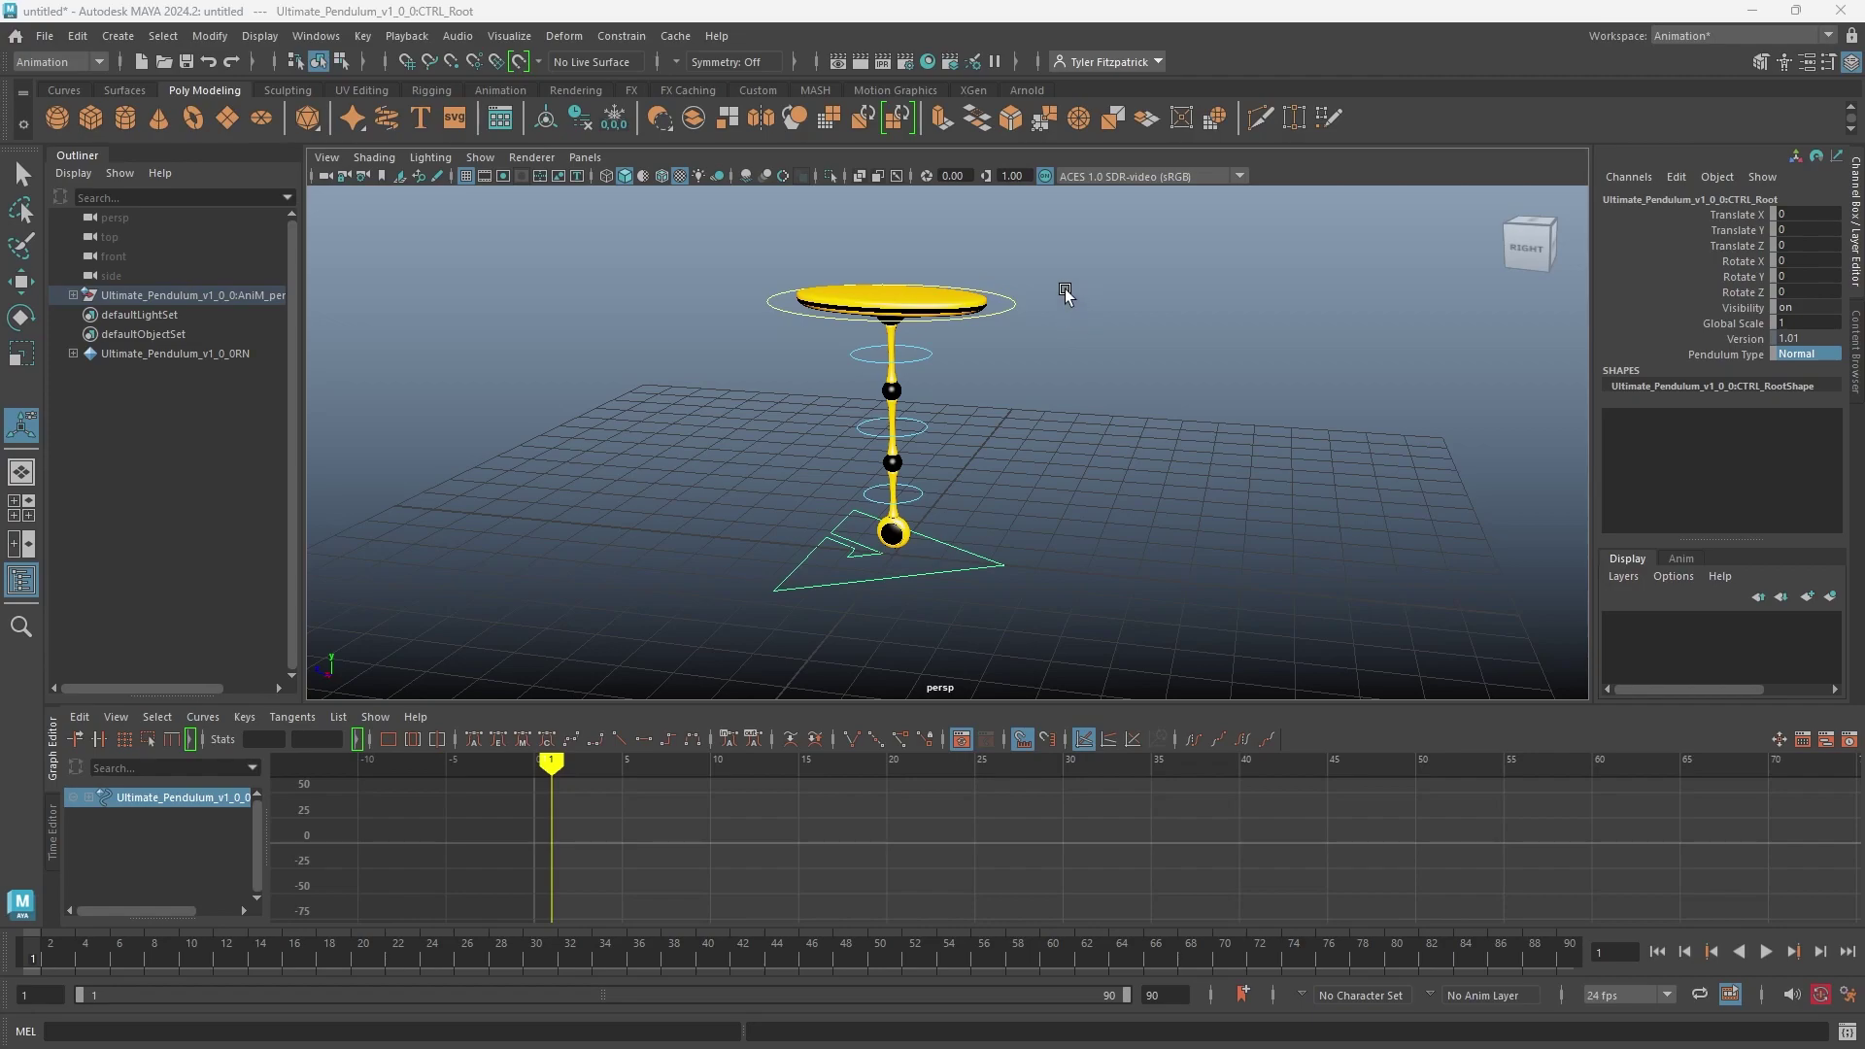
Select CTRL_Pend_Main, tilt it about X, and set its Rotate X to exactly -30.
left_click(1012, 302)
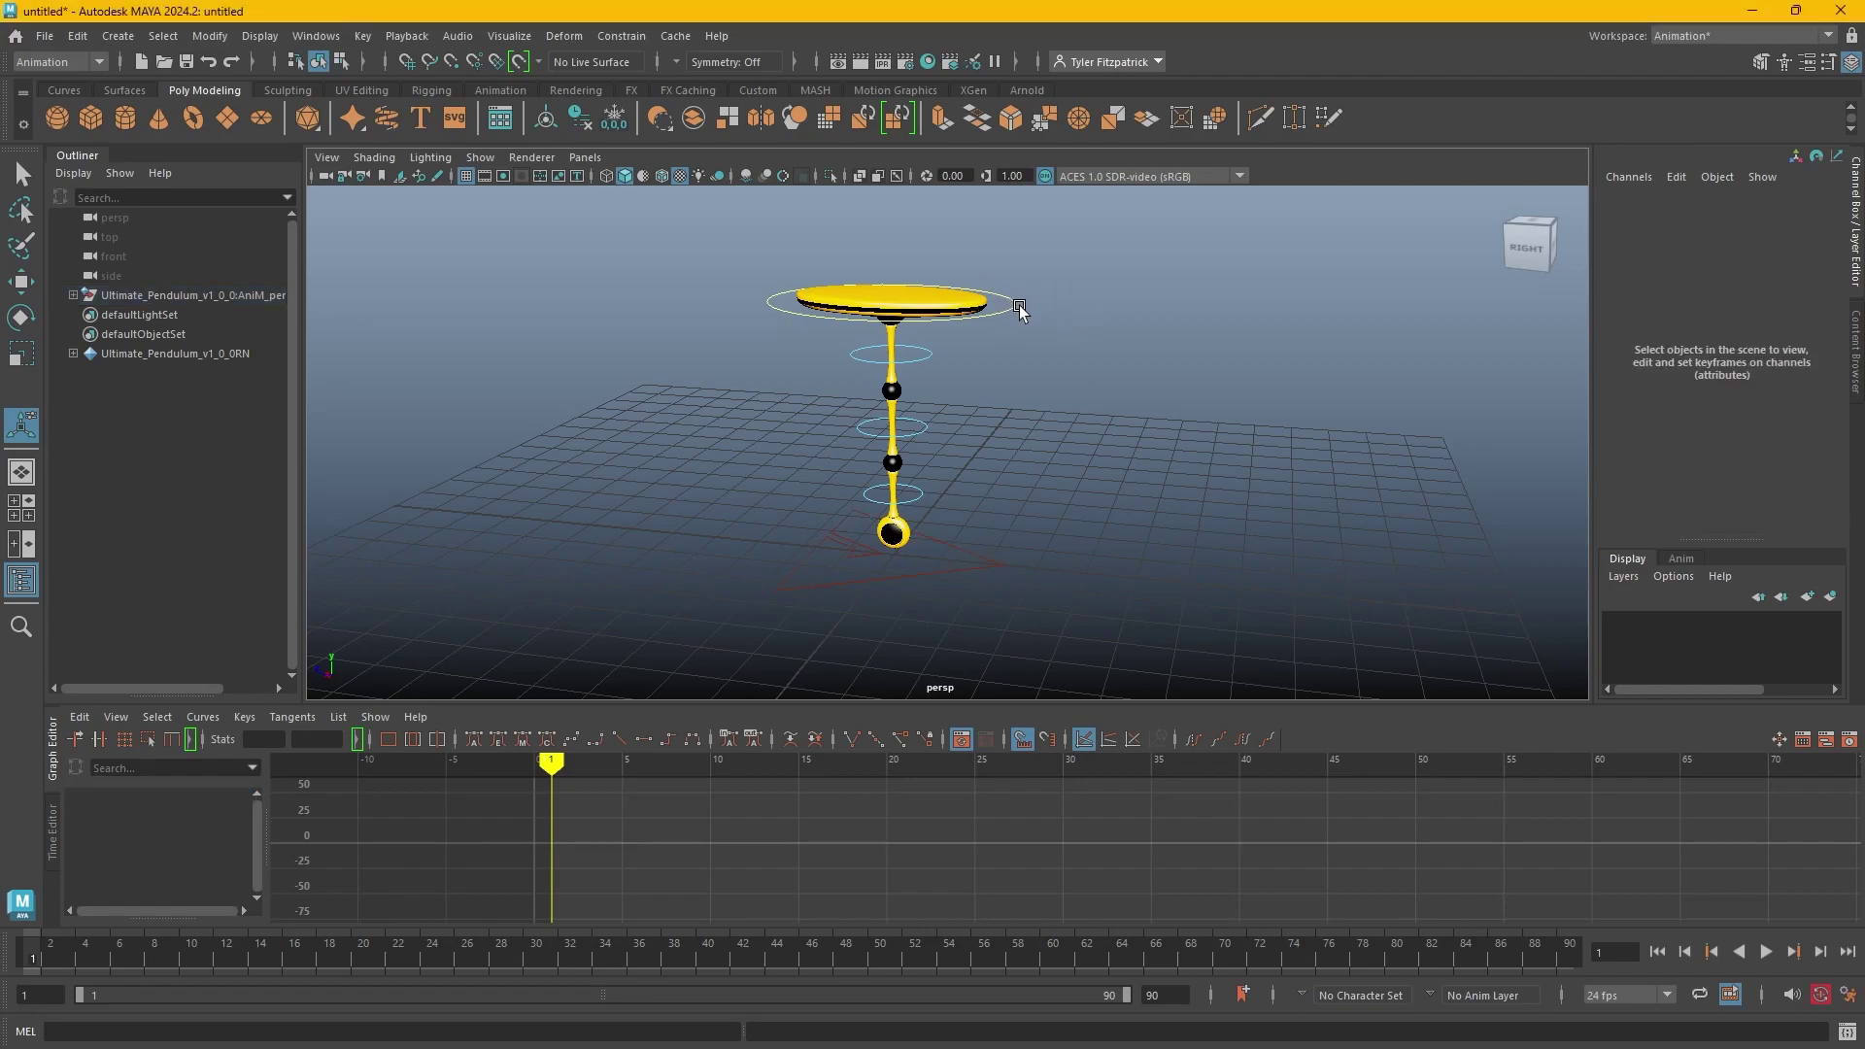
left_click(1008, 304)
key("e")
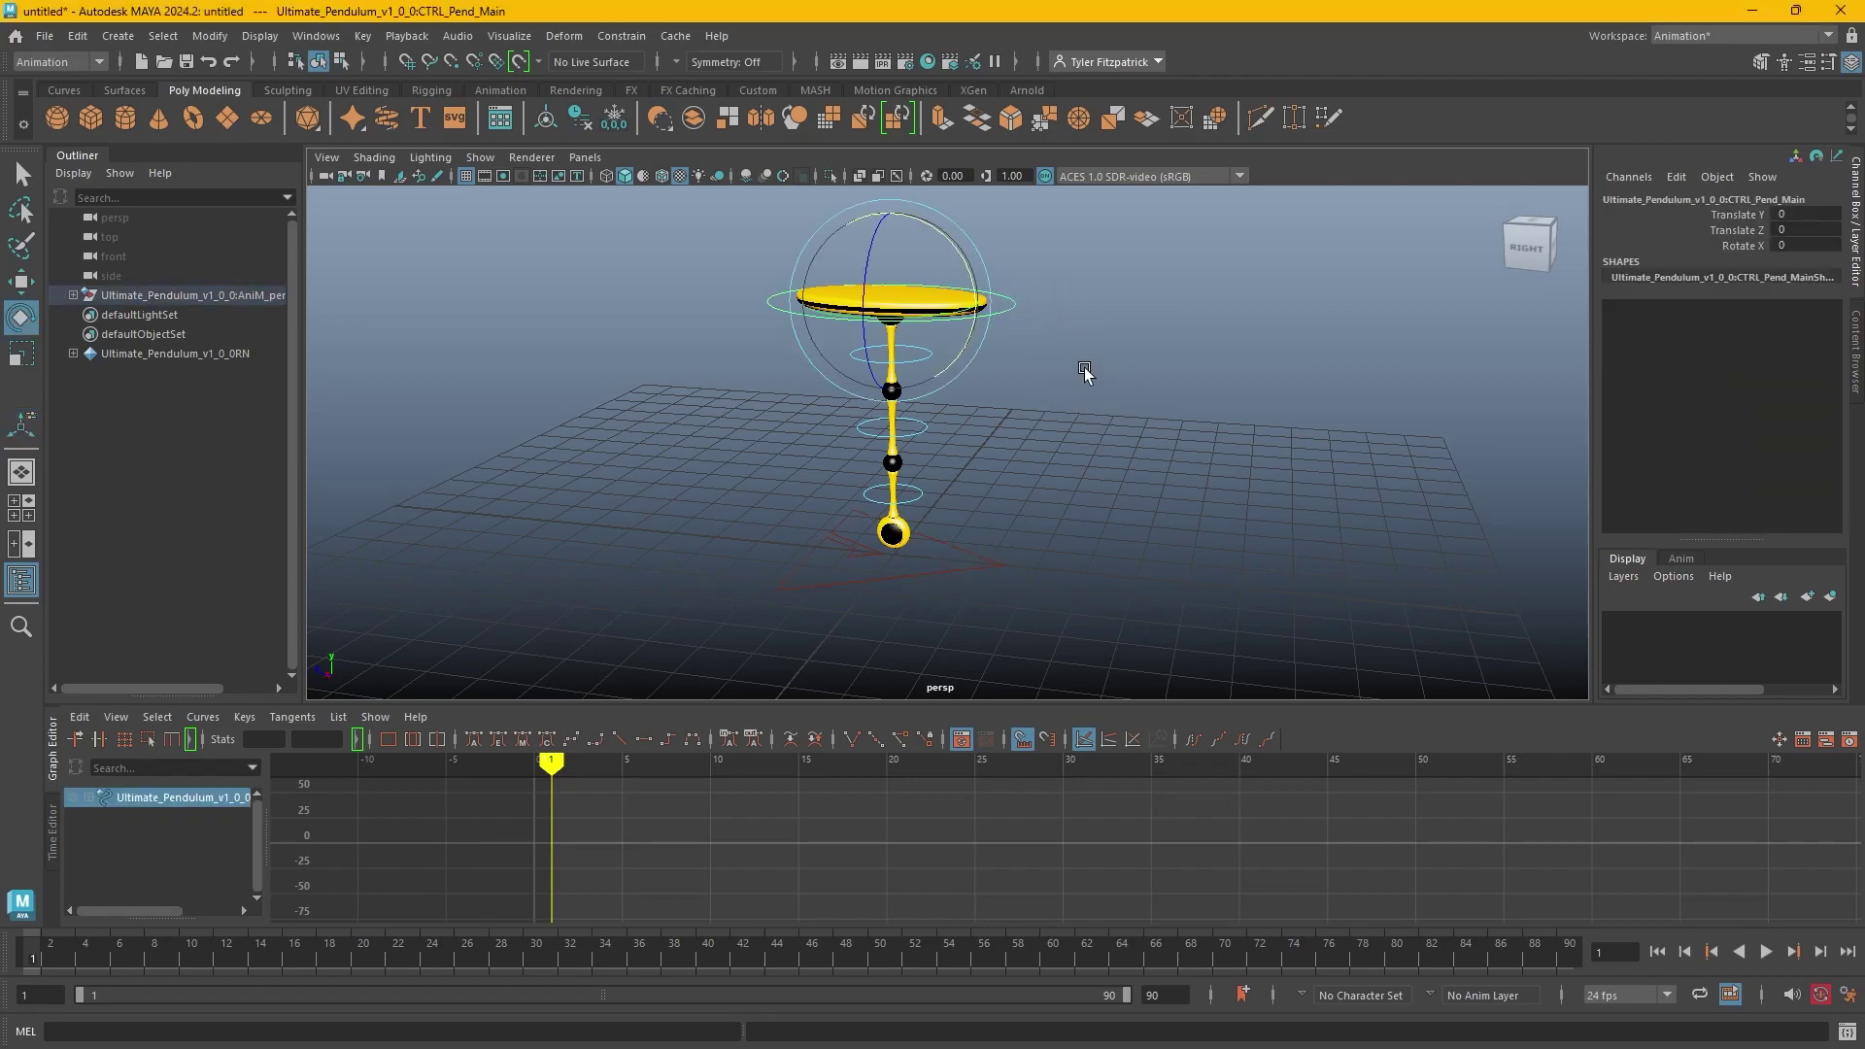
left_click_drag(981, 273, 958, 313)
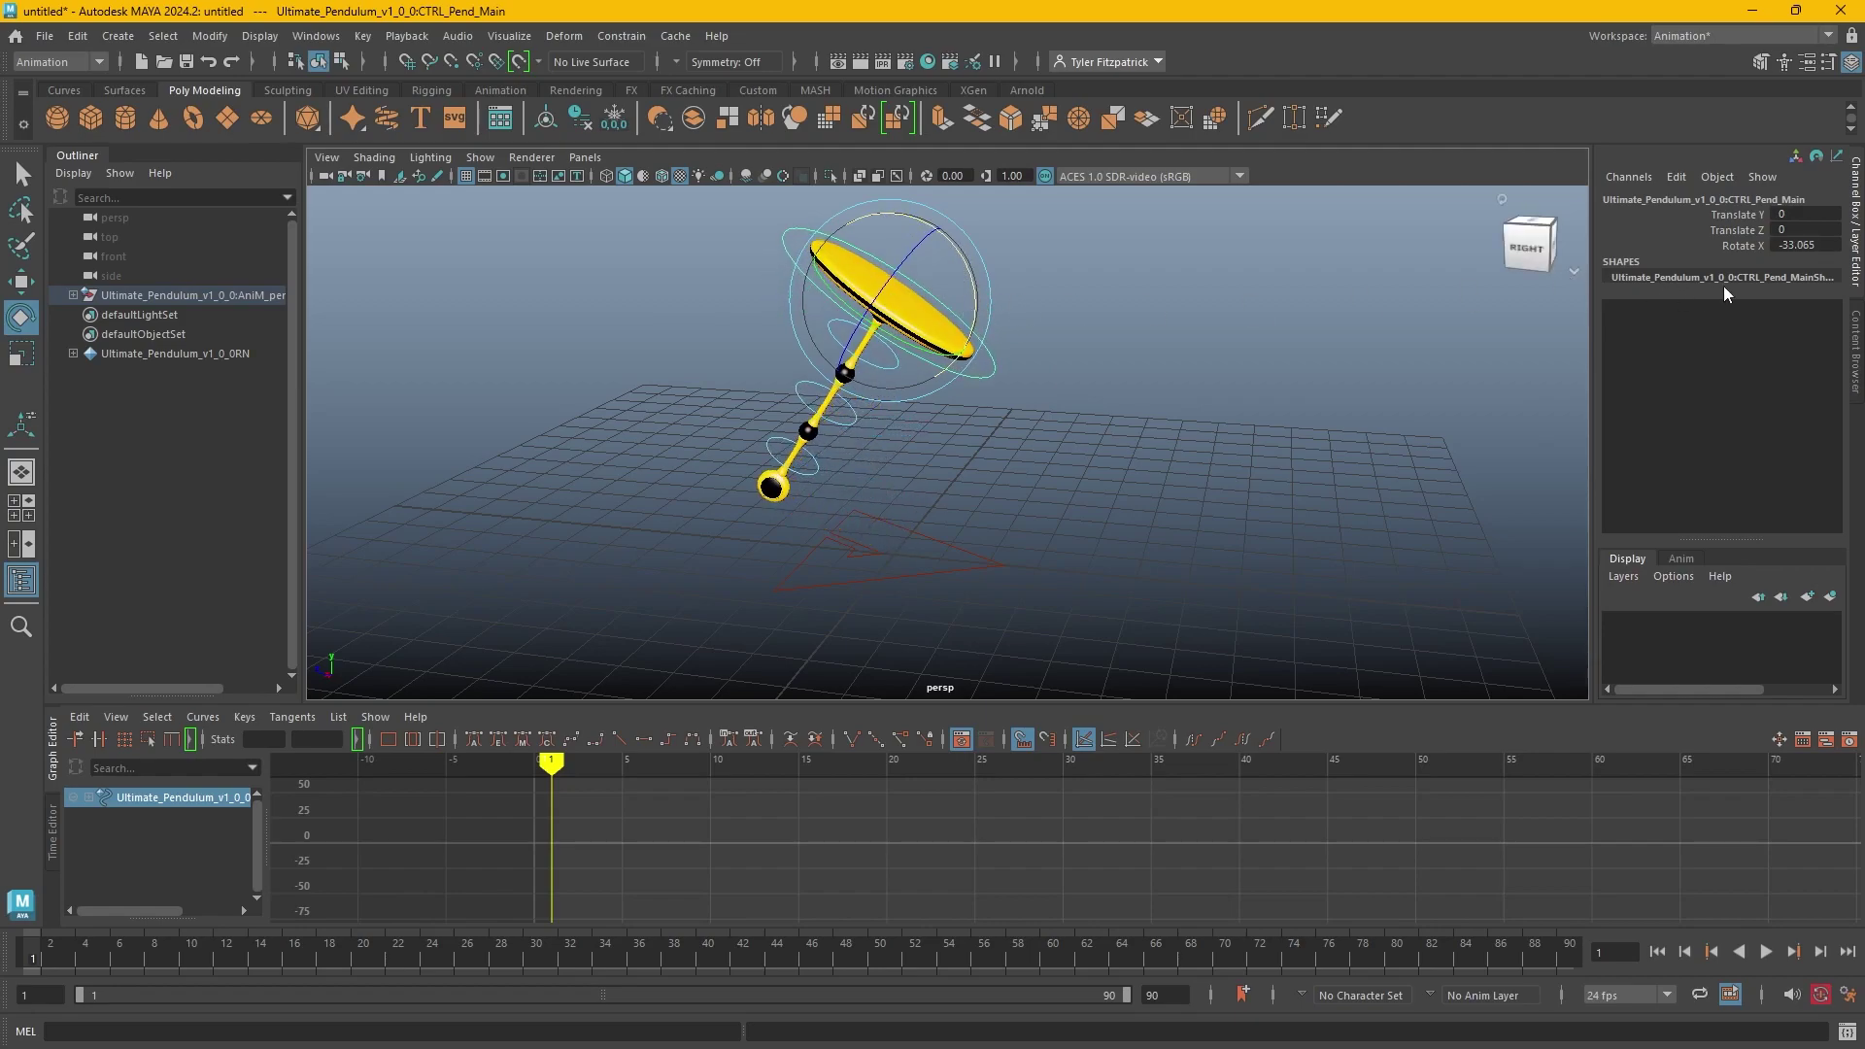
double_click(1803, 246)
type("-30")
key("Return")
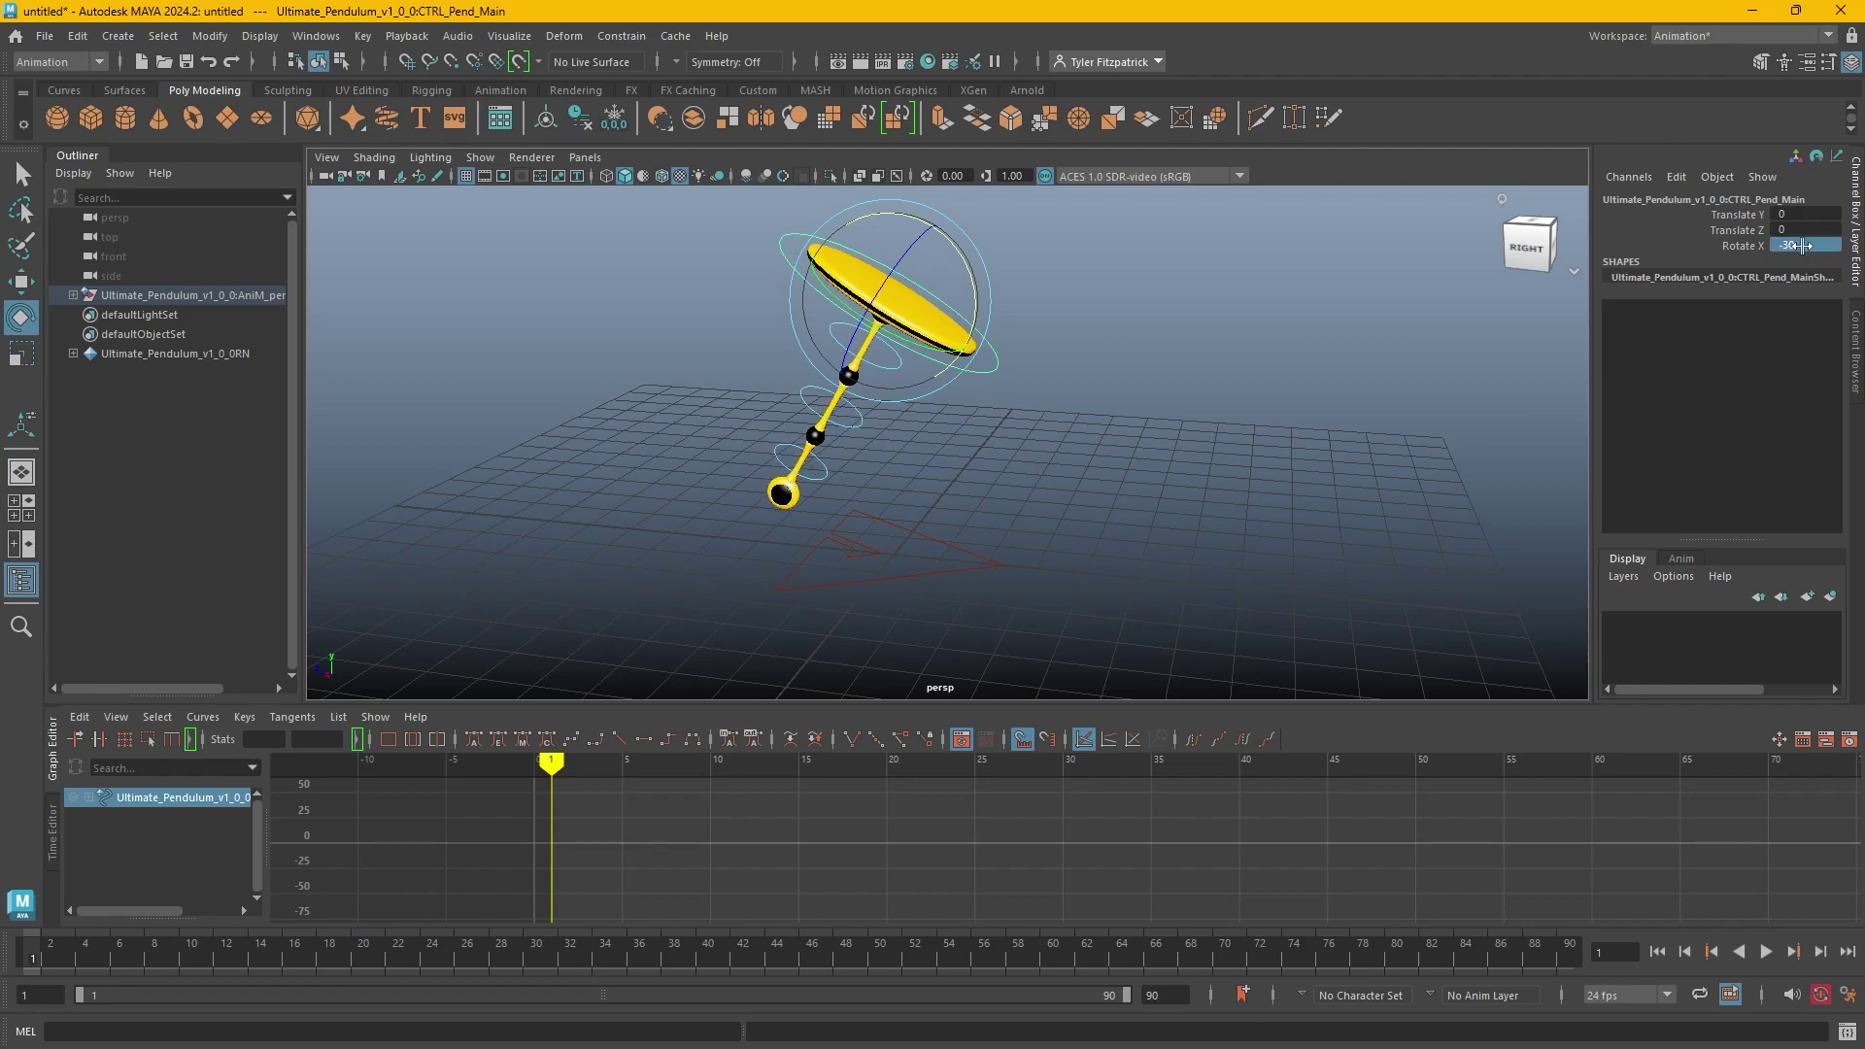
Key Rotate X at -30 on frame 1, then set it to 30 at frame 24.
right_click(1739, 250)
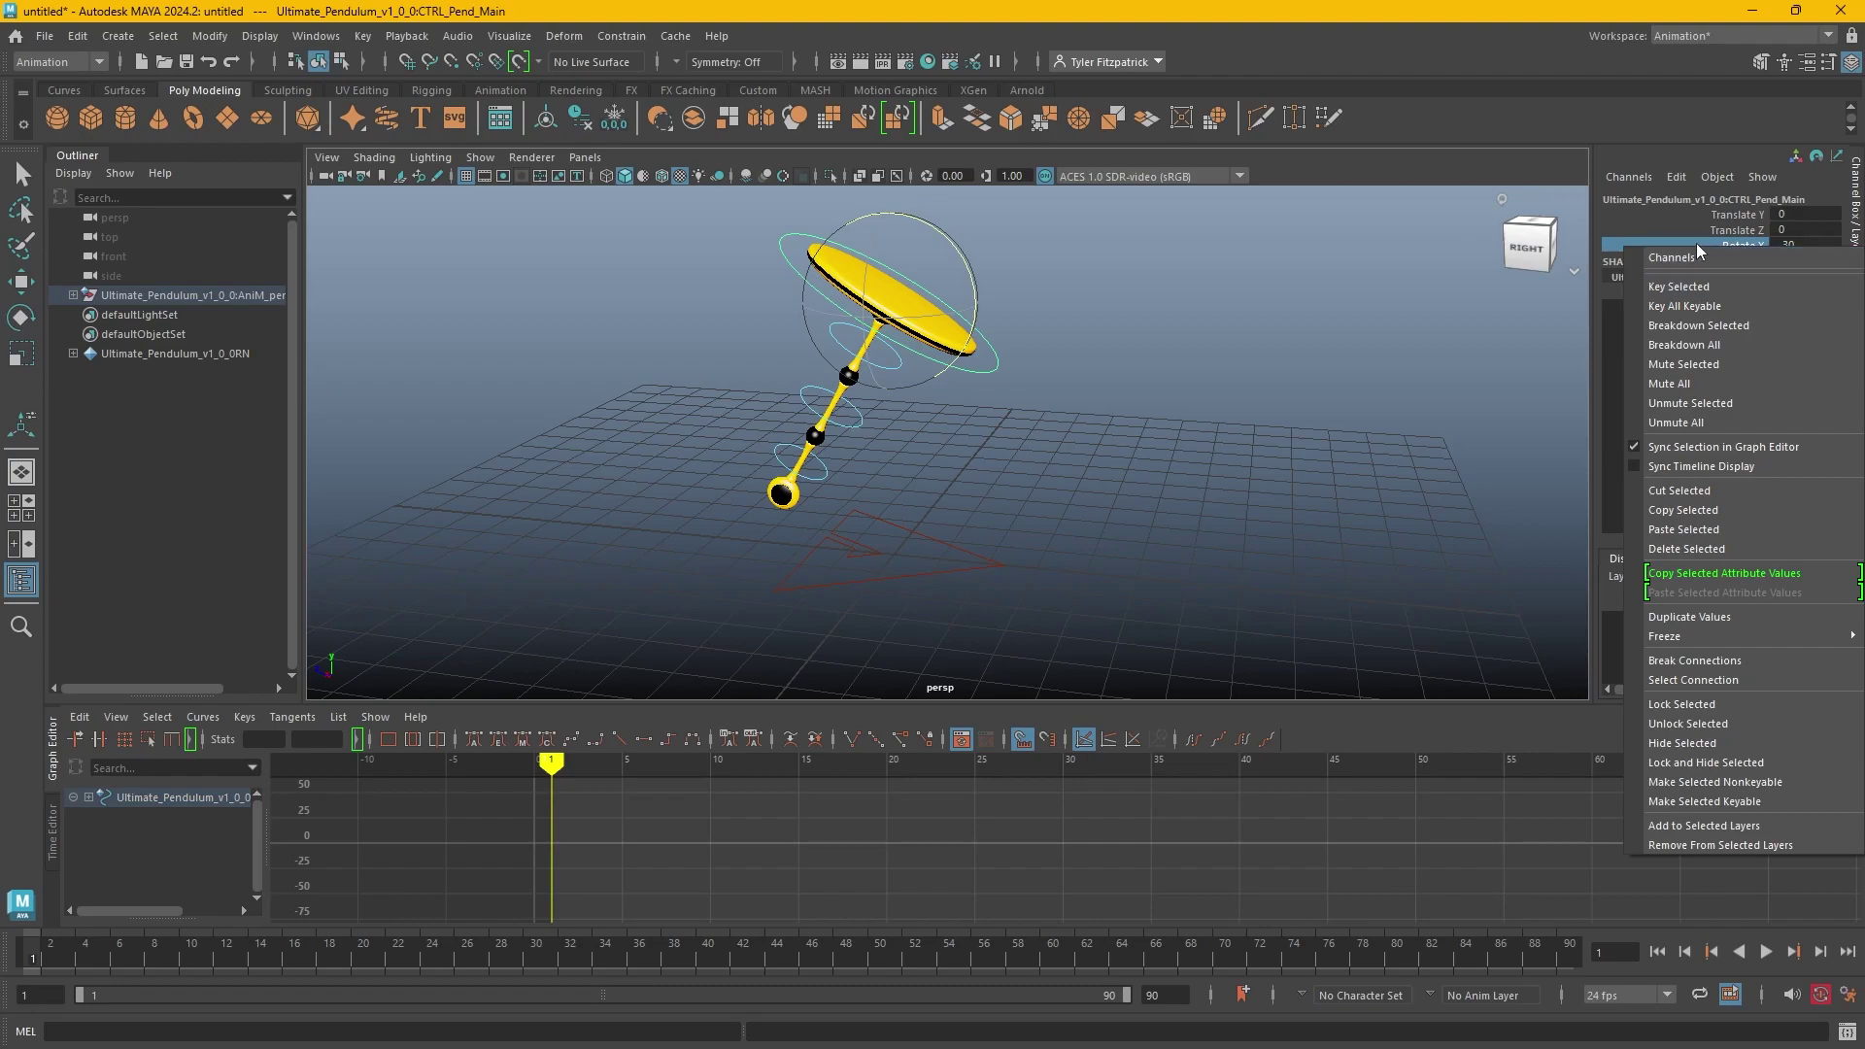
left_click(1722, 286)
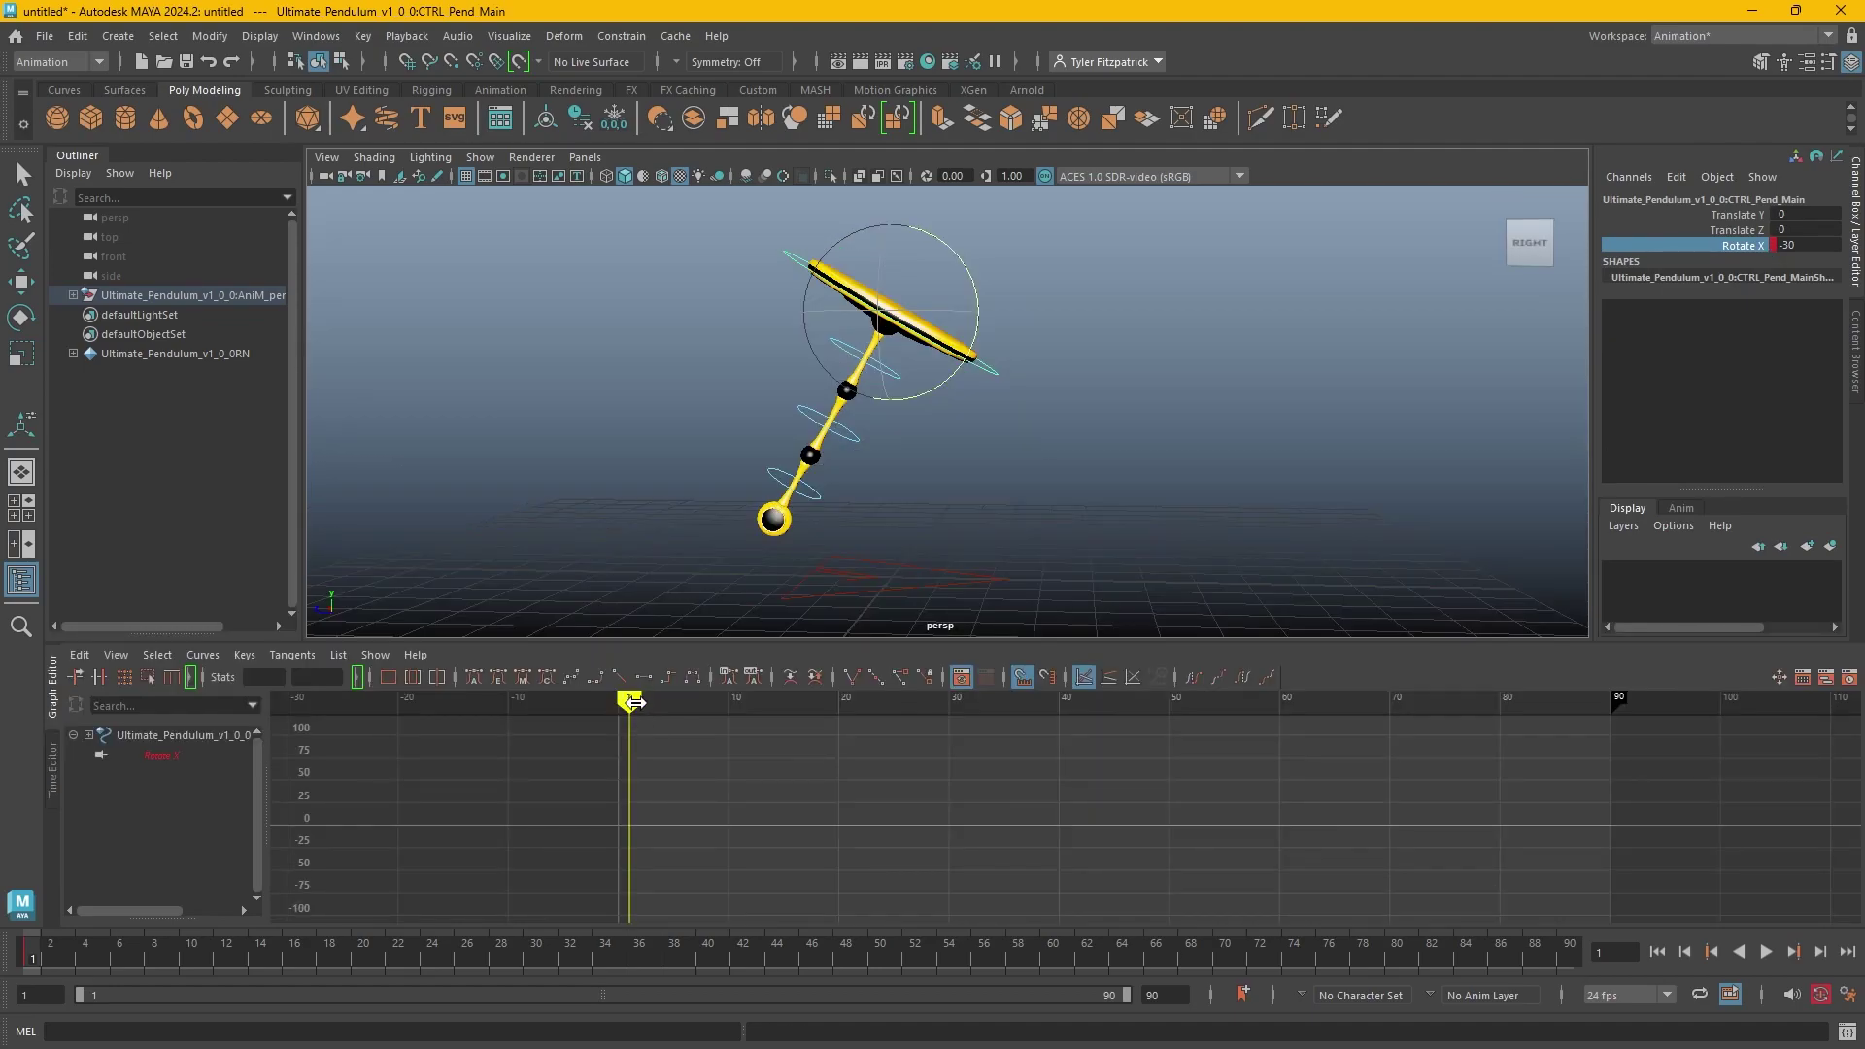
key("alt+v")
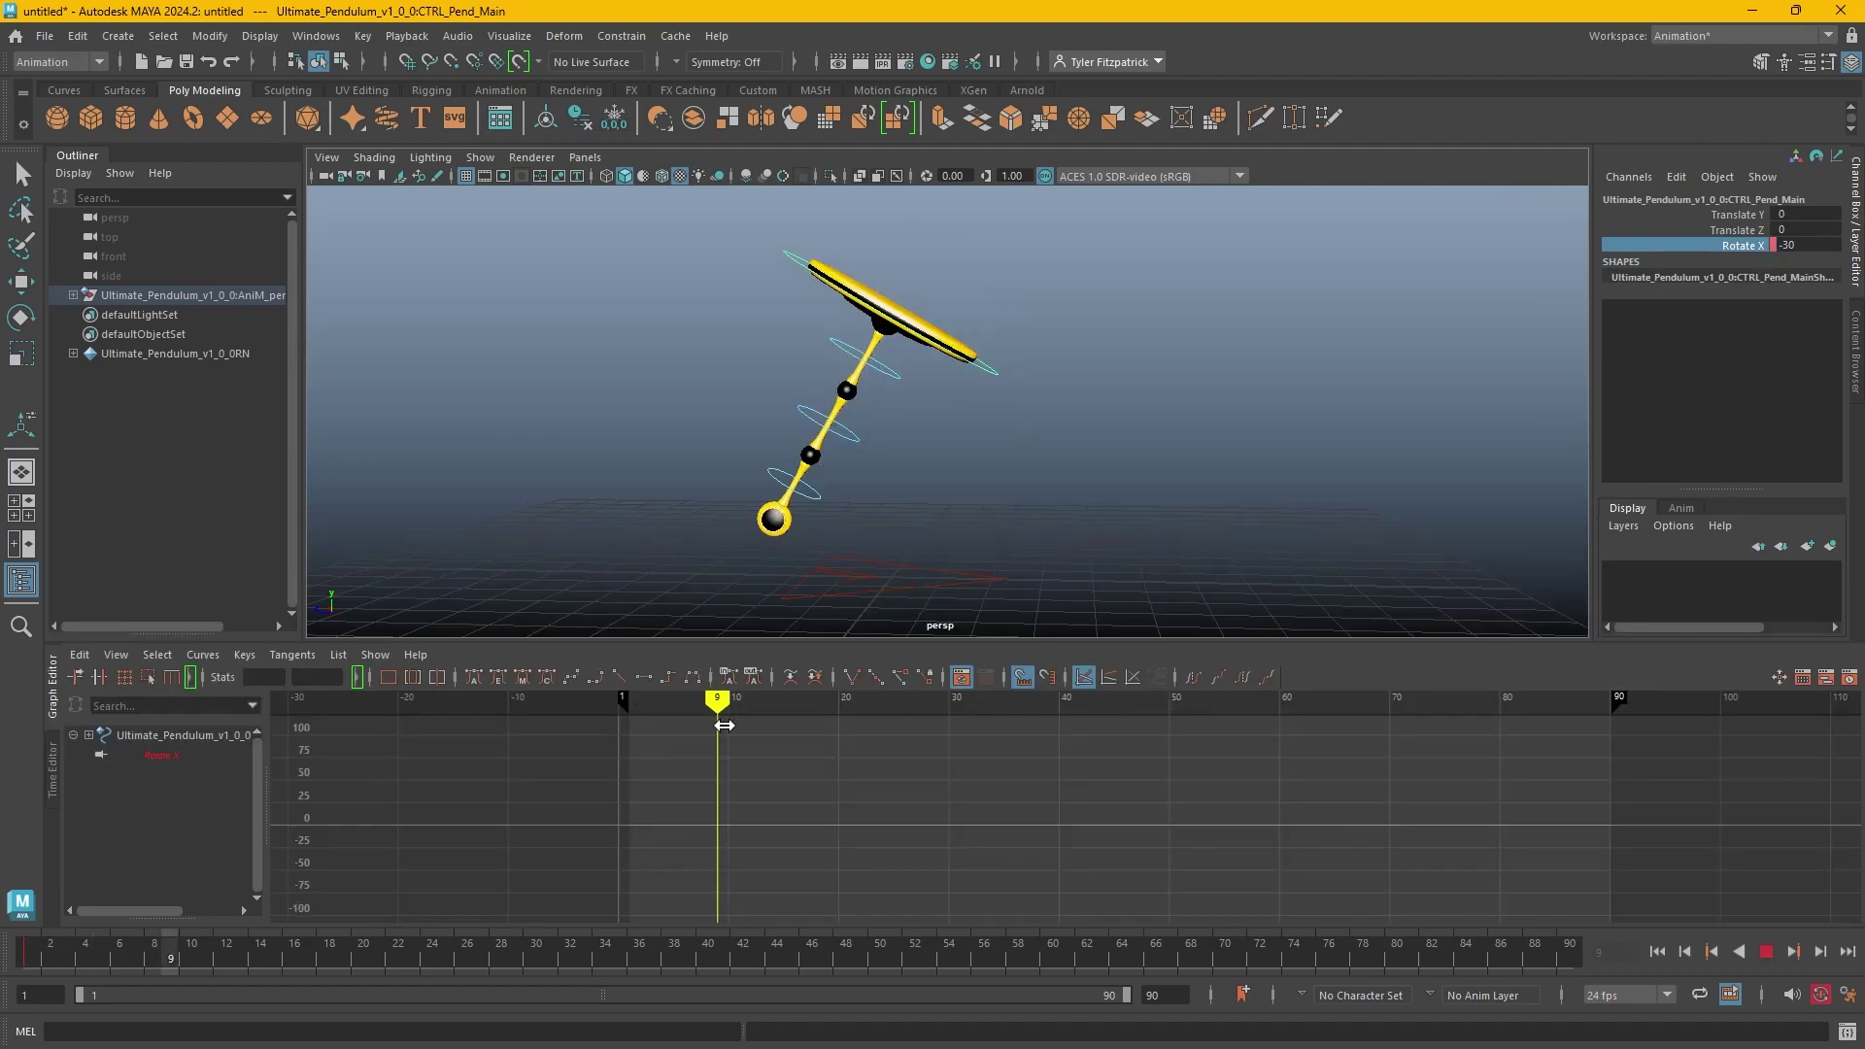
left_click_drag(769, 738, 880, 757)
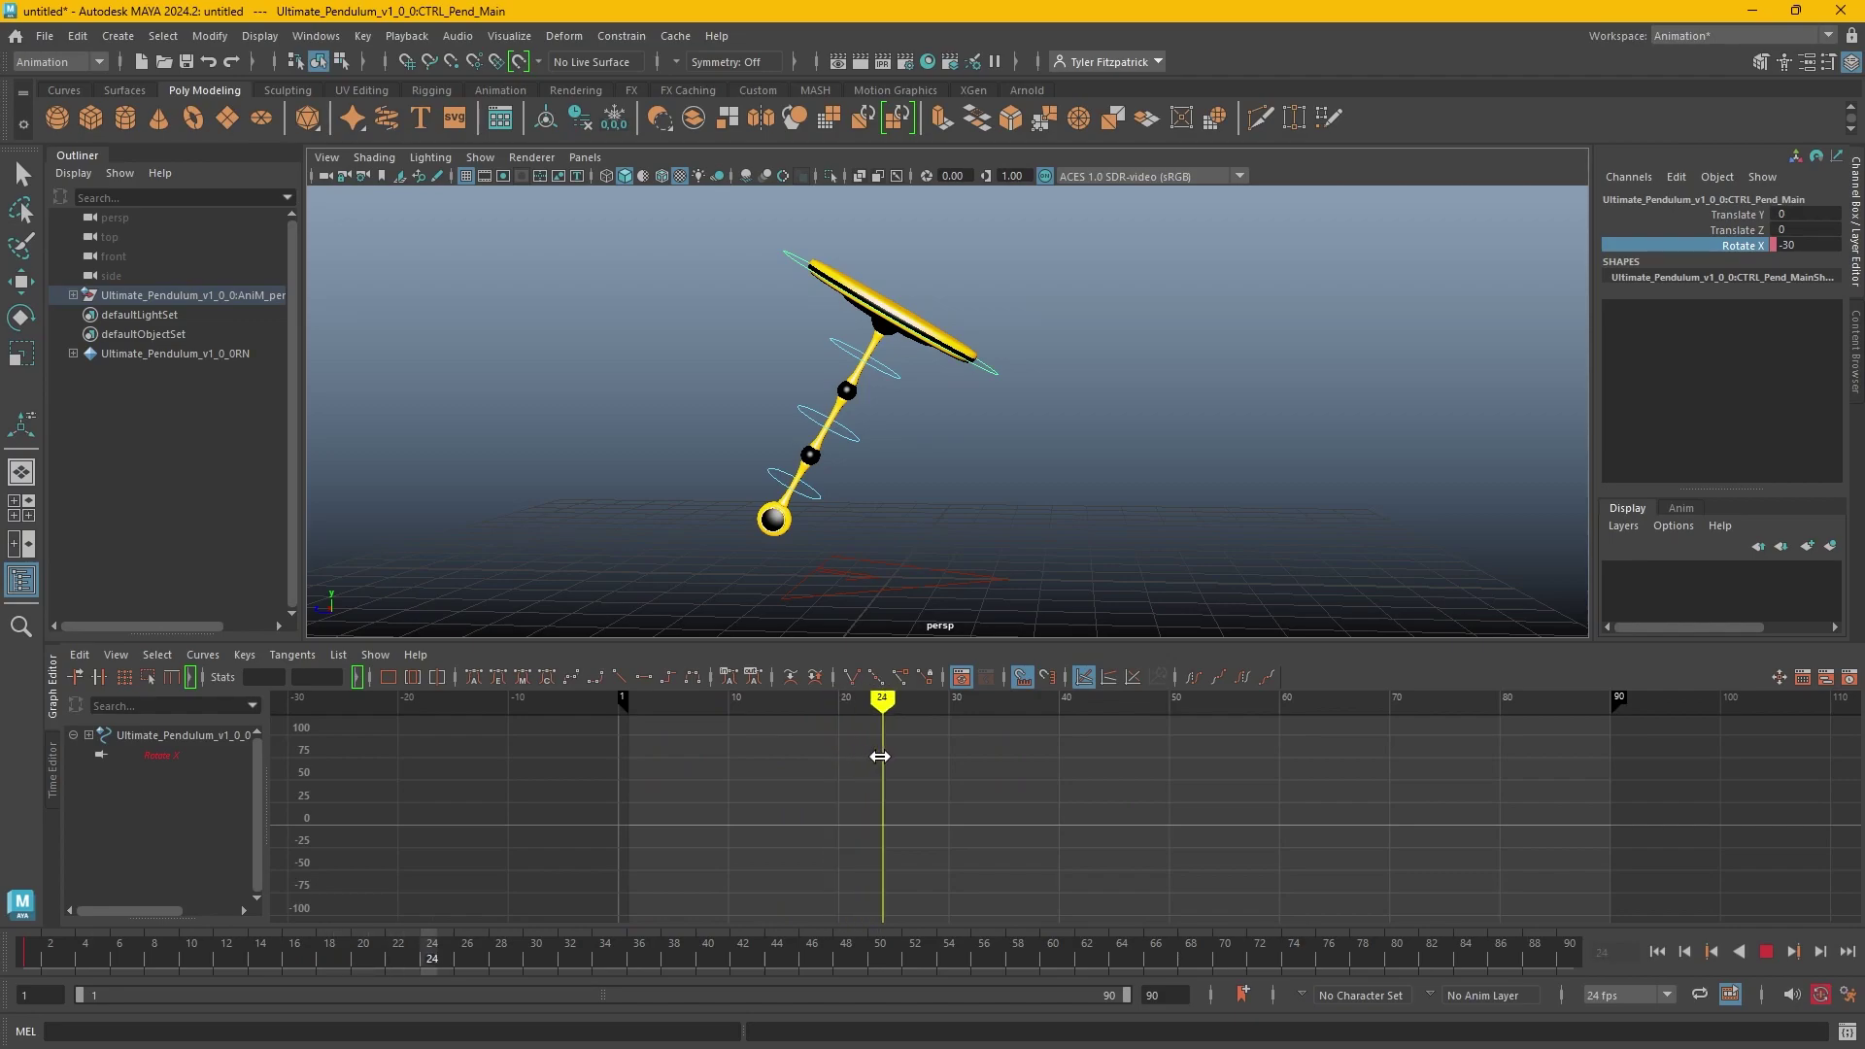
key("alt+v")
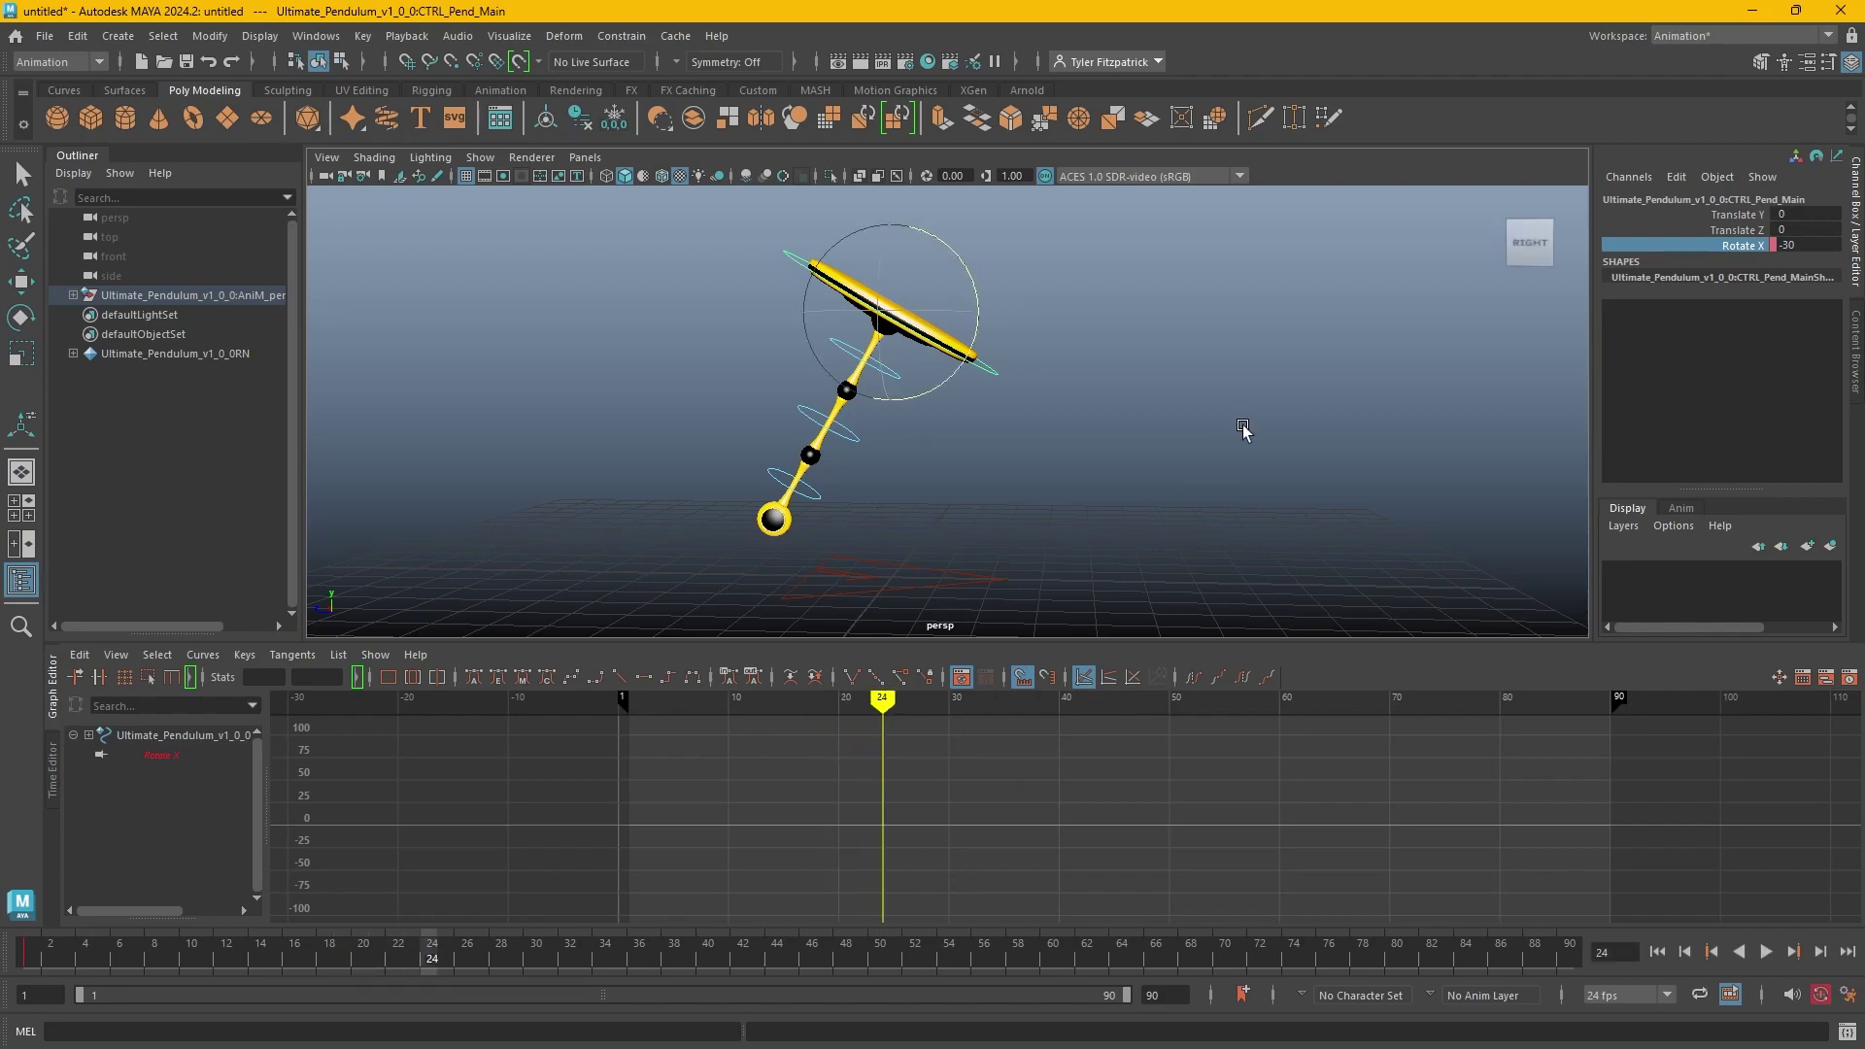
double_click(1796, 243)
type("30")
key("Return")
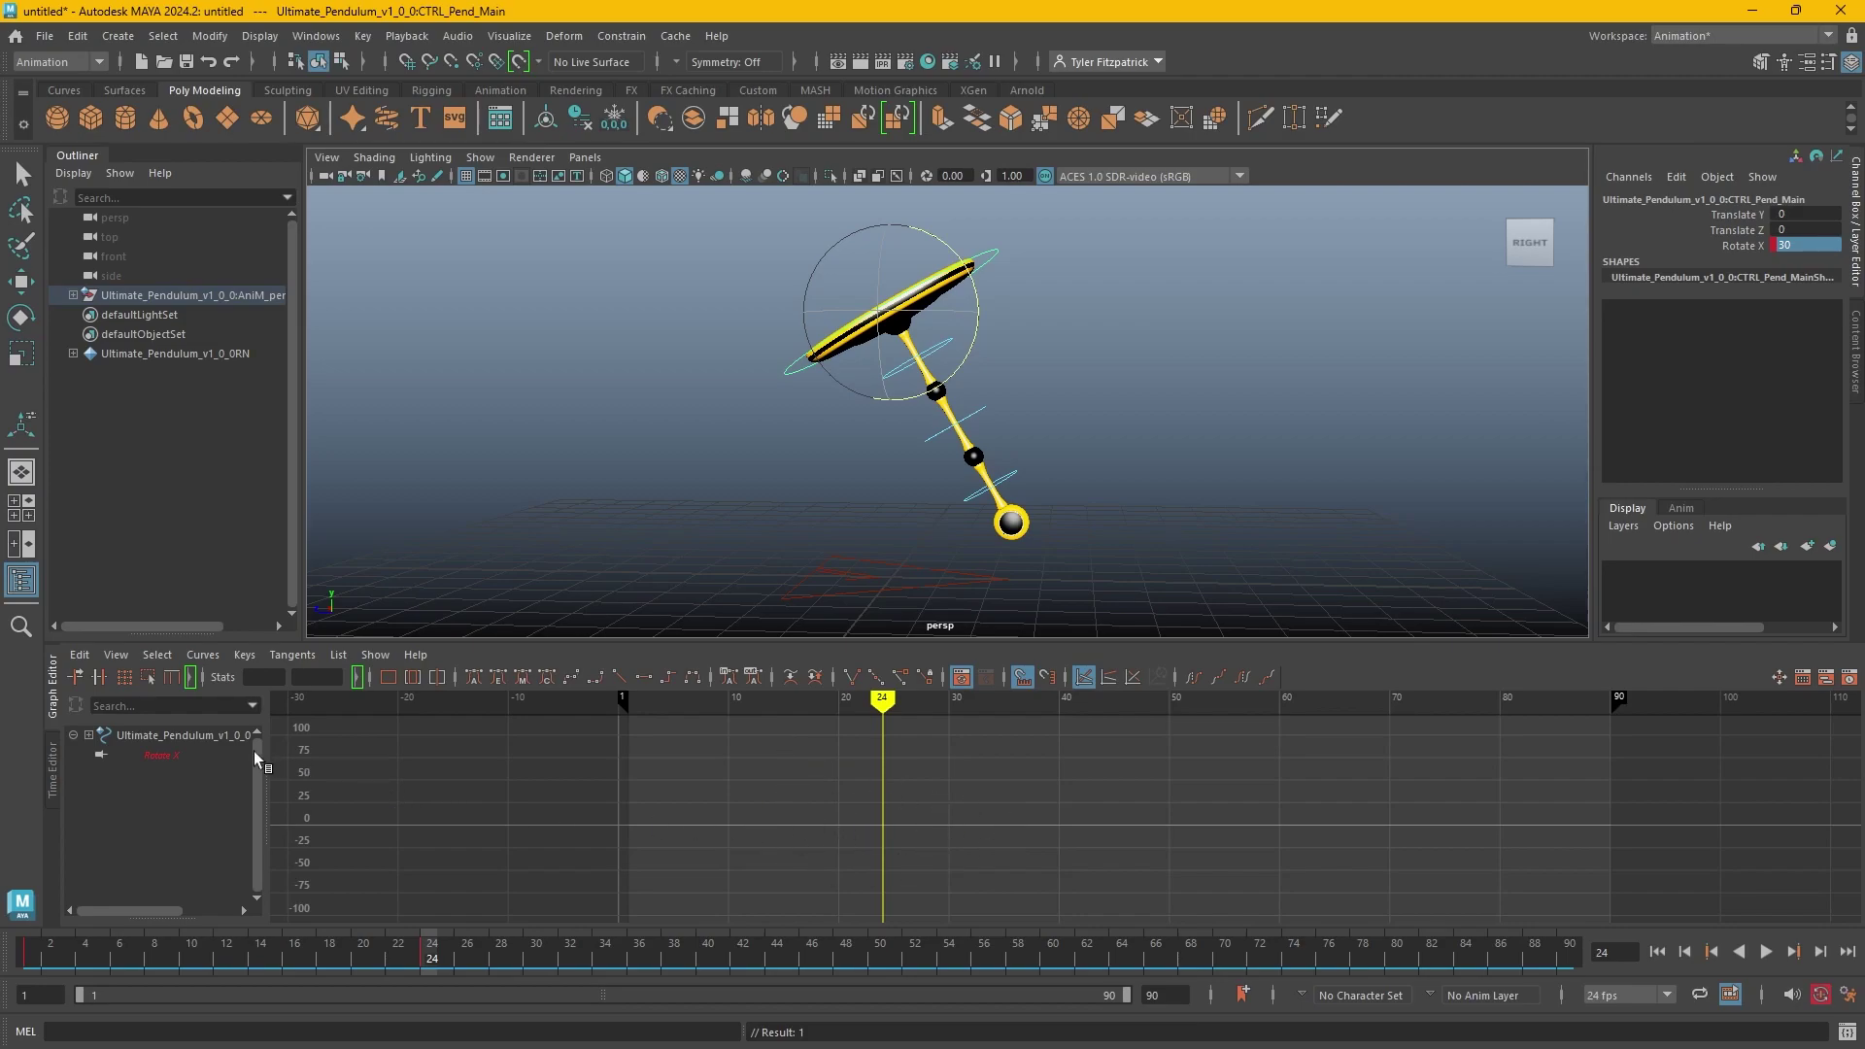
In the Graph Editor, copy the frame-1 -30 key to frame 48, then return to frame 1.
left_click(164, 735)
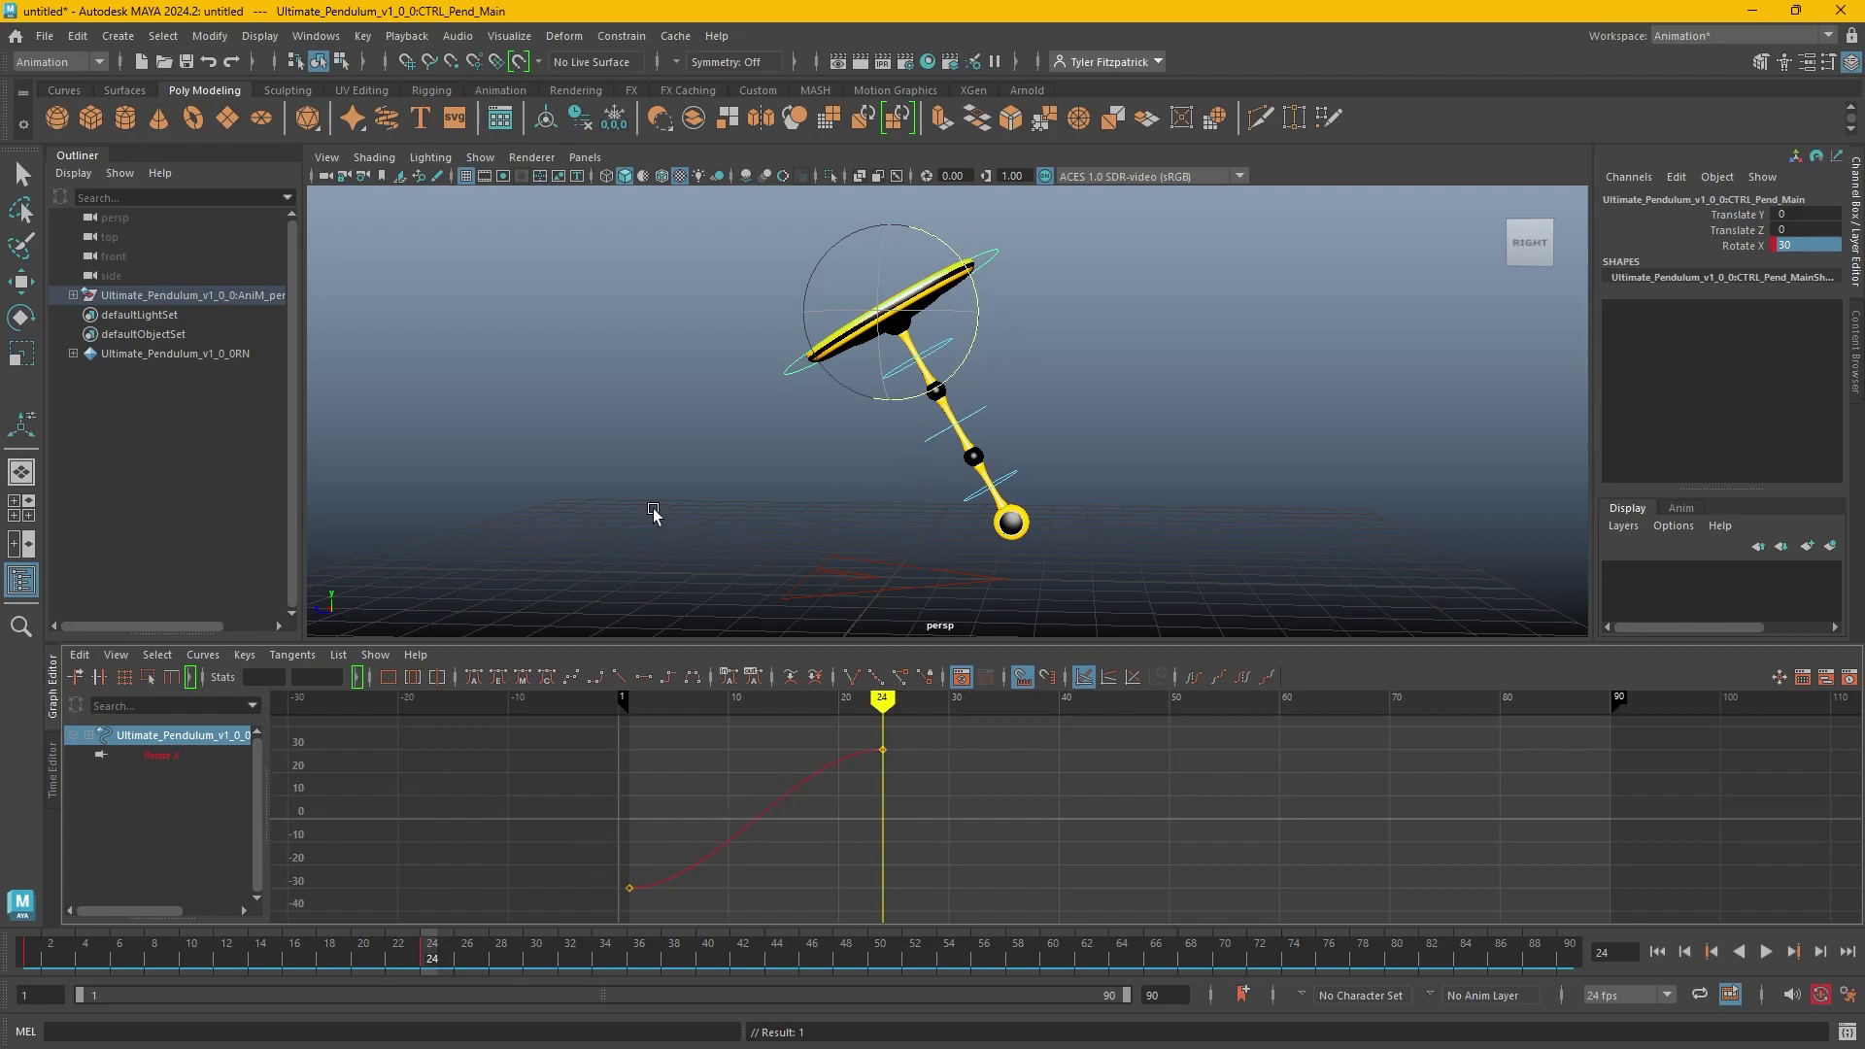
left_click_drag(892, 710, 1147, 741)
left_click_drag(679, 862, 610, 905)
key("e")
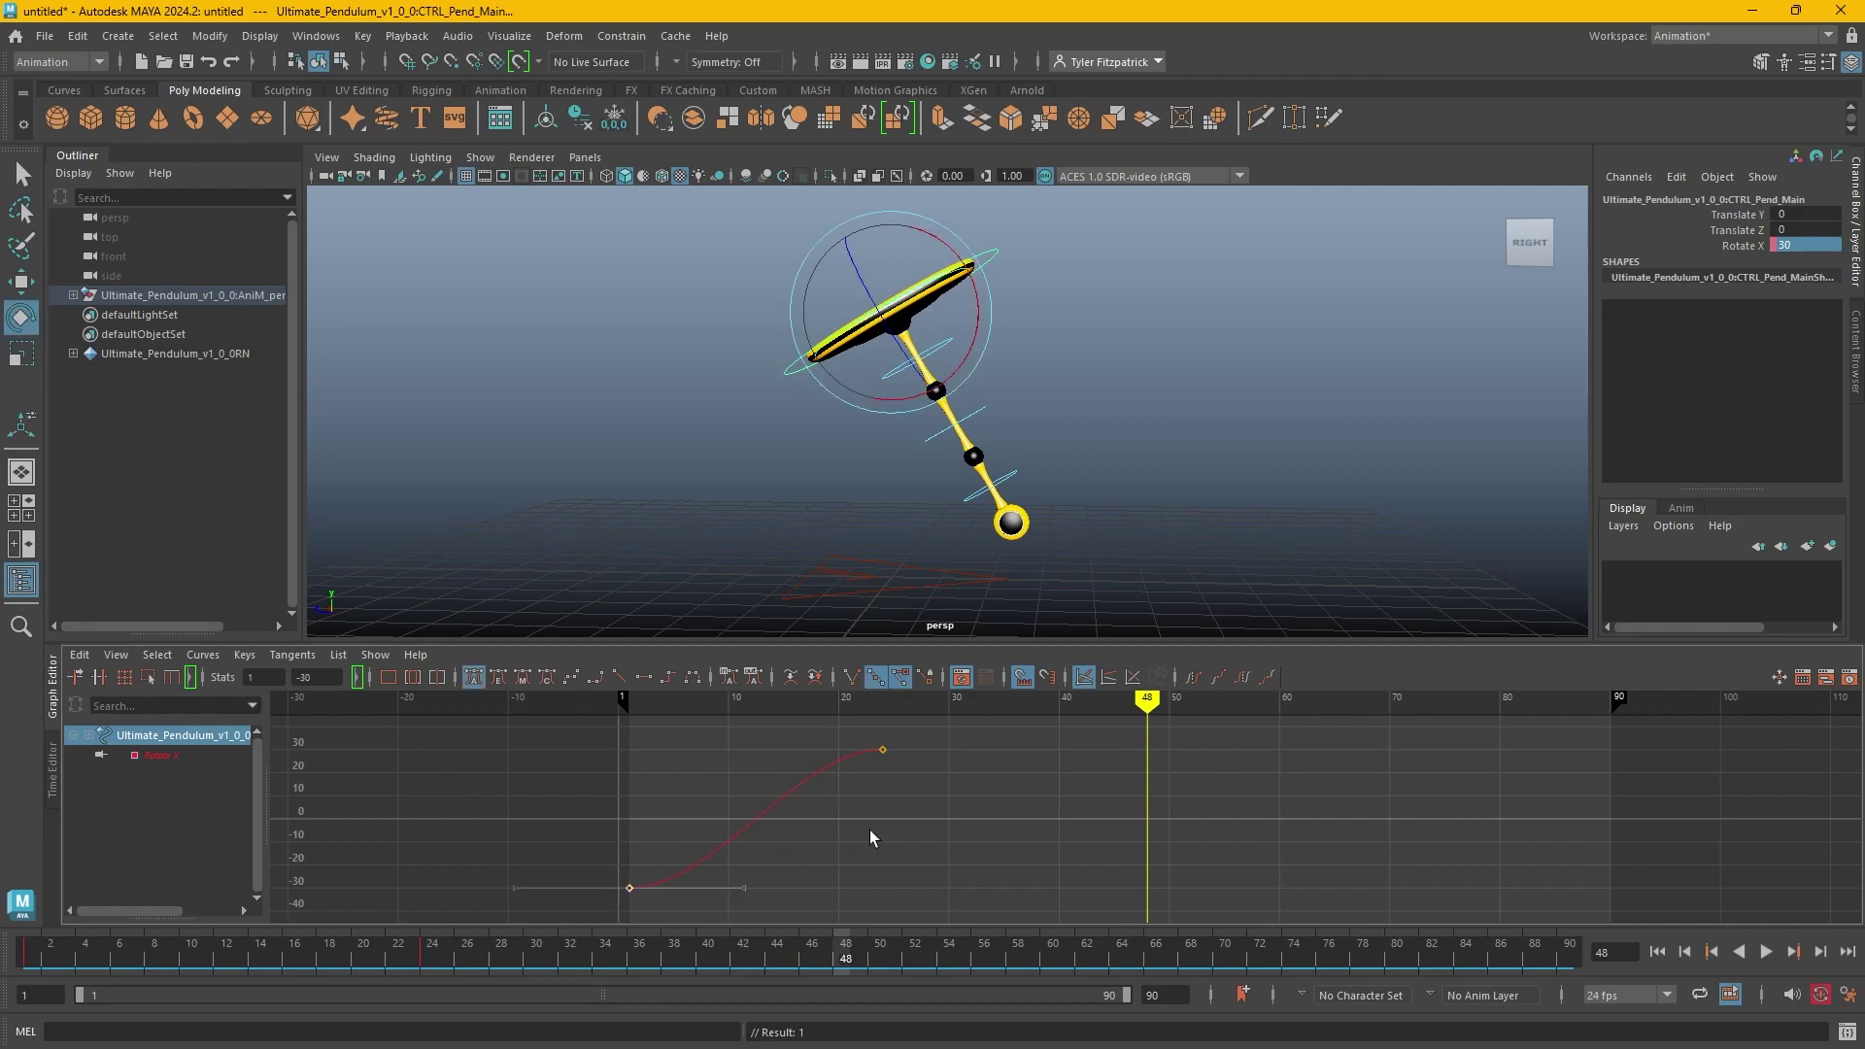
key("ctrl+v")
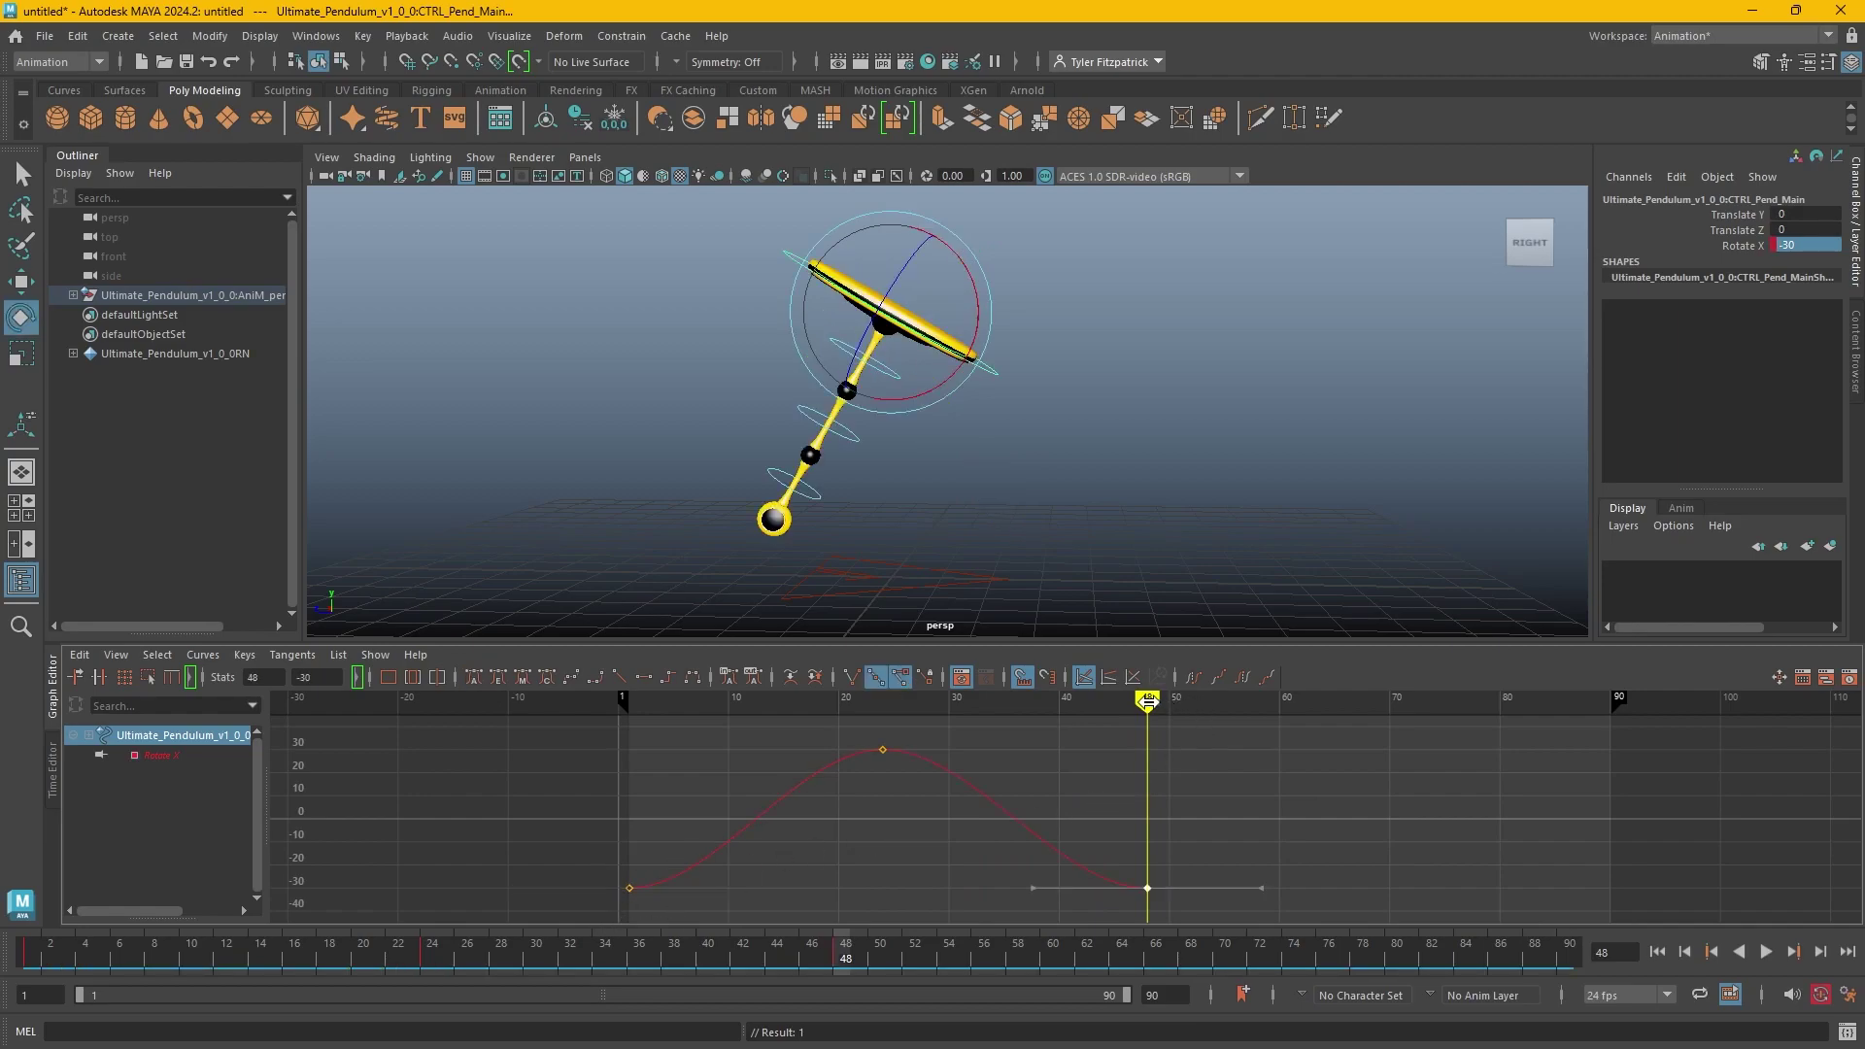
left_click_drag(1147, 701, 629, 702)
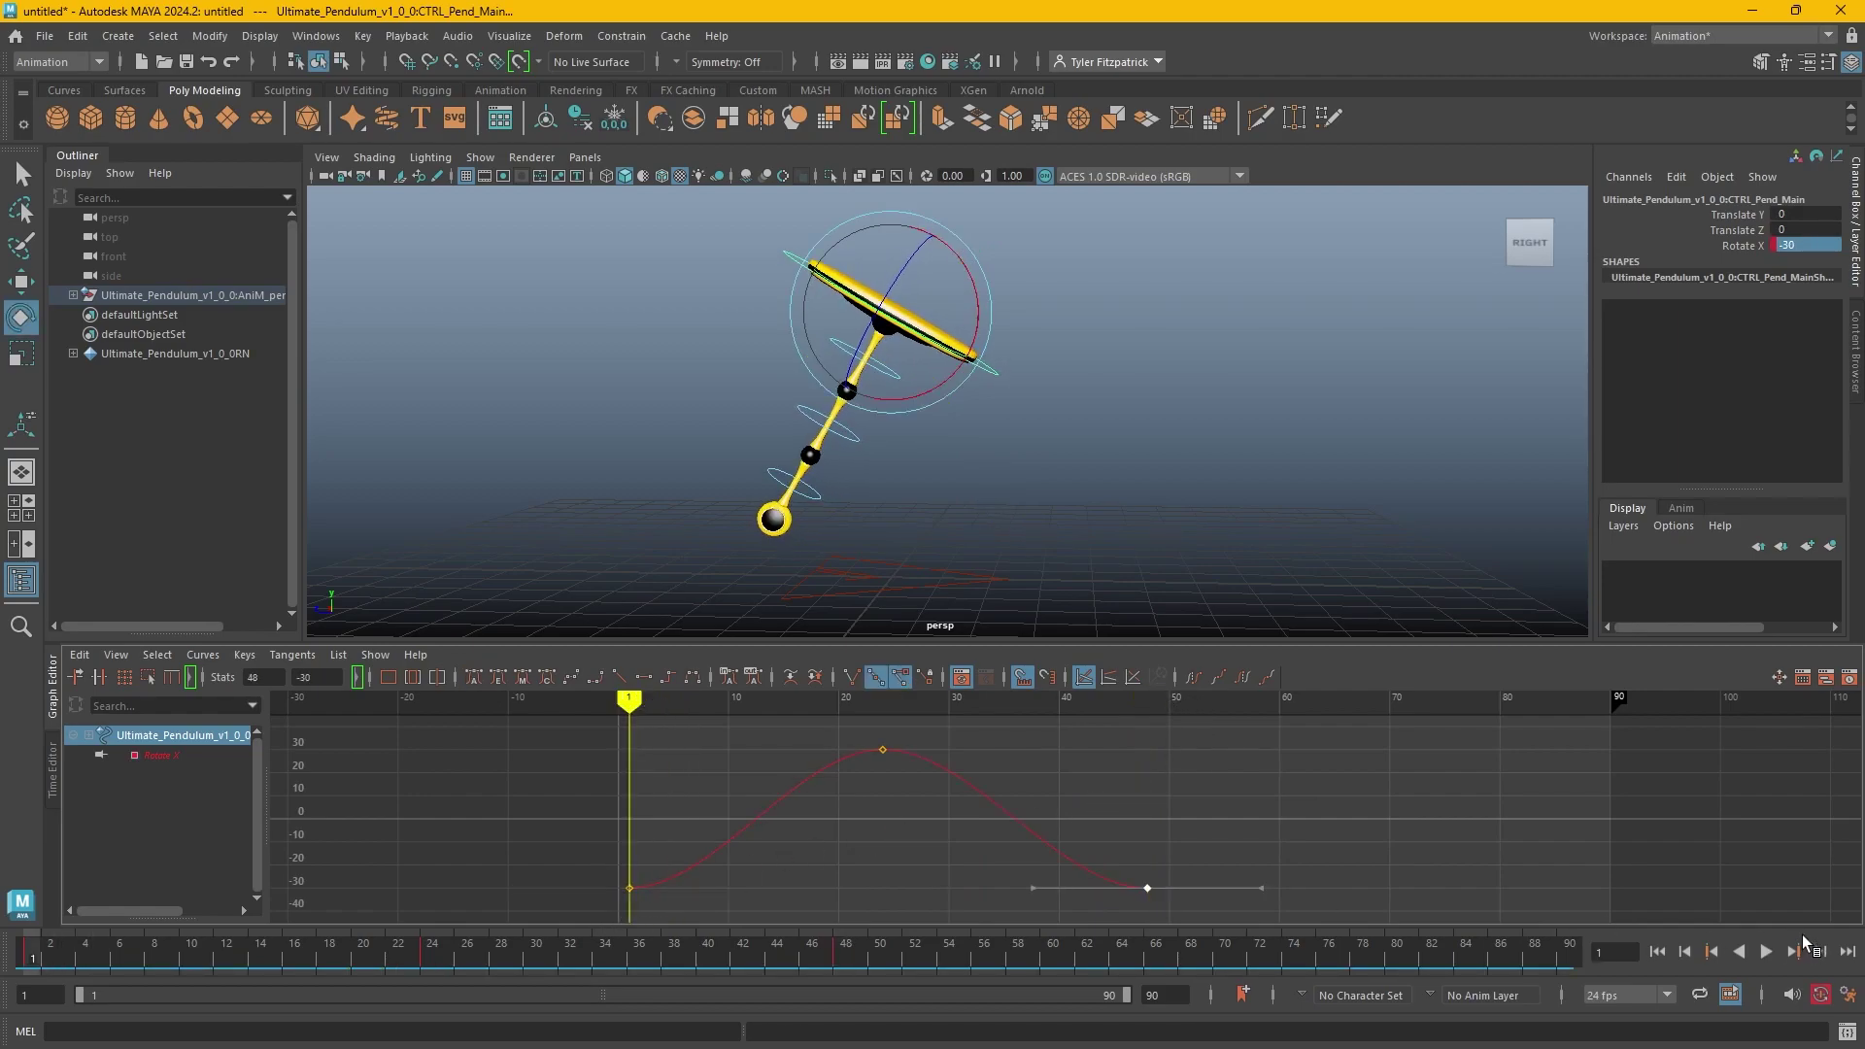
Set the playback end frame to 48 and play the single swing.
left_click(1768, 948)
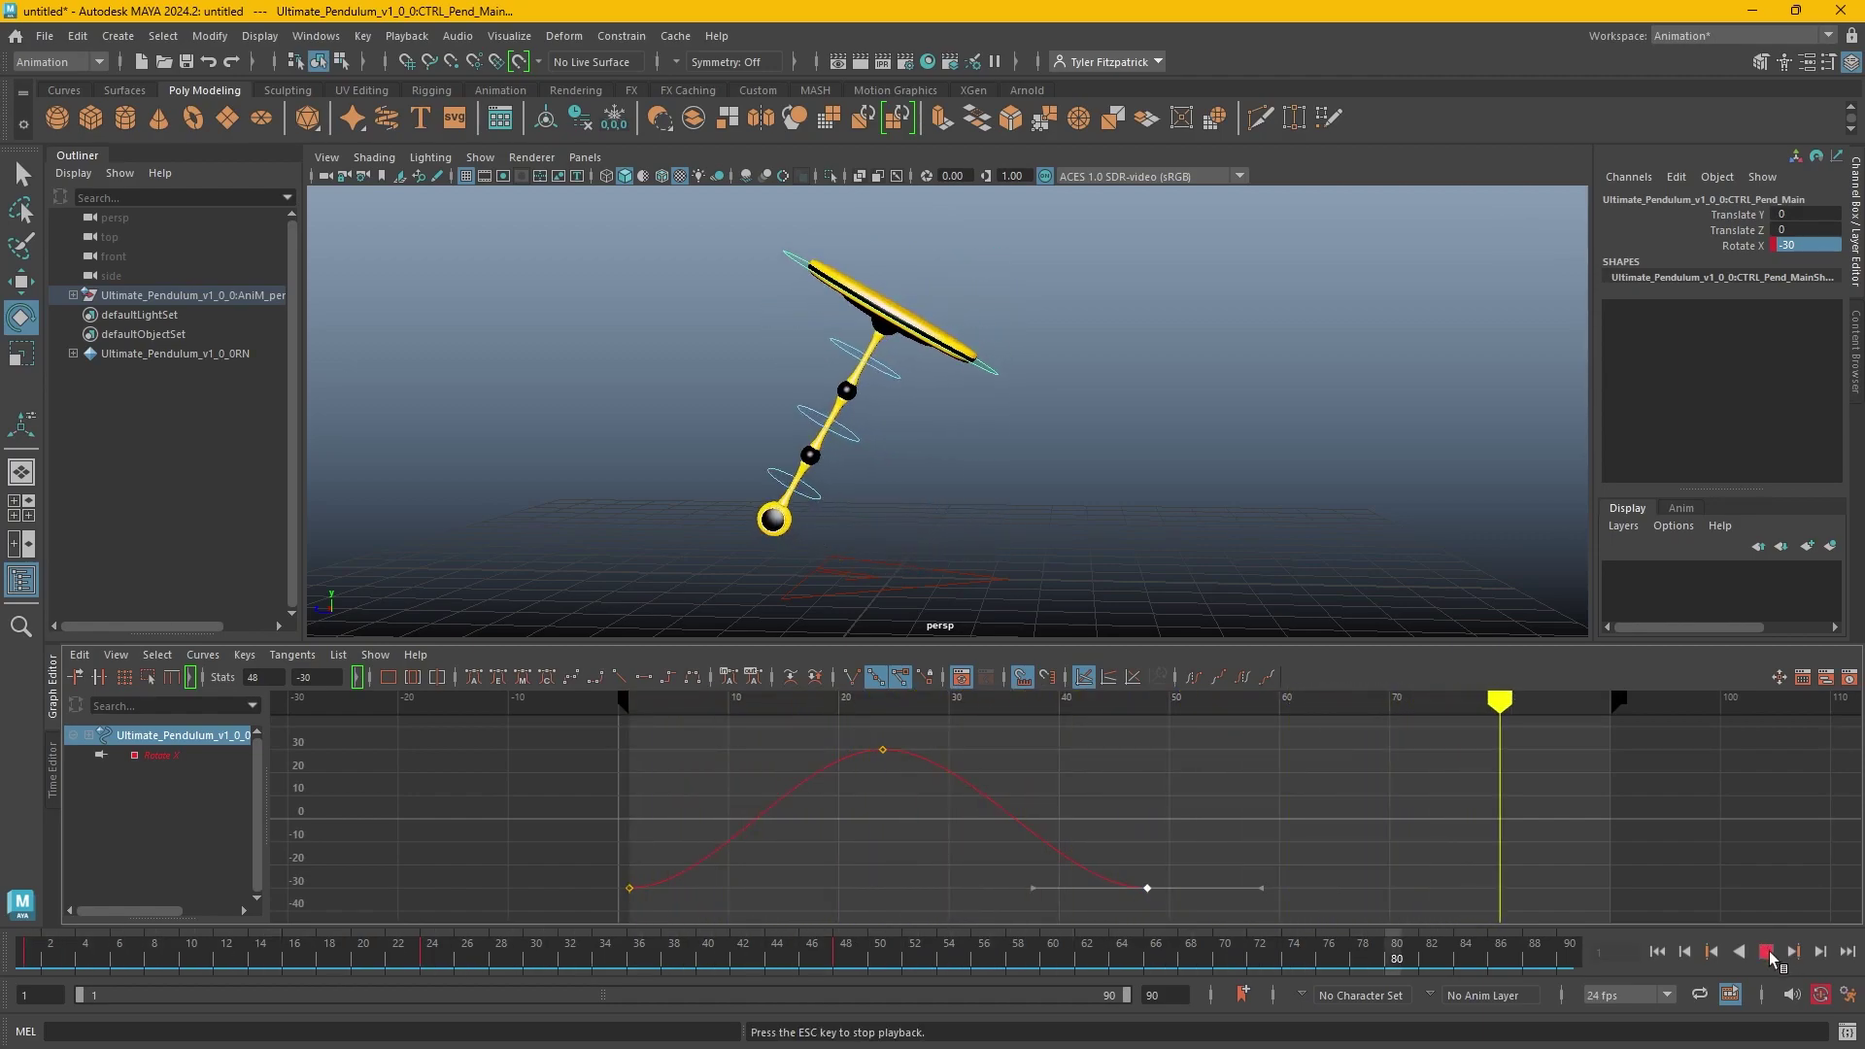
left_click(1766, 950)
key("ctrl+z")
left_click_drag(1170, 1001, 1136, 1002)
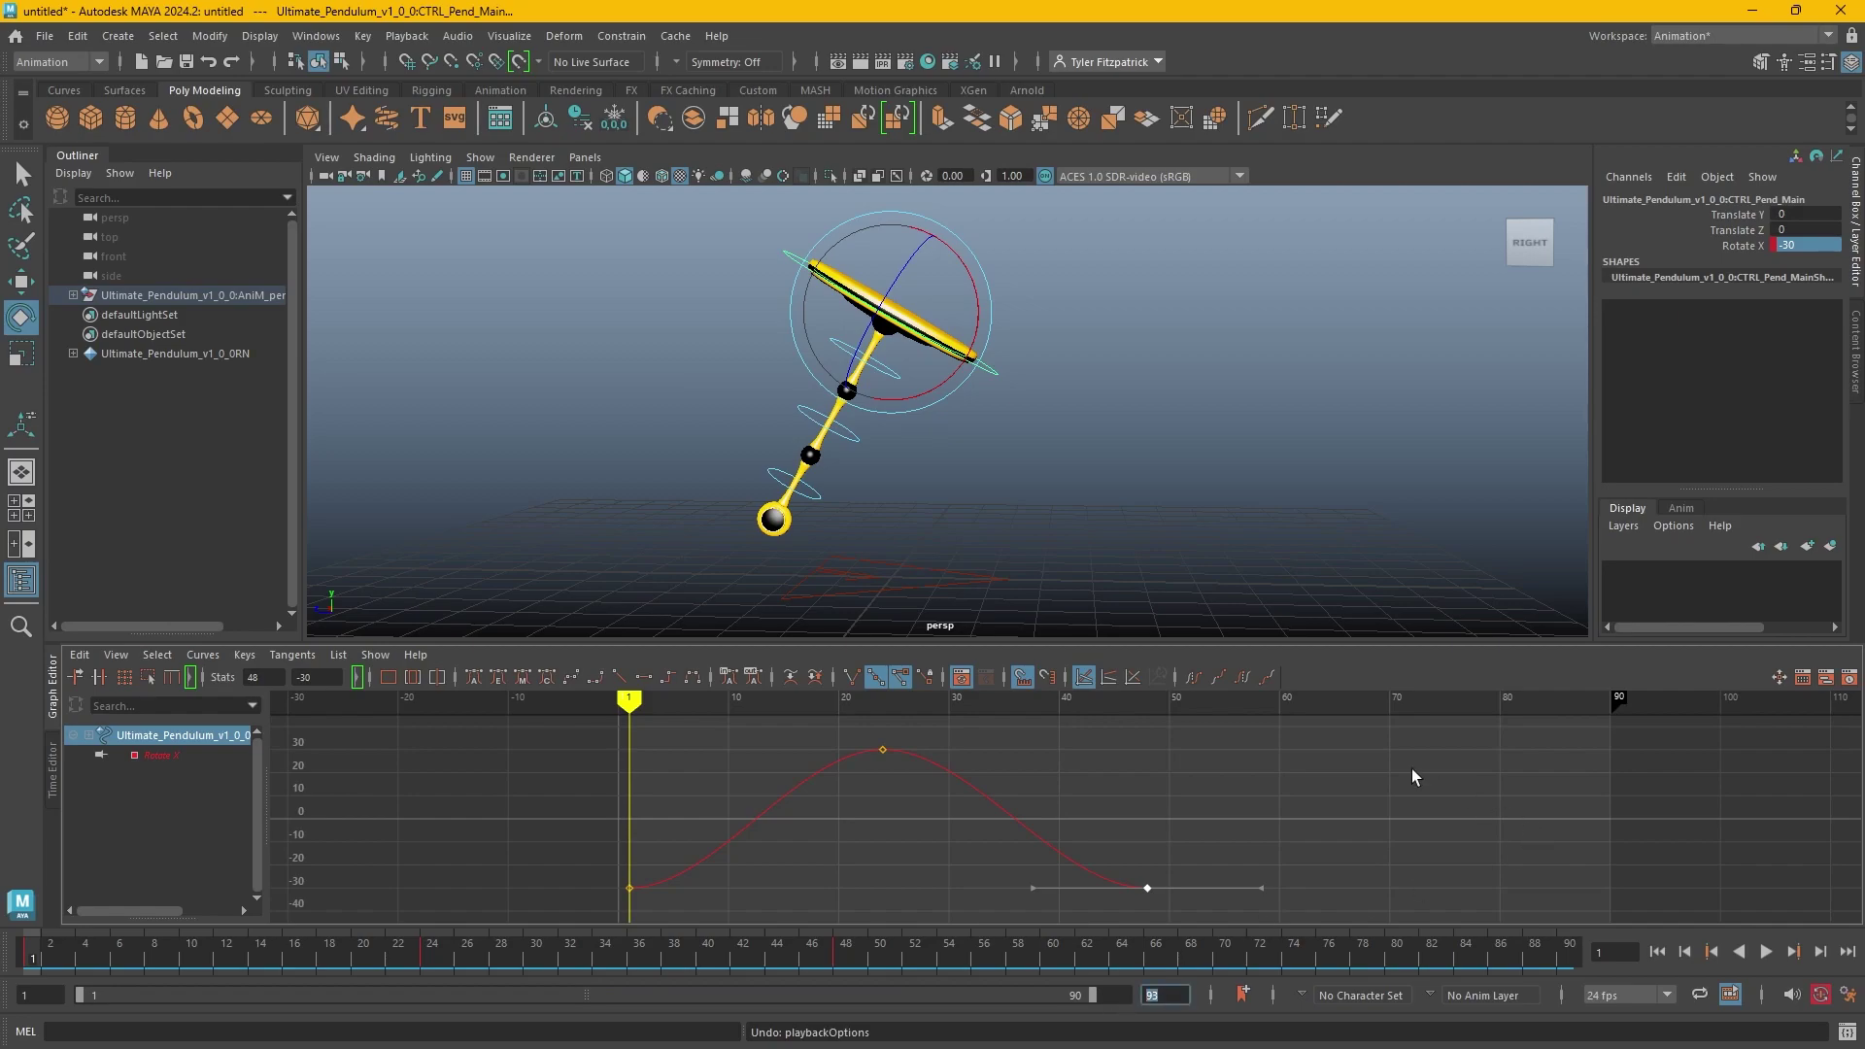
type("48")
key("Return")
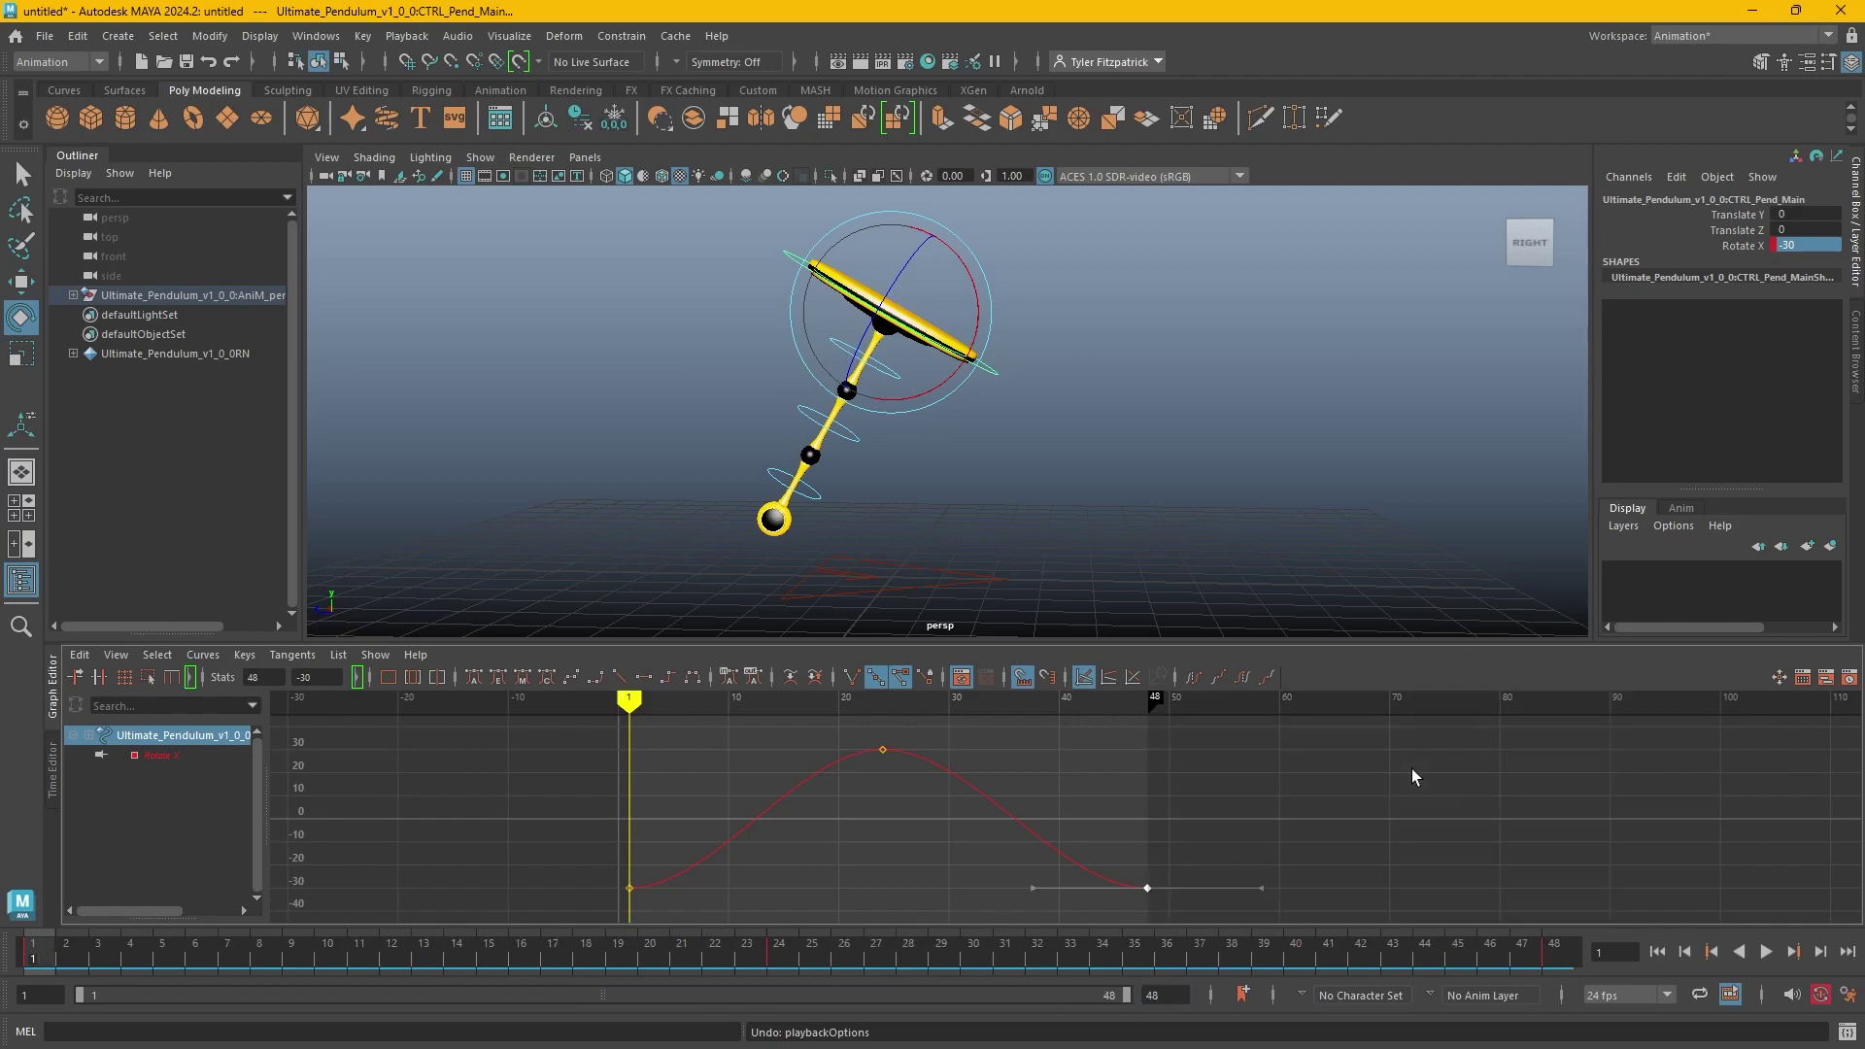
left_click(1764, 951)
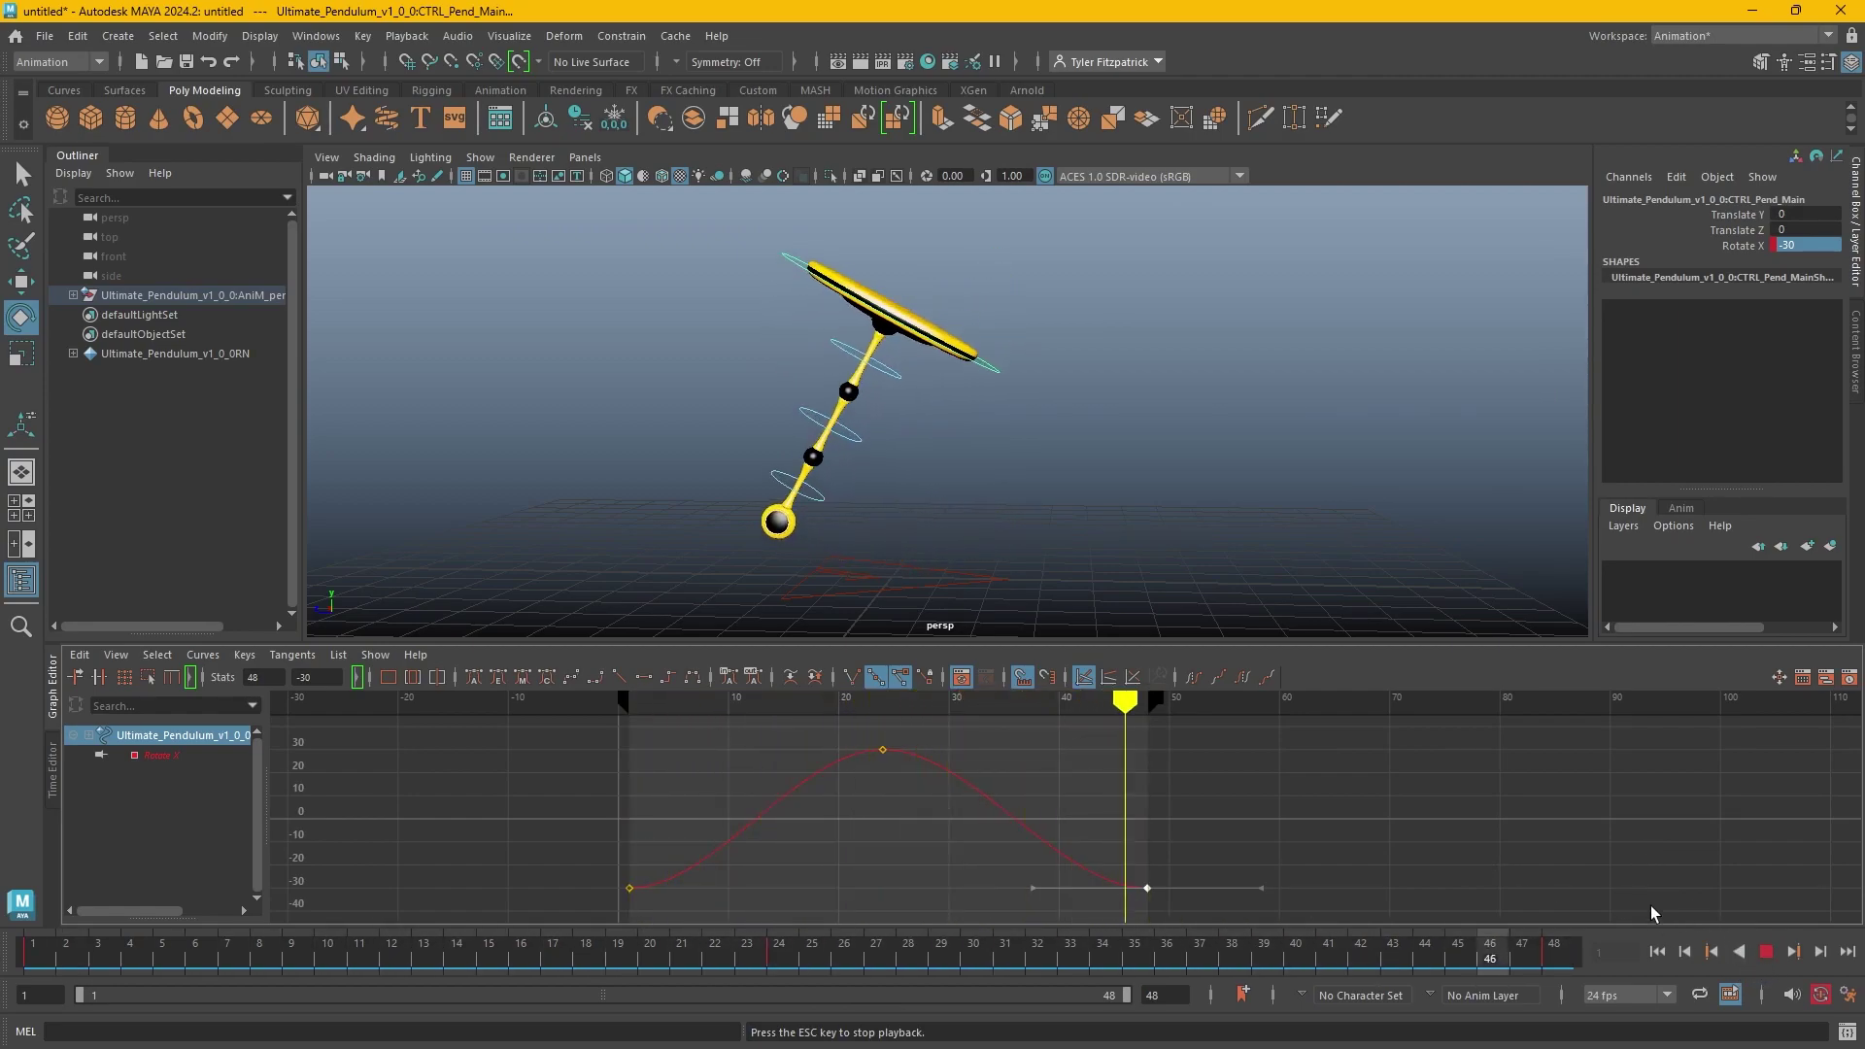
Stop playback, clear the key selection, and compare frames 1, 48 and 47.
left_click(1767, 952)
left_click(956, 721)
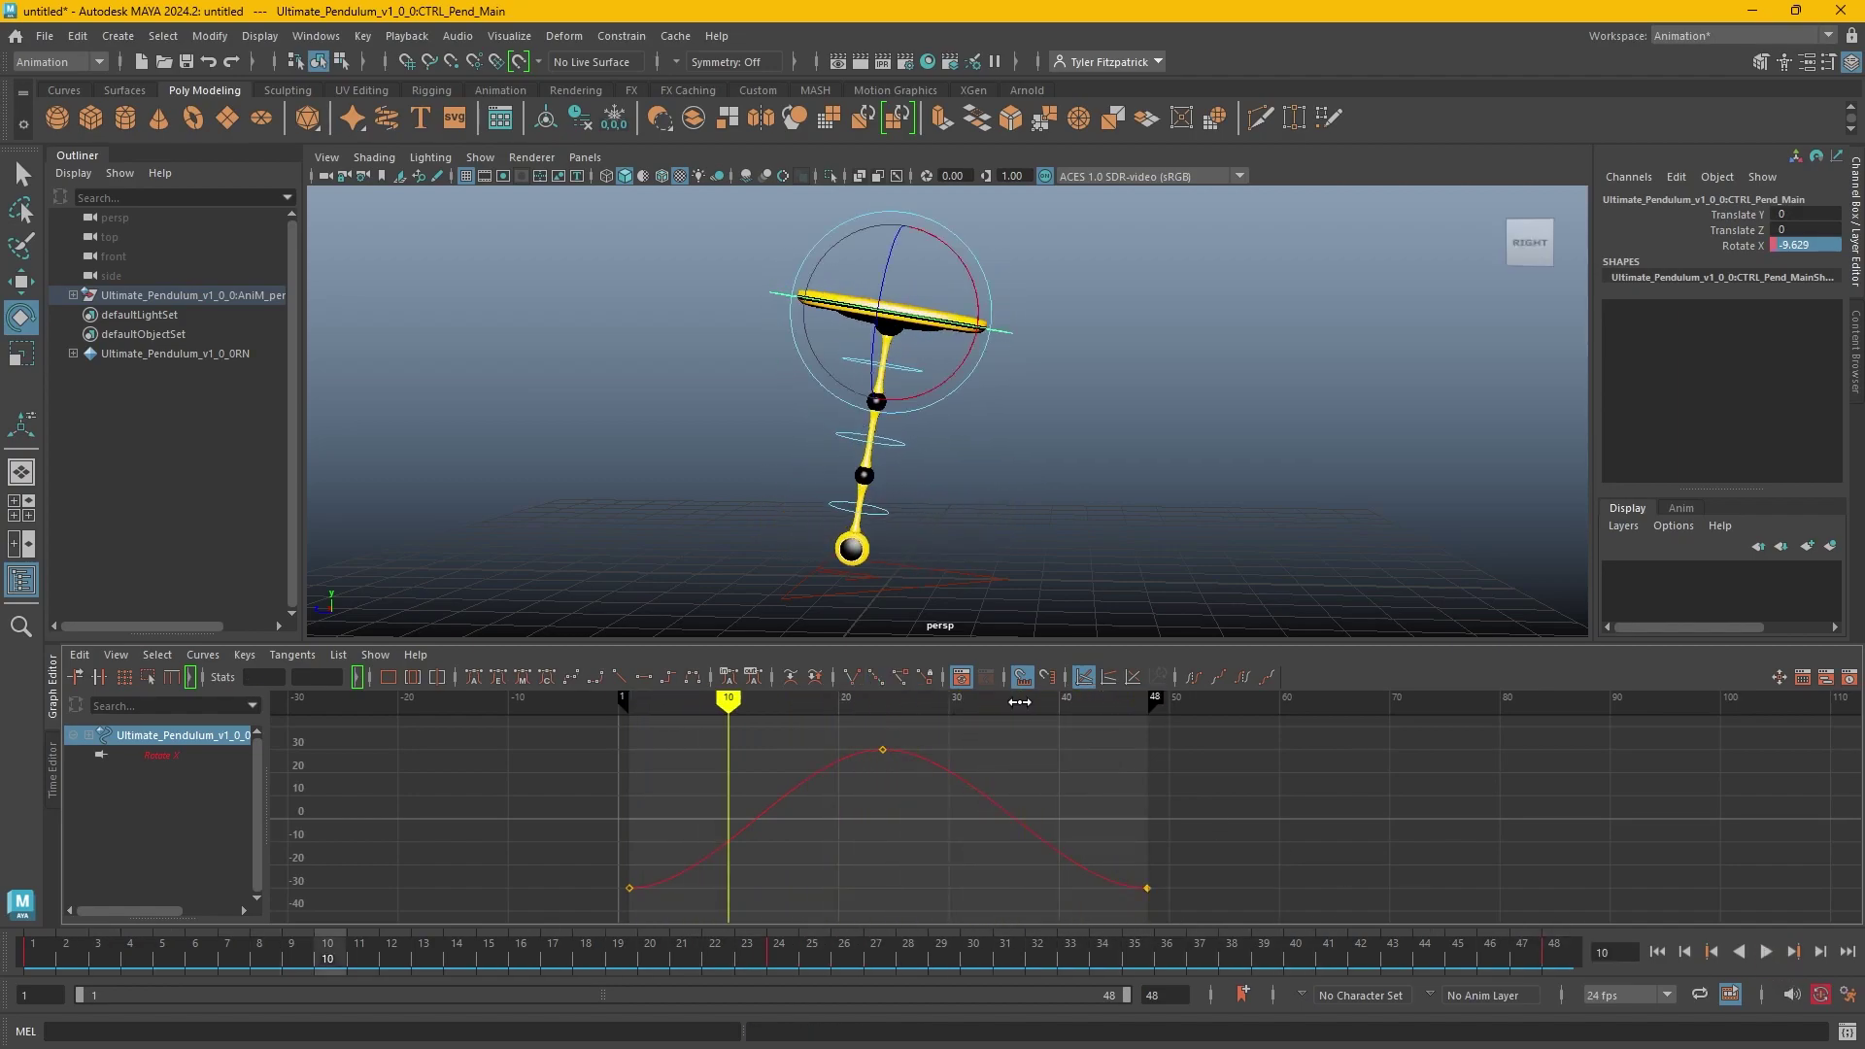
left_click(1148, 701)
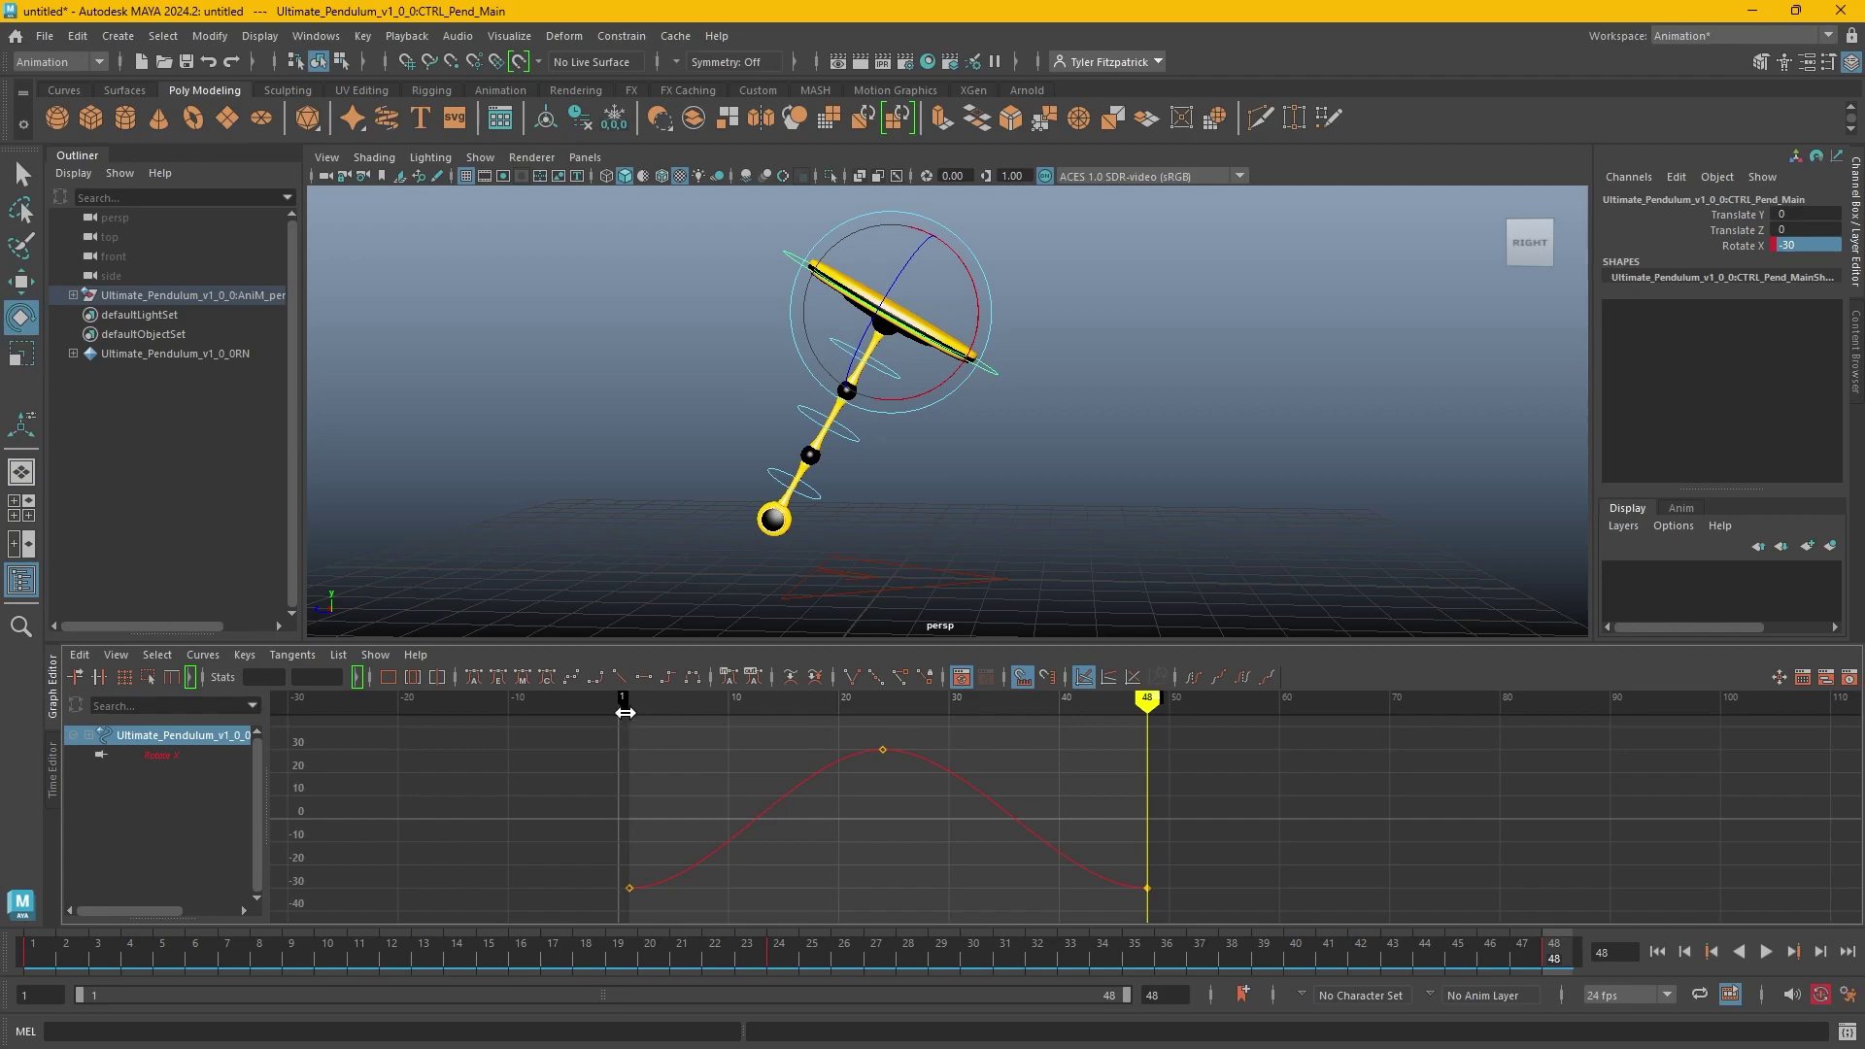
left_click(630, 701)
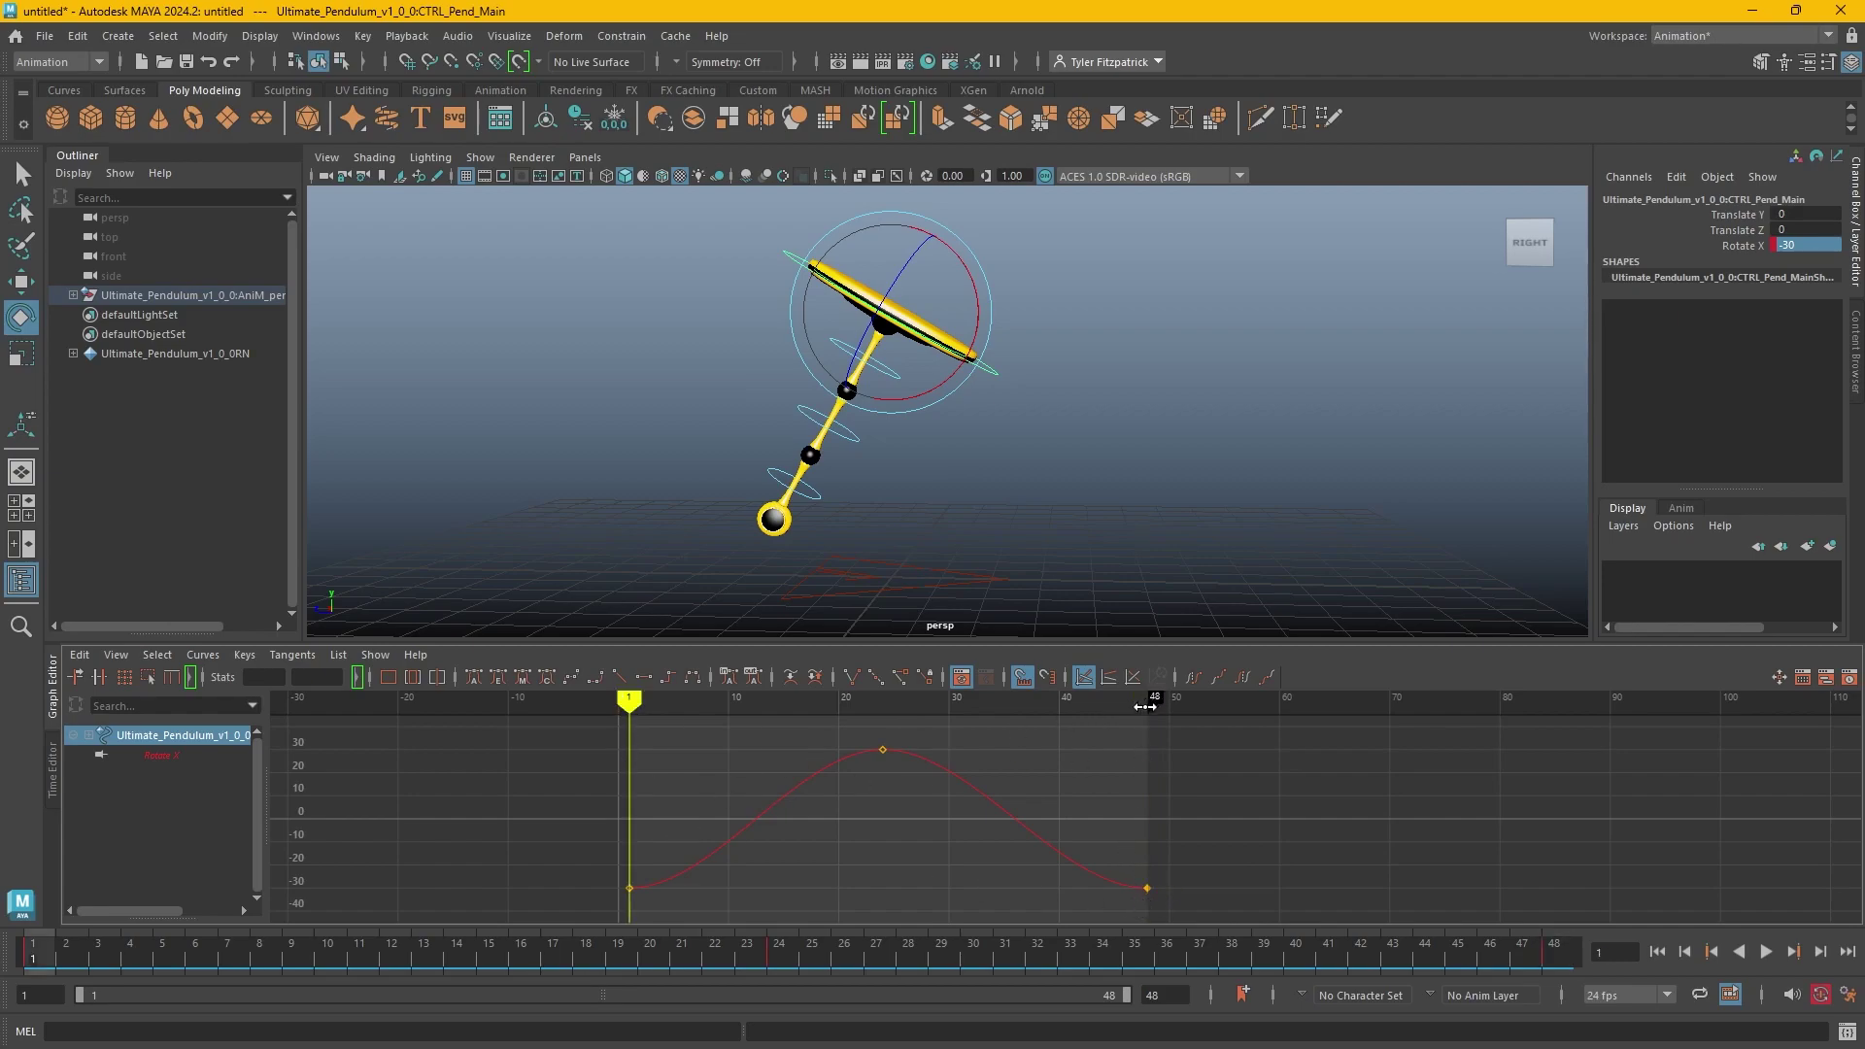
left_click(1147, 701)
left_click(631, 702)
left_click(1140, 702)
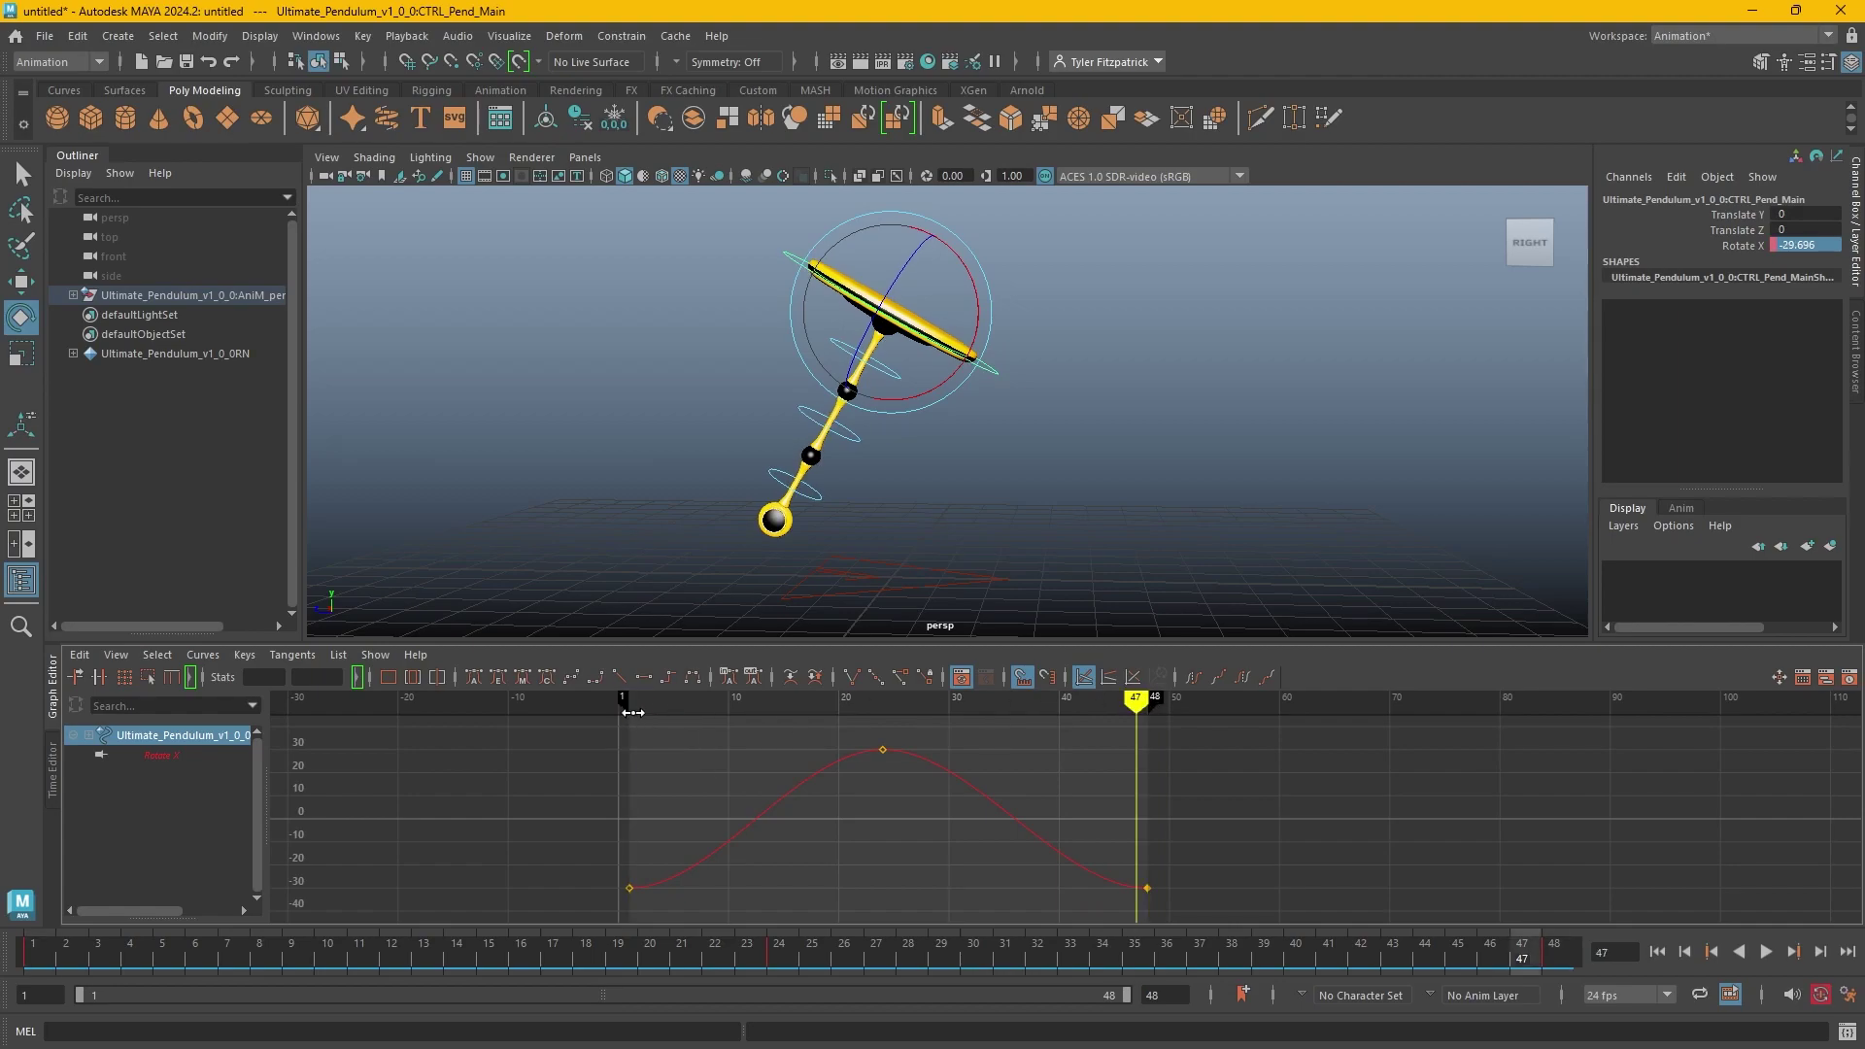
left_click(630, 702)
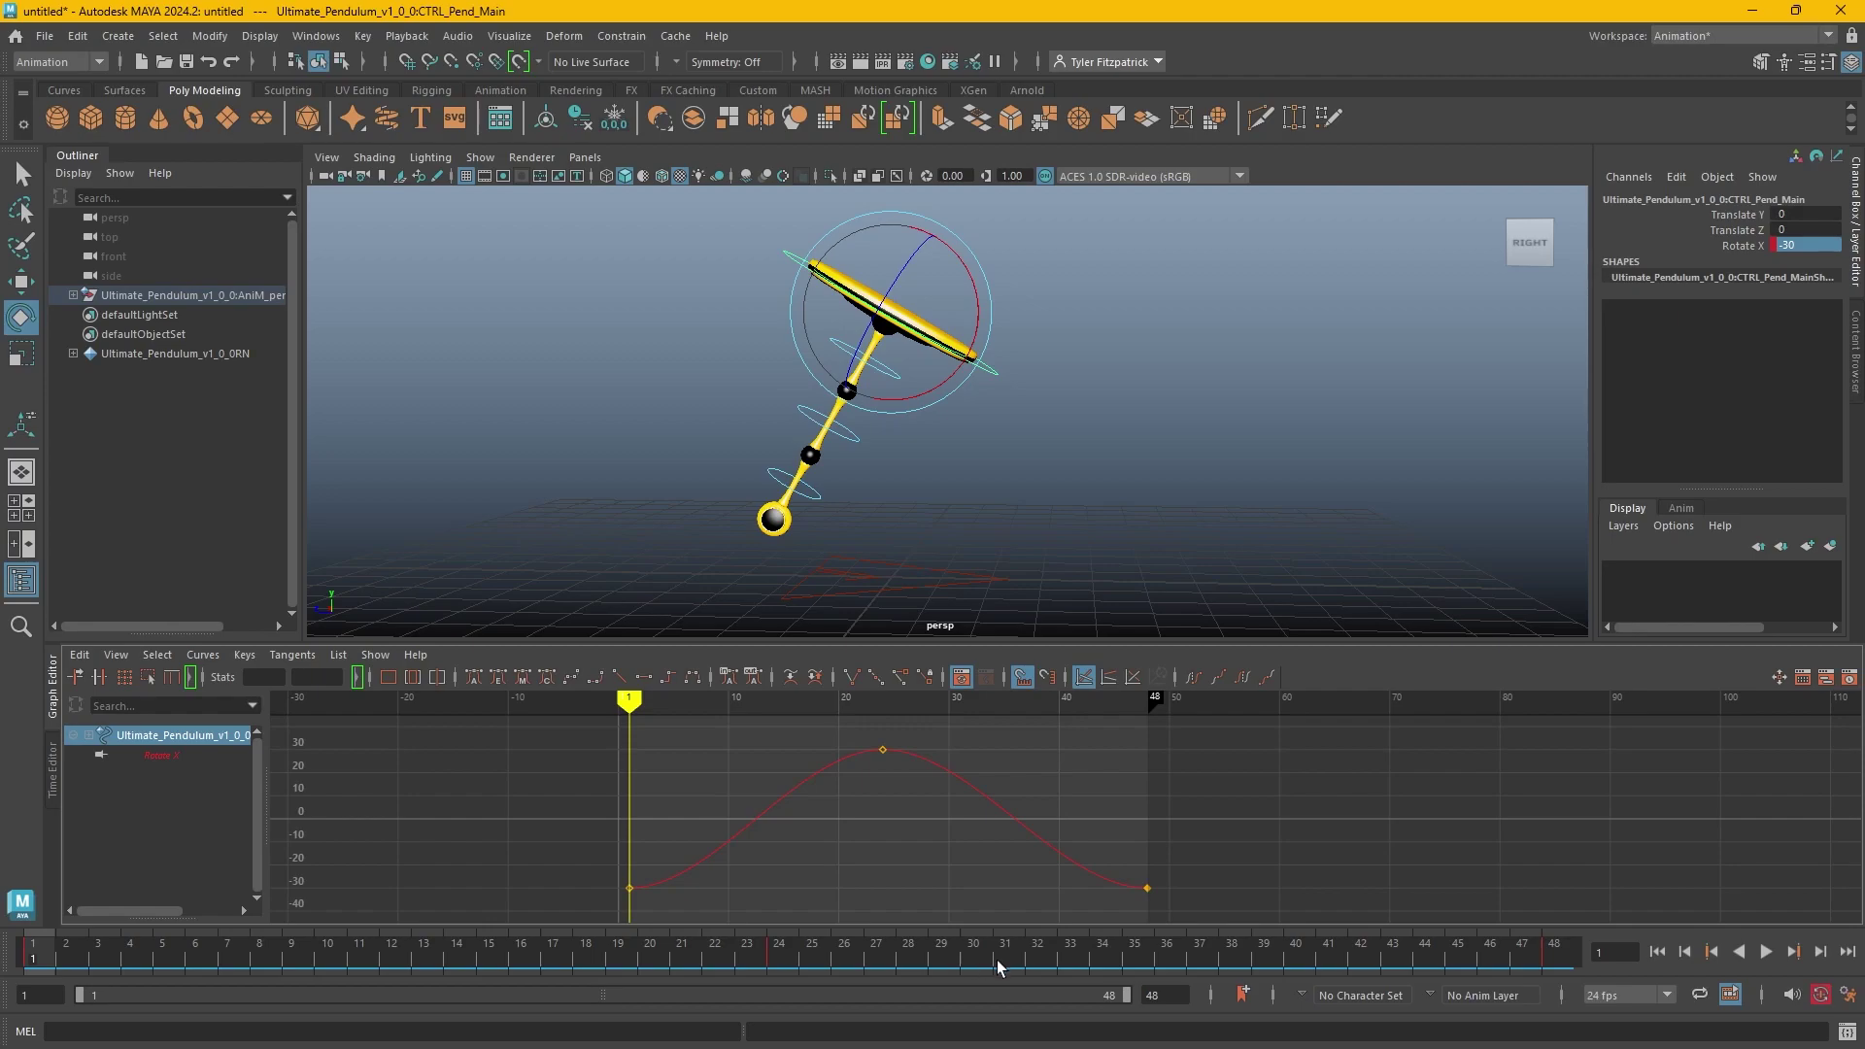
Change the playback end frame to 47 and play the loop to check it.
left_click(1170, 995)
type("47")
key("Return")
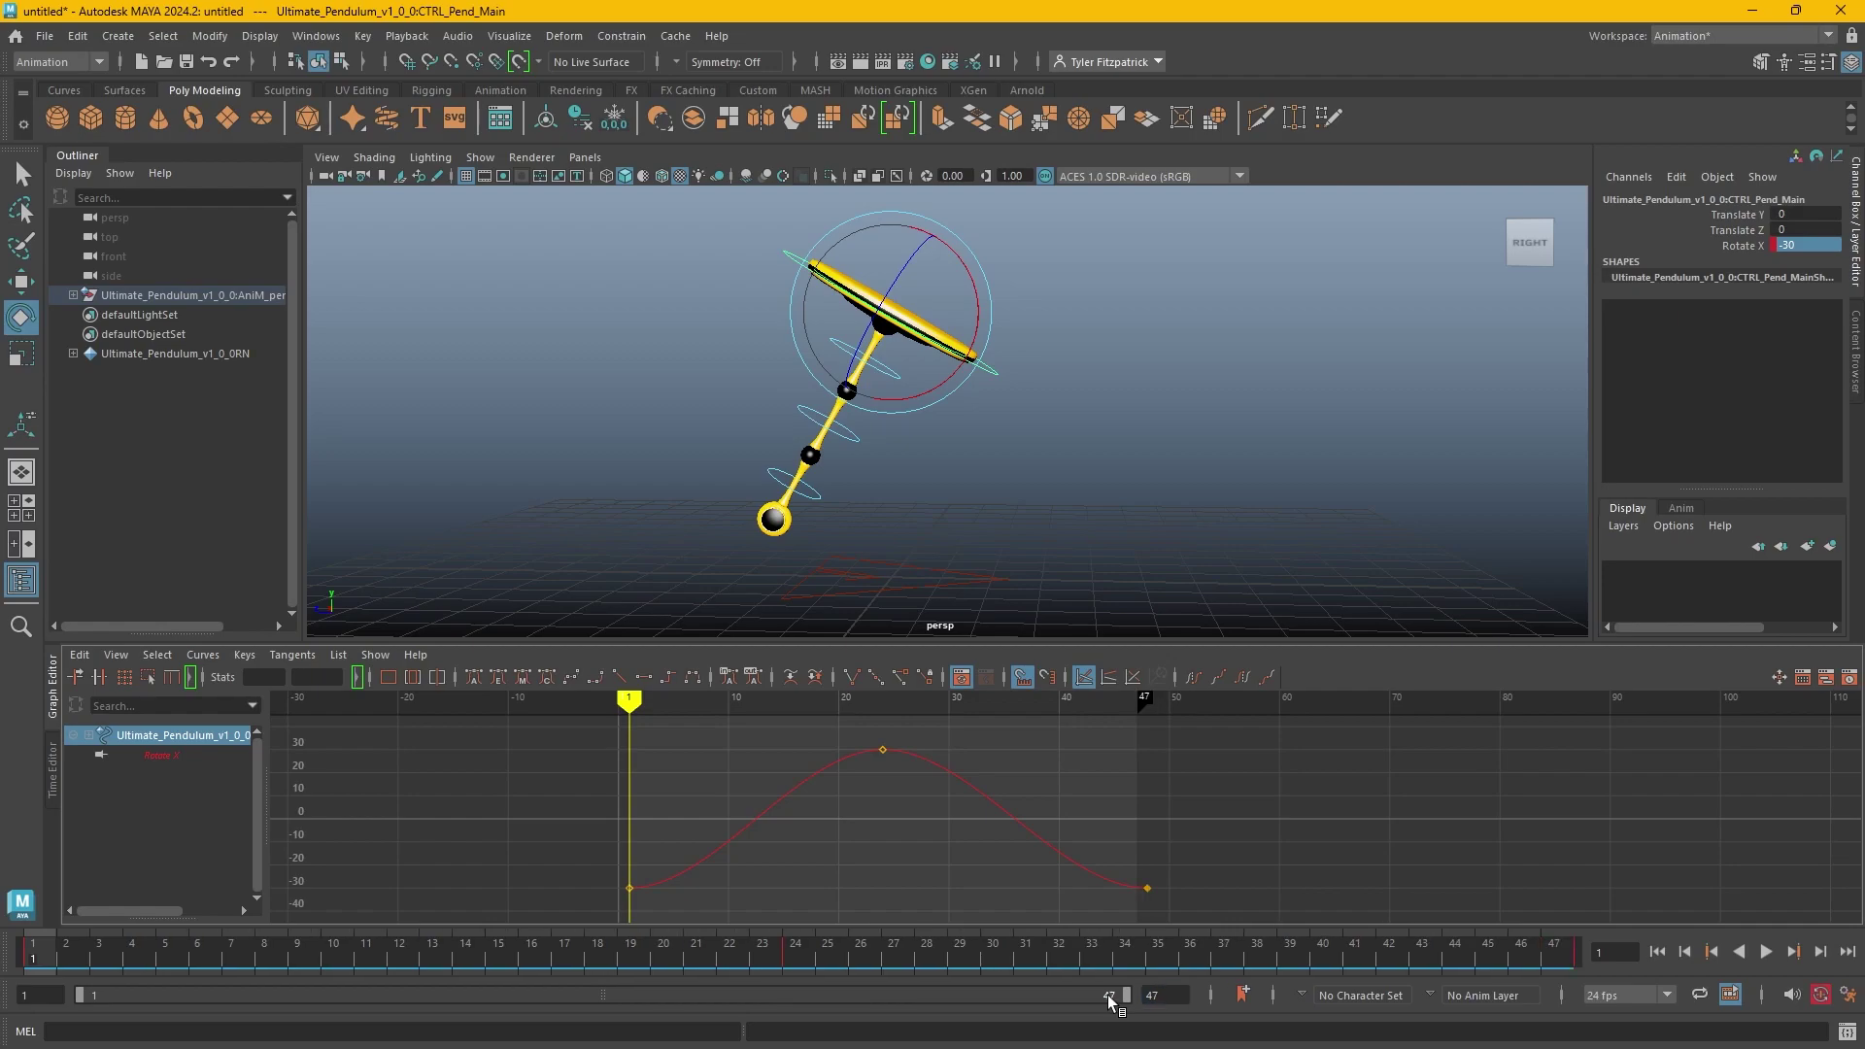
left_click(1768, 953)
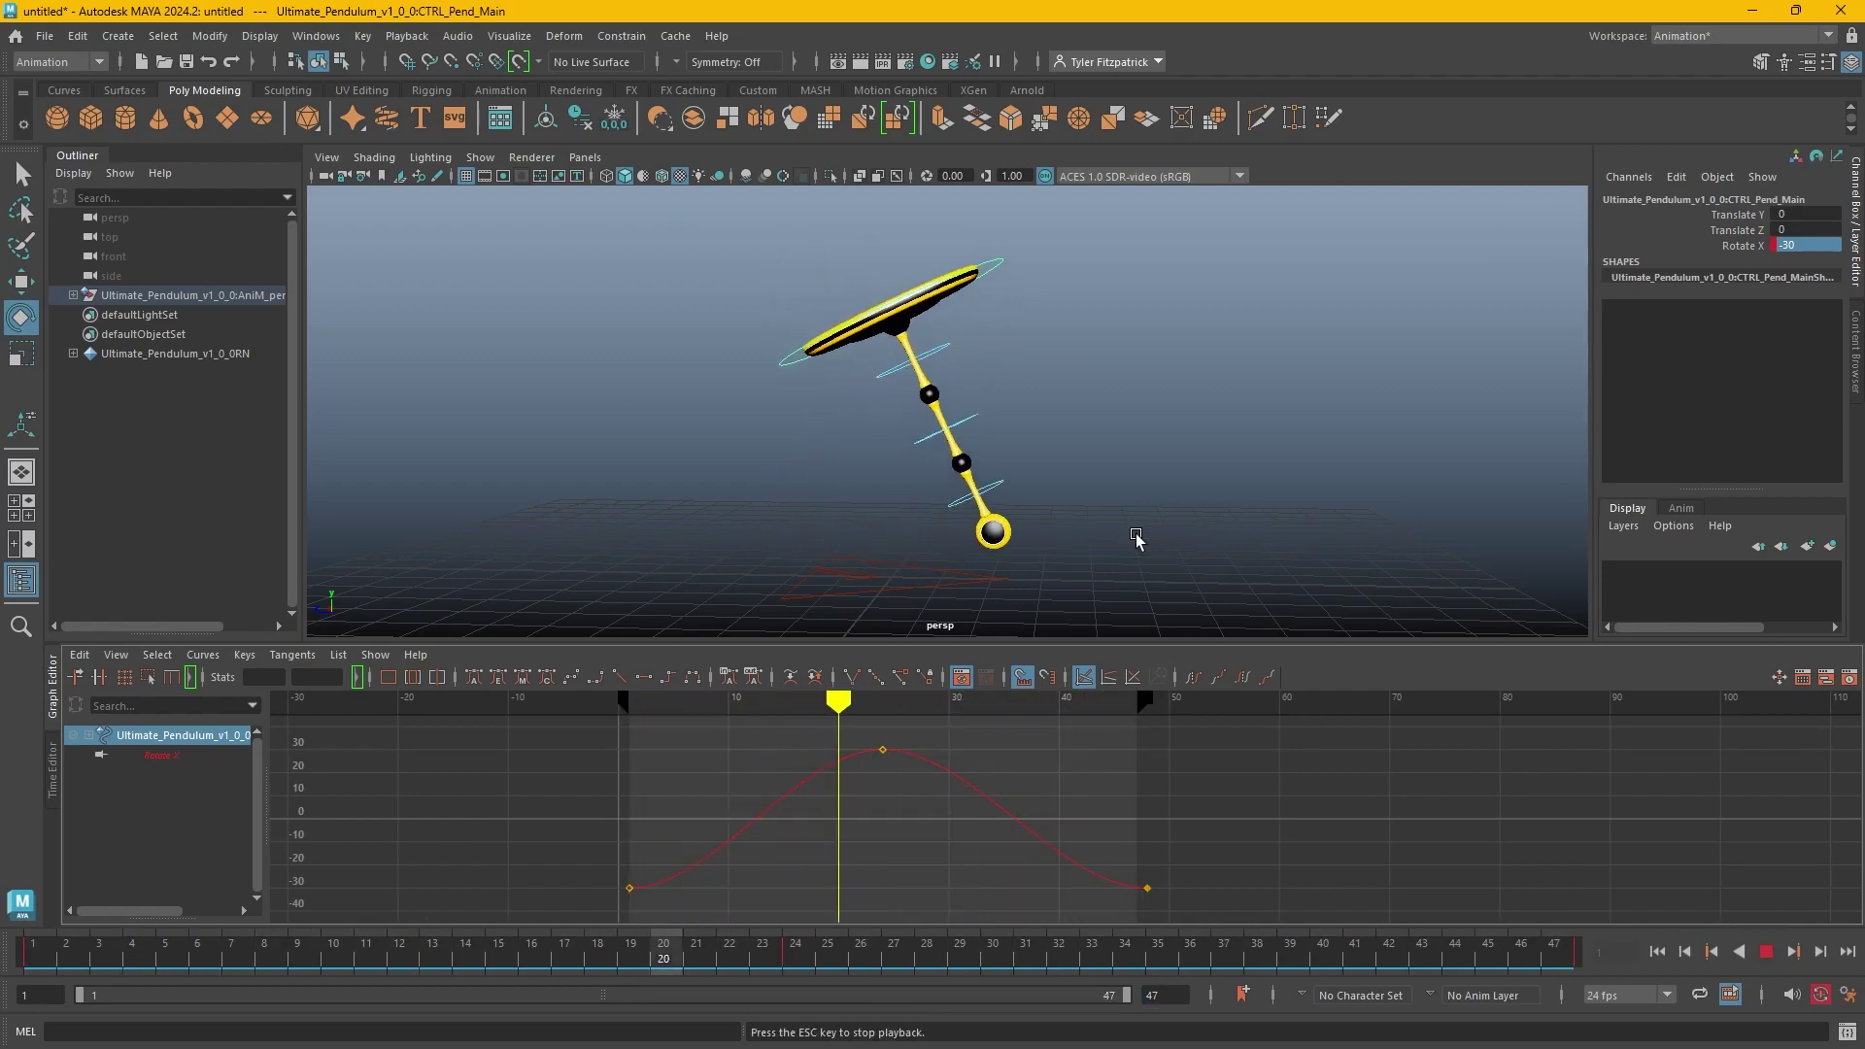
key("Escape")
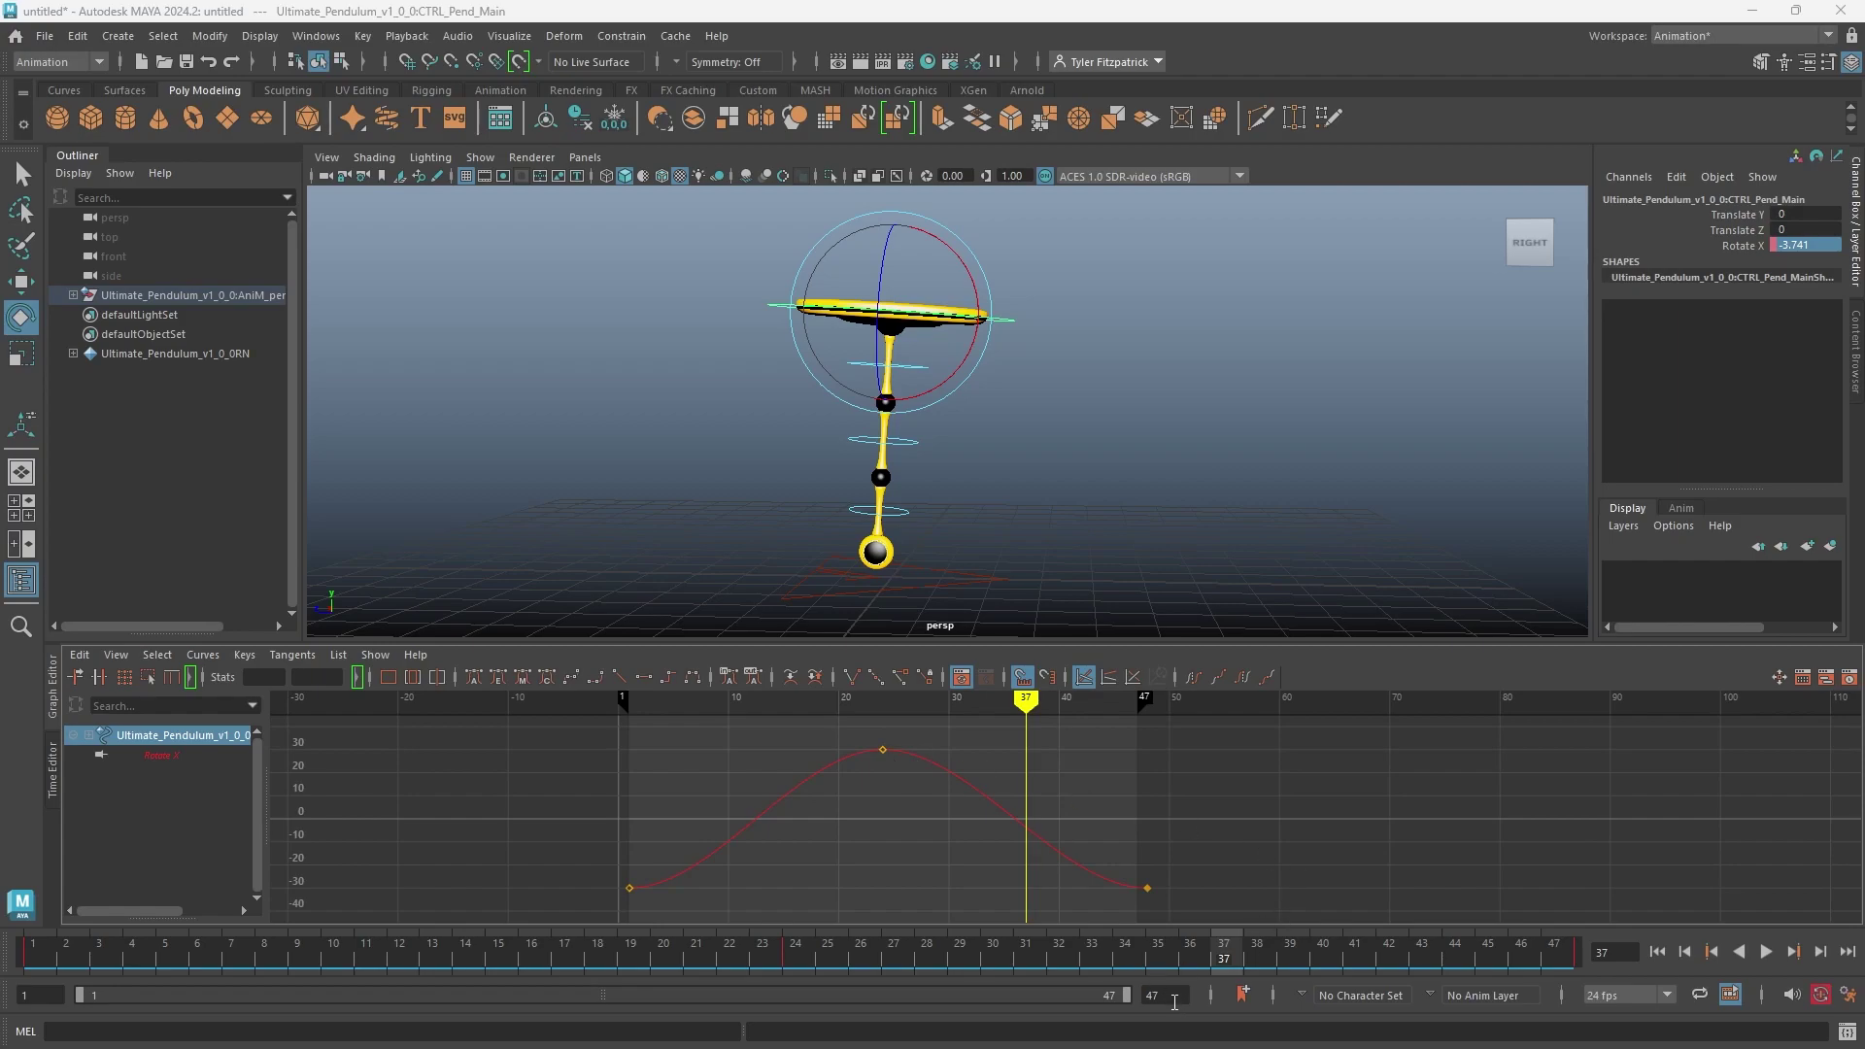
Set the playback end frame to 95.
left_click(1161, 995)
key("Return")
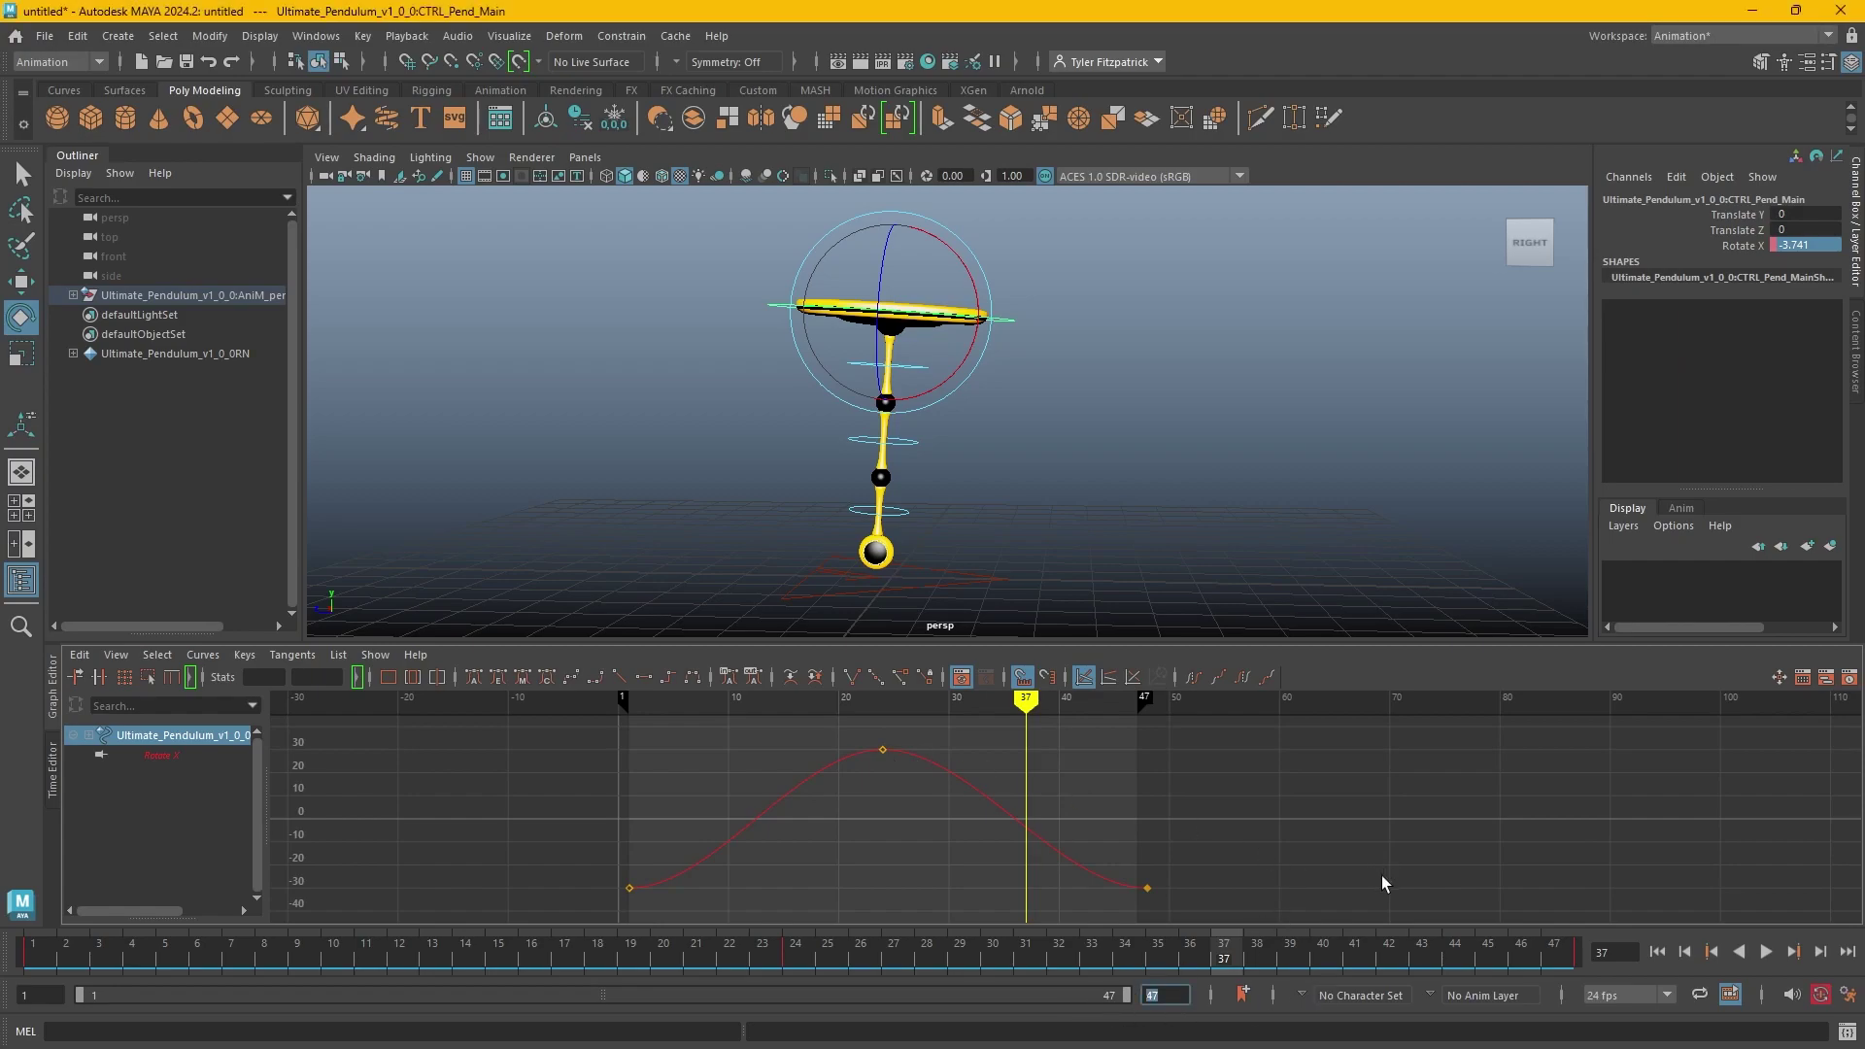
type("96")
key("Return")
left_click(1184, 1004)
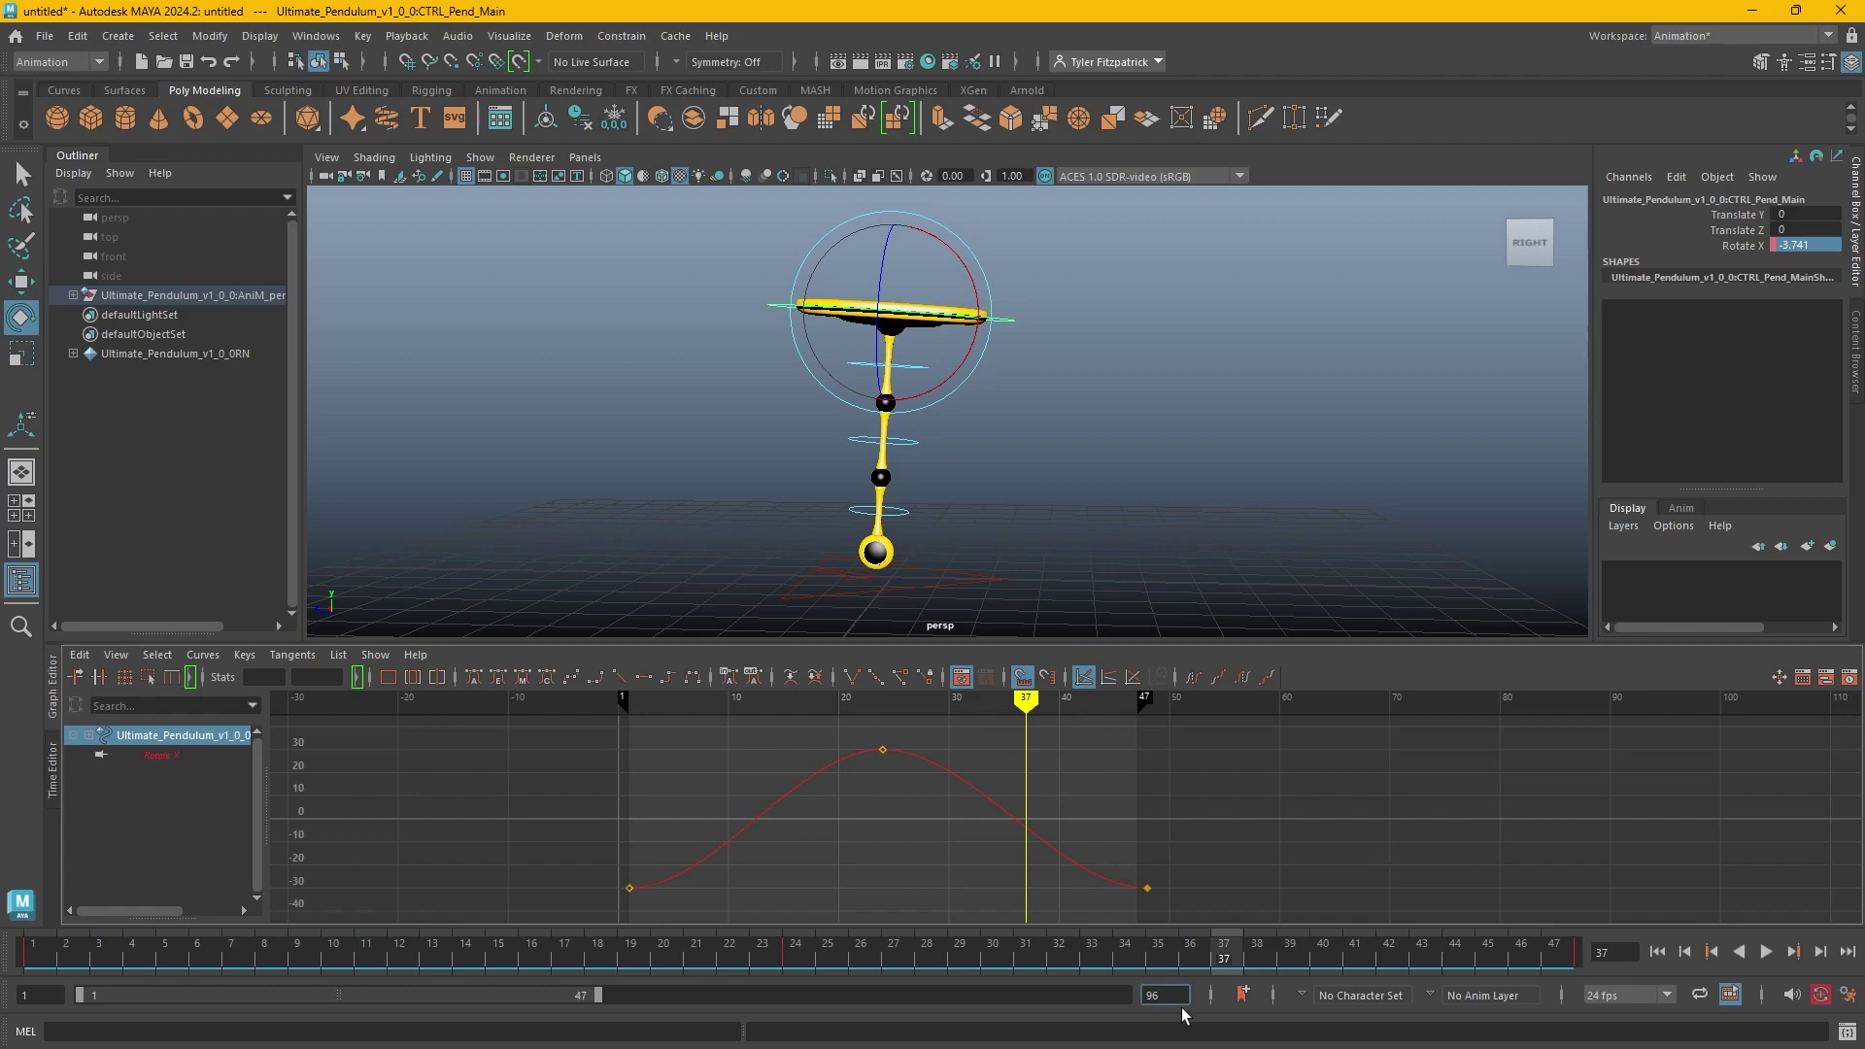
key("BackSpace")
type("5")
key("Return")
Widen the range slider to frame 95 and play the swing across it.
left_click_drag(604, 995, 1127, 995)
middle_click_drag(1234, 819, 1059, 785, "alt")
scroll(1001, 807, "down", 8)
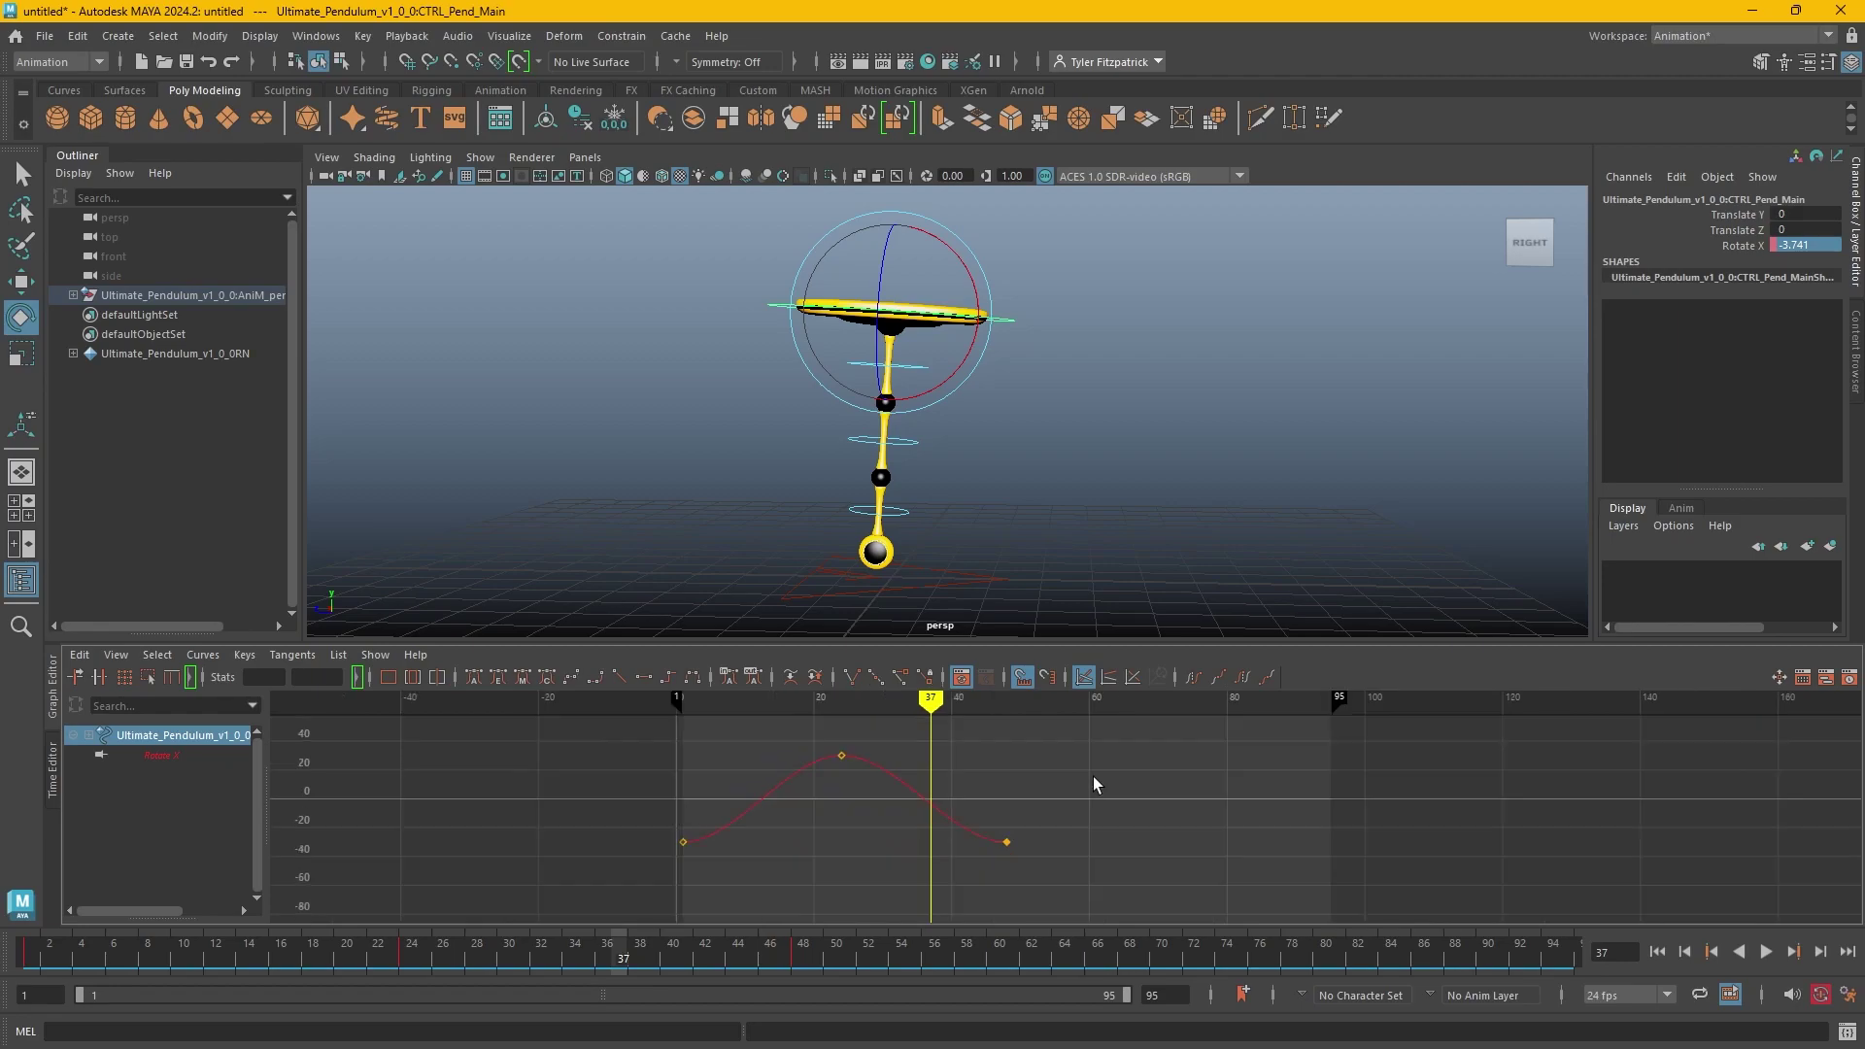
left_click(1766, 952)
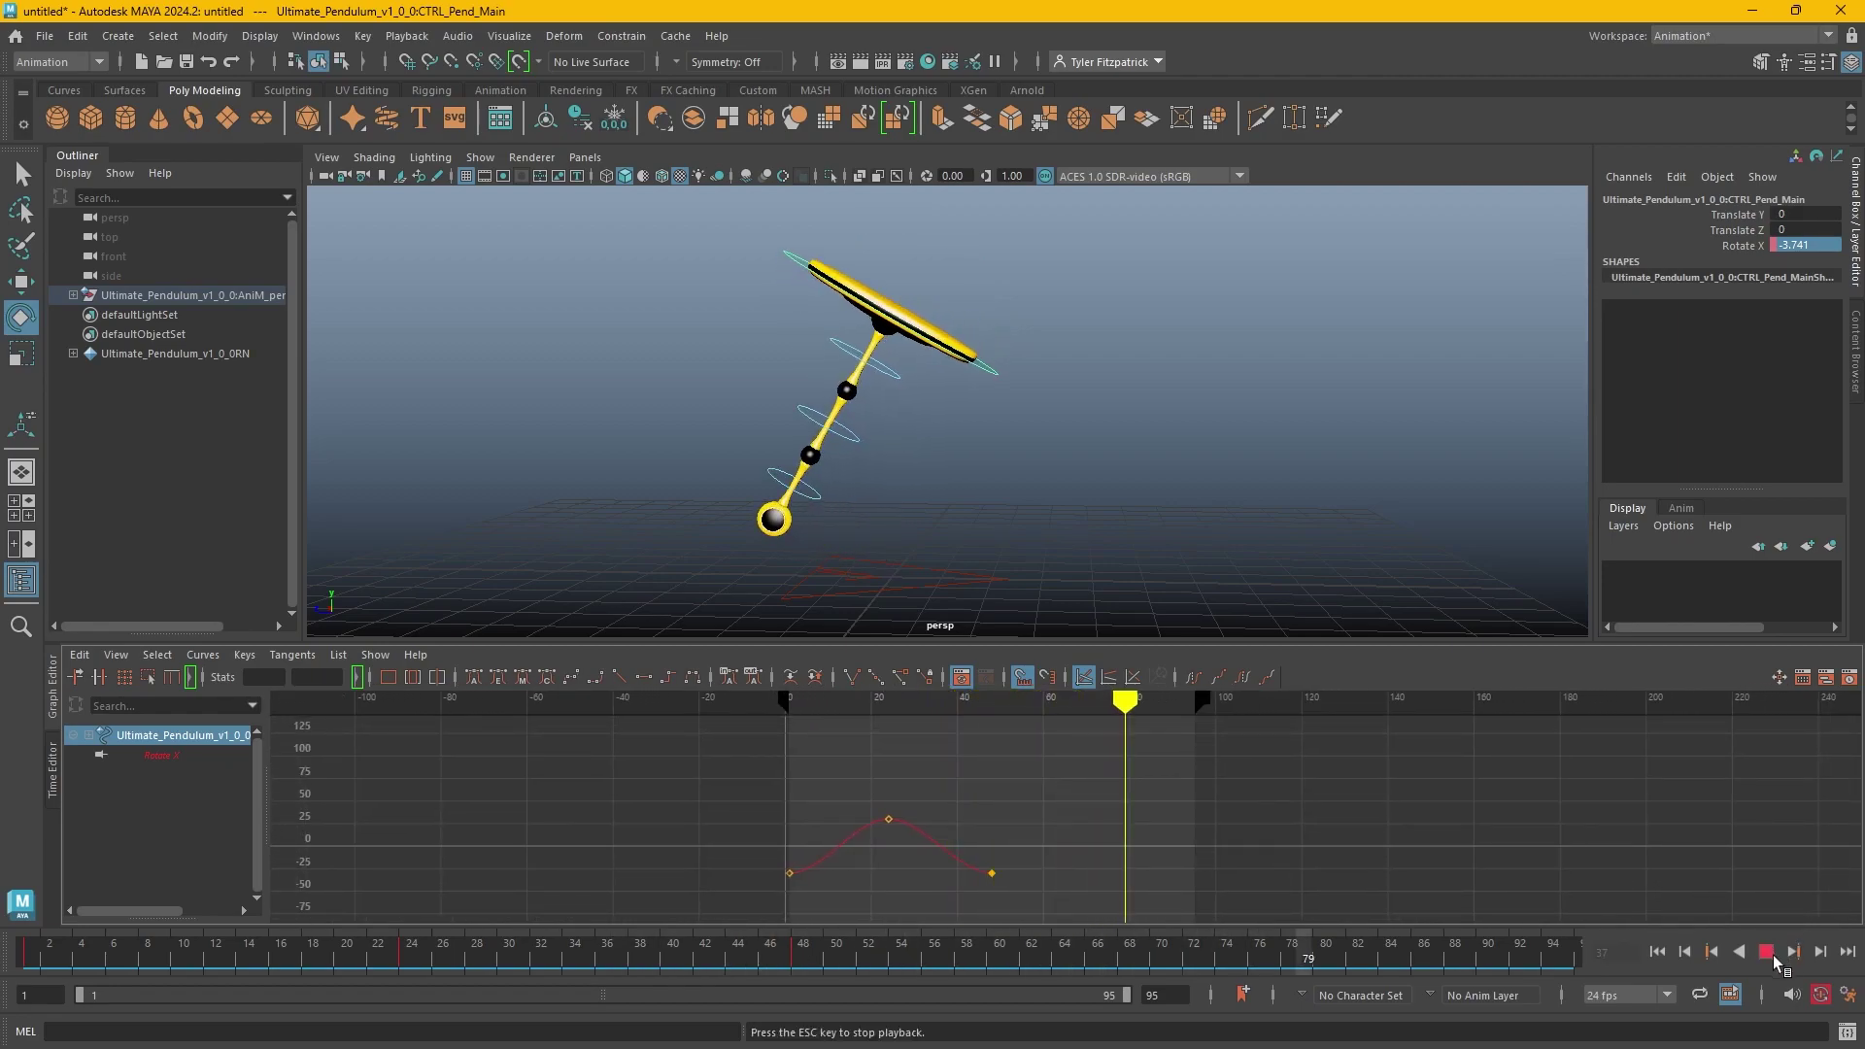
left_click(1767, 952)
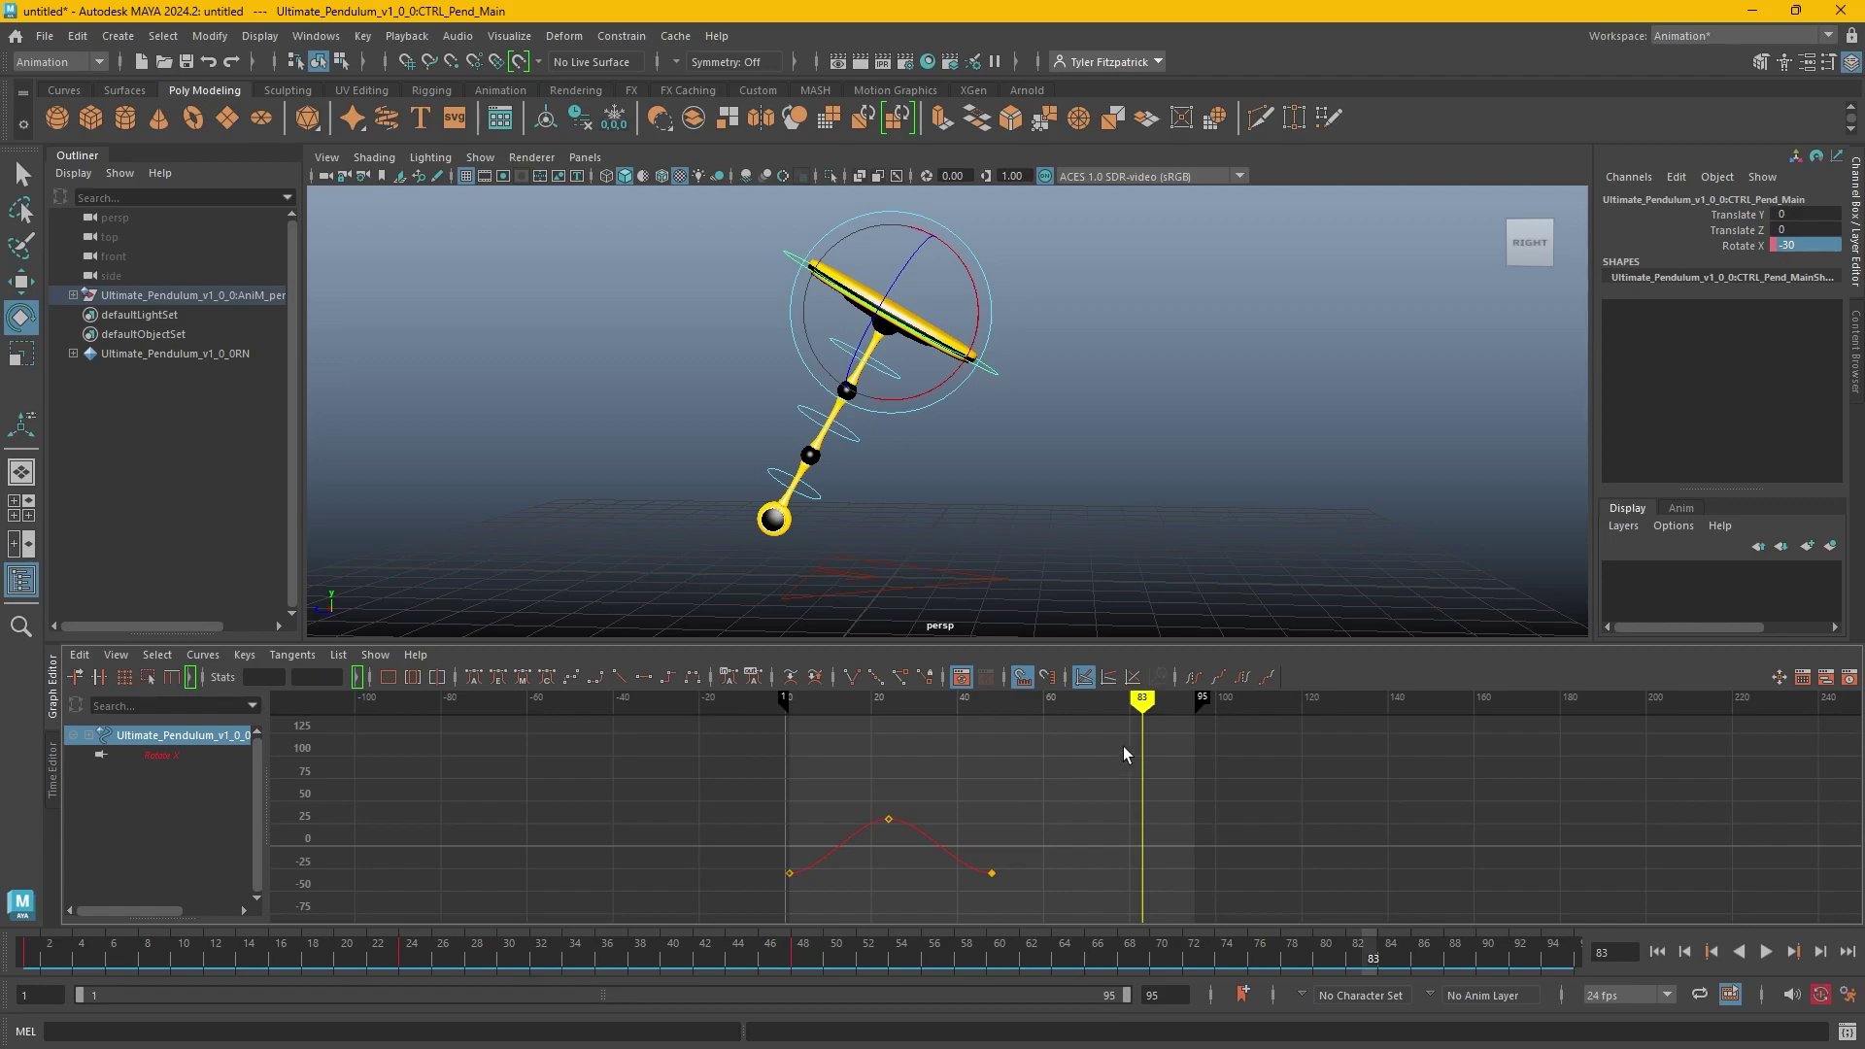
Select all three Rotate X keys, frame them, and set Pre-infinity to Cycle.
left_click_drag(1081, 772, 763, 884)
key("f")
middle_click_drag(1085, 784, 1050, 932, "alt")
scroll(1065, 785, "up", 5)
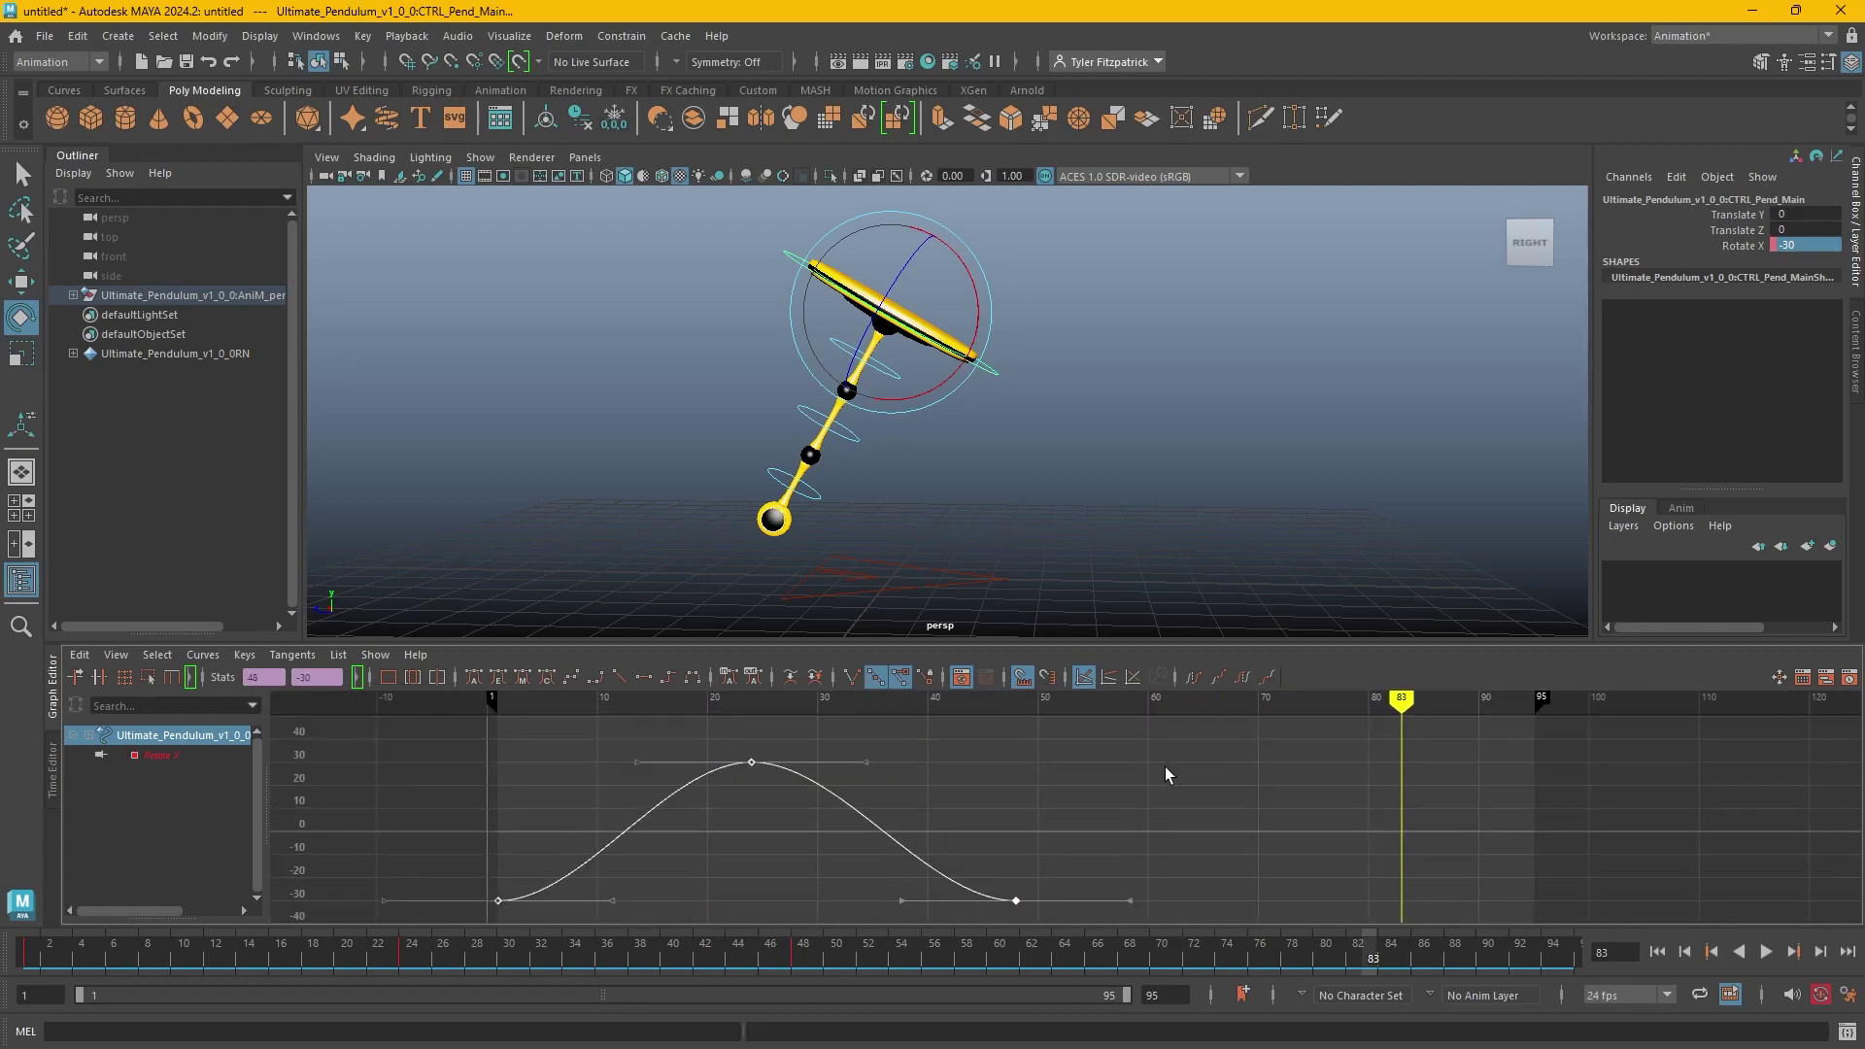
left_click(1192, 677)
Set Post-infinity to Cycle and pan along the repeating curve to inspect it.
scroll(1016, 865, "down", 3)
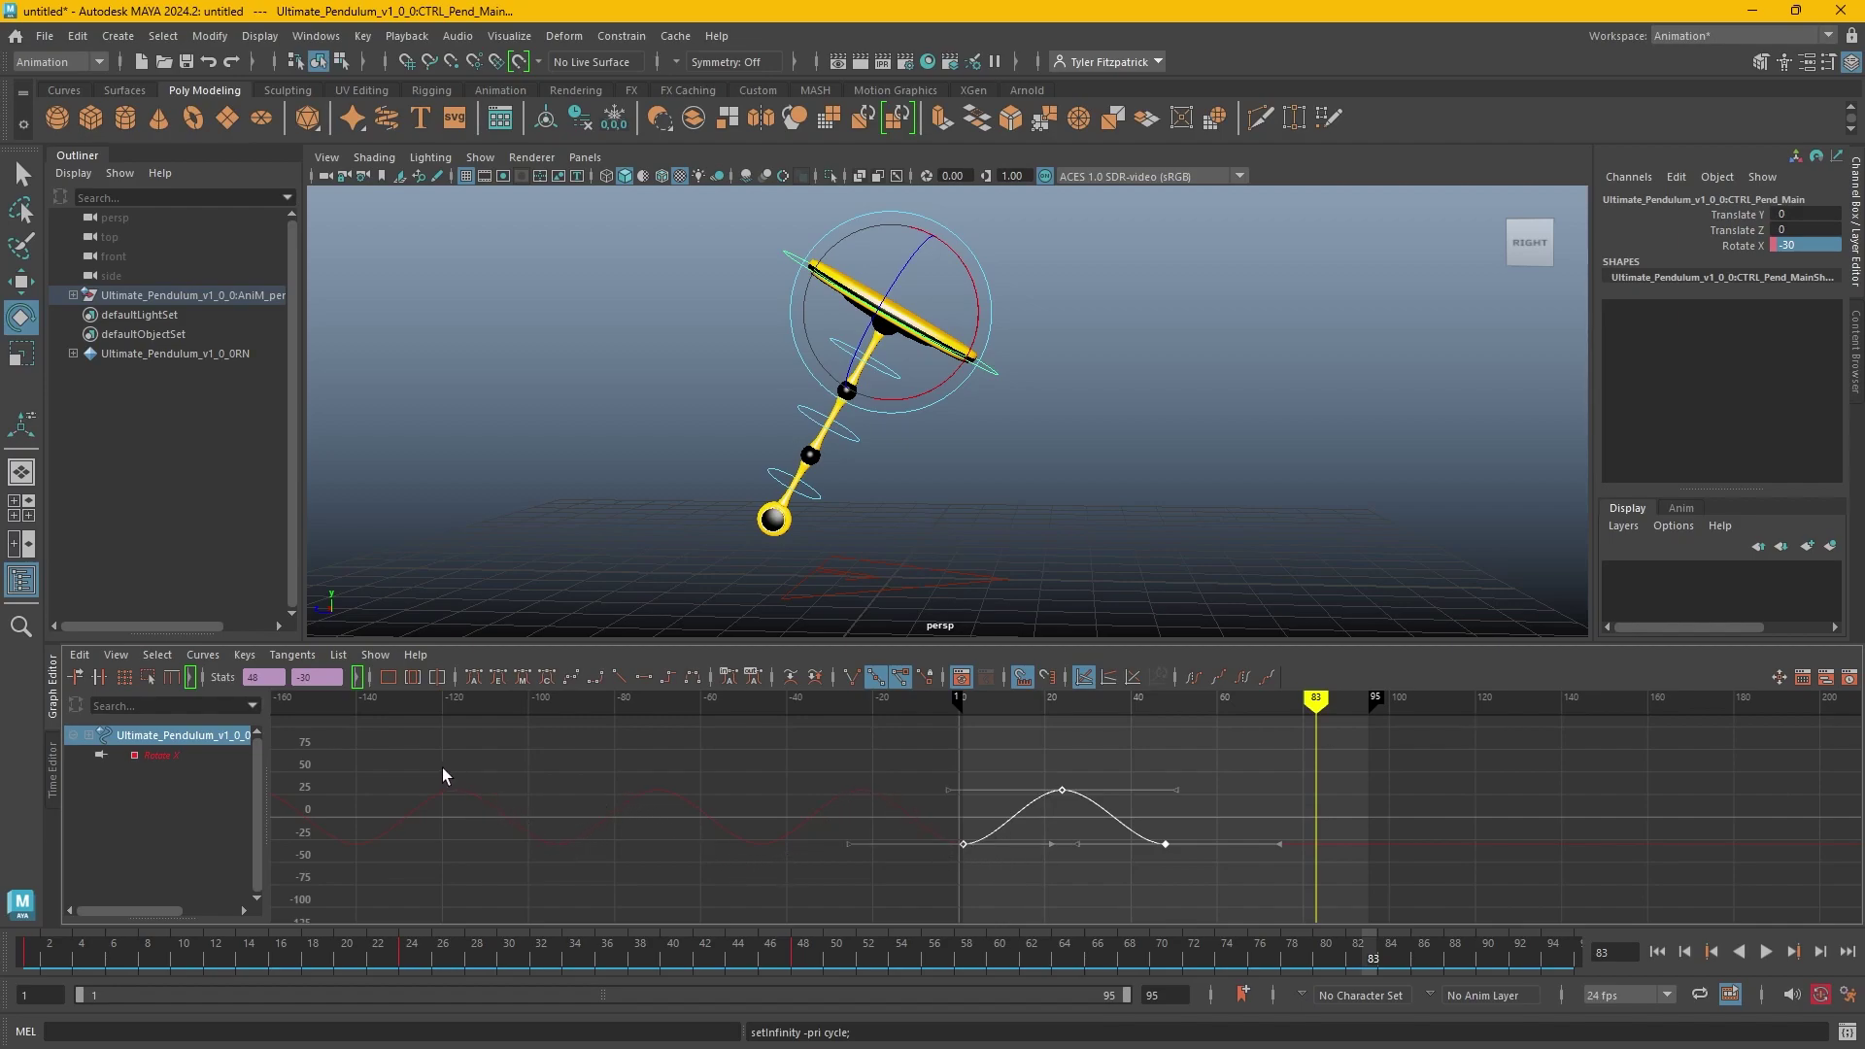
scroll(408, 818, "down", 3)
middle_click_drag(619, 810, 958, 793, "alt")
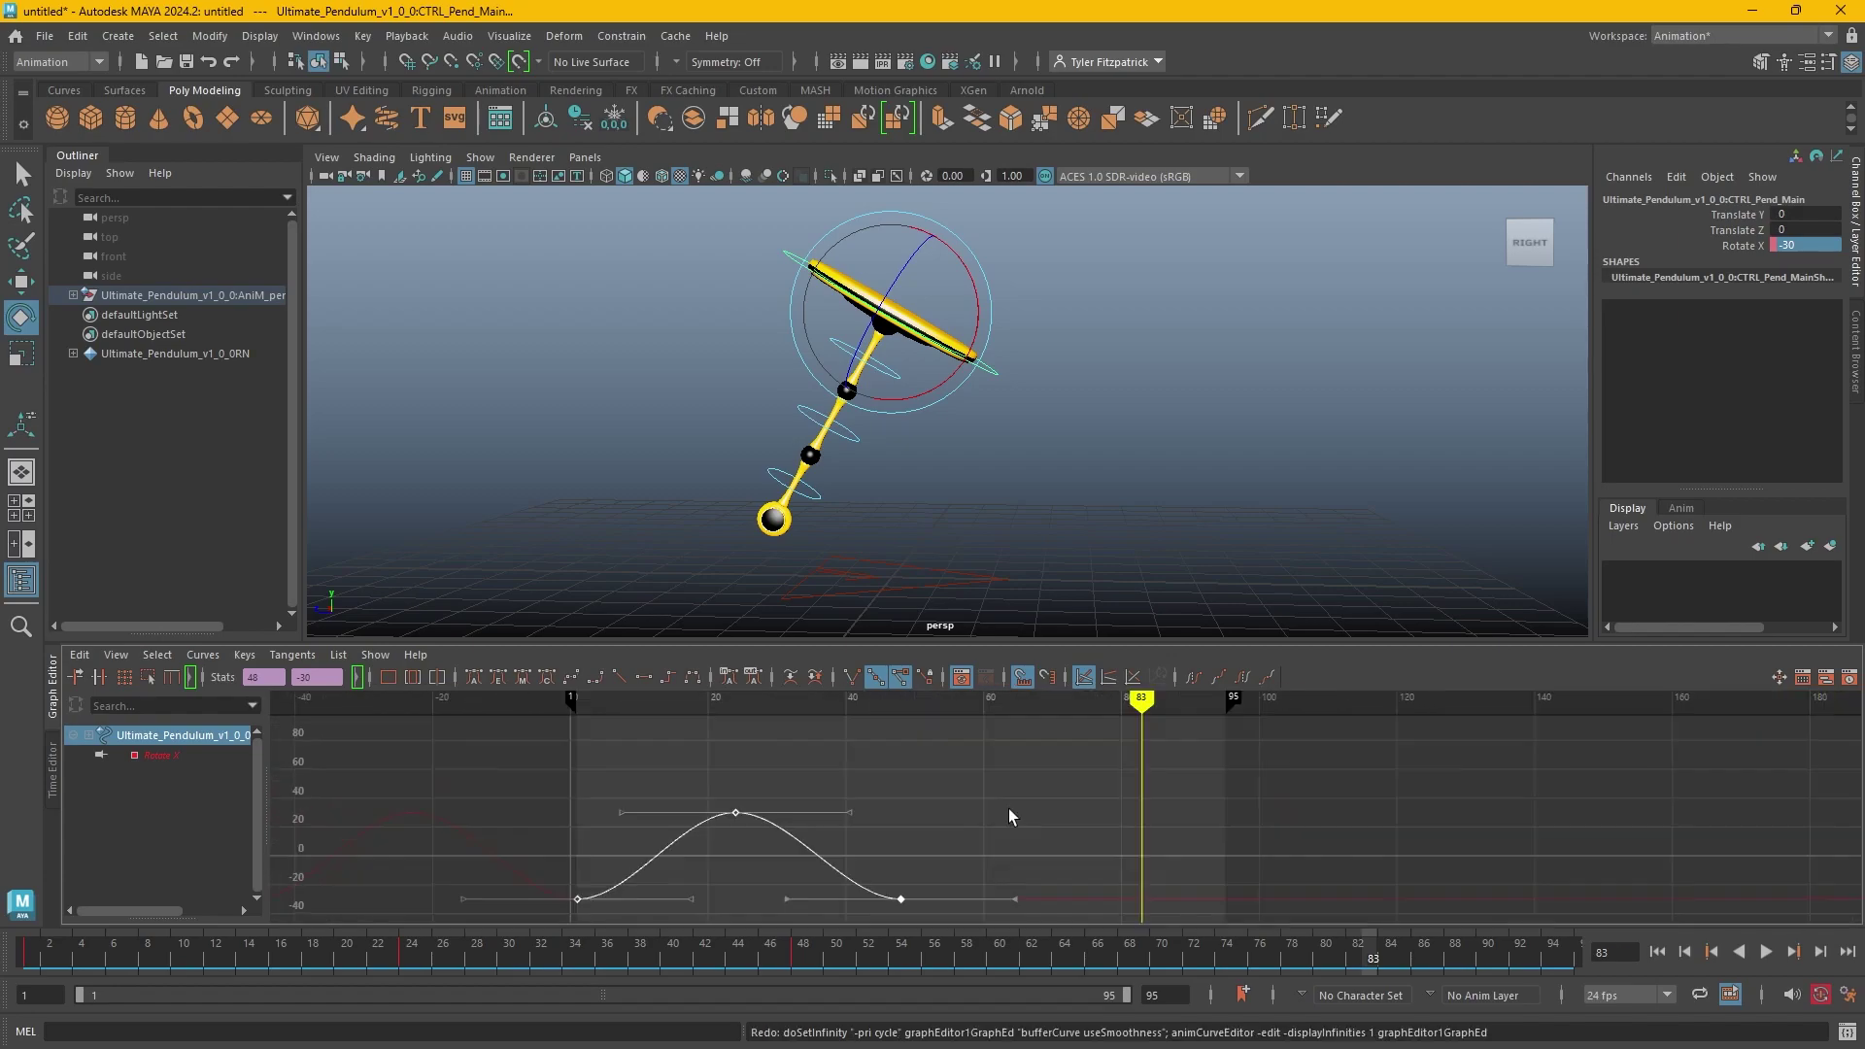
middle_click_drag(1011, 814, 1086, 752, "alt")
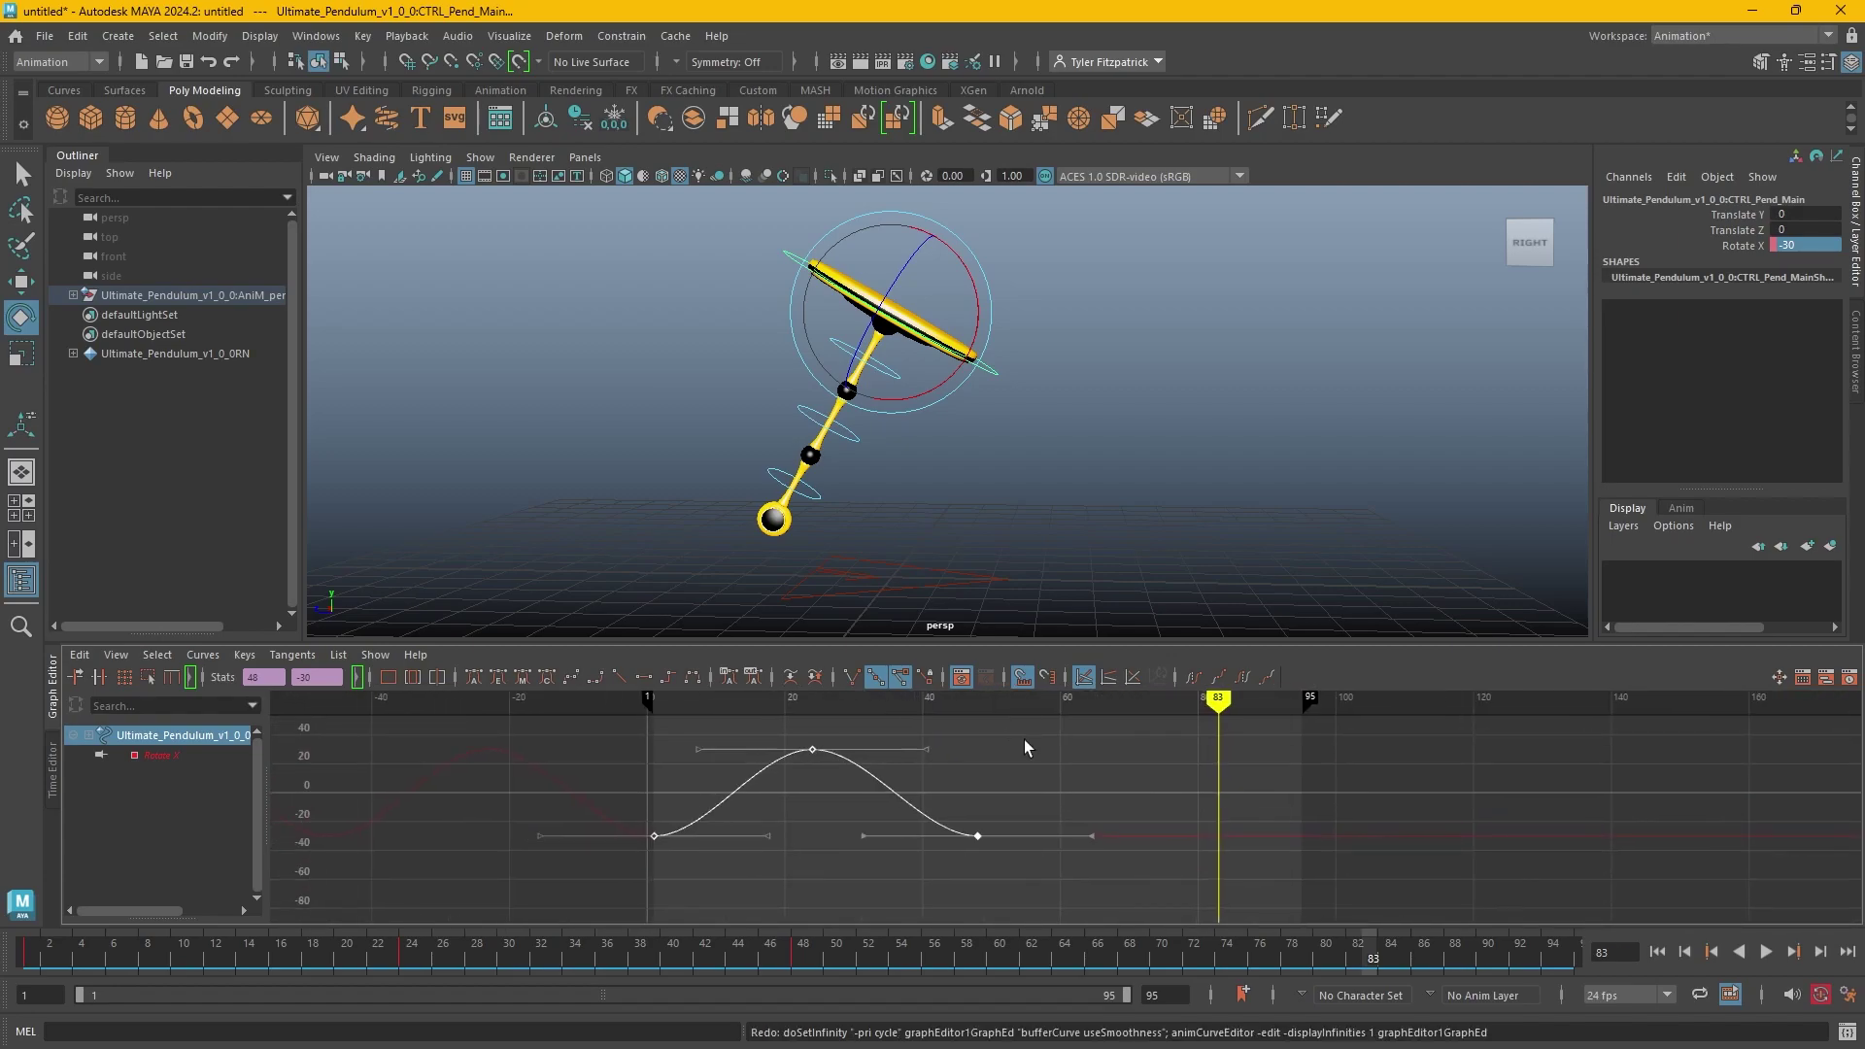
left_click(1240, 678)
middle_click_drag(1156, 804, 1042, 859, "alt")
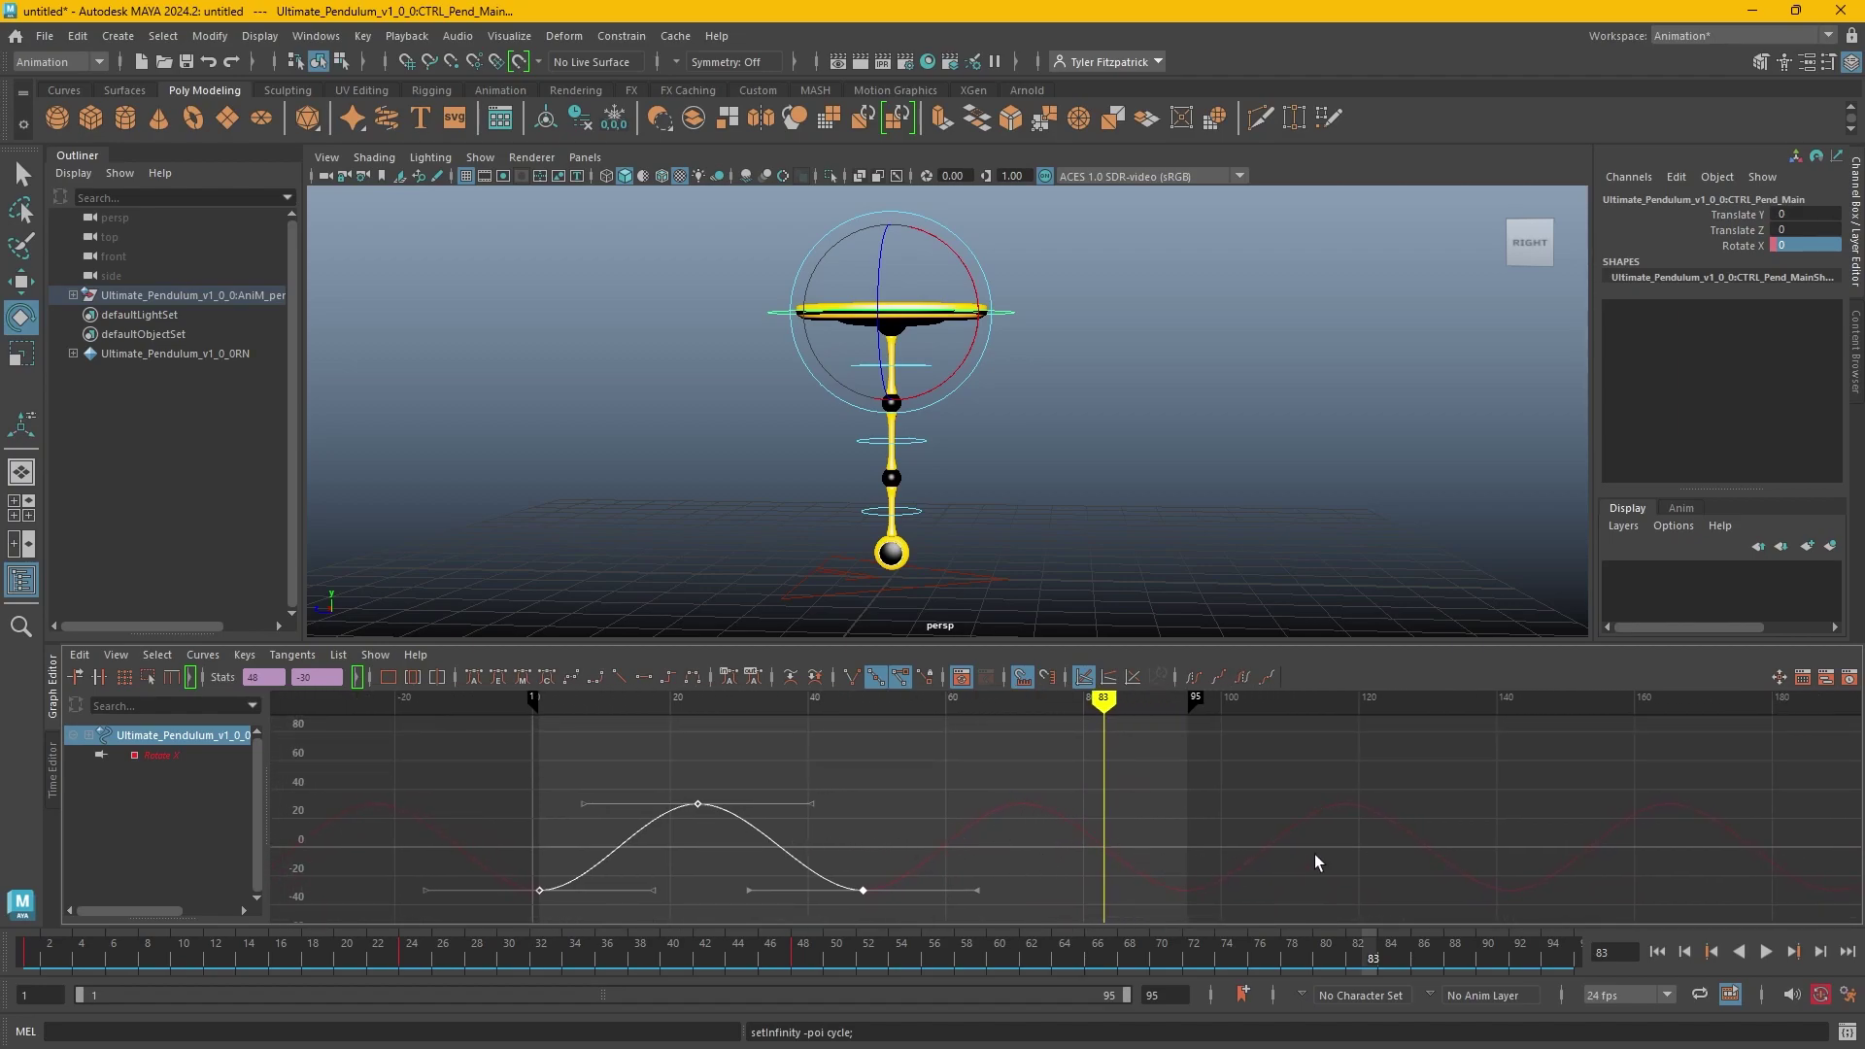
middle_click_drag(1762, 808, 149, 787, "alt")
mouse_move(1120, 749)
middle_mouse_down("alt")
mouse_move(320, 727)
mouse_move(1715, 760)
middle_mouse_up("alt")
mouse_move(330, 902)
middle_mouse_down("alt")
mouse_move(942, 819)
mouse_move(1604, 824)
middle_mouse_up("alt")
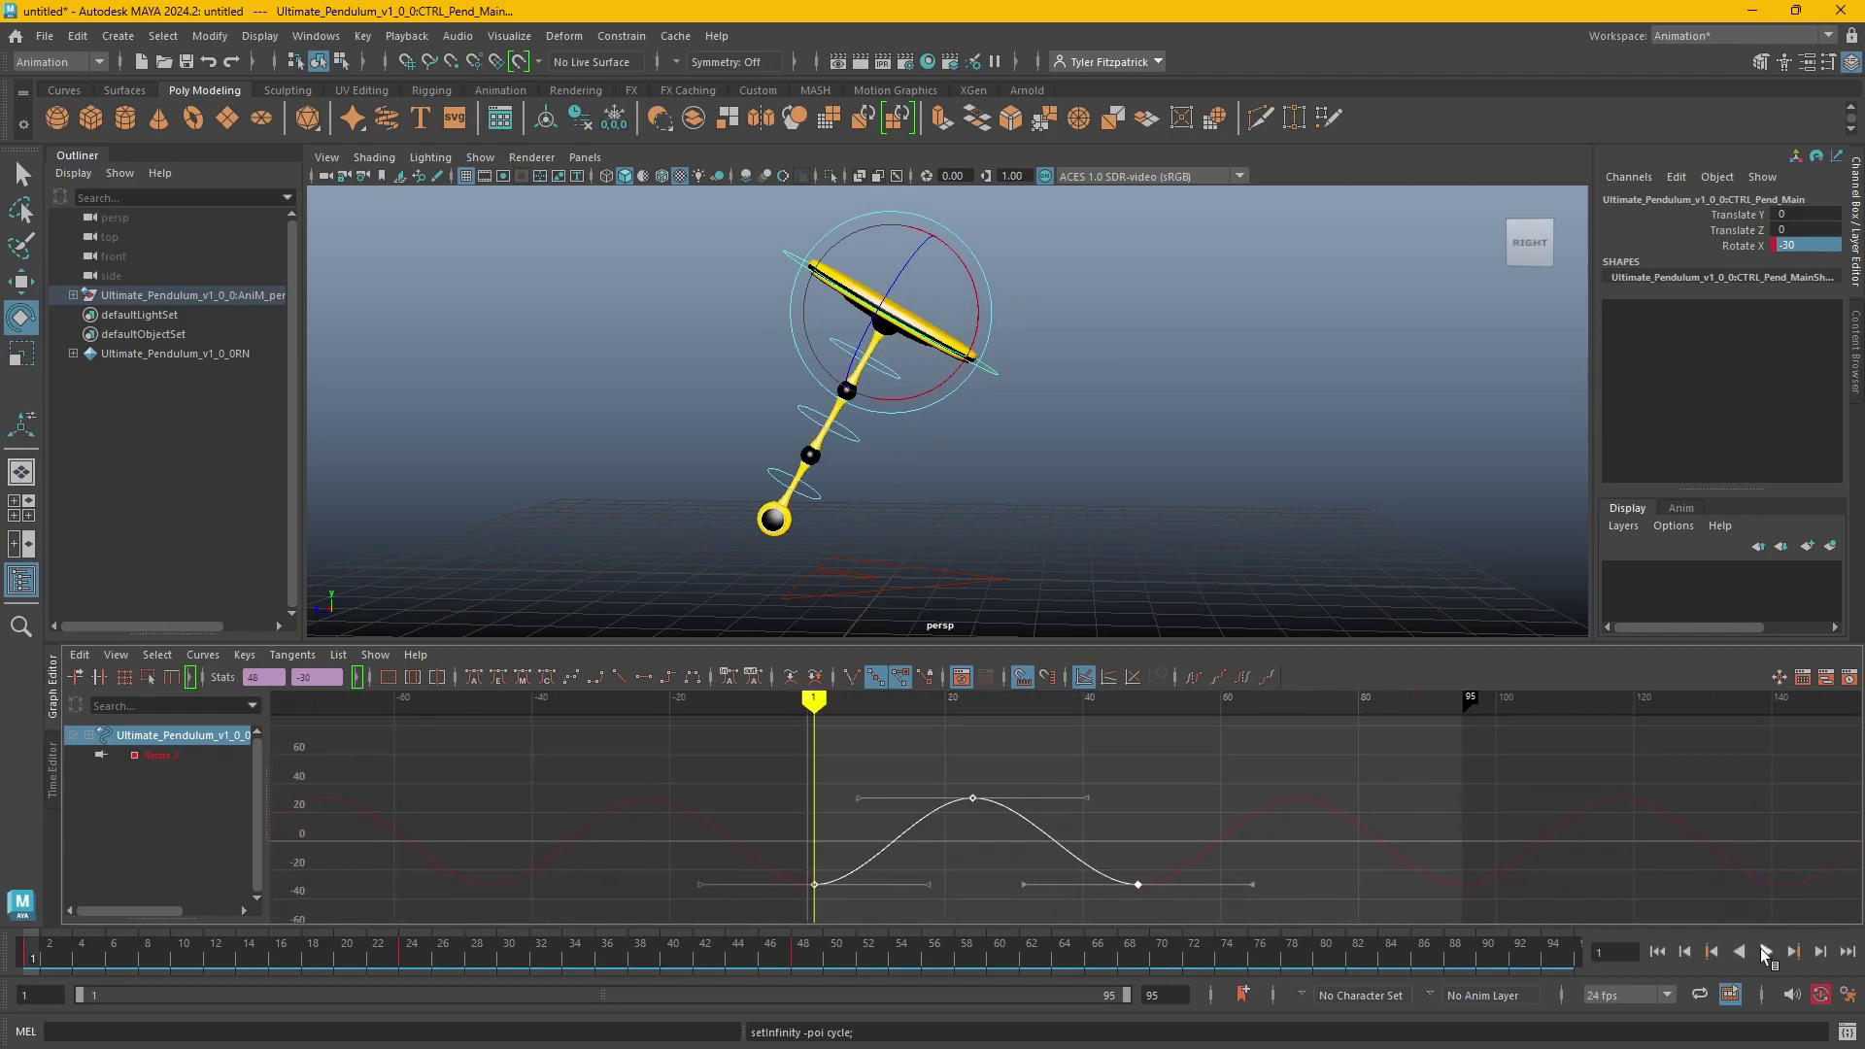
Play the looping pendulum swing and stop it at frame 73.
left_click(1765, 952)
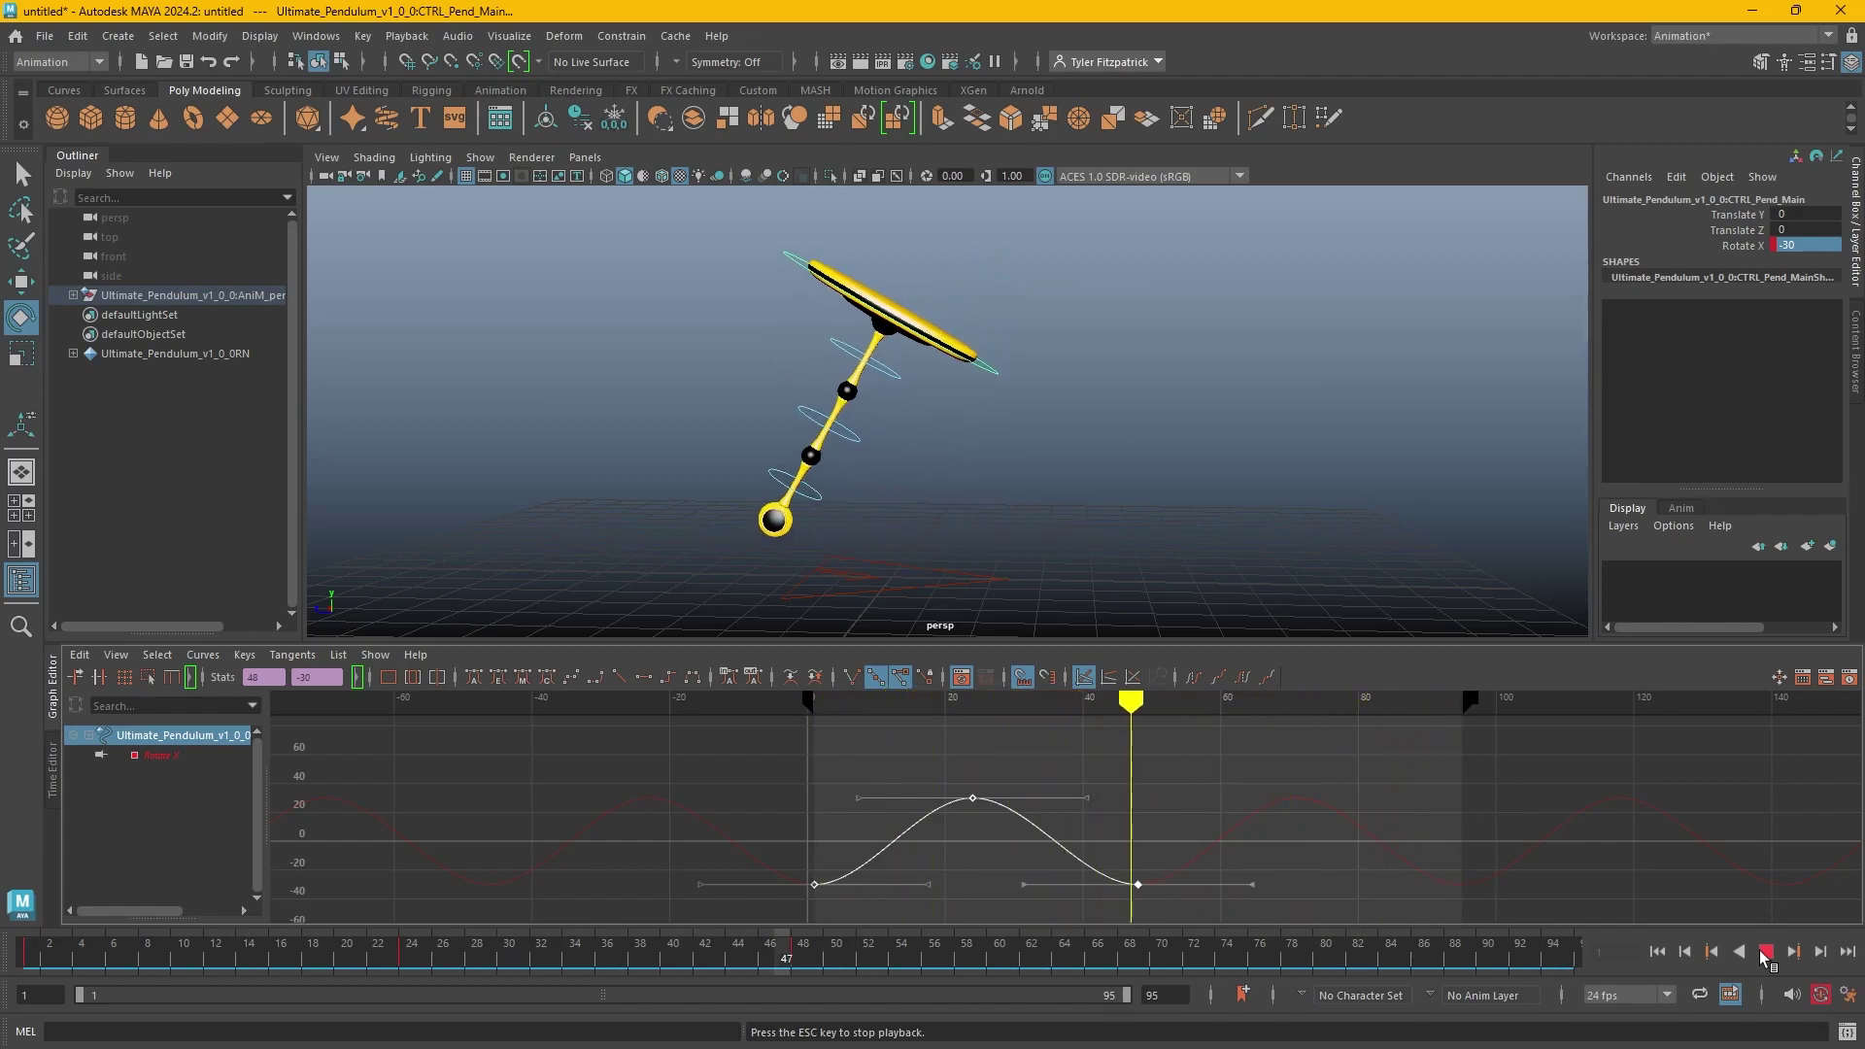
left_click(1765, 952)
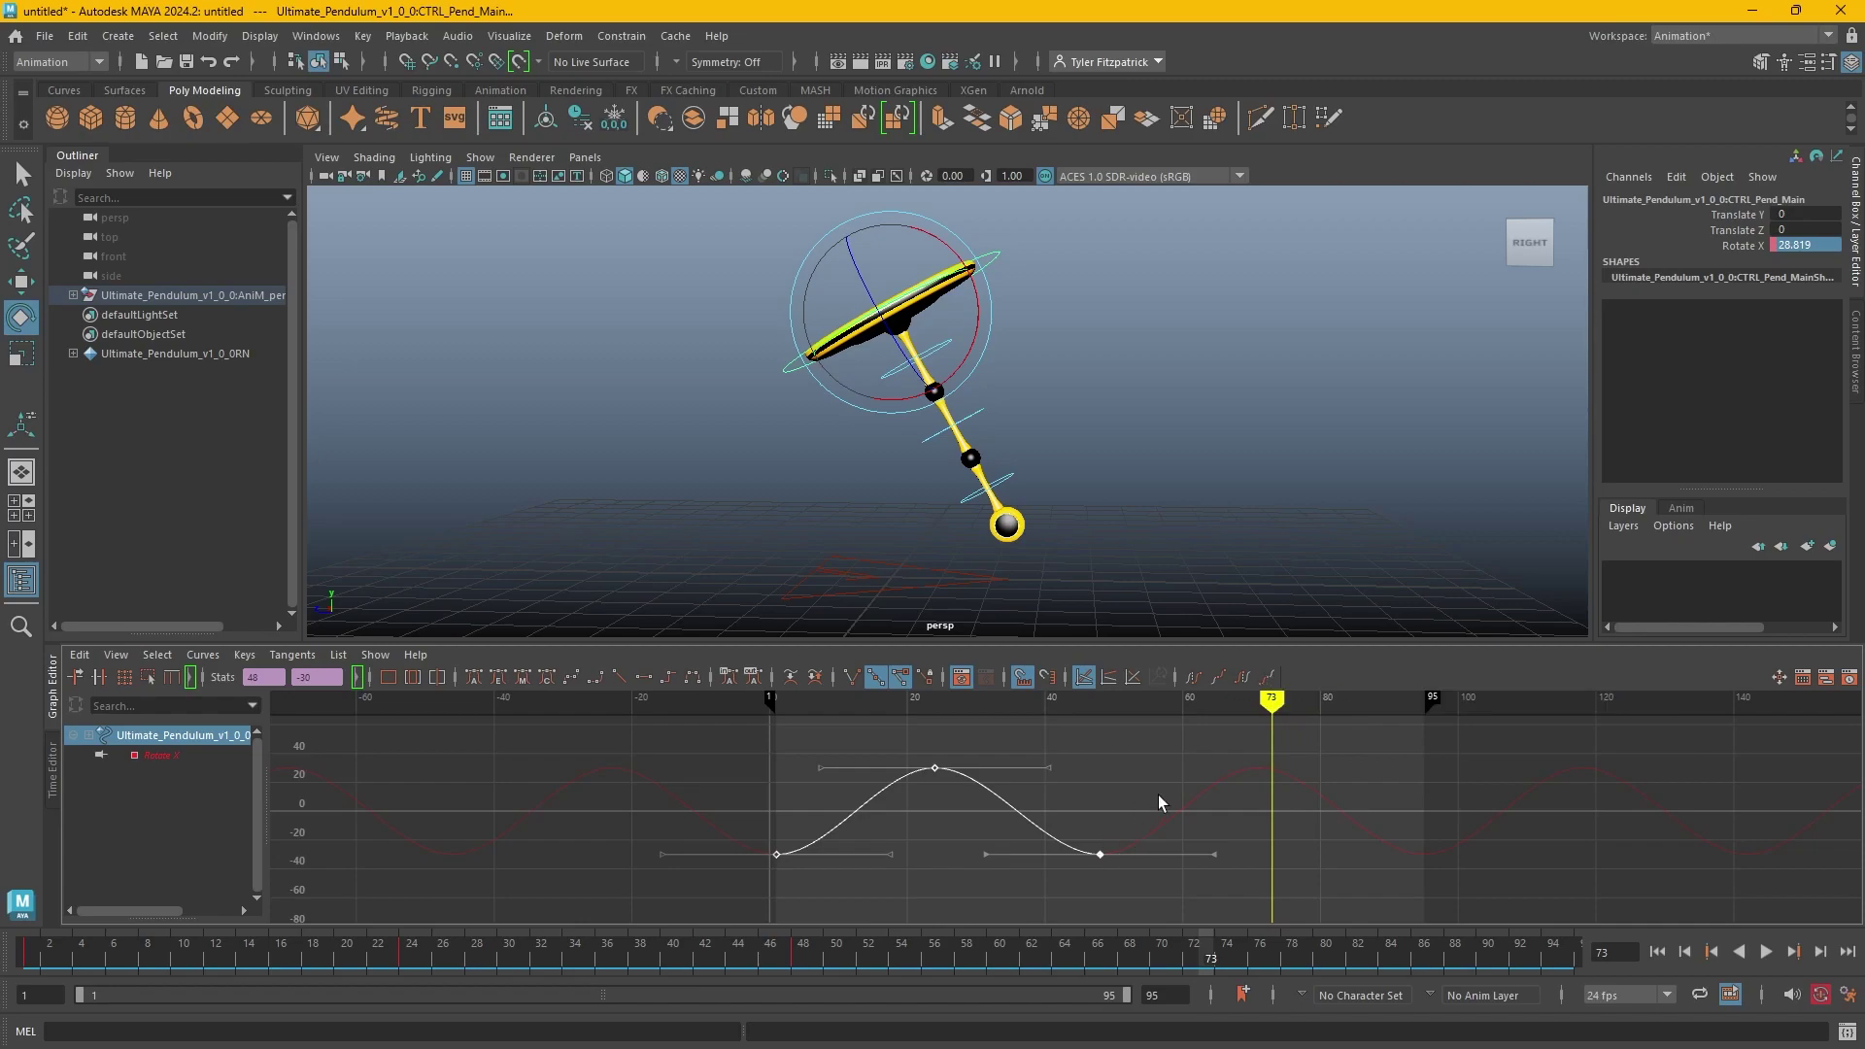
Raise the curve's last key from -30 toward 0 and scrub to check the swing.
left_click_drag(1159, 776, 1054, 894)
middle_click_drag(1086, 909, 1090, 862)
left_click_drag(1095, 745, 1099, 799)
left_click_drag(1100, 701, 1107, 706)
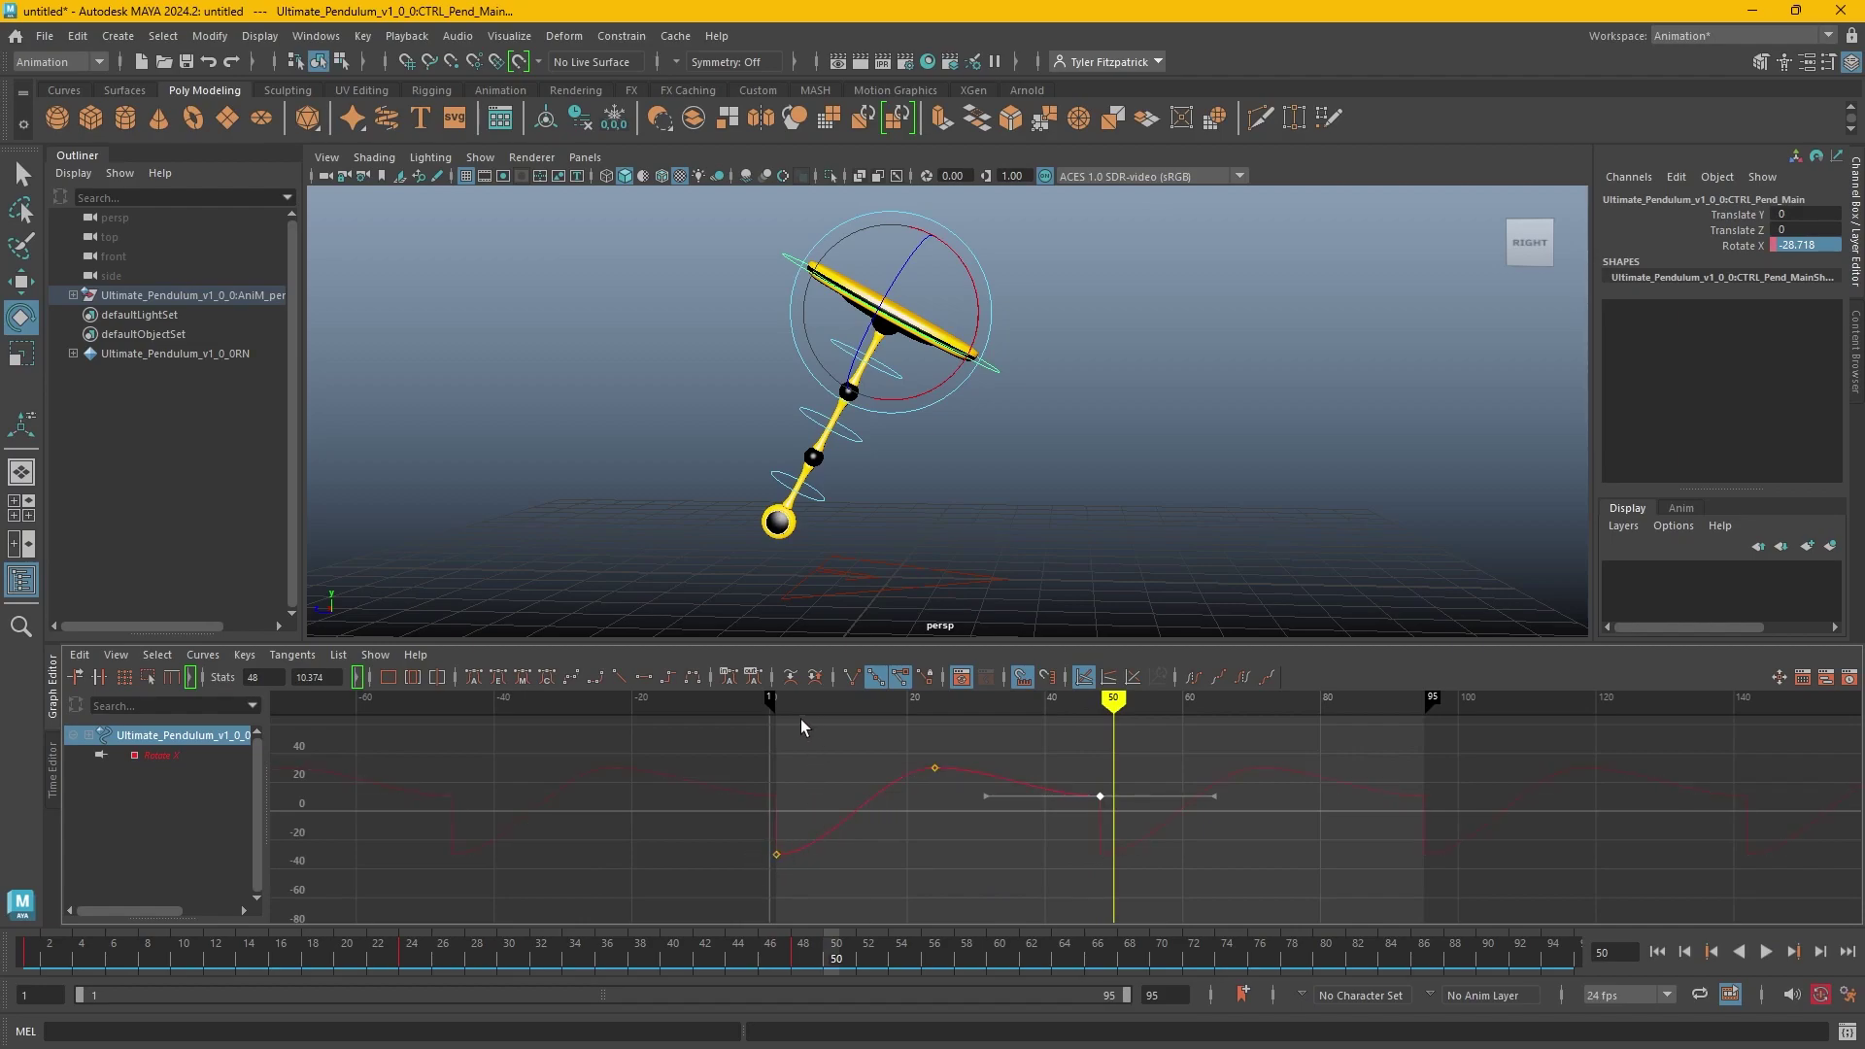
mouse_move(763, 795)
left_mouse_down()
mouse_move(866, 798)
mouse_move(761, 799)
mouse_move(778, 801)
left_mouse_up()
Play and stop at frame 55, then select the whole Rotate X curve.
left_click(1774, 946)
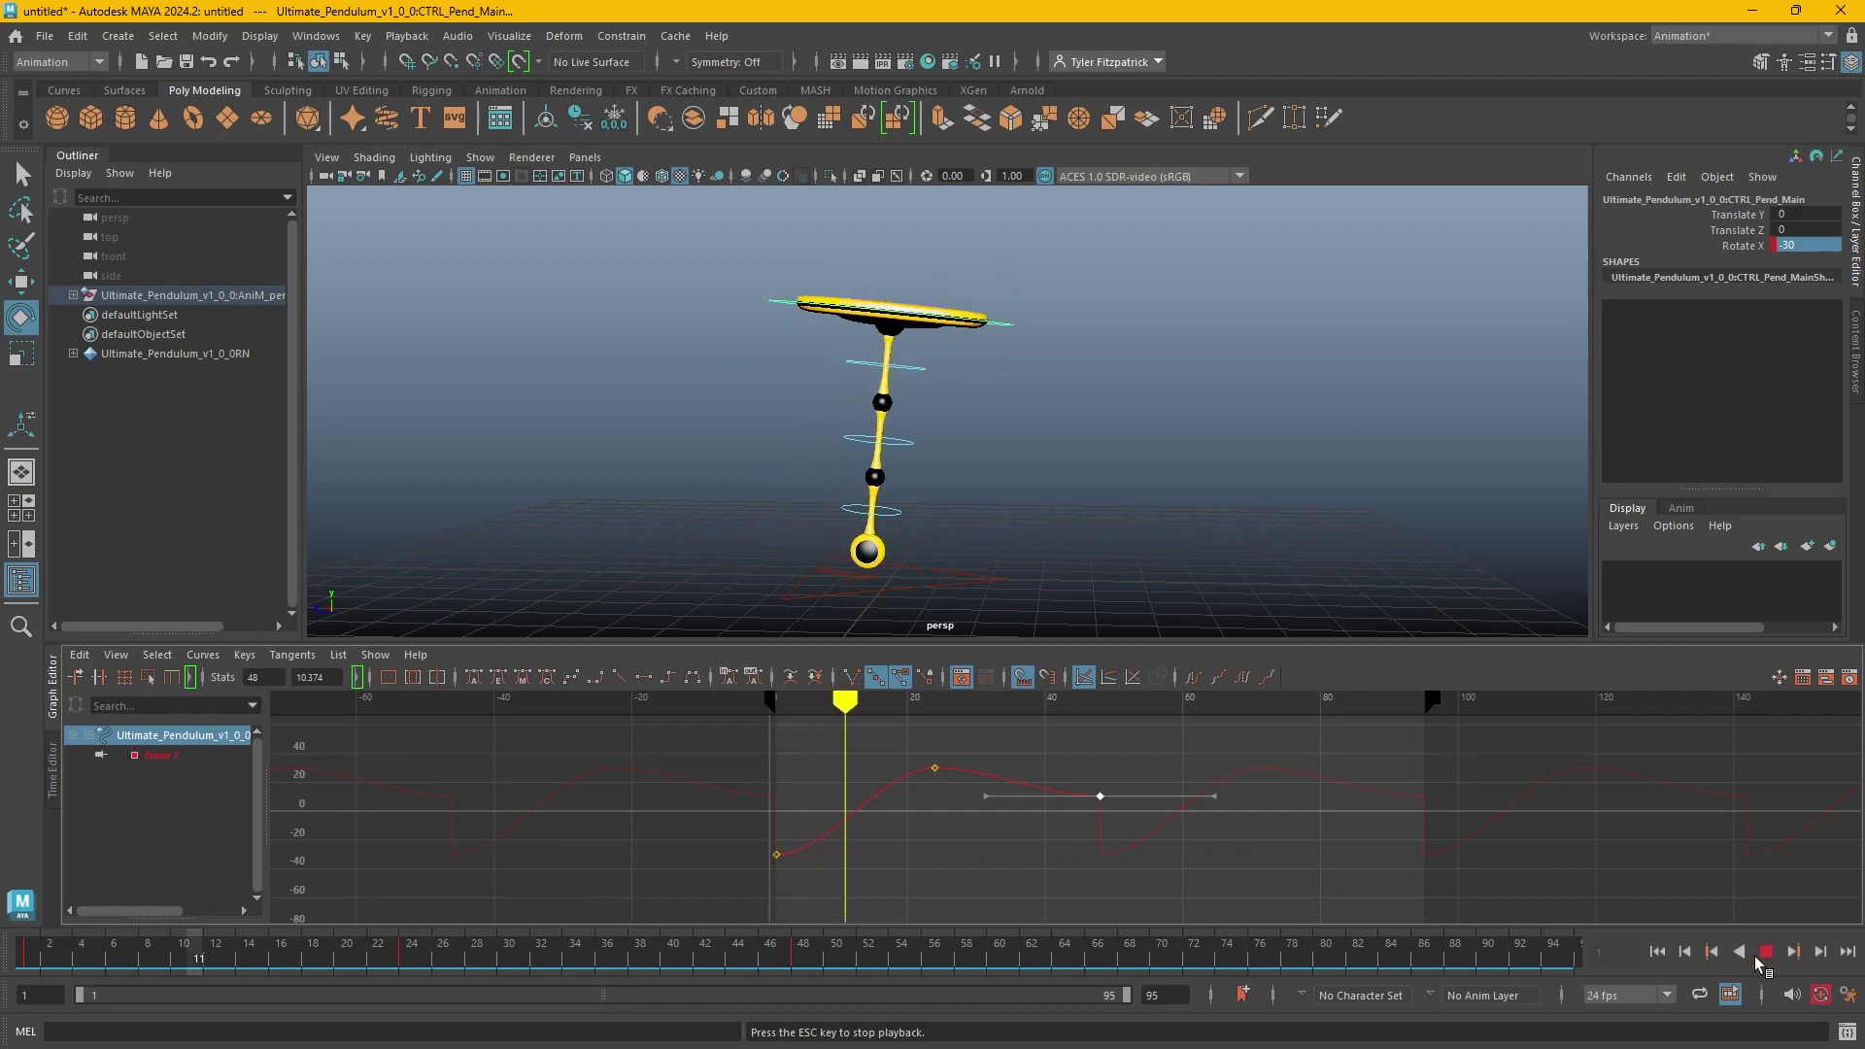
left_click(1767, 953)
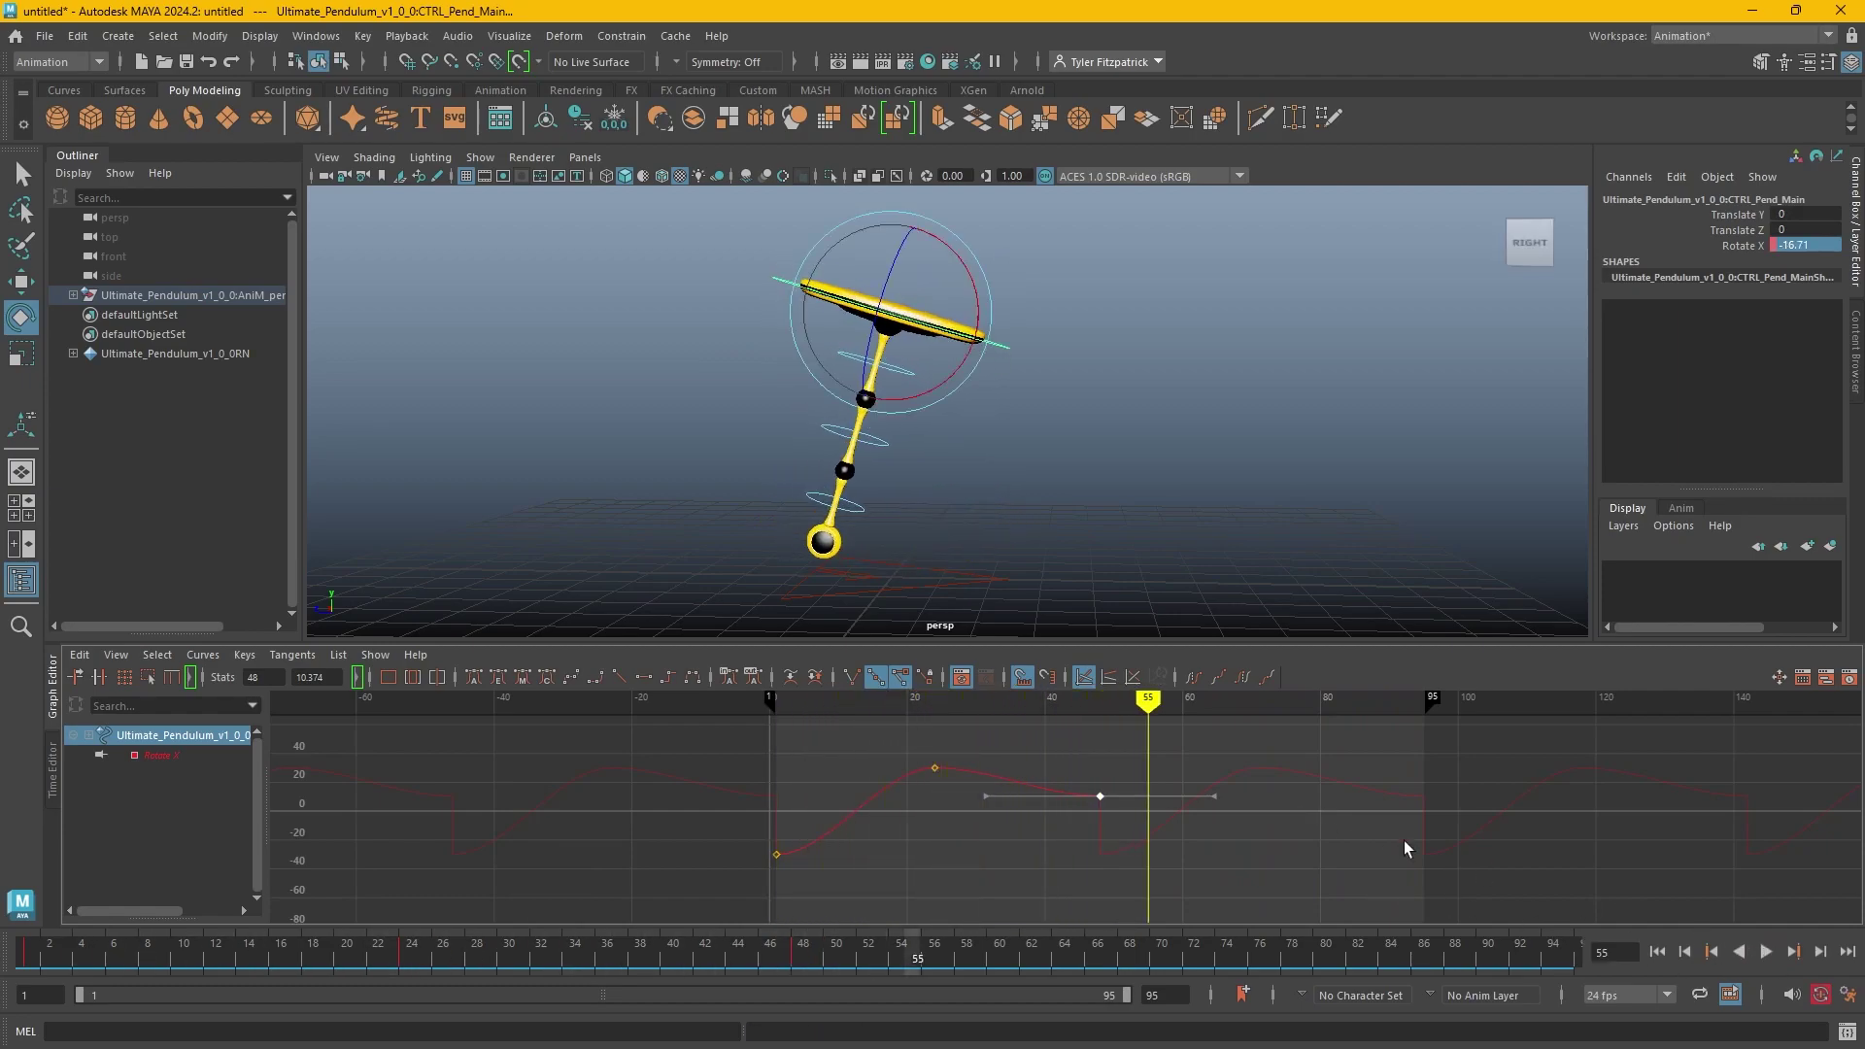
left_click_drag(977, 794, 971, 798)
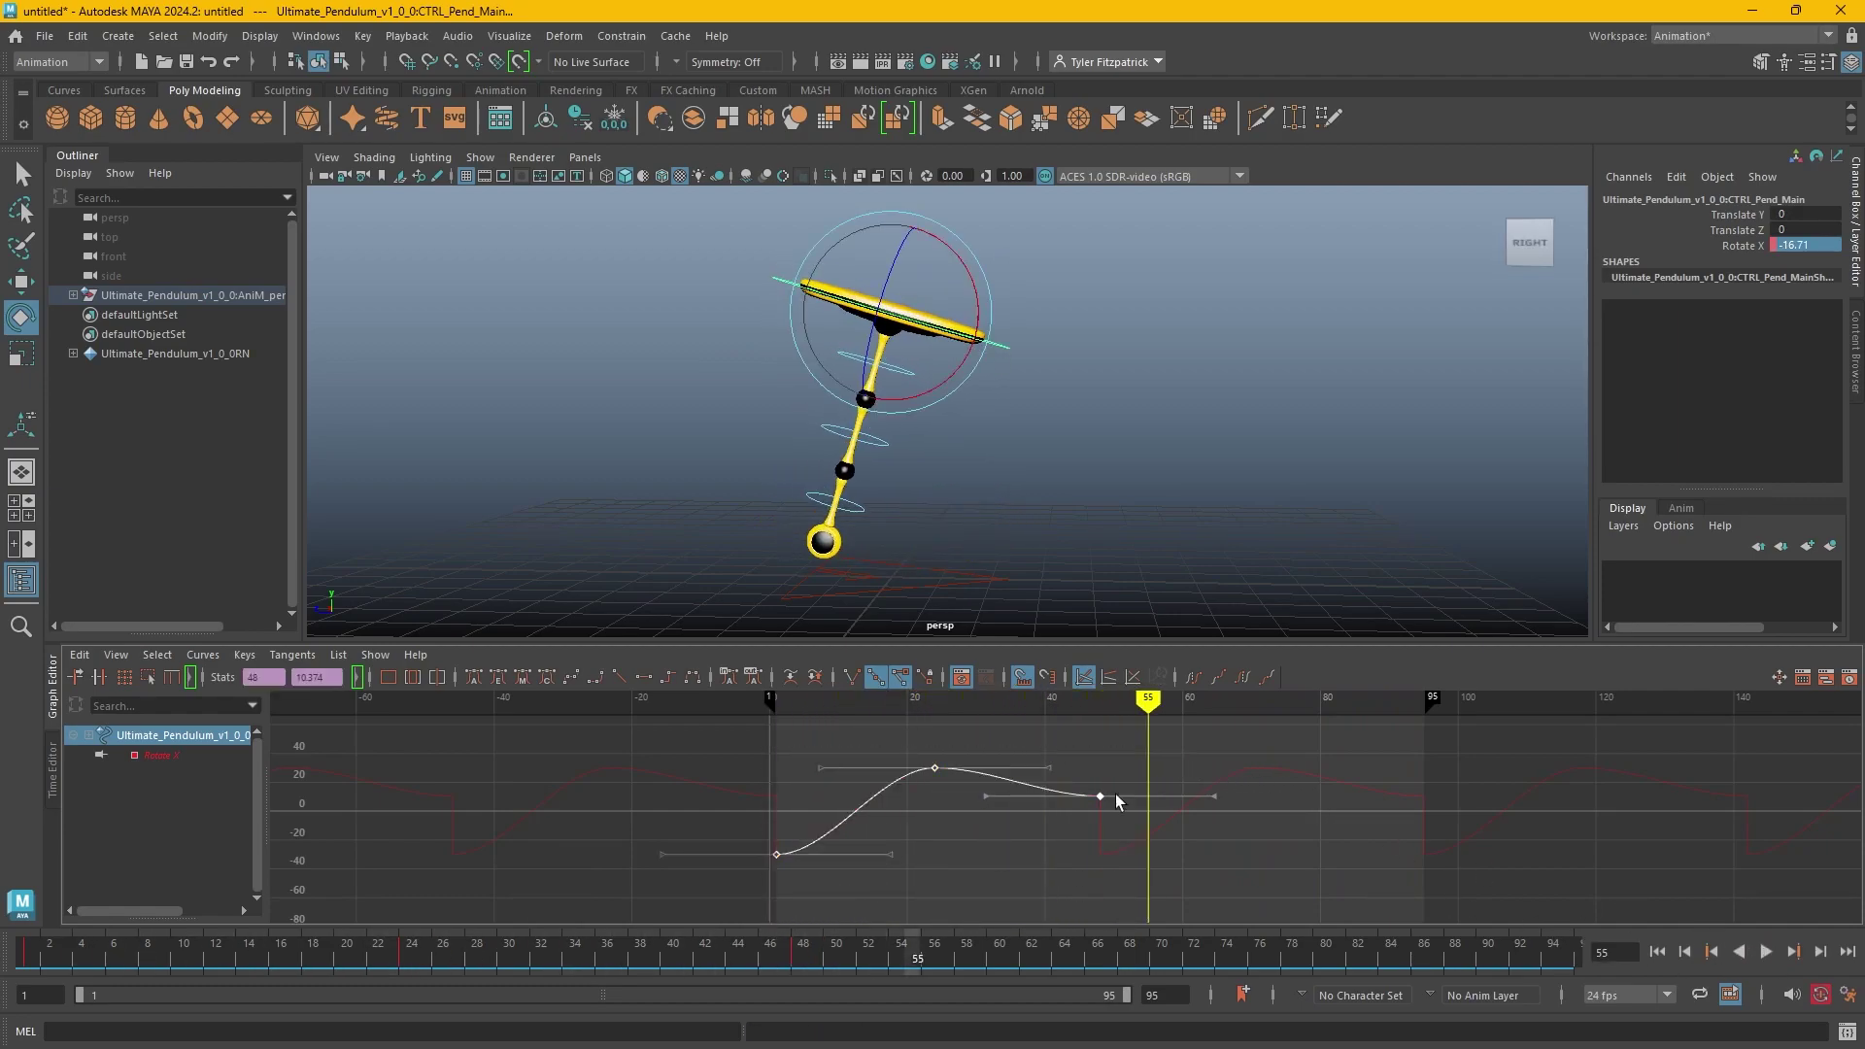
Set Post-infinity to Cycle with Offset and zoom out to see the climbing cycles.
left_click(1267, 680)
key("f")
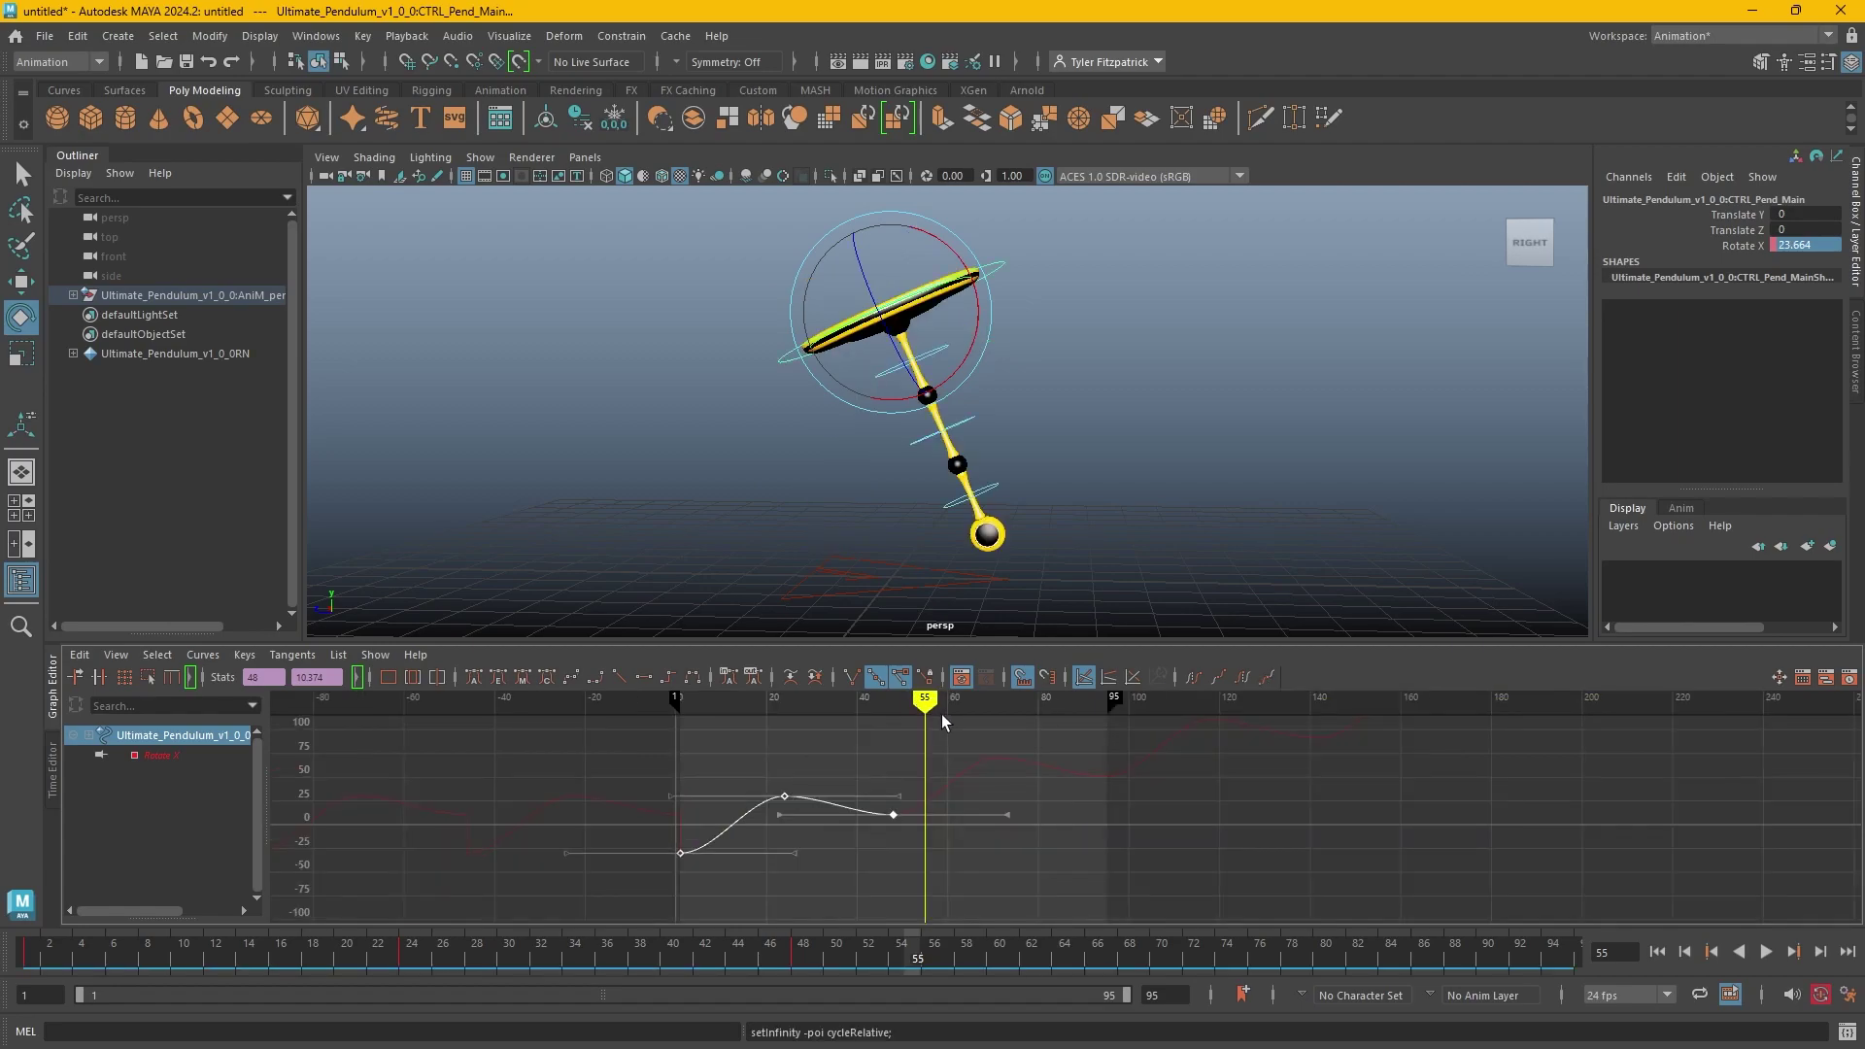
left_click_drag(941, 714, 686, 781)
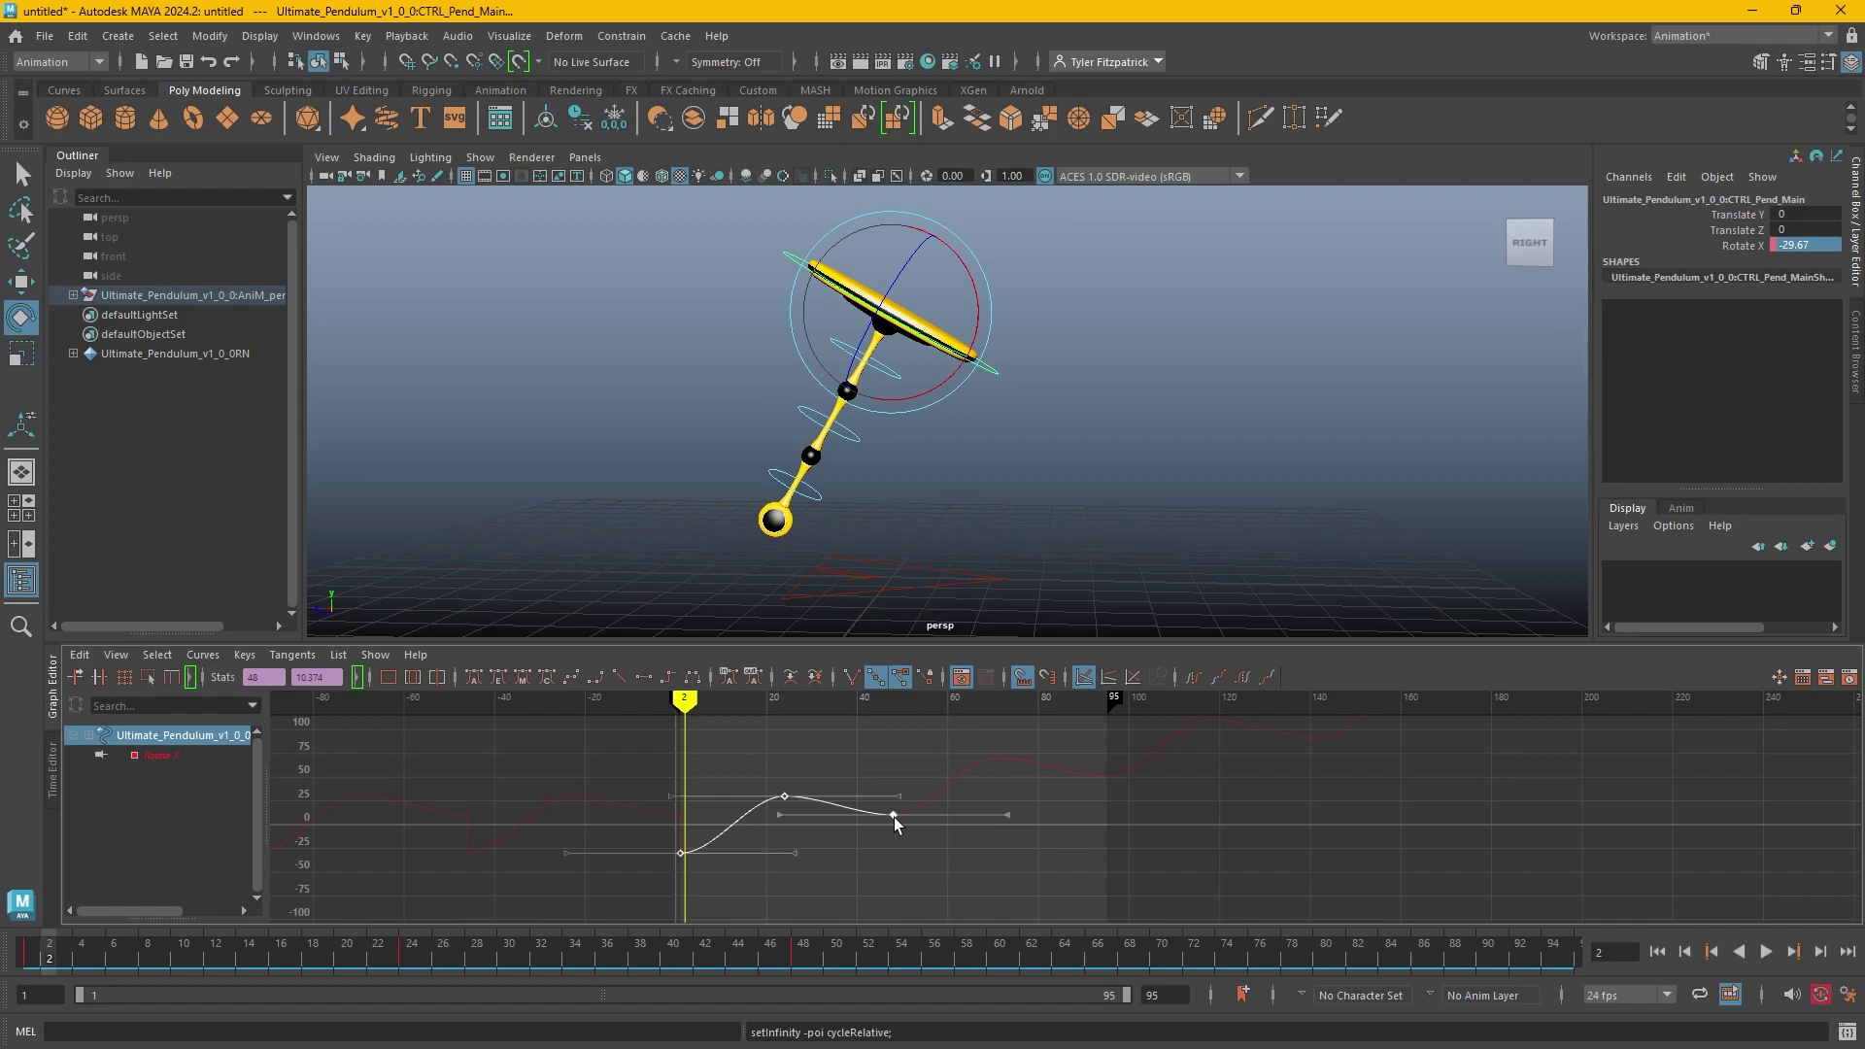
middle_click_drag(1152, 792, 877, 868, "alt")
scroll(879, 853, "down", 4)
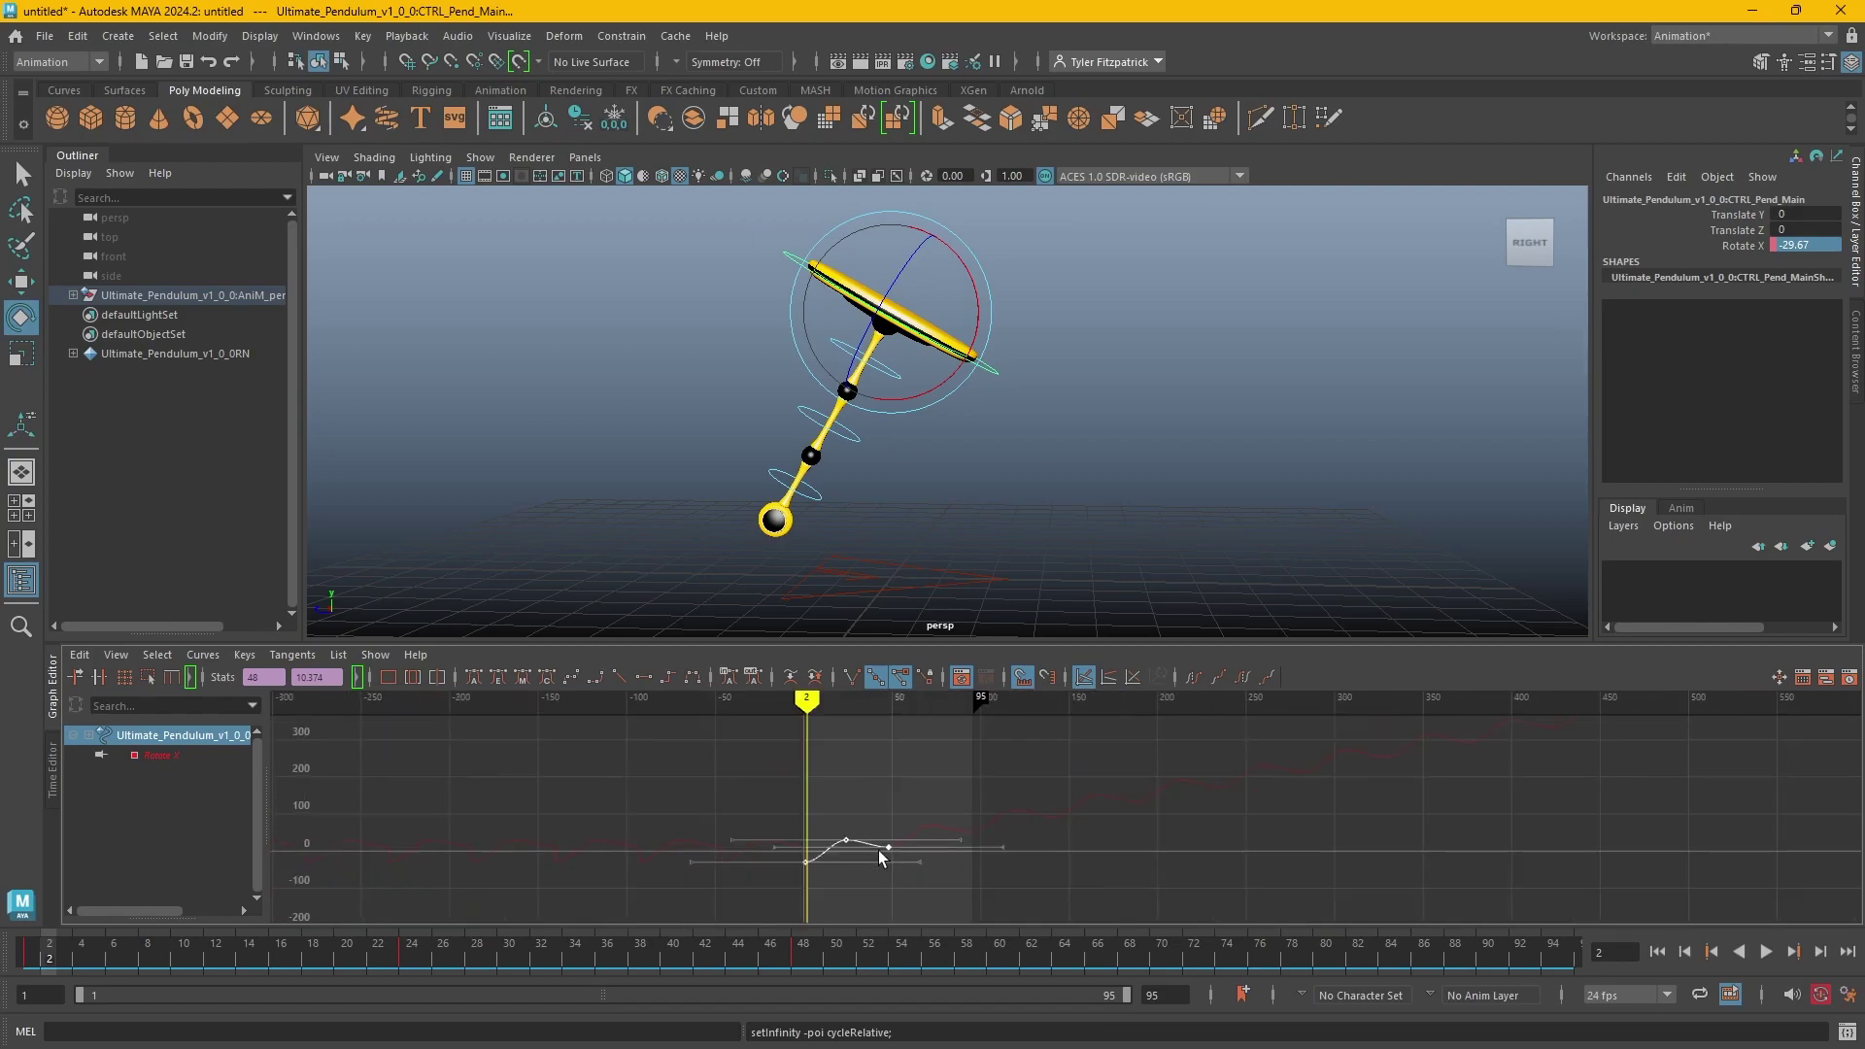
scroll(872, 772, "up", 2)
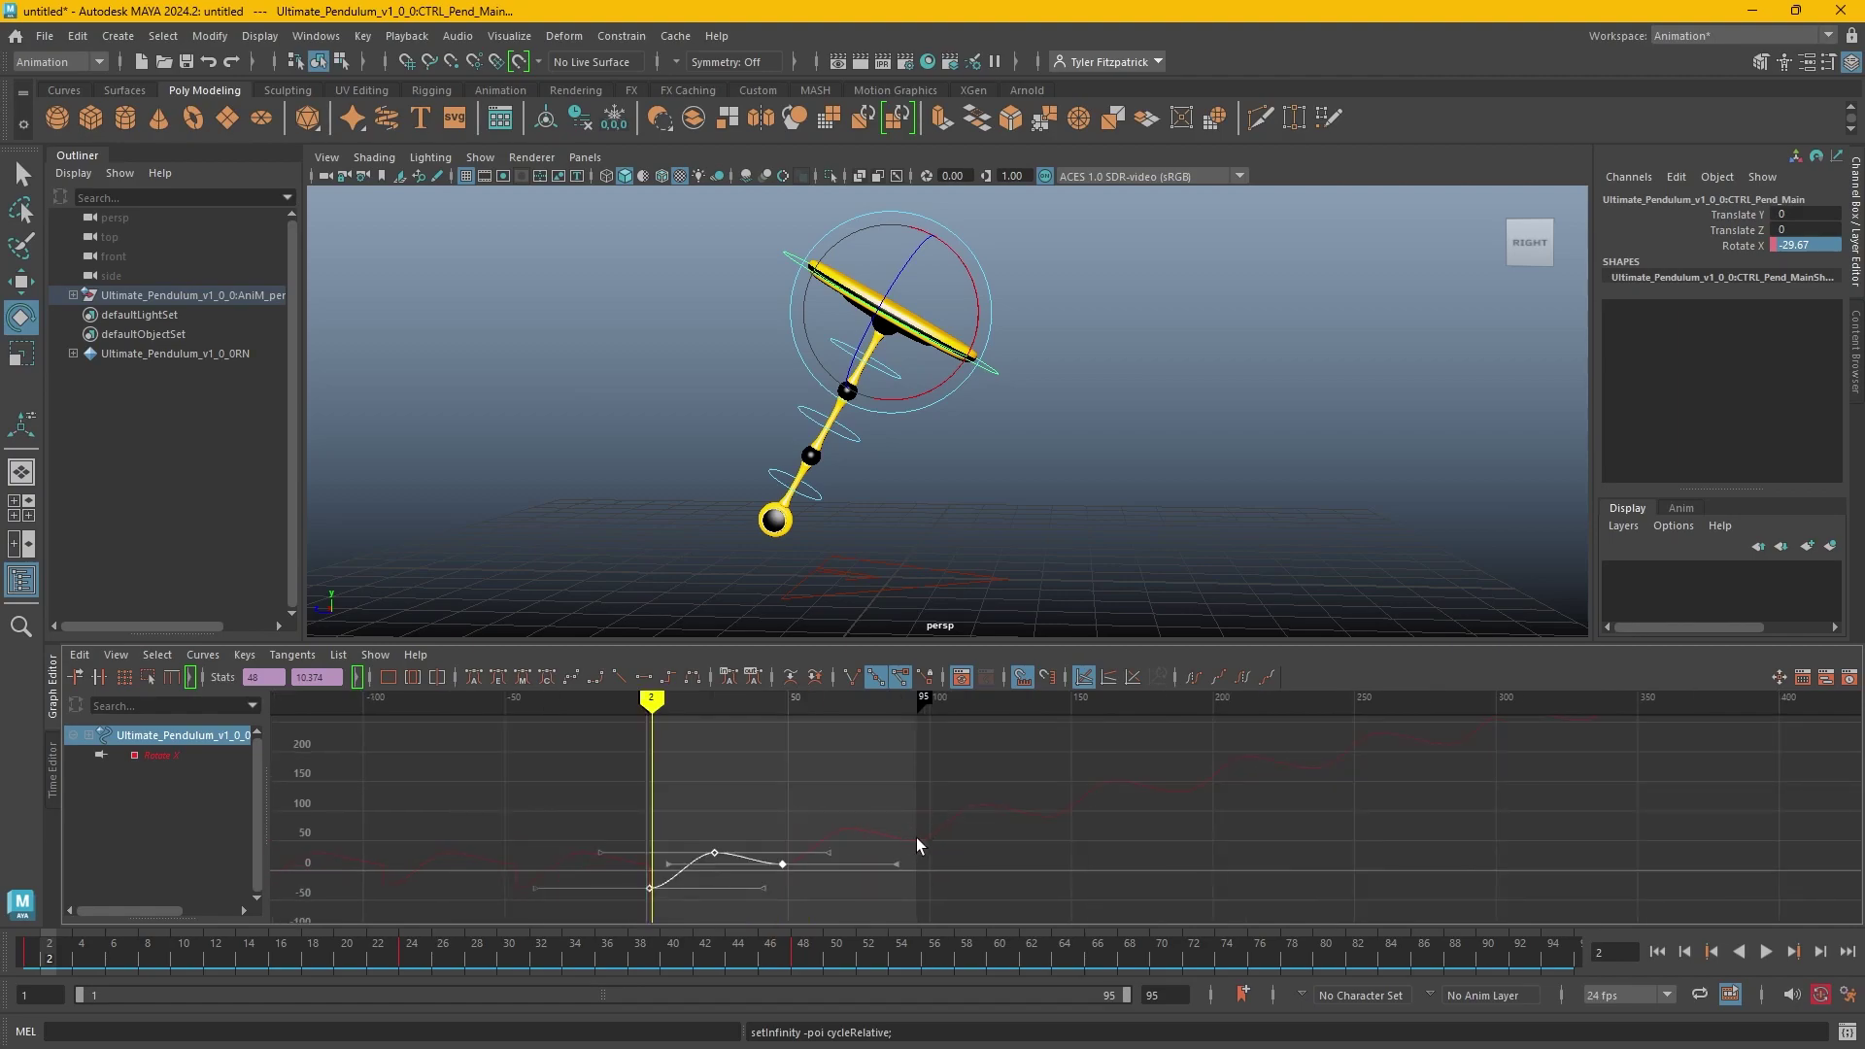
Play the offset-cycled swing, undo an accidental range extension, and stop at frame 90.
left_click(1765, 951)
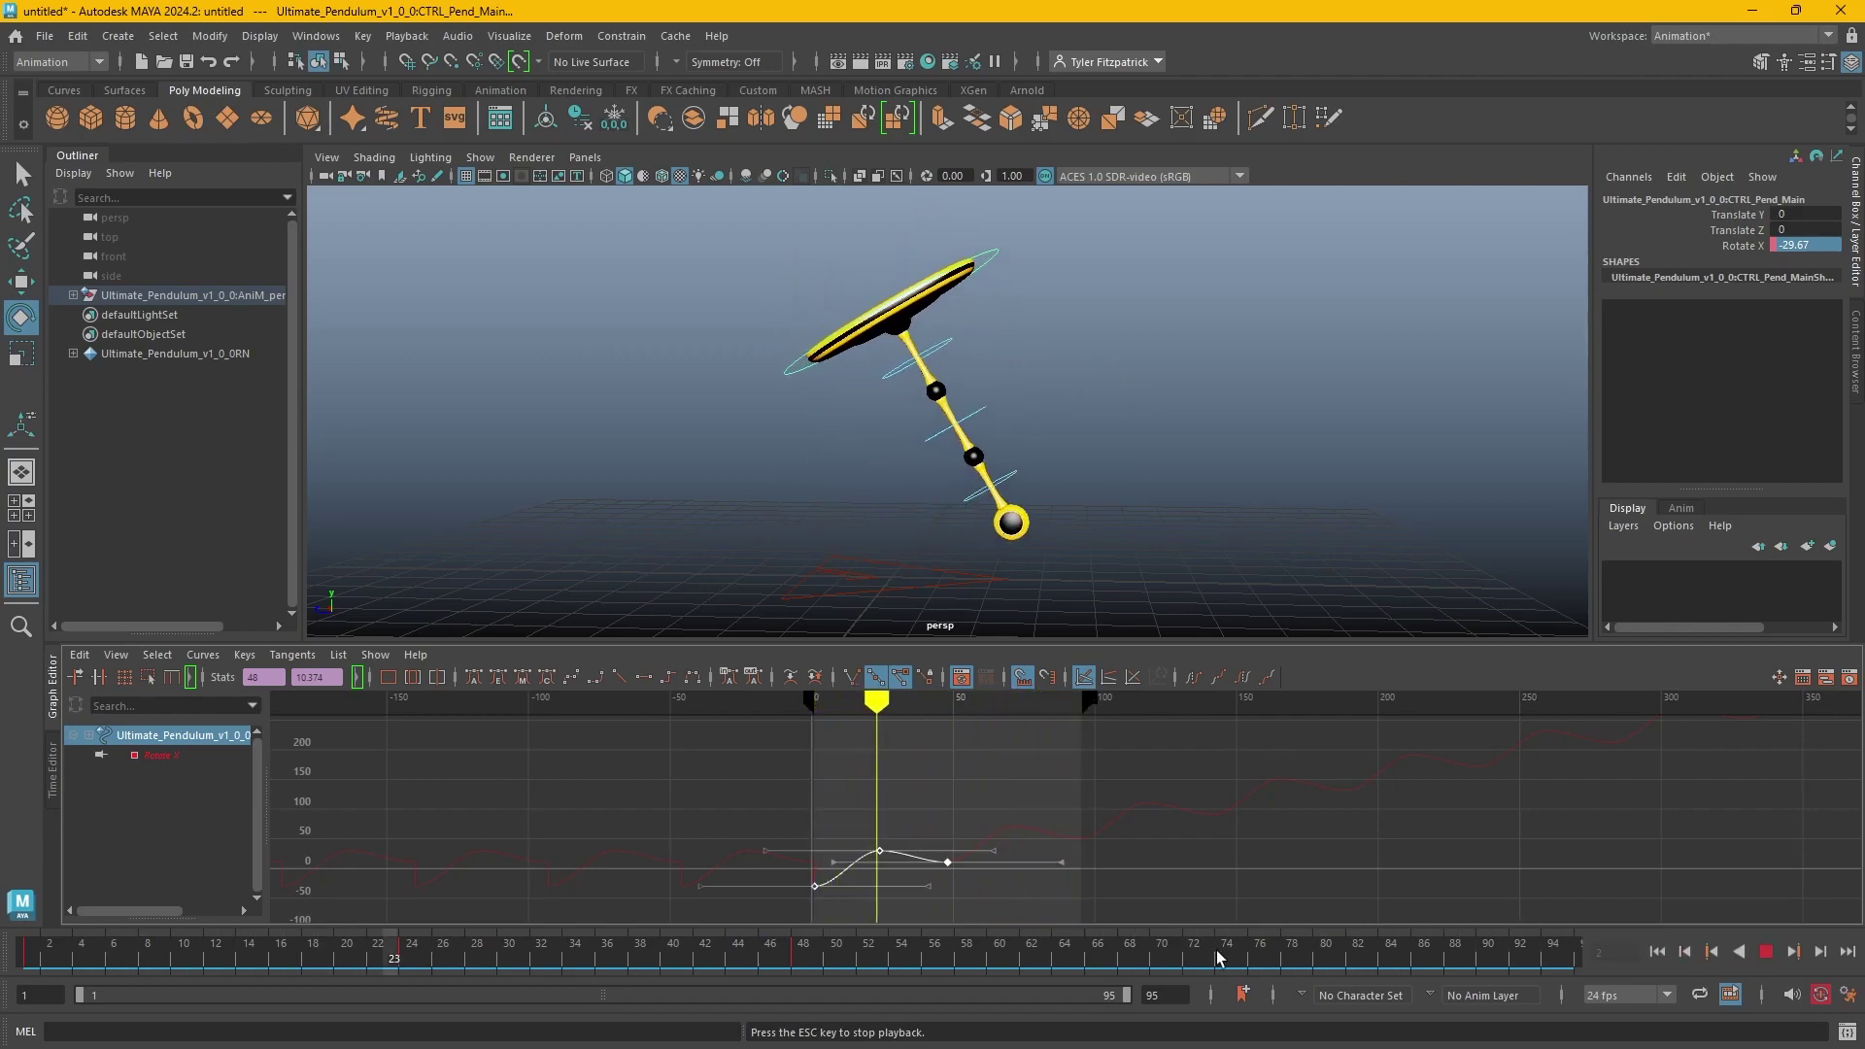
middle_click_drag(1210, 879, 1127, 874, "alt")
left_click_drag(1007, 700, 1711, 687)
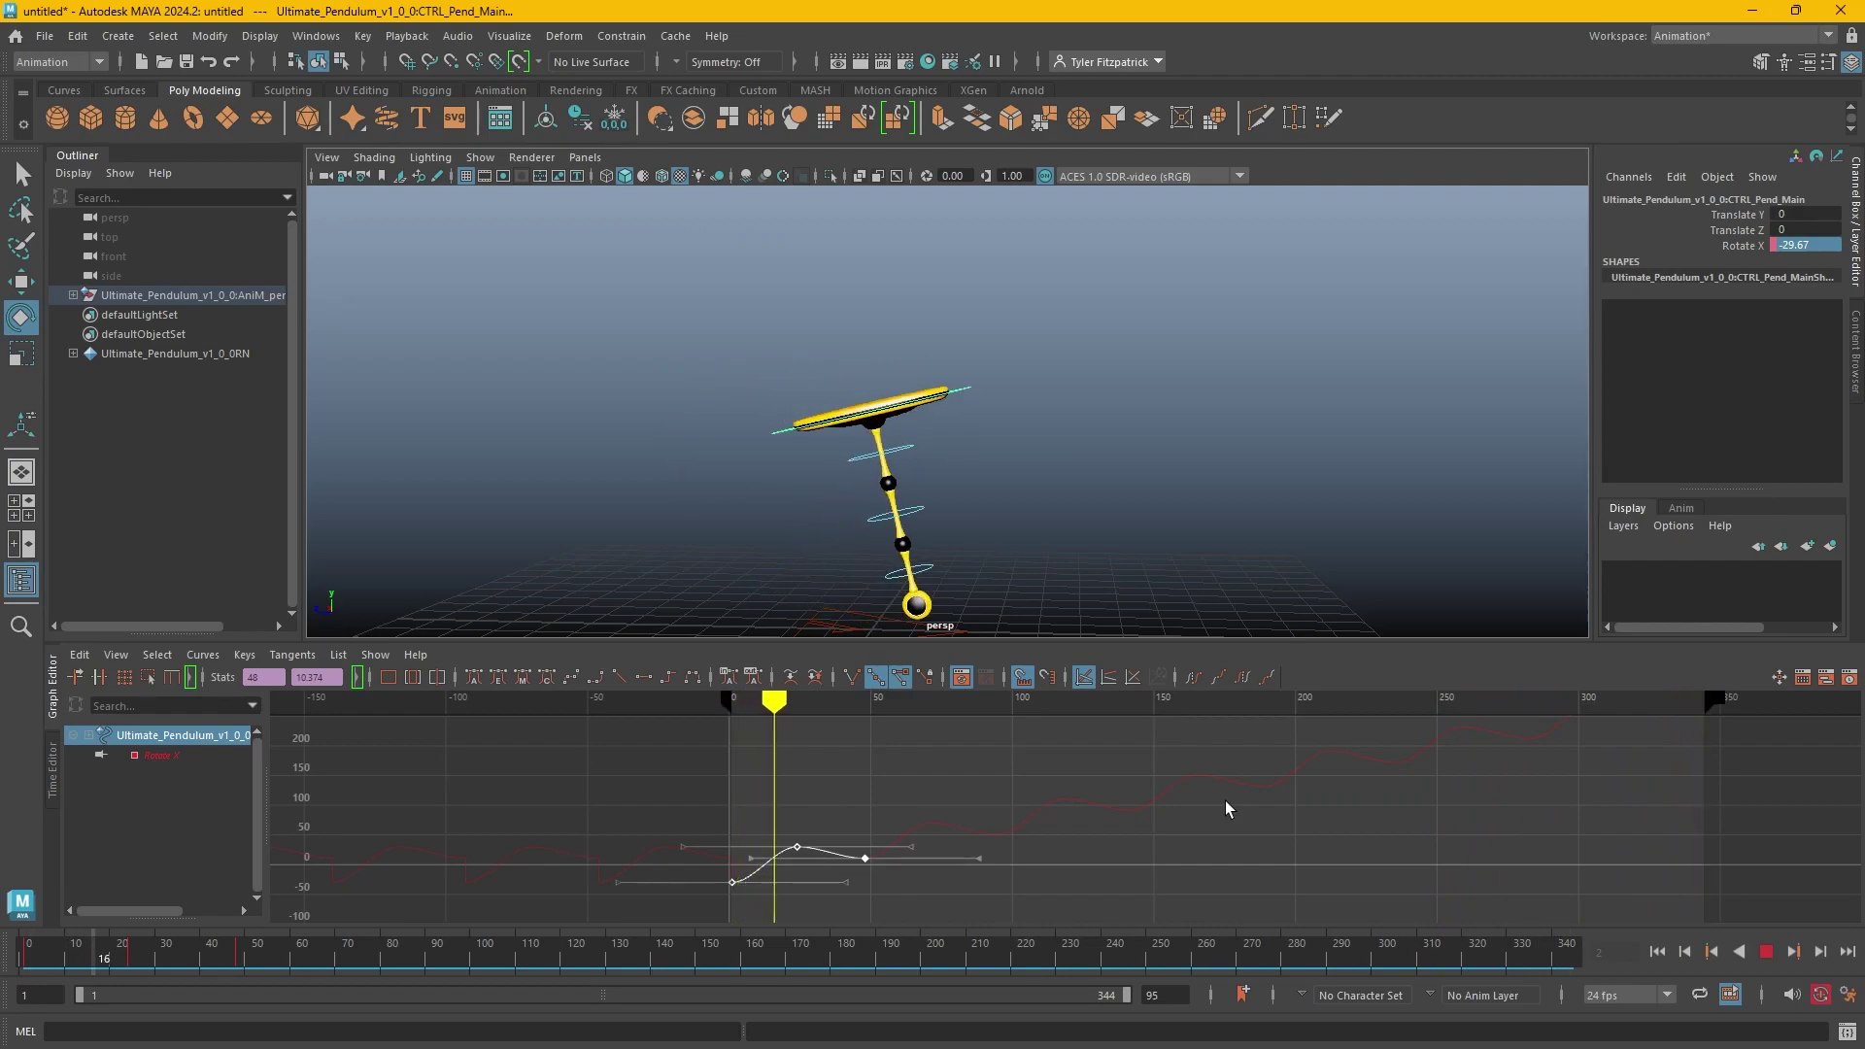
key("ctrl+z")
left_click(1768, 953)
middle_click_drag(957, 892, 1198, 872, "alt")
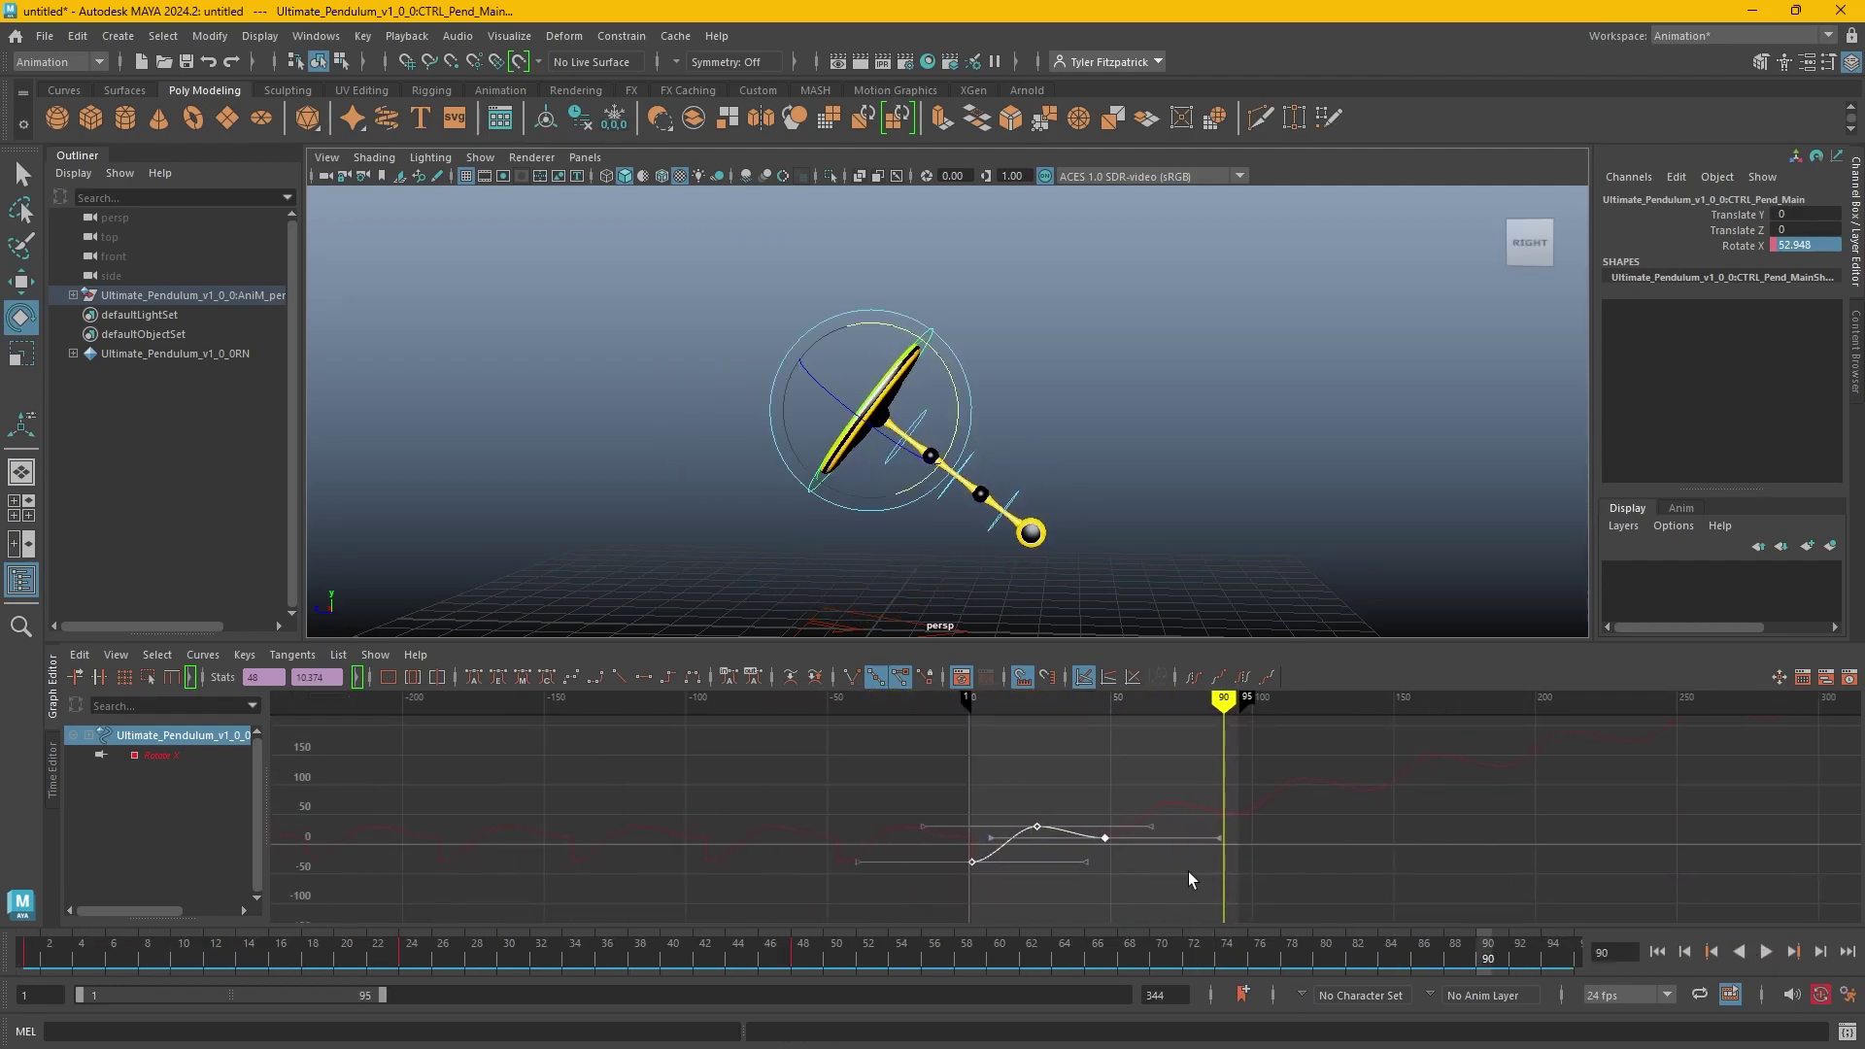
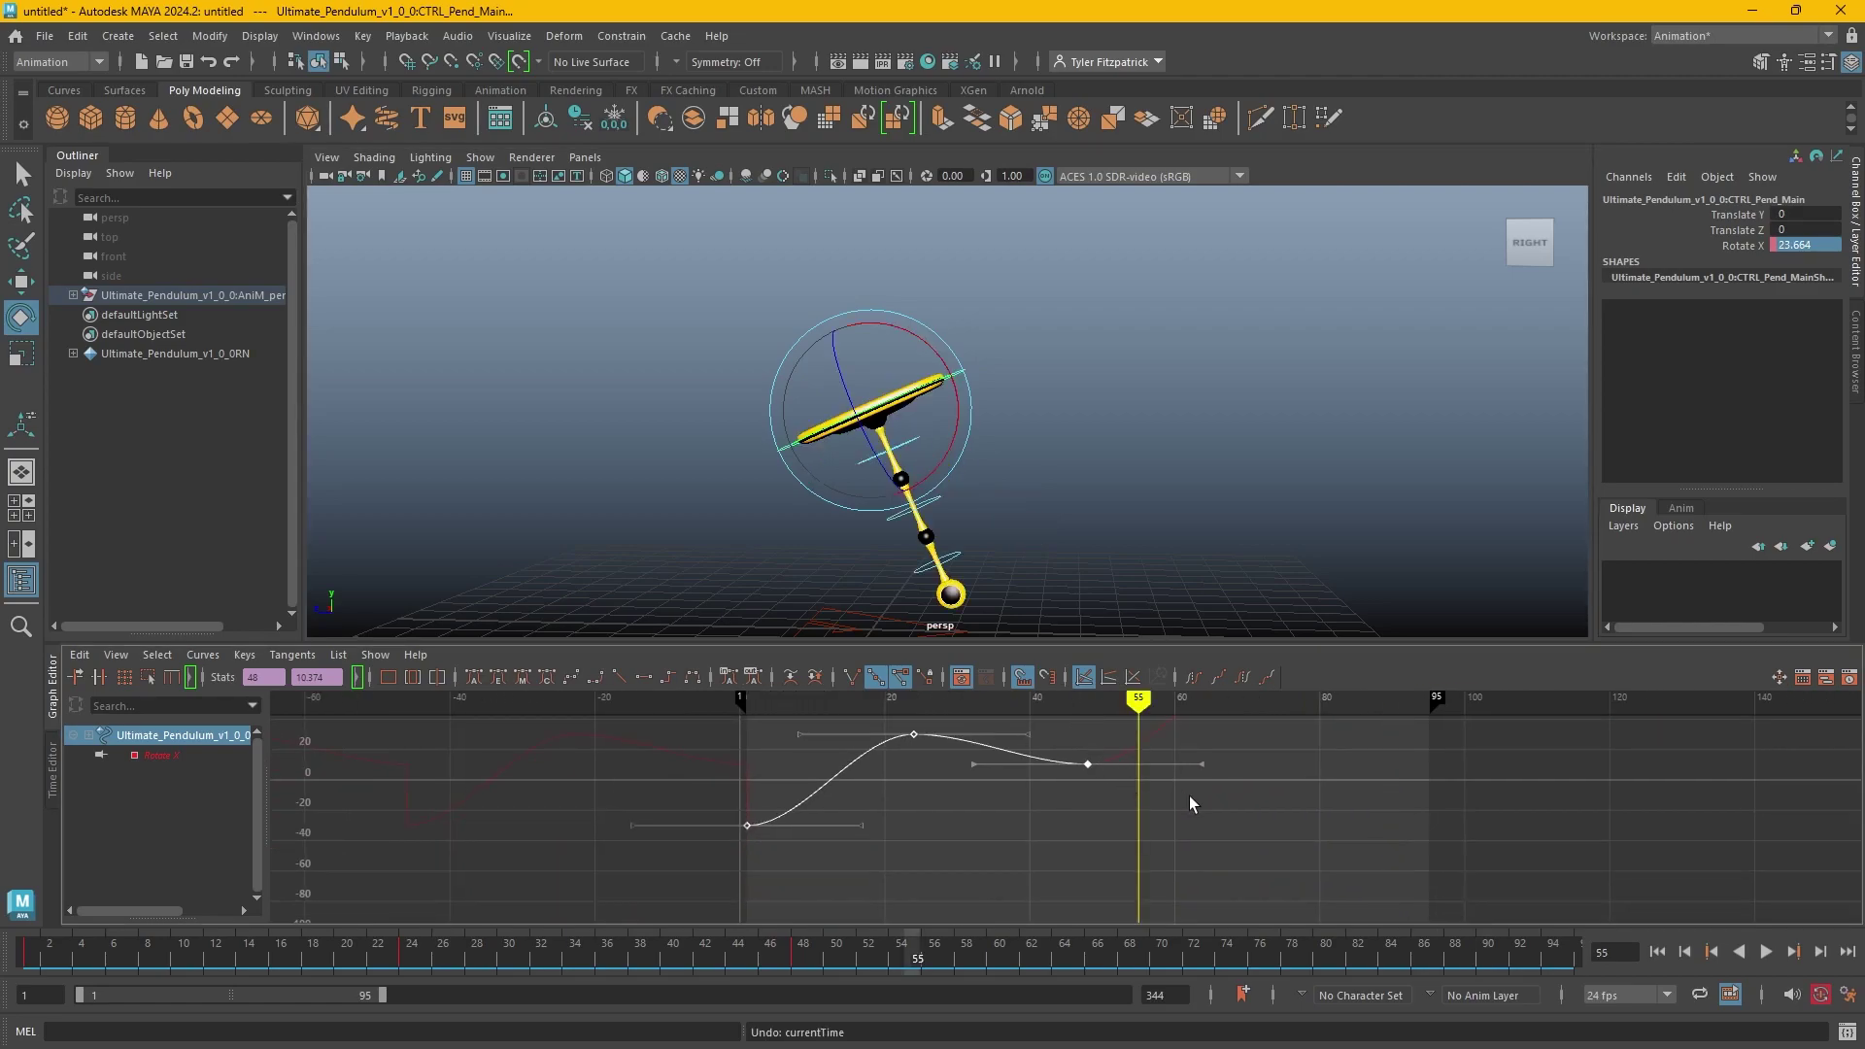
Select all keys on the main control's Rotate X curve and set Post Infinity to Cycle.
middle_click_drag(1192, 798, 1133, 808, "alt")
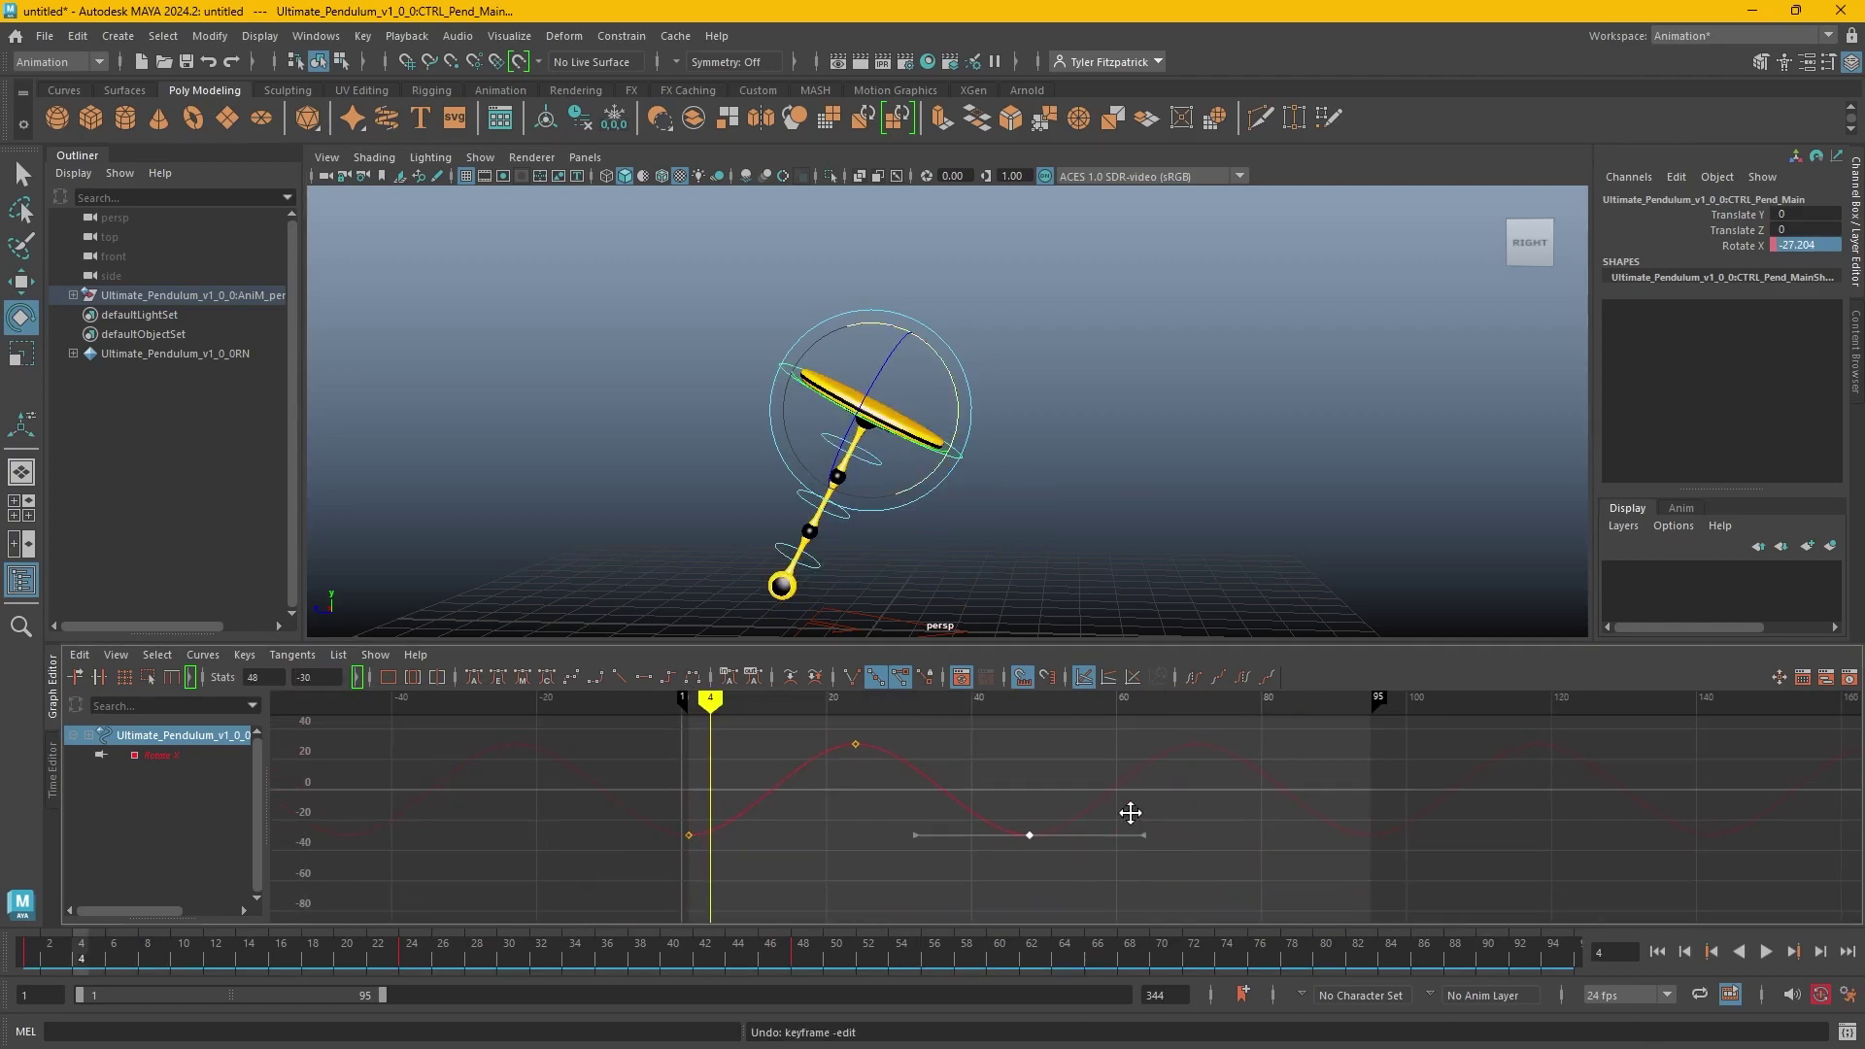
left_click_drag(1207, 886, 614, 745)
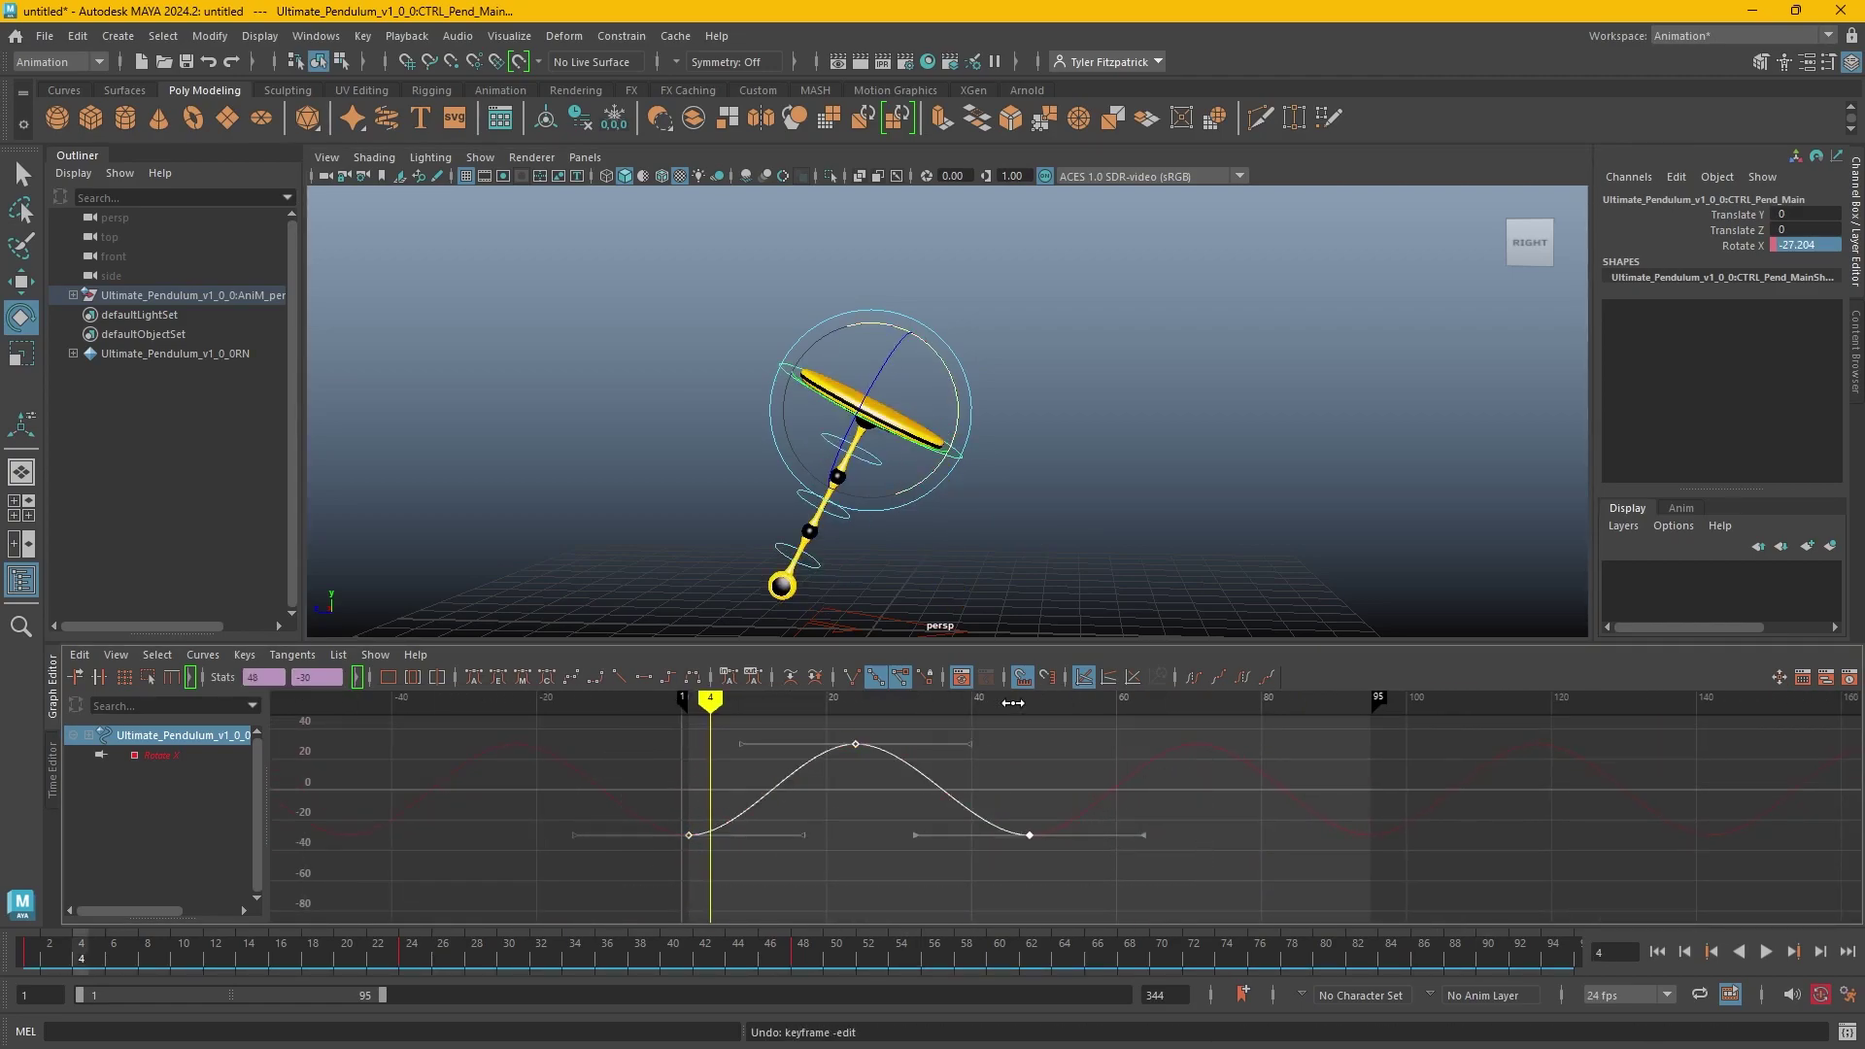
left_click(1240, 680)
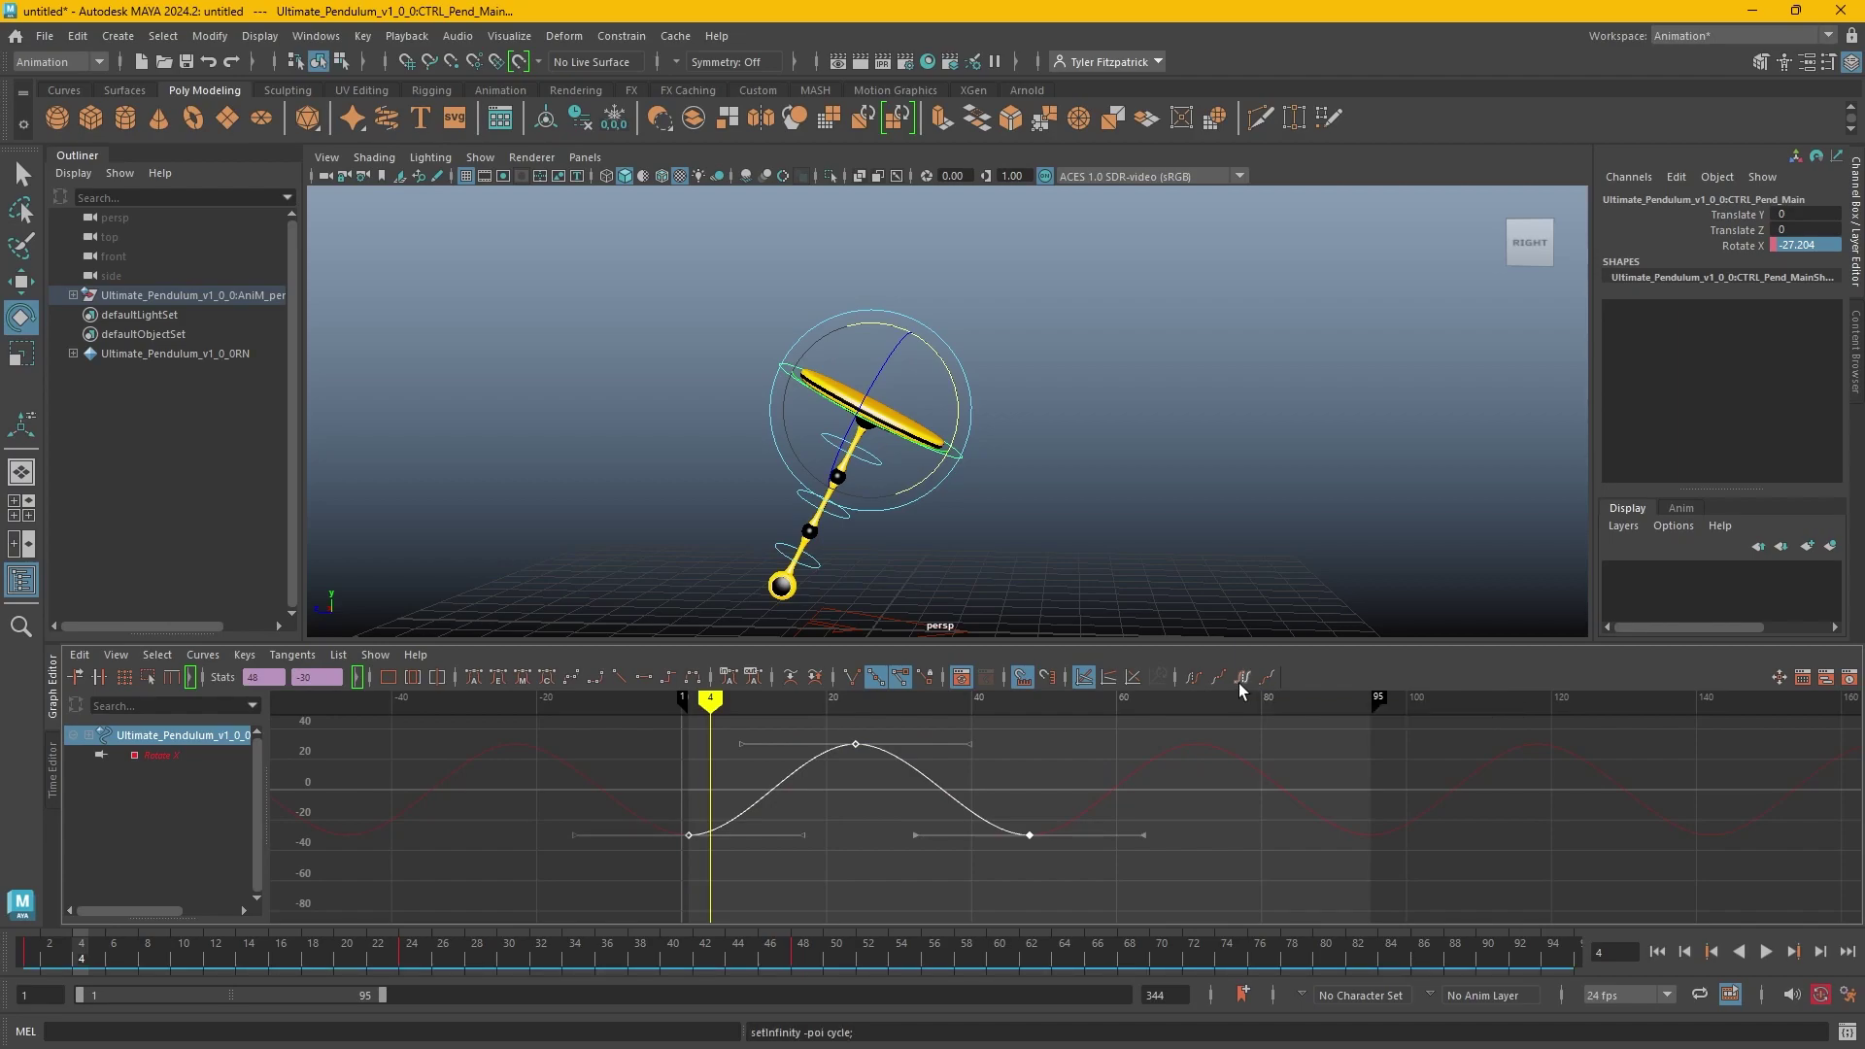
Play the animation and follow the pendulum's continuous swing from a closer view, then stop playback.
left_click(1763, 953)
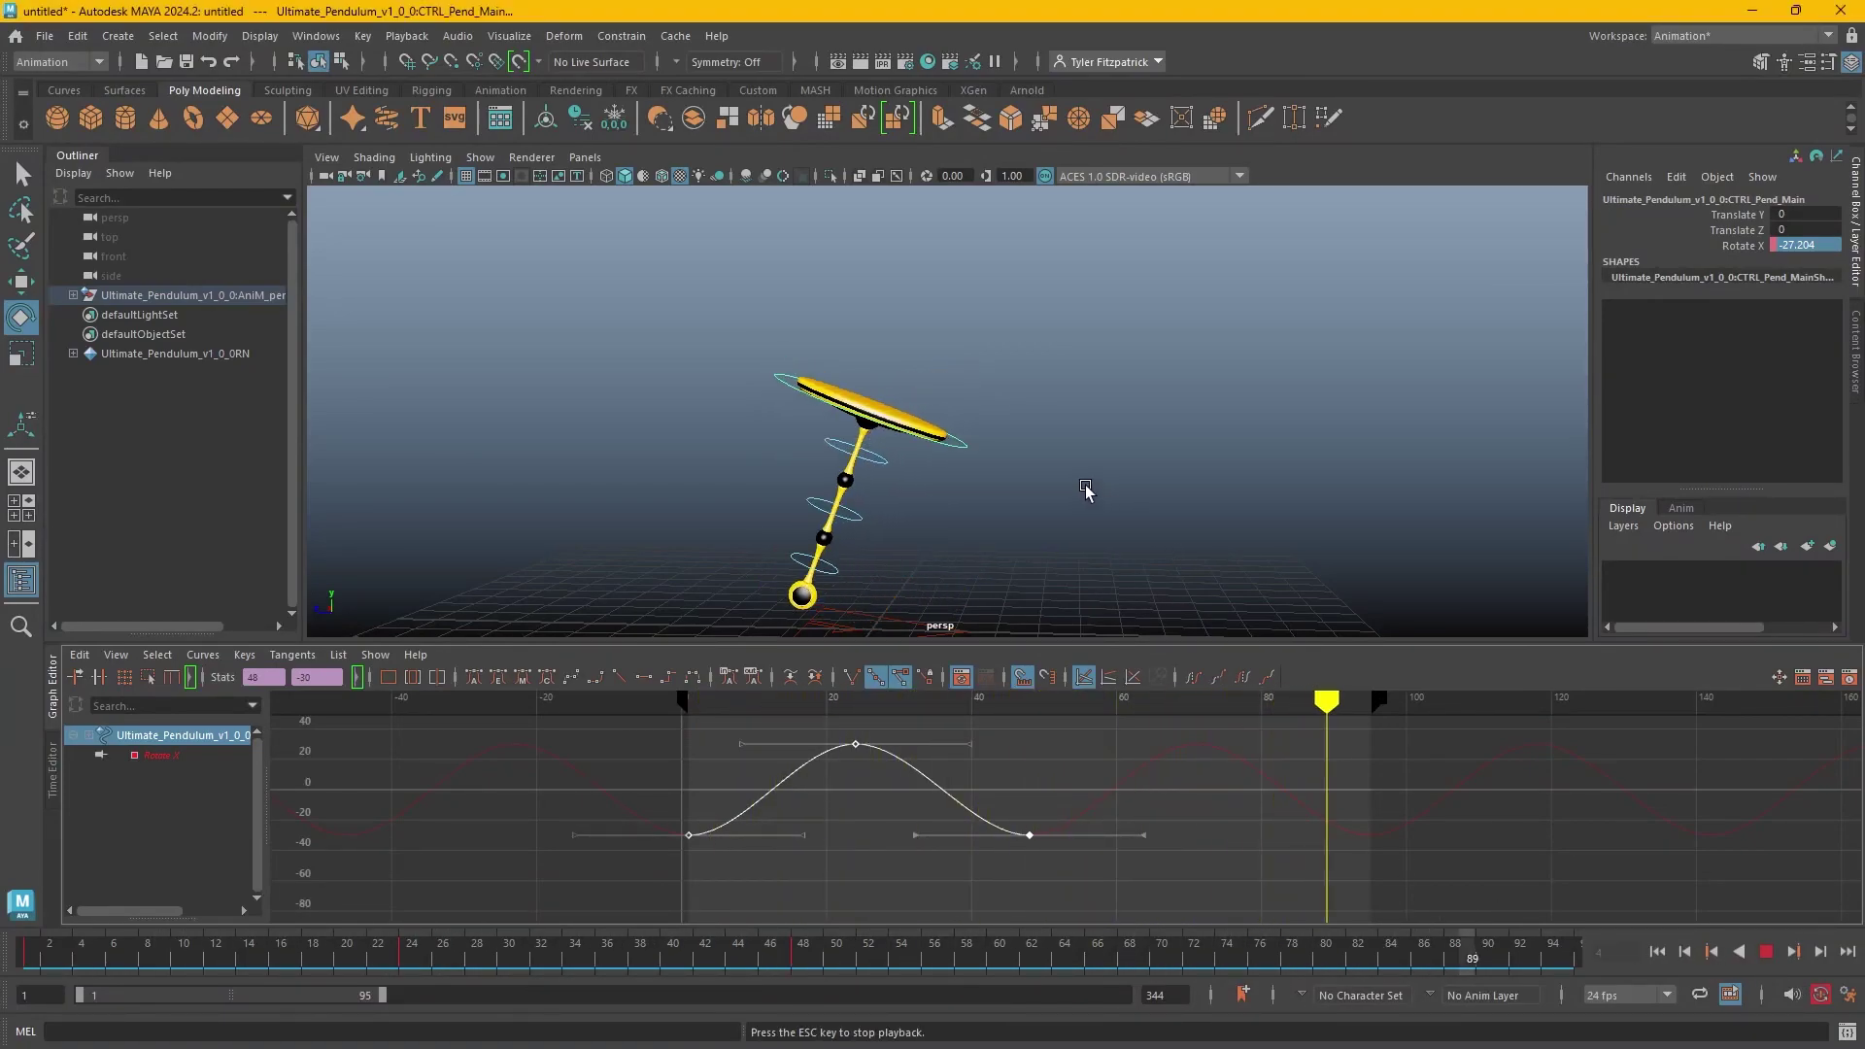
middle_click_drag(1120, 554, 1274, 480, "alt")
right_click_drag(1139, 454, 1380, 461, "alt")
middle_click_drag(1223, 447, 1103, 399, "alt")
left_click_drag(1104, 399, 1208, 441, "alt")
left_click(1767, 952)
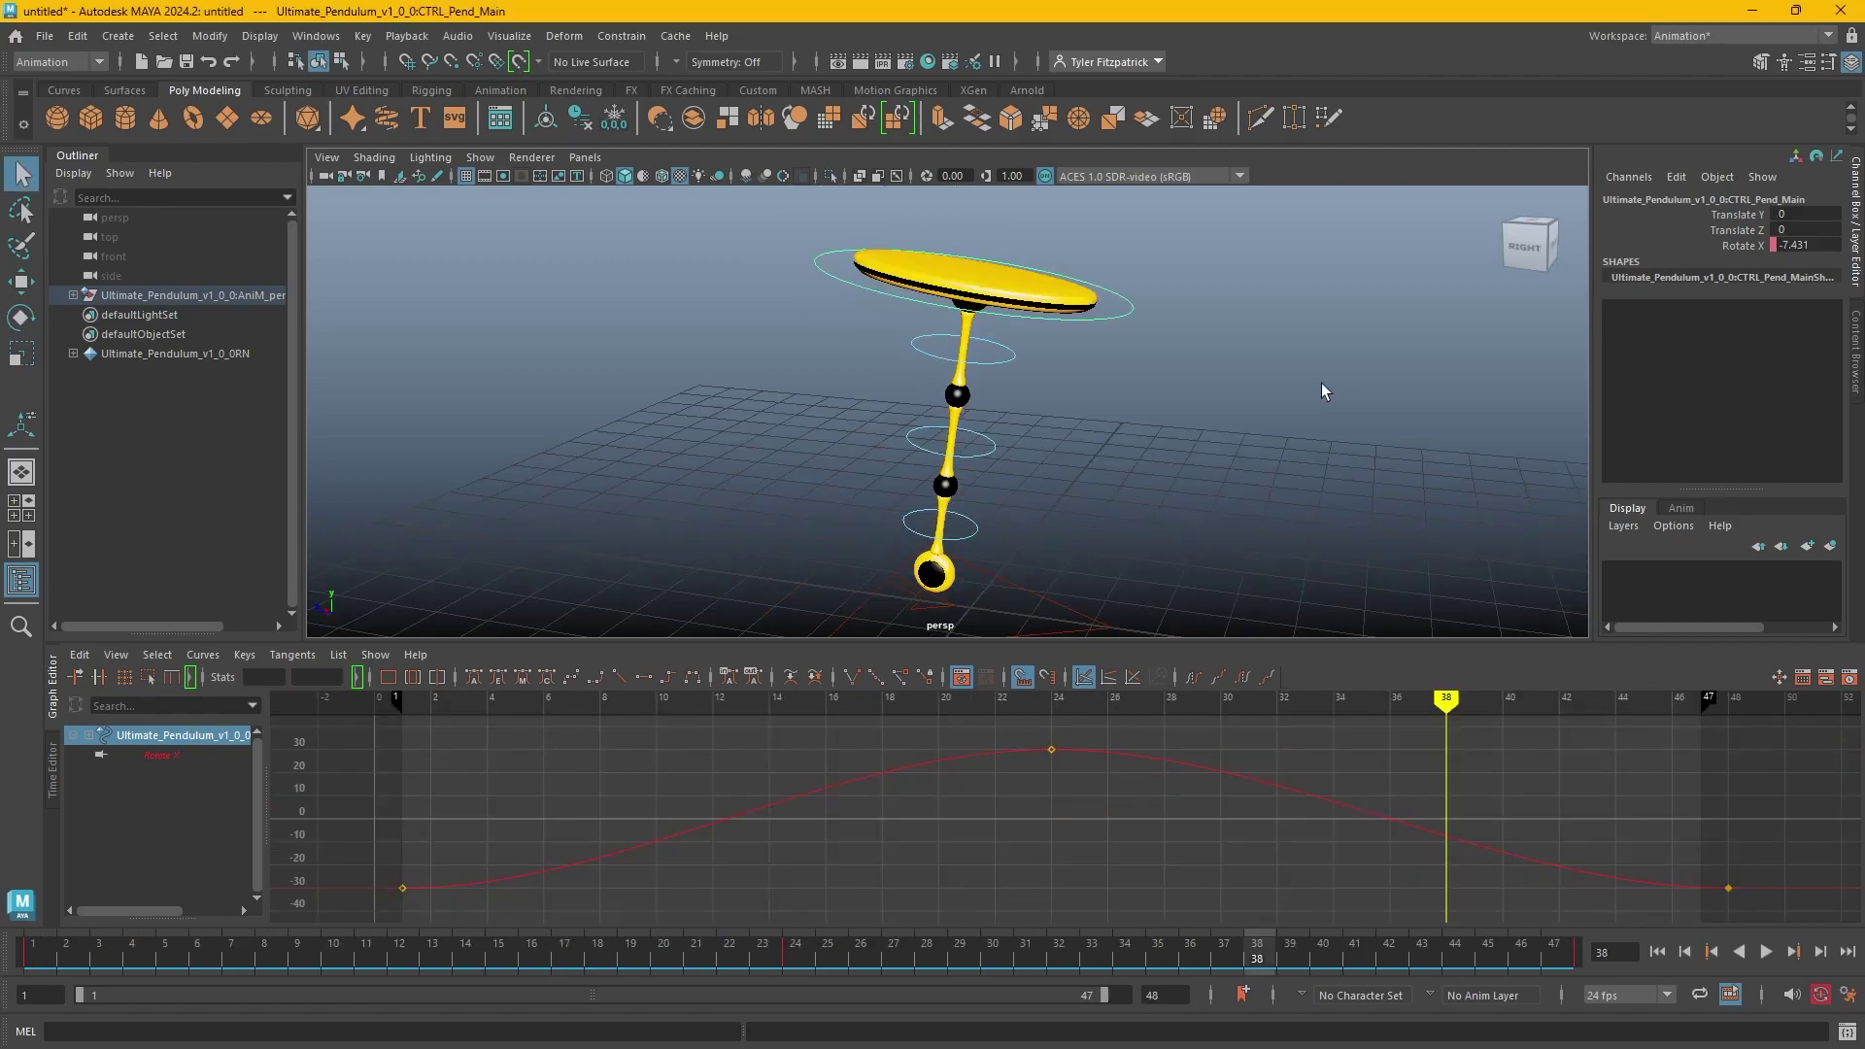
Try rotating the main control to about 43 and keying it at frame 38, then undo it.
key("e")
left_click_drag(1035, 230, 1061, 279)
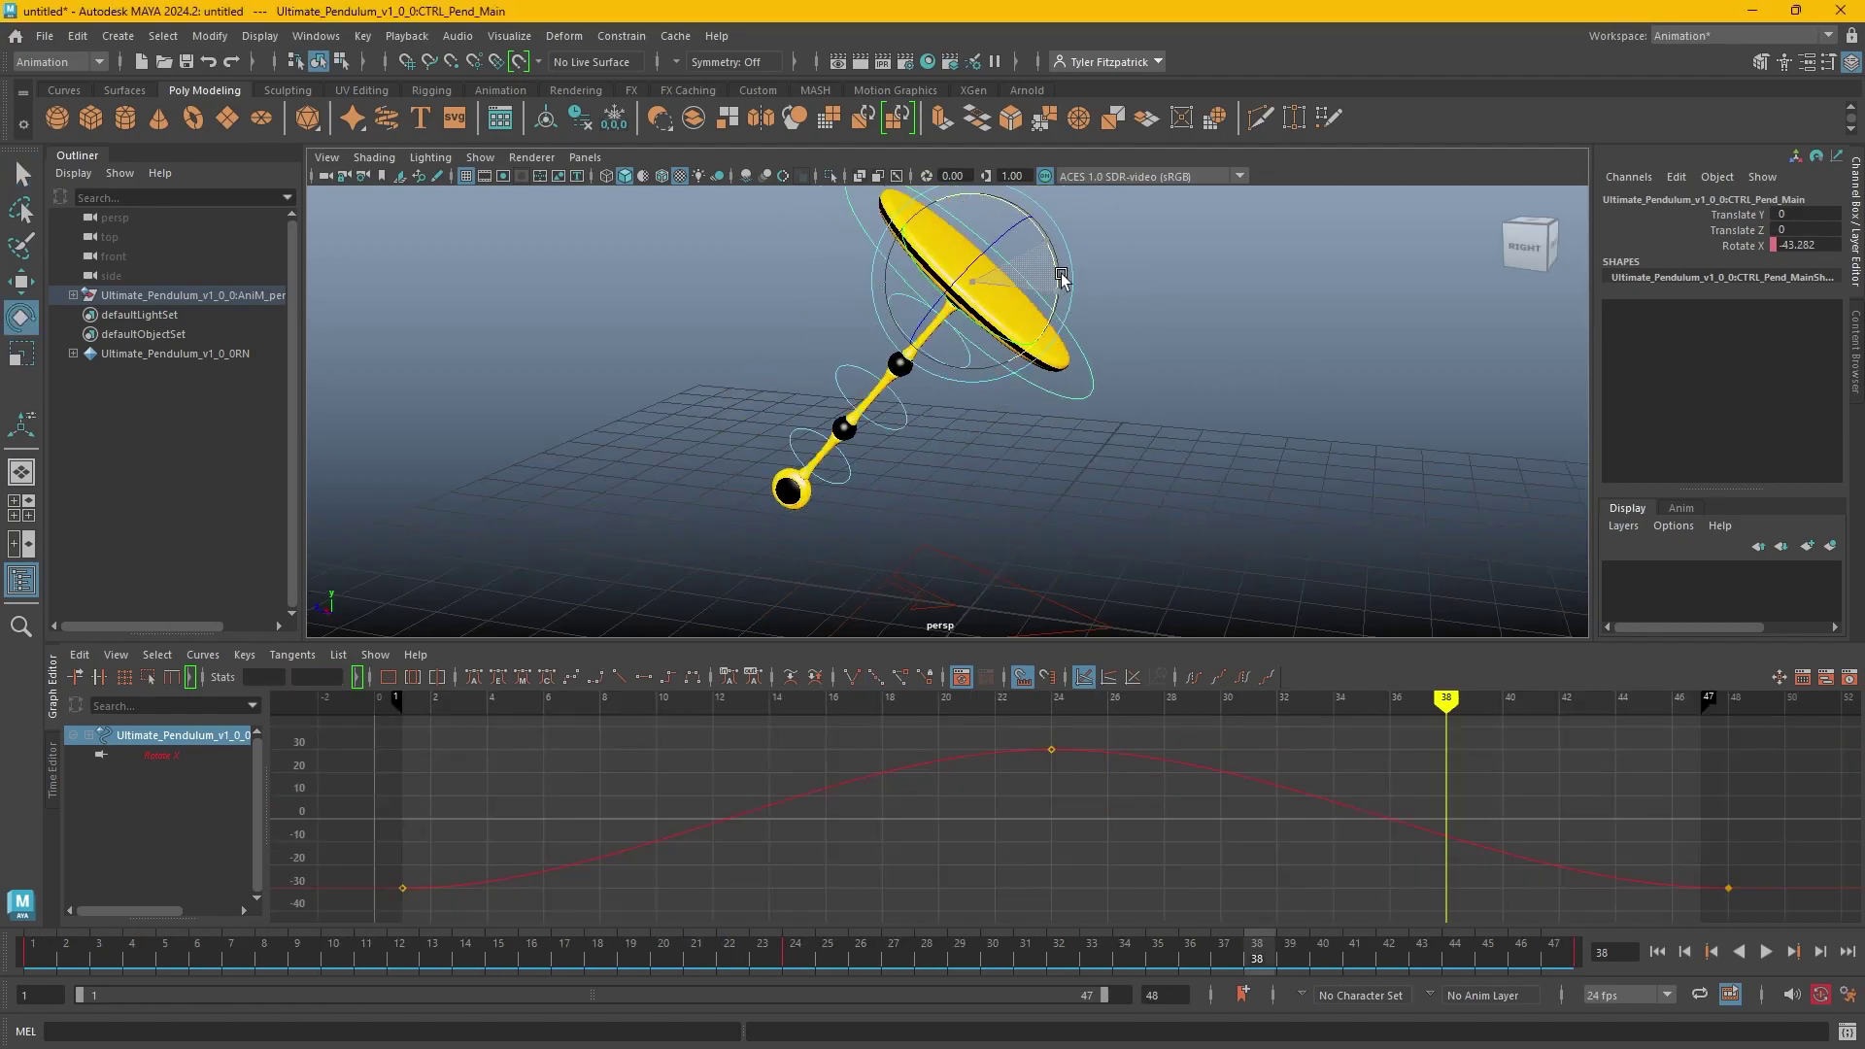
key("ctrl+z")
key("ctrl+z")
left_click_drag(1072, 356, 1018, 185)
key("s")
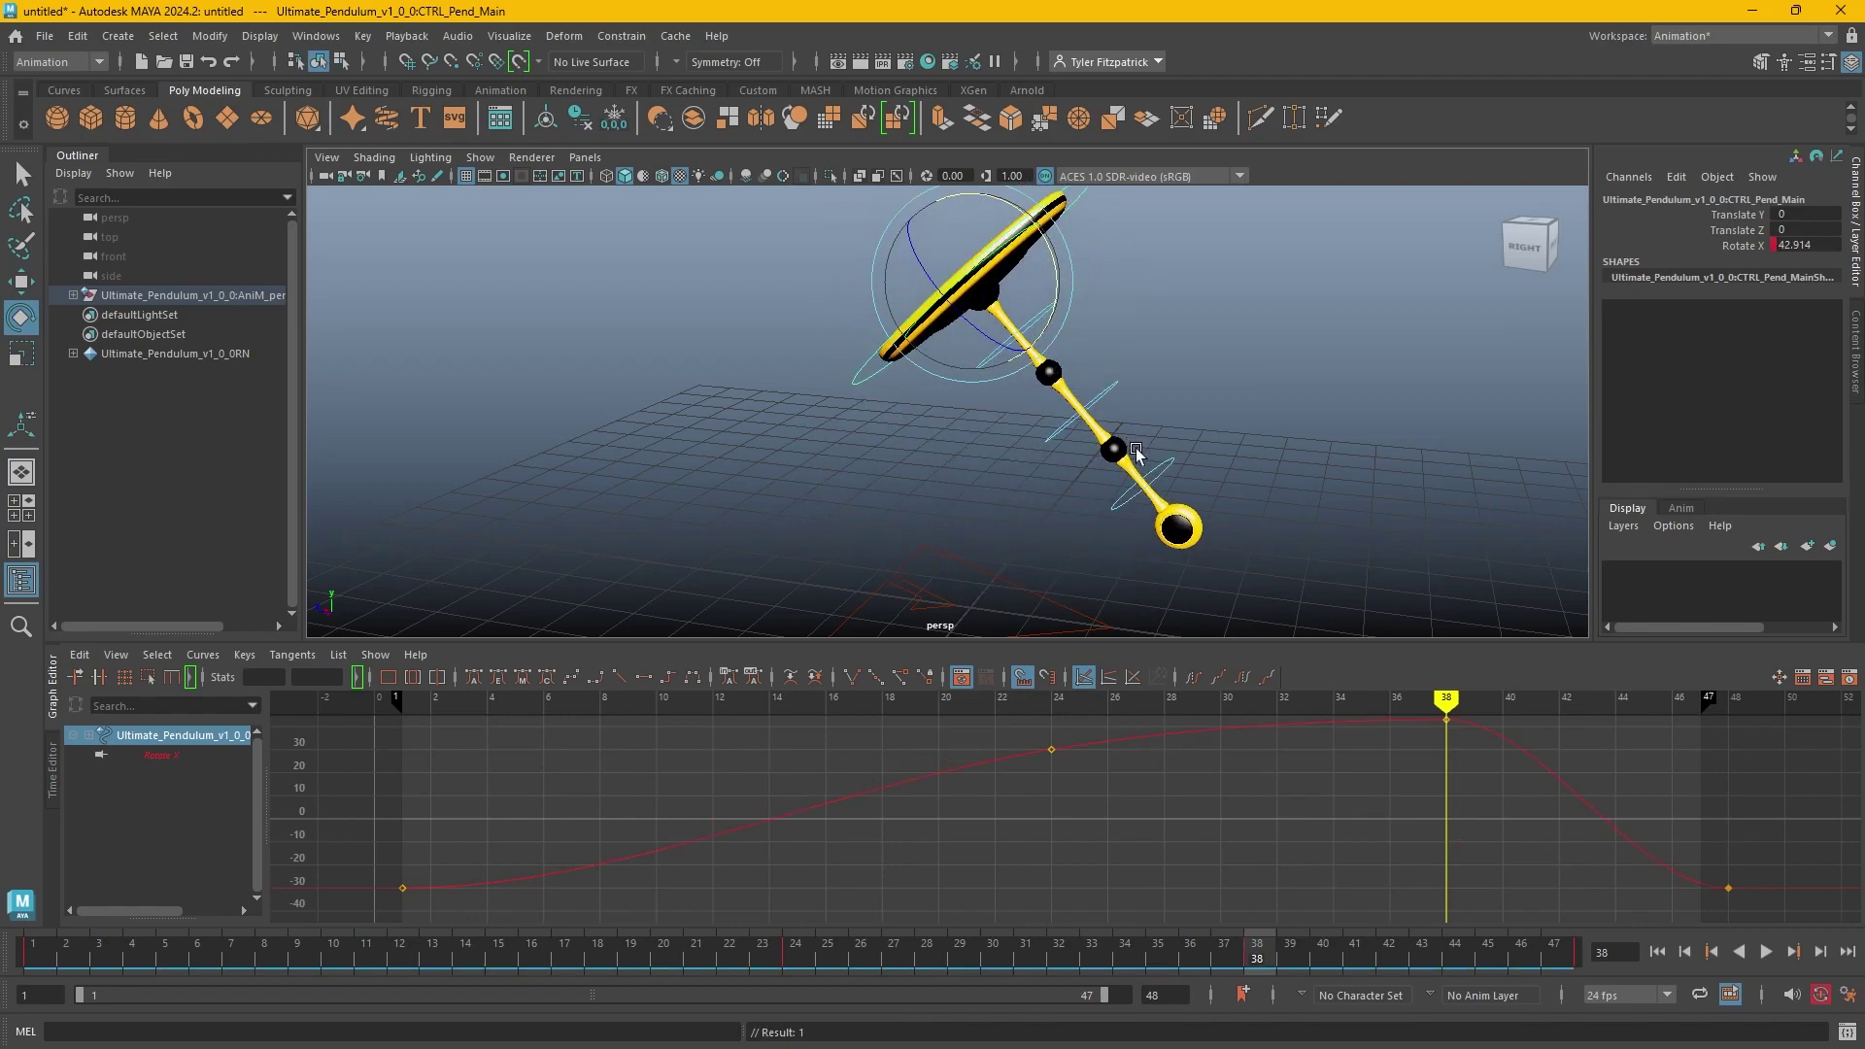
key("ctrl+z")
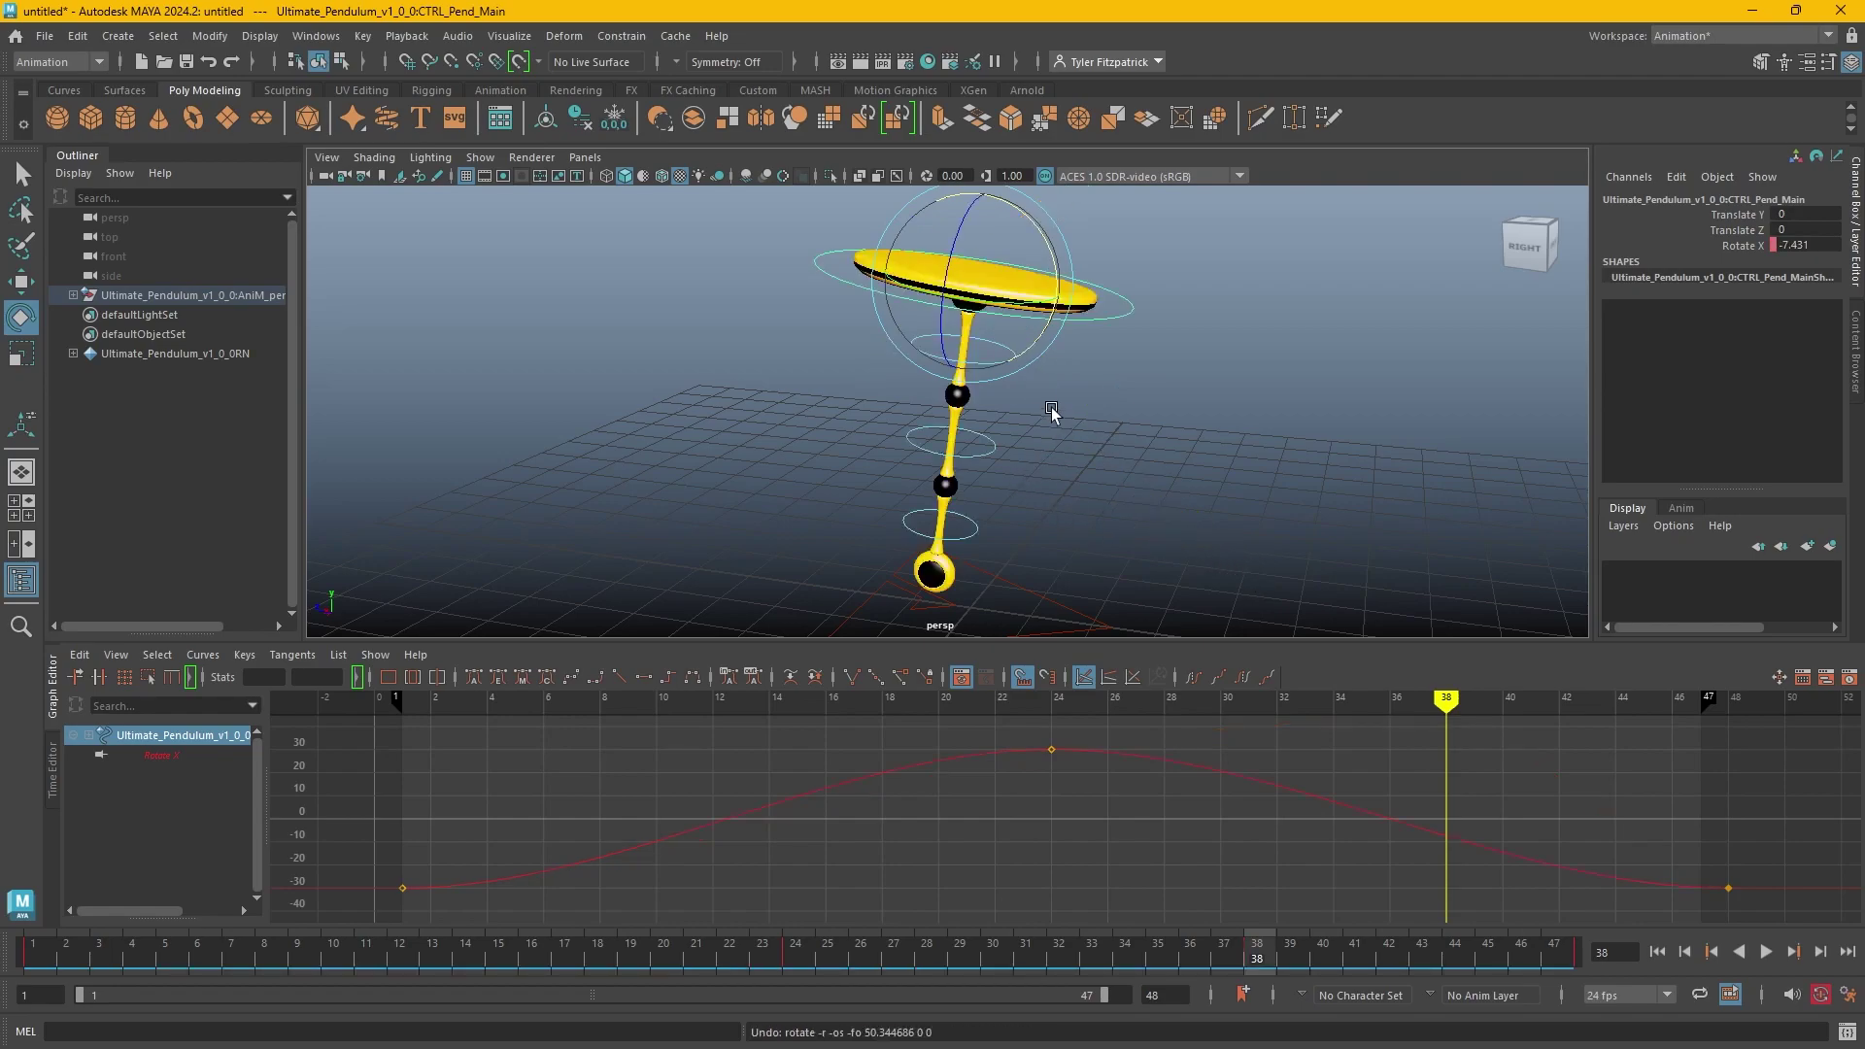
Select CTRL_Pend_01 and bend the upper segment to about -21 on Rotate X.
key("q")
left_click(1008, 345)
key("e")
left_click_drag(1018, 330, 1024, 287)
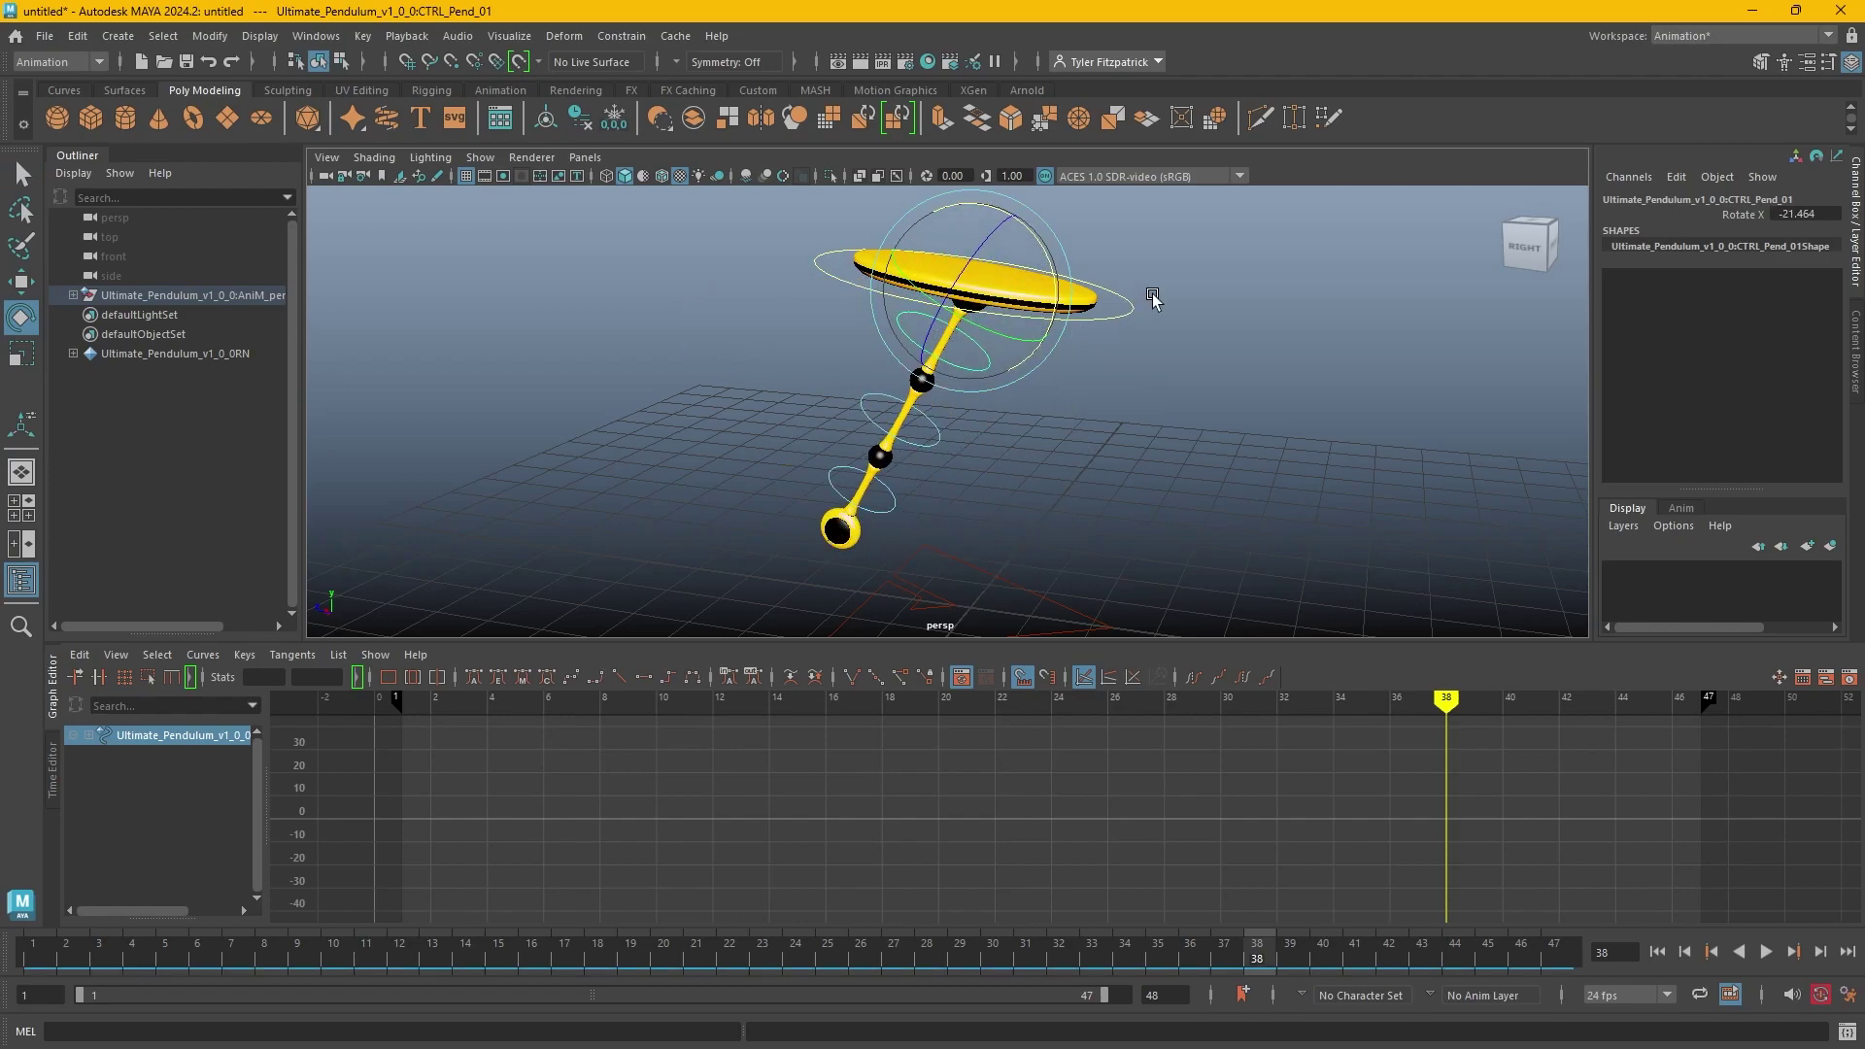
Swing CTRL_Pend_02 upward and rotate CTRL_Pend_03 round to about 76 on Rotate X.
left_click(929, 445)
left_click_drag(1003, 353, 969, 452)
left_click(823, 302)
left_click(800, 305)
left_click_drag(930, 318, 821, 259)
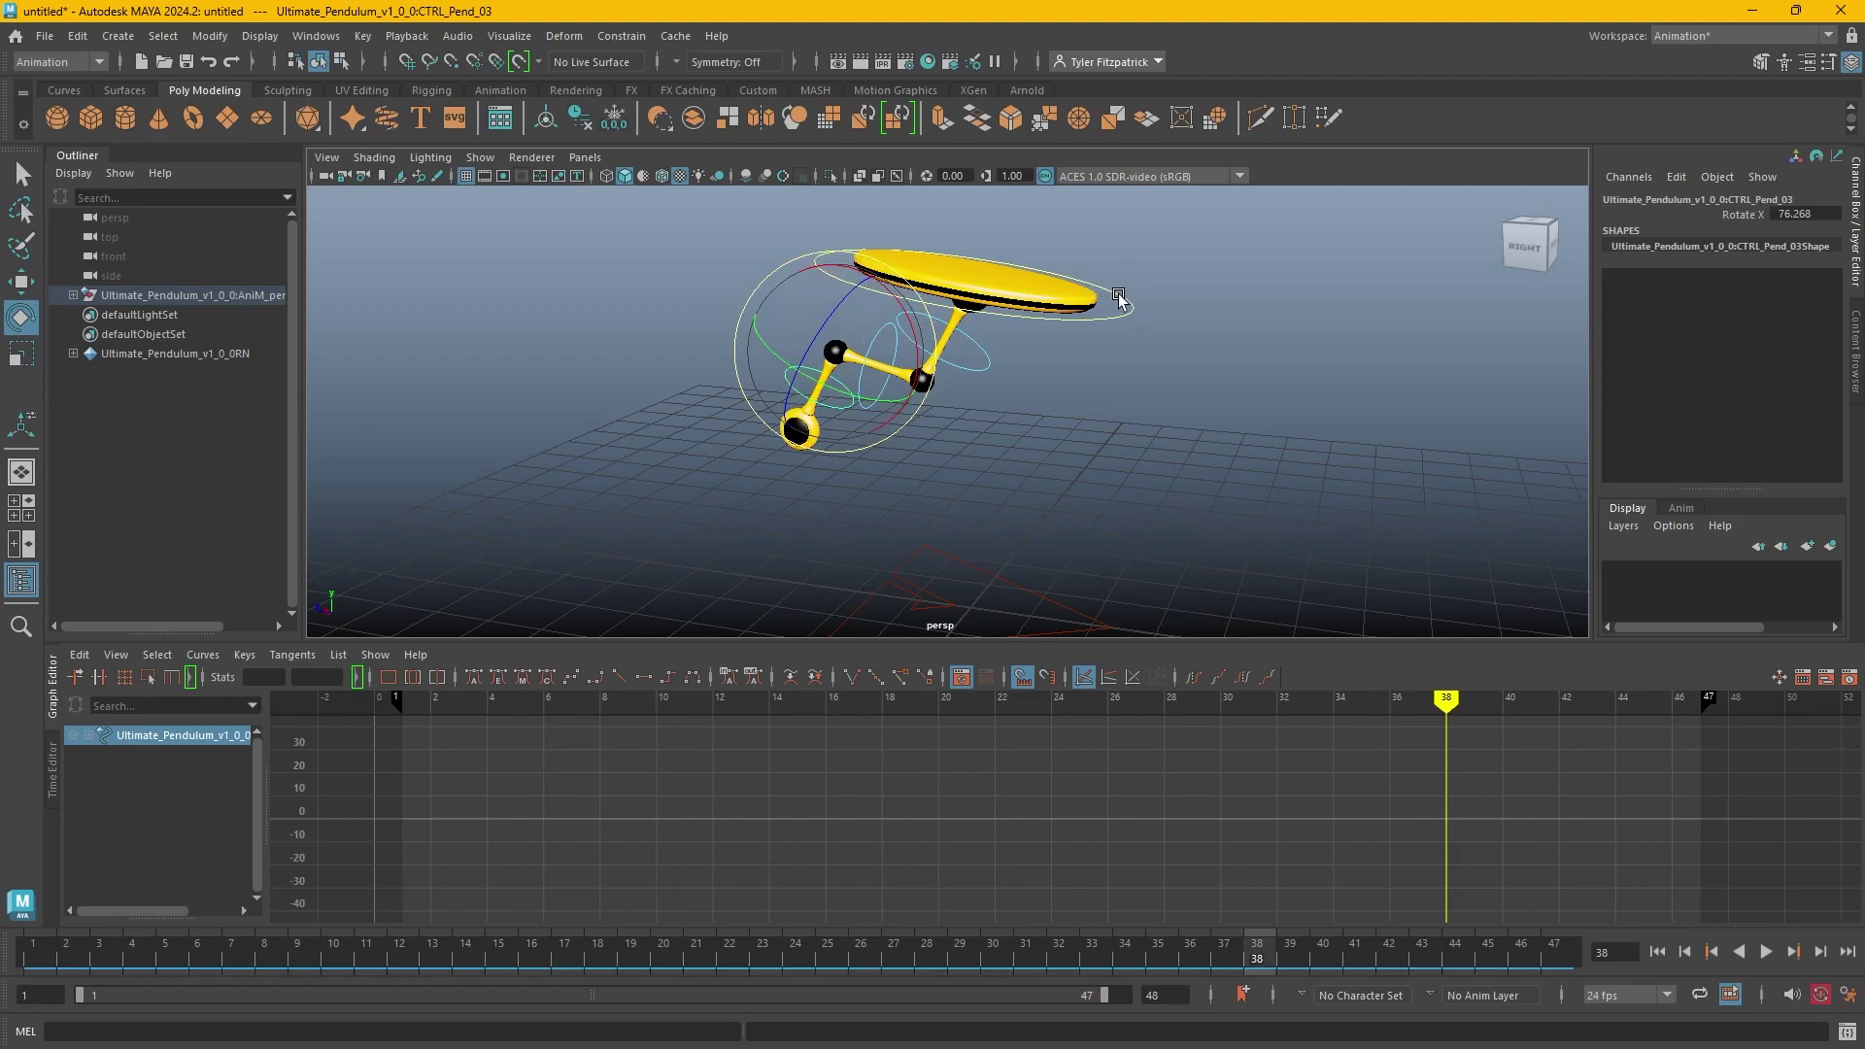
Select the main control, deselect everything, and undo the two segment rotations.
left_click(1133, 305)
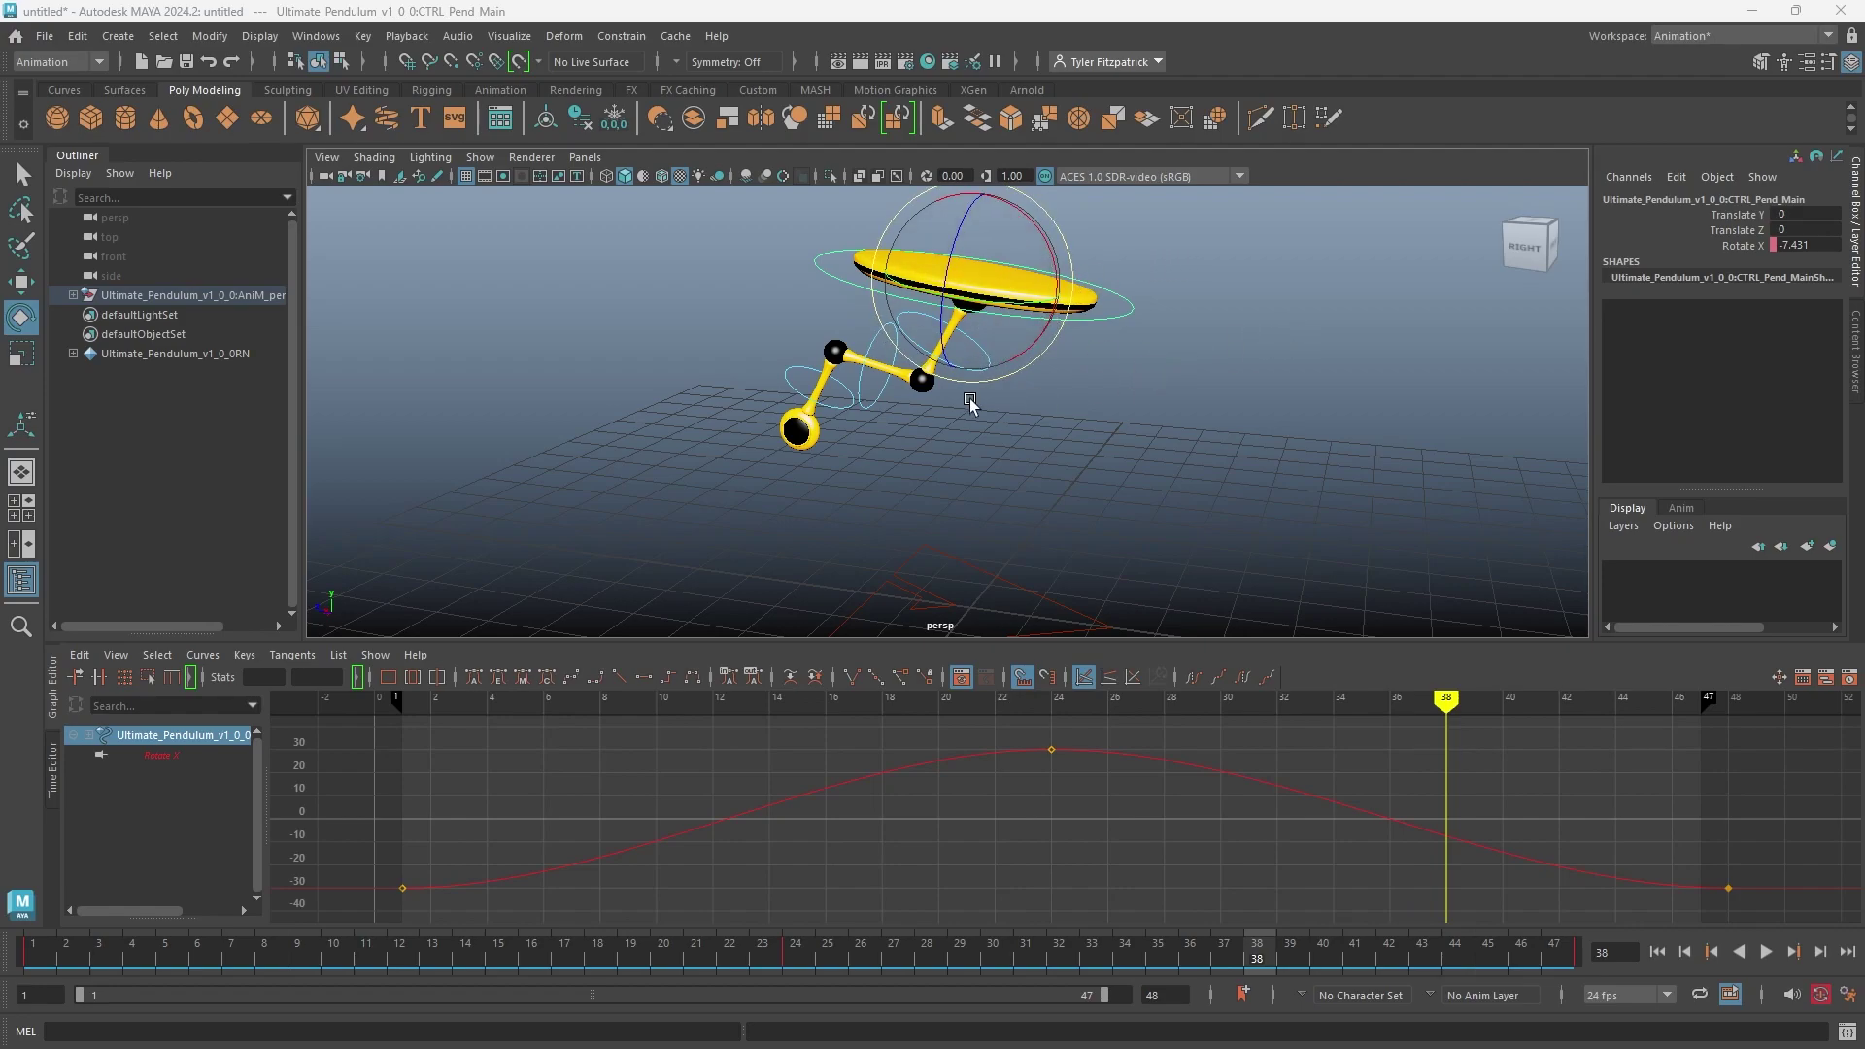
left_click(1288, 338)
key("ctrl+z")
key("ctrl+z")
key("ctrl+z")
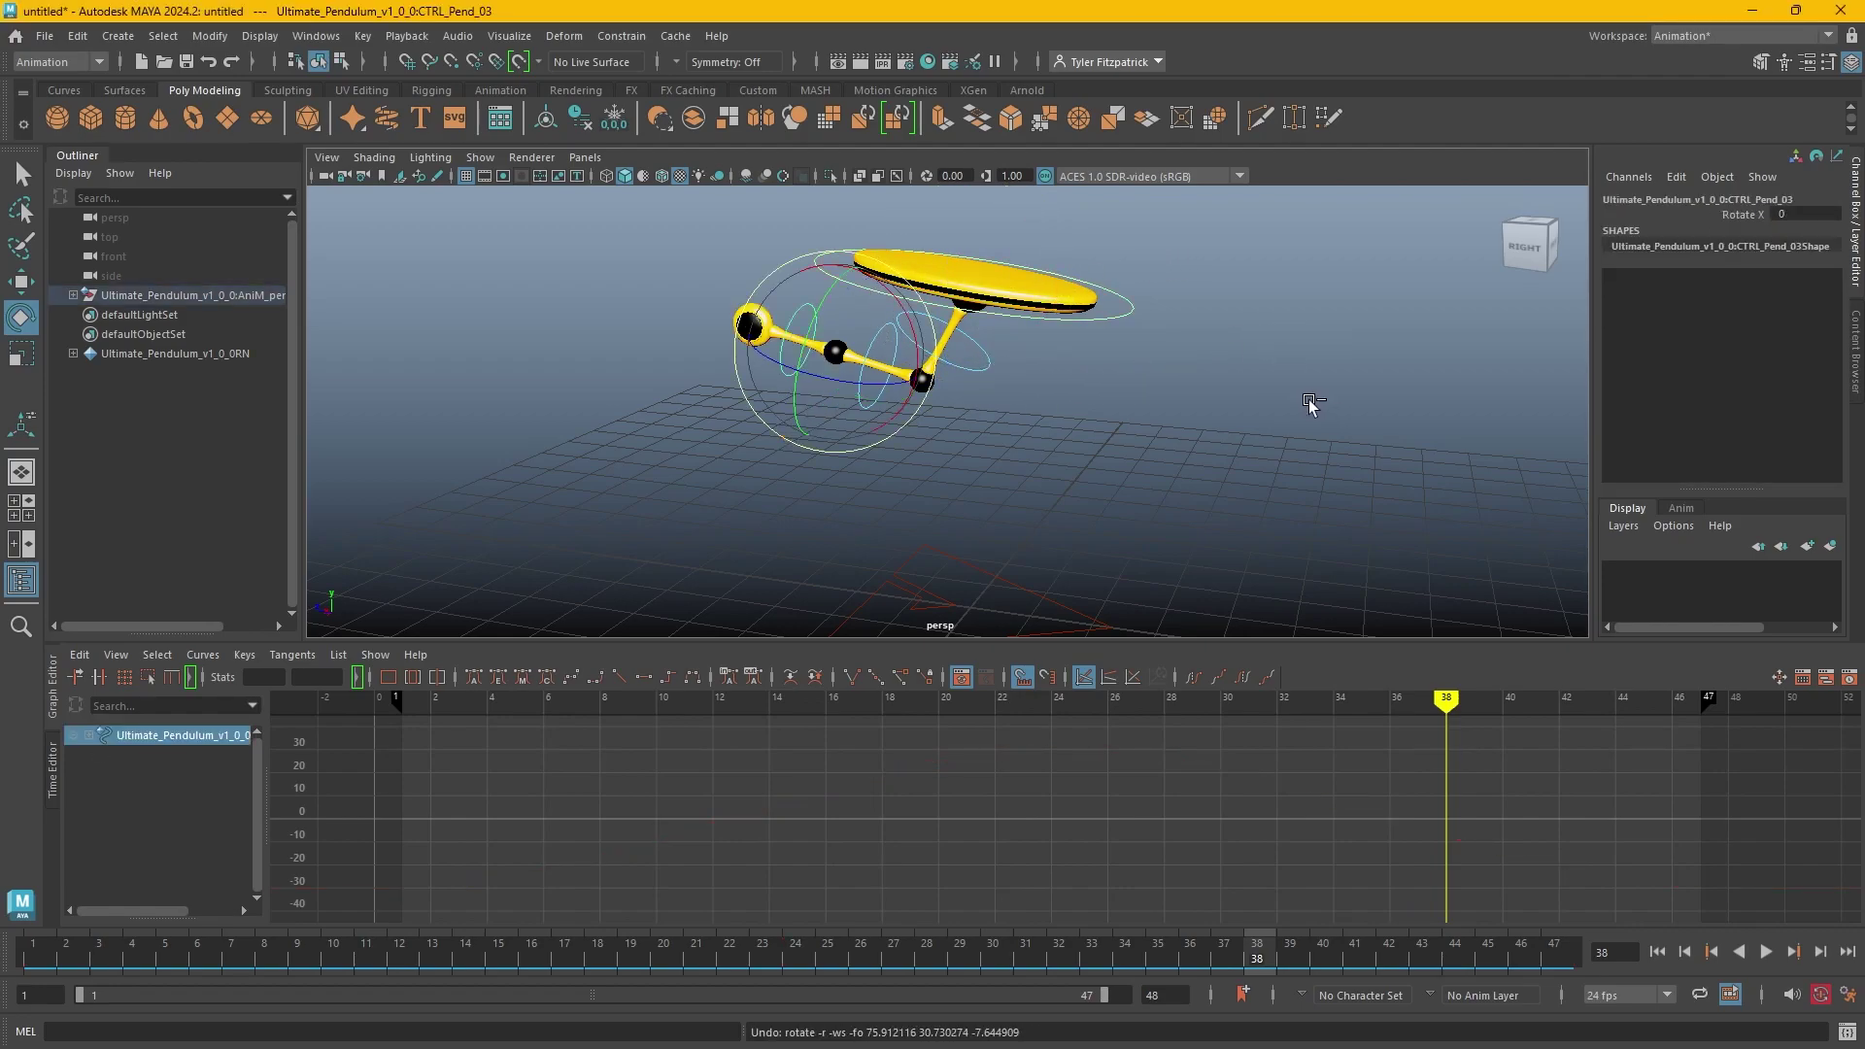
key("ctrl+z")
key("ctrl+z")
key("ctrl+z")
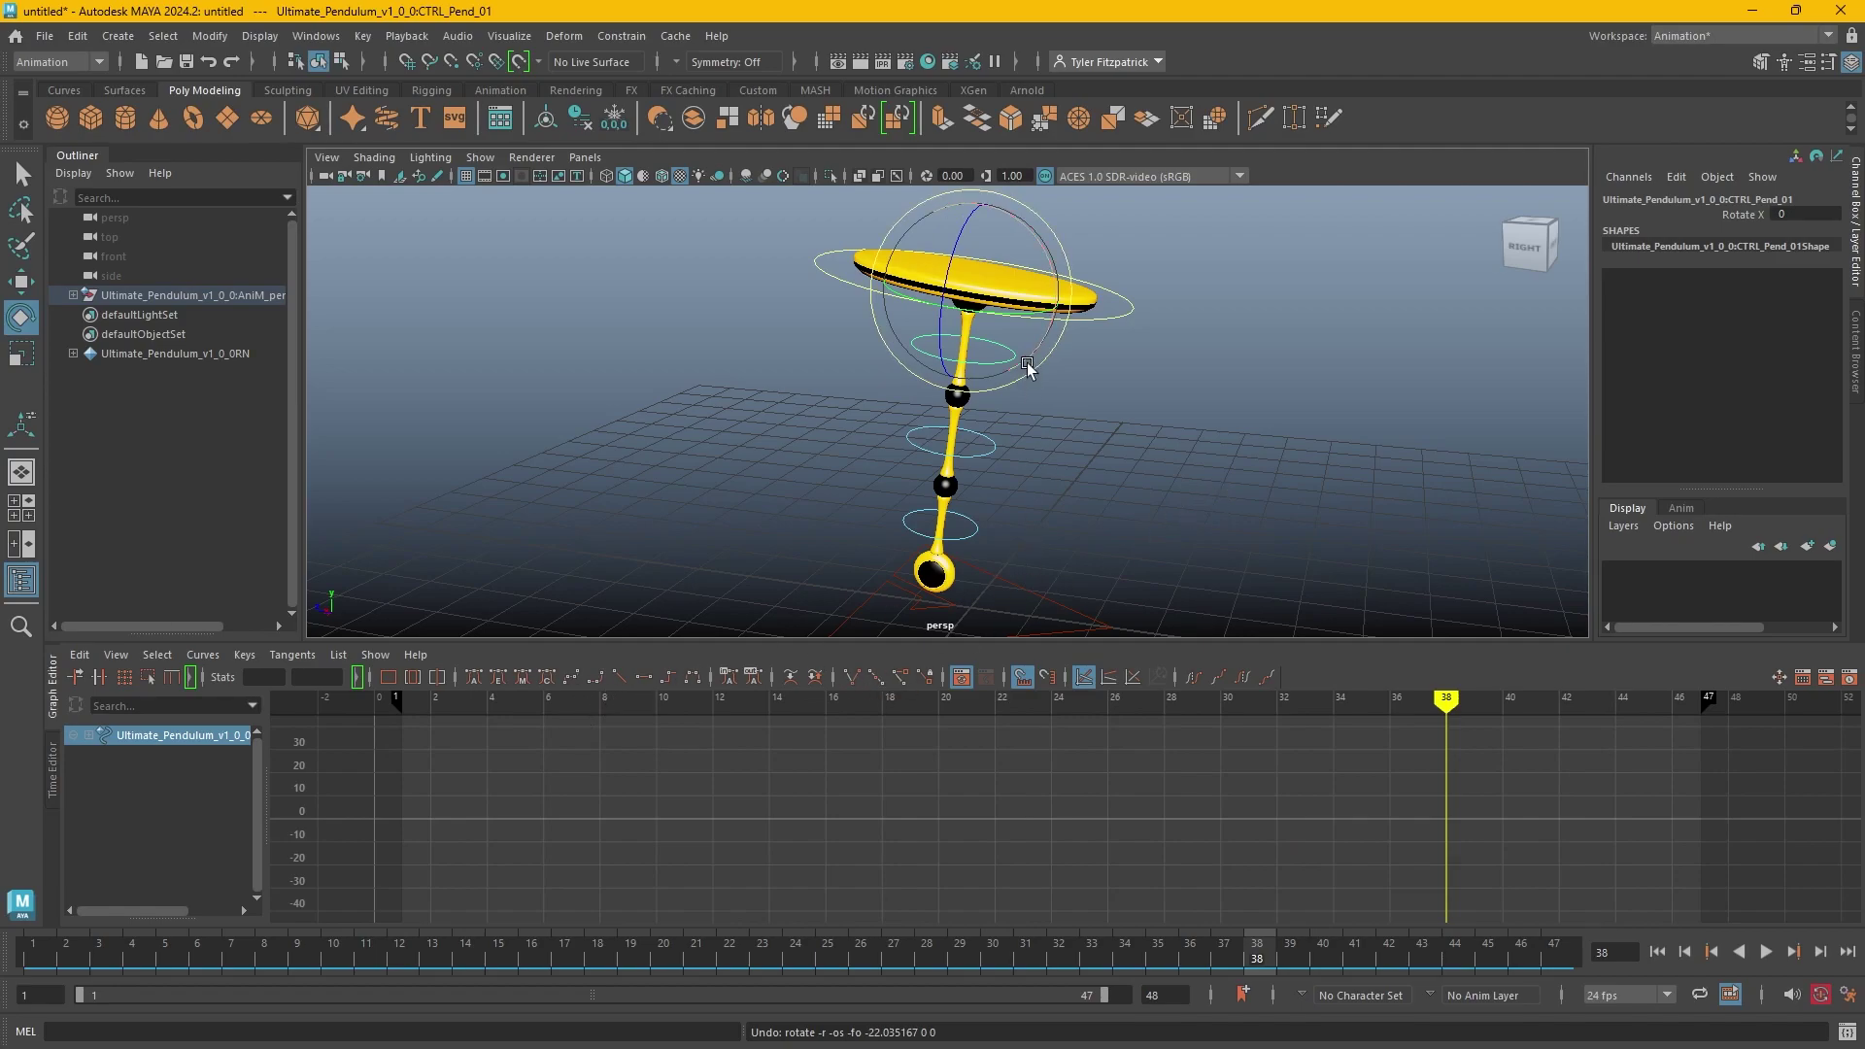
At frame 1, select CTRL_Pend_01, 02 and 03 together and curl them upward.
left_click(406, 704)
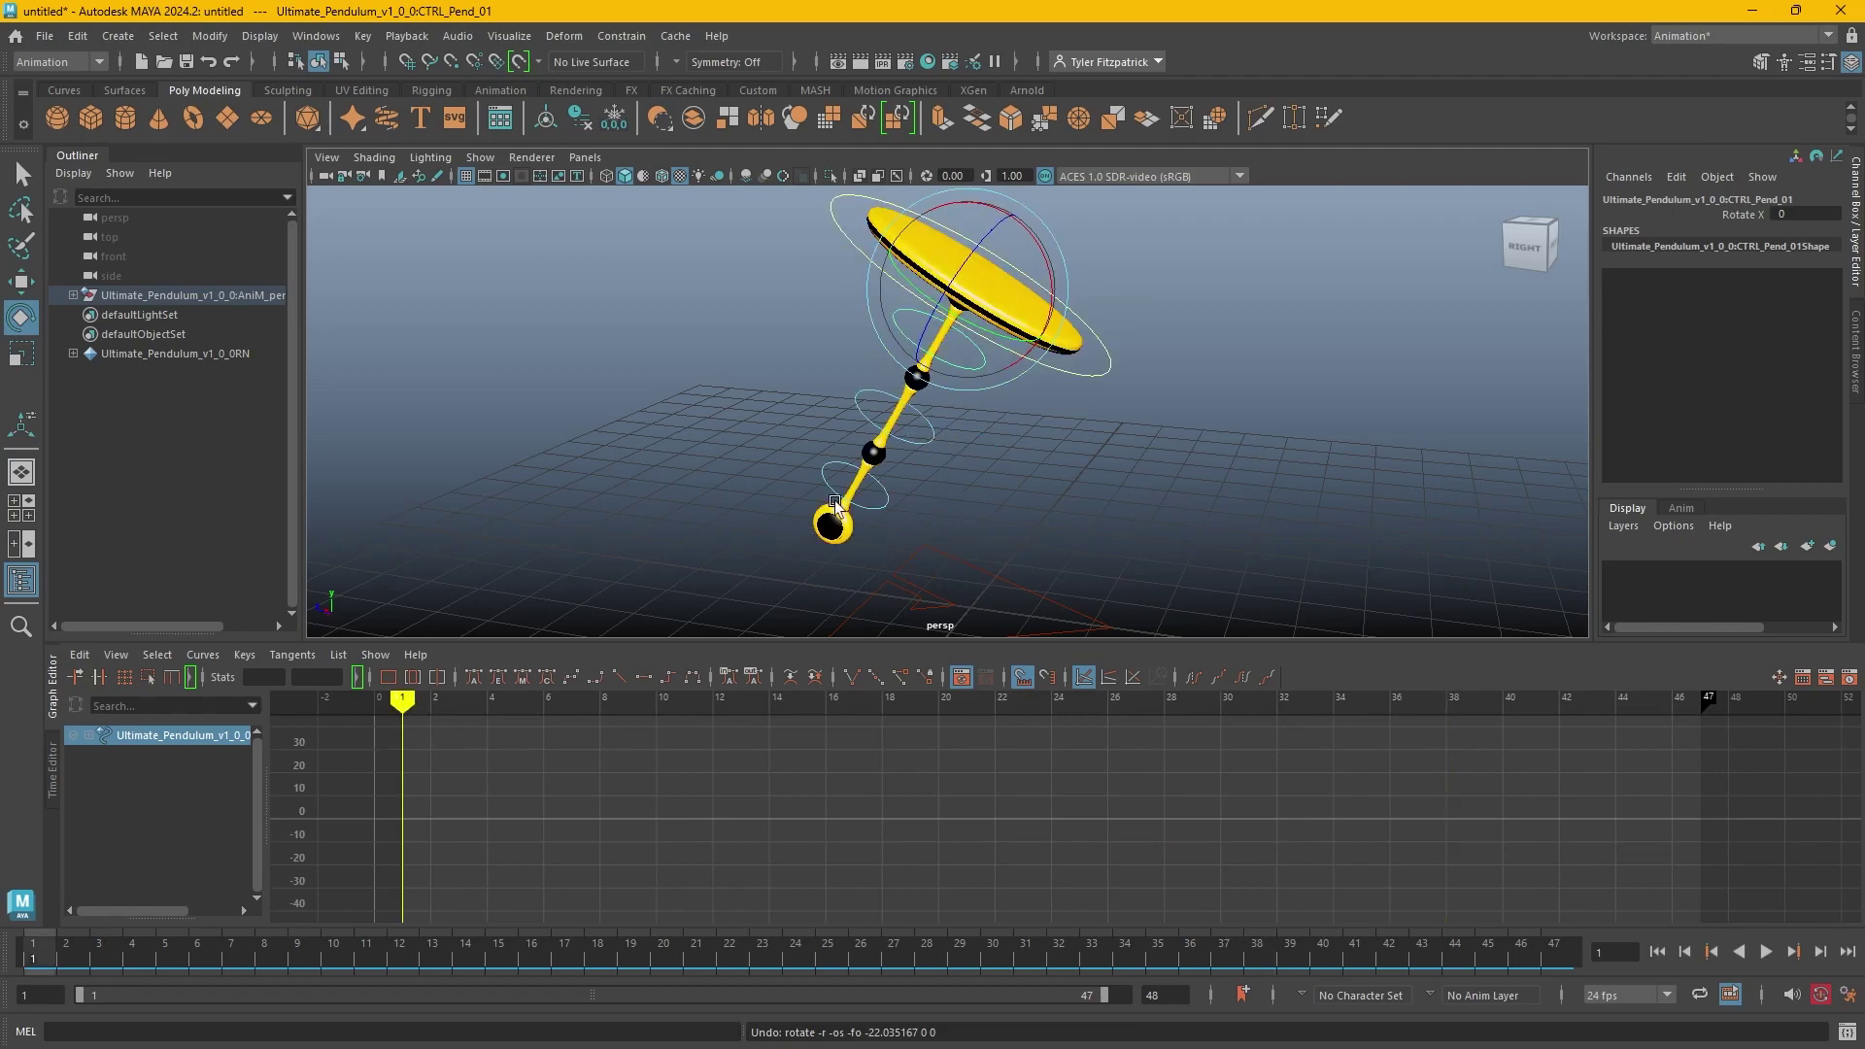
middle_click_drag(889, 462, 1069, 492, "alt")
left_click_drag(914, 544, 1028, 391)
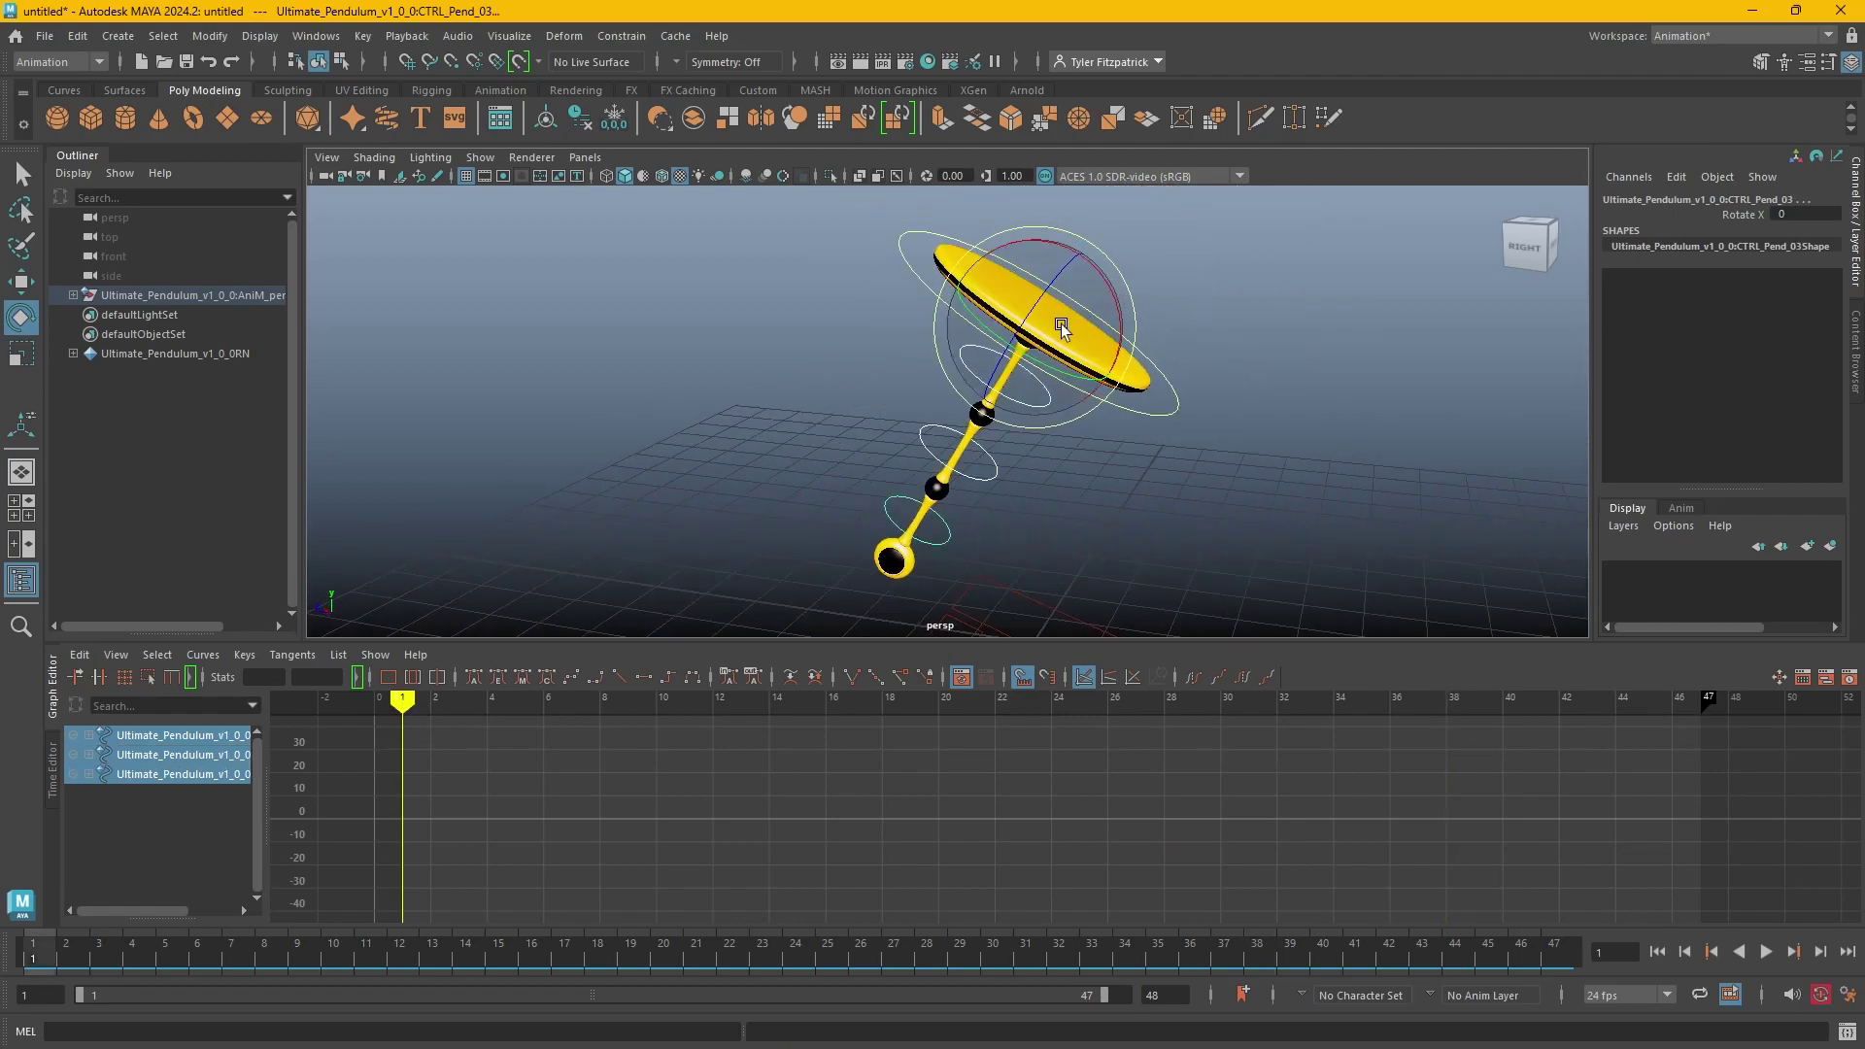
left_click(1063, 464)
left_click(1044, 404)
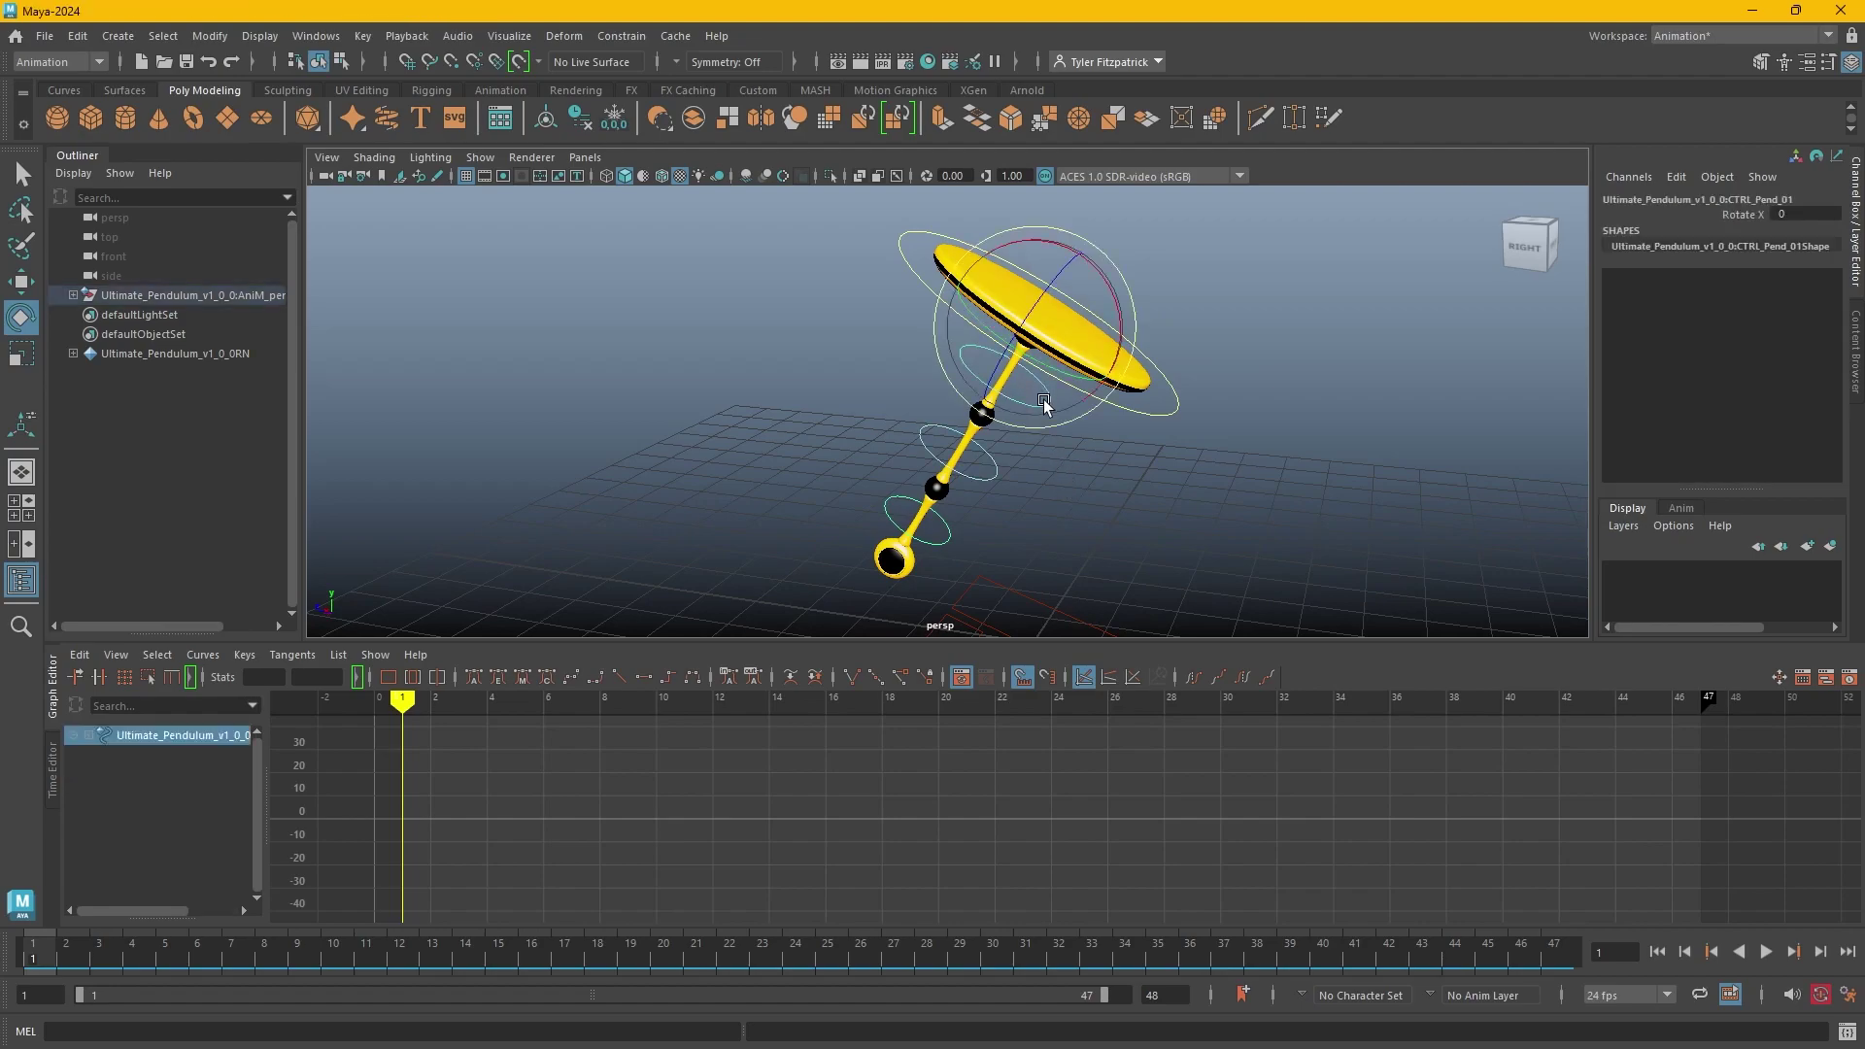
left_click(993, 458, "shift")
left_click(946, 534, "shift")
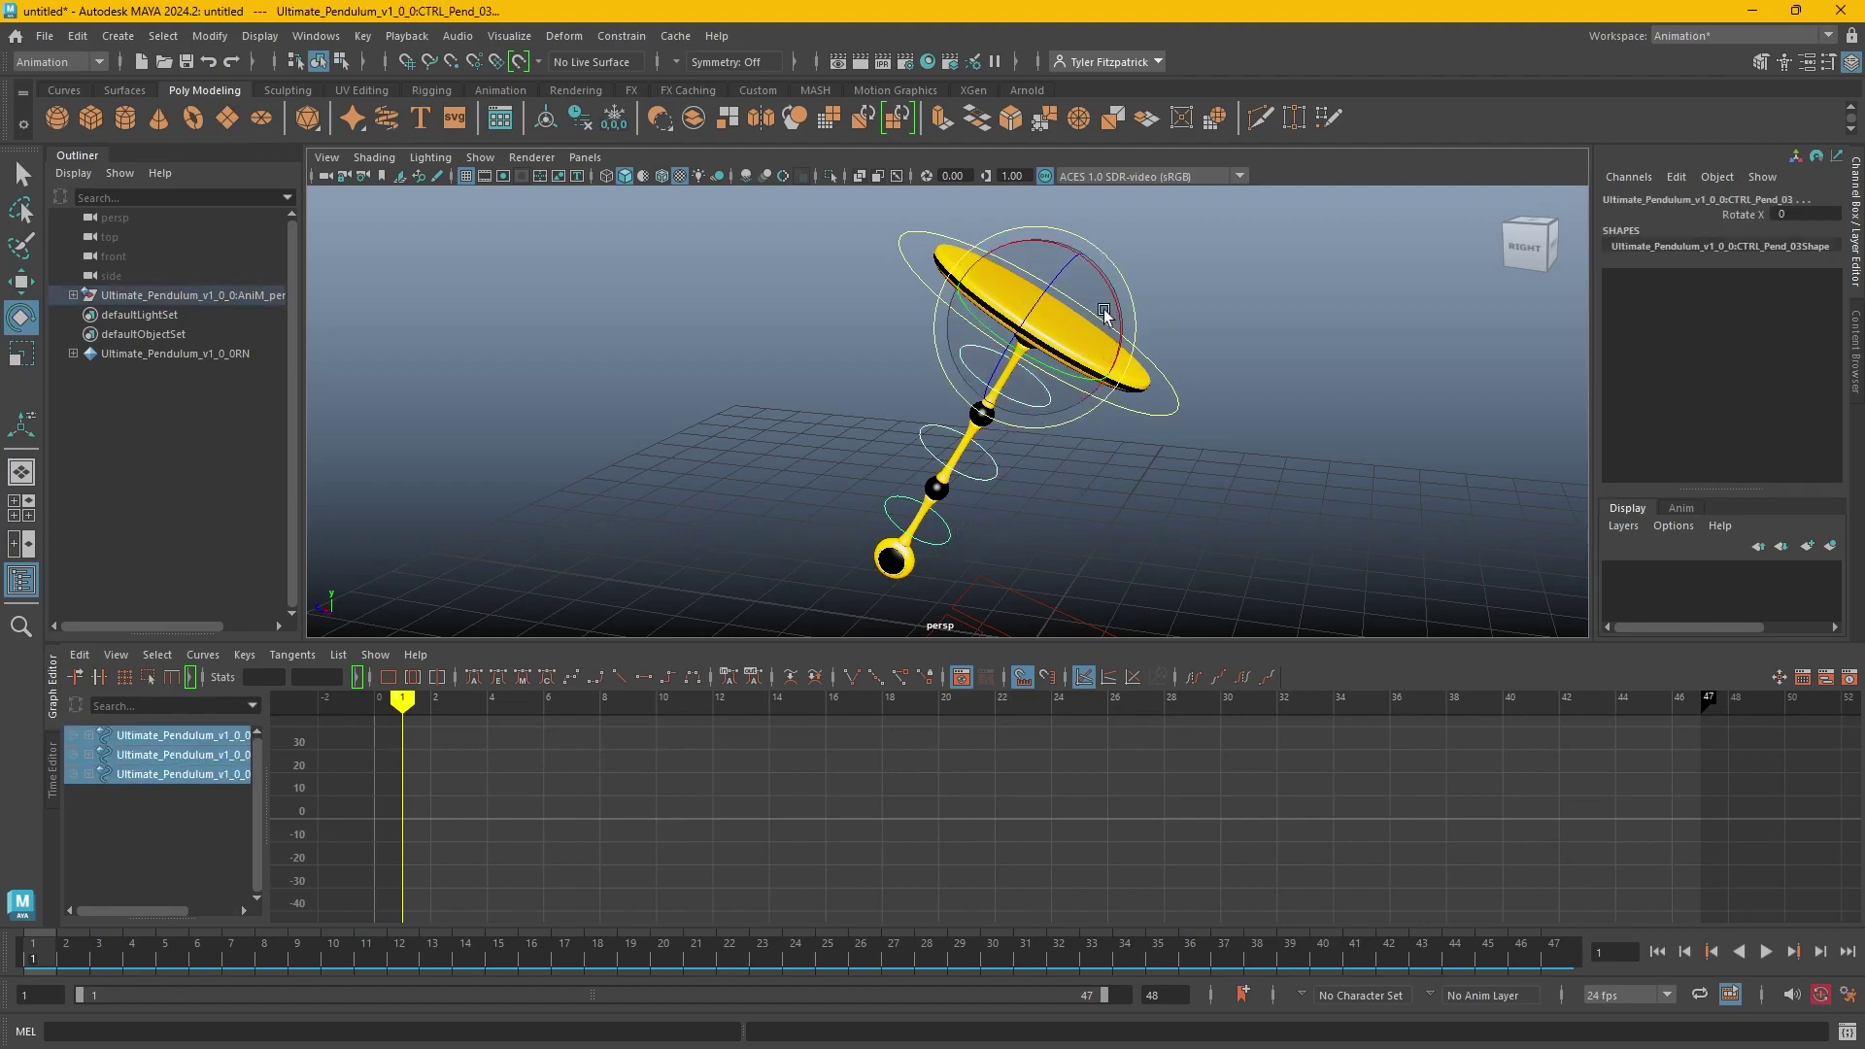
left_click_drag(1099, 279, 1106, 332)
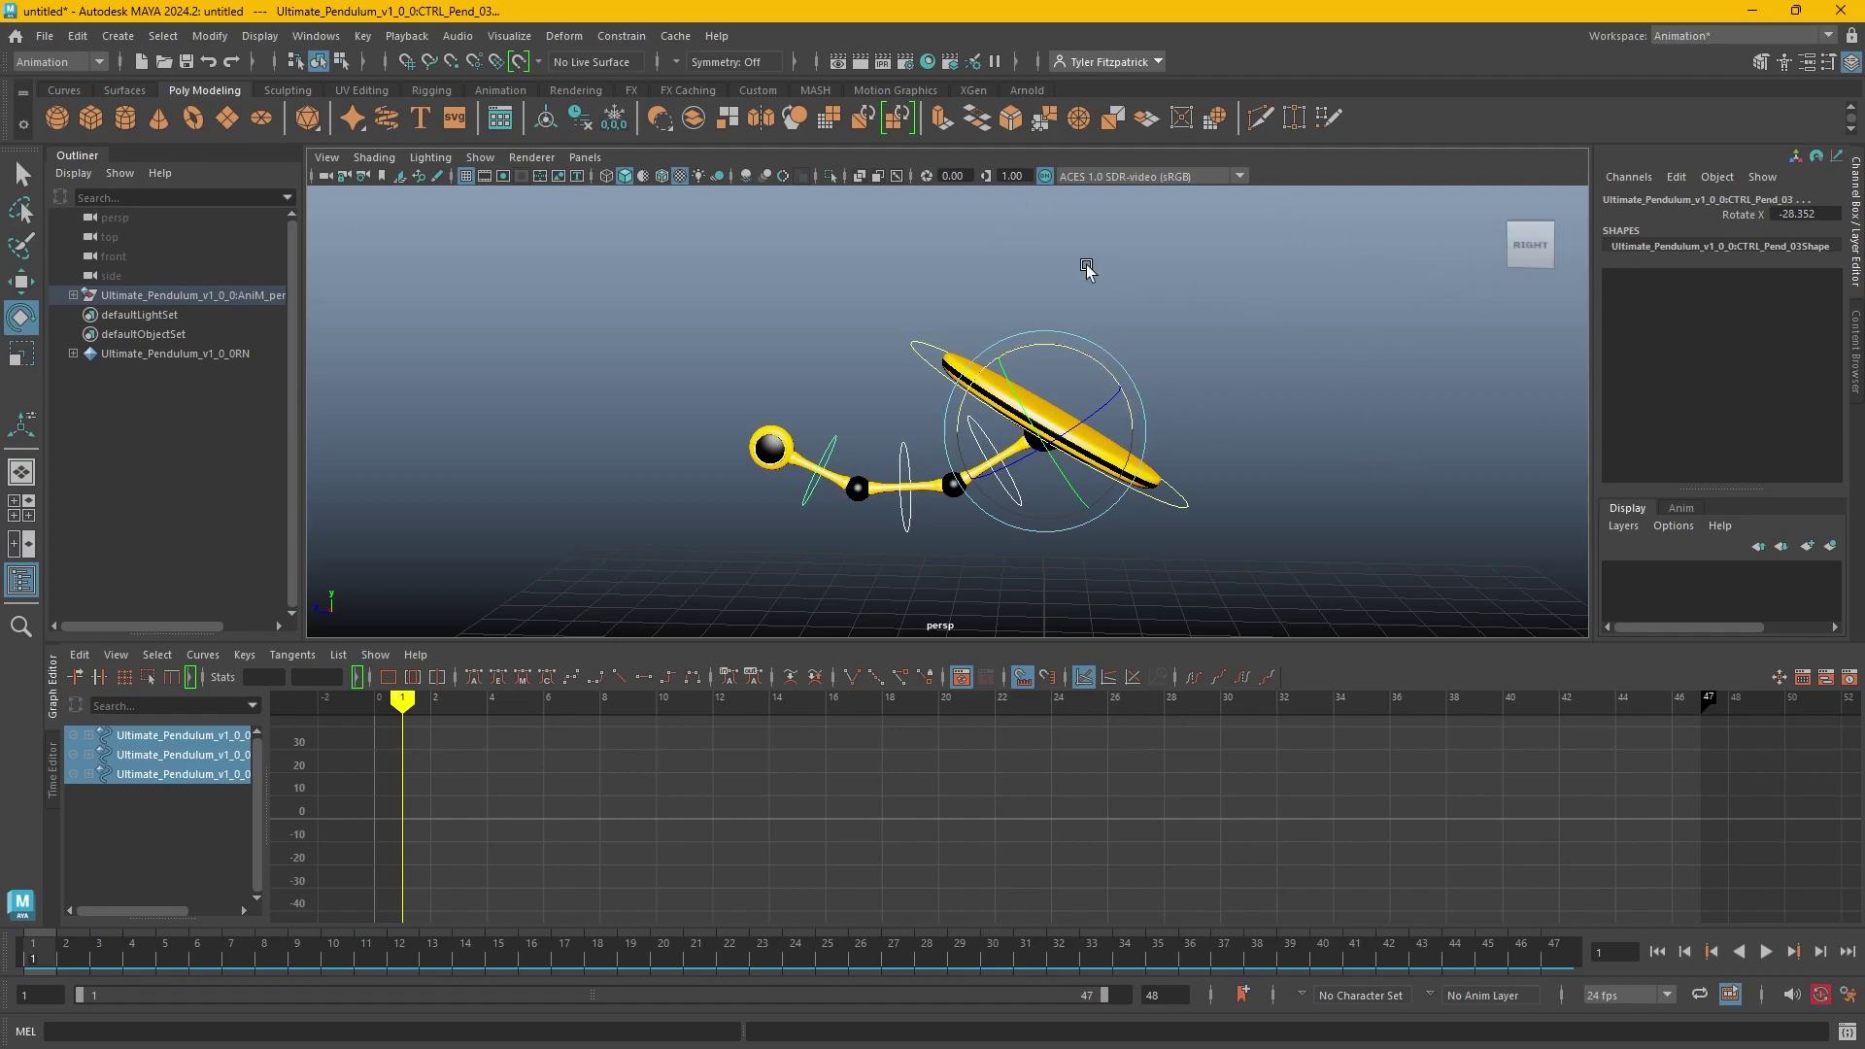
Set the selected segment controls' Rotate X to exactly -30 in the Channel Box.
left_click_drag(749, 366, 894, 337, "alt")
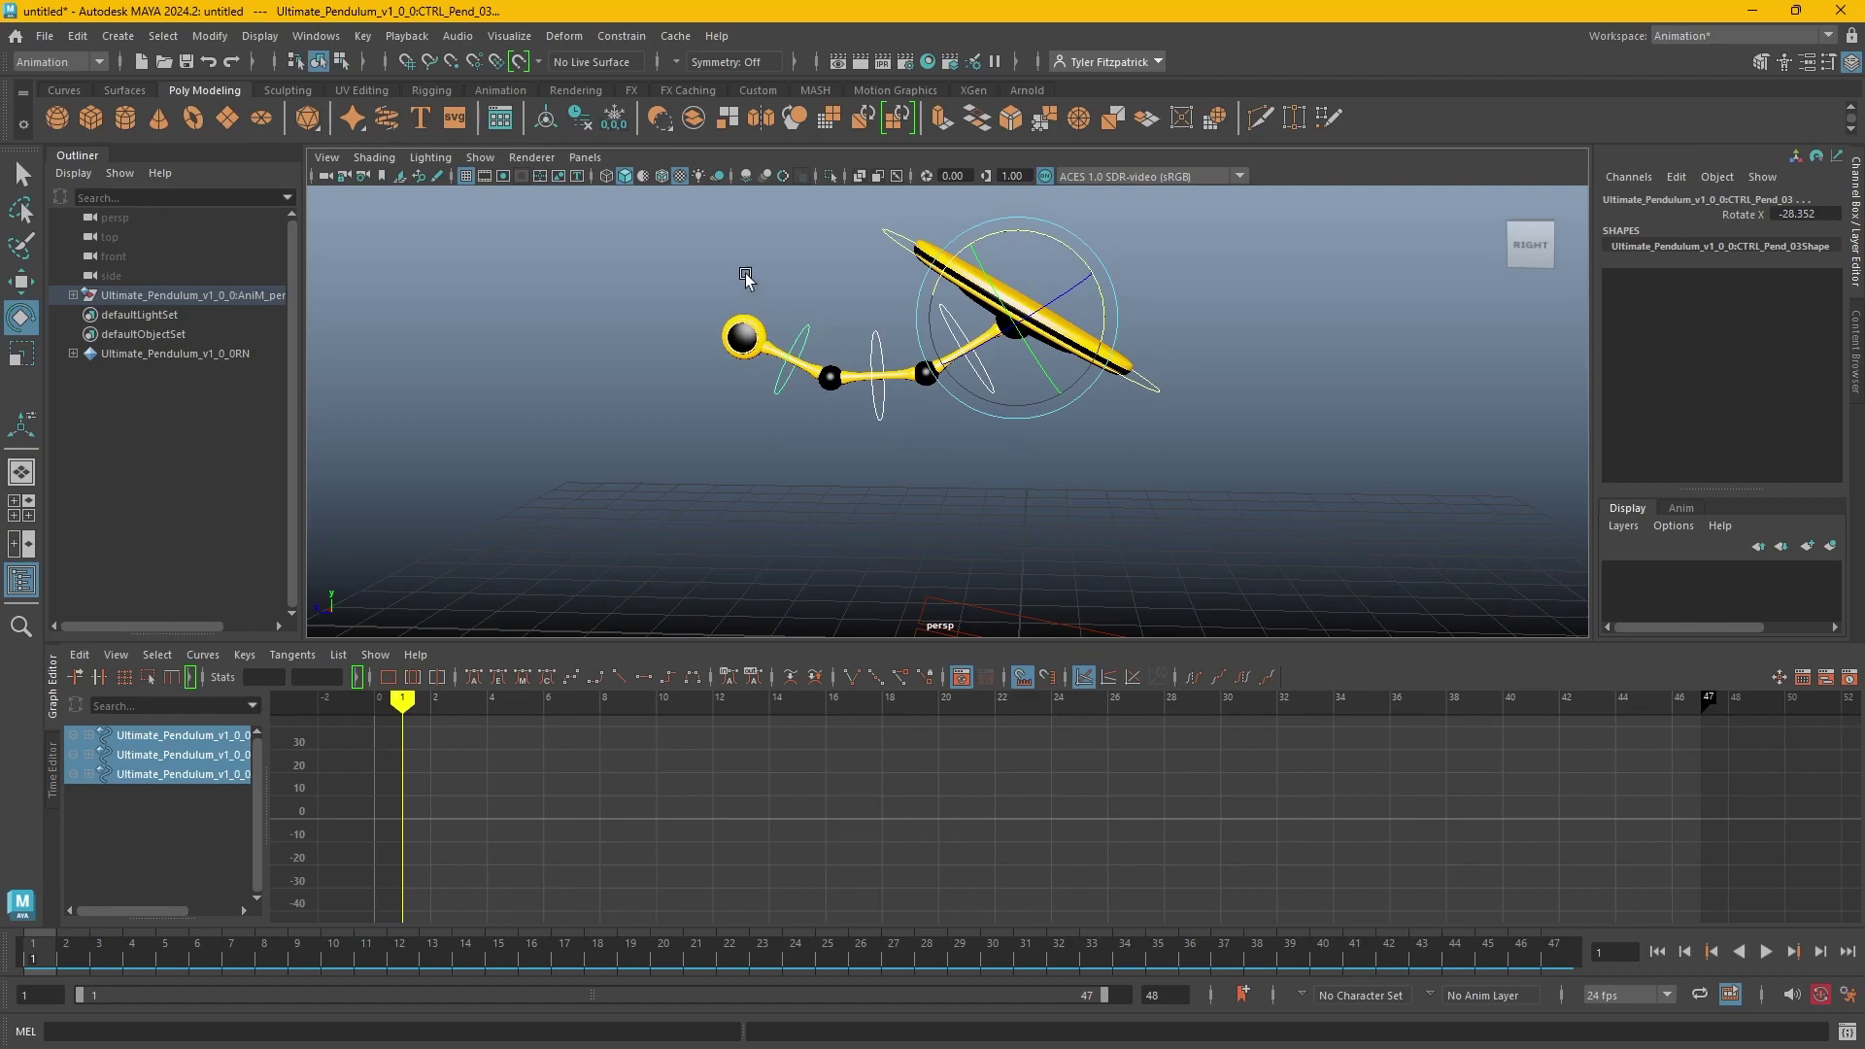
left_click_drag(755, 277, 846, 324, "alt")
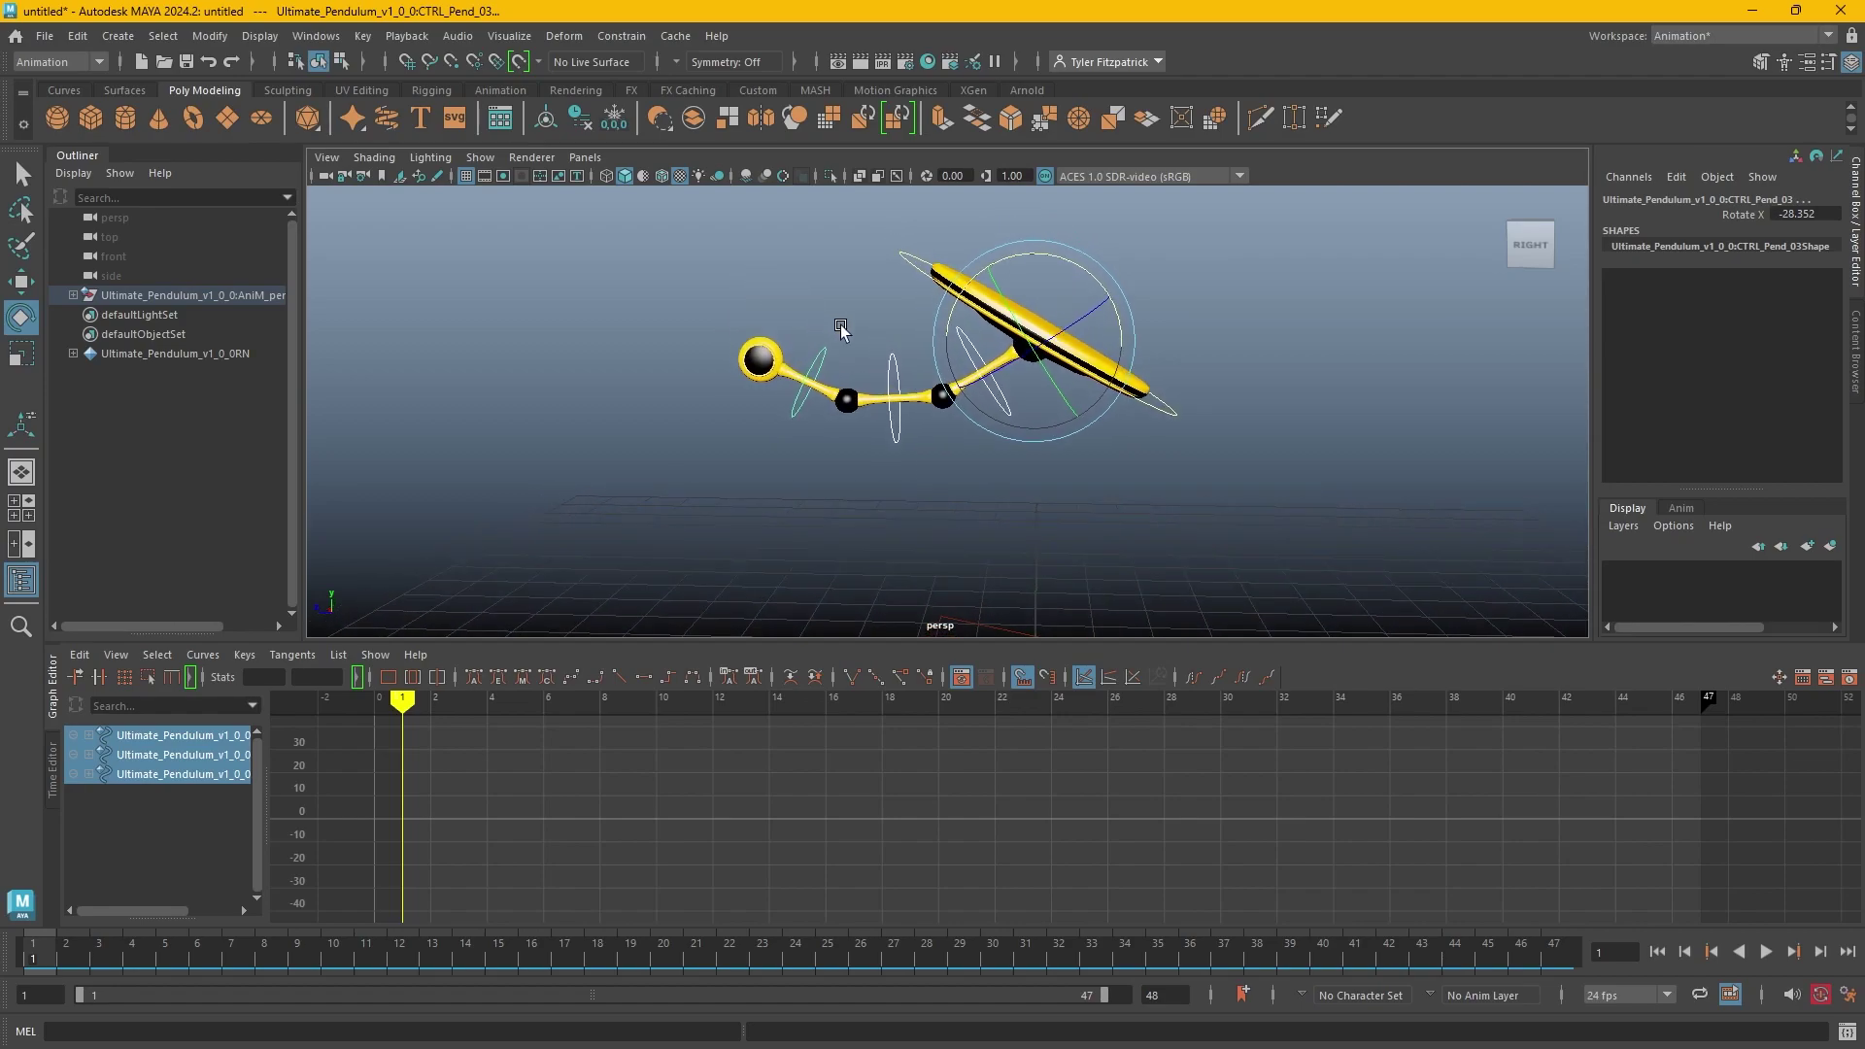
left_click(1809, 212)
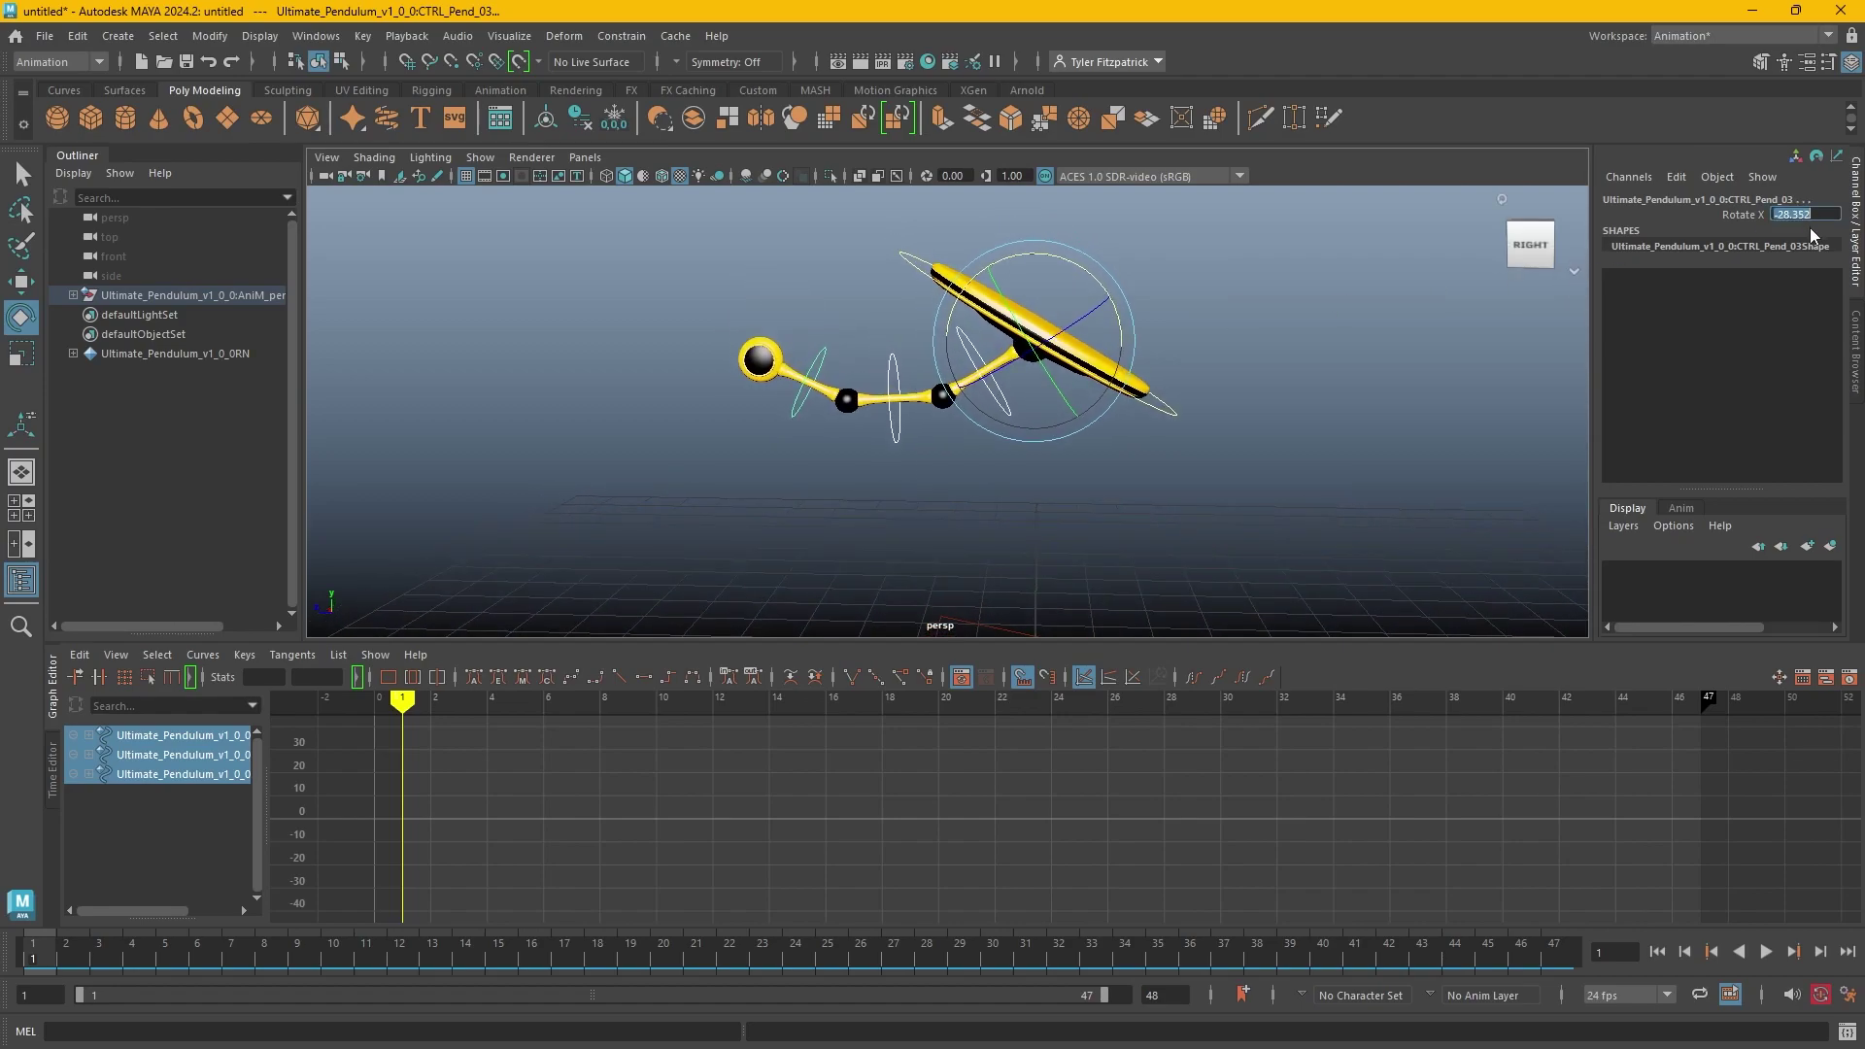
type("-30")
key("Return")
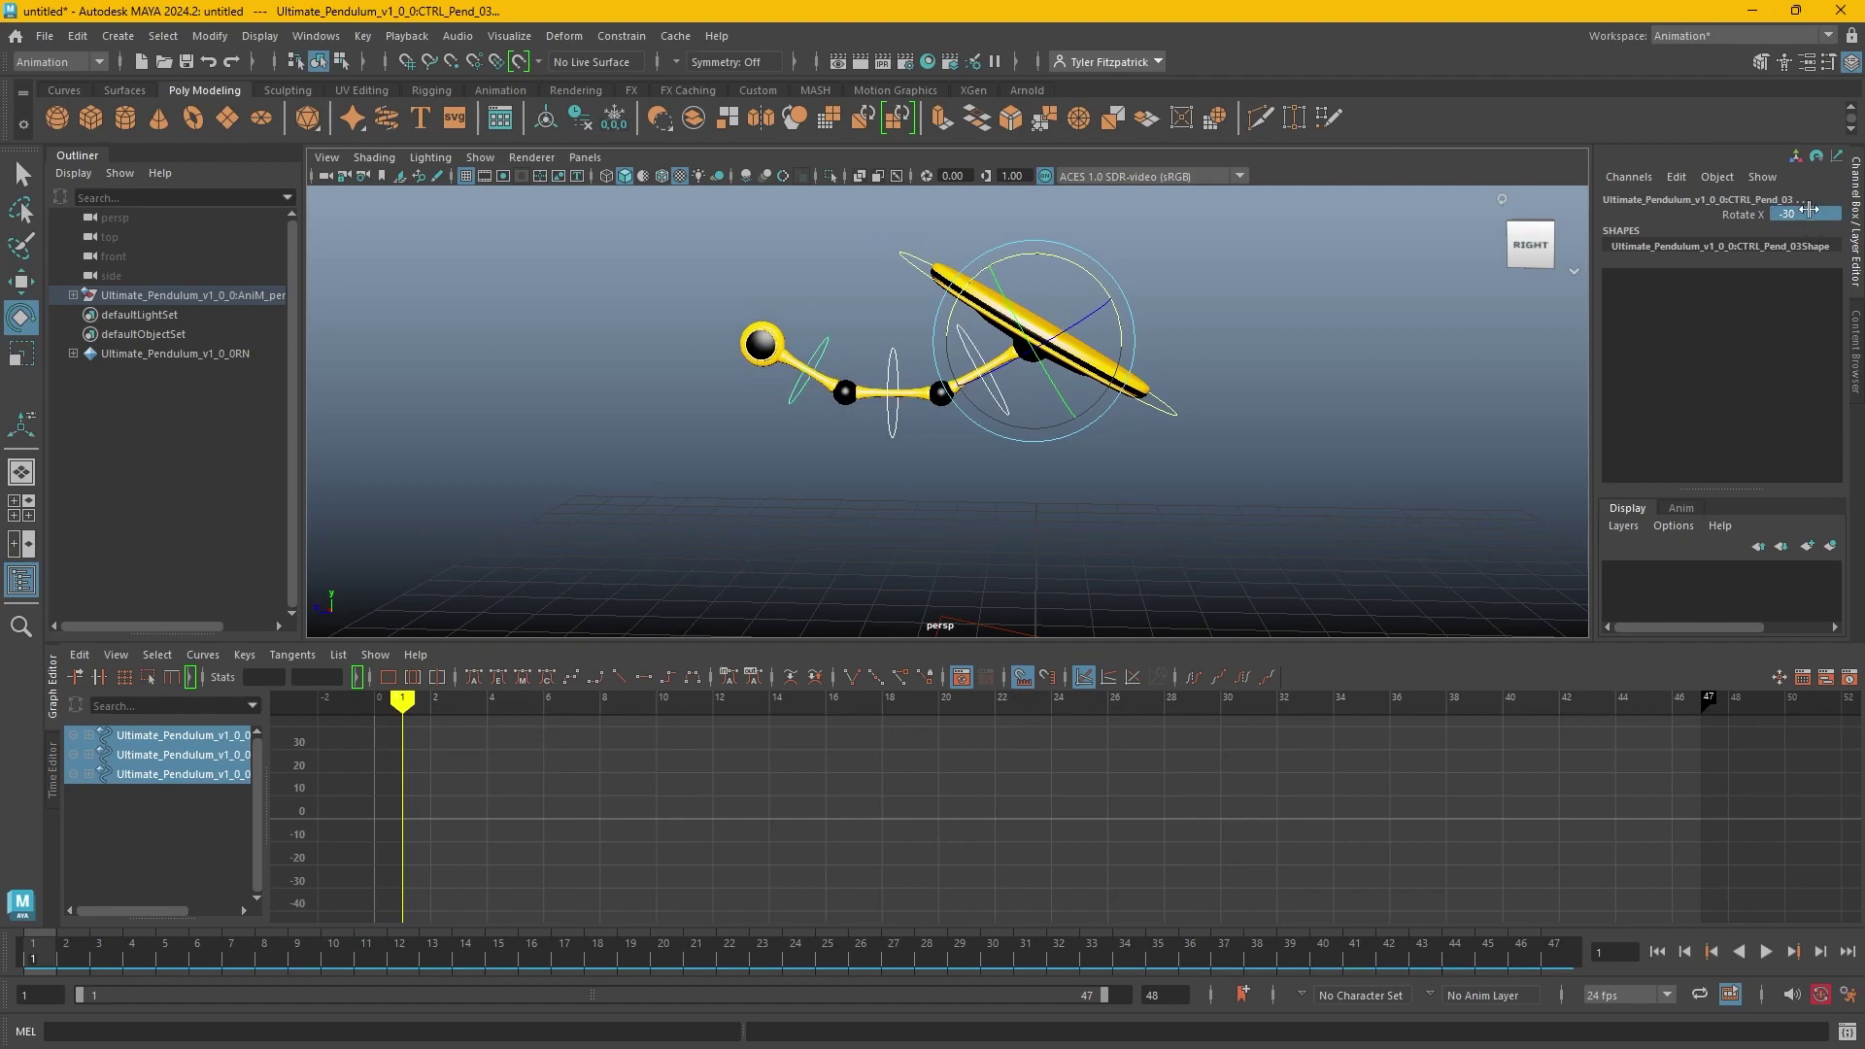
Key the segments' Rotate X at -30 on frame 1, 30 on frame 24, and -30 on frame 48.
right_click(1744, 213)
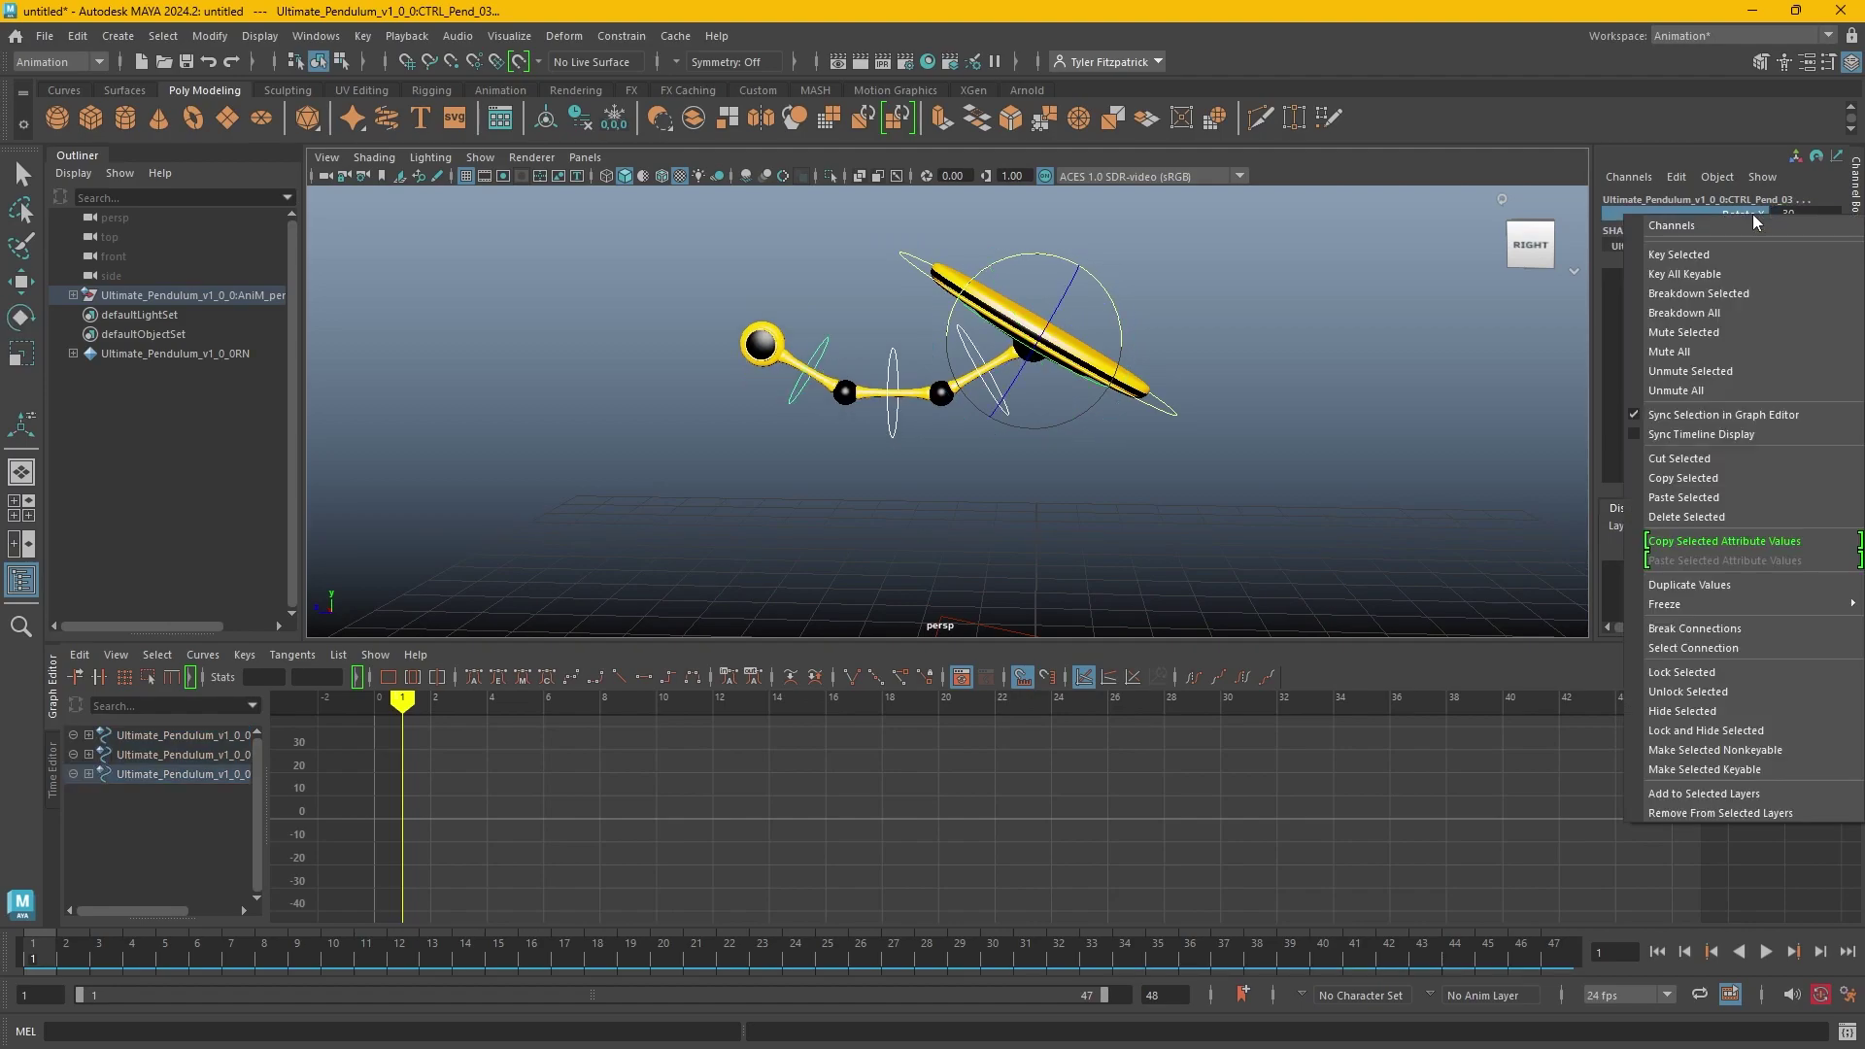
left_click(1680, 250)
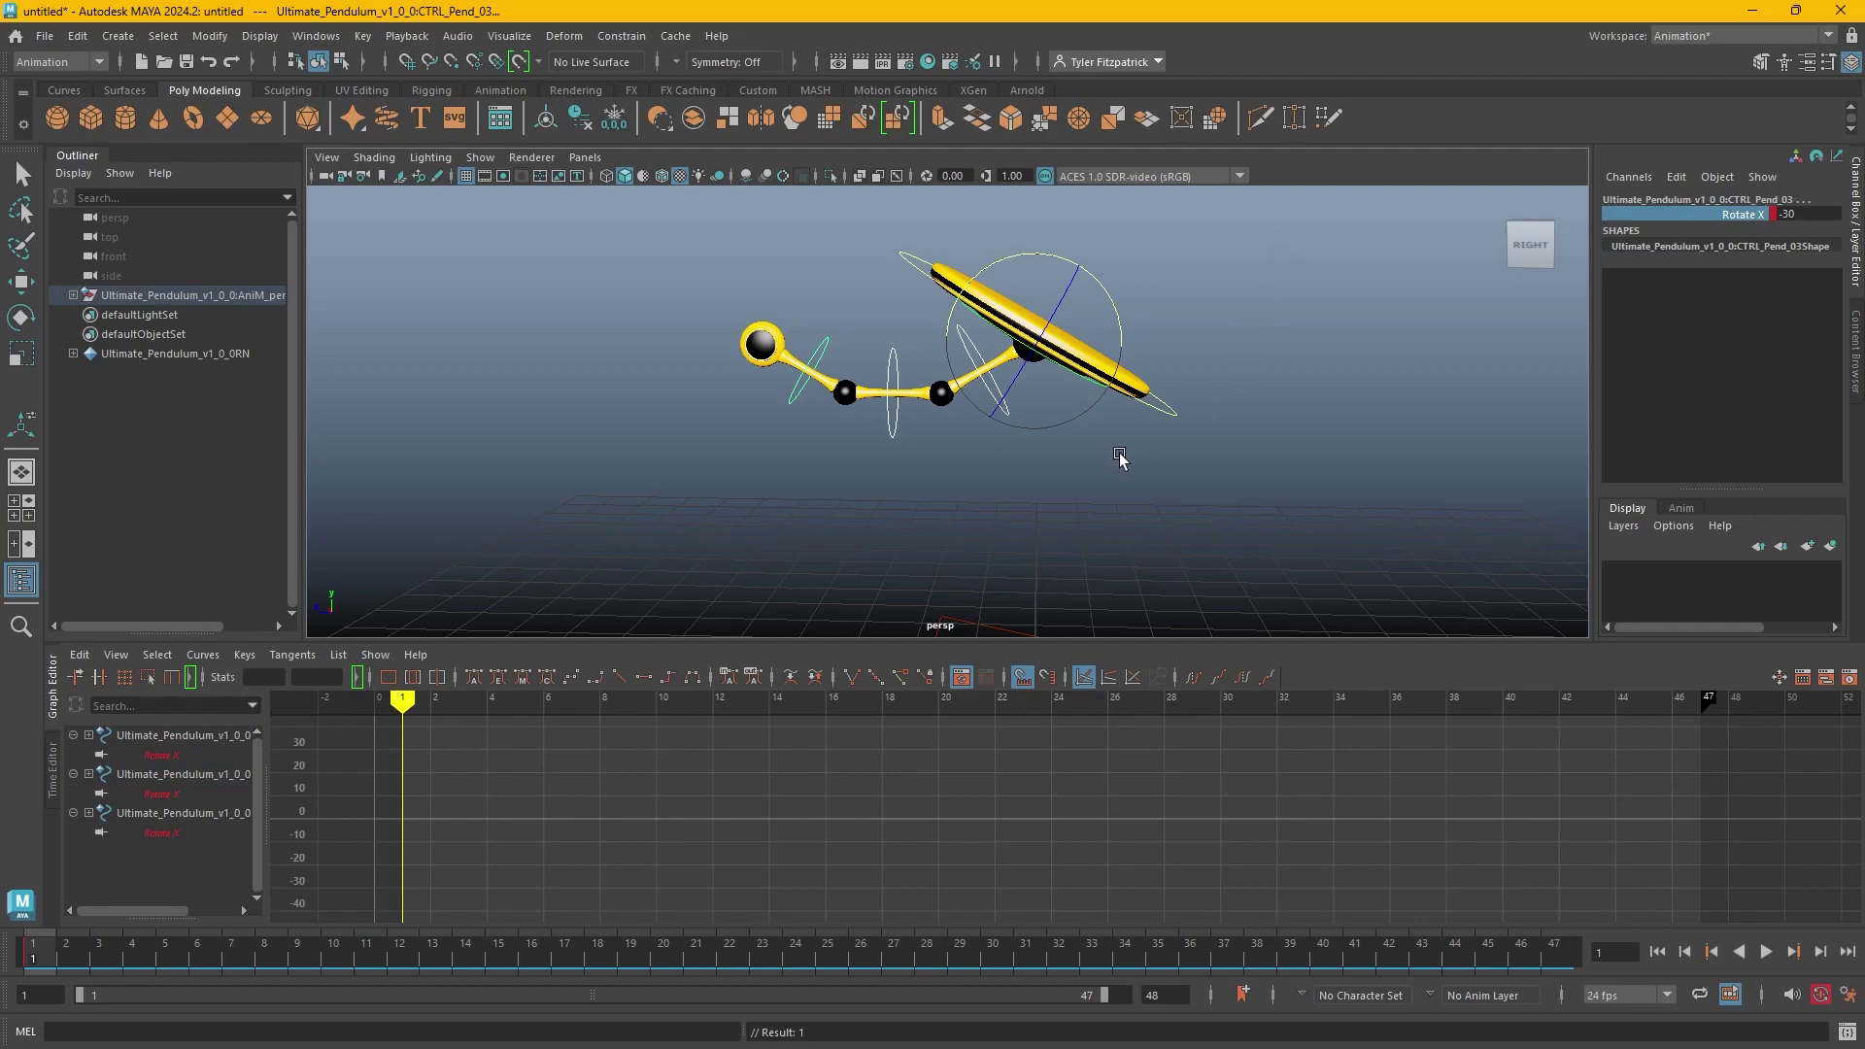
left_click_drag(399, 702, 1050, 854)
left_click(1821, 215)
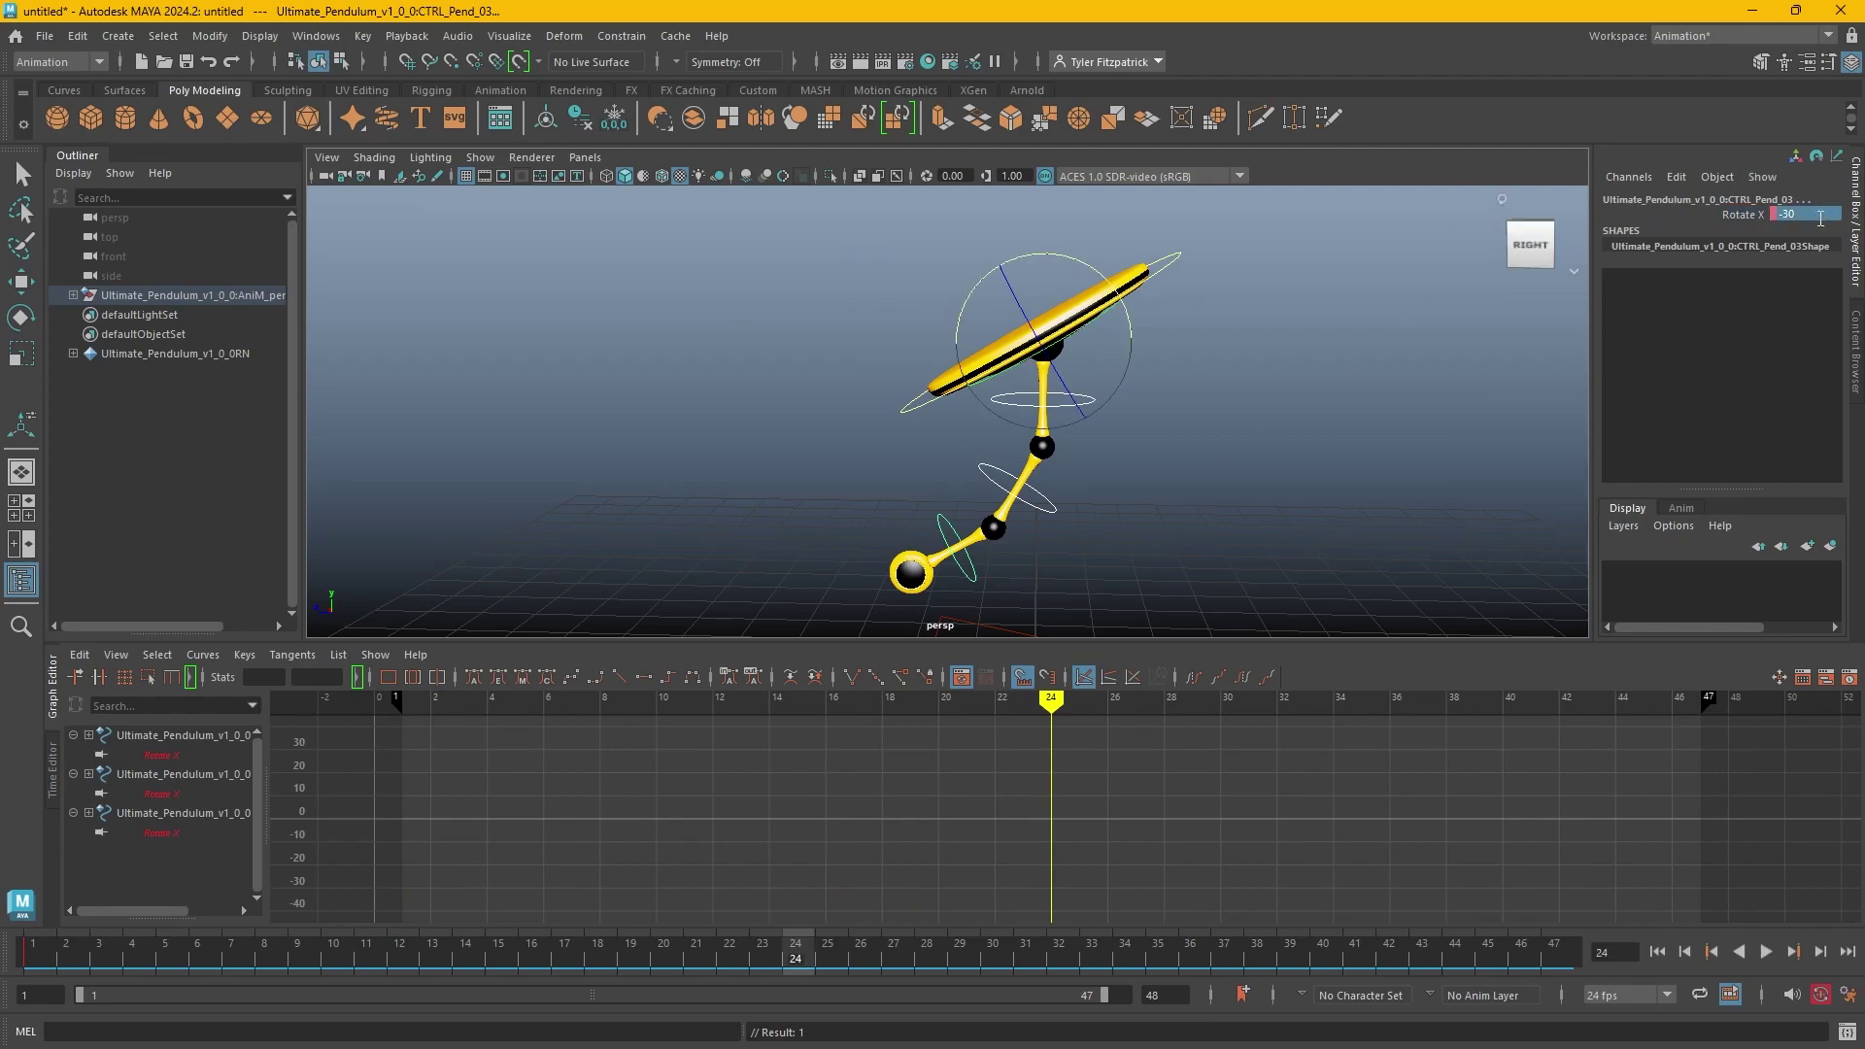
type("30")
key("Return")
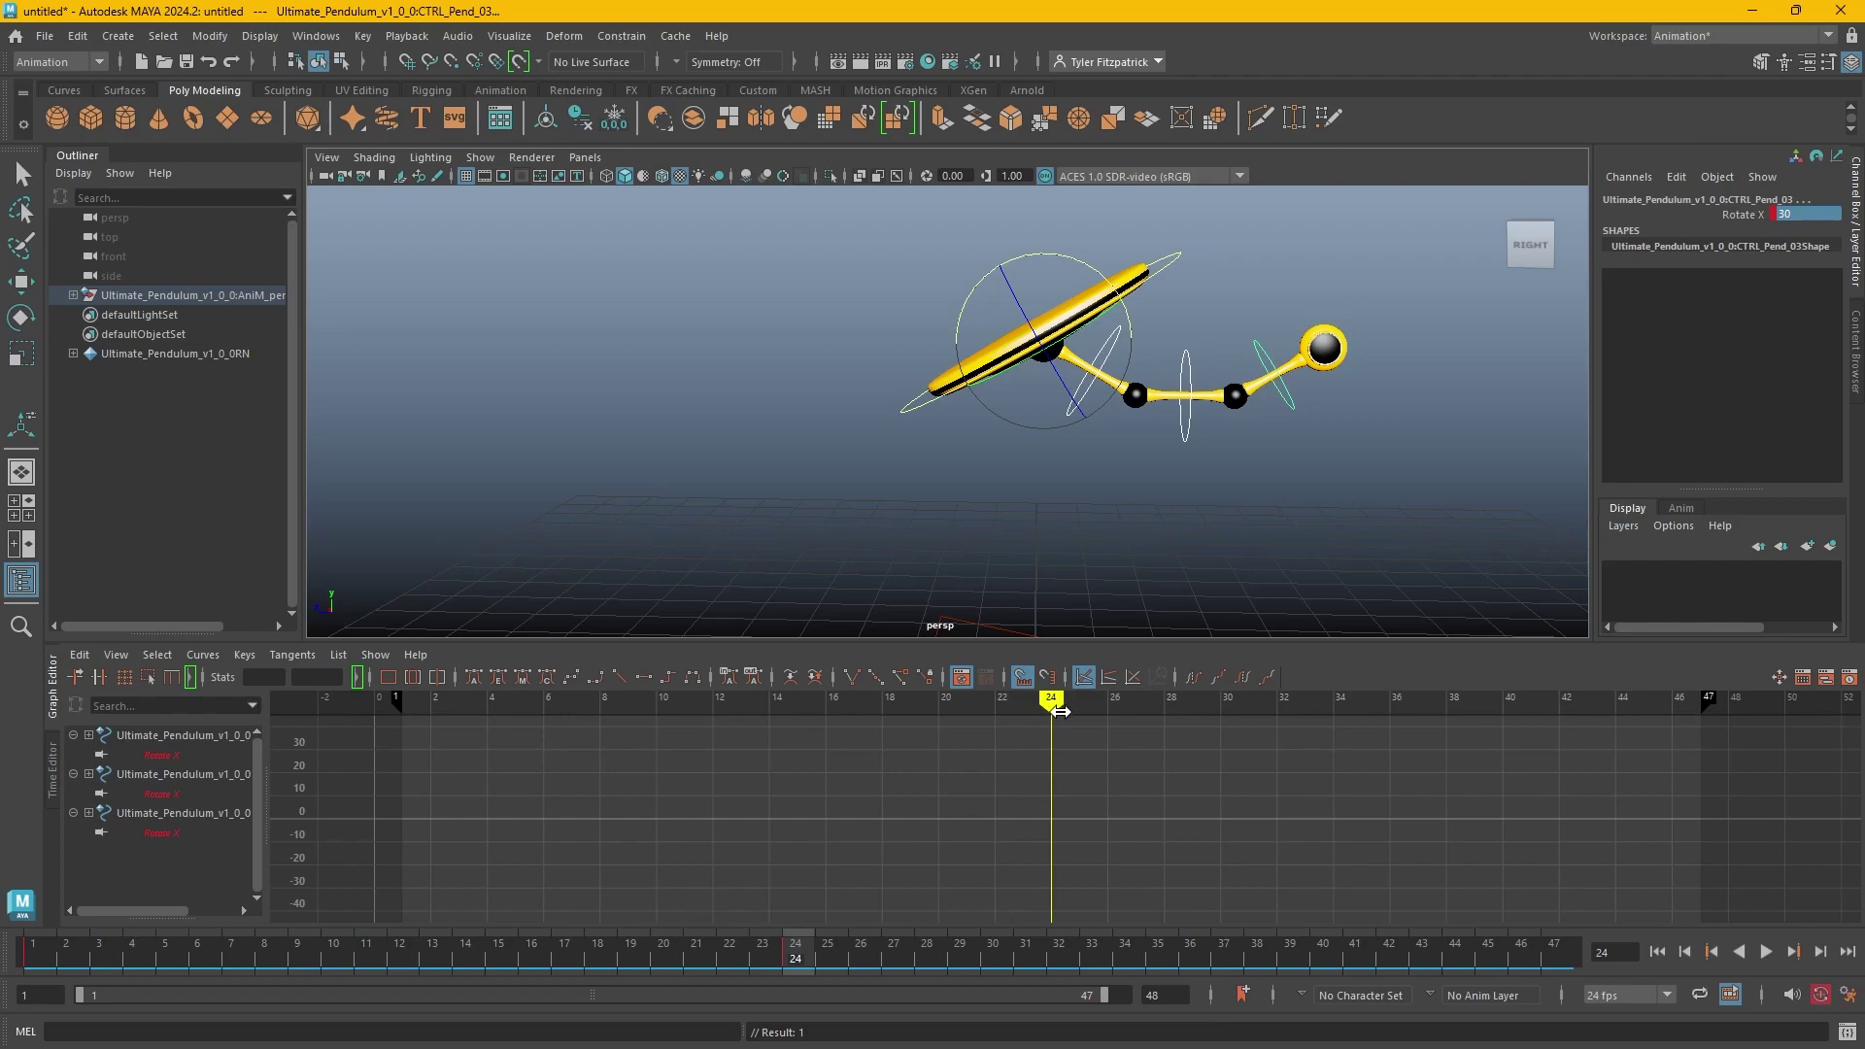
left_click_drag(1052, 706, 1729, 706)
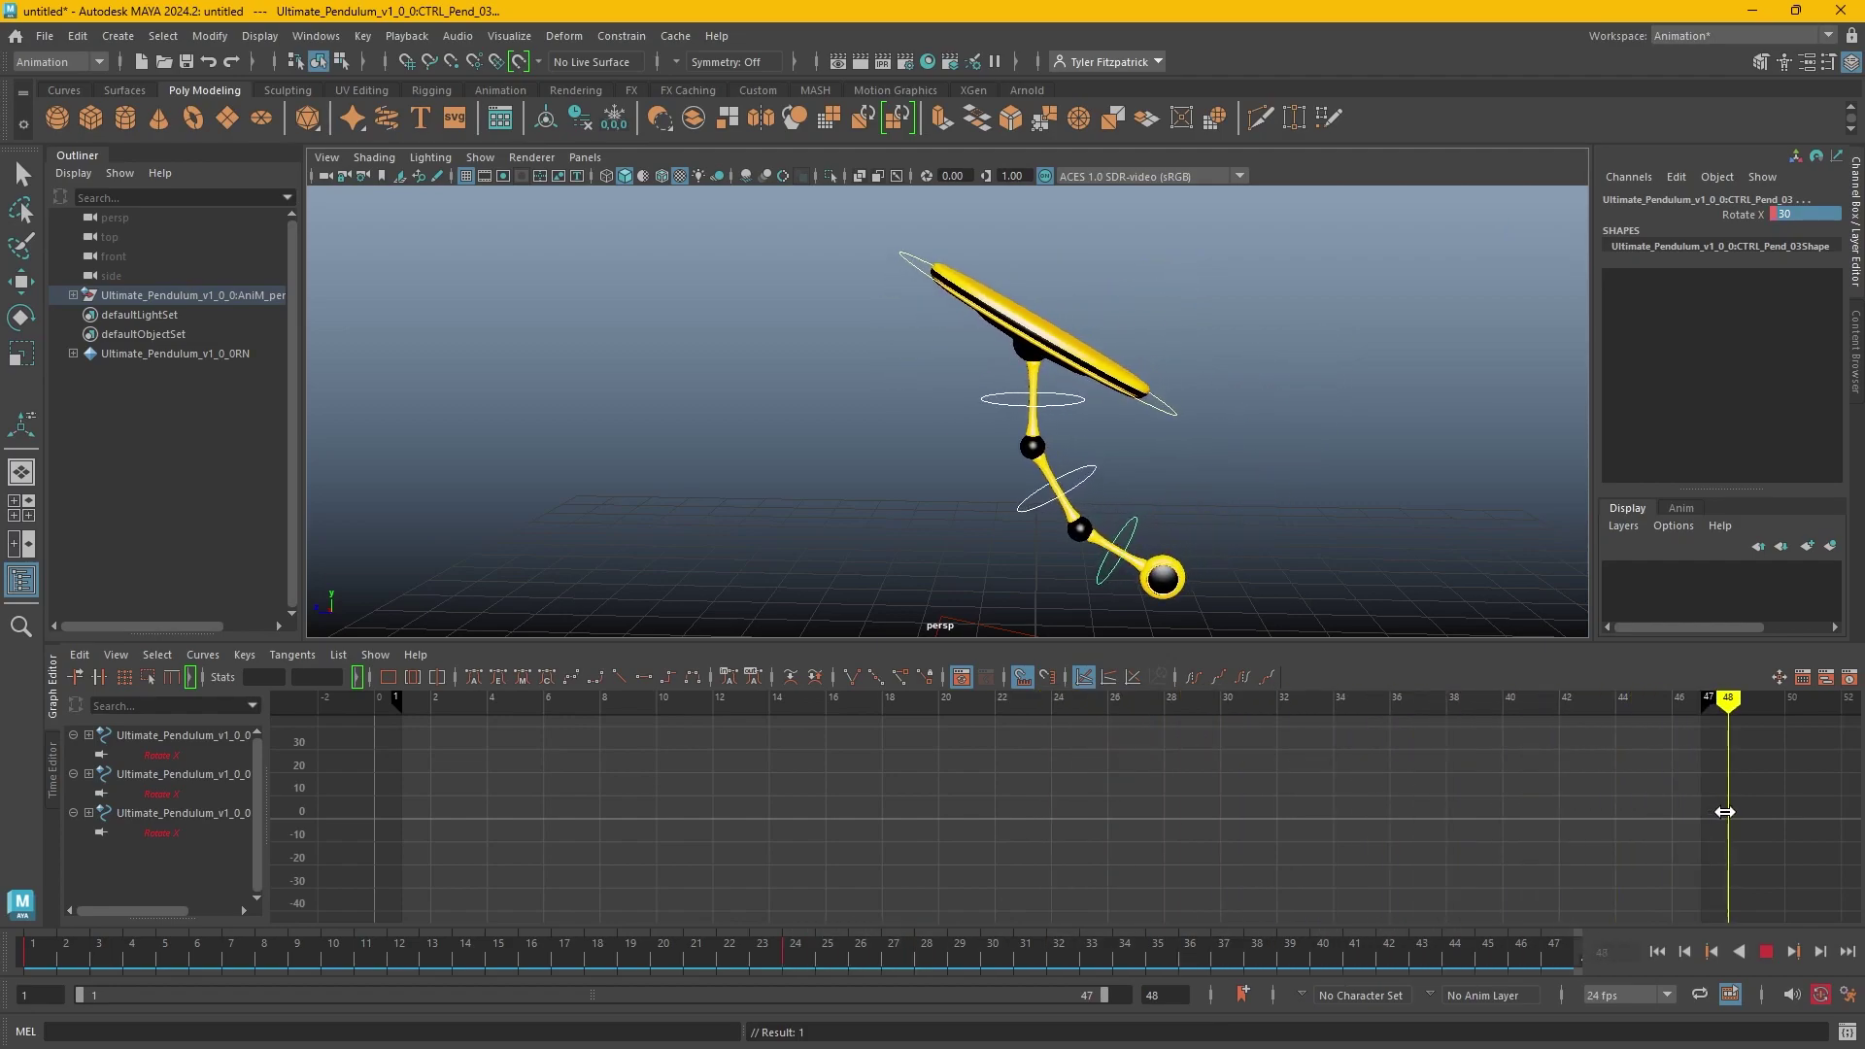
left_click(1798, 212)
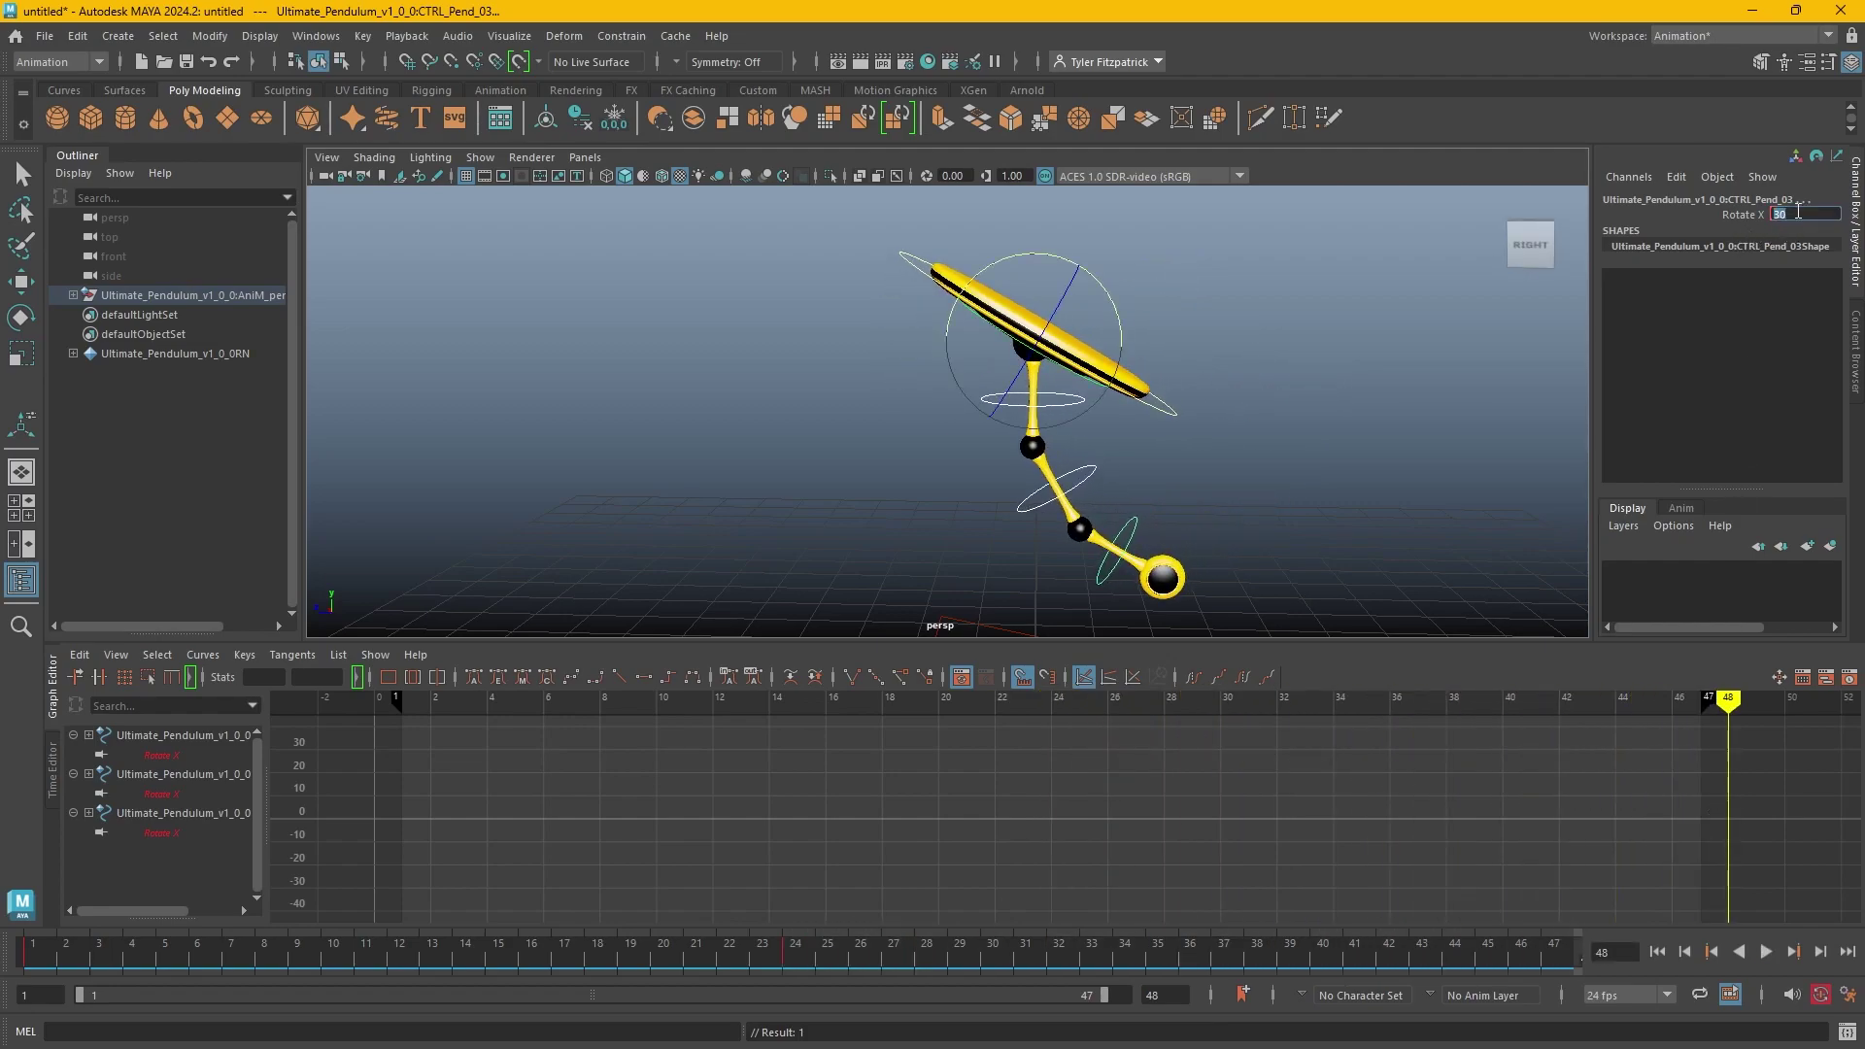
type("-30")
key("Return")
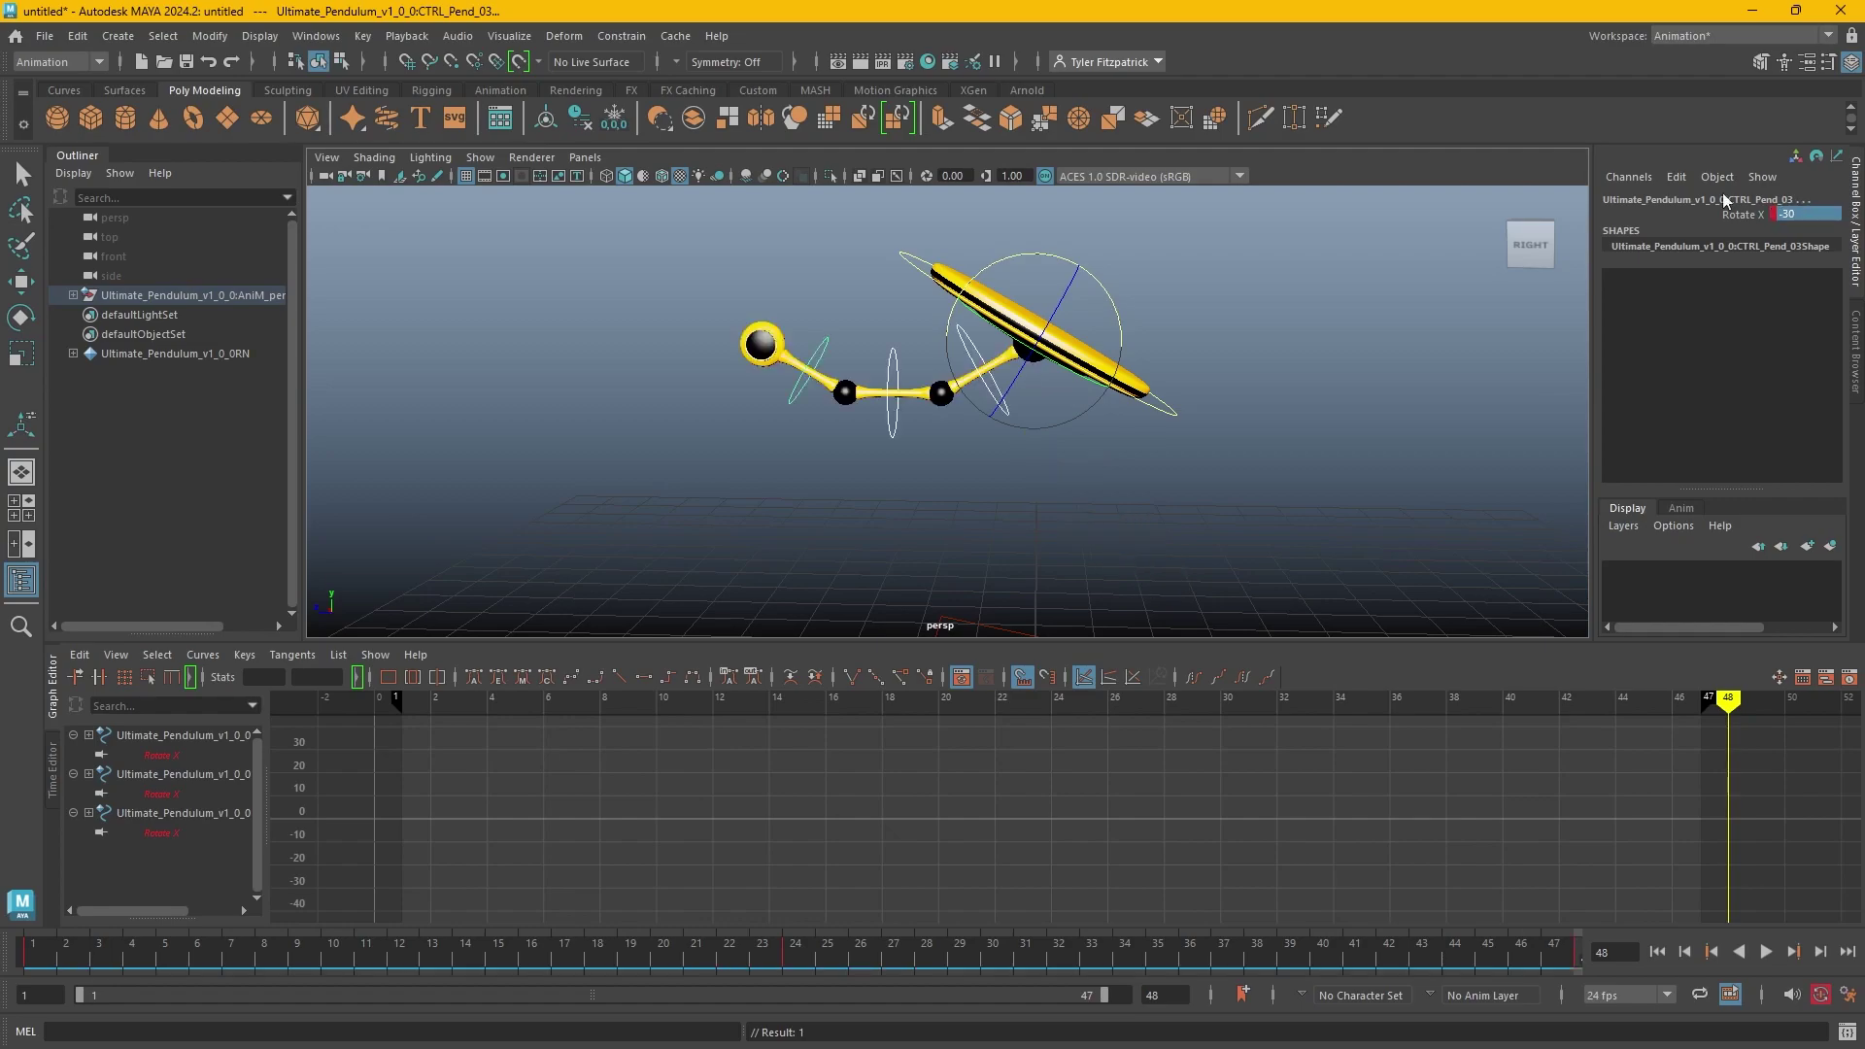
left_click(933, 487)
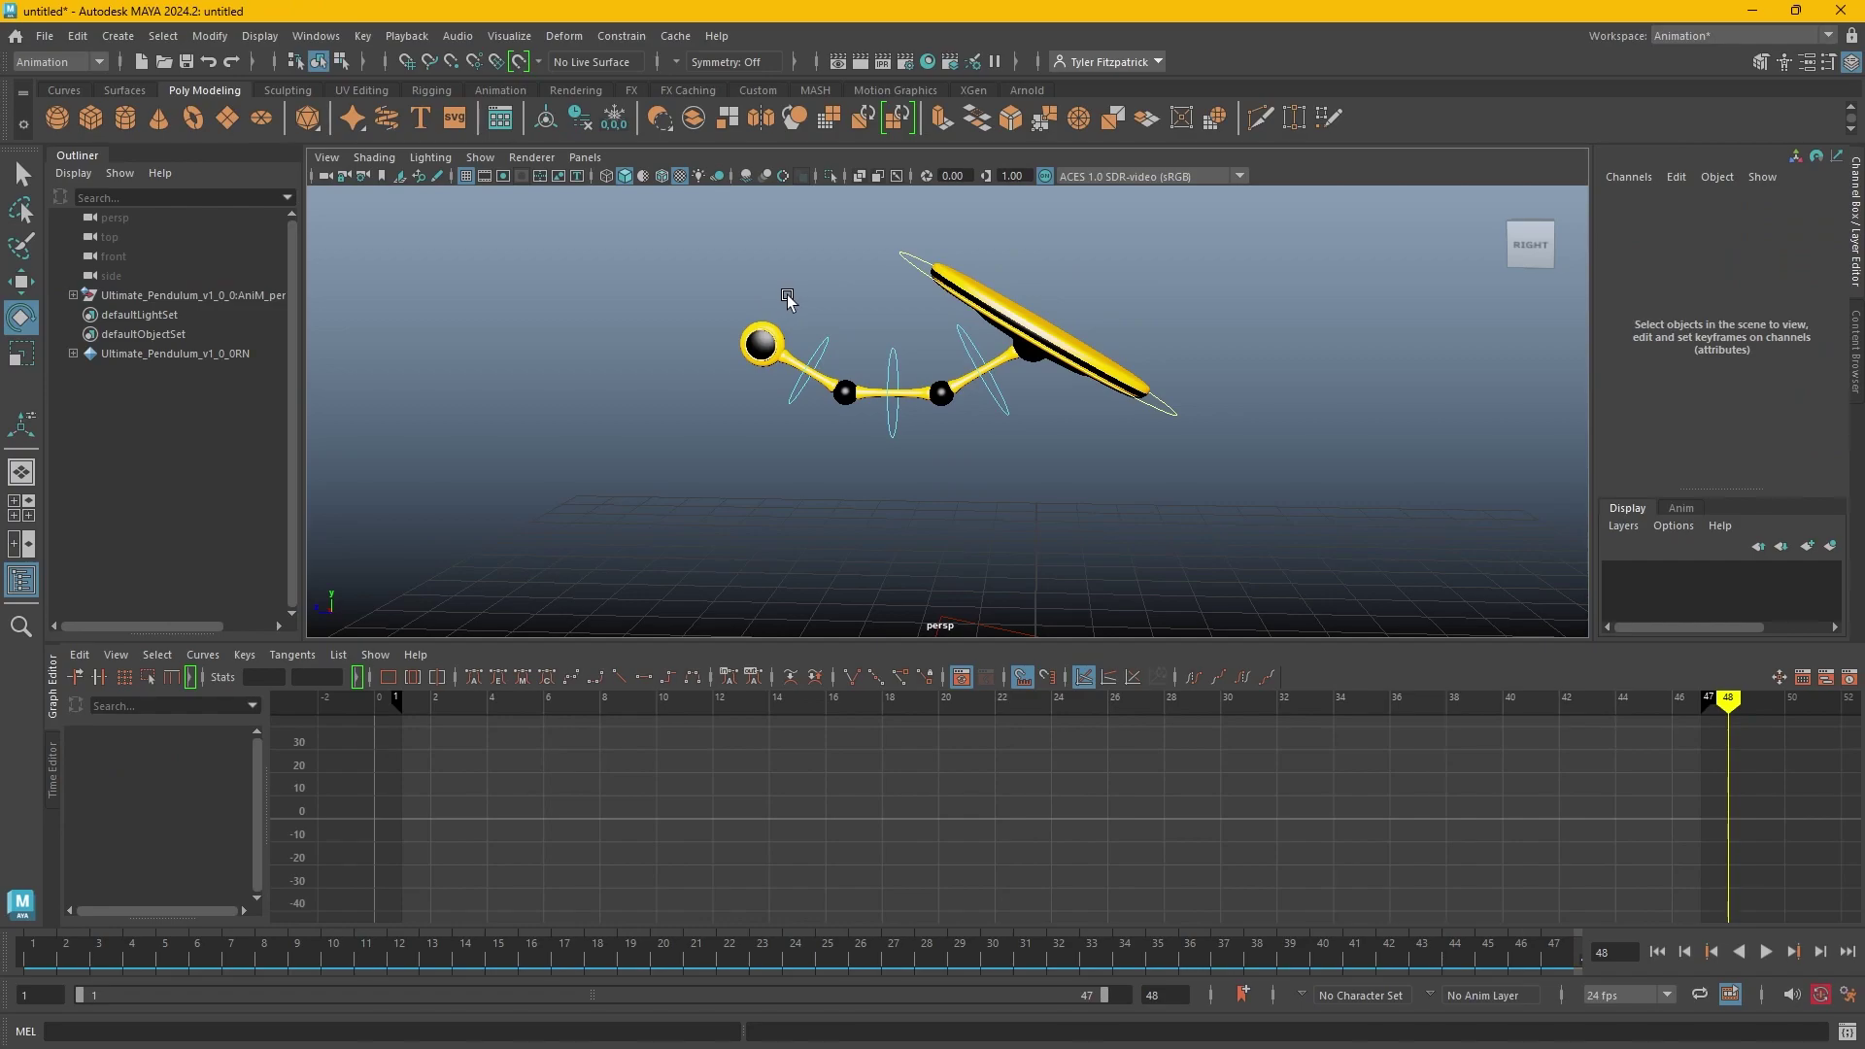
Select CTRL_Pend_01, the middle segment, CTRL_Pend_03 and CTRL_Pend_Main in turn to inspect their Rotate X curves.
left_click(975, 350)
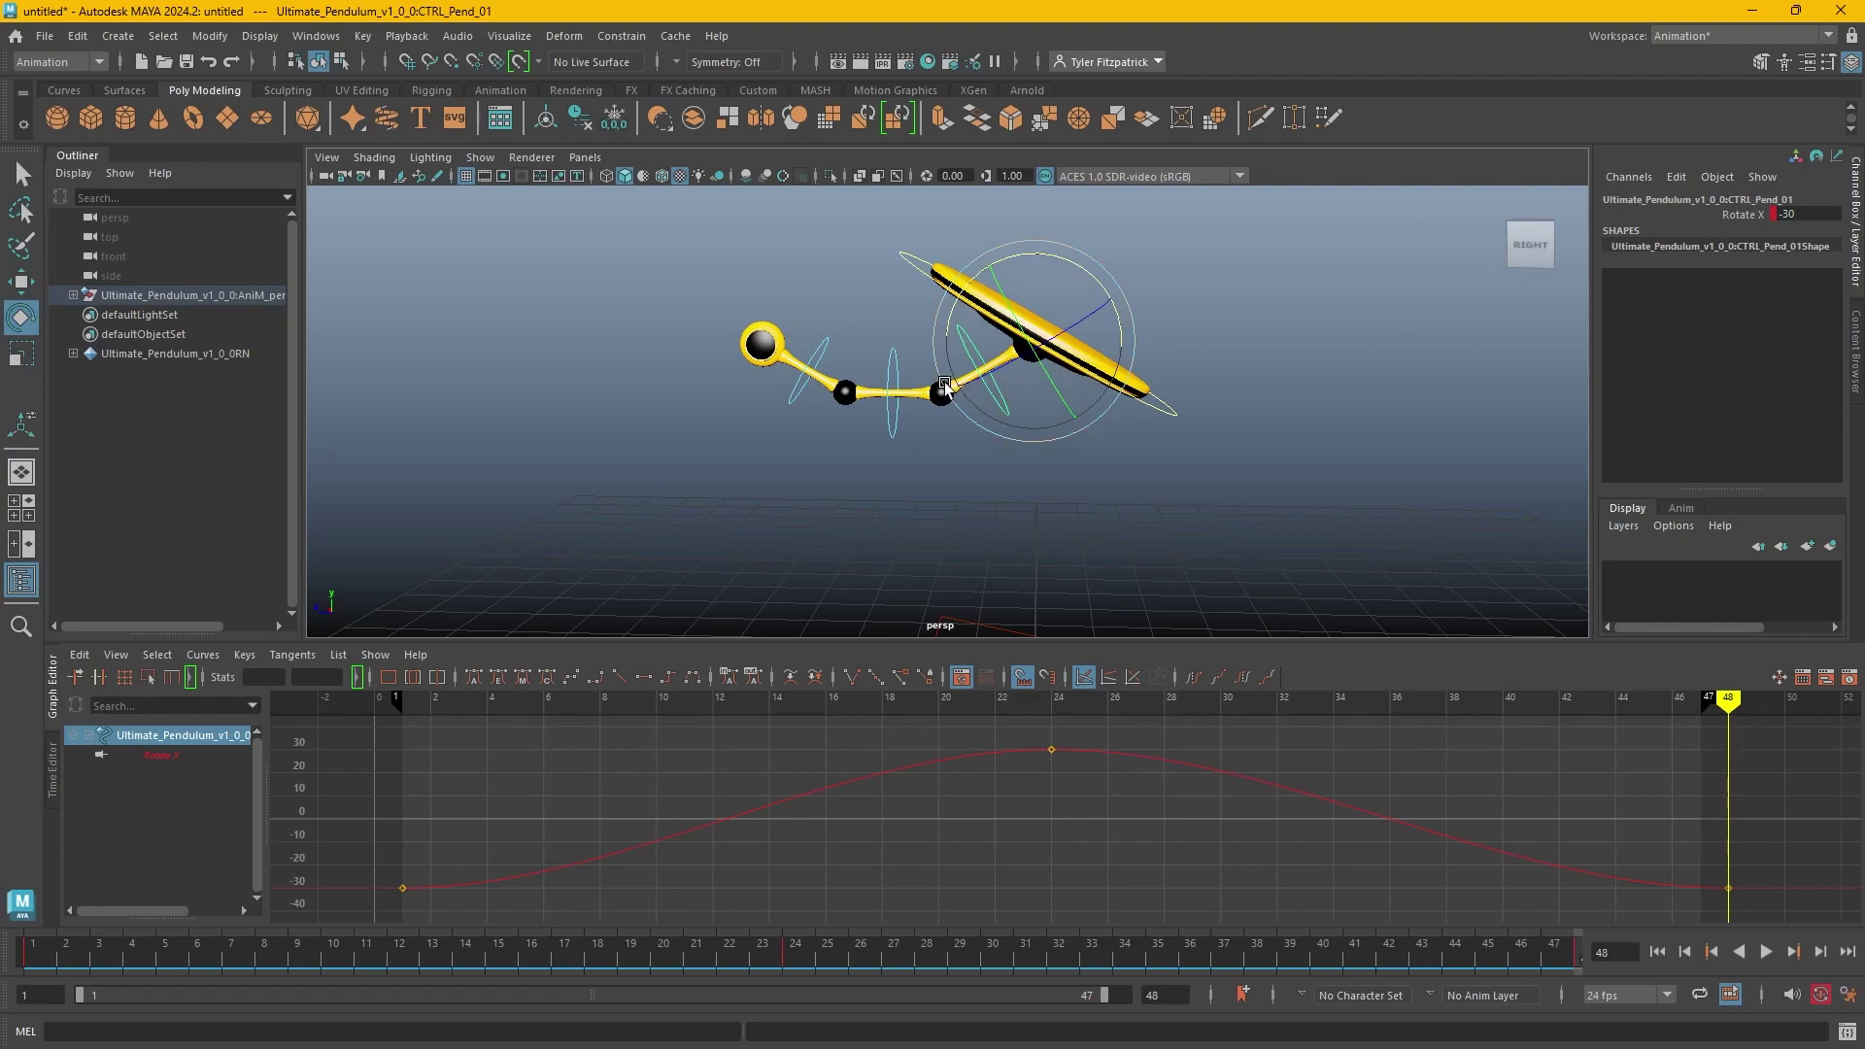
left_click(888, 369)
left_click(822, 351)
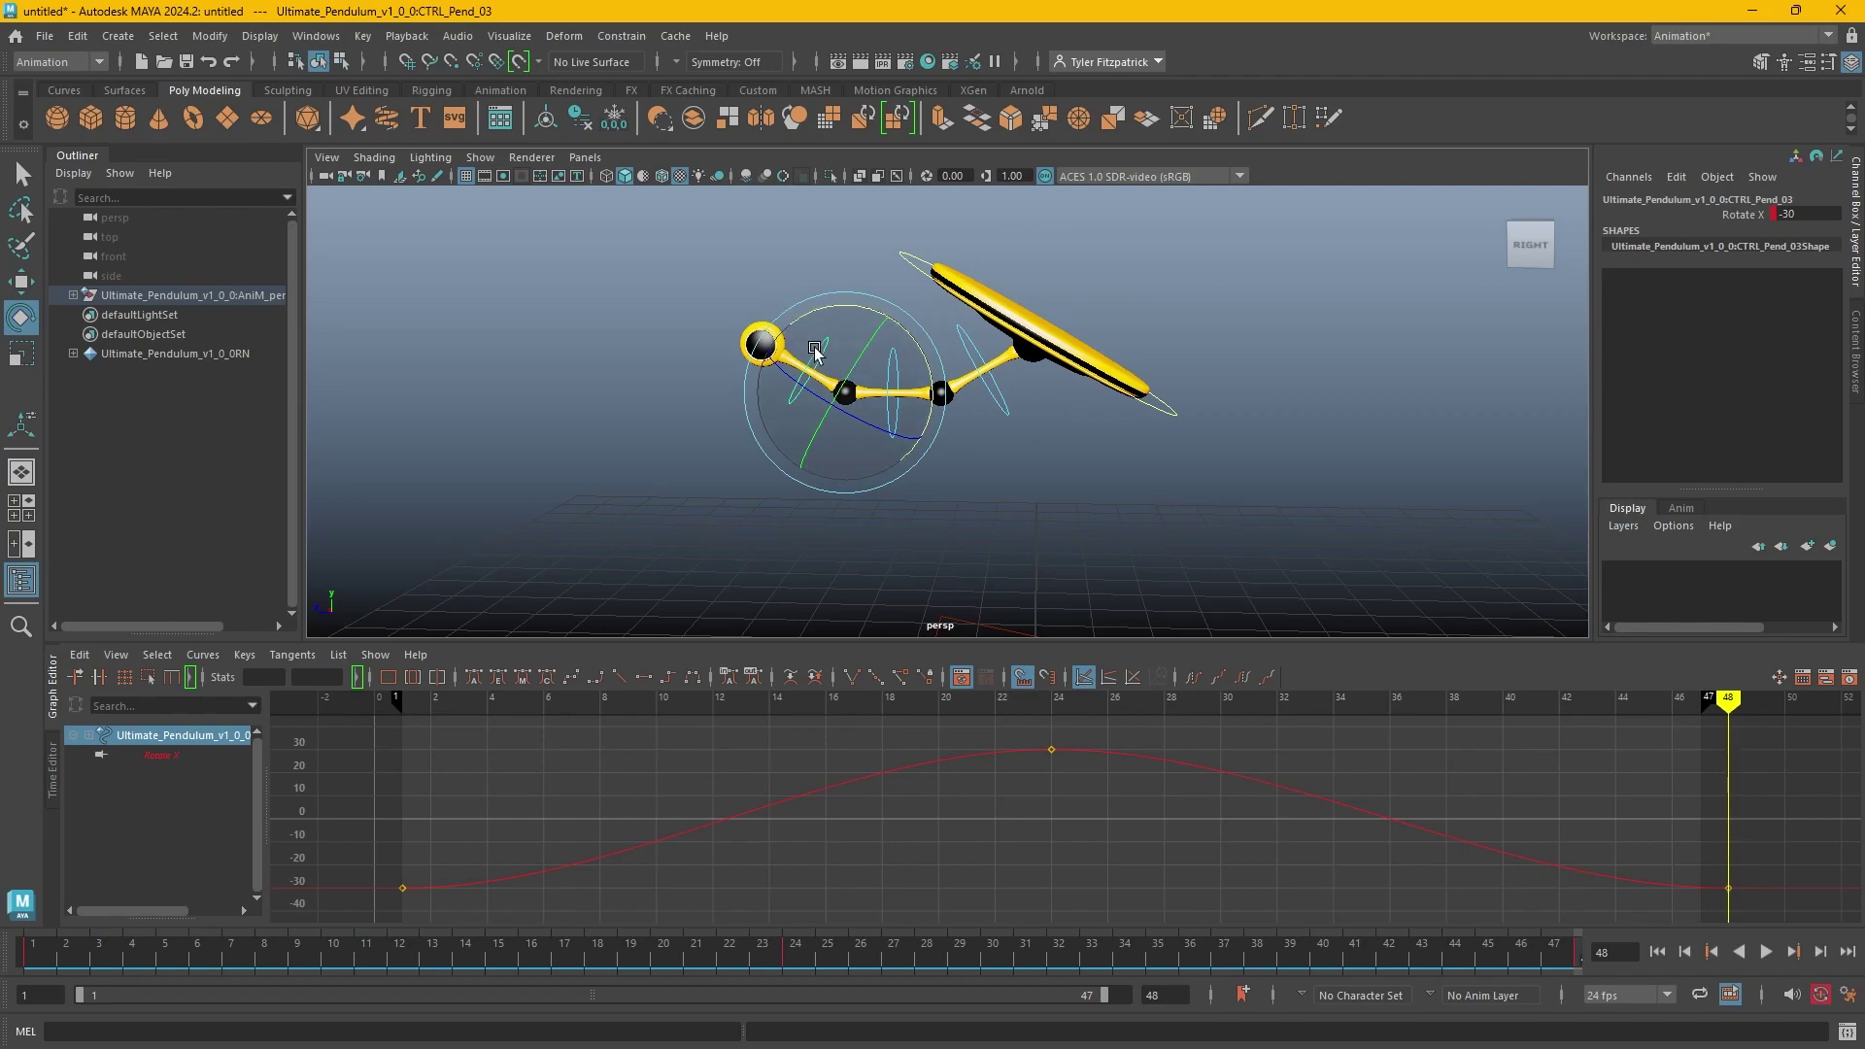
left_click(921, 261)
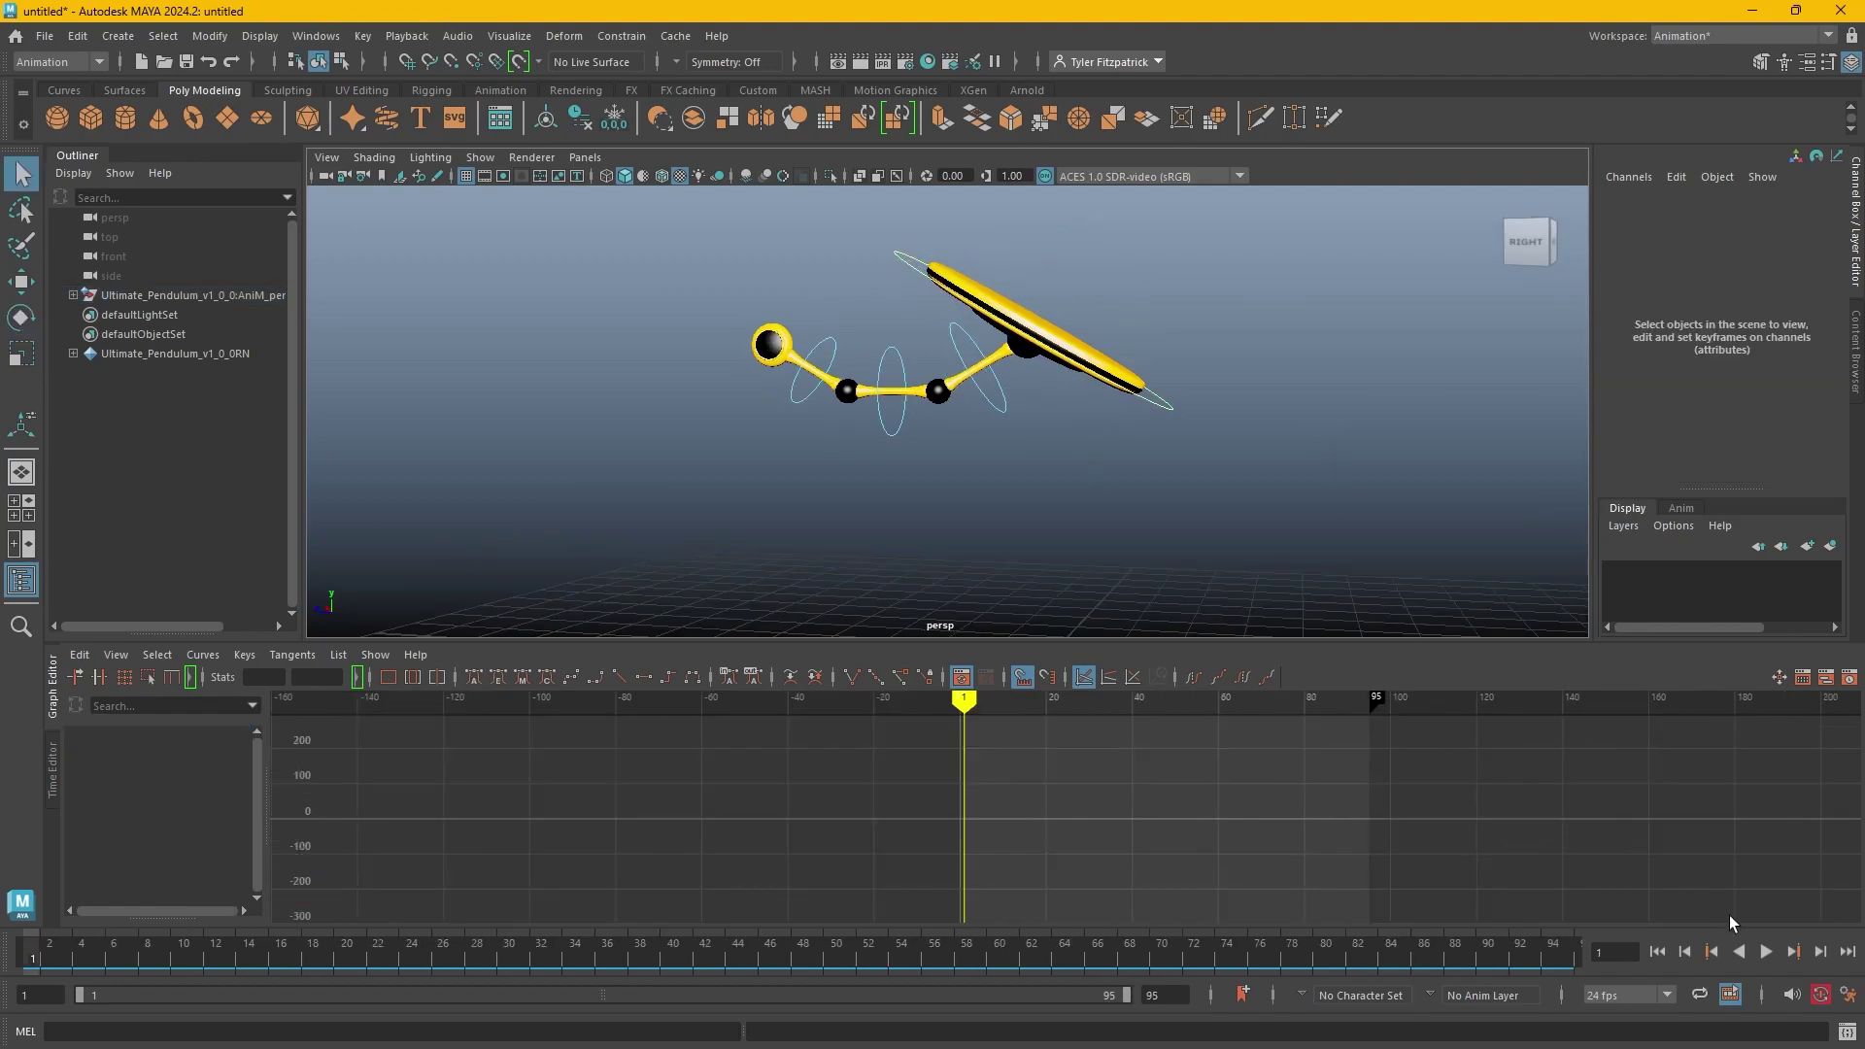
Play the swing and stop it at frame 68.
left_click(1766, 952)
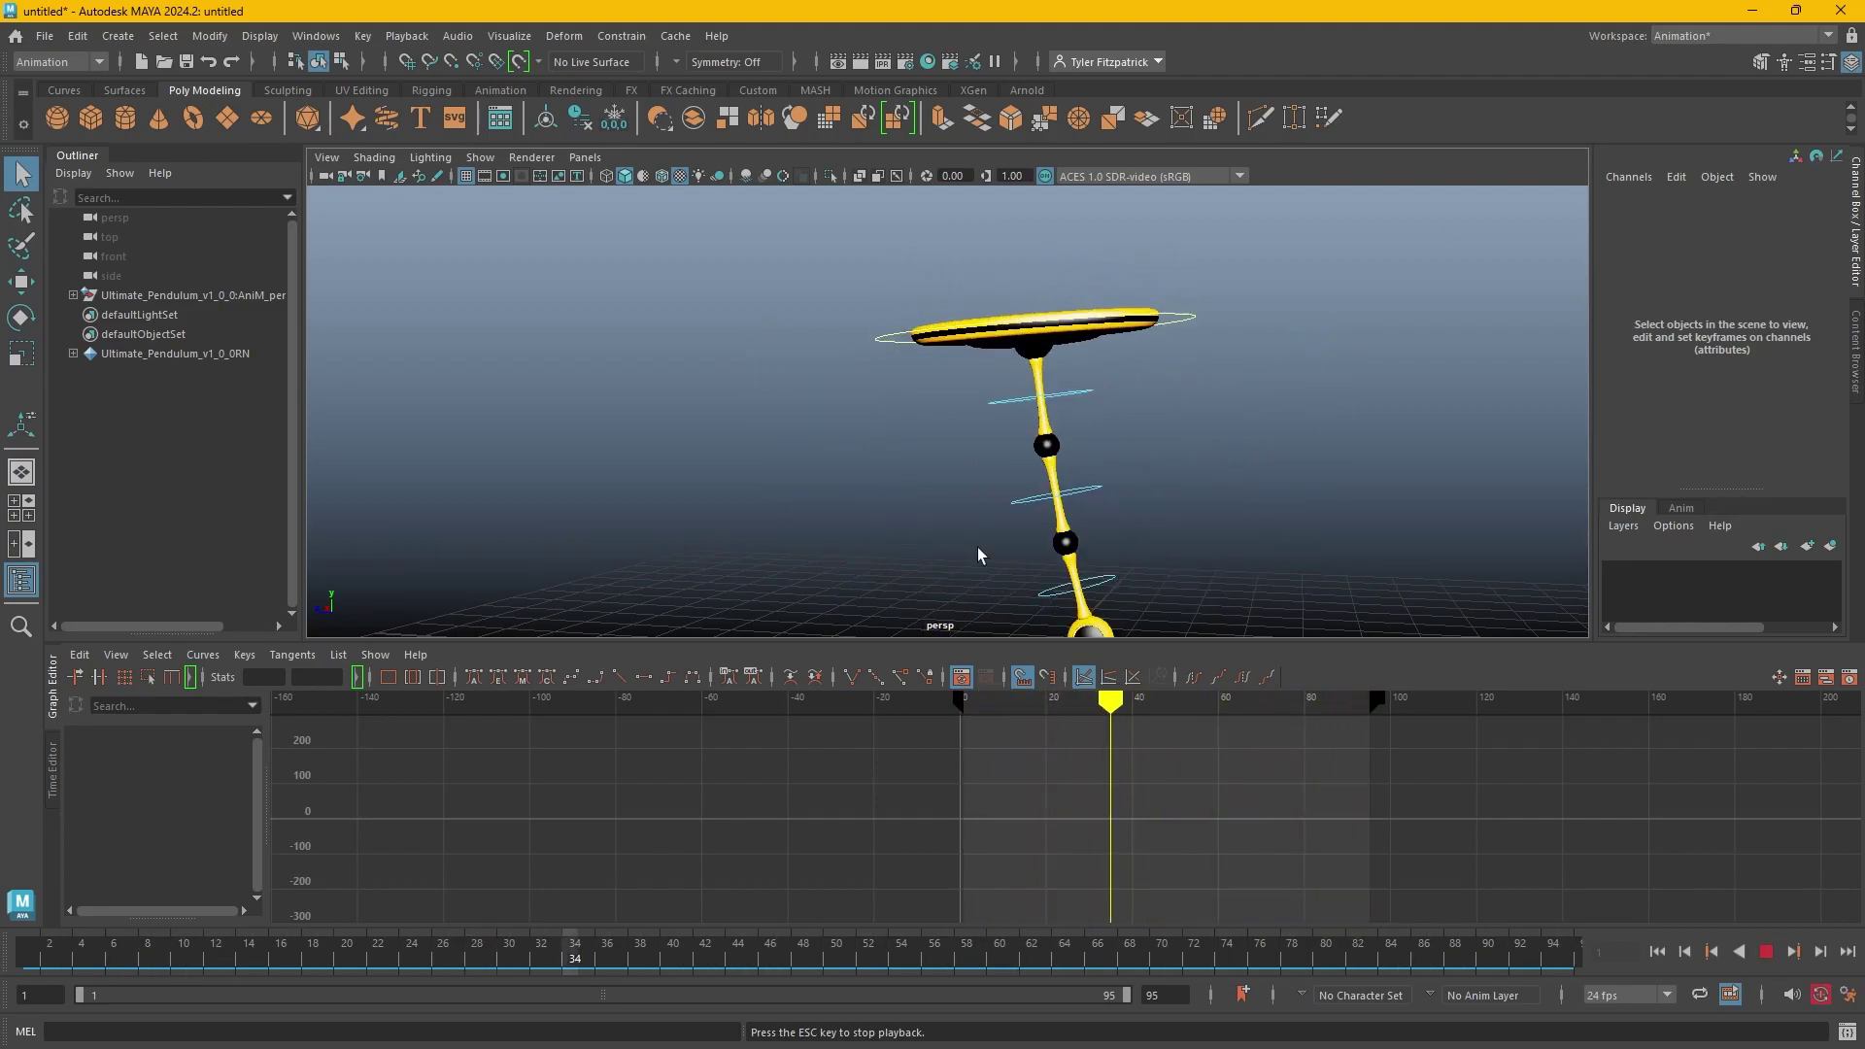
key("Escape")
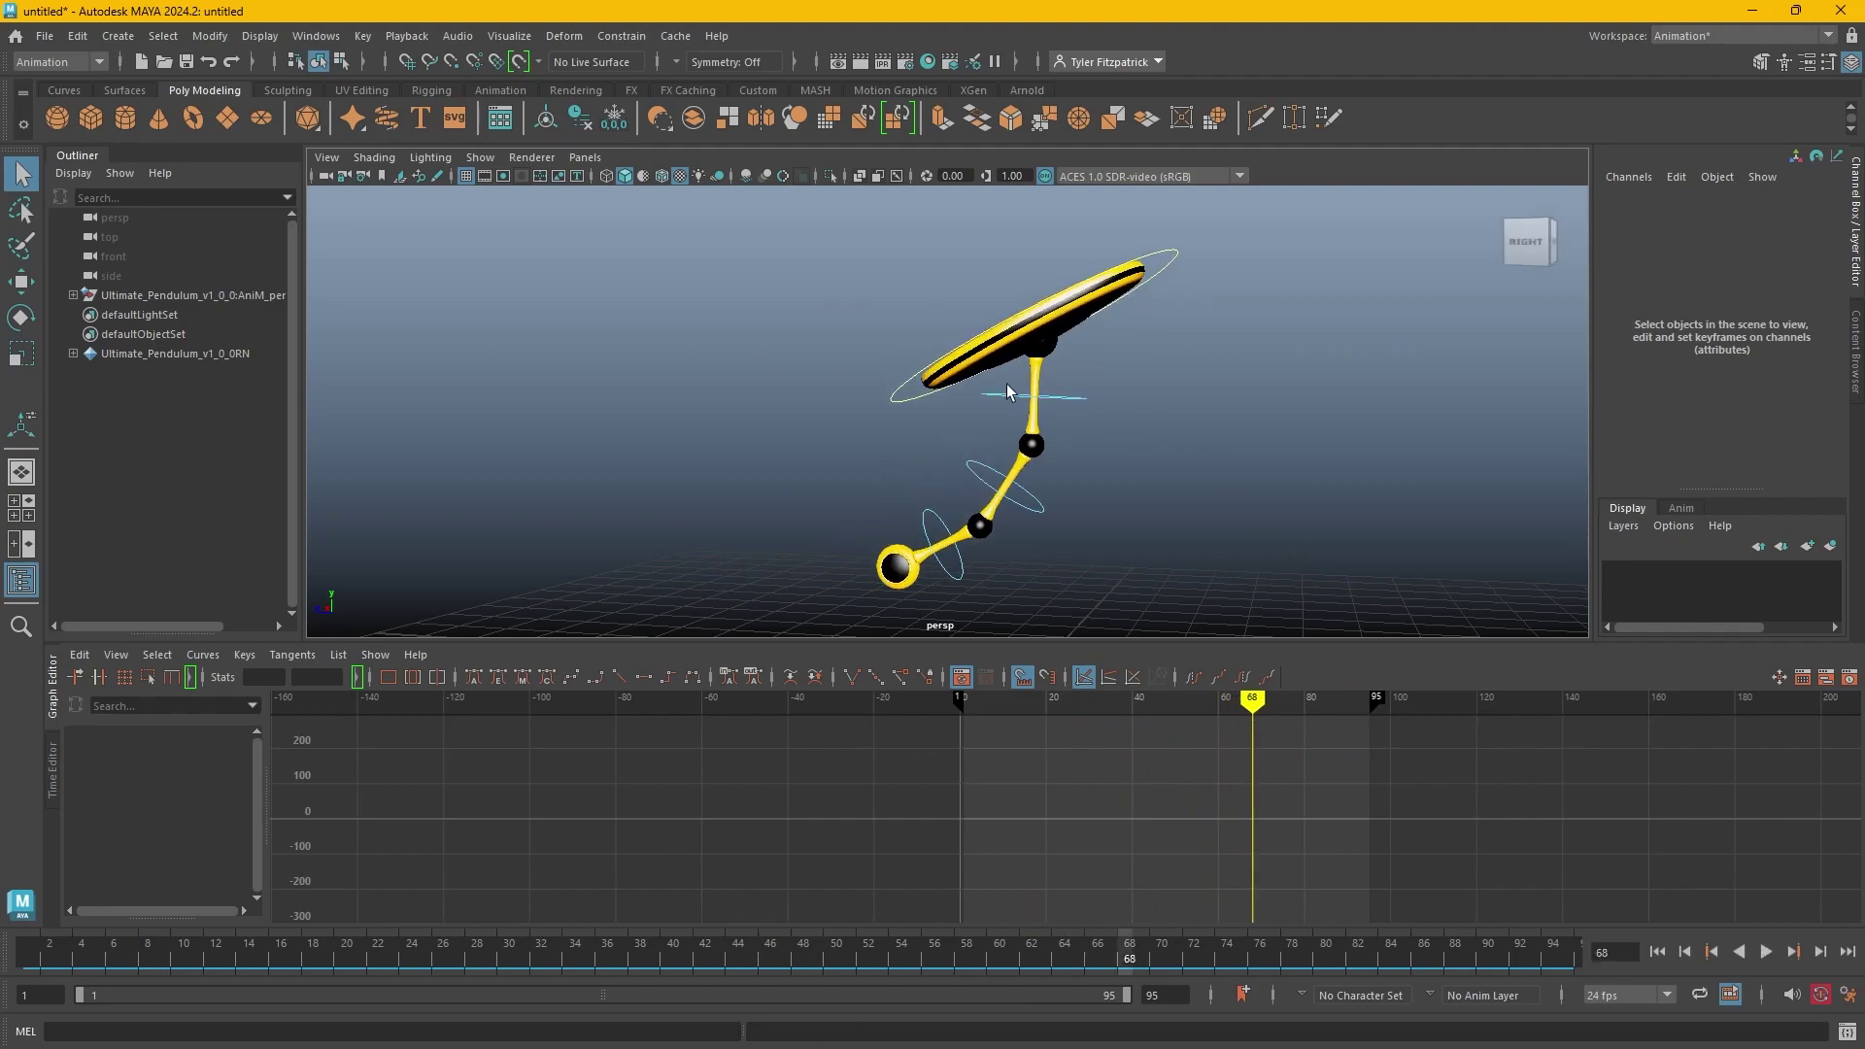
left_click_drag(1091, 429, 1028, 347, "alt")
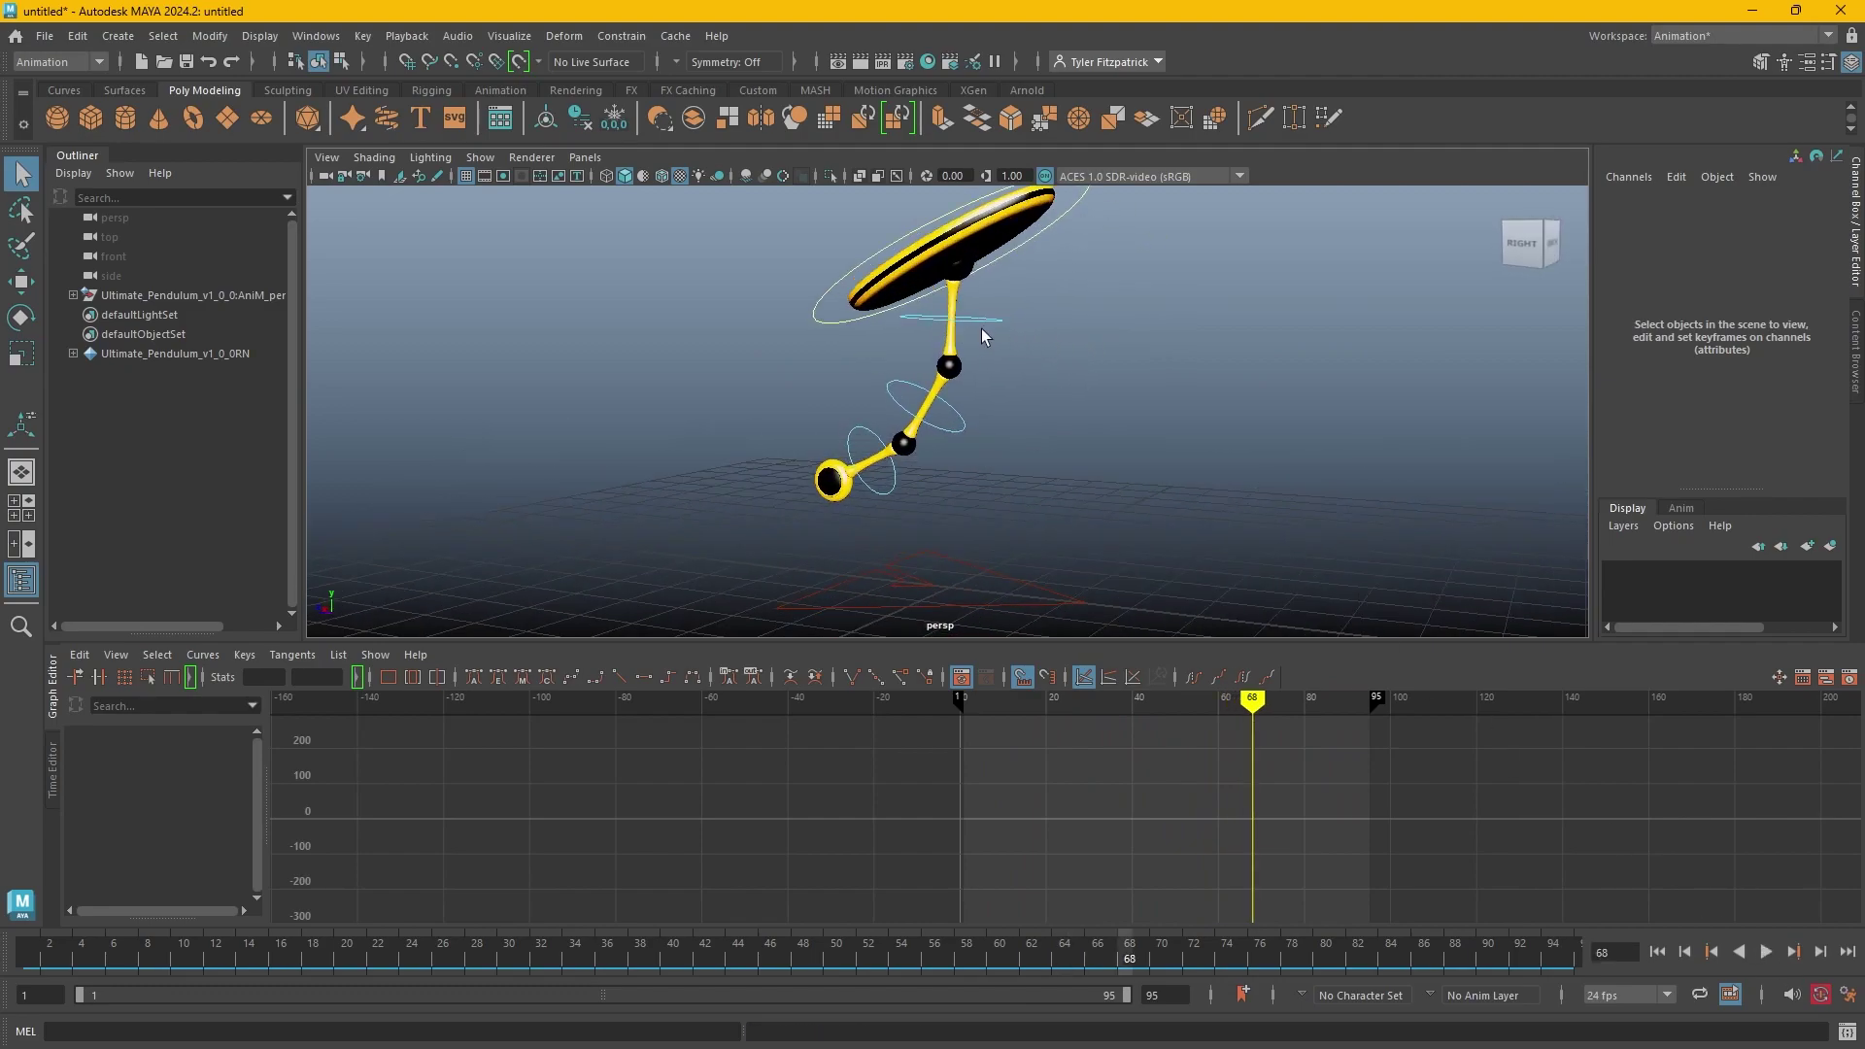
Select all three segment controls and zoom out on their Rotate X curves in the Graph Editor.
left_click(995, 323)
left_click(942, 422, "shift")
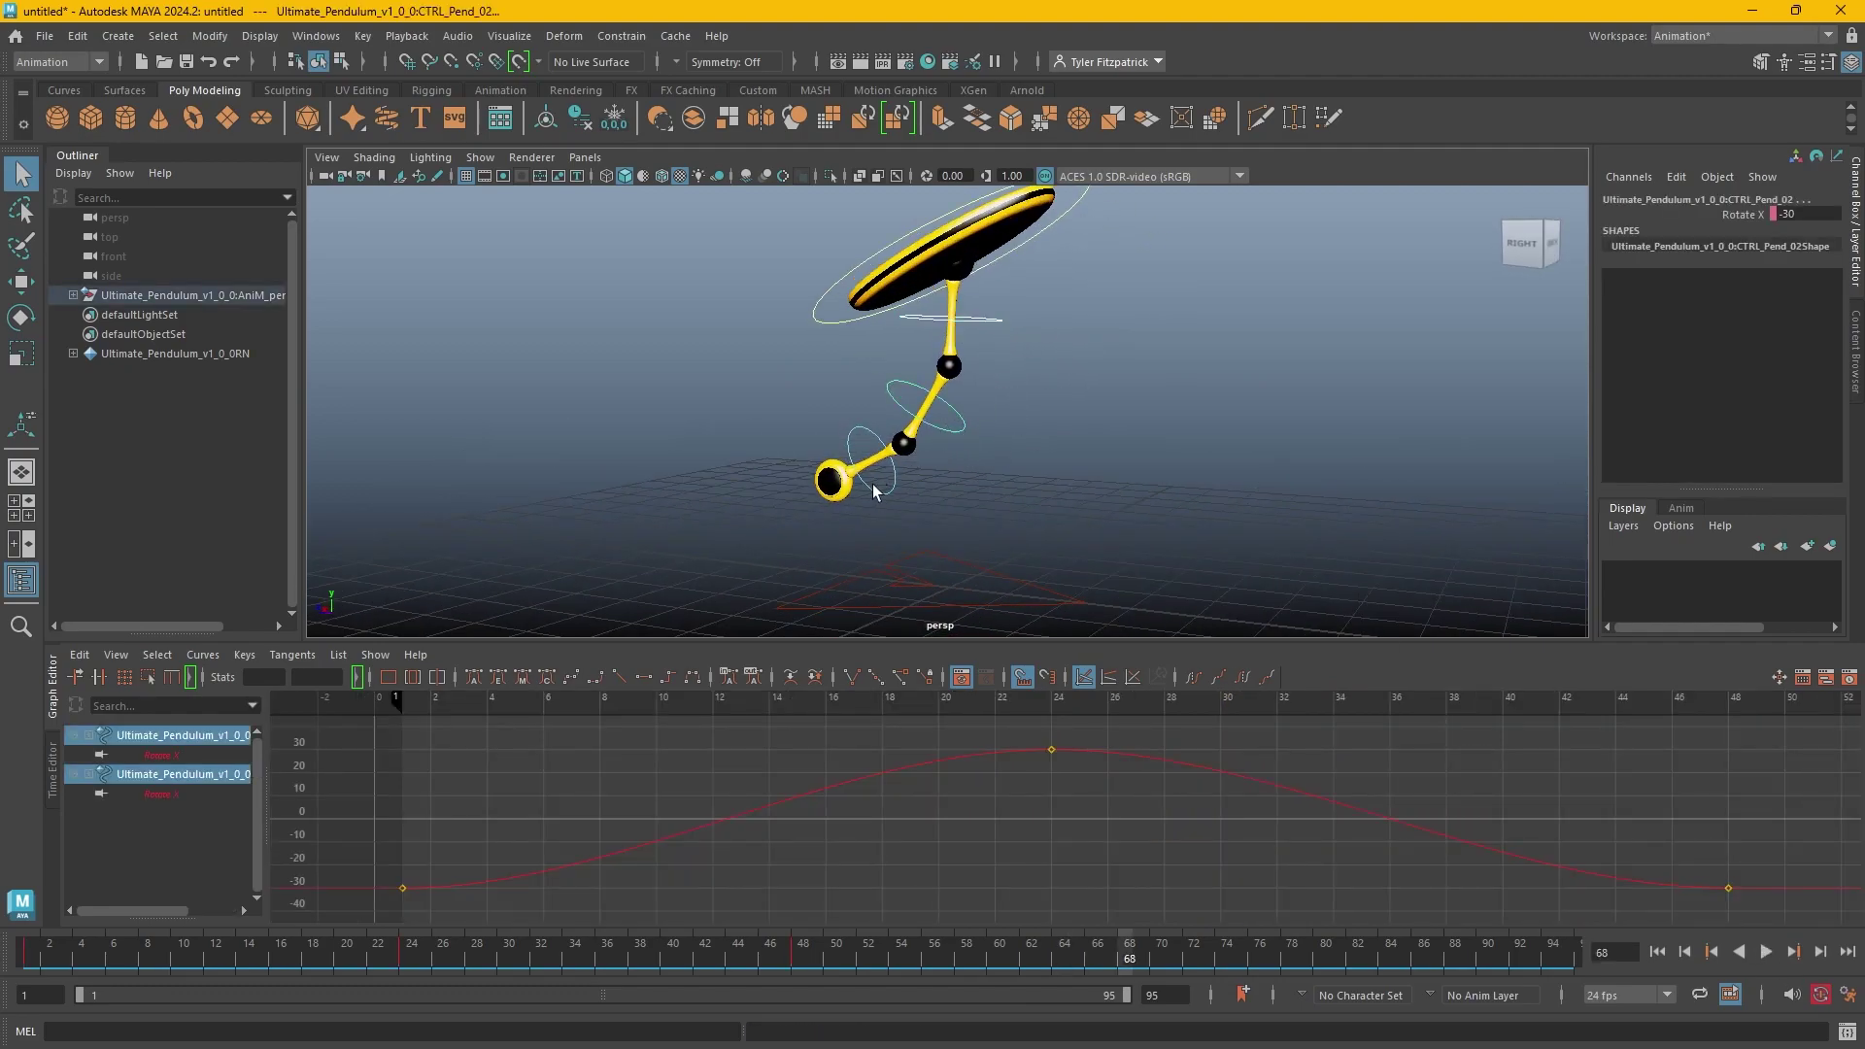
left_click(875, 486, "shift")
left_click_drag(1004, 525, 1000, 500, "alt")
right_click_drag(1108, 512, 1085, 476, "alt")
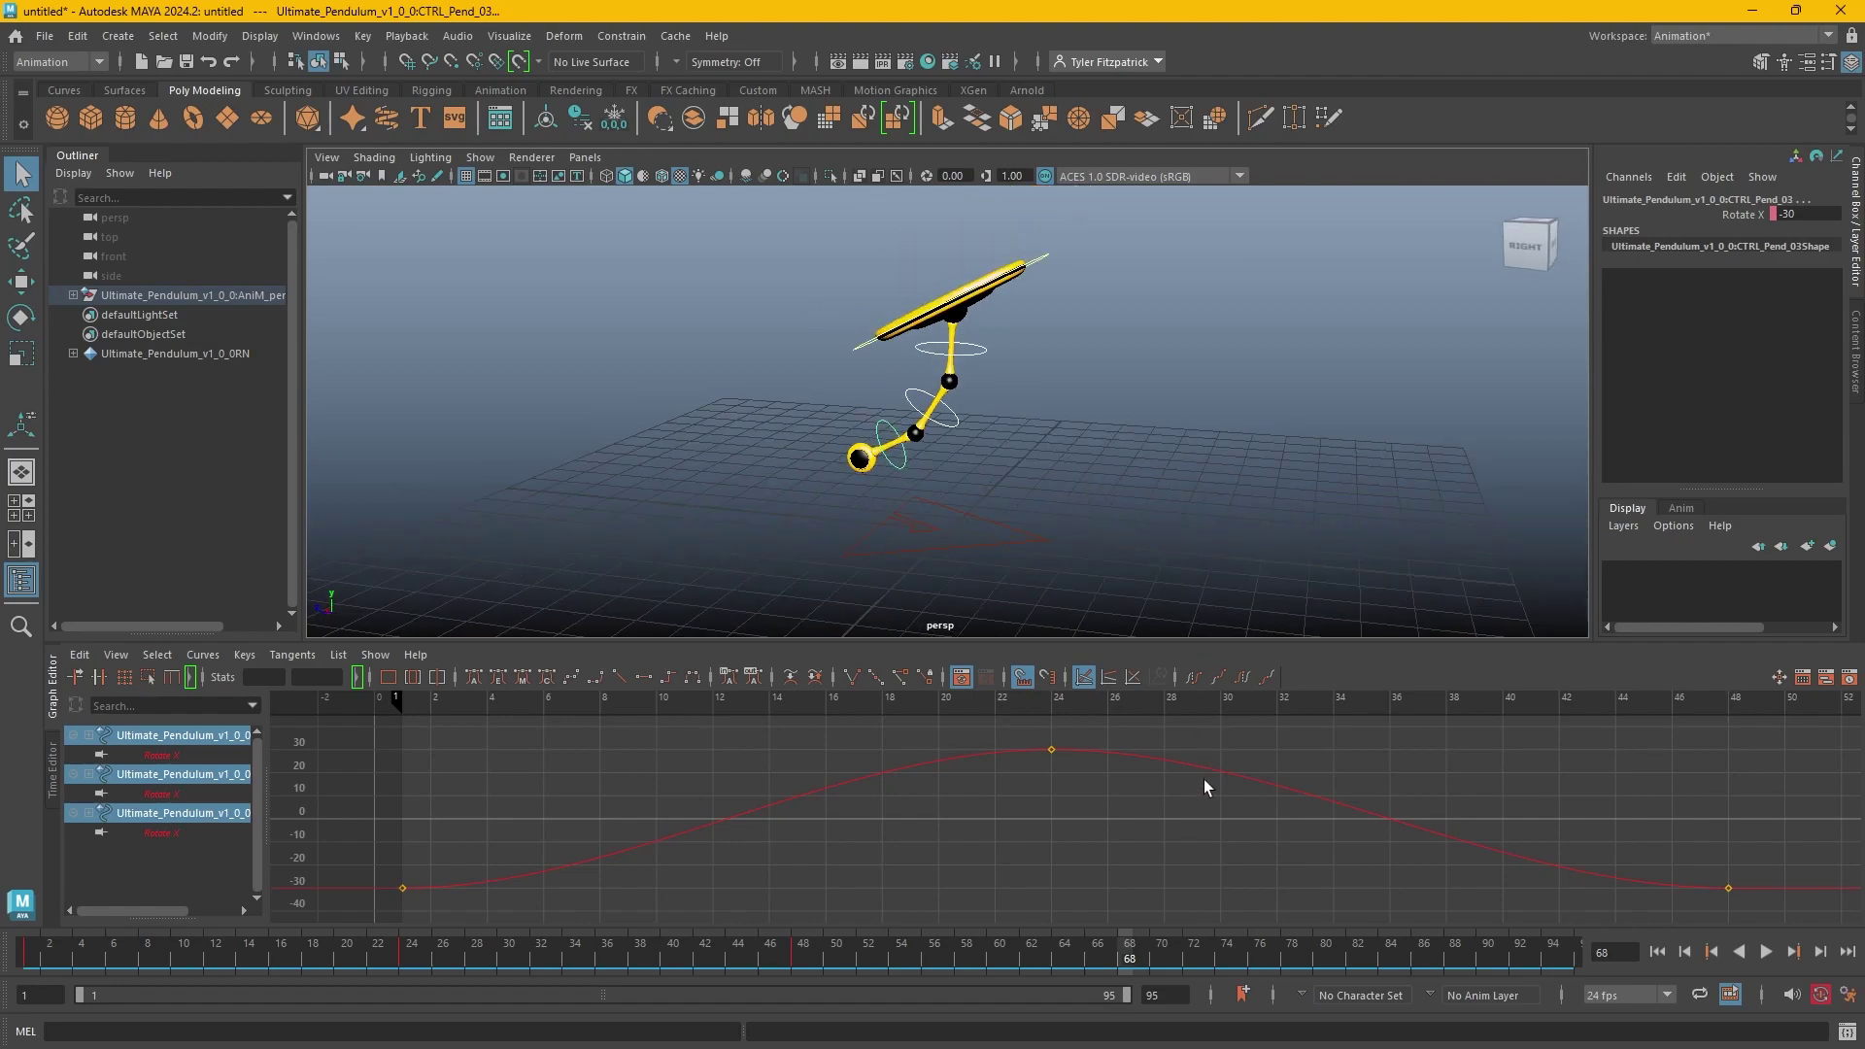
scroll(1203, 779, "down", 5)
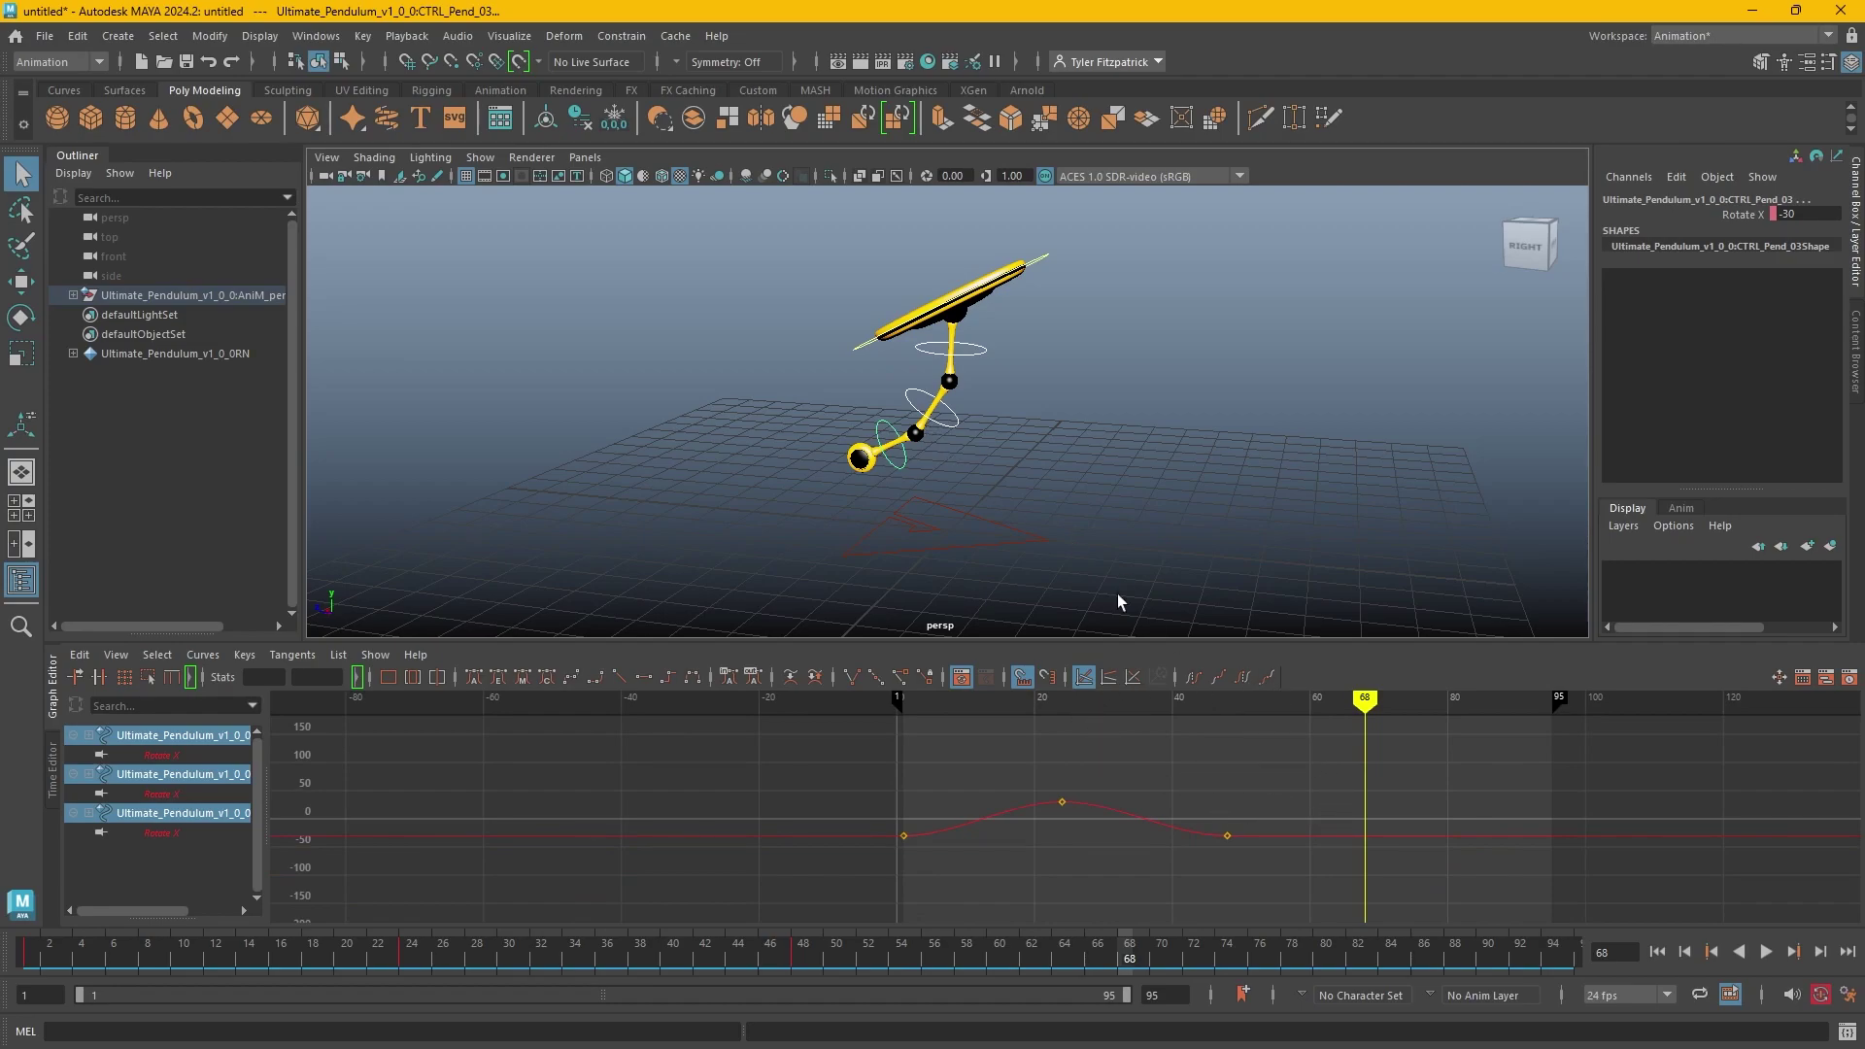
Select all the segment keys and set both Pre Infinity and Post Infinity to Cycle.
left_click_drag(1292, 763, 770, 925)
left_click(1194, 678)
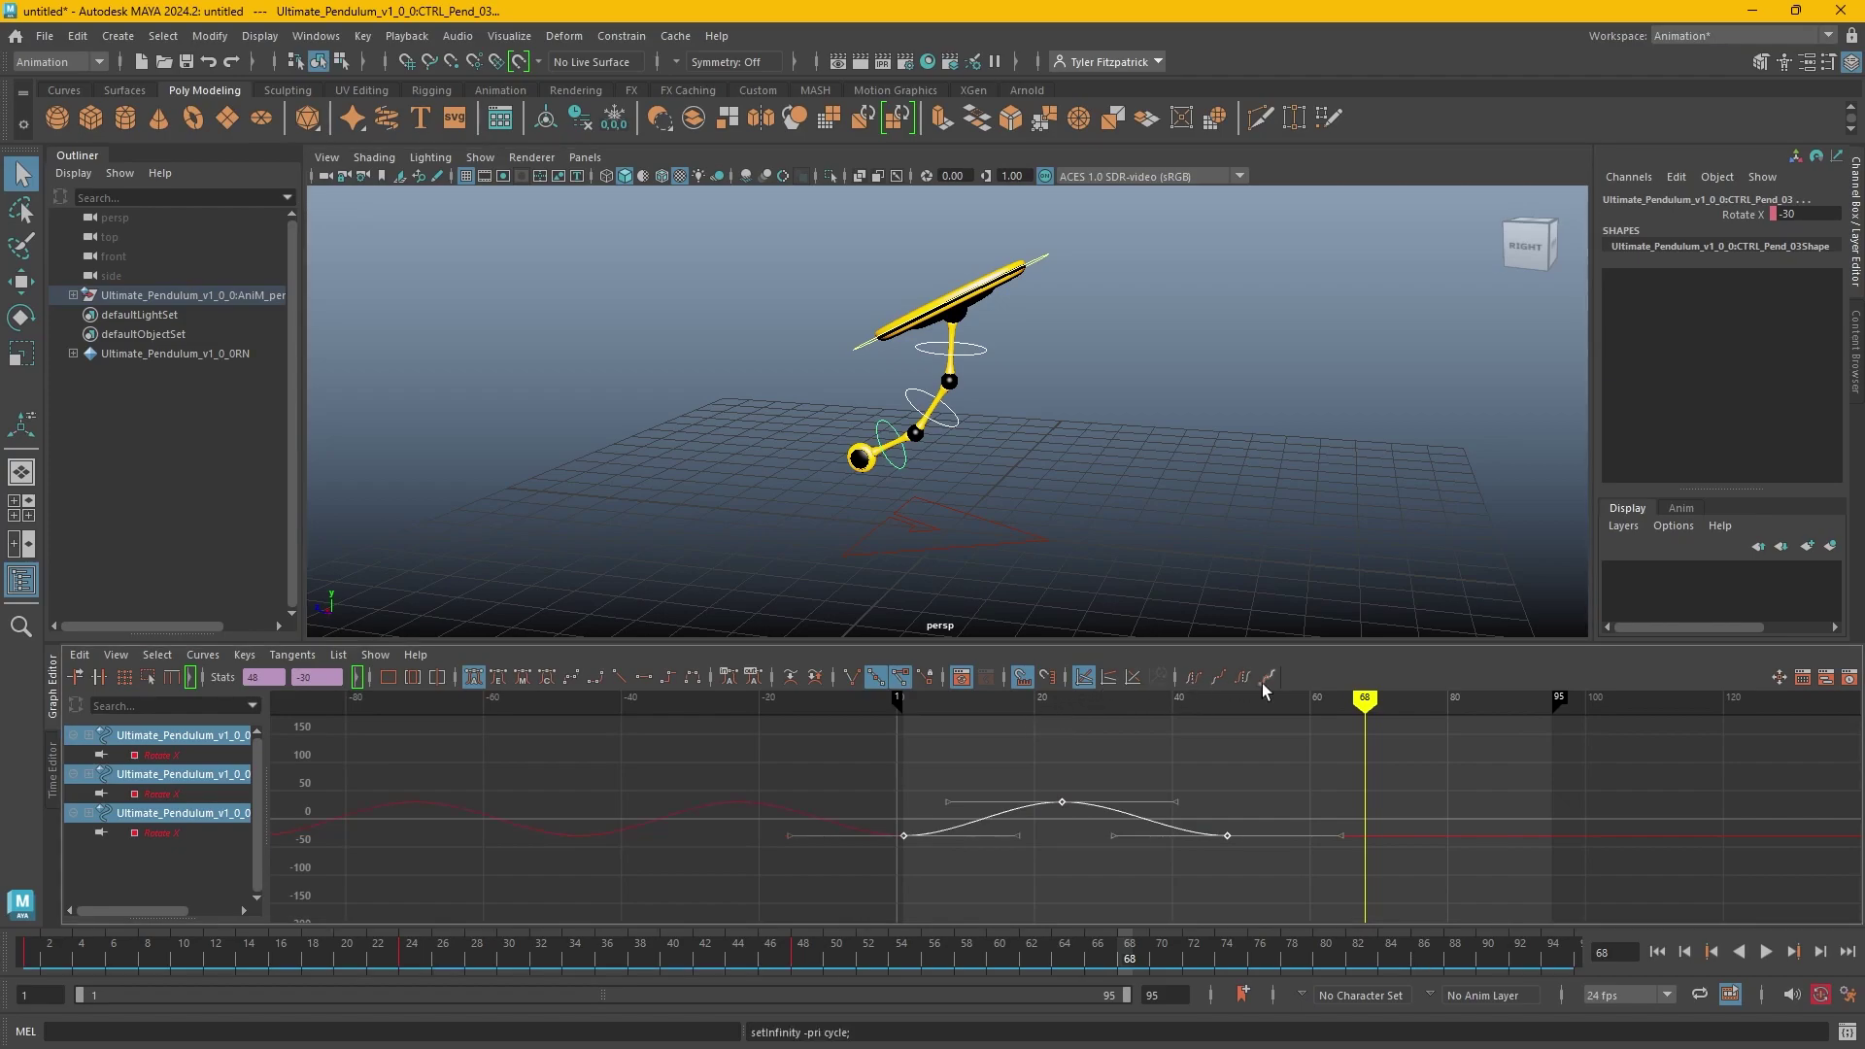
left_click(1245, 678)
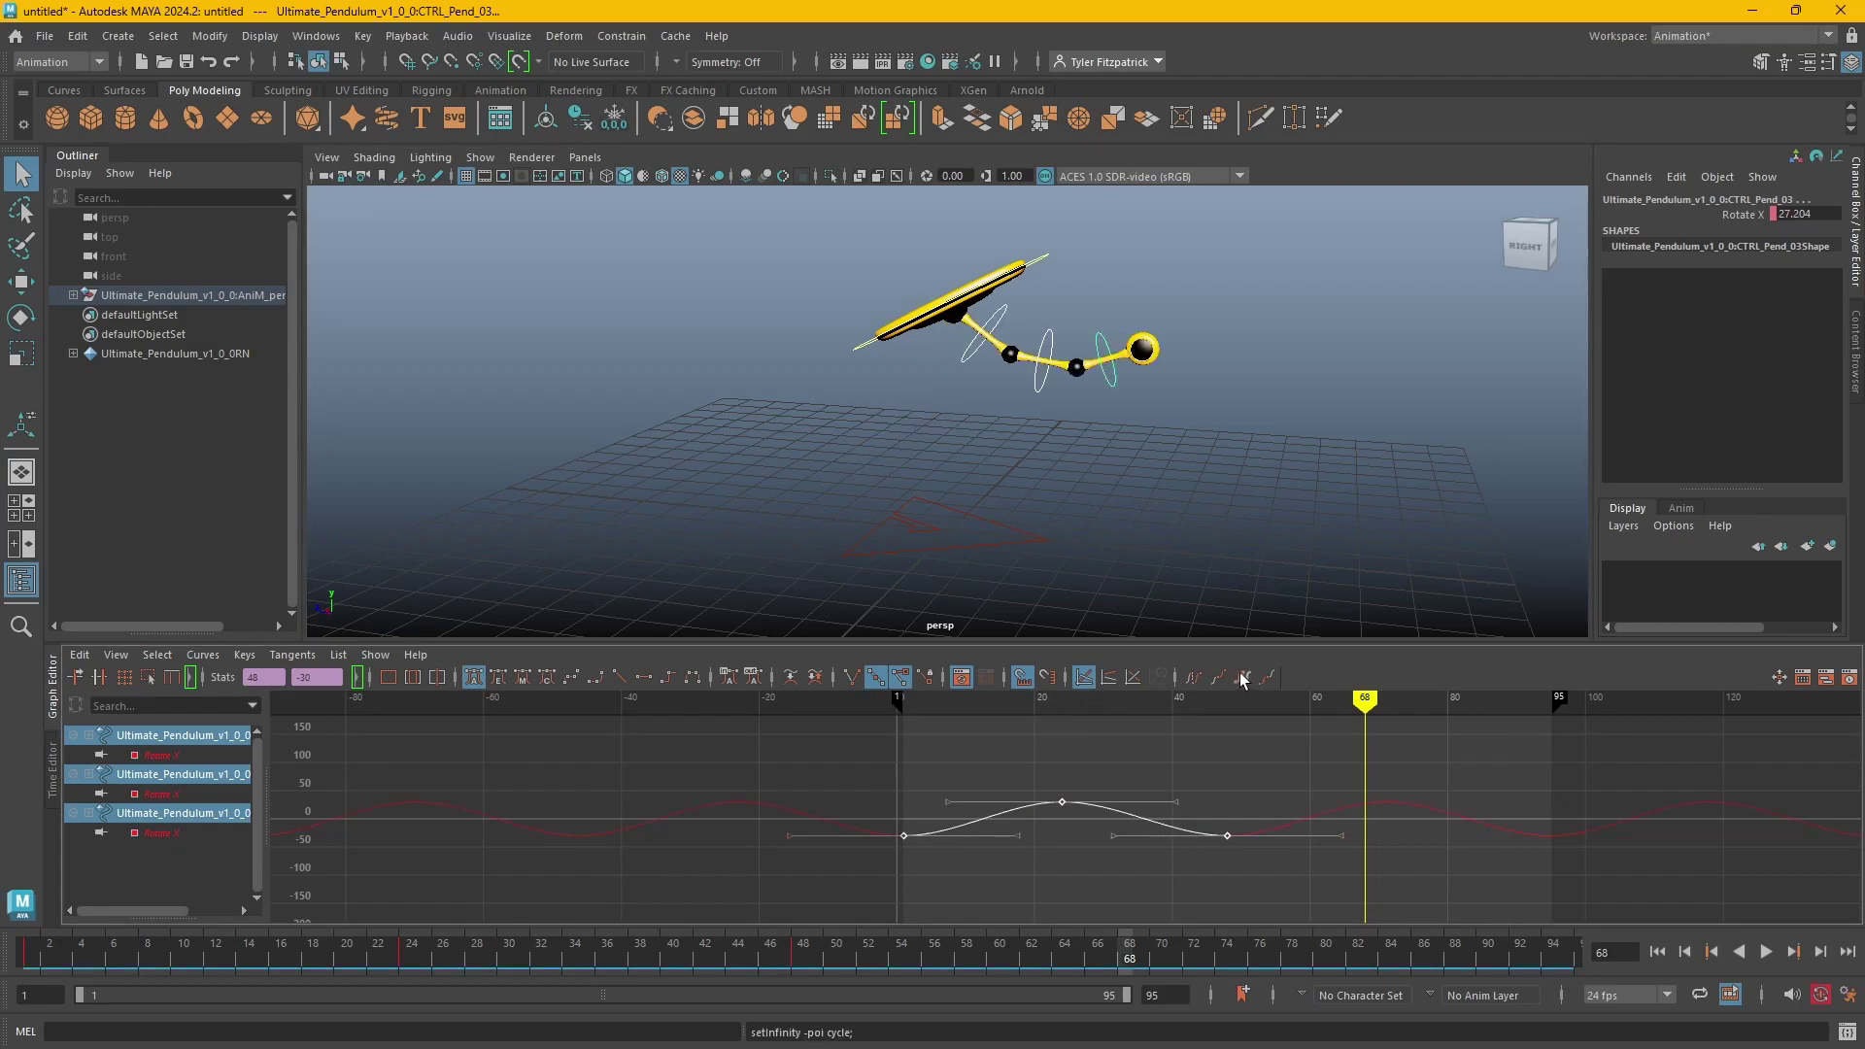
Play the looping swing from frame 1 with nothing selected, viewing it from a new angle.
left_click_drag(960, 708, 906, 698)
left_click(1767, 952)
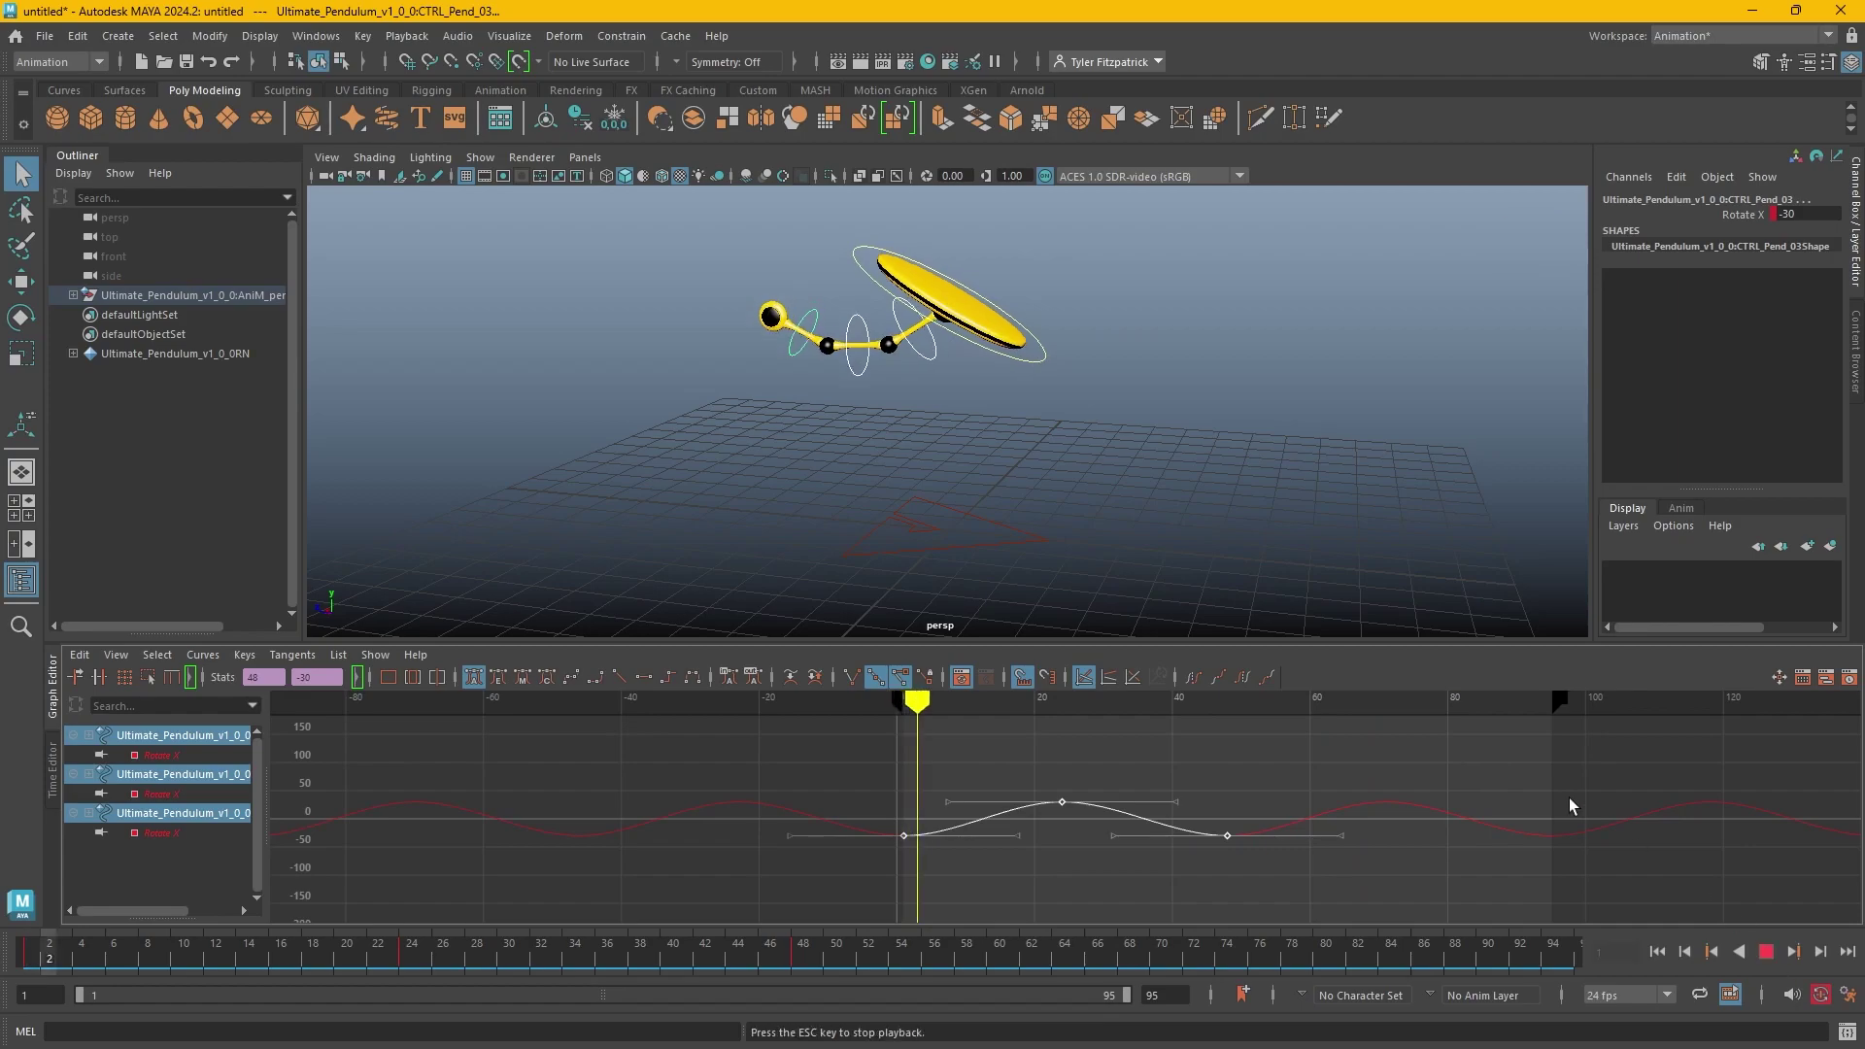
left_click(1255, 552)
mouse_move(1256, 551)
left_mouse_down("alt")
mouse_move(1241, 529)
mouse_move(1274, 520)
left_mouse_up("alt")
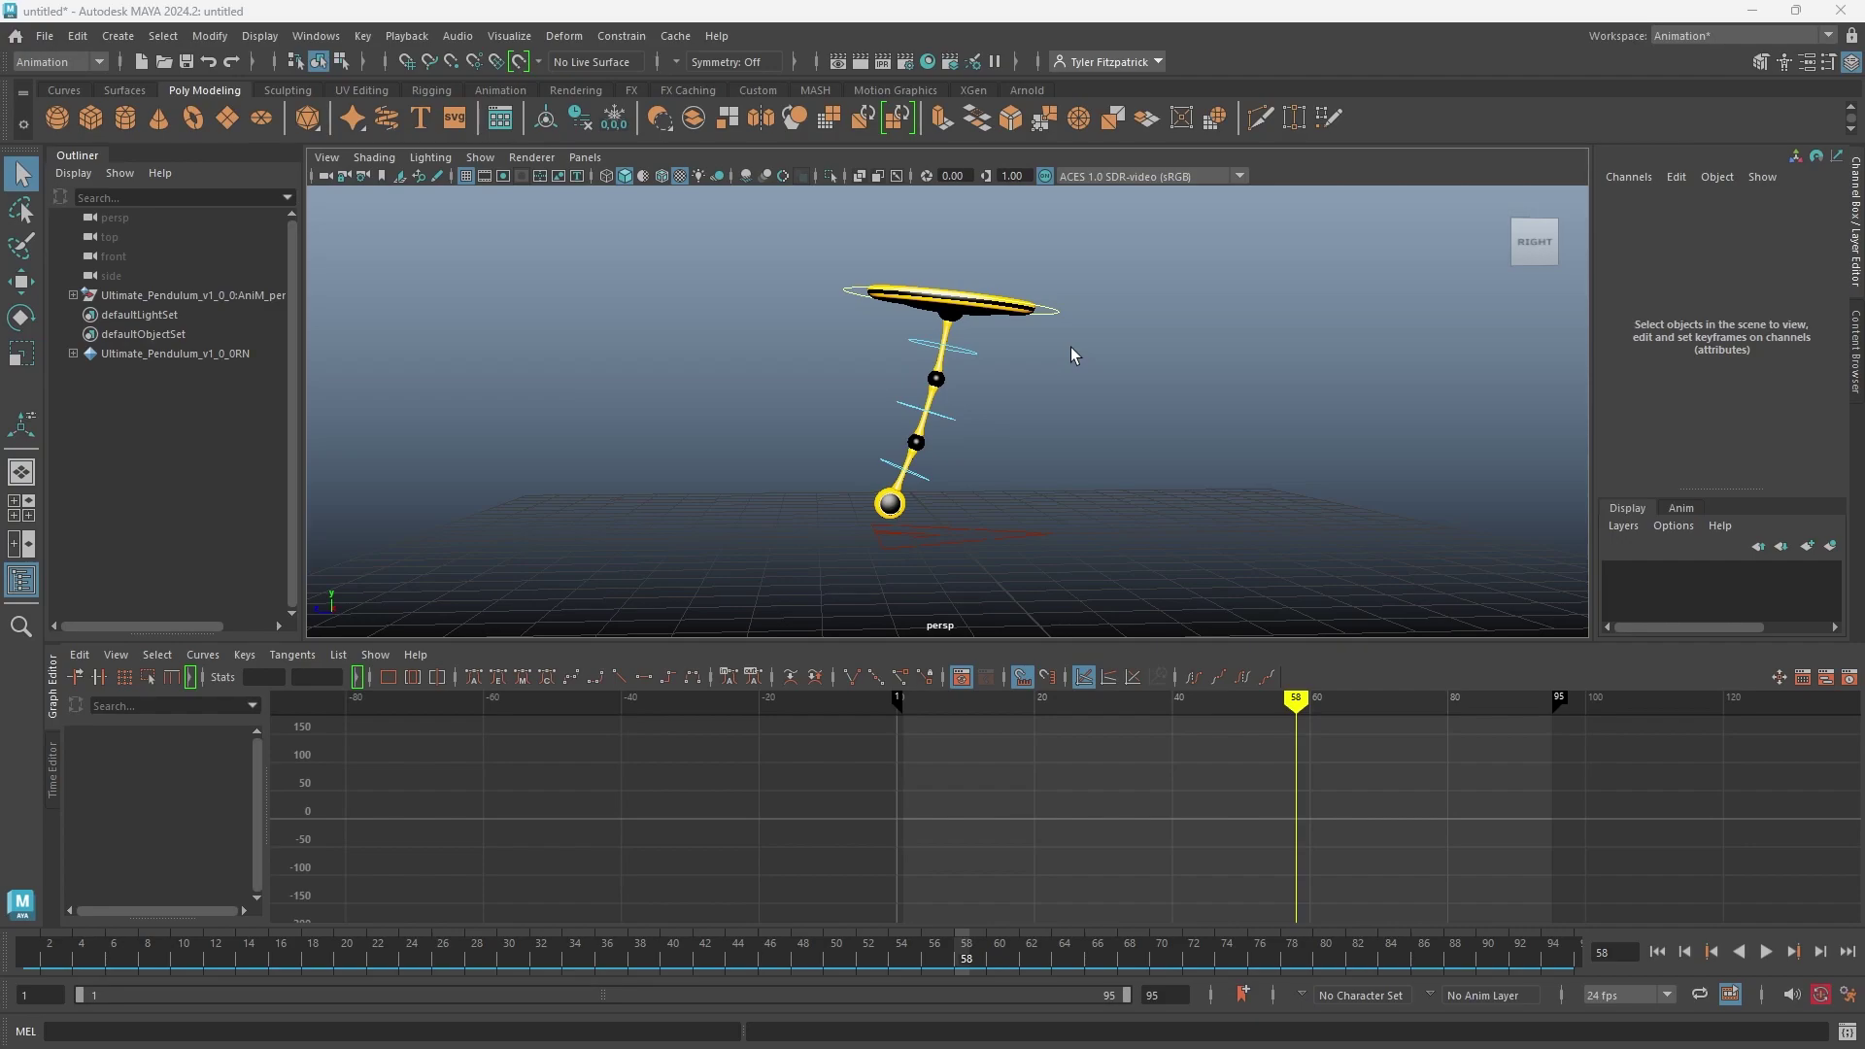
mouse_move(1296, 703)
left_mouse_down()
mouse_move(1186, 710)
mouse_move(1395, 752)
left_mouse_up()
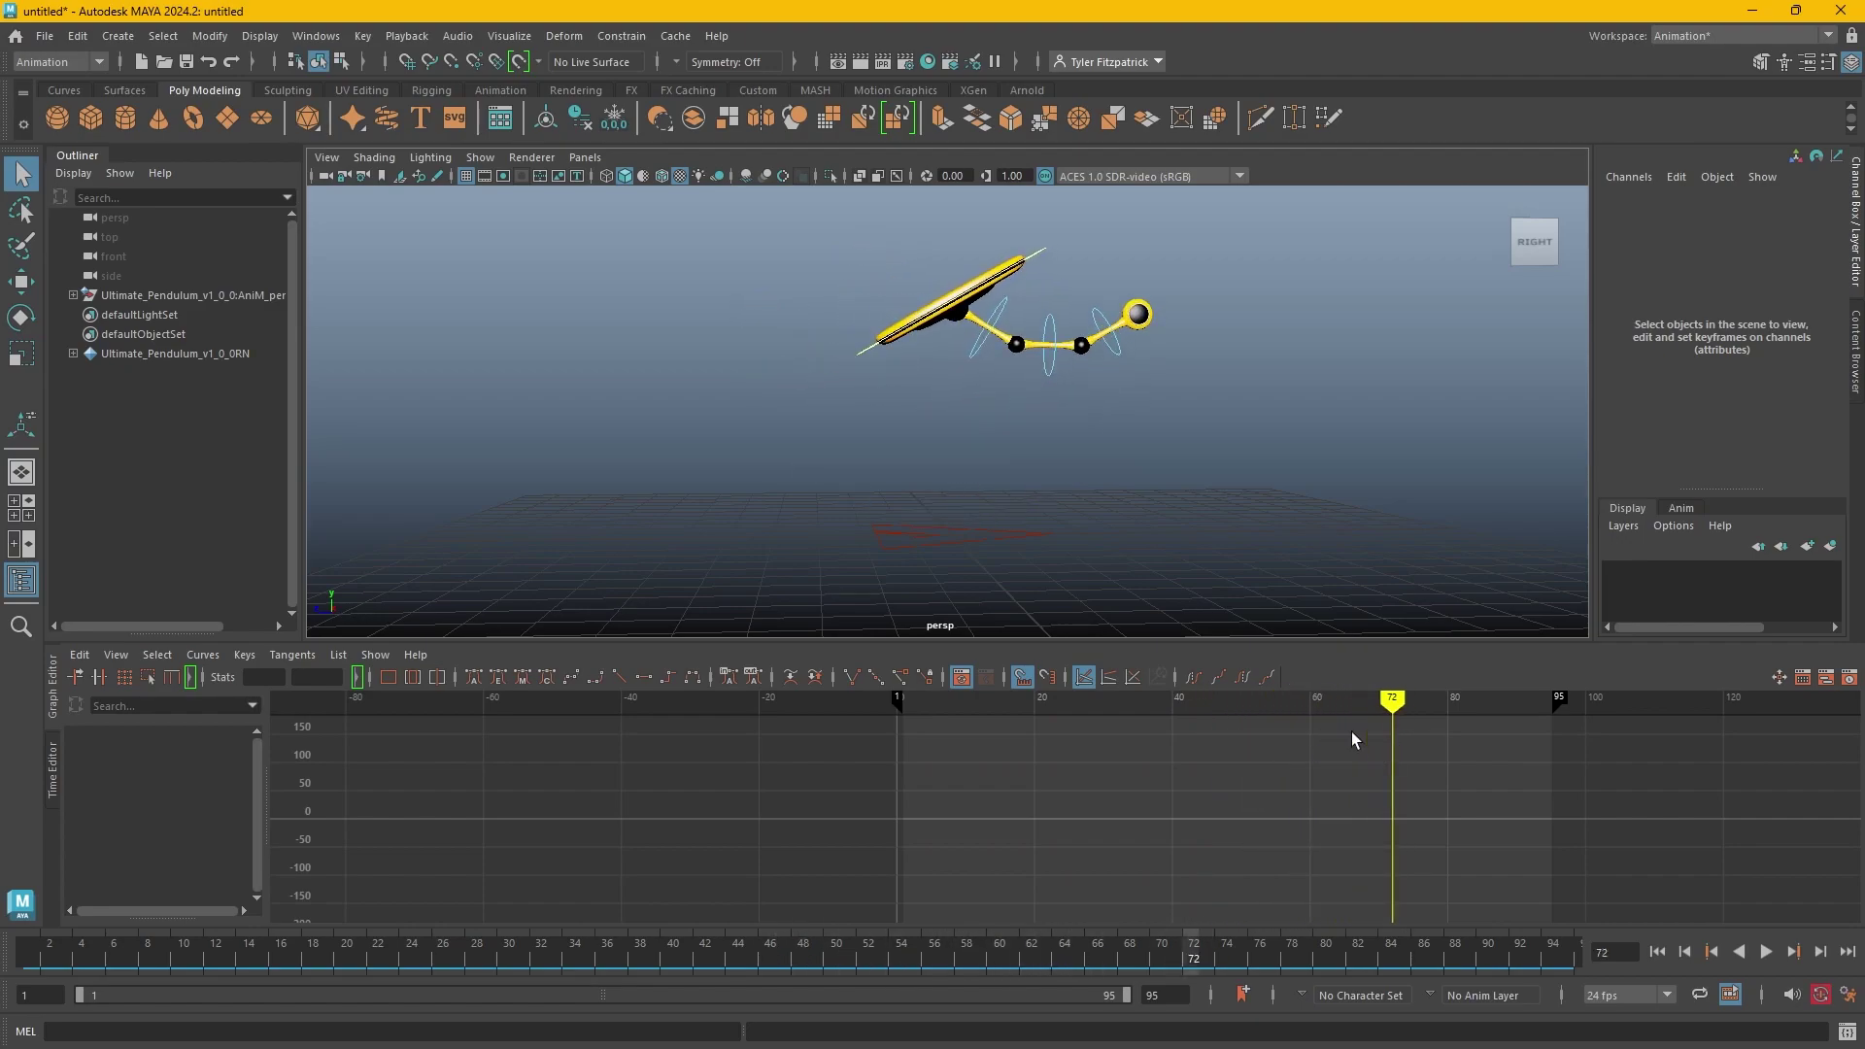
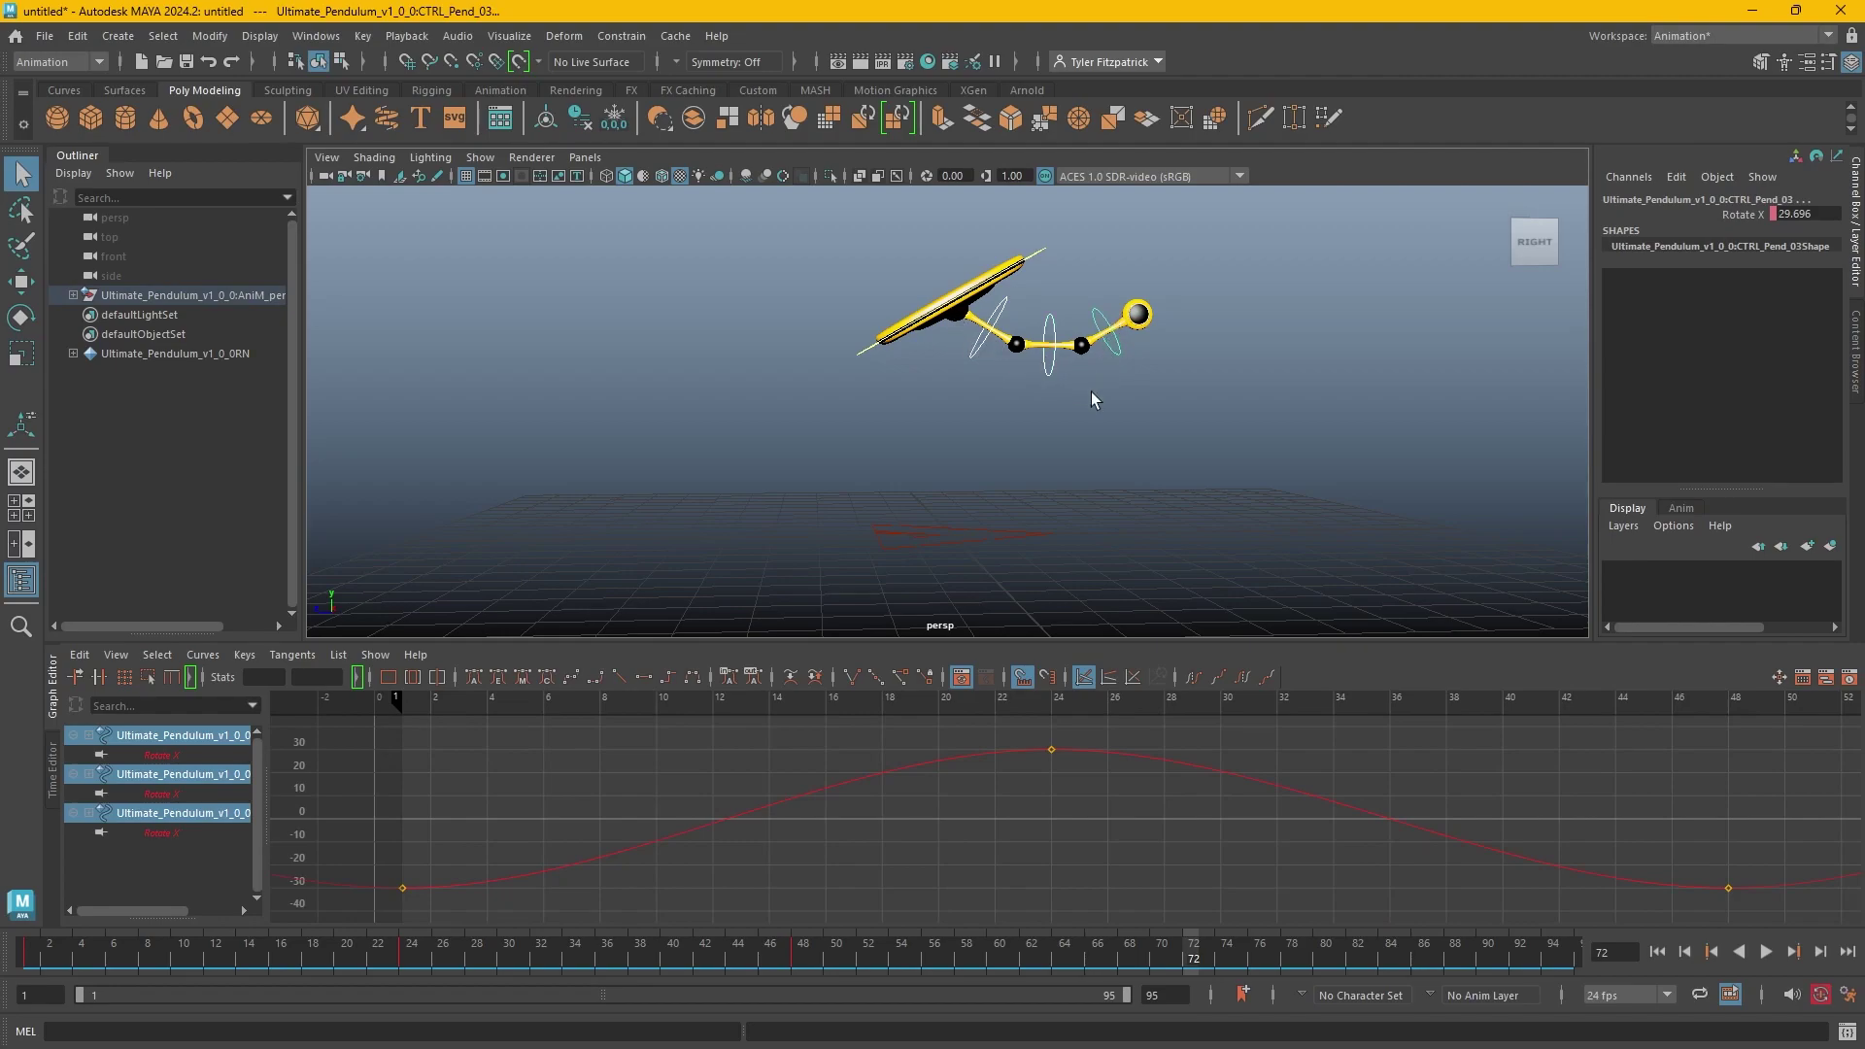
Try moving the peak Rotate X key, then undo so it returns to 30.
key("a")
left_click_drag(907, 749, 995, 778)
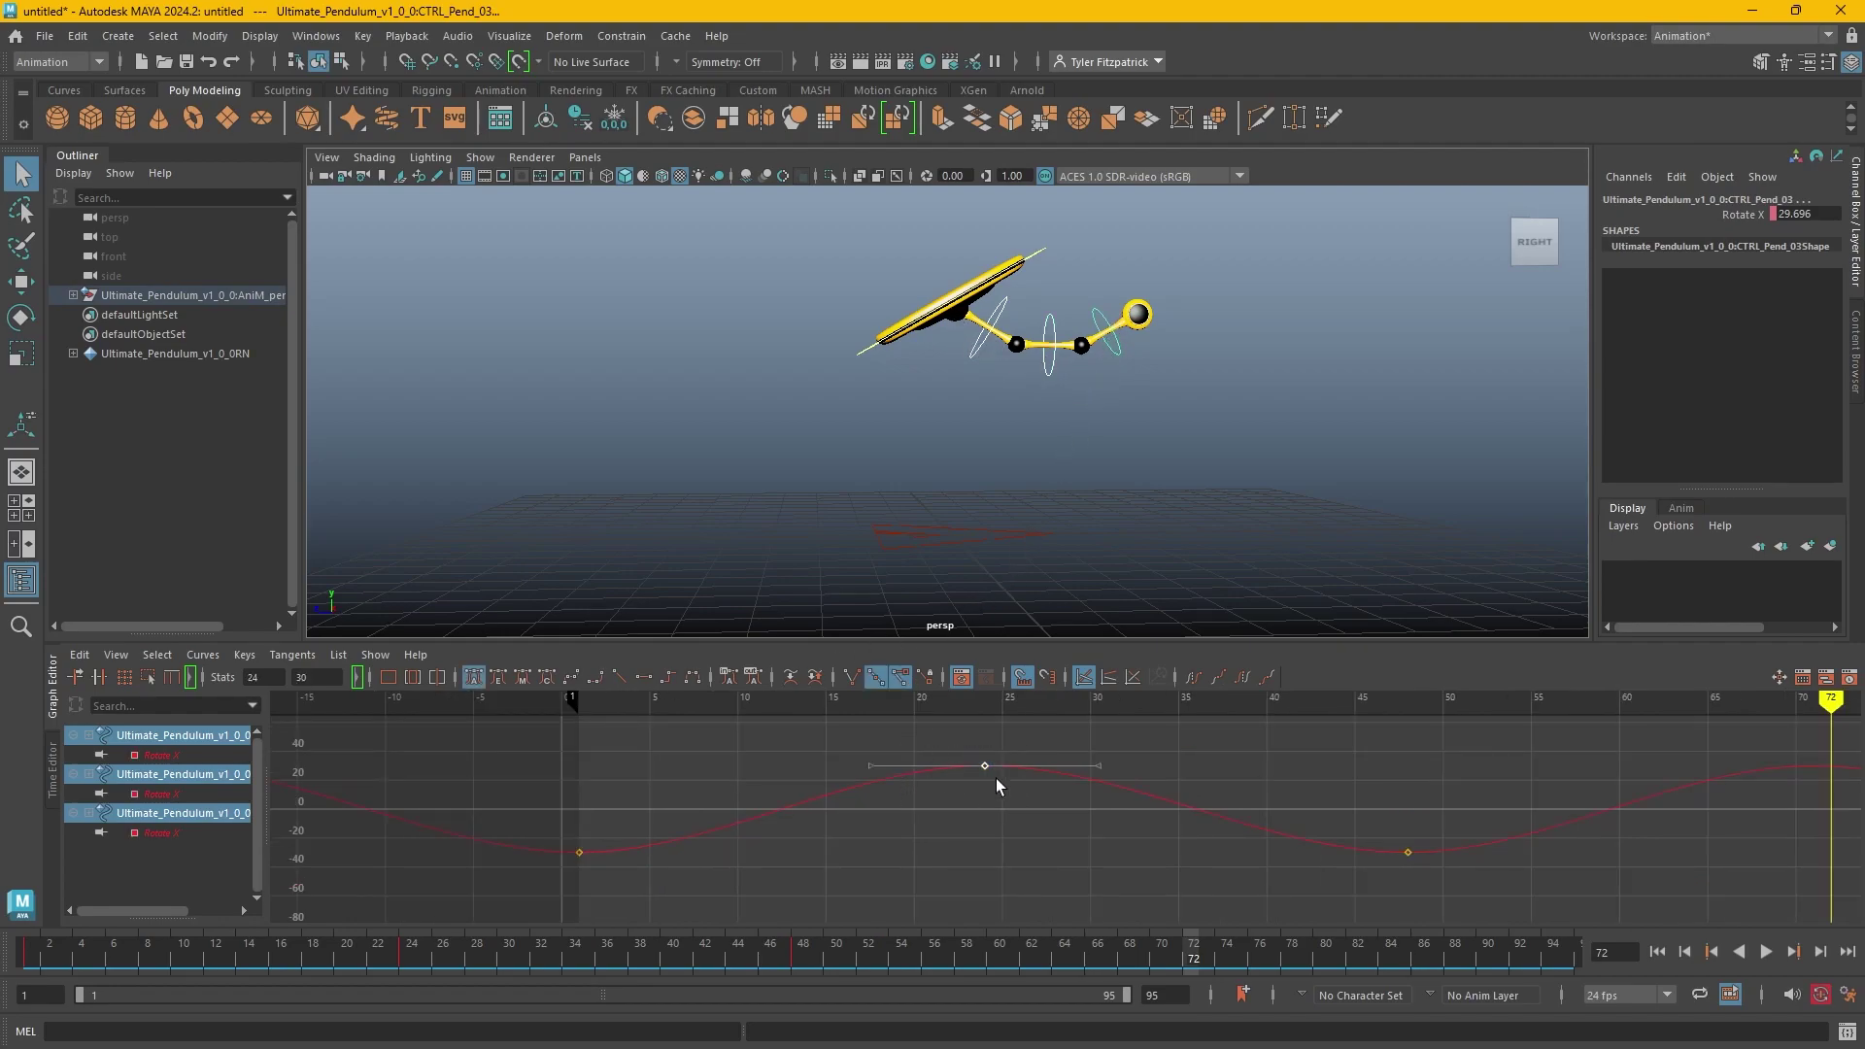
left_click(986, 767)
middle_click_drag(991, 778, 902, 763)
key("ctrl+z")
key("ctrl+z")
key("ctrl+z")
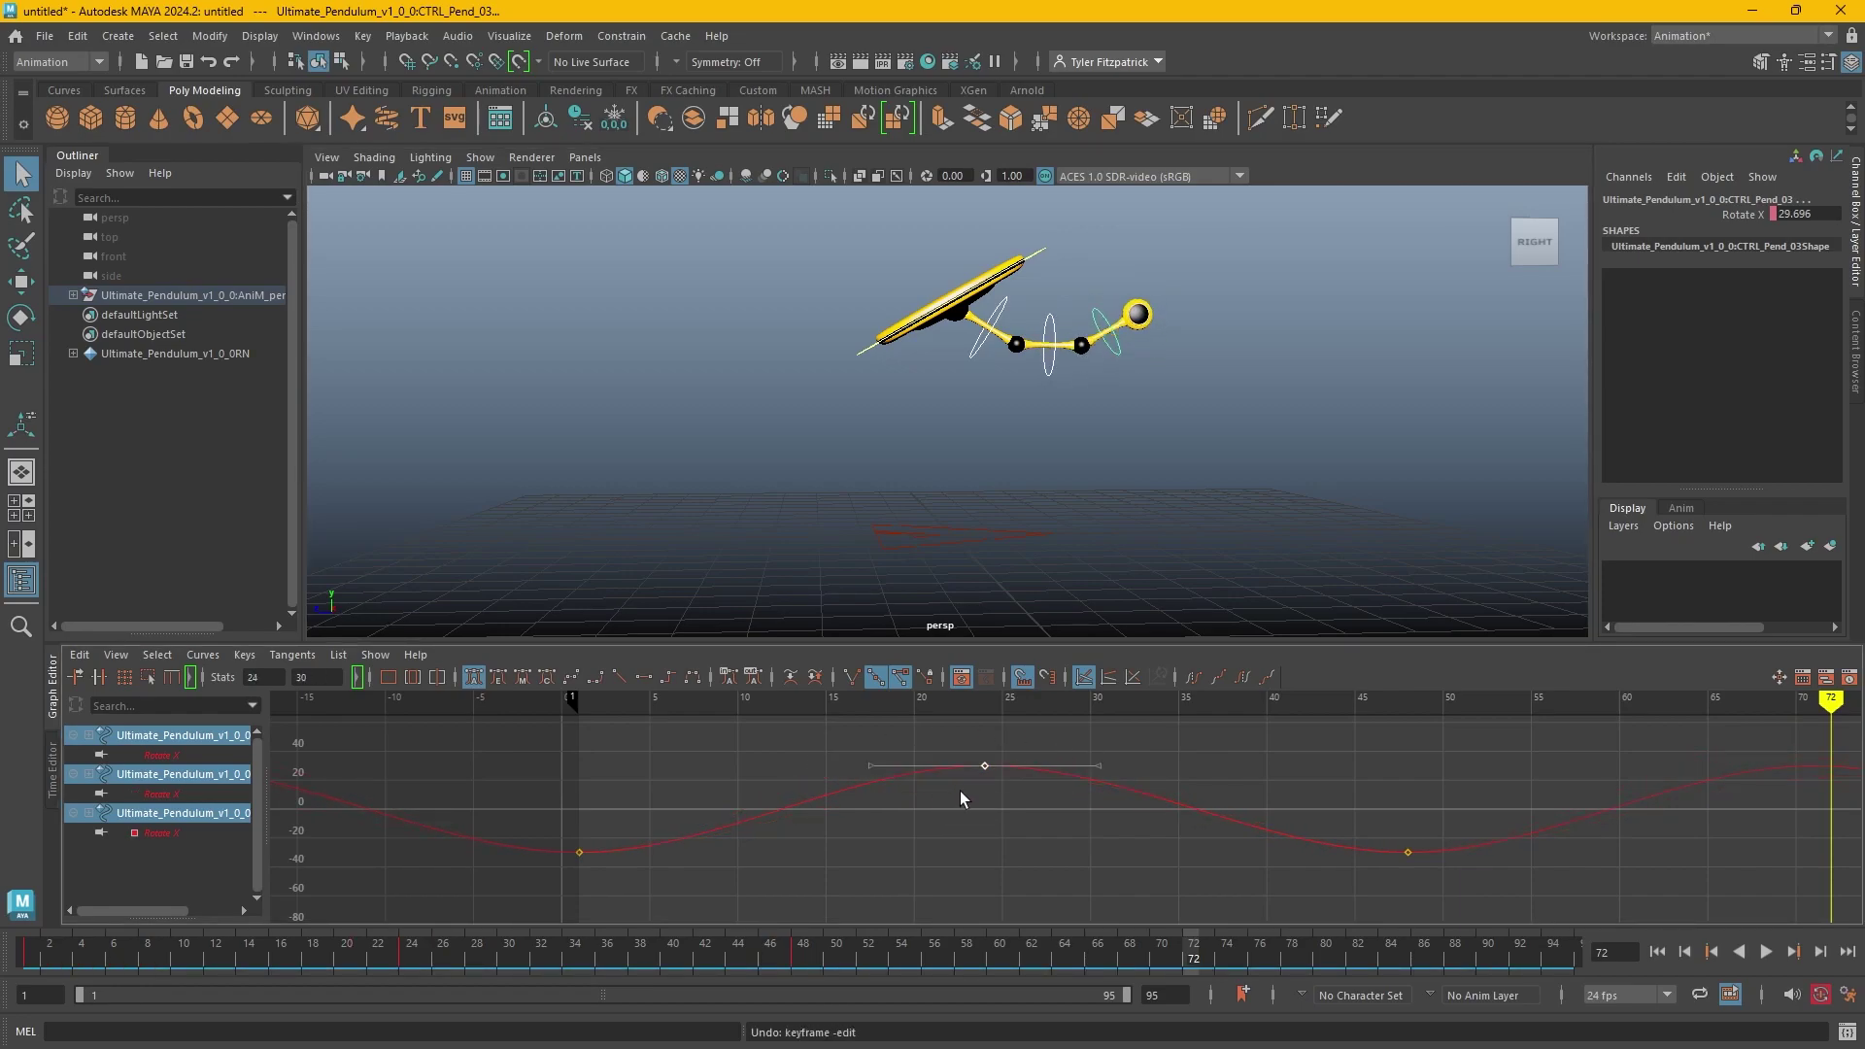
Shift the three Rotate X keys one frame later and play the -30 to 30 swing.
left_click_drag(603, 702, 1471, 872)
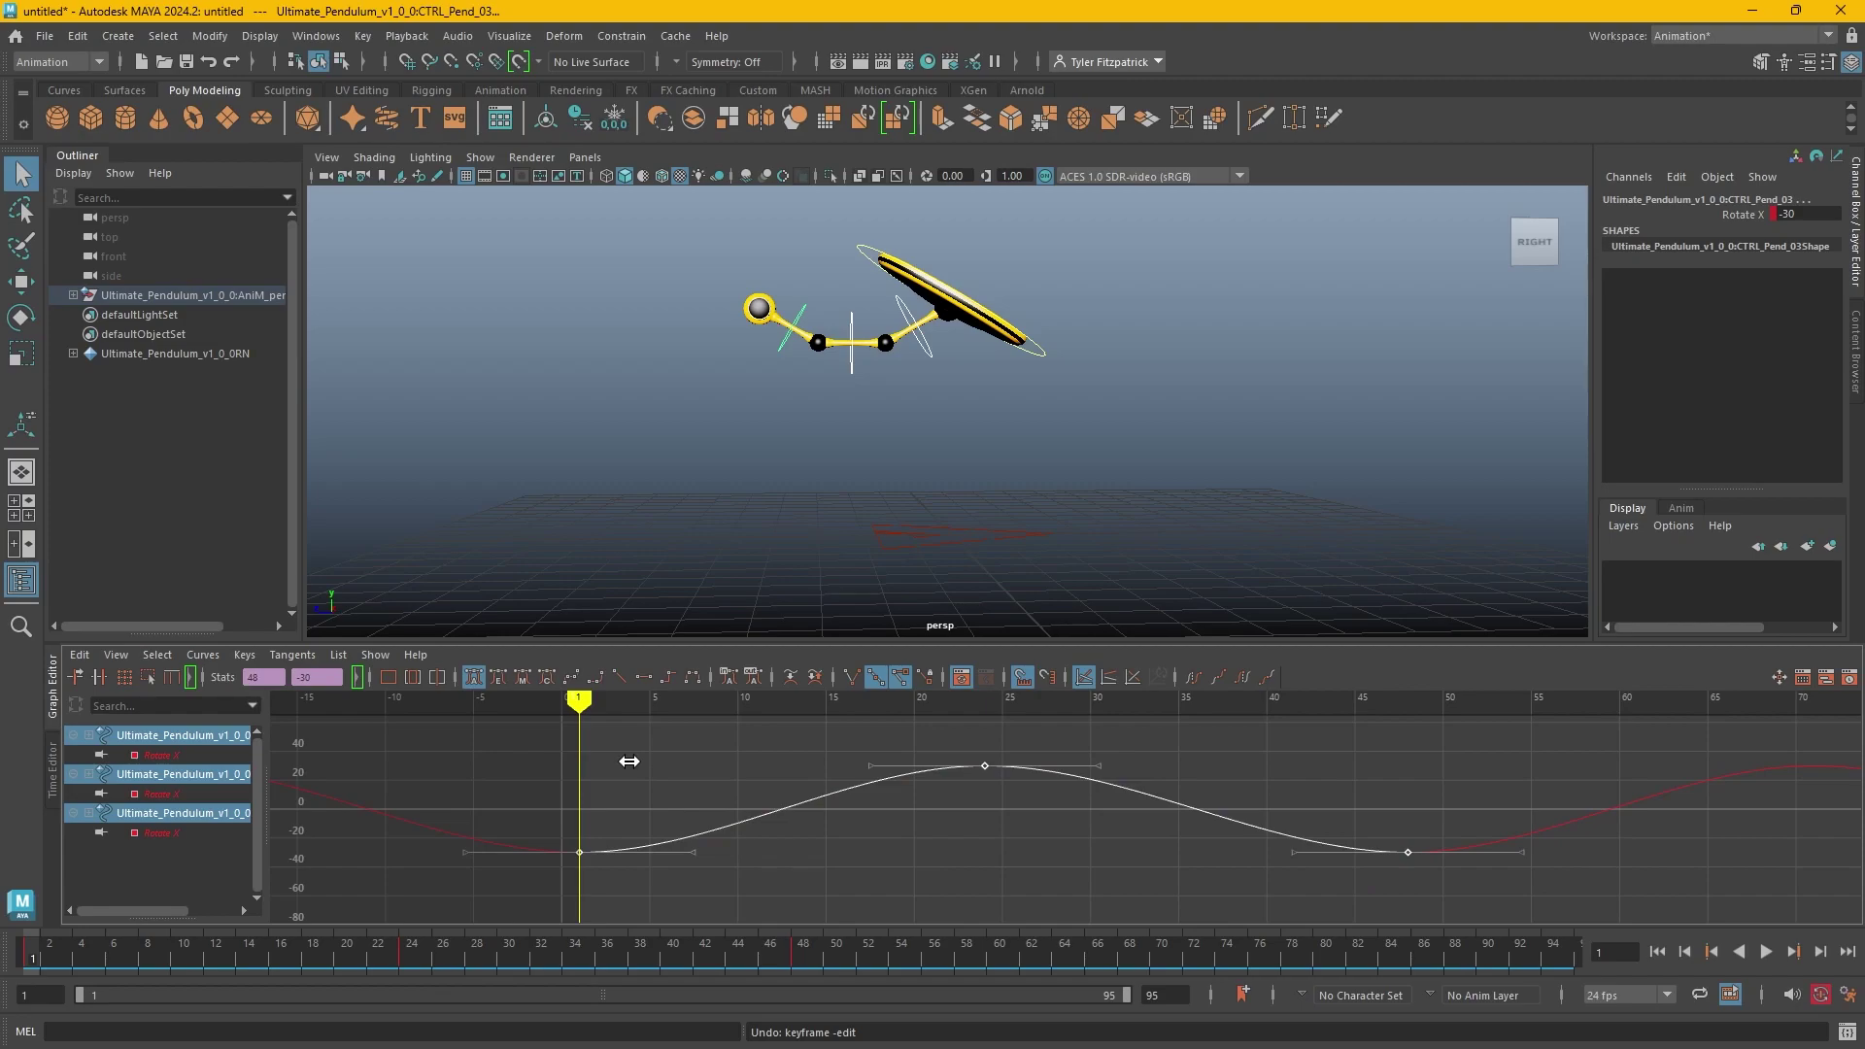
middle_click_drag(630, 763, 634, 762, "shift")
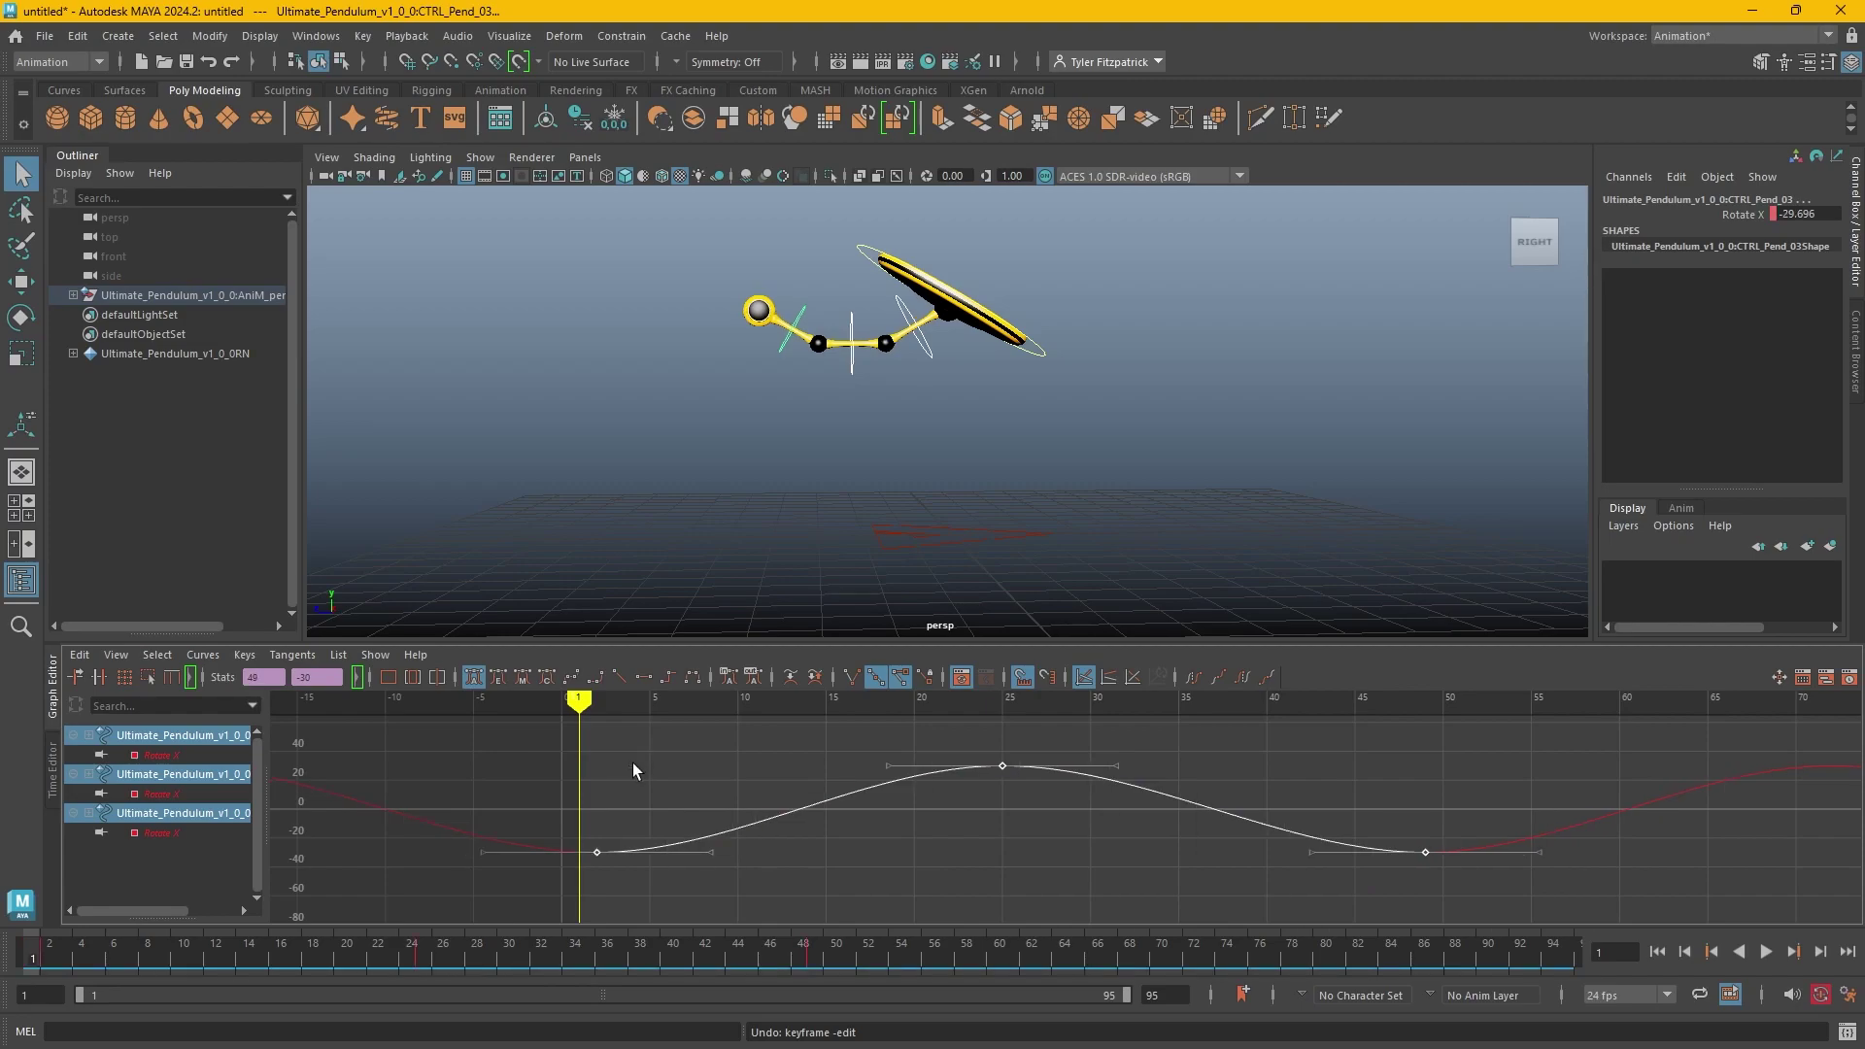
left_click(633, 762)
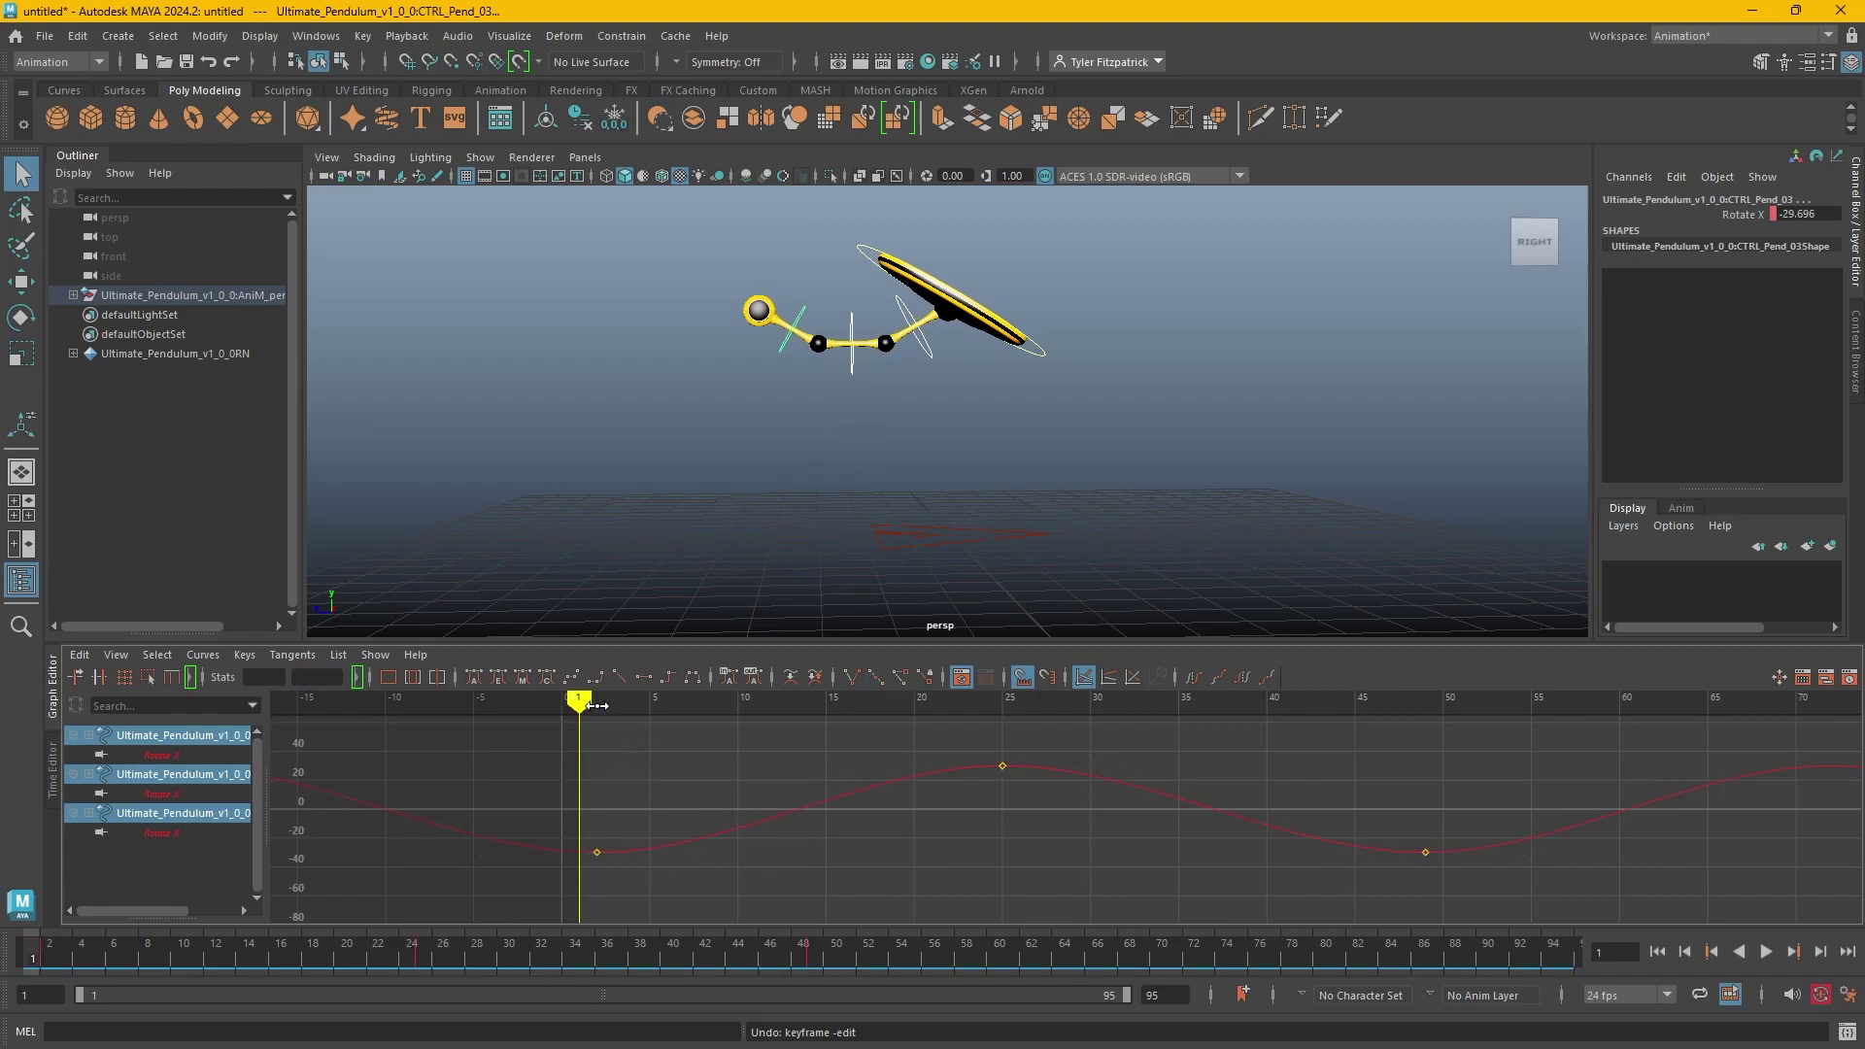
left_click(1765, 952)
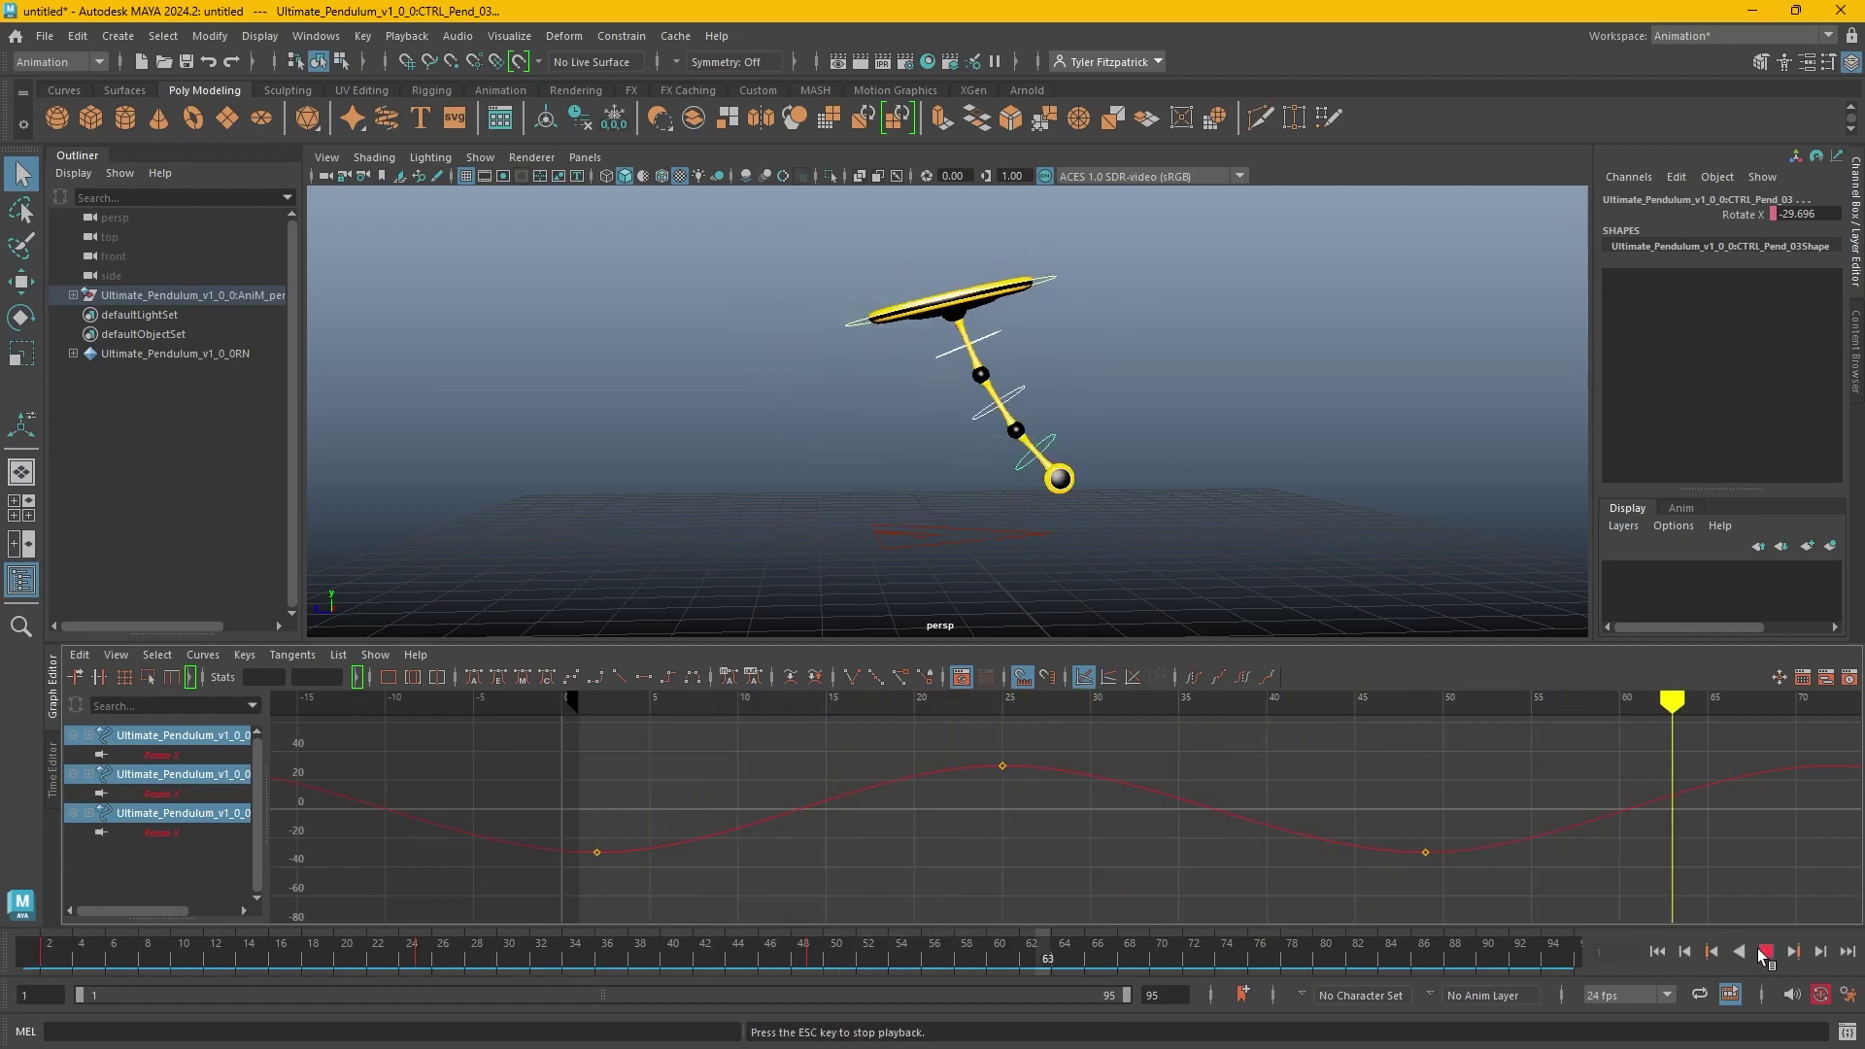
Shift the Pend_02 and Pend_03 Rotate X keys one frame later and play back.
left_click(1766, 953)
left_click(579, 699)
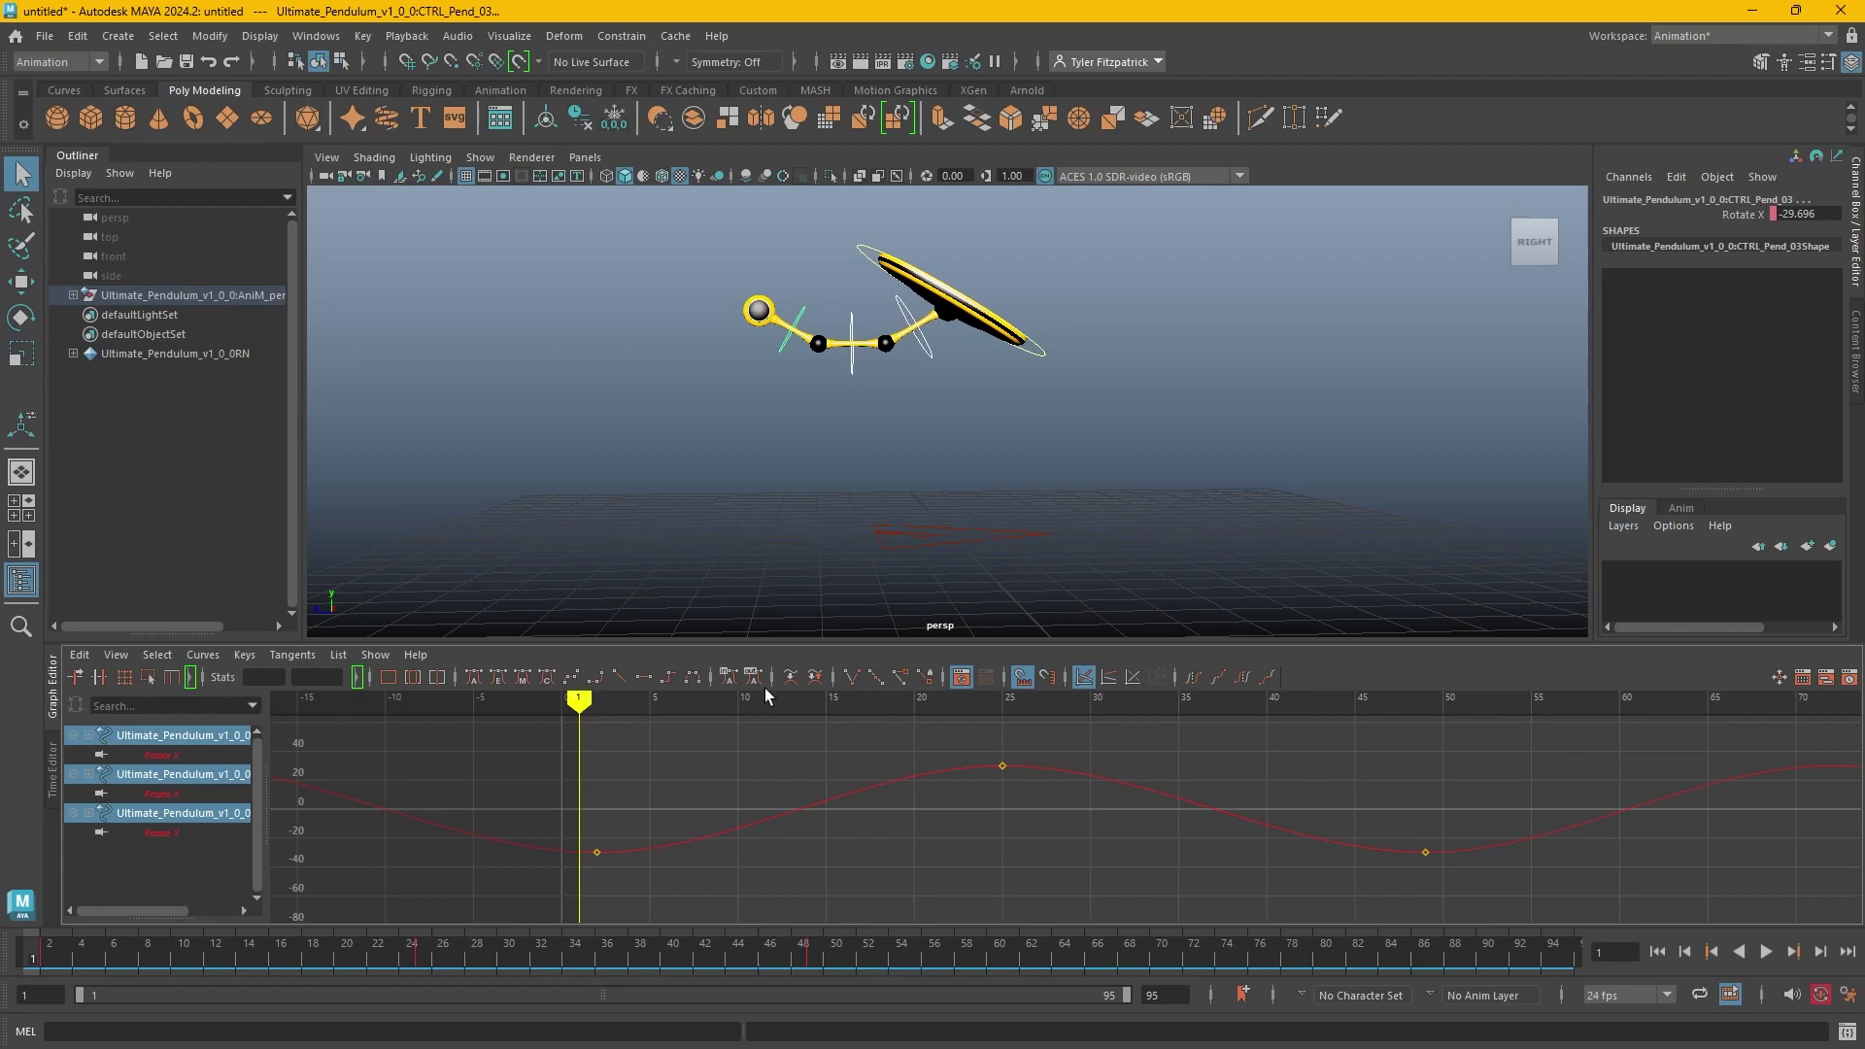
left_click(851, 321)
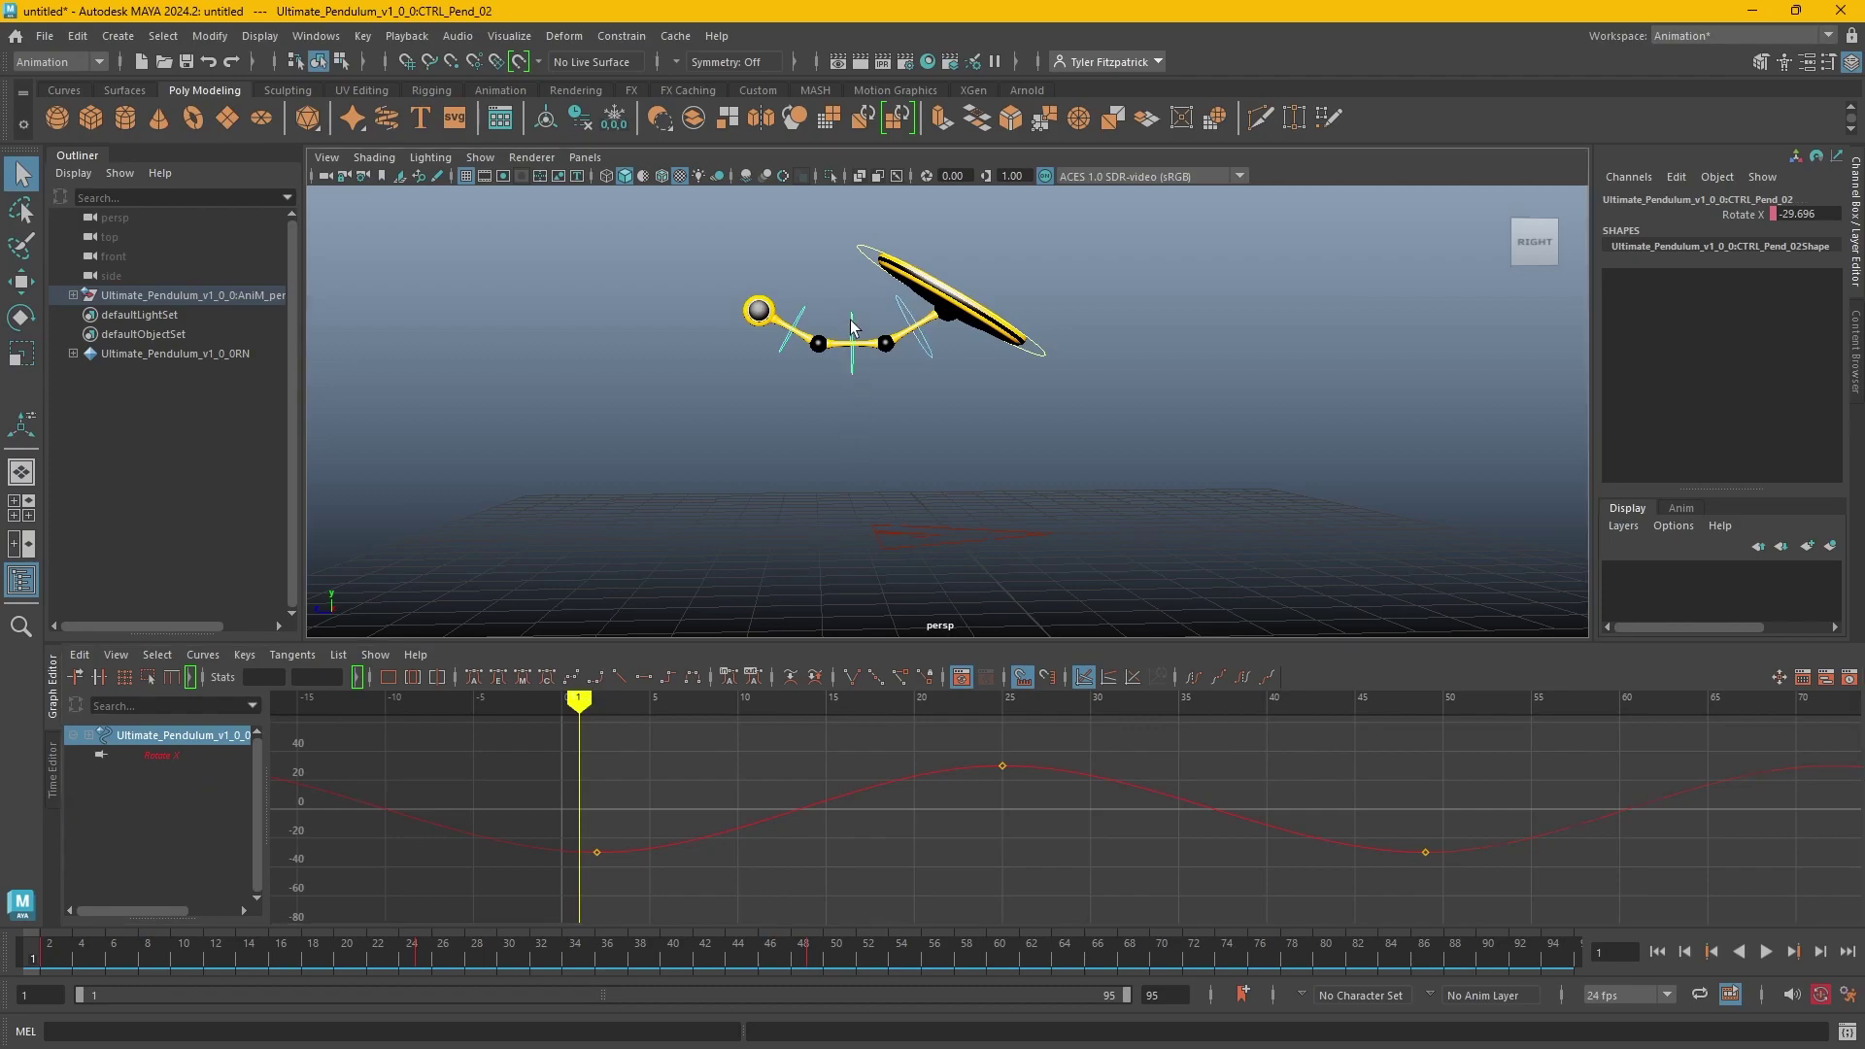
left_click(801, 311, "shift")
key("f")
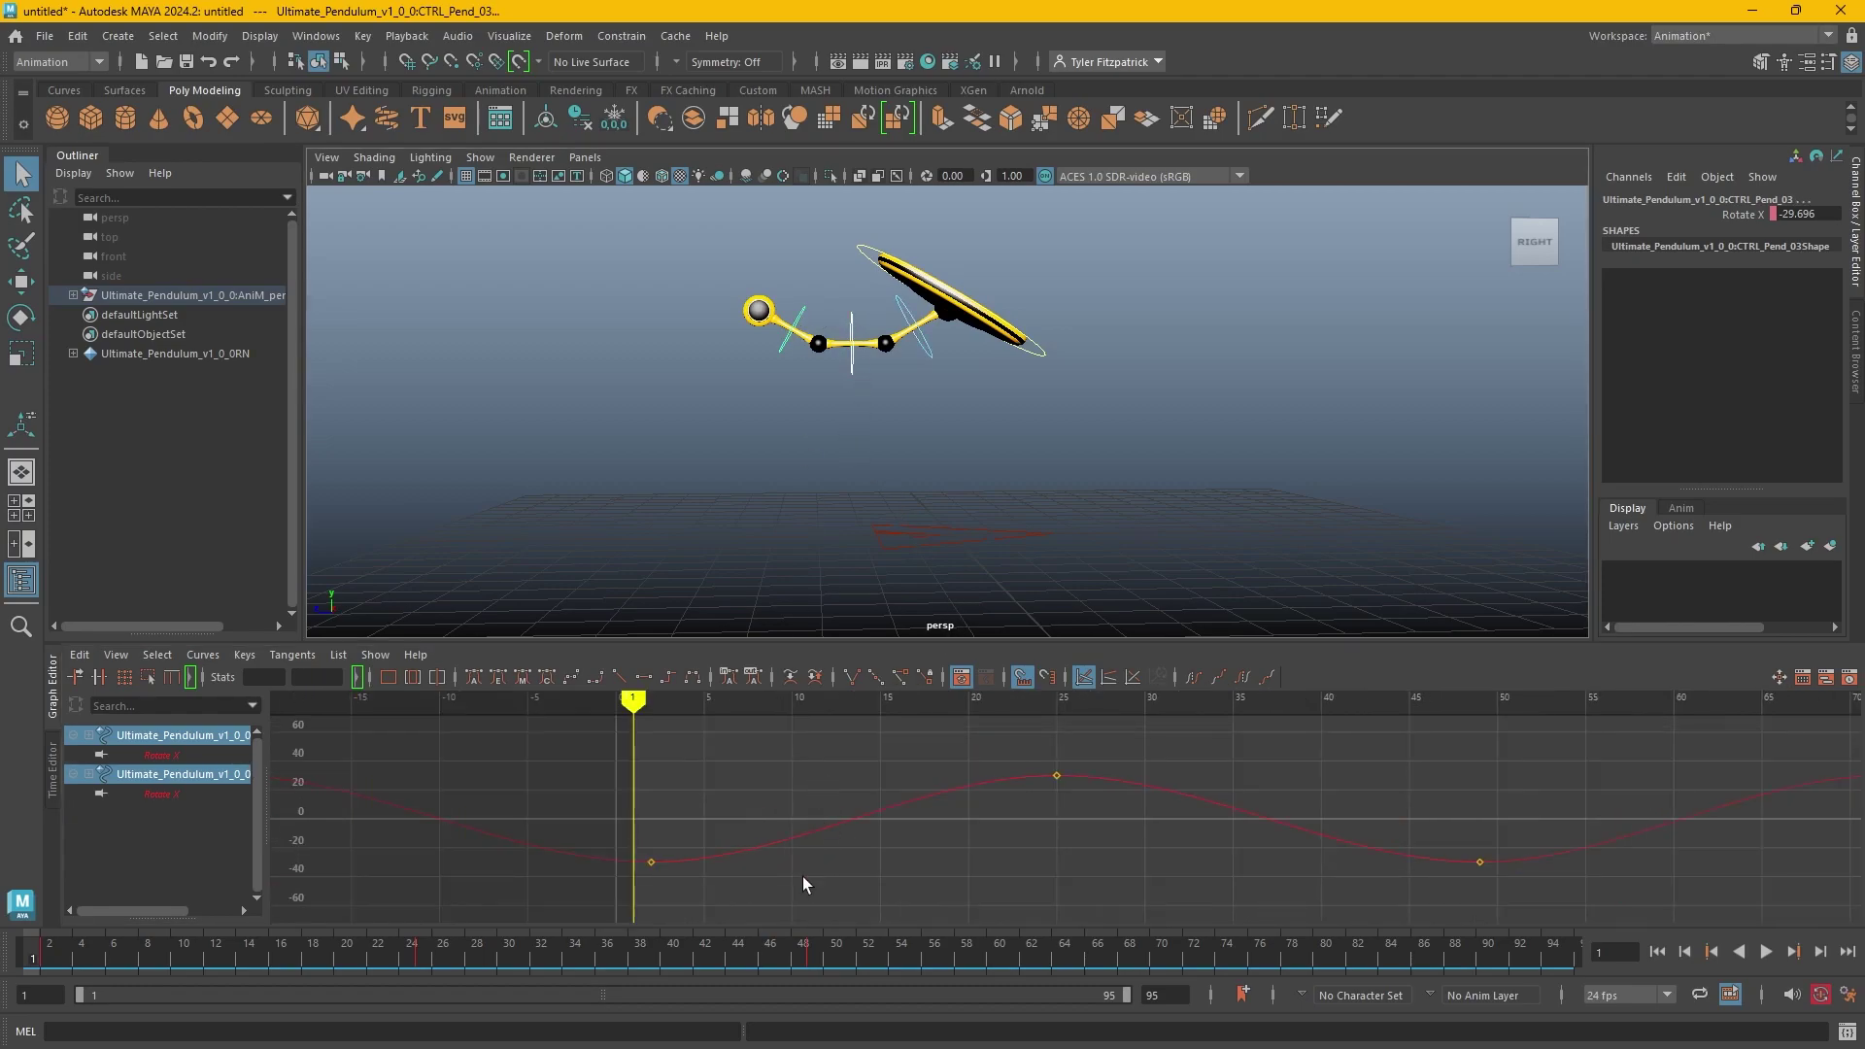
left_click_drag(627, 909, 1537, 750)
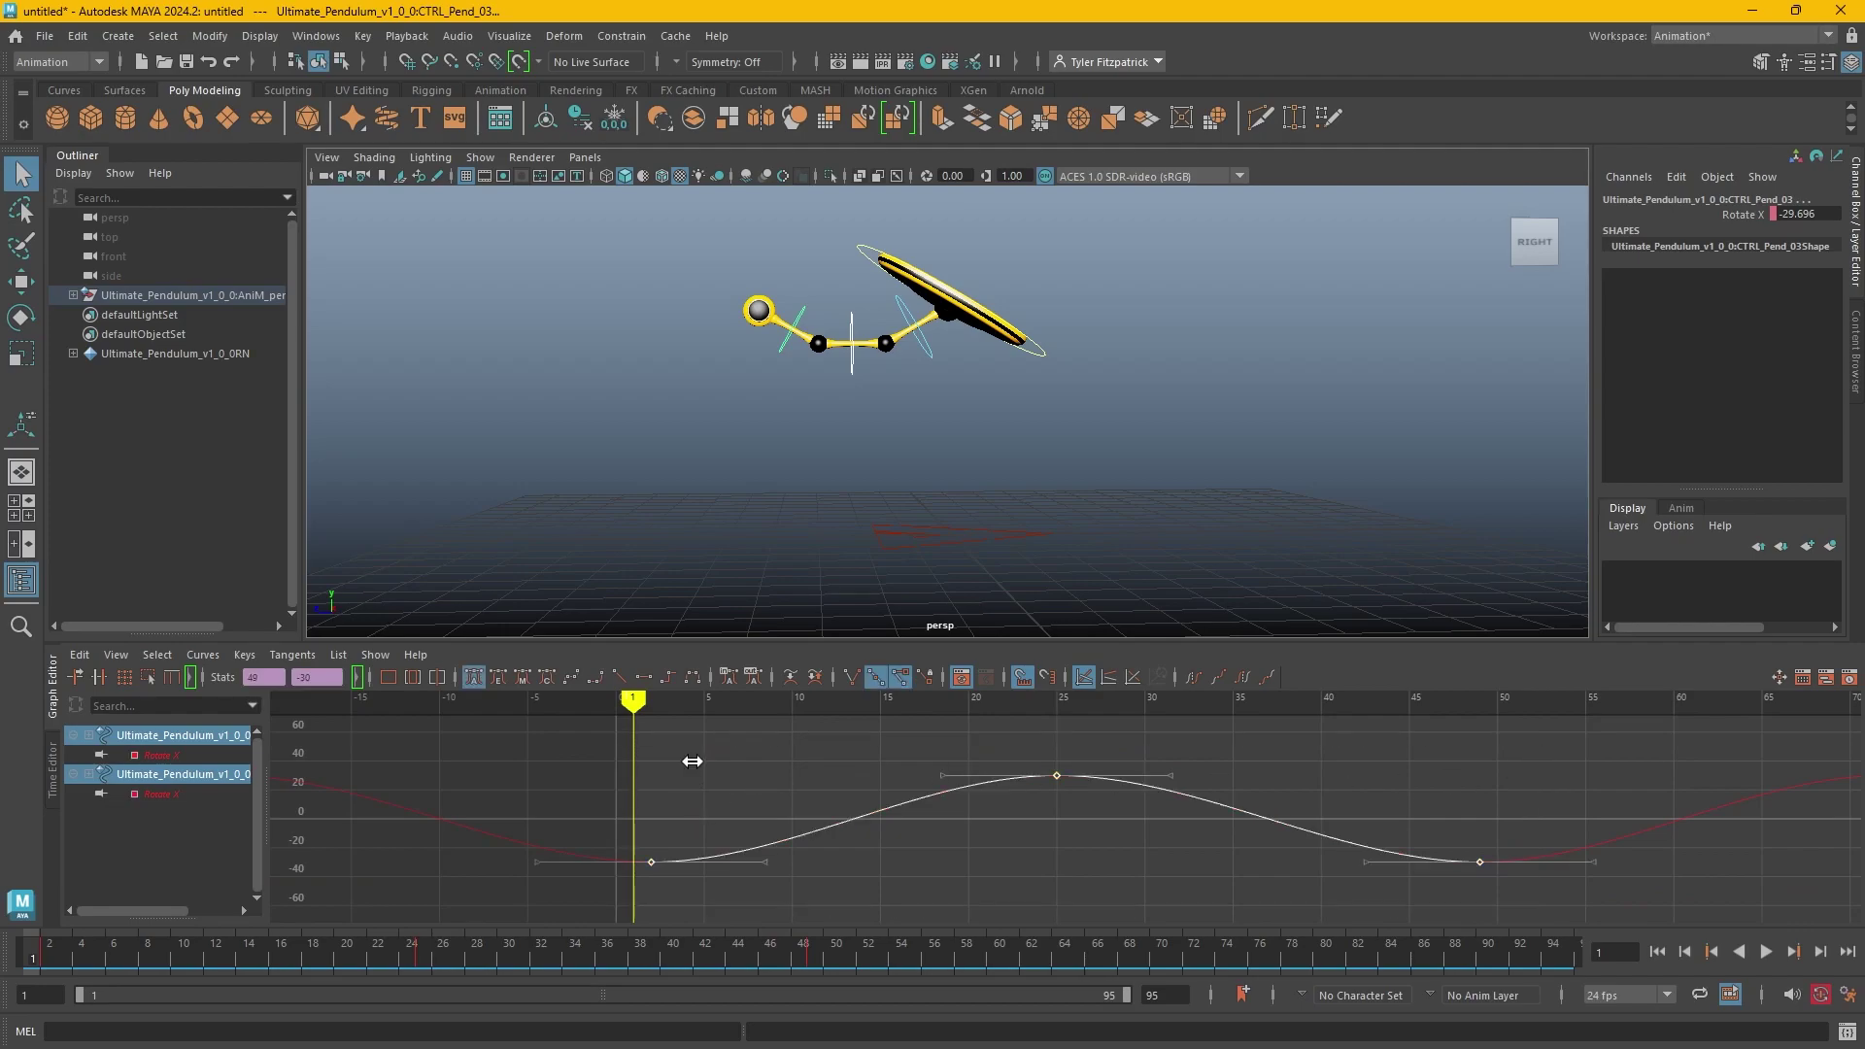
middle_click_drag(699, 763, 707, 762, "shift")
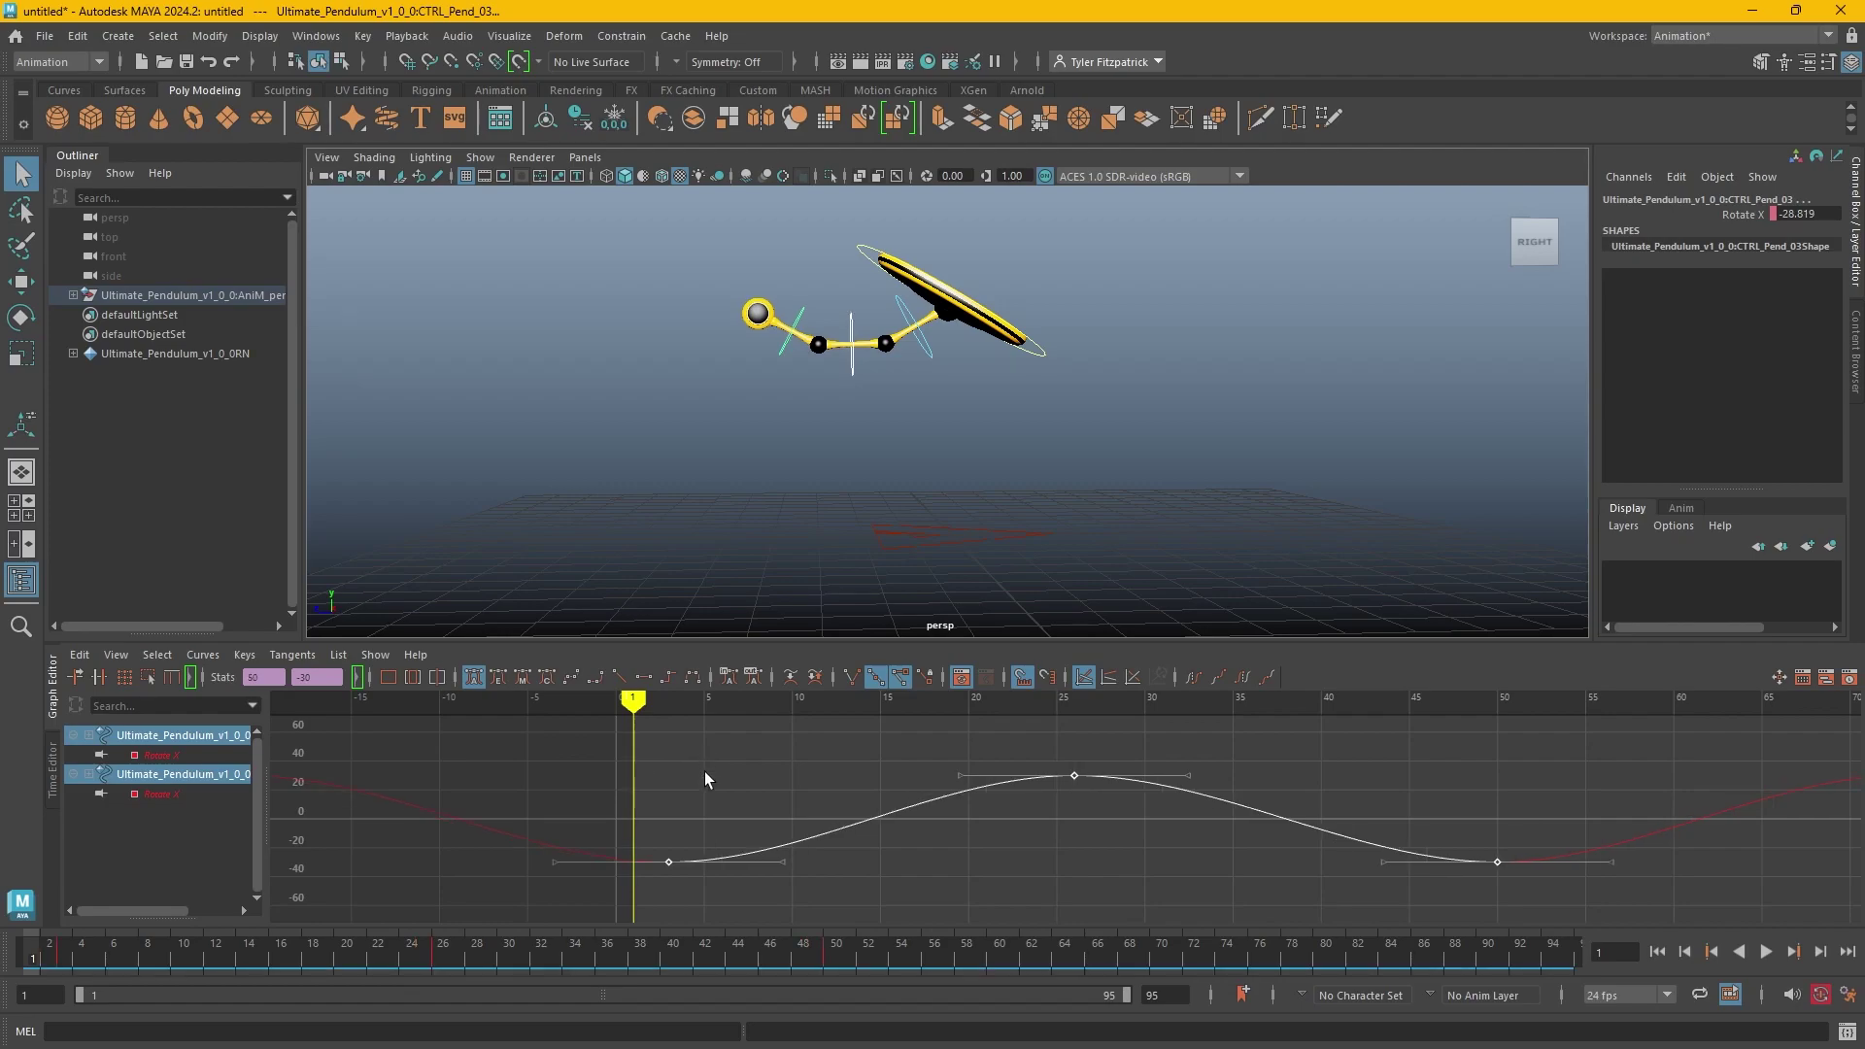
left_click(704, 765)
left_click(1767, 952)
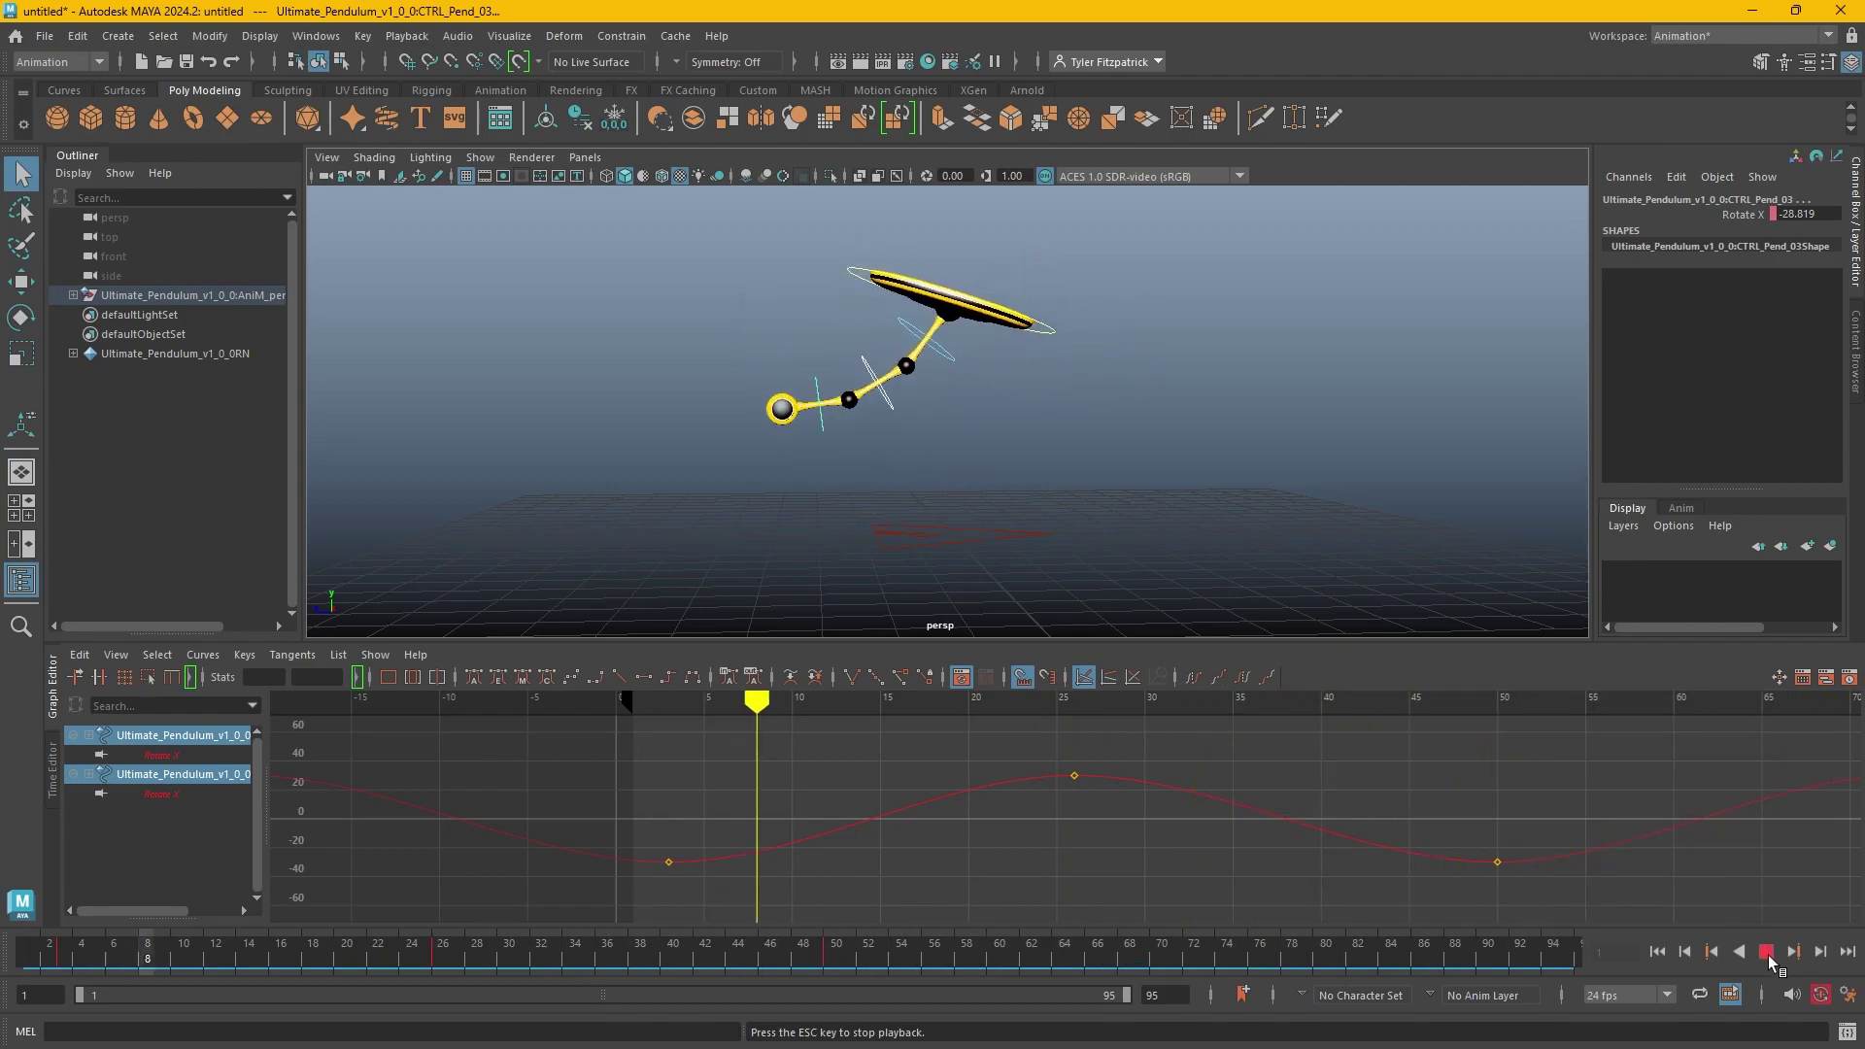
Delay Pend_03's Rotate X keys one more frame, ending at frame 51, and replay.
left_click(1767, 952)
left_click(865, 447)
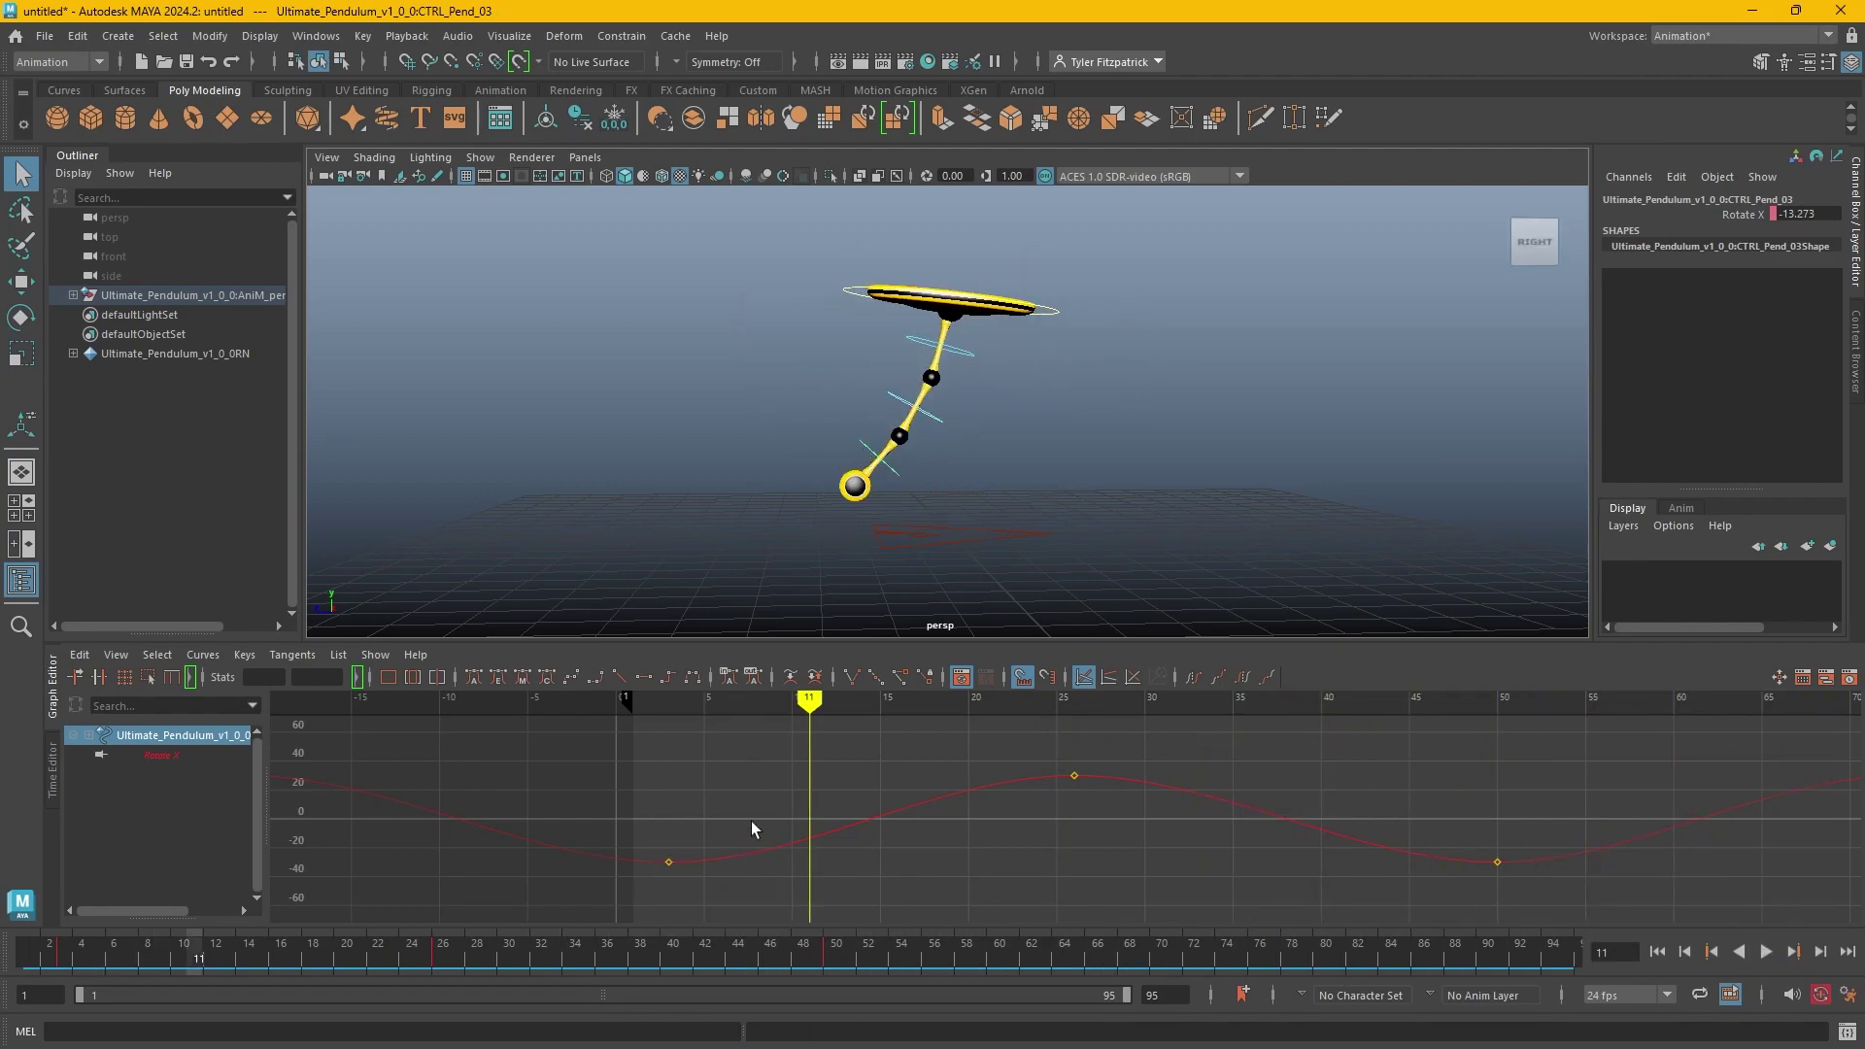
left_click_drag(629, 889, 1625, 754)
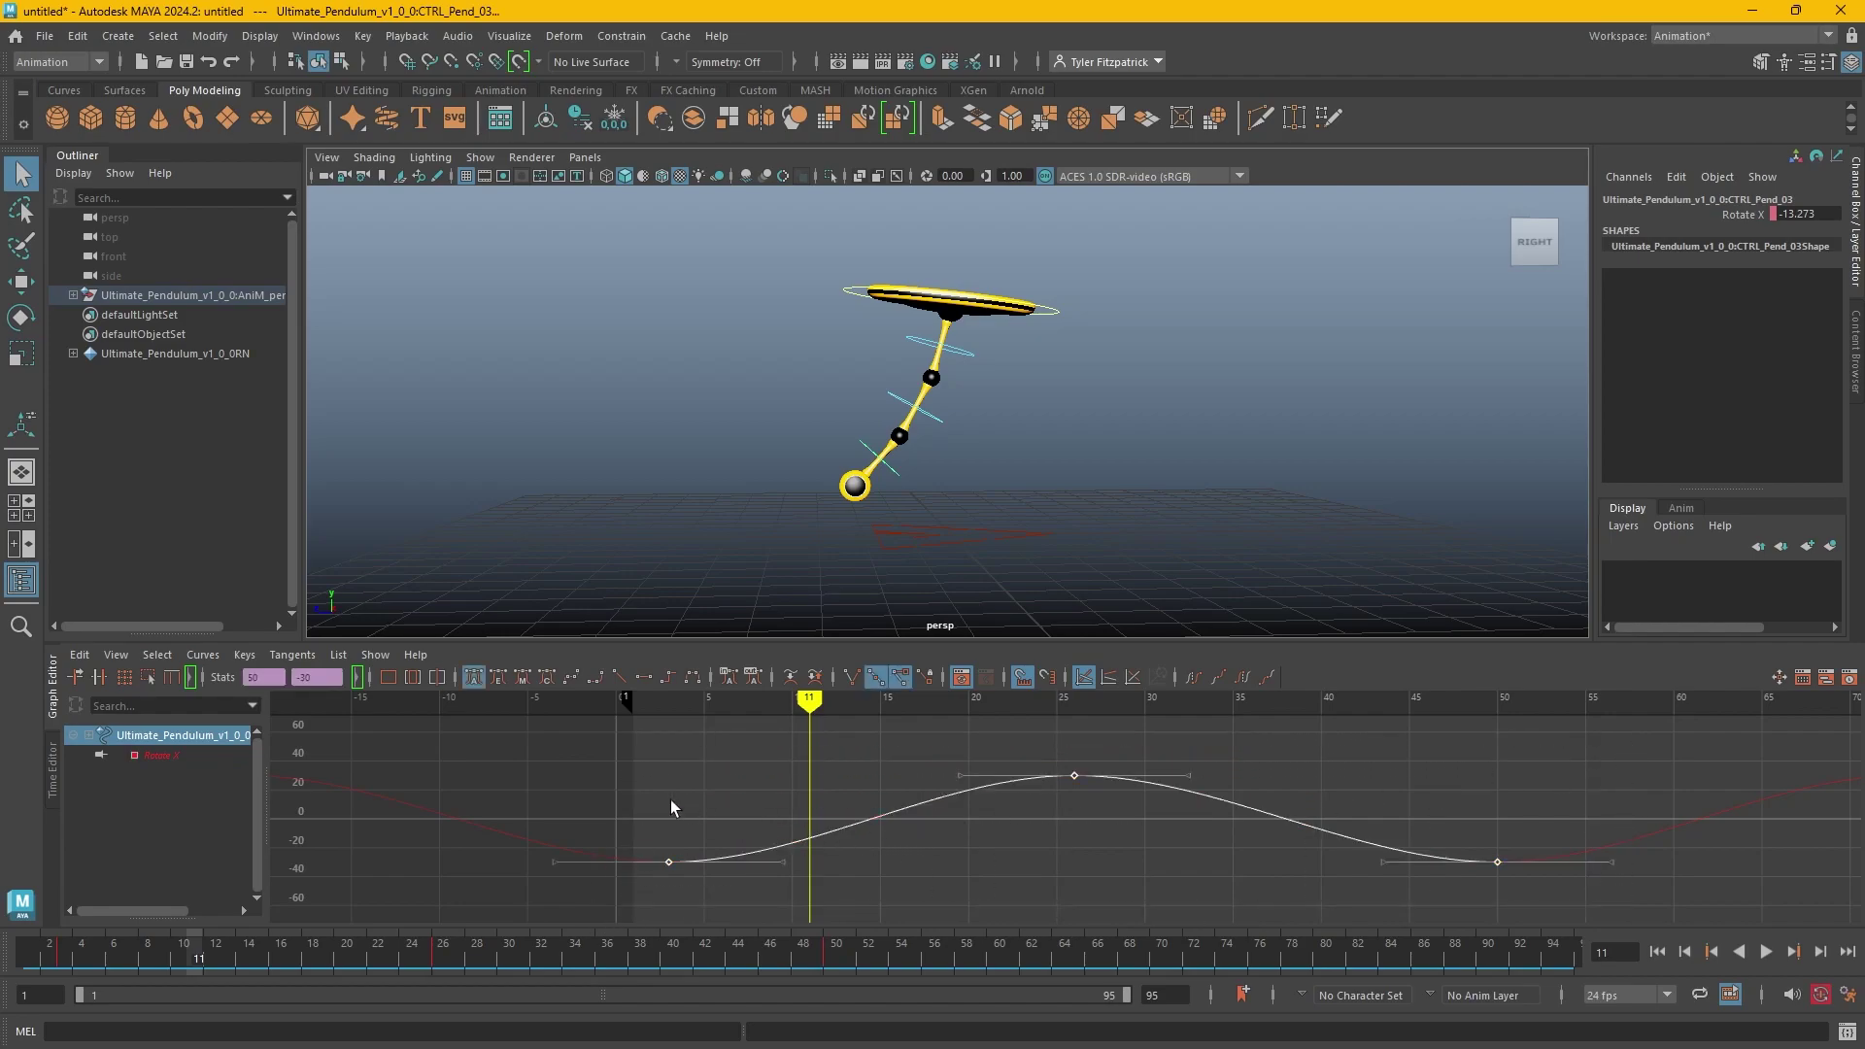
middle_click_drag(678, 789, 700, 789, "shift")
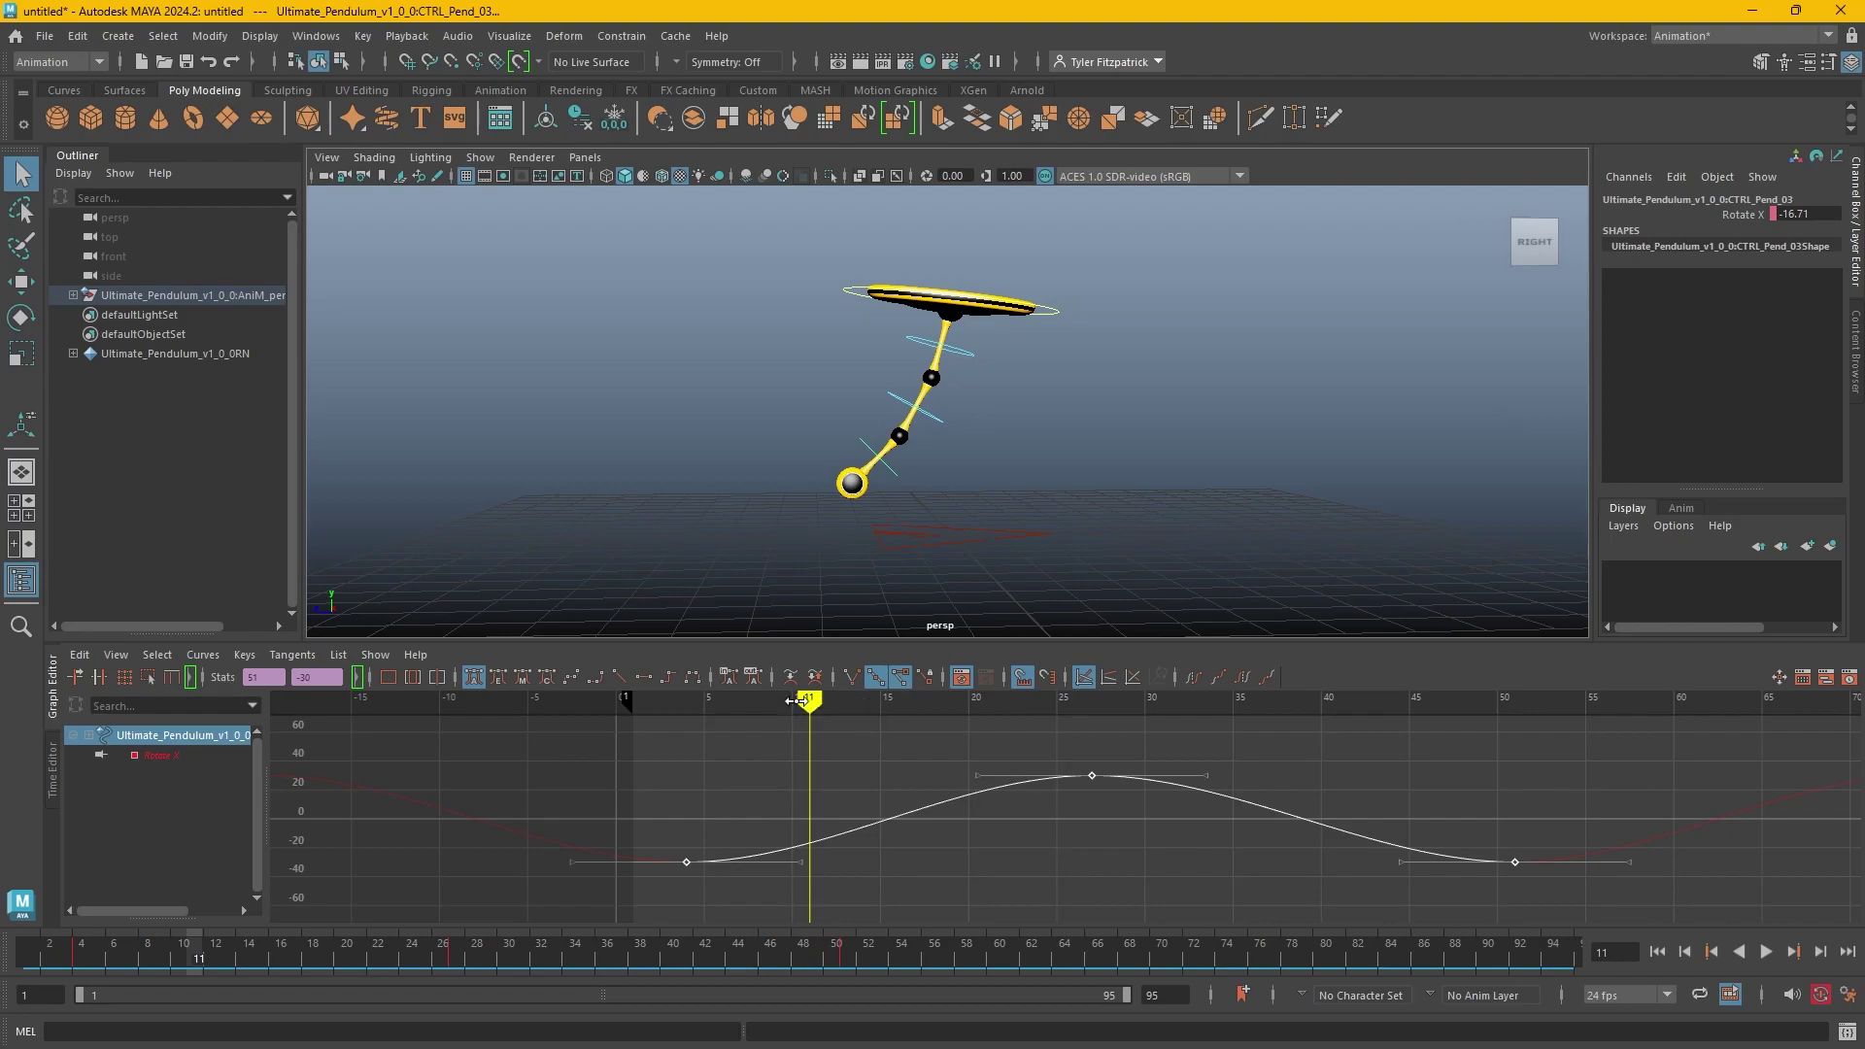
left_click_drag(810, 699, 651, 699)
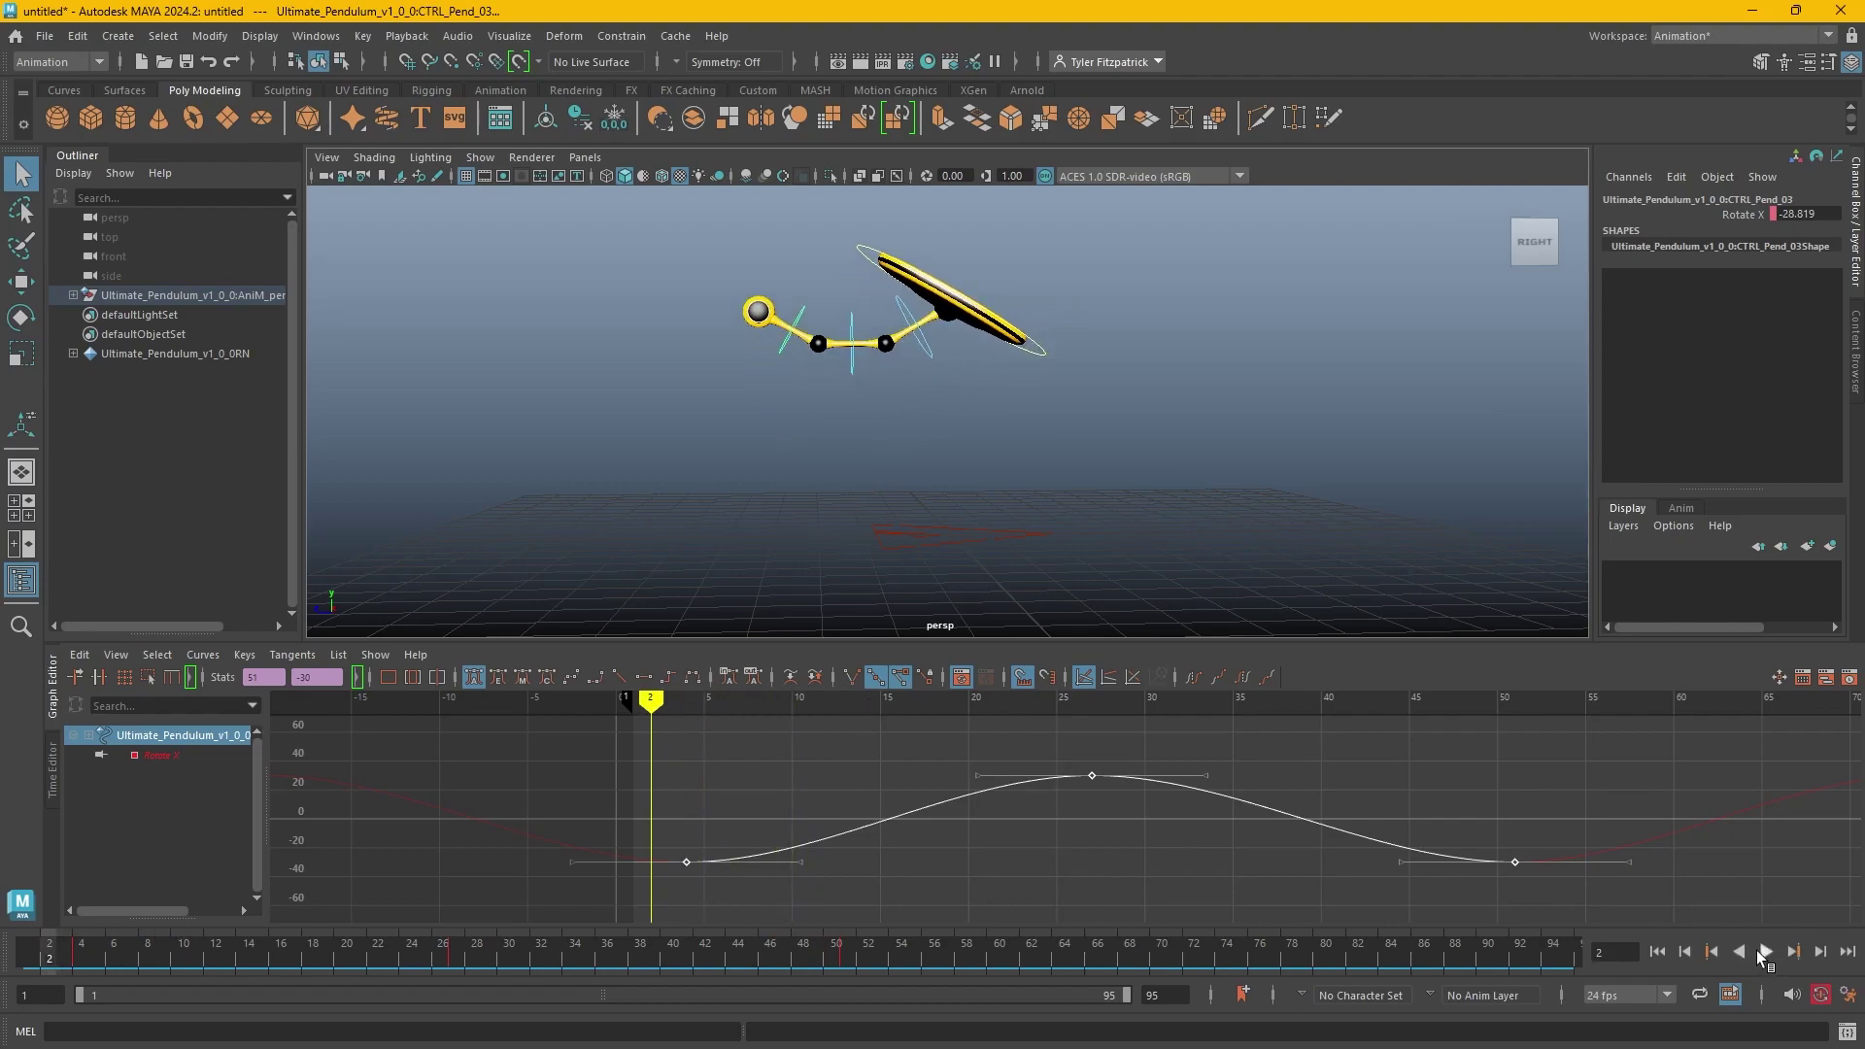
left_click(1763, 952)
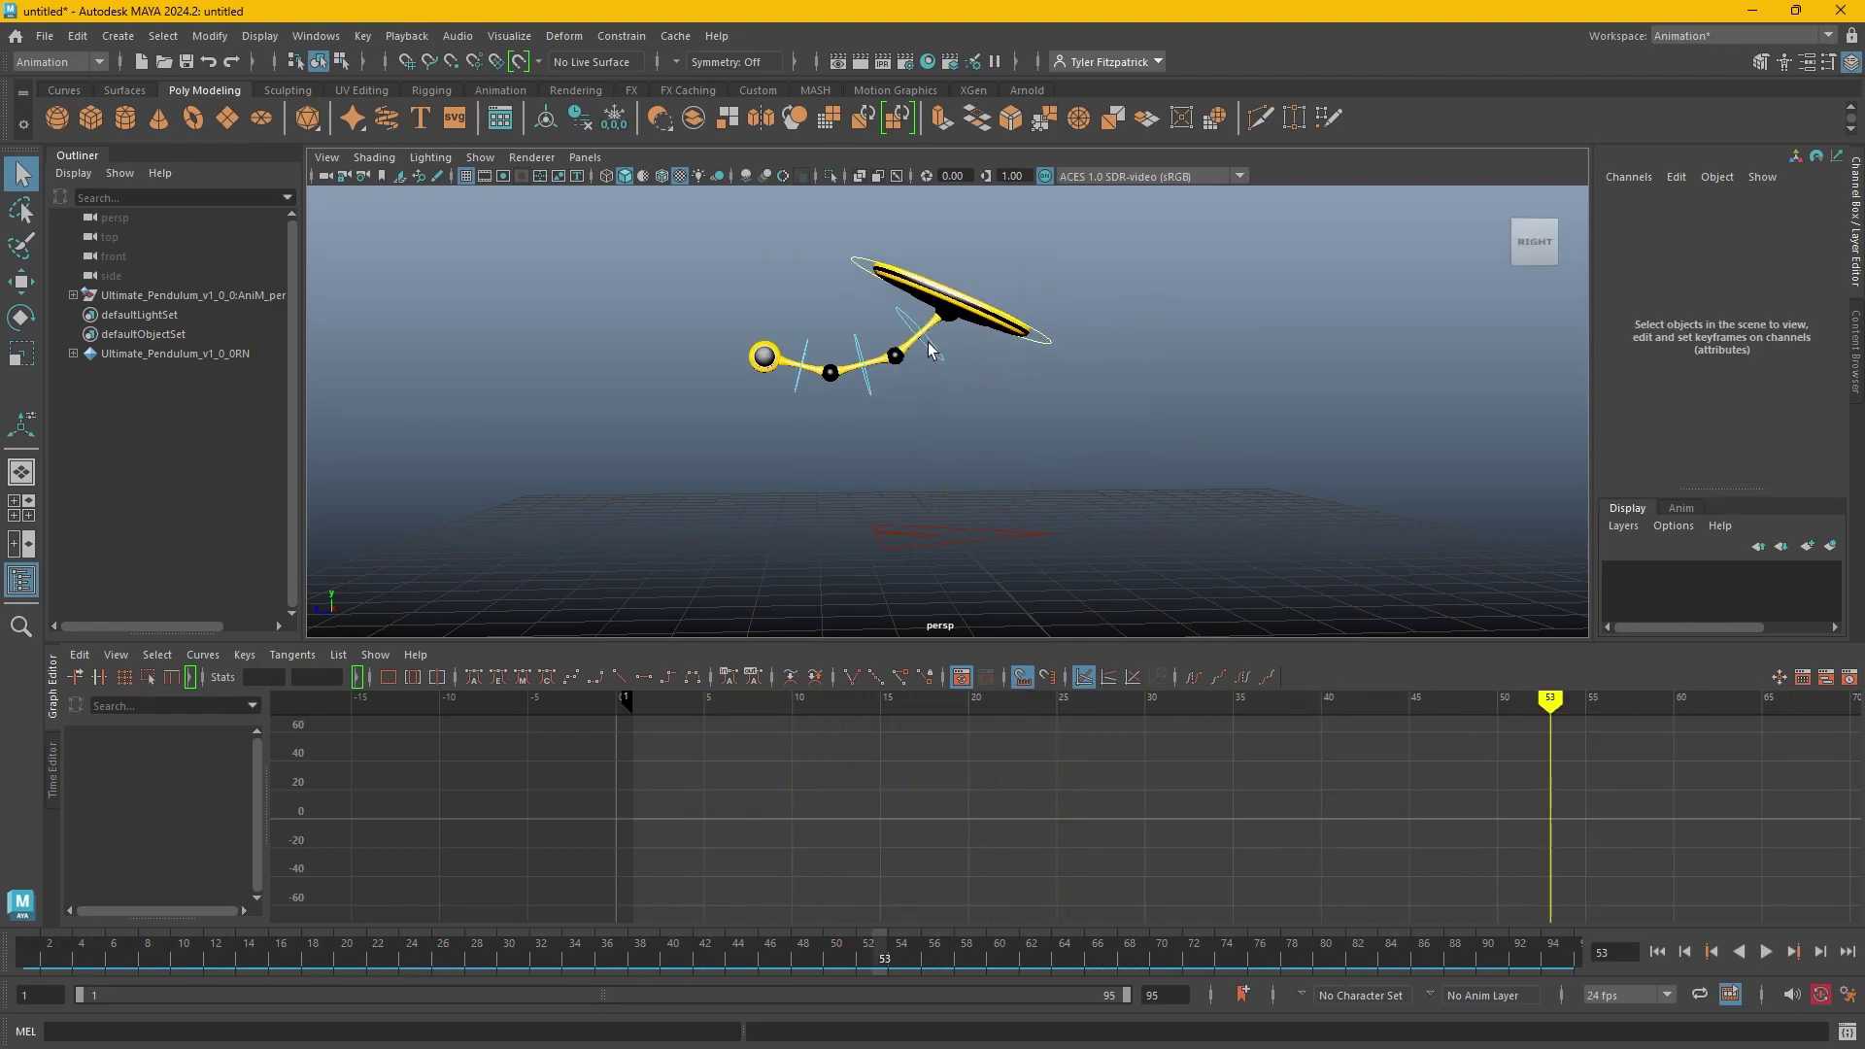
Shift all Pend_01–03 Rotate X keys one frame later.
left_click(939, 348)
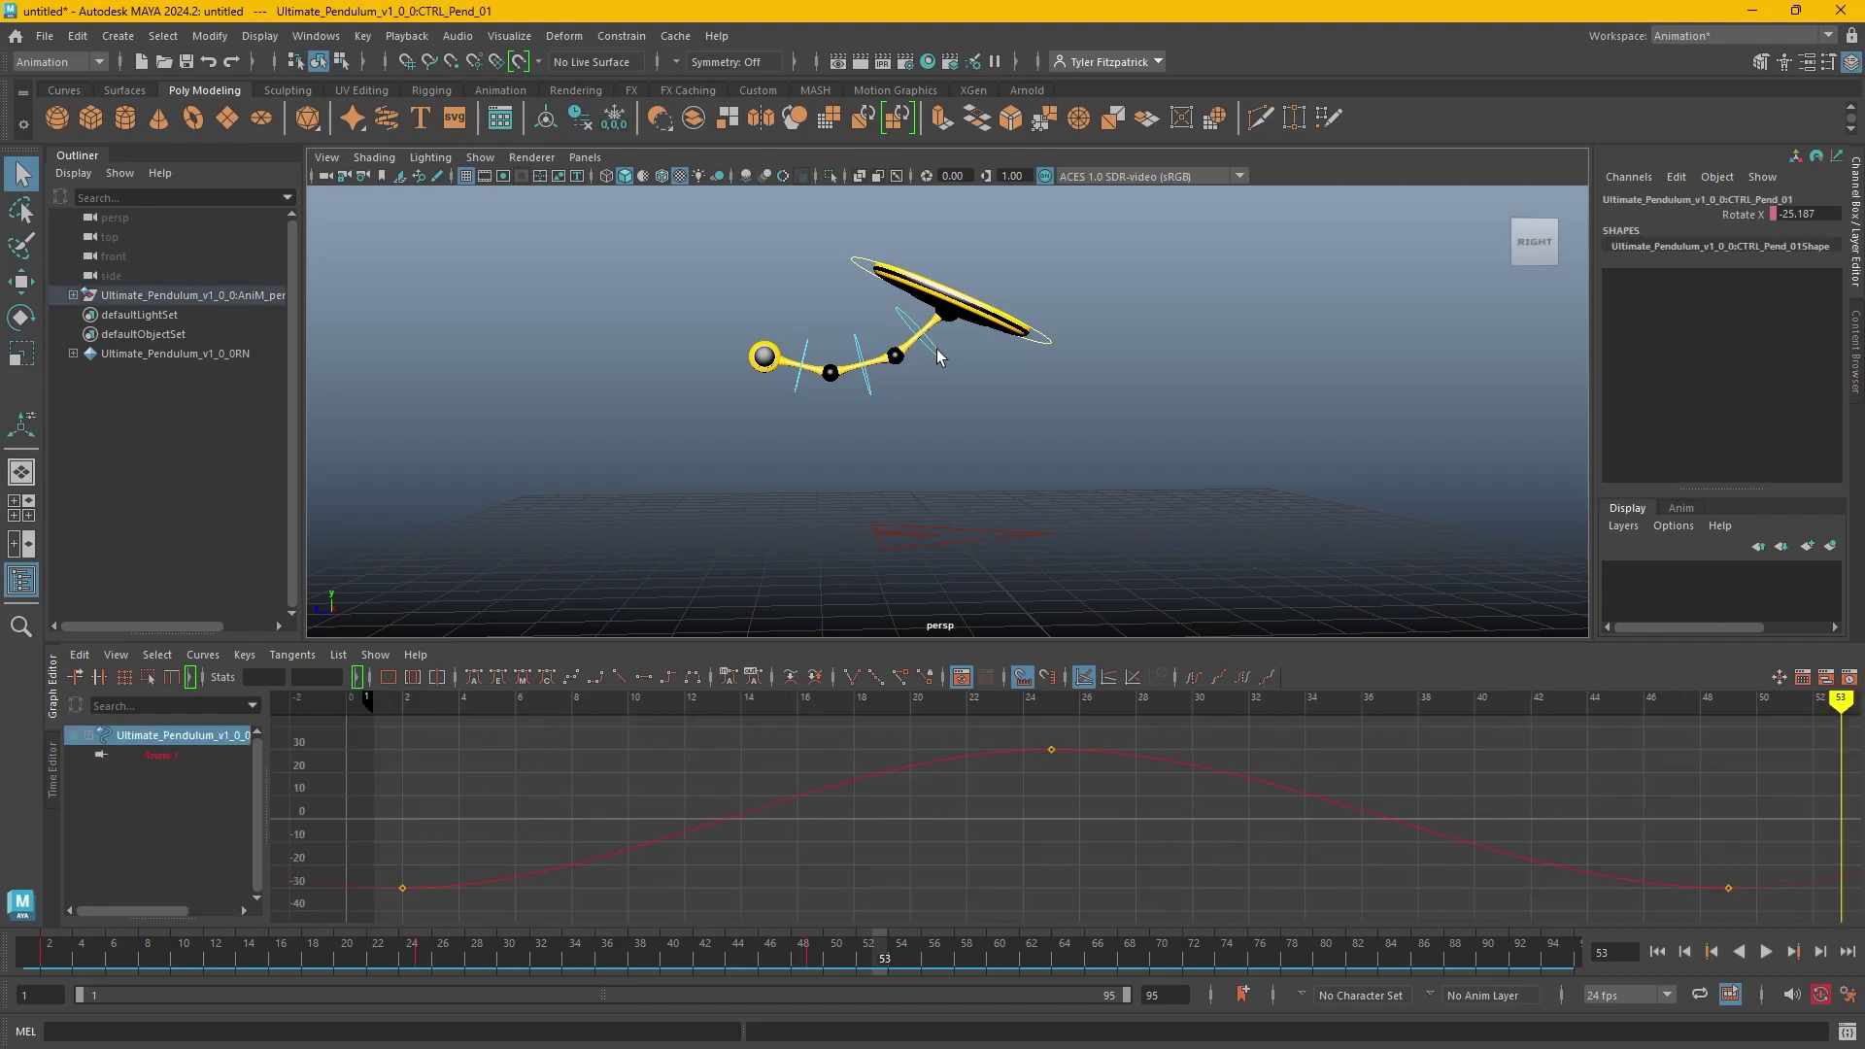
left_click(871, 382, "shift")
left_click(806, 381, "shift")
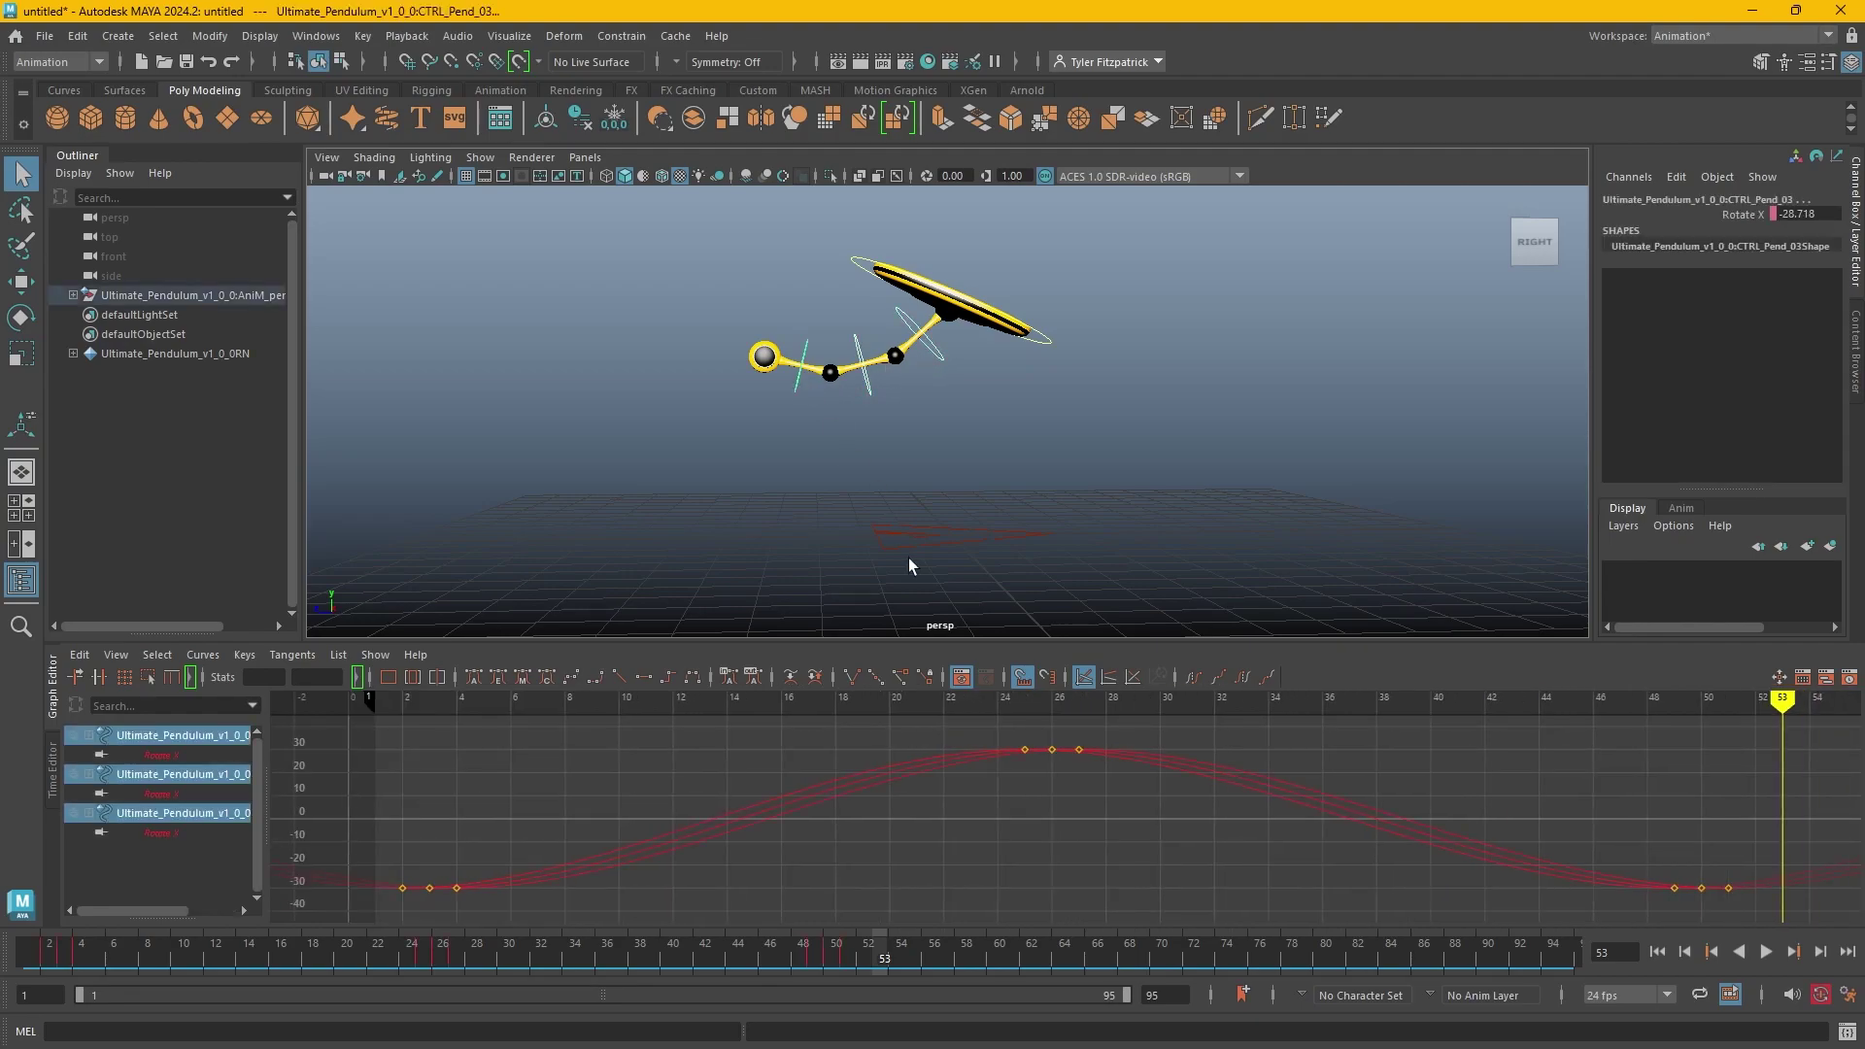
scroll(589, 855, "down", 3)
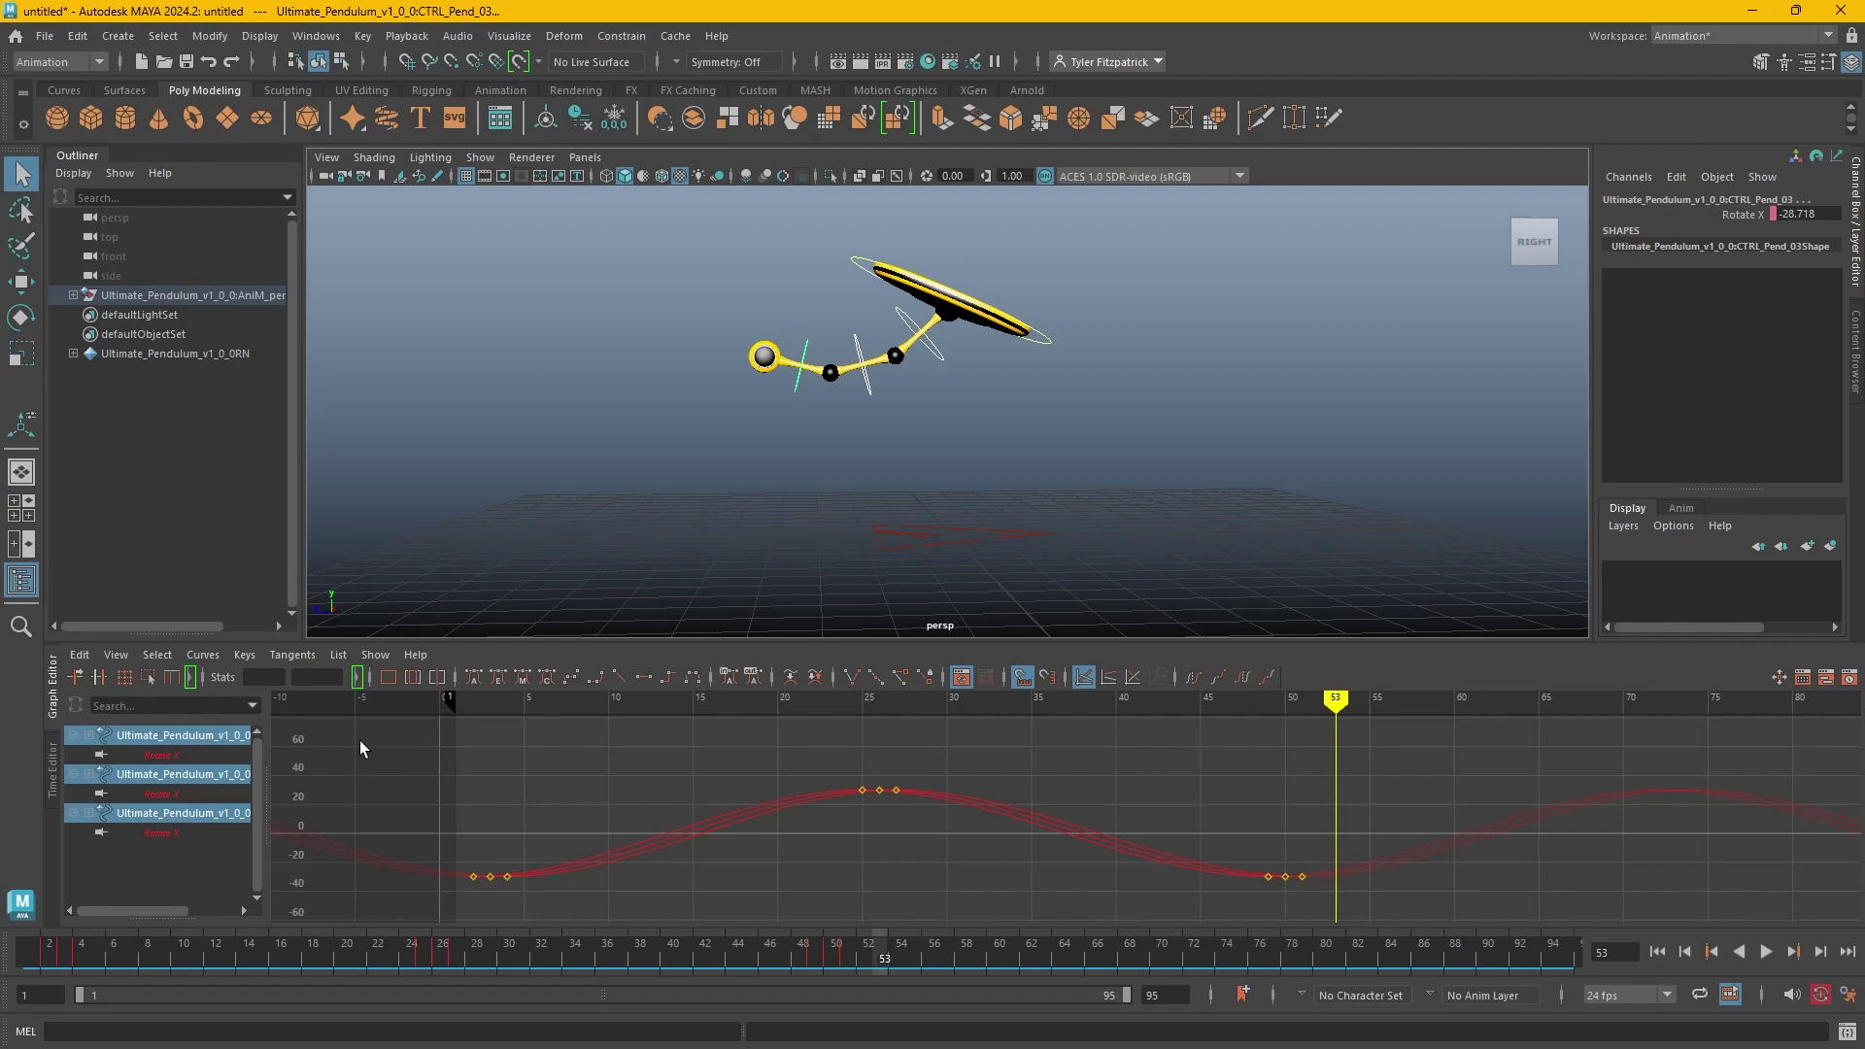
left_click_drag(344, 743, 1477, 921)
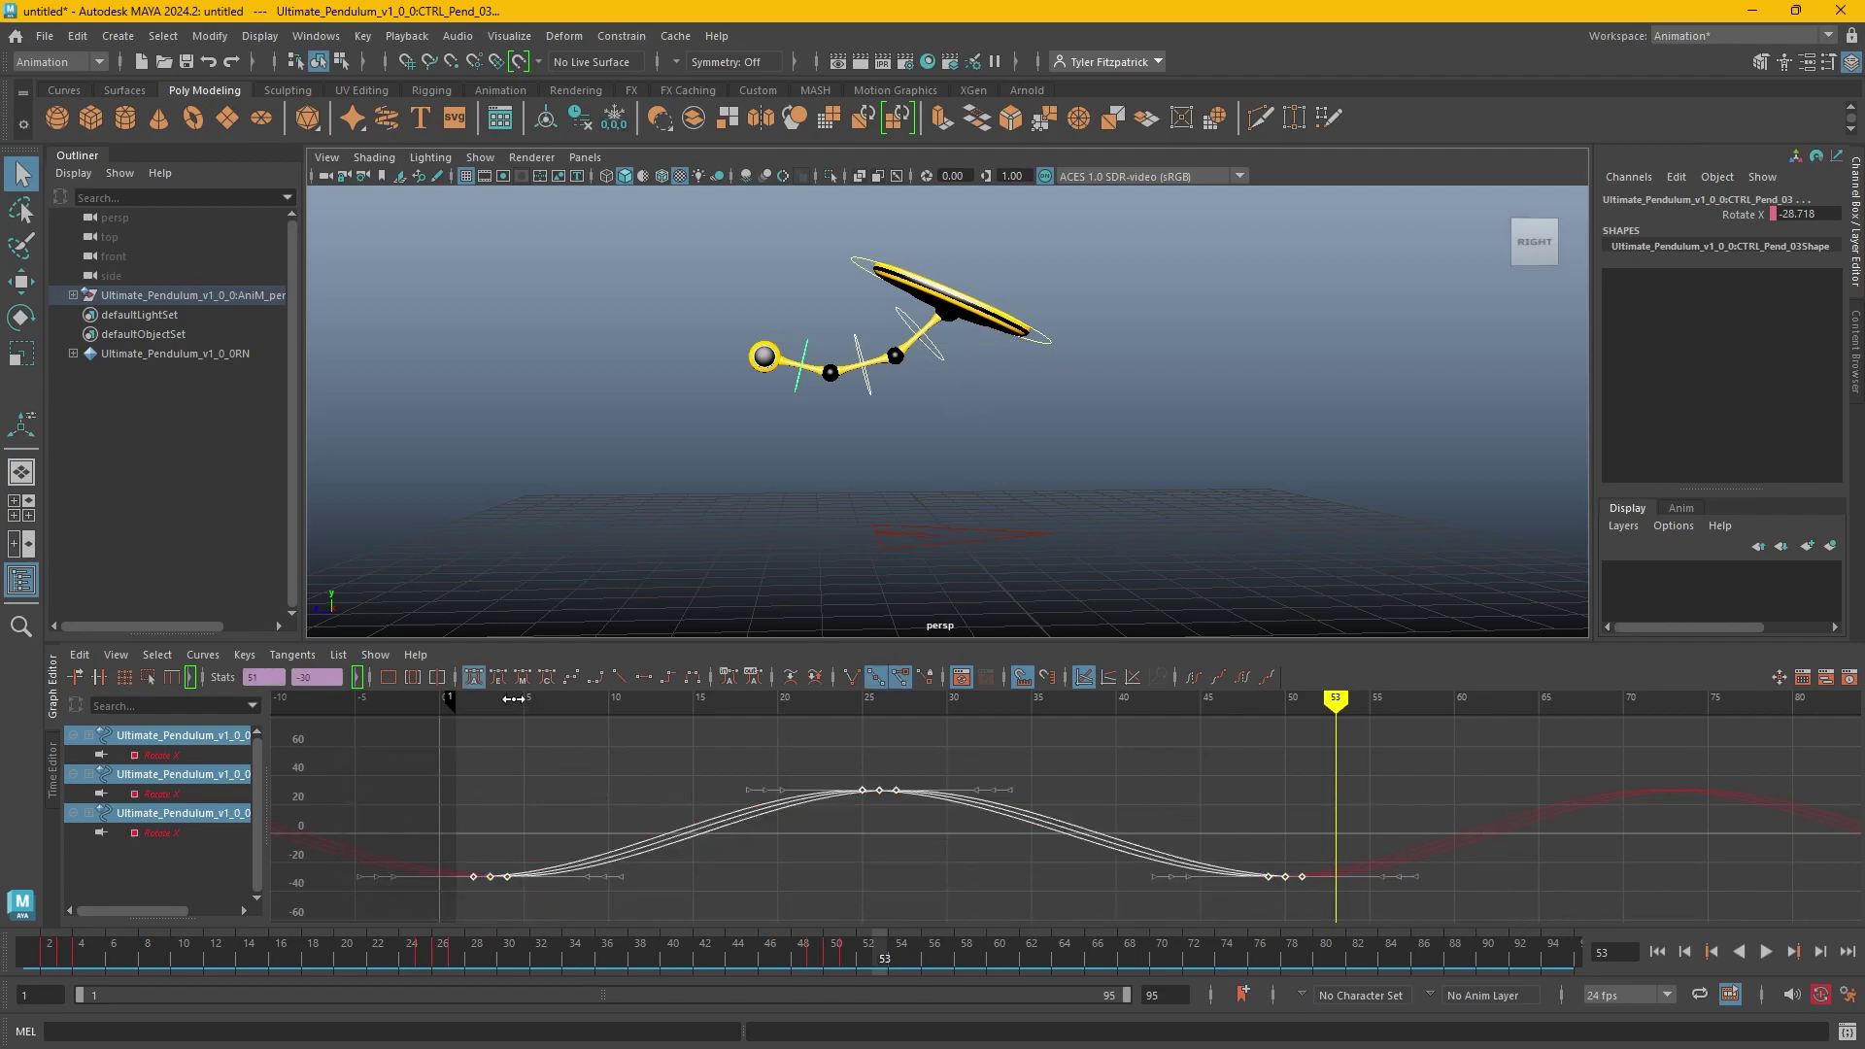
left_click_drag(514, 698, 455, 700)
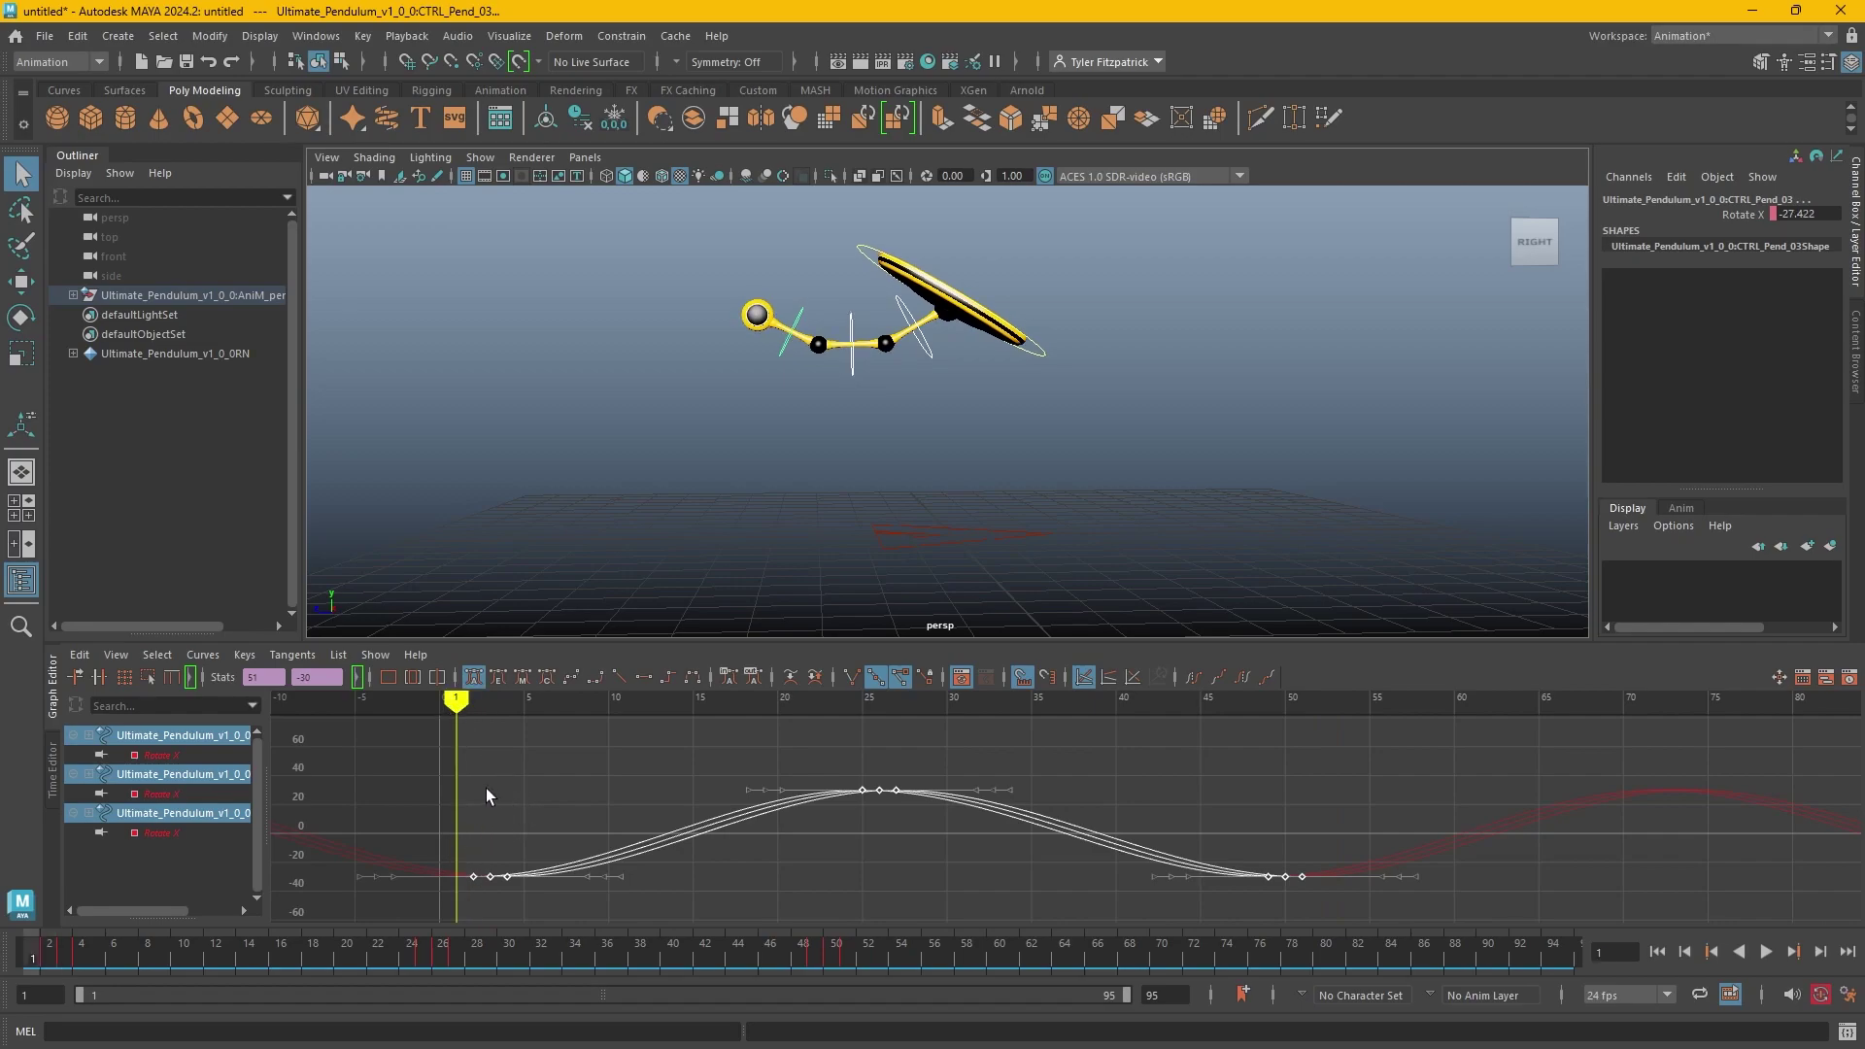
middle_click_drag(501, 790, 528, 794, "shift")
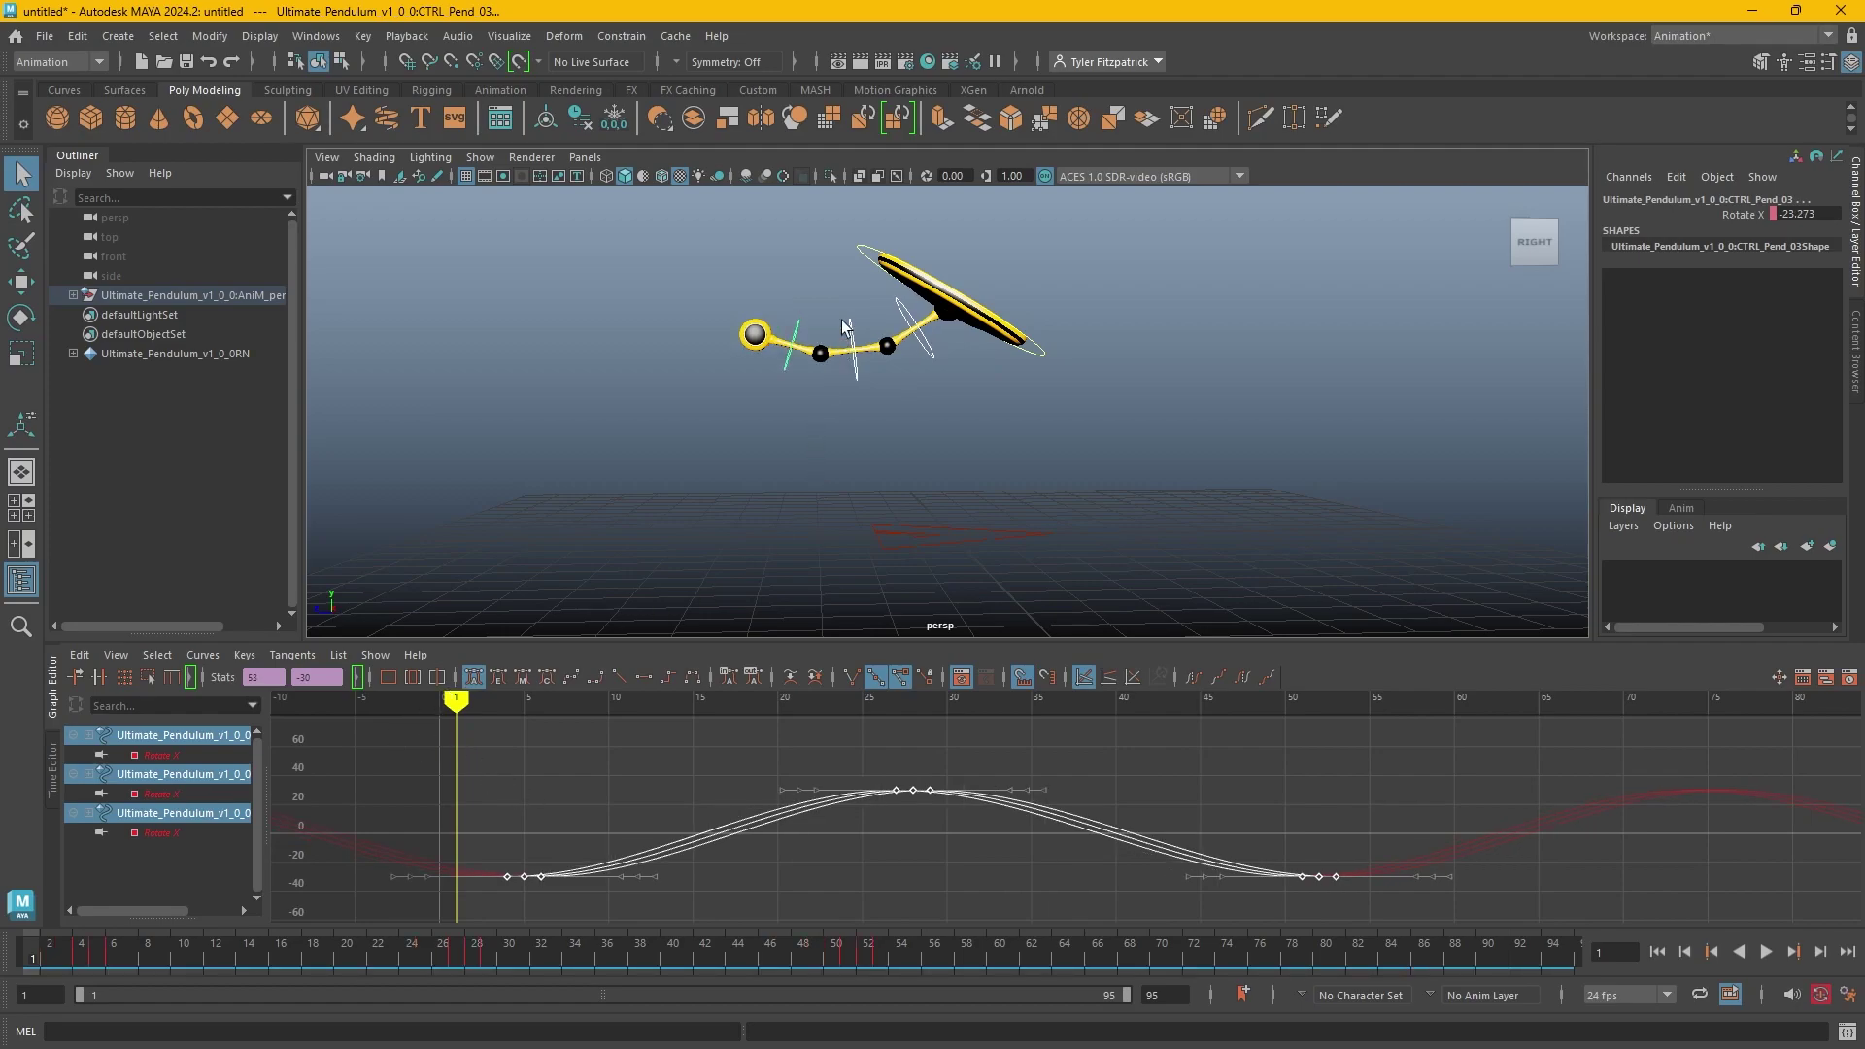
Move the Pend_02–03 keys about two frames further, then Pend_03's one frame more.
left_click_drag(795, 297, 860, 327)
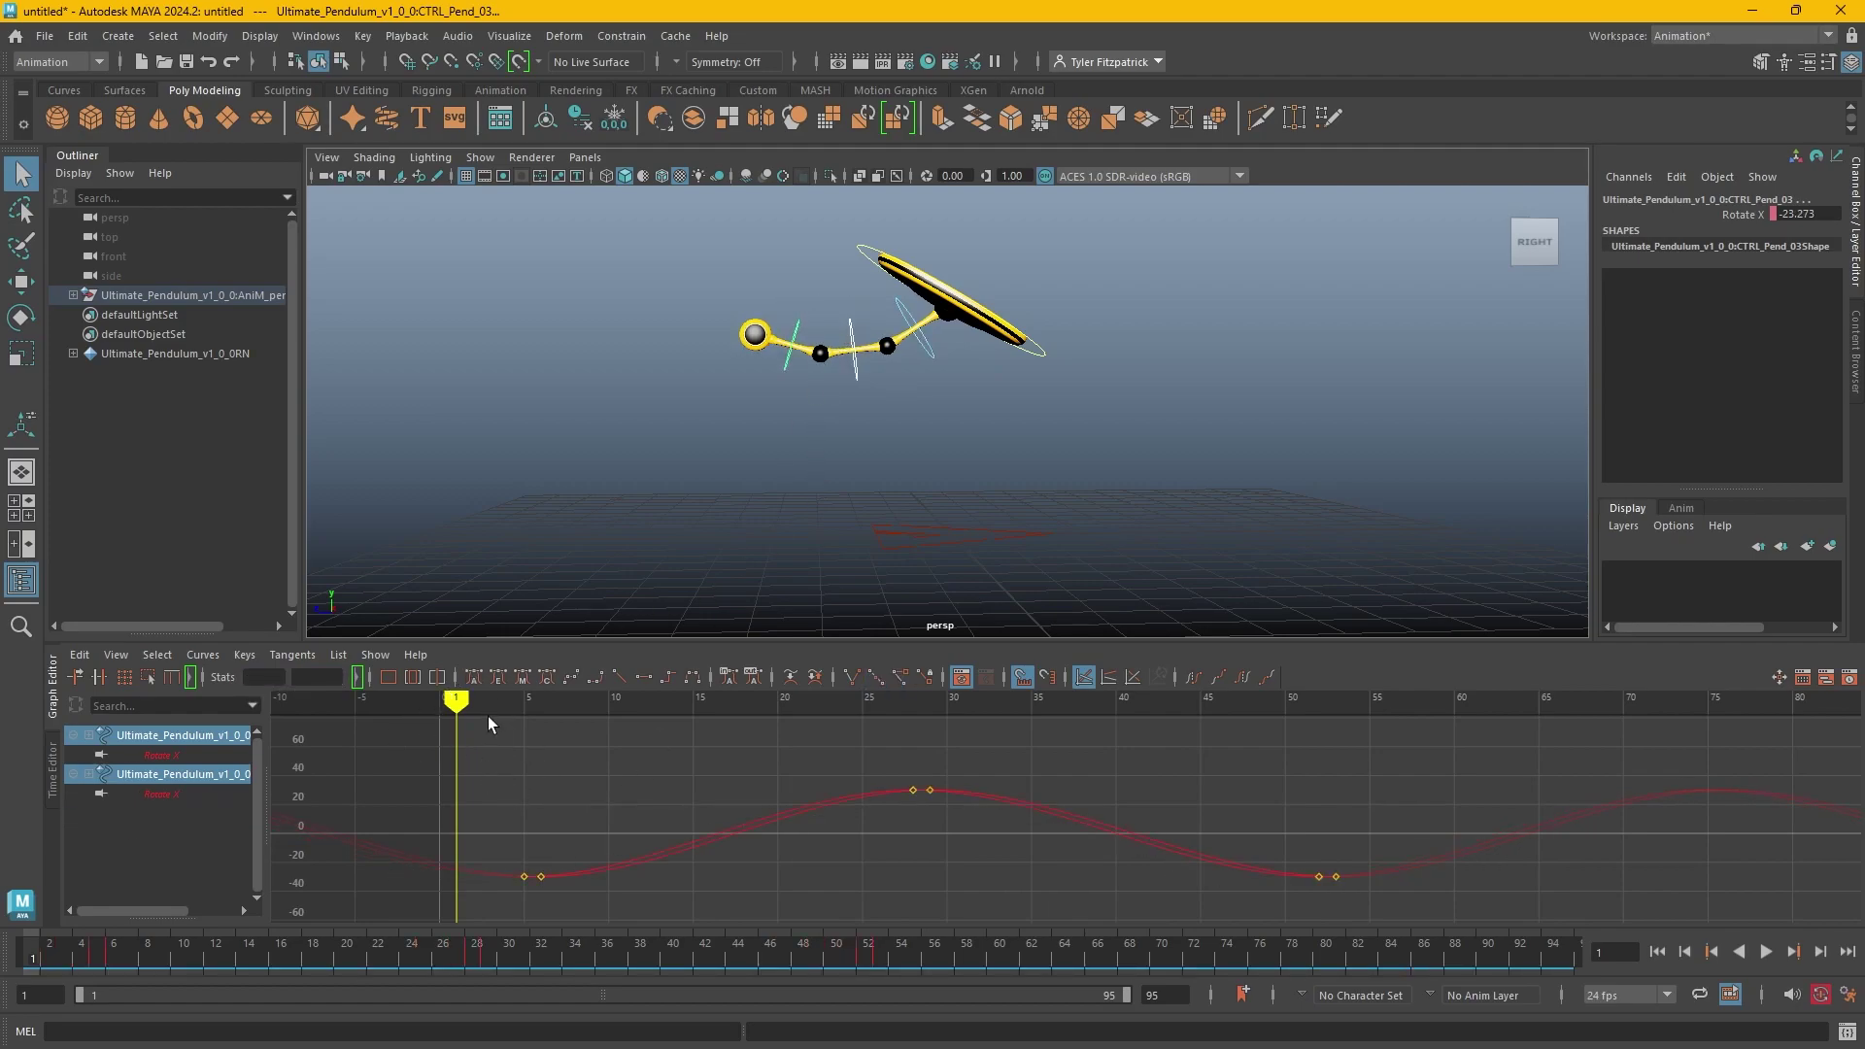
mouse_move(460, 738)
left_mouse_down()
mouse_move(1153, 862)
mouse_move(560, 787)
mouse_move(1385, 905)
left_mouse_up()
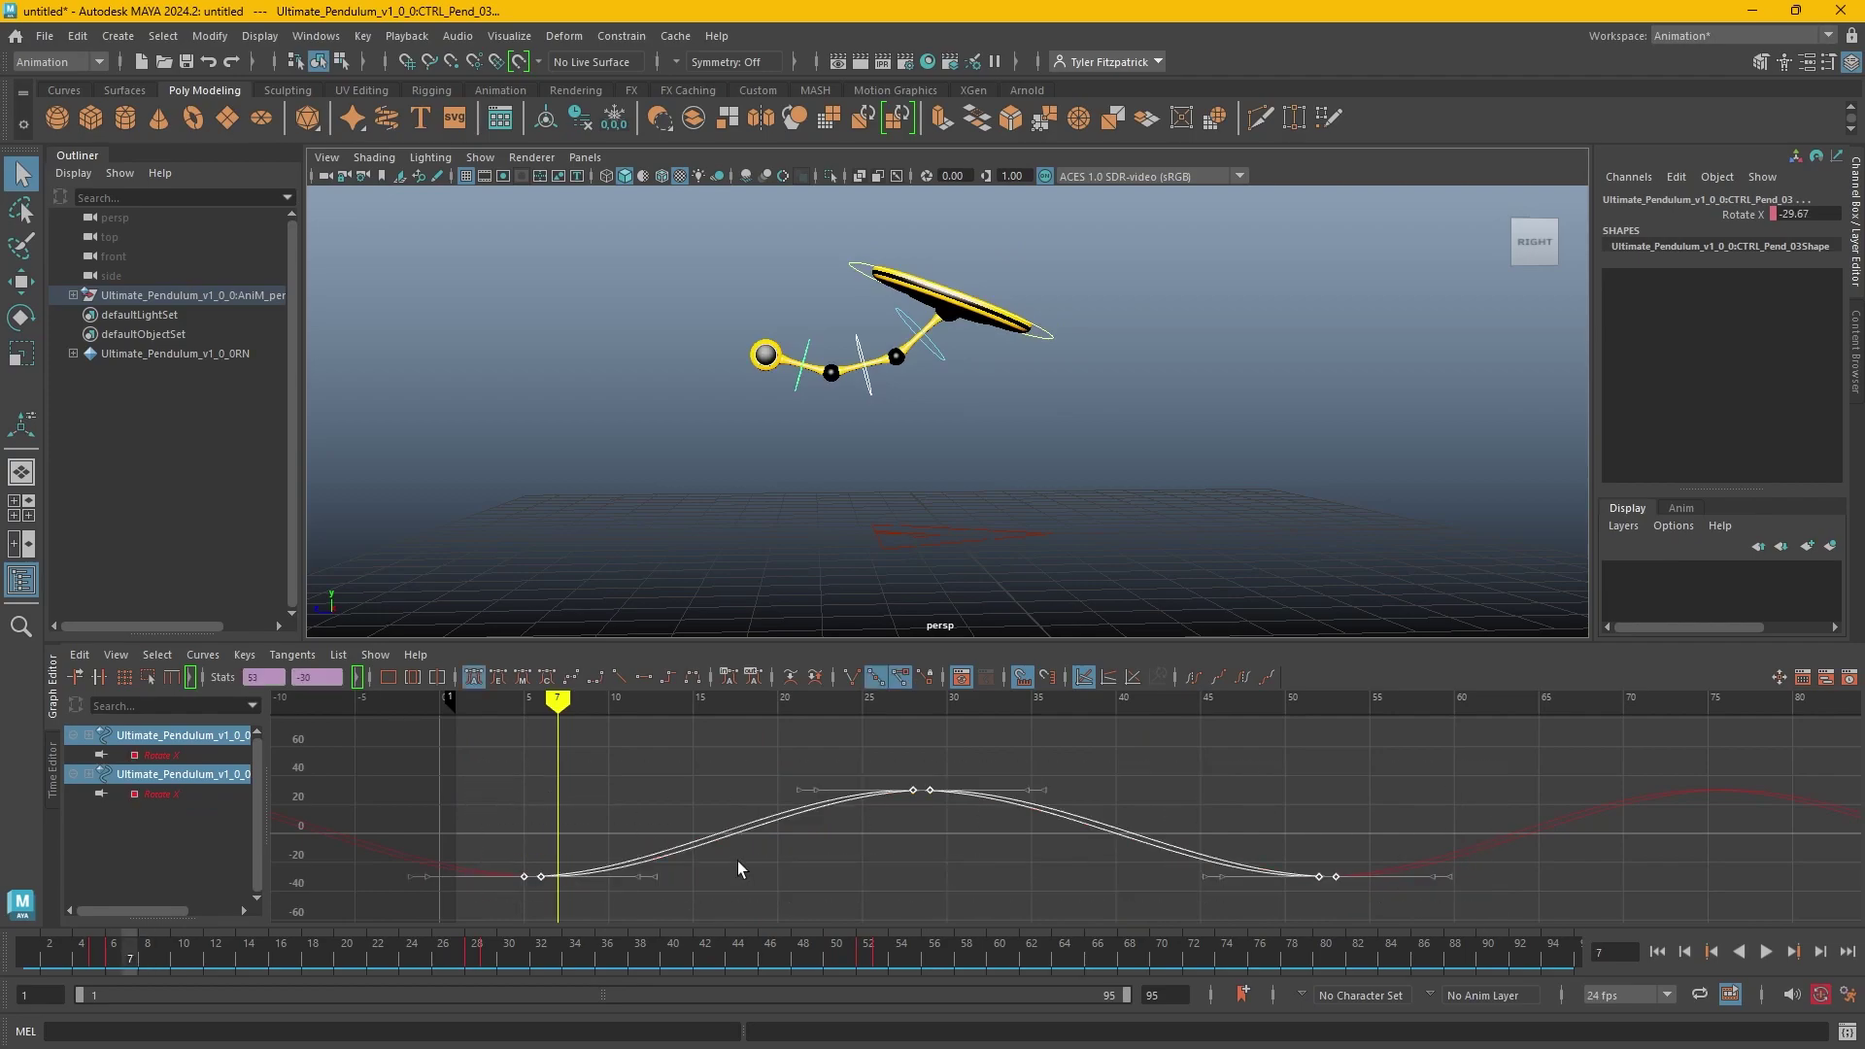
middle_click_drag(649, 770, 674, 783, "shift")
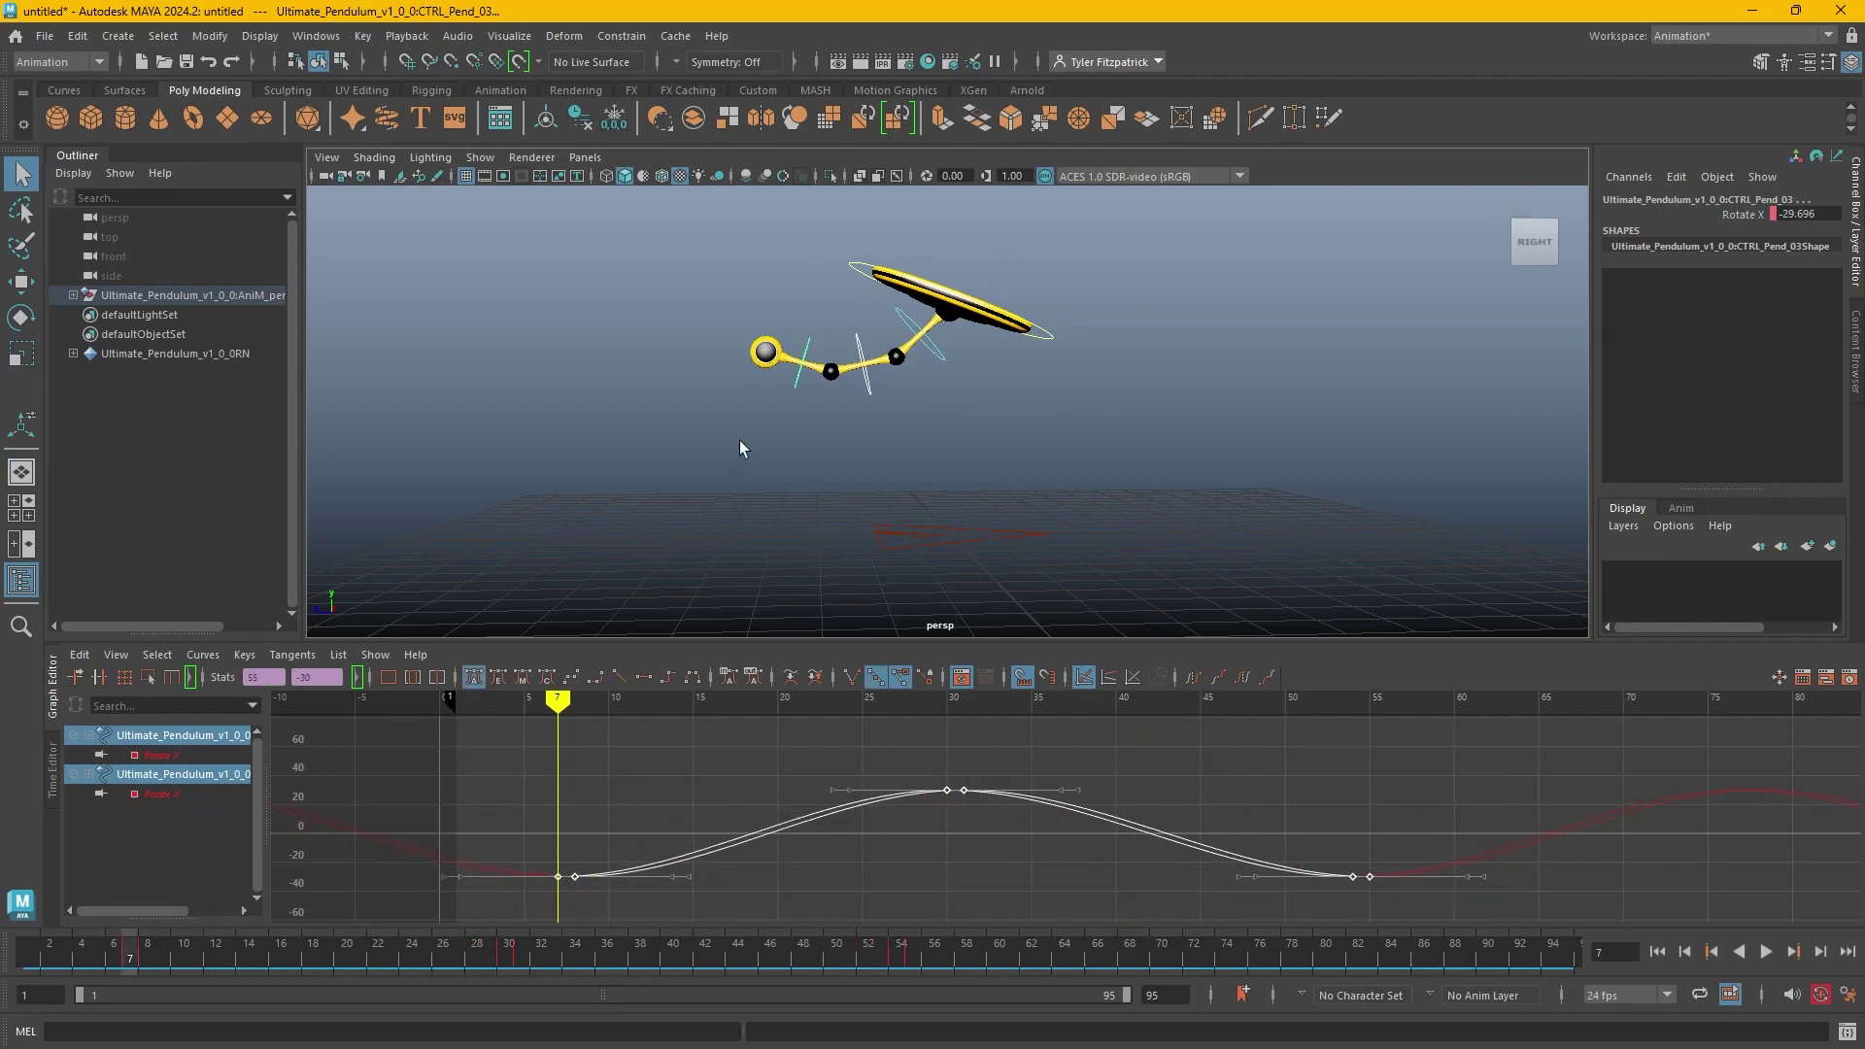
left_click(798, 350, "ctrl")
left_click_drag(564, 808, 1633, 908)
middle_click_drag(741, 809, 776, 808, "shift")
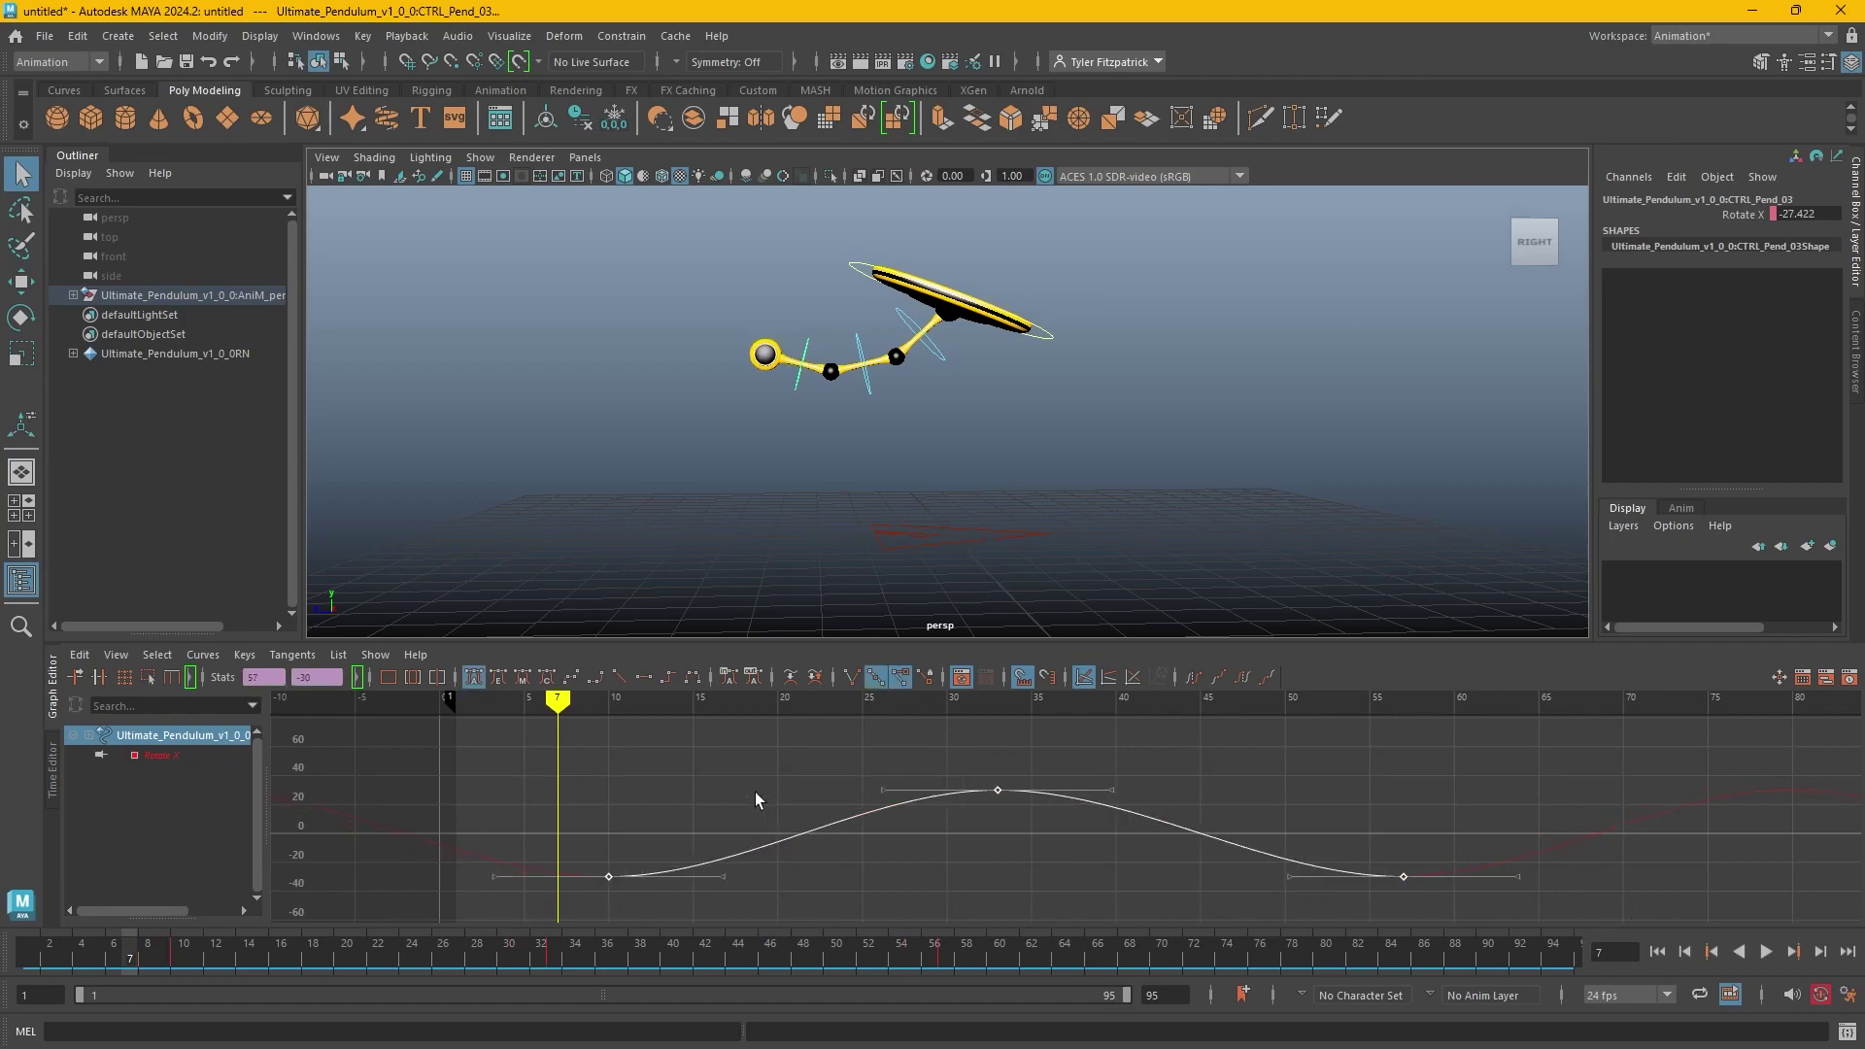
left_click(755, 791)
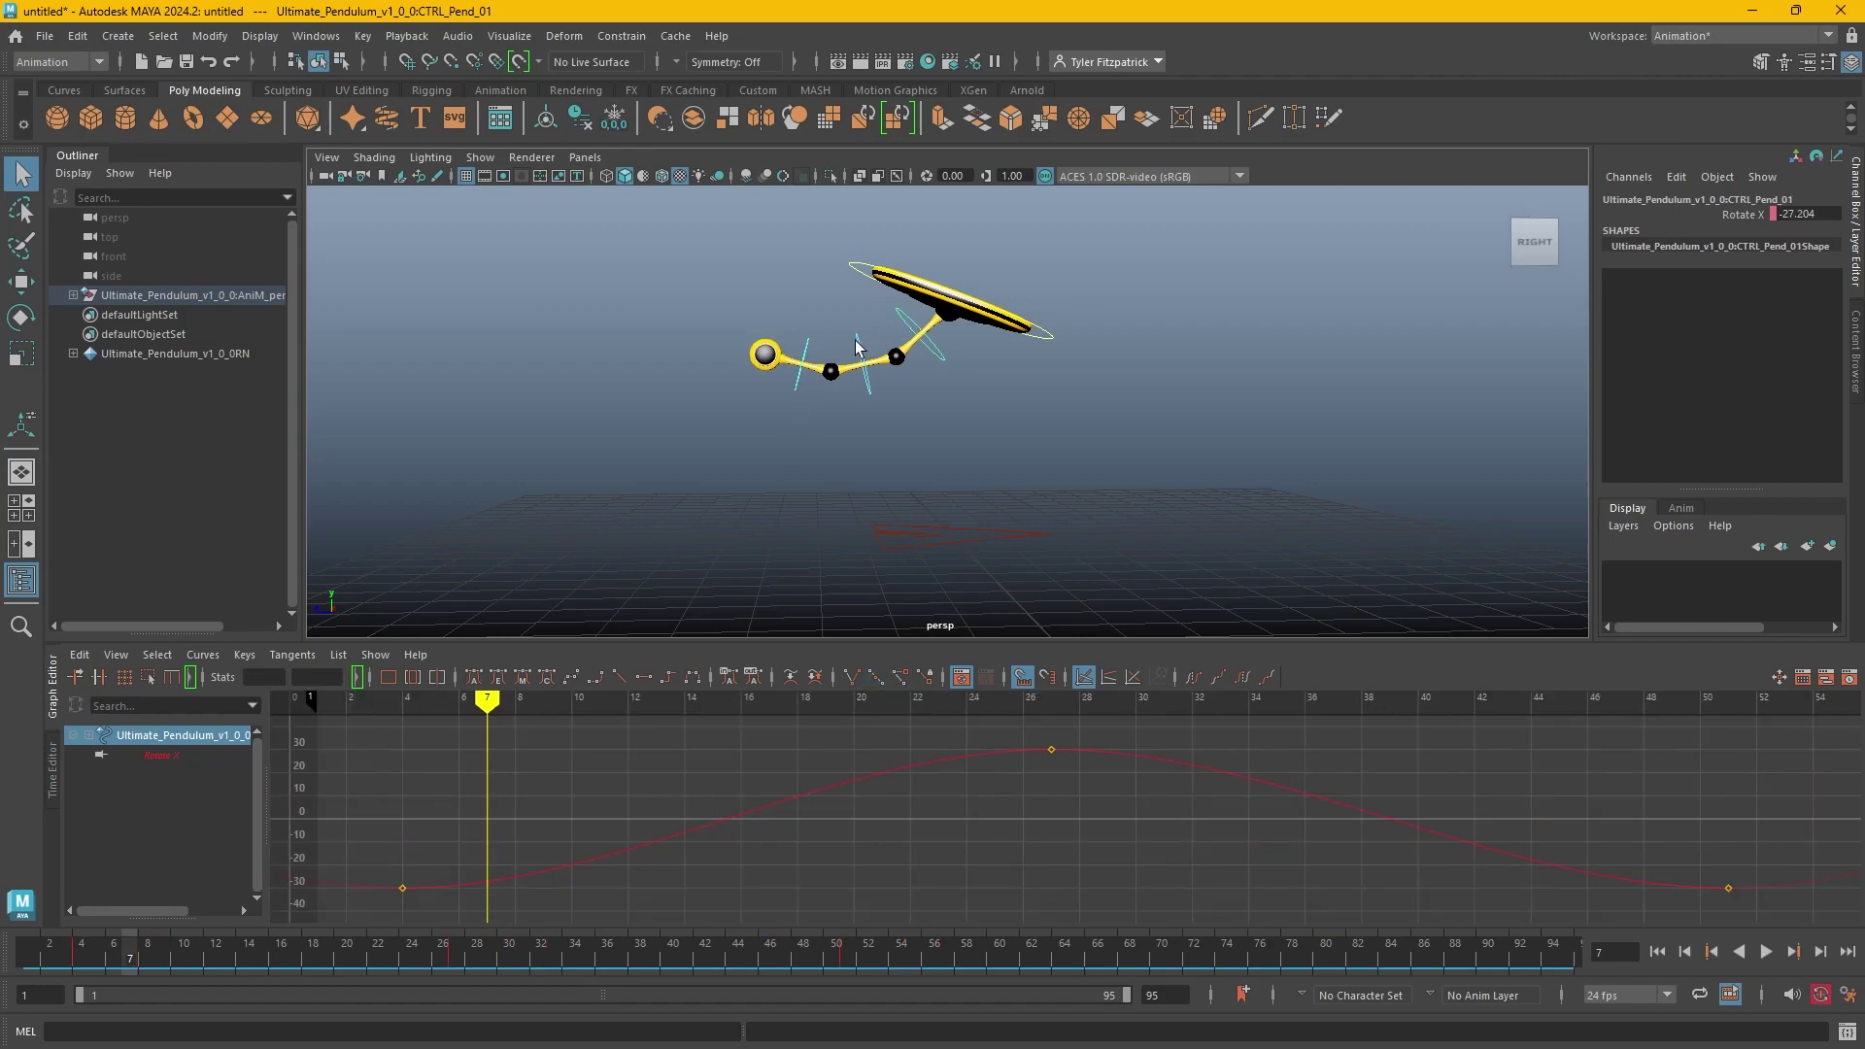
Select the Pend controls plus CTRL_Pend_Main and scrub from frame 1 to check the staggered cascade.
left_click(859, 351, "shift")
left_click(803, 352, "shift")
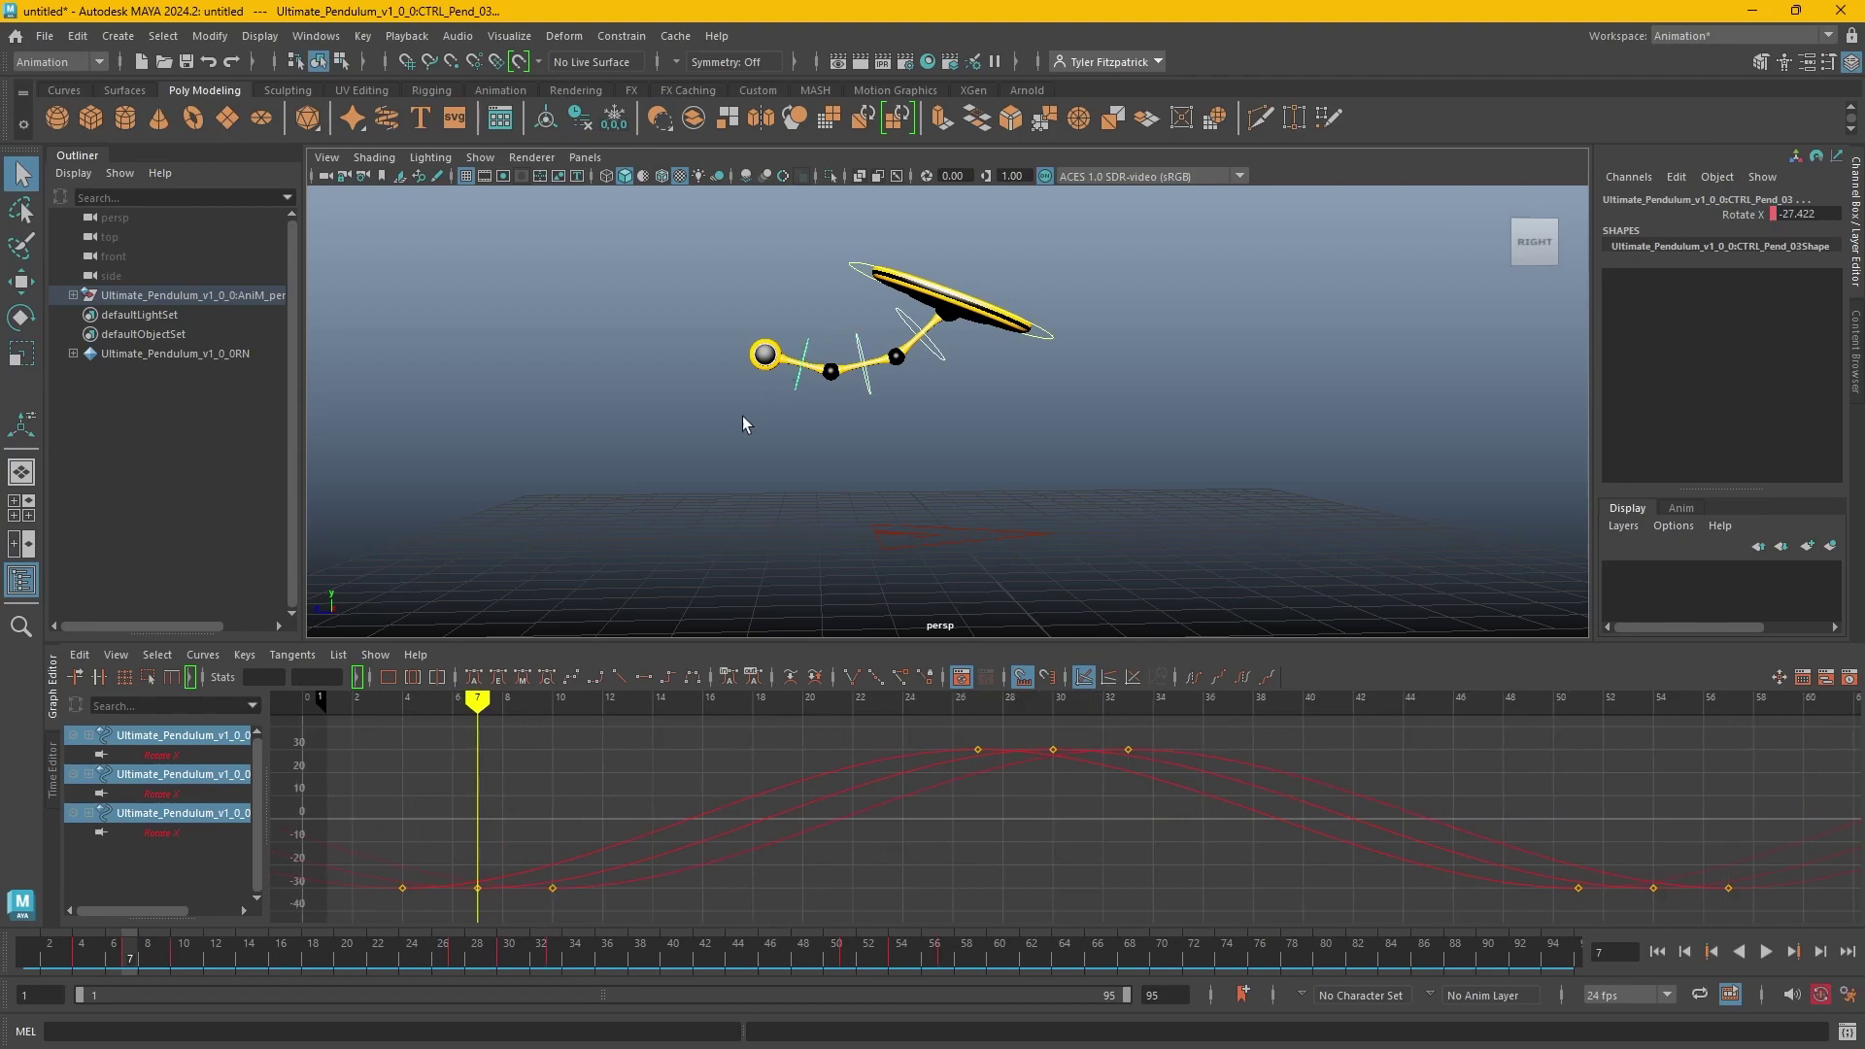
left_click(856, 264, "shift")
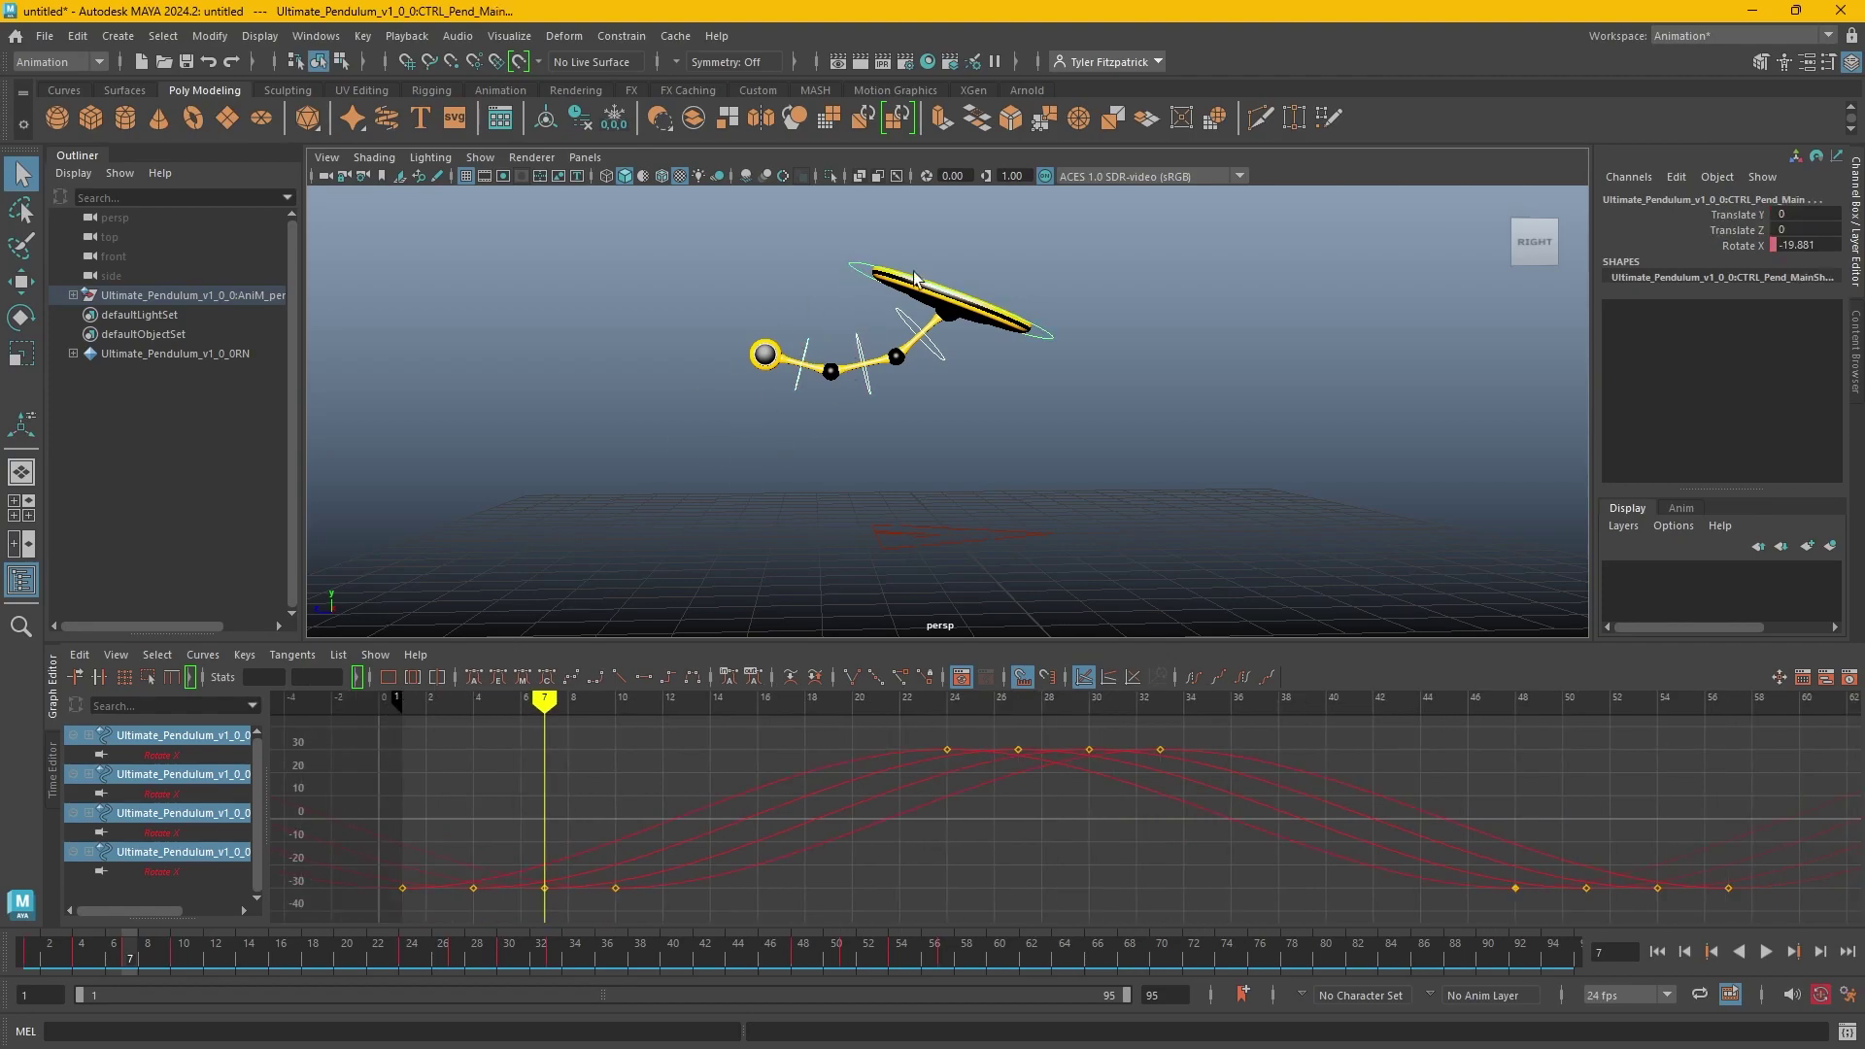
left_click(406, 701)
left_click_drag(408, 702, 622, 716)
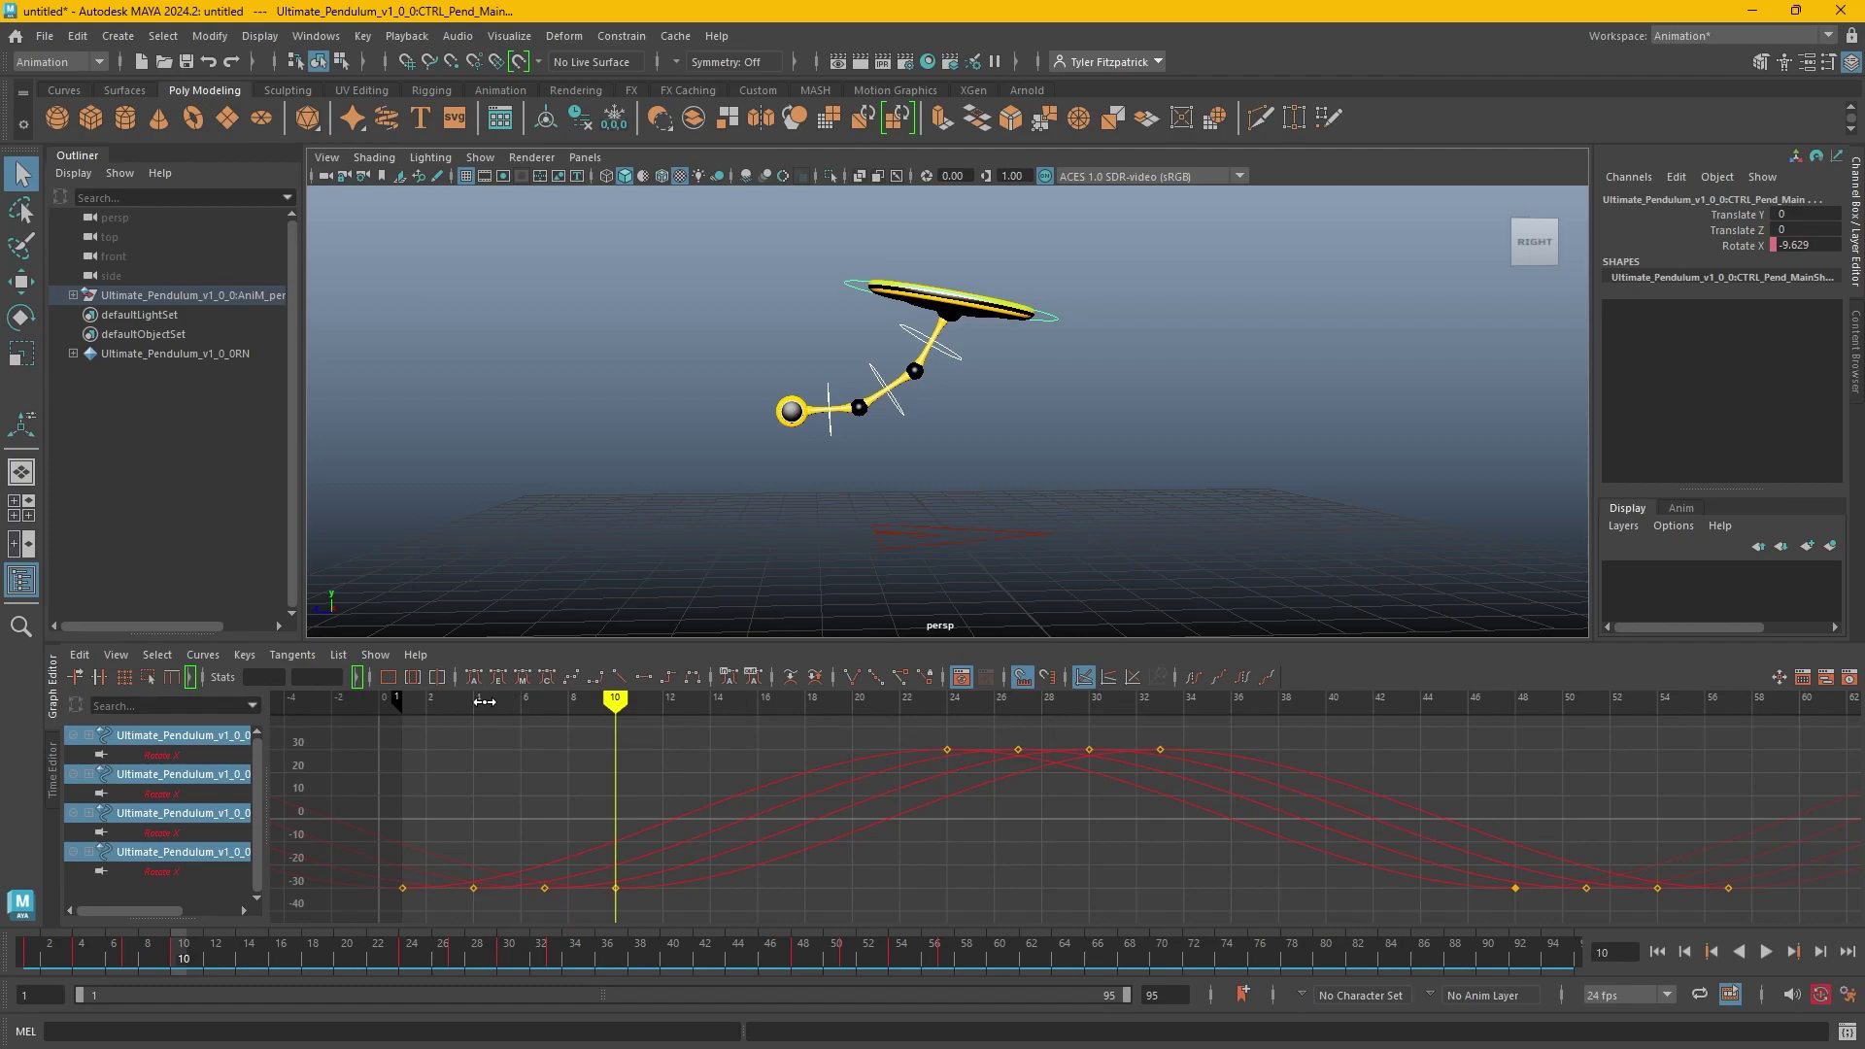
left_click(403, 701)
left_click(619, 280)
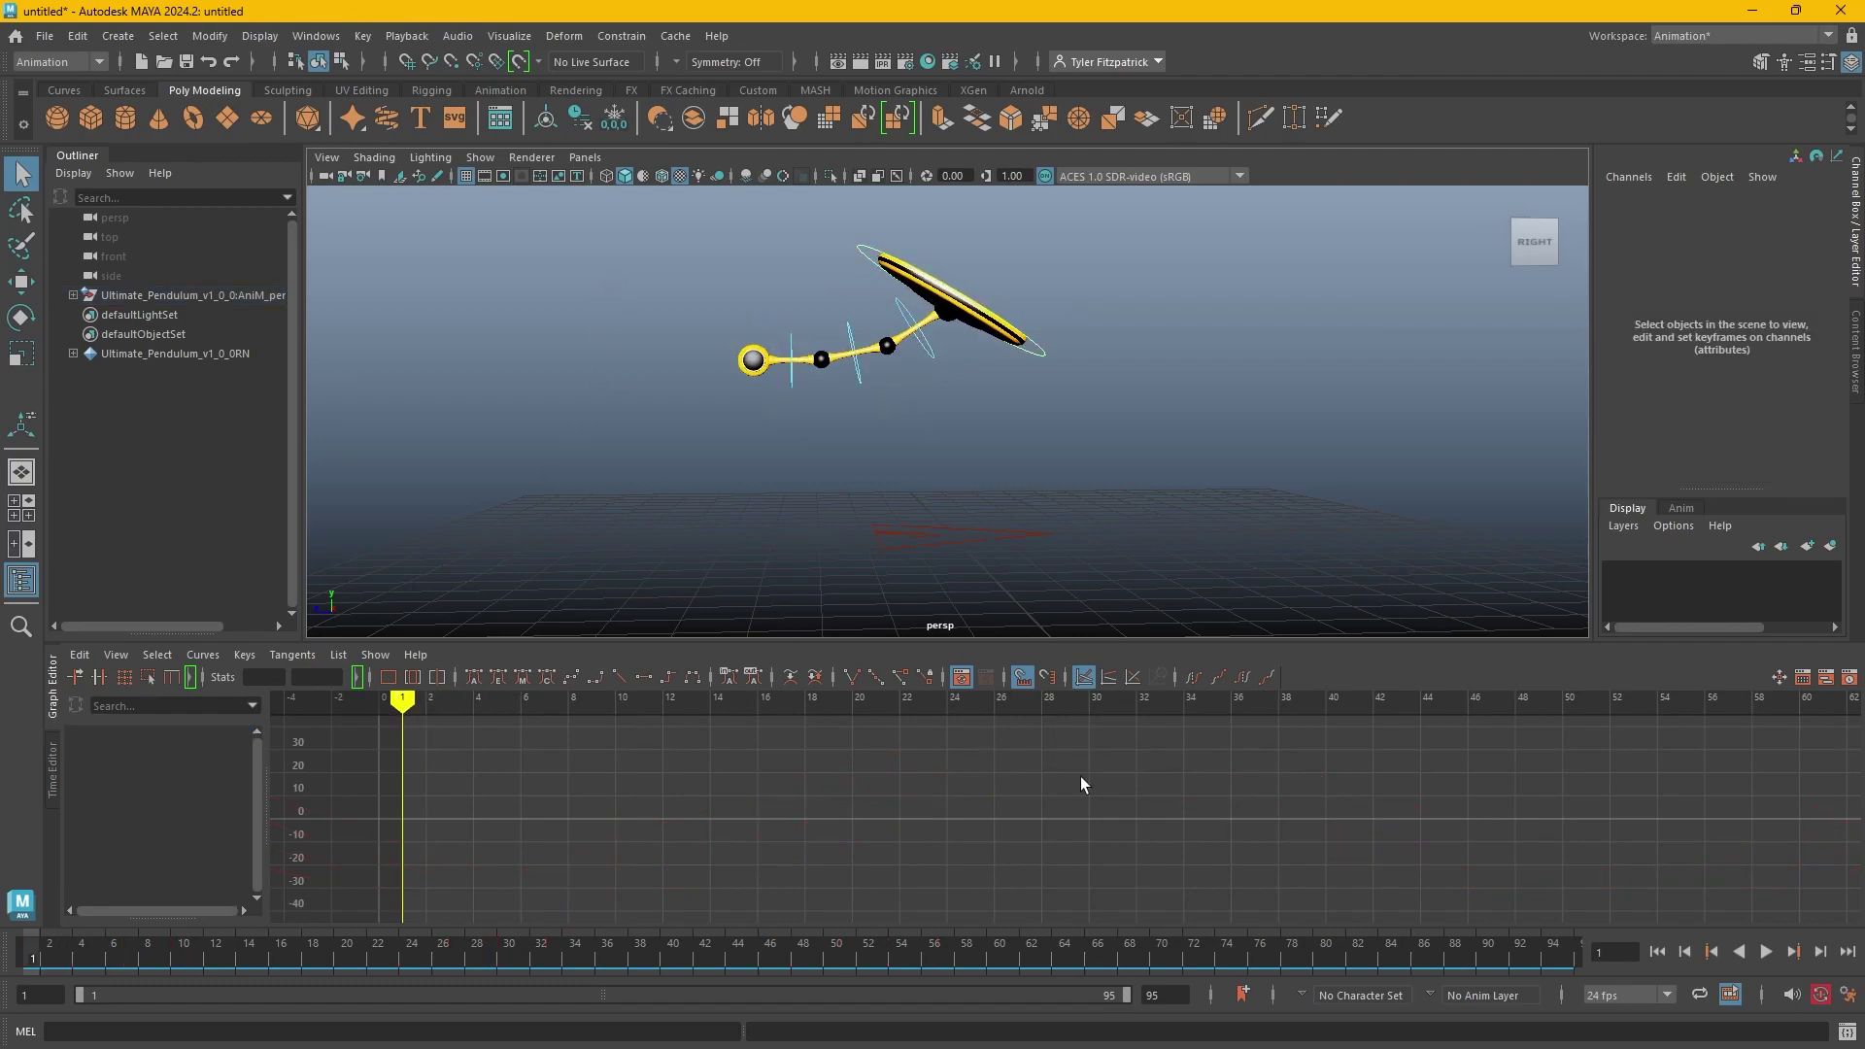
left_click(1765, 953)
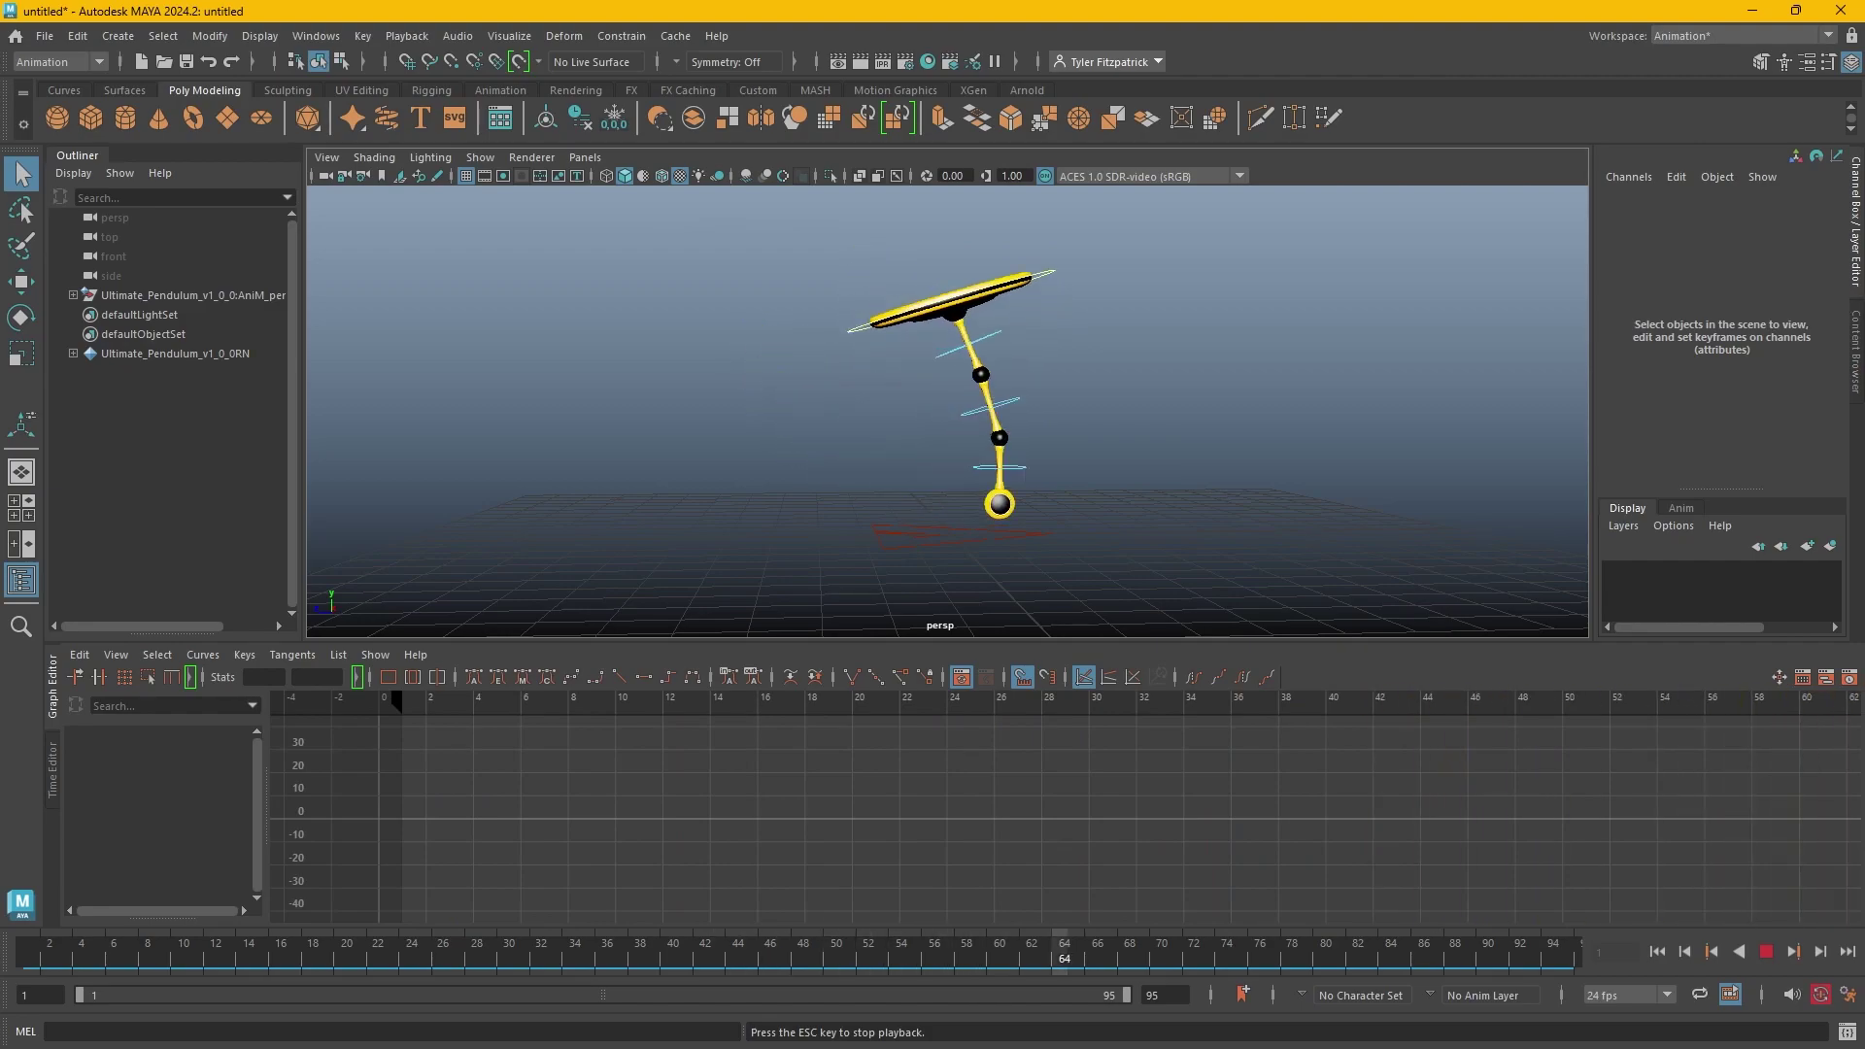
key("Escape")
left_click_drag(879, 373, 938, 395, "alt")
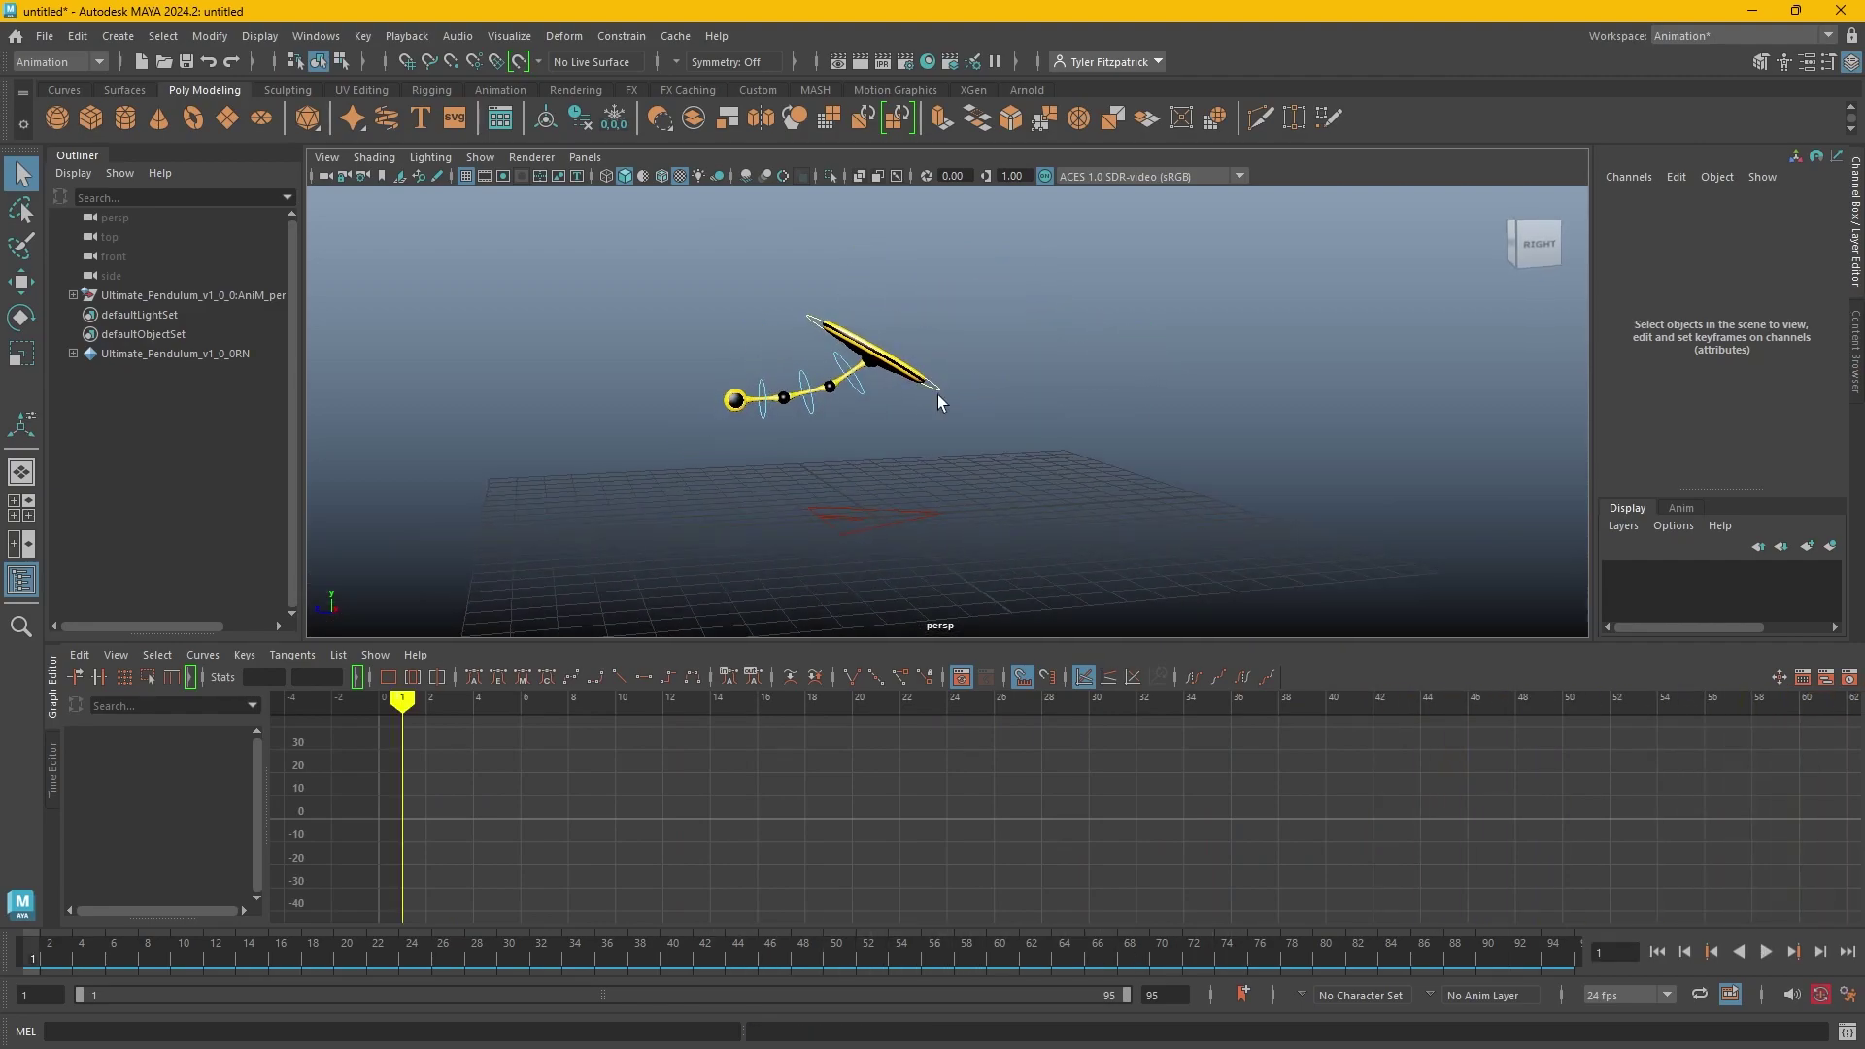
middle_click_drag(936, 394, 954, 383, "alt")
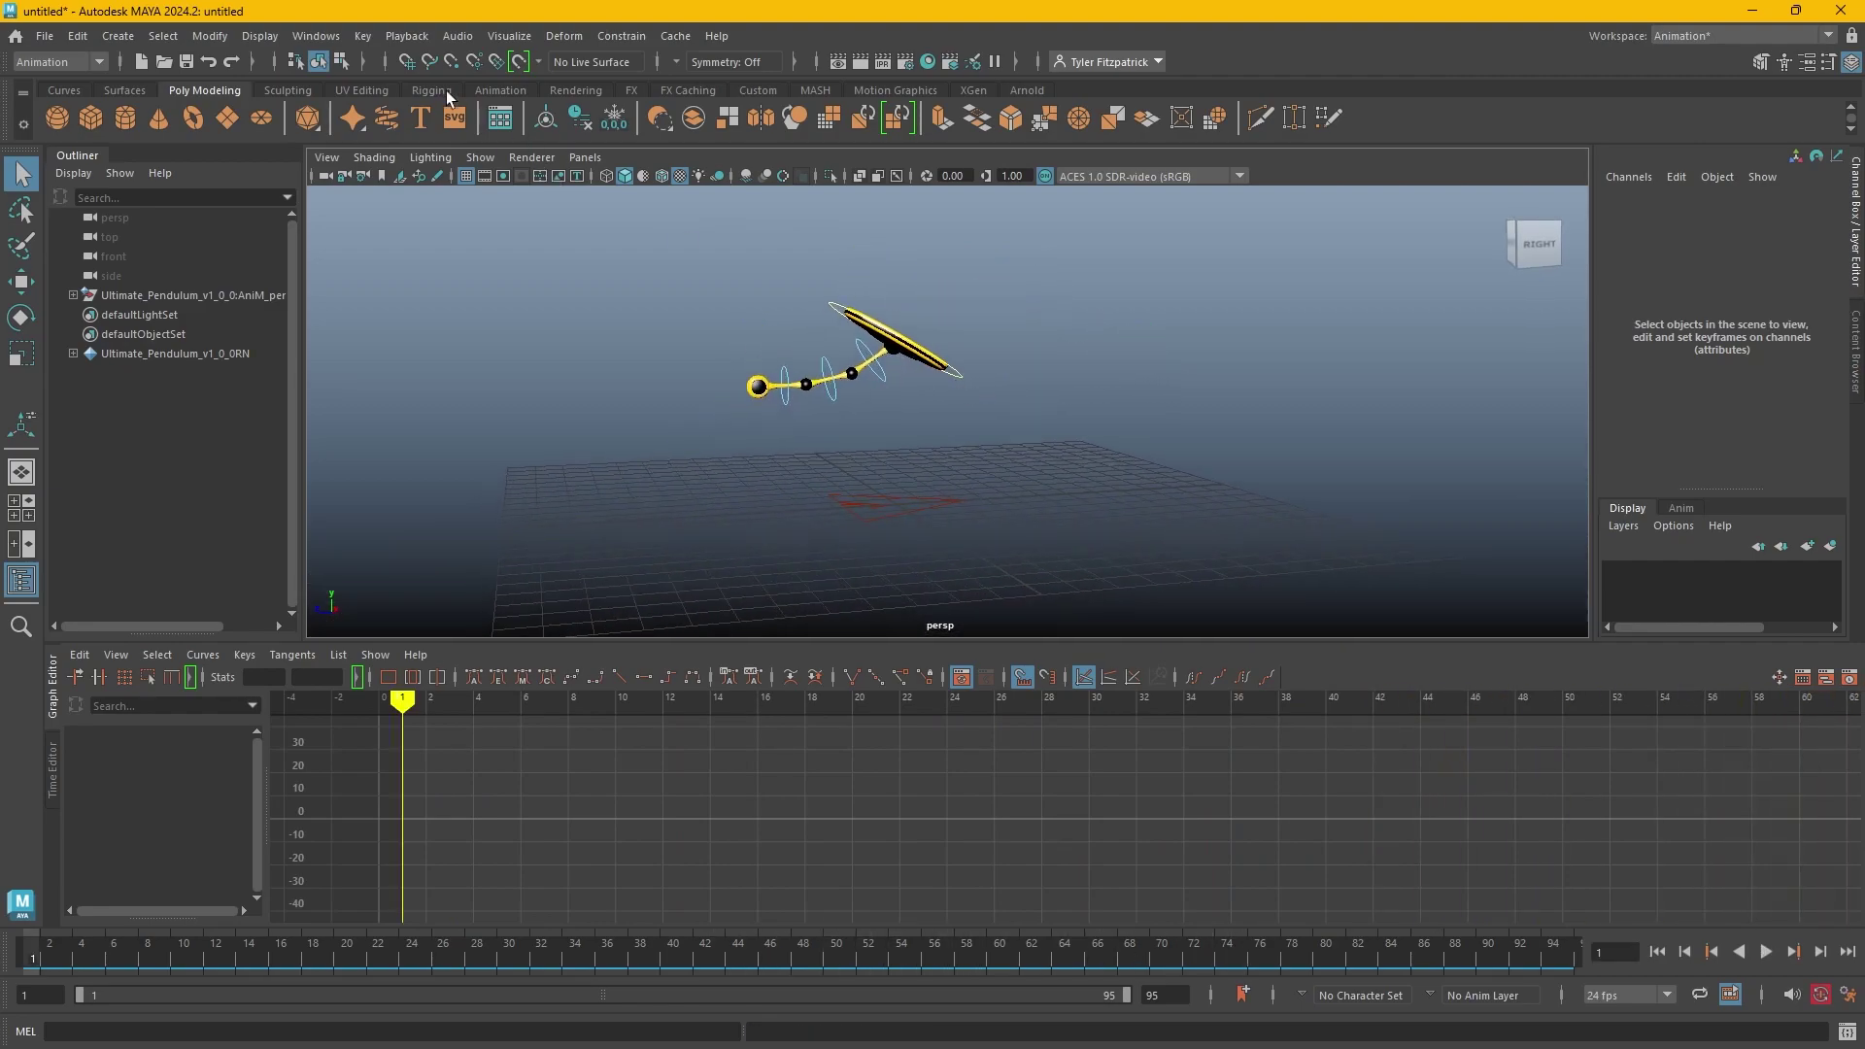
Create a camera from the current view and rename it RenderCam.
left_click(327, 157)
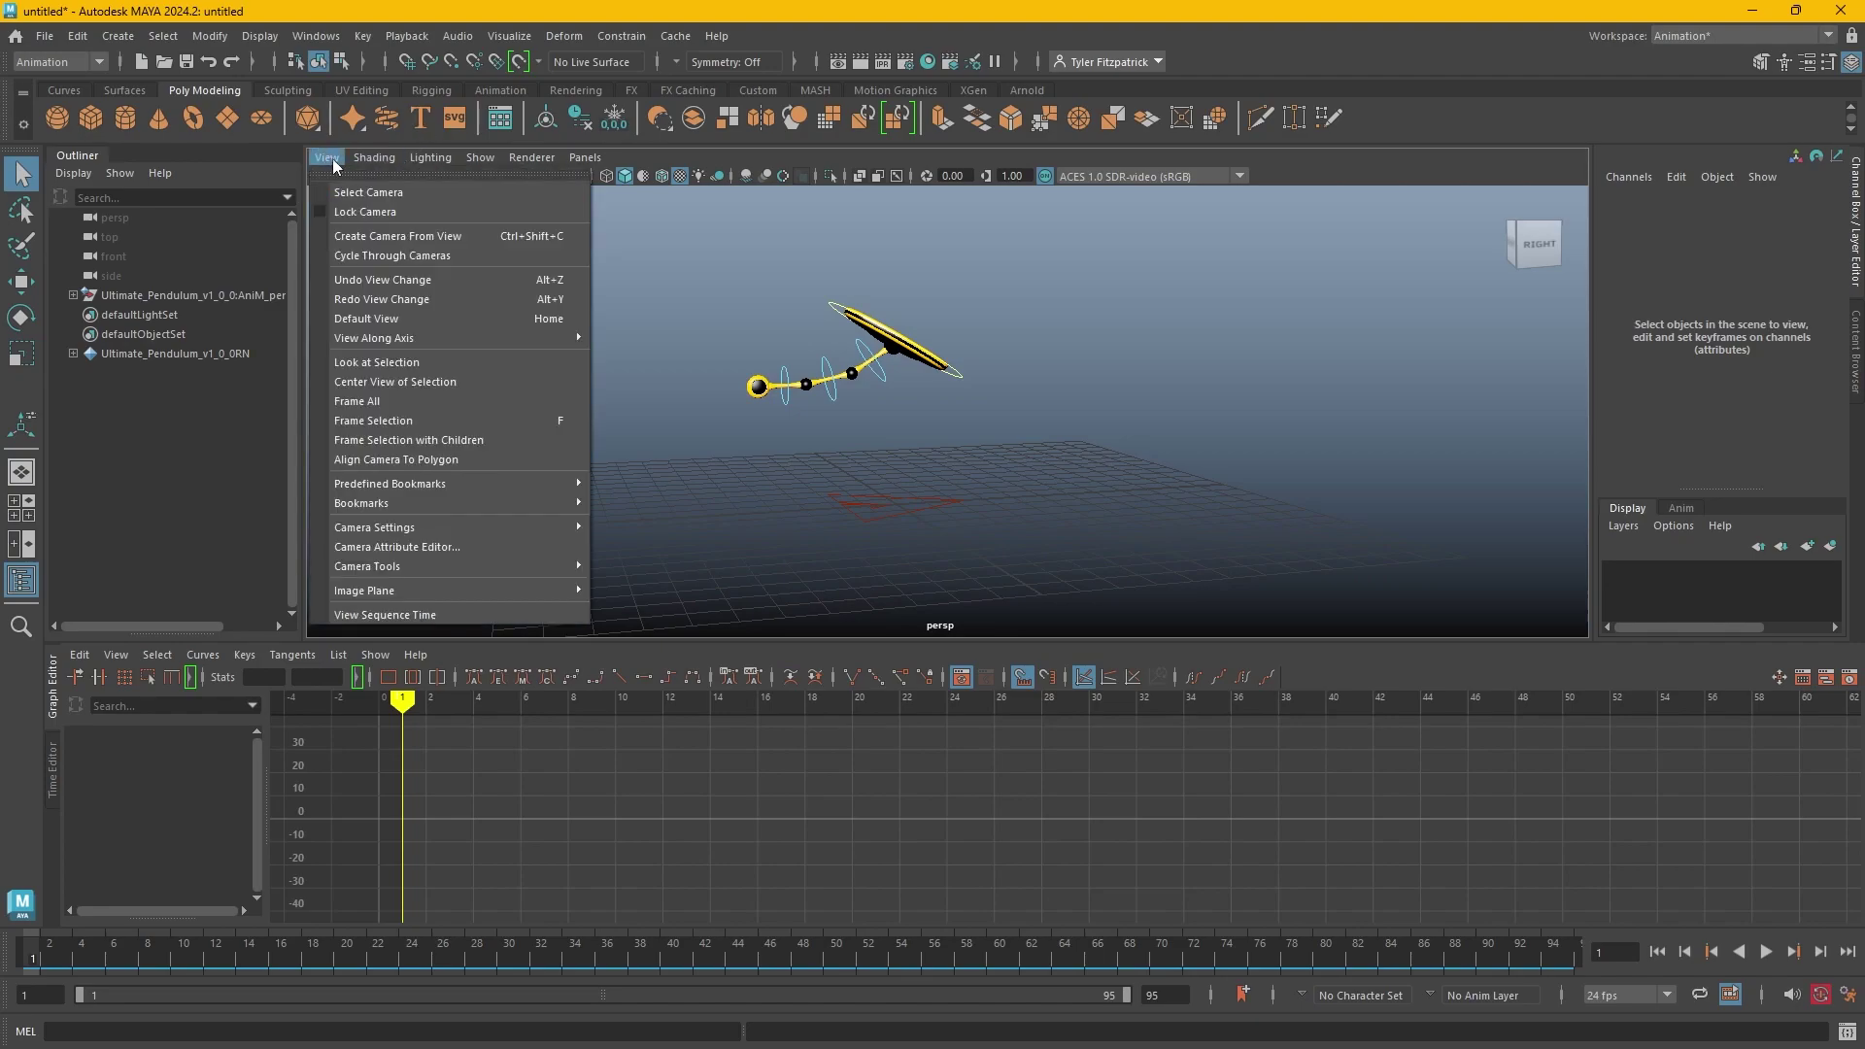
left_click(394, 237)
double_click(119, 315)
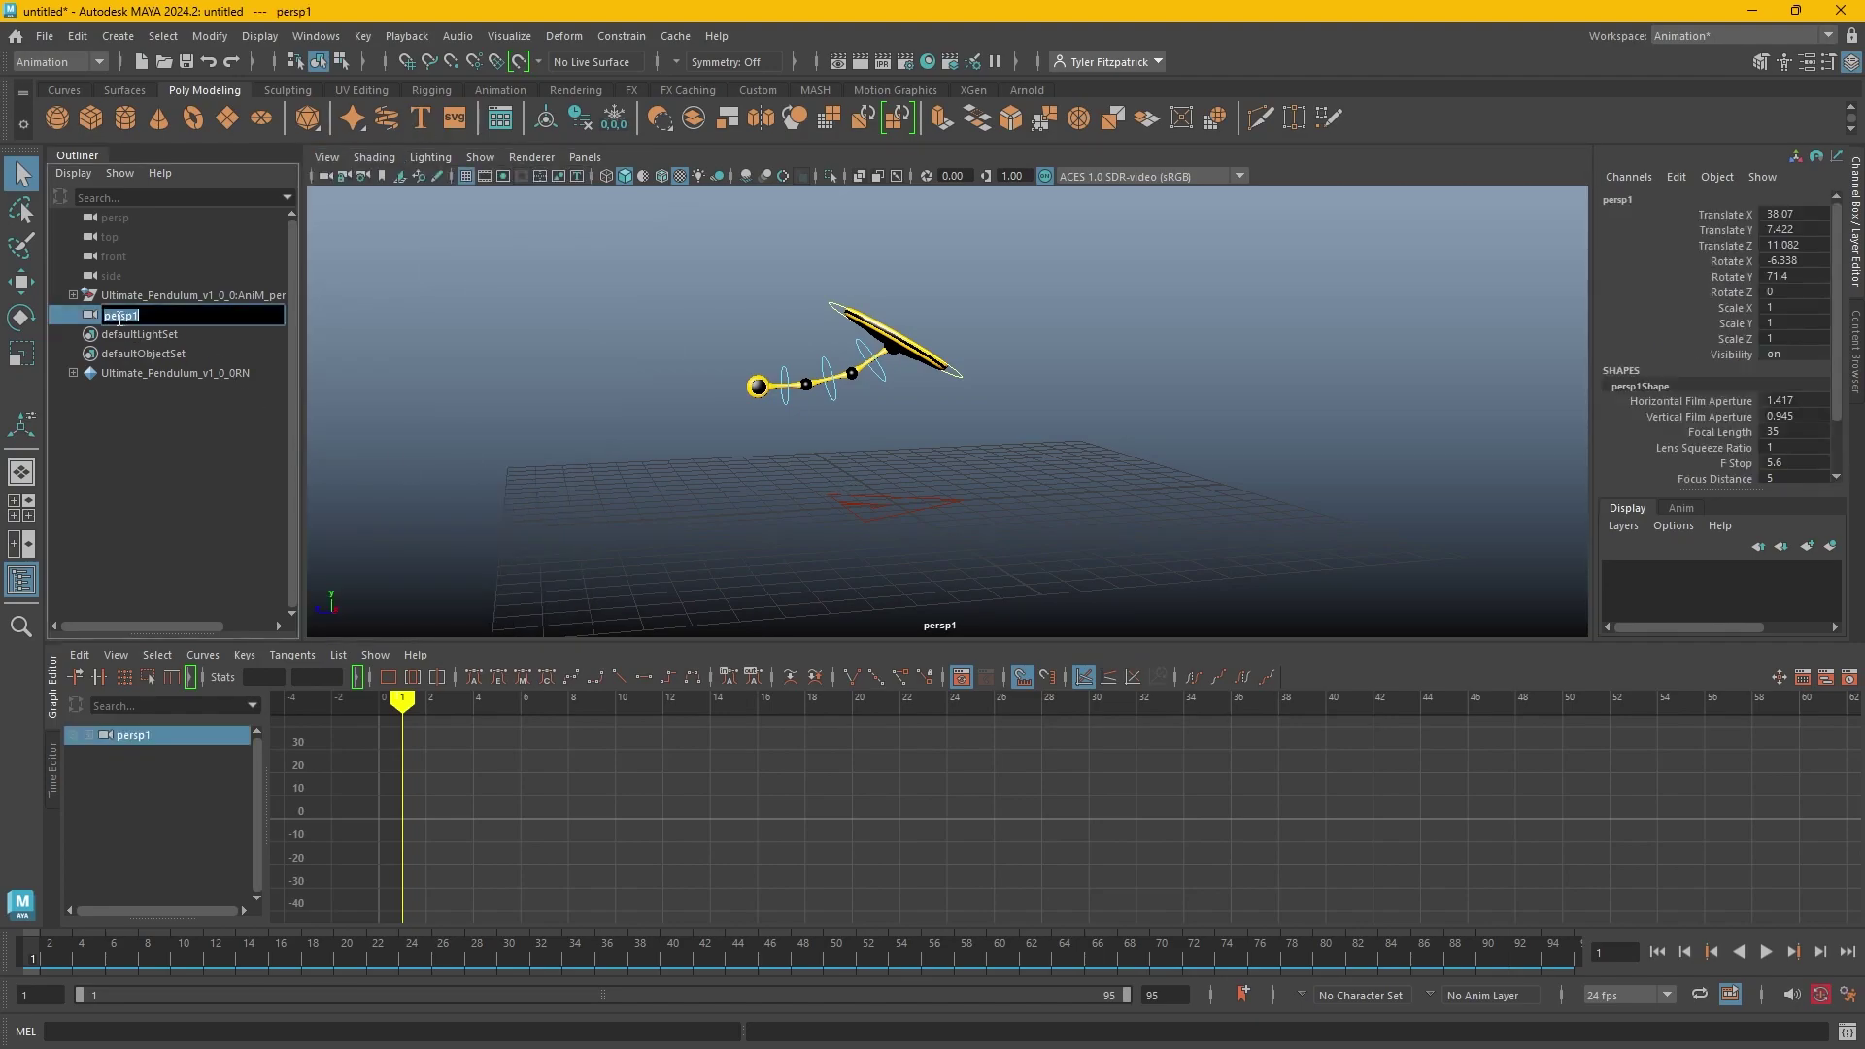
type("RenderCam")
key("Return")
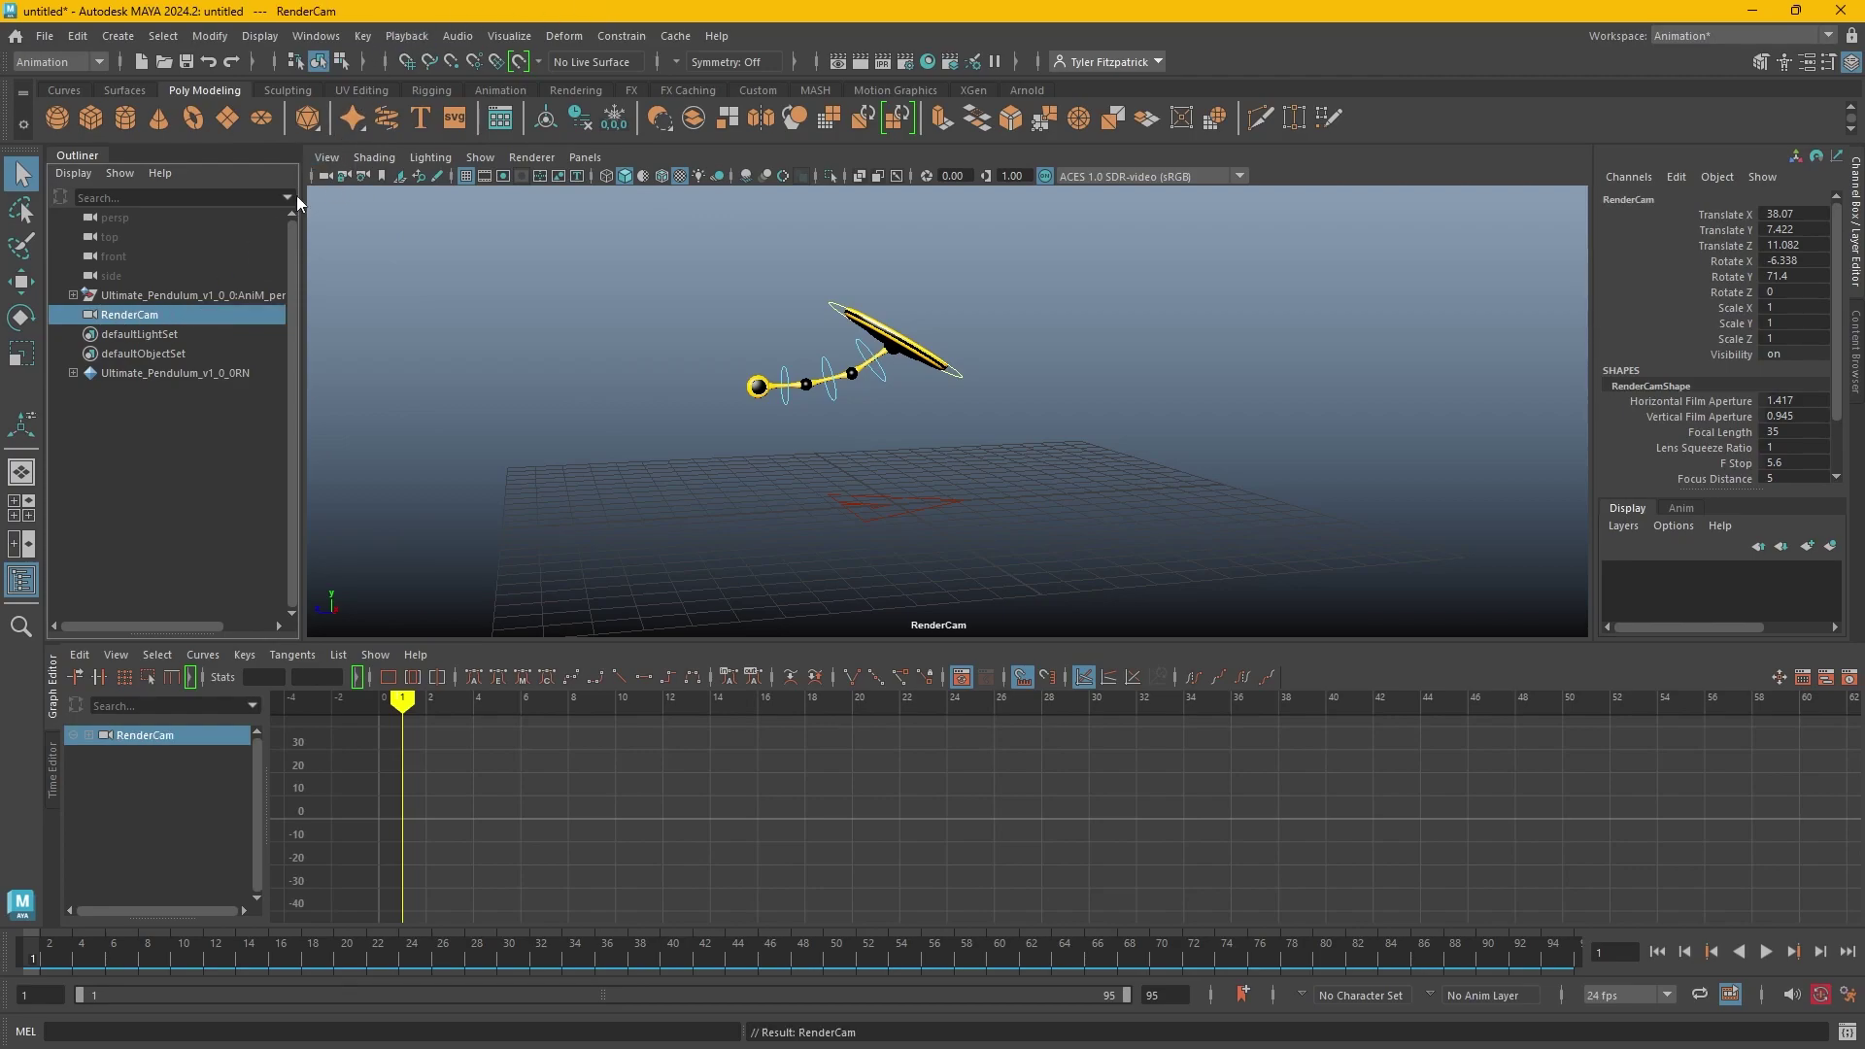
Show RenderCam in the left of two panes, framed on the pendulum, with resolution gate on and grid off.
left_click(29, 550)
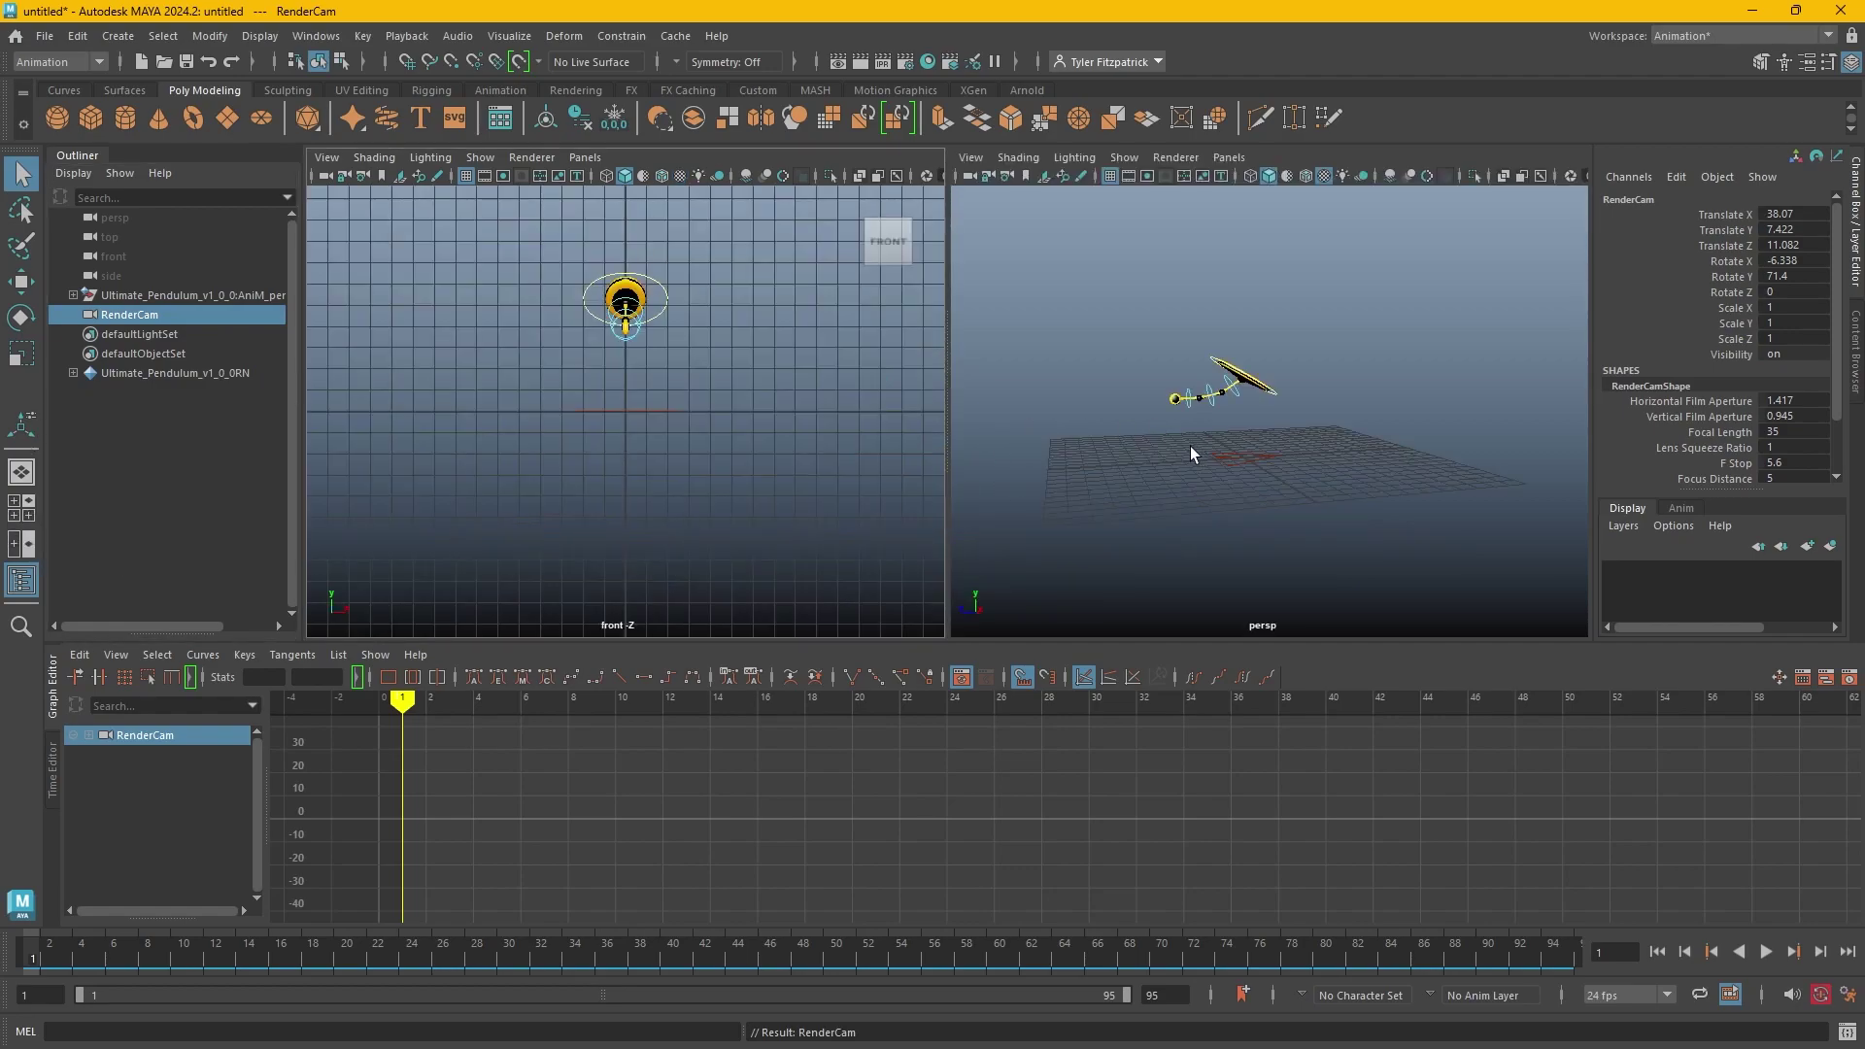
left_click(586, 158)
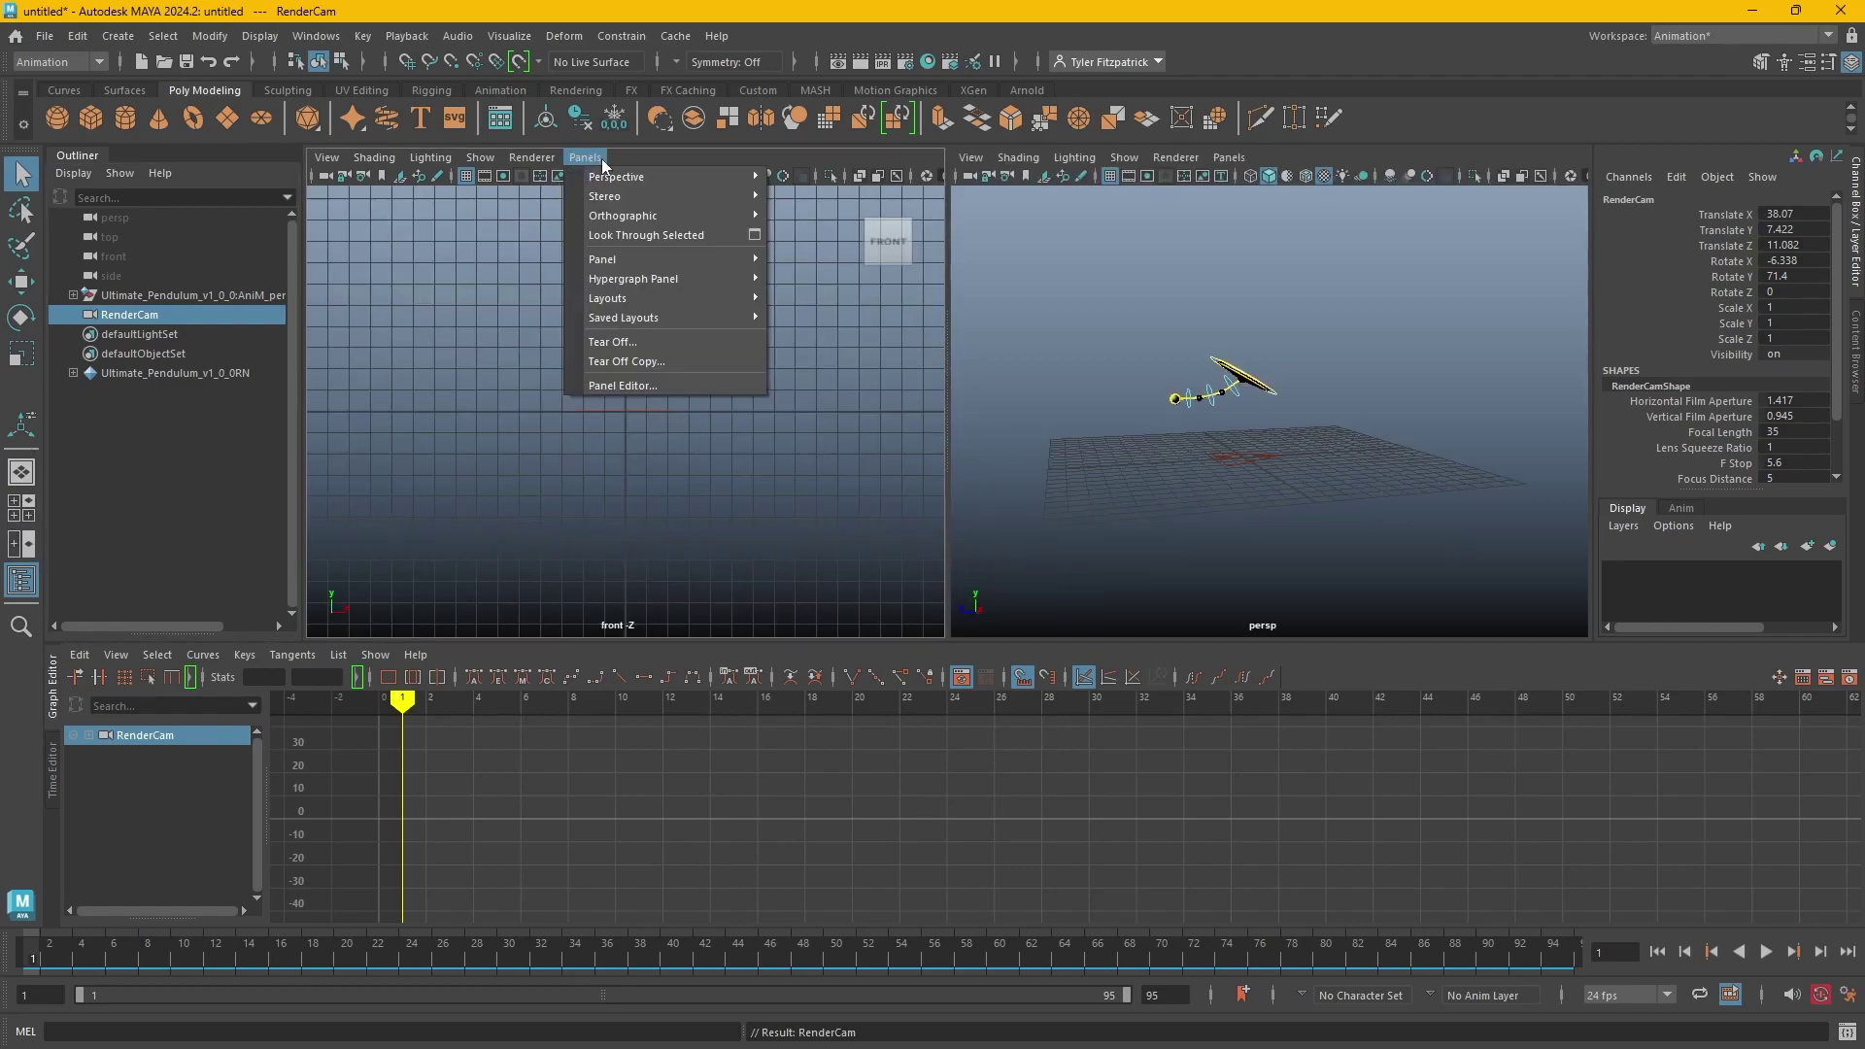
mouse_move(680, 177)
left_click(853, 179)
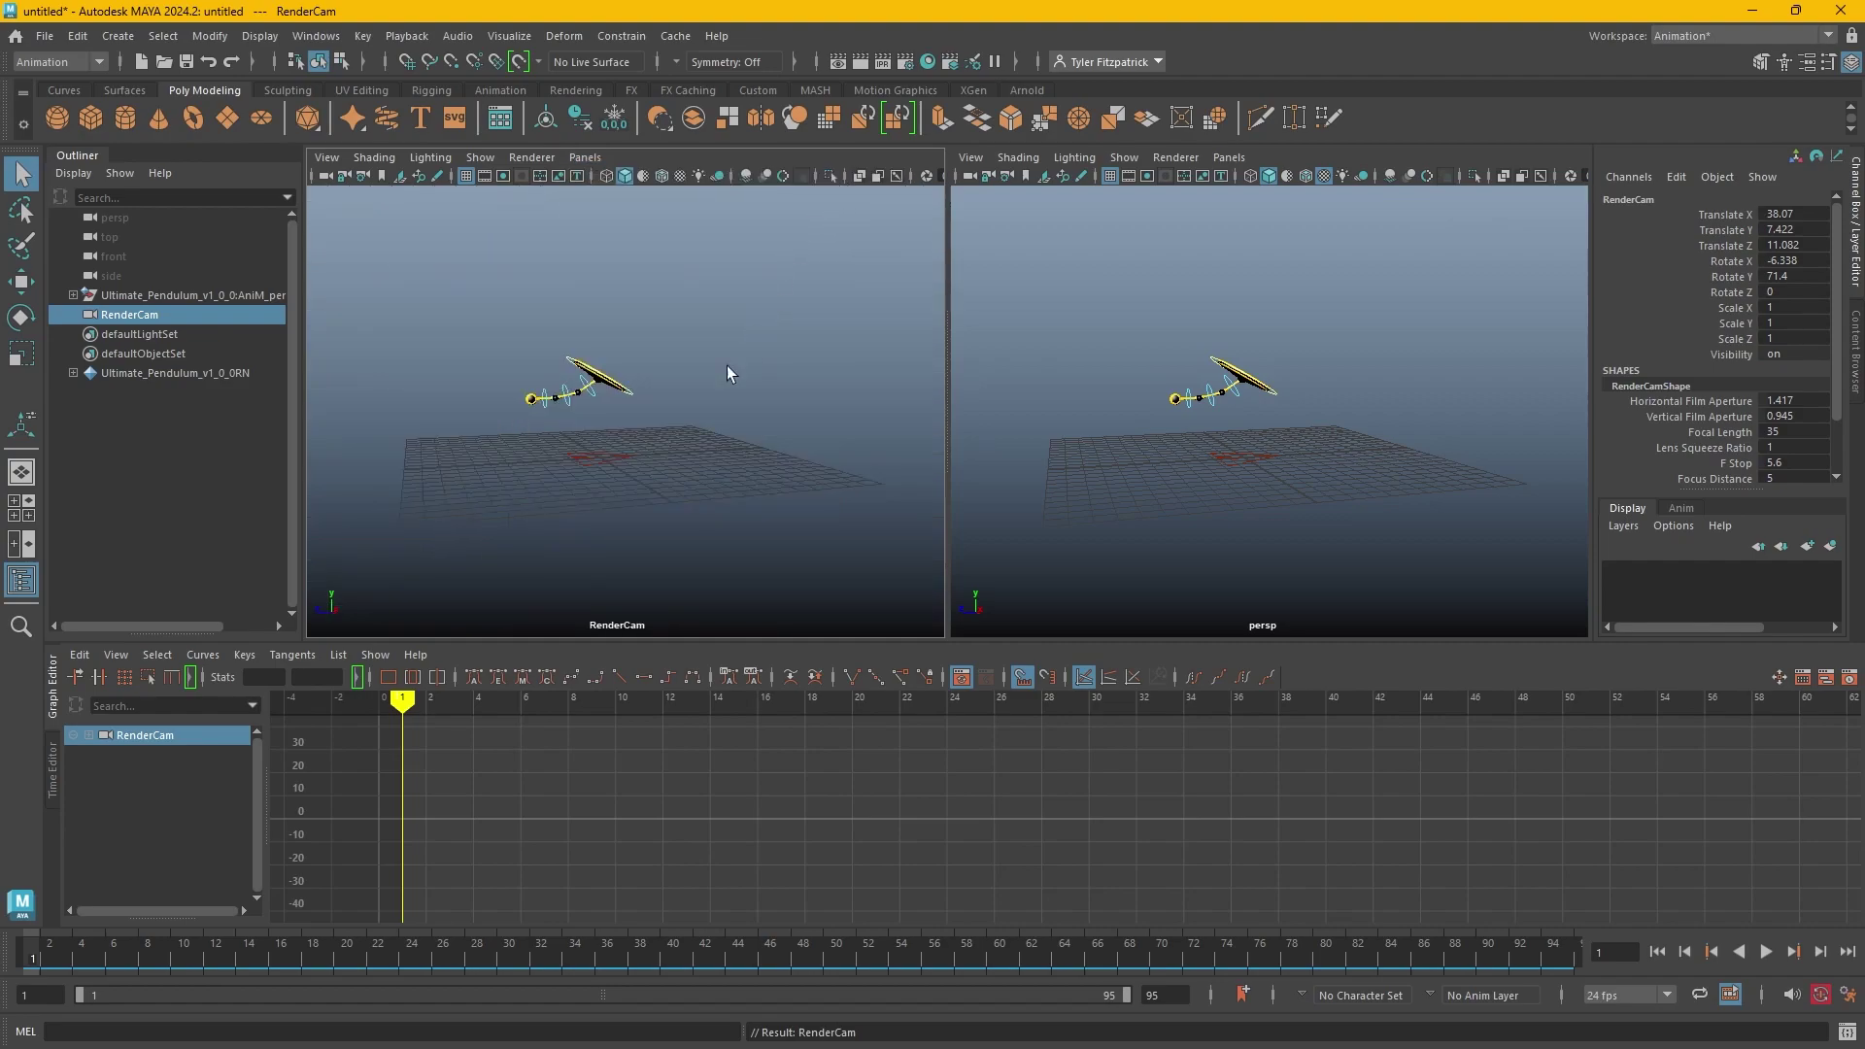
scroll(679, 408, "up", 5)
left_click_drag(686, 416, 697, 379, "alt")
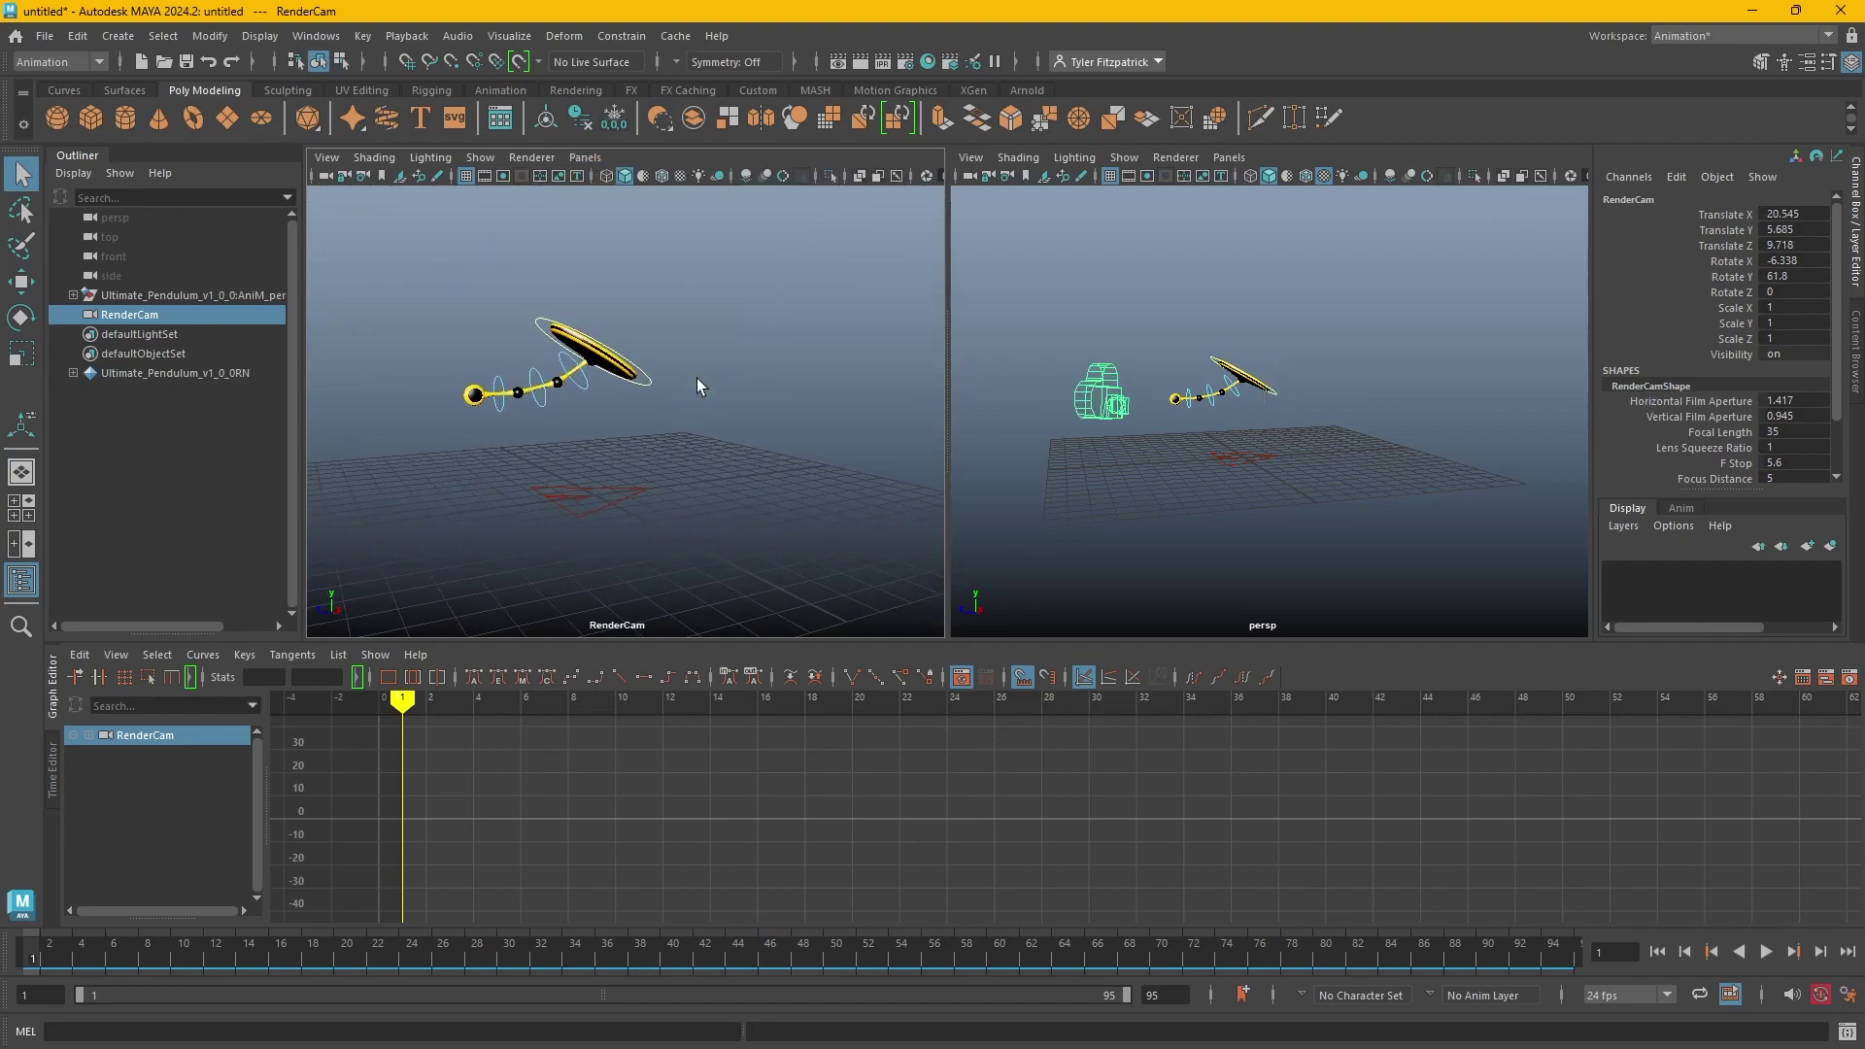
left_click(504, 177)
right_click_drag(795, 319, 791, 372, "alt")
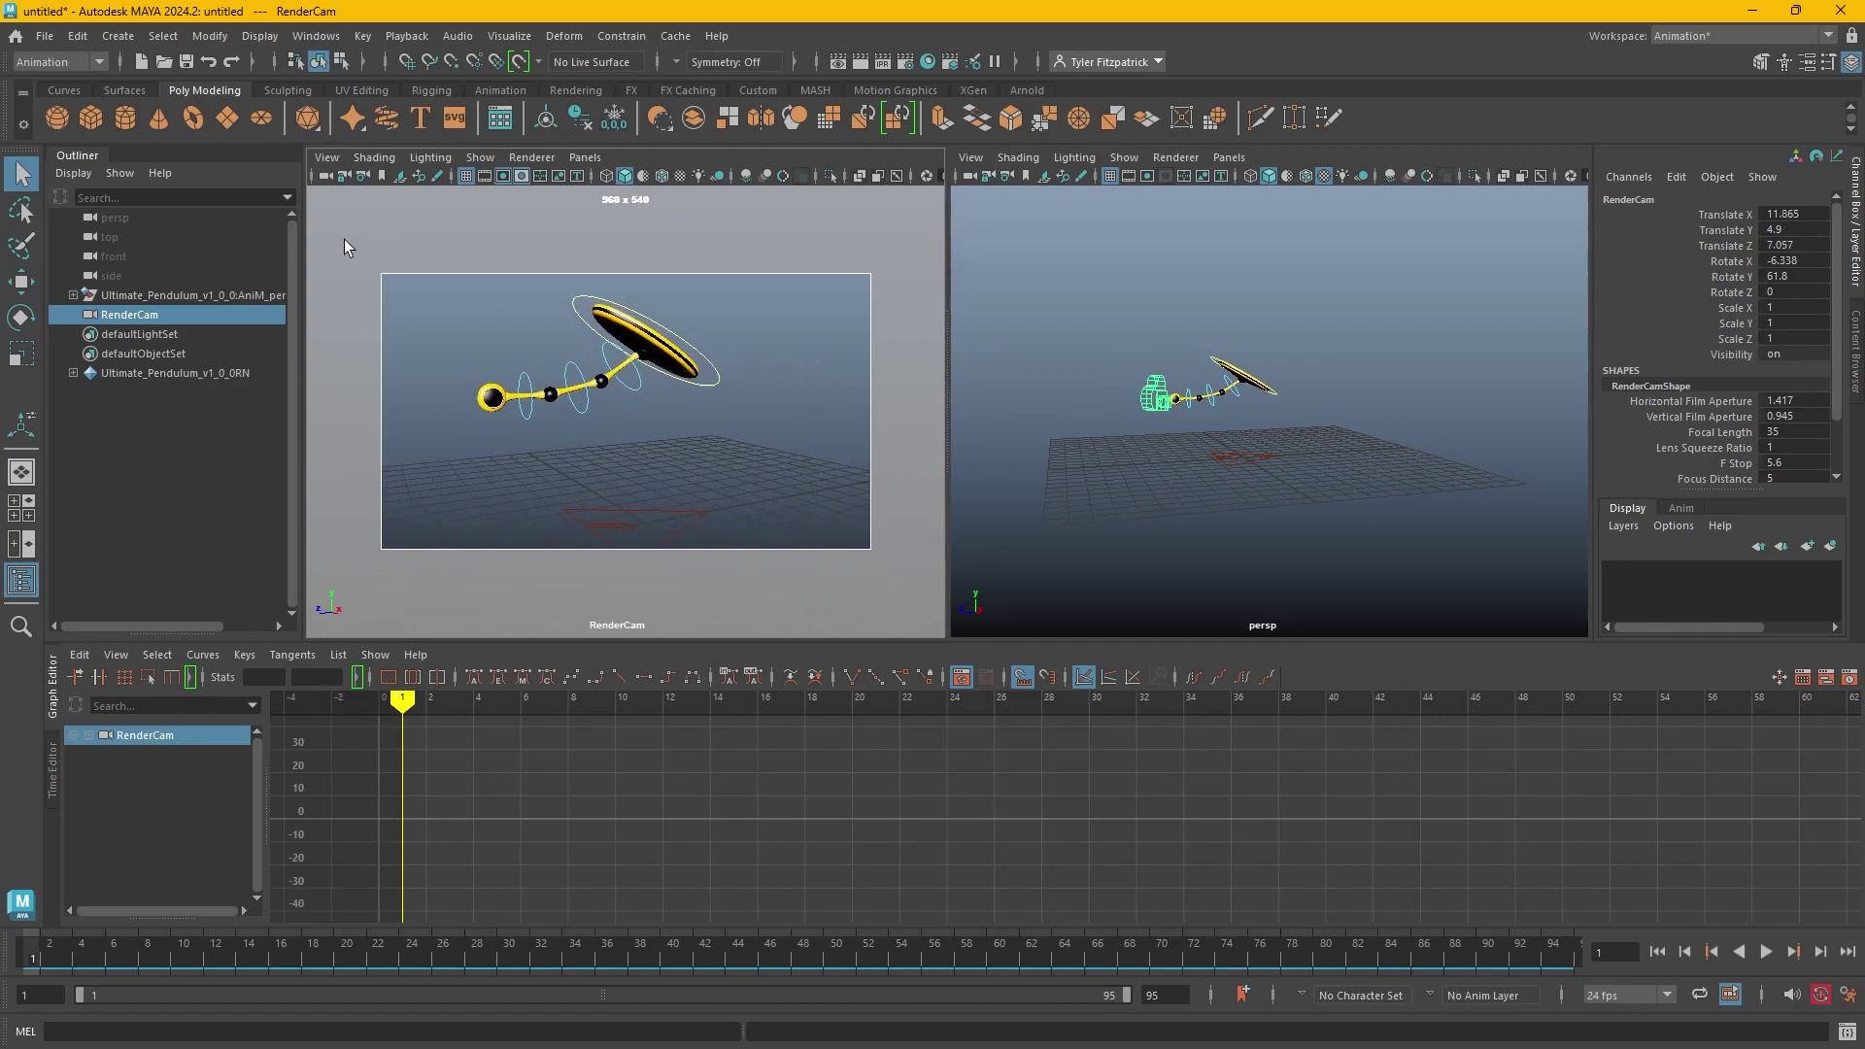
left_click(468, 175)
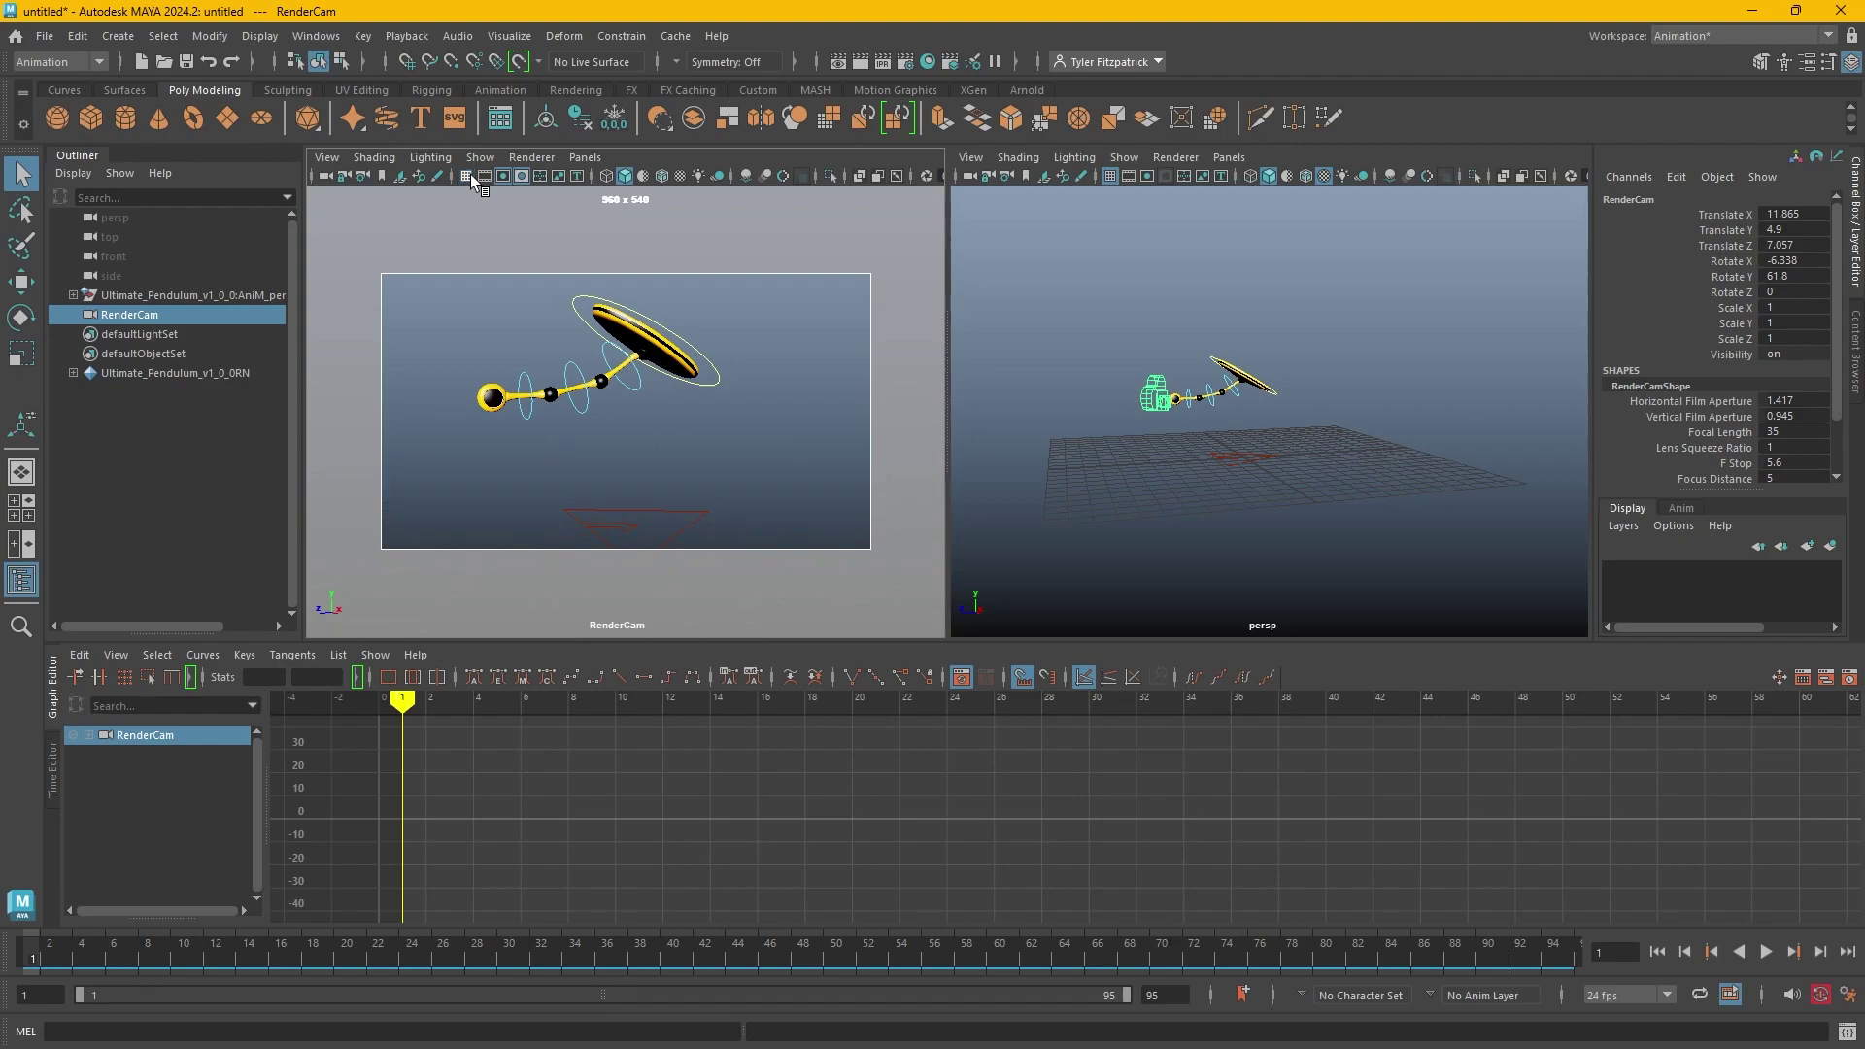
Hide NURBS curves in the RenderCam view and lock the camera.
left_click(482, 158)
left_click(480, 158)
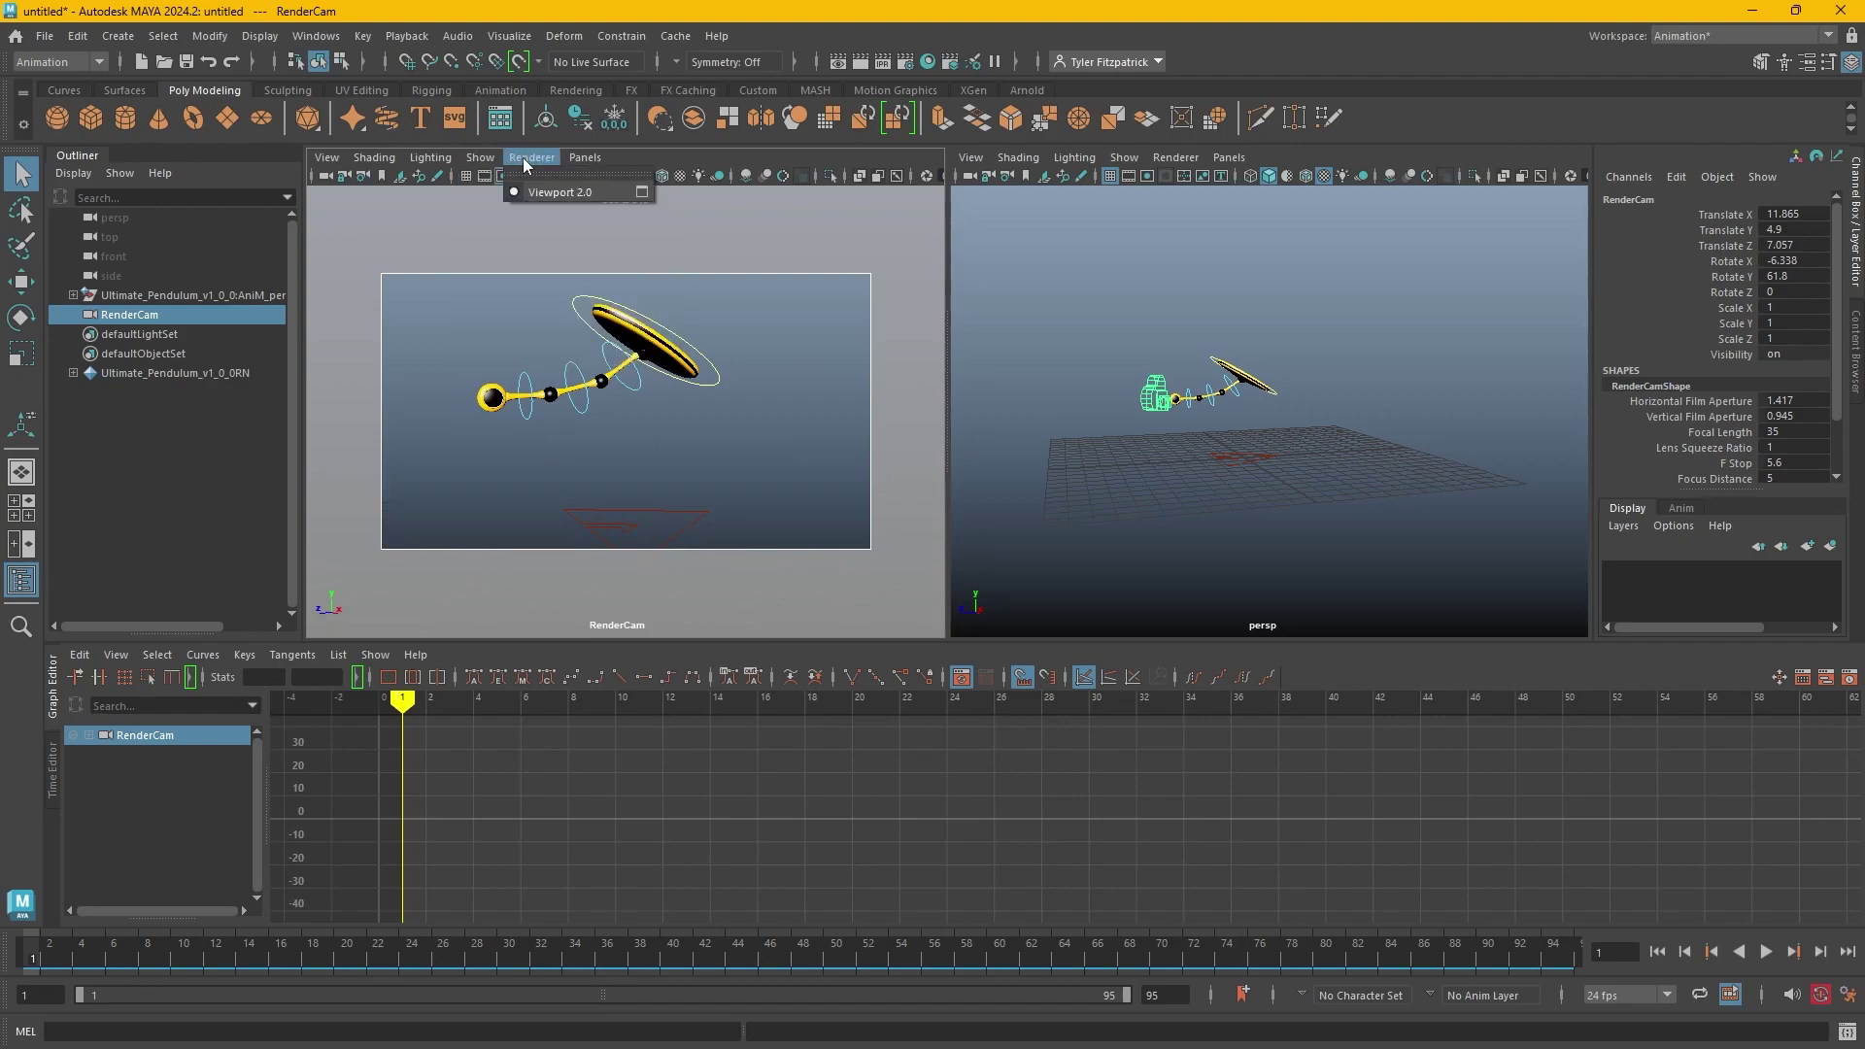
left_click(476, 159)
mouse_move(583, 241)
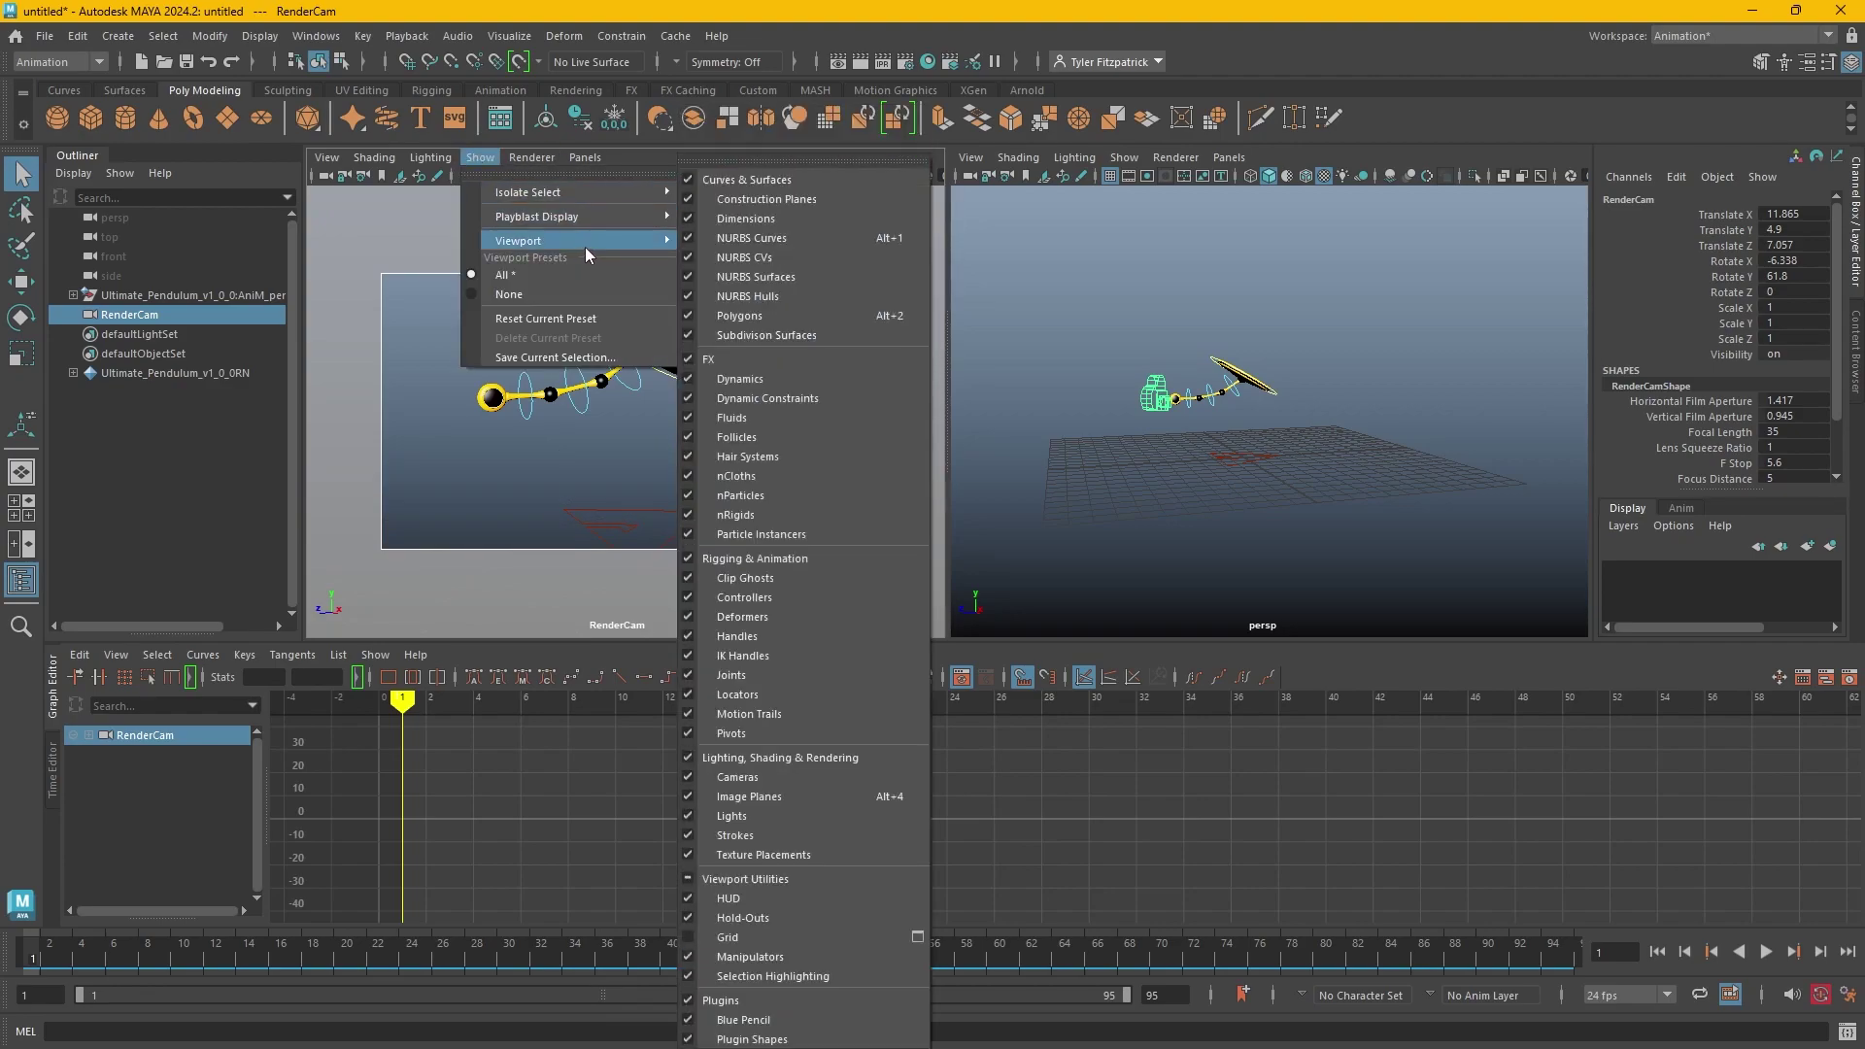
left_click(812, 240)
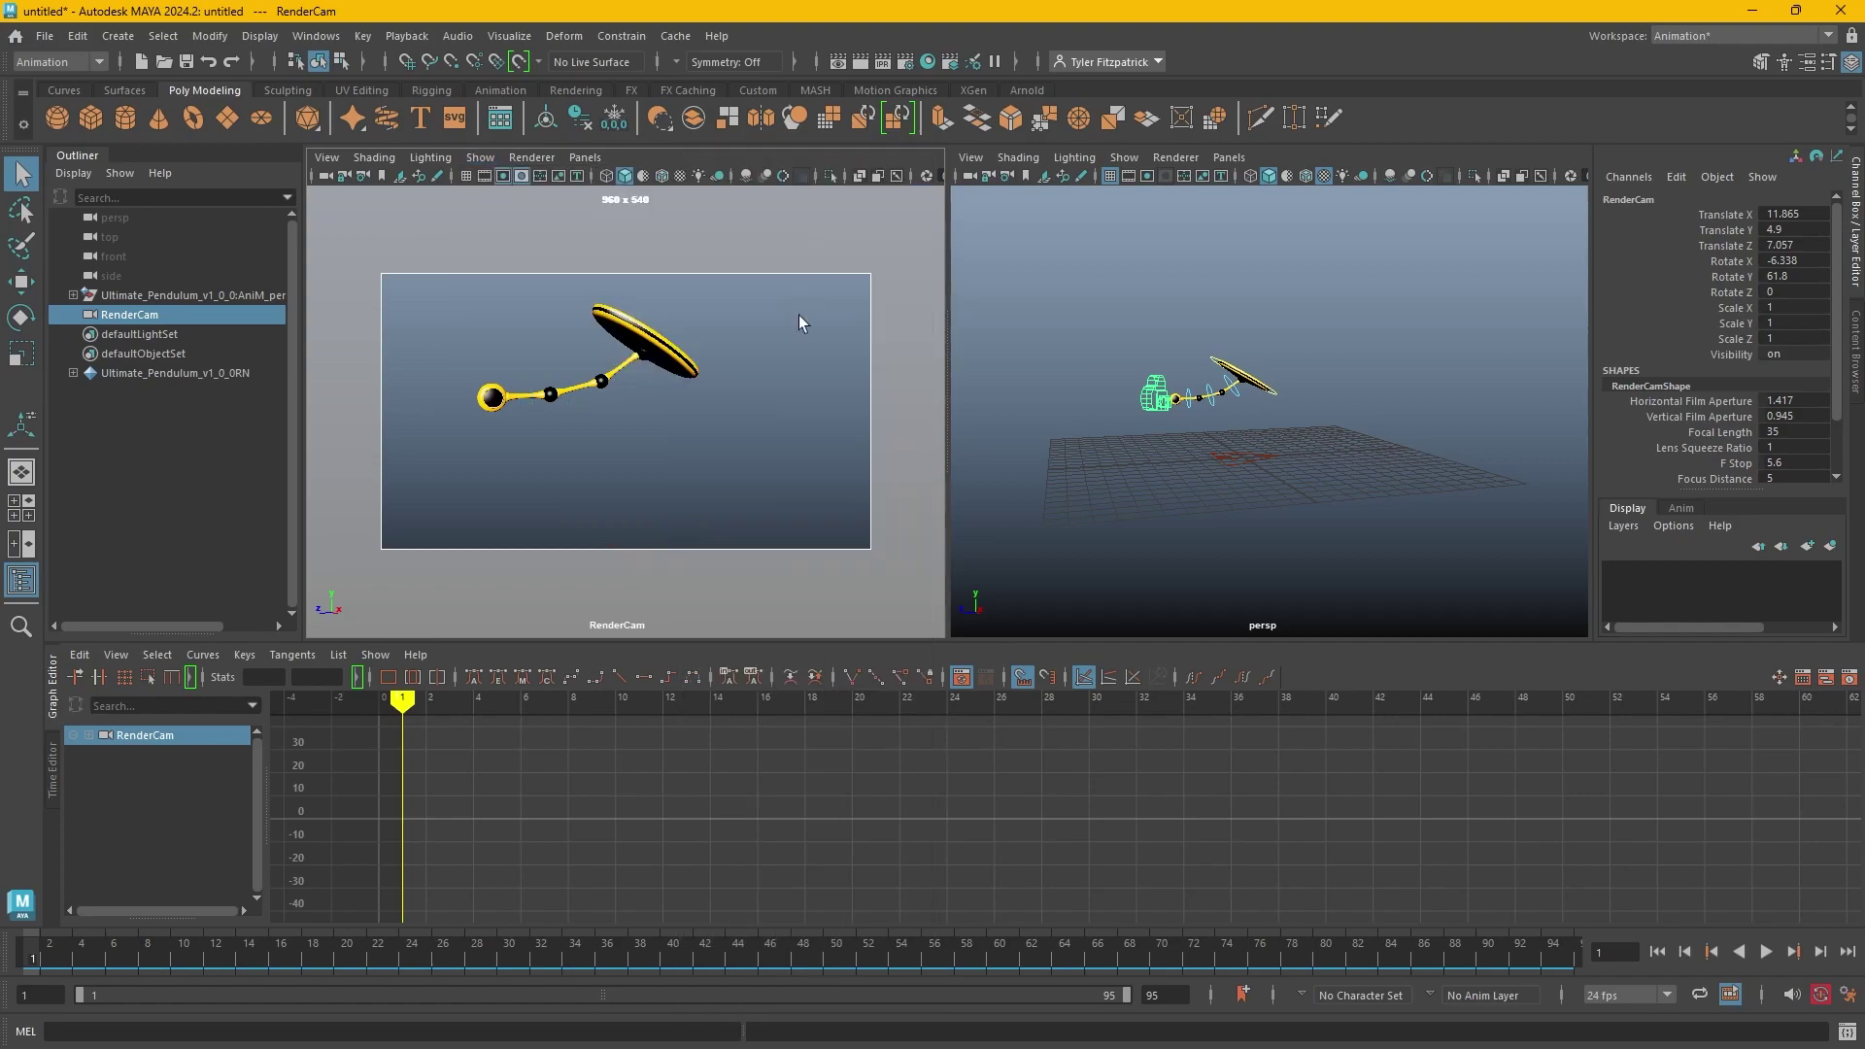
left_click(777, 385)
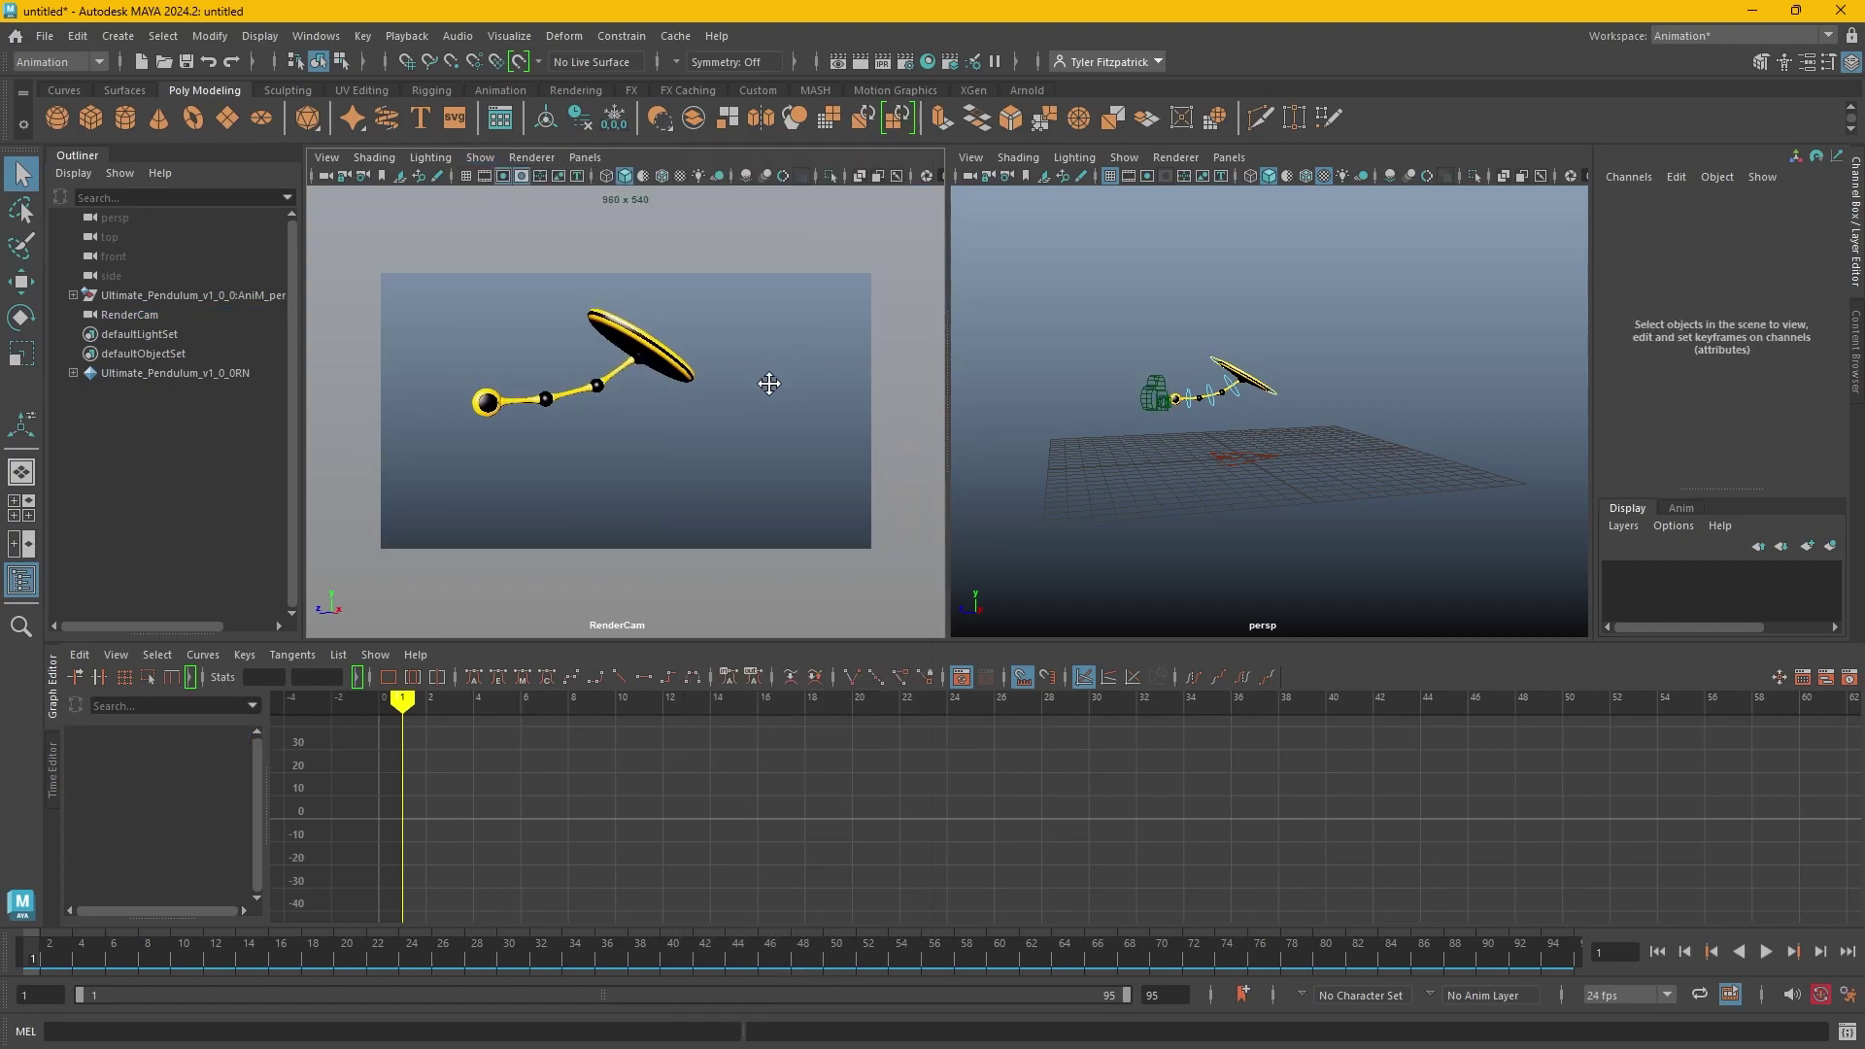
left_click(345, 175)
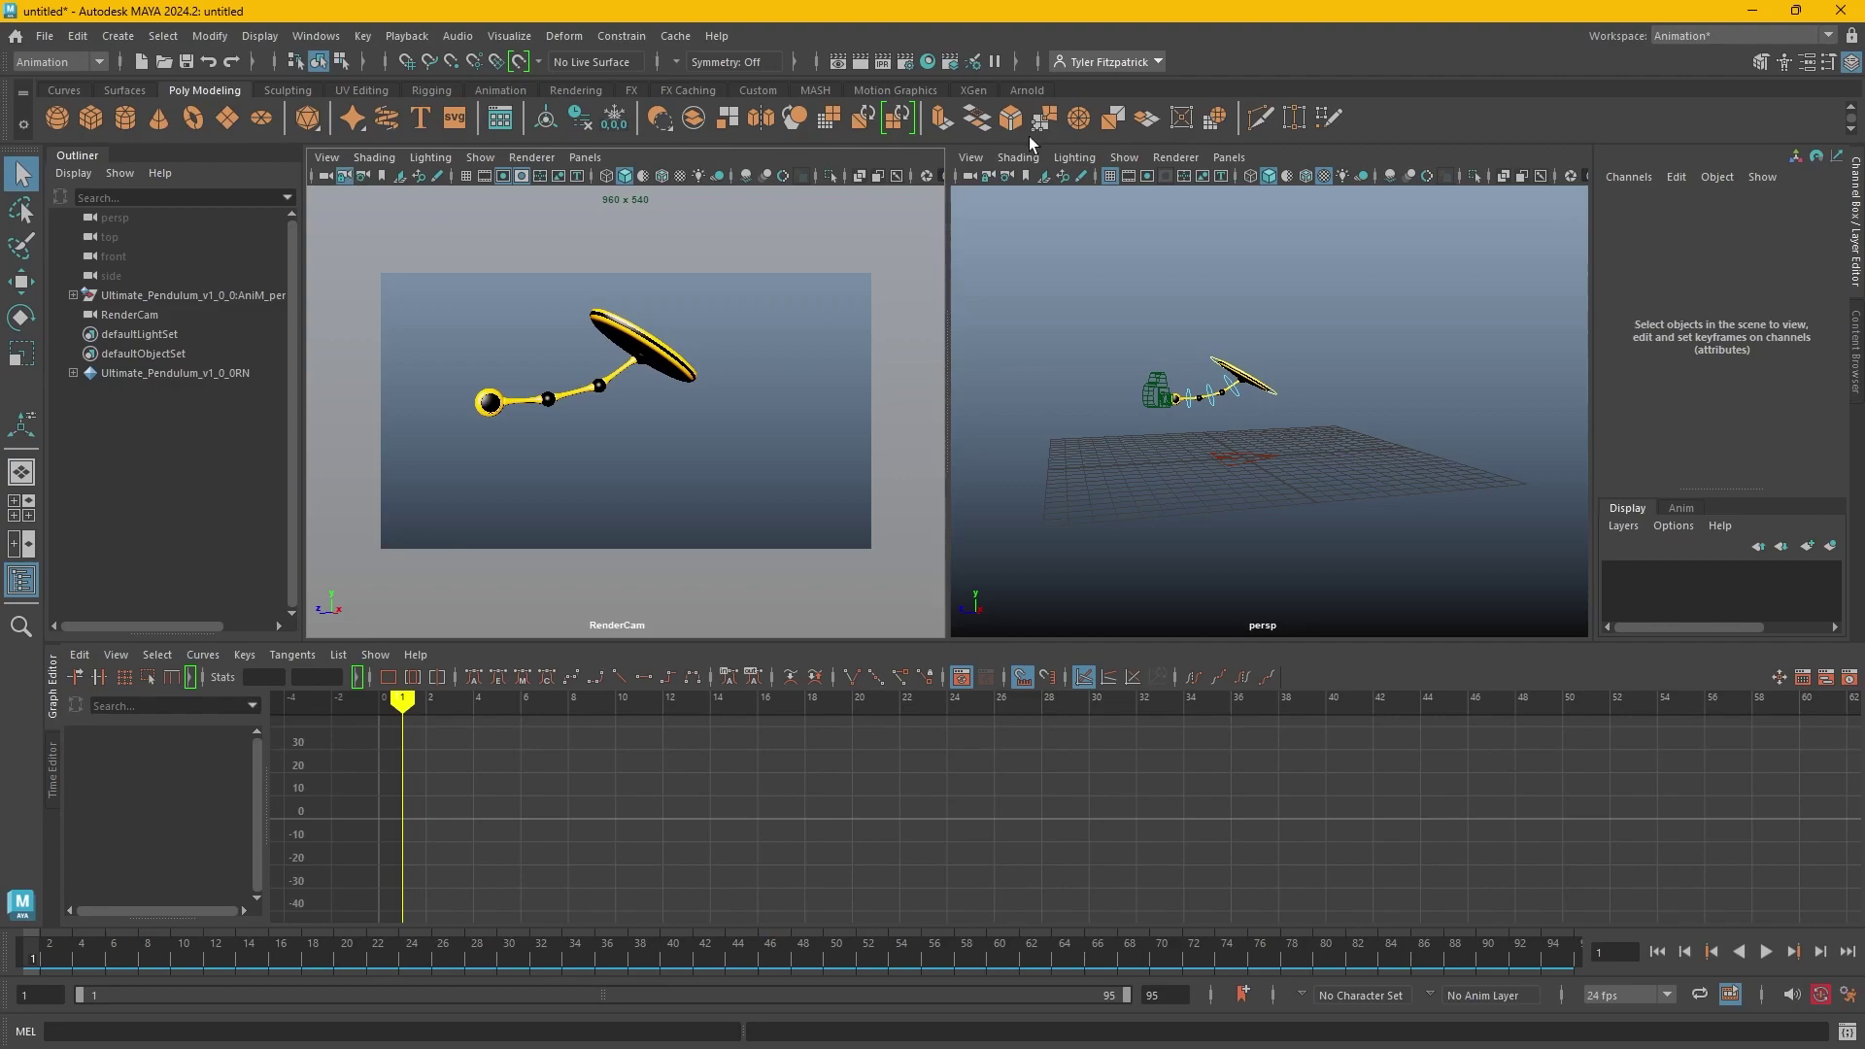
Set the Render Settings image size preset to HD 1080 (1920 x 1080).
left_click(906, 67)
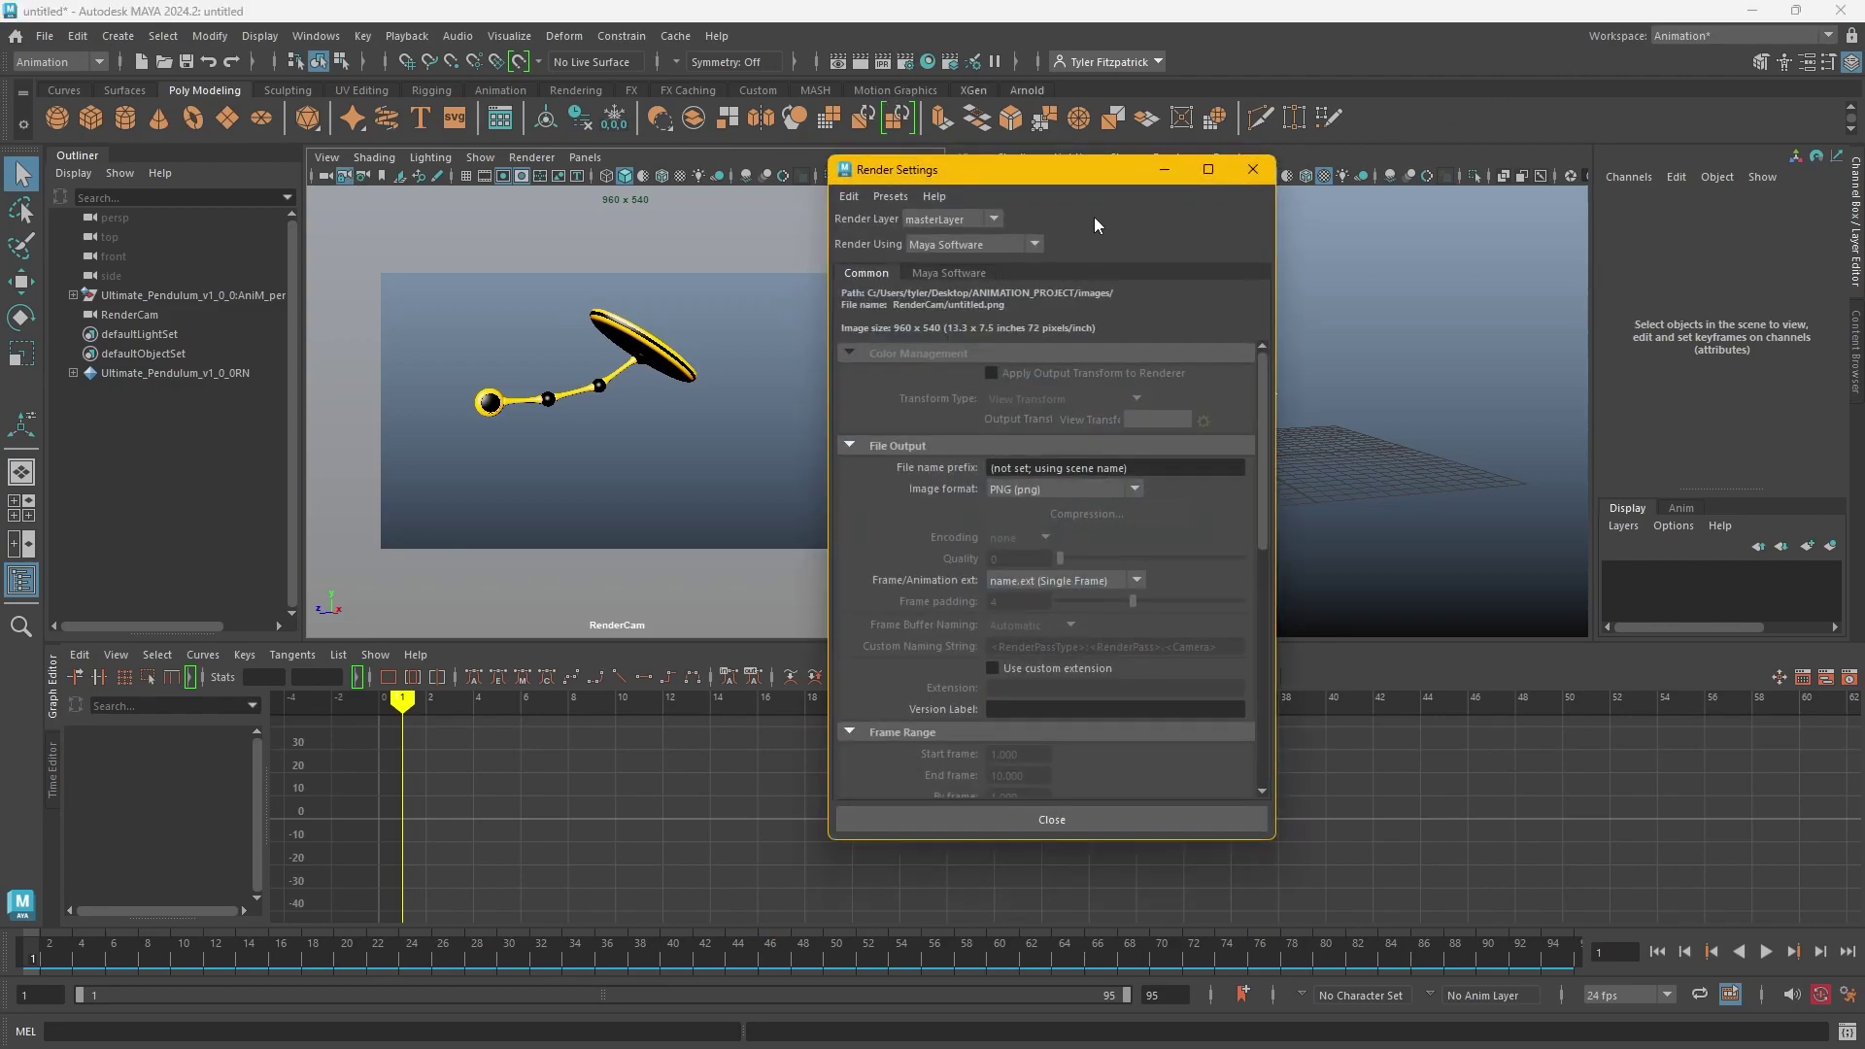
scroll(1062, 422, "down", 5)
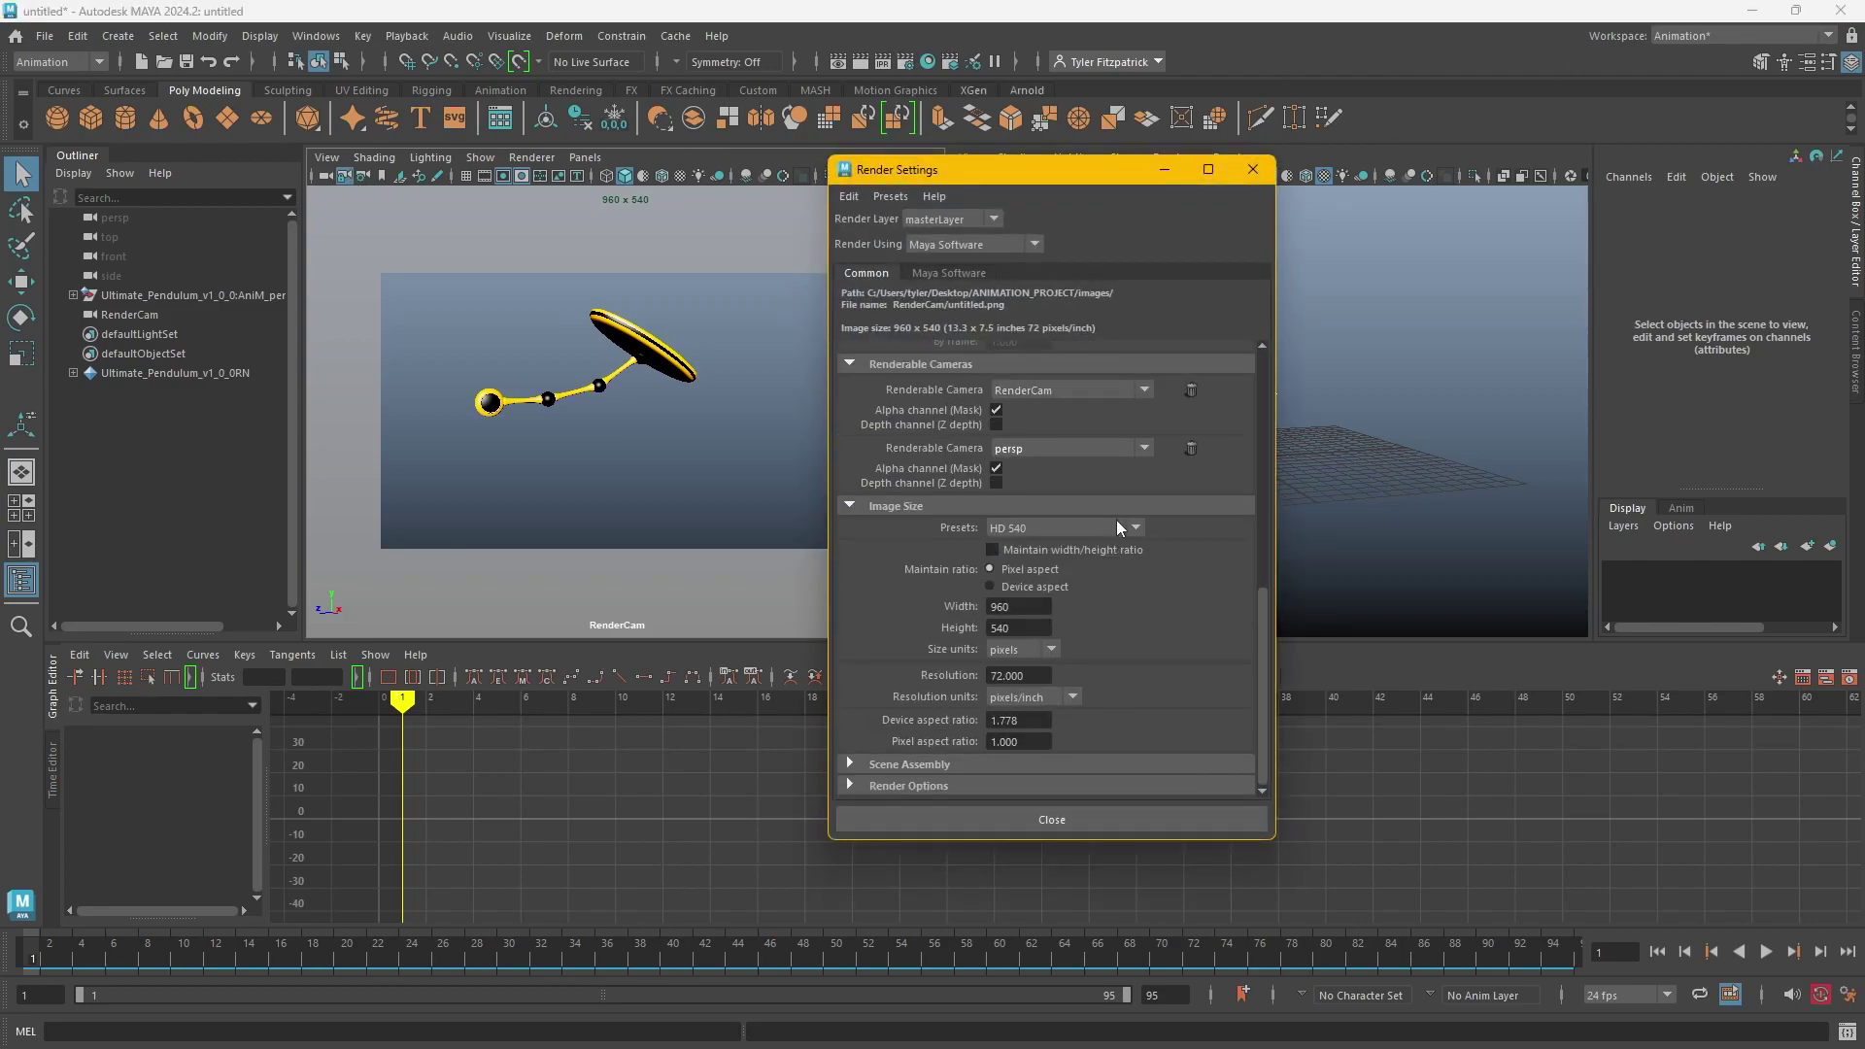
left_click(1134, 528)
scroll(1081, 629, "down", 3)
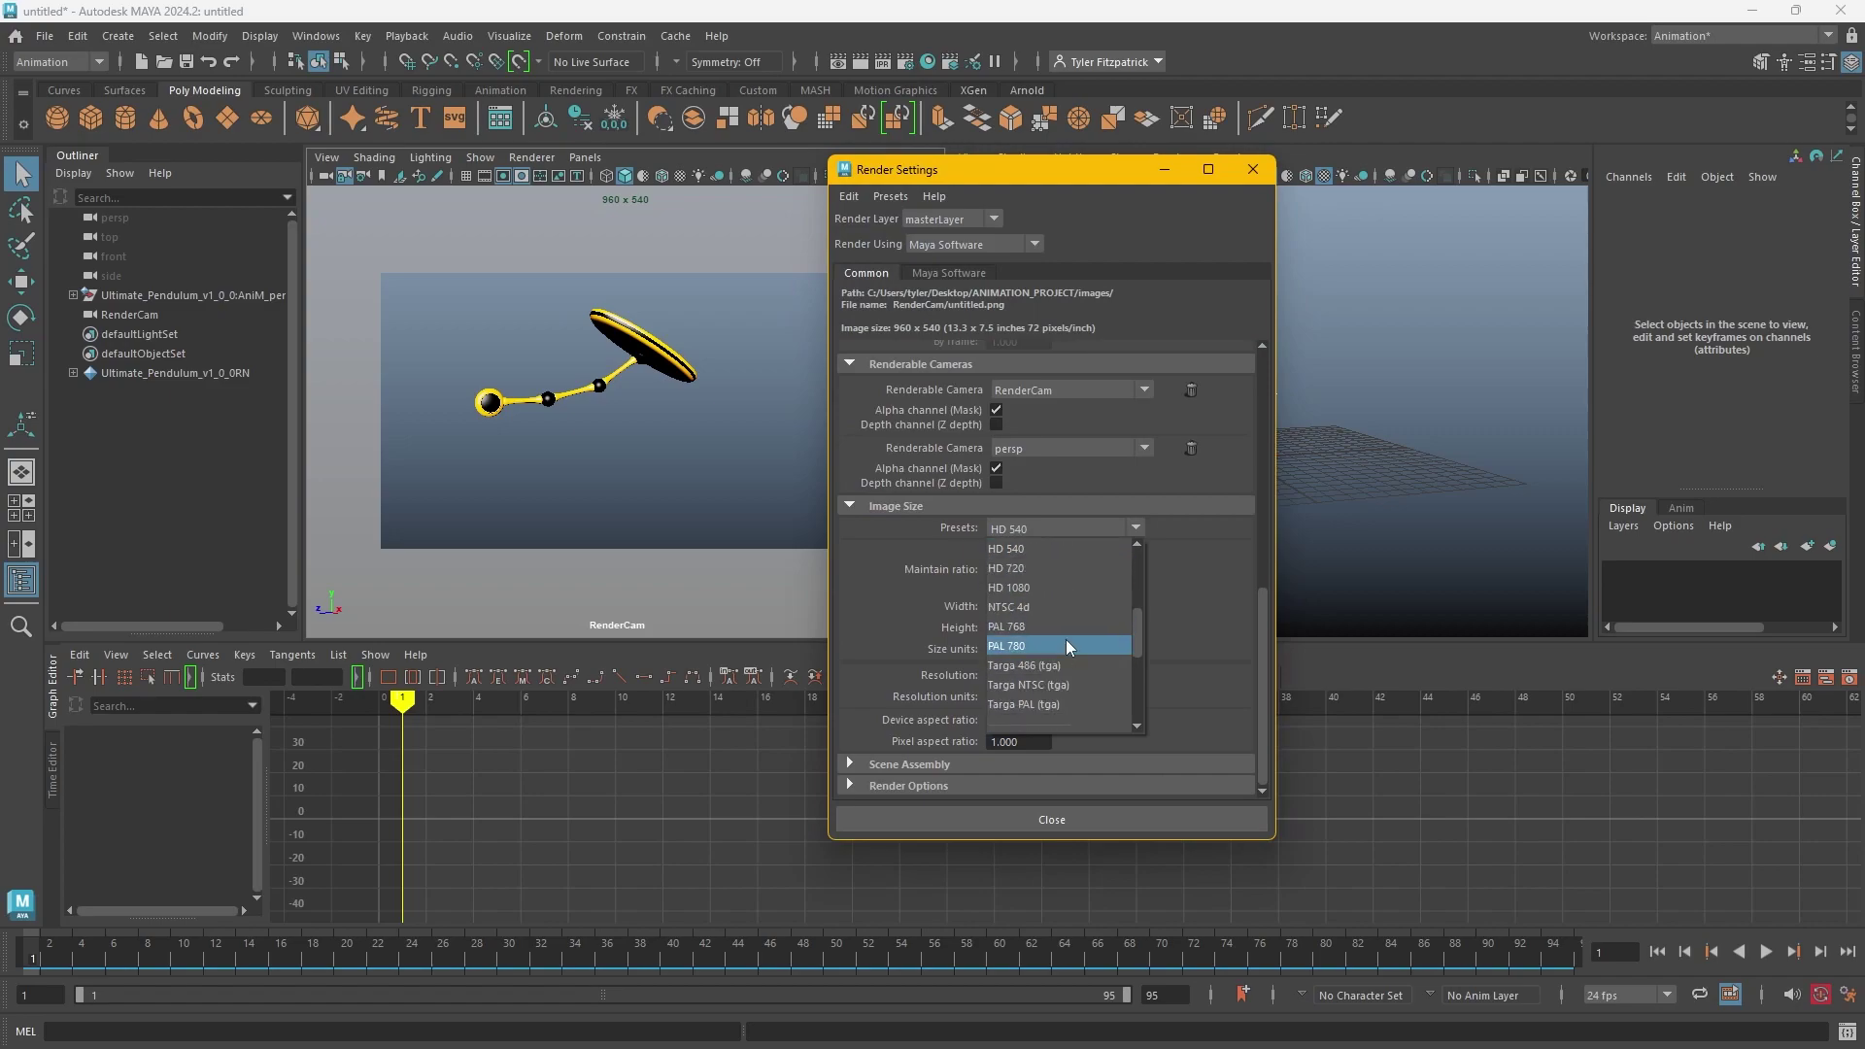
left_click(1030, 586)
left_click(1078, 819)
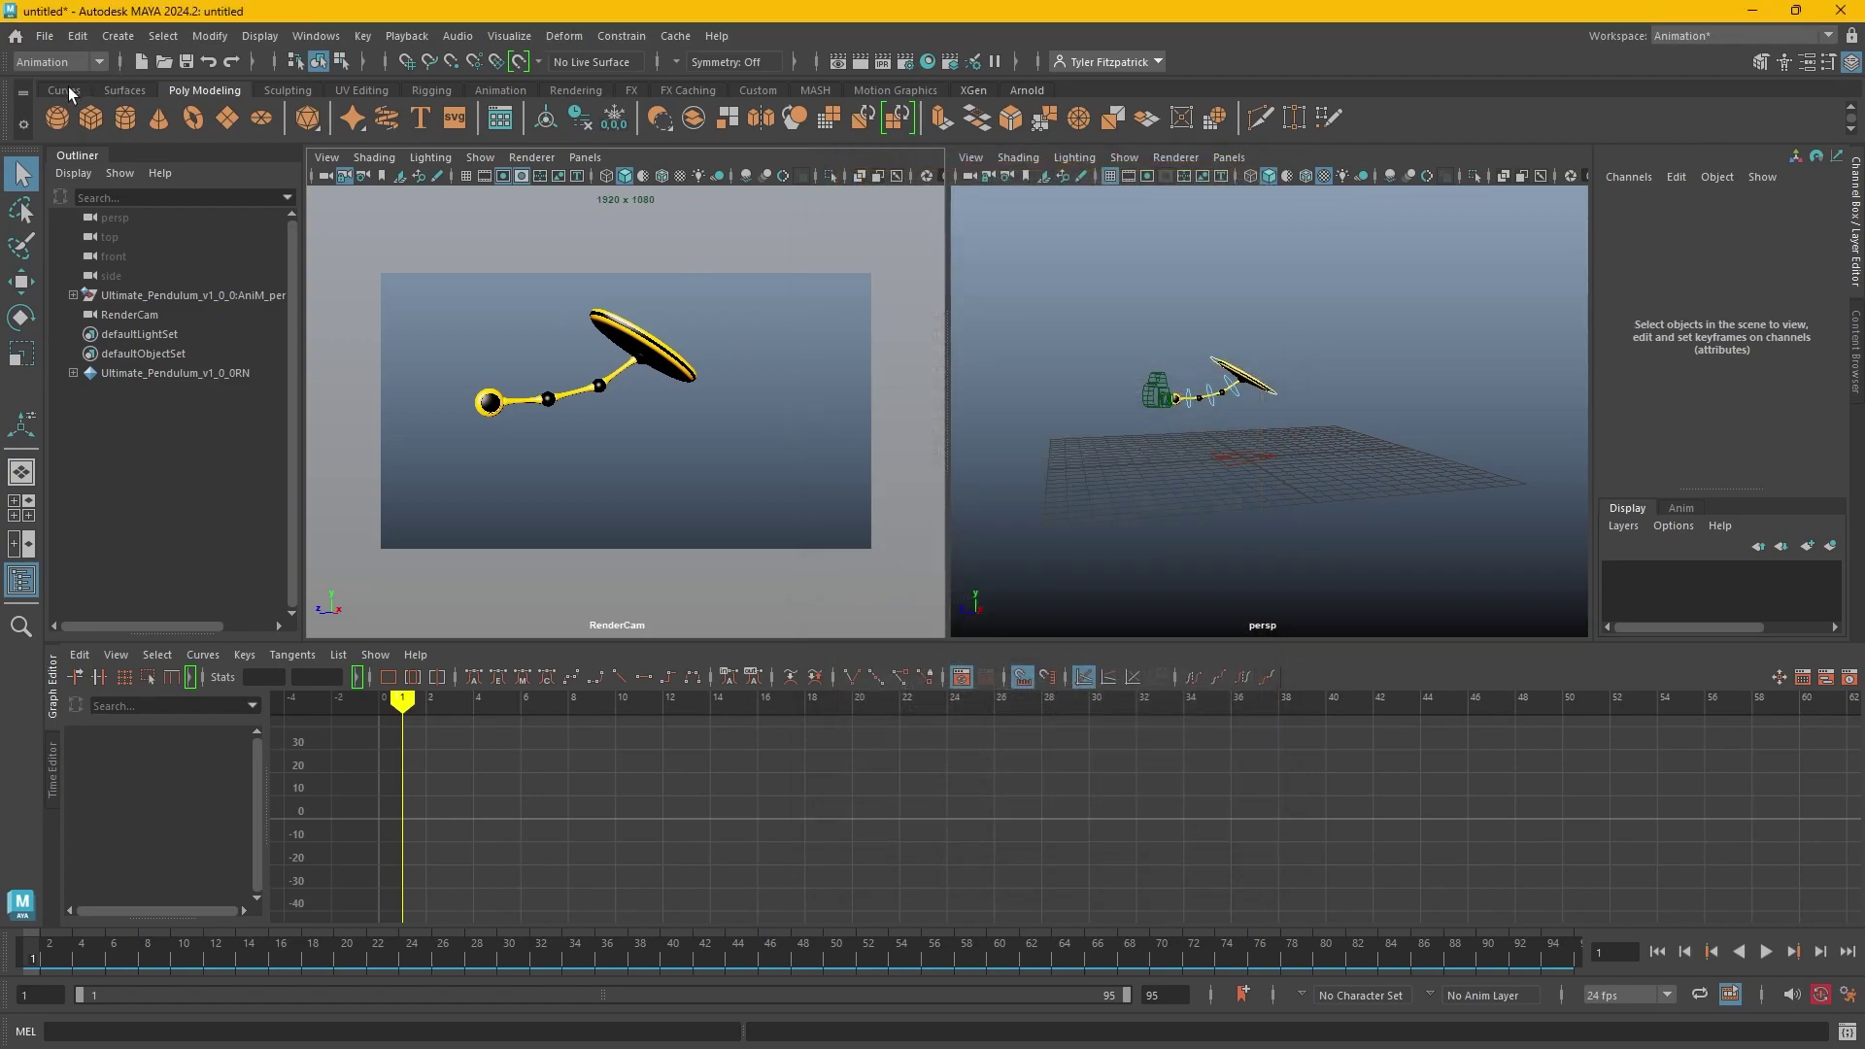
Playblast the animation to the movie file Stationary_Pendulum.
left_click(406, 39)
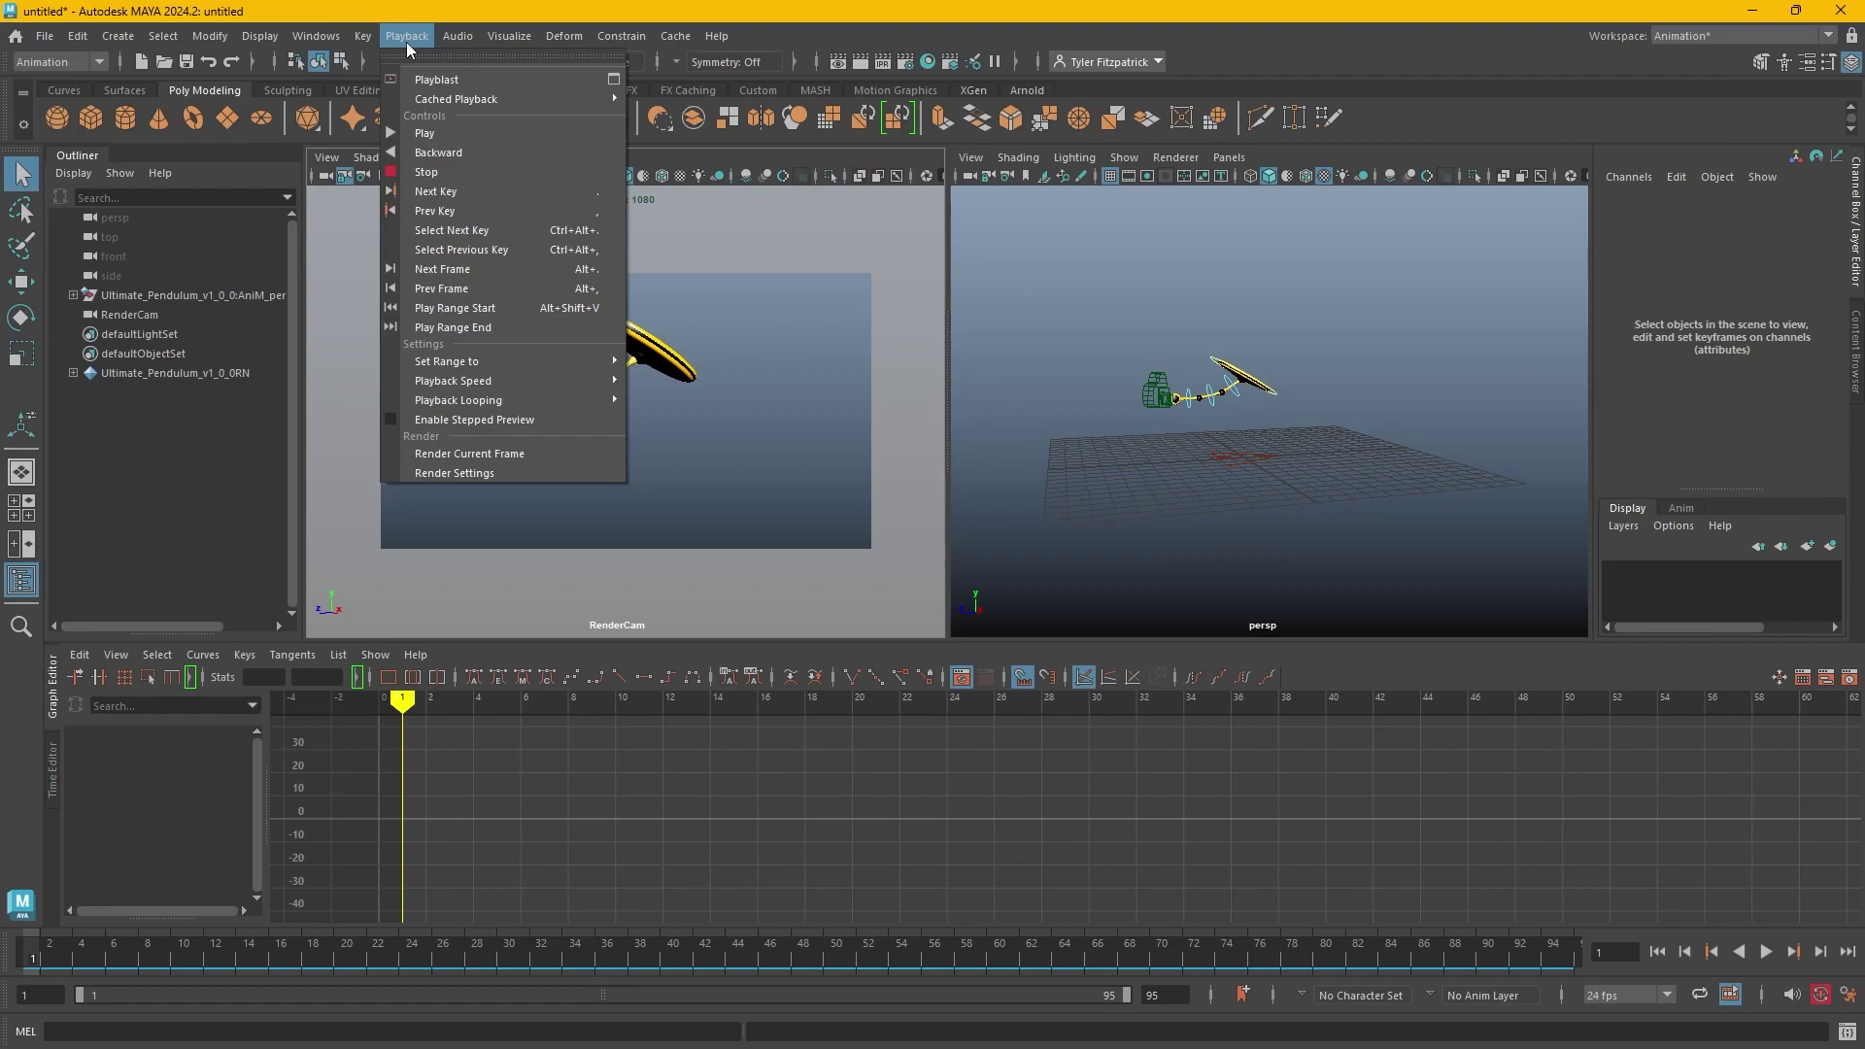
left_click(614, 81)
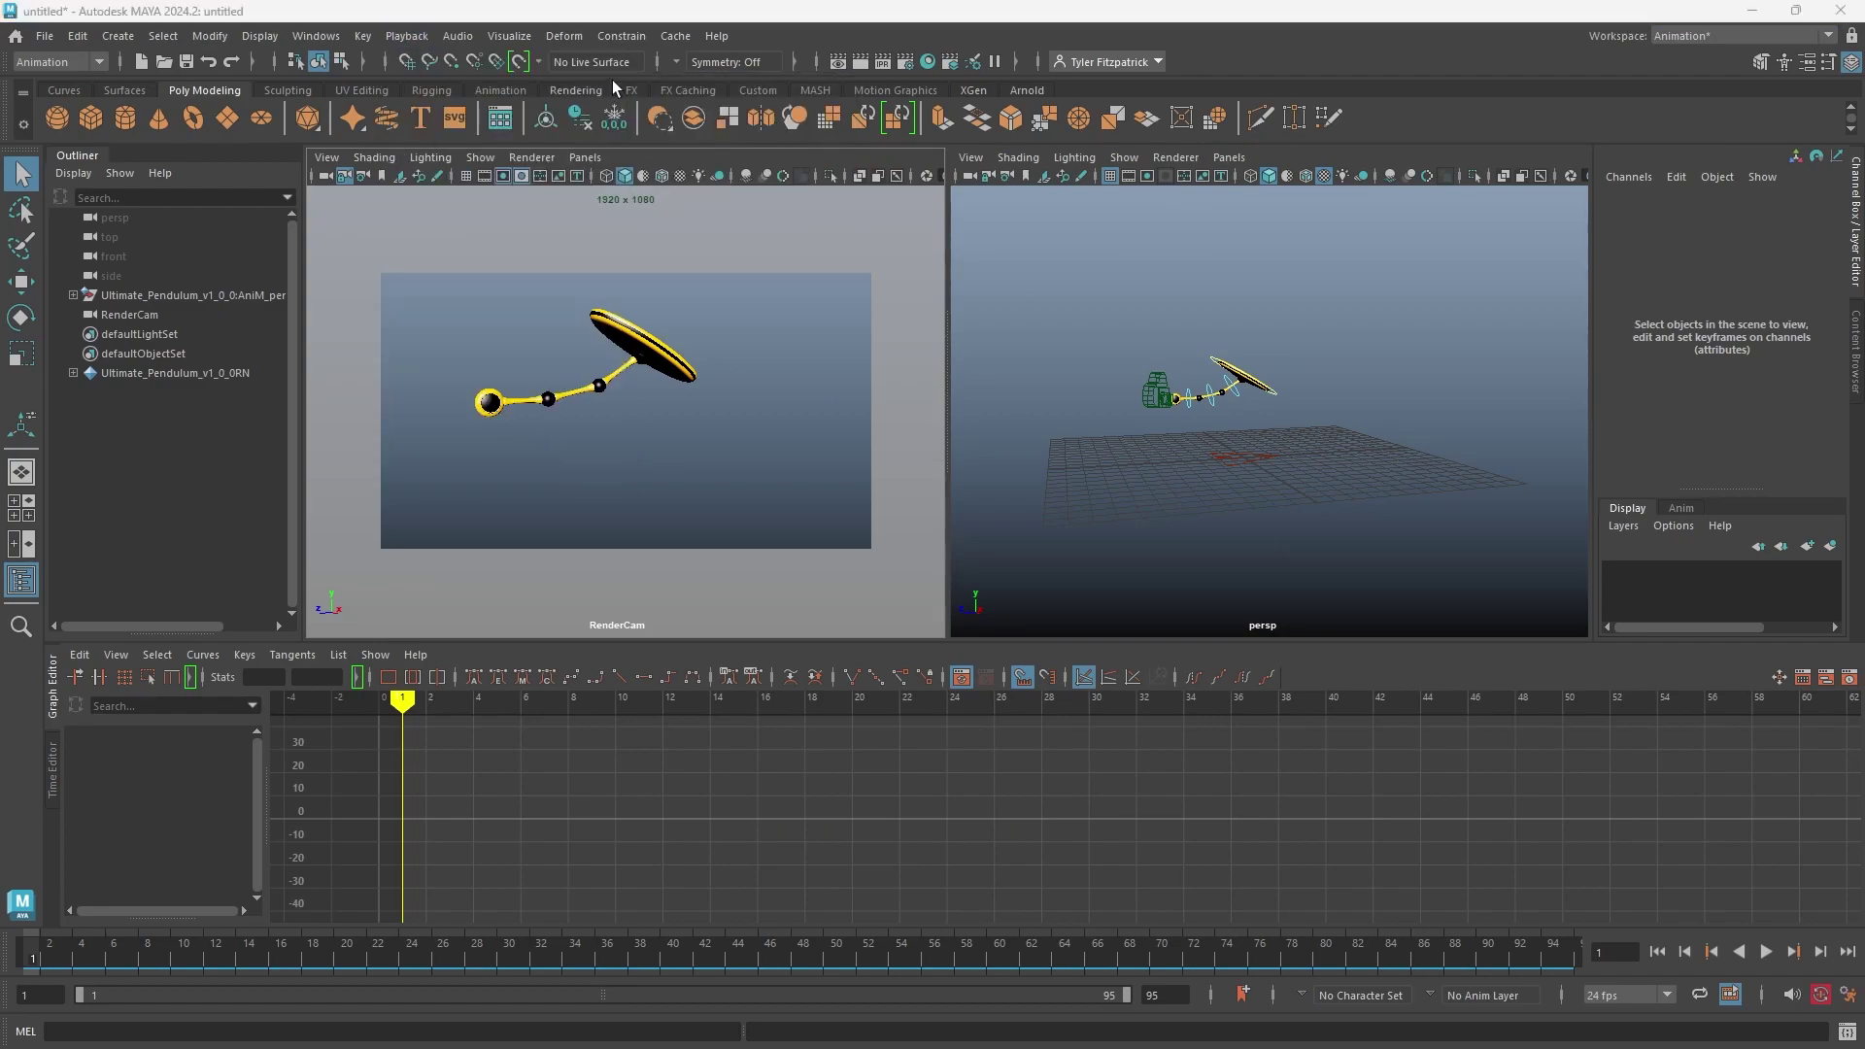
left_click_drag(1799, 536, 826, 248)
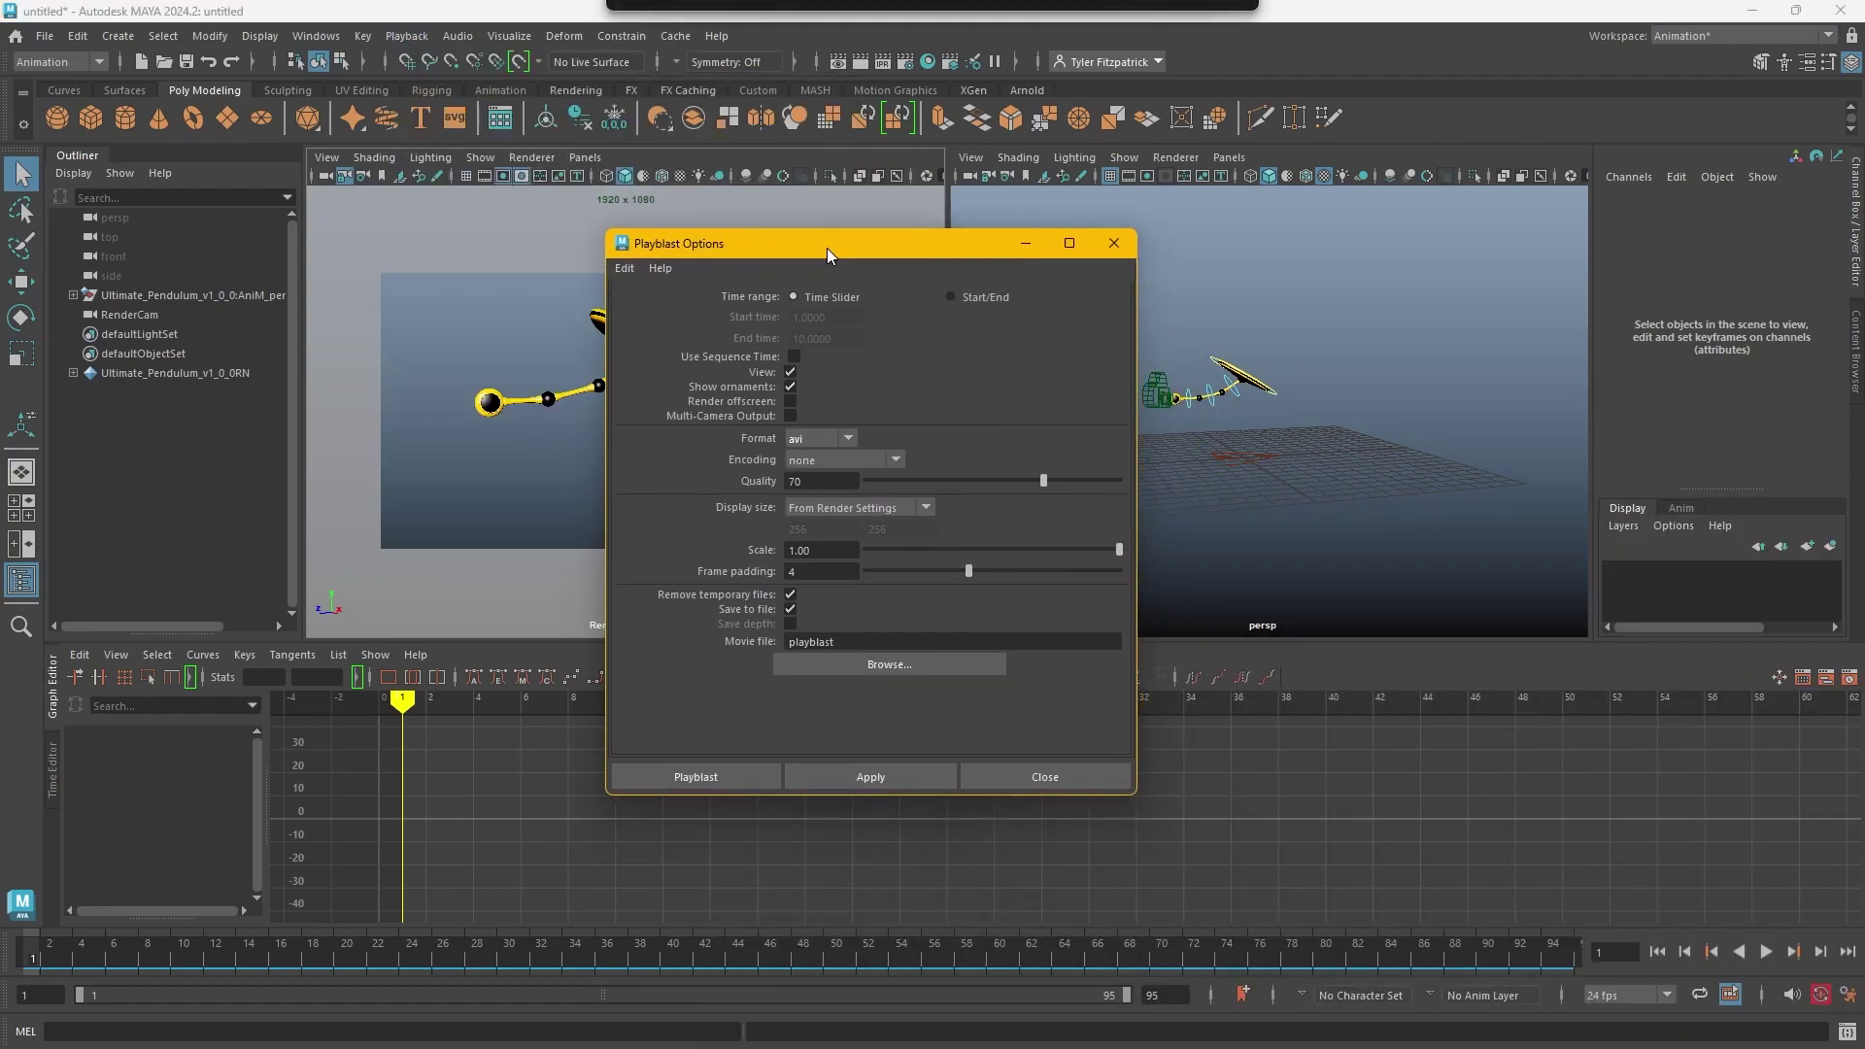
double_click(811, 642)
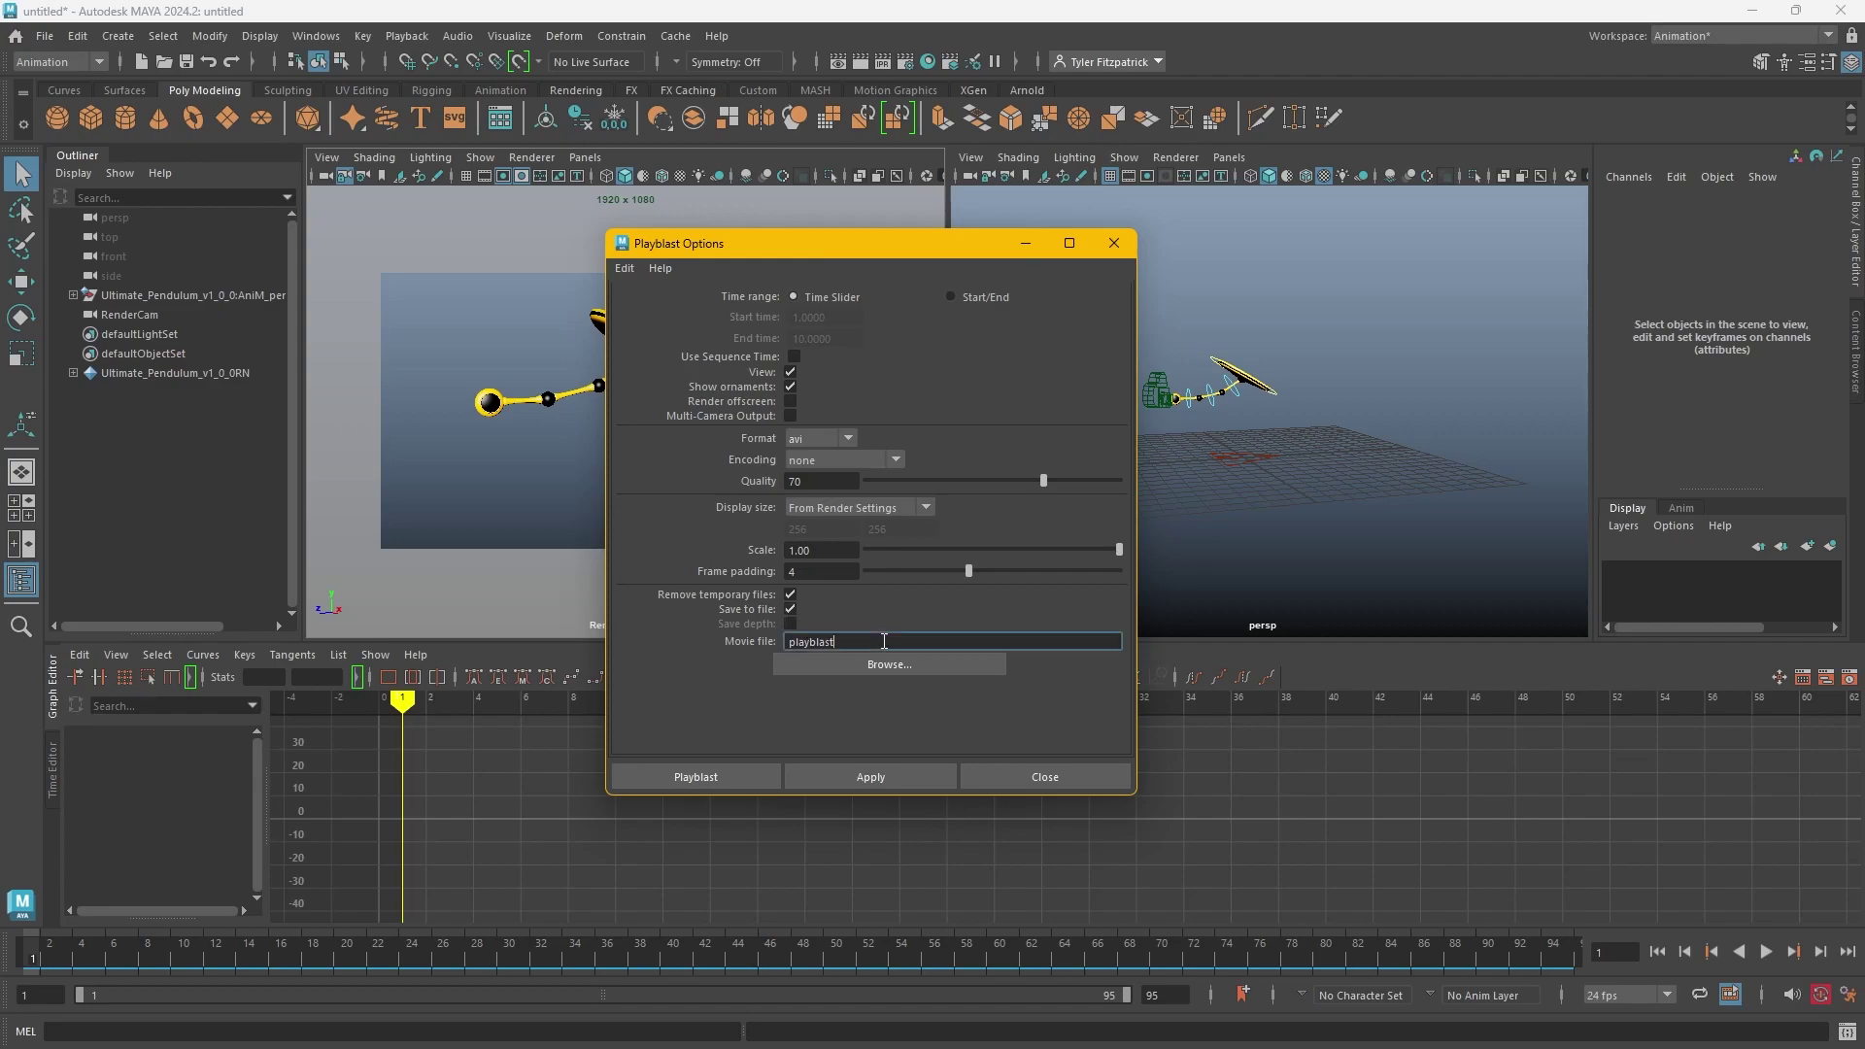
type("Pendulum")
key("Home")
type("Sat")
key("BackSpace")
key("BackSpace")
type("tationary_")
left_click(723, 775)
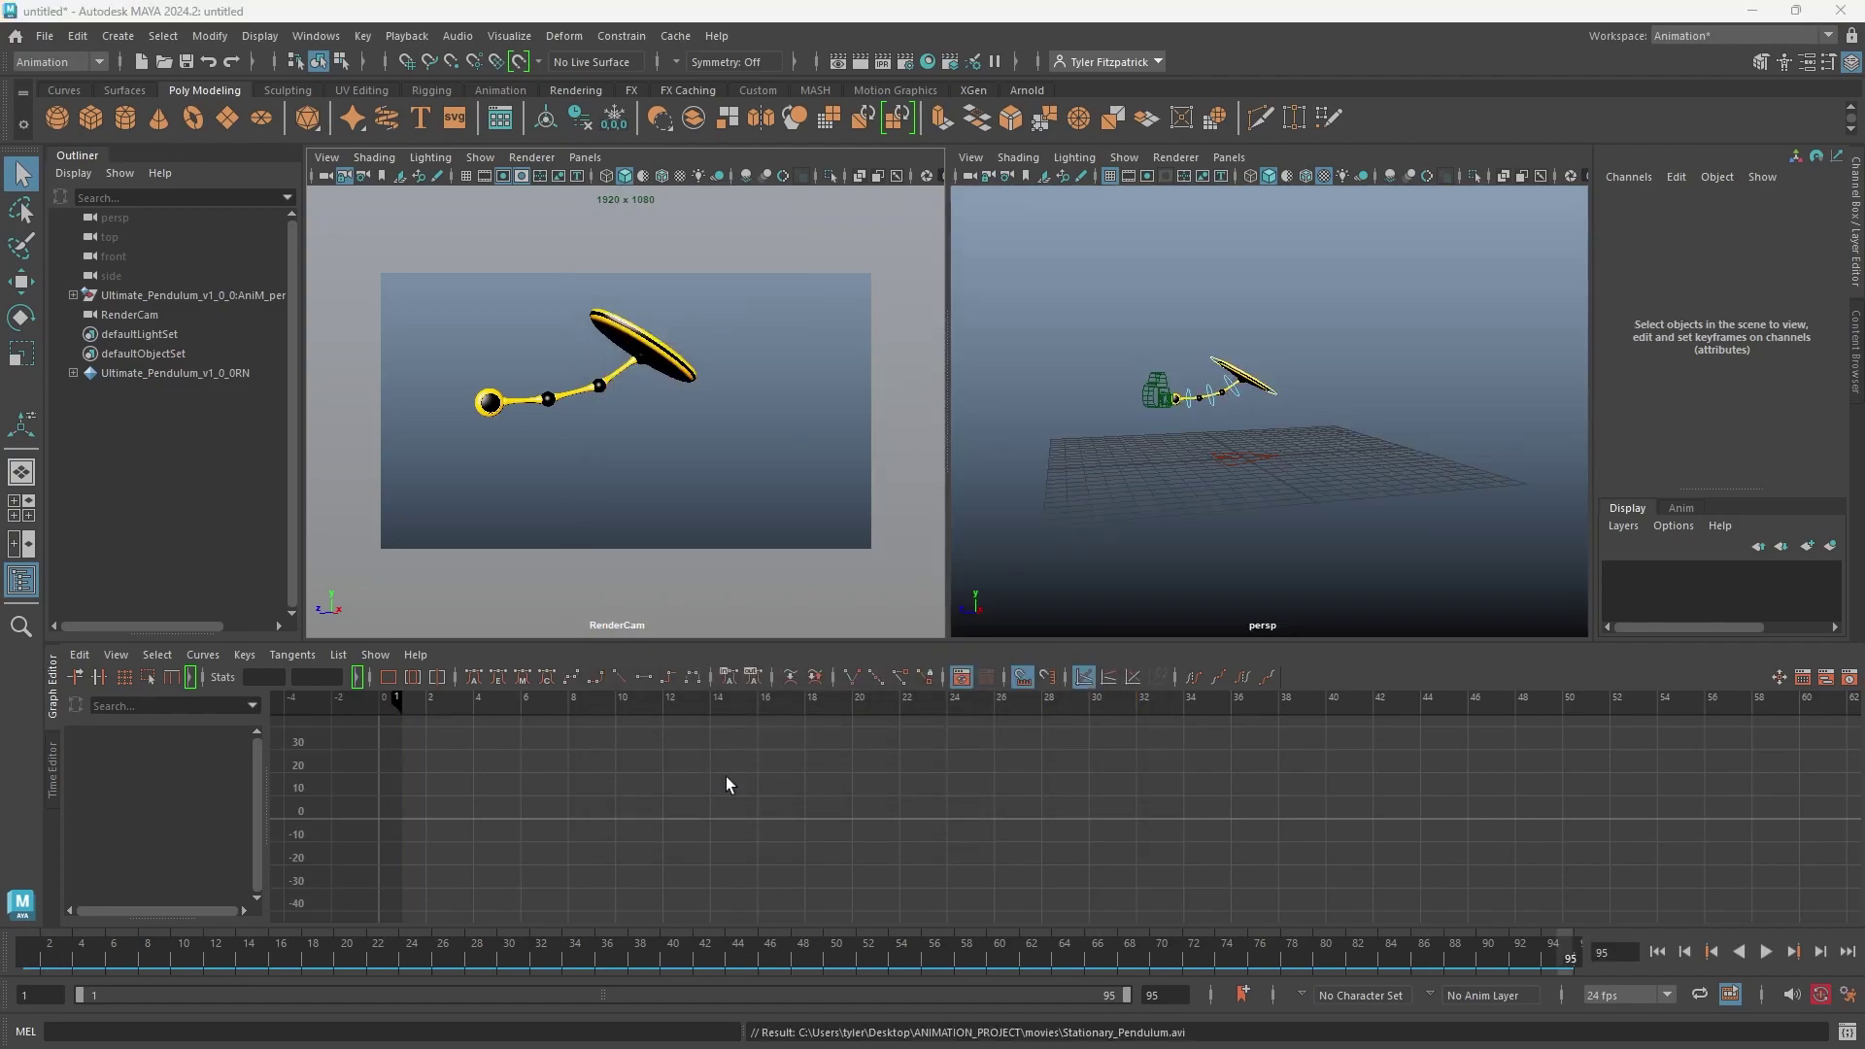
Turn off the resolution gate and playblast again, overwriting Stationary_Pendulum.
left_click(504, 176)
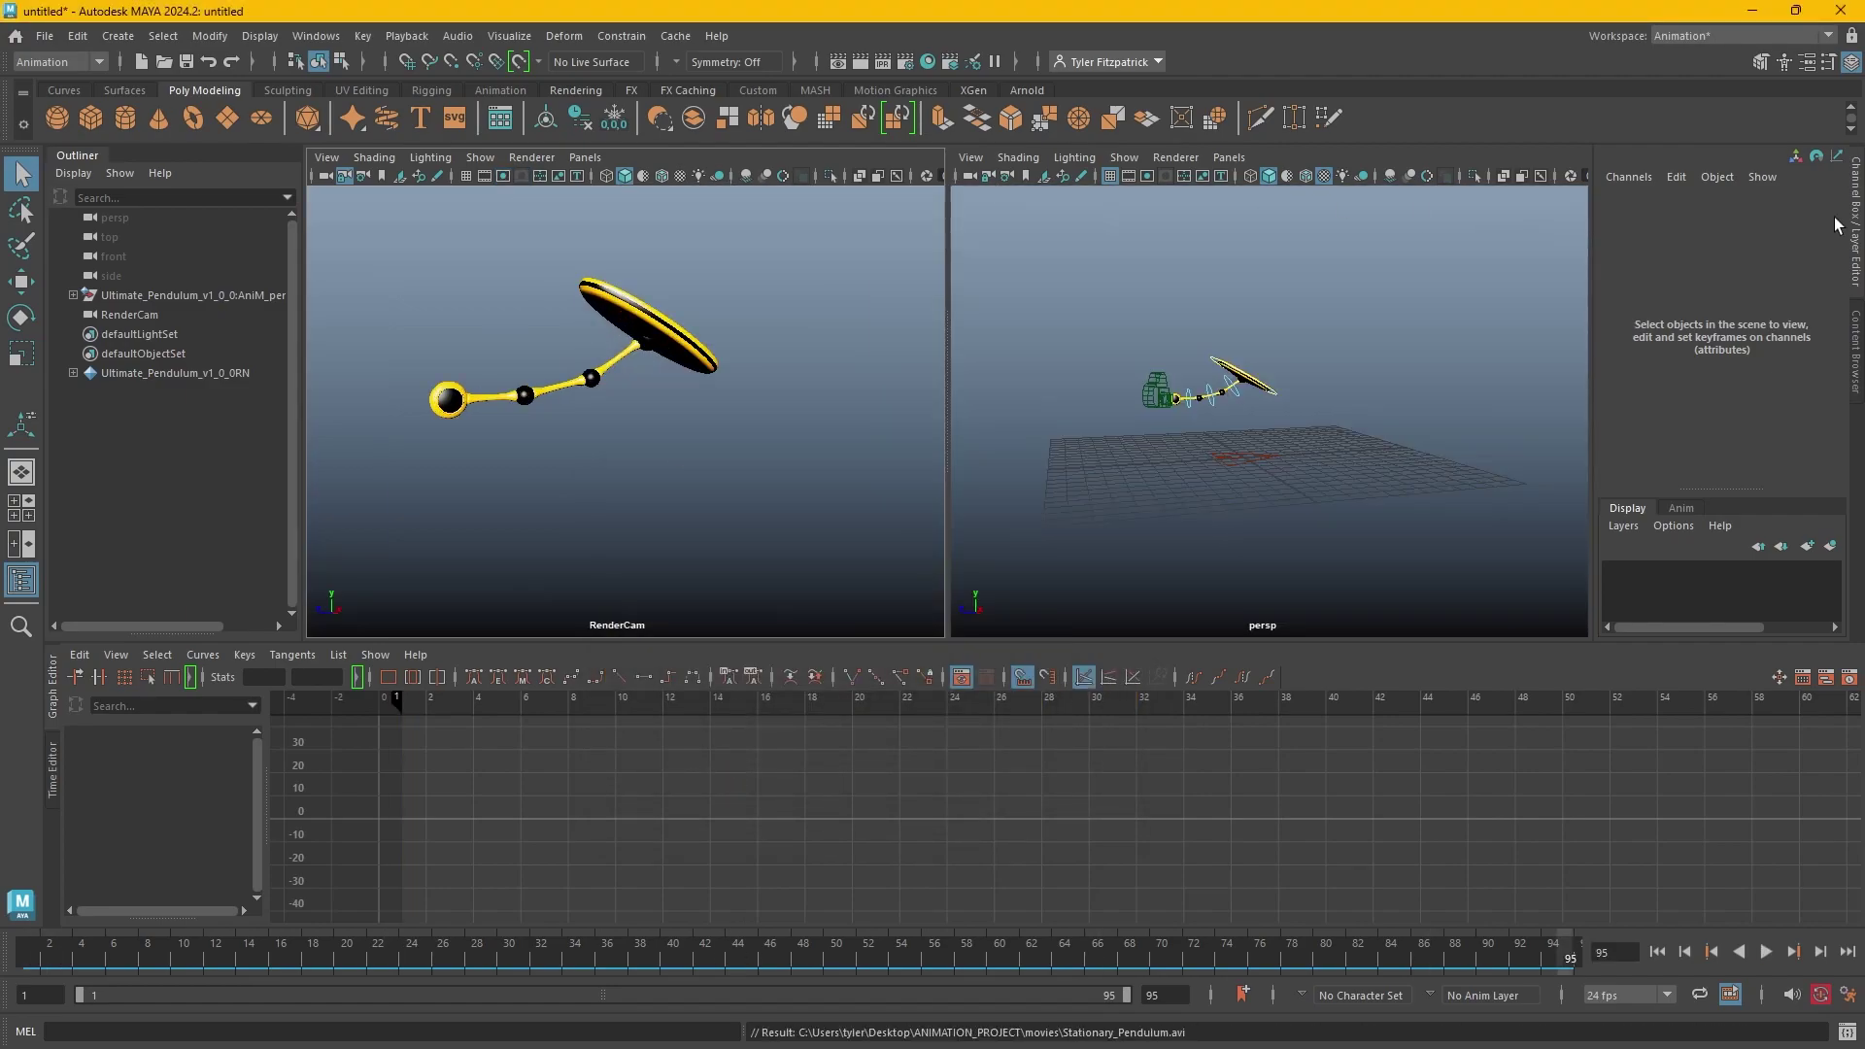
left_click(413, 37)
left_click(442, 92)
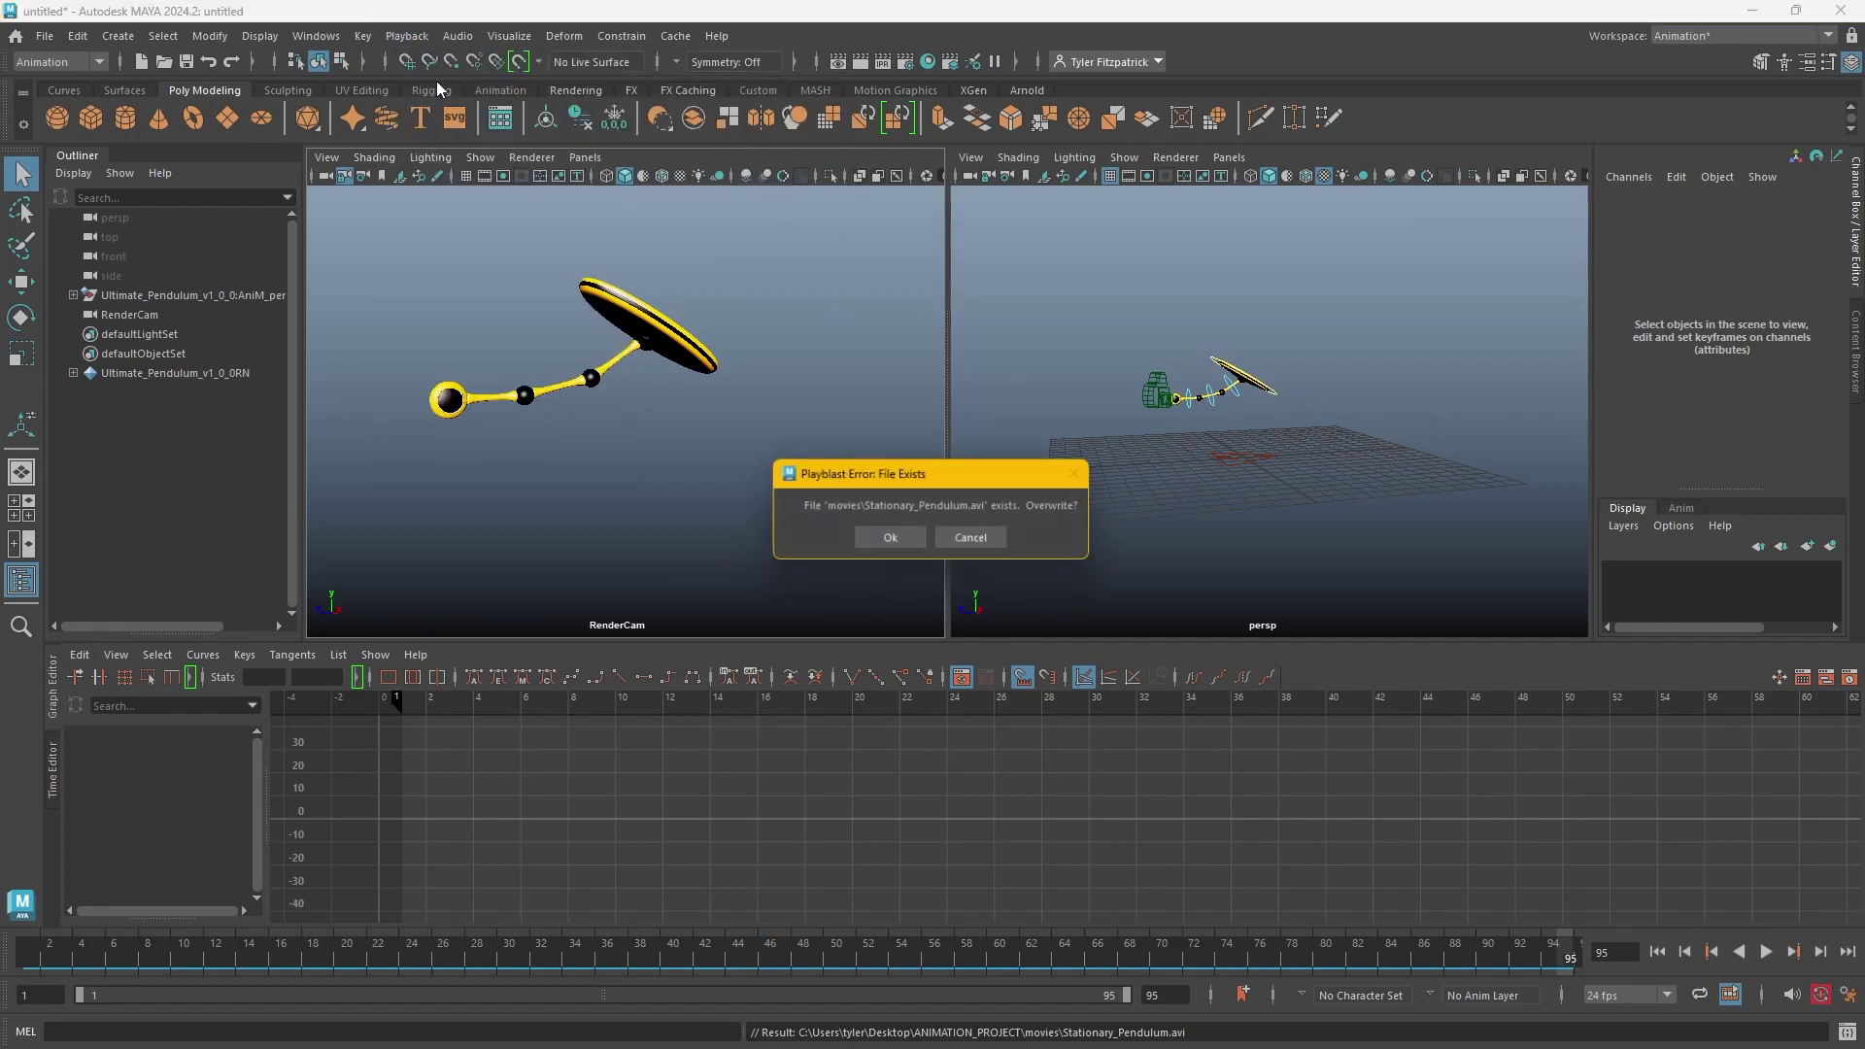
left_click(894, 540)
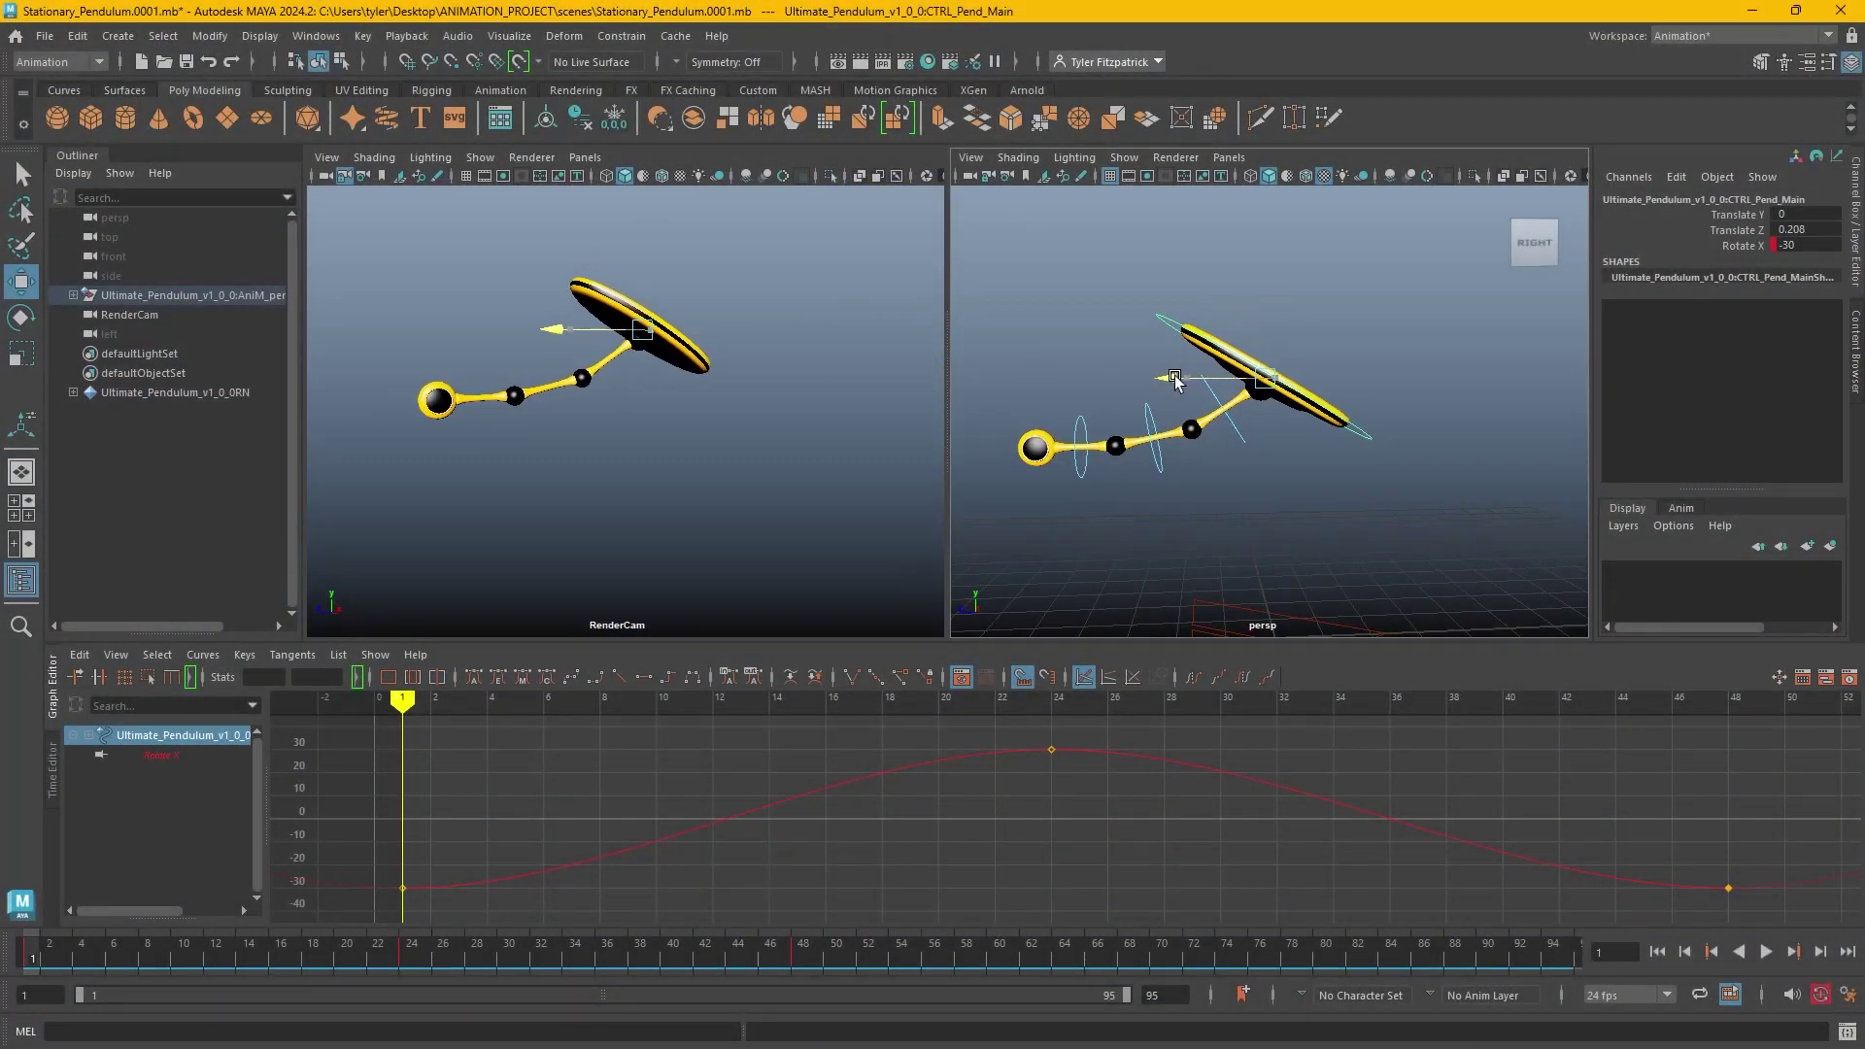
Set the pendulum's Translate Z to 0.5 and key it at frame 1.
left_click_drag(1176, 379, 1165, 379)
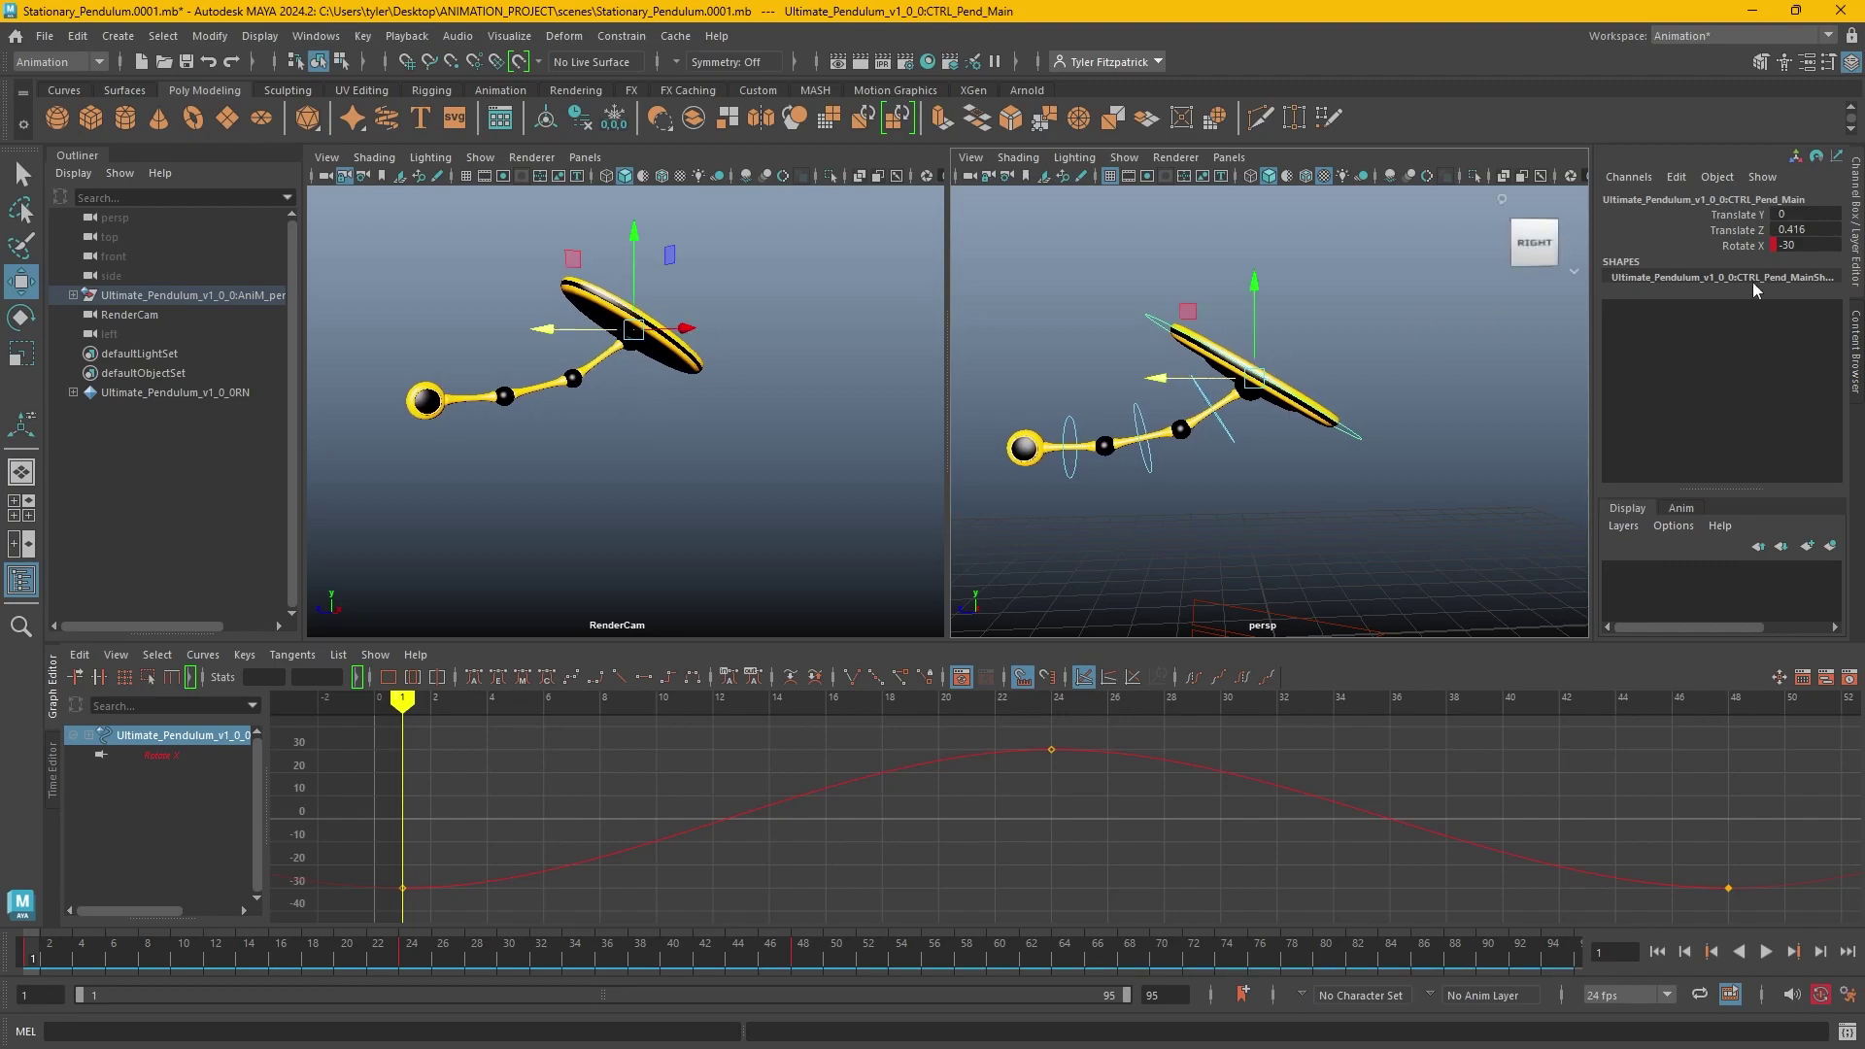
left_click(1803, 231)
type("0.5")
key("Return")
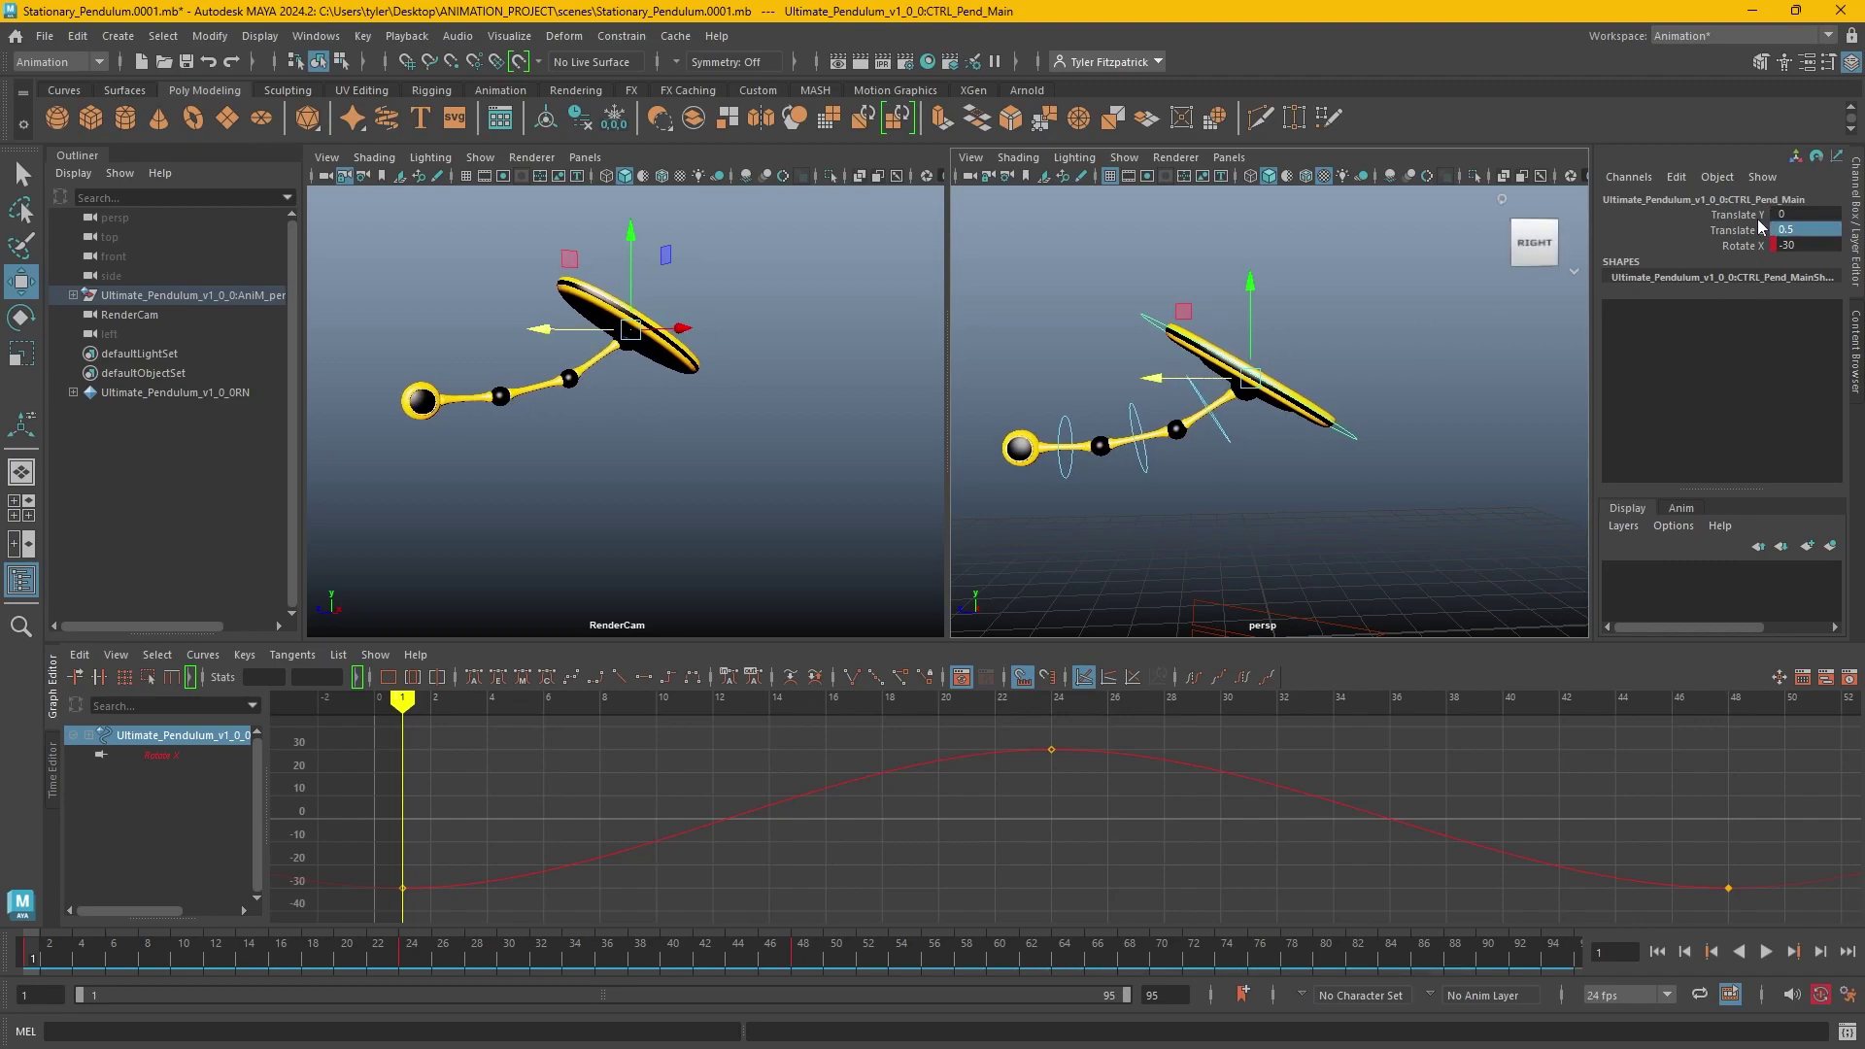
right_click(1761, 227)
left_click(1739, 273)
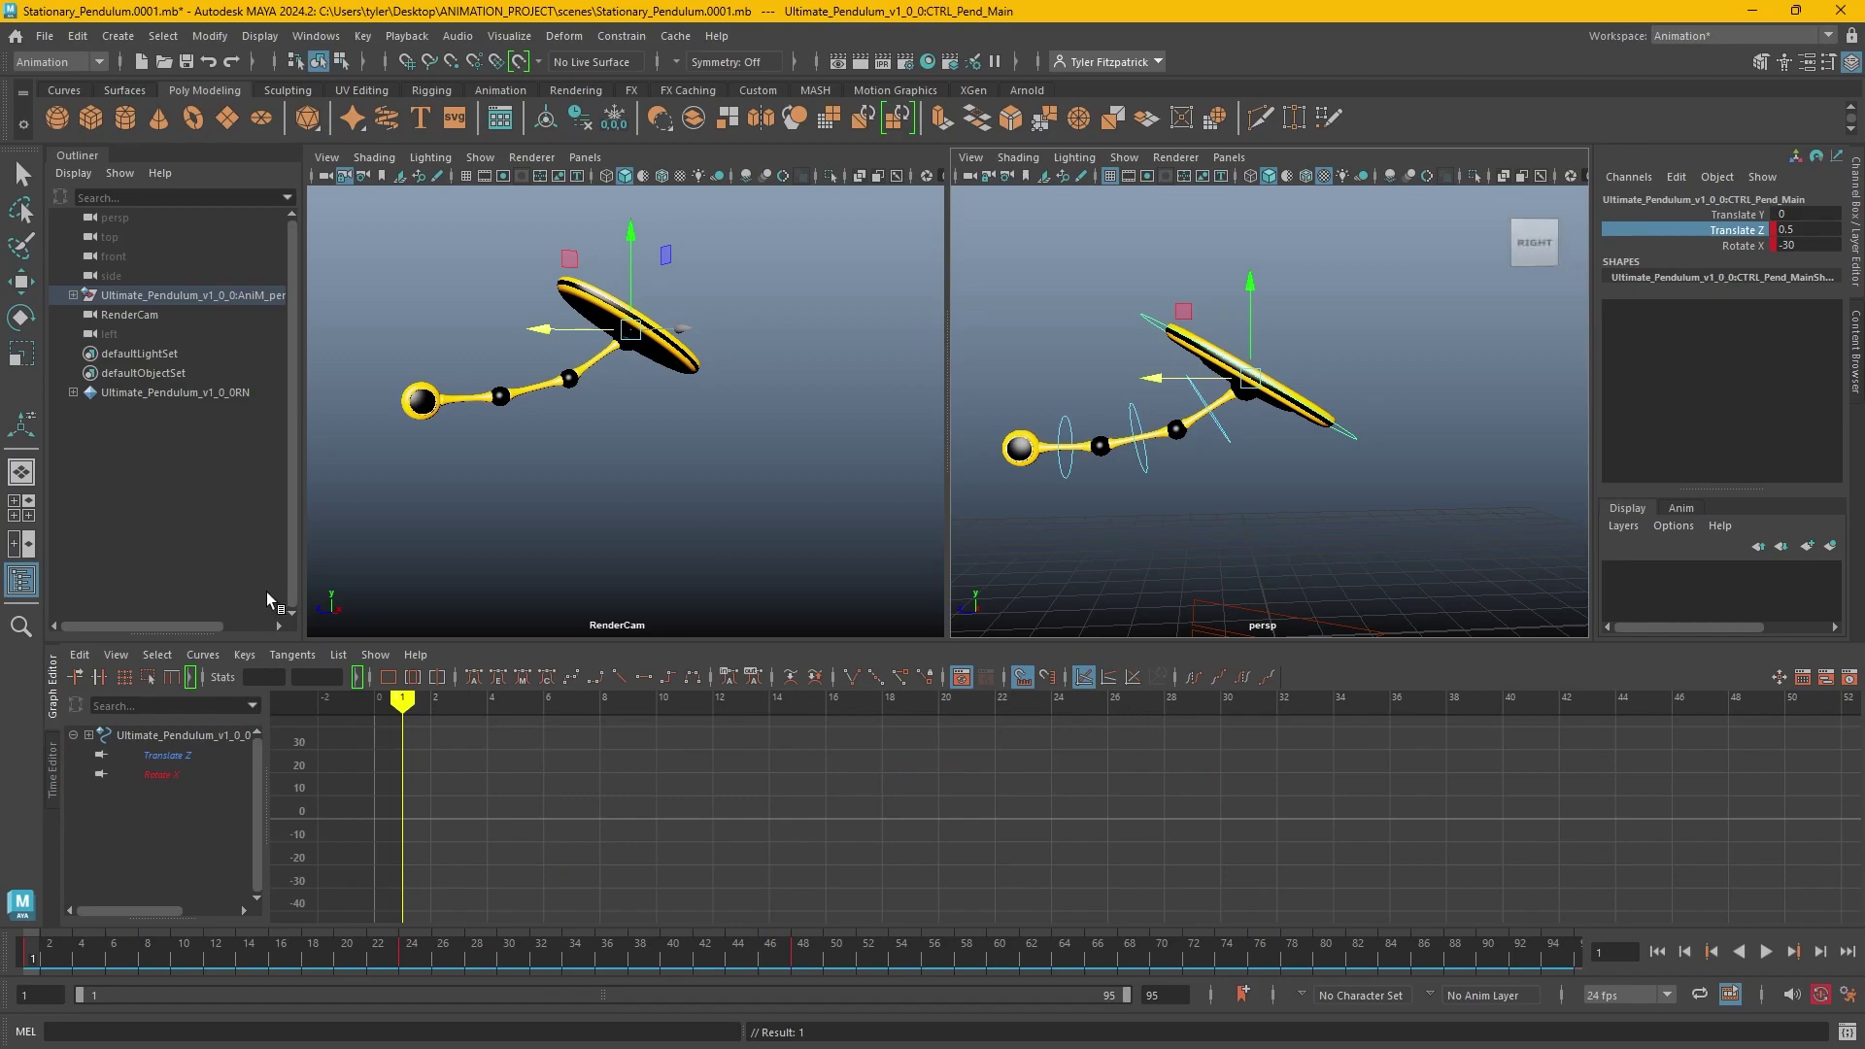
Key Translate Z at -0.5 on frame 24 and 0.5 on frame 48.
left_click_drag(398, 728, 1058, 757)
double_click(1810, 229)
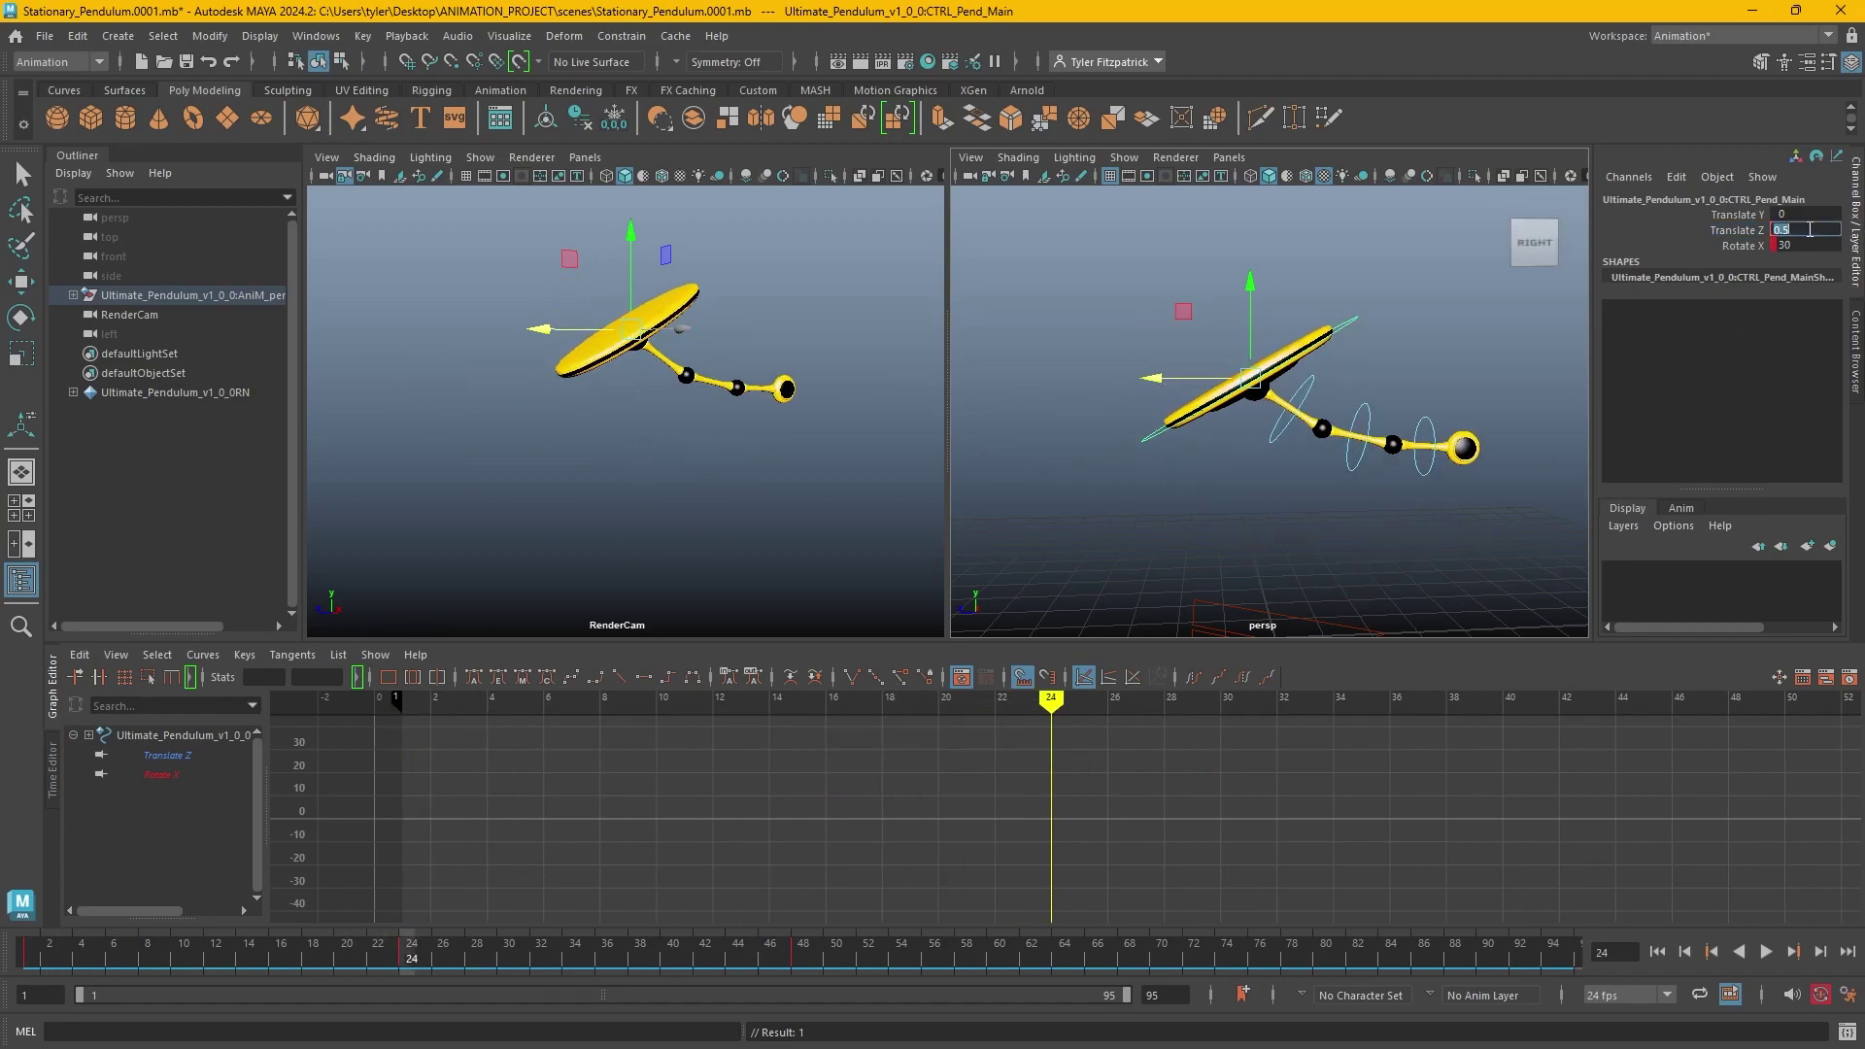
type("-0.5")
key("Return")
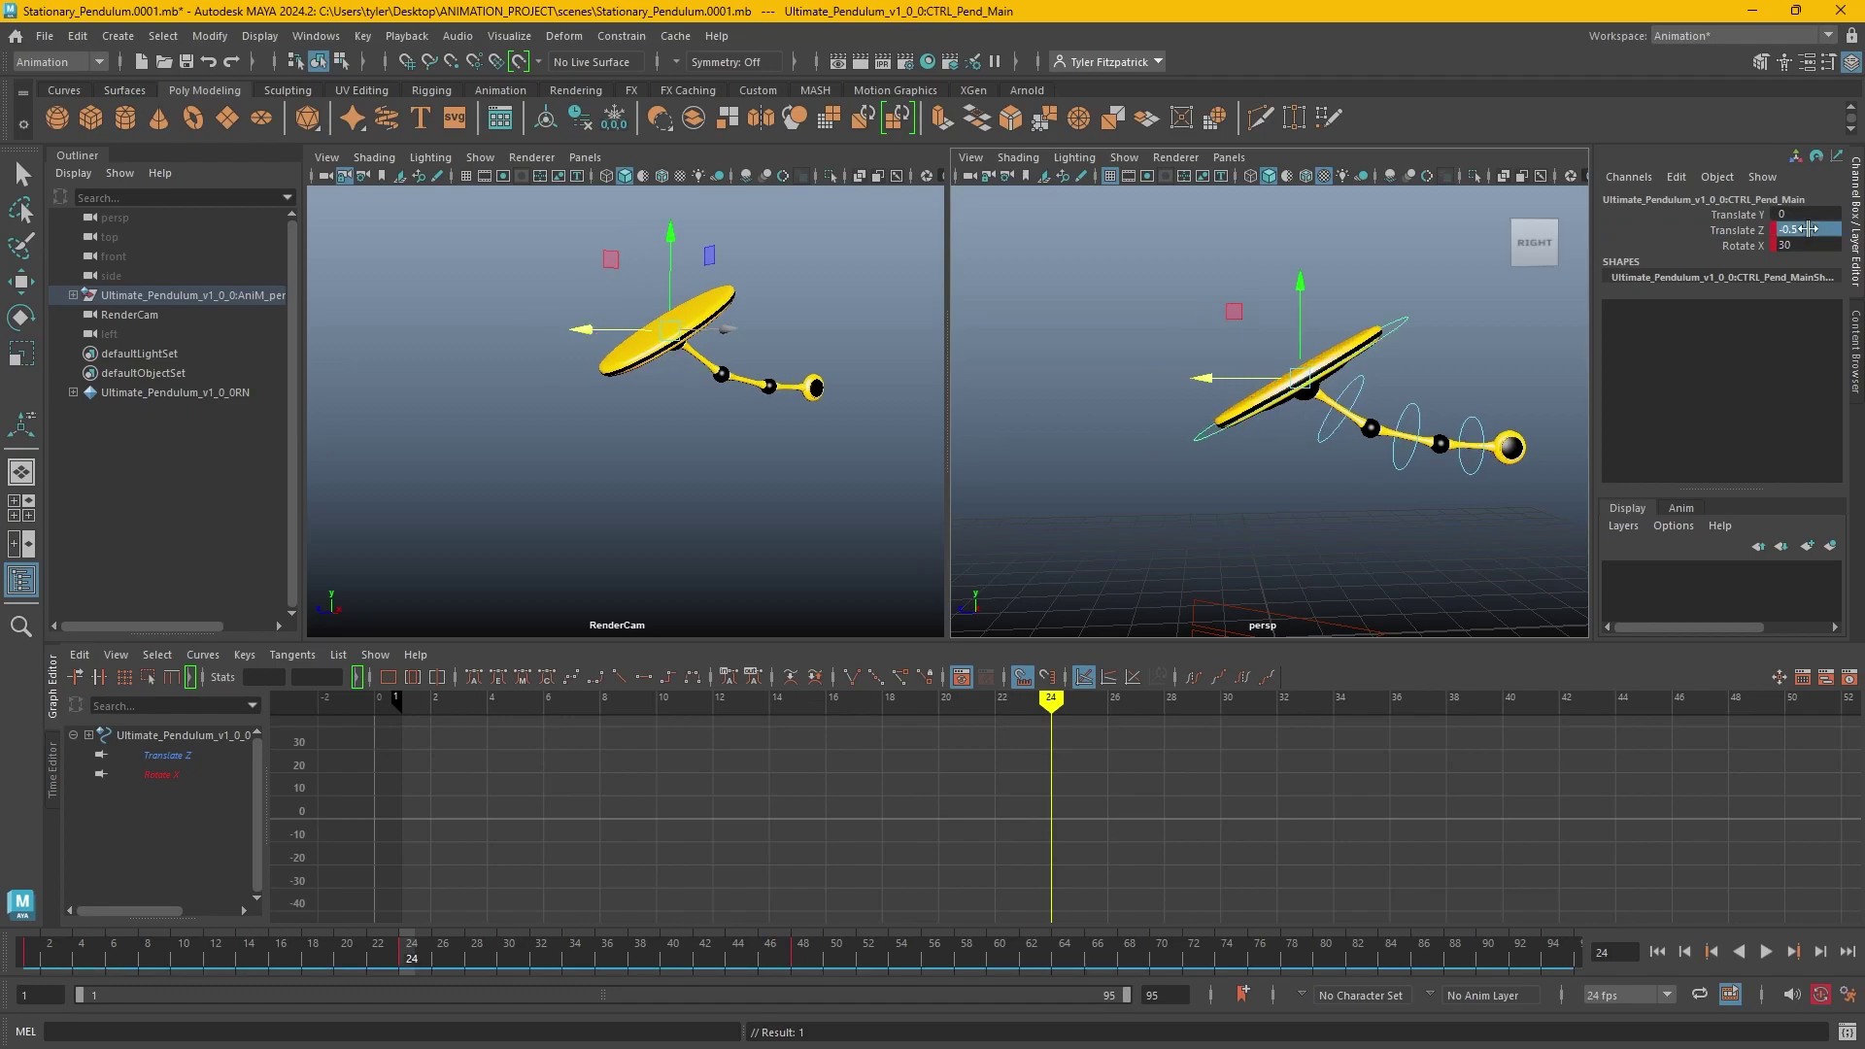
key("f")
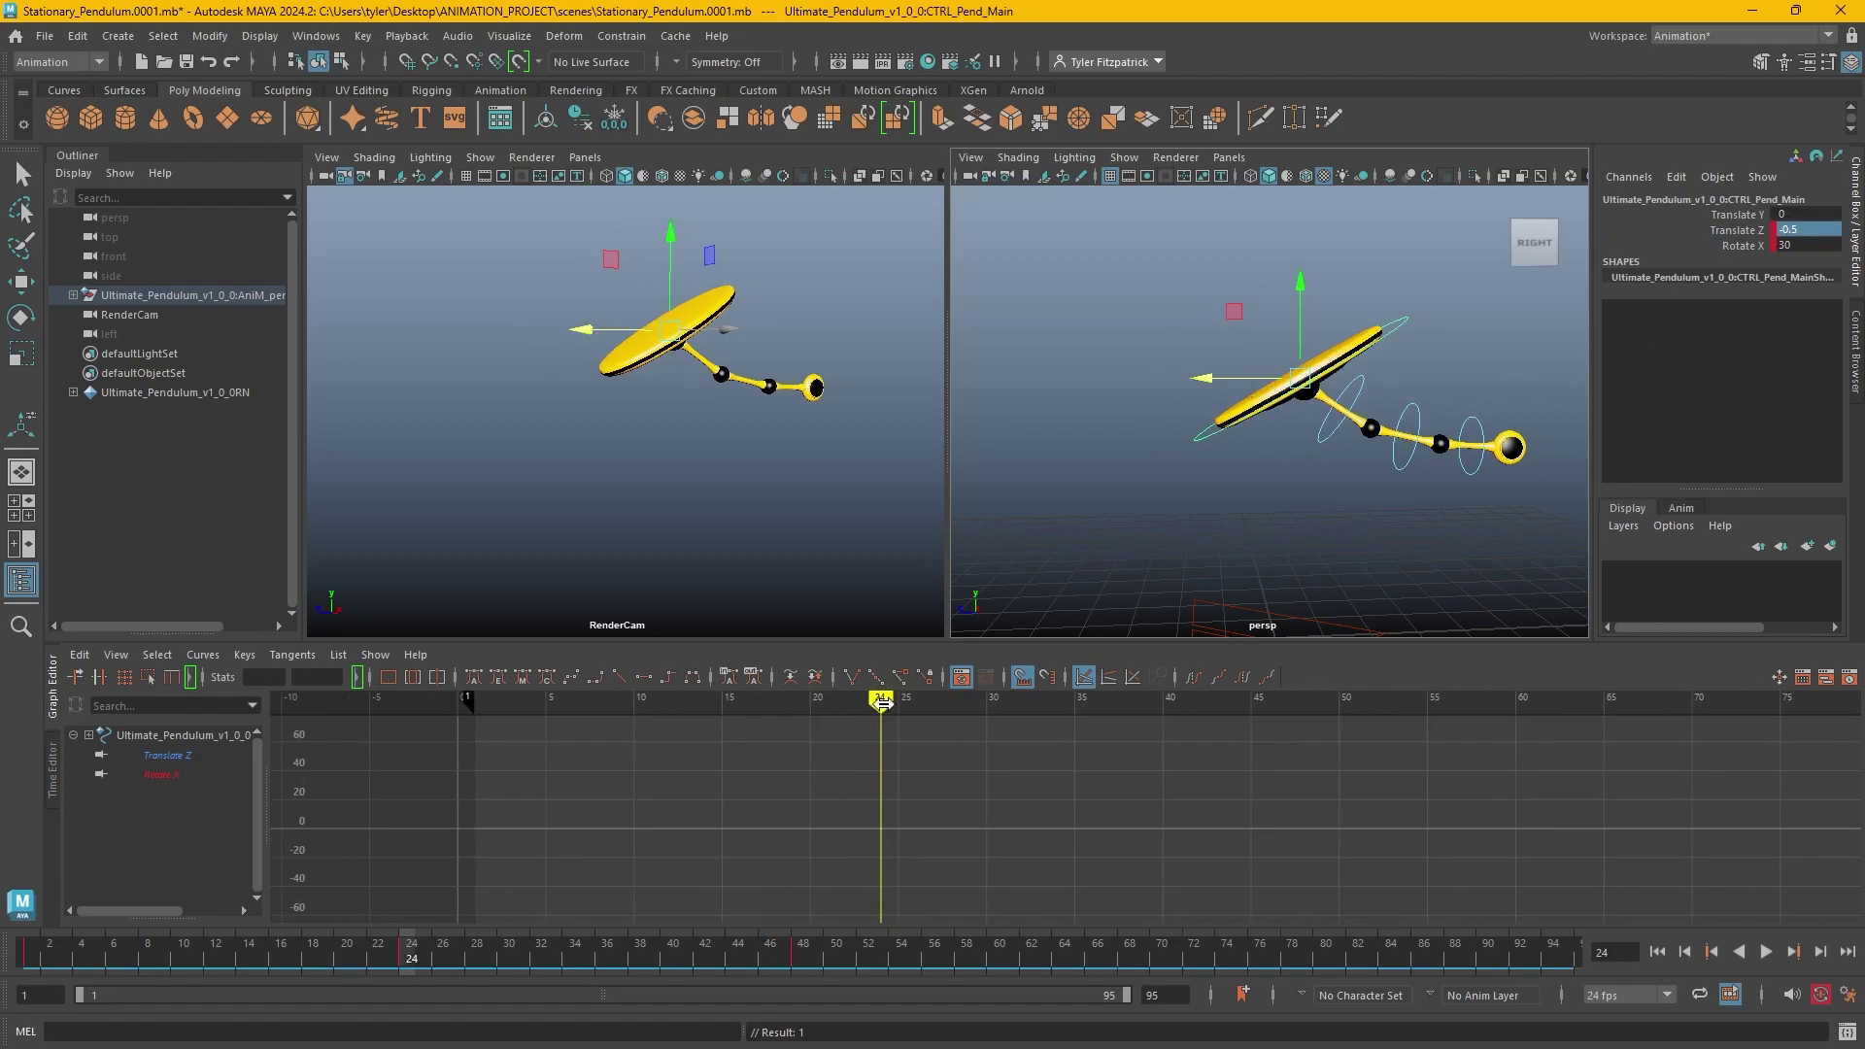
key("alt+v")
left_click_drag(1146, 741, 1301, 770)
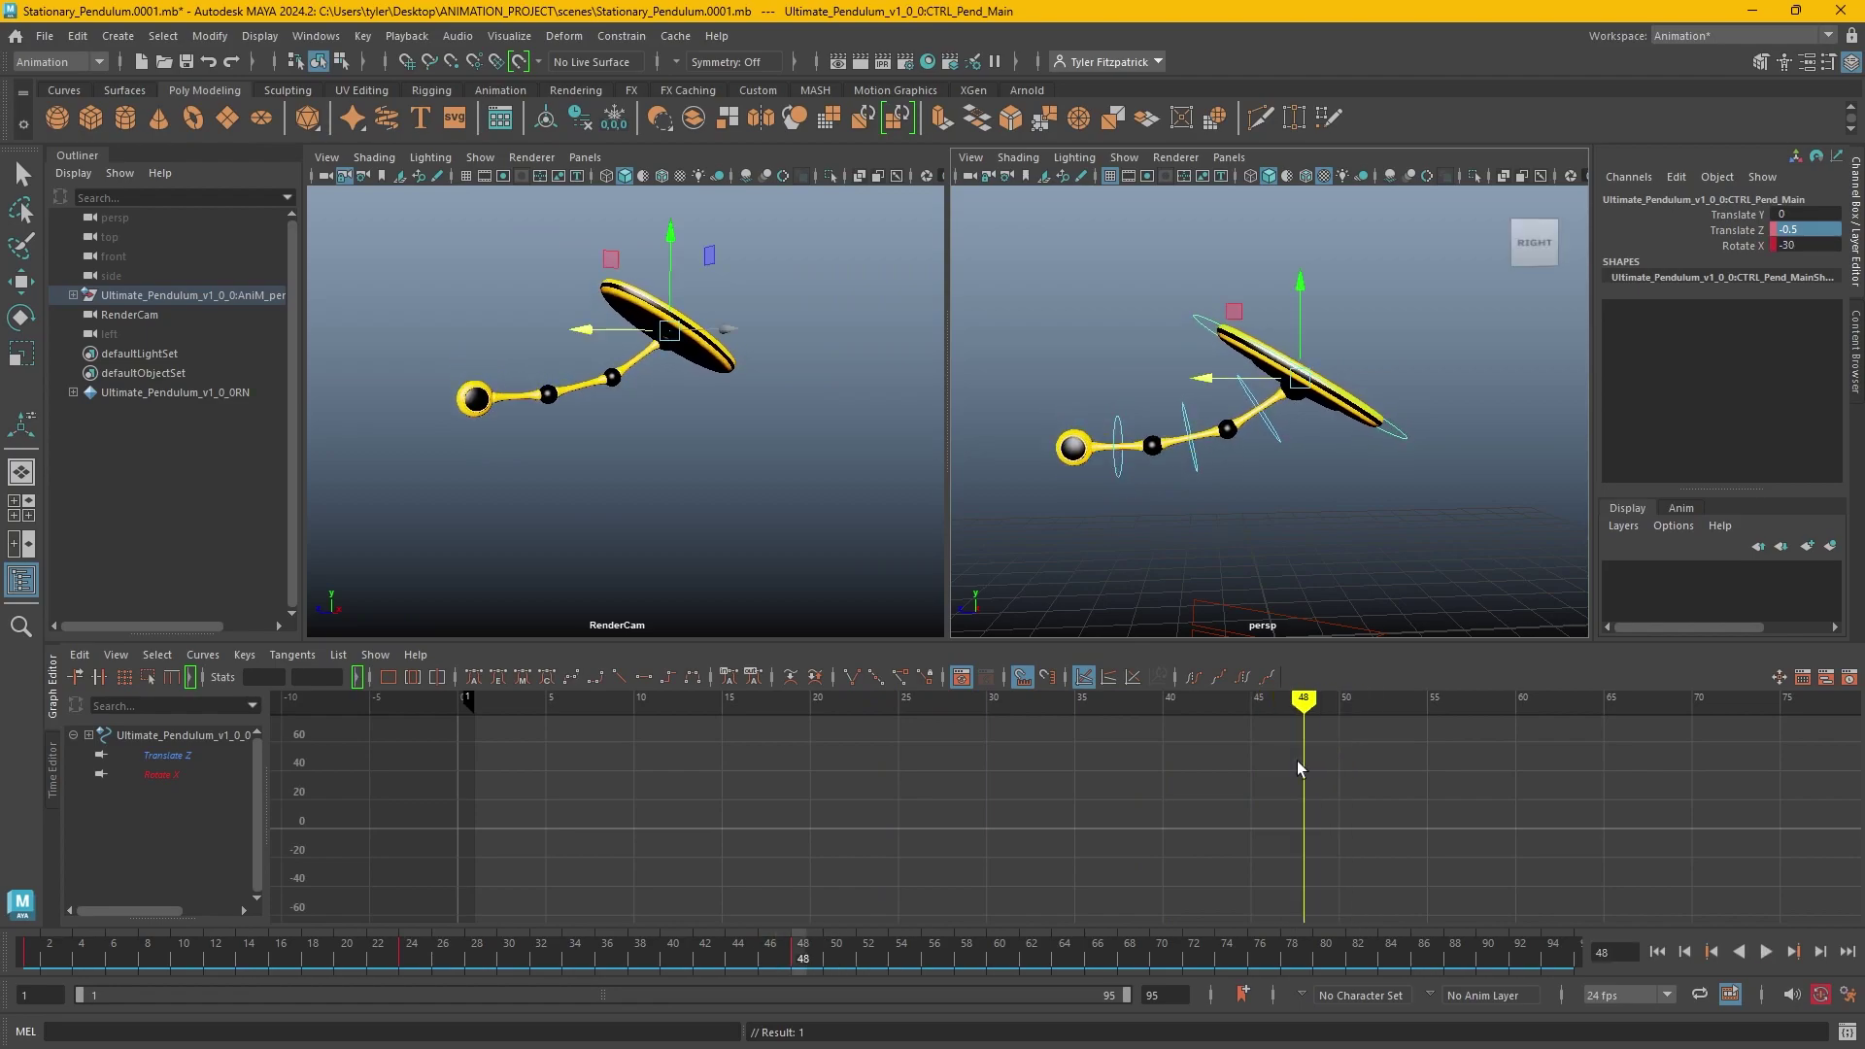
double_click(1805, 230)
type(".5")
key("Return")
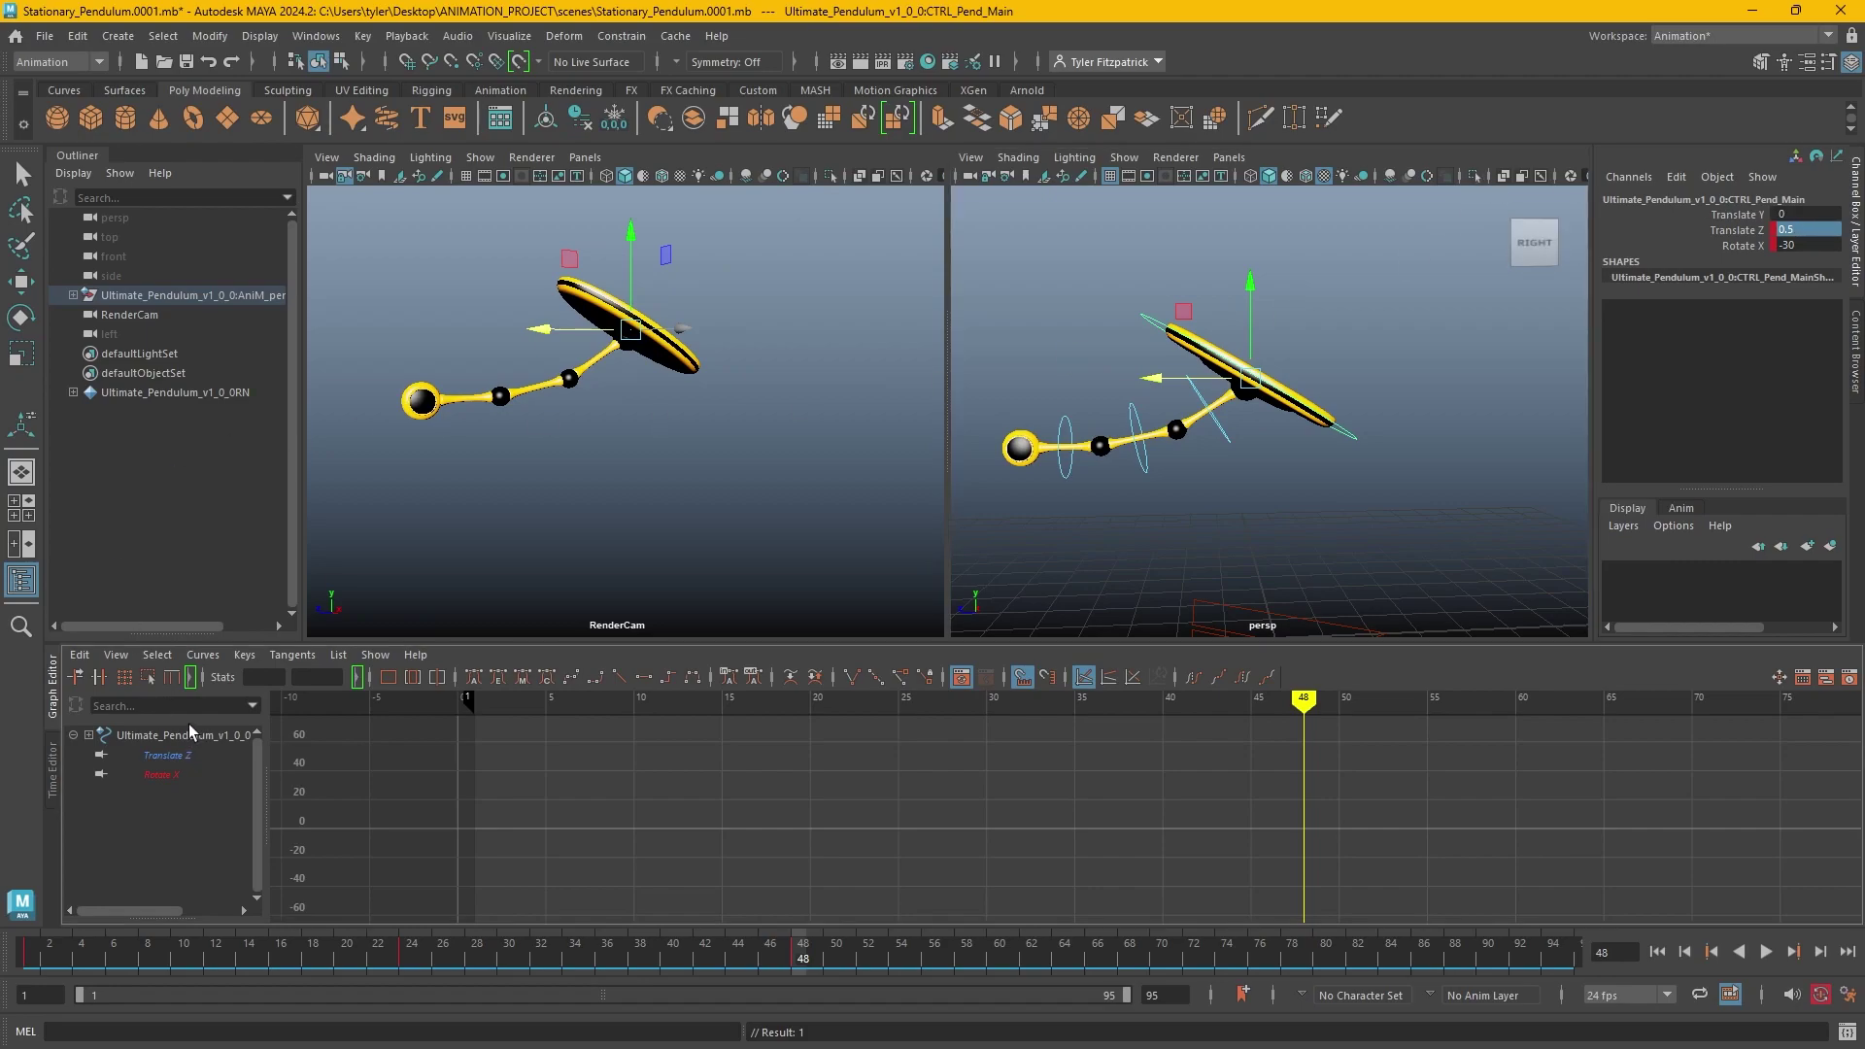
Set Cycle pre and post infinity on Translate Z, shift its keys about three frames earlier, and replay.
left_click(175, 756)
key("f")
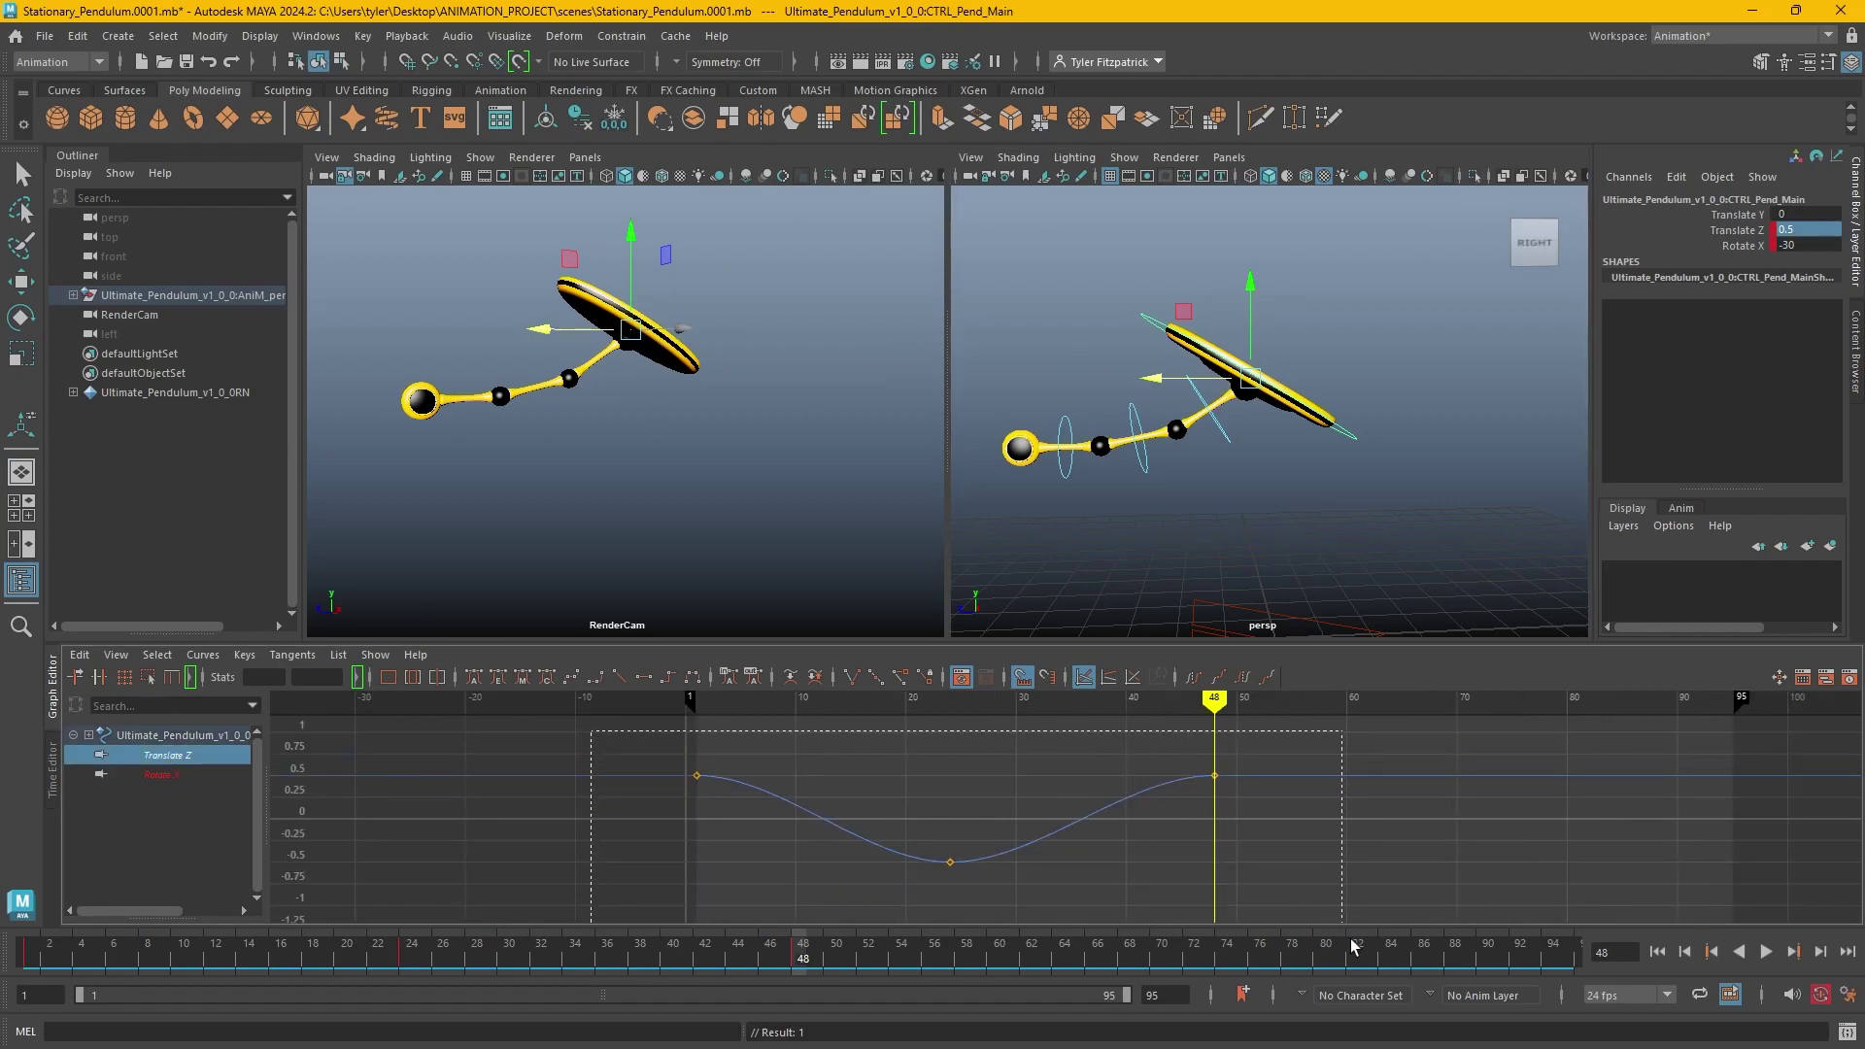
left_click(1194, 679)
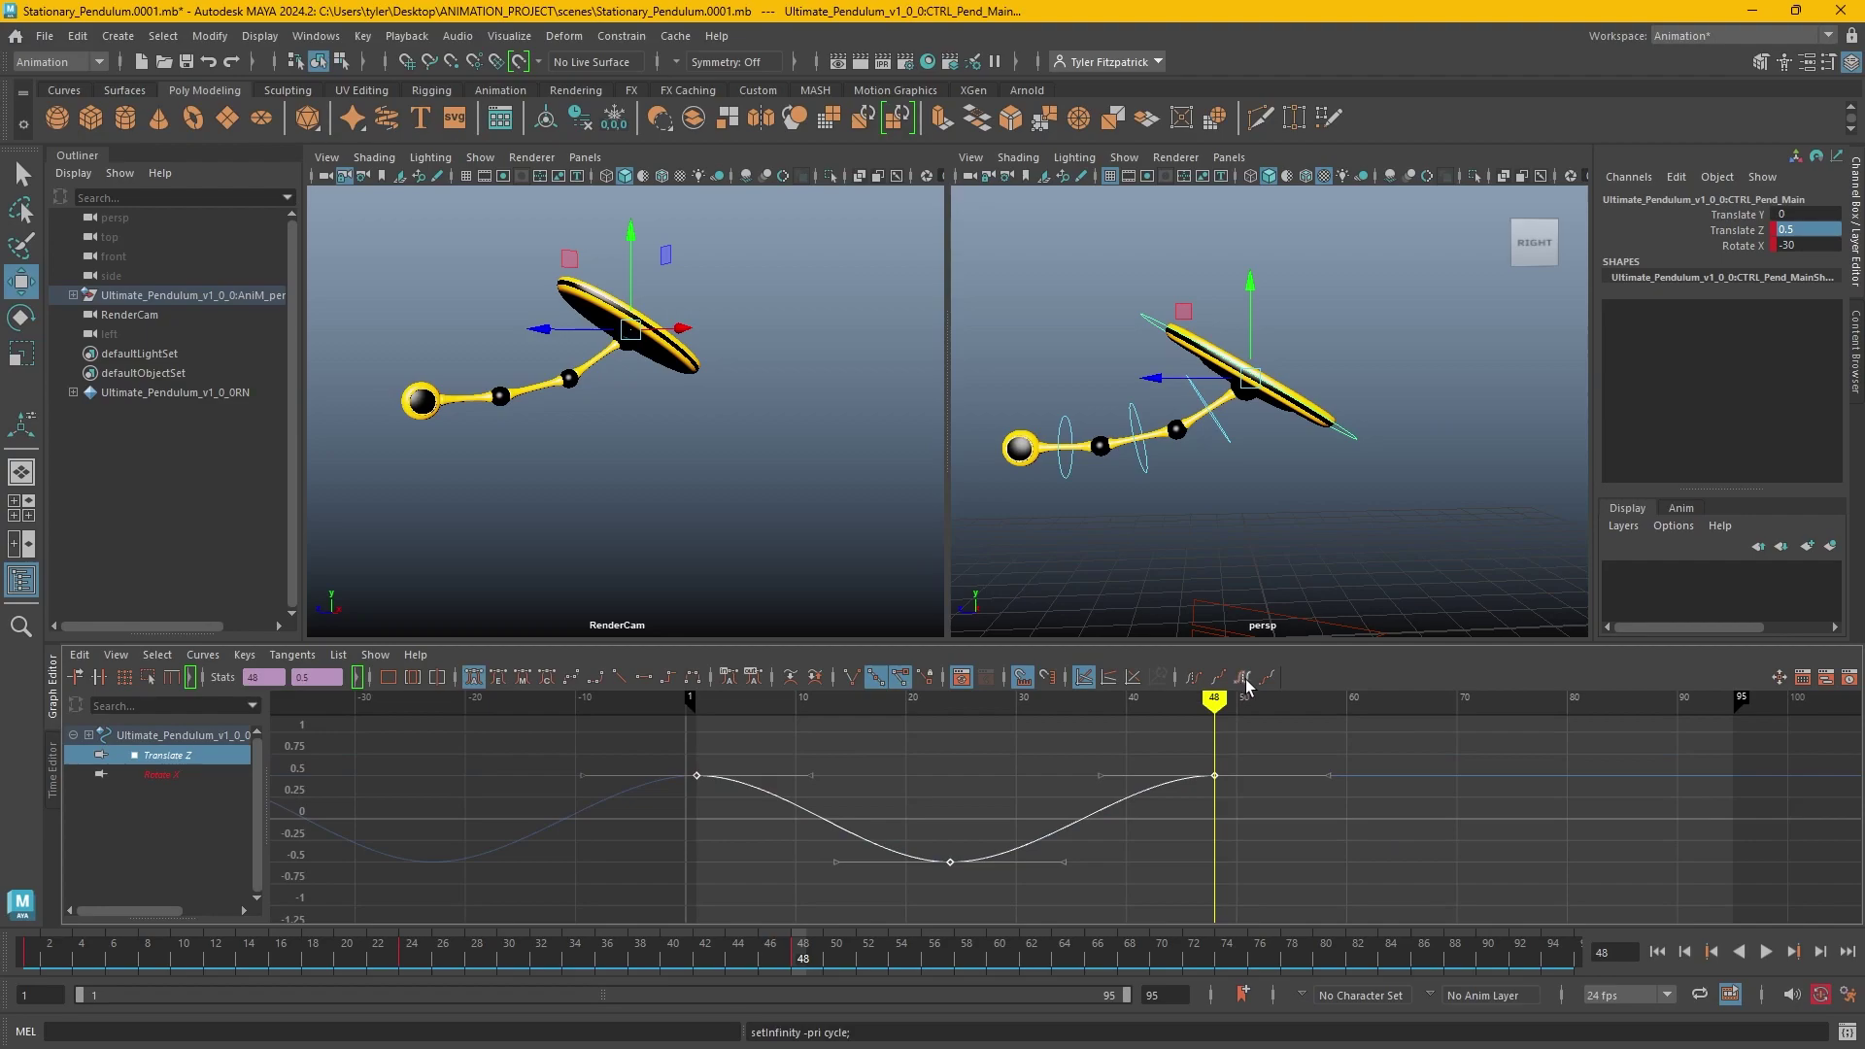
left_click(1245, 679)
left_click_drag(1211, 702, 696, 701)
left_click(1770, 952)
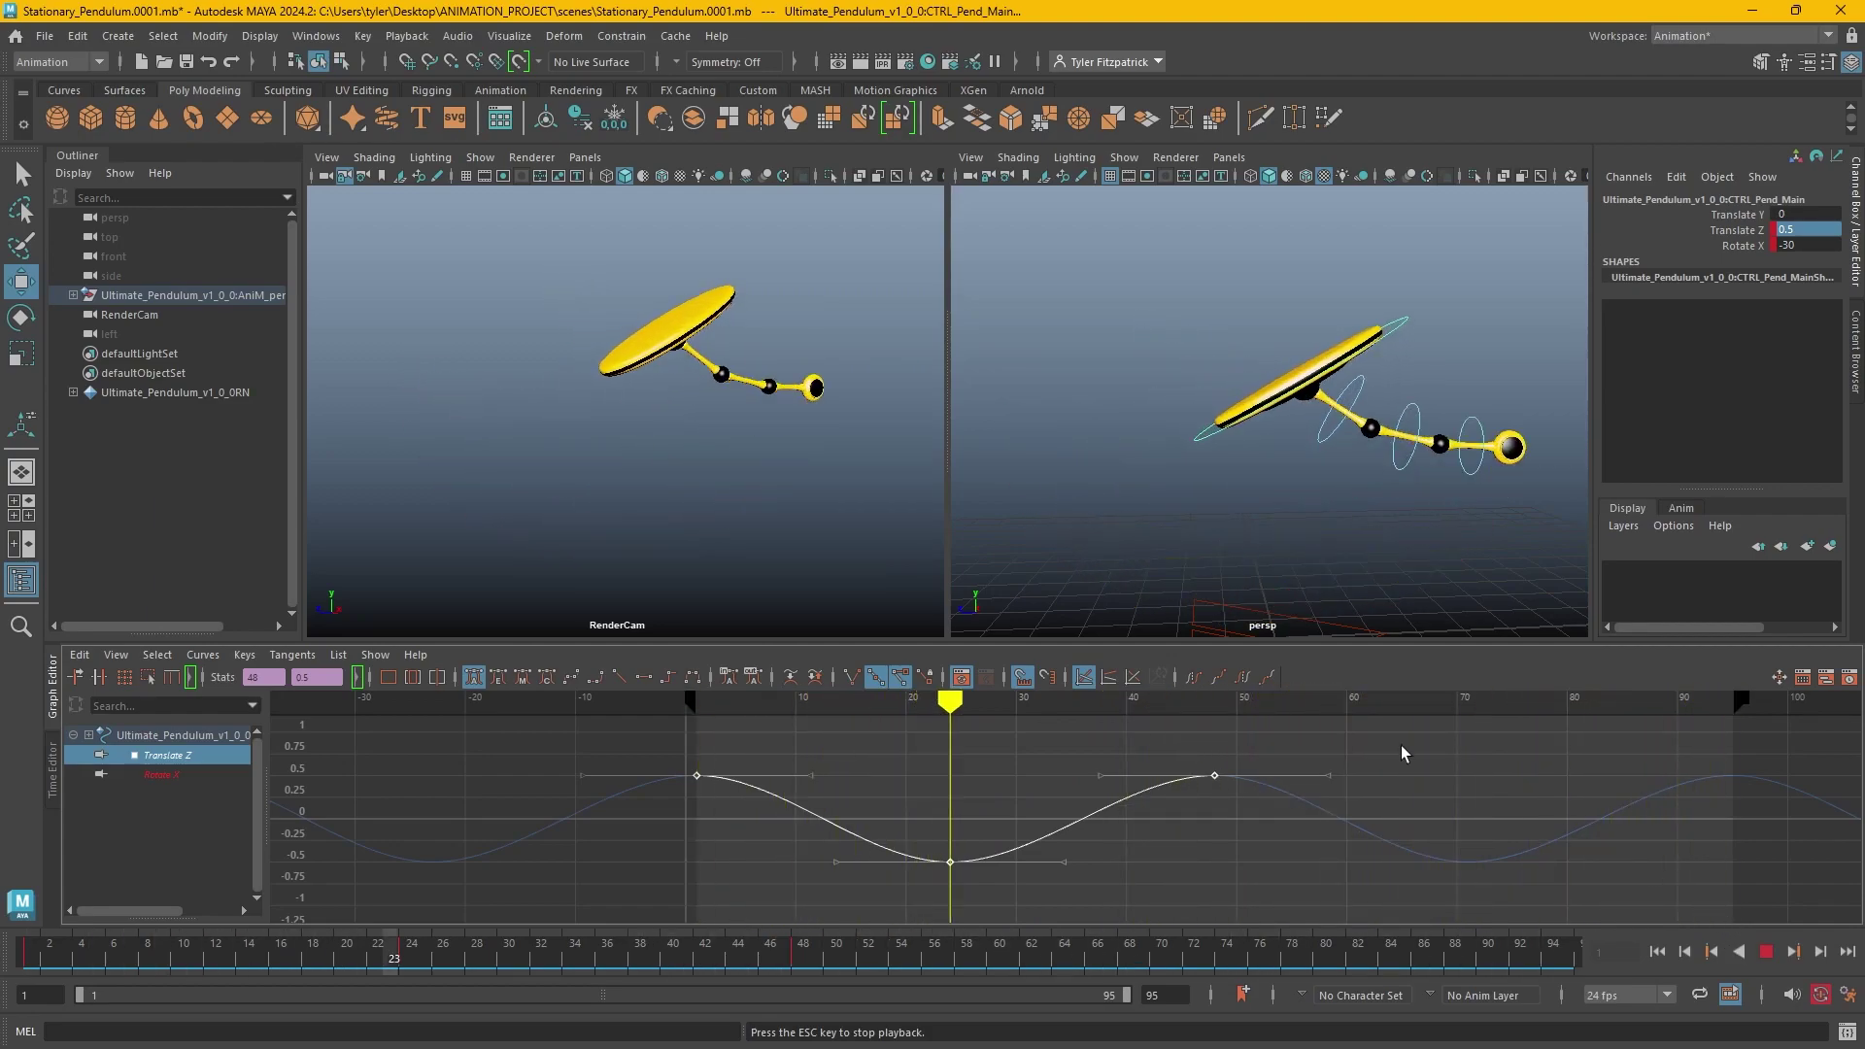
key("ctrl+z")
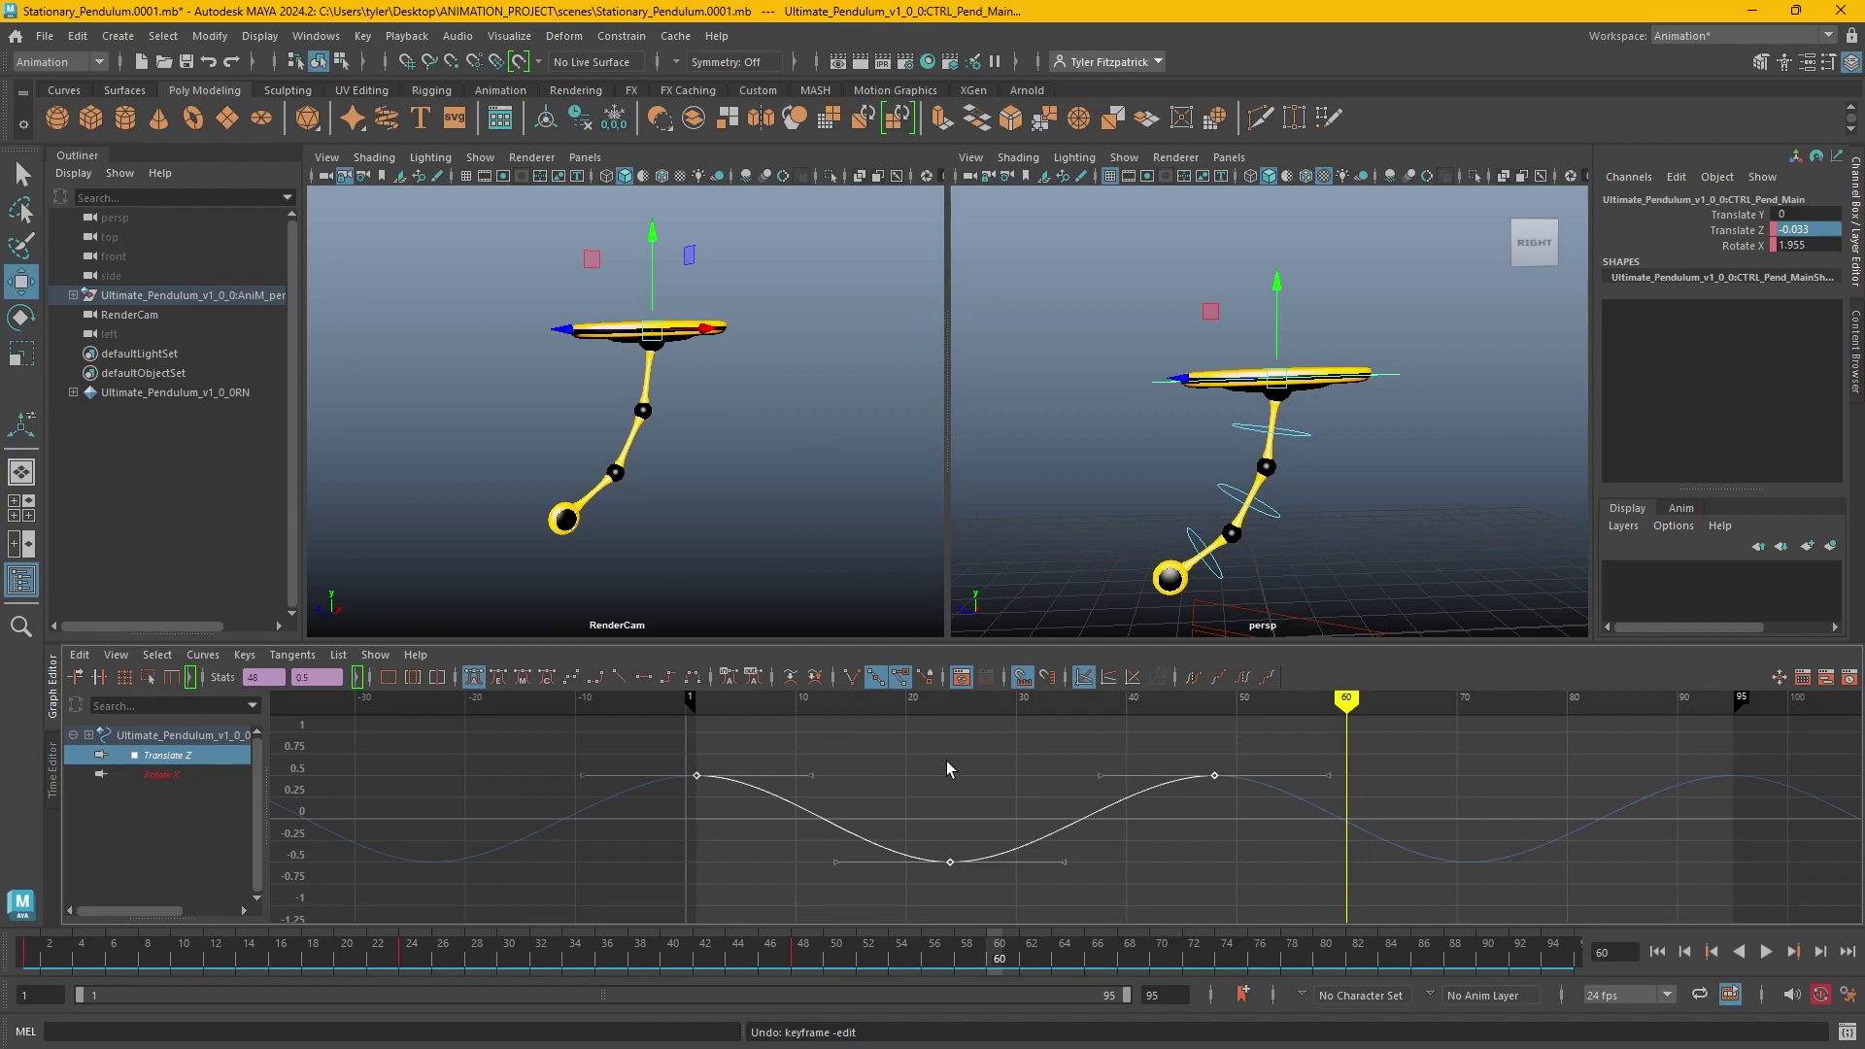
middle_click_drag(938, 760, 913, 763, "shift")
key("alt+v")
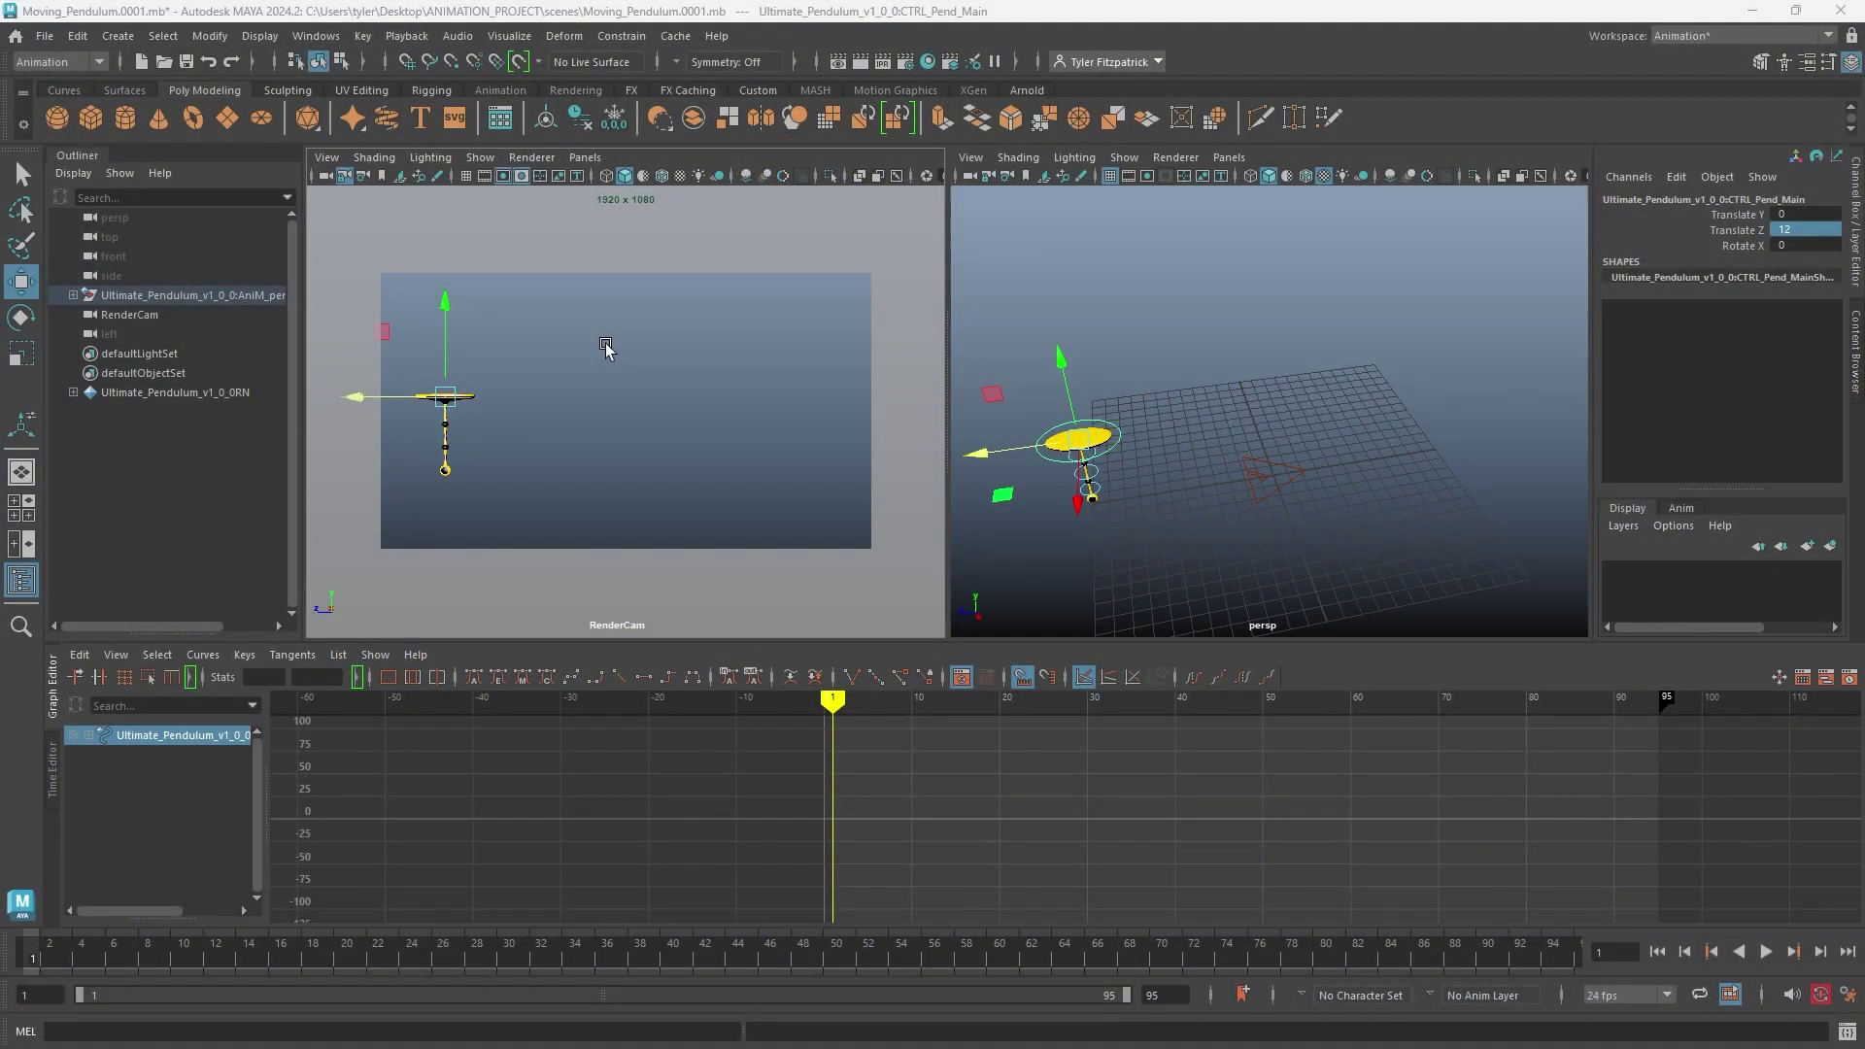
Key the main control's Translate Z at frame 1, then key it at -12 around frame 48.
left_click(350, 401)
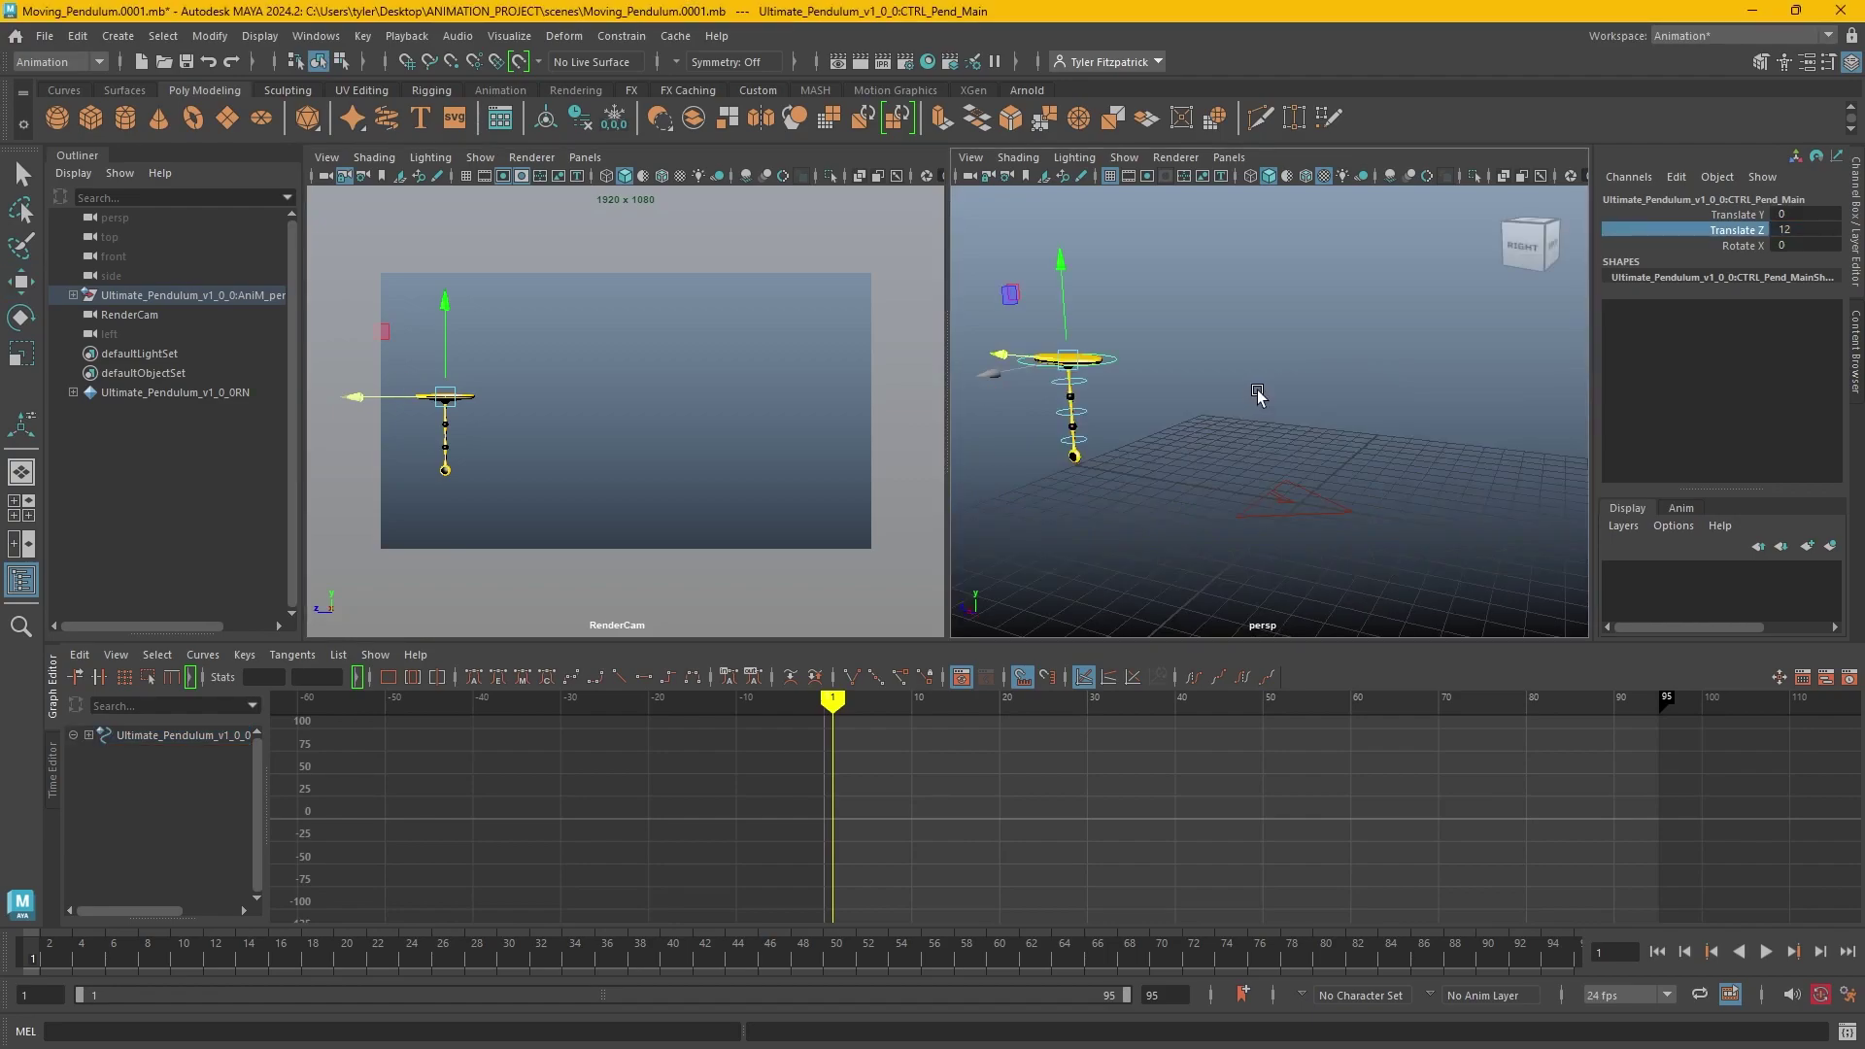
scroll(1263, 391, "up", 1)
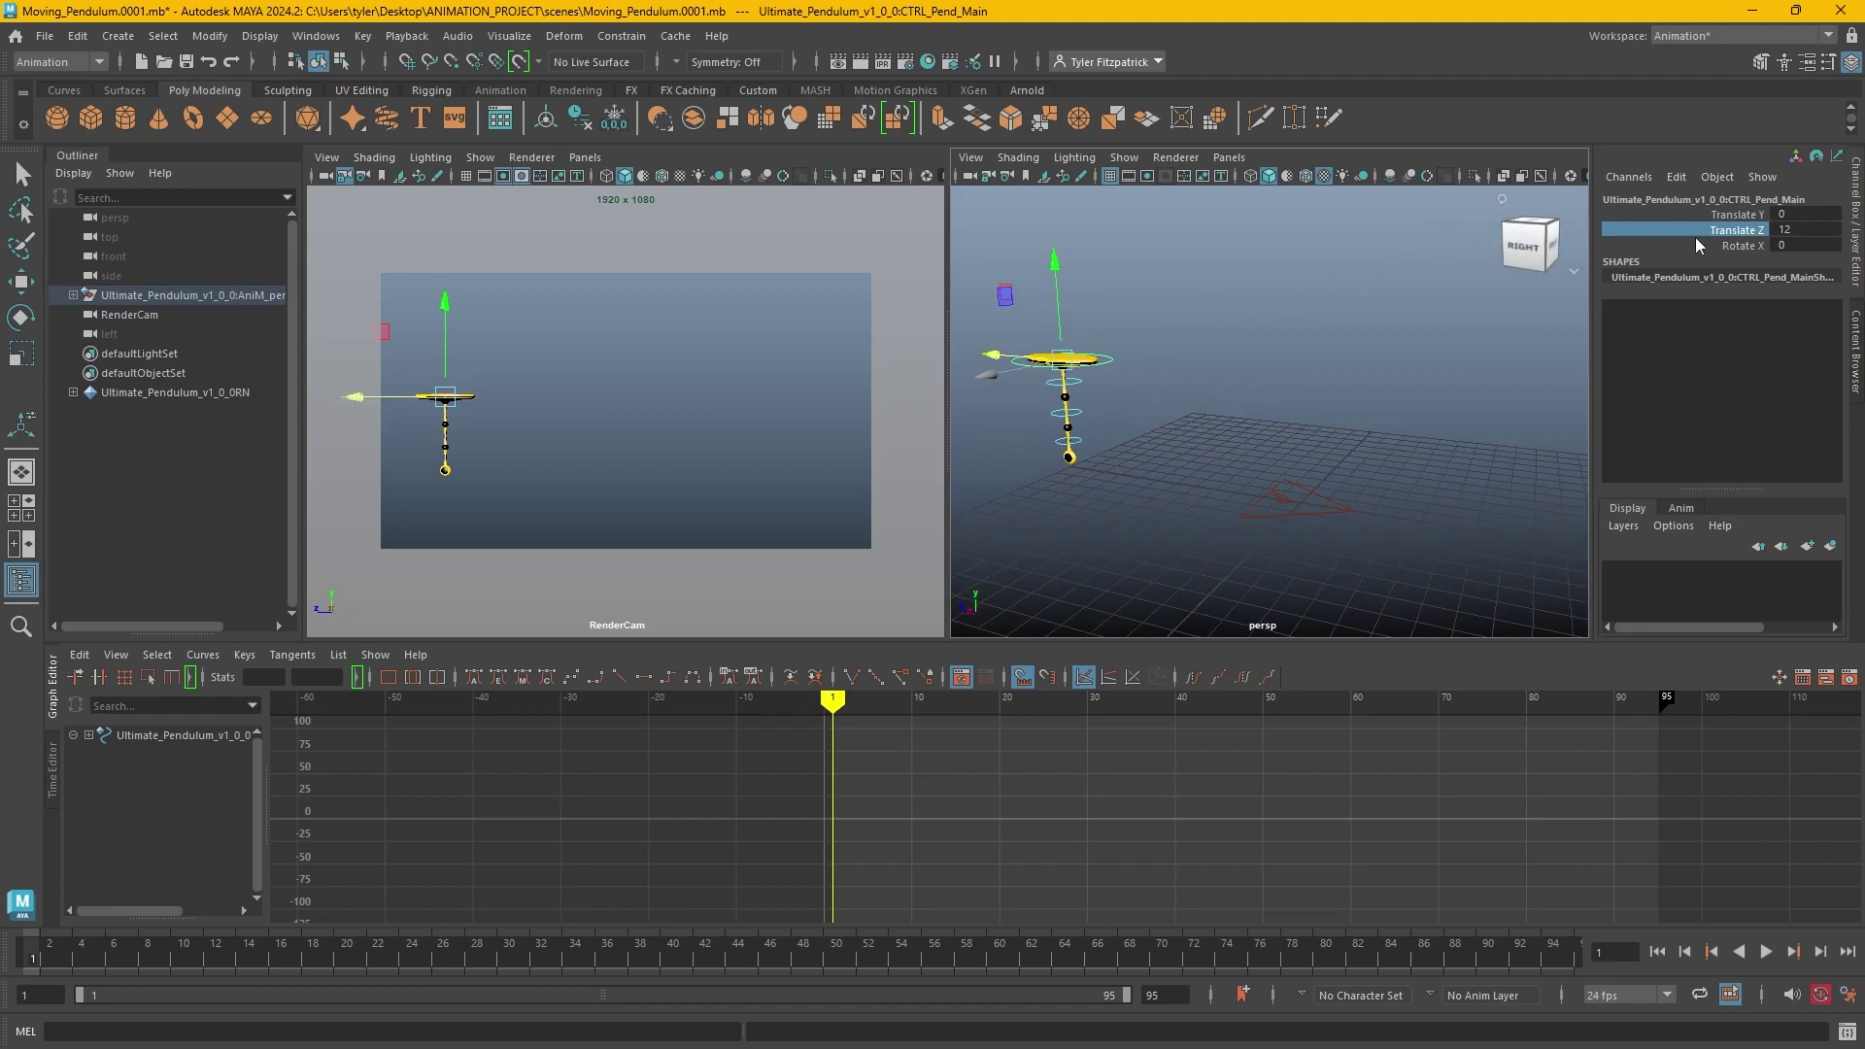
right_click(1754, 230)
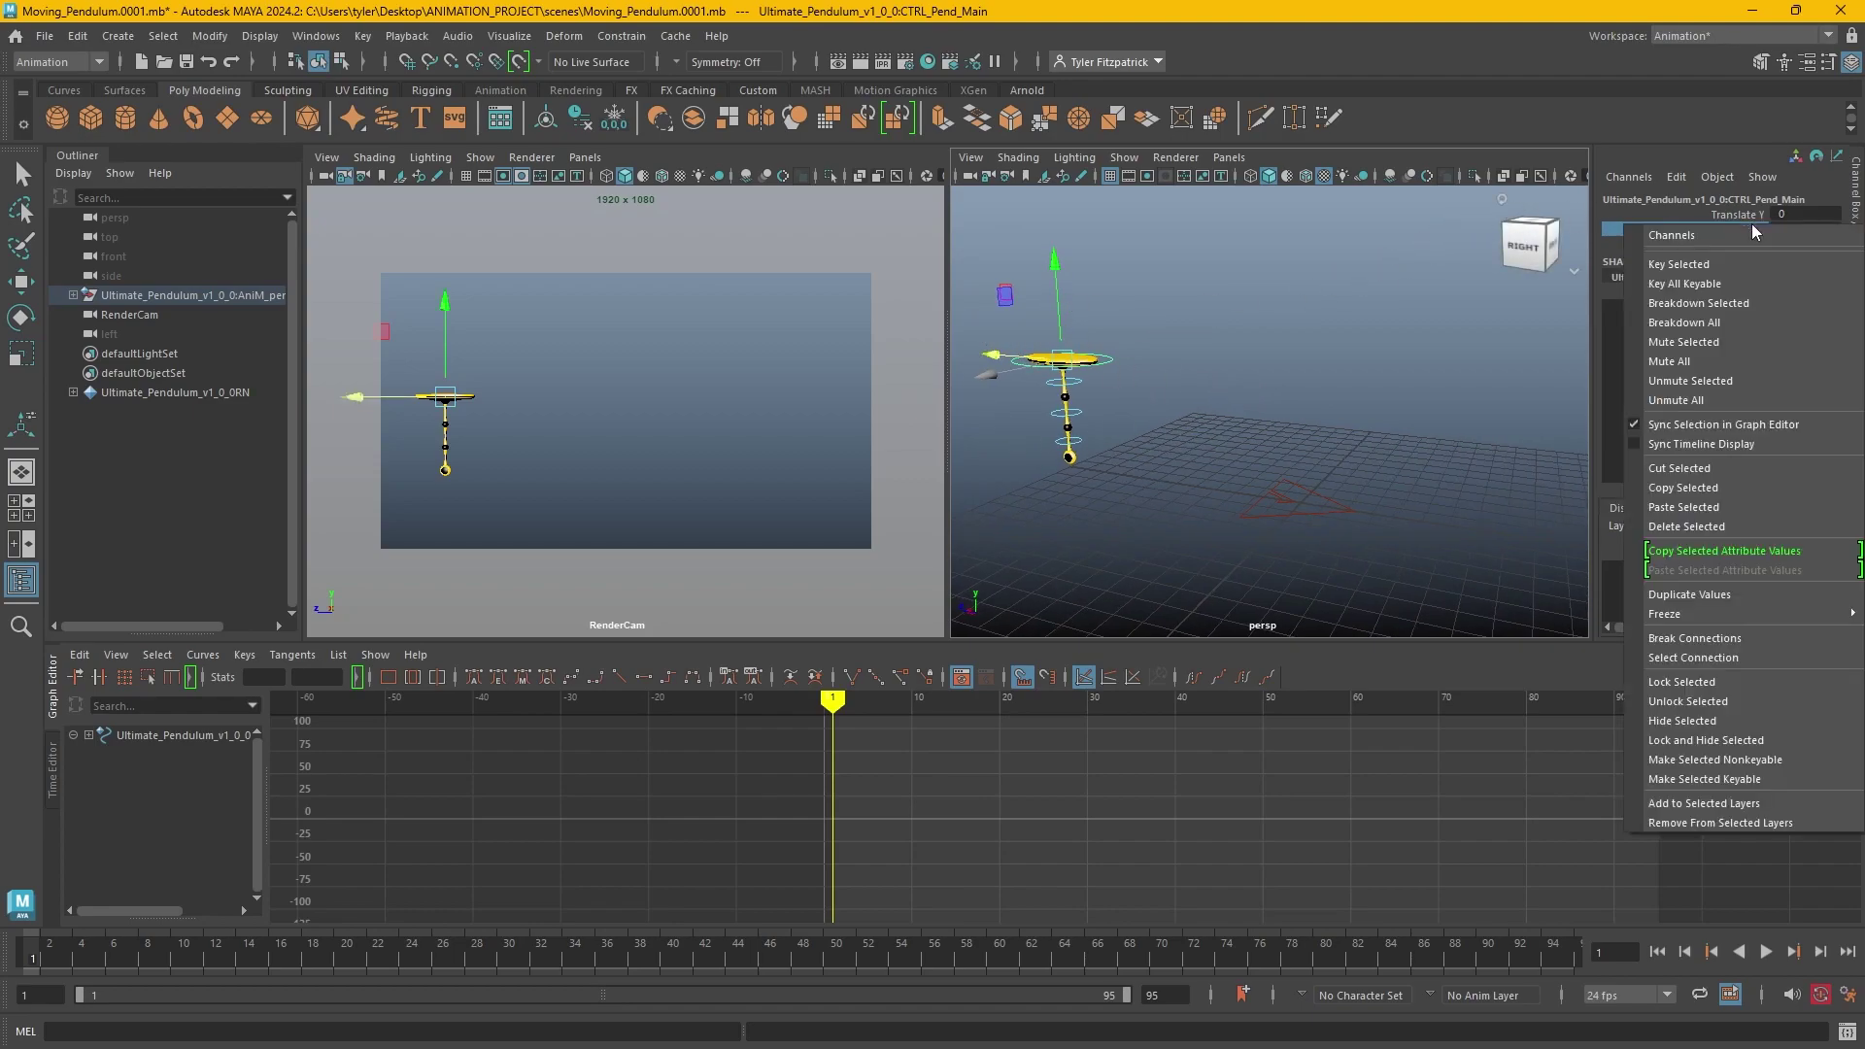
left_click(1757, 258)
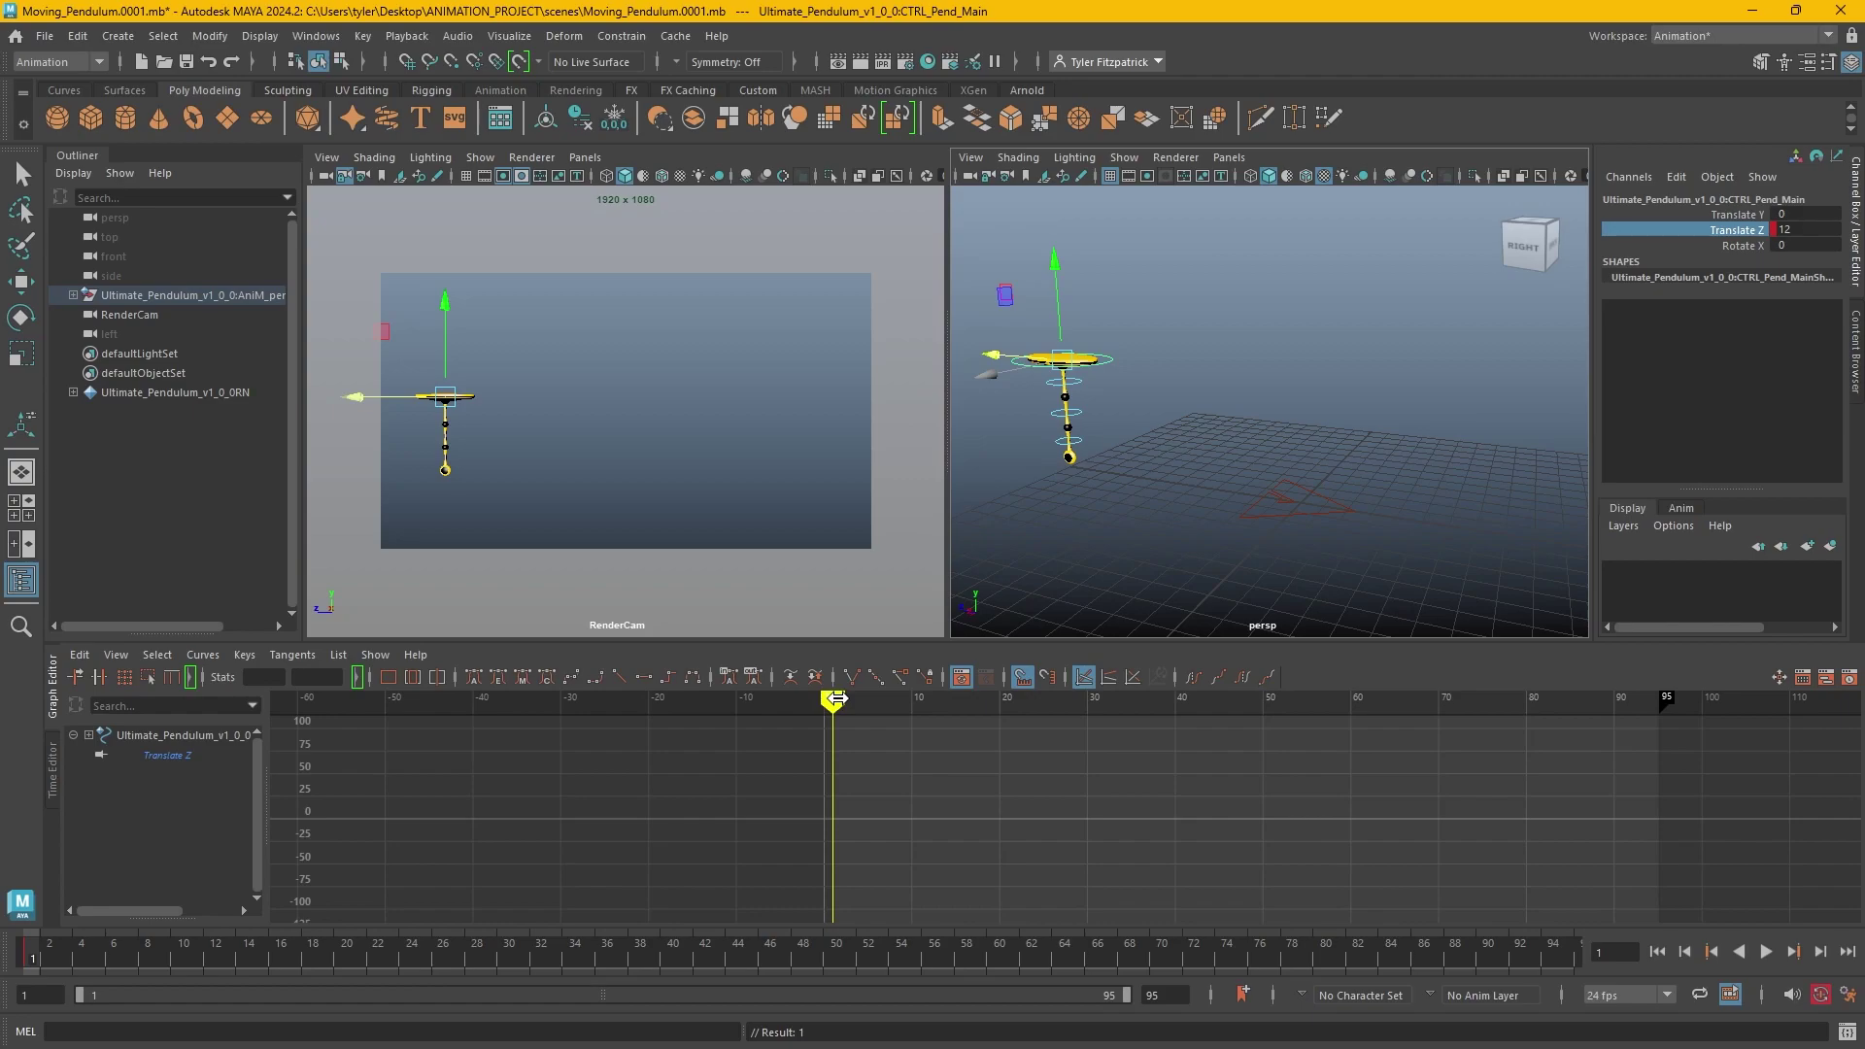
key("alt+period")
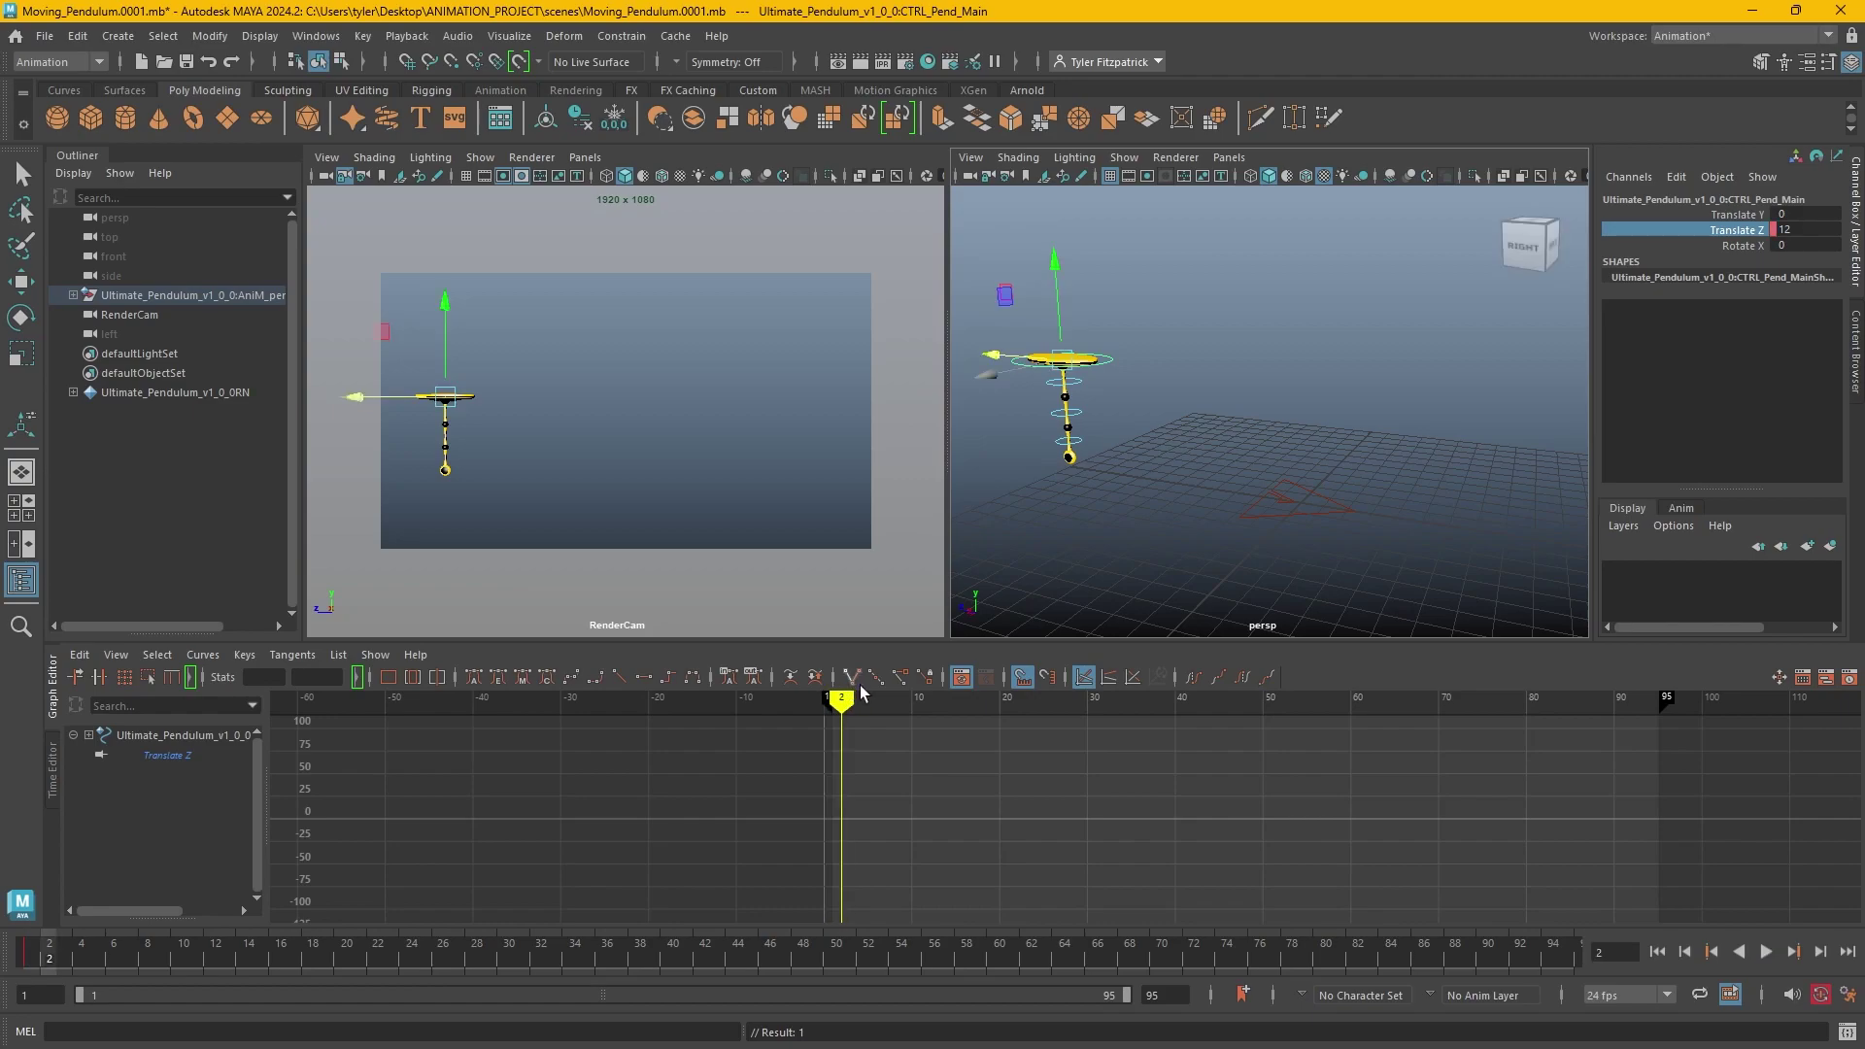
left_click_drag(839, 699, 1246, 723)
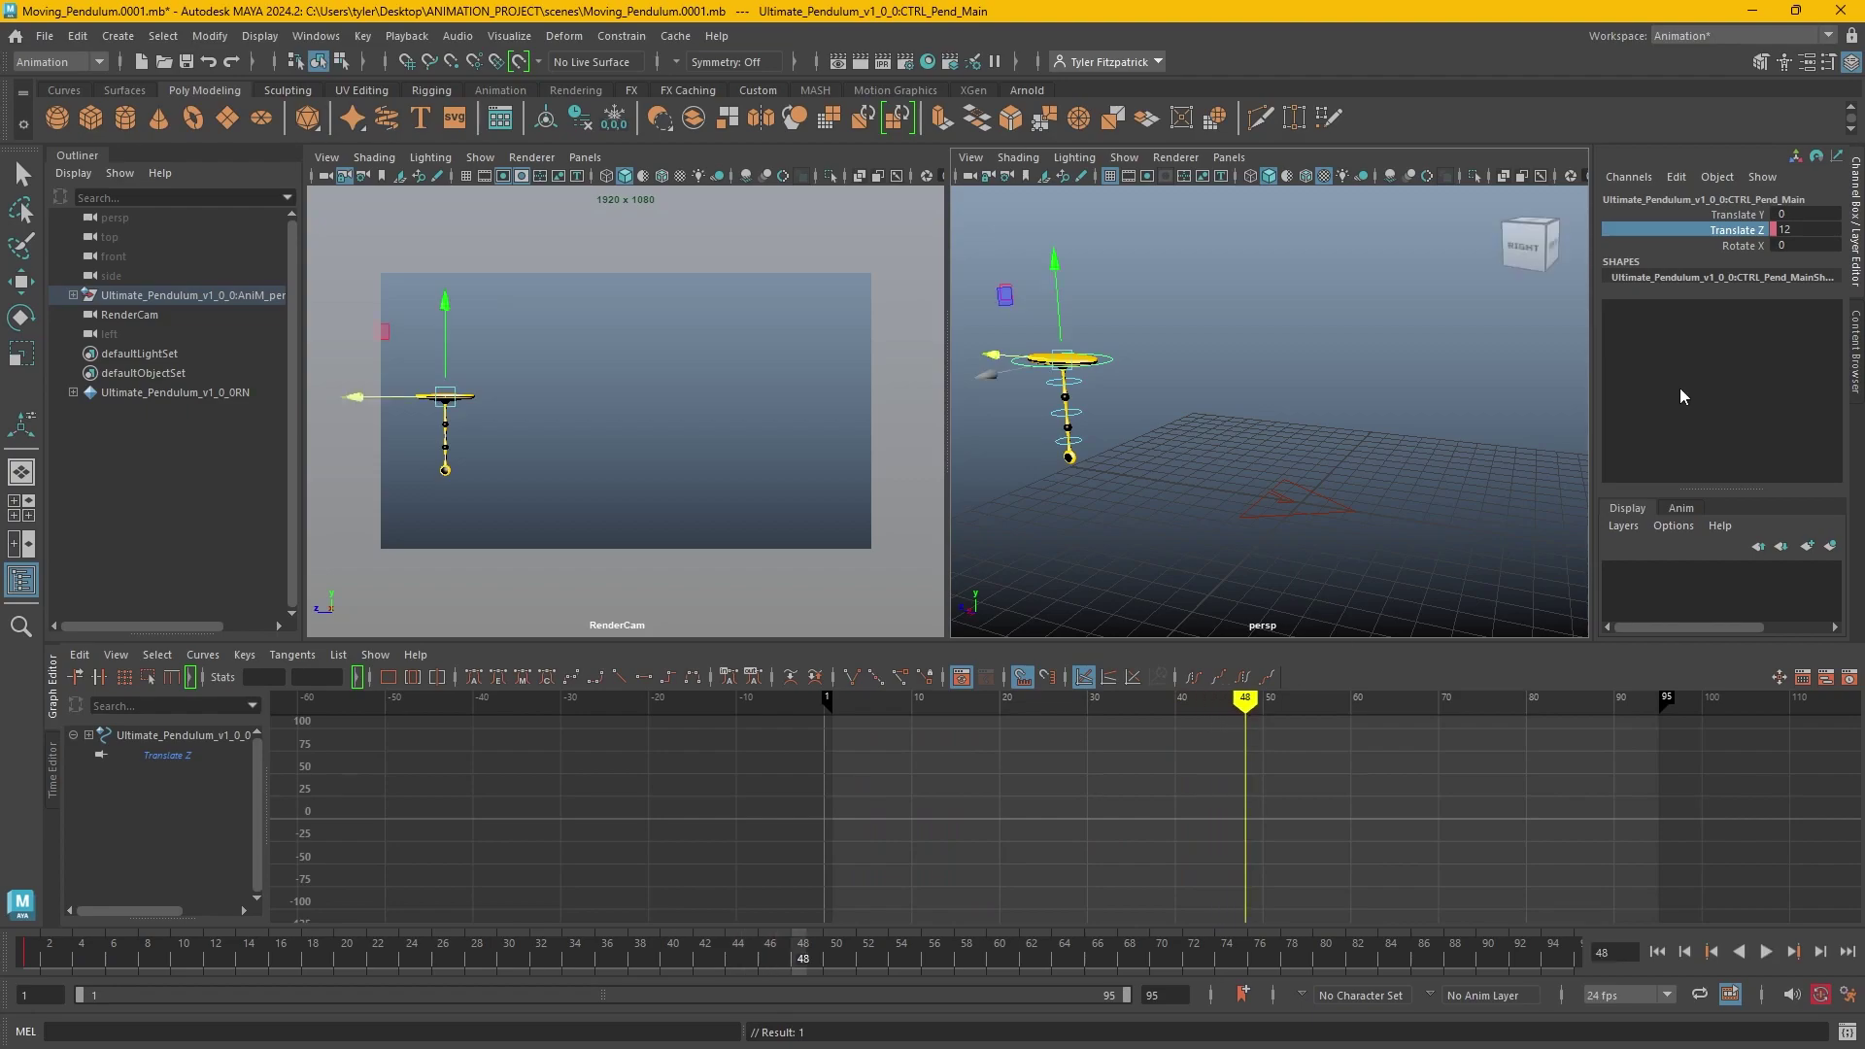
left_click(1789, 229)
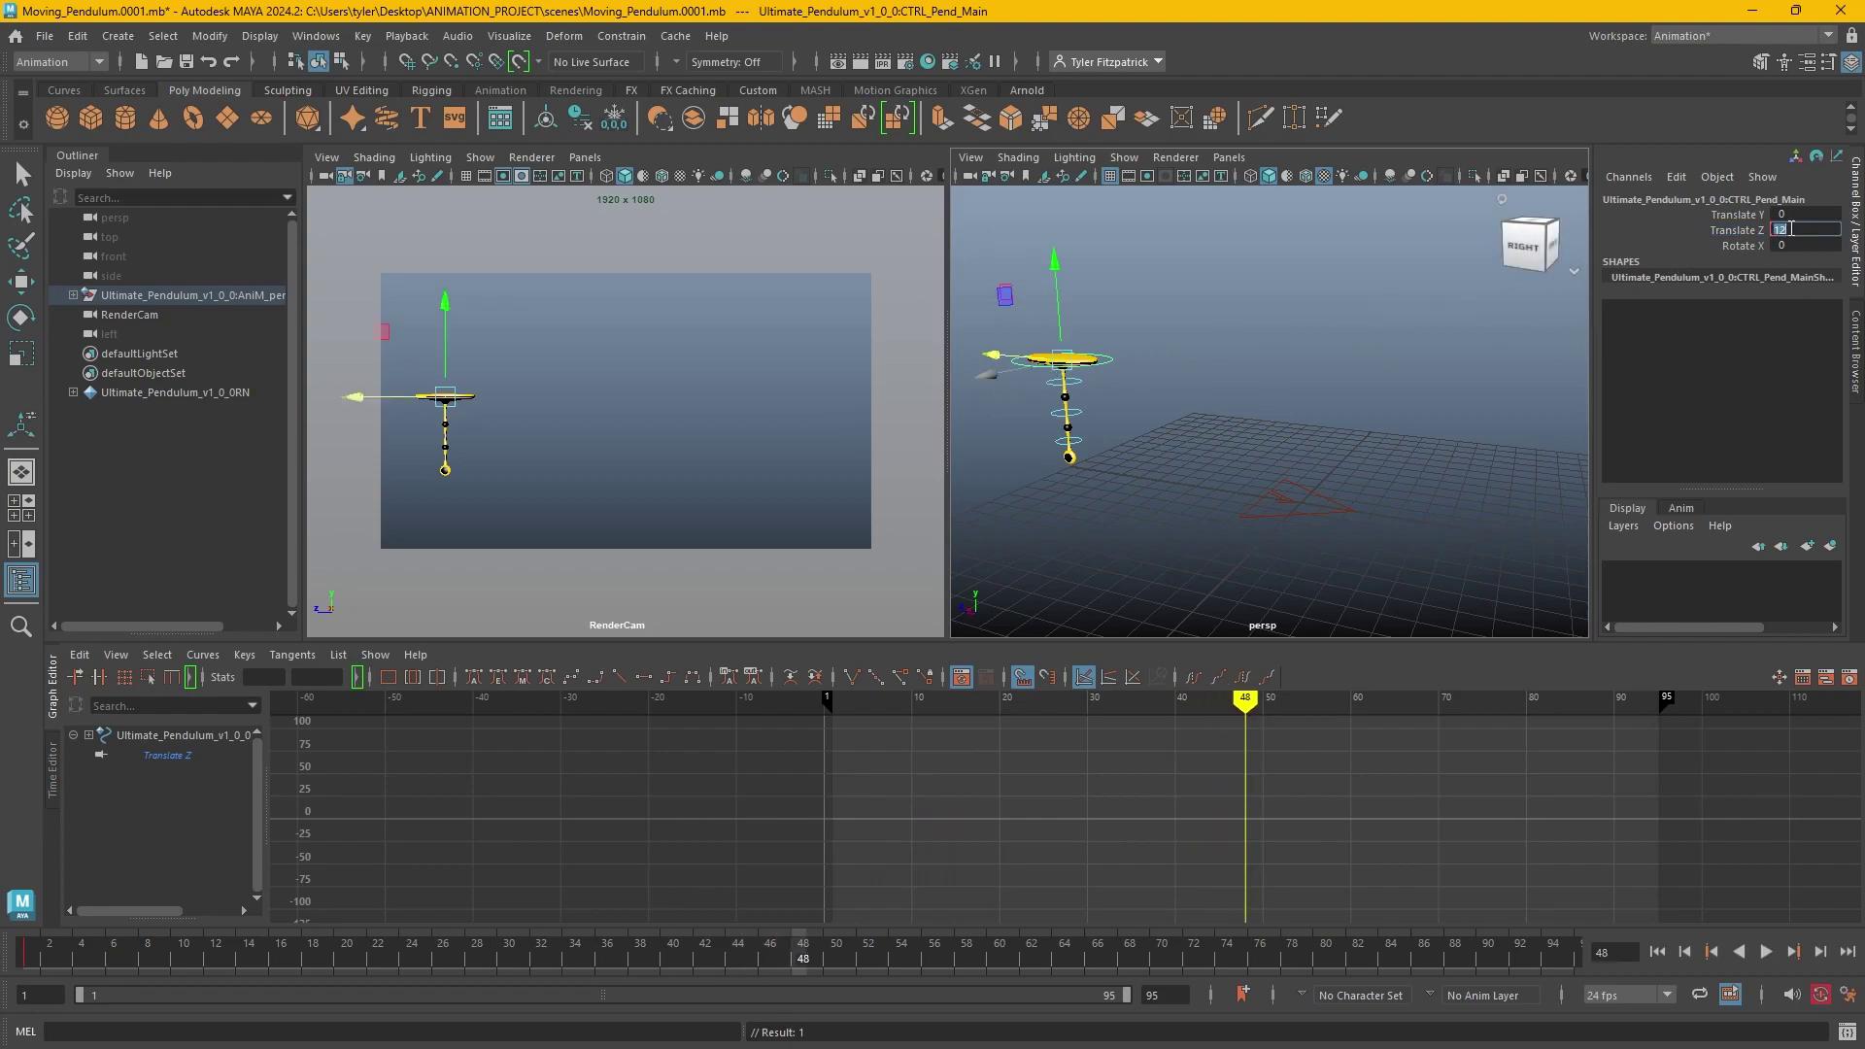
key("Return")
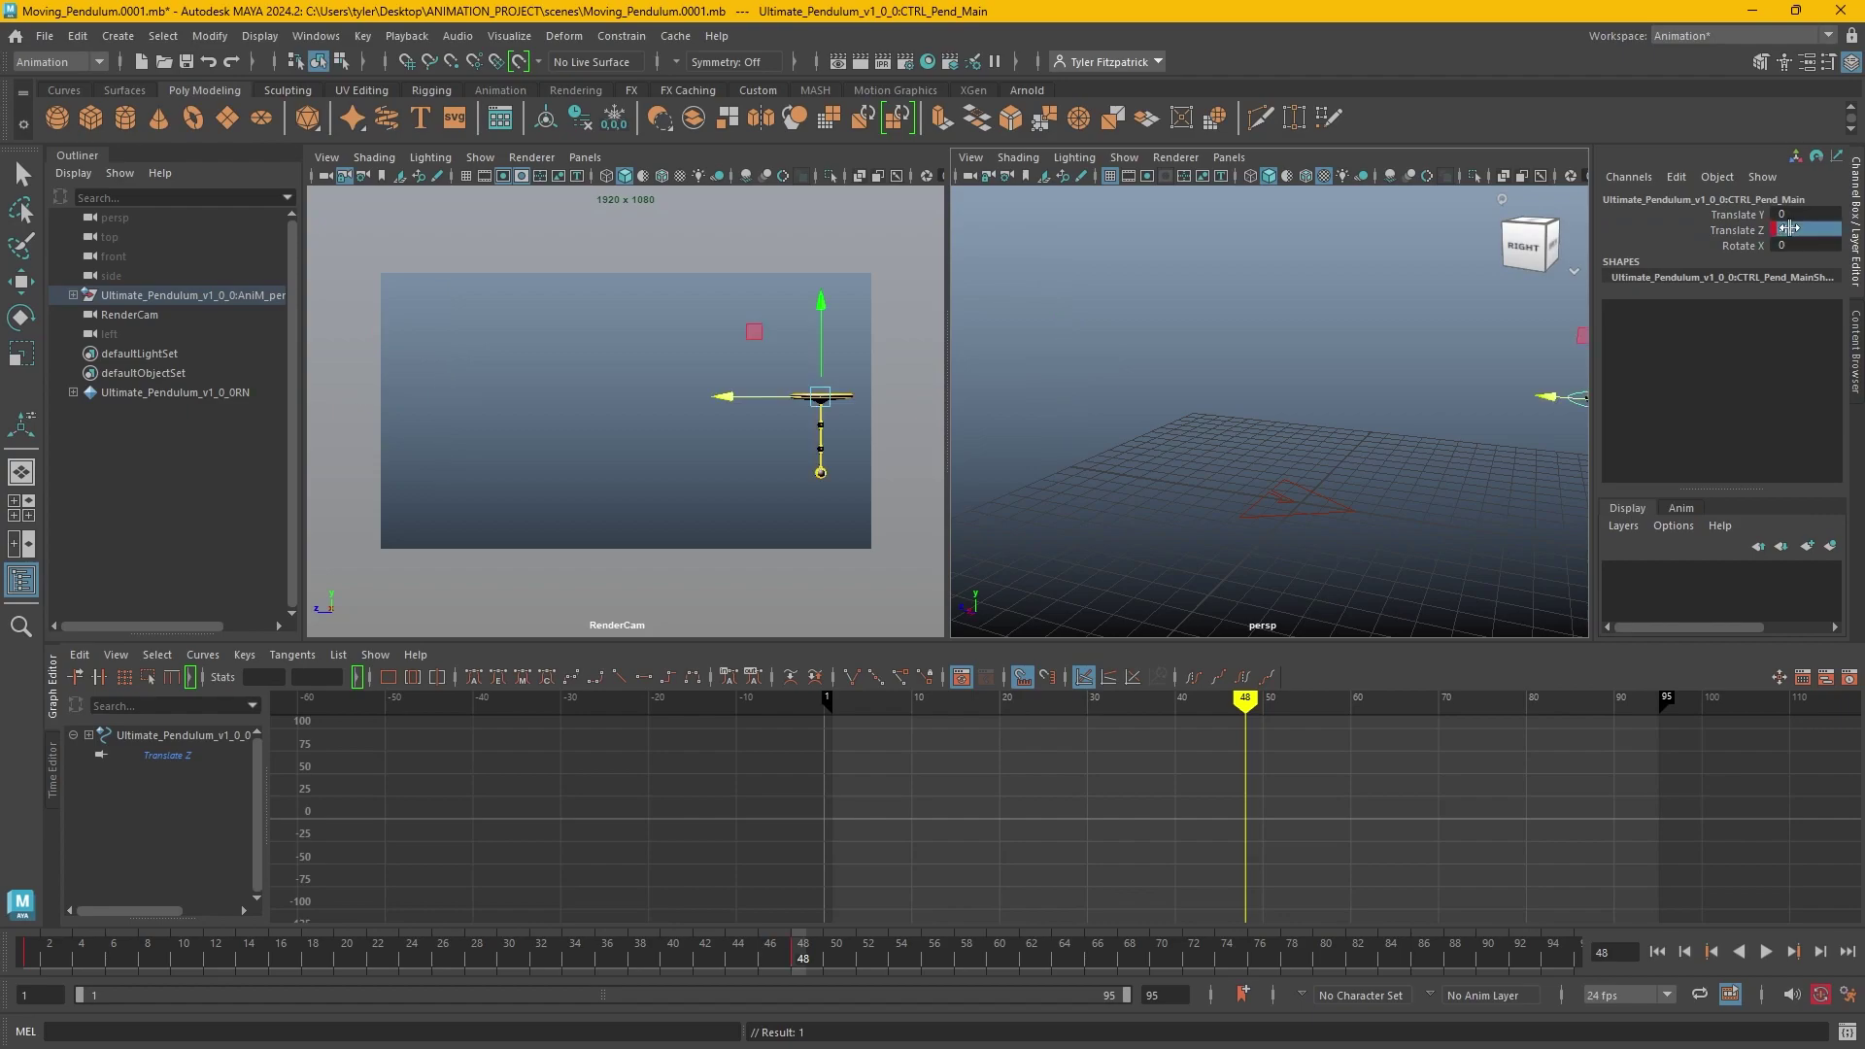
Play back the travel, reselect the main control and set its frame-1 Translate Z key to 10.
left_click_drag(1245, 700, 823, 699)
left_click(1764, 954)
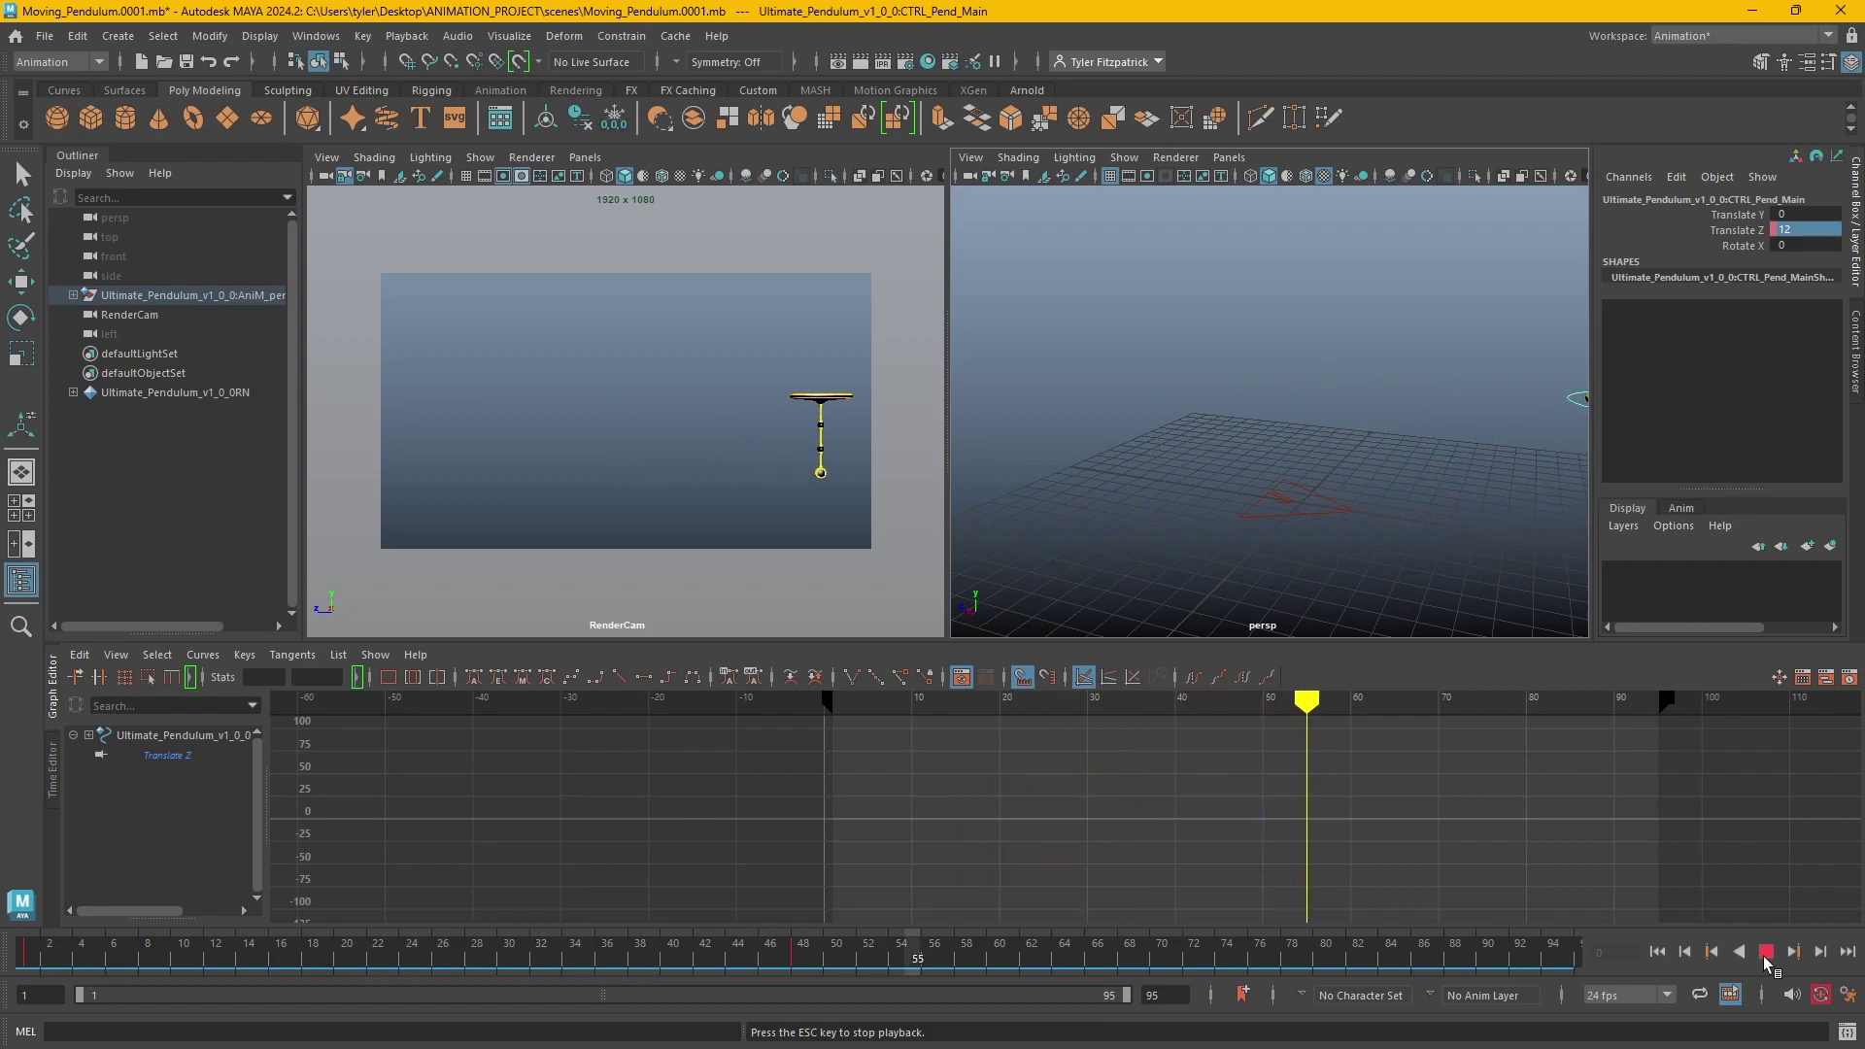
left_click(1765, 954)
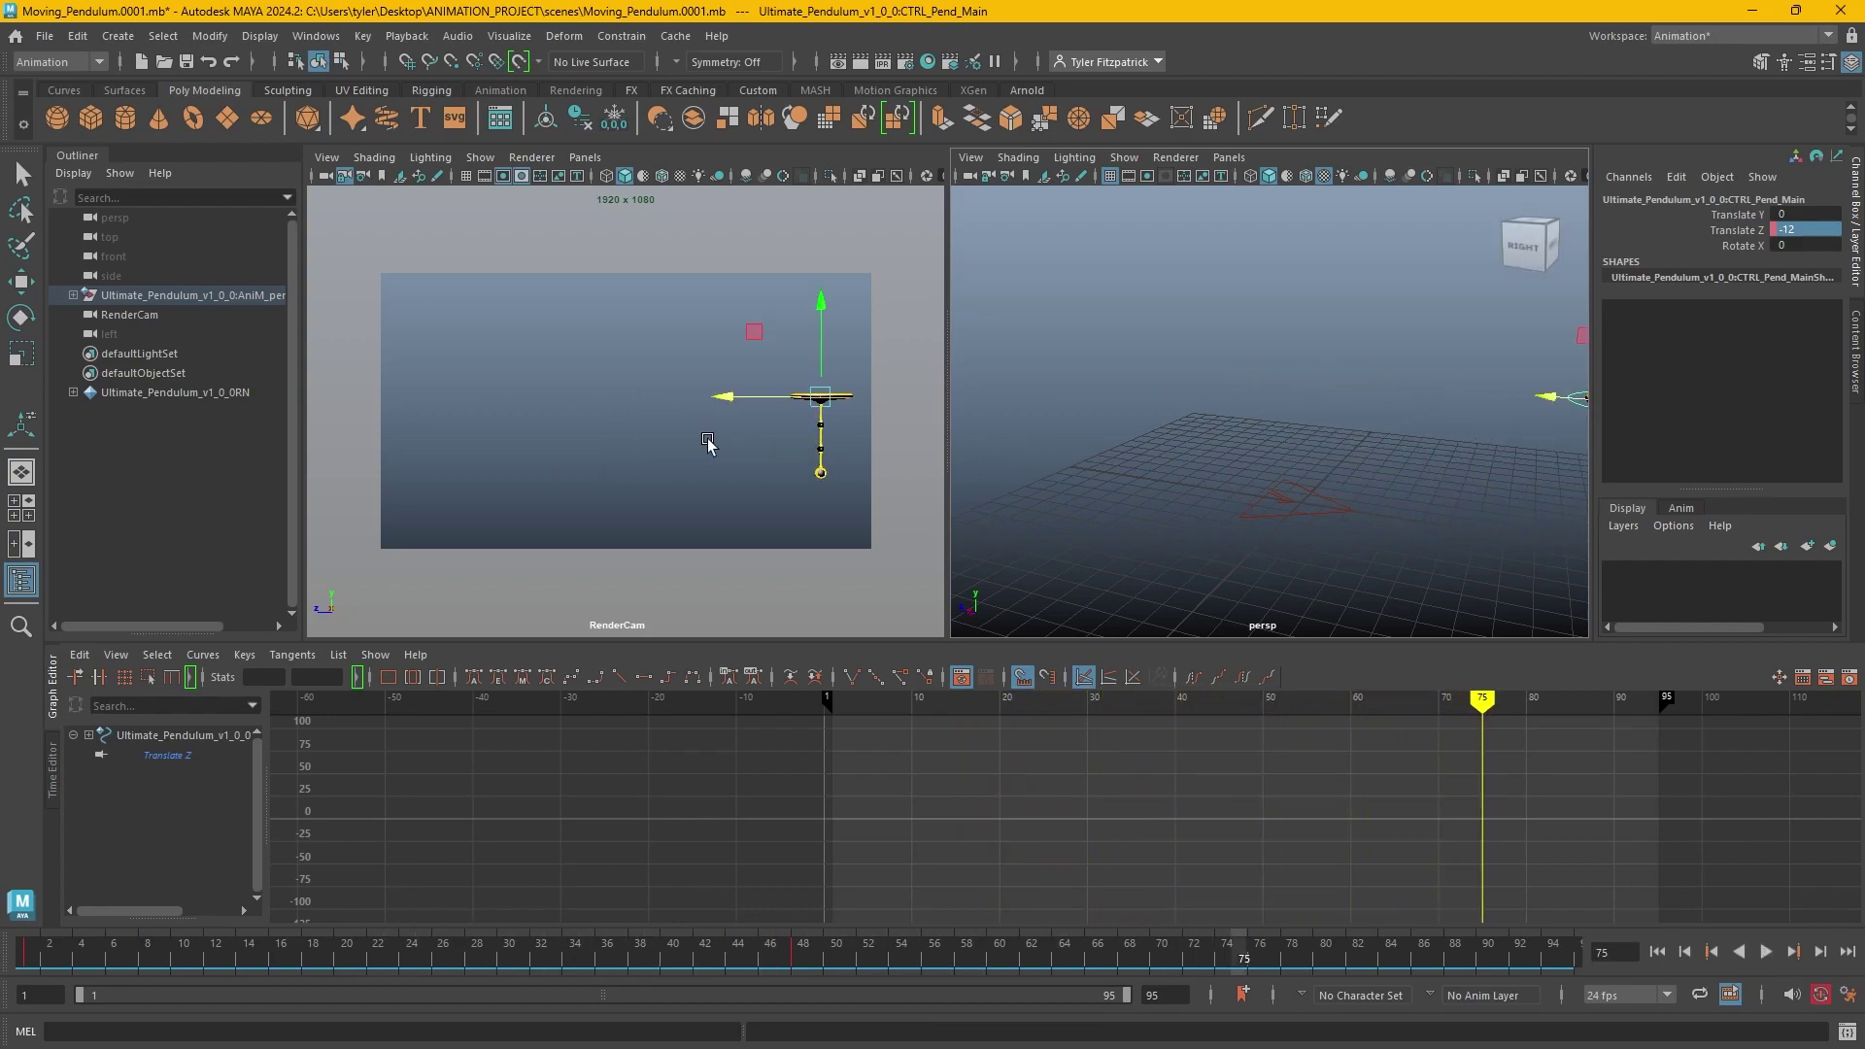
left_click(594, 412)
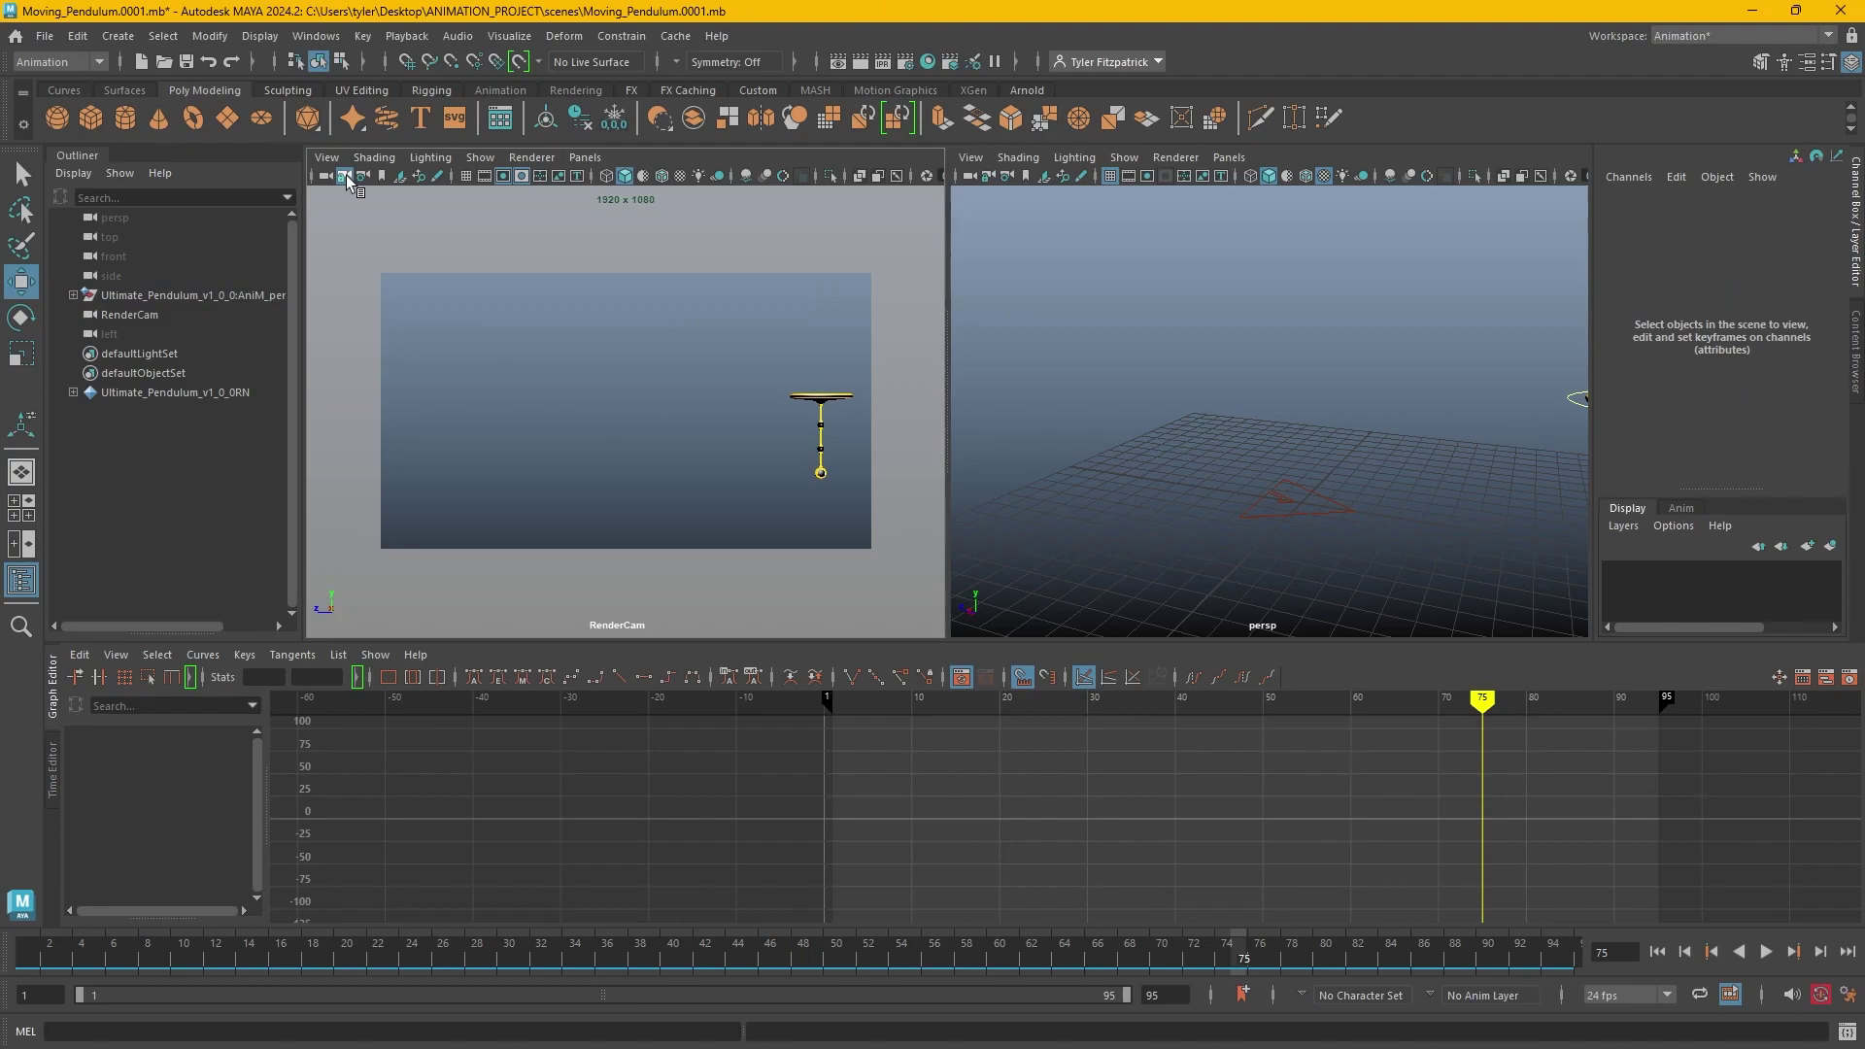
left_click(1559, 394)
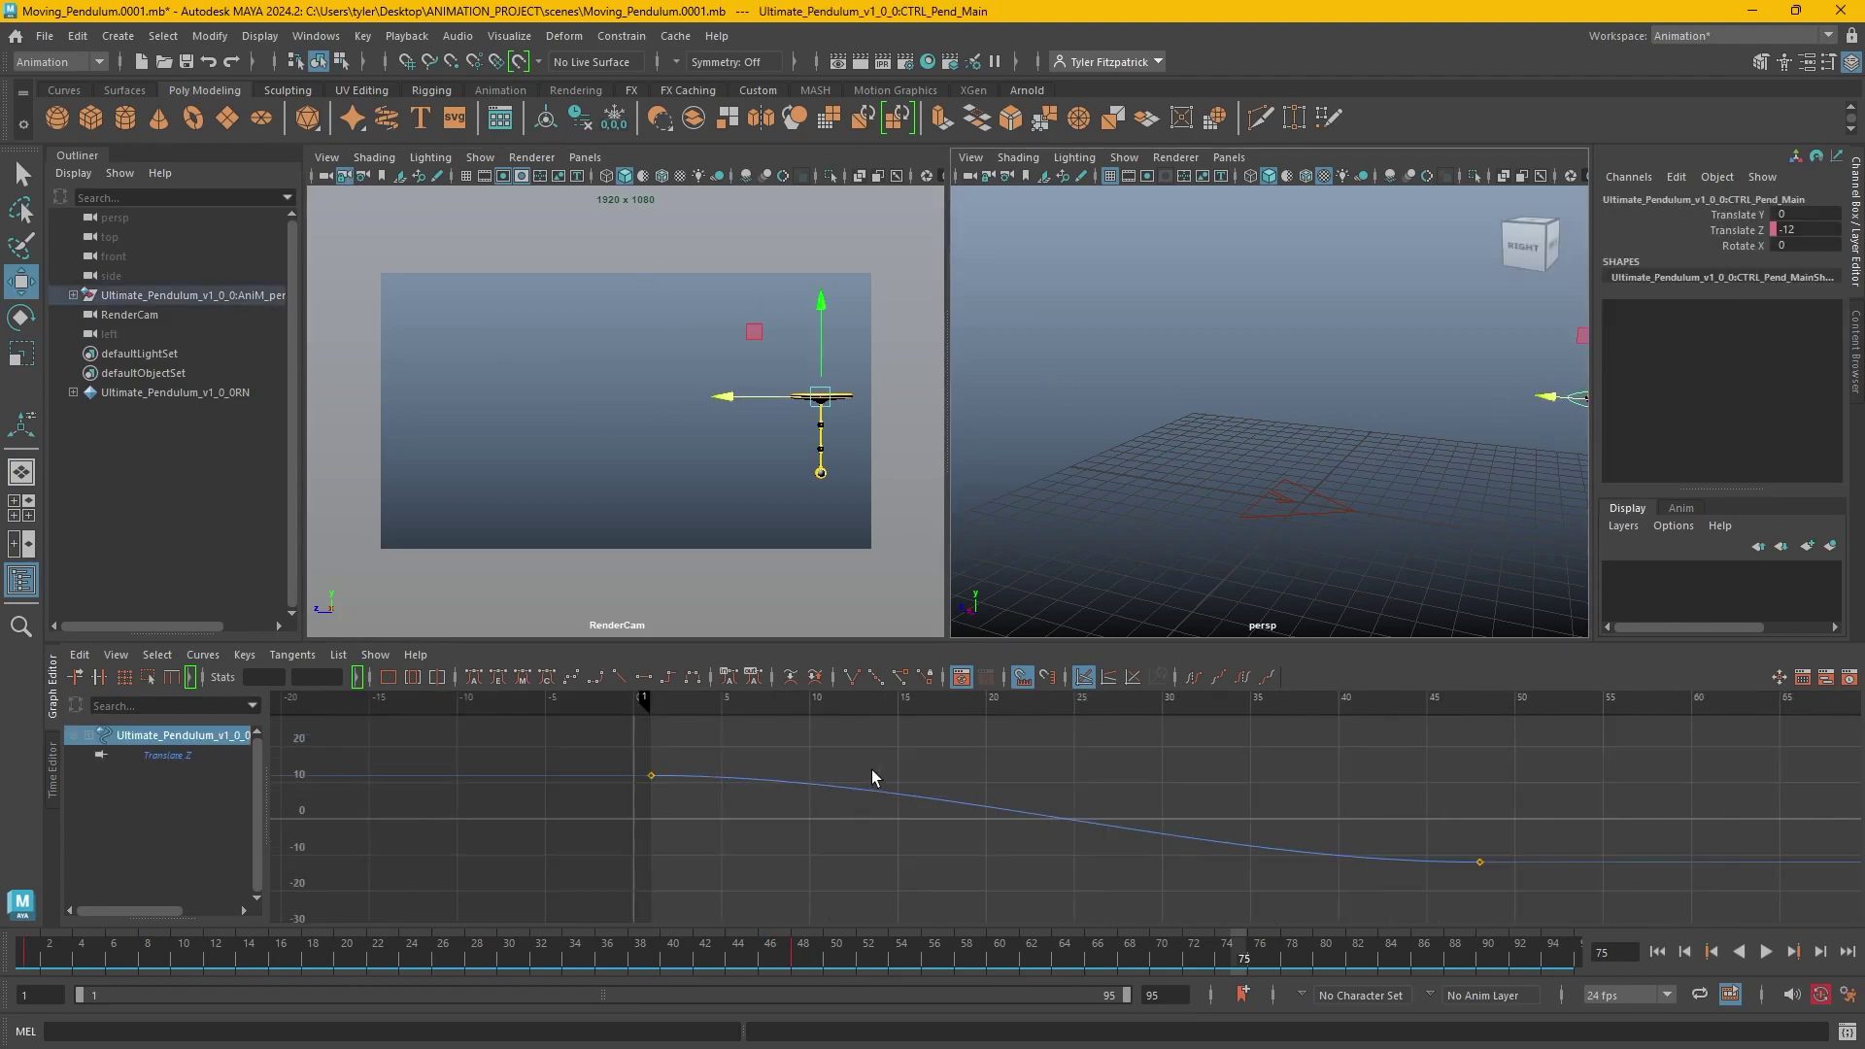
key("a")
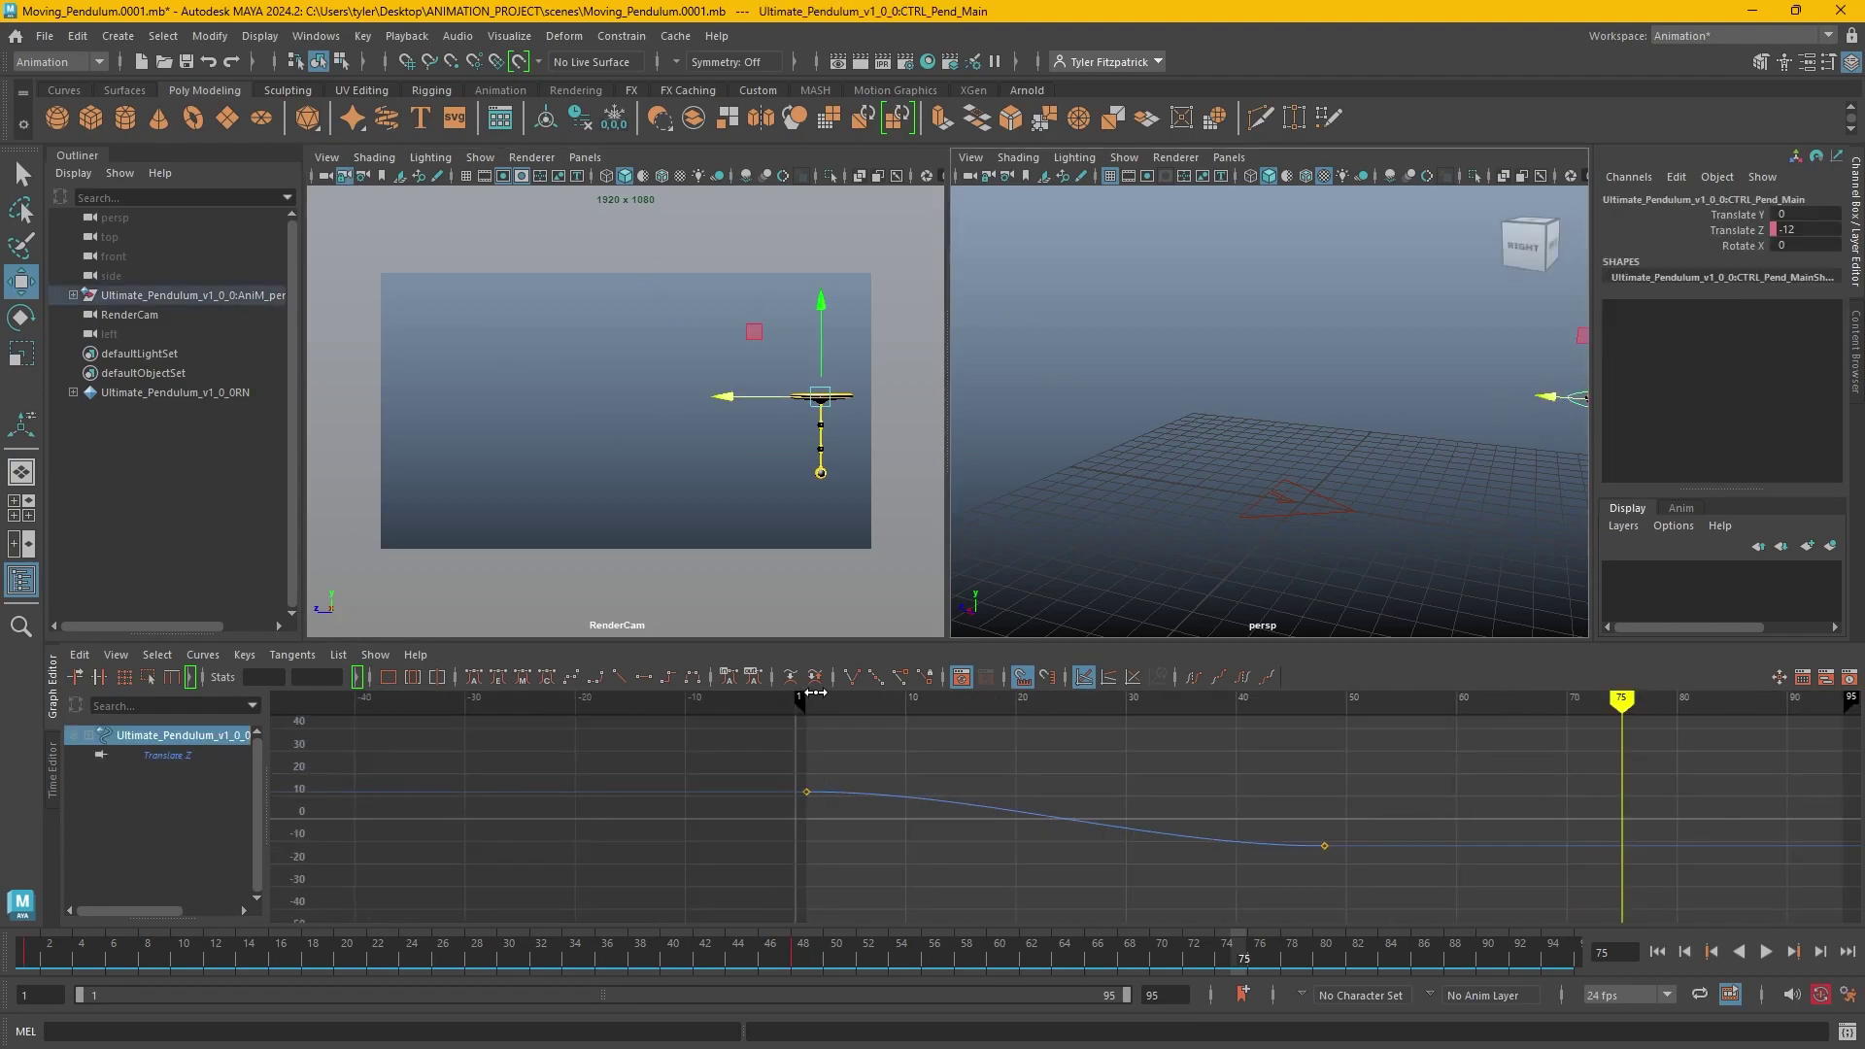
left_click(806, 698)
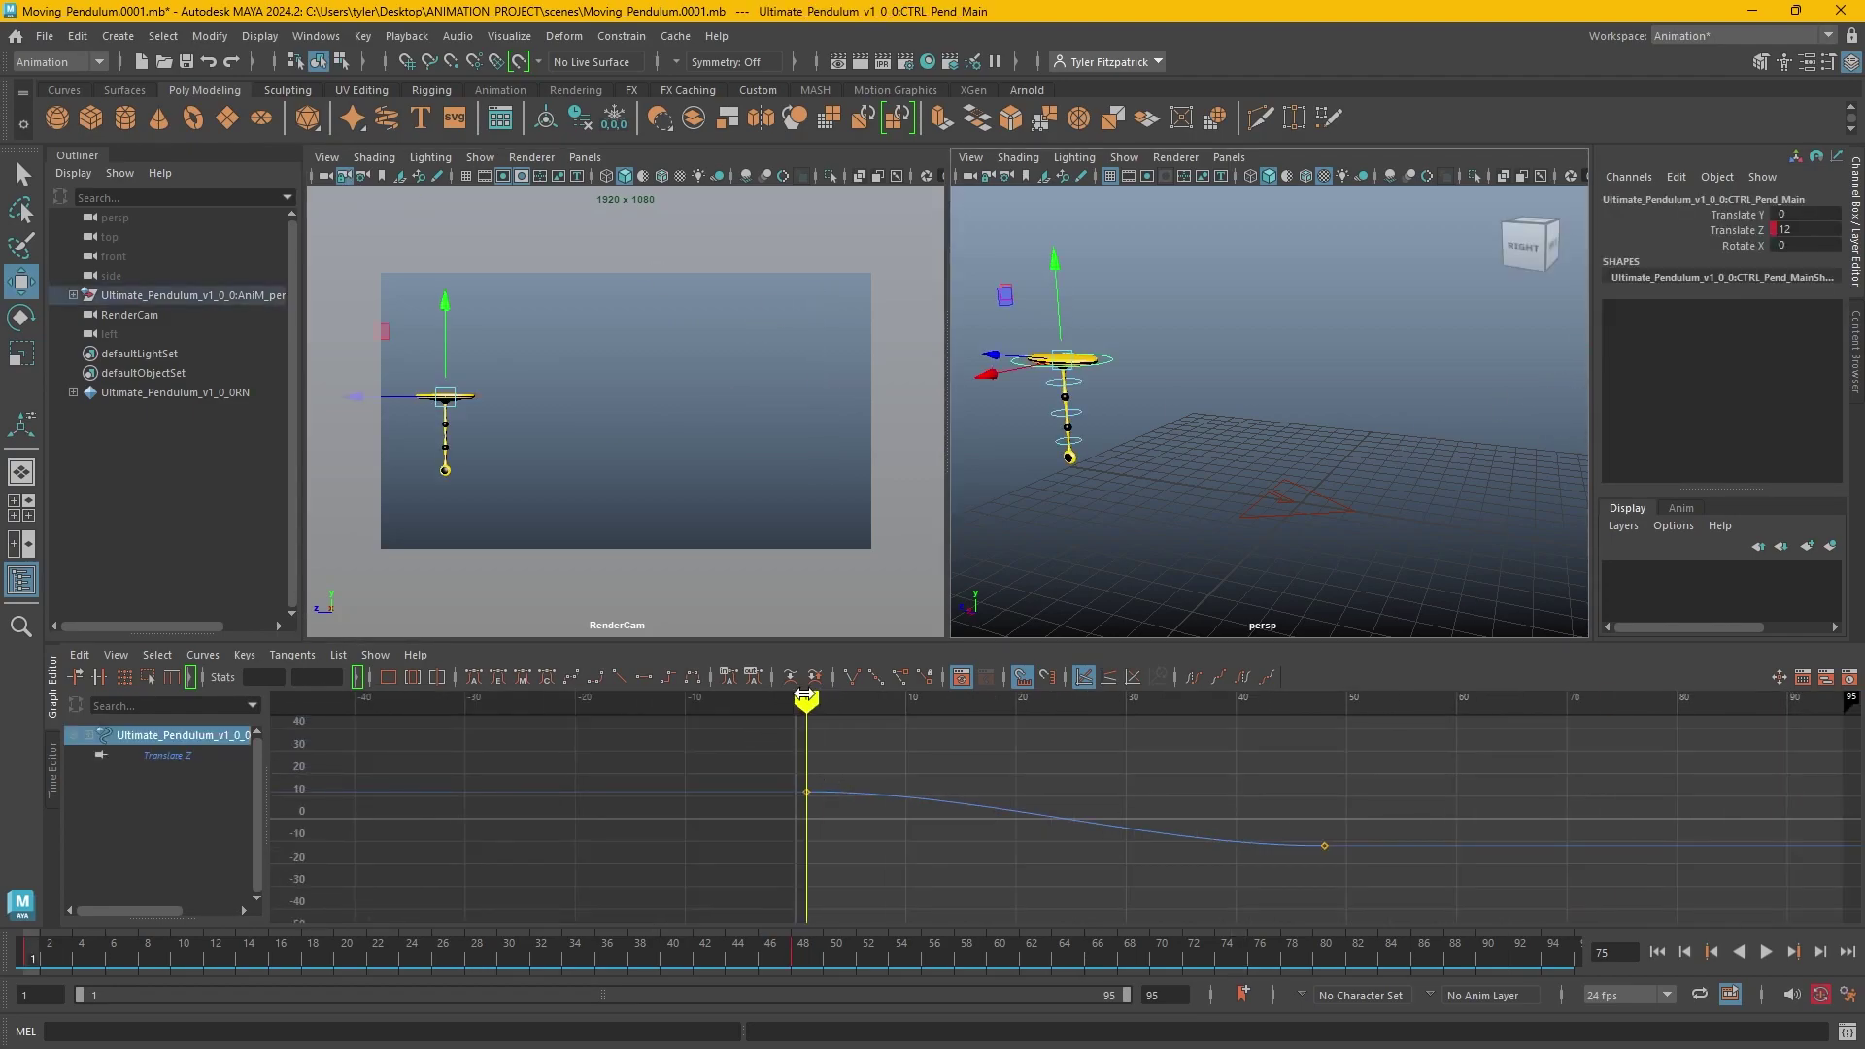
double_click(1792, 234)
key("Return")
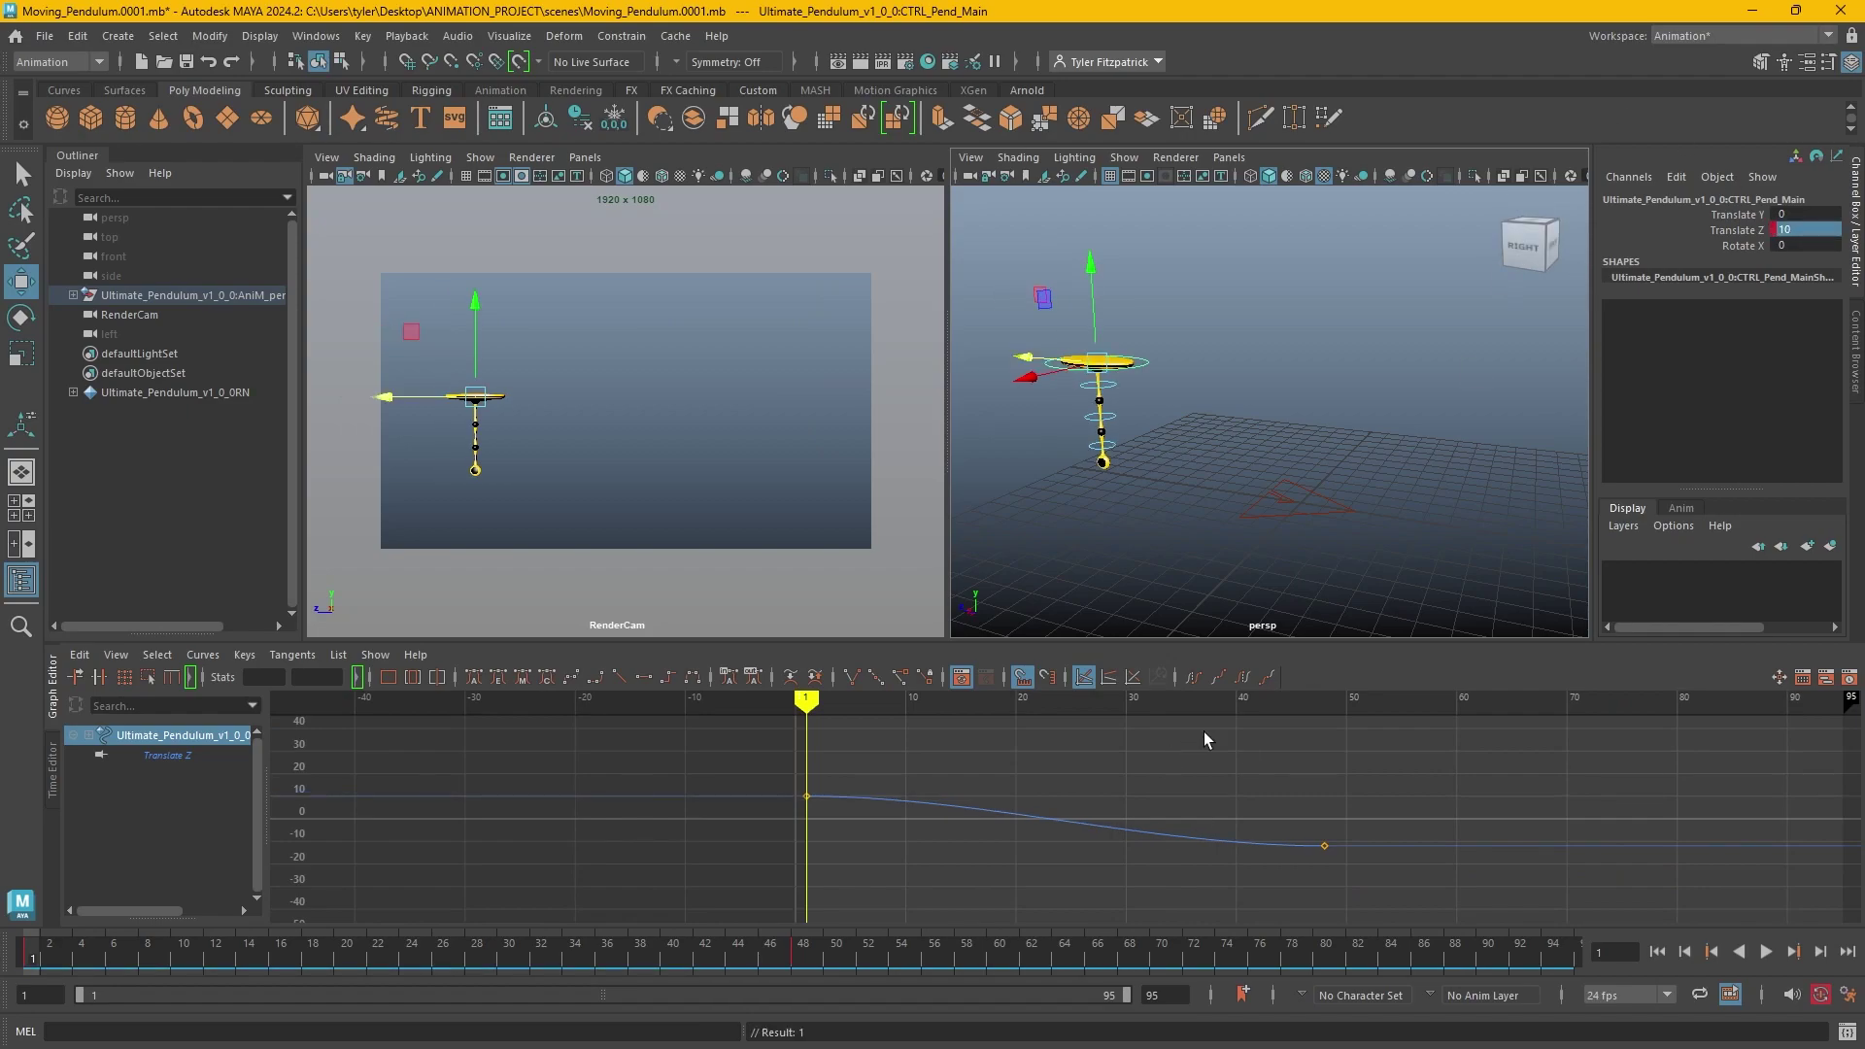
Set Translate Z to -10 at frame 48 and slide that key back to frame 36.
left_click(1325, 698)
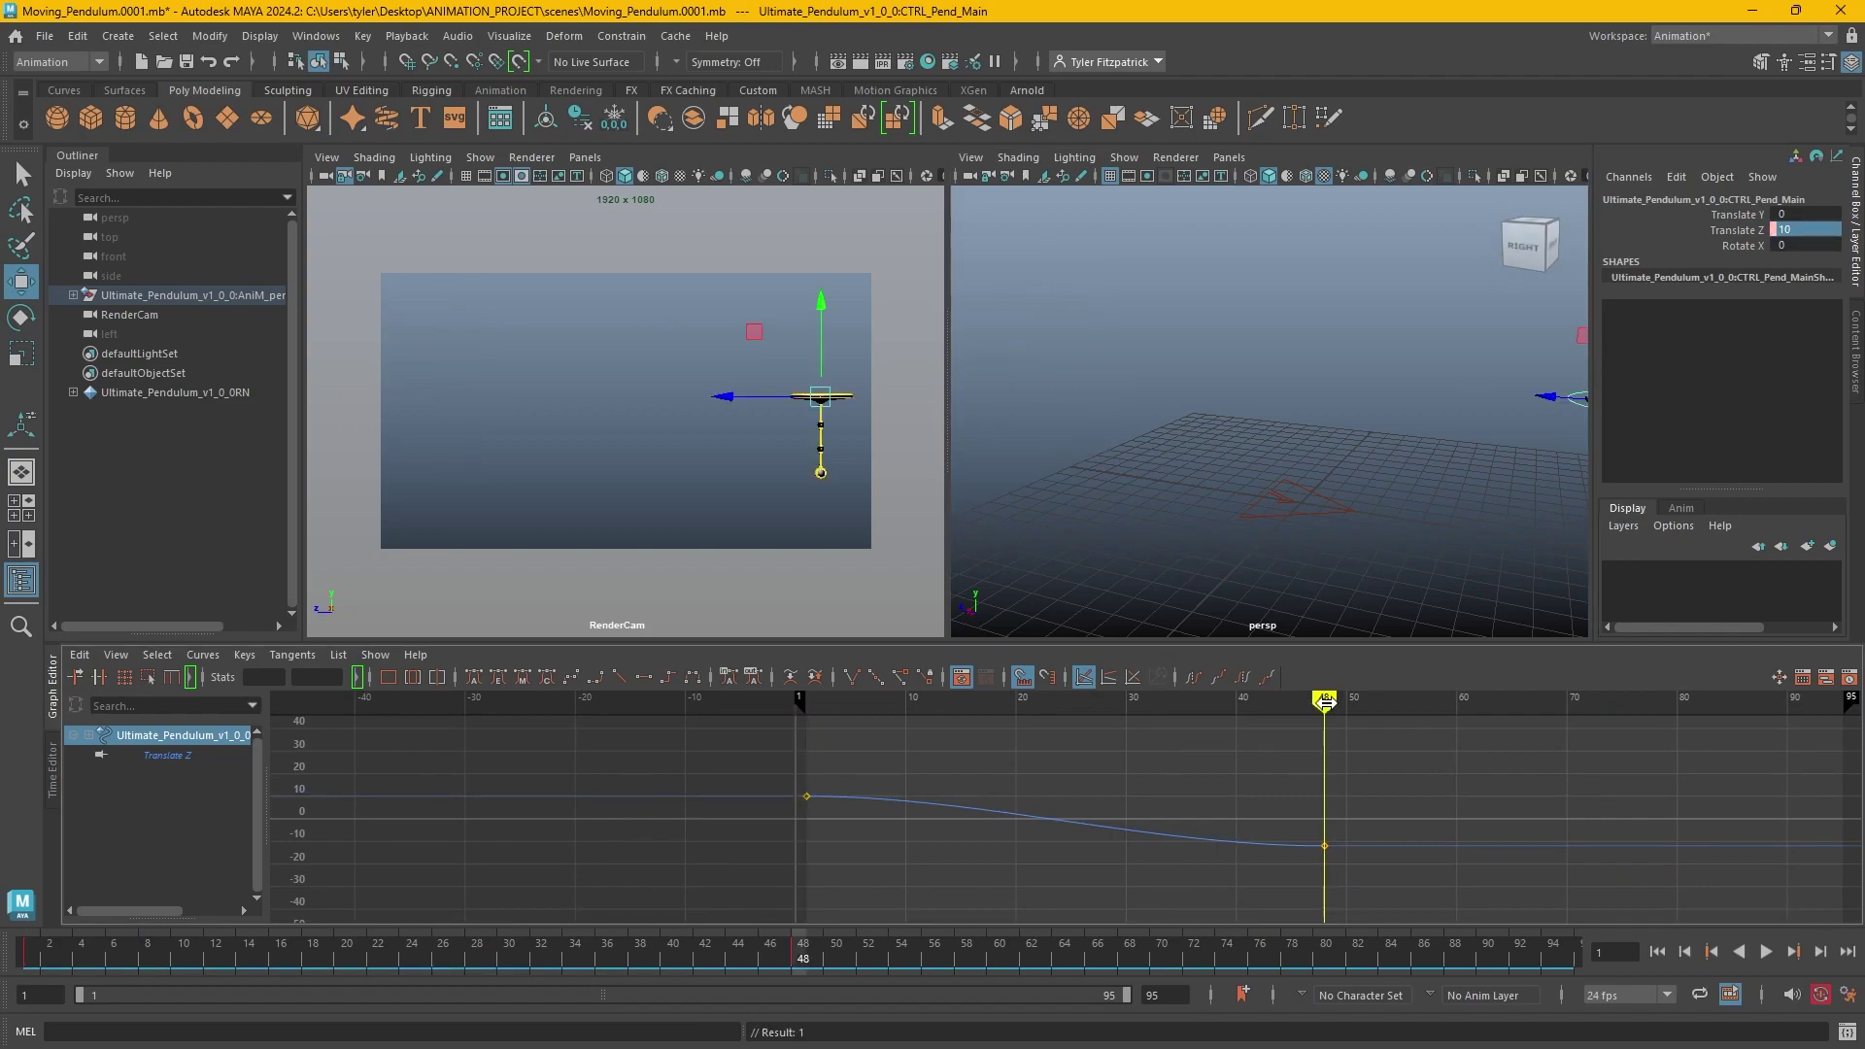
double_click(1818, 225)
type("-10")
key("Return")
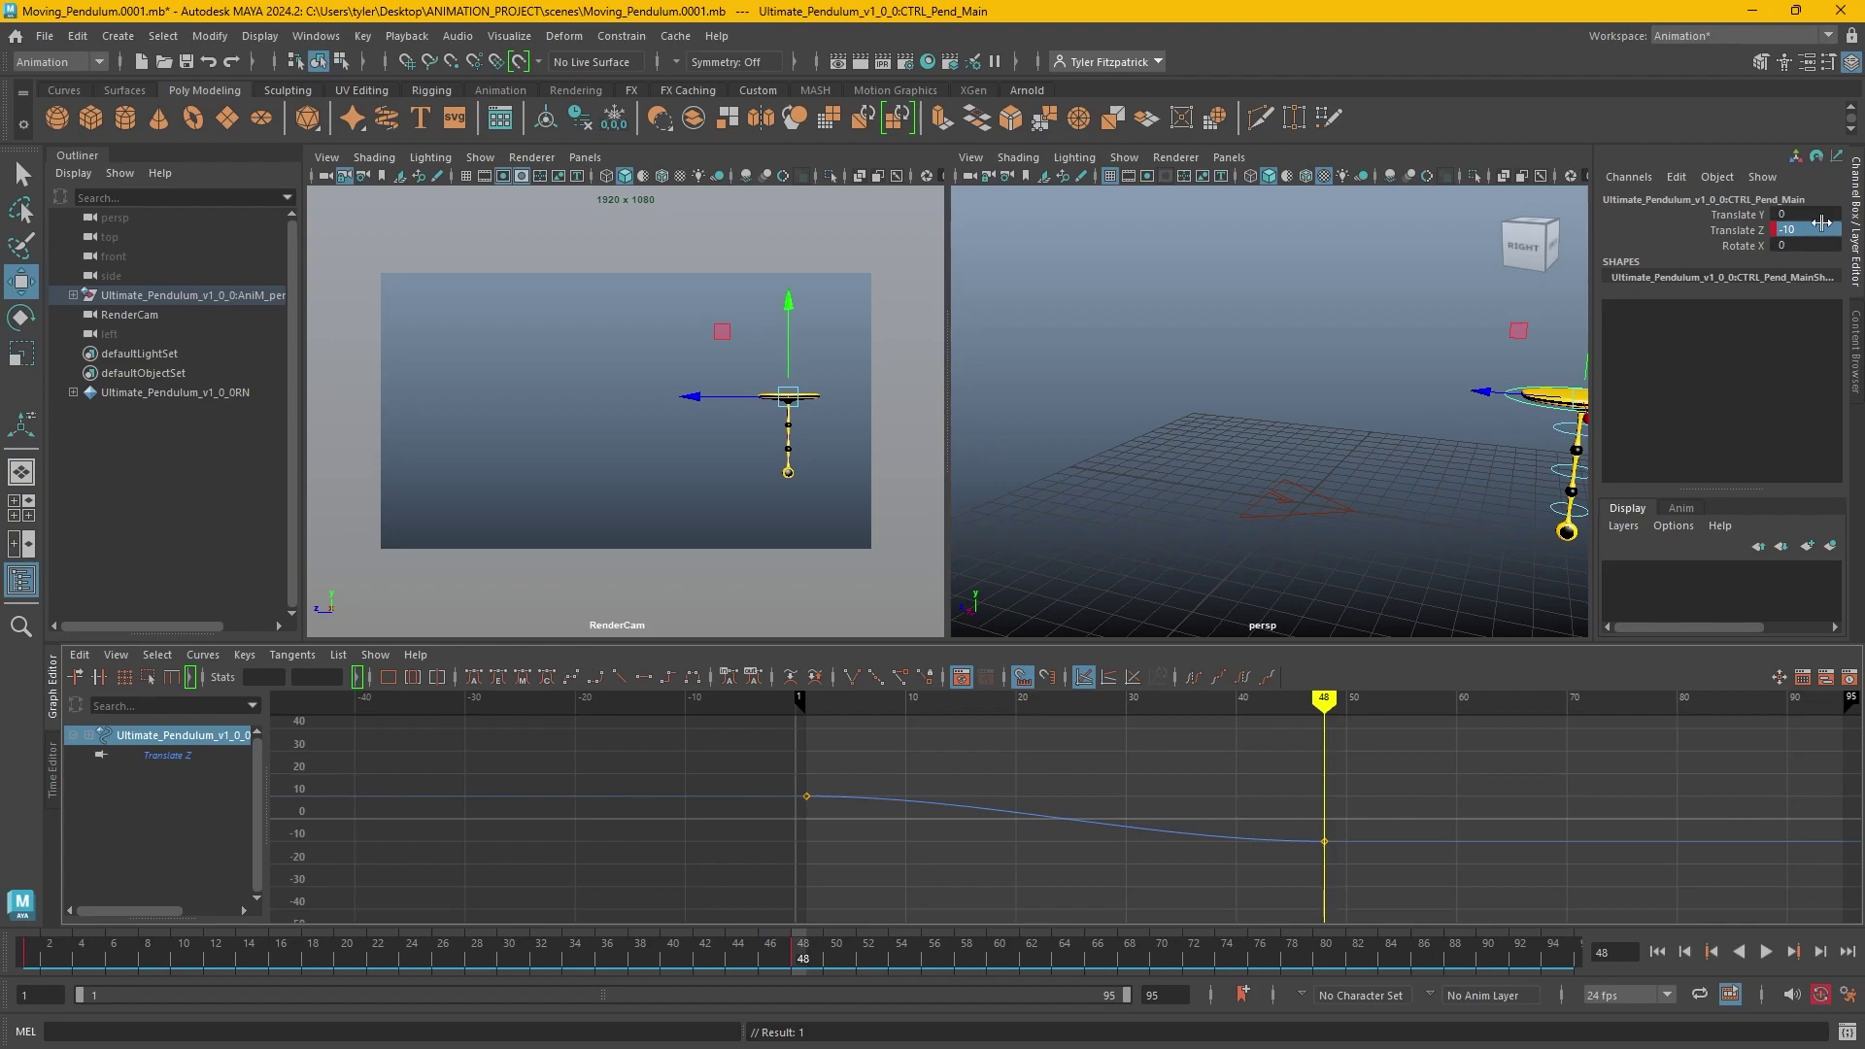
left_click_drag(1243, 708, 1192, 713)
left_click_drag(1311, 783, 1464, 858)
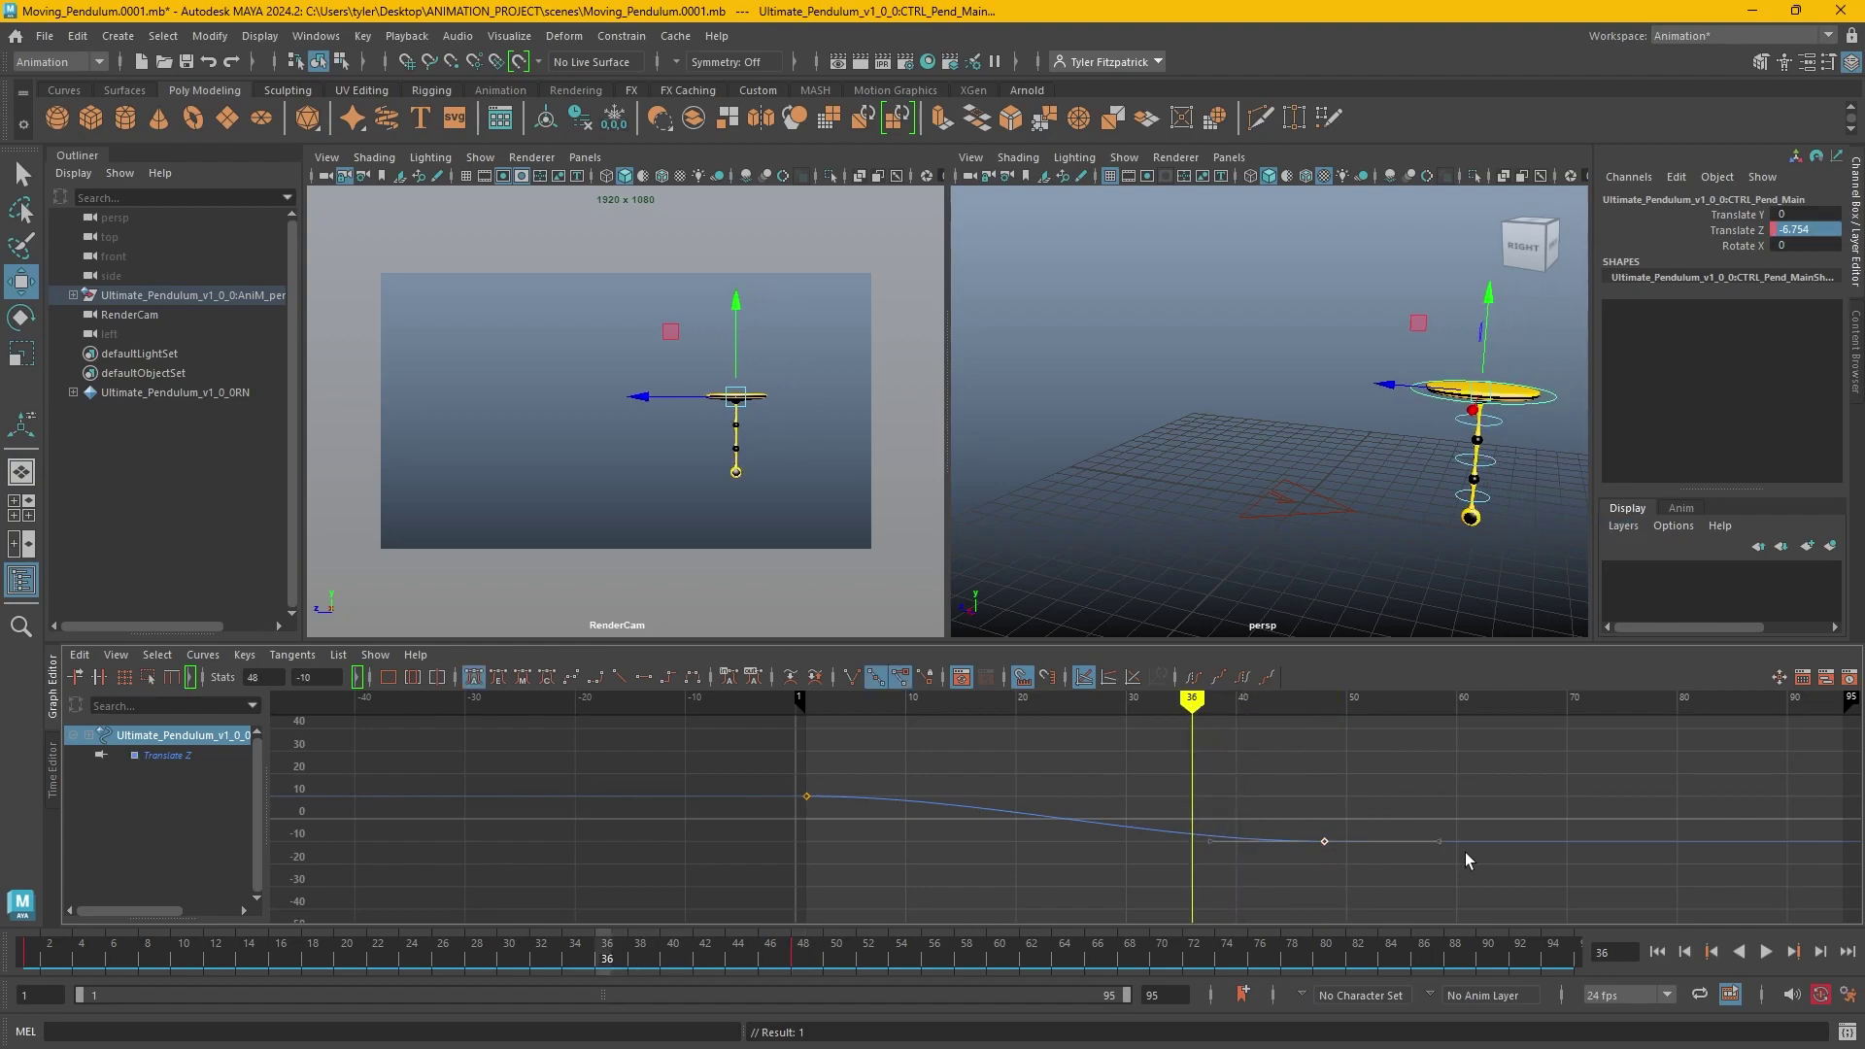
middle_click_drag(1464, 858, 1323, 858, "shift")
Preview the shortened travel and add a matching -10 Translate Z key at frame 52.
left_click_drag(1205, 705, 804, 704)
left_click(1765, 952)
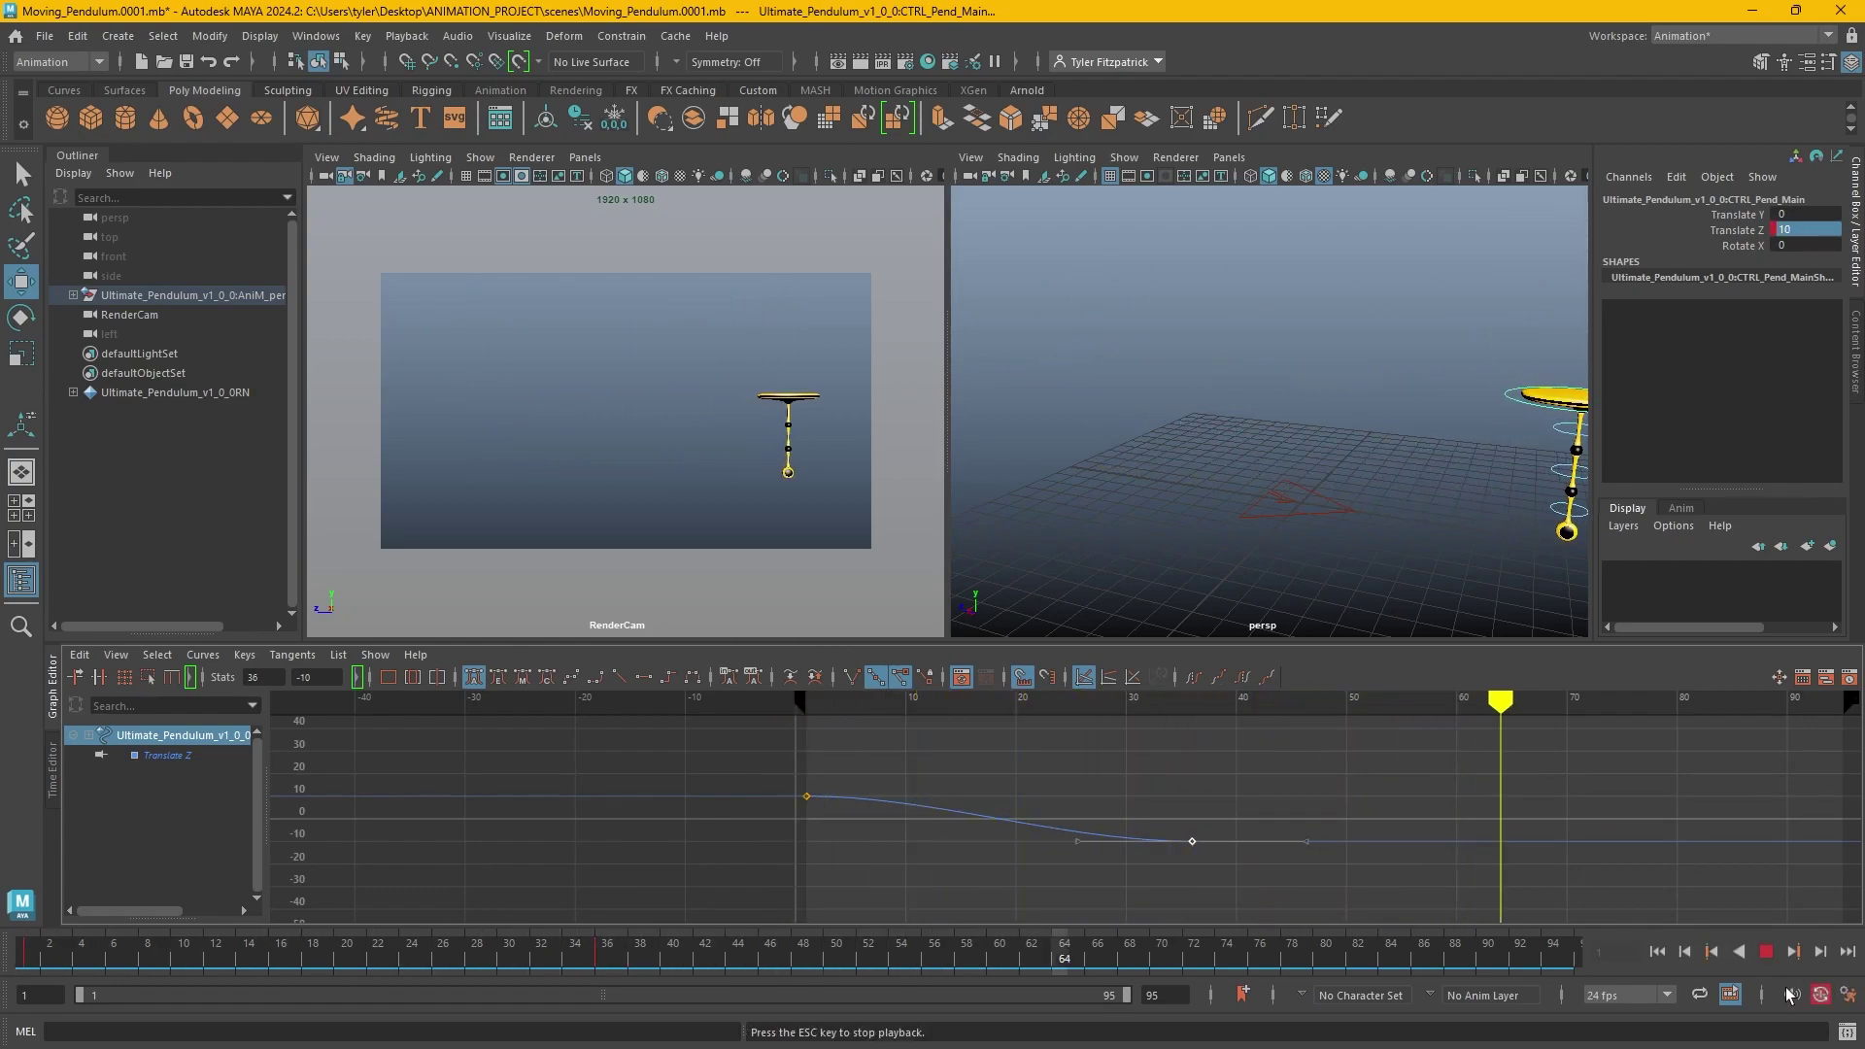
key("Escape")
left_click(1192, 700)
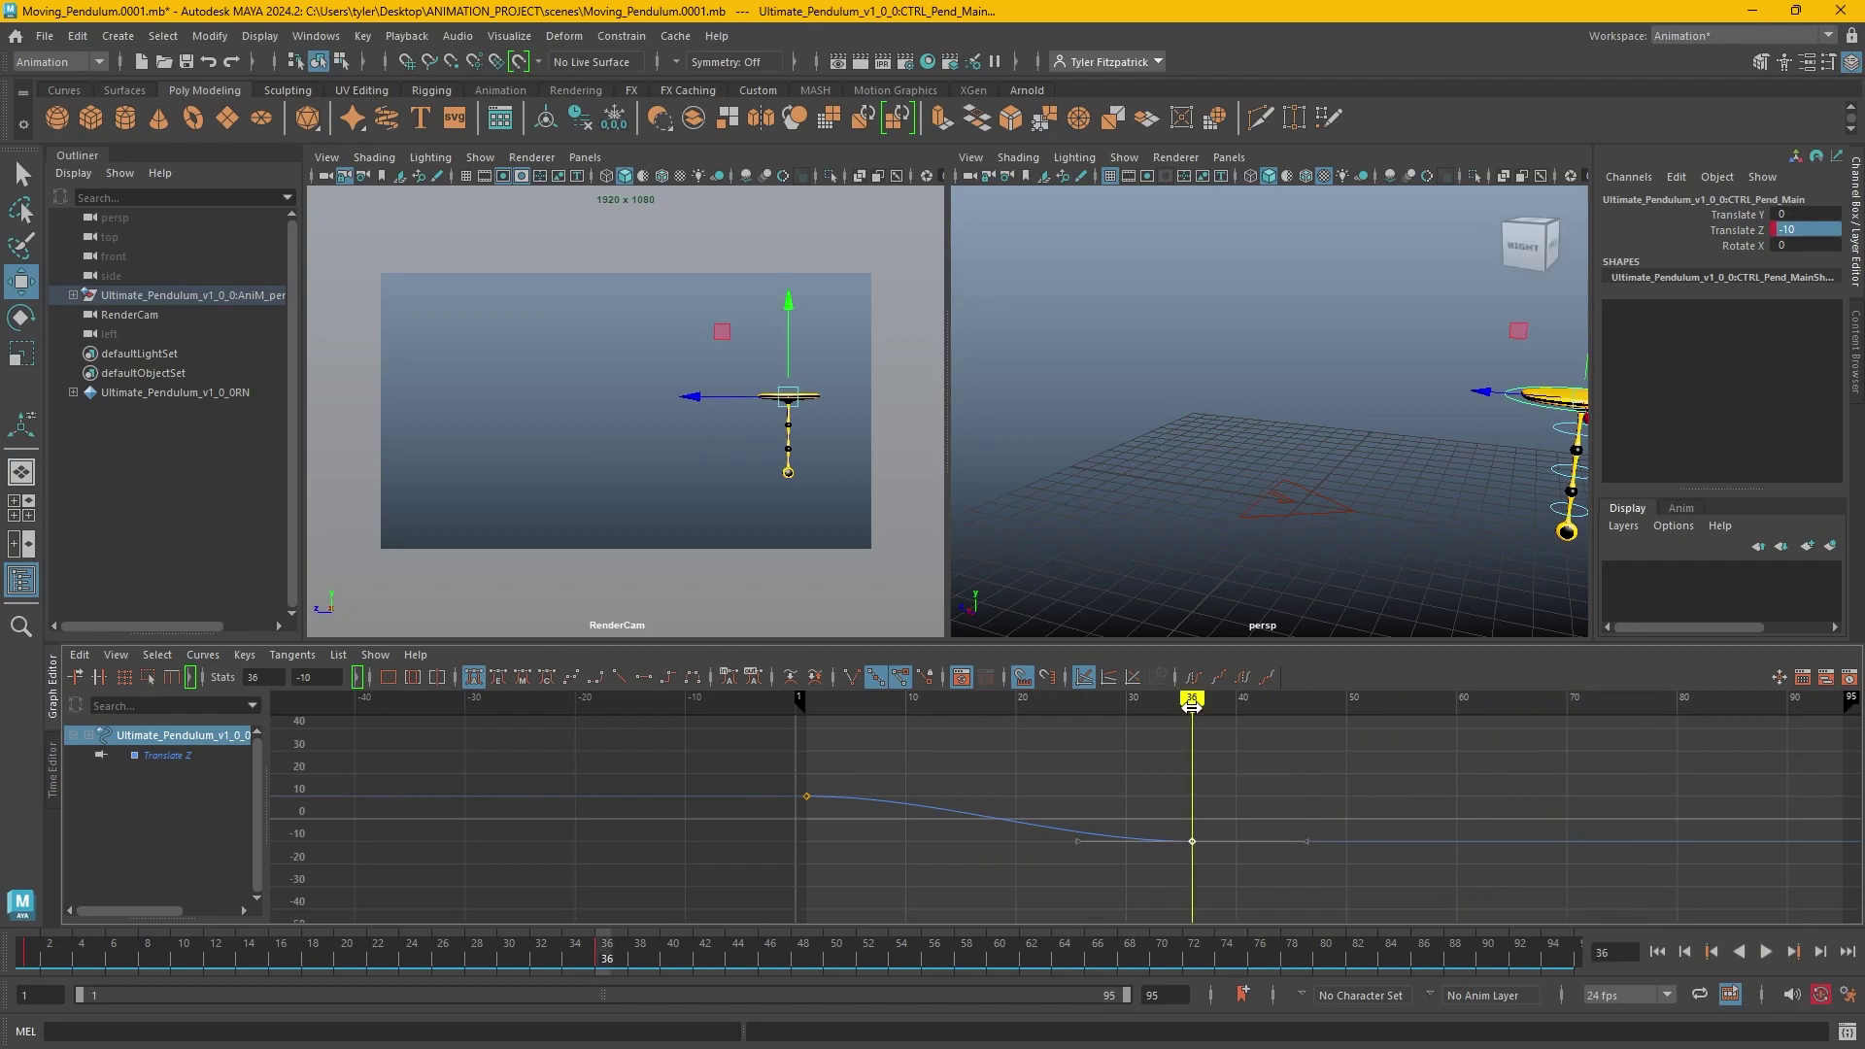
left_click_drag(1192, 709, 1369, 751)
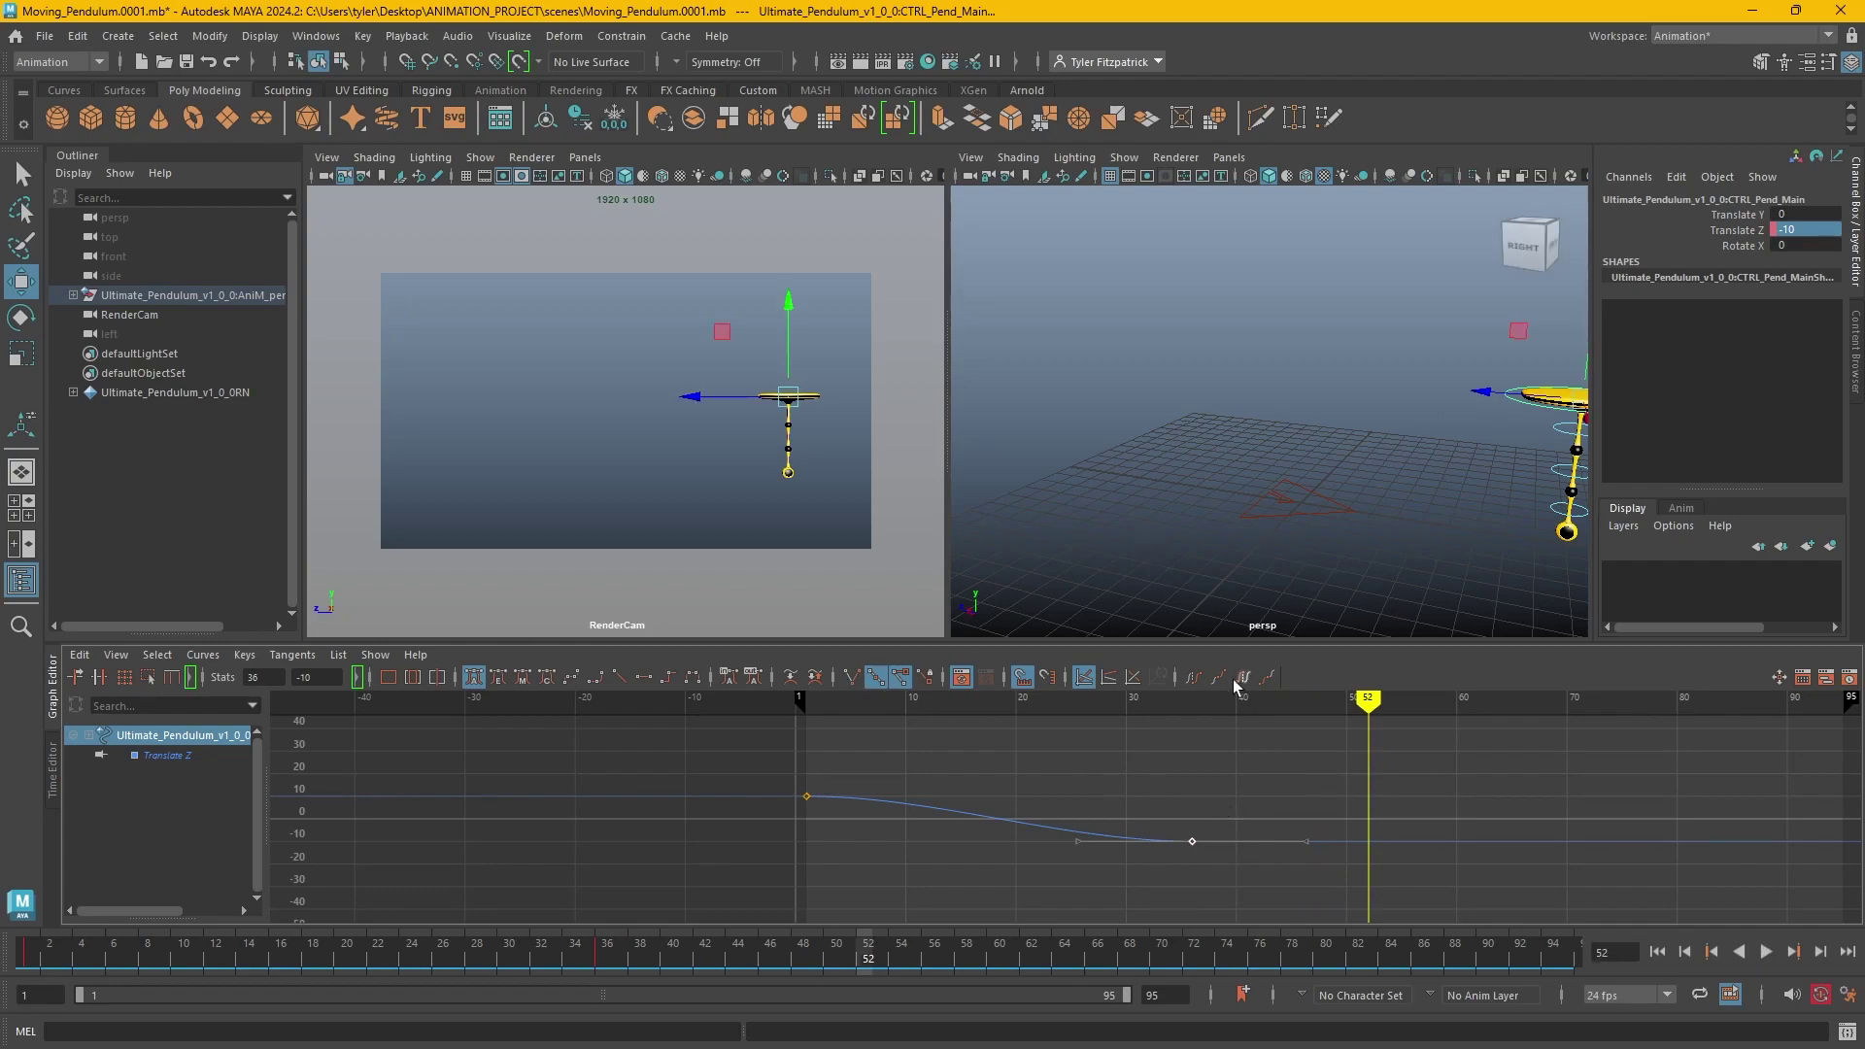
left_click_drag(1205, 774, 1151, 843)
left_click(1193, 841)
key("s")
Play back the hold, then raise the control to about Translate Y 4.5, Z 2.9 at frame 72.
mouse_move(1371, 704)
left_mouse_down()
mouse_move(1171, 733)
mouse_move(1370, 772)
left_mouse_up()
middle_click_drag(1538, 820, 1155, 840, "alt")
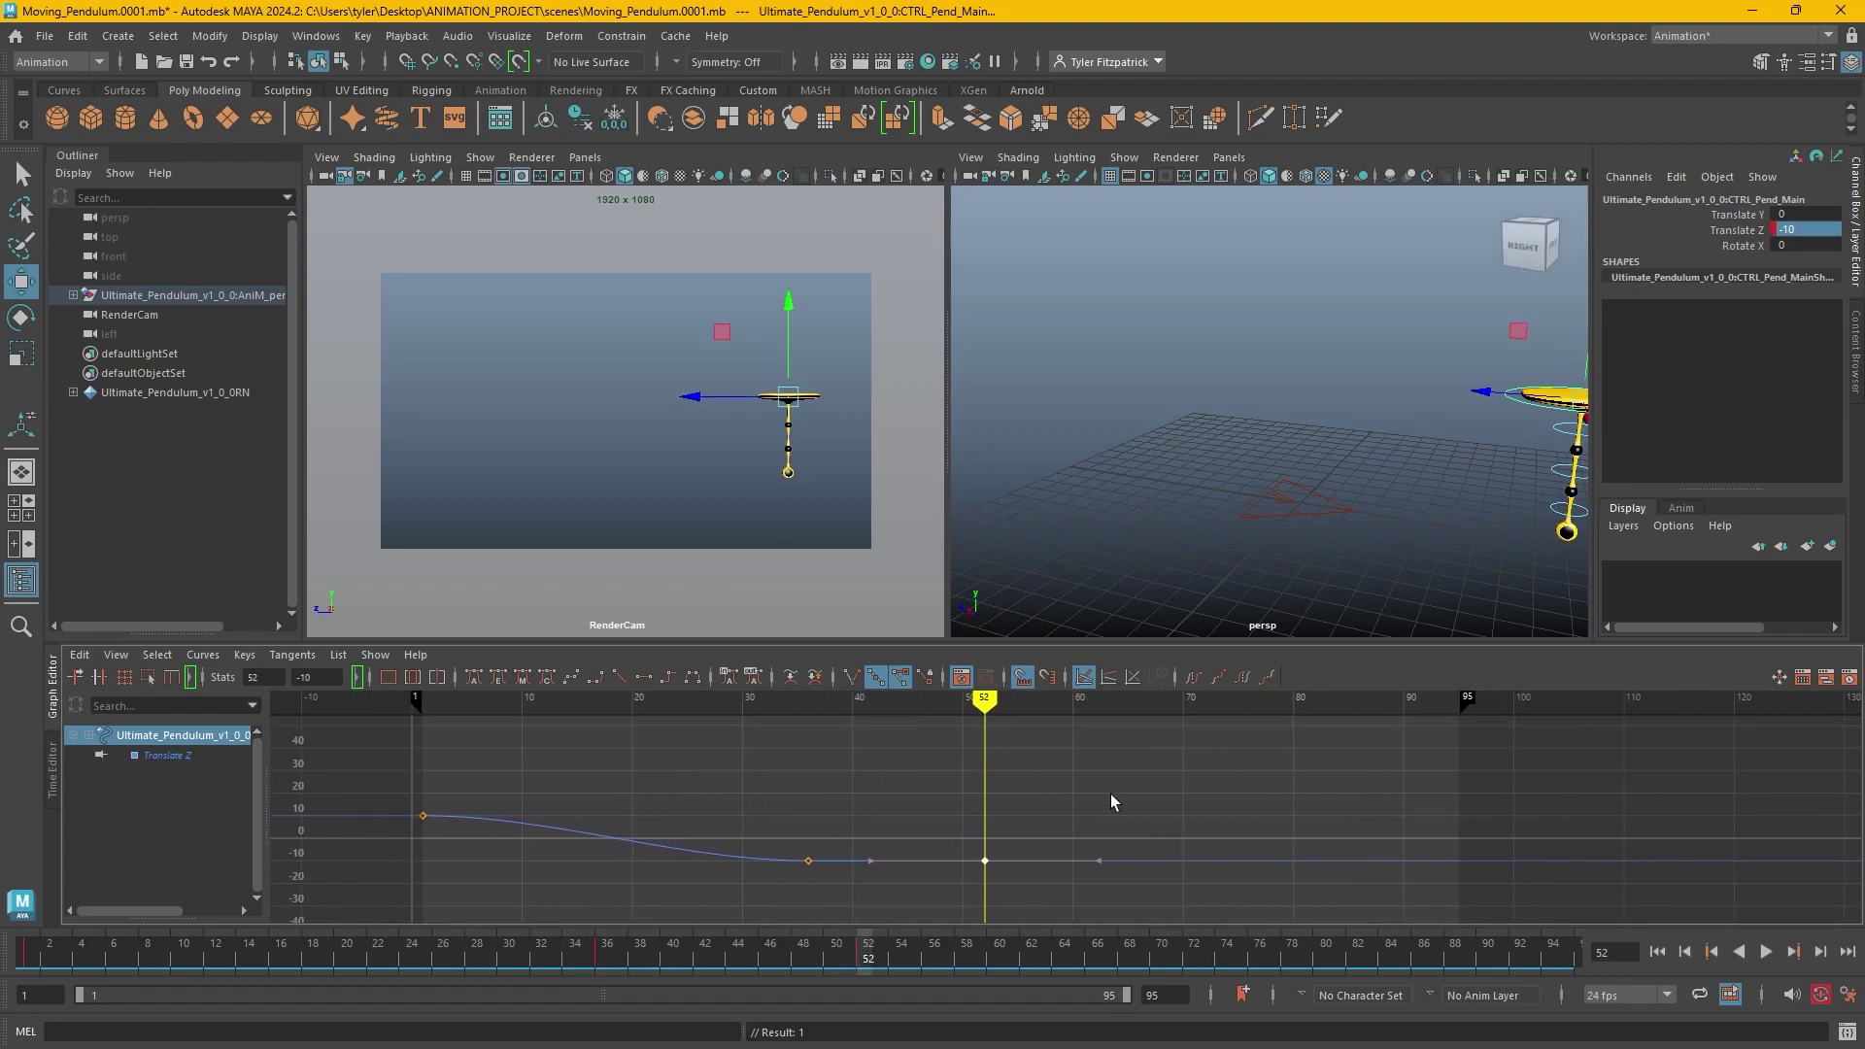
key("alt+v")
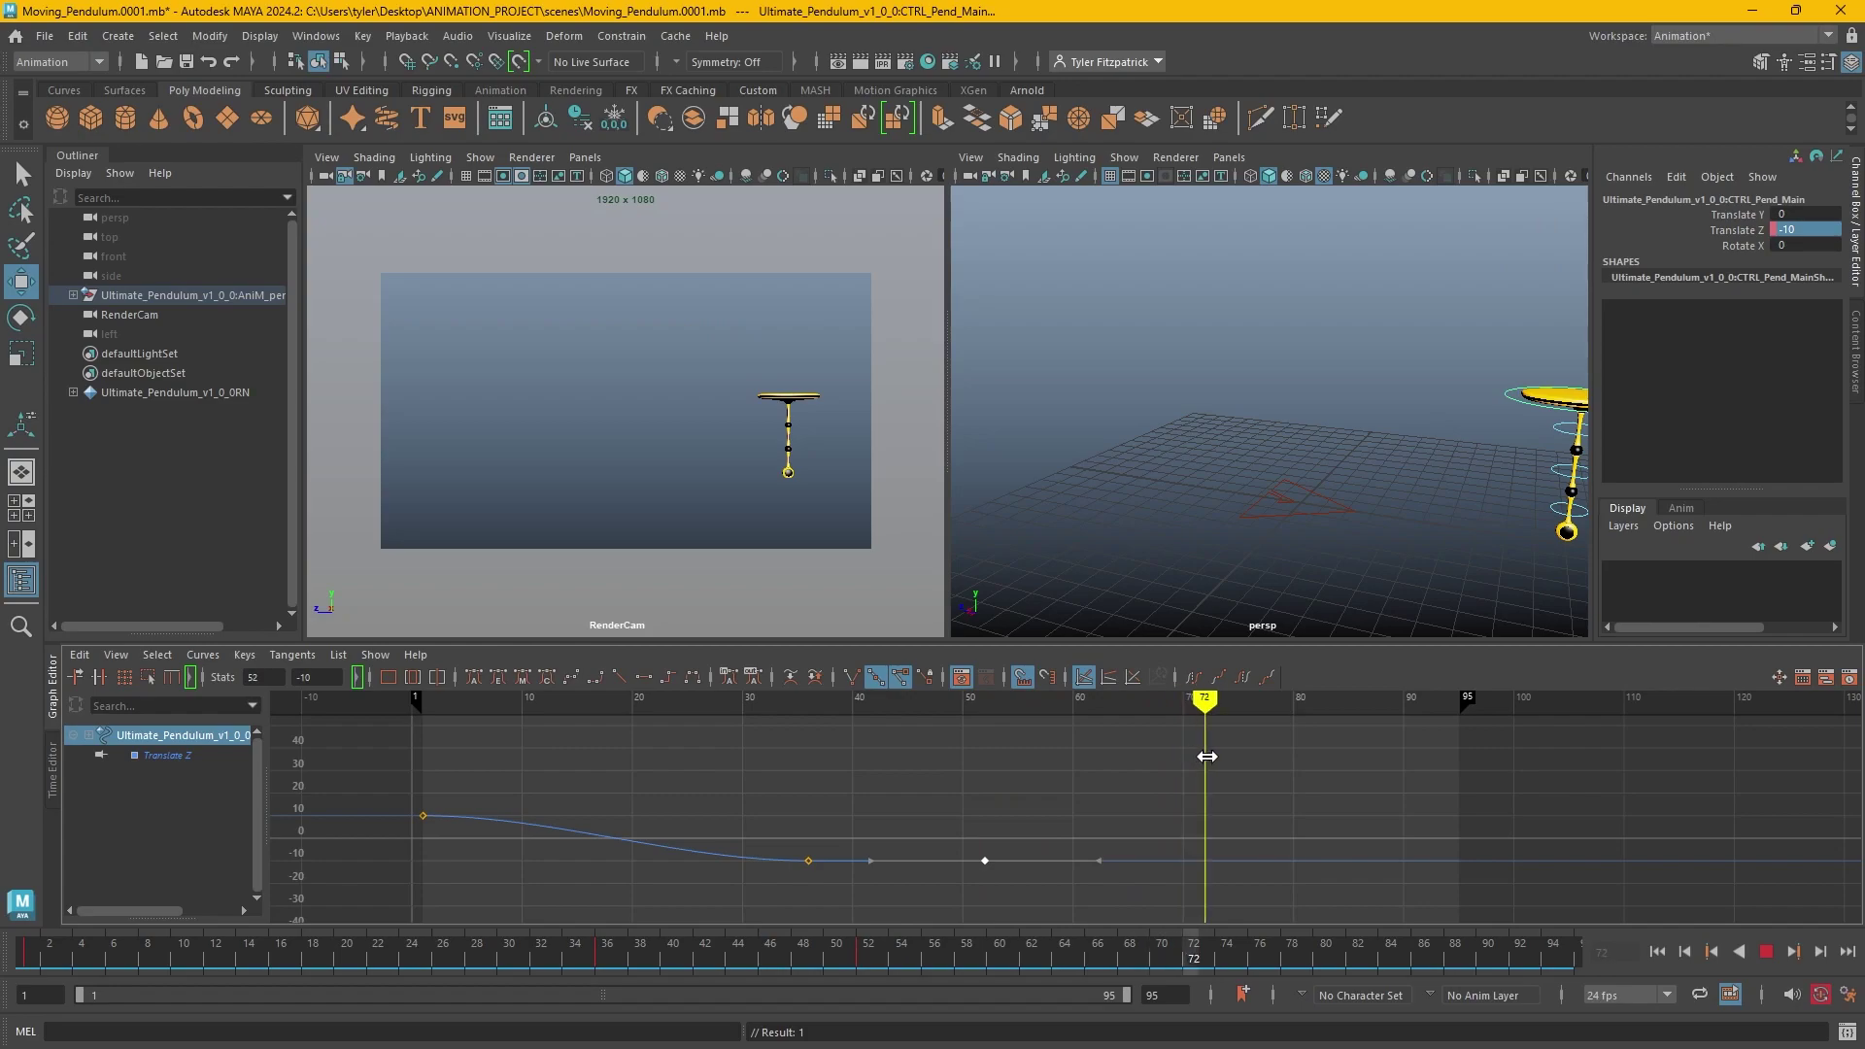
key("alt+v")
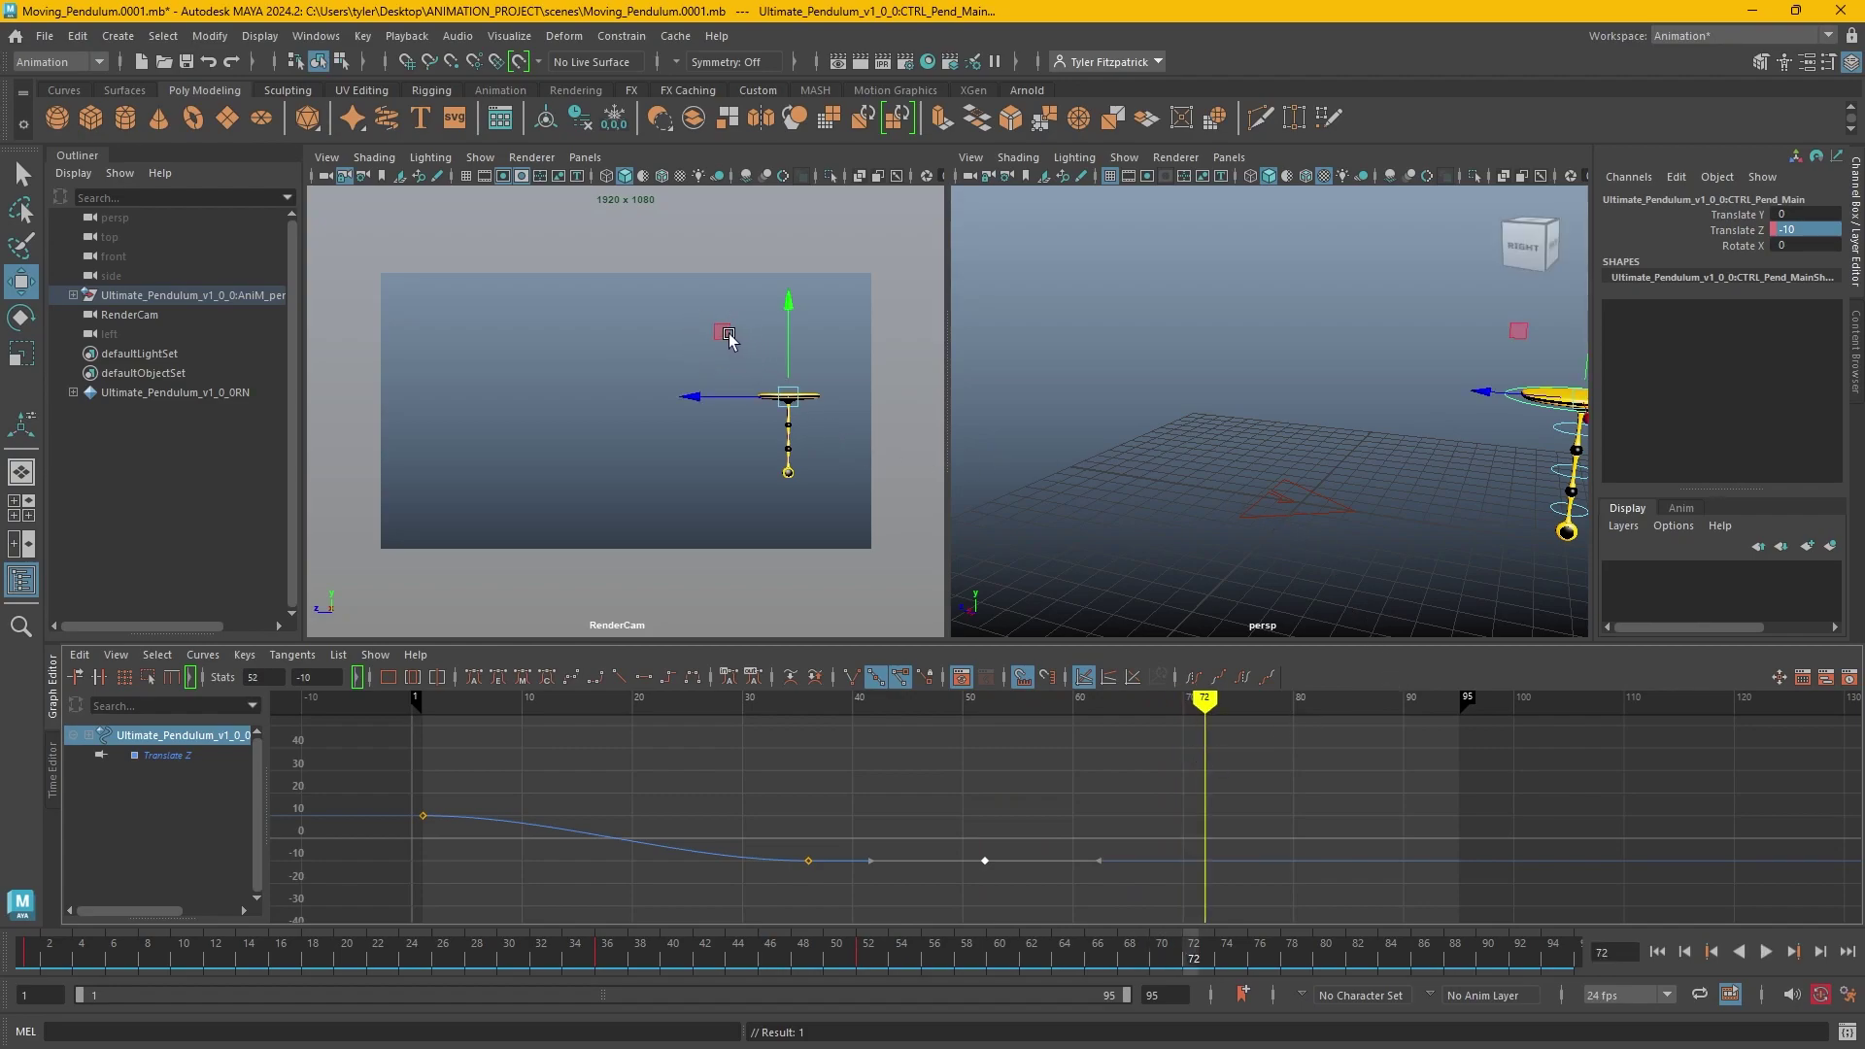
left_click_drag(729, 335, 516, 258)
Key the frame-72 position with Translate Z 3 and Translate Y raised to about 4.5.
key("s")
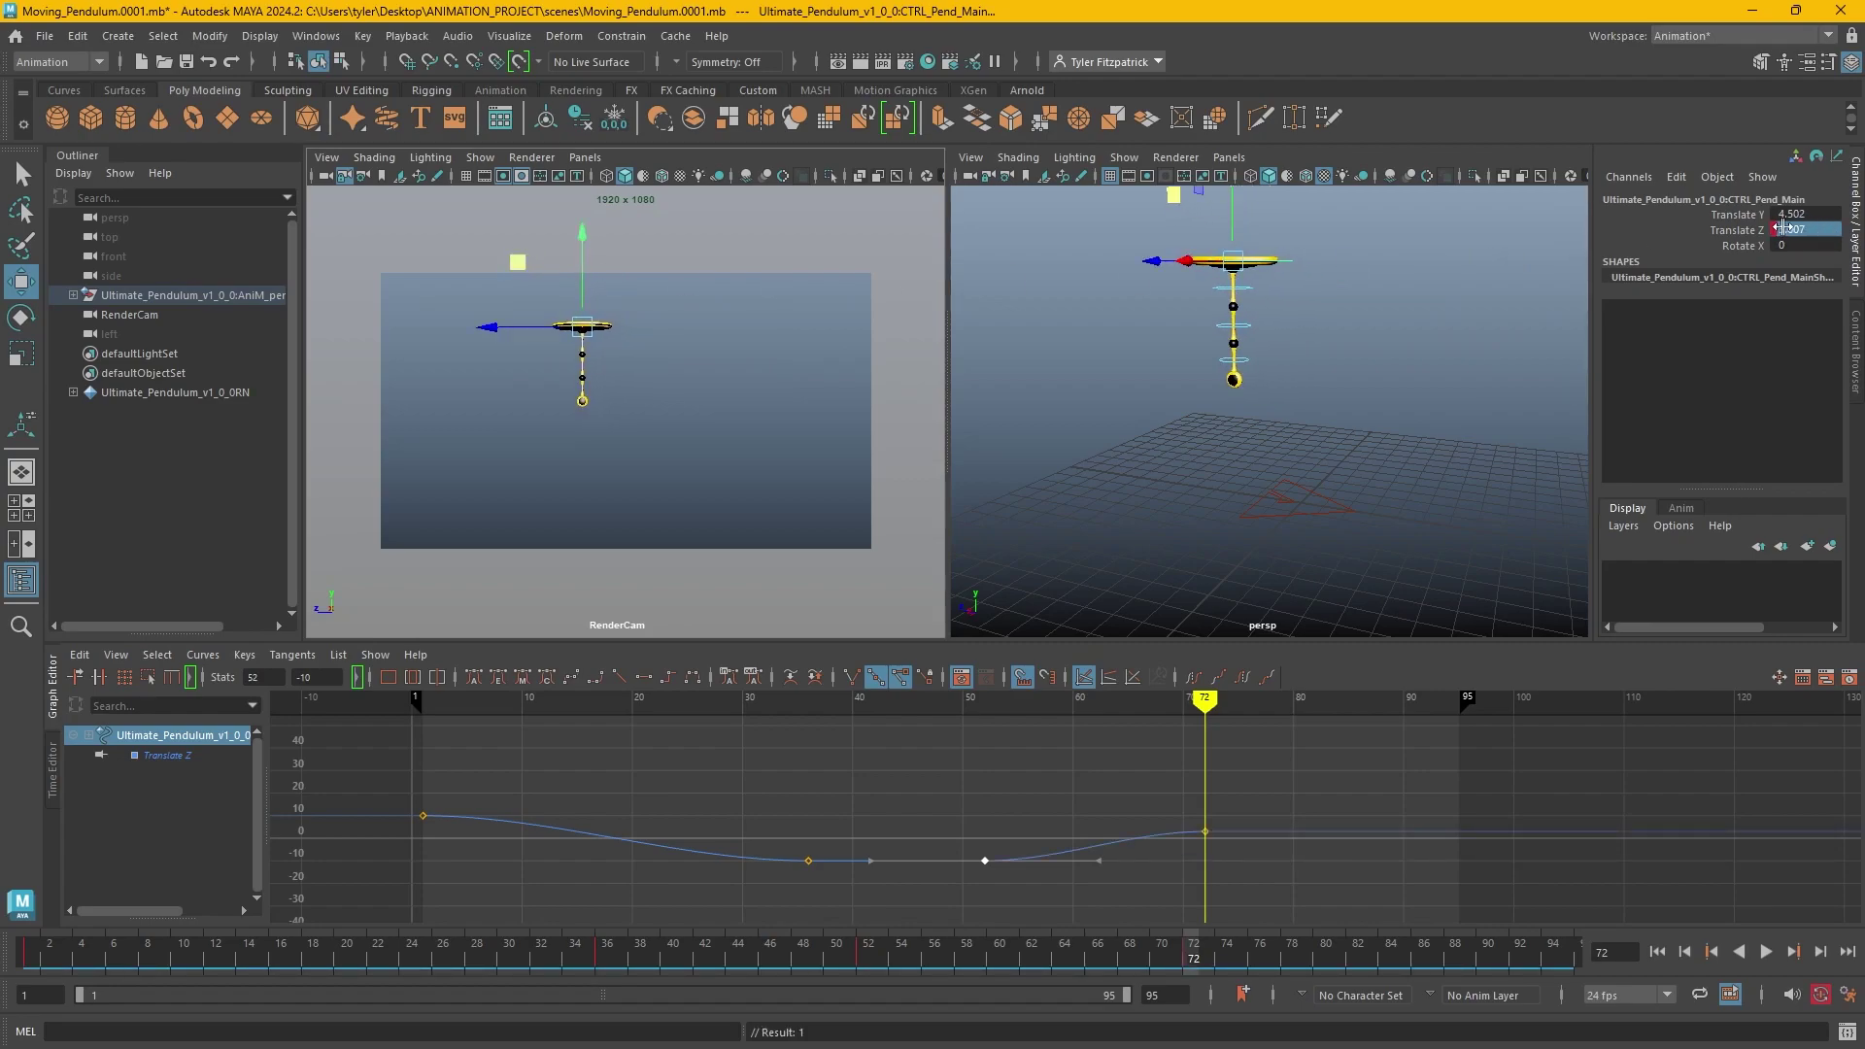
double_click(1816, 229)
key("Return")
double_click(1812, 216)
type("3.5")
key("Return")
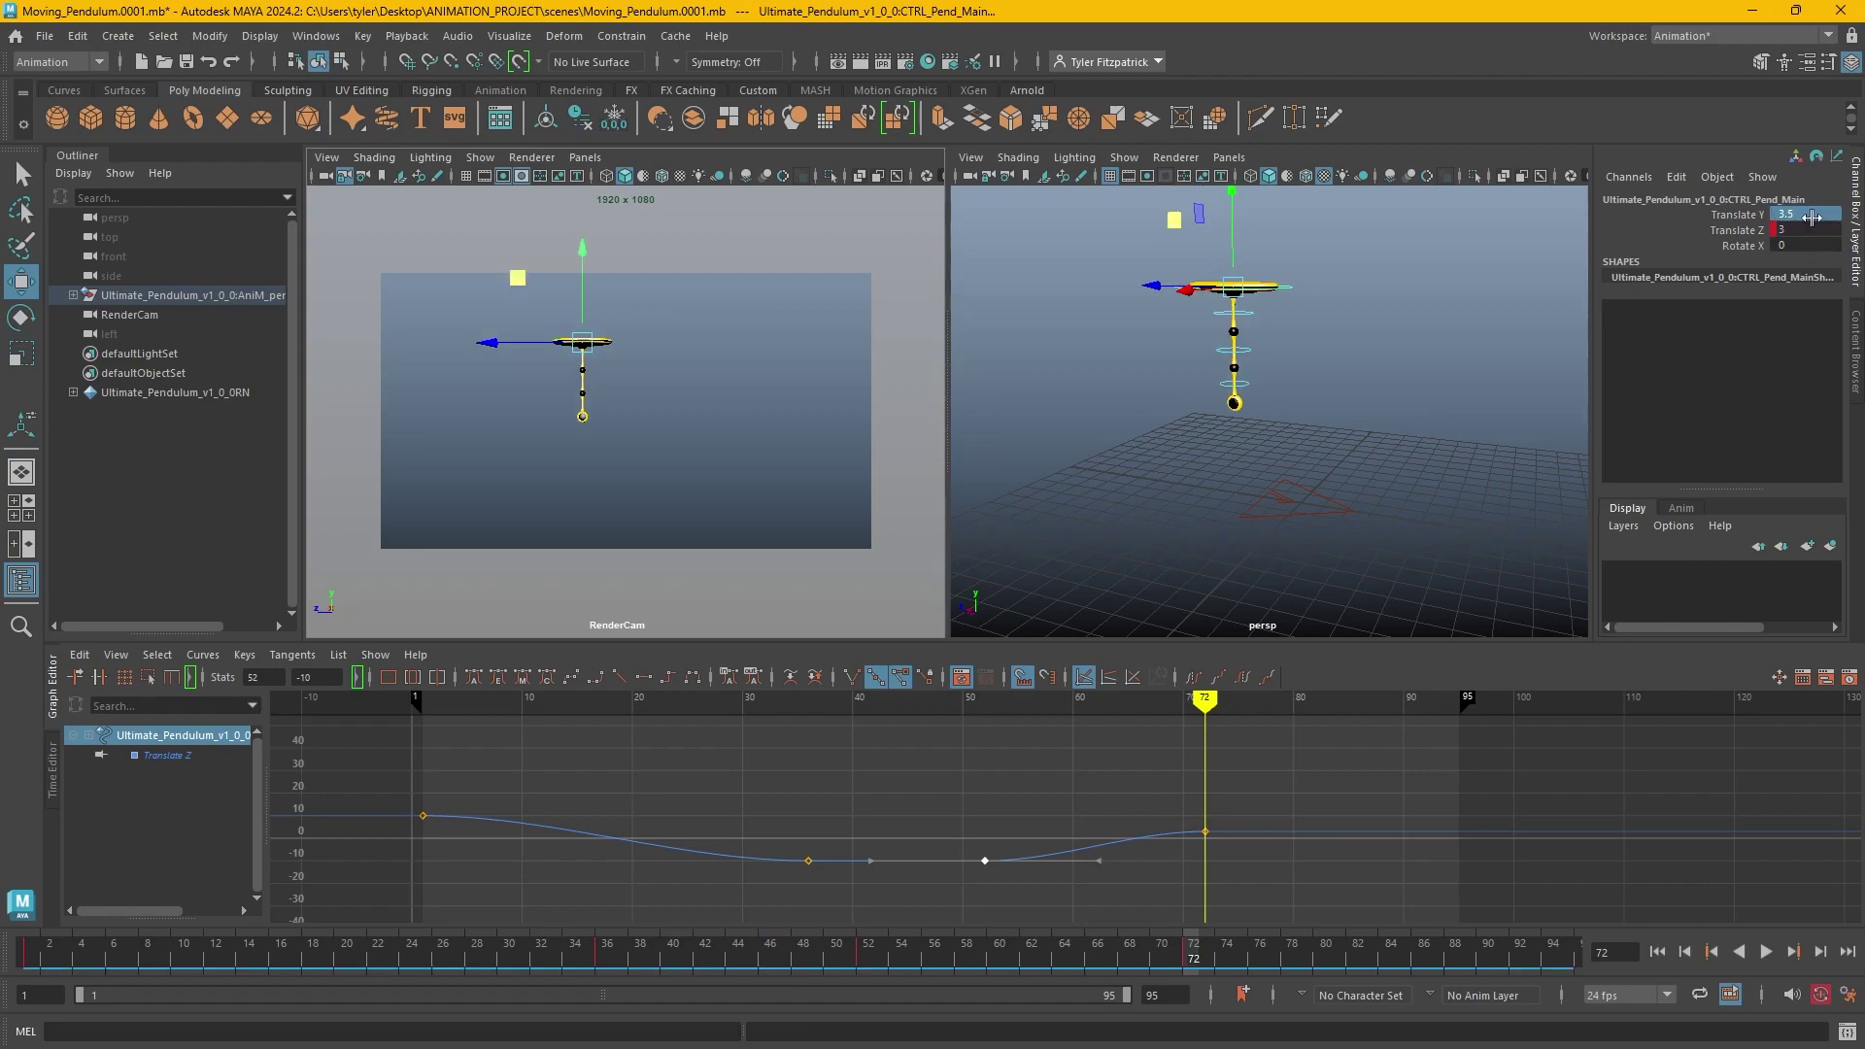
double_click(1789, 215)
type("4")
key("Return")
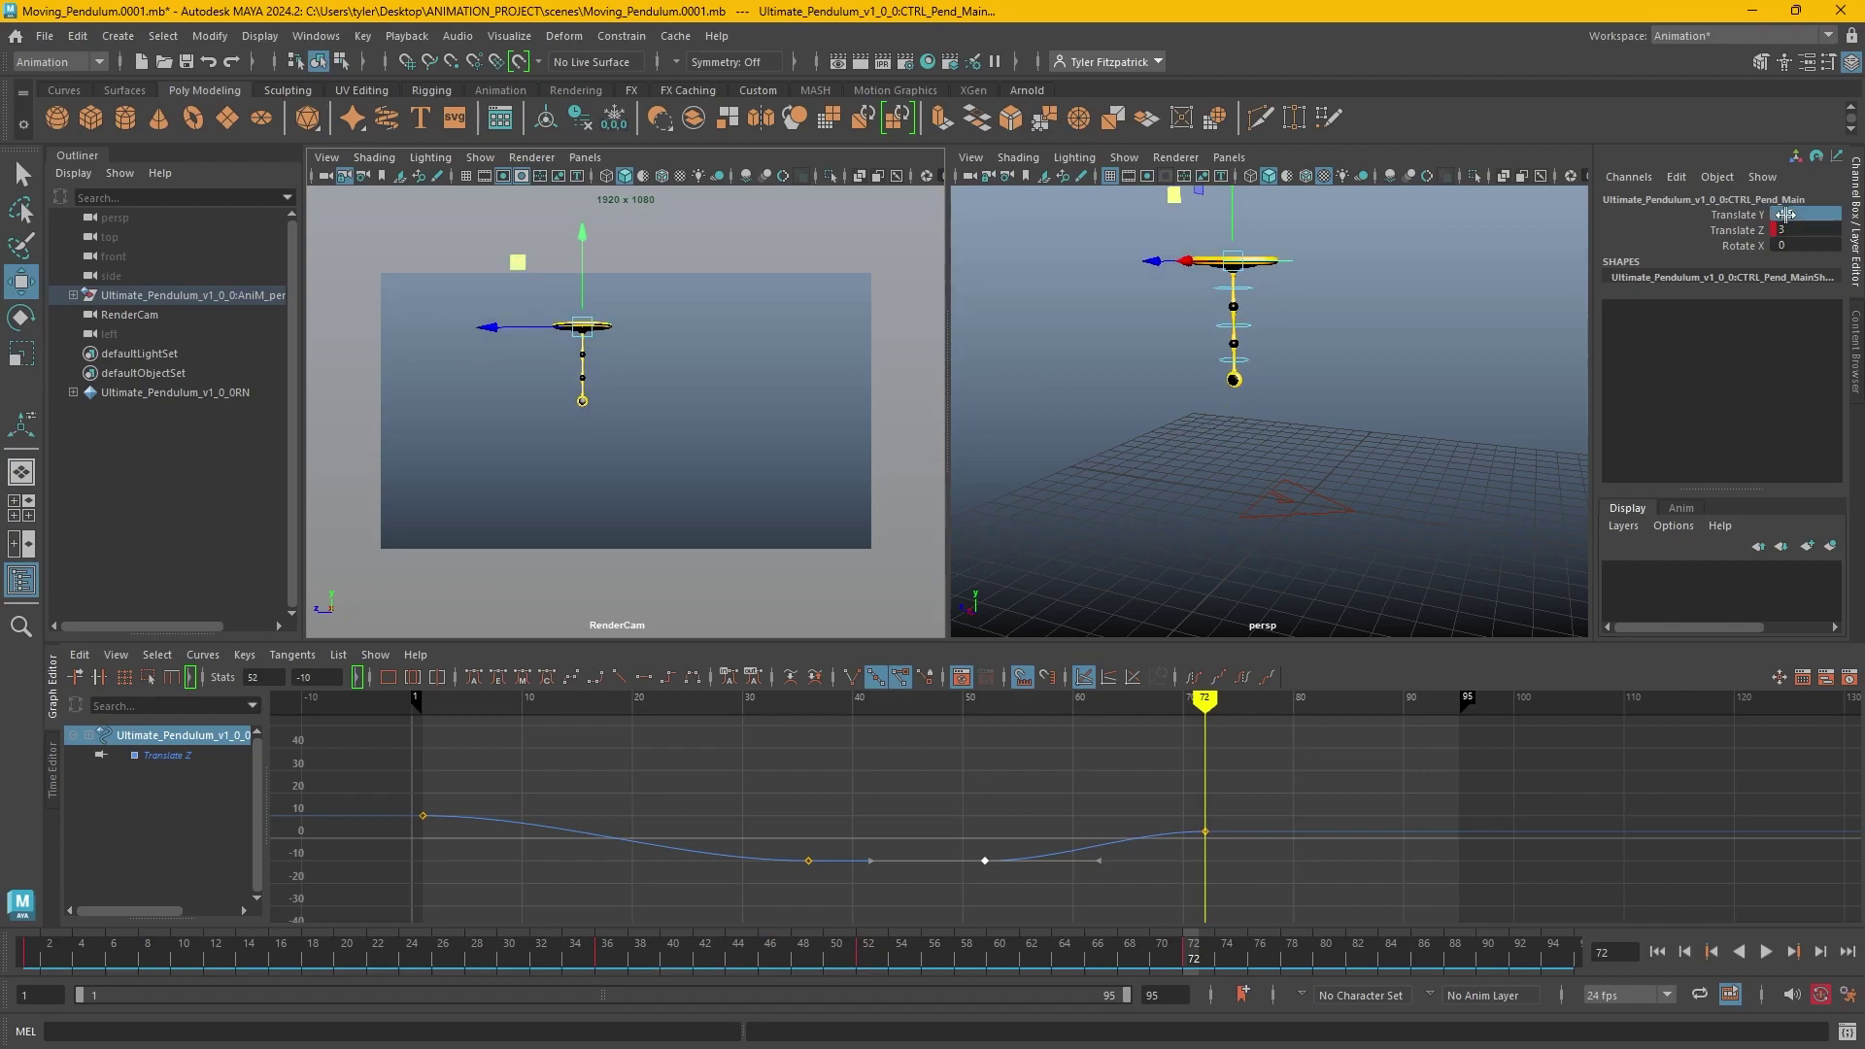
right_click(1727, 220)
left_click(1671, 254)
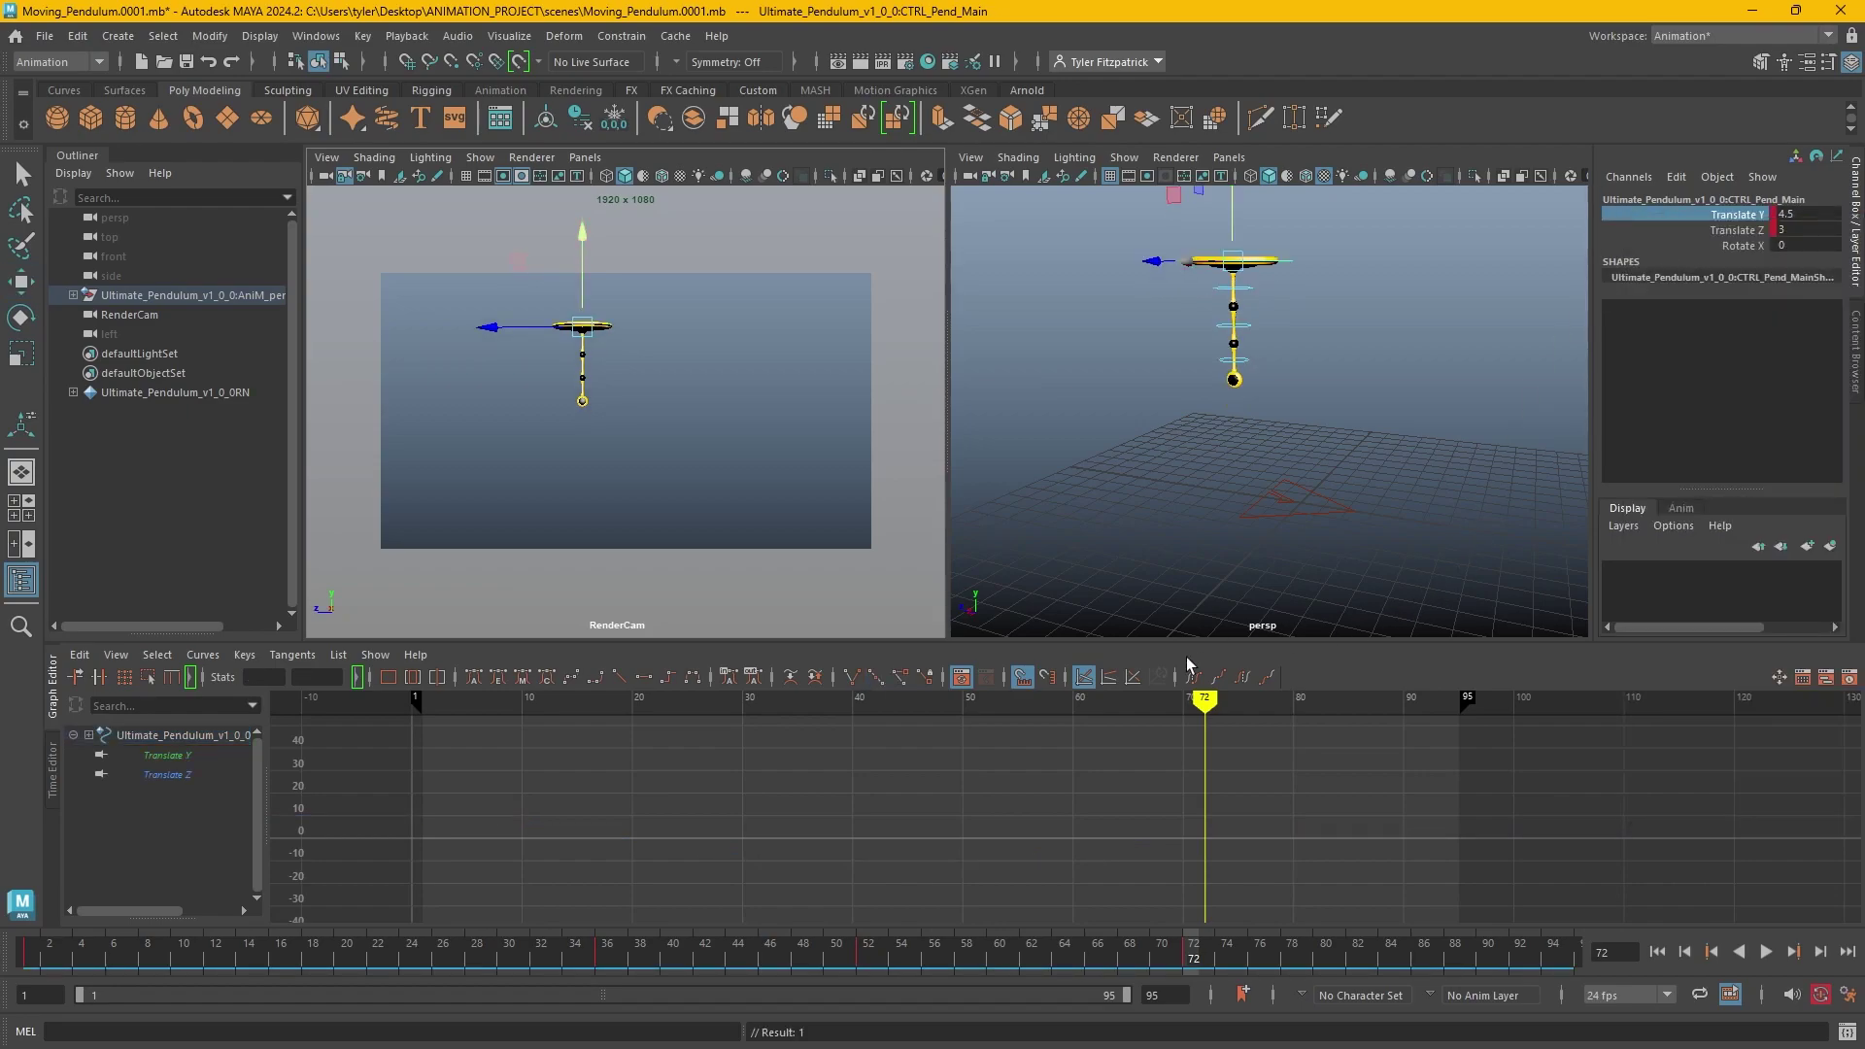
Key Translate Y at 0 on frame 52 so the rise starts there.
left_click(1291, 259)
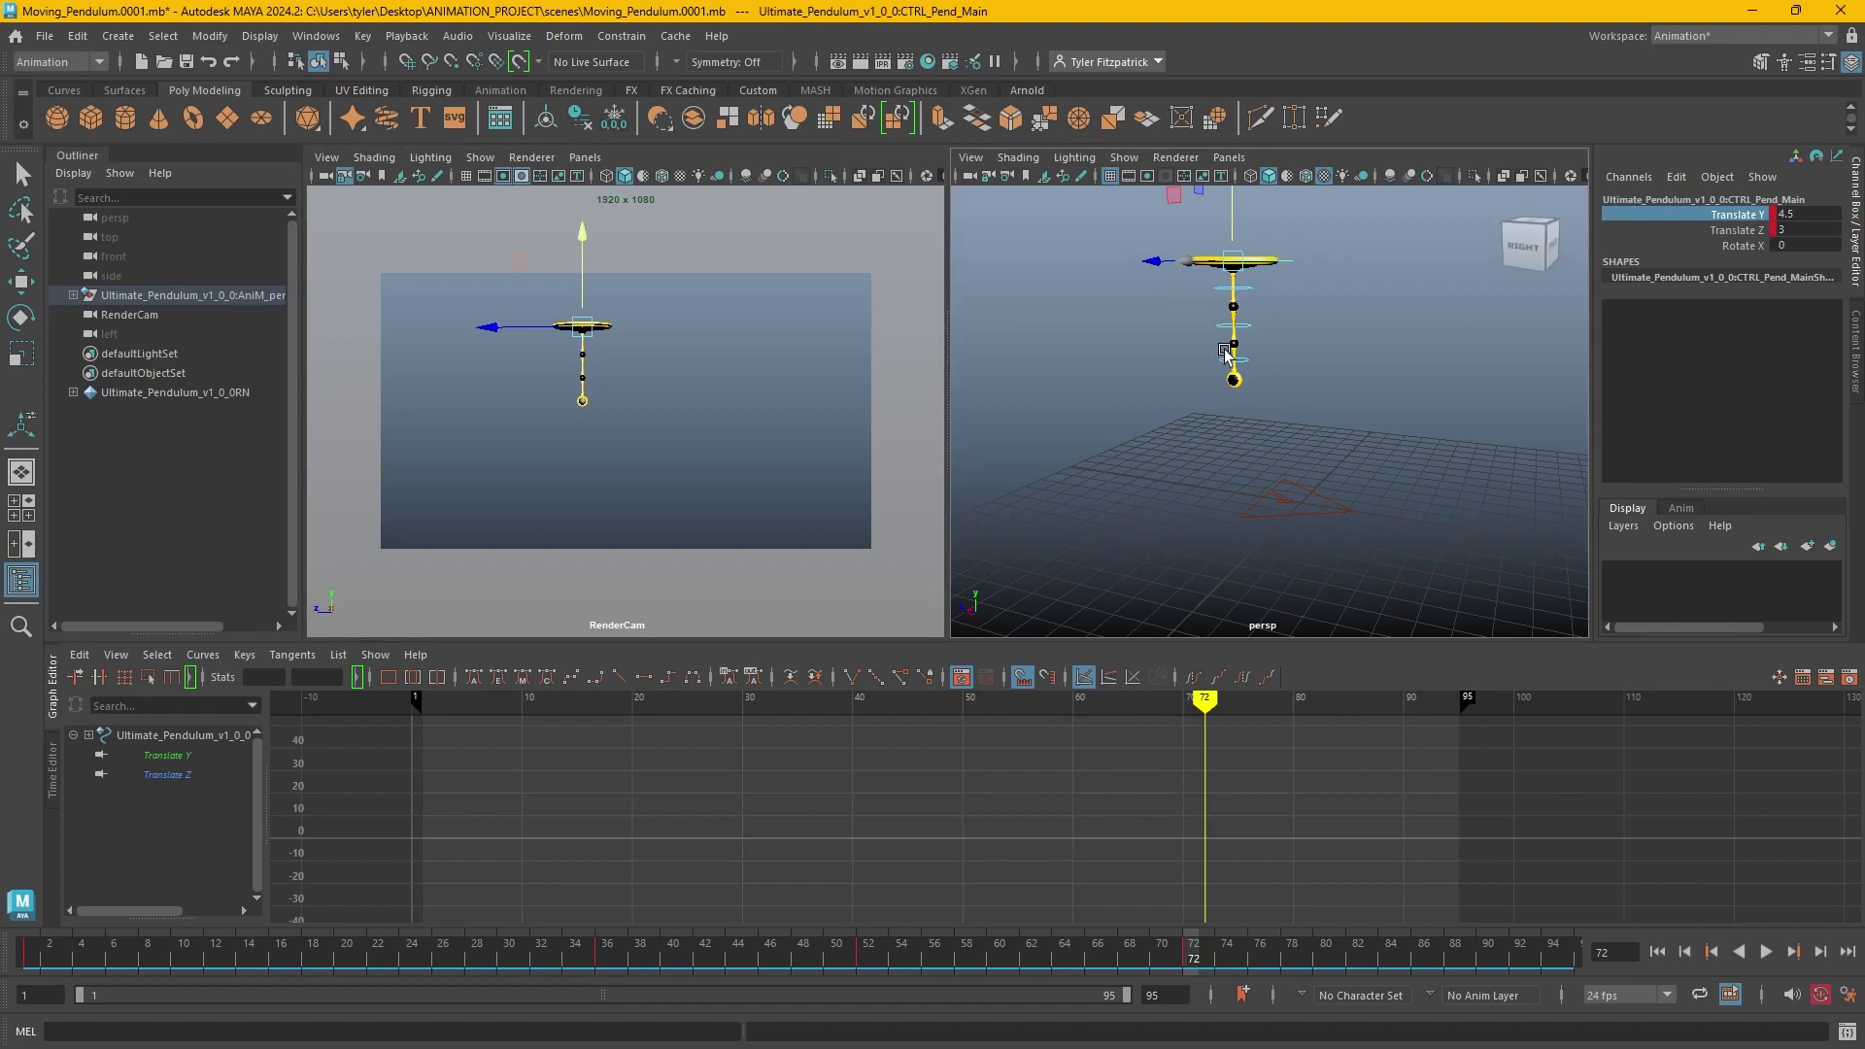
left_click_drag(879, 699, 985, 722)
left_click(148, 735)
left_click(1799, 215)
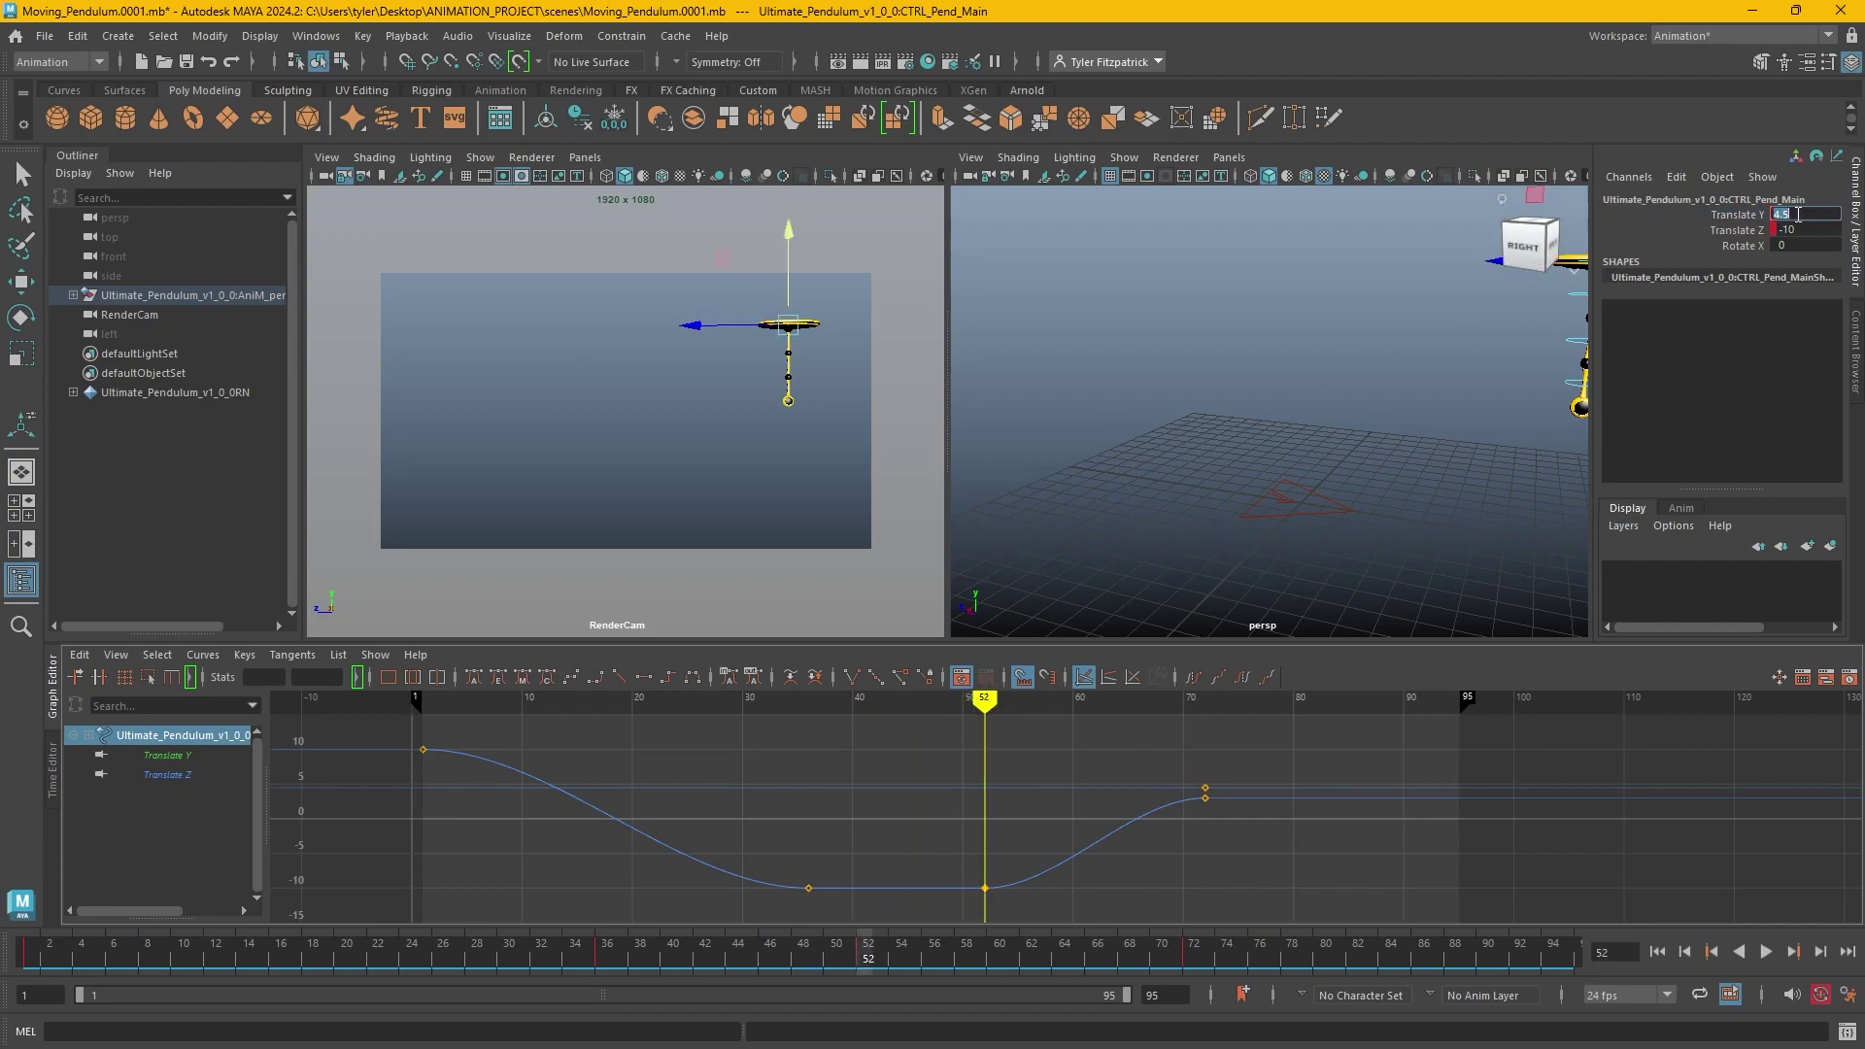
type("0")
key("Return")
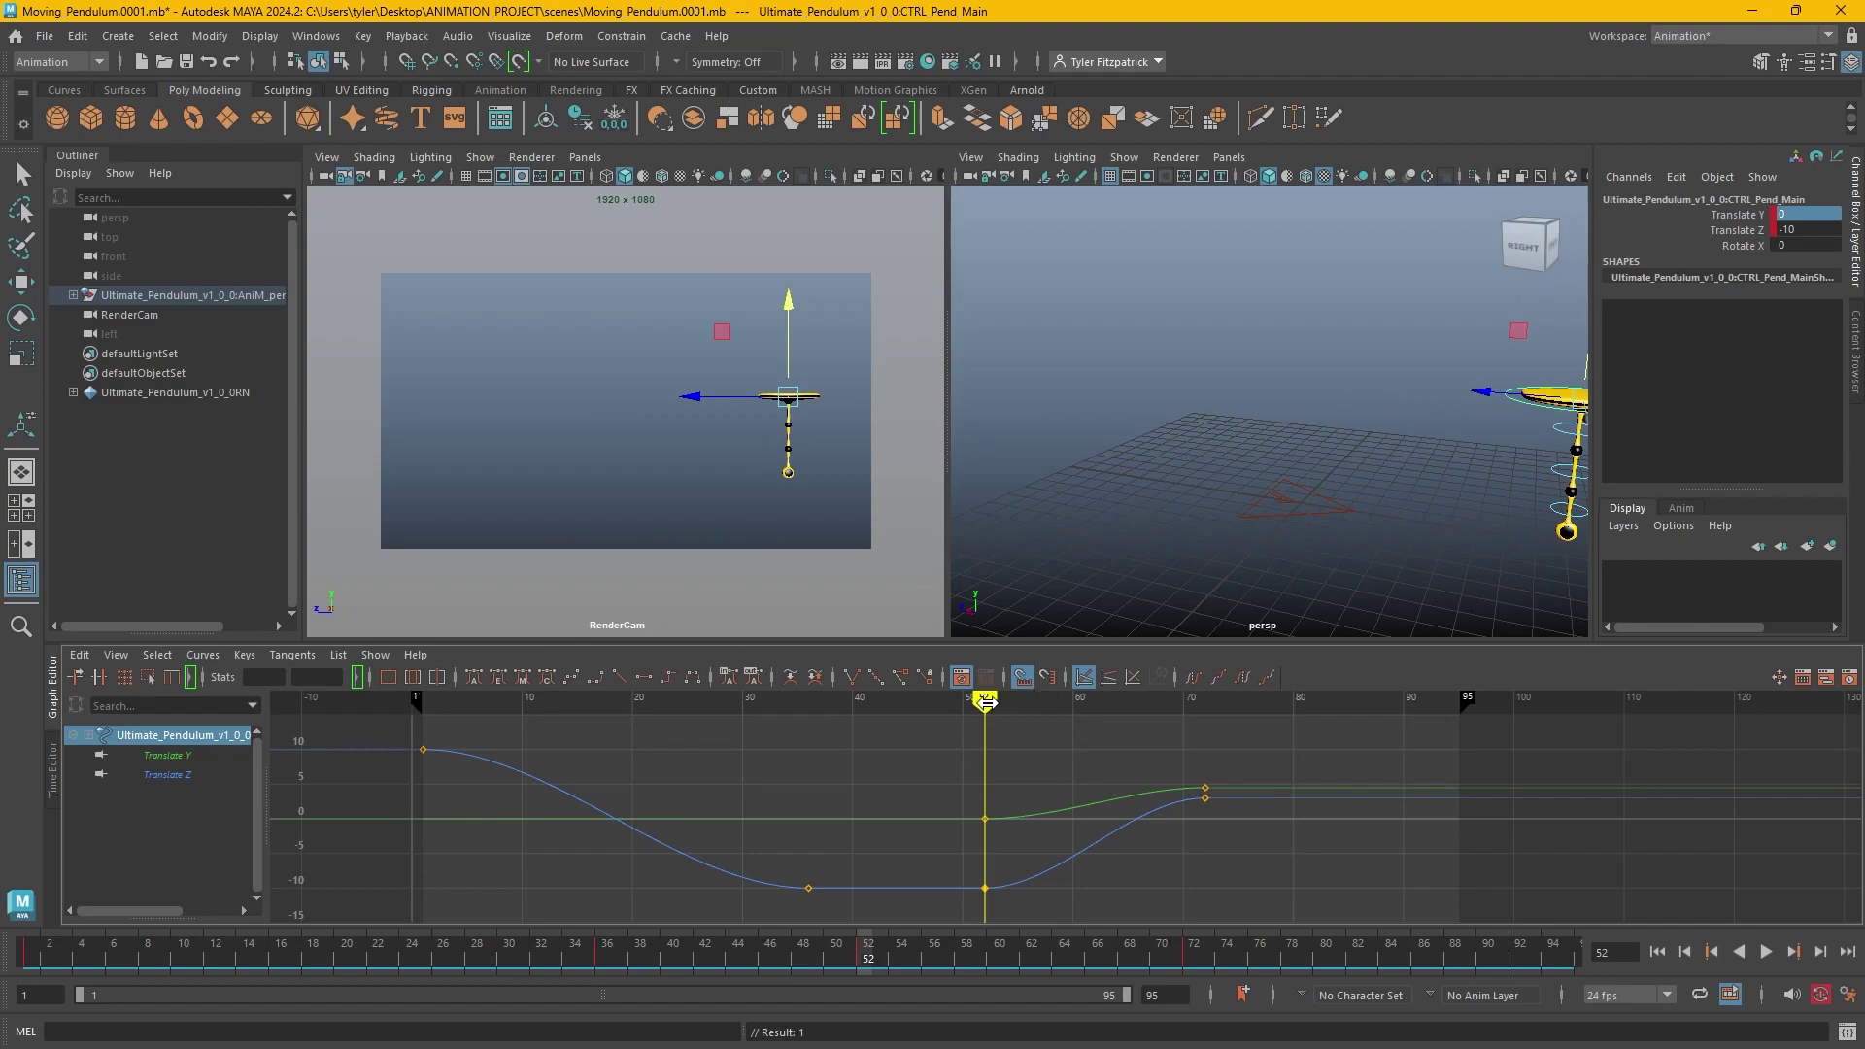
Play the animation from frame 1 to review the rise and forward swing.
left_click_drag(985, 701, 423, 717)
key("alt+v")
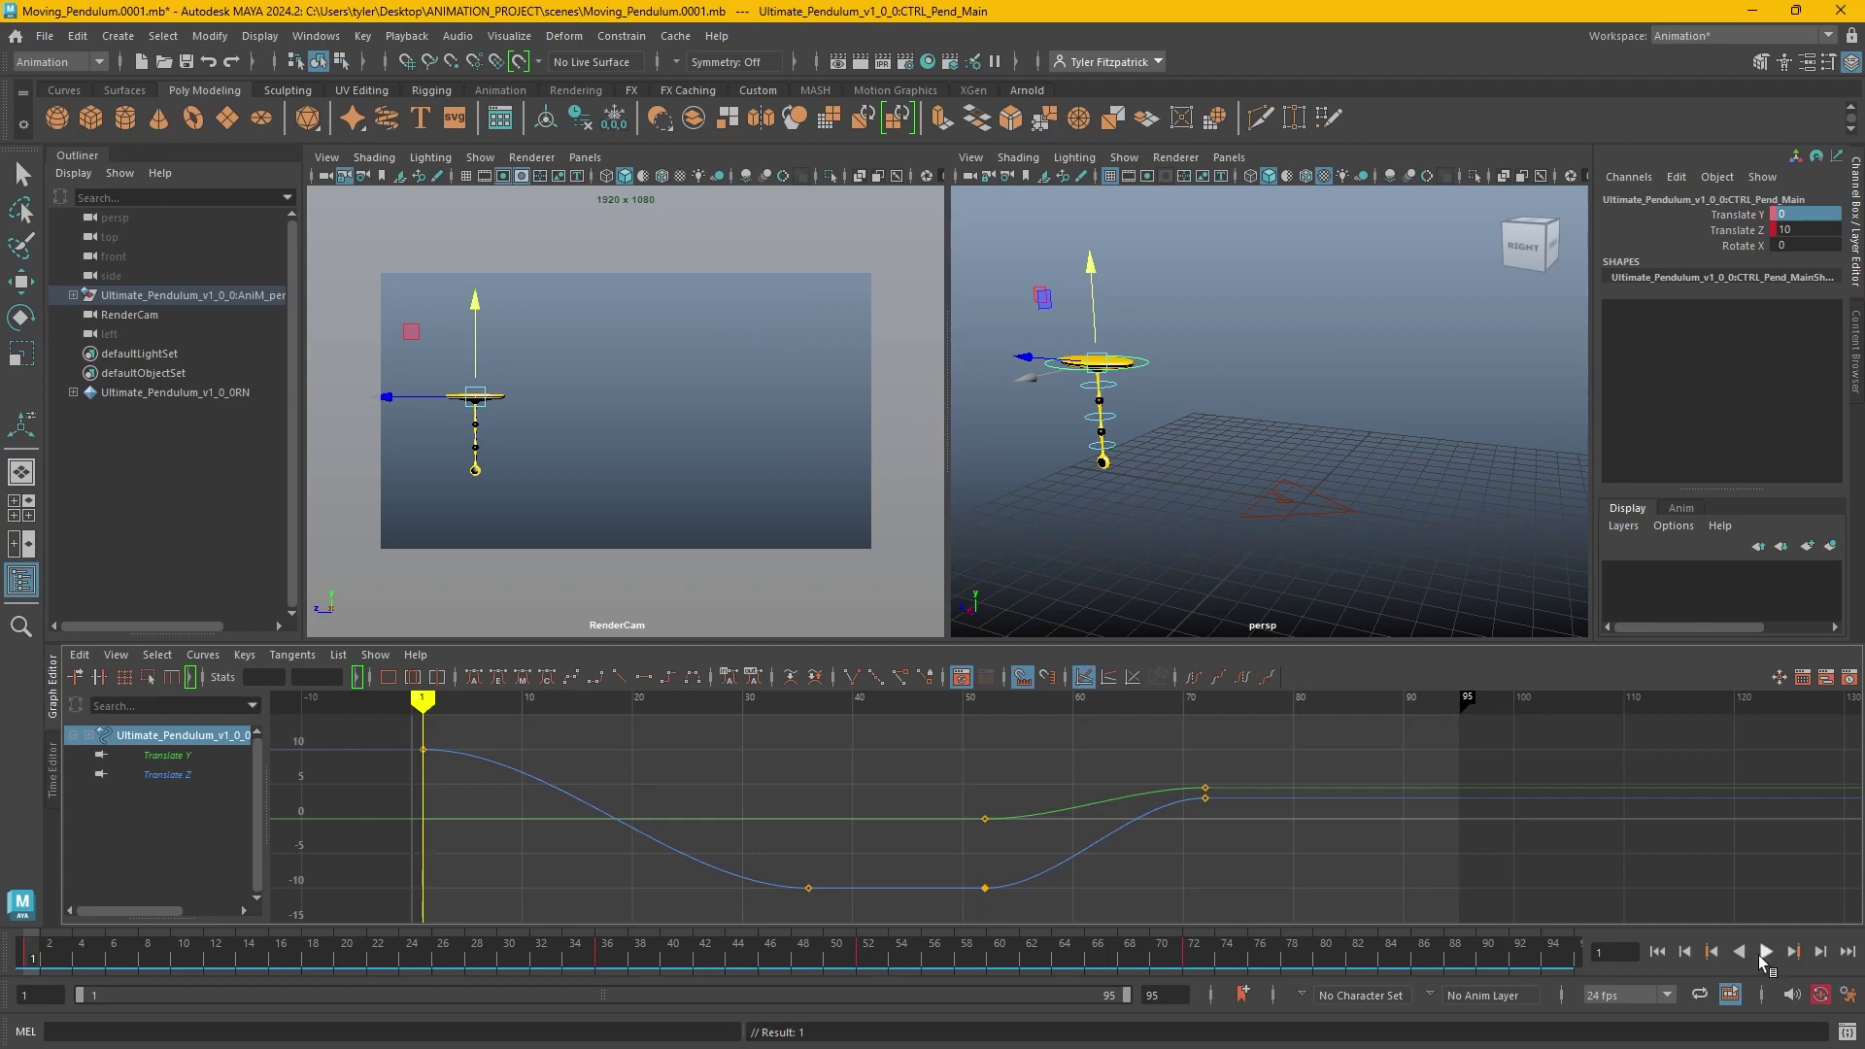
left_click(1761, 953)
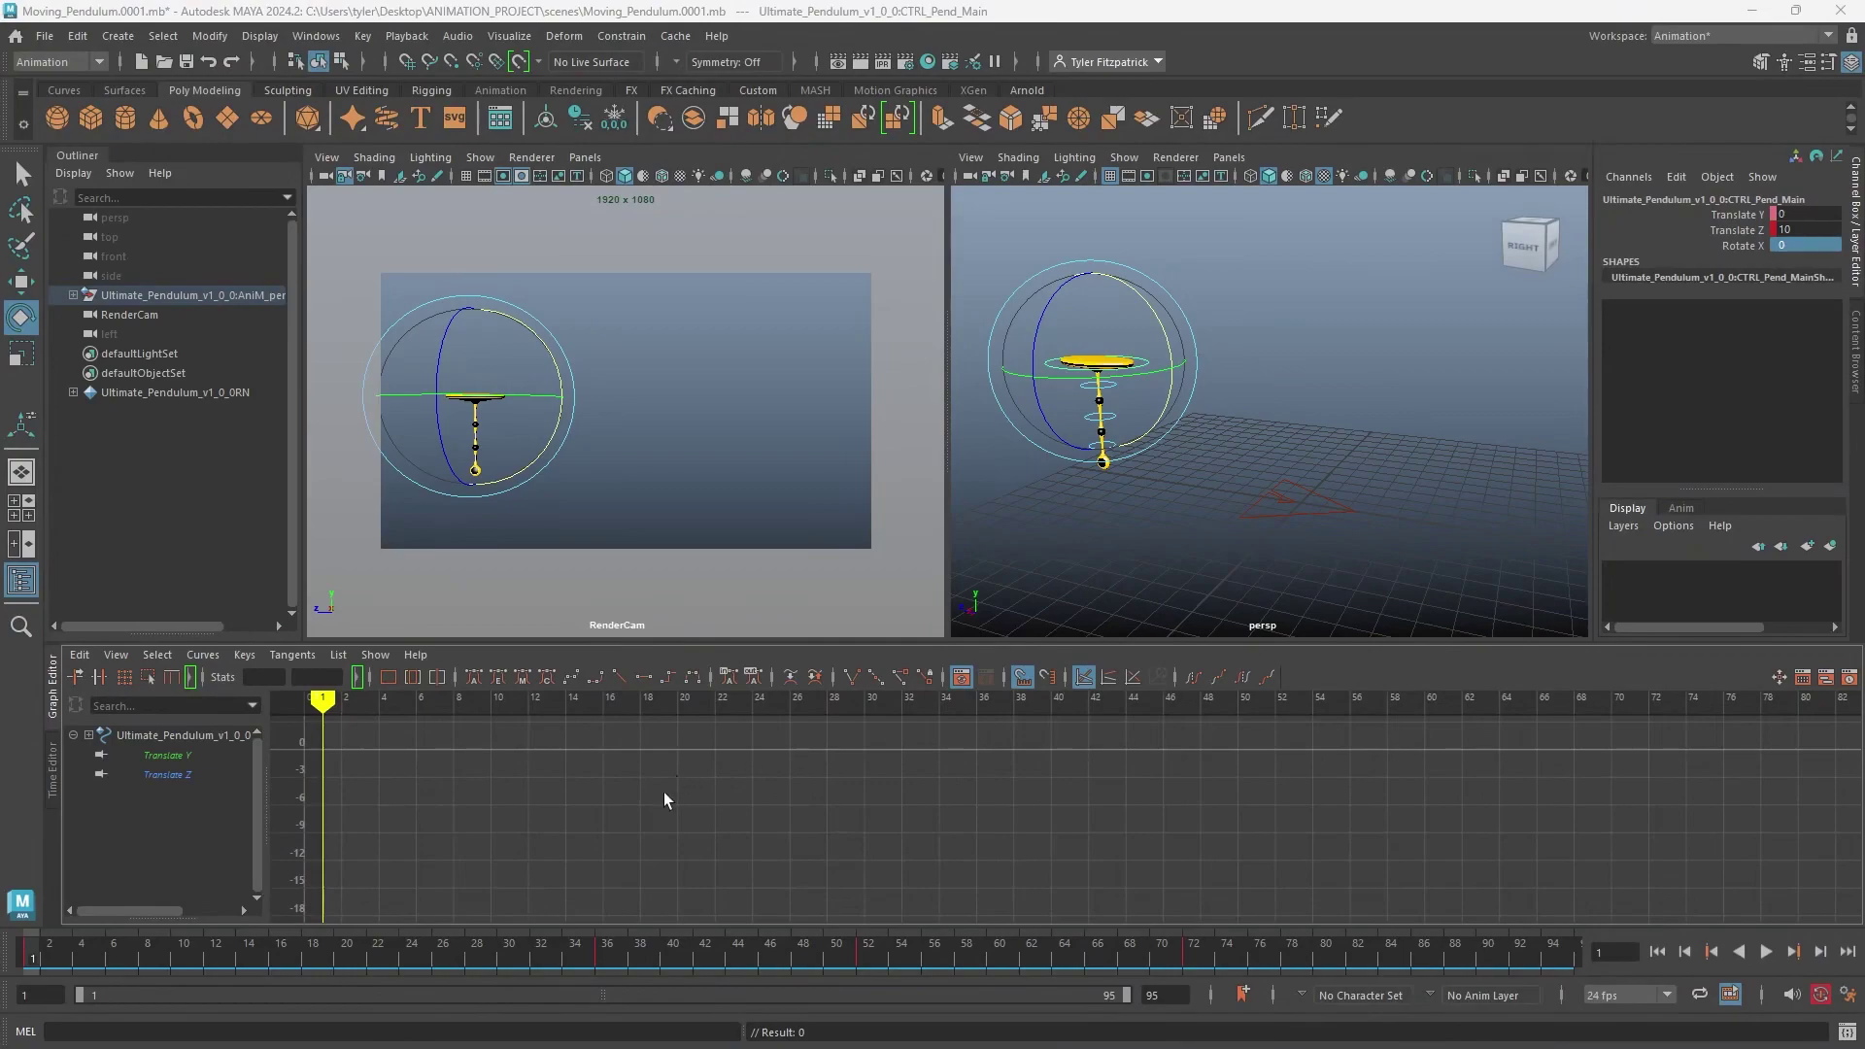
left_click(166, 736)
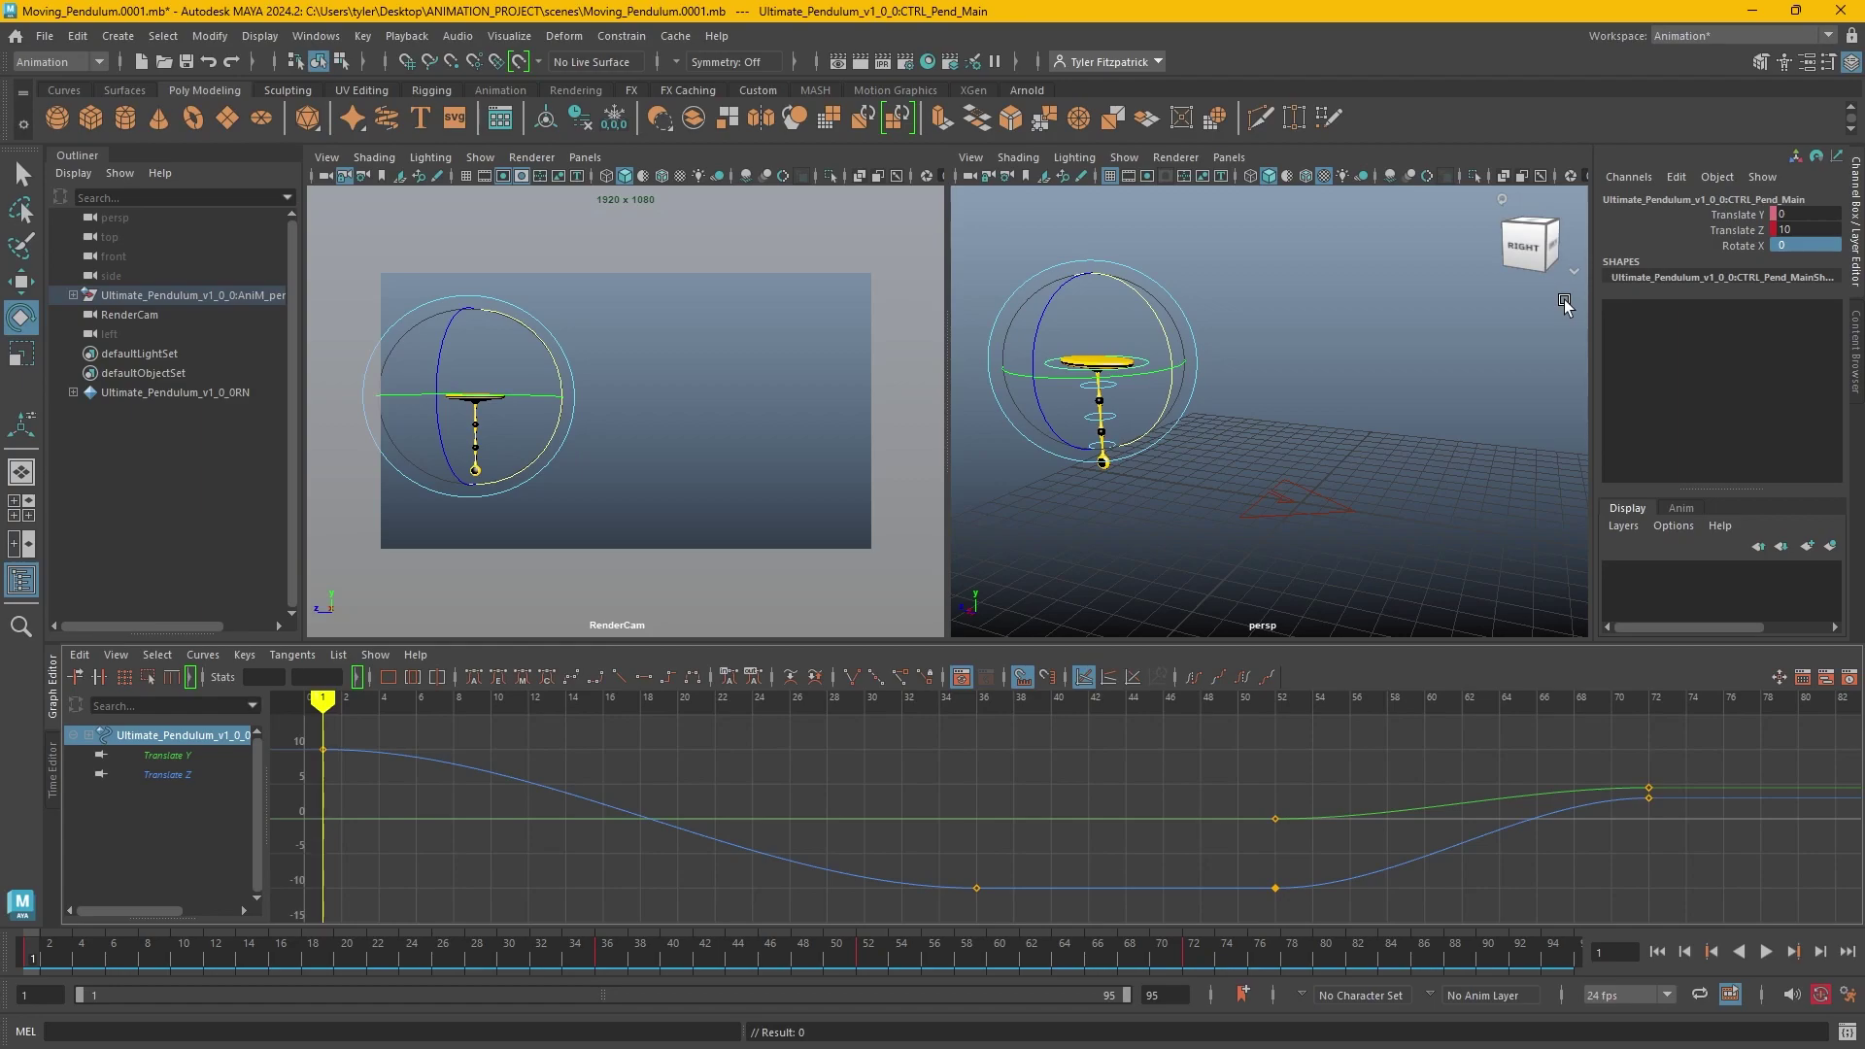
Key the main control's Rotate X at 0 on frame 1.
left_click(1744, 246)
right_click(1743, 246)
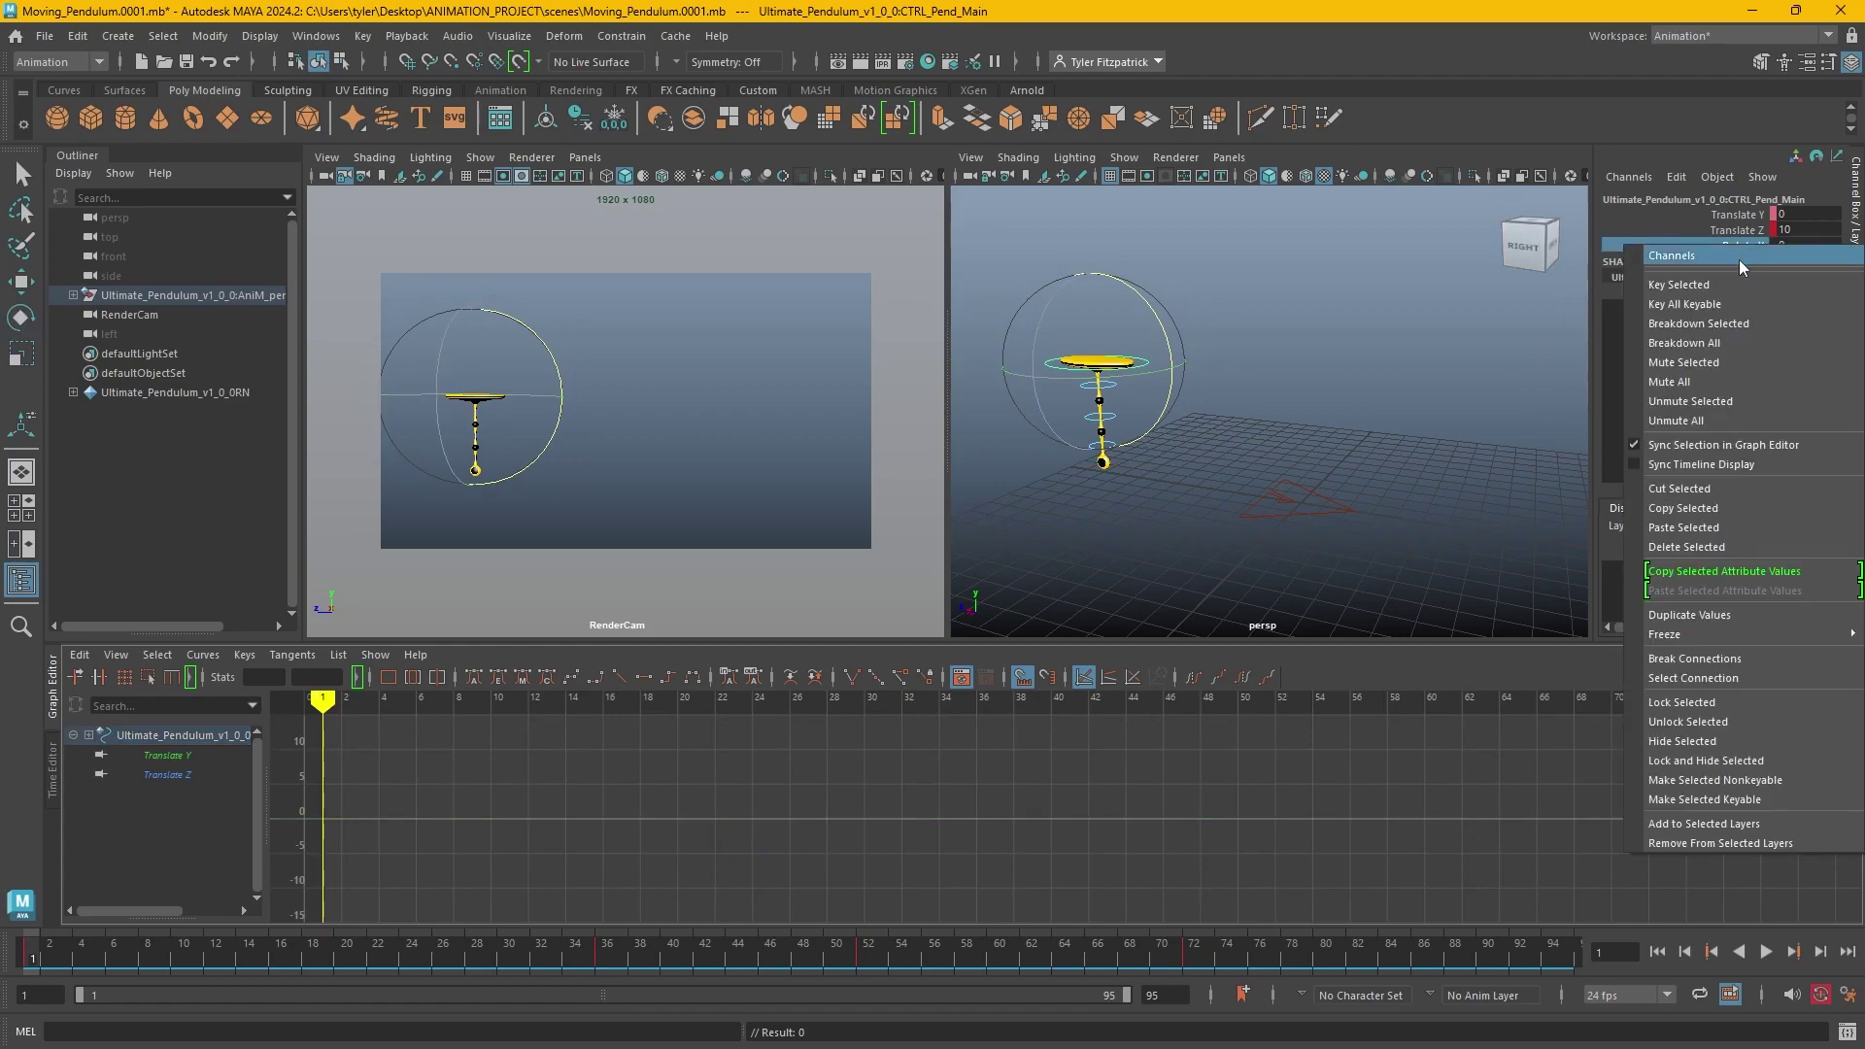
left_click(1702, 291)
left_click(175, 736)
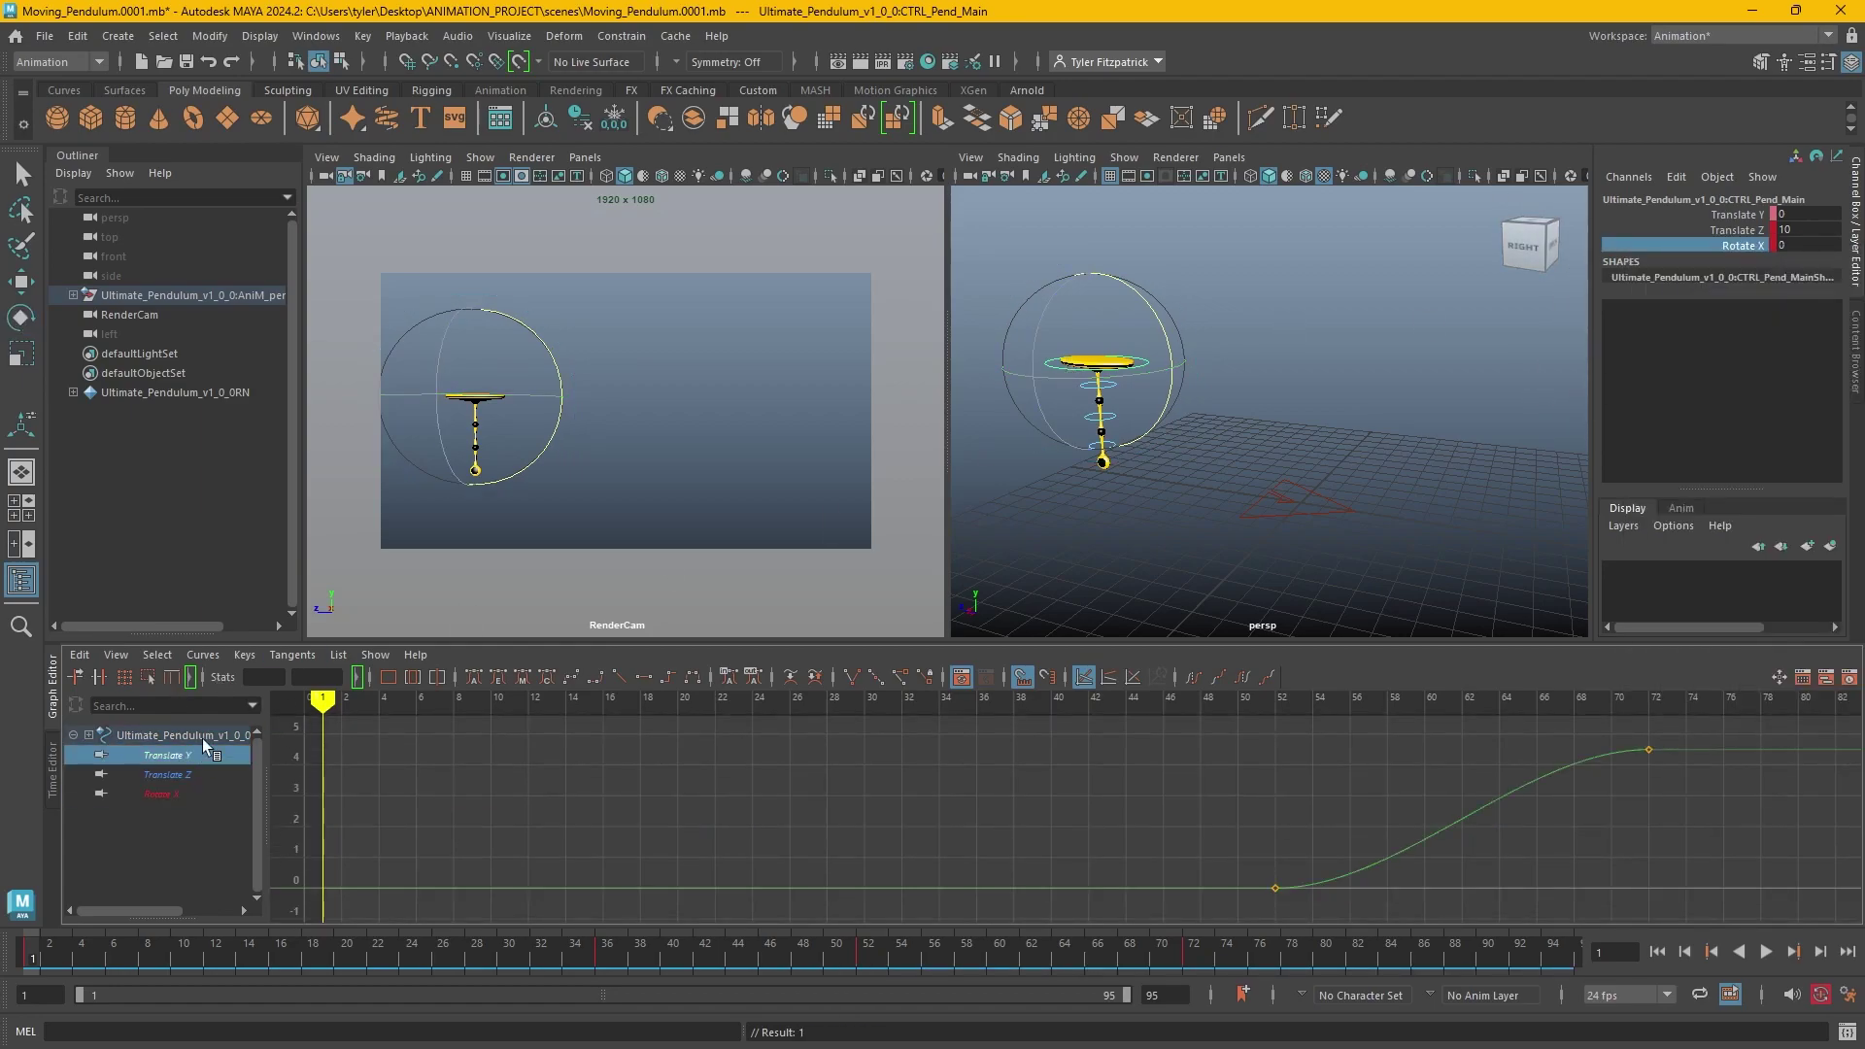
Tilt the pendulum back and key Rotate X at -20 on frame 18.
key("alt+v")
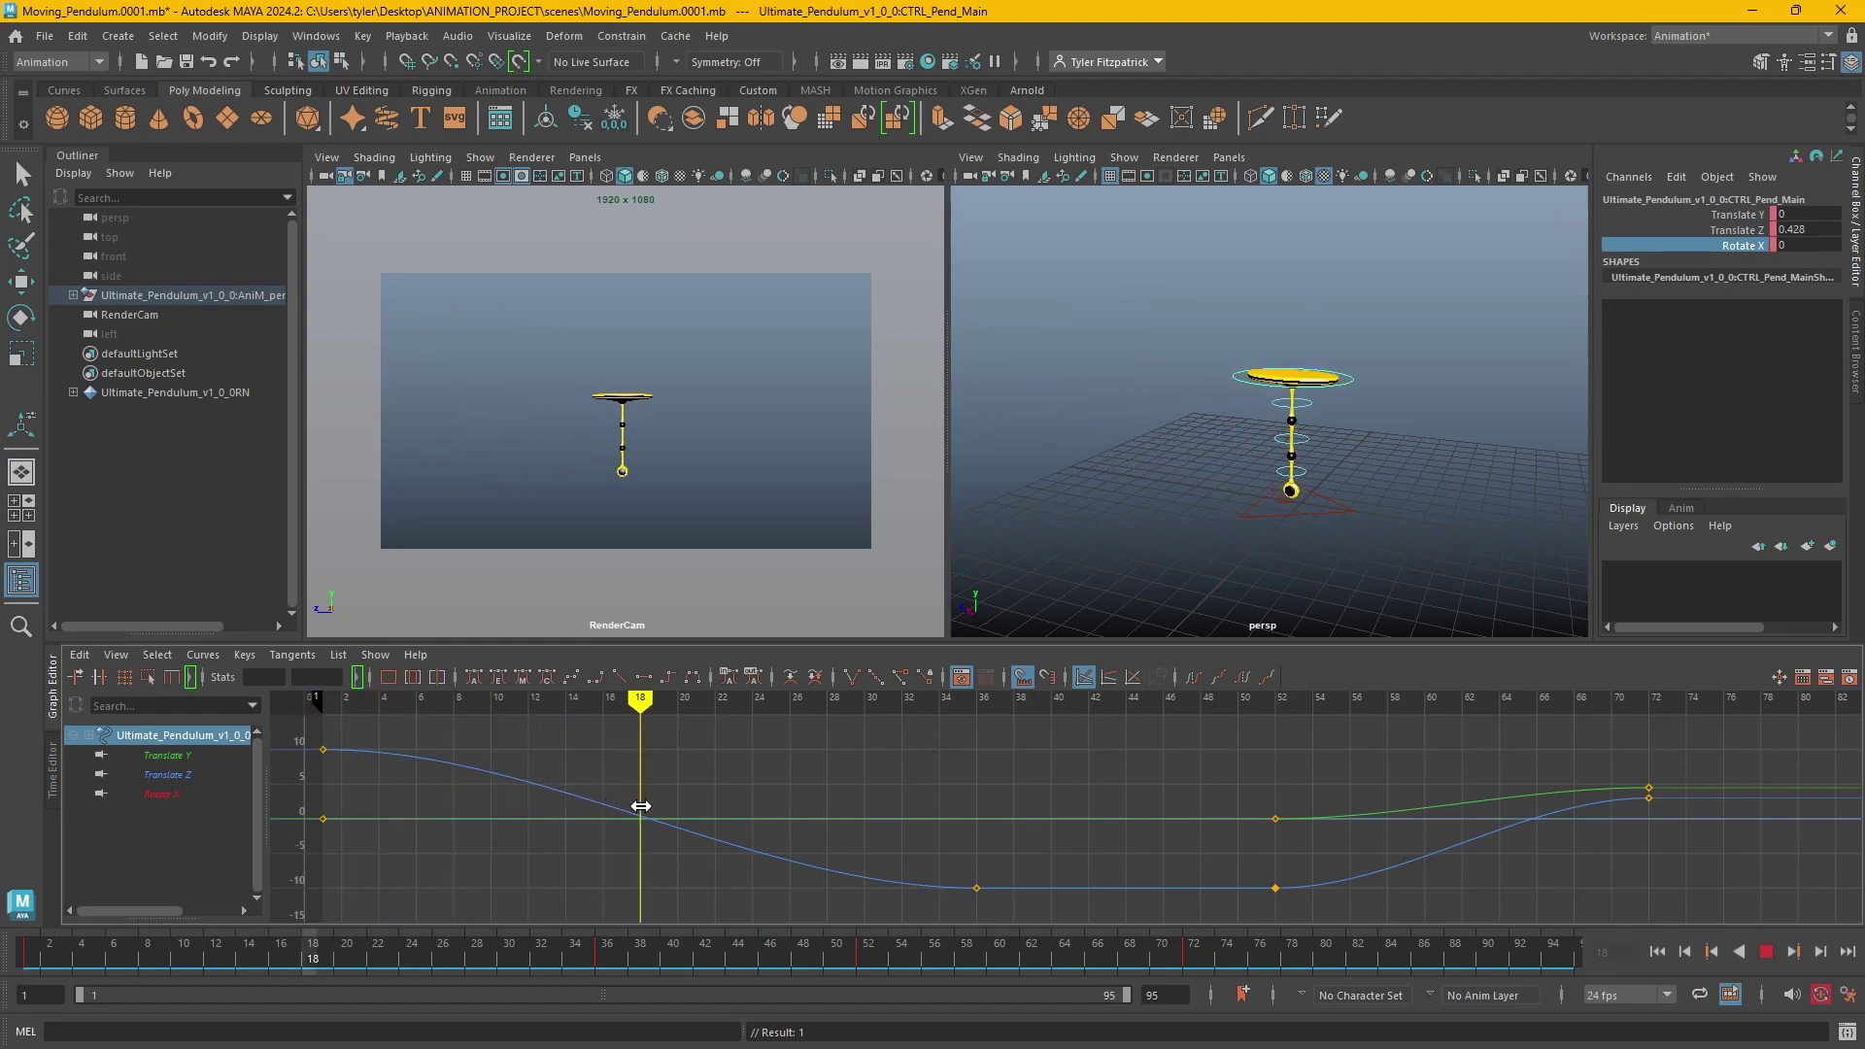
key("alt+v")
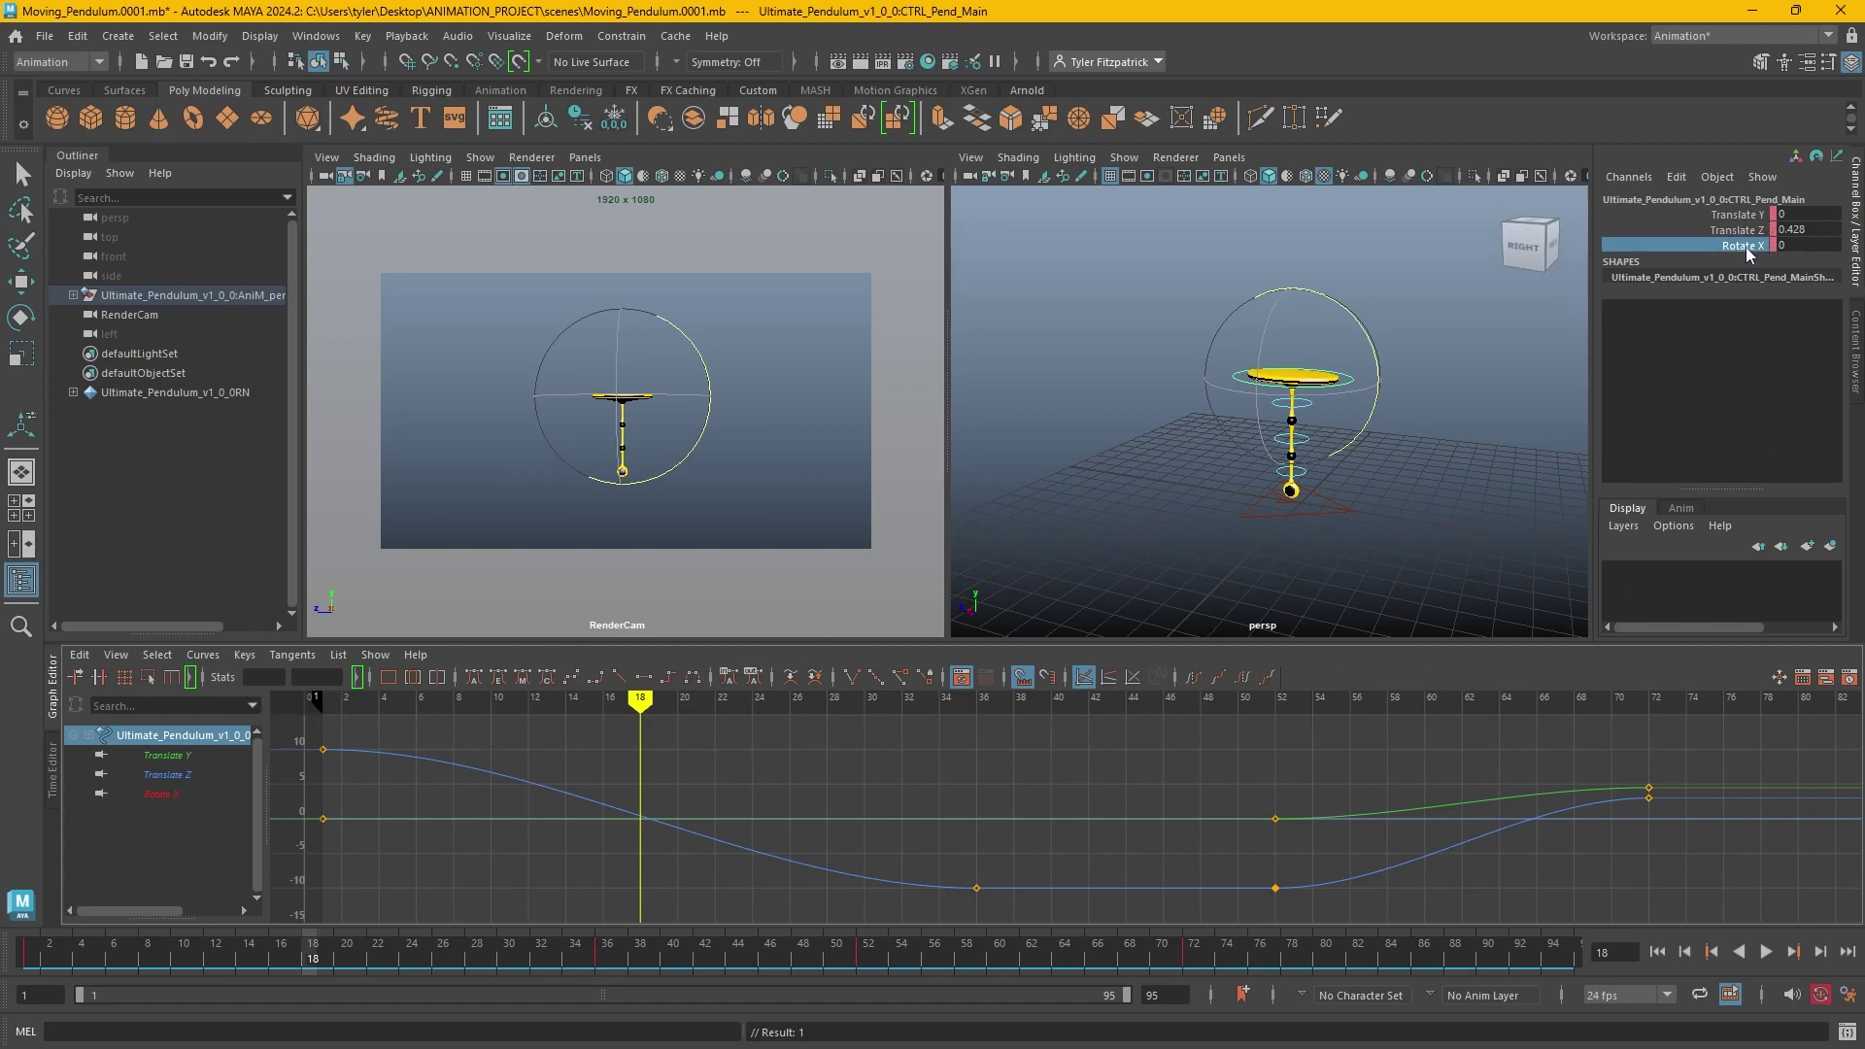
left_click_drag(1350, 315, 1369, 343)
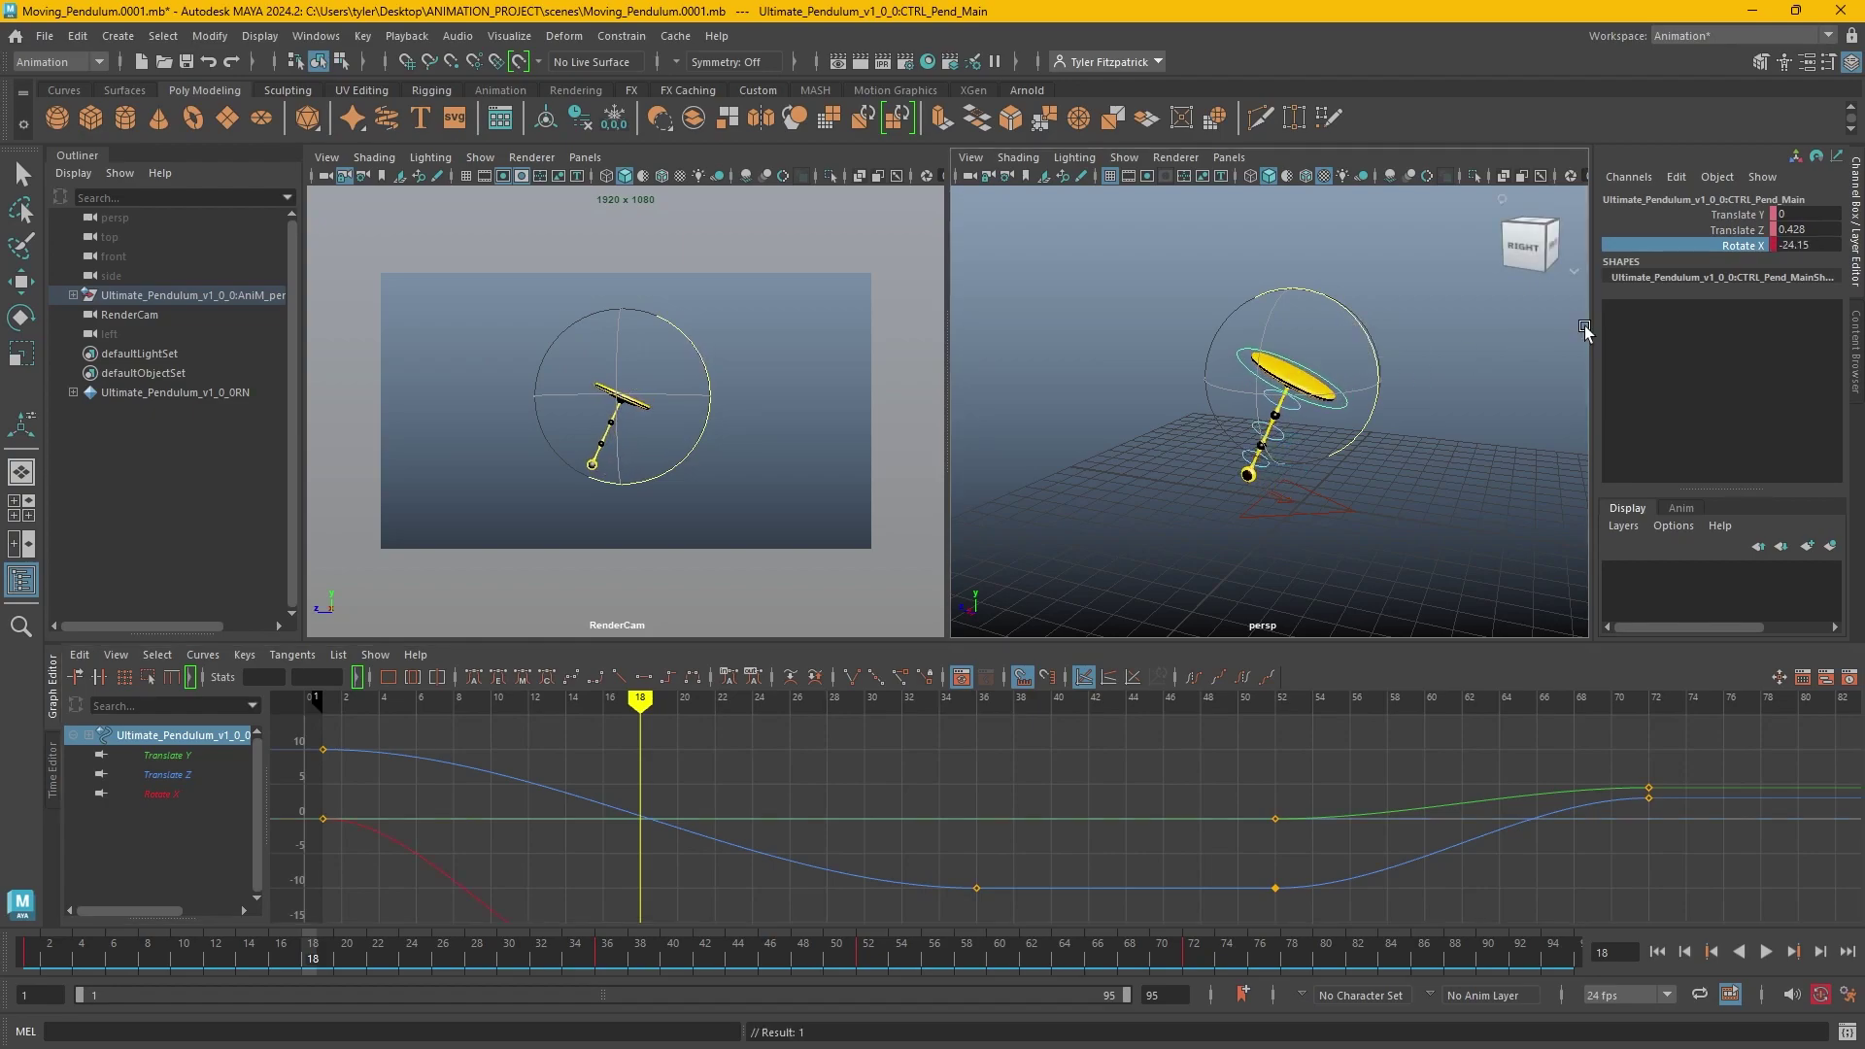
double_click(1799, 246)
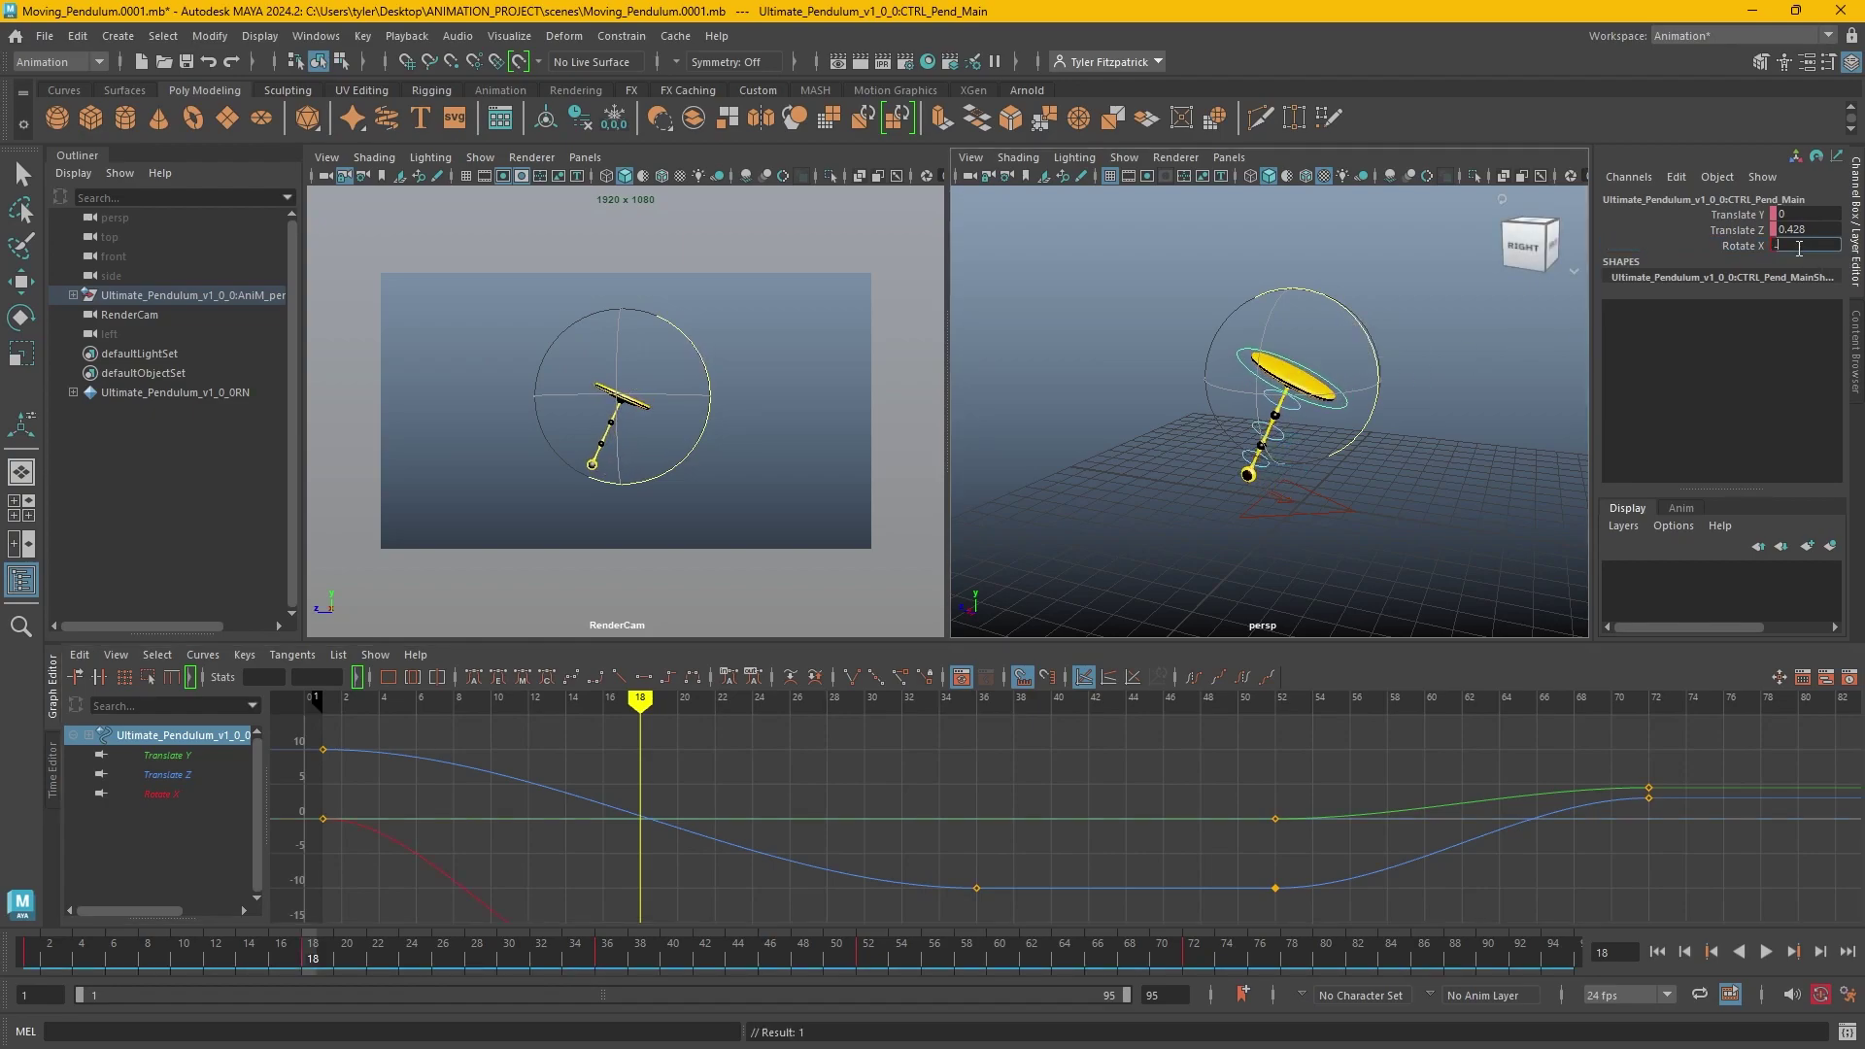
key("Return")
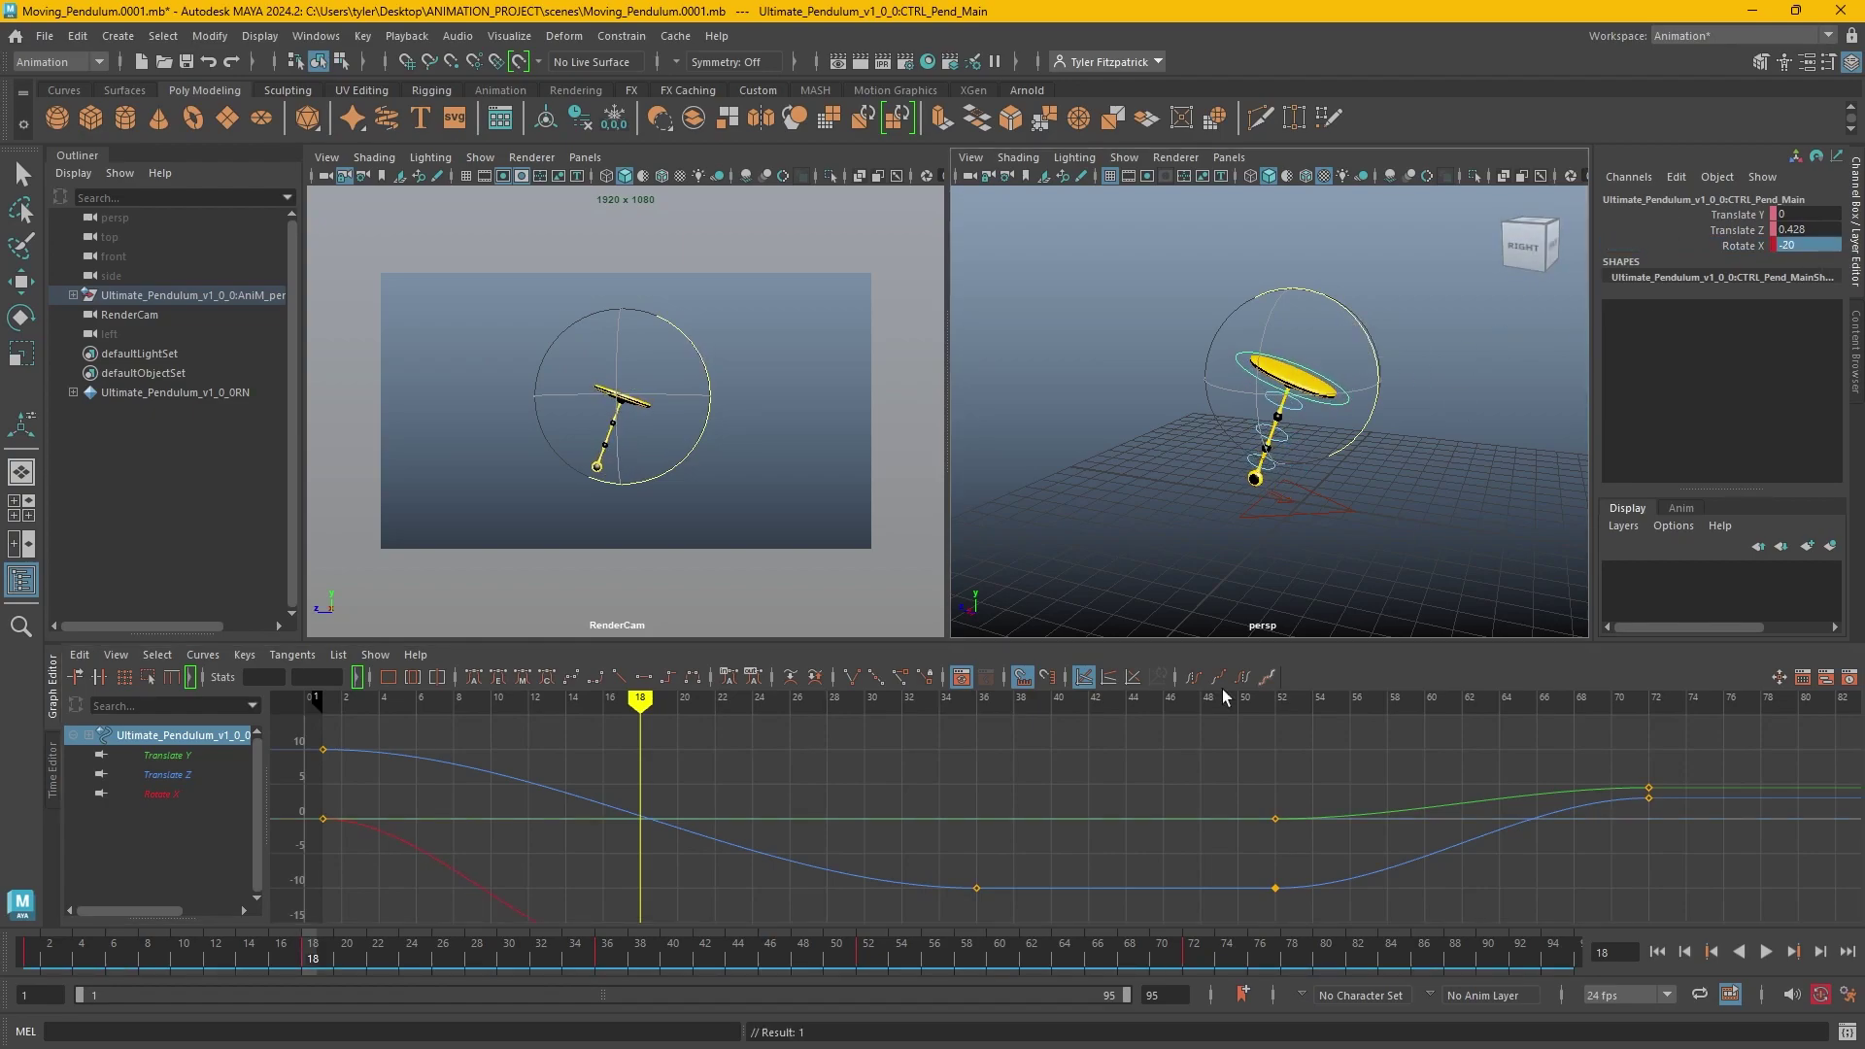
Key Rotate X back to 0 at frame 36 and review the swing curve.
key("alt+v")
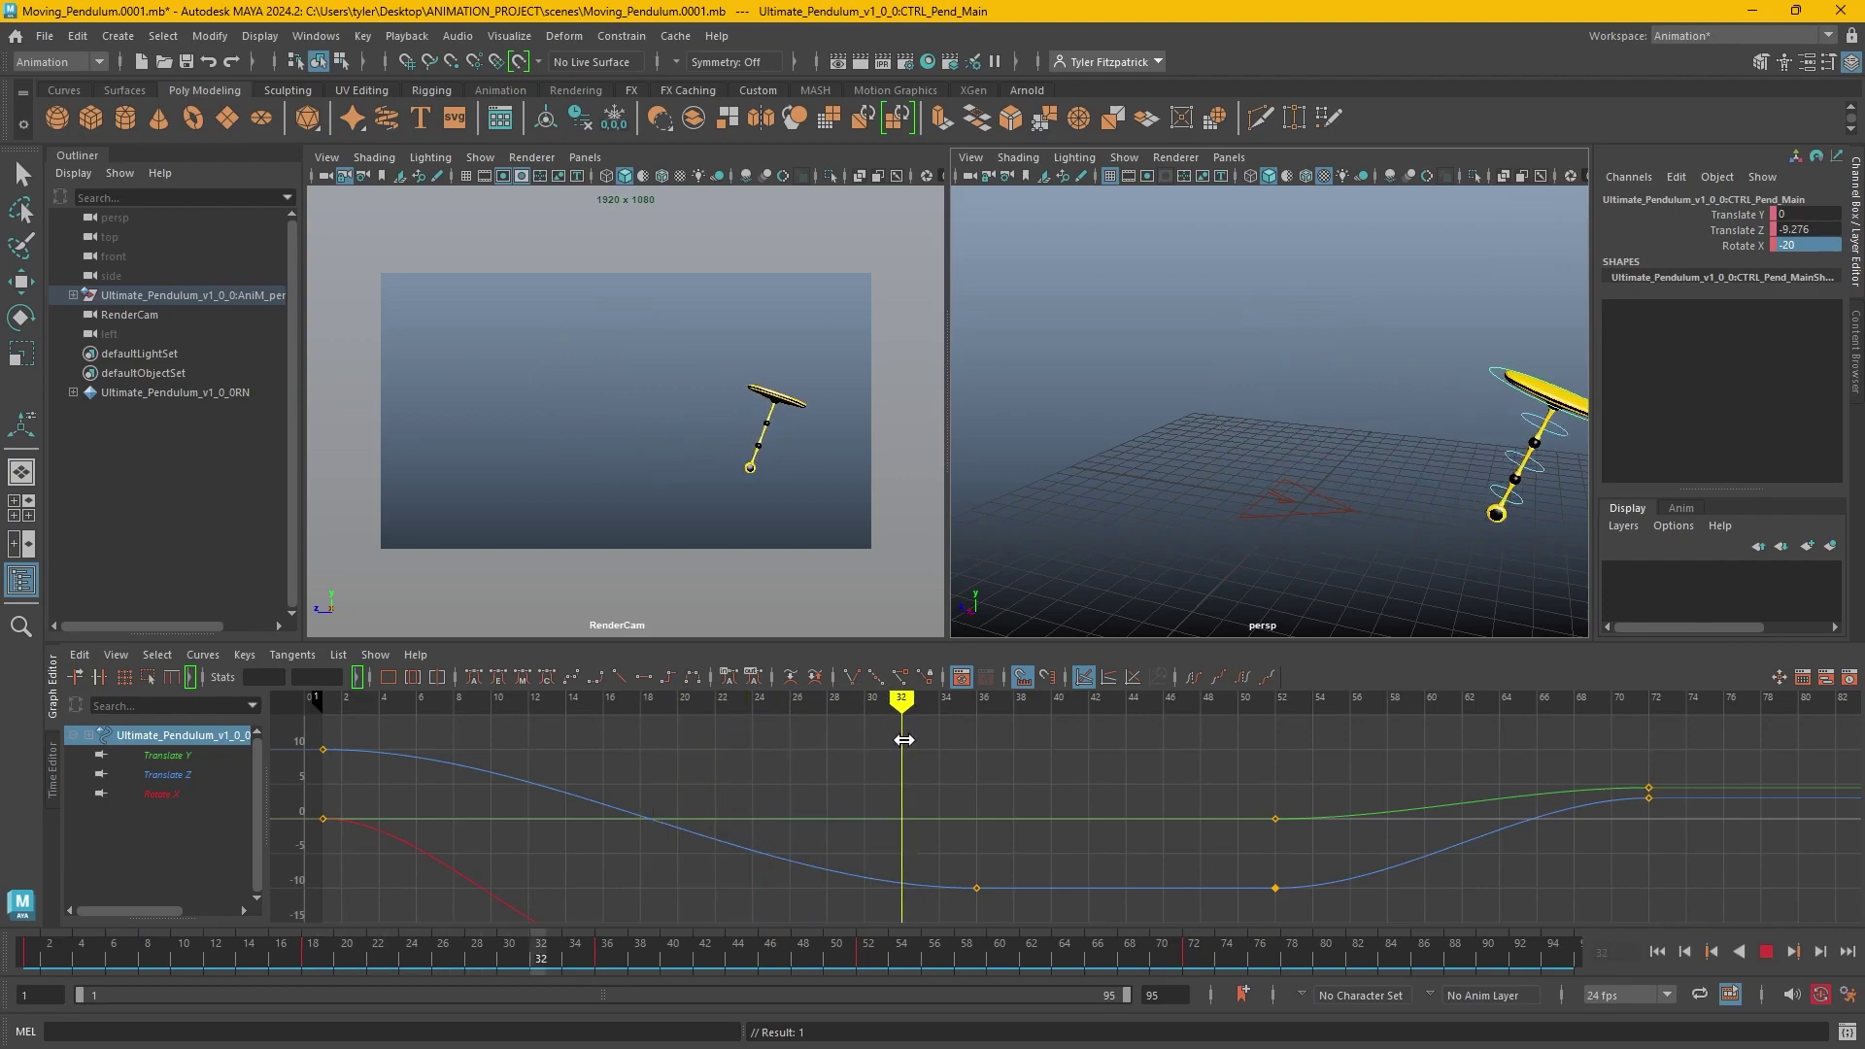
key("alt+v")
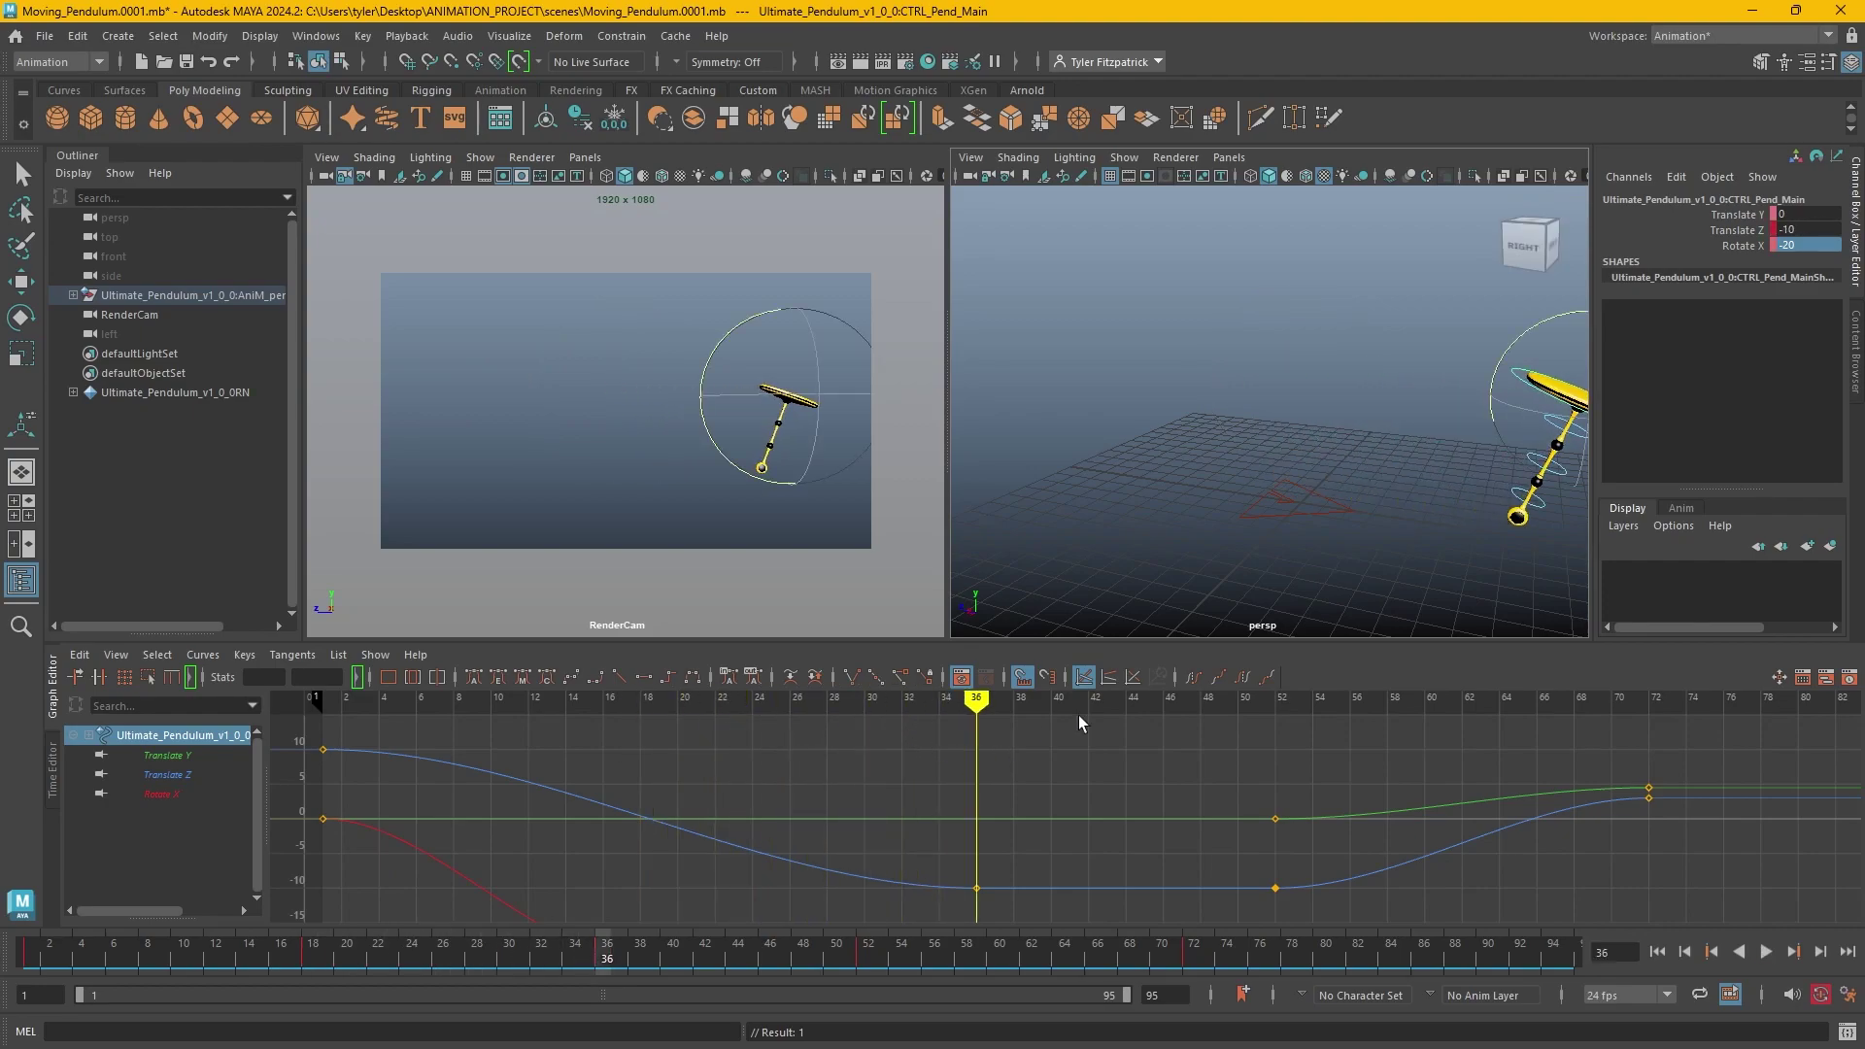
double_click(1816, 244)
type("0")
key("Return")
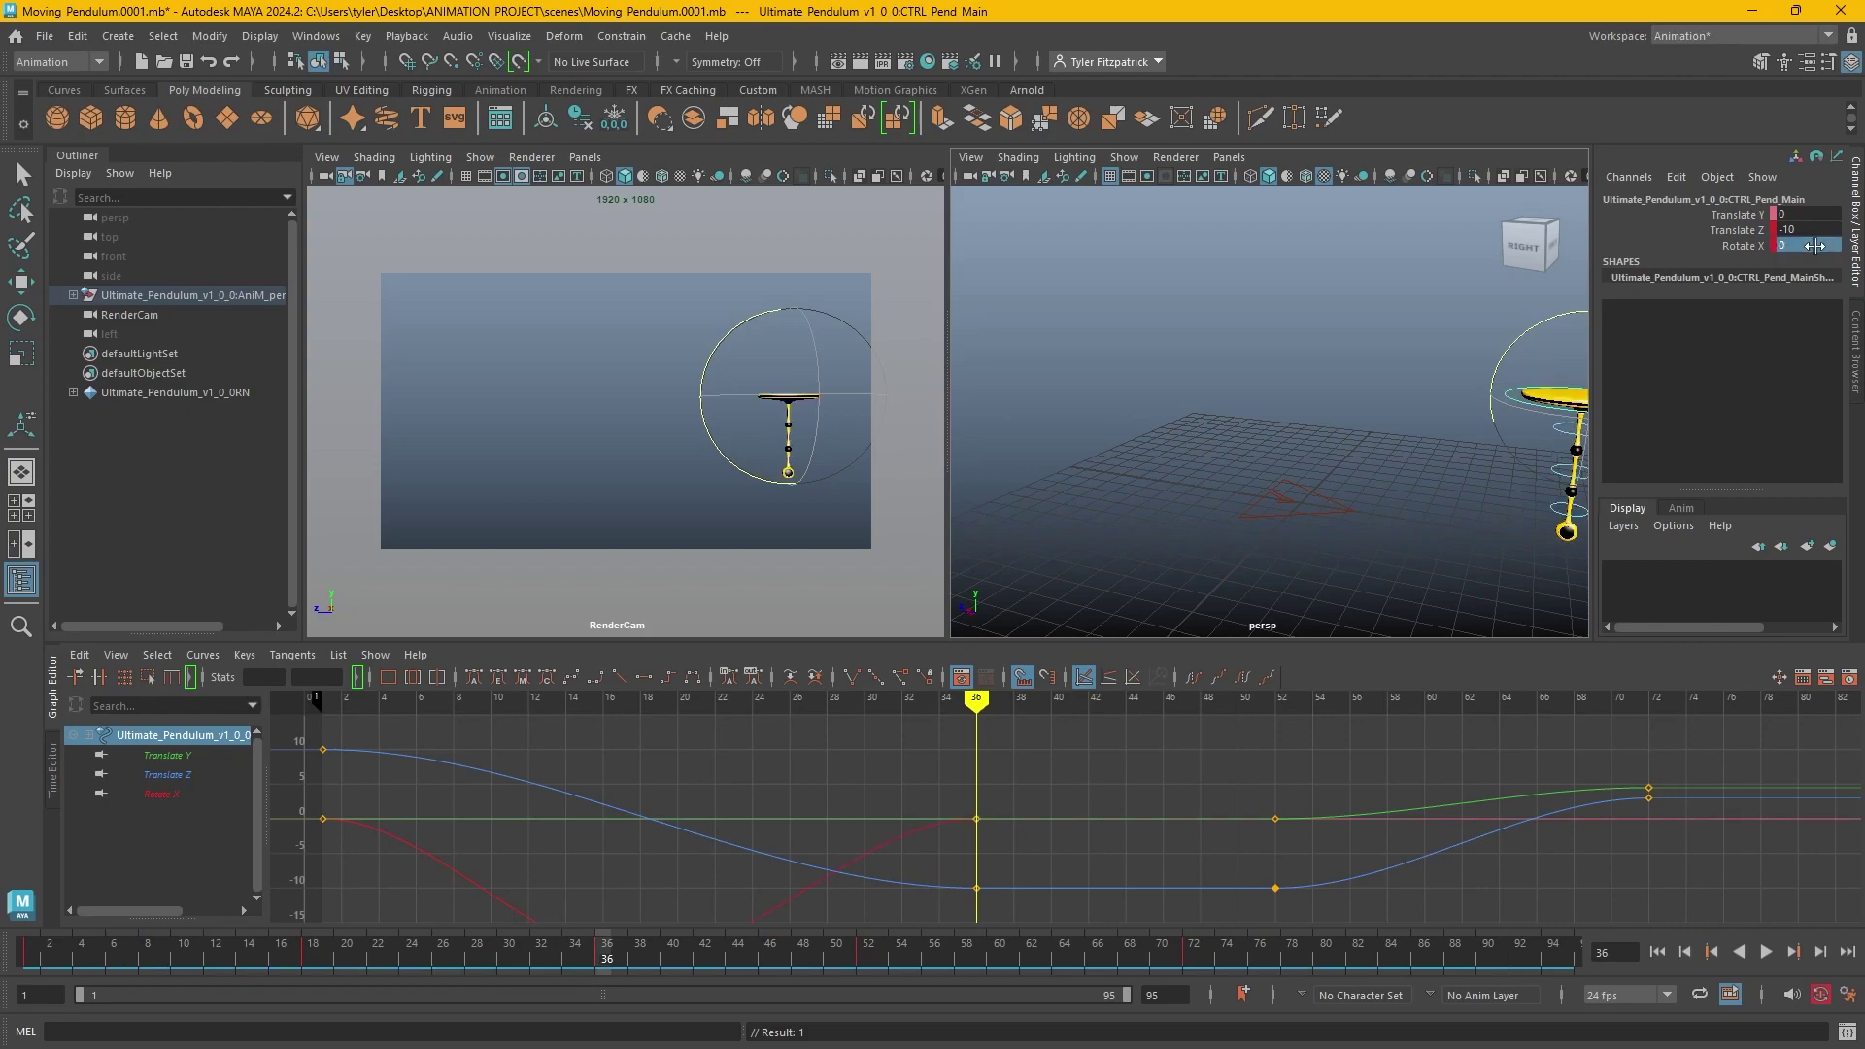
middle_click_drag(1081, 848, 987, 817, "alt")
middle_click_drag(824, 779, 928, 799, "alt")
left_click_drag(870, 707, 653, 707)
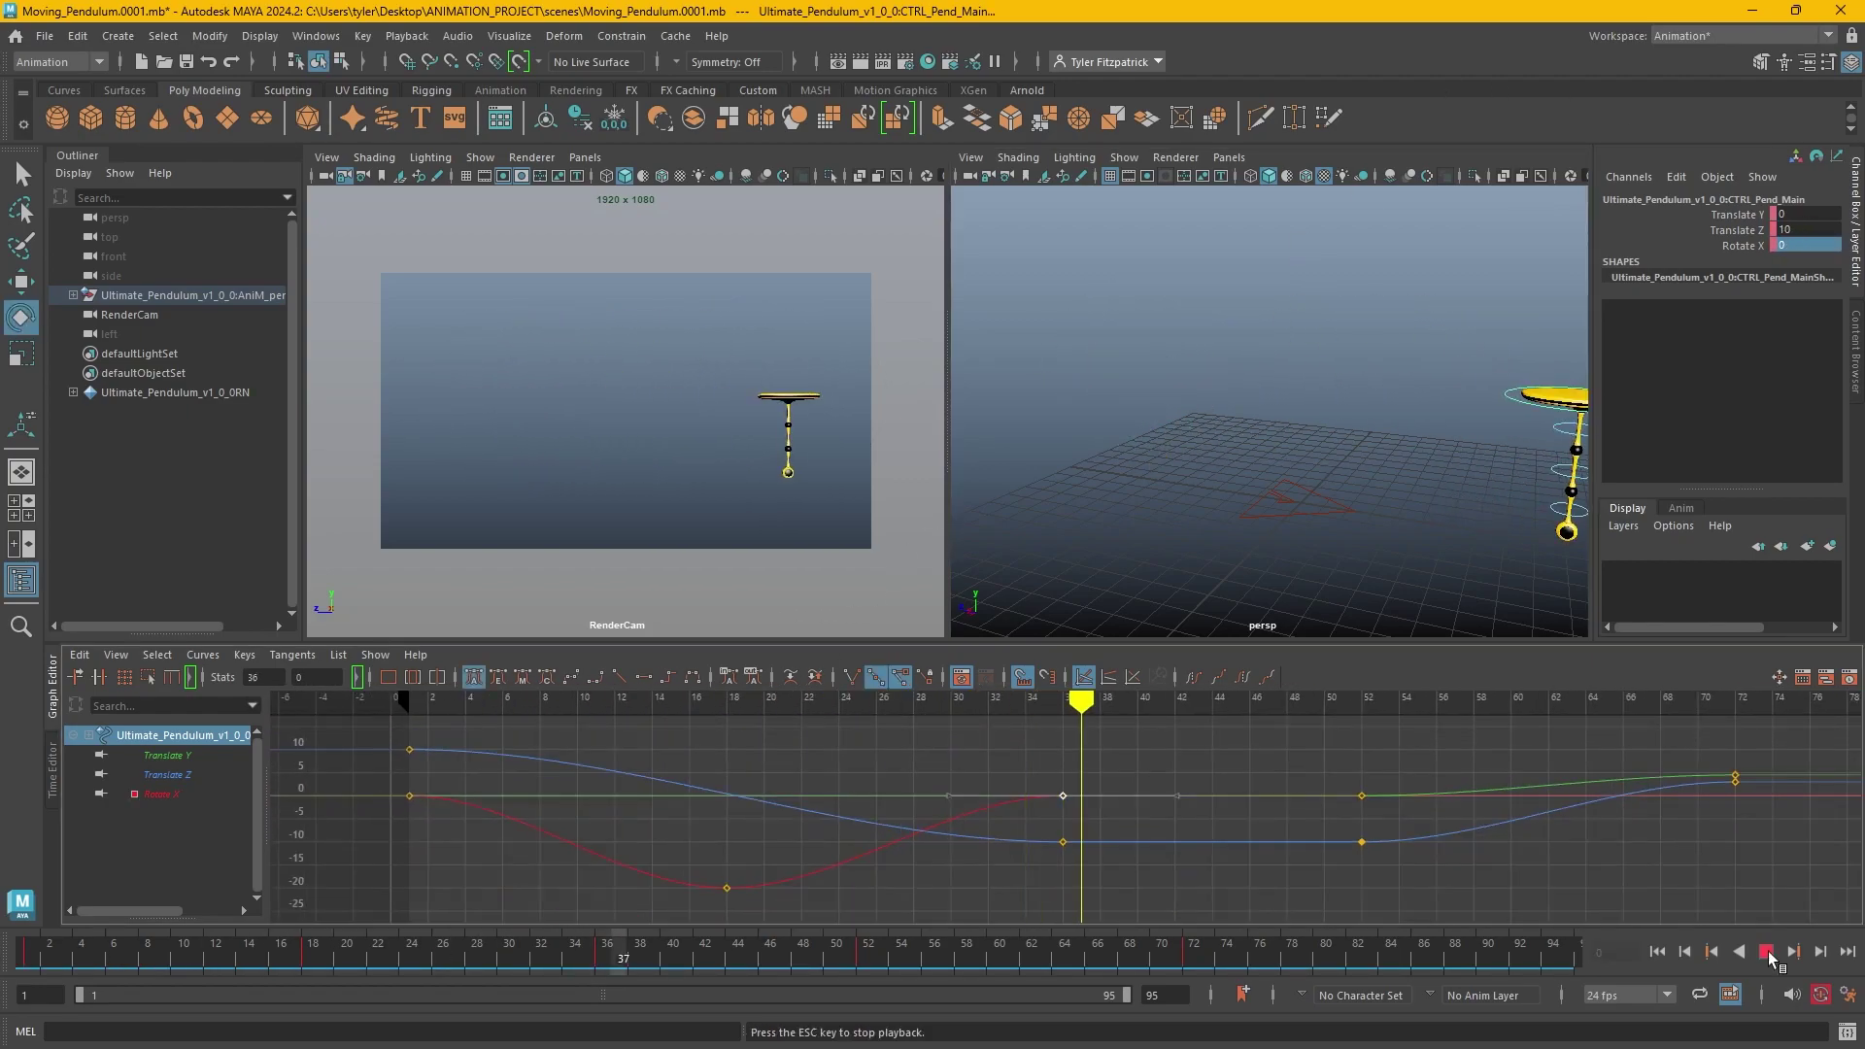
left_click(1766, 952)
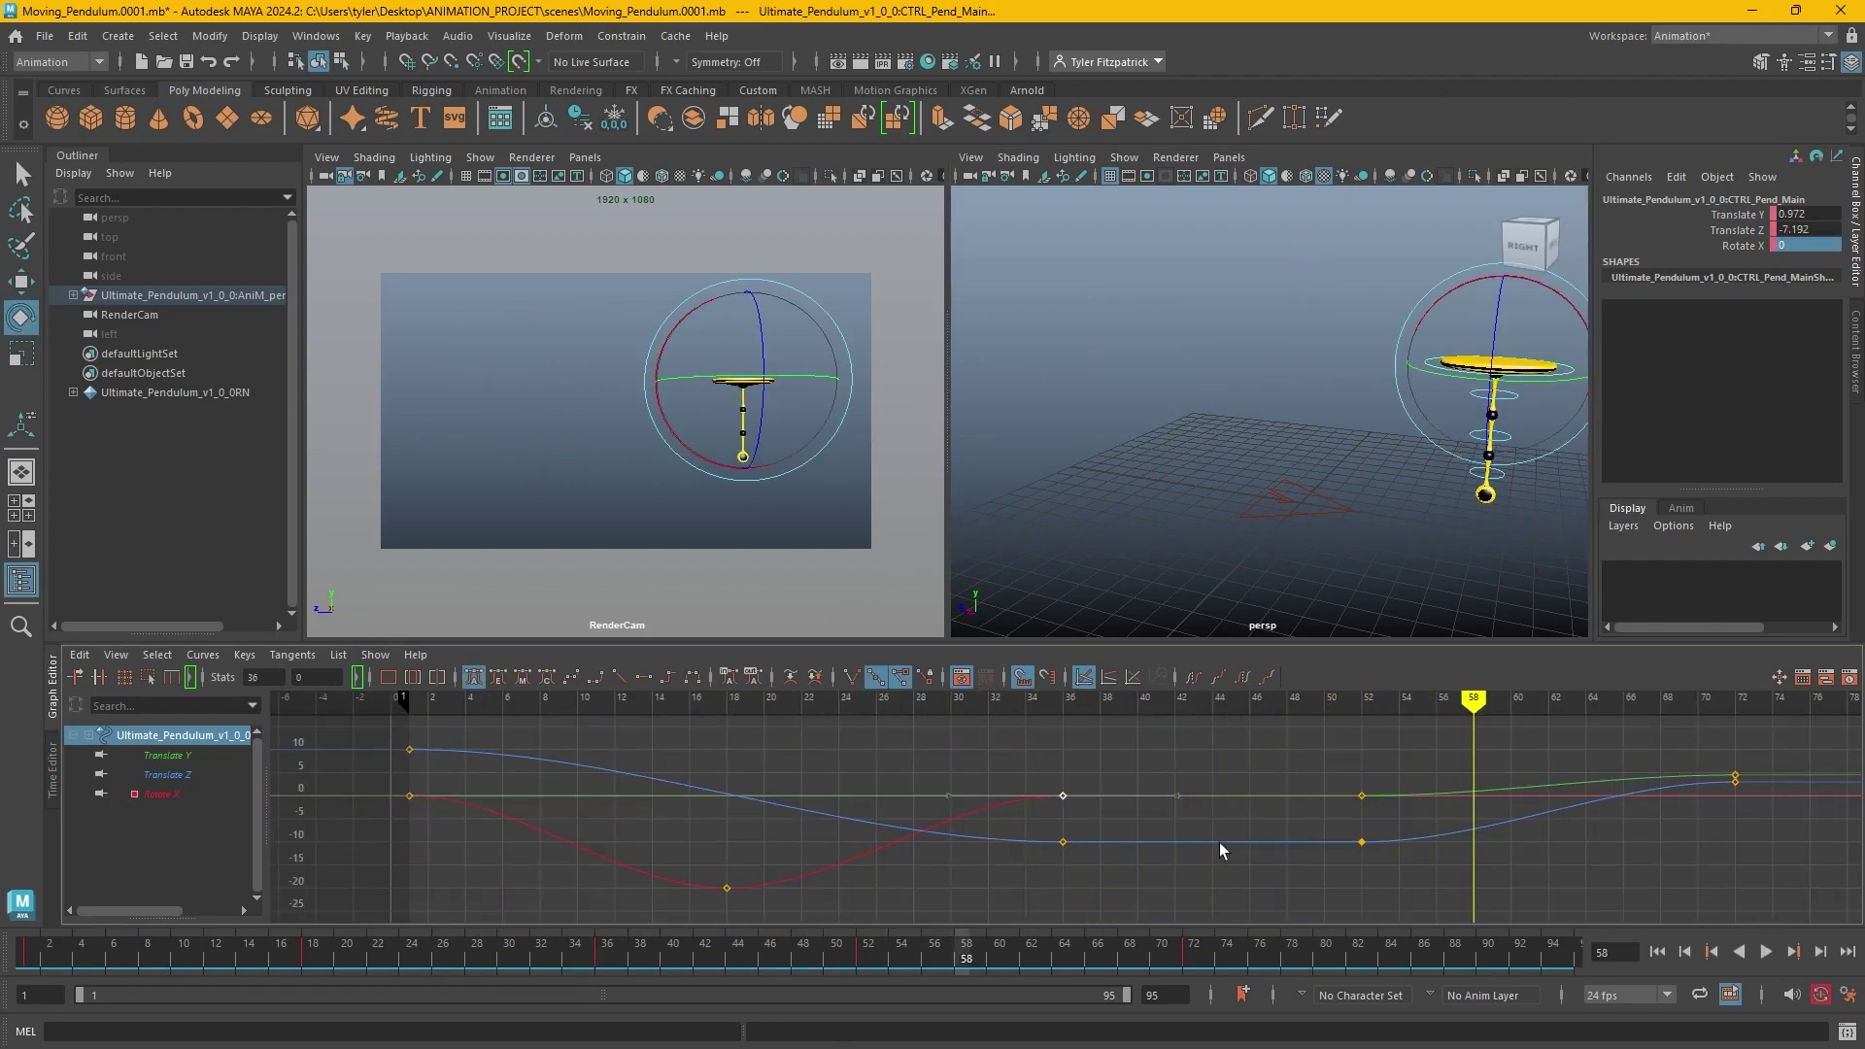
middle_click_drag(1124, 831, 1081, 845, "alt")
left_click(1023, 706)
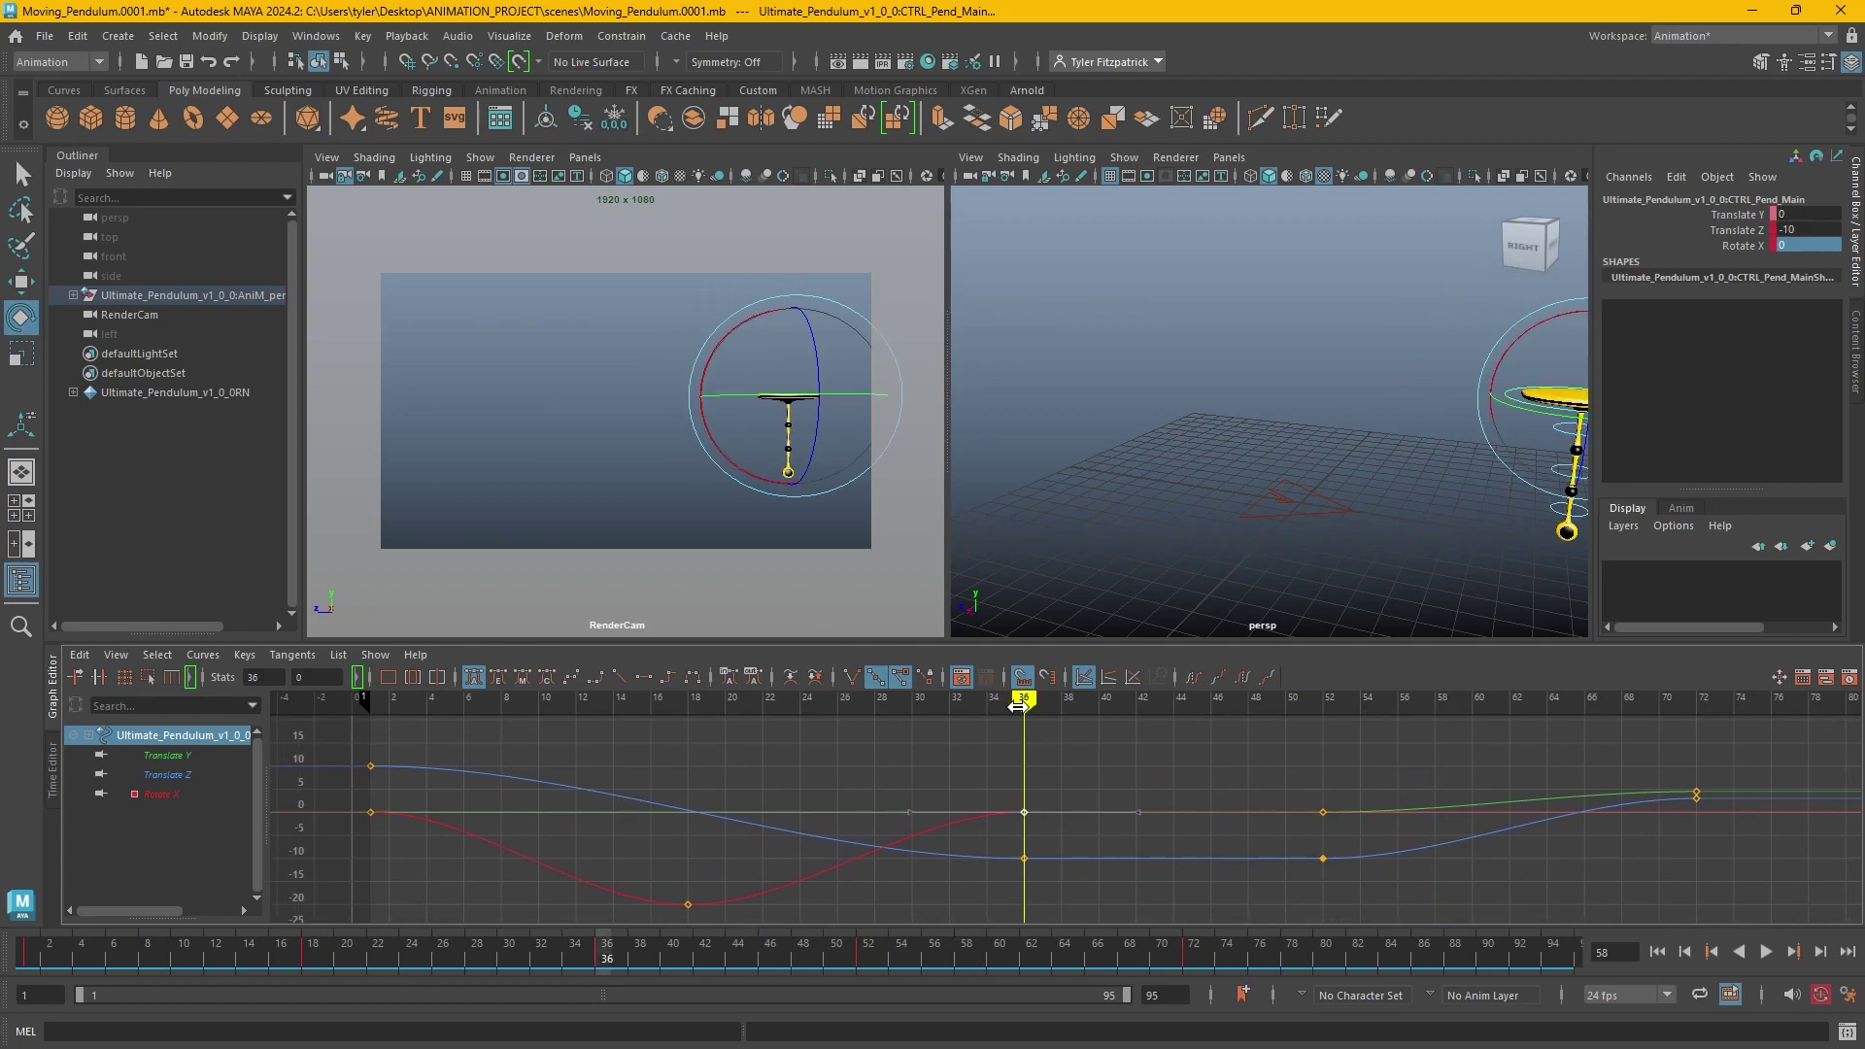
Swing the pendulum forward and key Rotate X at 15 around frame 36.
mouse_move(1024, 708)
left_mouse_down()
mouse_move(1039, 724)
mouse_move(1024, 724)
left_mouse_up()
left_click_drag(708, 449, 753, 463)
key("s")
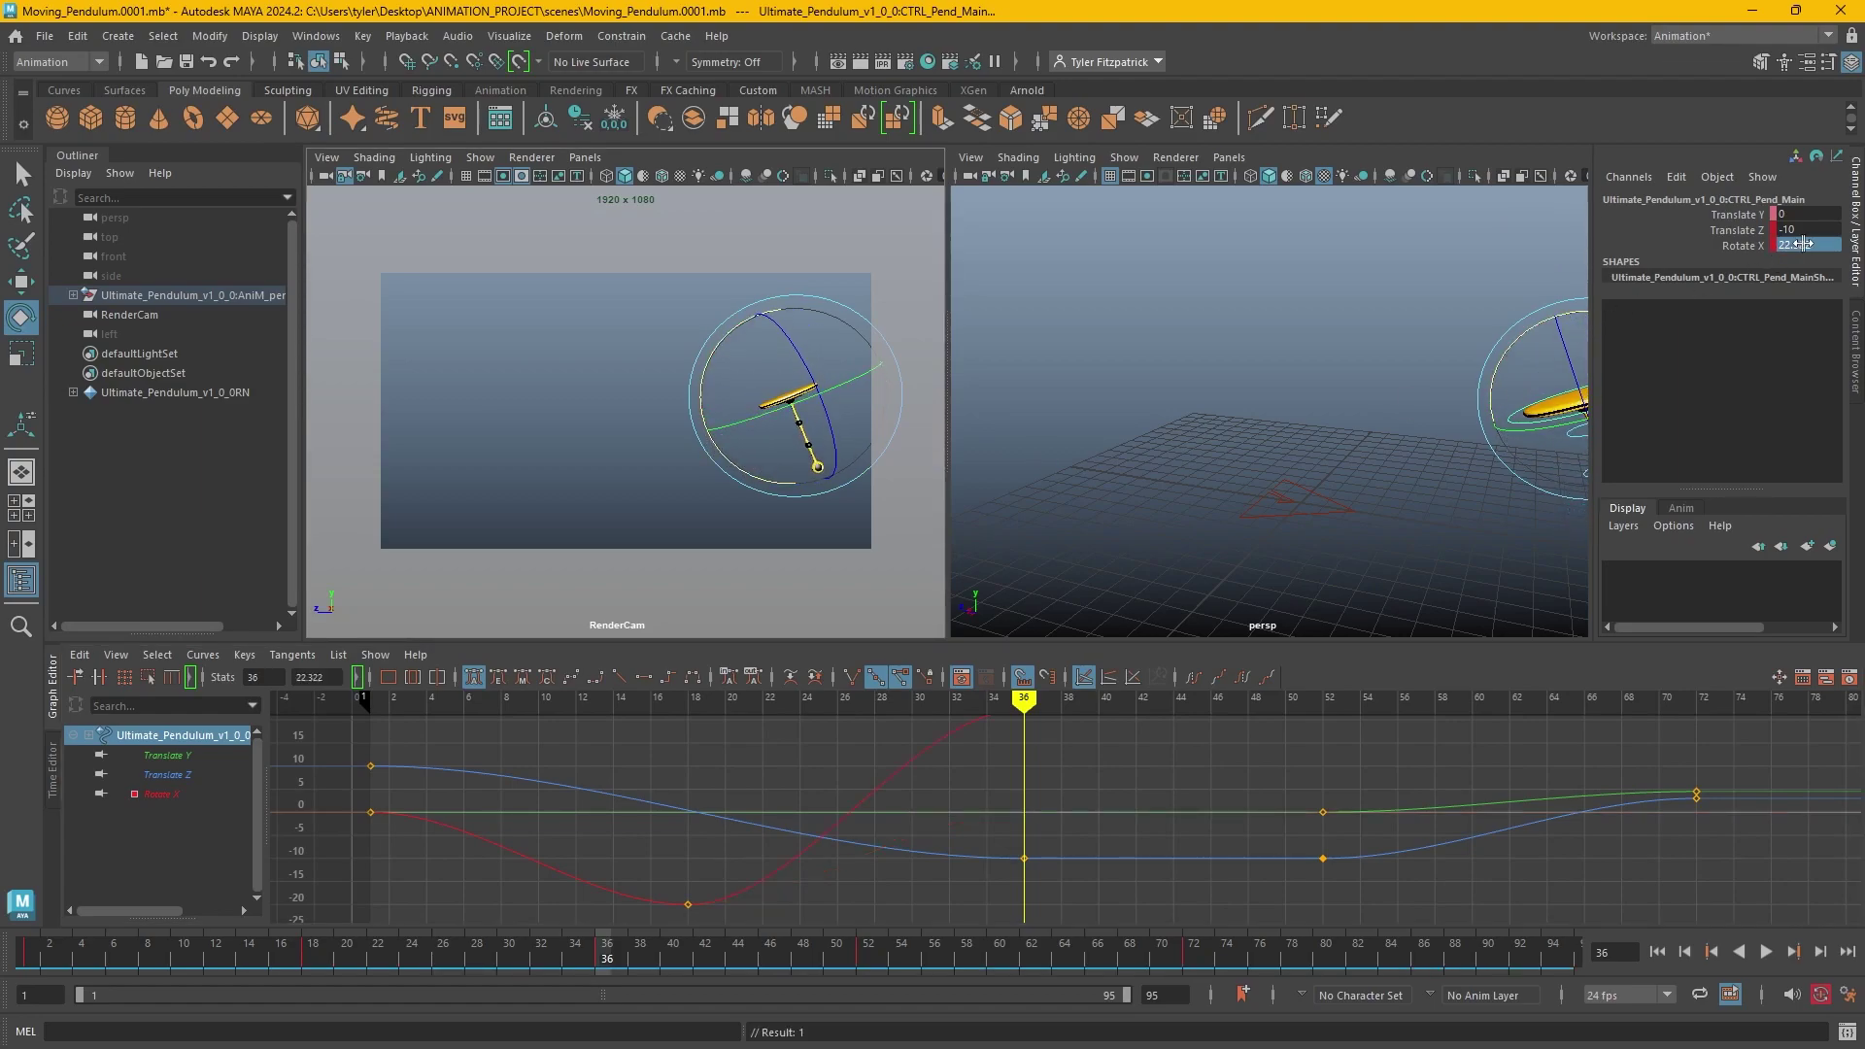
double_click(1802, 243)
type("15")
key("Return")
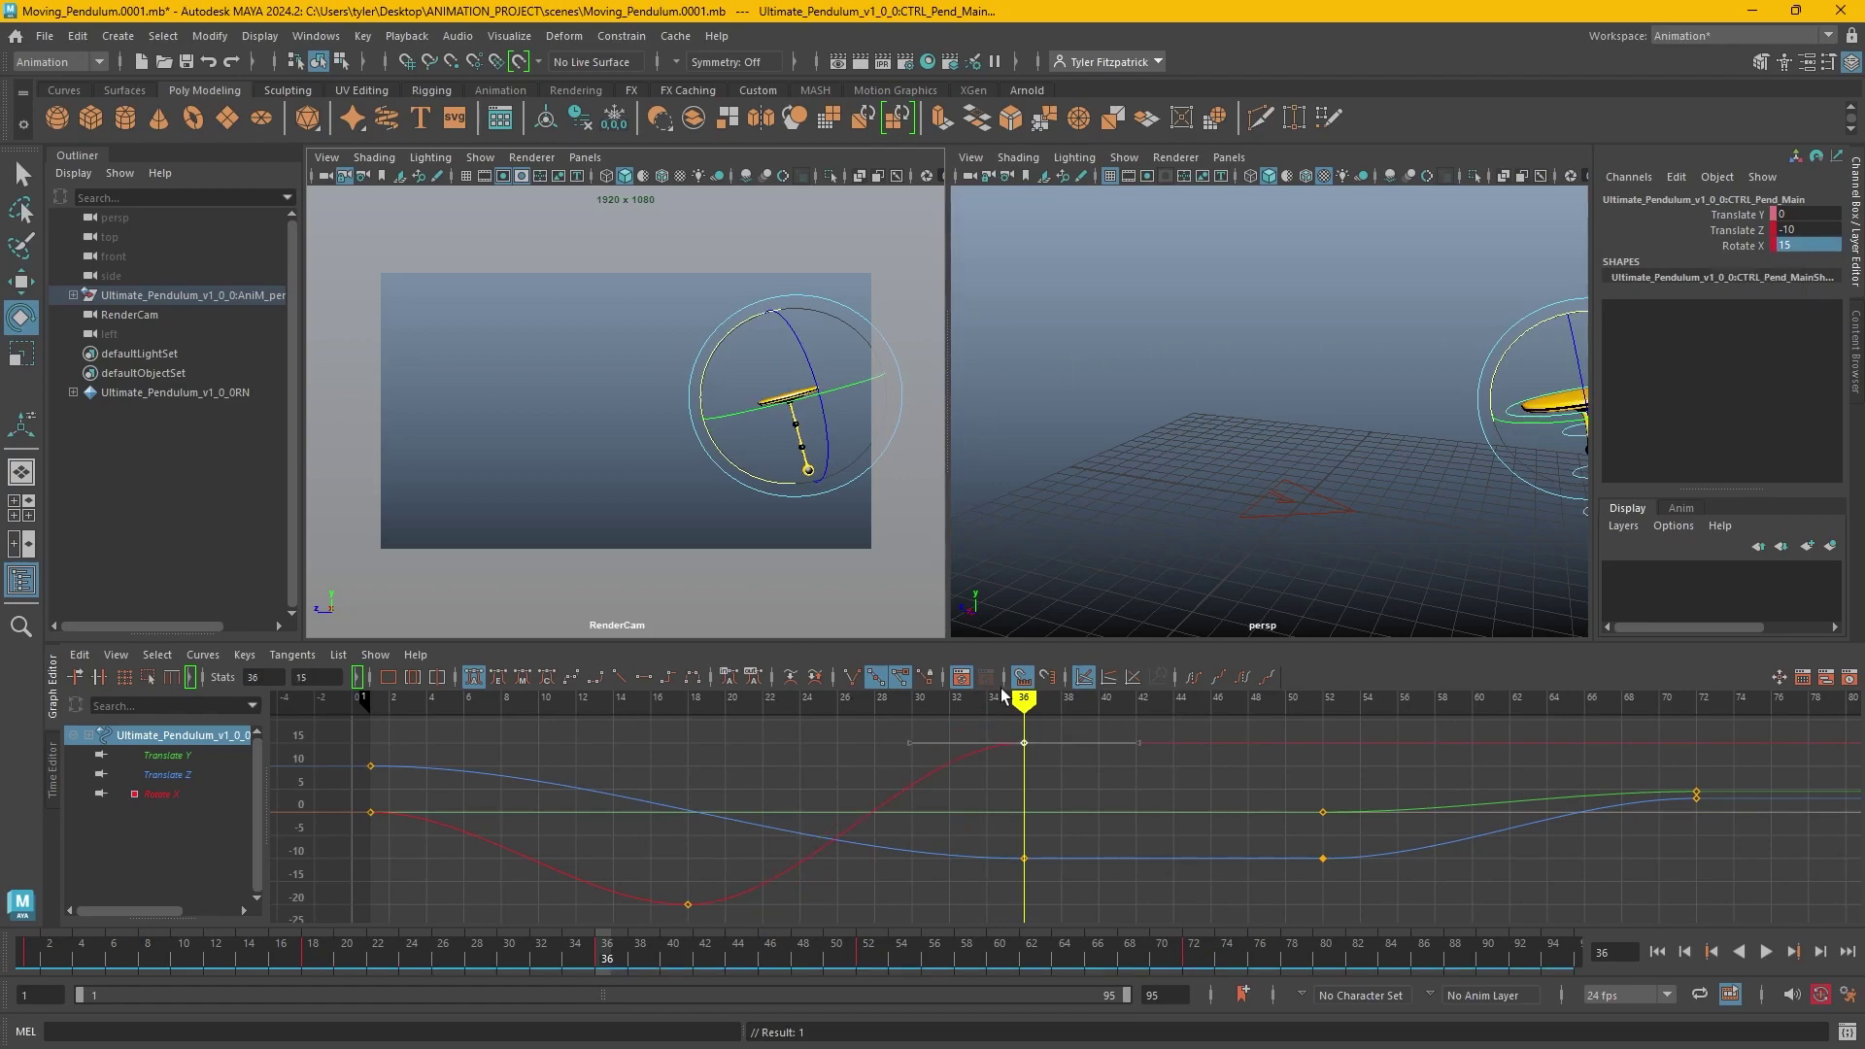
Play back the swing and step frame by frame past the frame-36 key to frame 42.
left_click_drag(730, 701, 407, 702)
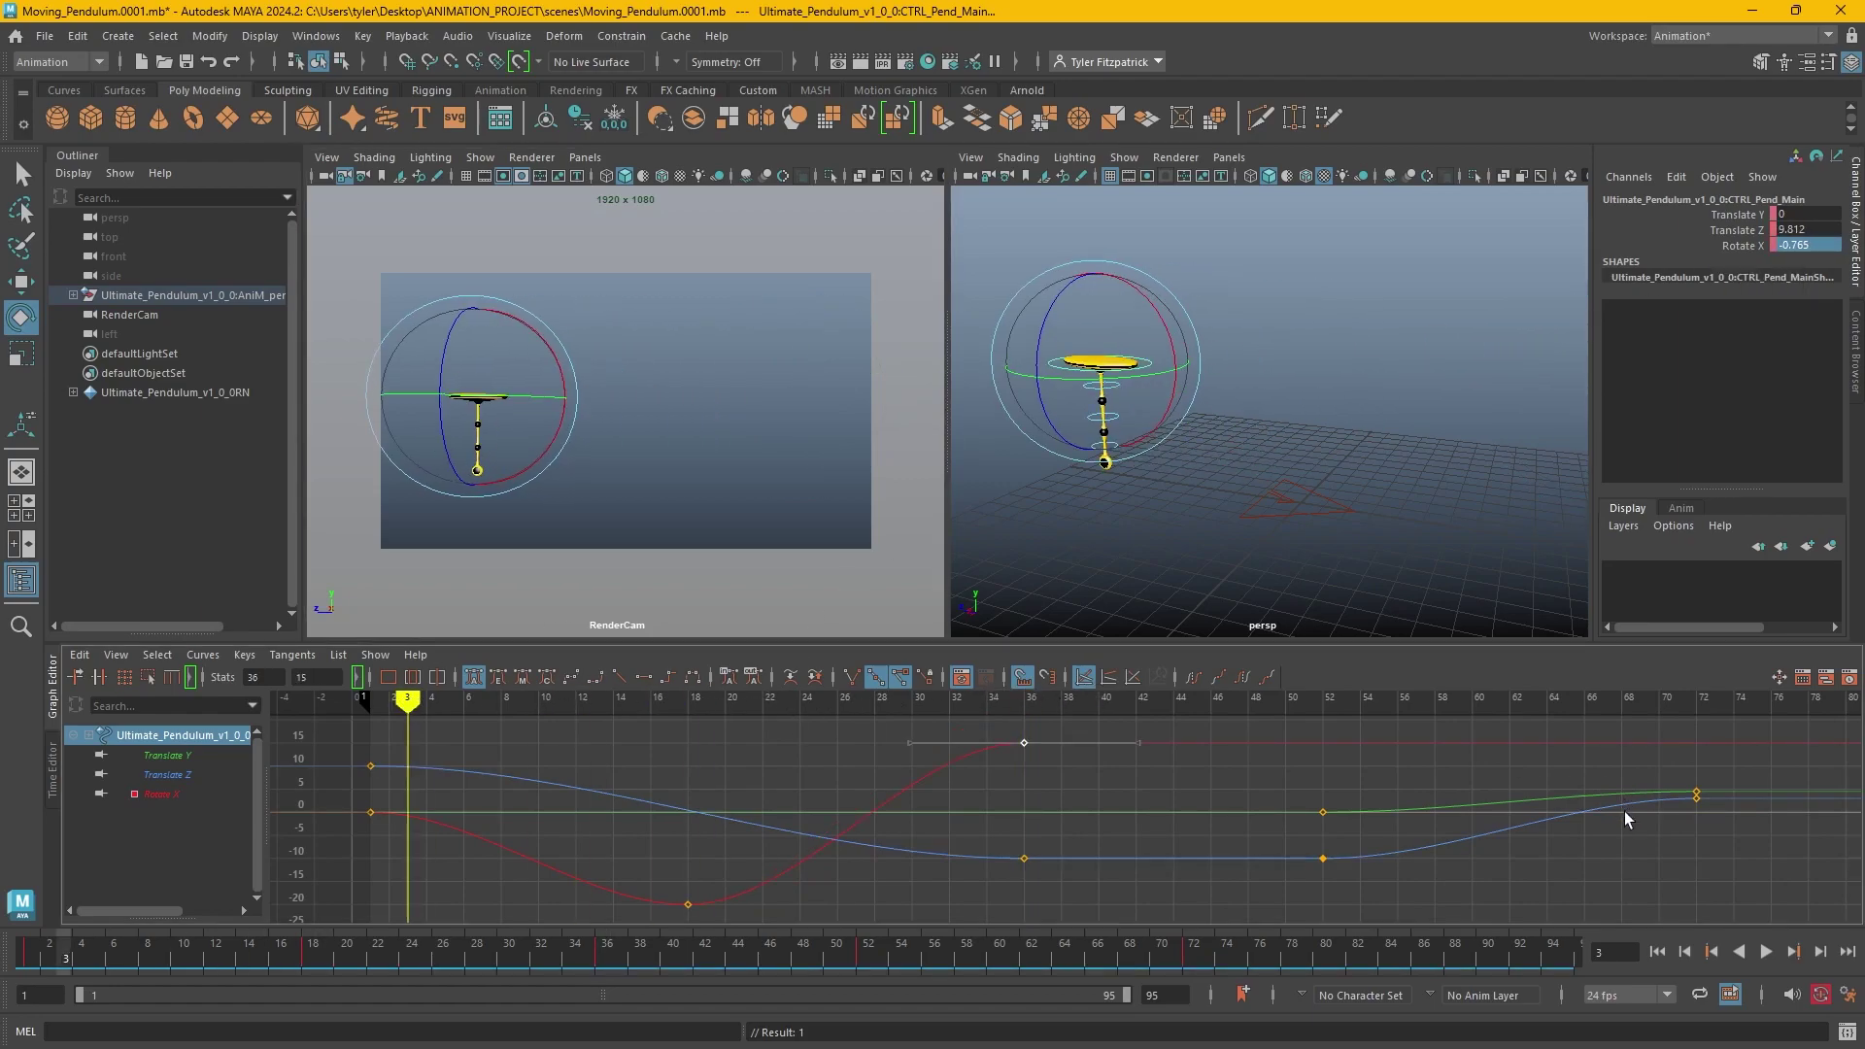
left_click(1768, 951)
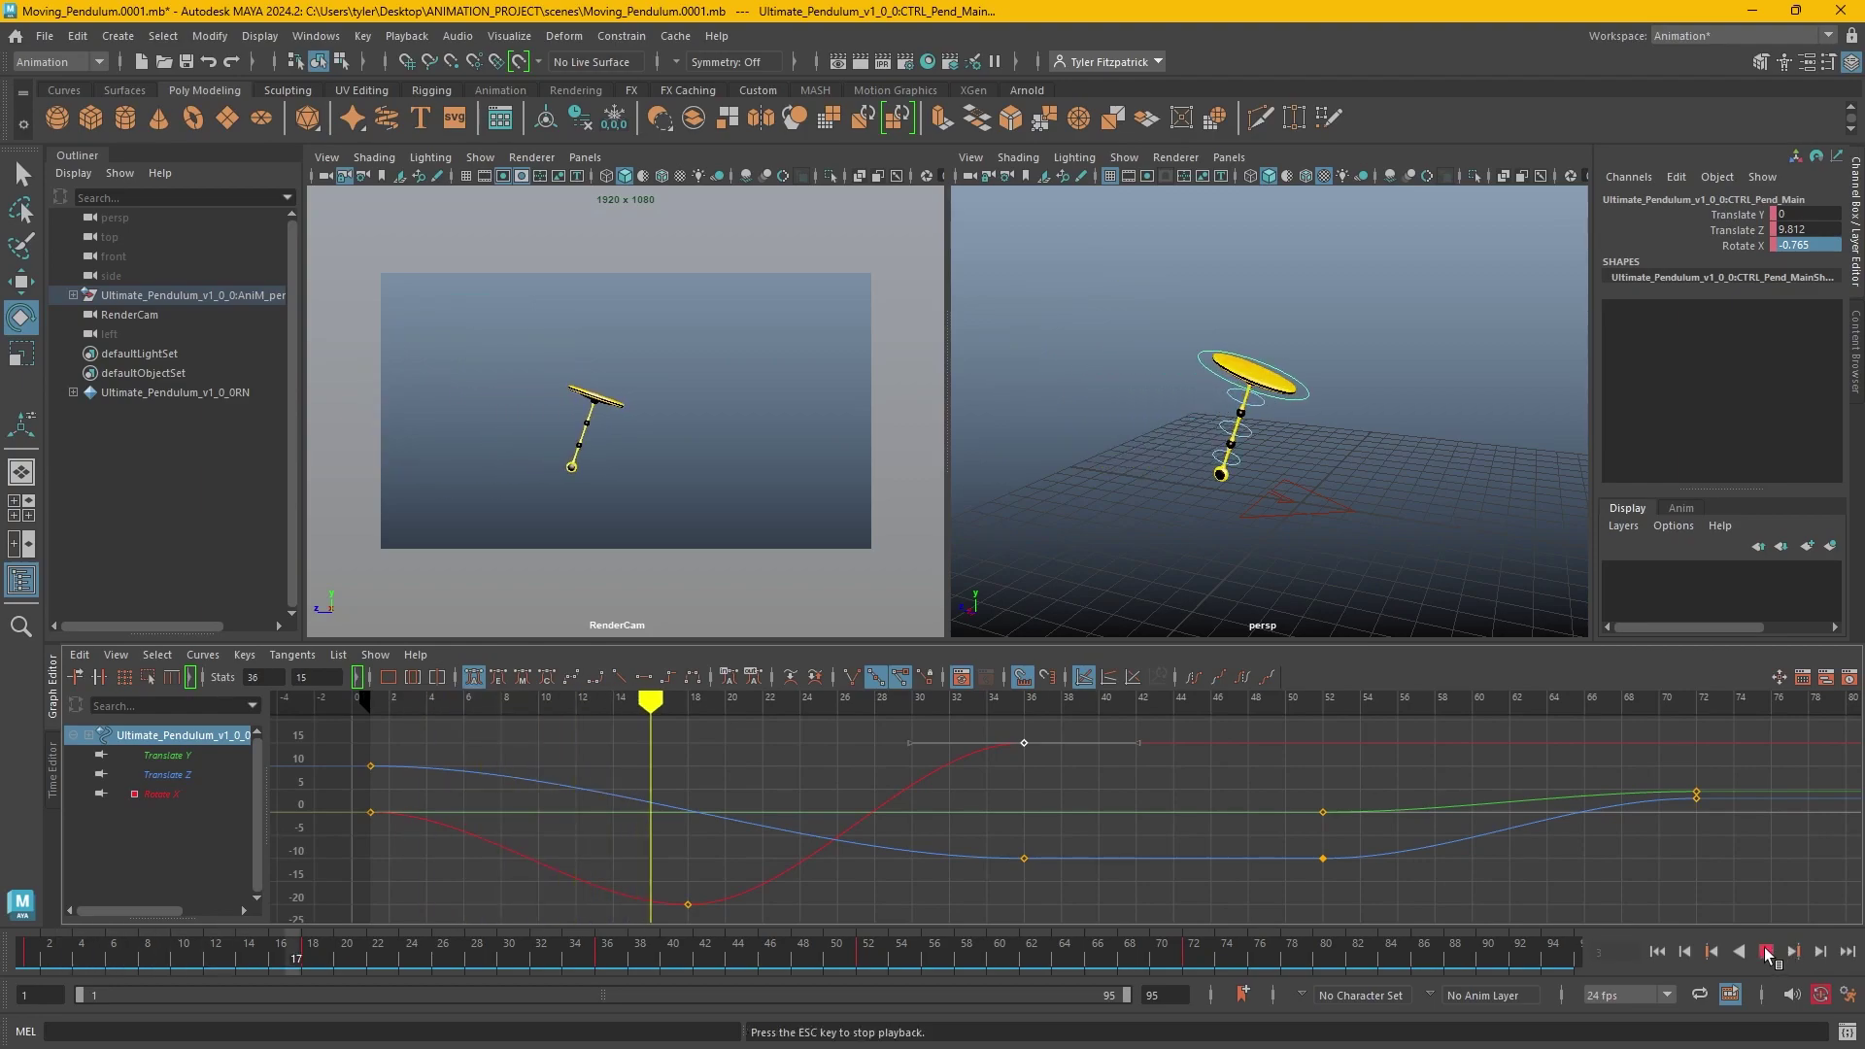
left_click(1767, 951)
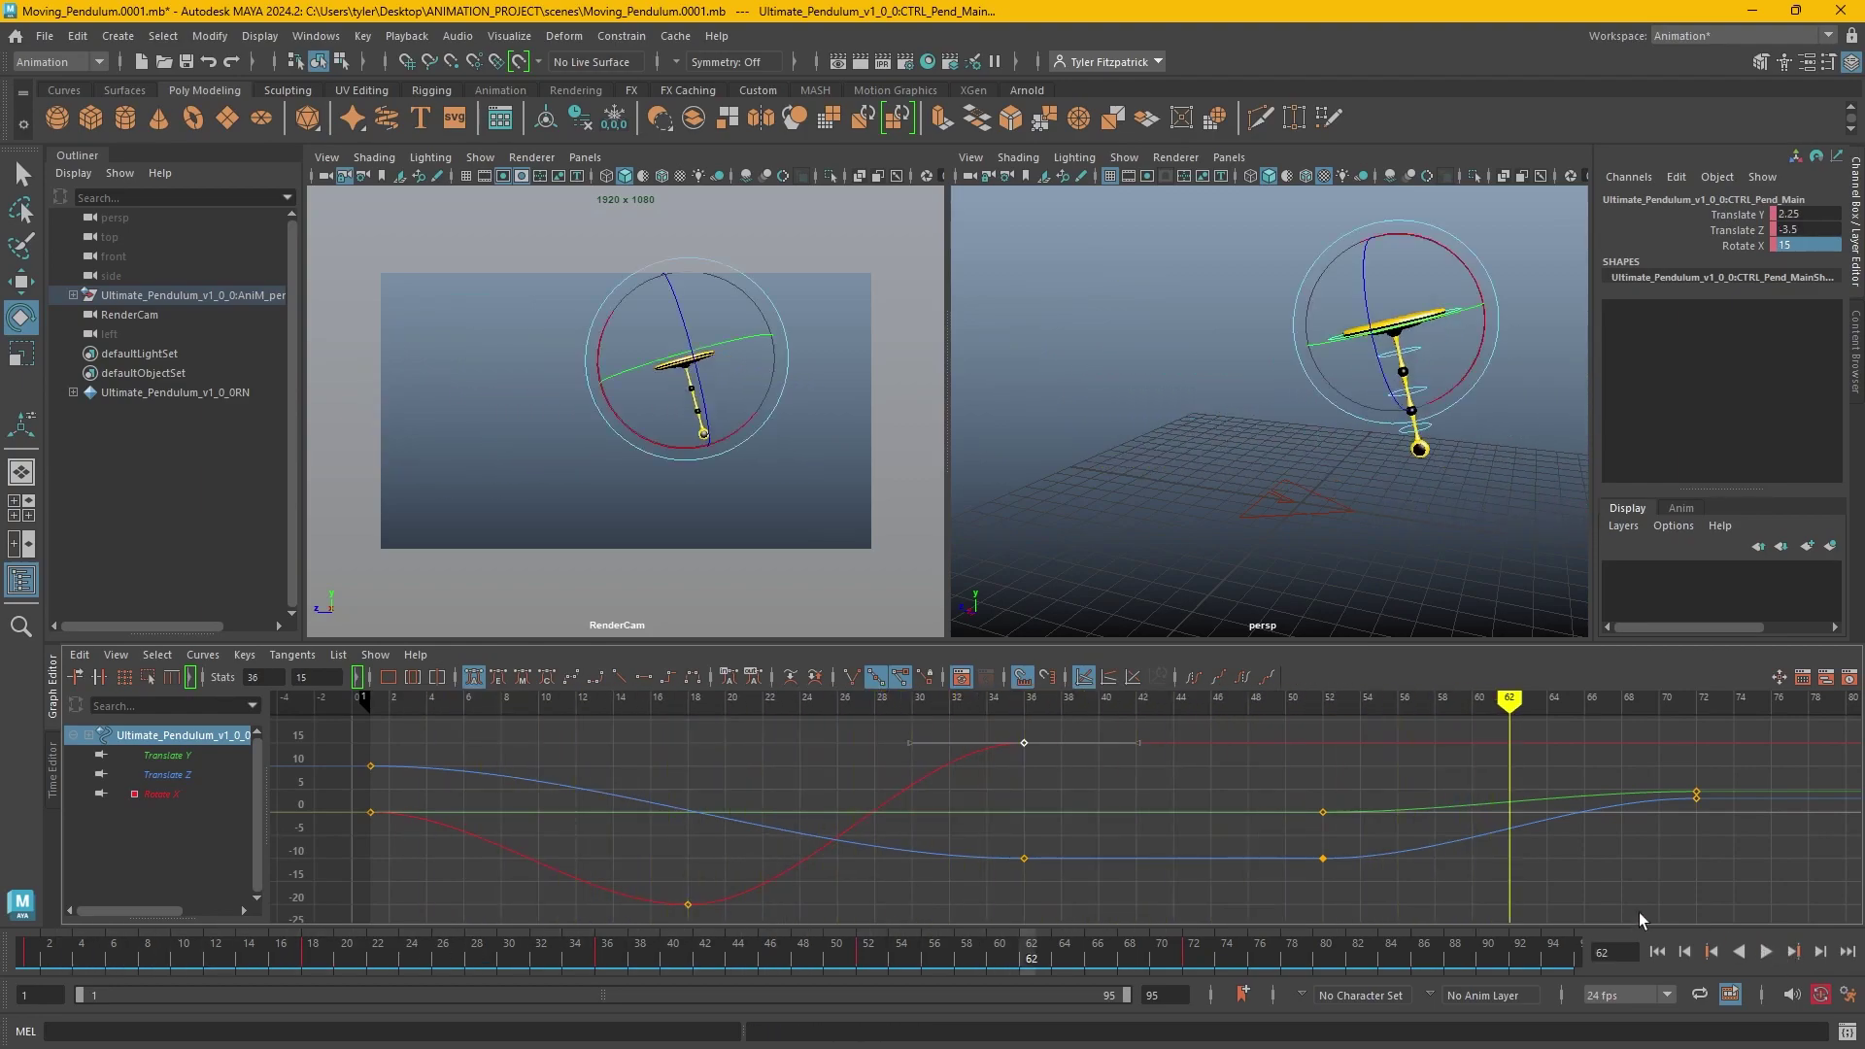
left_click_drag(998, 702, 1025, 701)
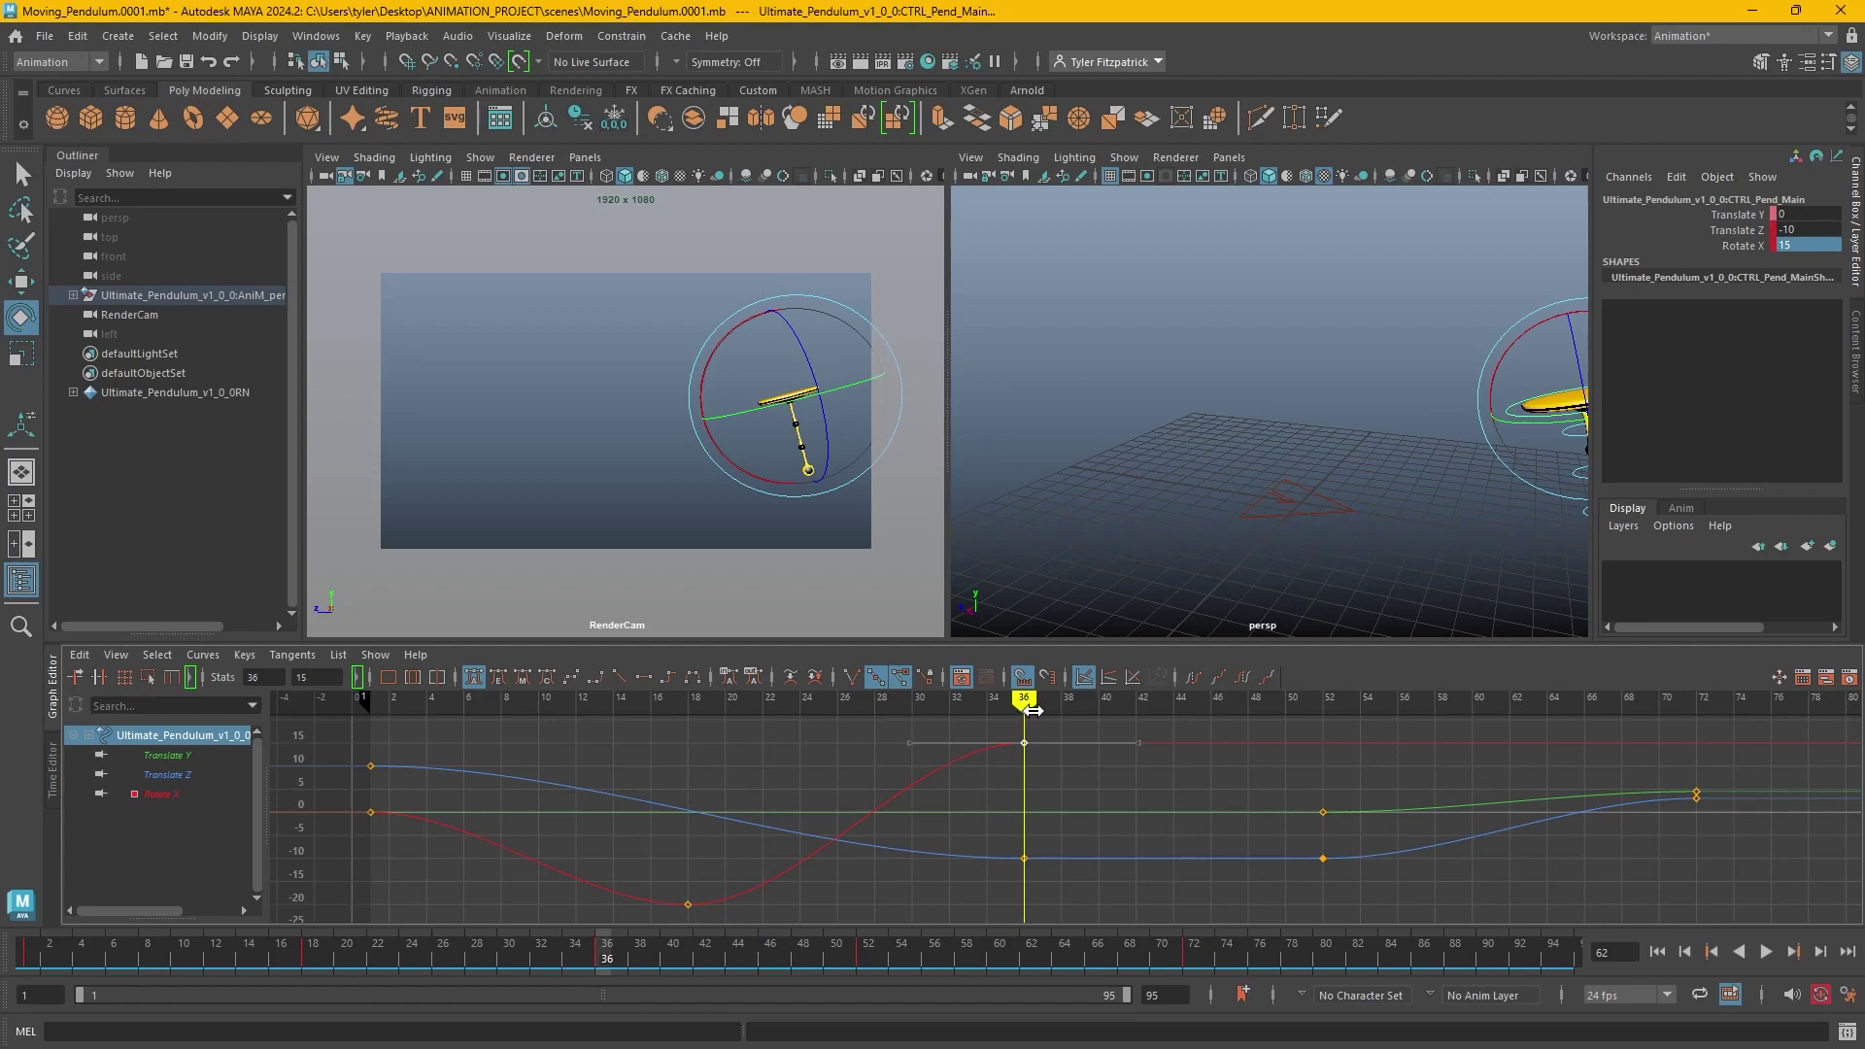
mouse_move(1033, 711)
left_mouse_down()
mouse_move(1065, 714)
mouse_move(1026, 731)
left_mouse_up()
mouse_move(1026, 702)
left_mouse_down()
mouse_move(819, 749)
mouse_move(1002, 780)
left_mouse_up()
key("alt+v")
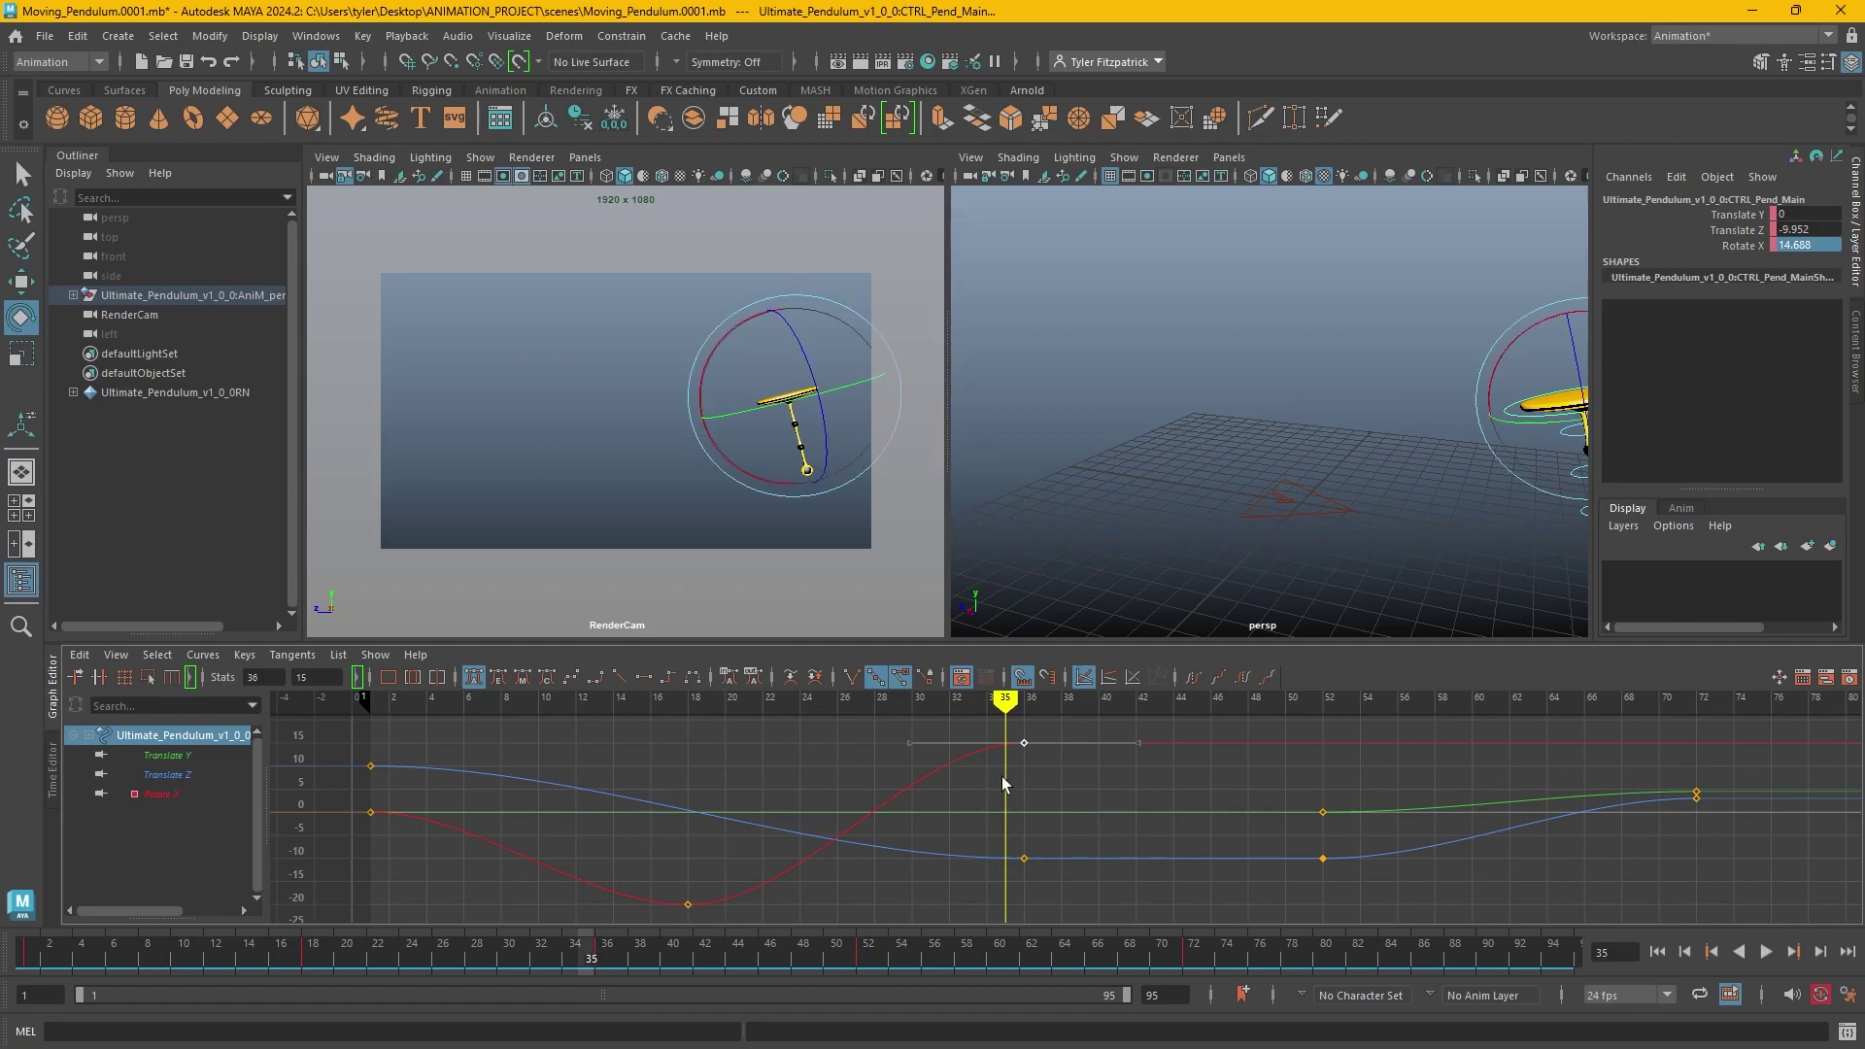
key("period")
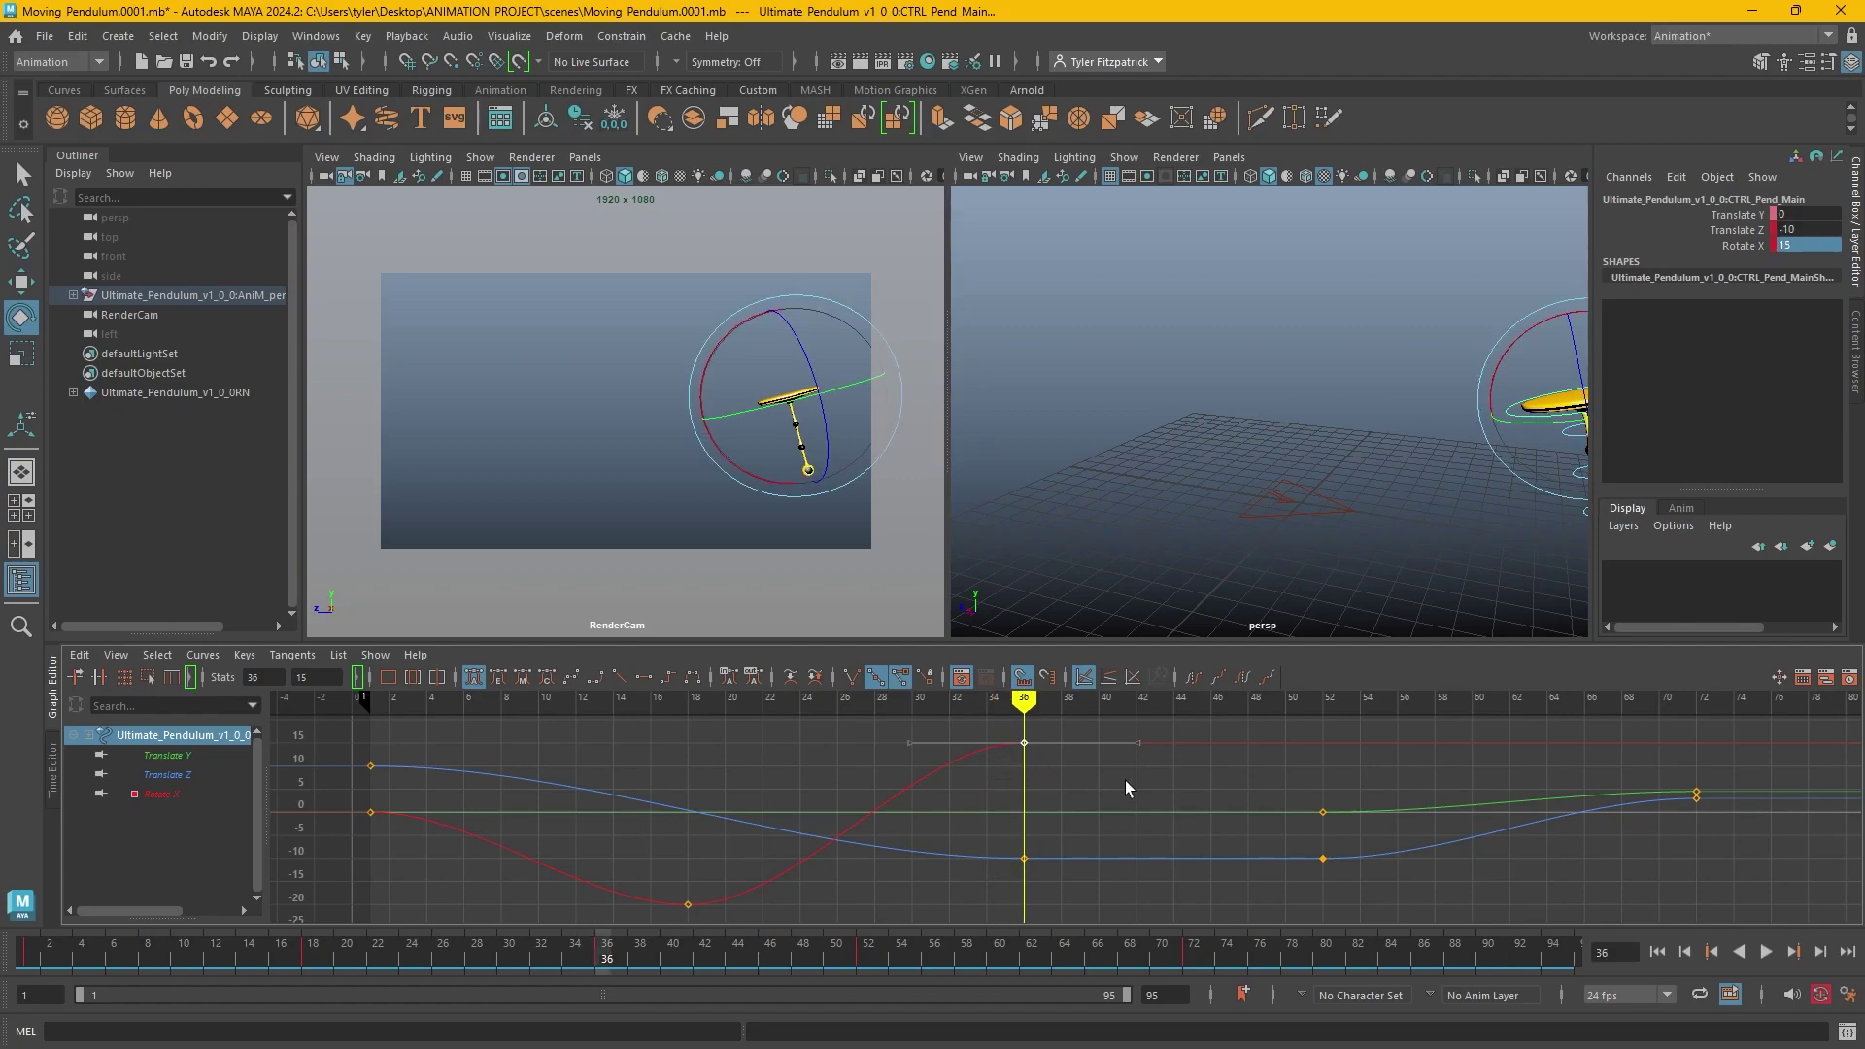
key("period")
key("period")
key("period")
key("period")
key("period")
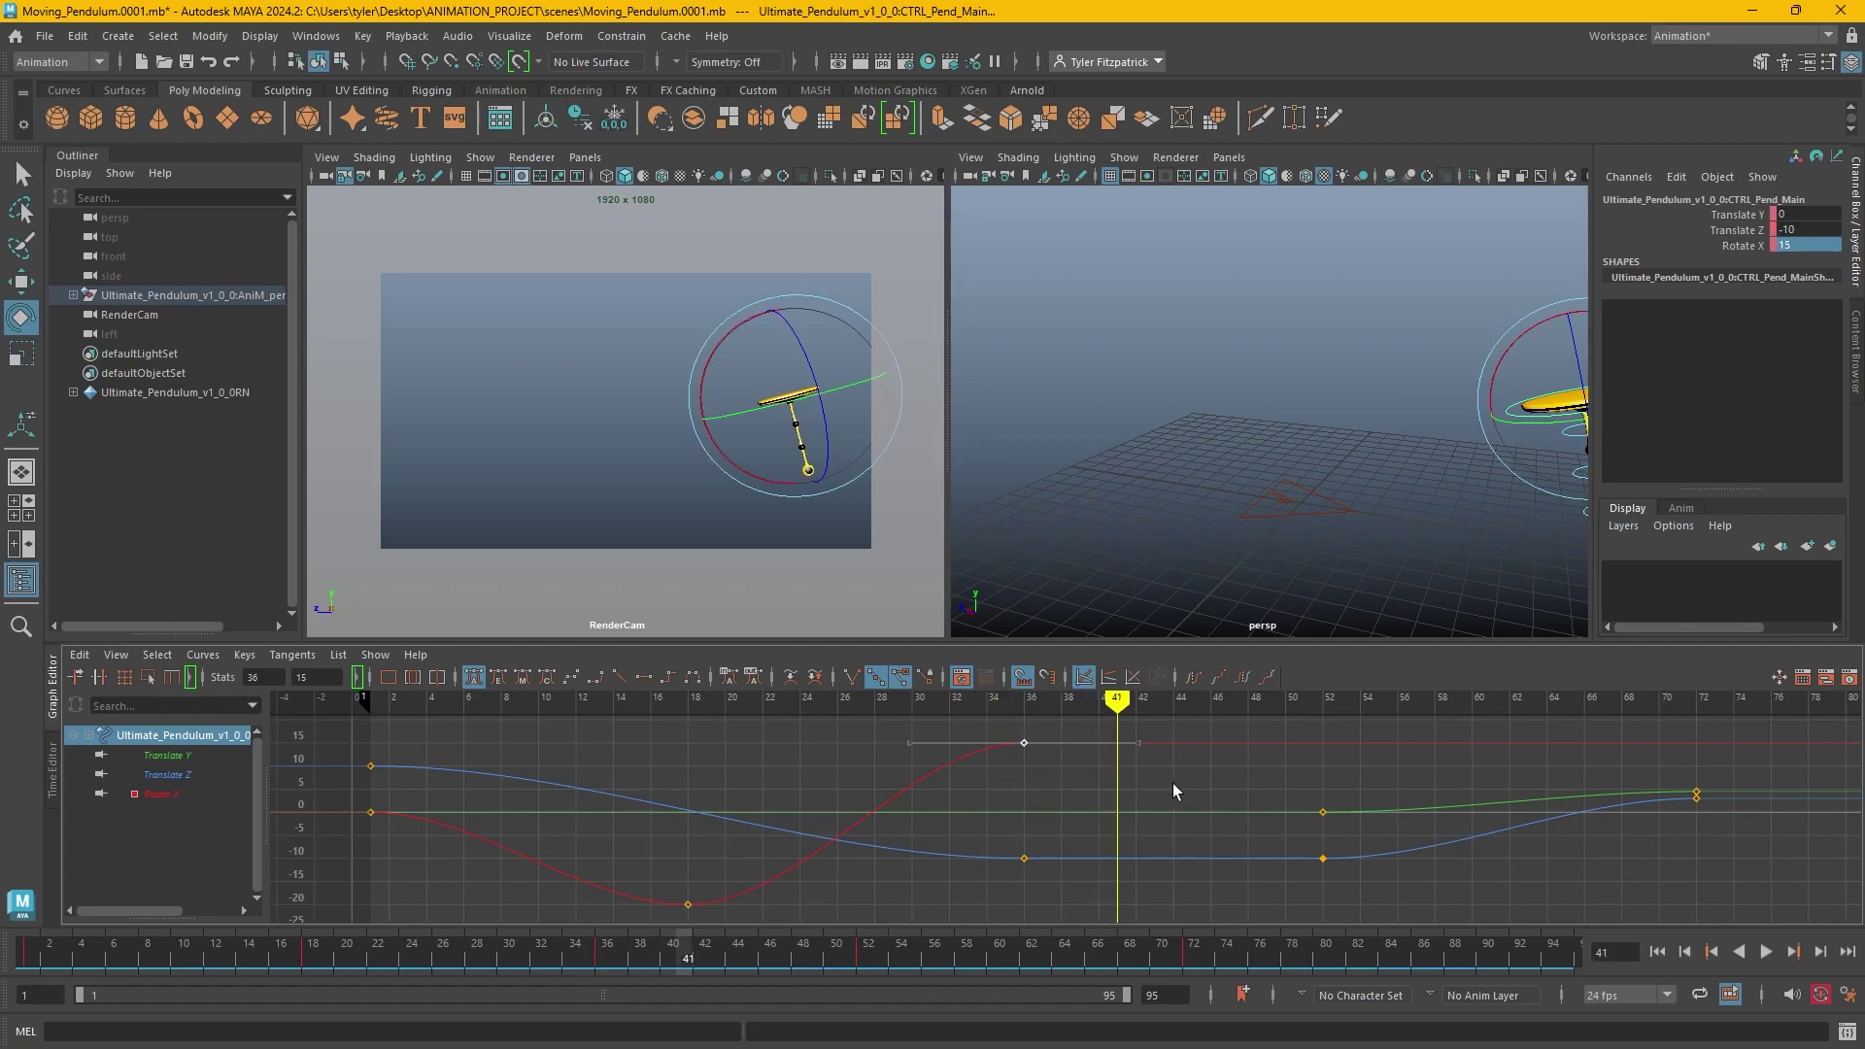
key("period")
Key Rotate X at -10 on frame 42 and 5 on frame 48.
double_click(1817, 244)
type("1")
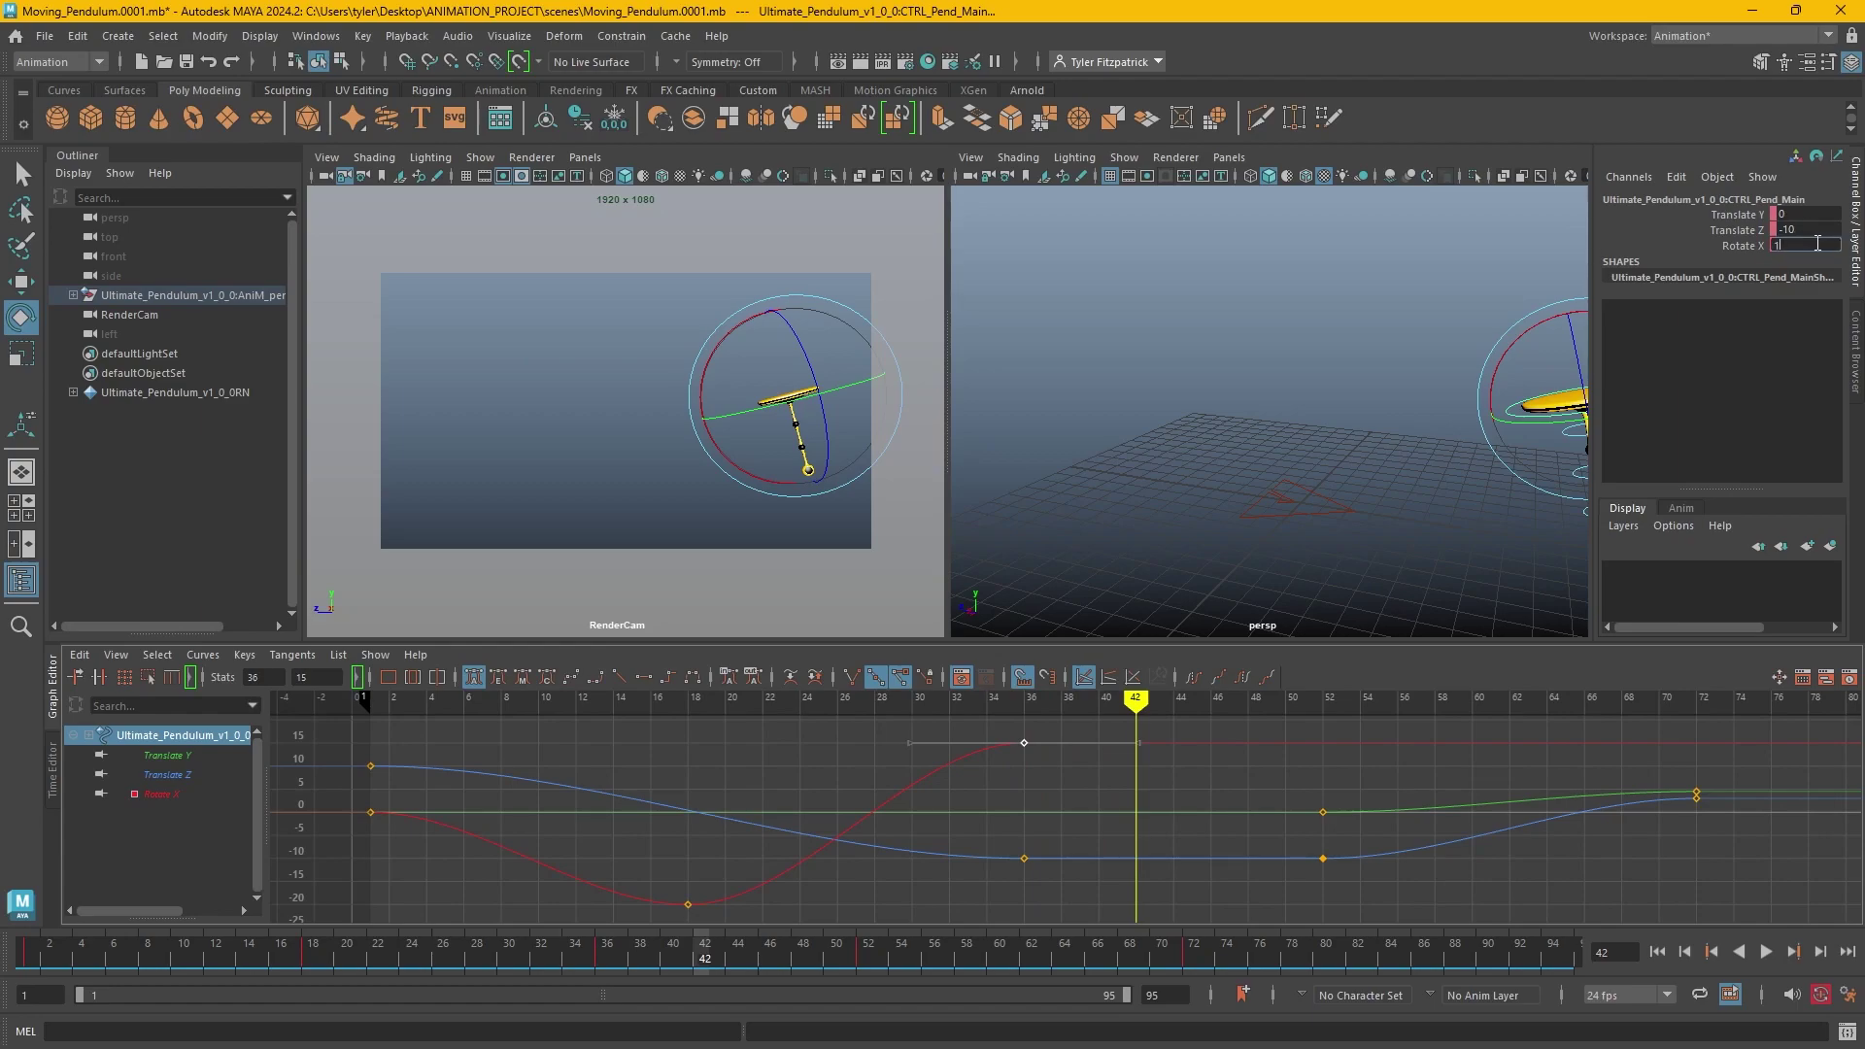
type("0")
key("Return")
double_click(1817, 244)
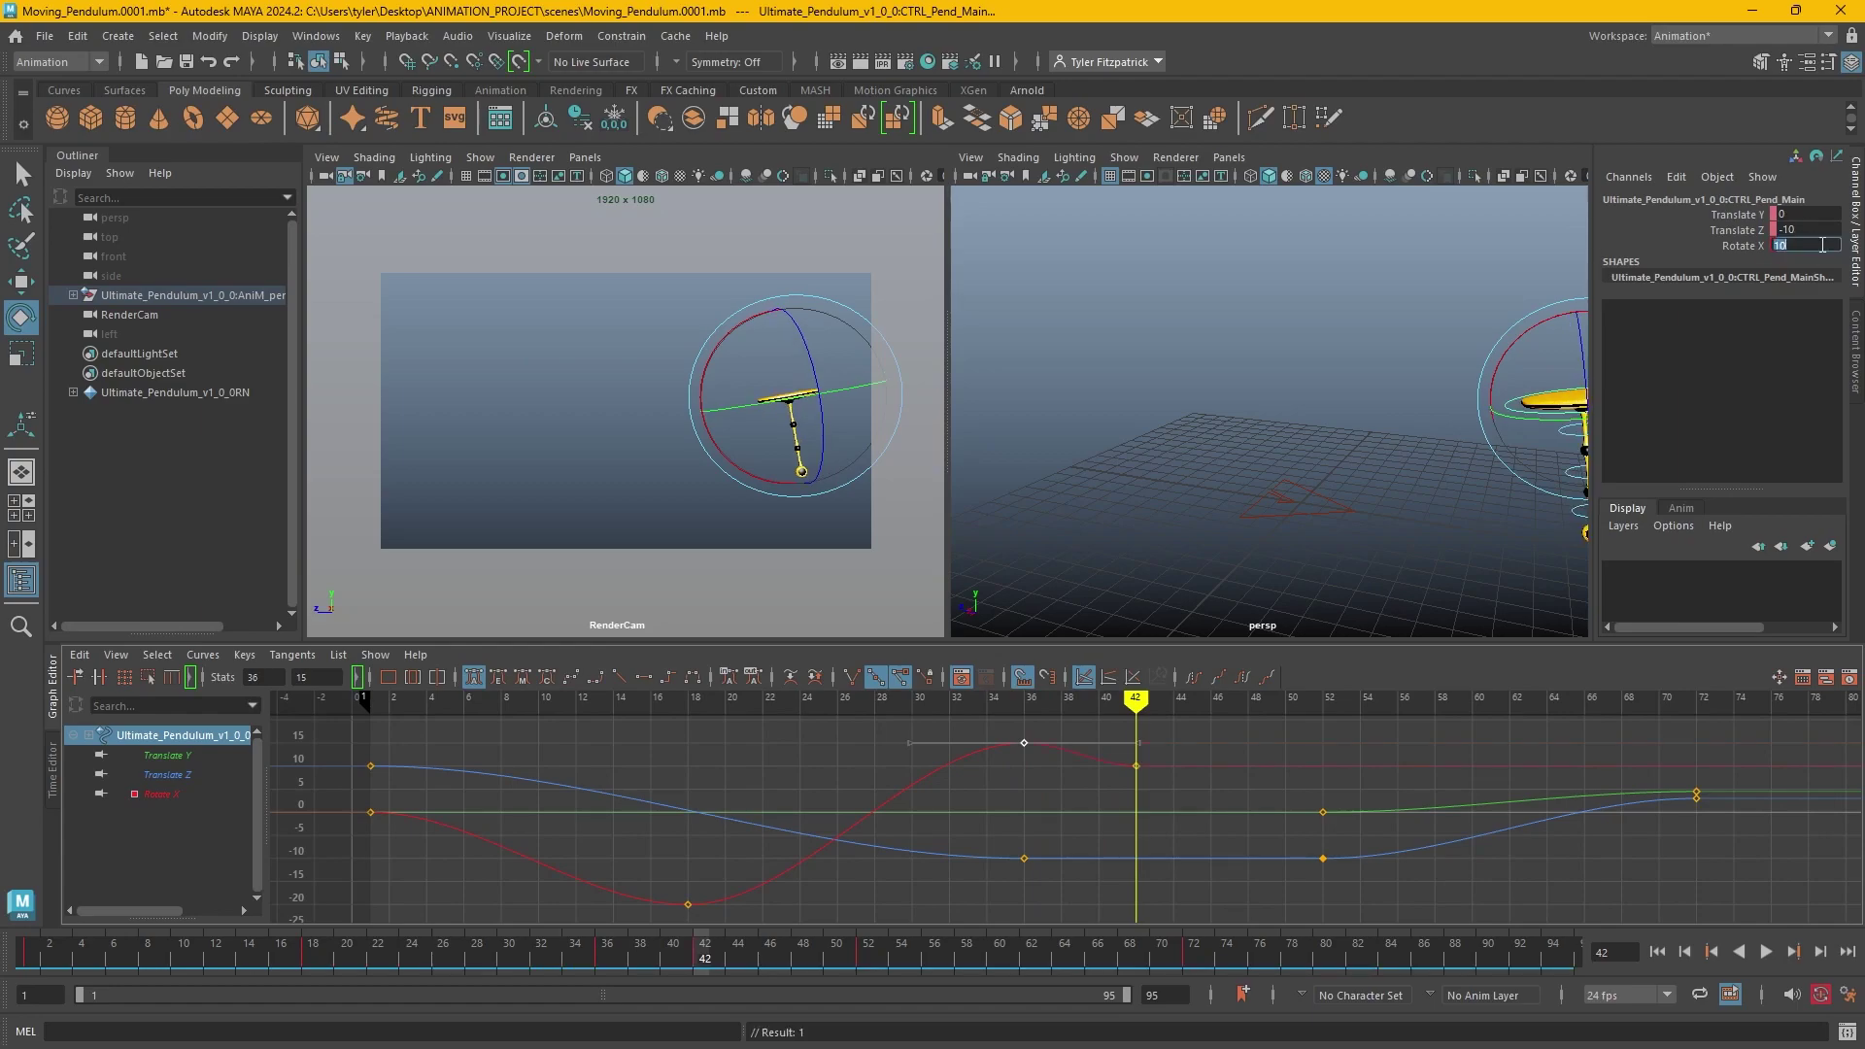
type("-10")
key("Return")
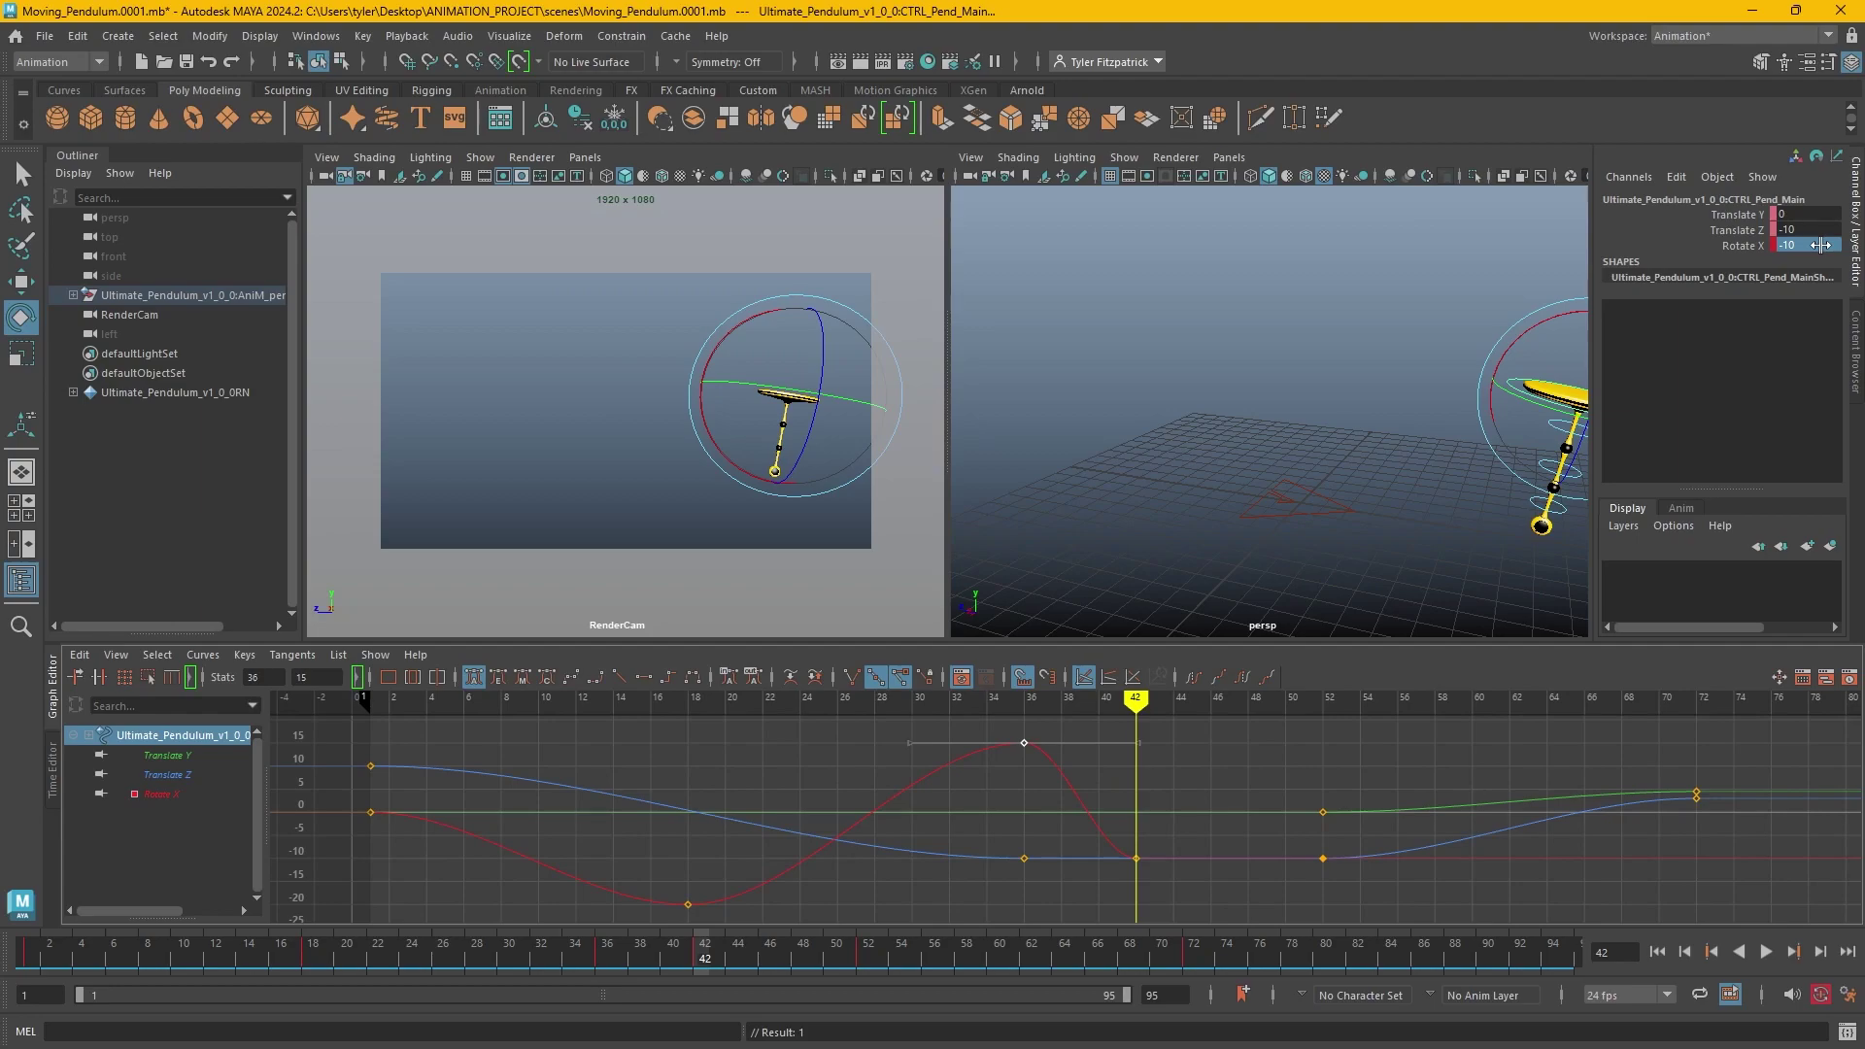
key("alt+period")
key("alt+period")
key("alt+period")
key("alt+period")
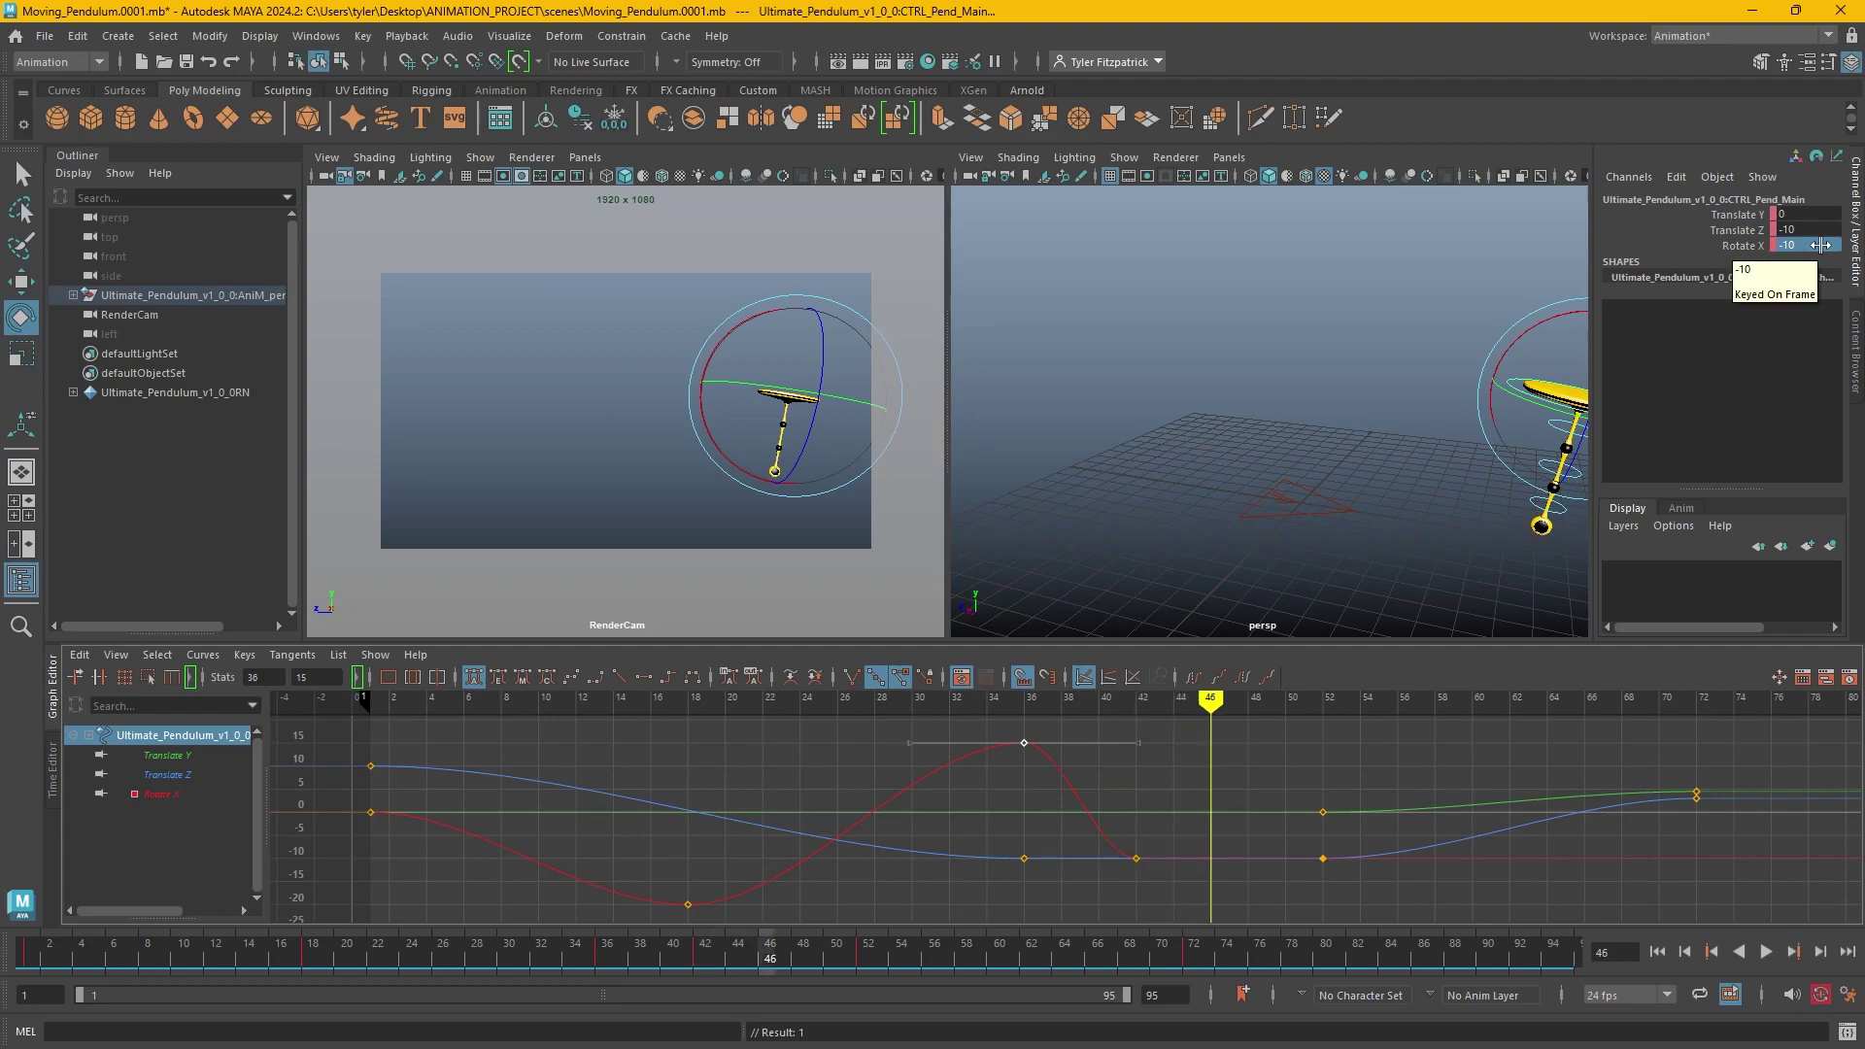
key("alt+period")
key("alt+period")
double_click(1820, 245)
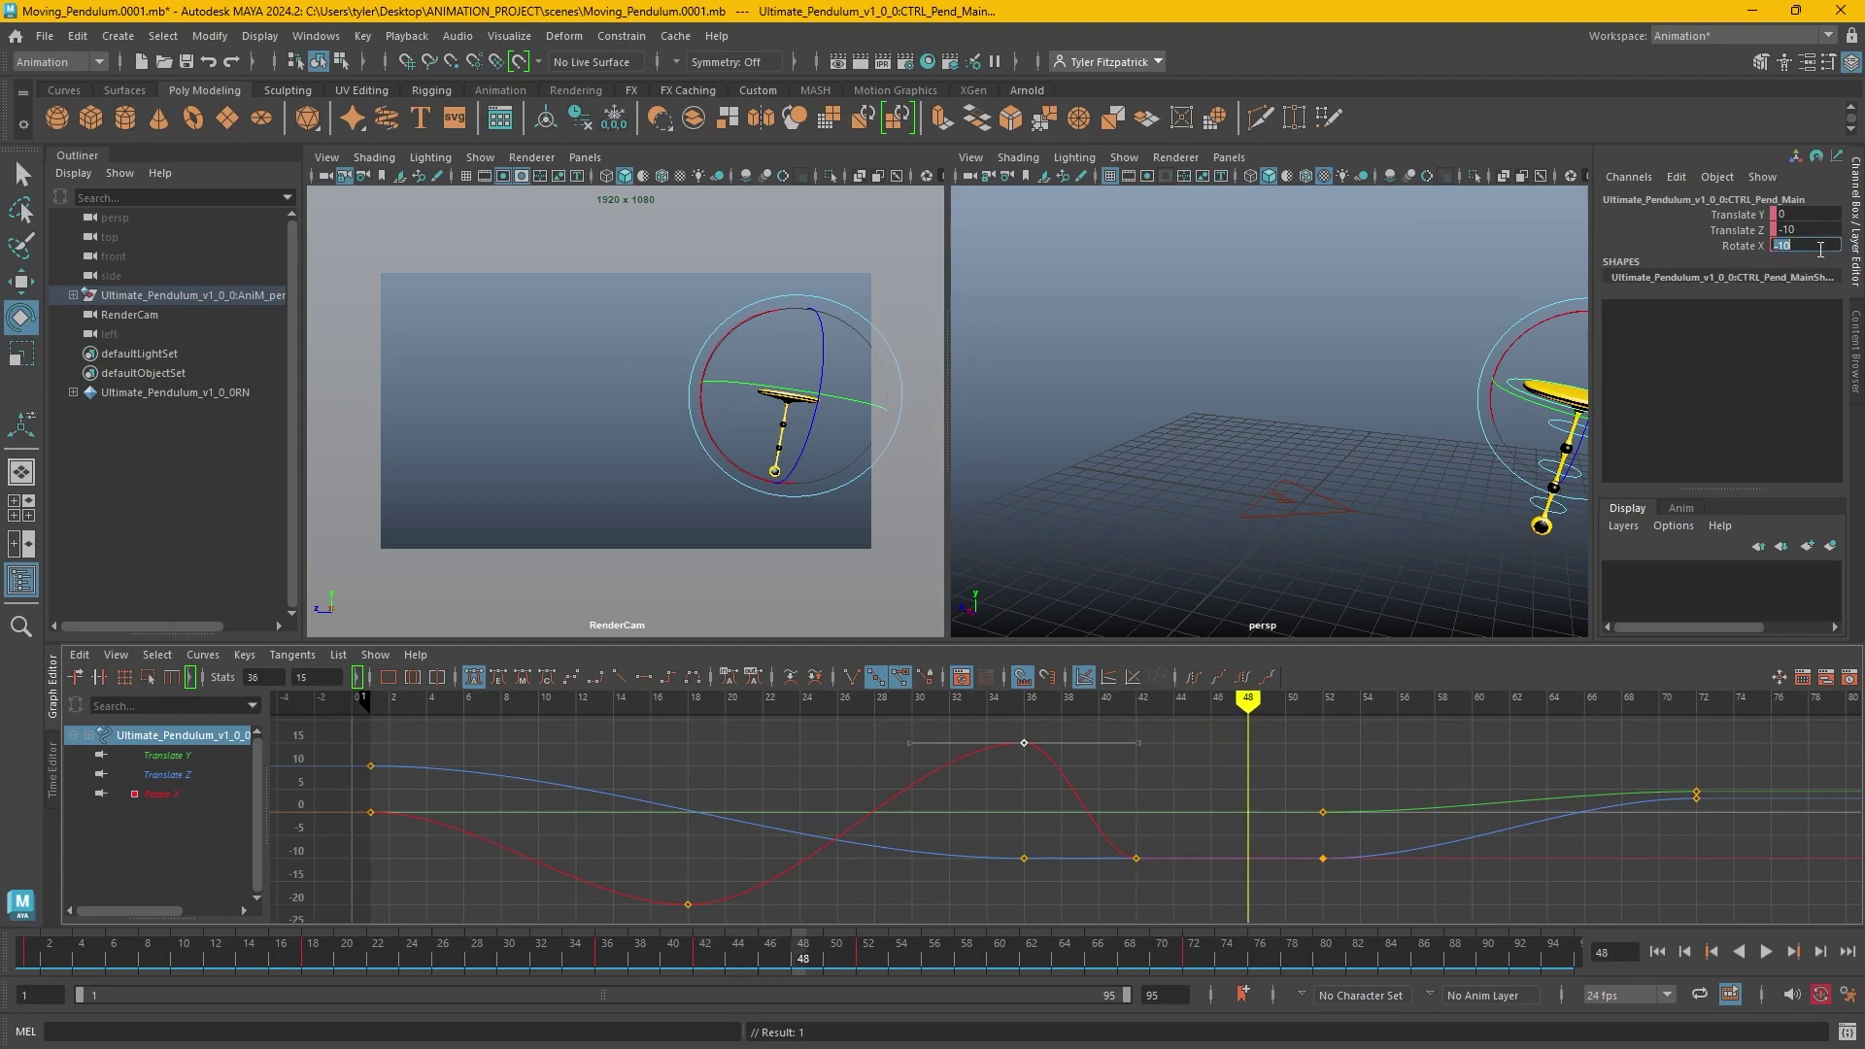
key("Return")
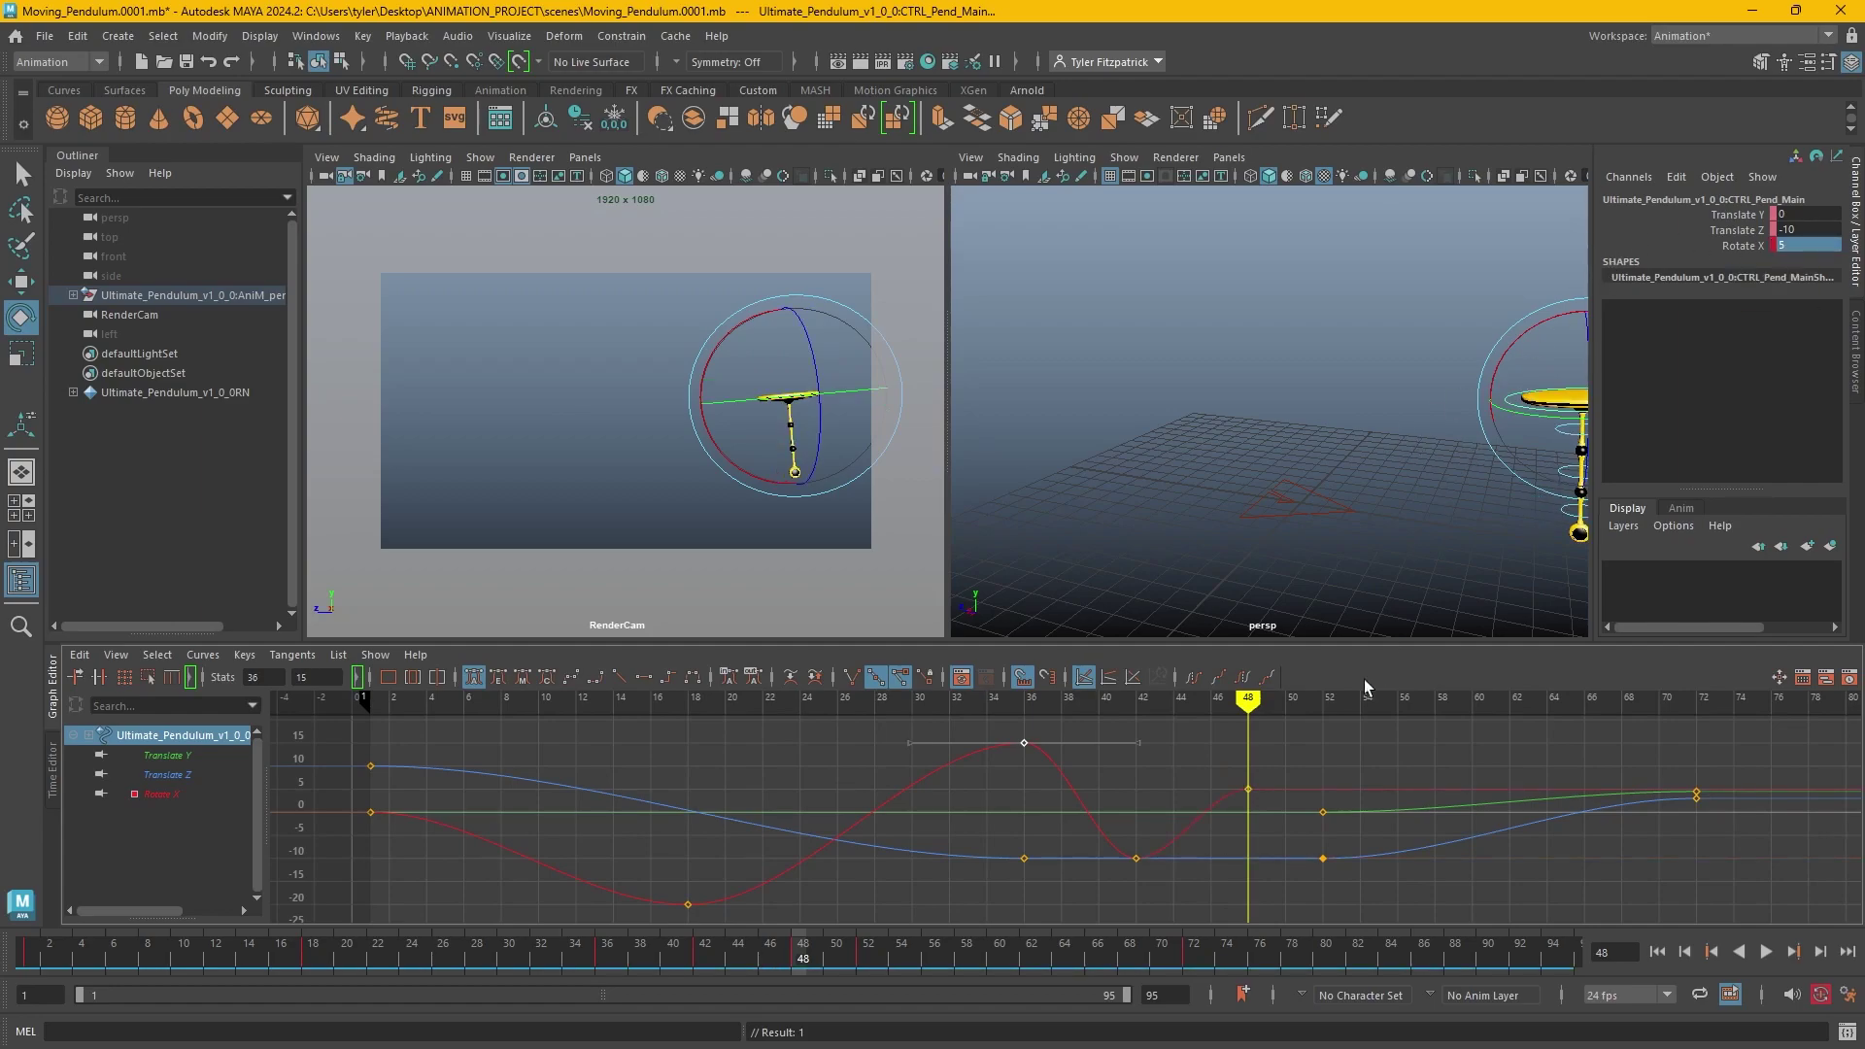
key("alt+period")
key("alt+period")
key("alt+period")
key("alt+period")
key("alt+period")
key("alt+period")
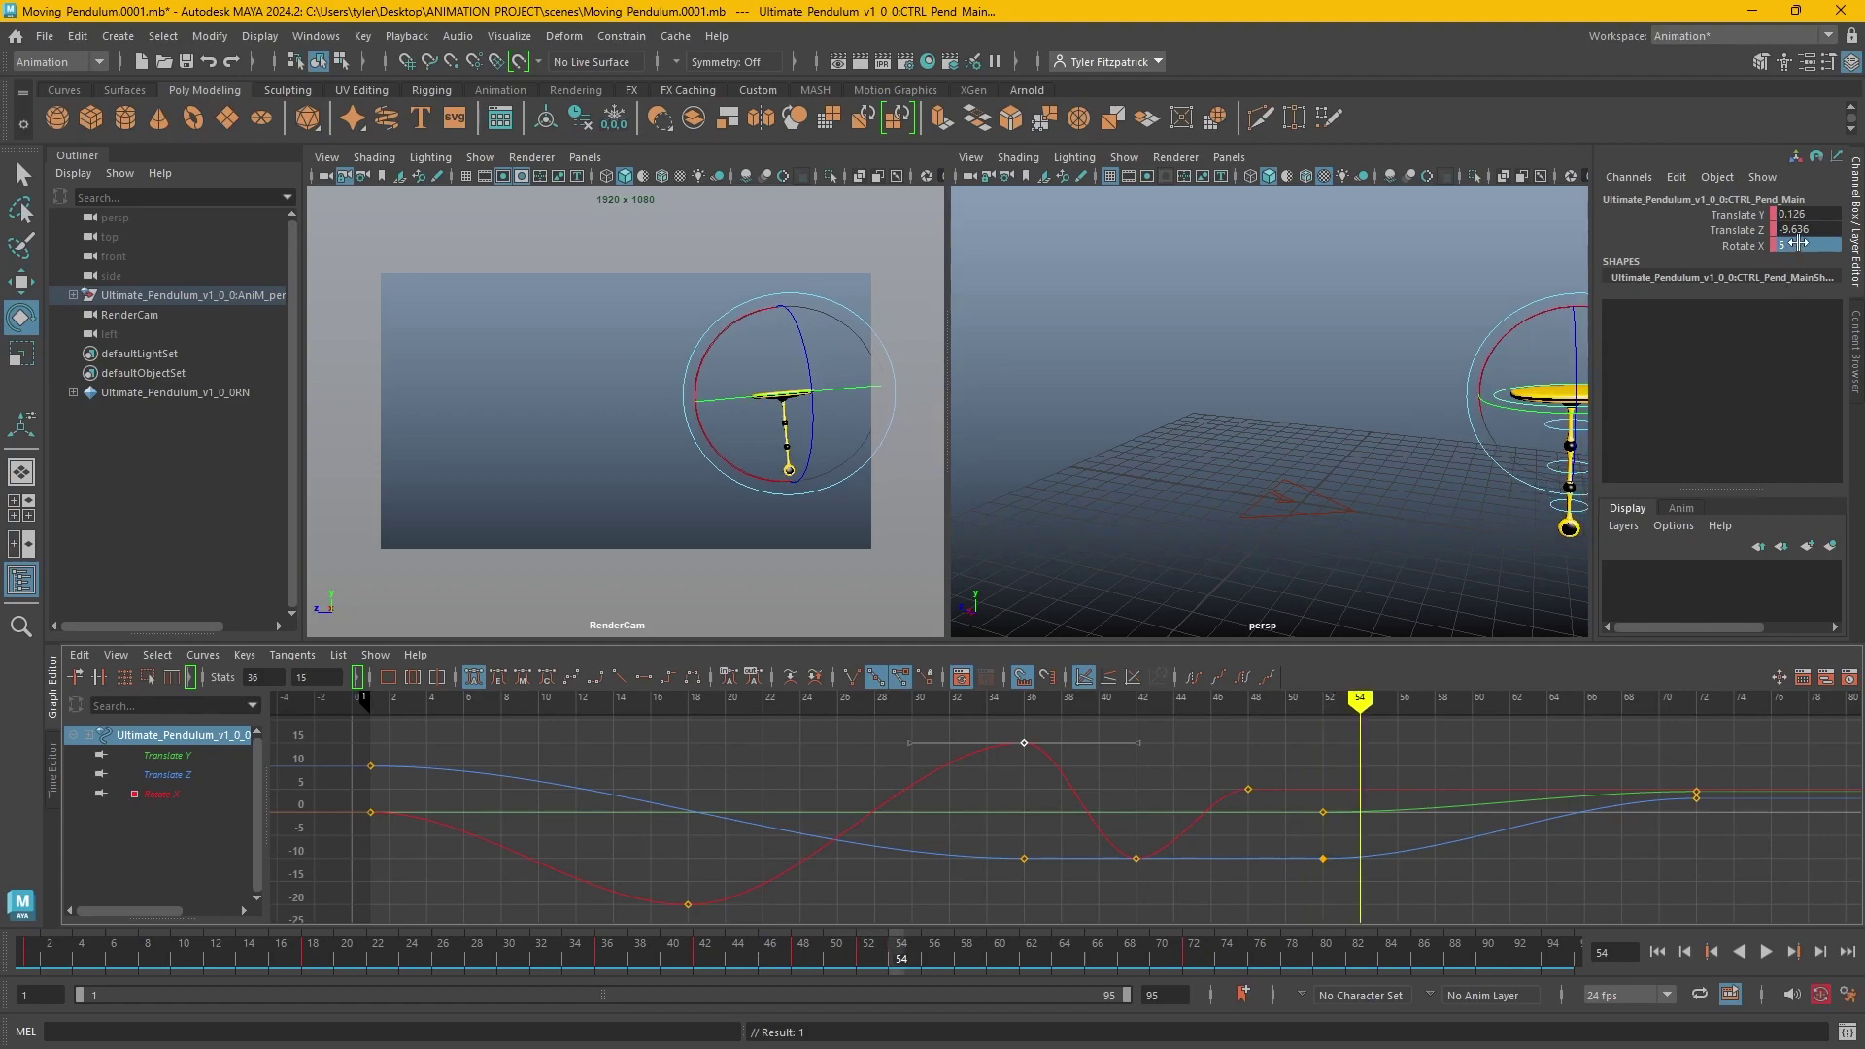
Key Rotate X at 0 on frame 54 and play back the settling swing.
type("0")
key("Return")
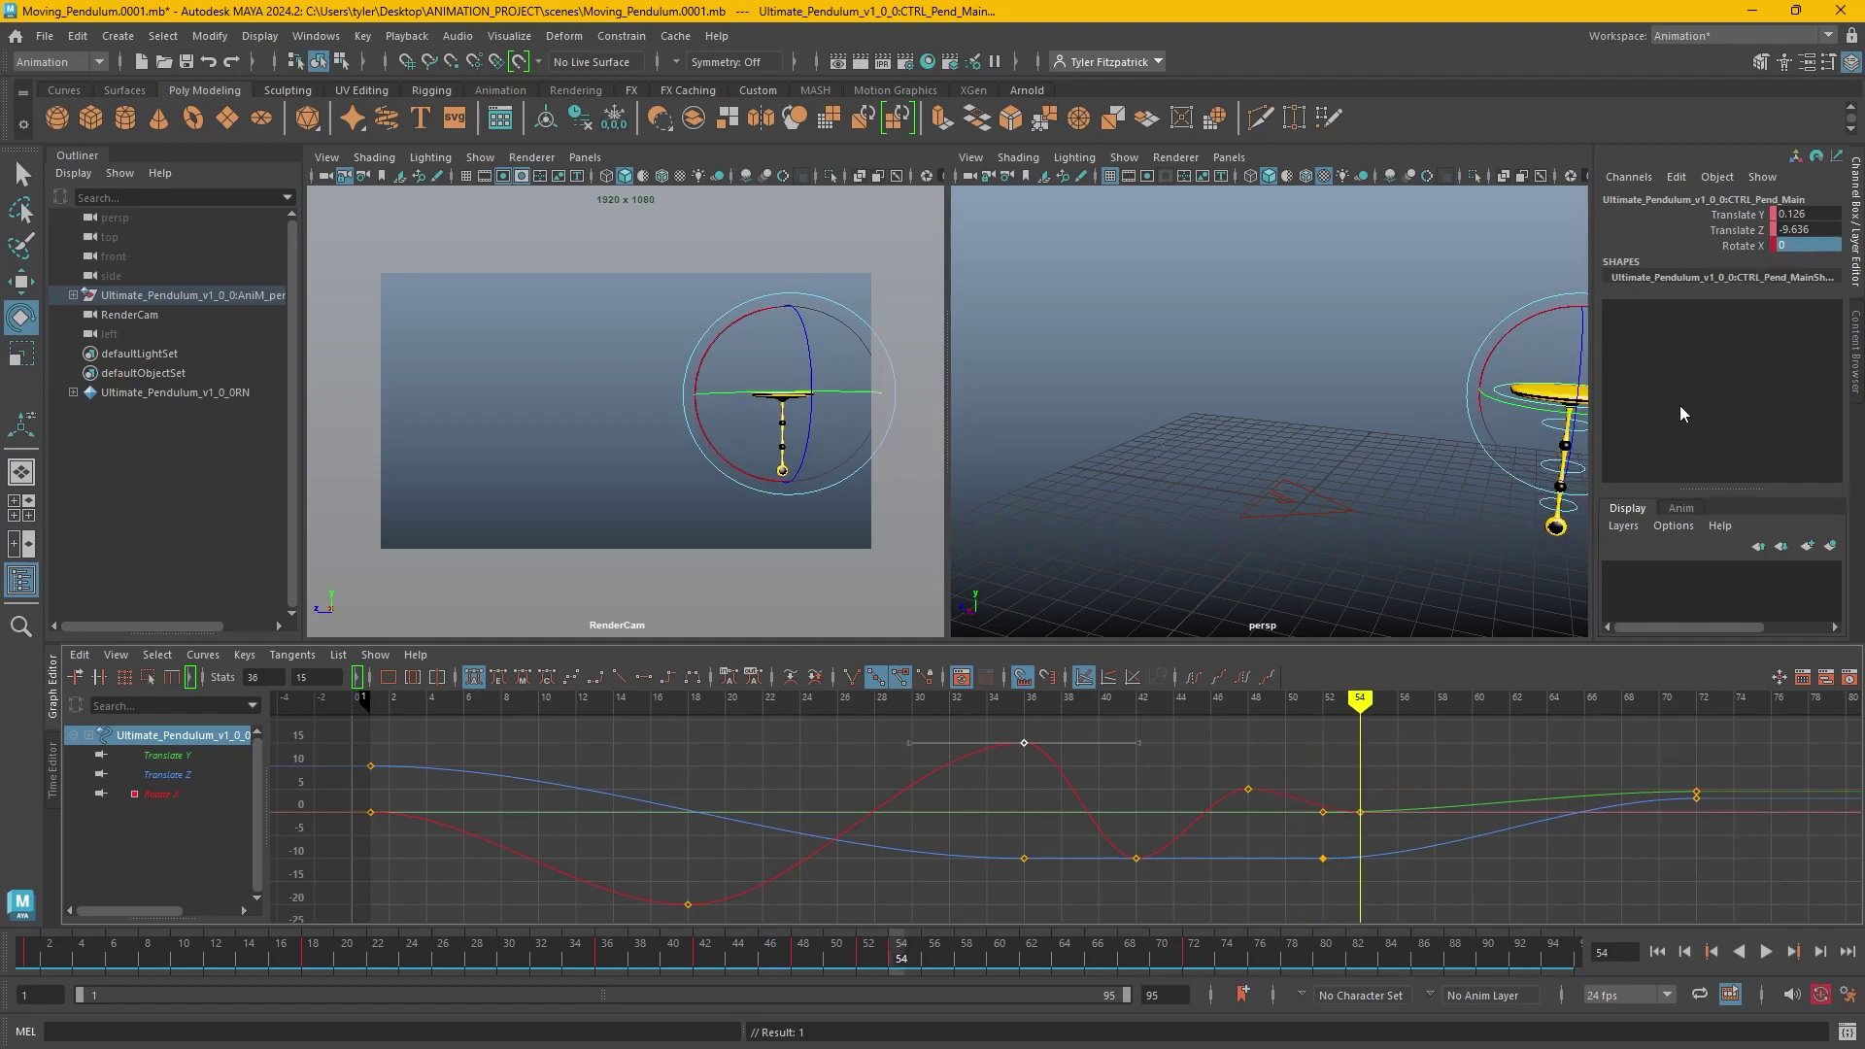
mouse_move(1360, 725)
left_mouse_down()
mouse_move(308, 726)
mouse_move(363, 758)
left_mouse_up()
left_click(1766, 951)
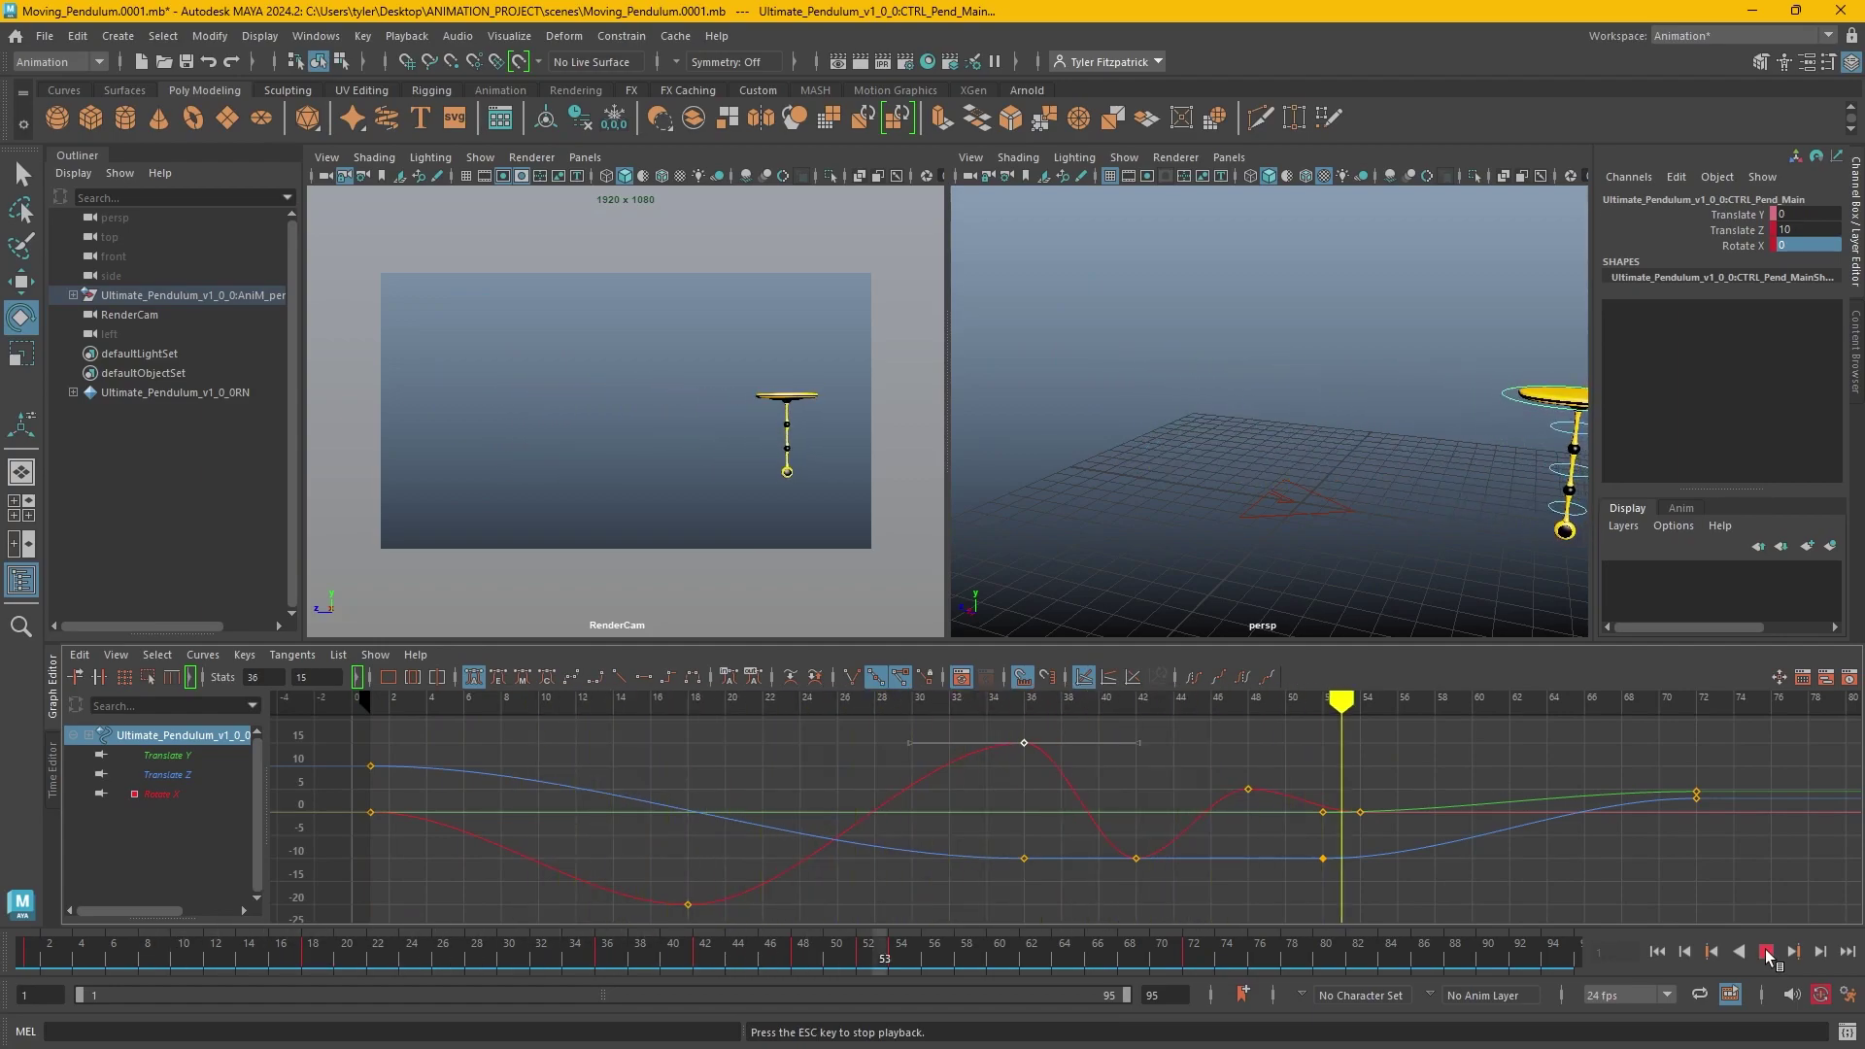
left_click(1766, 952)
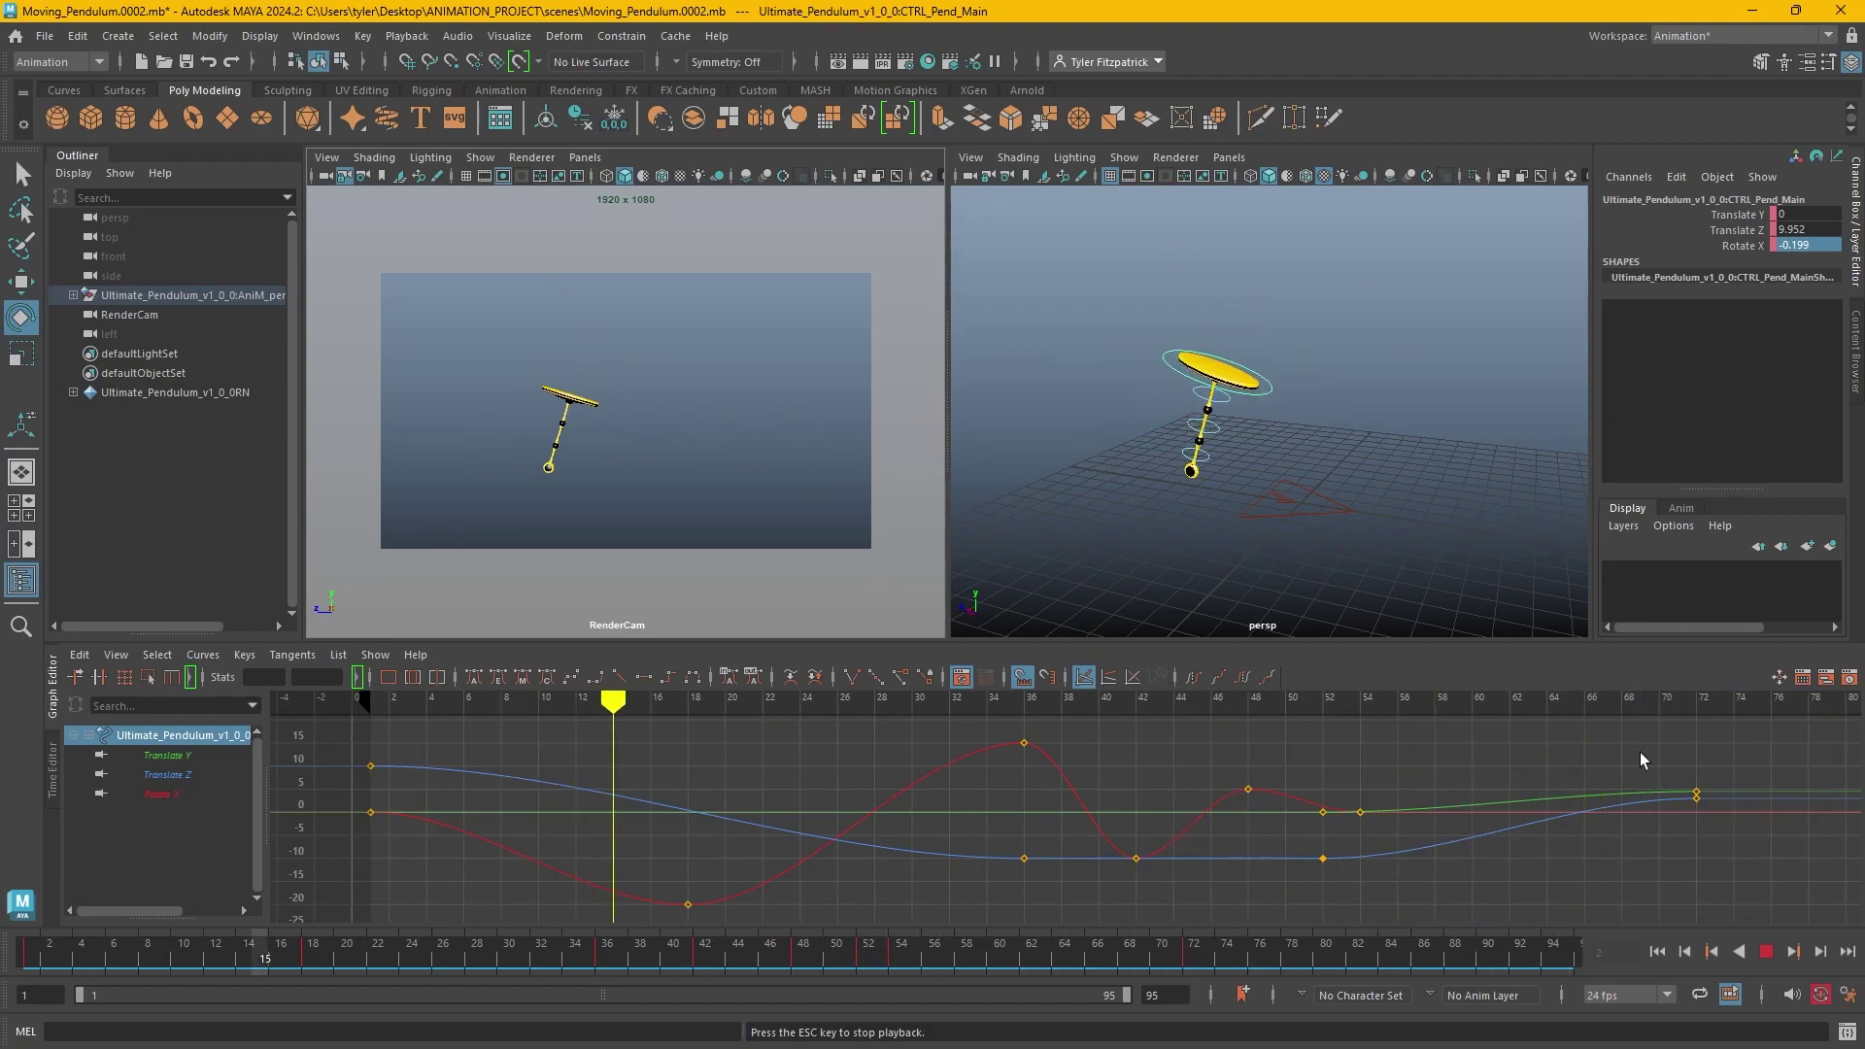
left_click(1767, 952)
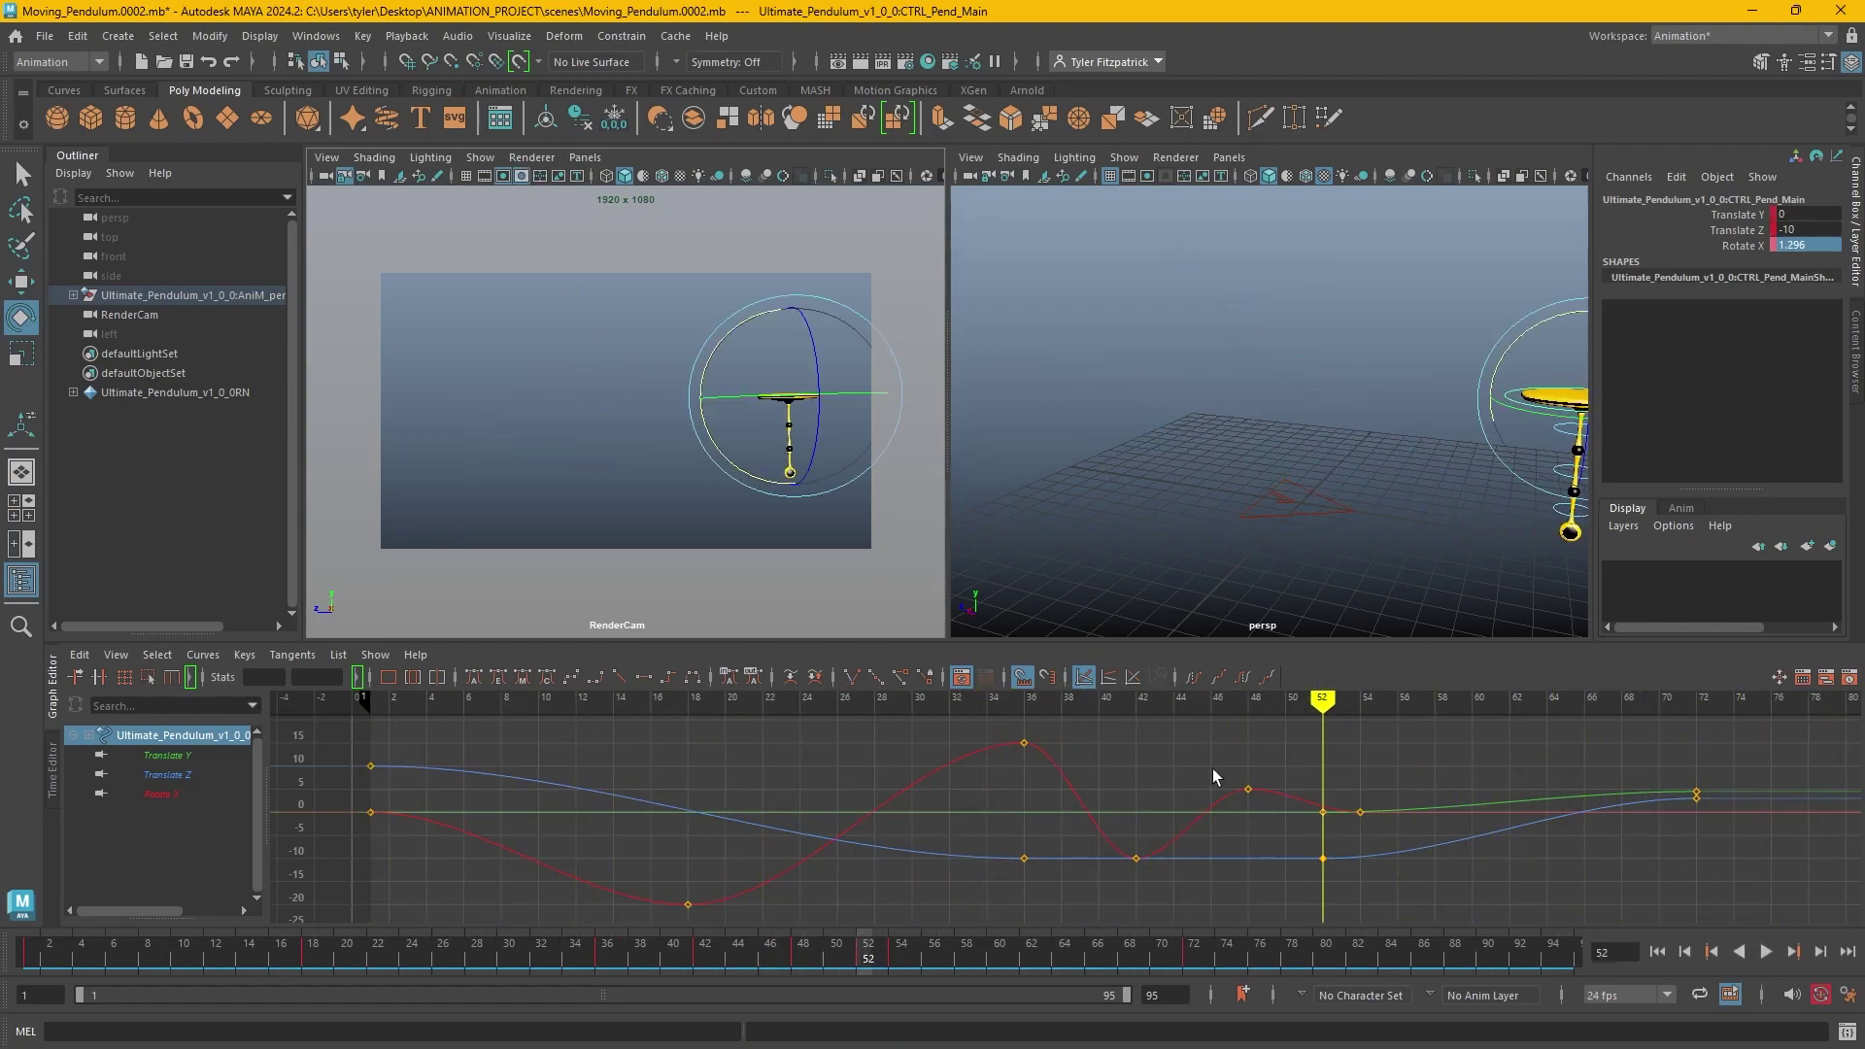
Shift the keys from frame 42 onward later, dropping the earliest Rotate X key before each shift.
mouse_move(1097, 710)
left_mouse_down()
mouse_move(1295, 817)
mouse_move(988, 816)
mouse_move(1836, 911)
left_mouse_up()
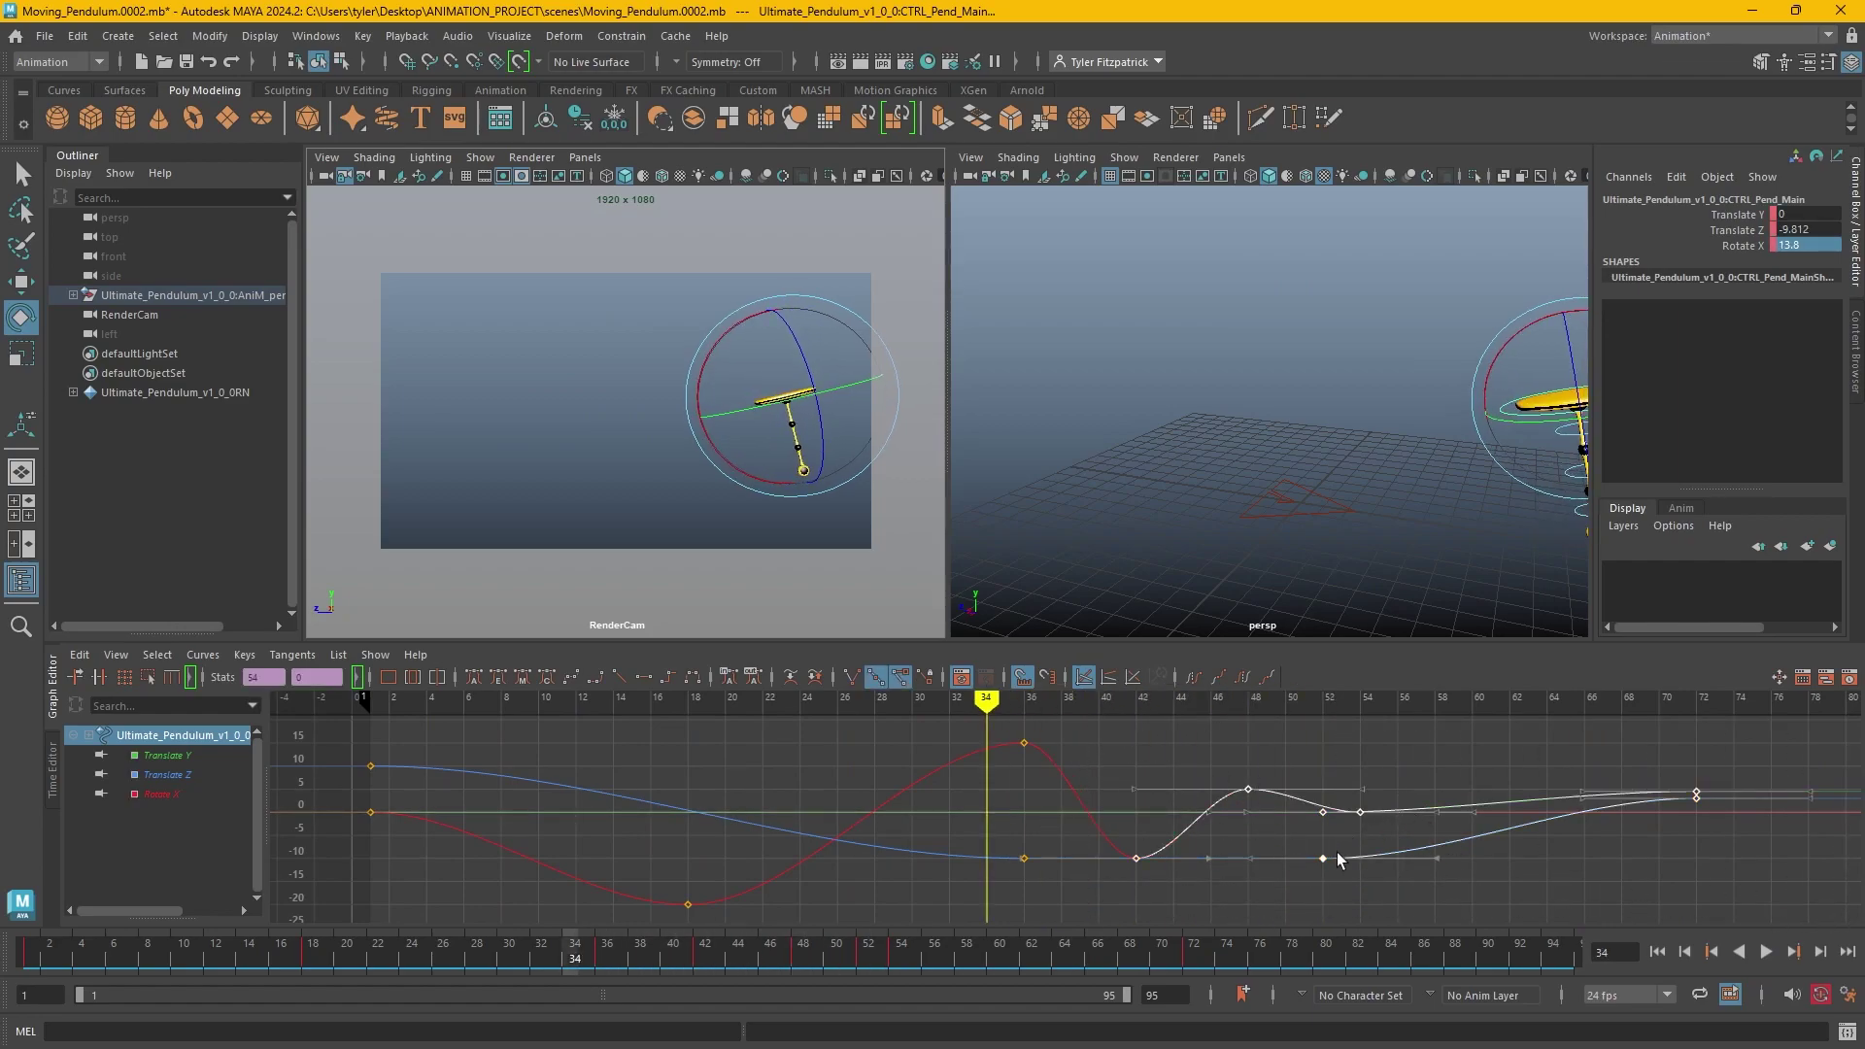
middle_click_drag(1131, 776, 1164, 780, "shift")
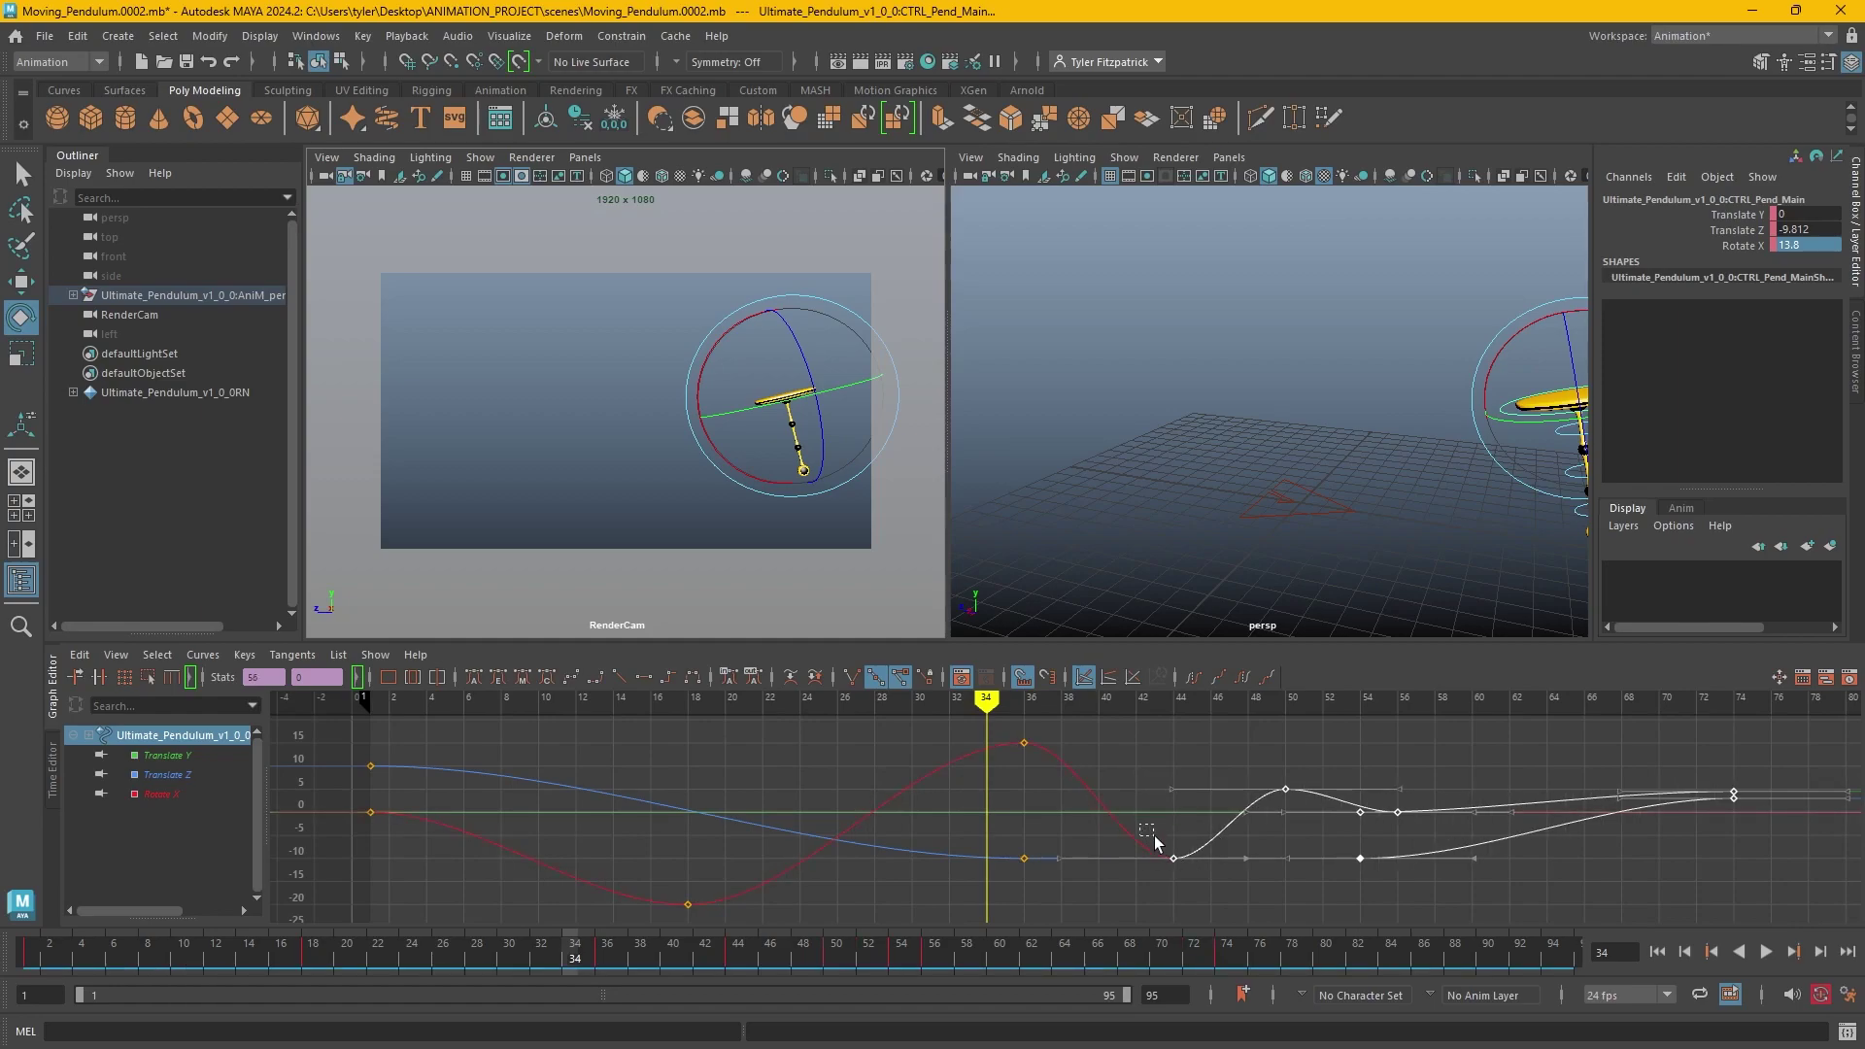
left_click_drag(1154, 836, 1218, 877, "shift")
middle_click_drag(1169, 731, 1201, 732, "shift")
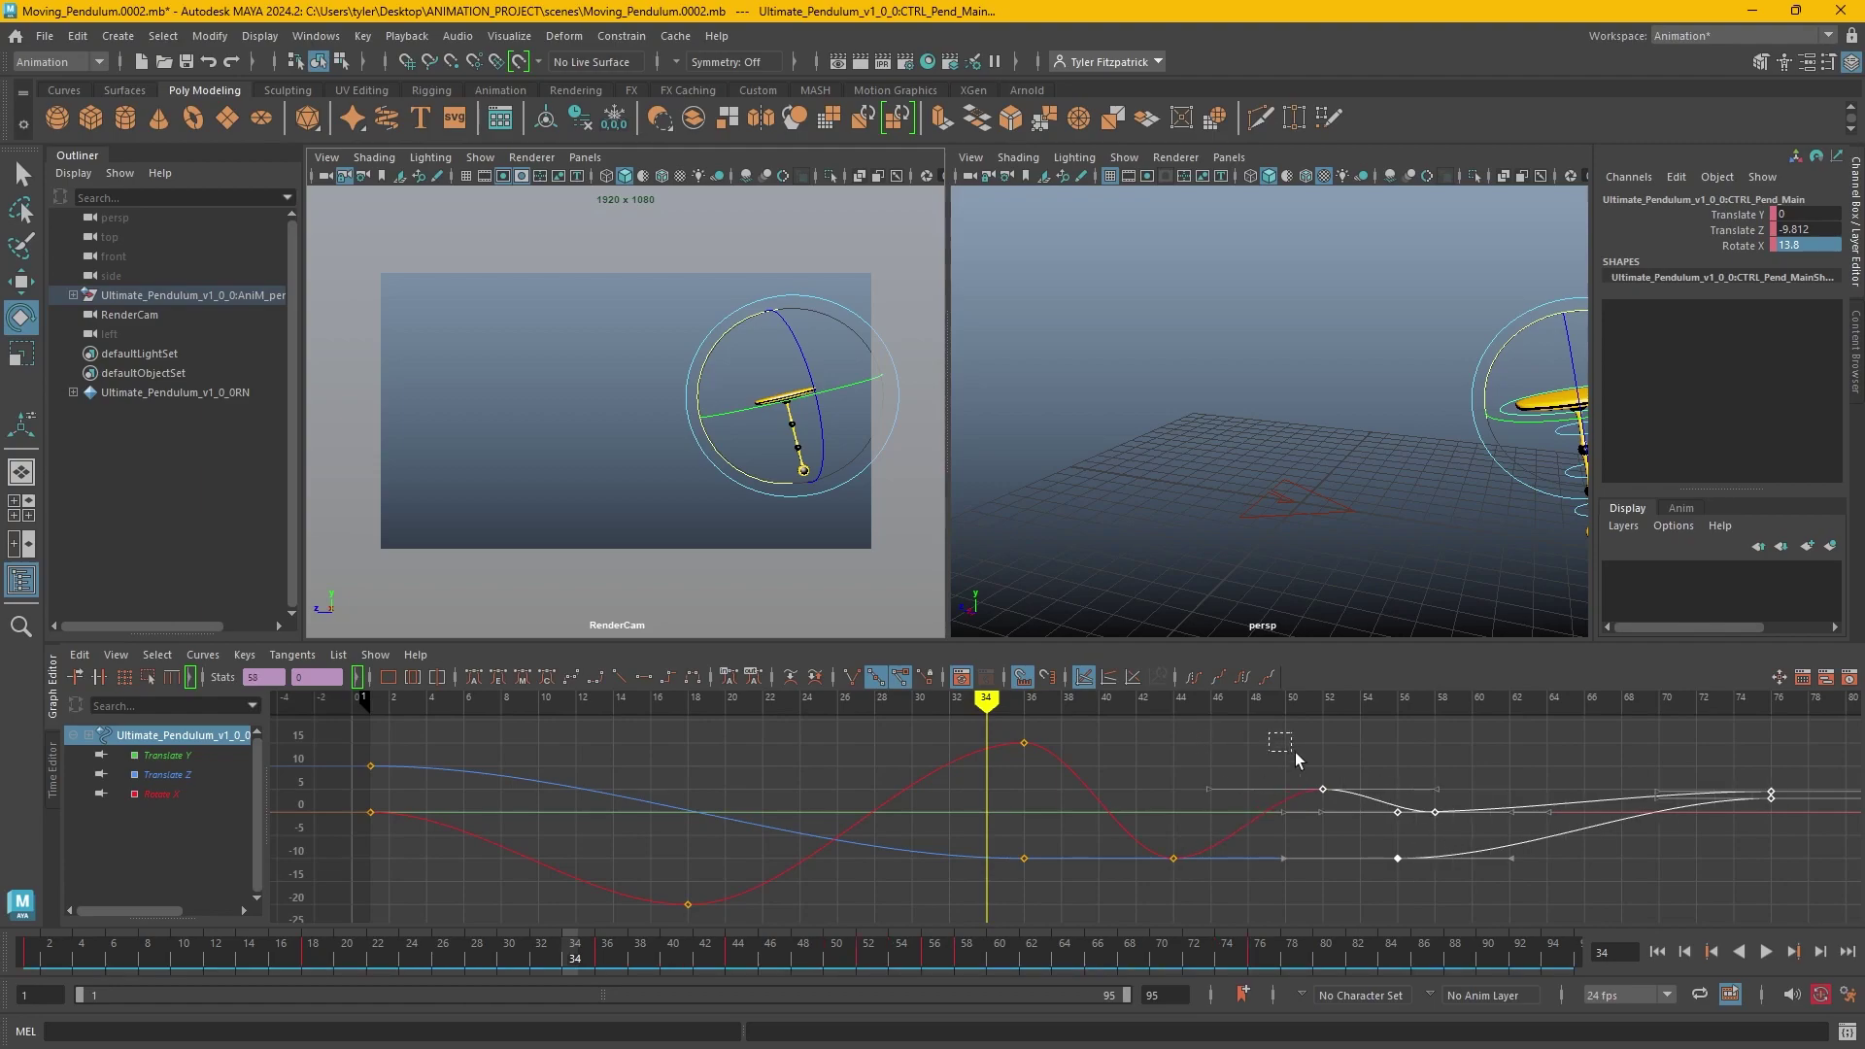
left_click_drag(1297, 759, 1365, 816, "ctrl")
middle_click_drag(1304, 741, 1327, 744, "shift")
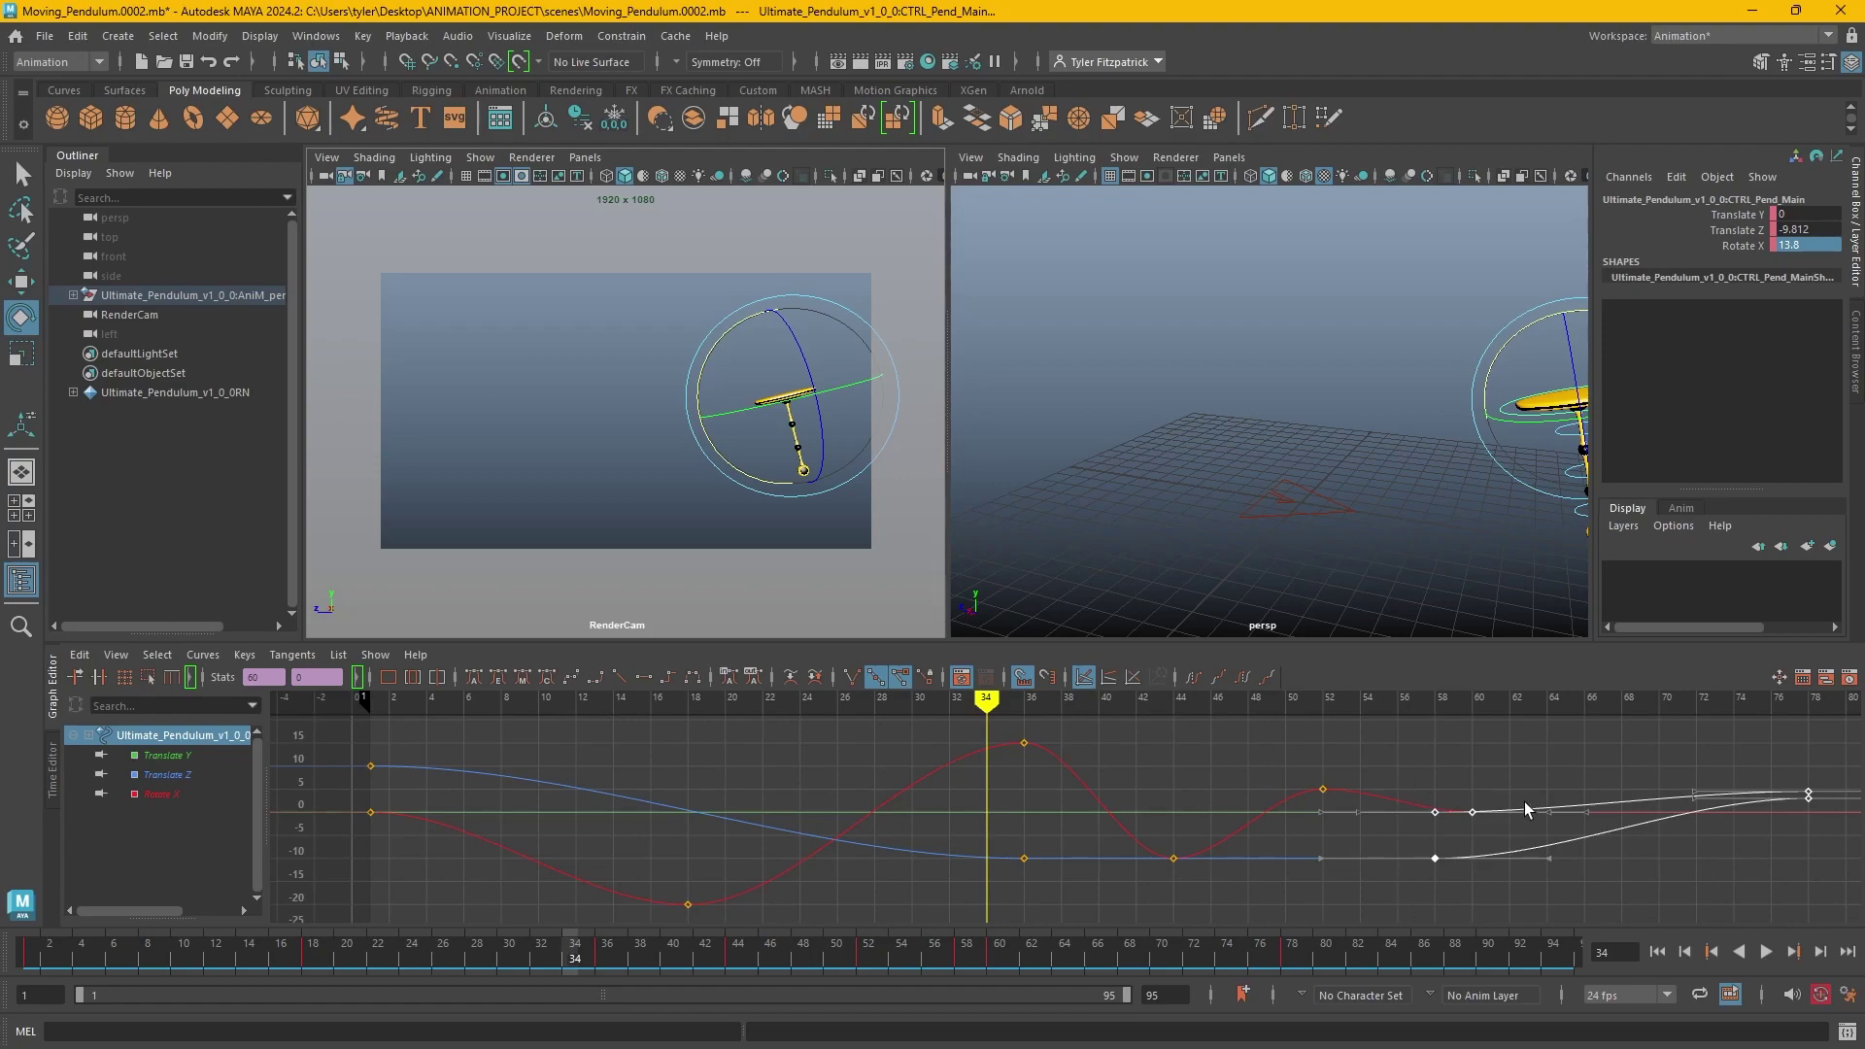
left_click_drag(1512, 766, 1454, 865, "ctrl")
middle_click_drag(1317, 849, 1460, 861, "shift")
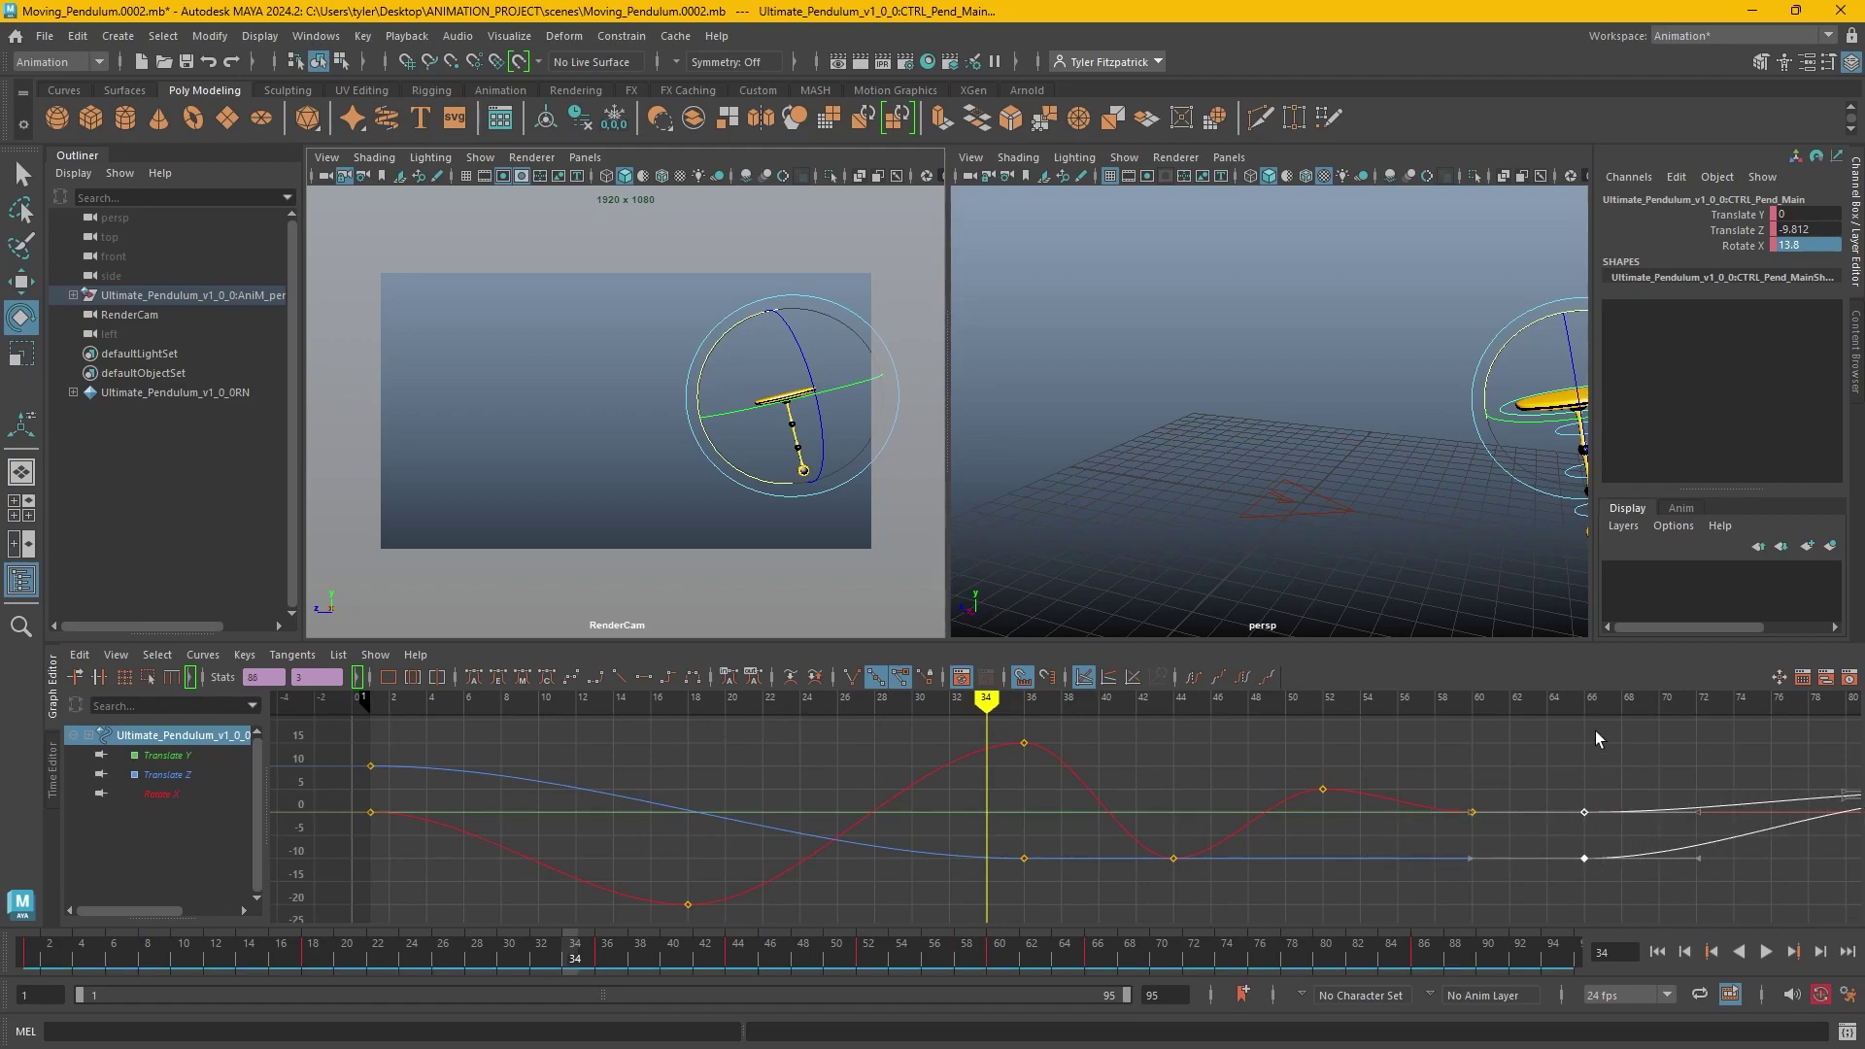
left_click_drag(1374, 696, 373, 788)
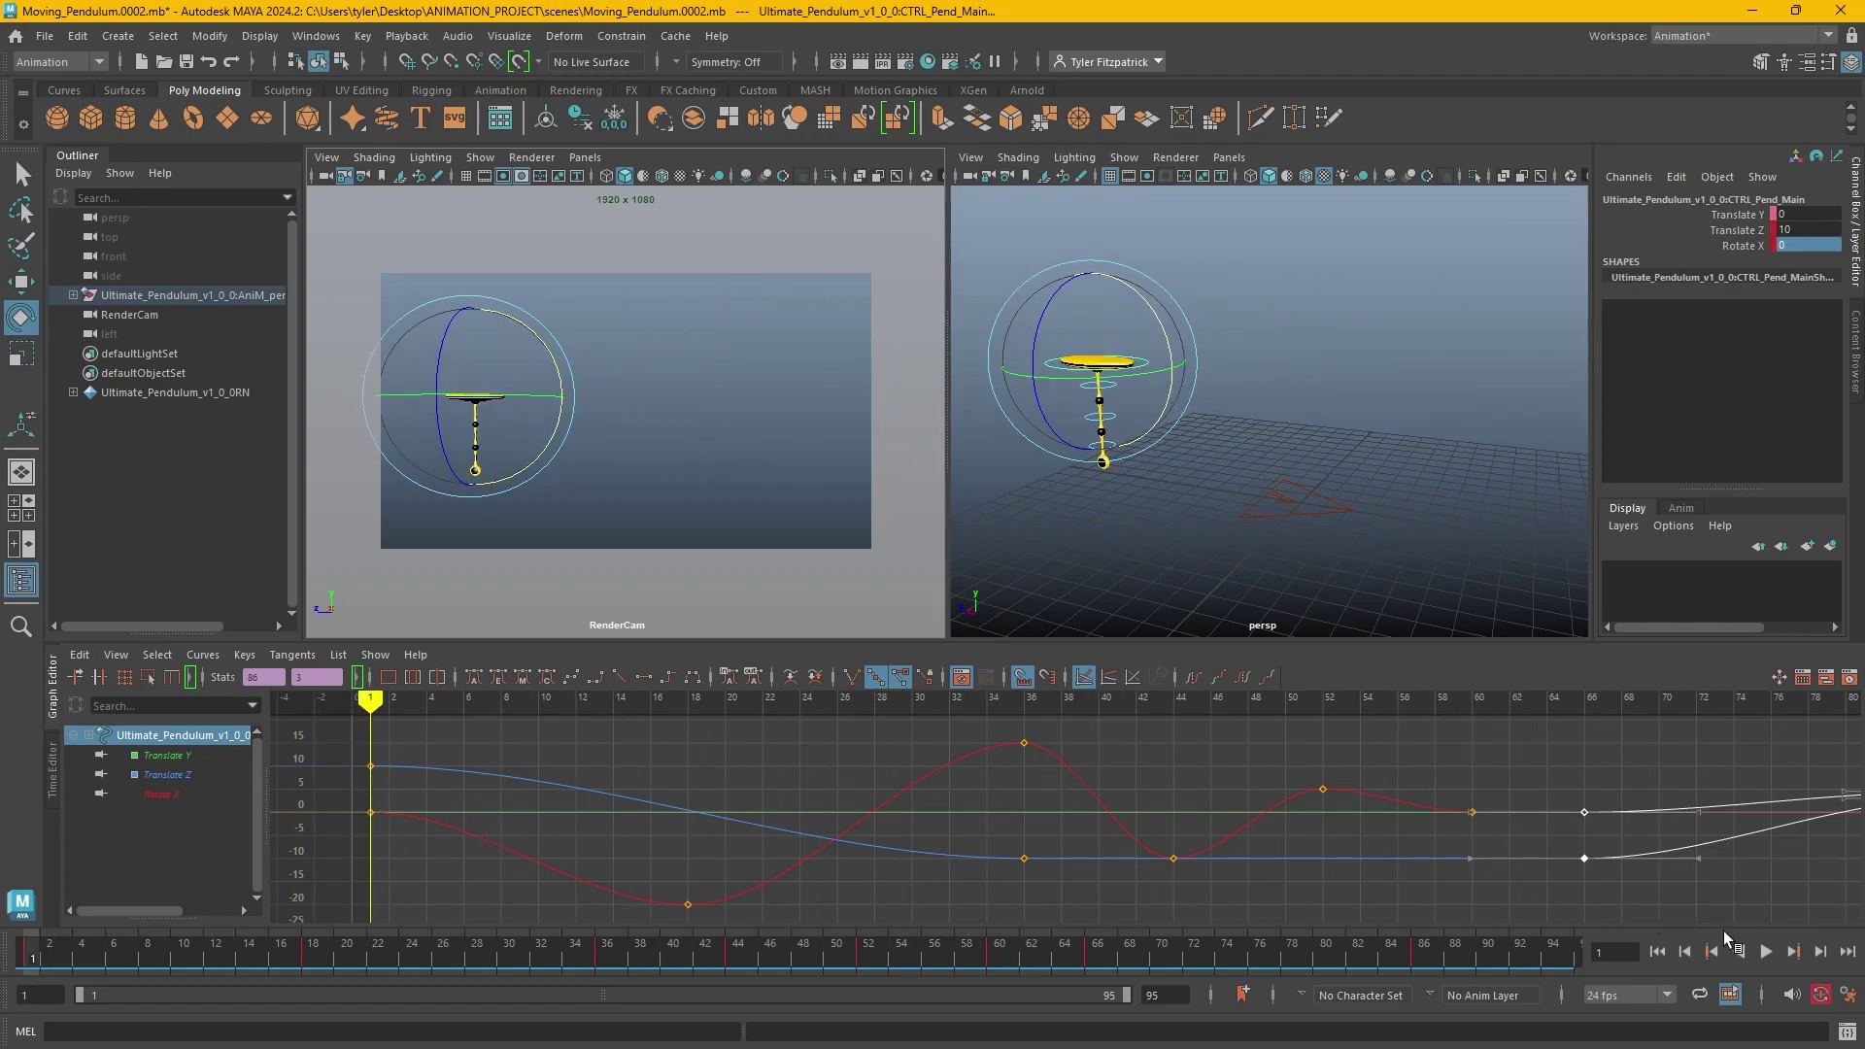
left_click(1767, 954)
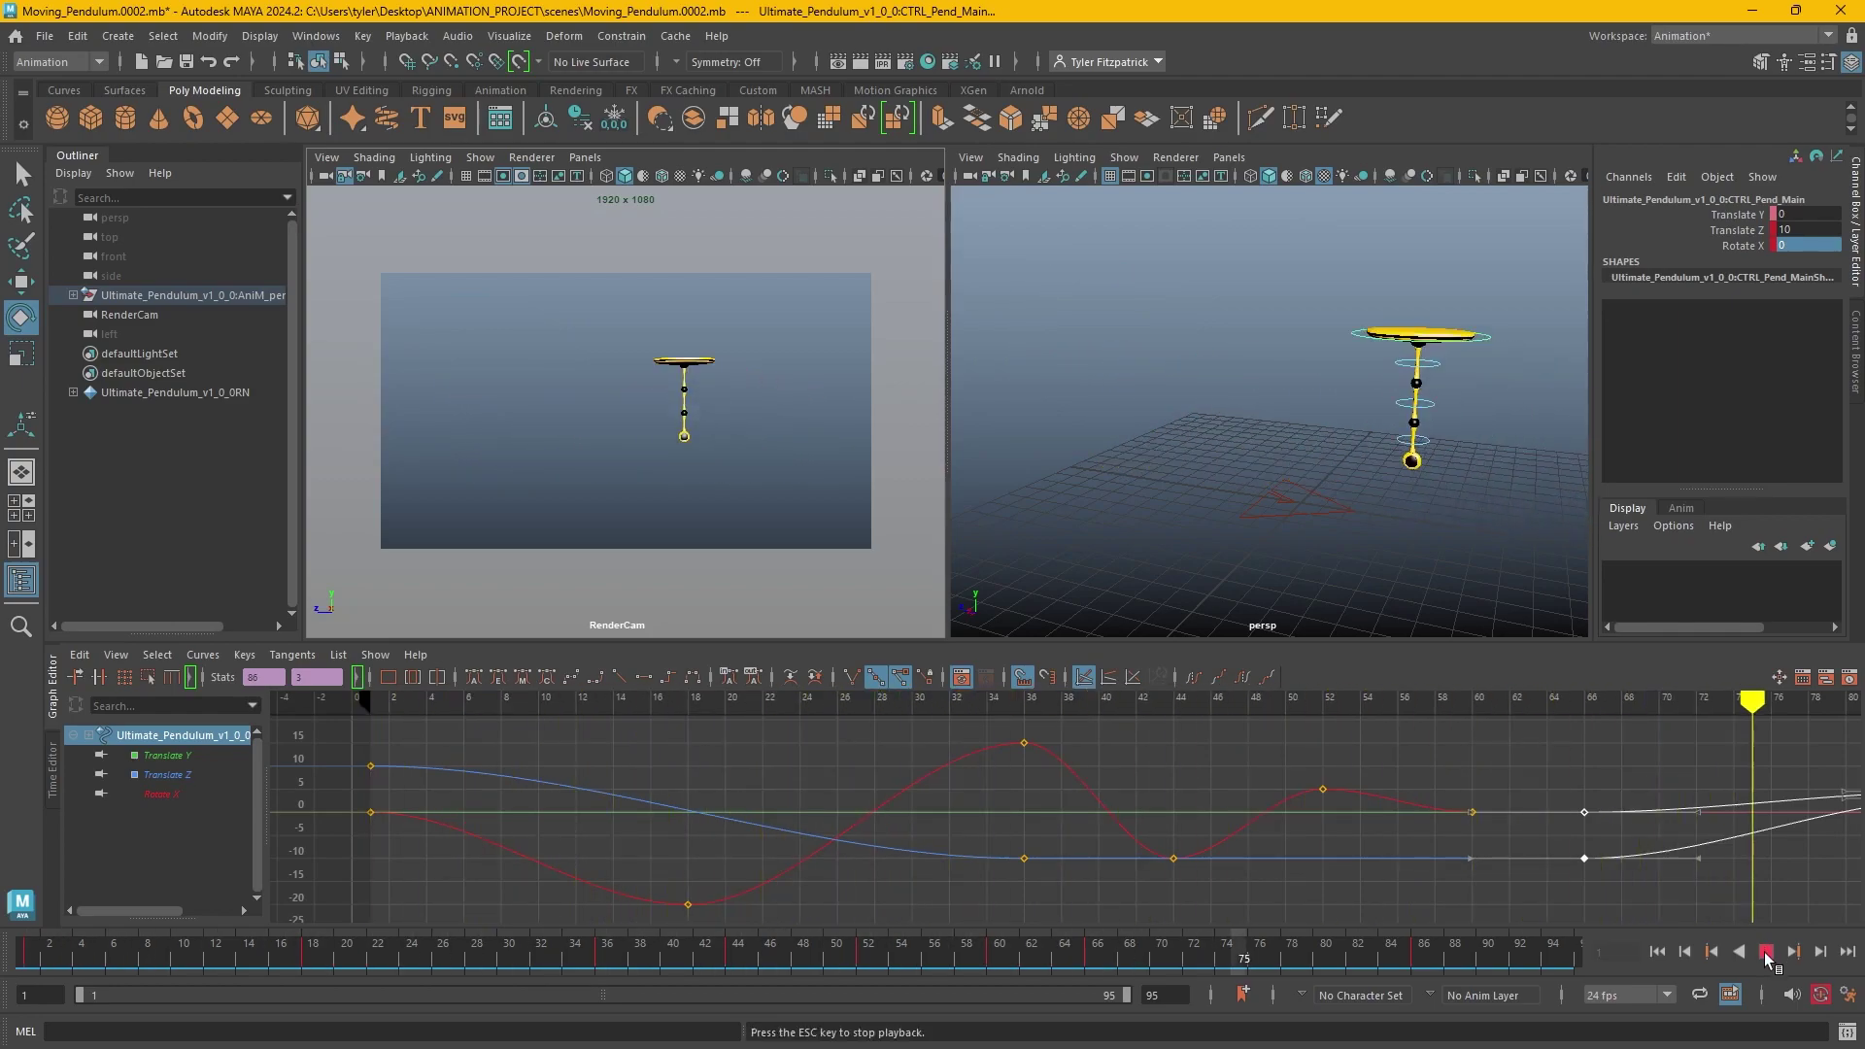
left_click(1767, 952)
left_click_drag(986, 700, 707, 918)
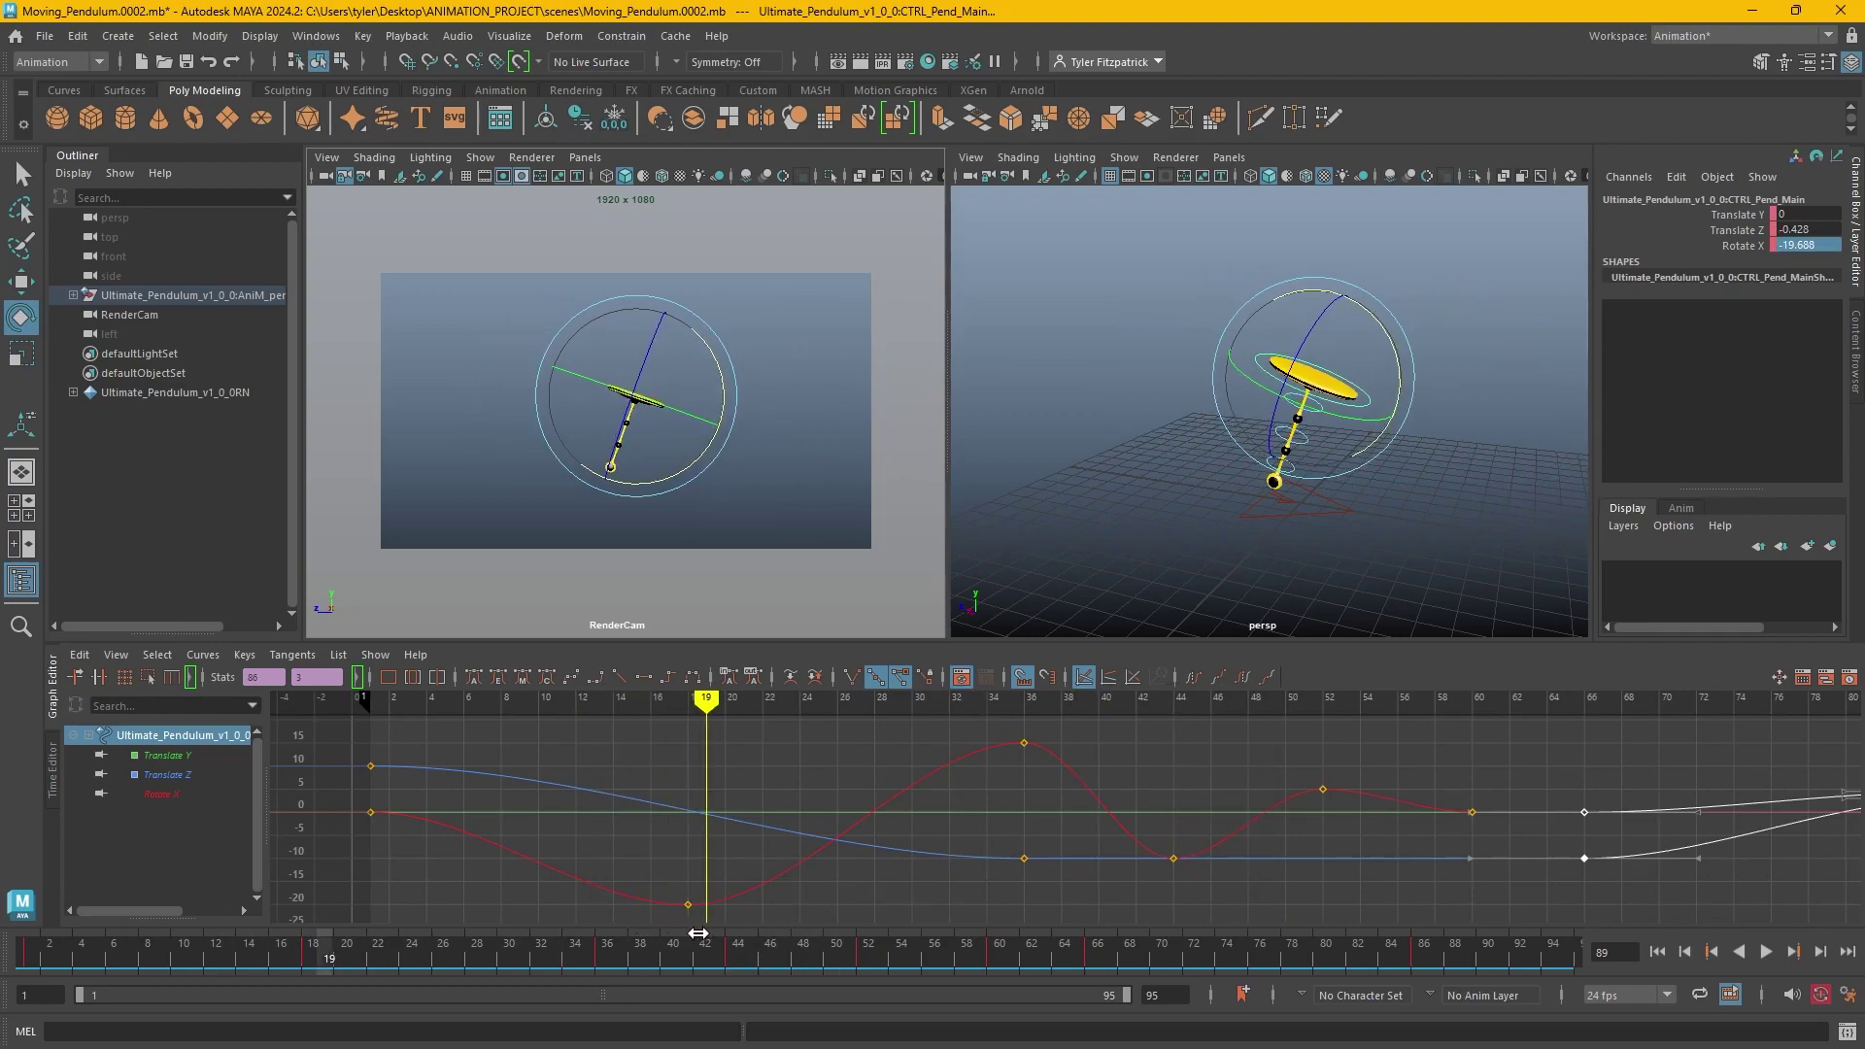
left_click_drag(712, 700, 690, 700)
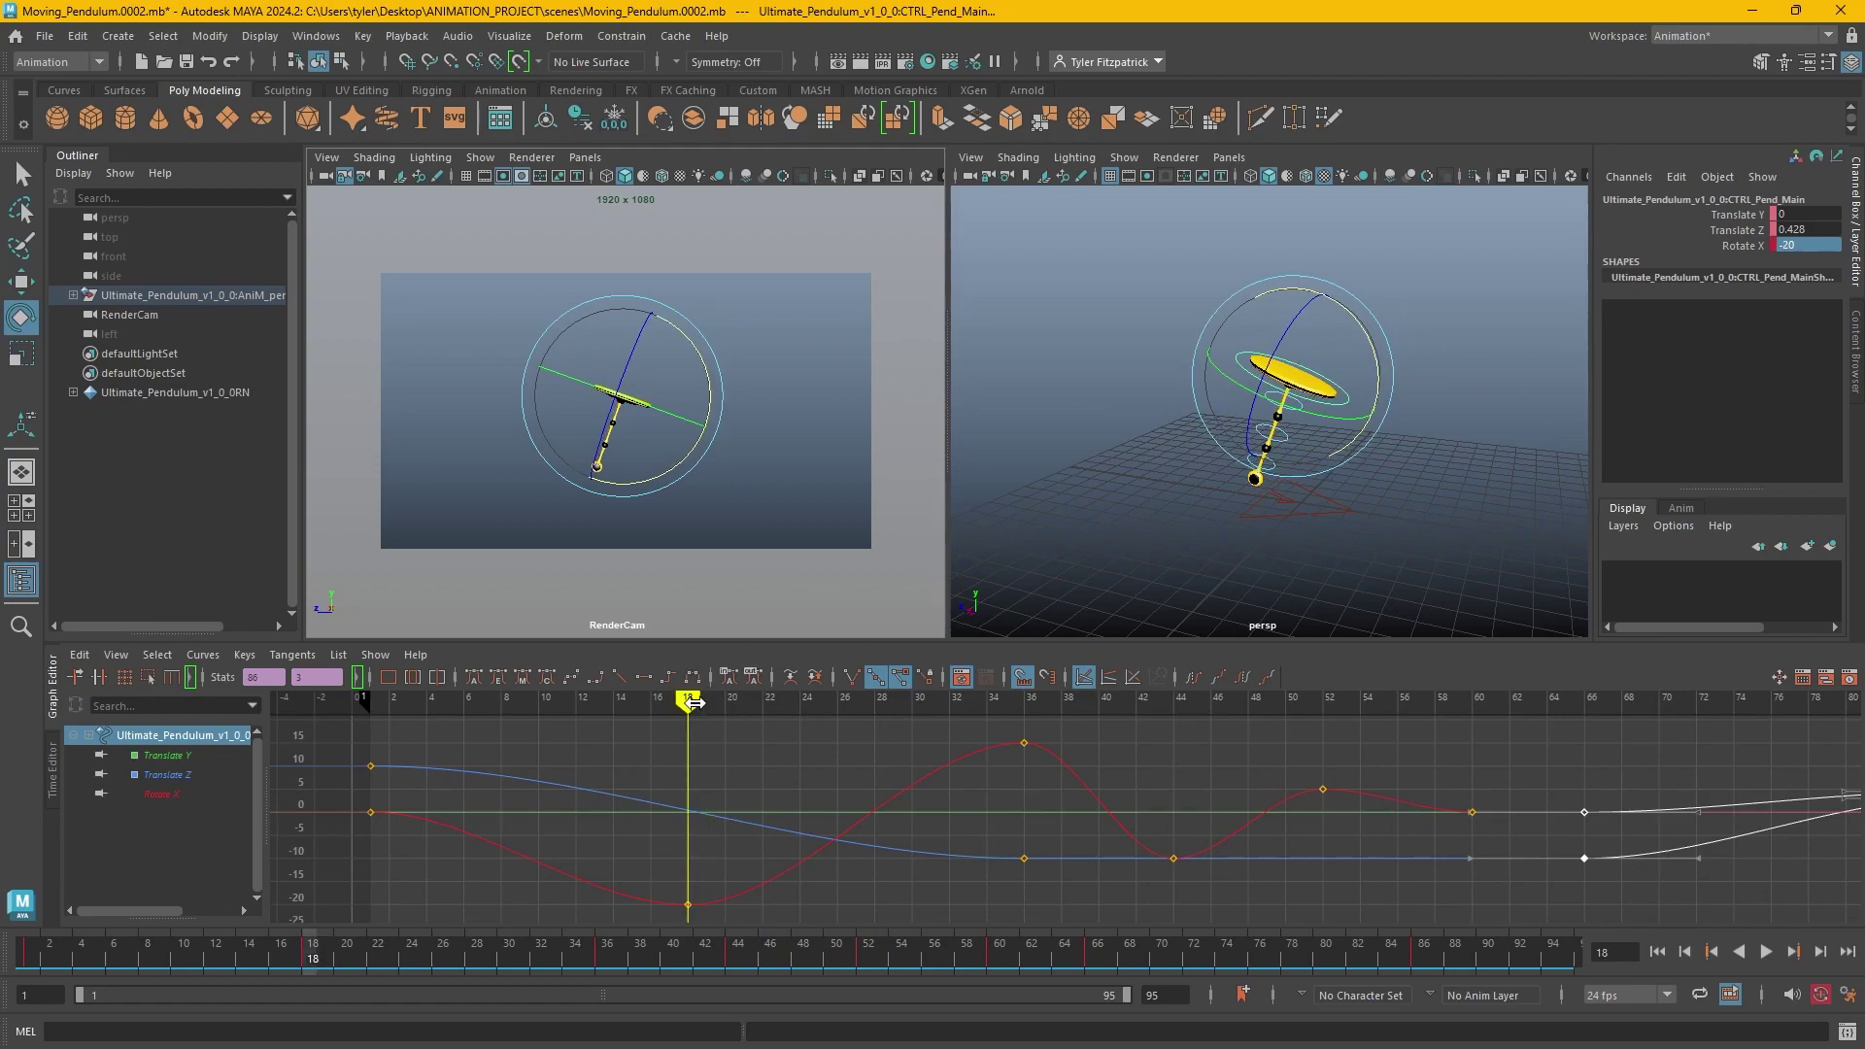
key("alt+v")
key("alt+v")
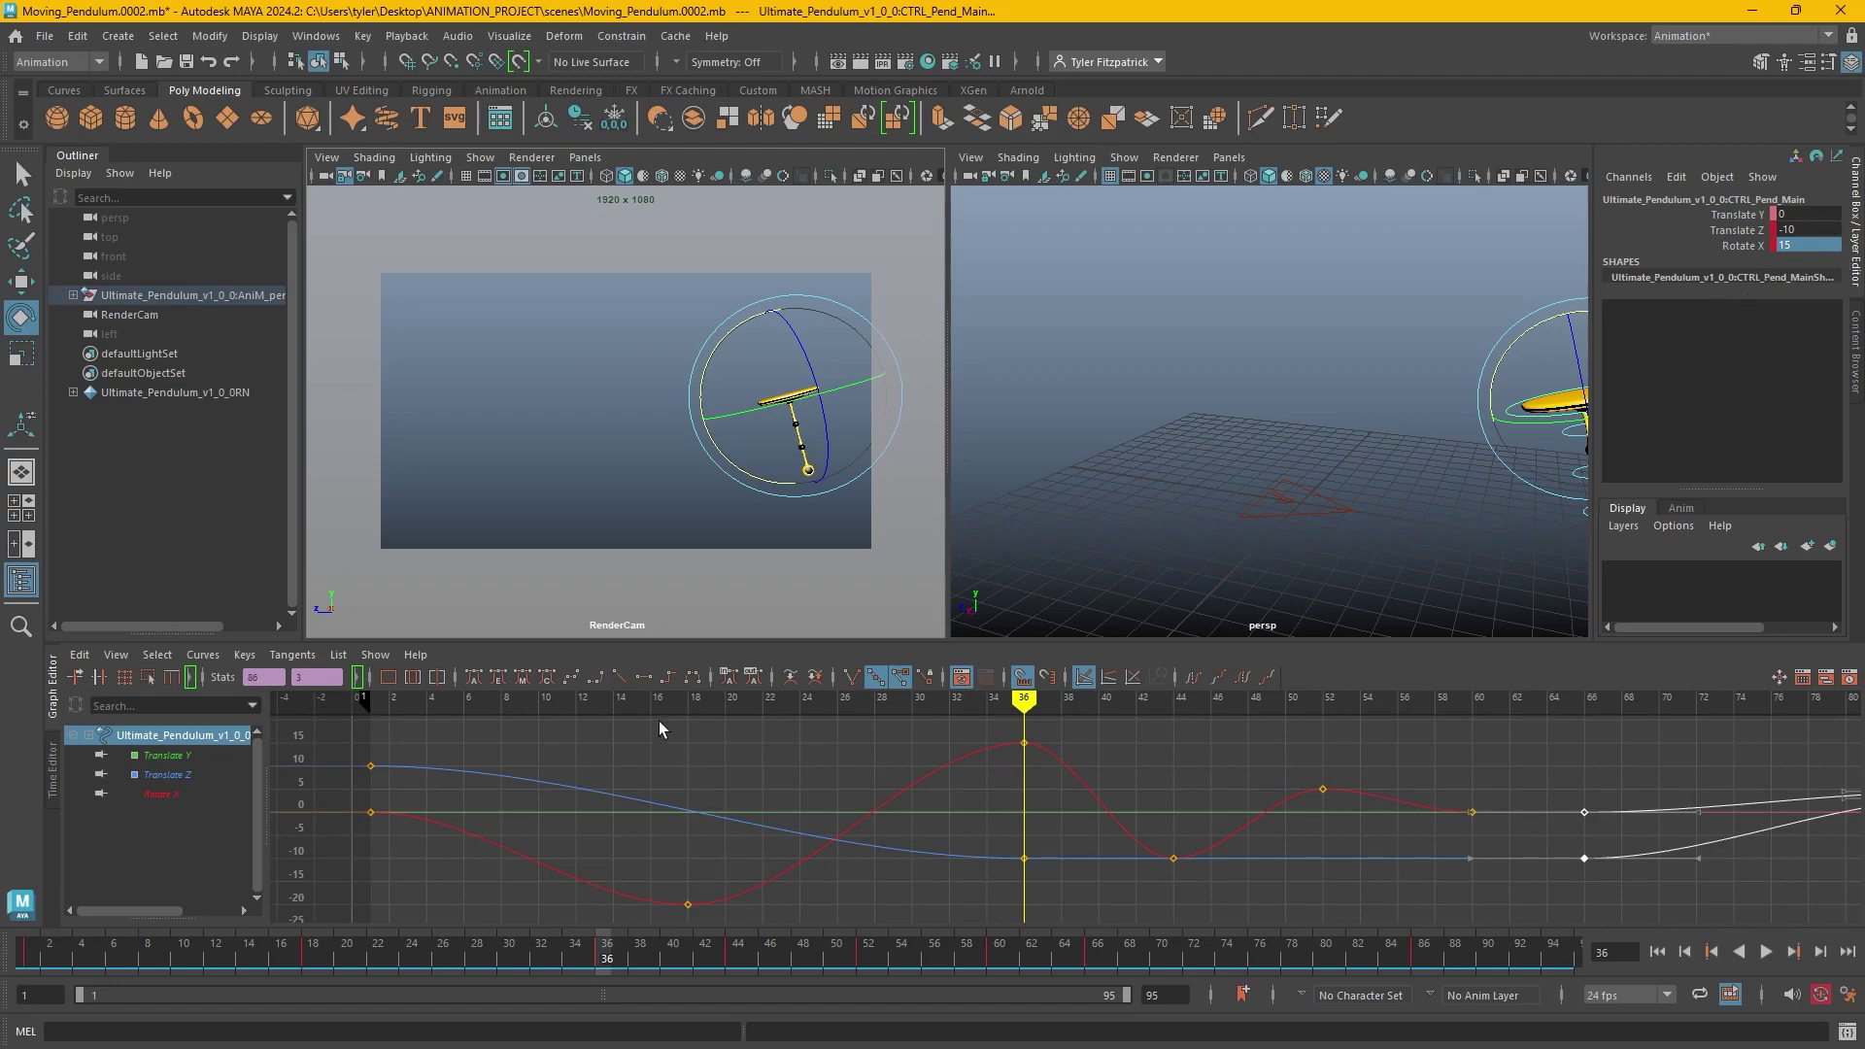
left_click(688, 702)
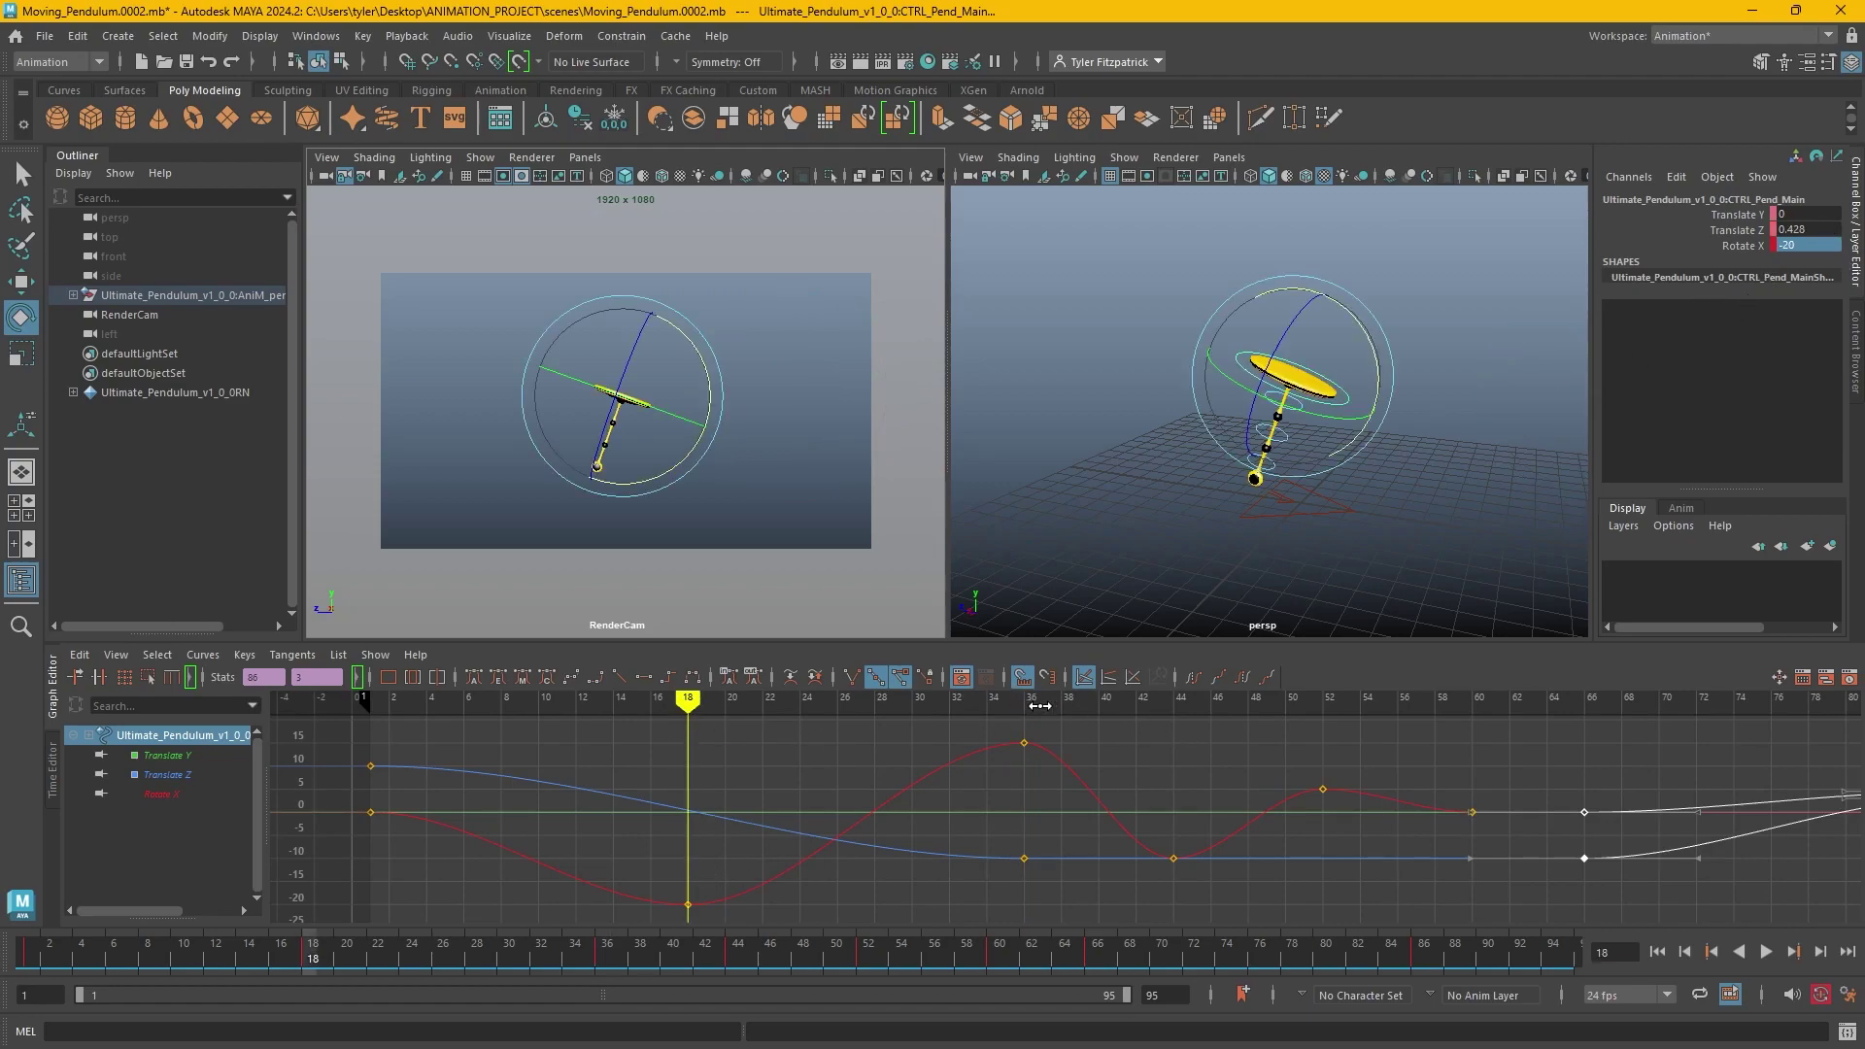
mouse_move(1025, 705)
left_mouse_down()
mouse_move(1207, 772)
mouse_move(1467, 800)
left_mouse_up()
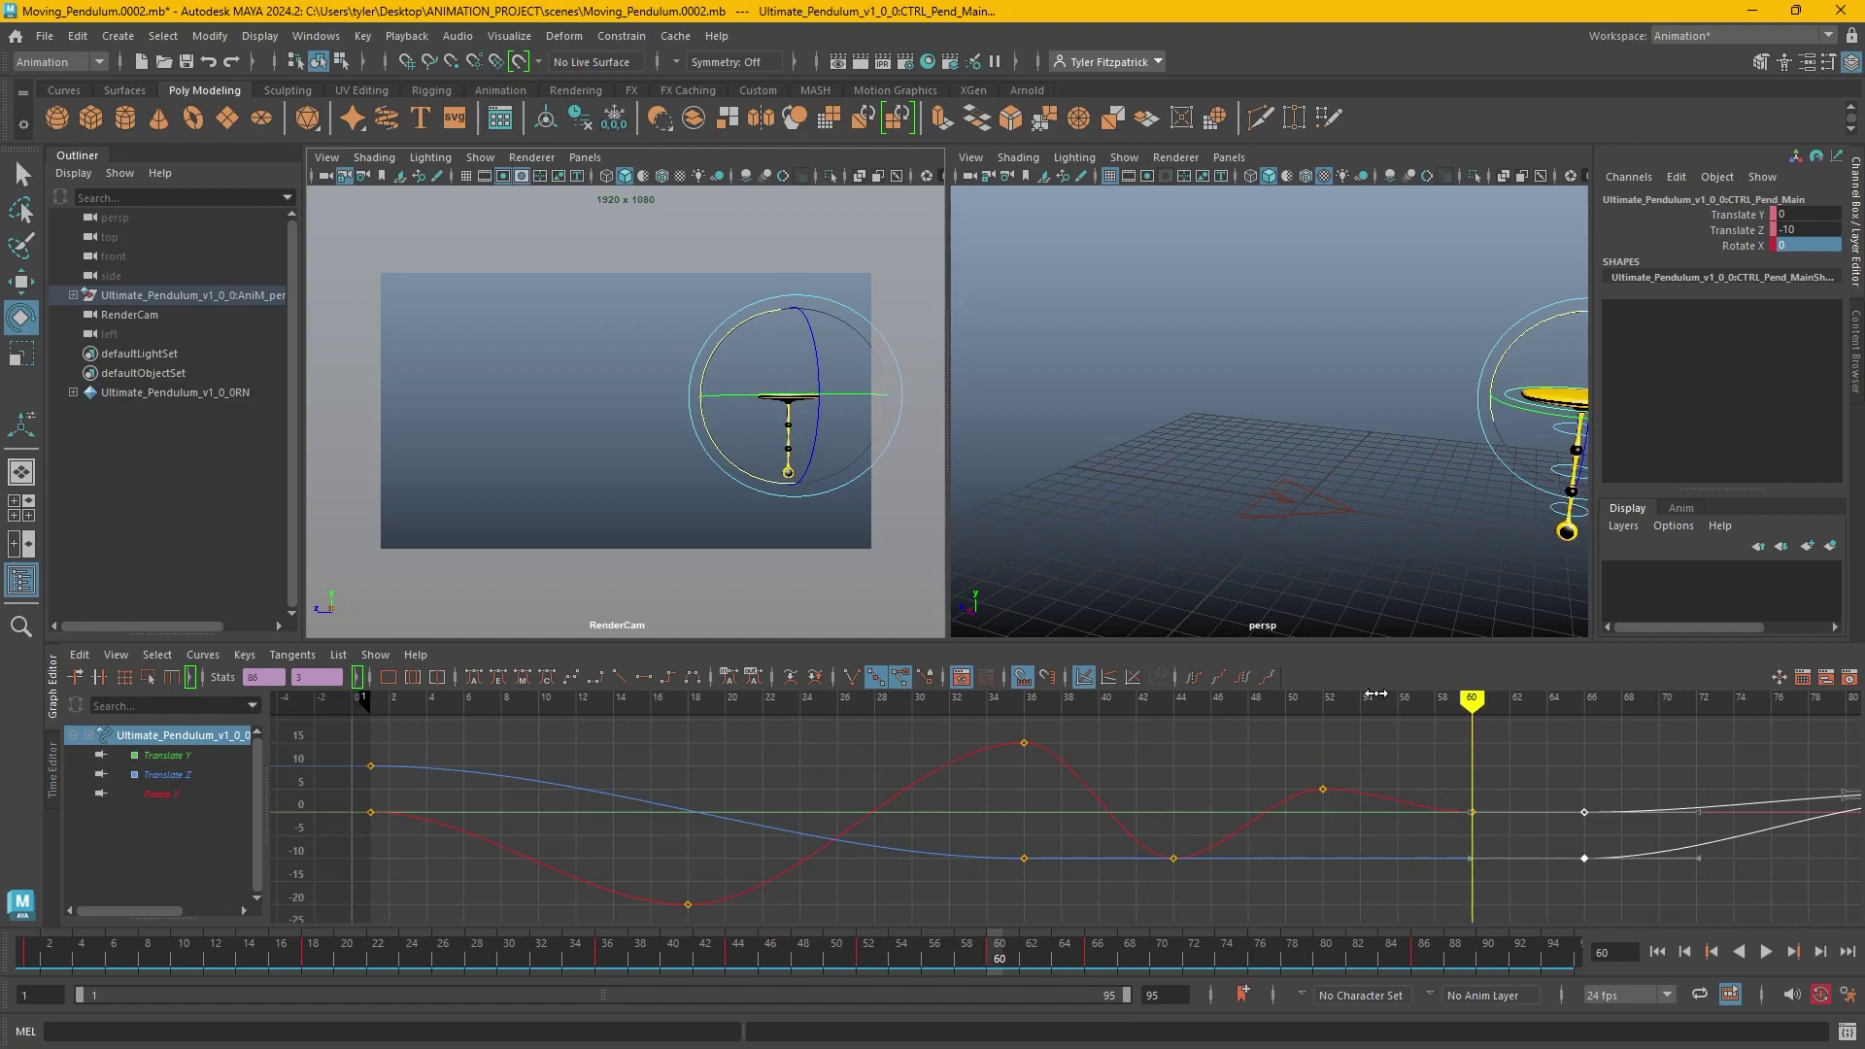
Extend the animation range to frame 140 and frame the curves in the Graph Editor.
left_click(1525, 762)
scroll(1535, 762, "down", 3)
mouse_move(1535, 763)
middle_mouse_down("alt")
mouse_move(1030, 811)
mouse_move(1128, 812)
mouse_move(1104, 812)
middle_mouse_up("alt")
scroll(1555, 777, "down", 3)
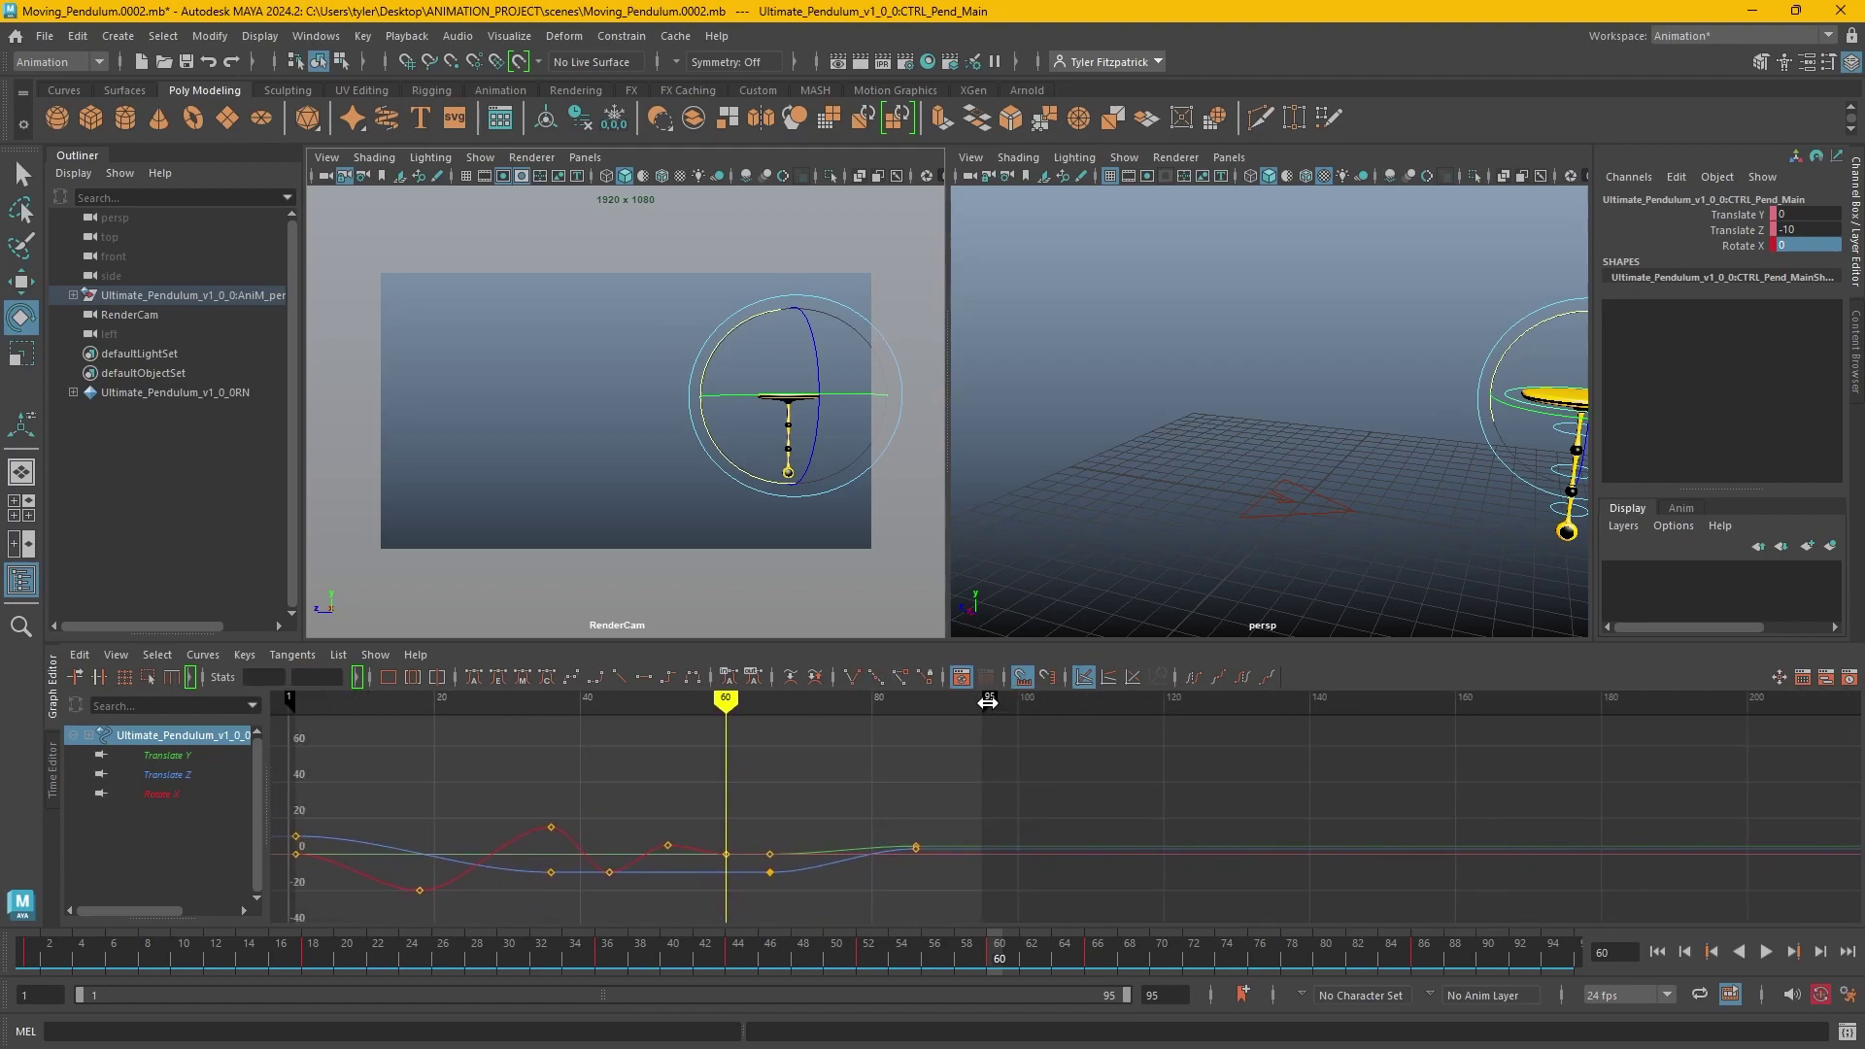
left_click_drag(989, 706, 1312, 738)
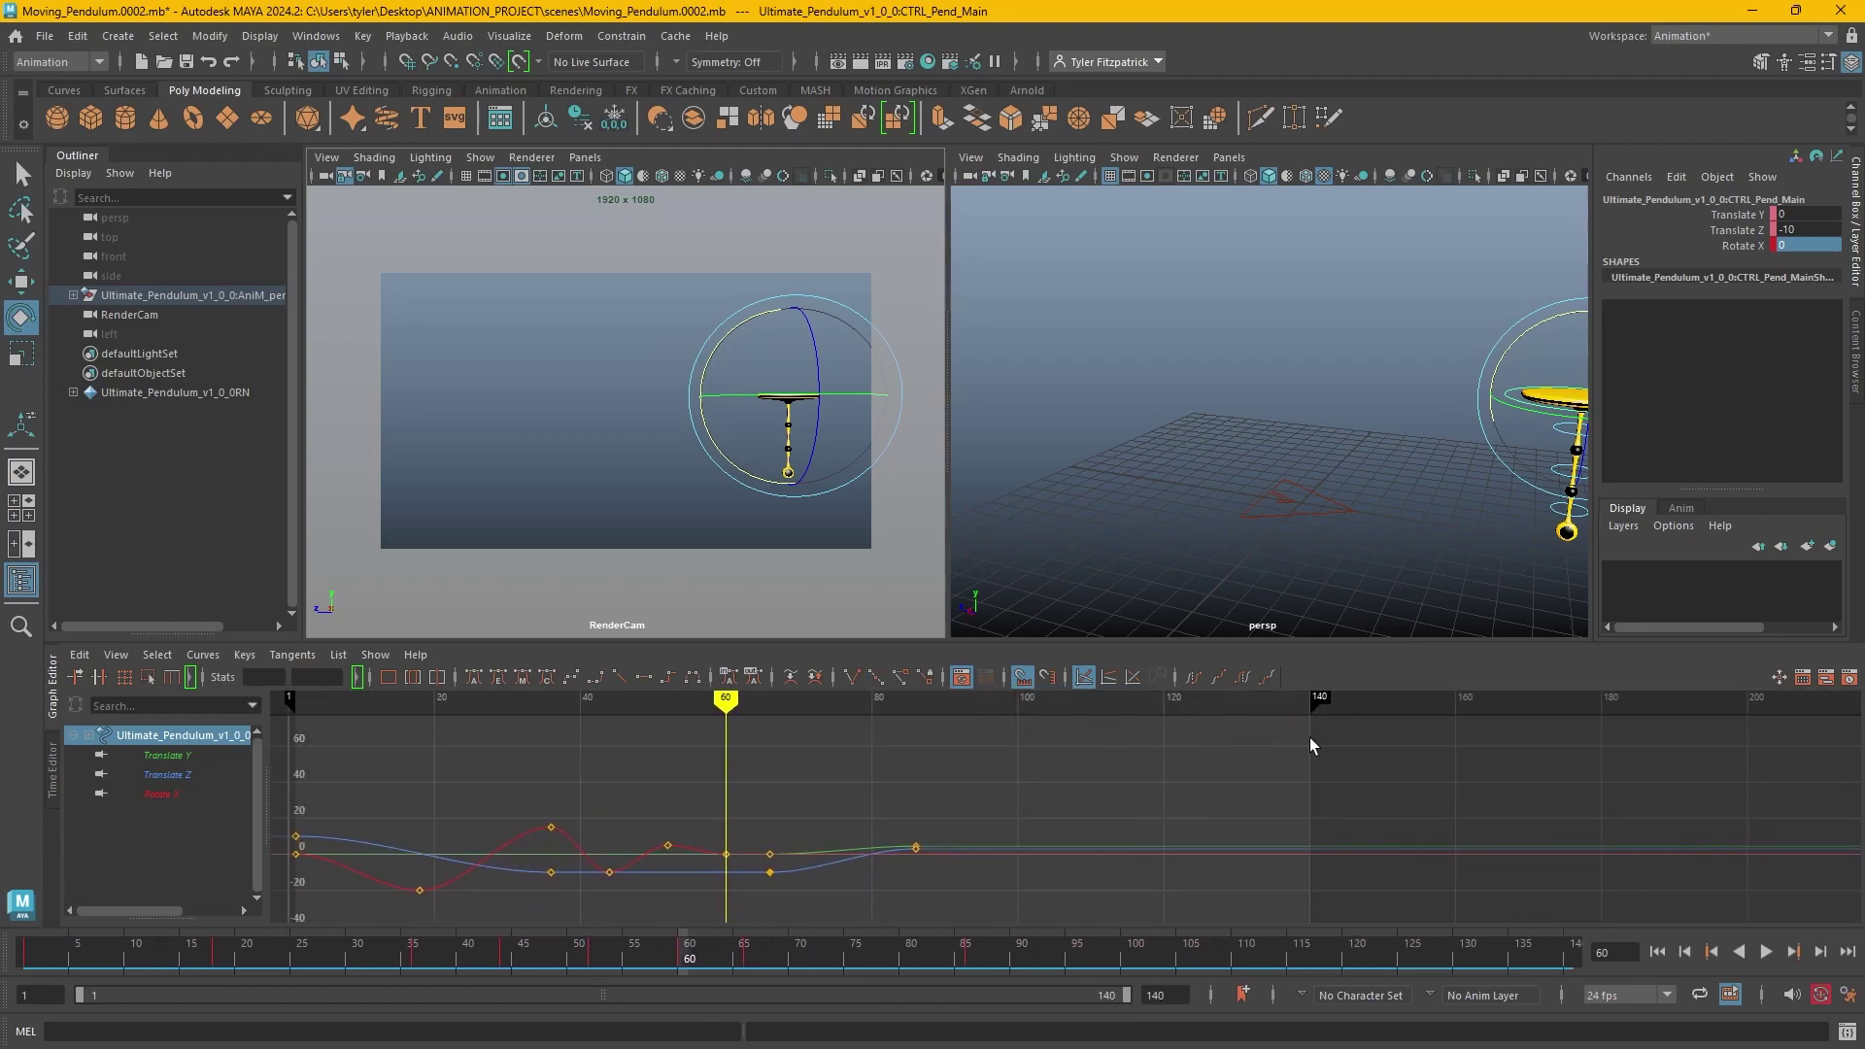
scroll(848, 762, "up", 2)
middle_click_drag(845, 796, 1164, 784, "alt")
scroll(1156, 785, "down", 1)
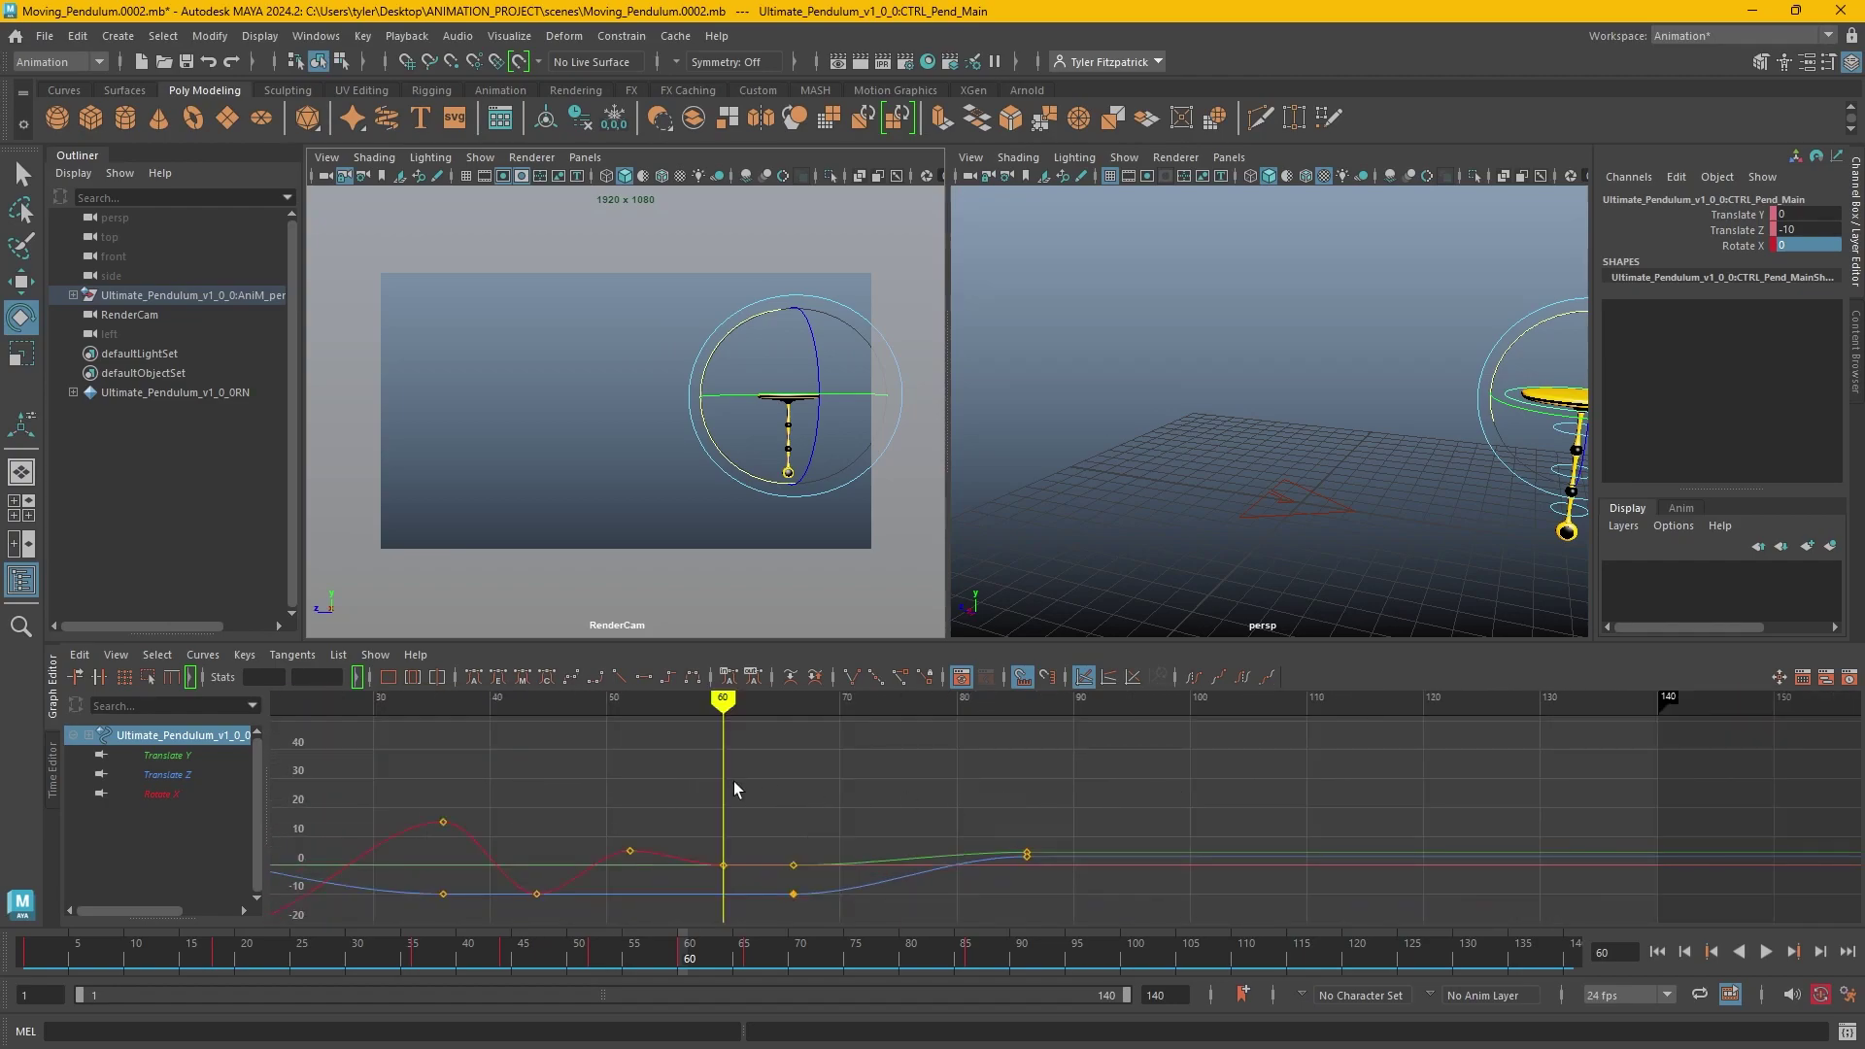
left_click_drag(725, 782, 792, 792)
mouse_move(879, 805)
middle_mouse_down("alt")
mouse_move(1083, 774)
mouse_move(1085, 748)
middle_mouse_up("alt")
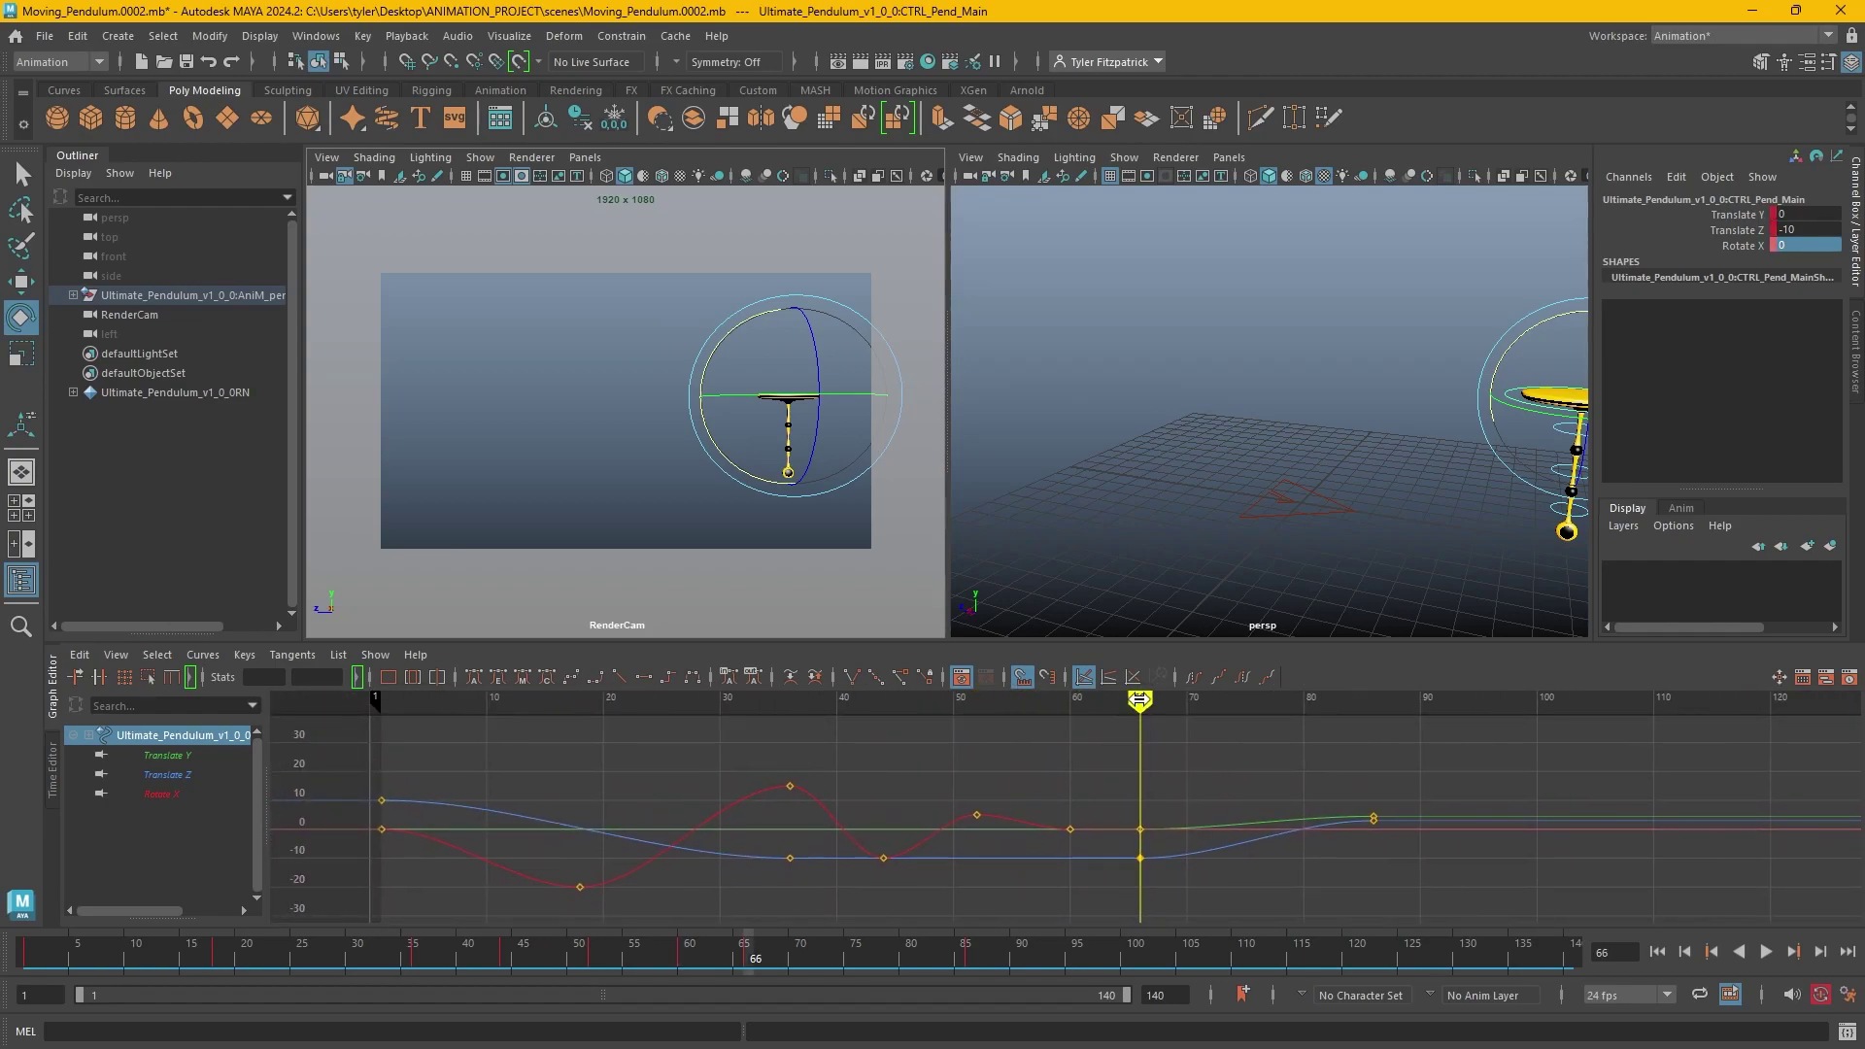
Check the settle around frames 66–87, then tilt the pendulum to about 16.7 Rotate X at frame 76.
mouse_move(1140, 699)
left_mouse_down()
mouse_move(1186, 700)
mouse_move(1154, 701)
mouse_move(1147, 735)
left_mouse_up()
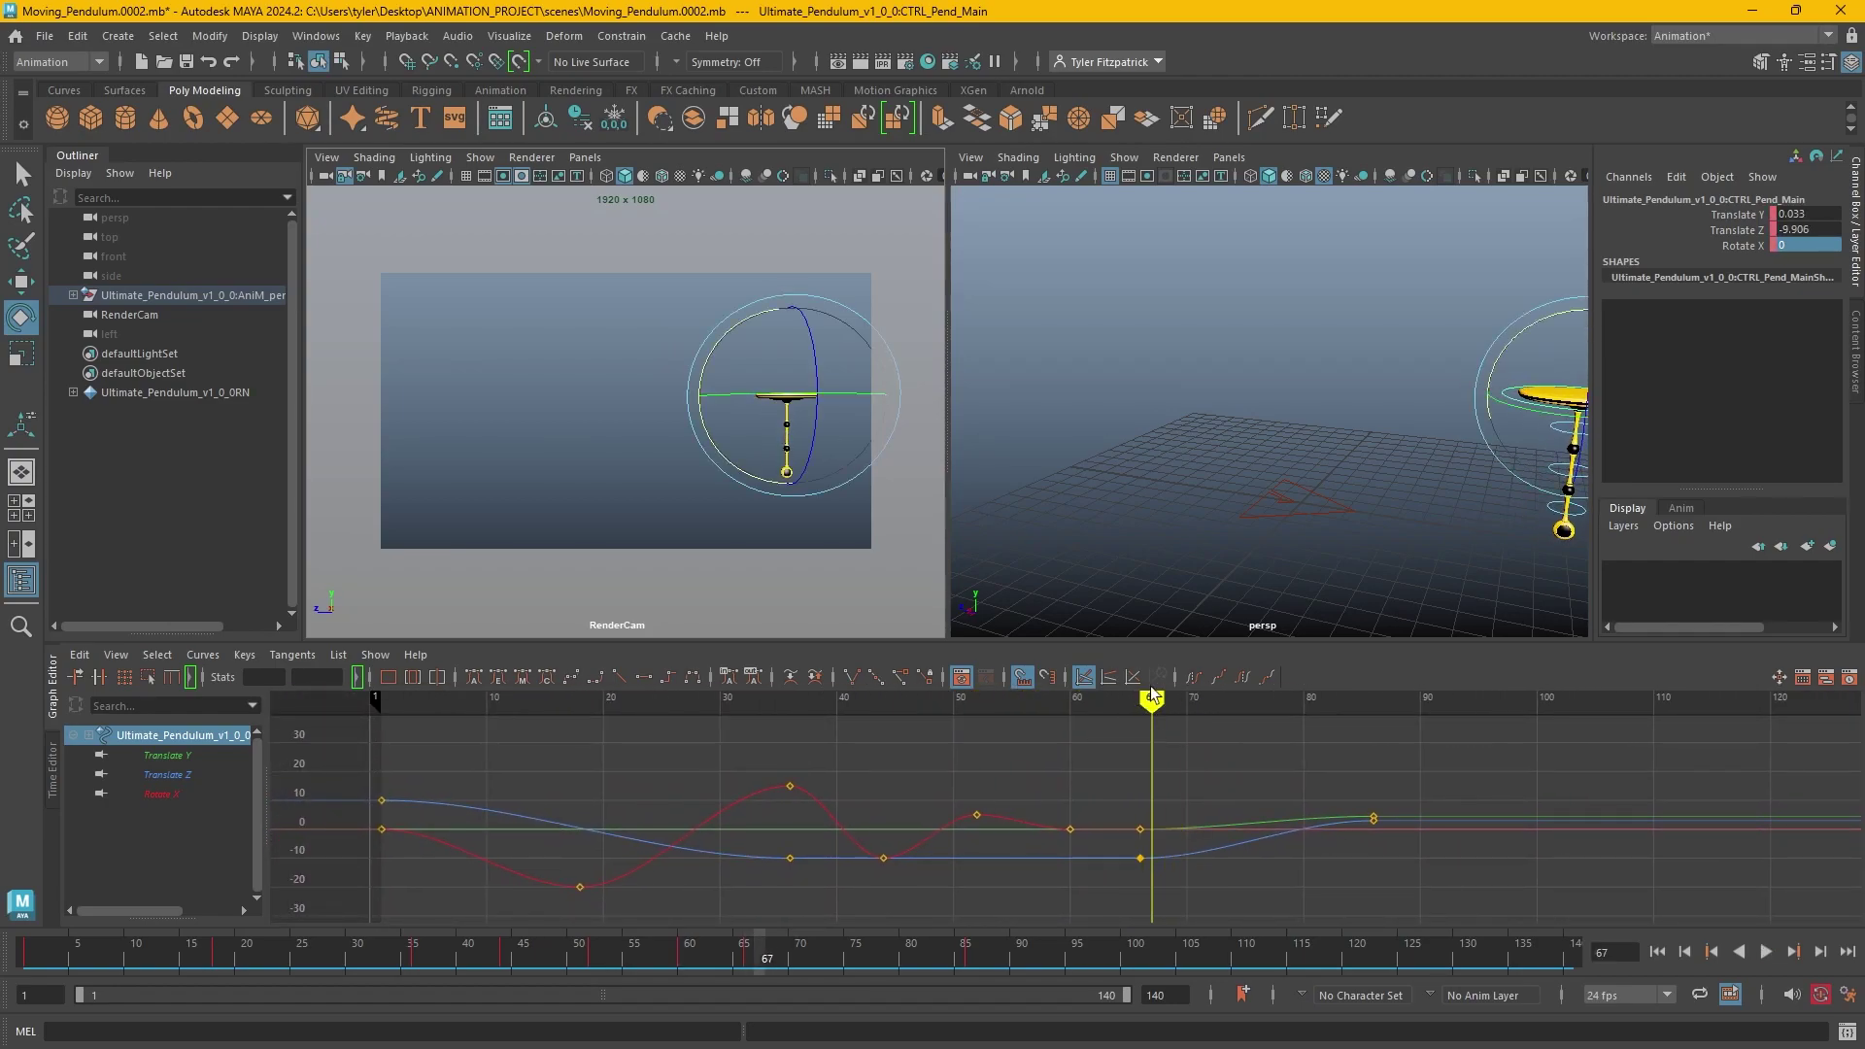
left_click(1143, 699)
left_click(1379, 701)
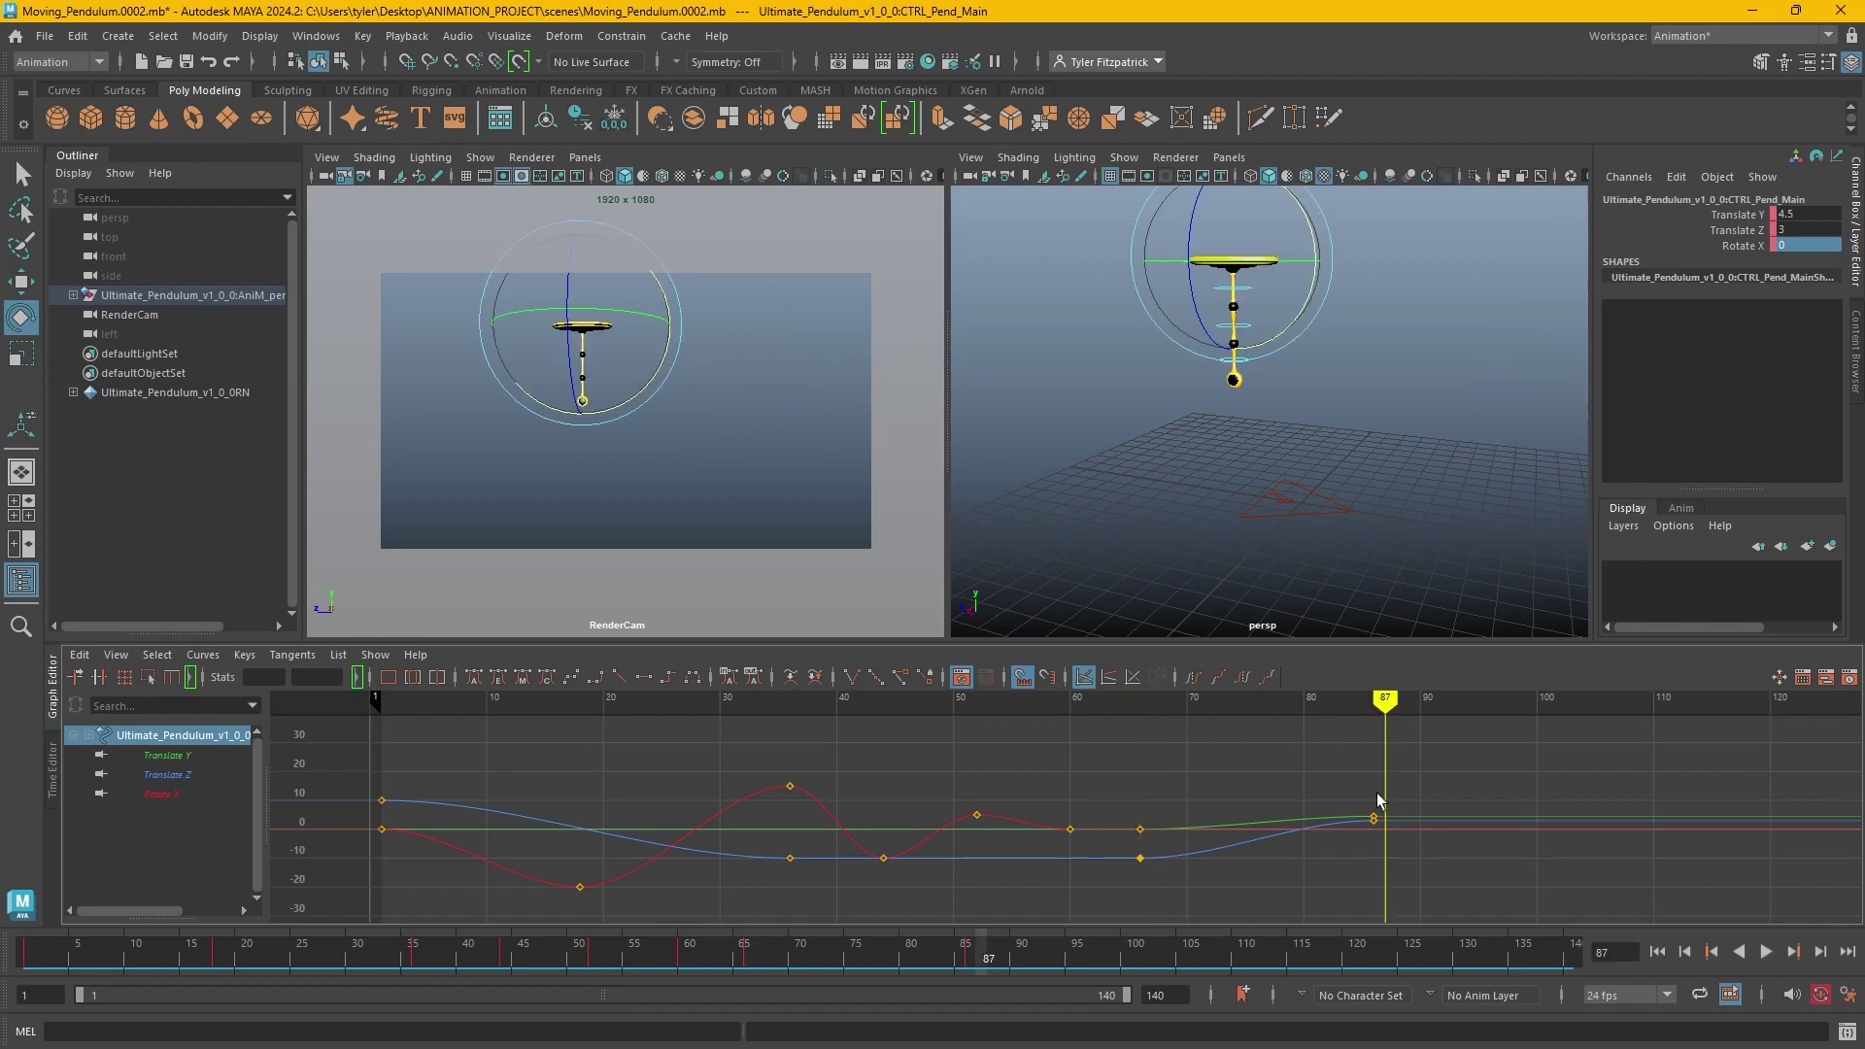
mouse_move(1373, 716)
left_mouse_down()
mouse_move(1404, 719)
mouse_move(1374, 721)
left_mouse_up()
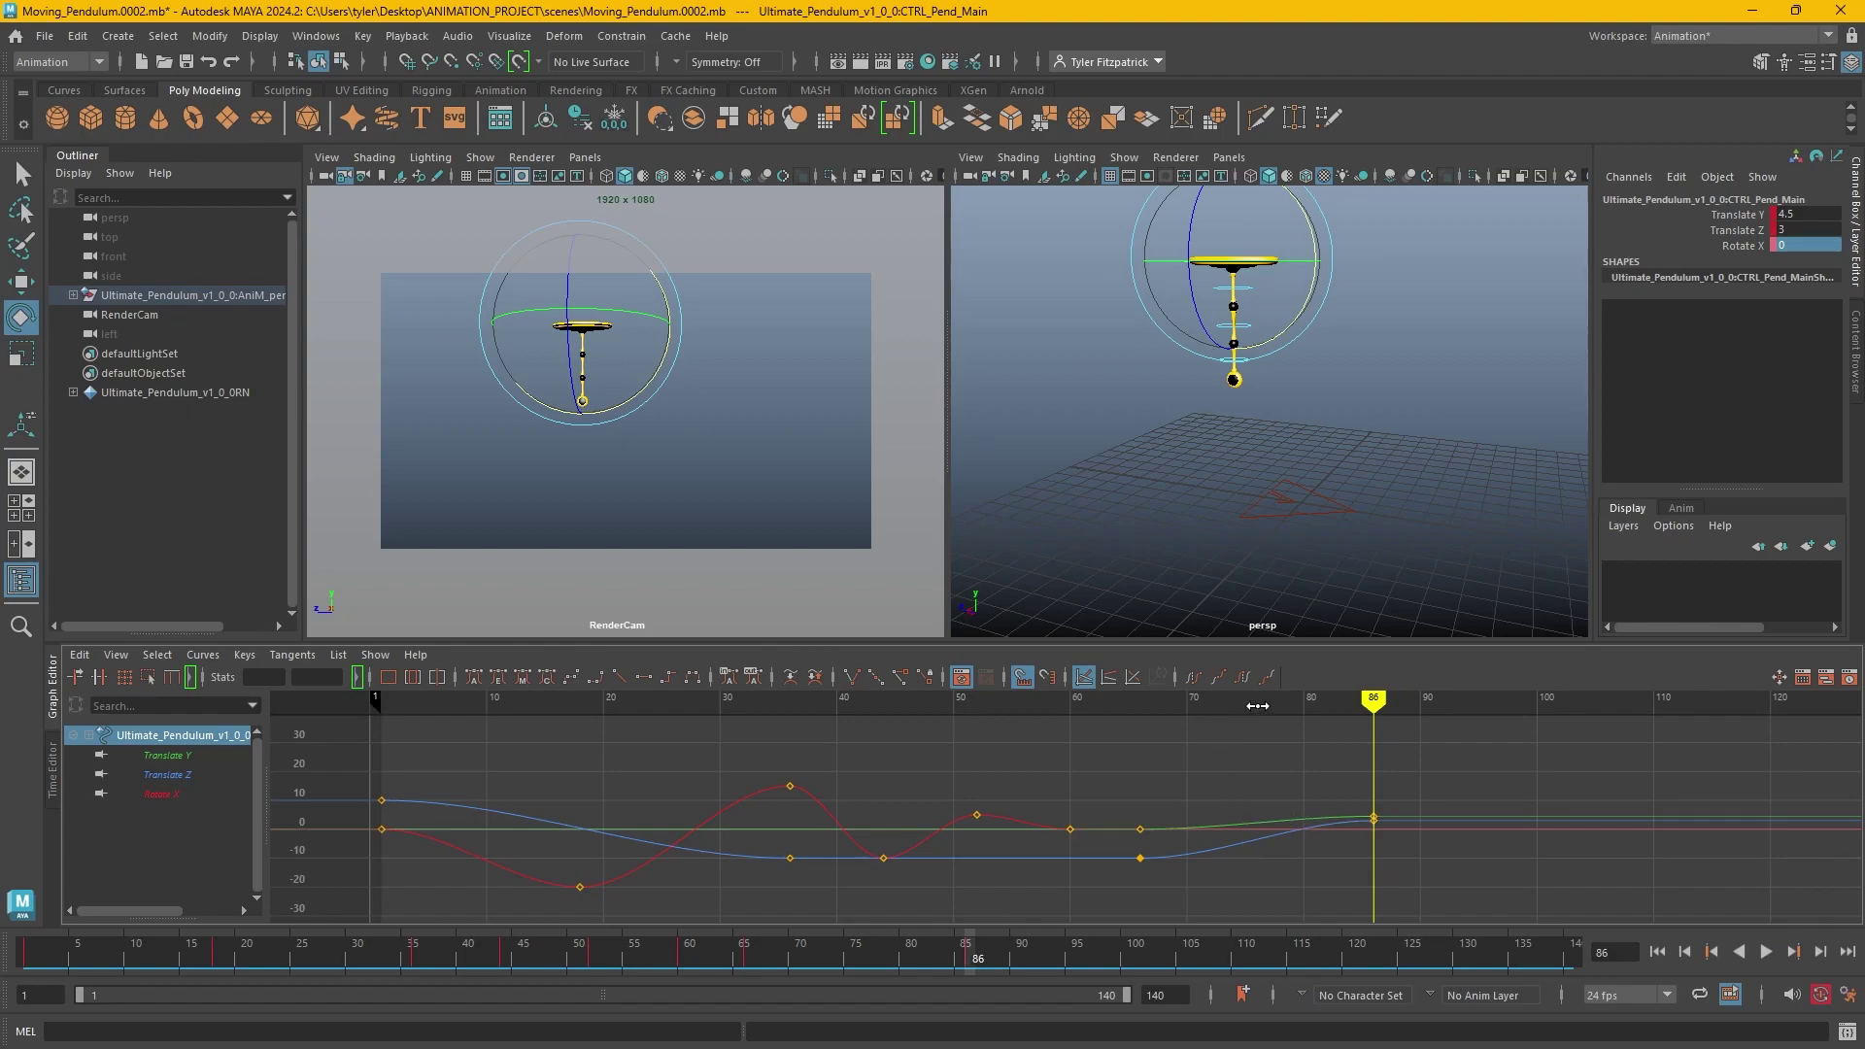
left_click(1257, 706)
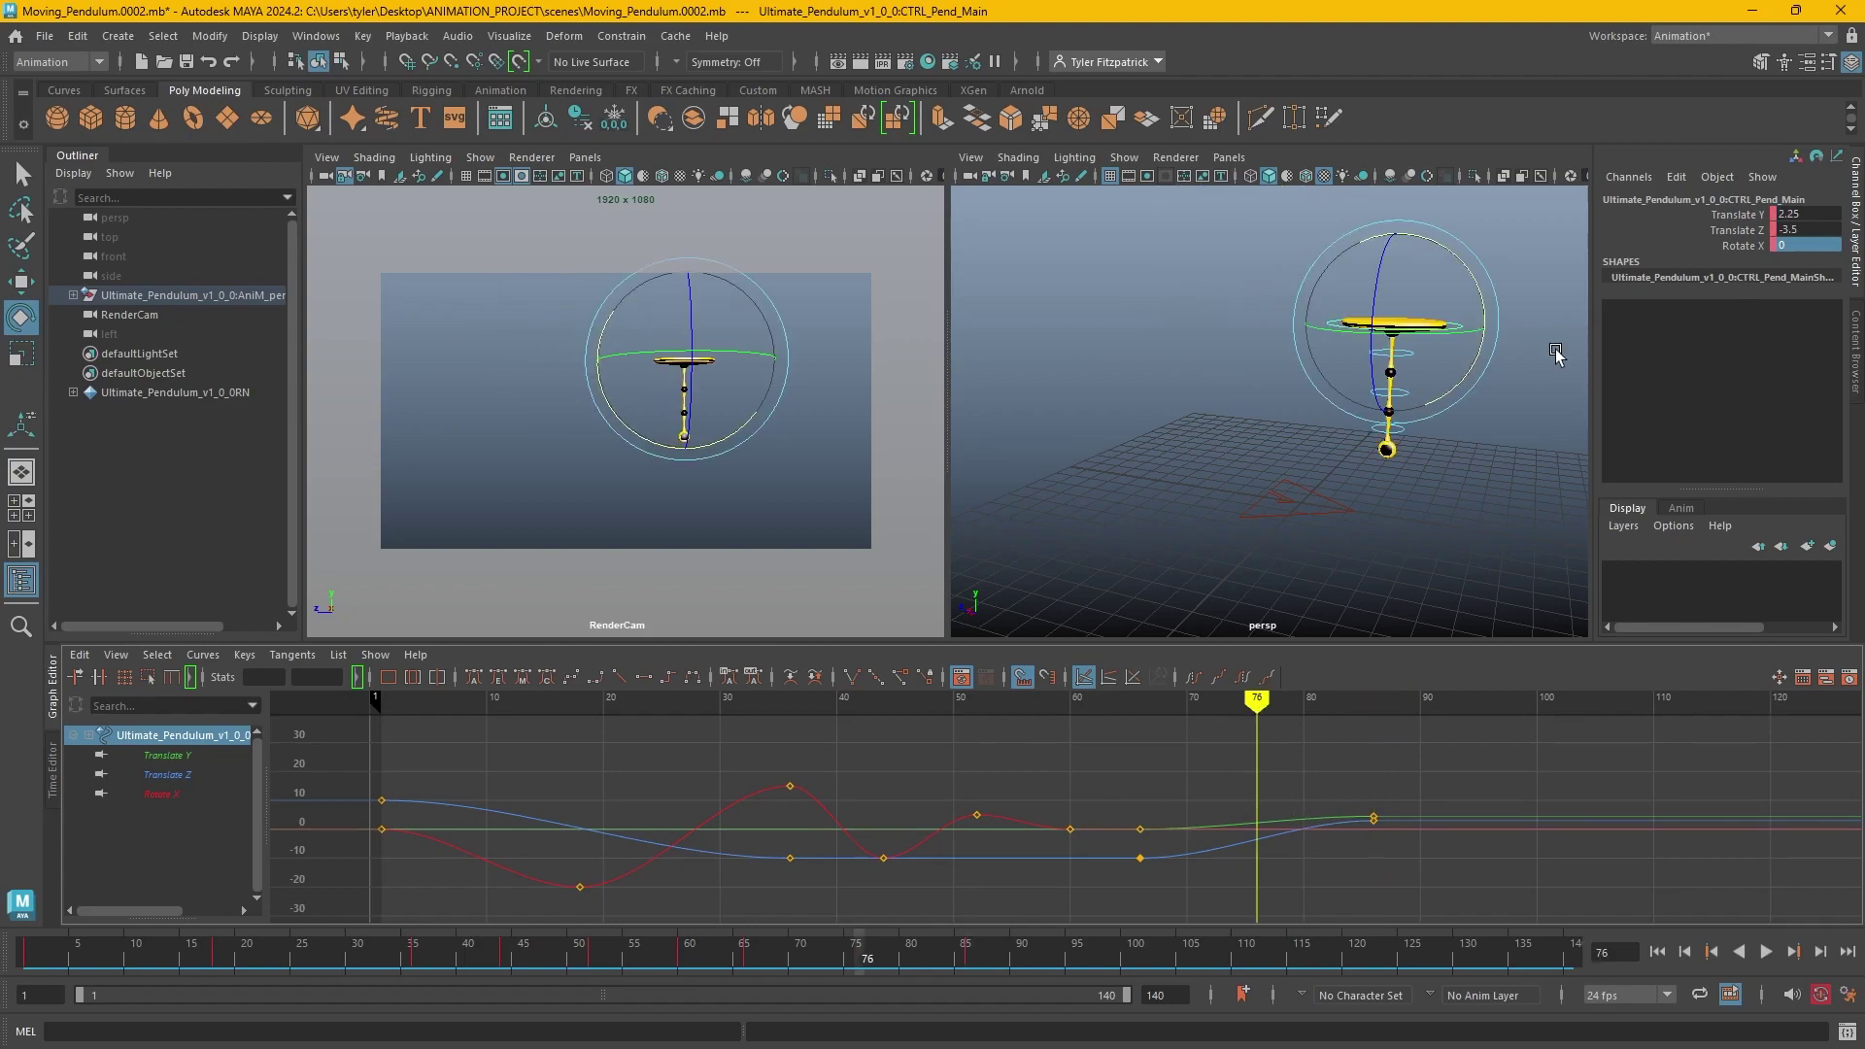
left_click_drag(1464, 374, 1485, 349)
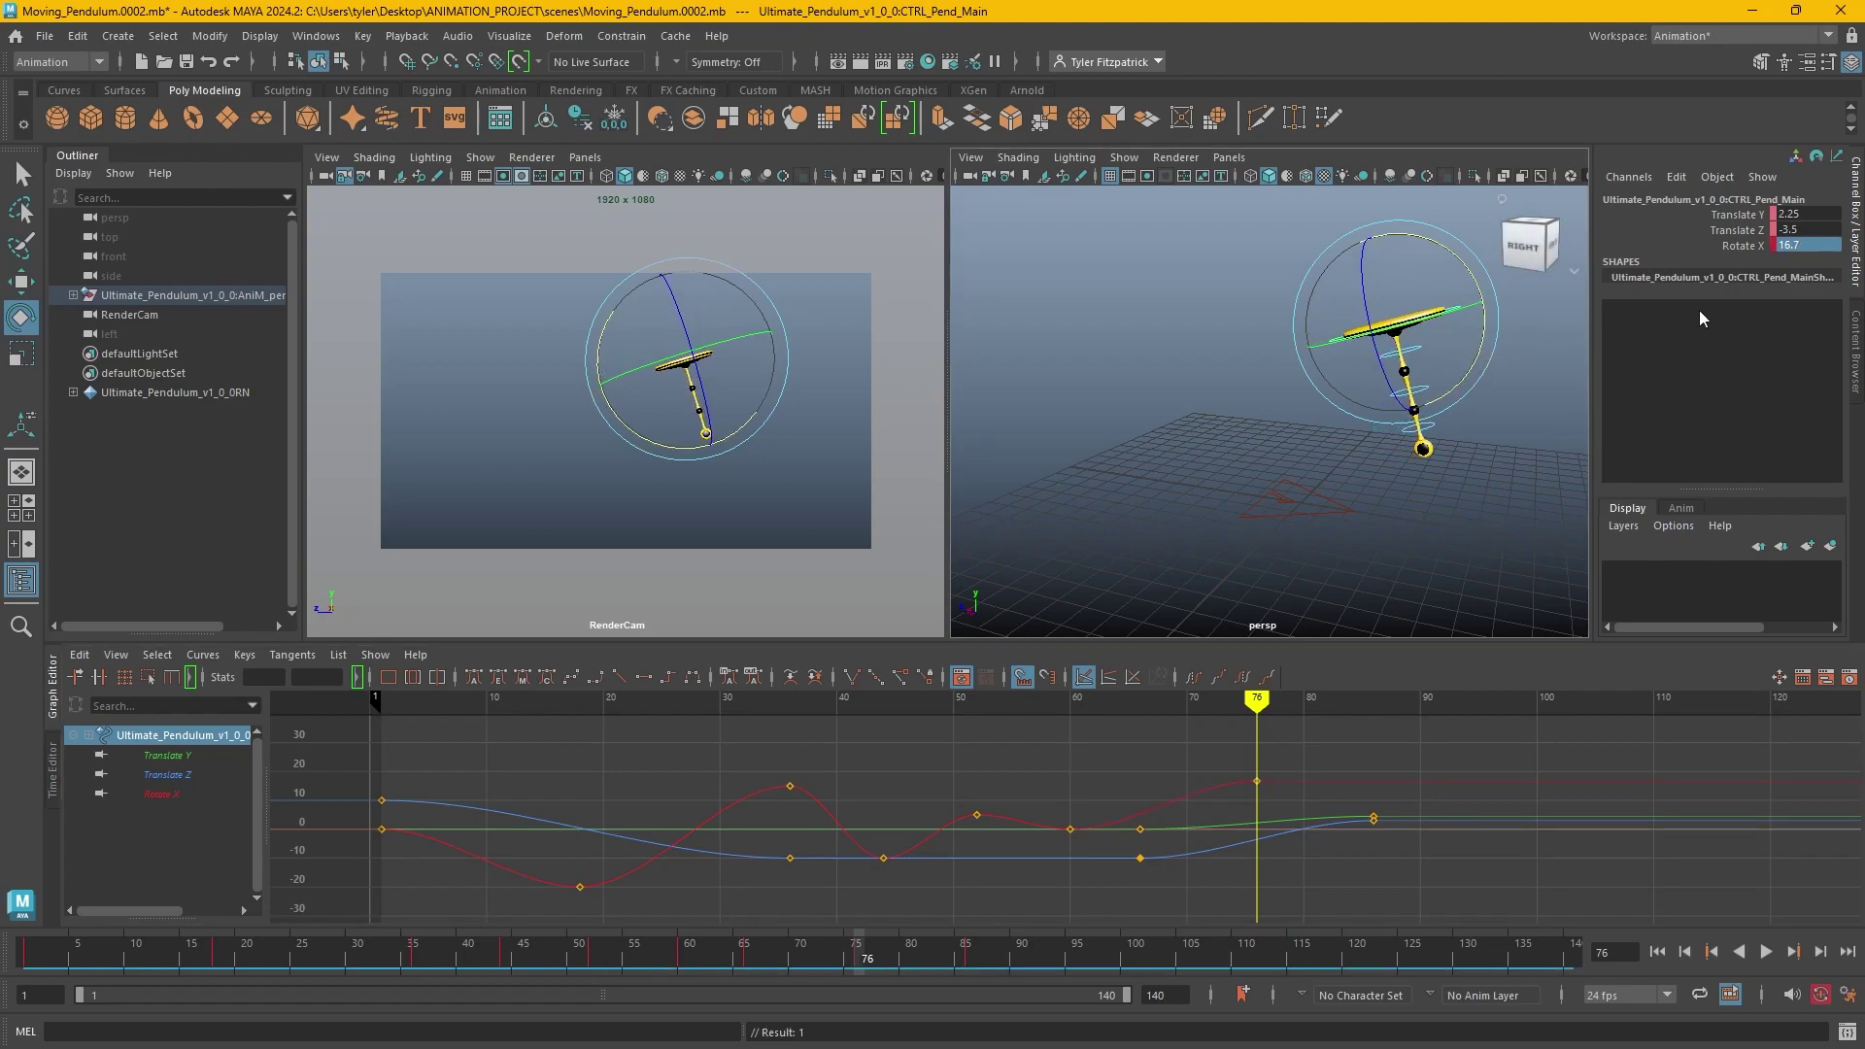
Undo the last rotation and key the main control's Rotate X at 20 on frame 76.
key("ctrl+z")
double_click(1805, 247)
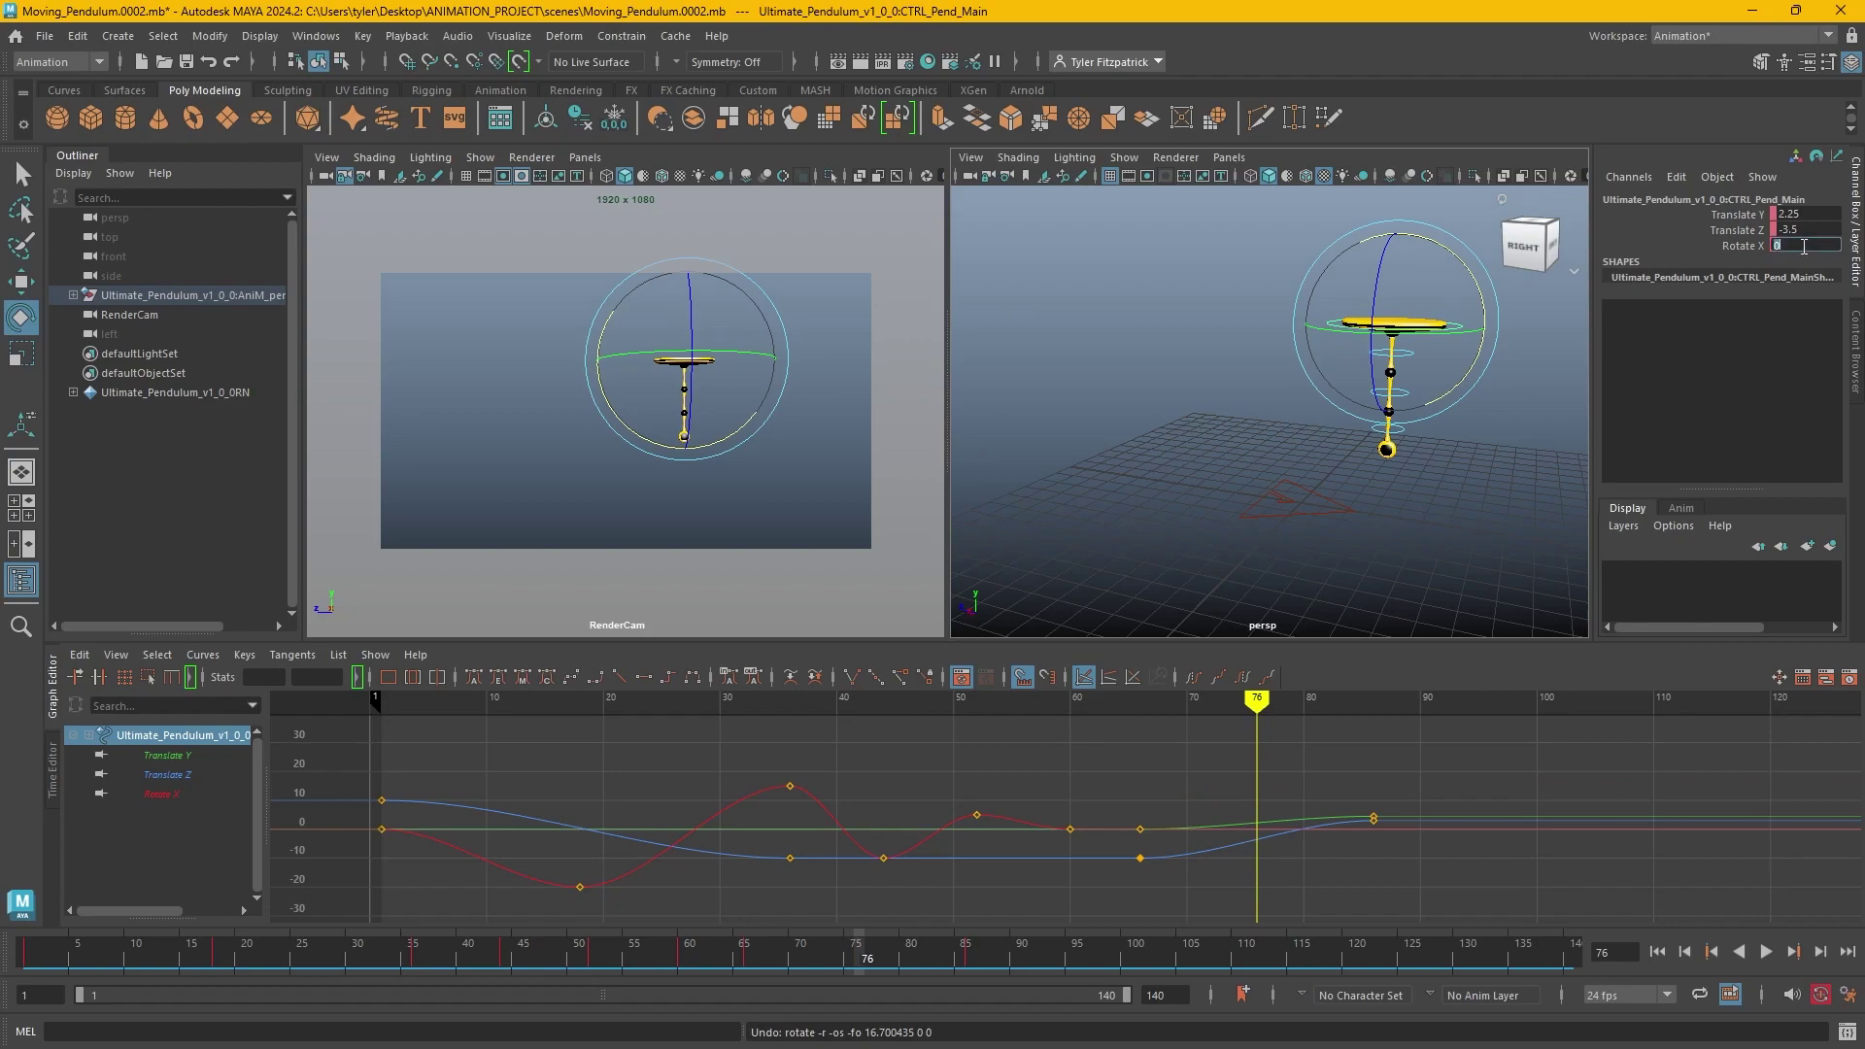
type("20")
key("Return")
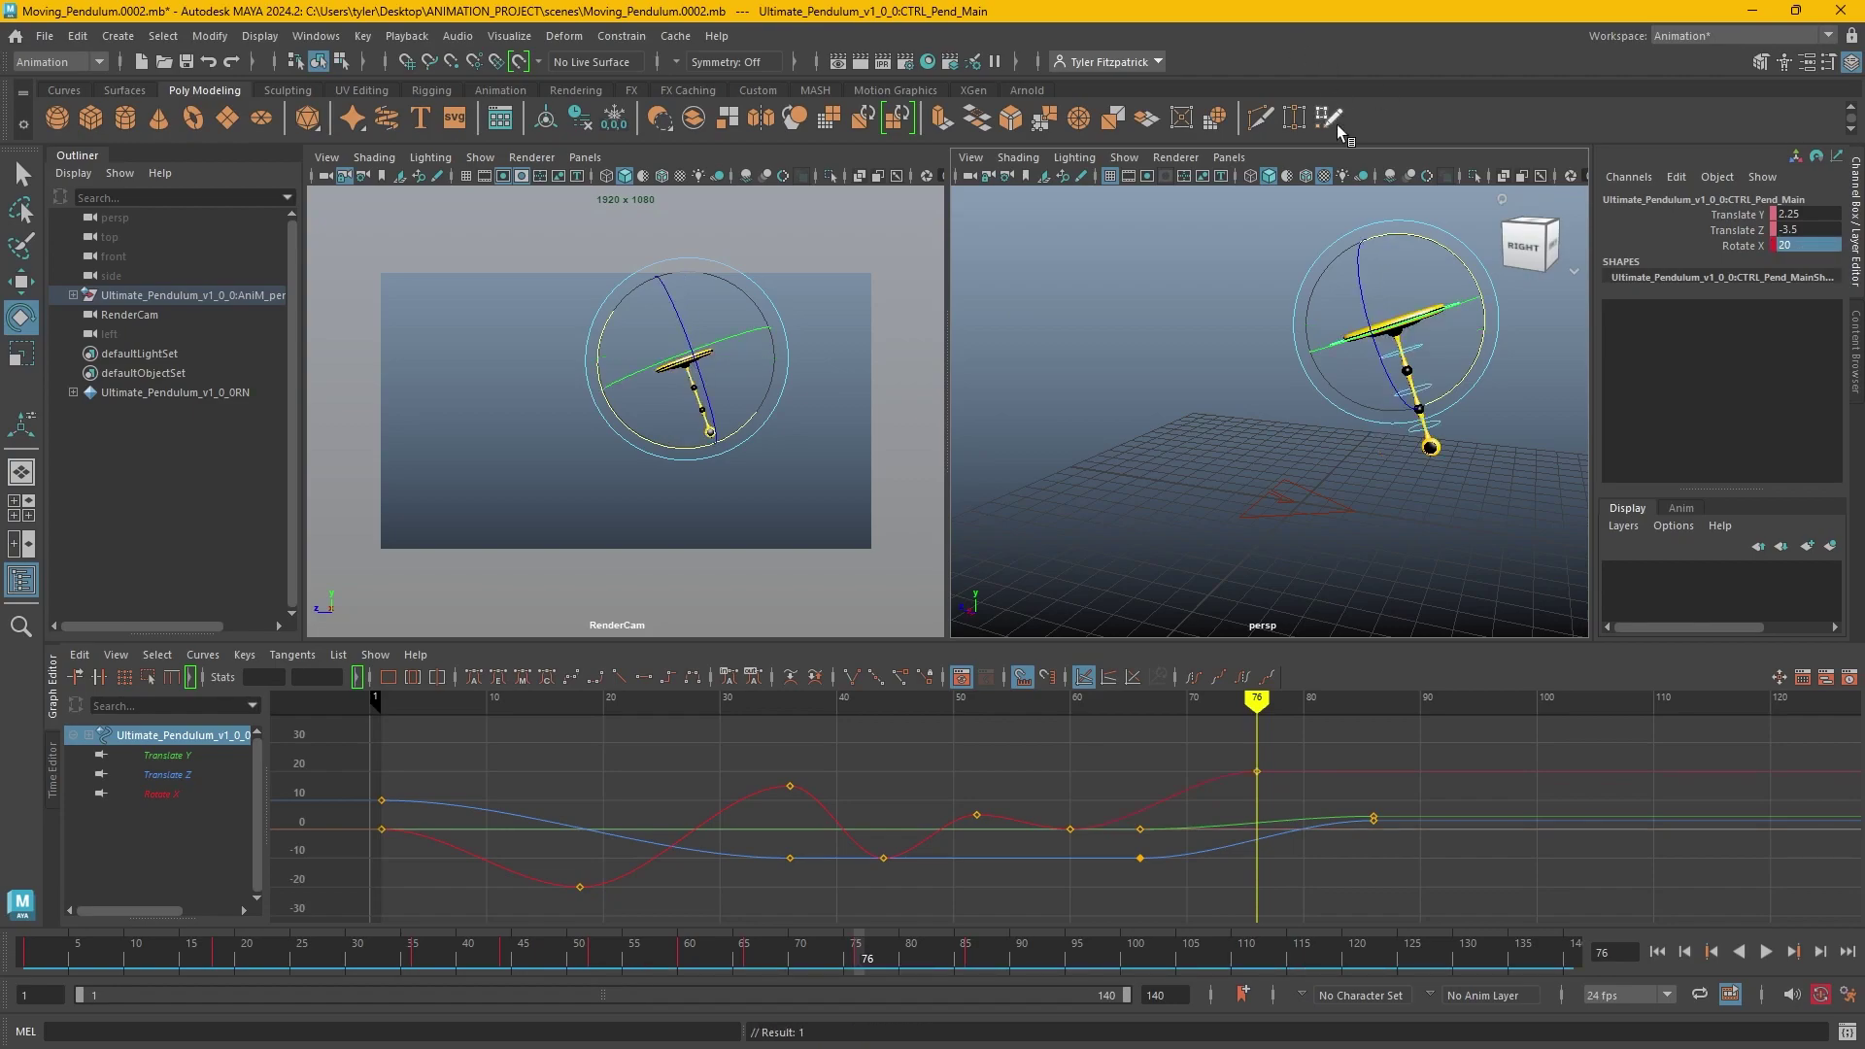
Key Rotate X at 0 on frame 66.
mouse_move(1130, 698)
left_mouse_down()
mouse_move(987, 714)
mouse_move(962, 739)
mouse_move(954, 715)
left_mouse_up()
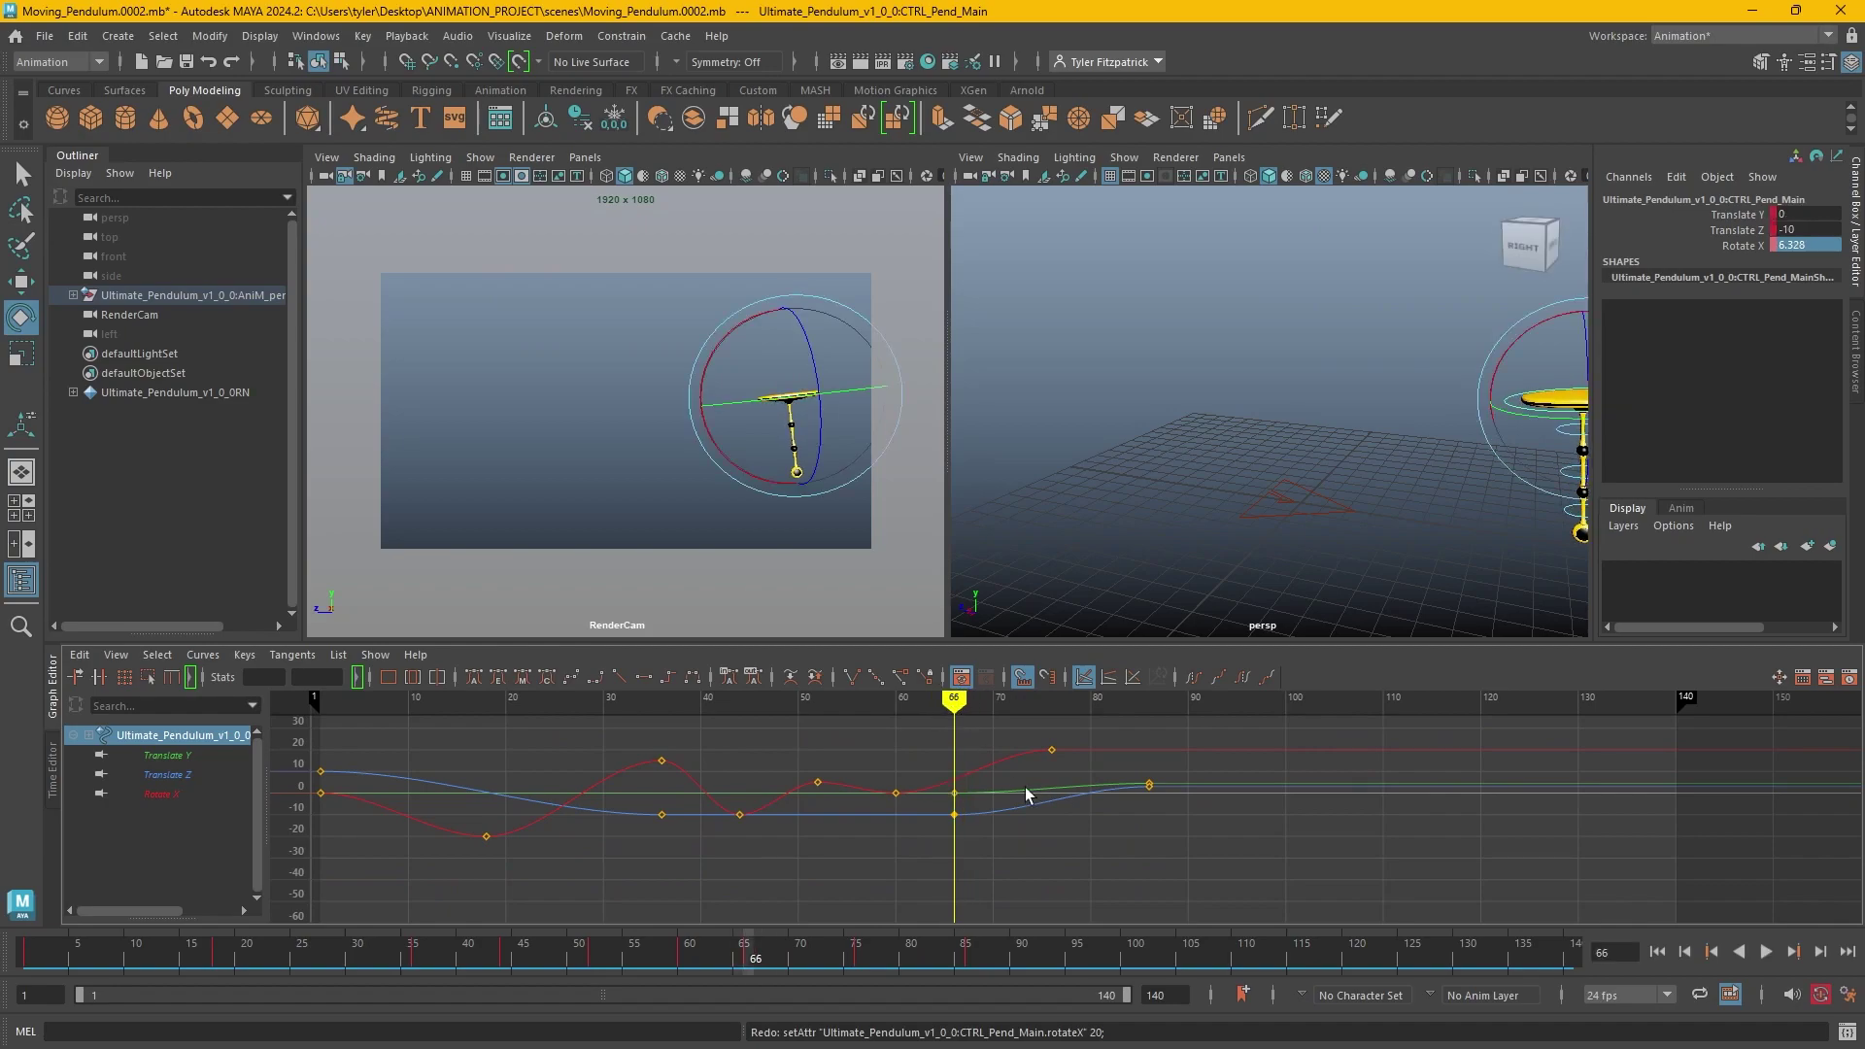
middle_click_drag(1028, 795, 1113, 858, "alt")
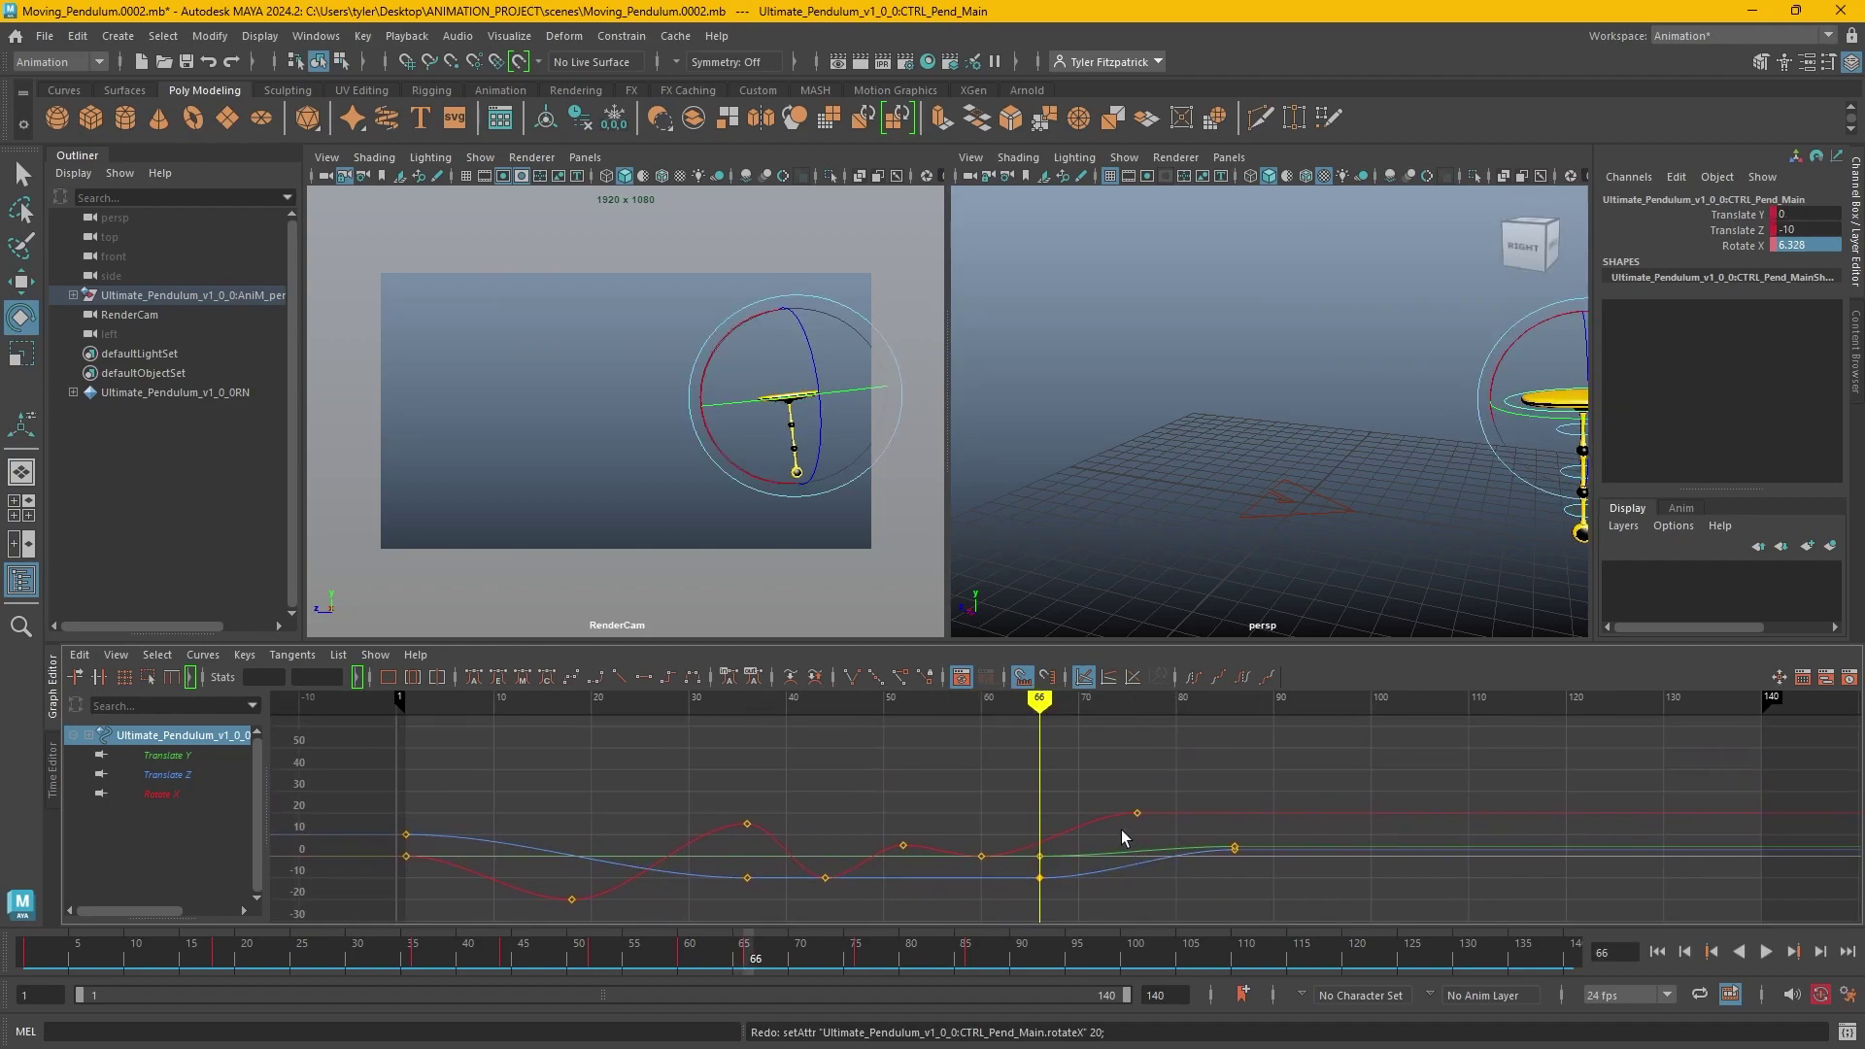
double_click(1805, 246)
type("0")
key("Return")
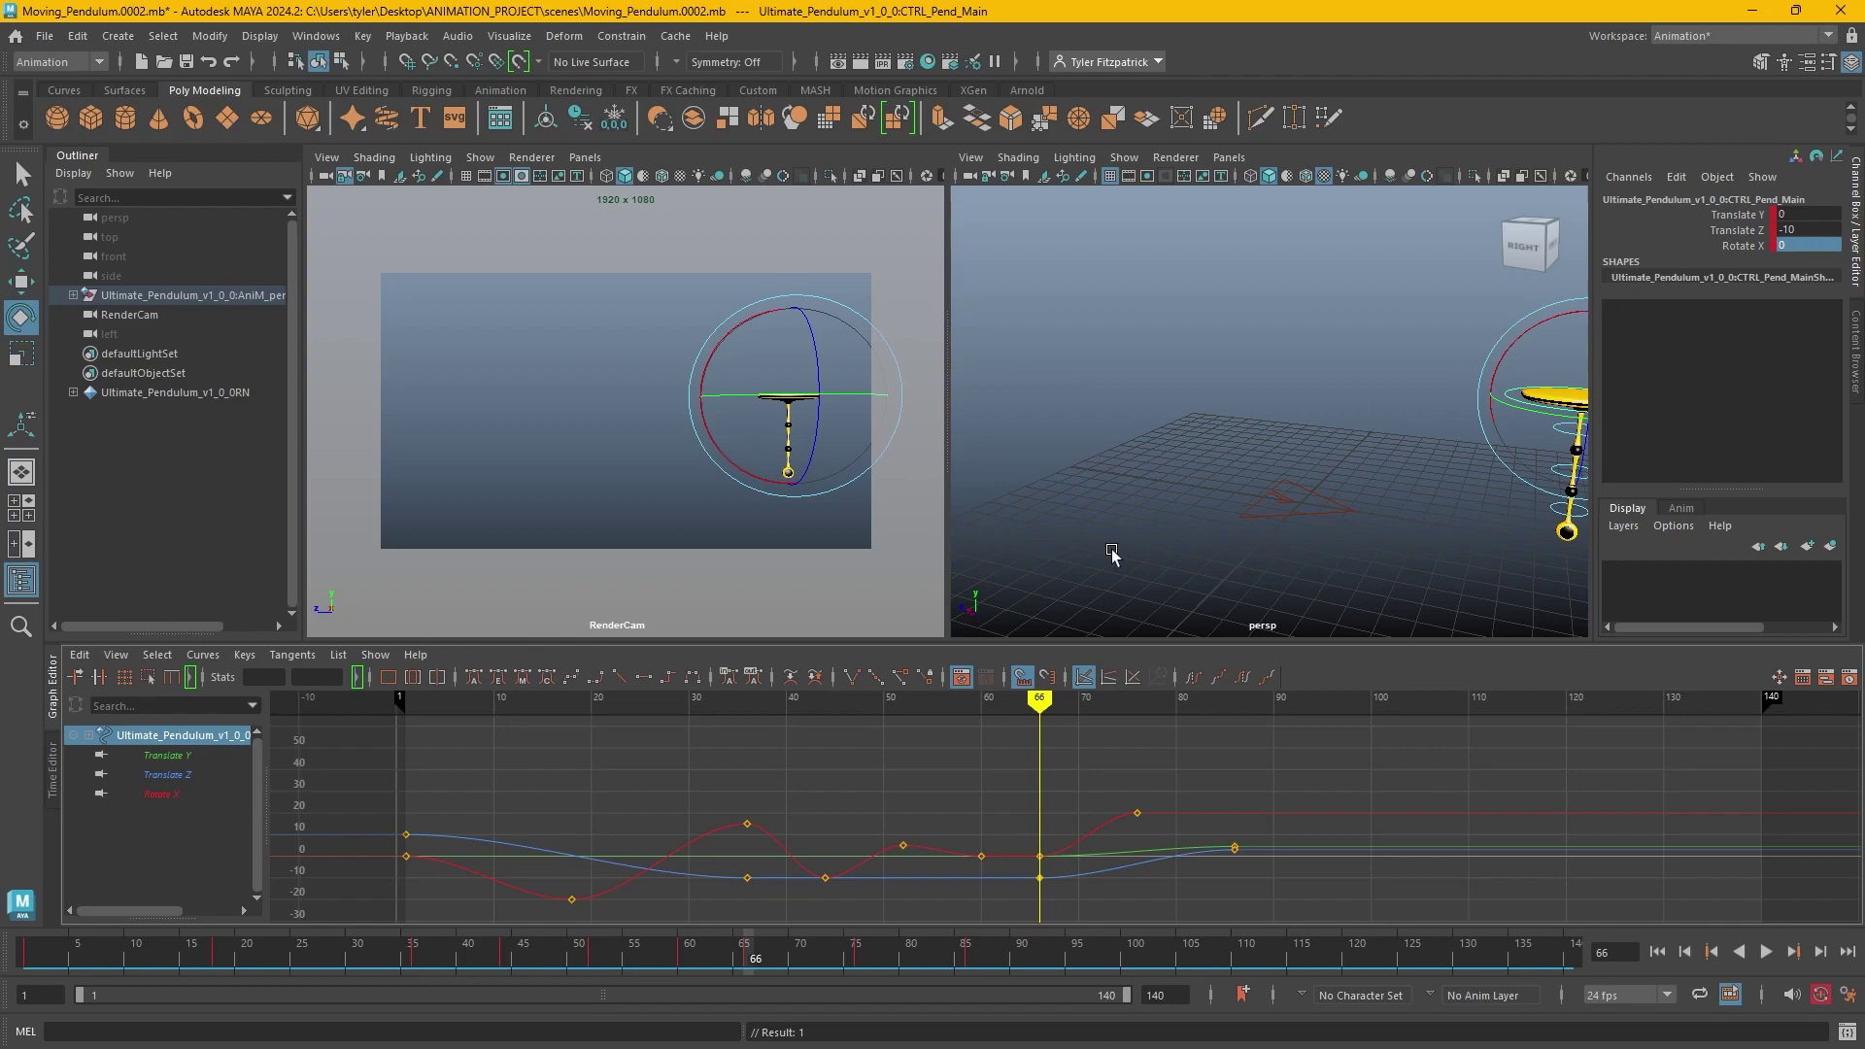
Key Rotate X at -15 on frame 86 and 10 on frame 94.
mouse_move(1045, 713)
left_mouse_down()
mouse_move(971, 724)
mouse_move(1237, 759)
mouse_move(1137, 771)
mouse_move(1237, 789)
left_mouse_up()
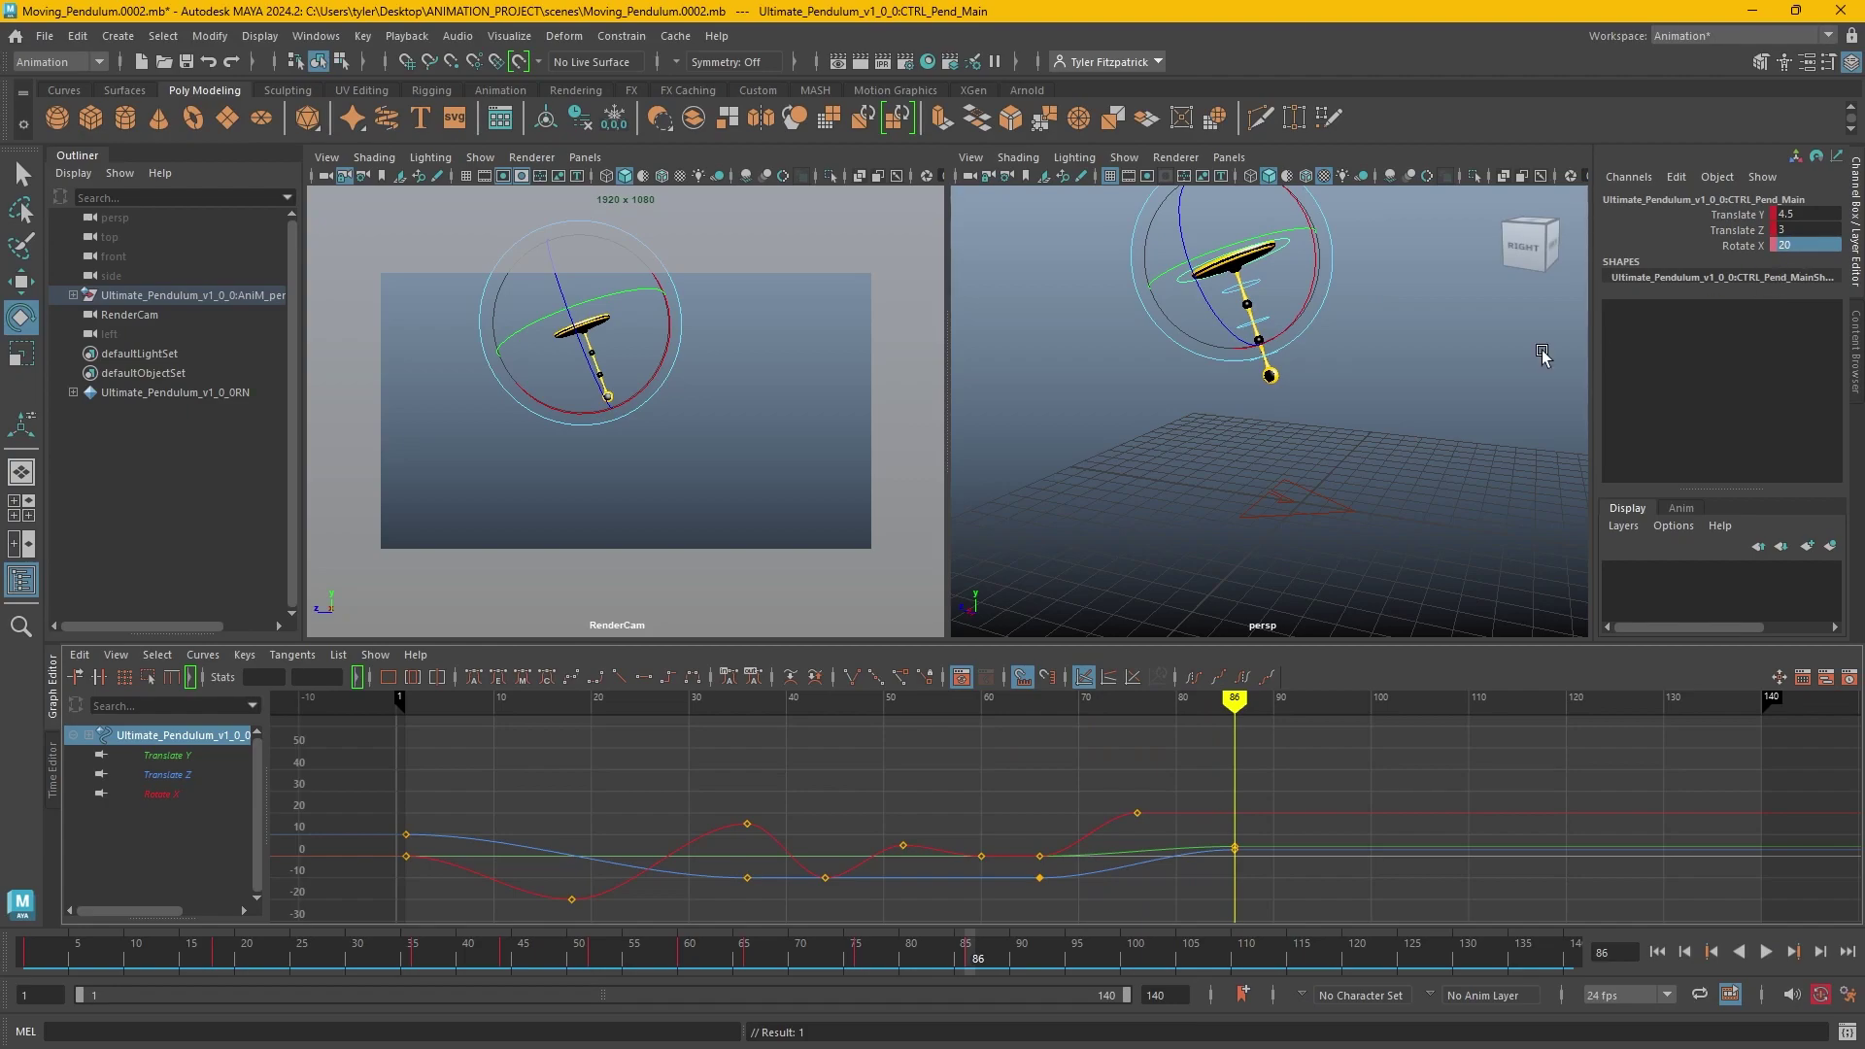
double_click(1792, 246)
type("-15")
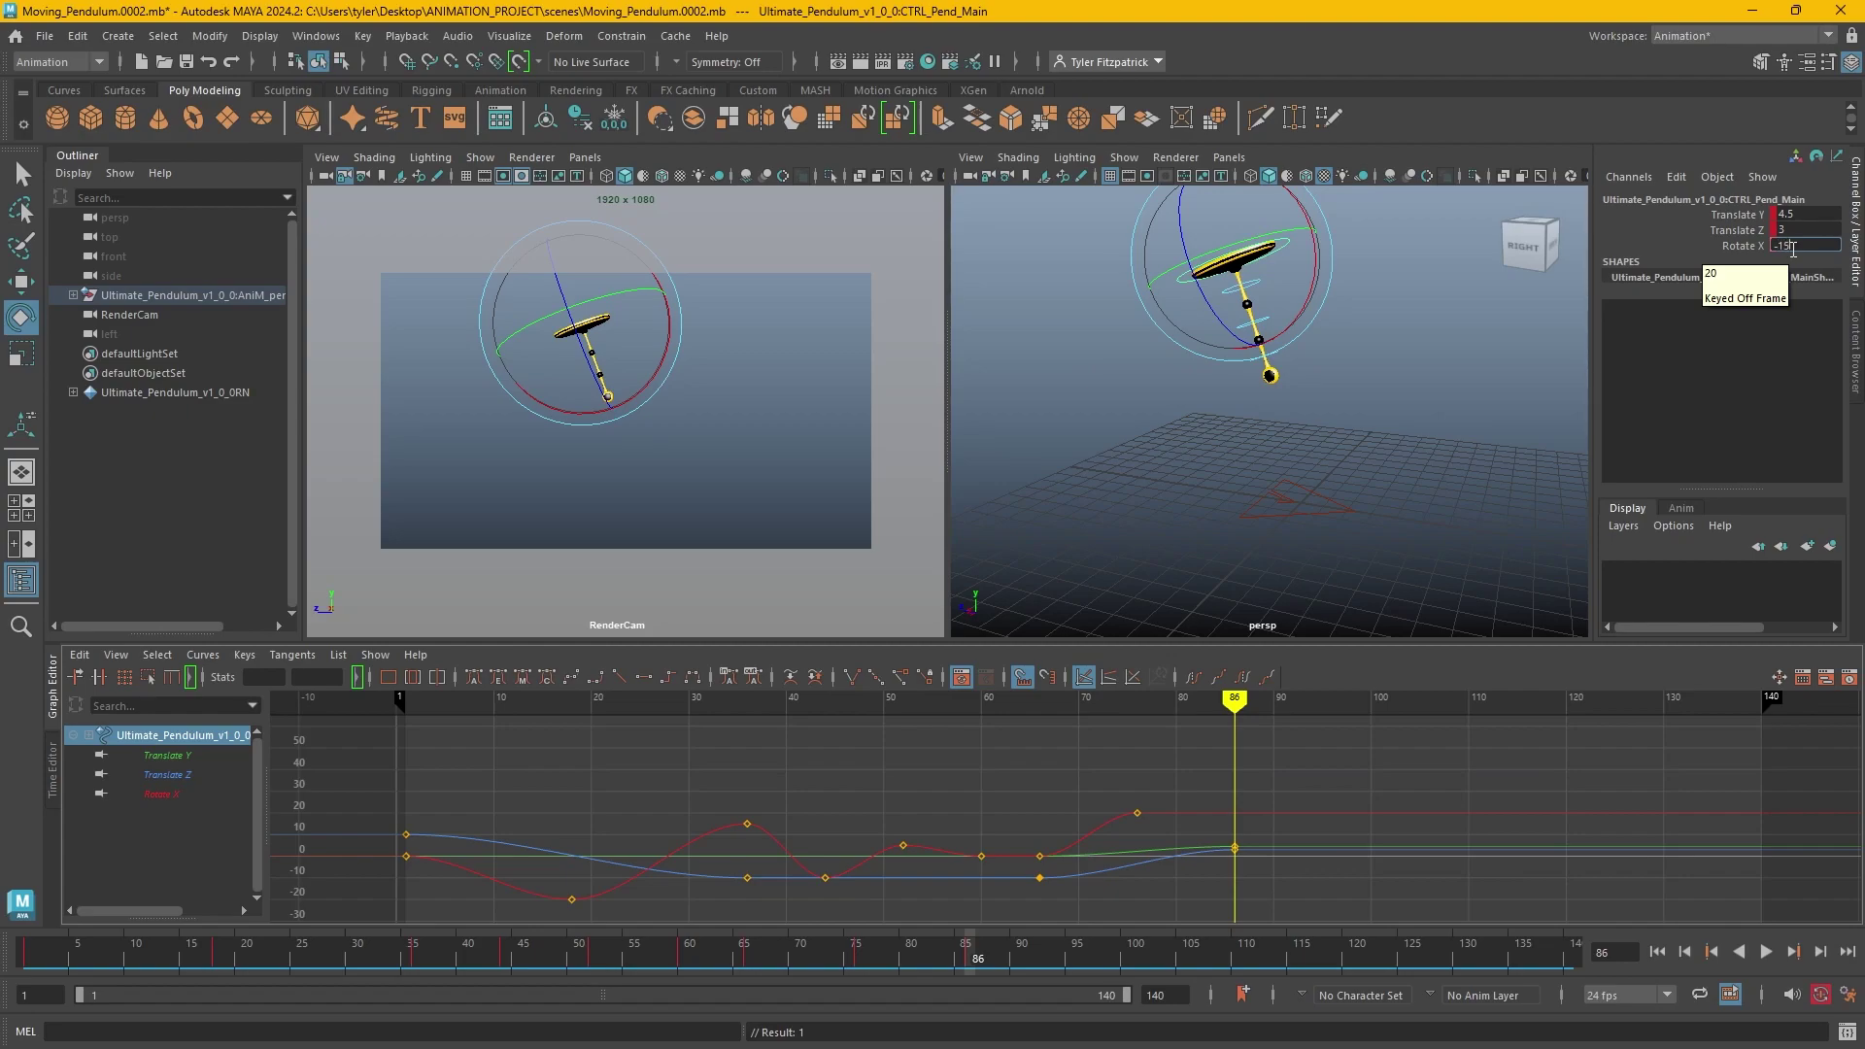
key("Return")
left_click(1236, 698)
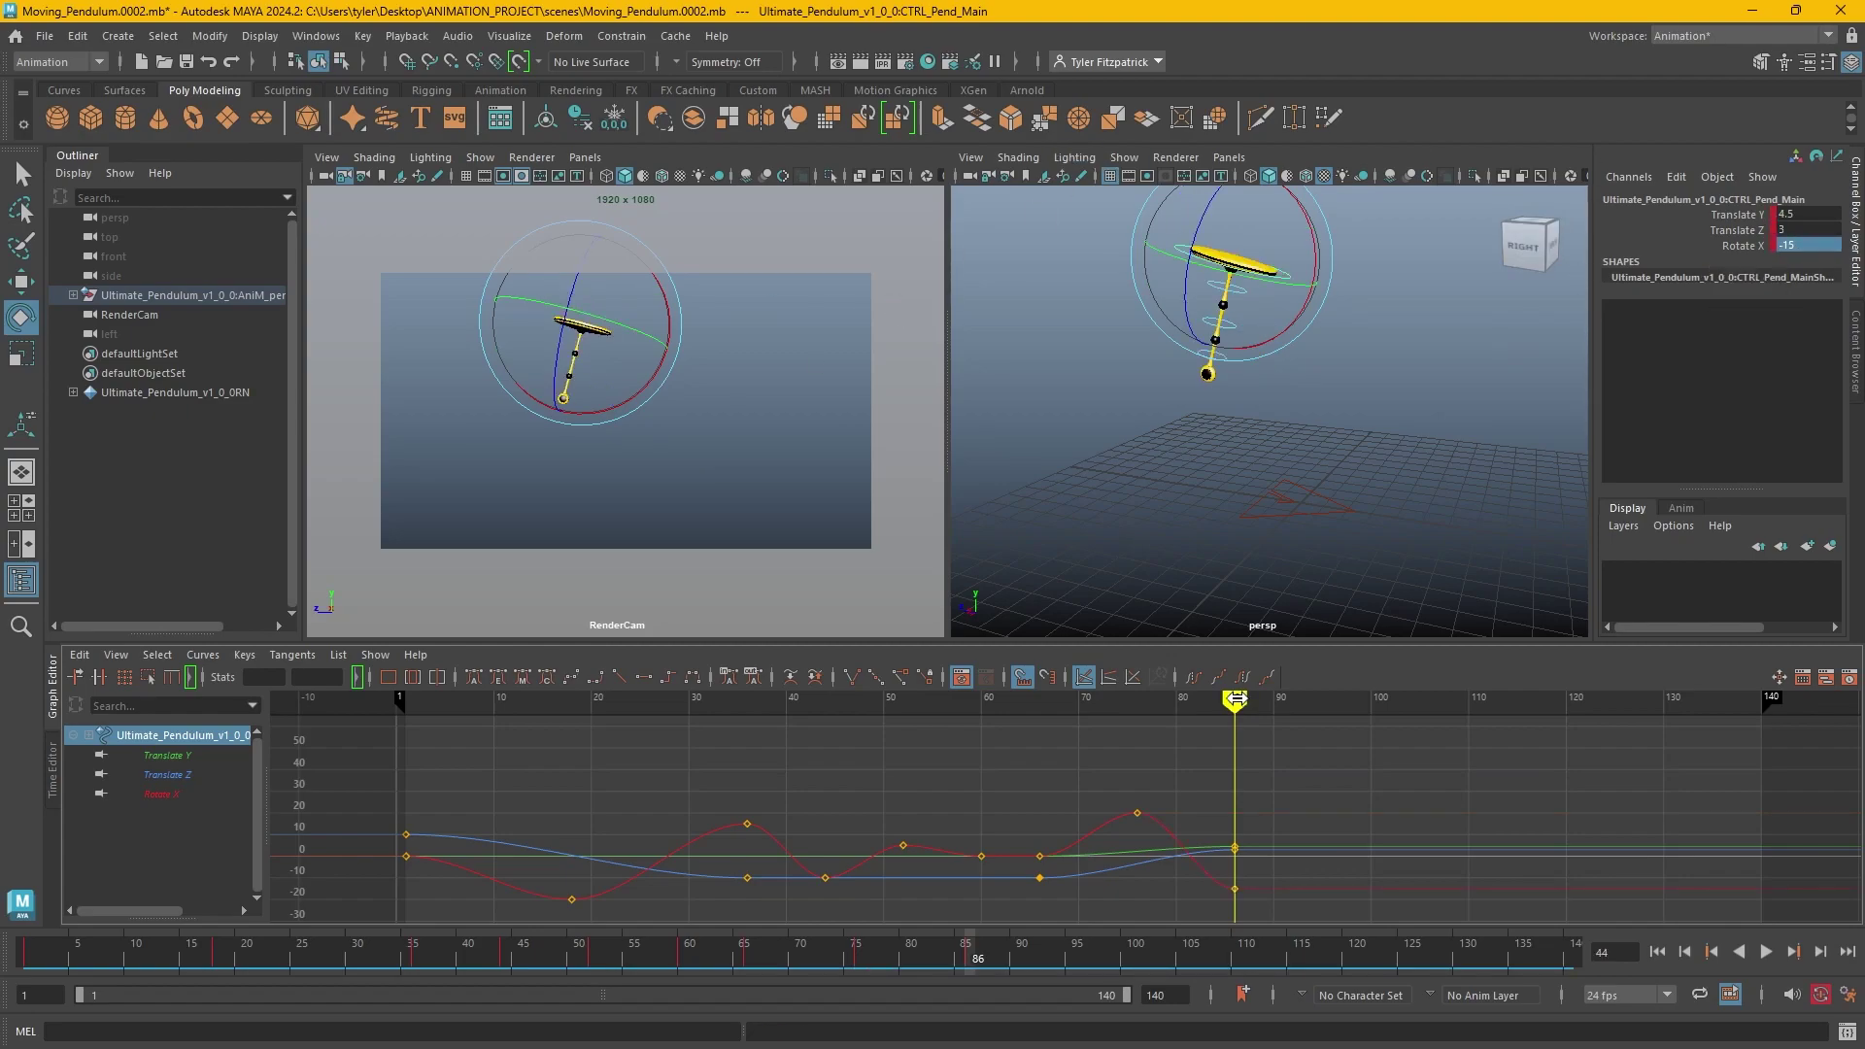
key("alt+period")
key("alt+period")
key("alt+period")
key("alt+period")
key("alt+period")
key("alt+period")
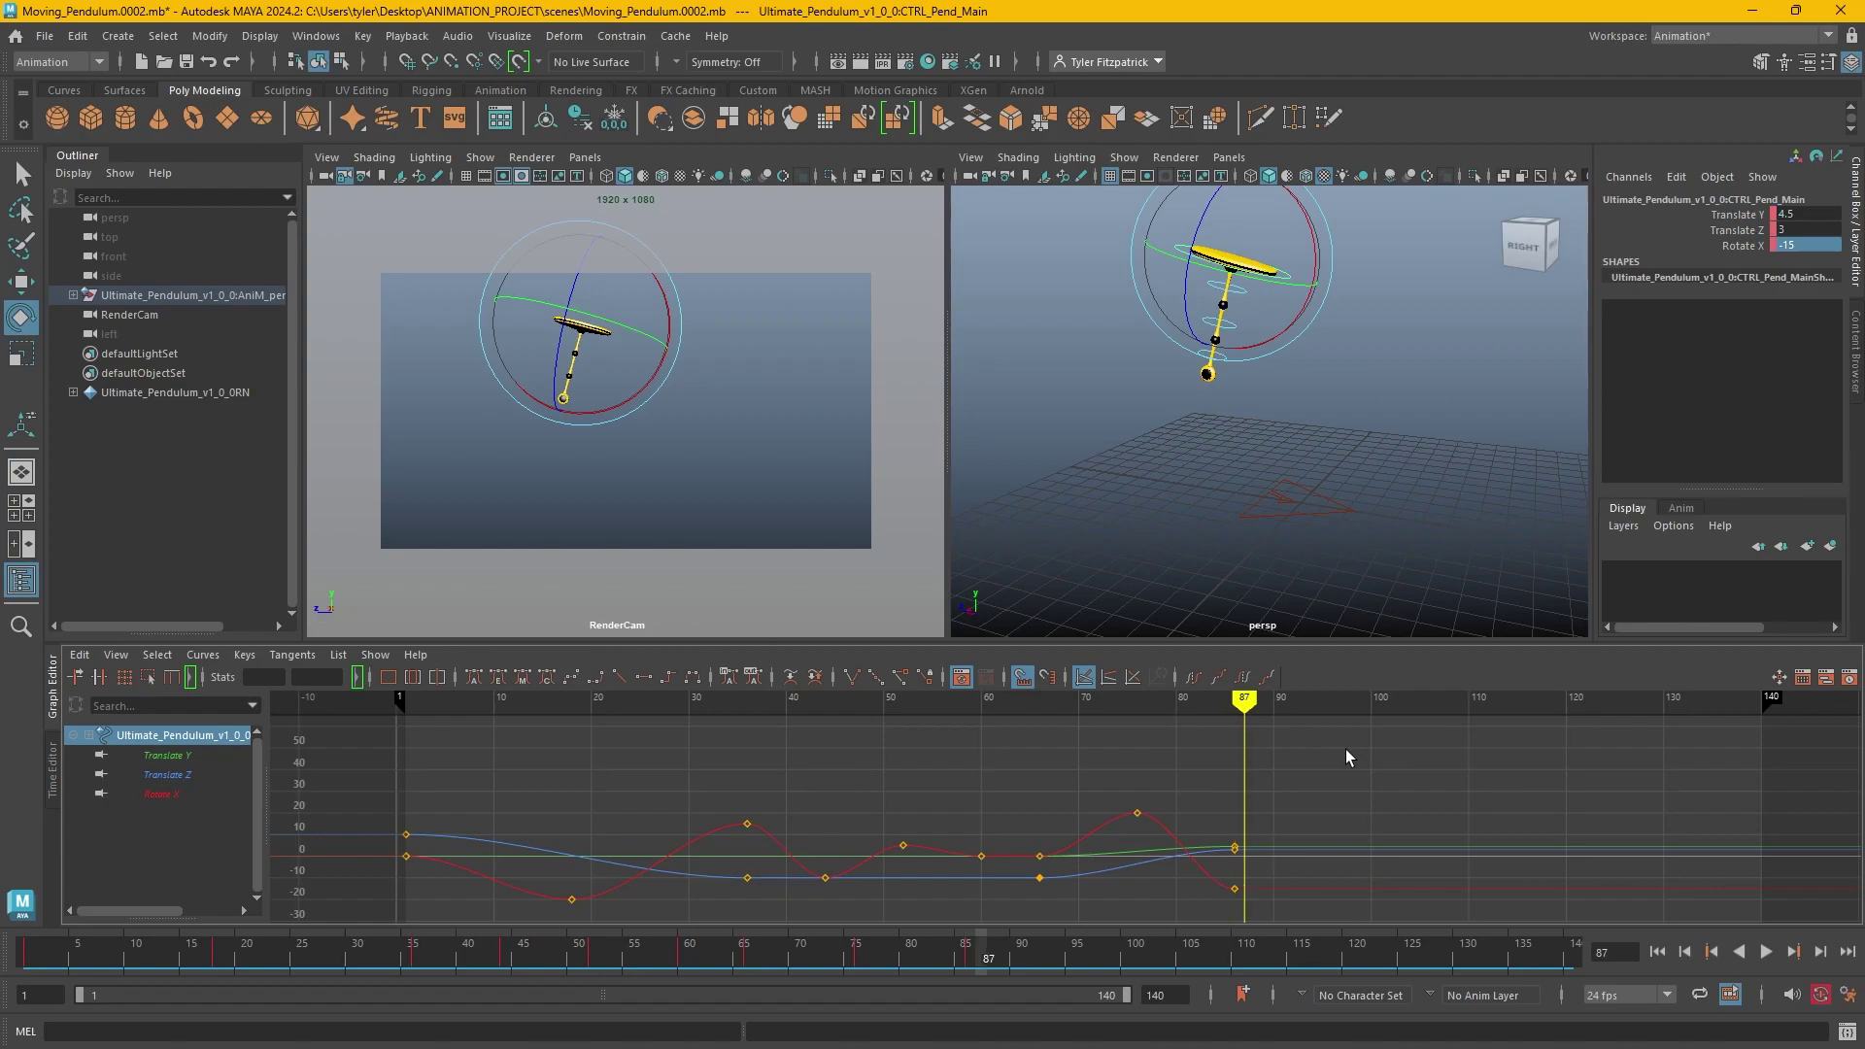
left_click(1812, 240)
type("10")
key("Return")
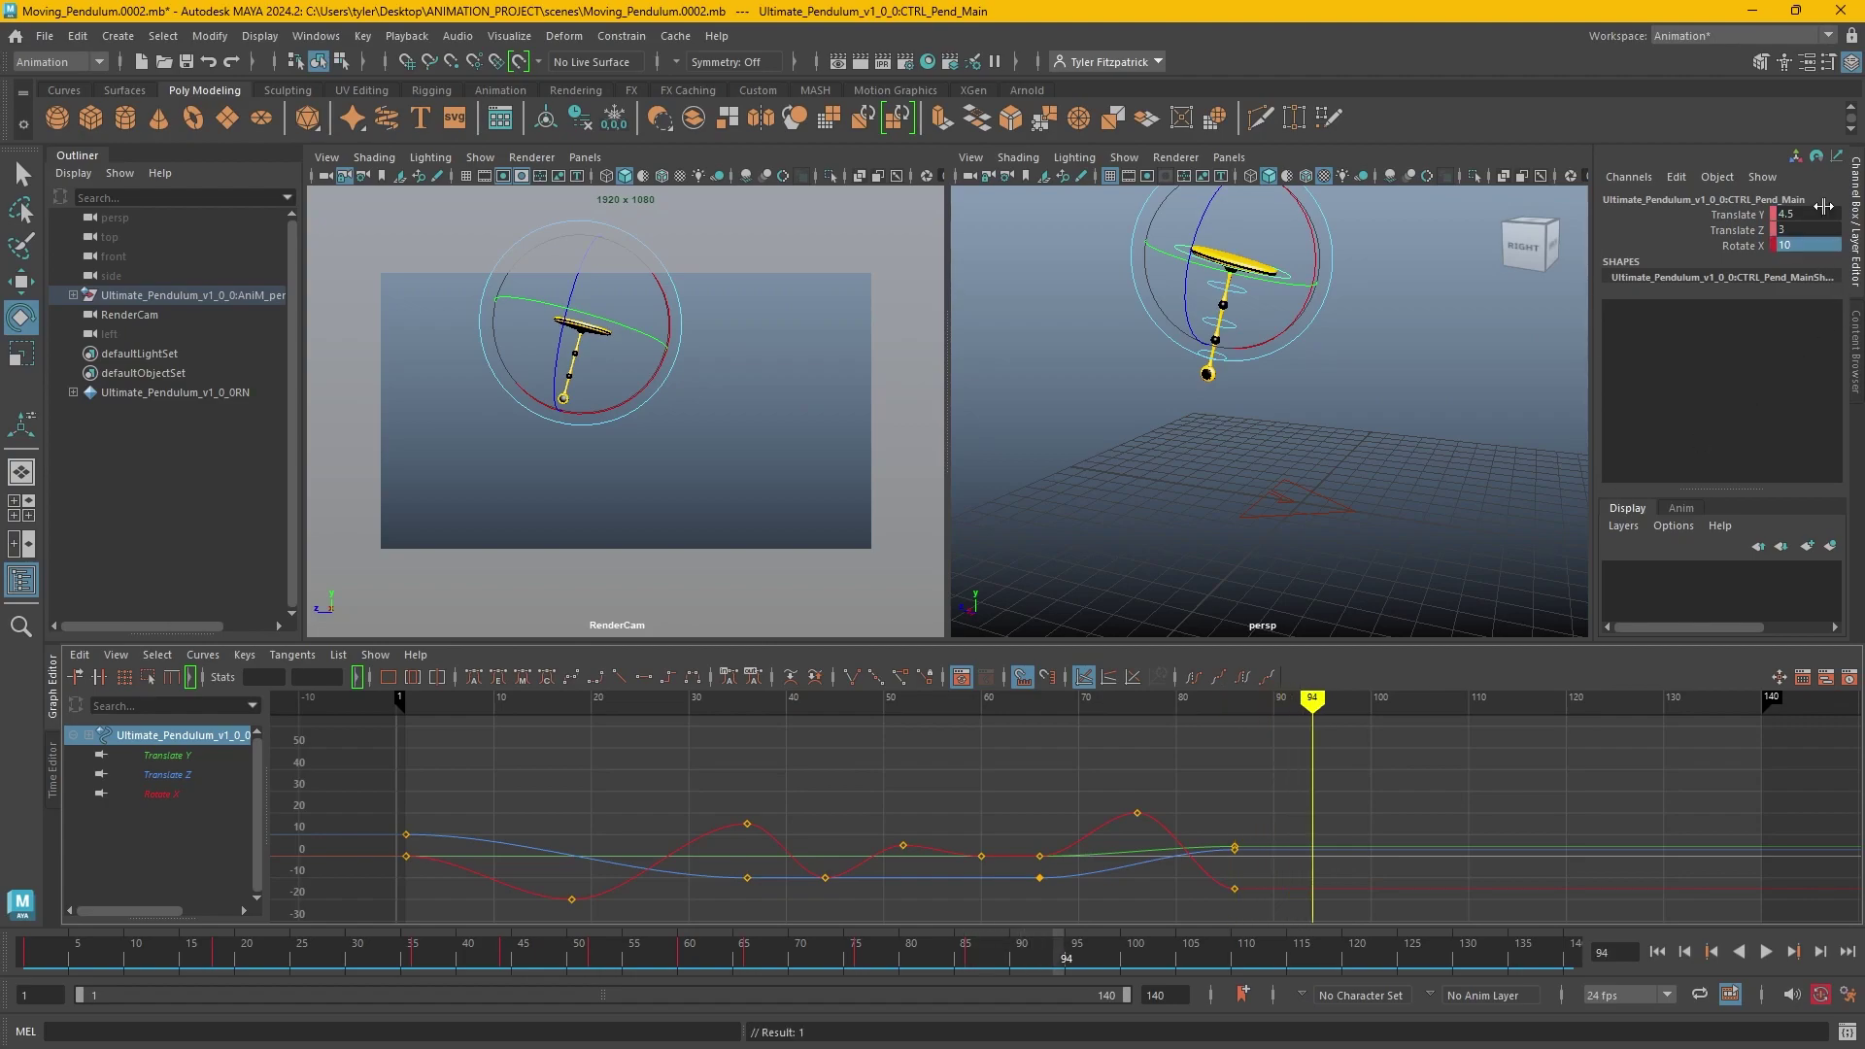
Key Rotate X at -5 on frame 102 and 0 on frame 110.
key("alt+period")
key("alt+period")
key("alt+period")
key("alt+period")
key("alt+period")
key("alt+period")
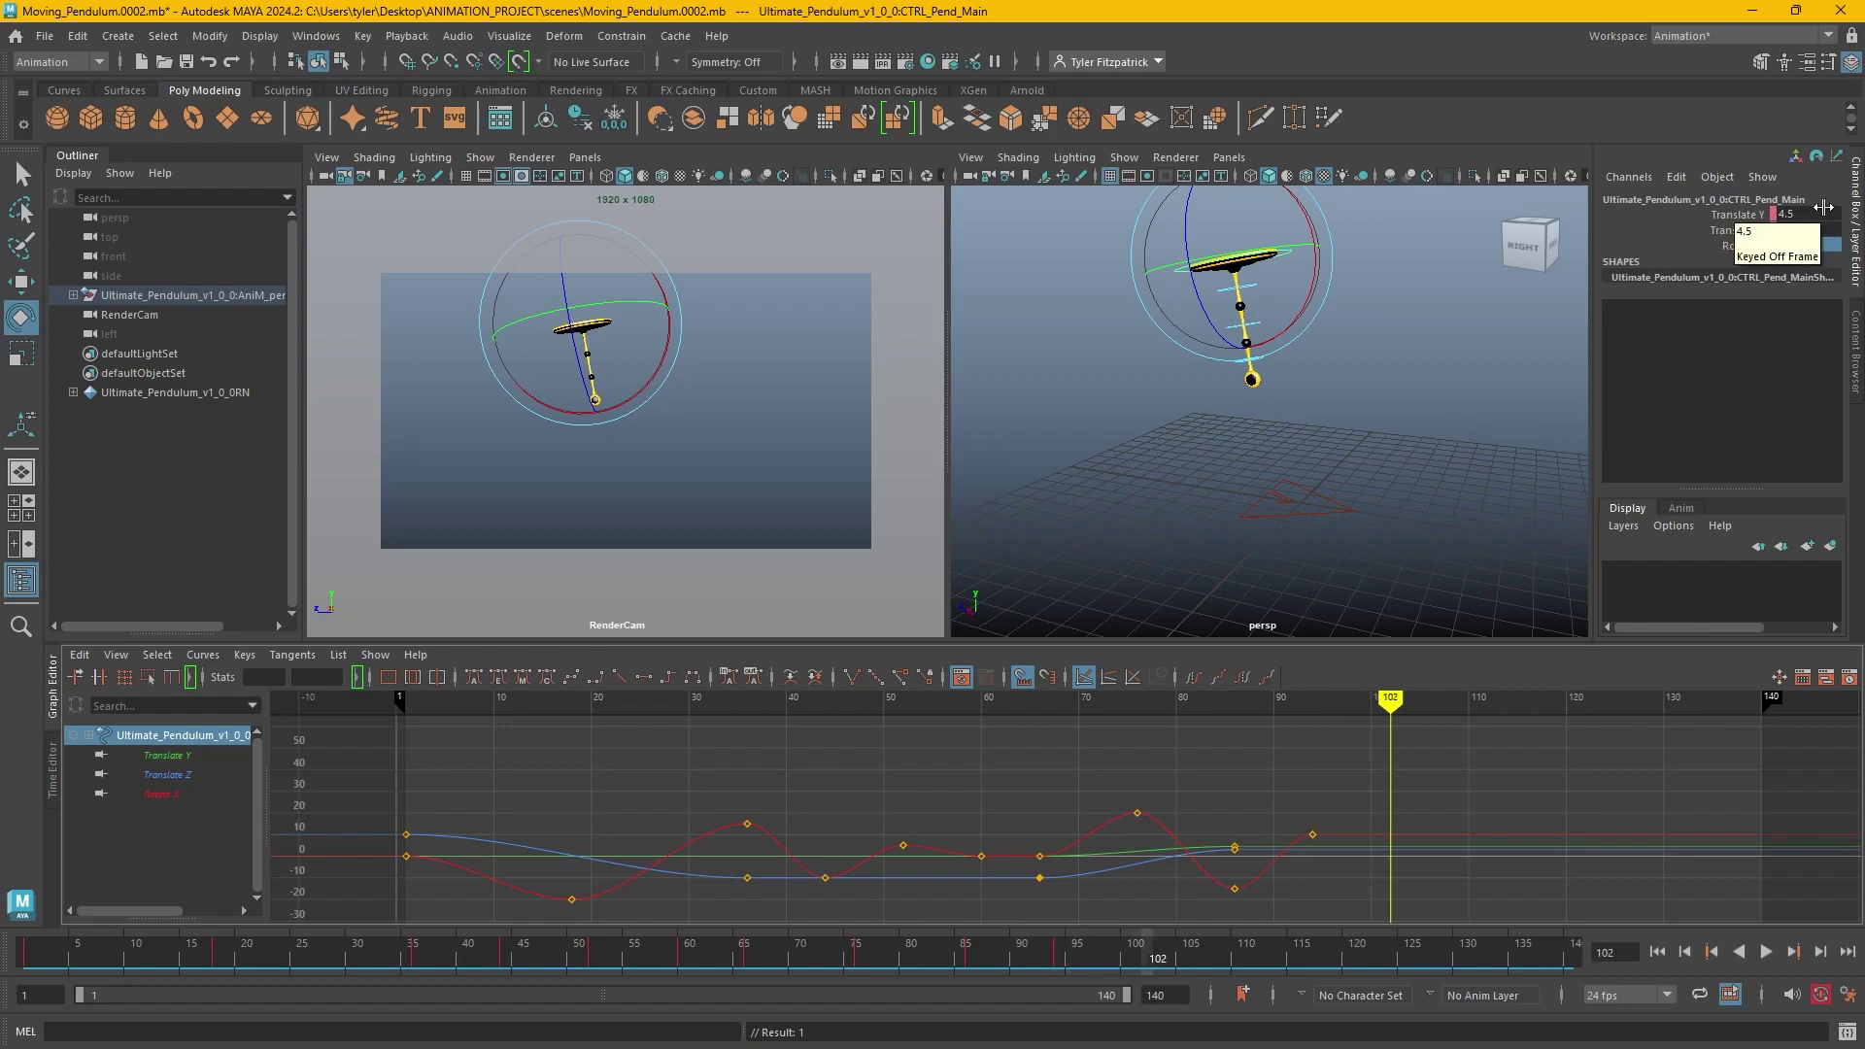
double_click(1814, 241)
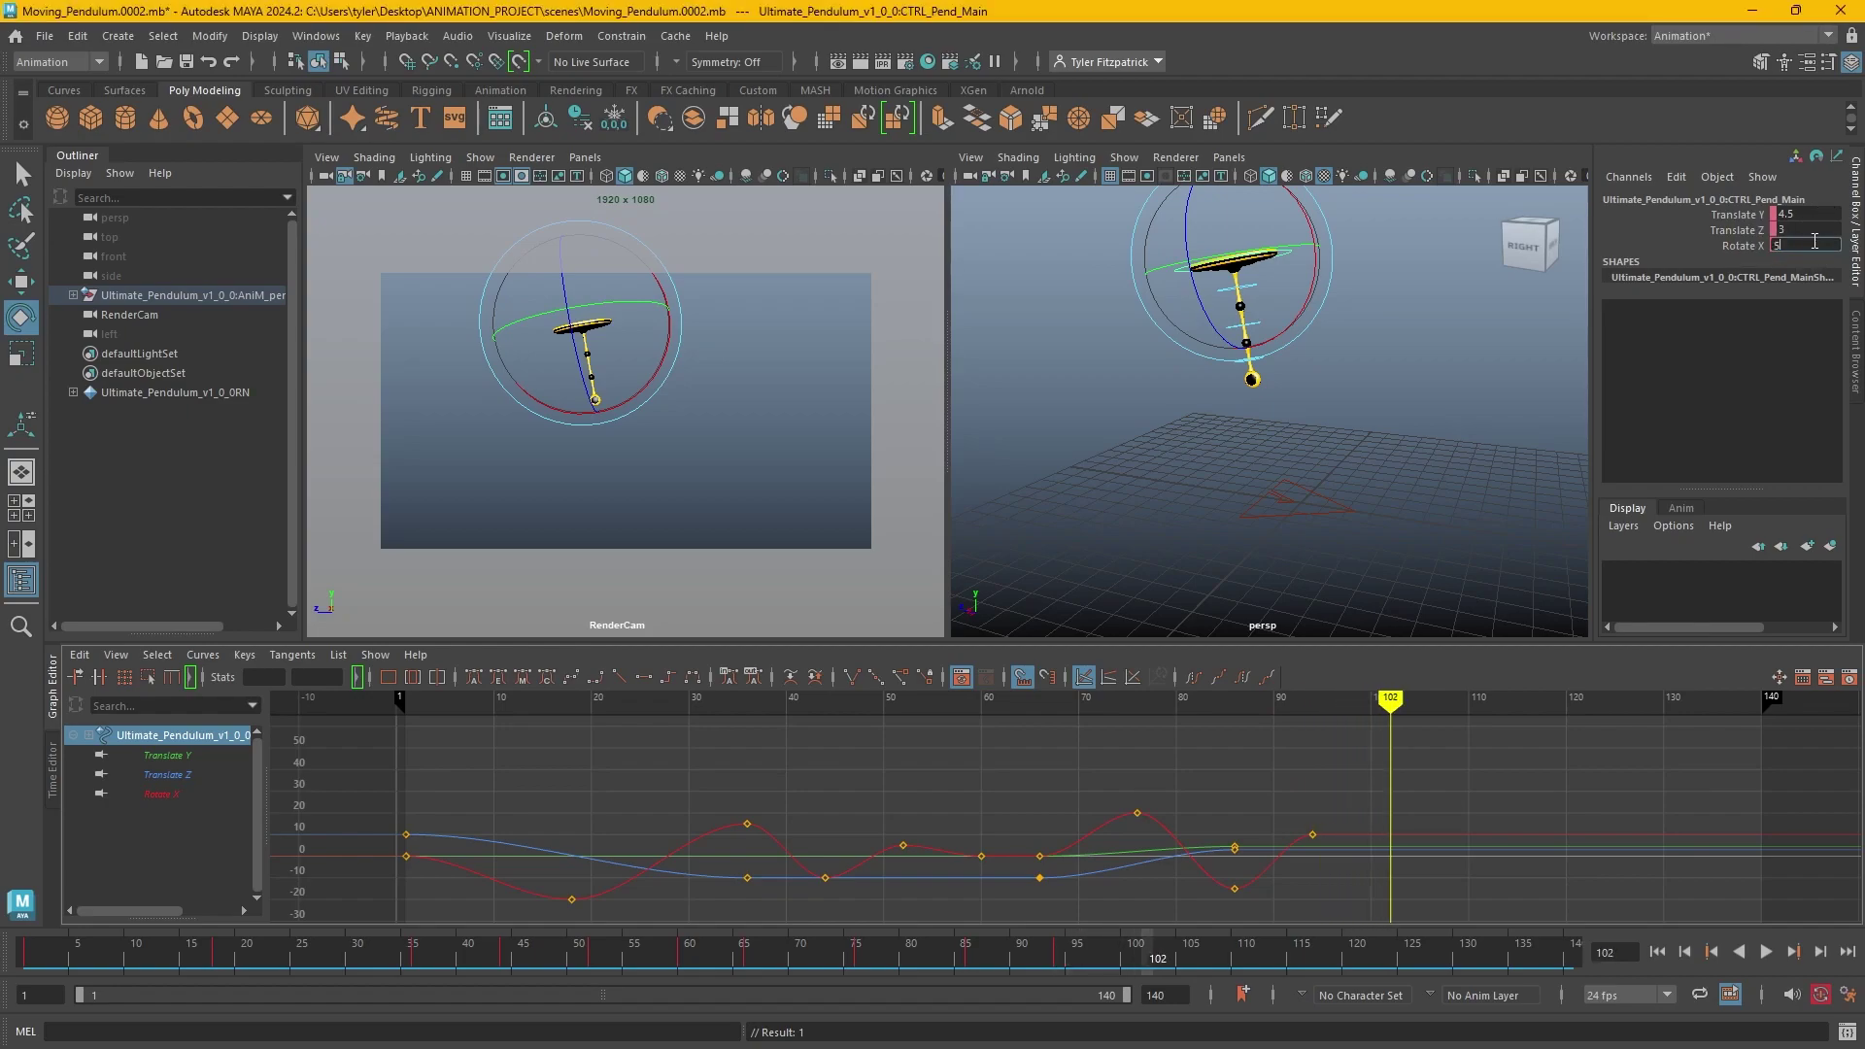
key("Return")
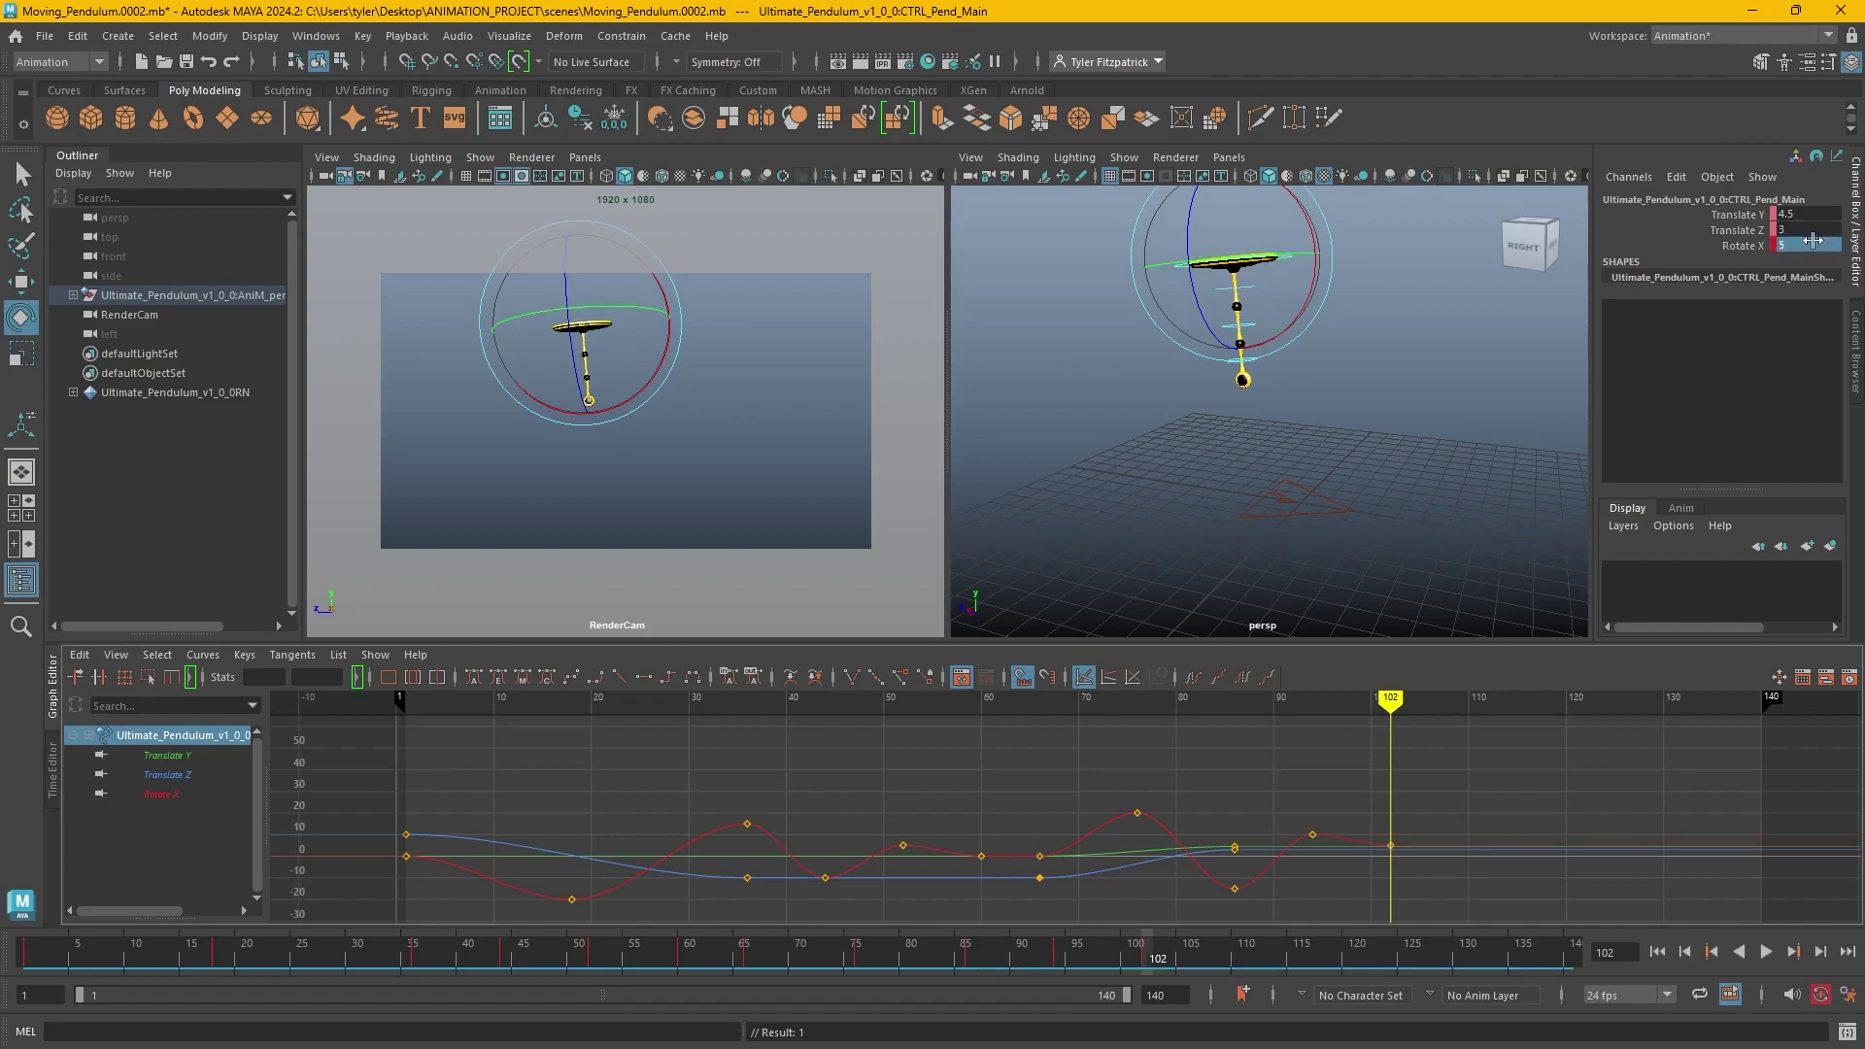
double_click(1813, 241)
type("-5")
key("Return")
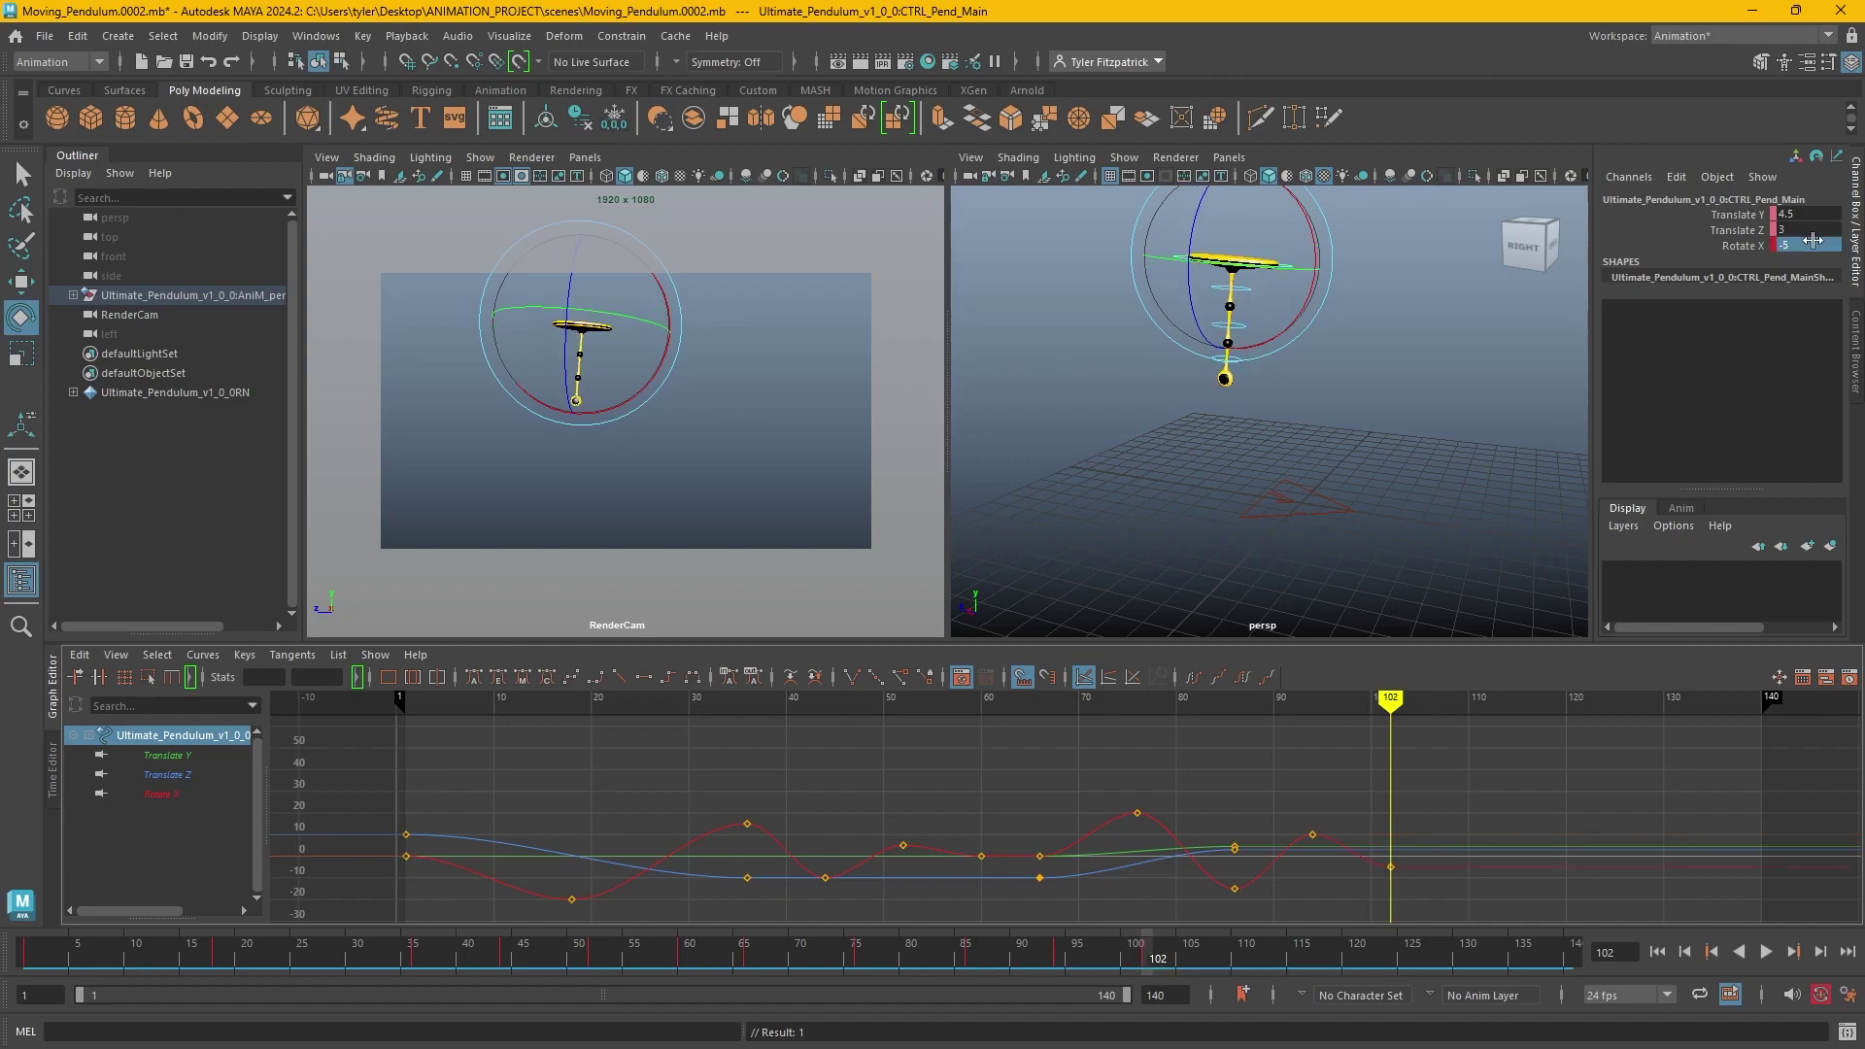
key("alt+period")
key("alt+period")
key("alt+period")
key("alt+period")
key("alt+period")
key("alt+period")
key("alt+period")
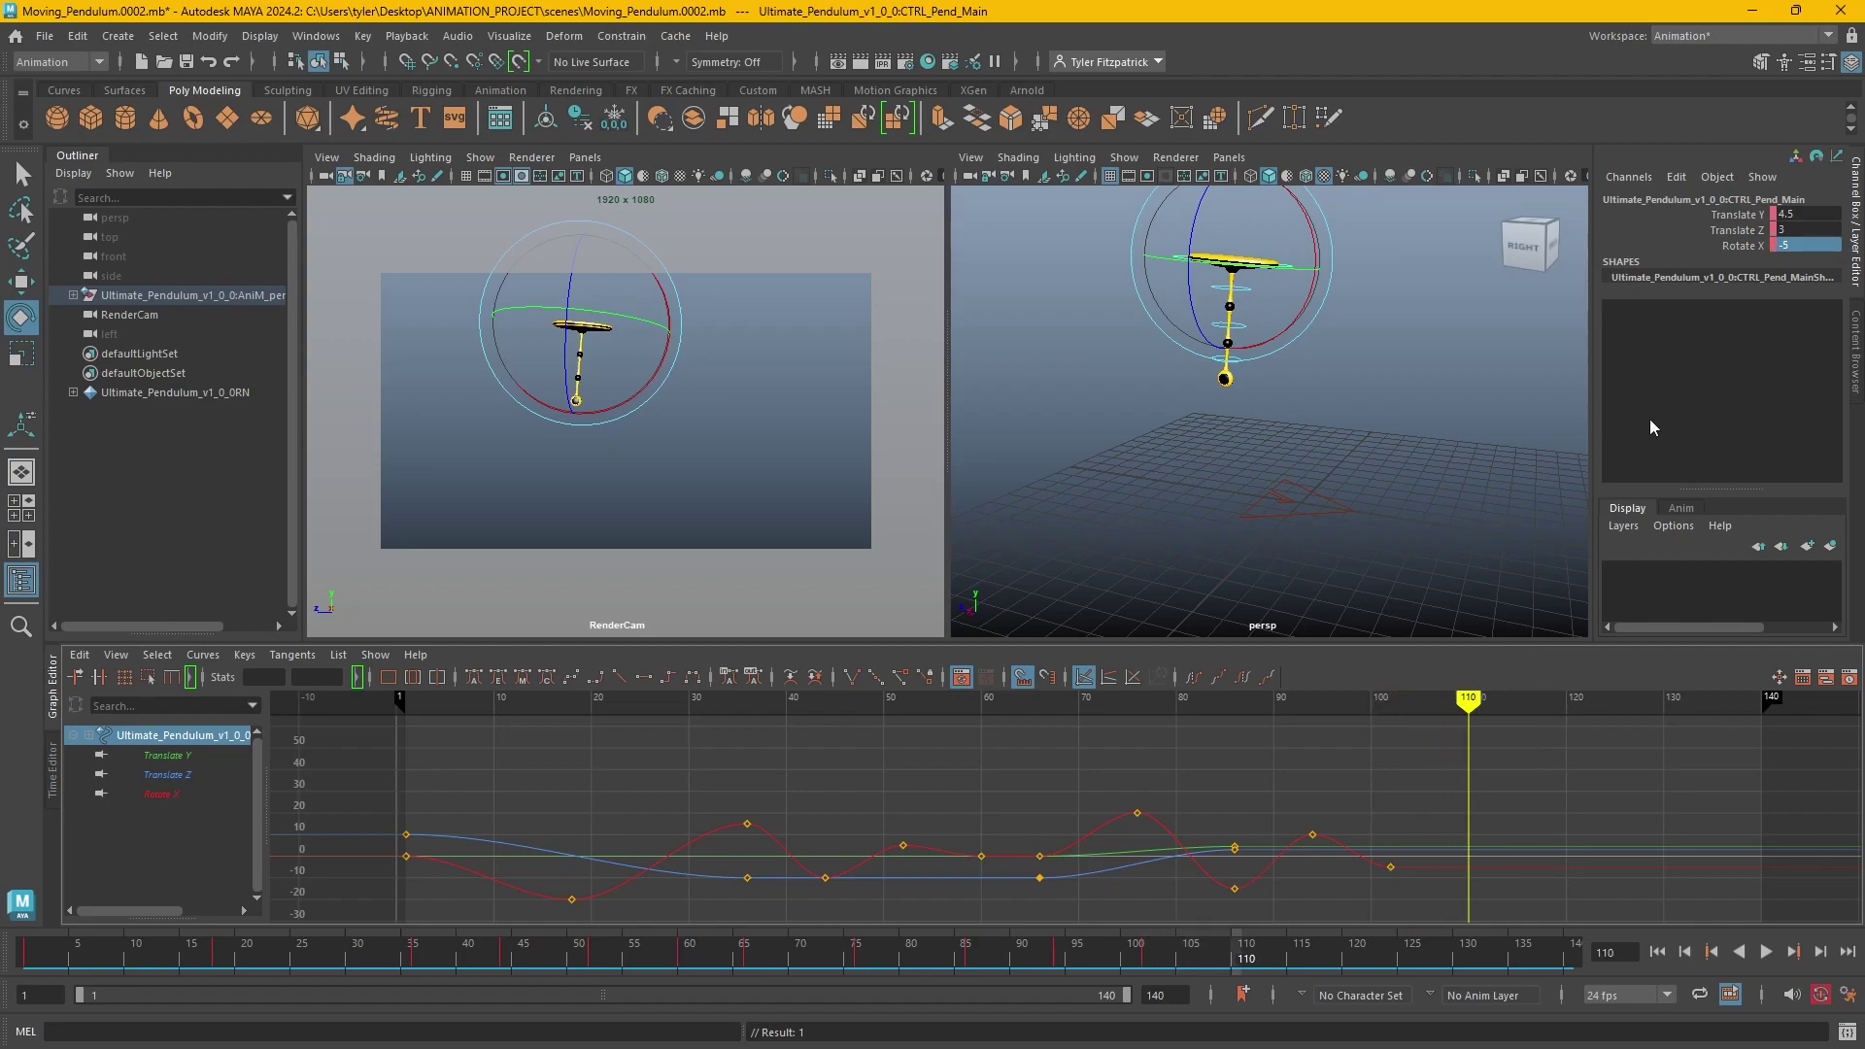
double_click(1821, 245)
type("0")
key("Return")
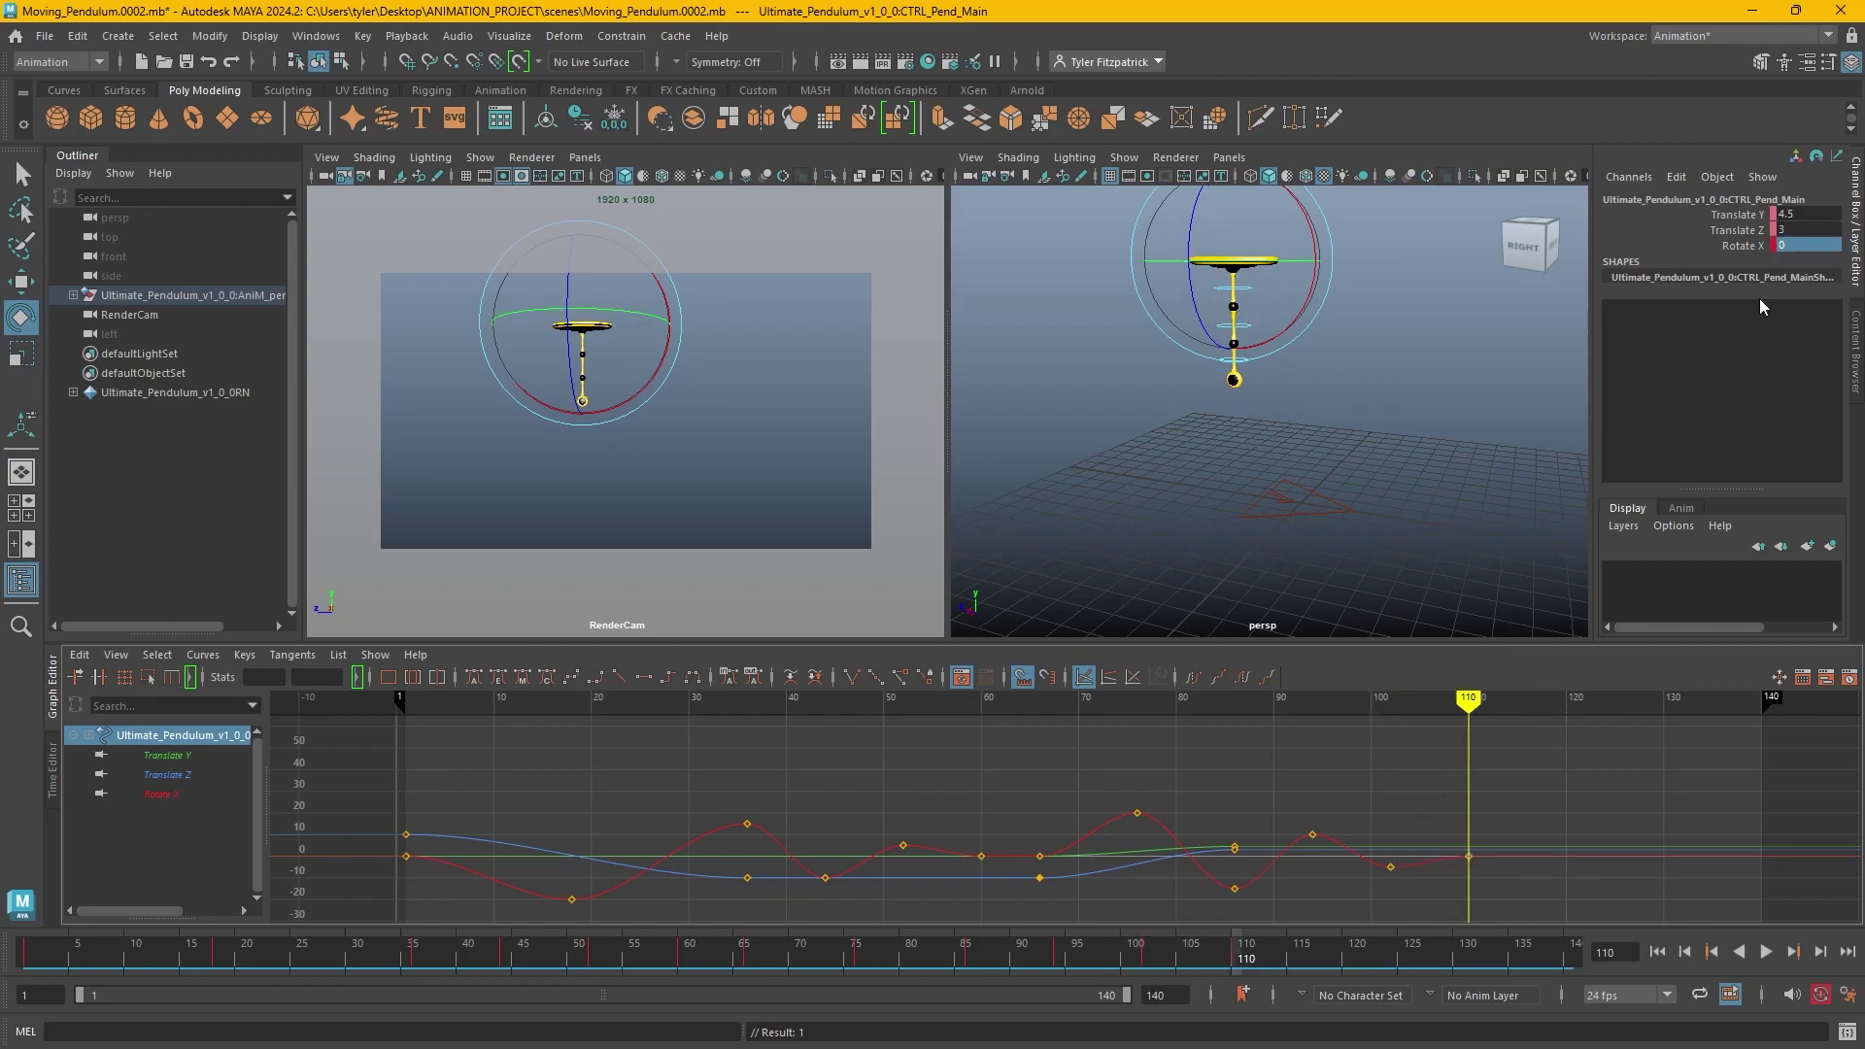
Play back the swing from its start and recenter the graph to review it.
left_click_drag(1089, 702, 767, 703)
left_click(1766, 952)
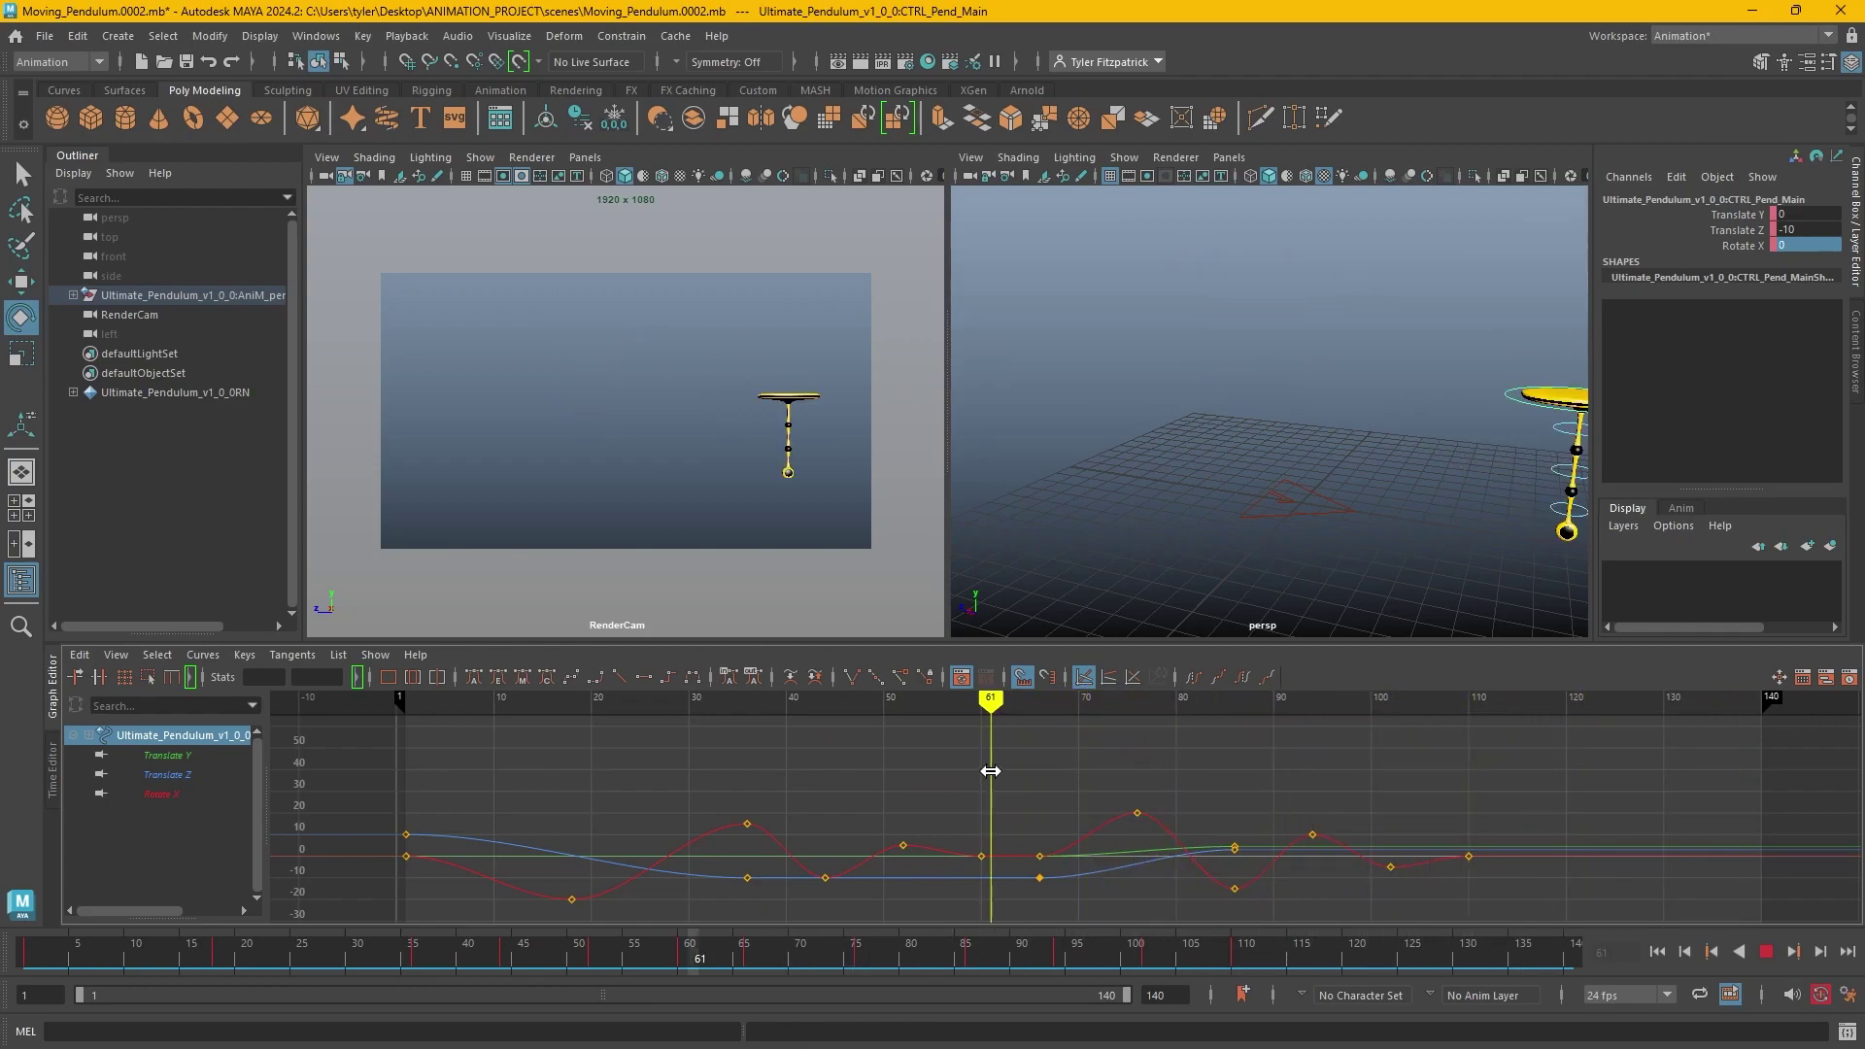
mouse_move(992, 770)
left_mouse_down()
mouse_move(1257, 804)
mouse_move(1112, 806)
mouse_move(1239, 828)
mouse_move(1243, 905)
left_mouse_up()
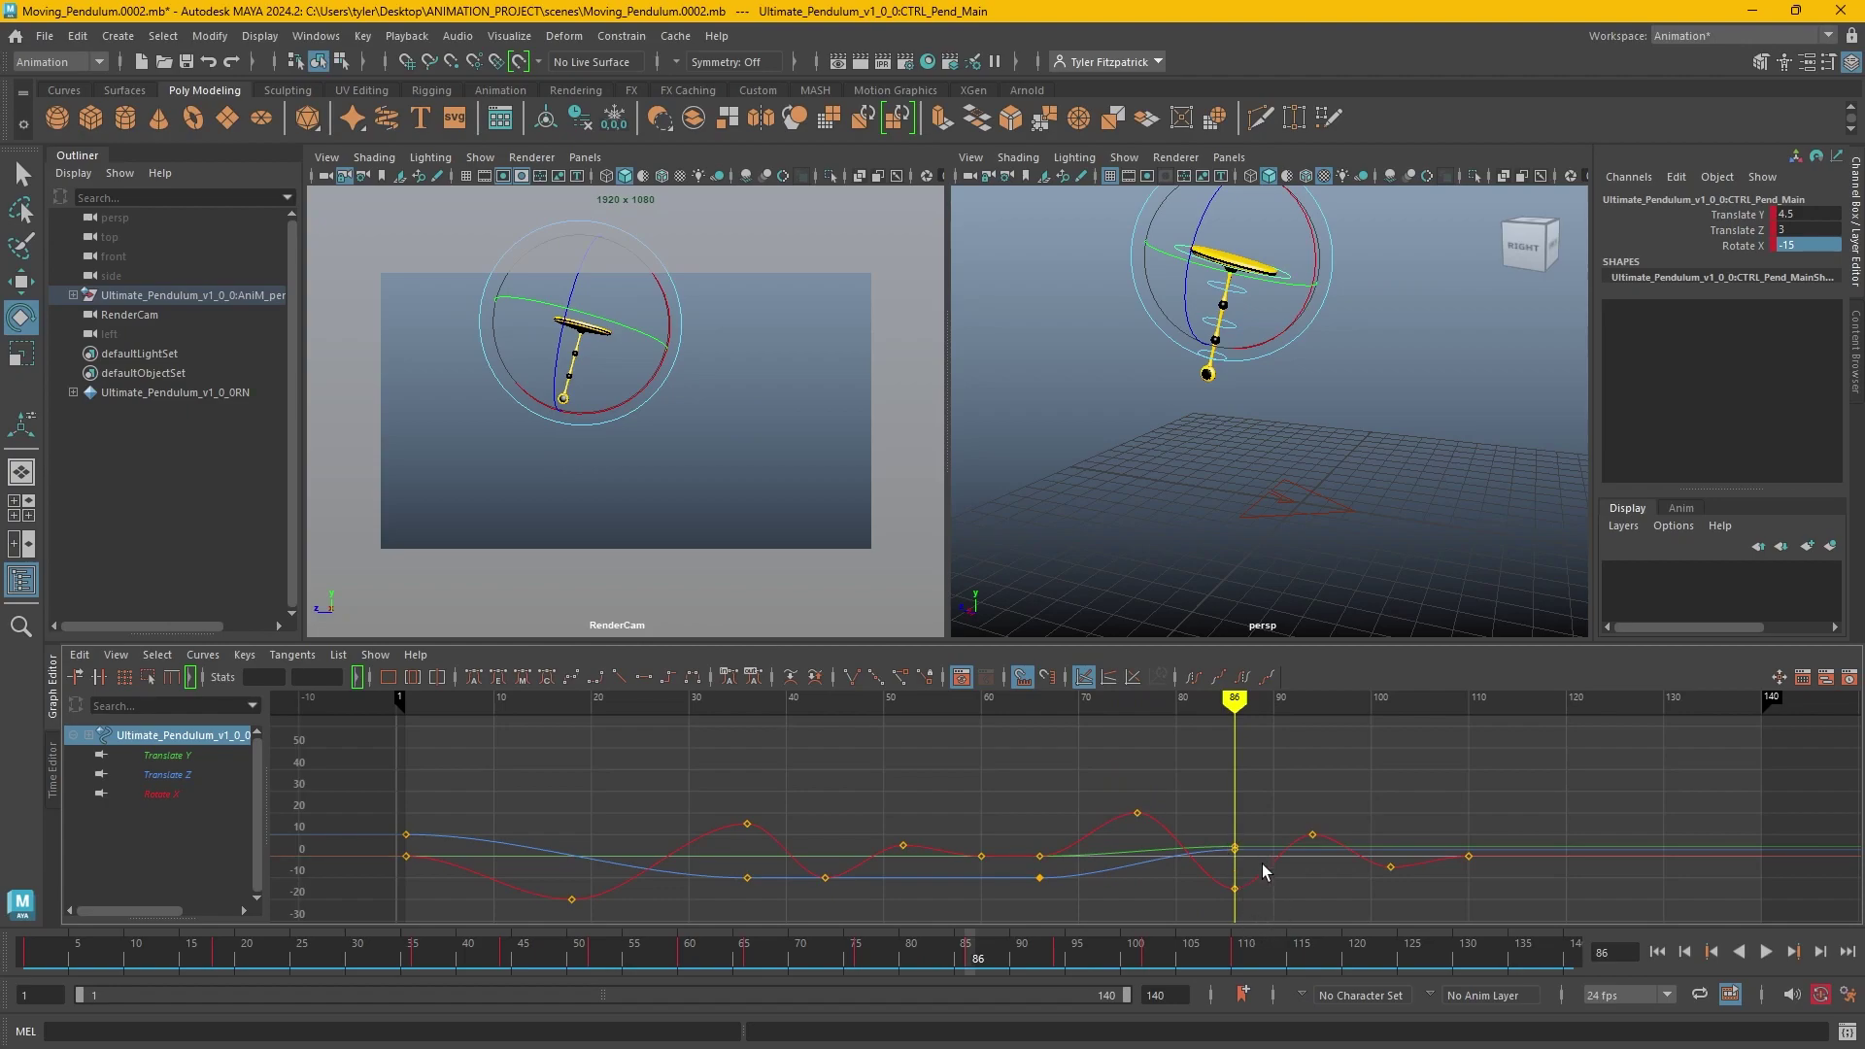
middle_click_drag(1265, 872, 1123, 791, "alt")
Re-key Rotate X to -20 on frame 86 and 25 on frame 76.
left_click(905, 702)
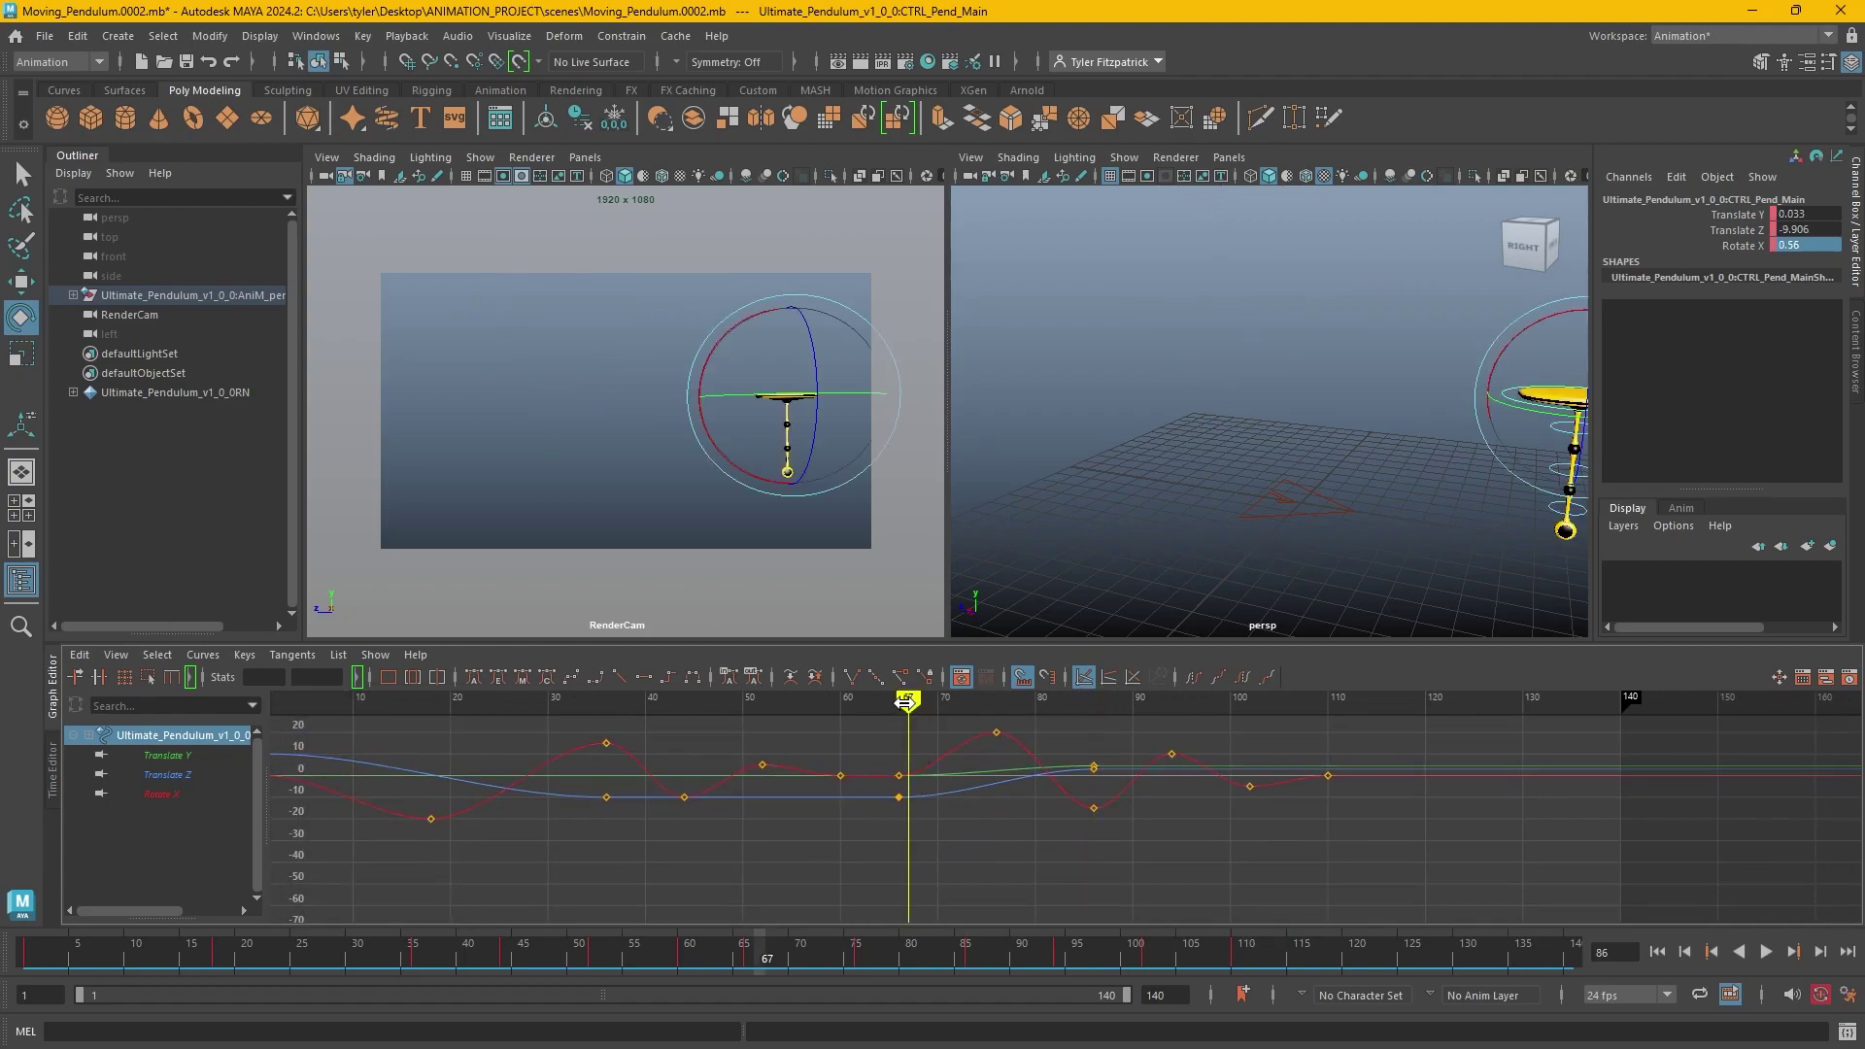
left_click_drag(906, 701, 1098, 756)
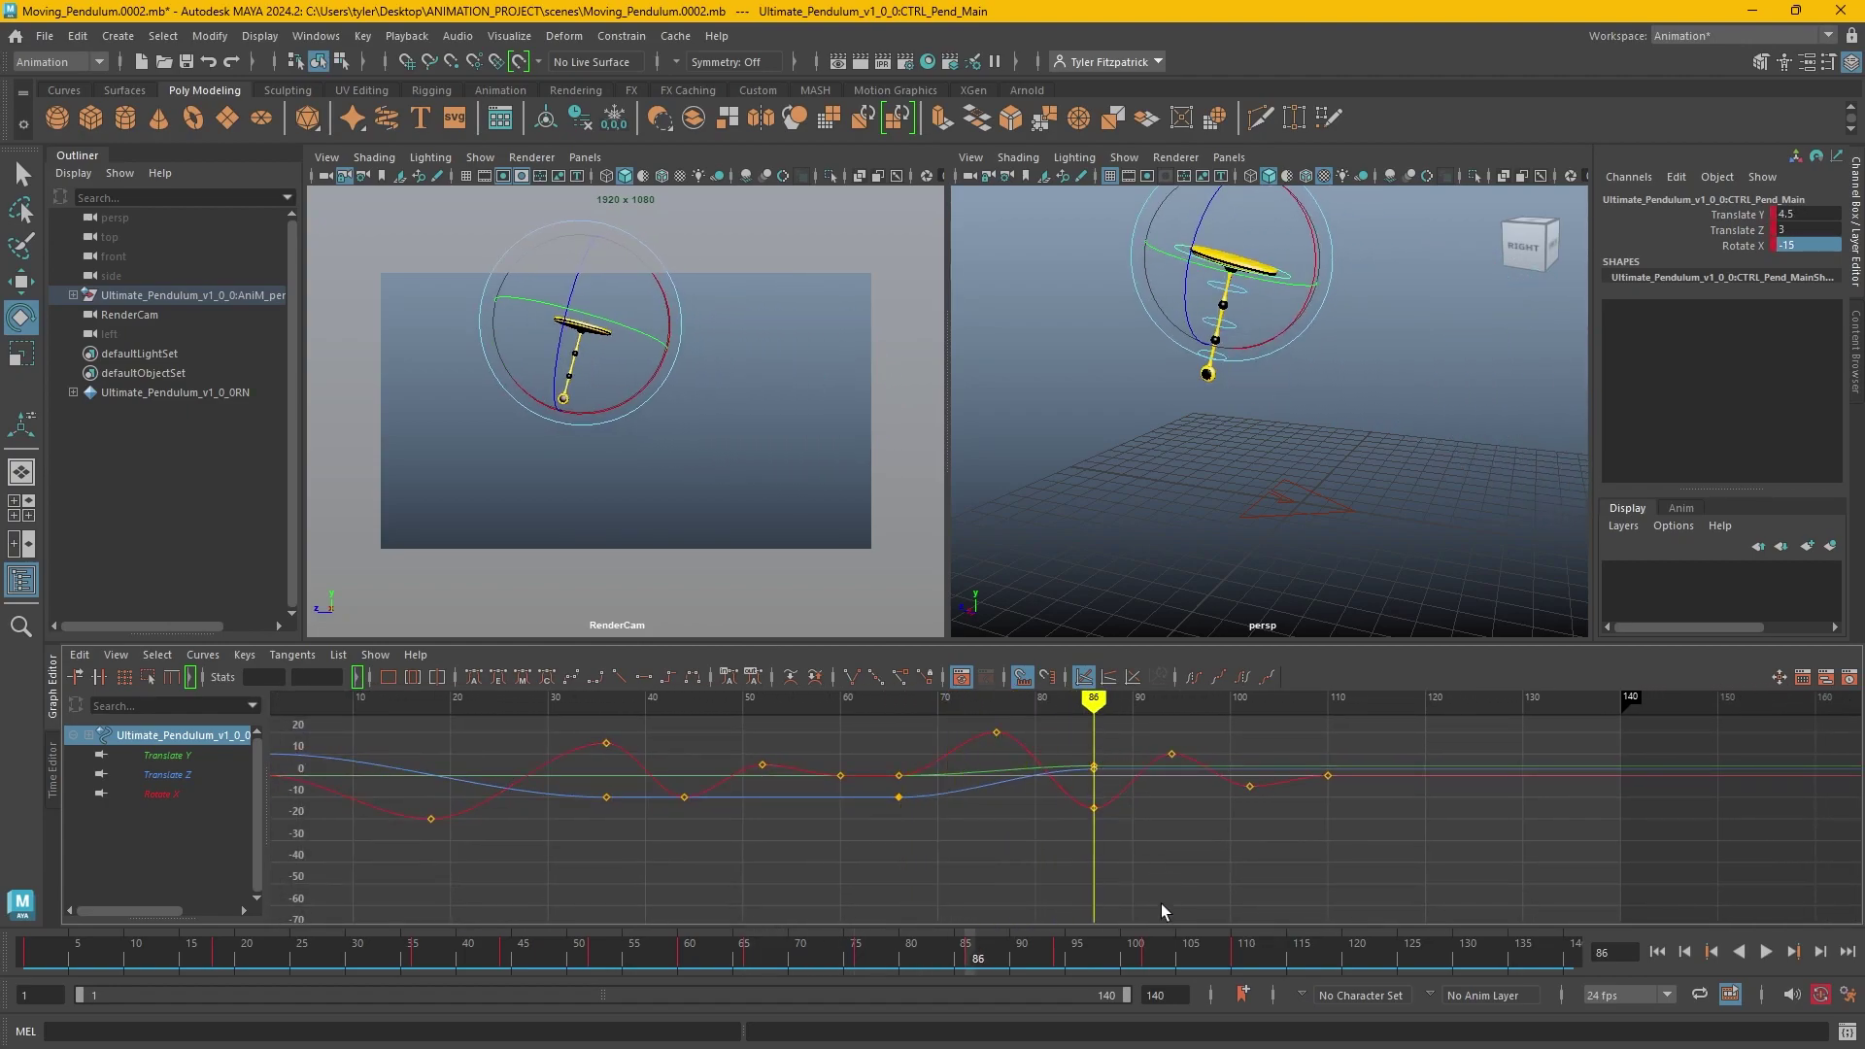
left_click(1791, 245)
type("-20")
key("Return")
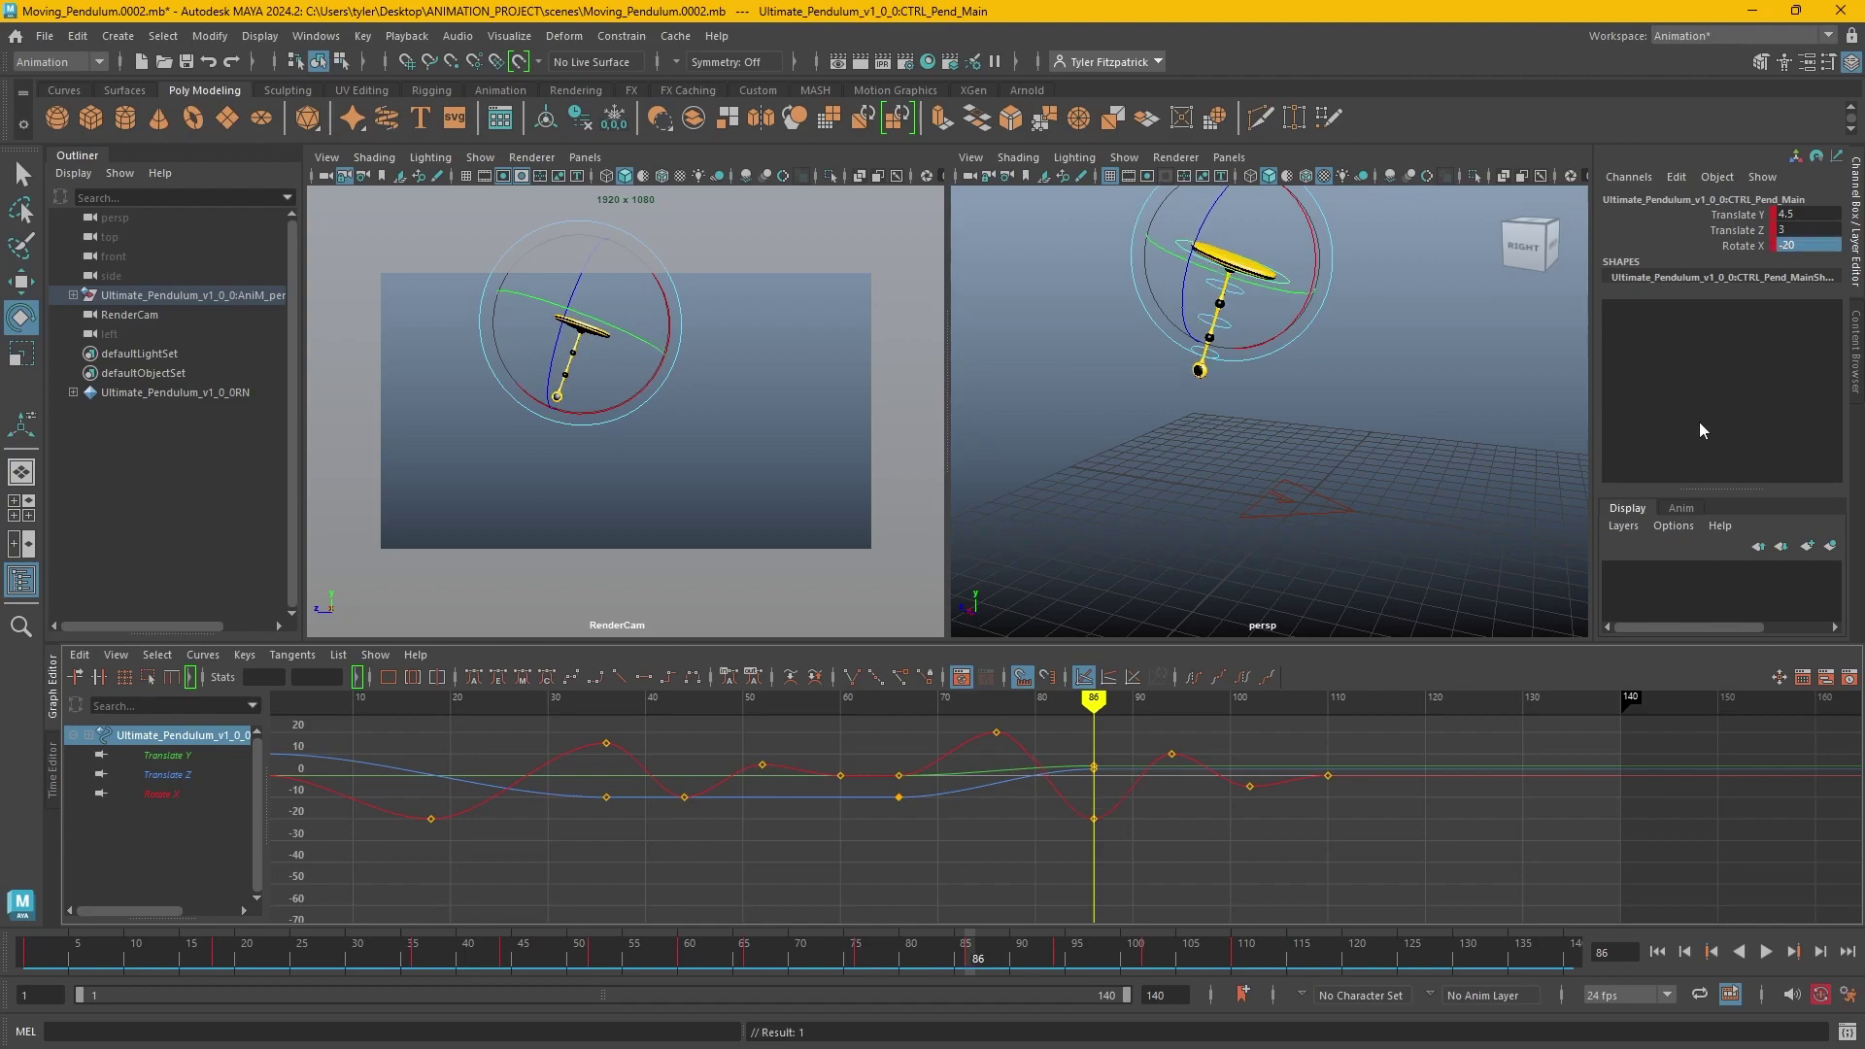
middle_click_drag(1107, 788, 1164, 857, "alt")
left_click_drag(1065, 713, 1053, 712)
type("25")
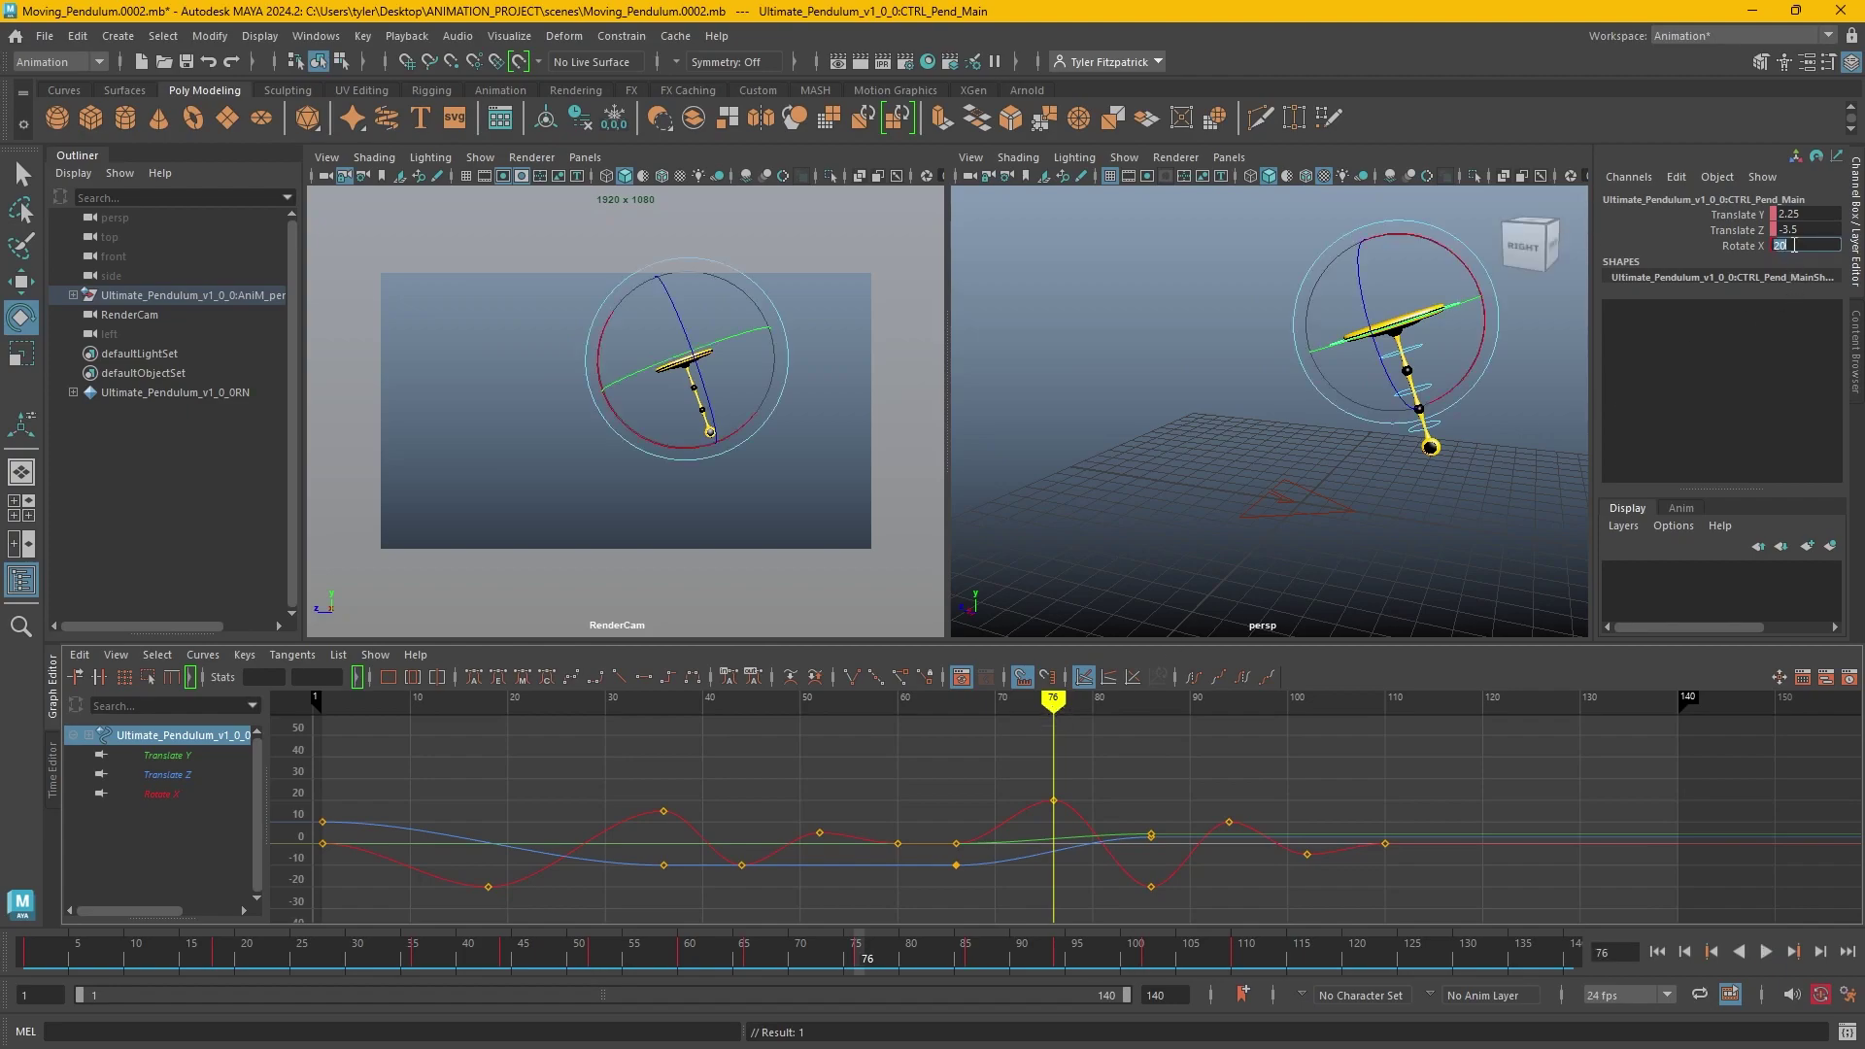
key("Return")
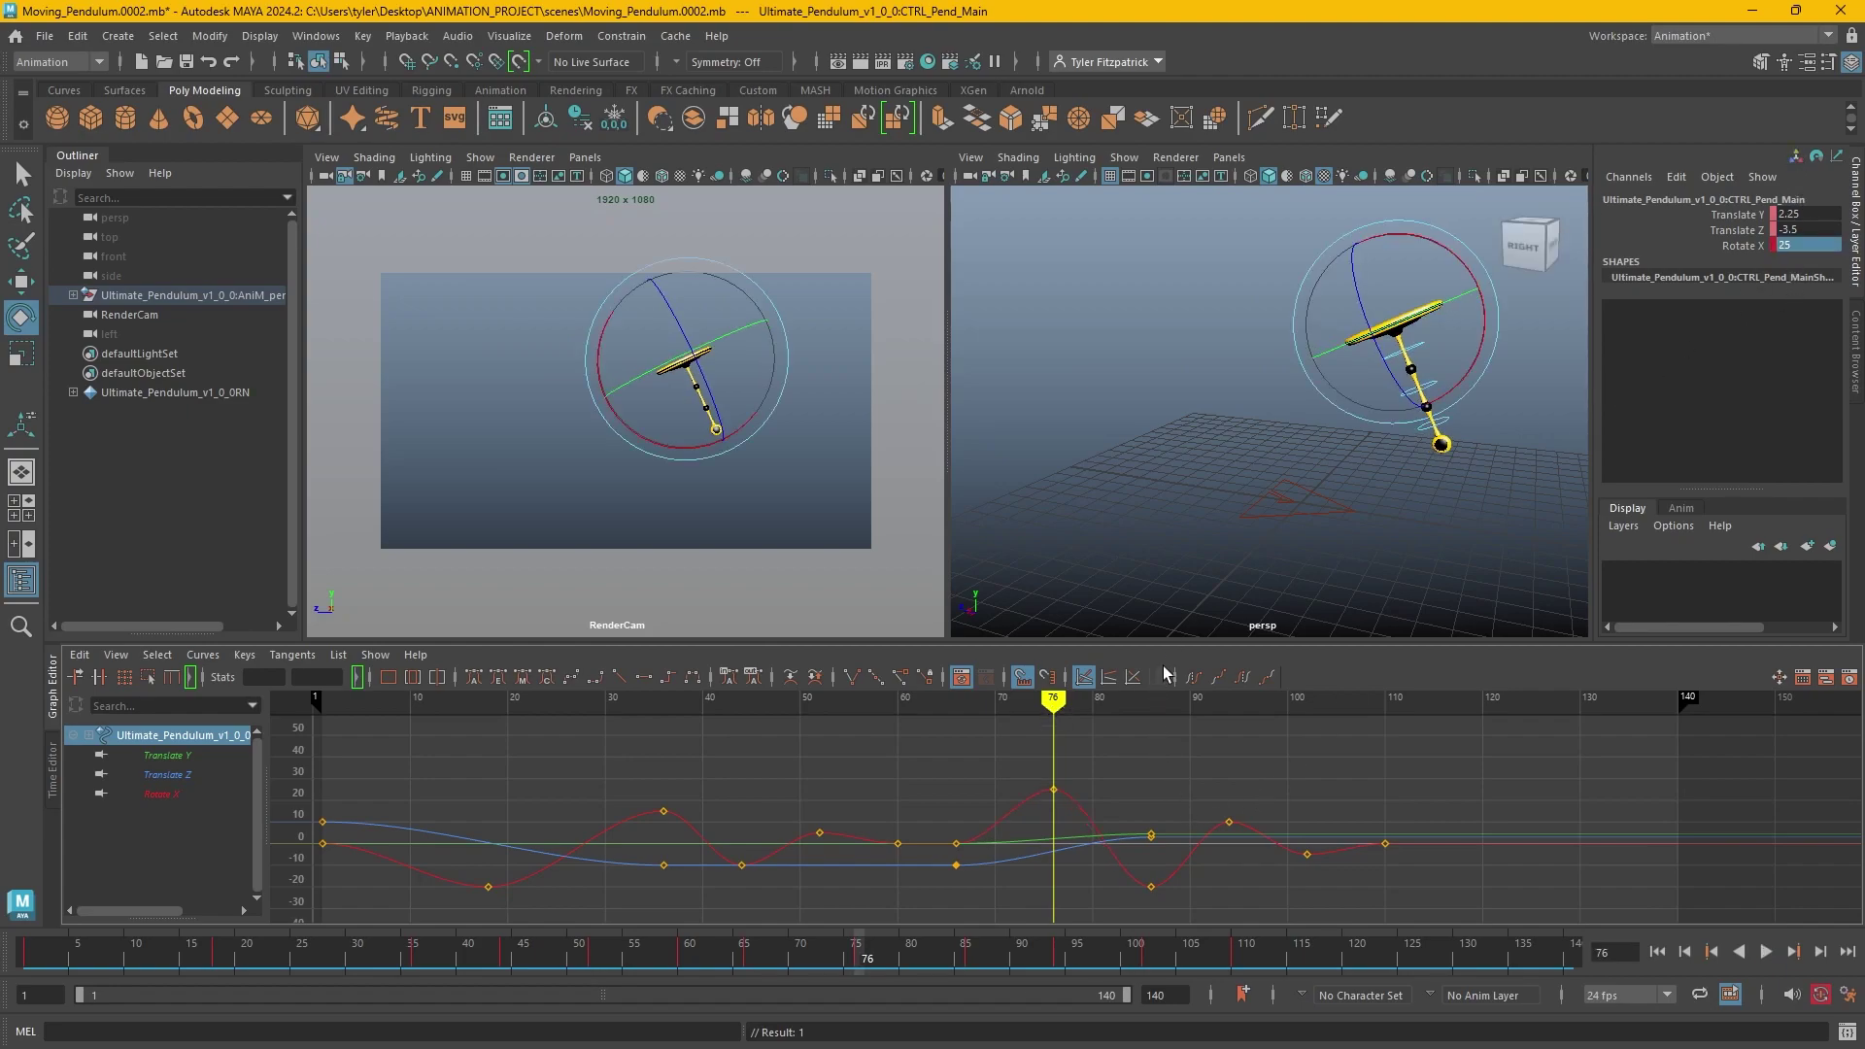
Re-key Rotate X to 15 on frame 94 and -10 on frame 102.
left_click(1229, 697)
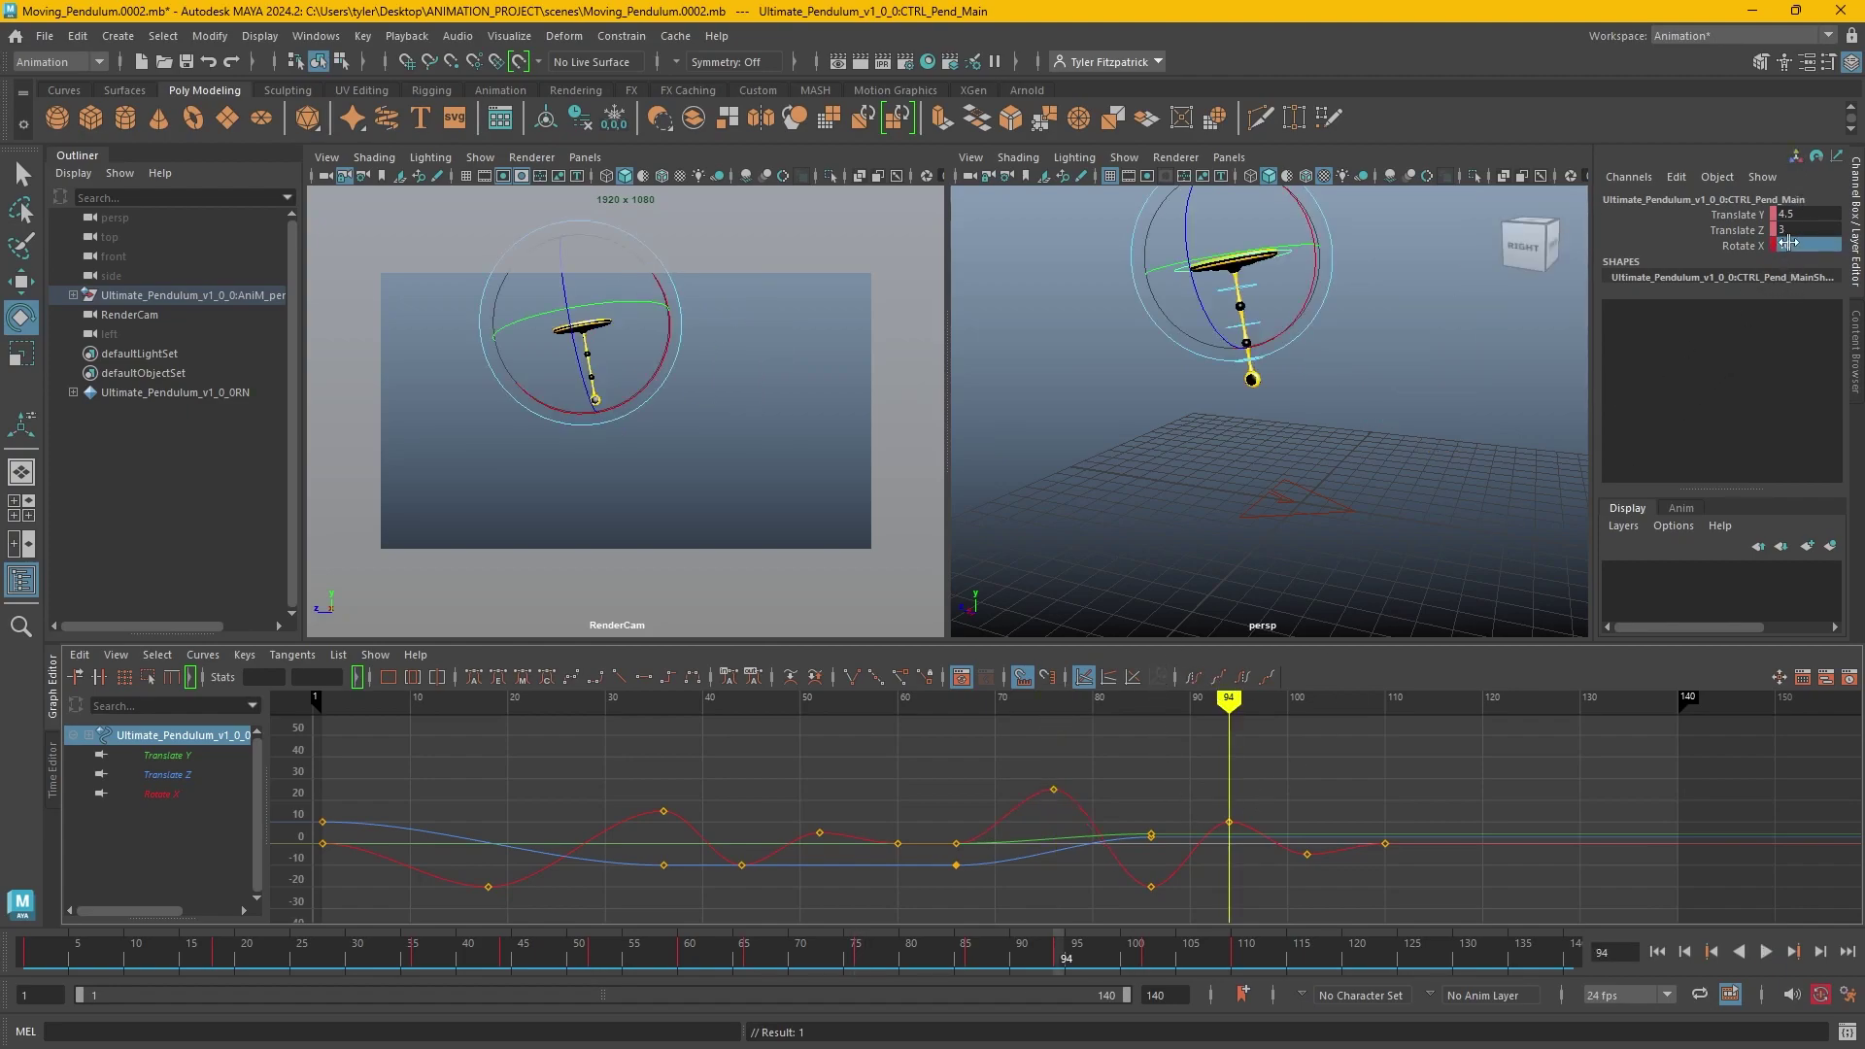
left_click(1789, 245)
key("Return")
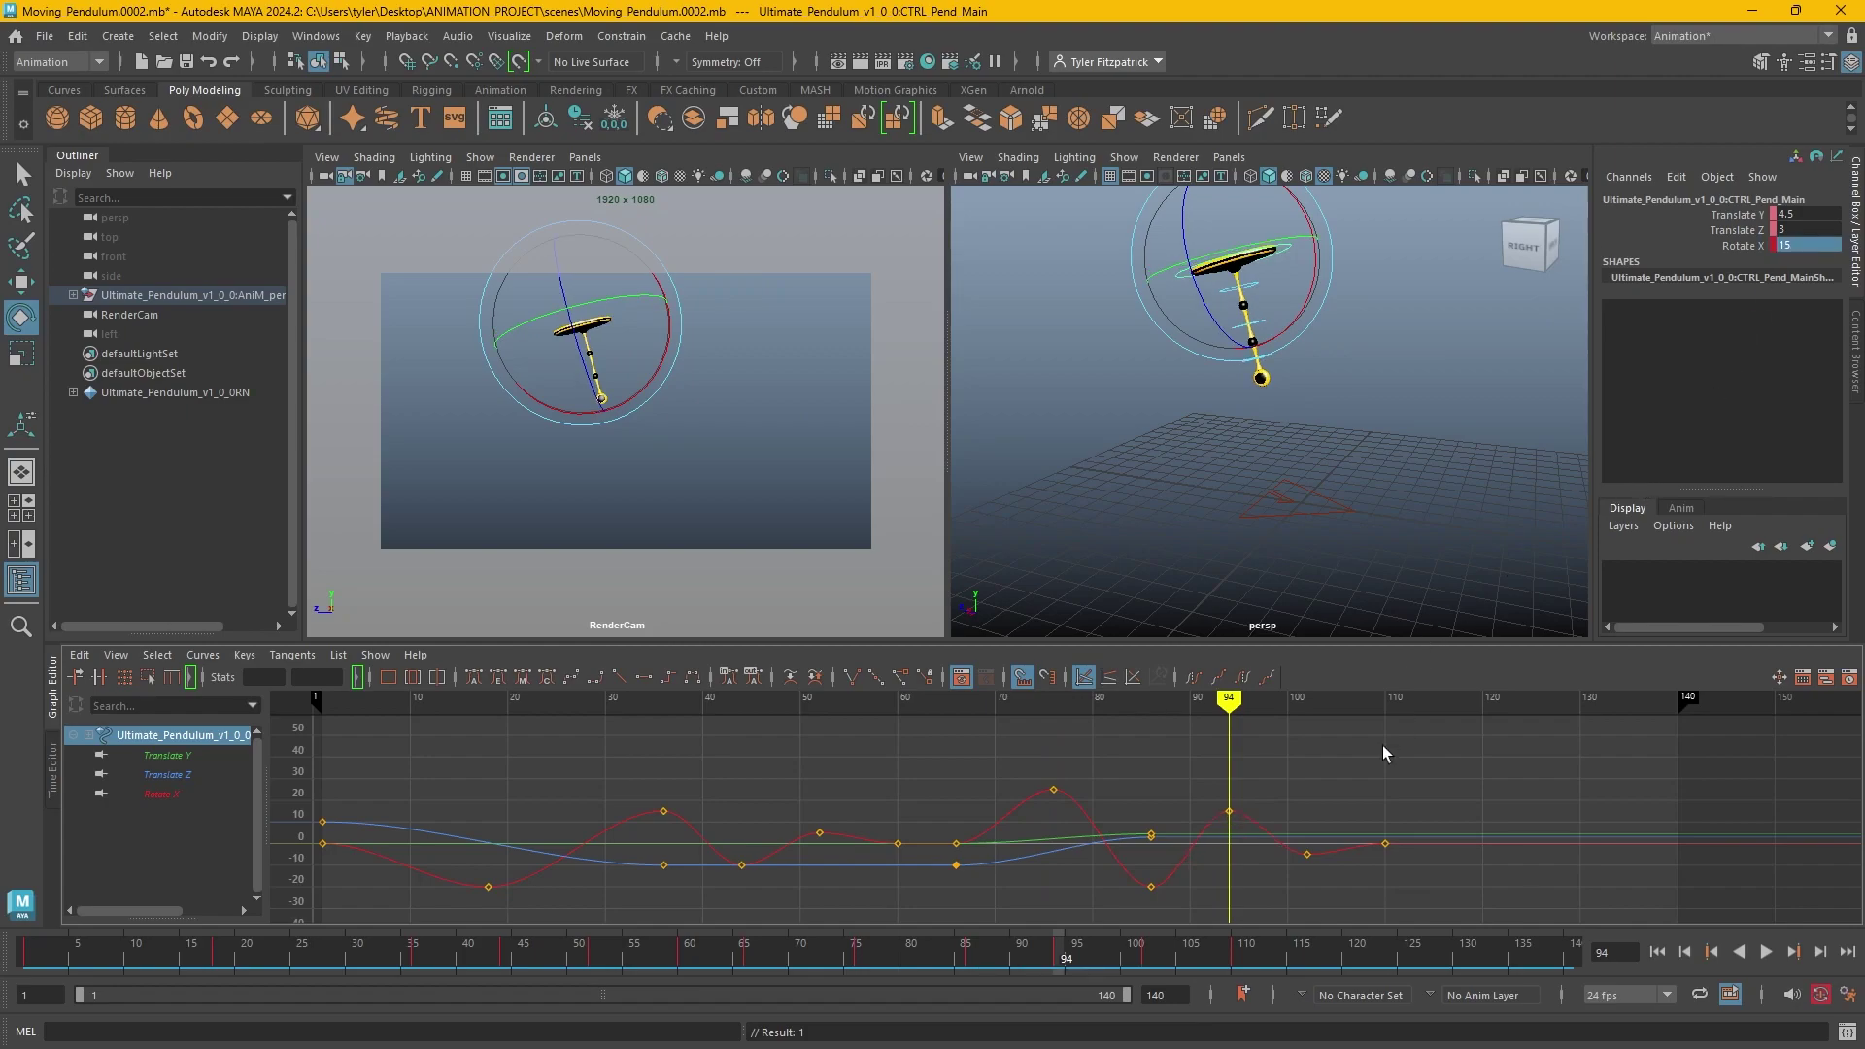
left_click_drag(1234, 702, 1307, 702)
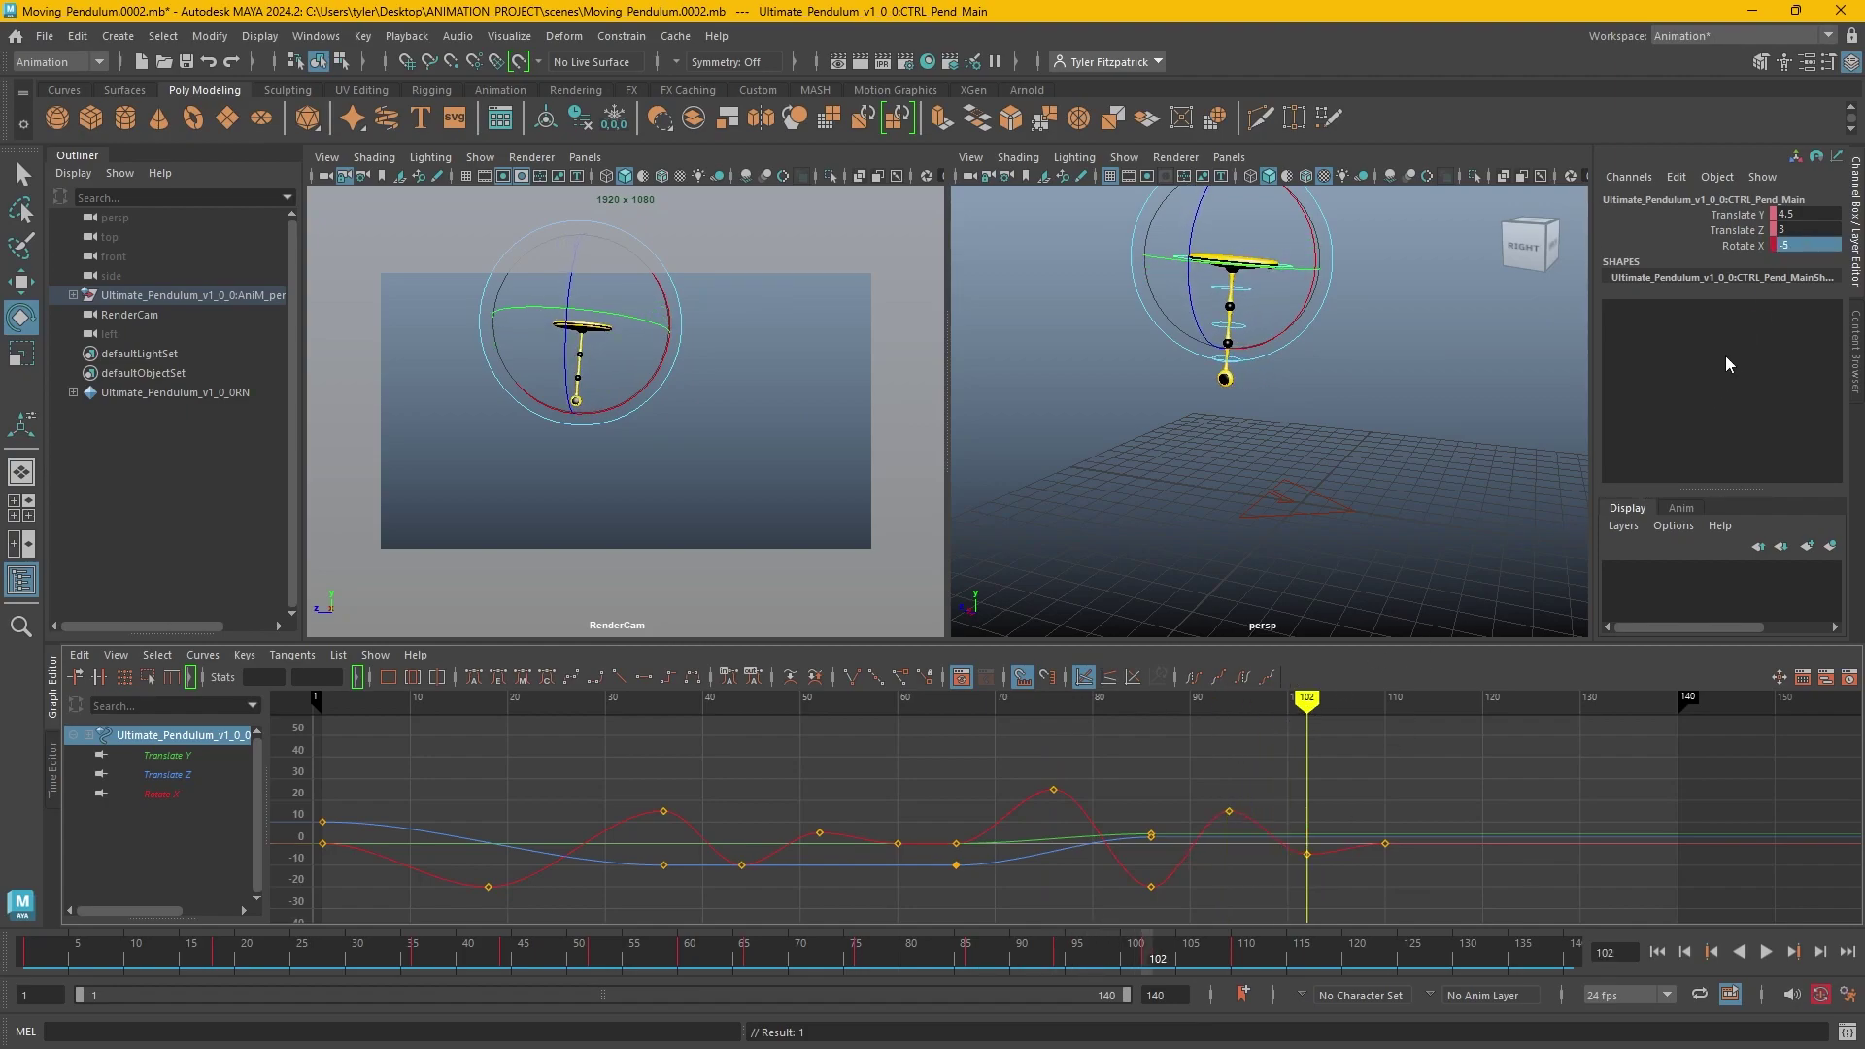
left_click(1793, 243)
type("-10")
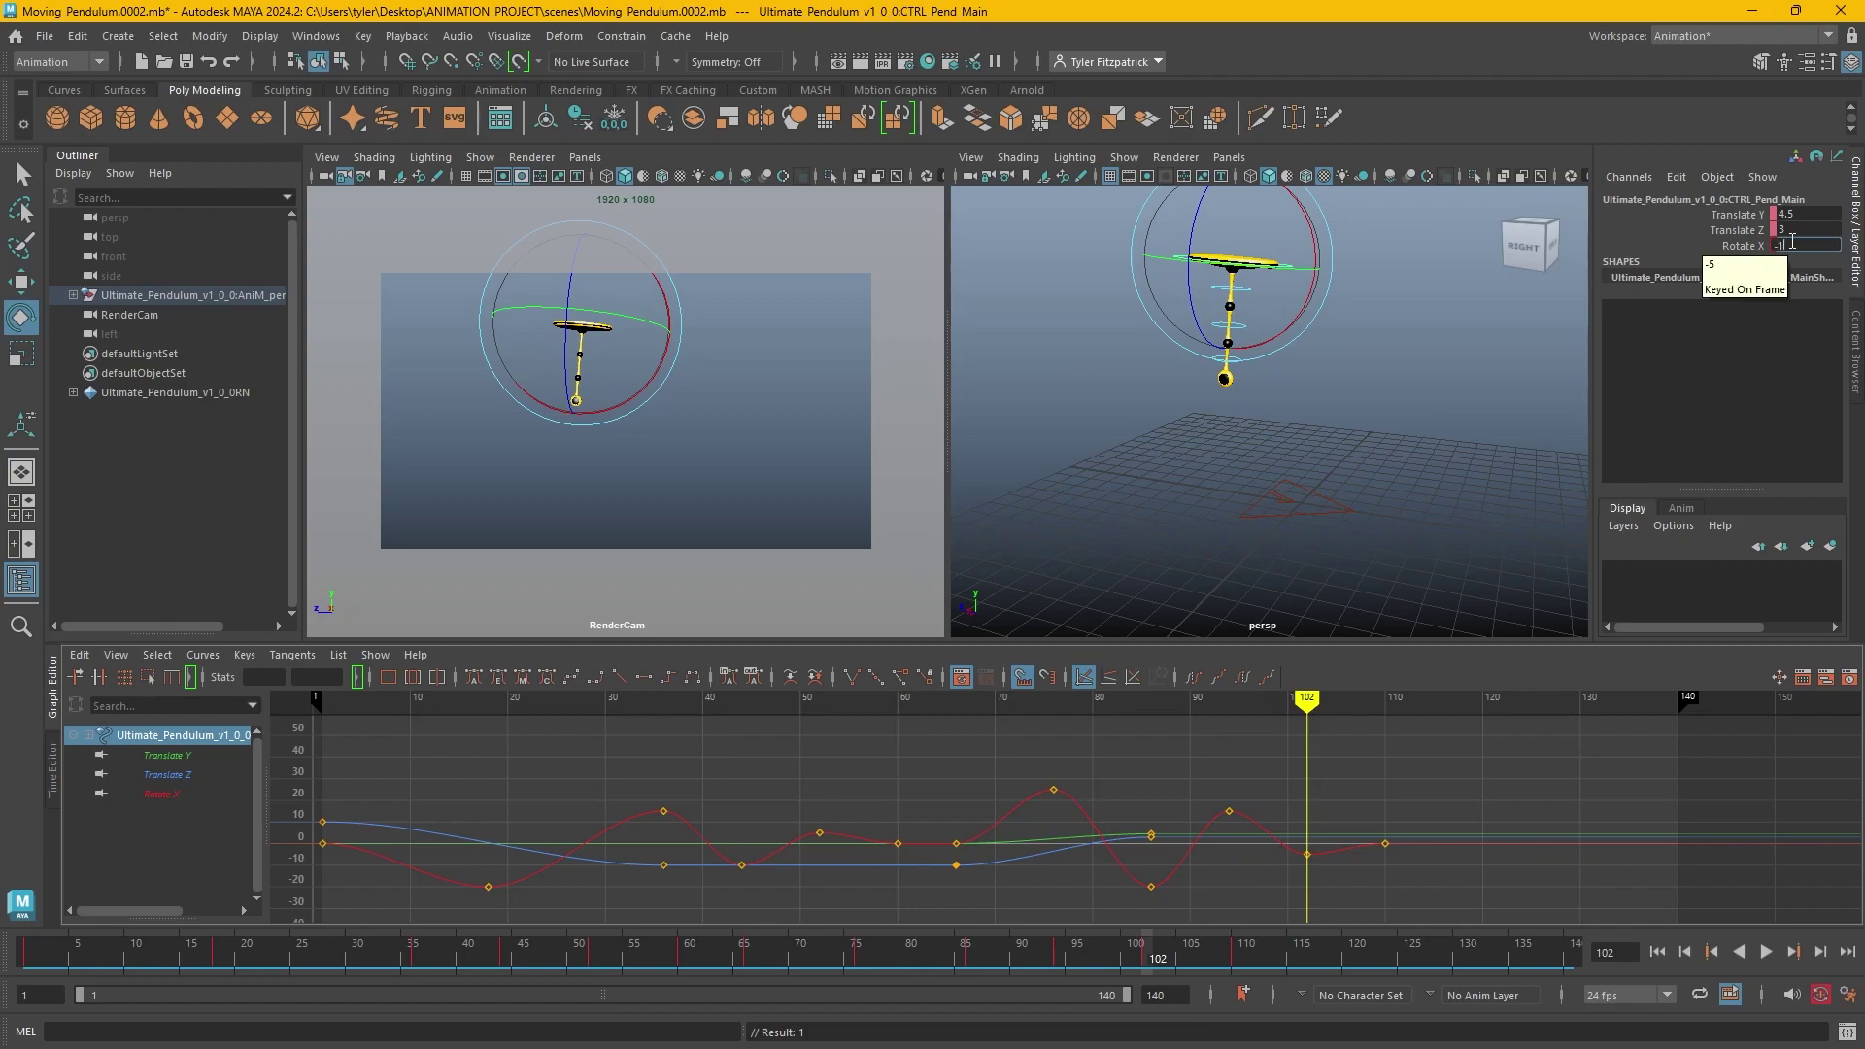
key("Return")
Key Rotate X 5 at frame 110 and 0 at frame 118, then replay from frame 53.
left_click(1383, 694)
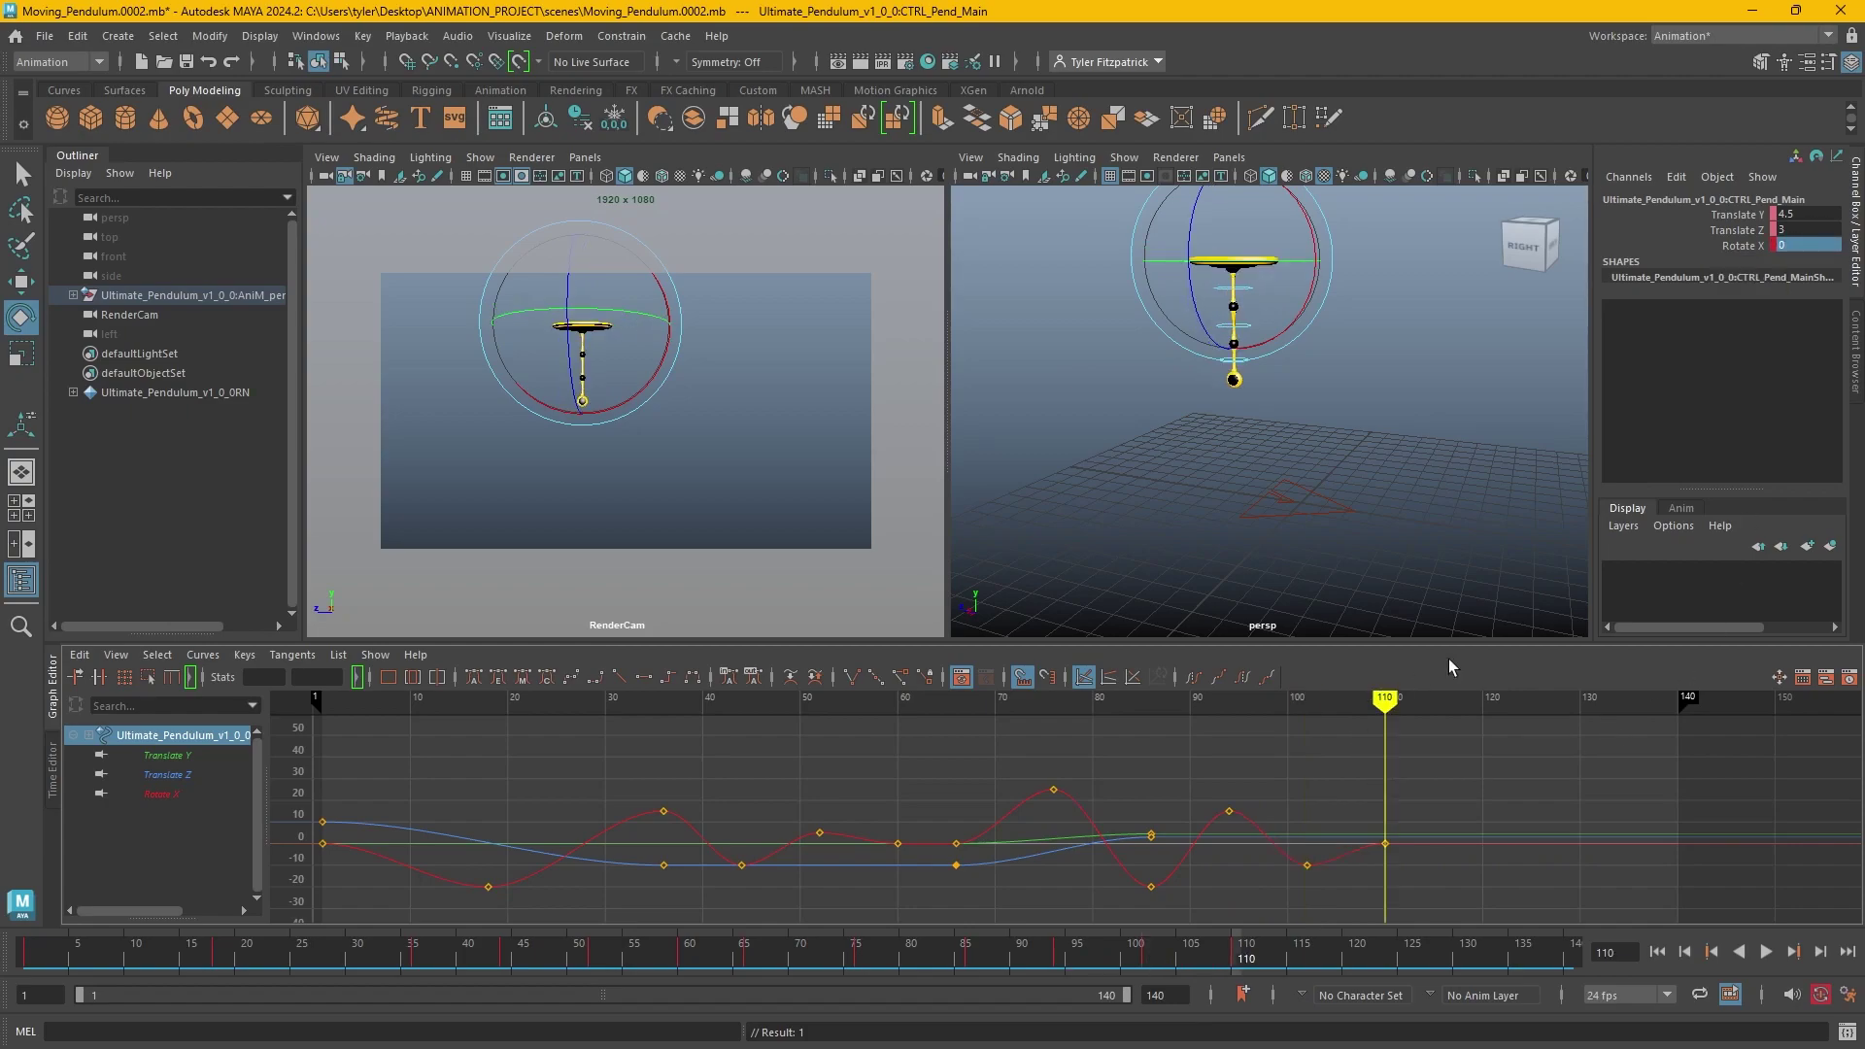
left_click(1810, 242)
key("Return")
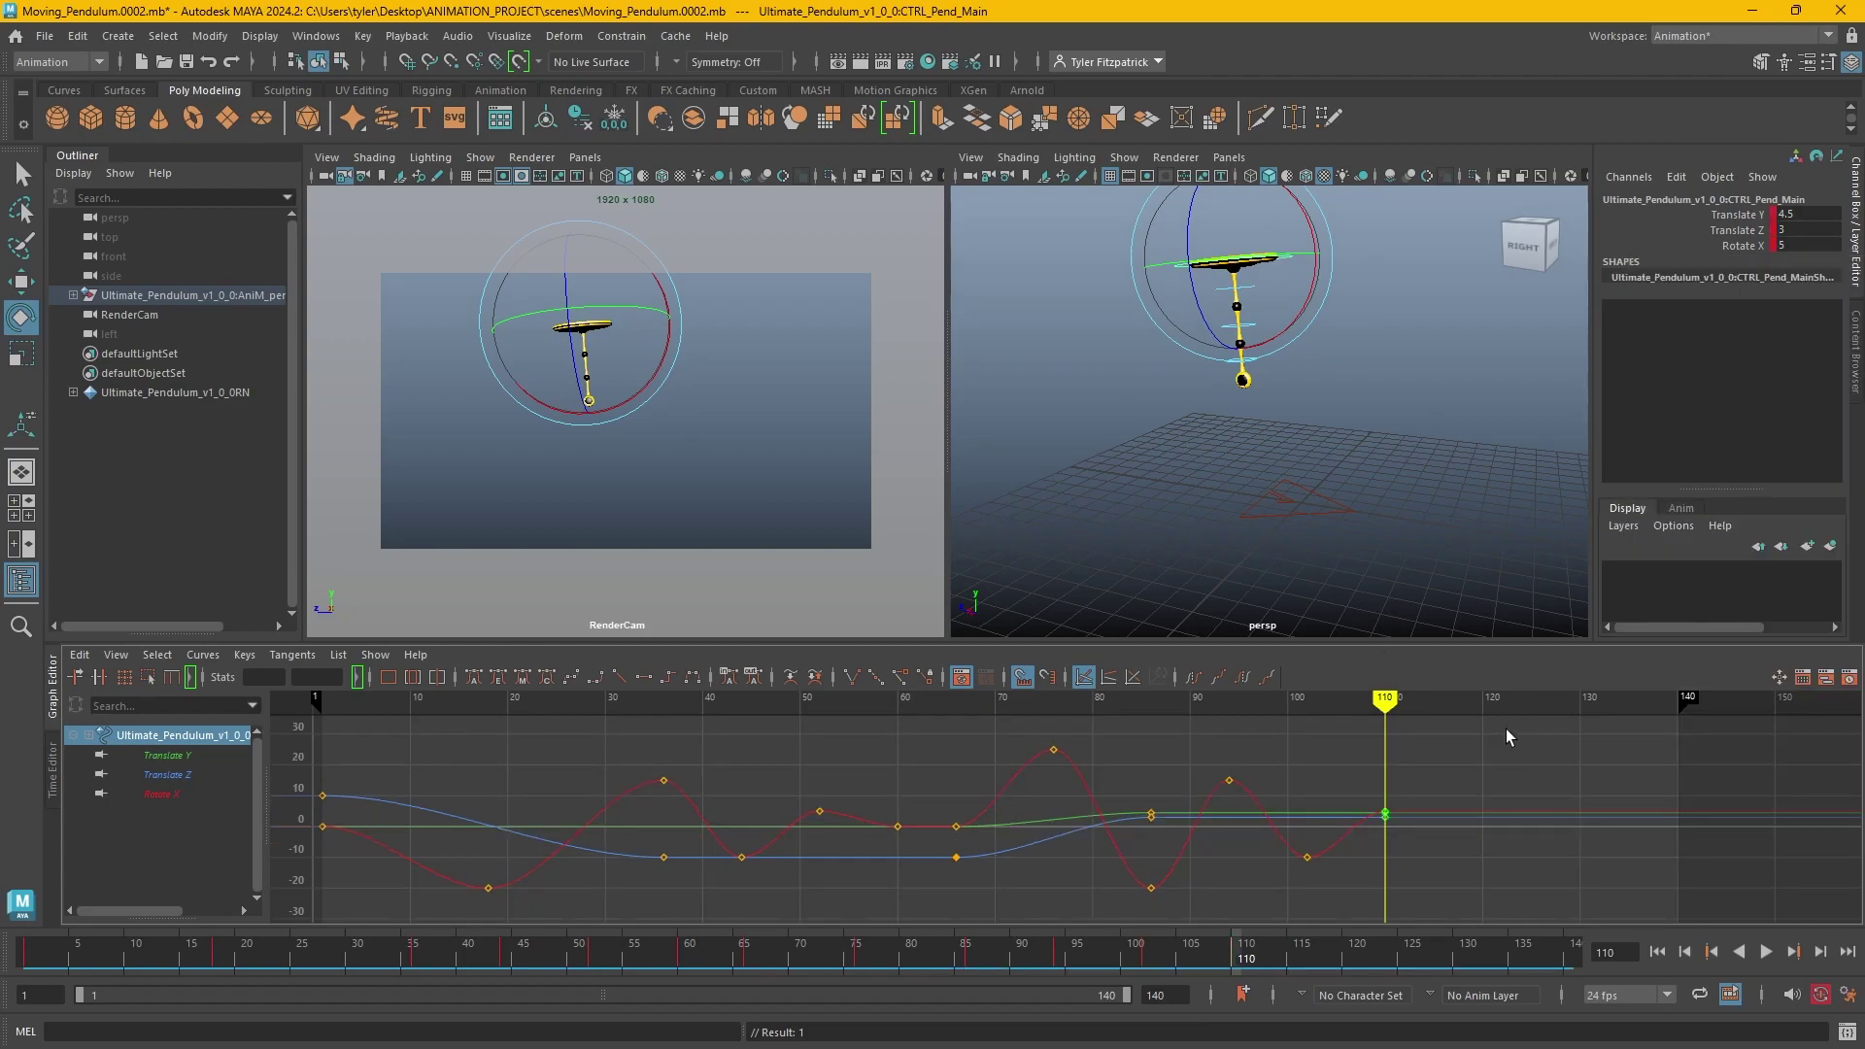
key("ctrl+z")
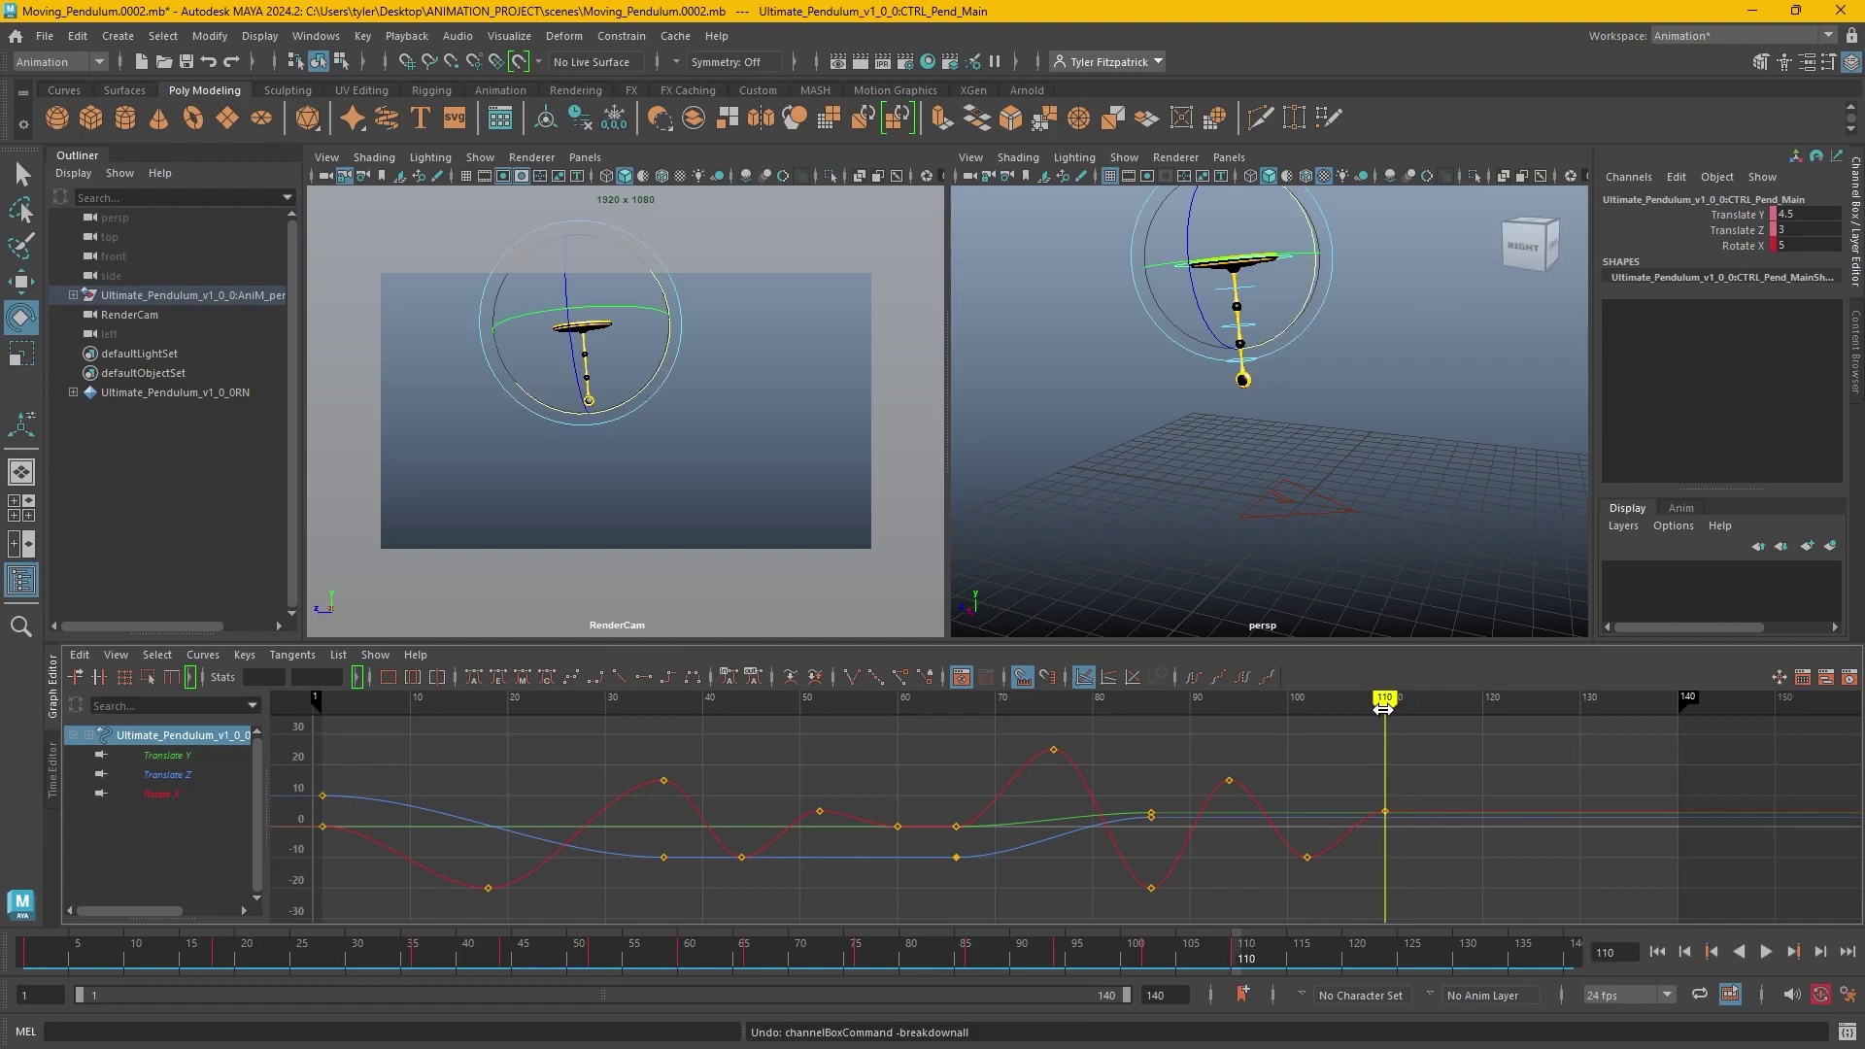
left_click_drag(1383, 707, 1422, 673)
left_click(1792, 244)
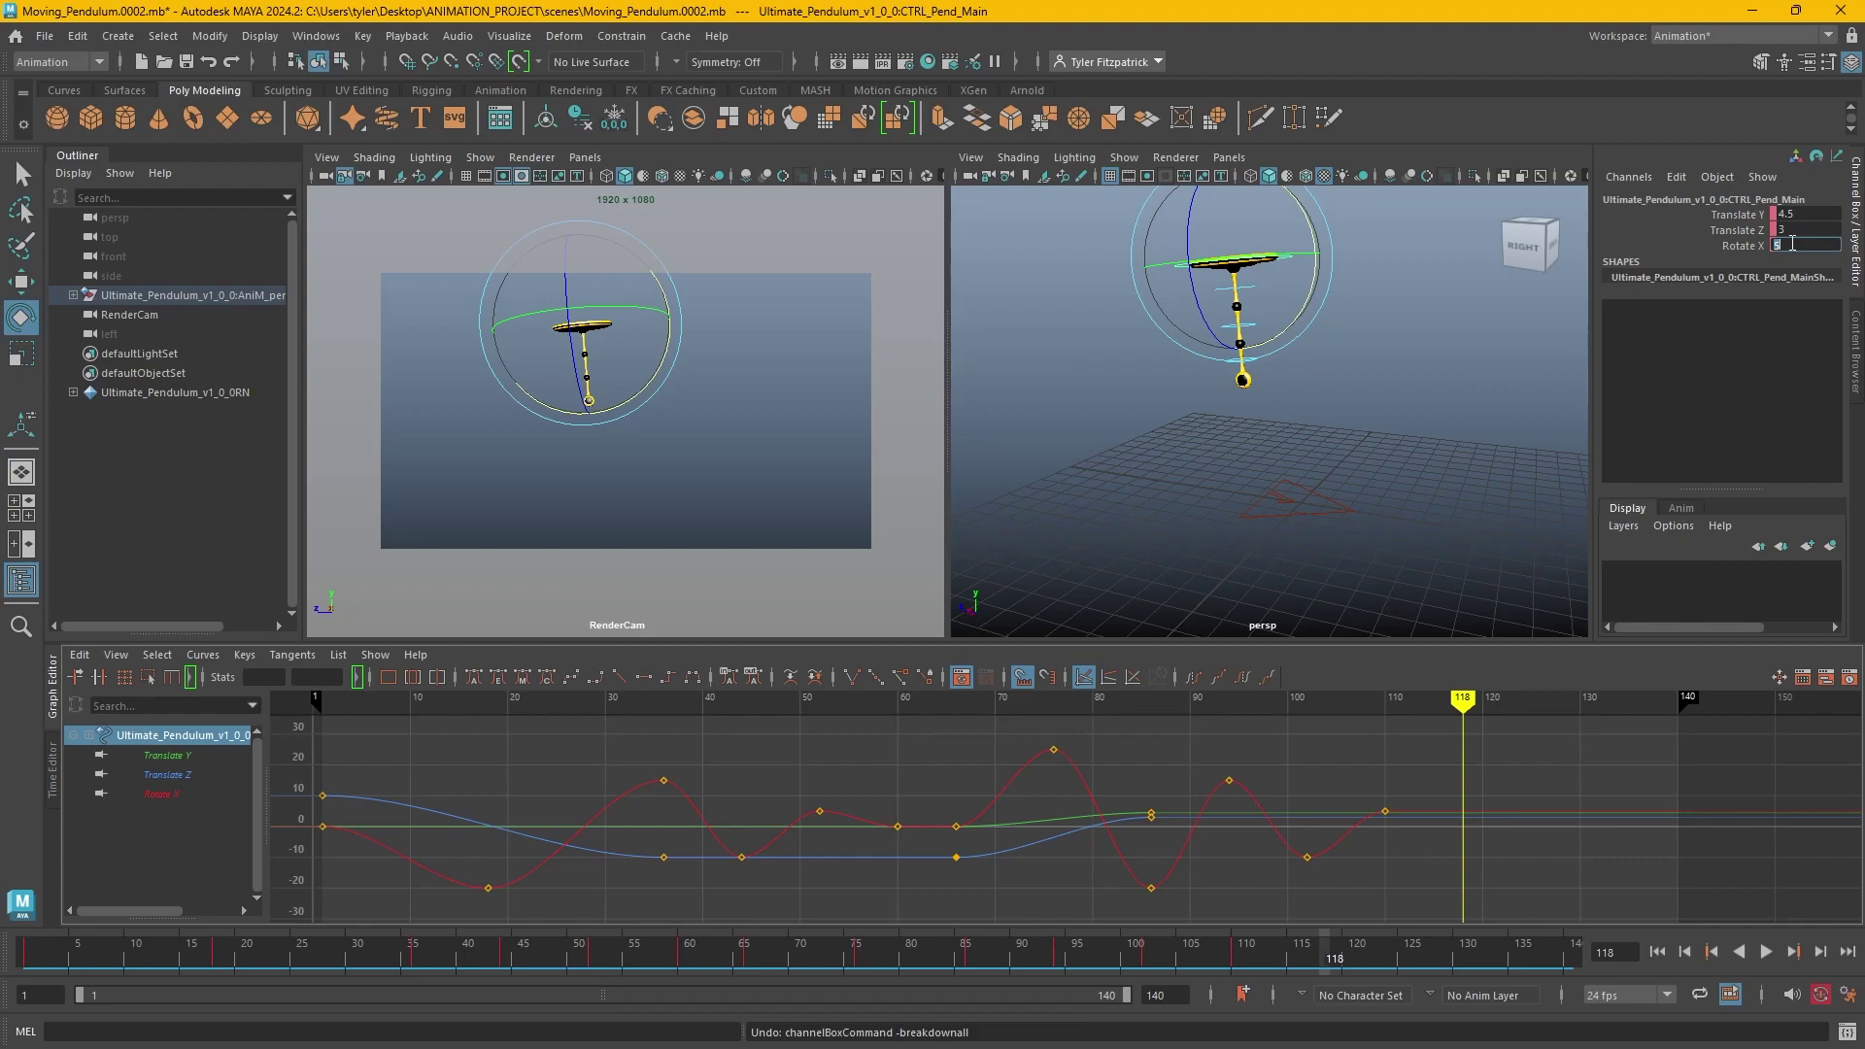
type("0")
key("Return")
left_click_drag(1438, 724, 828, 723)
left_click(1767, 953)
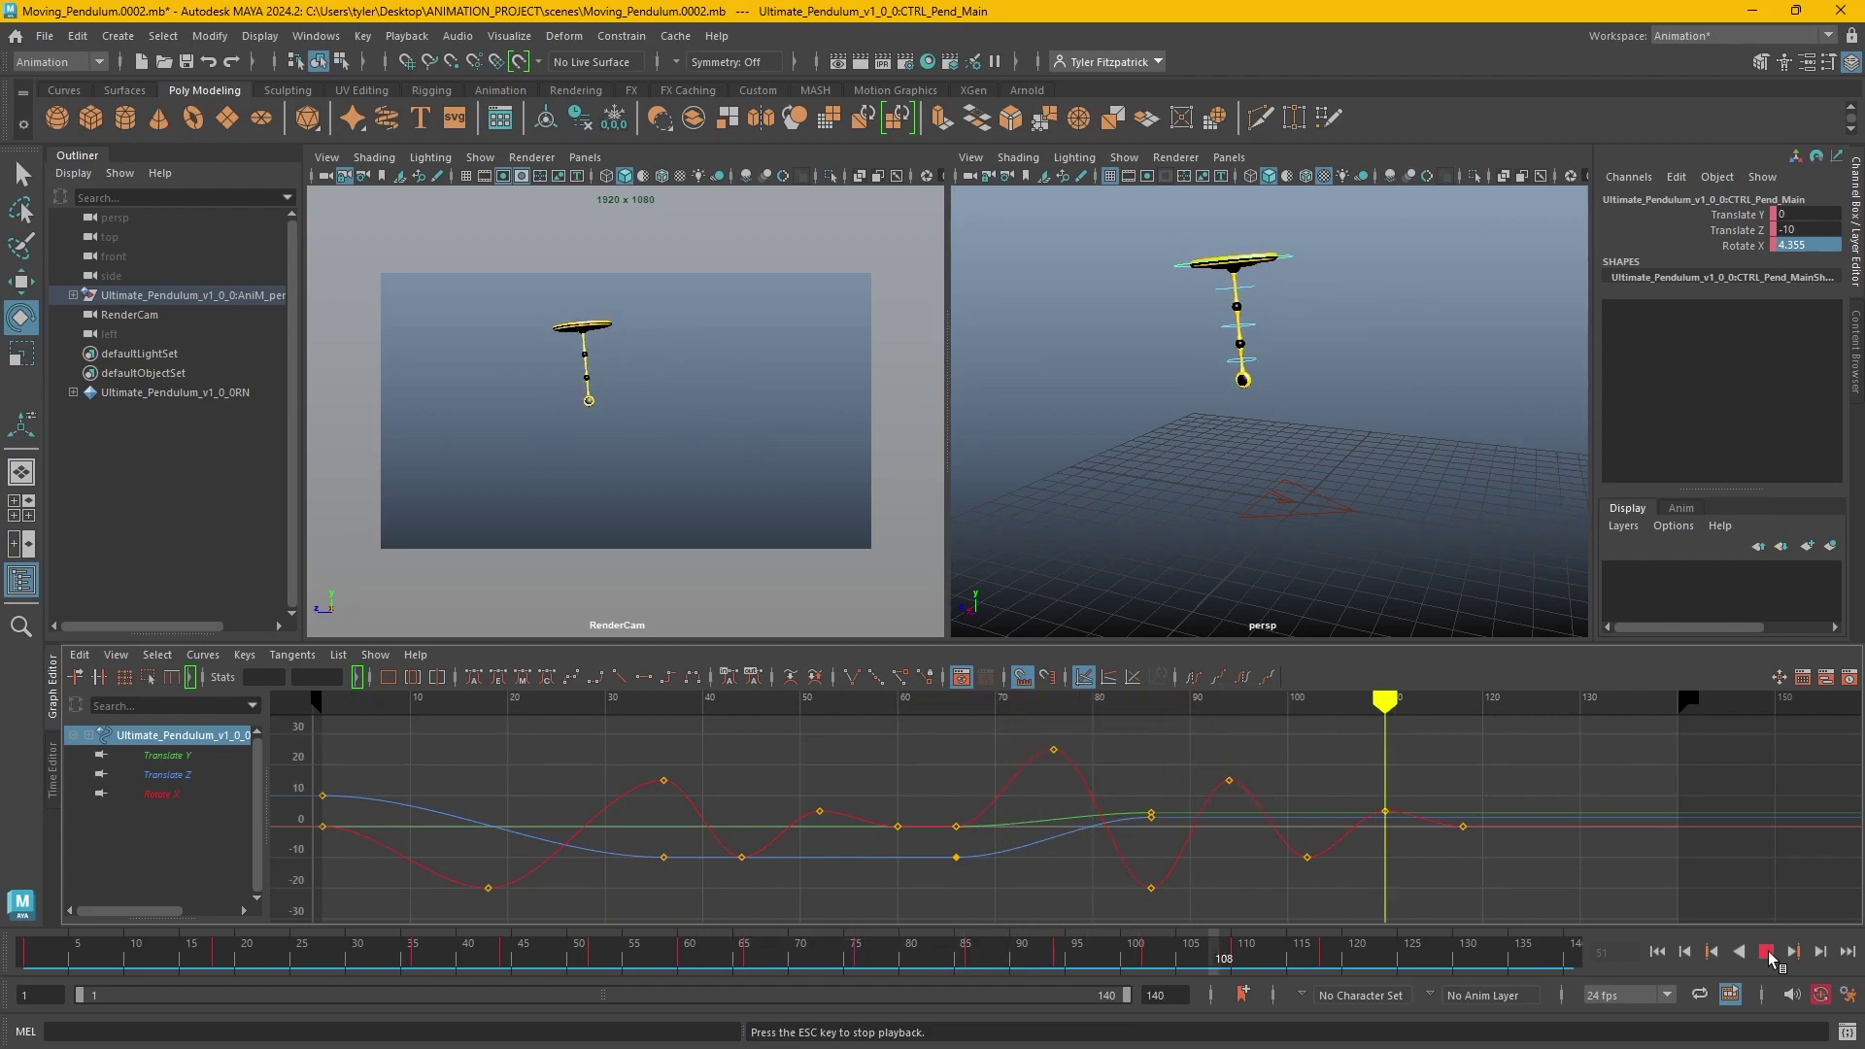
Stop playback, return to frame 1, and frame the pendulum in the perspective view.
left_click(1767, 952)
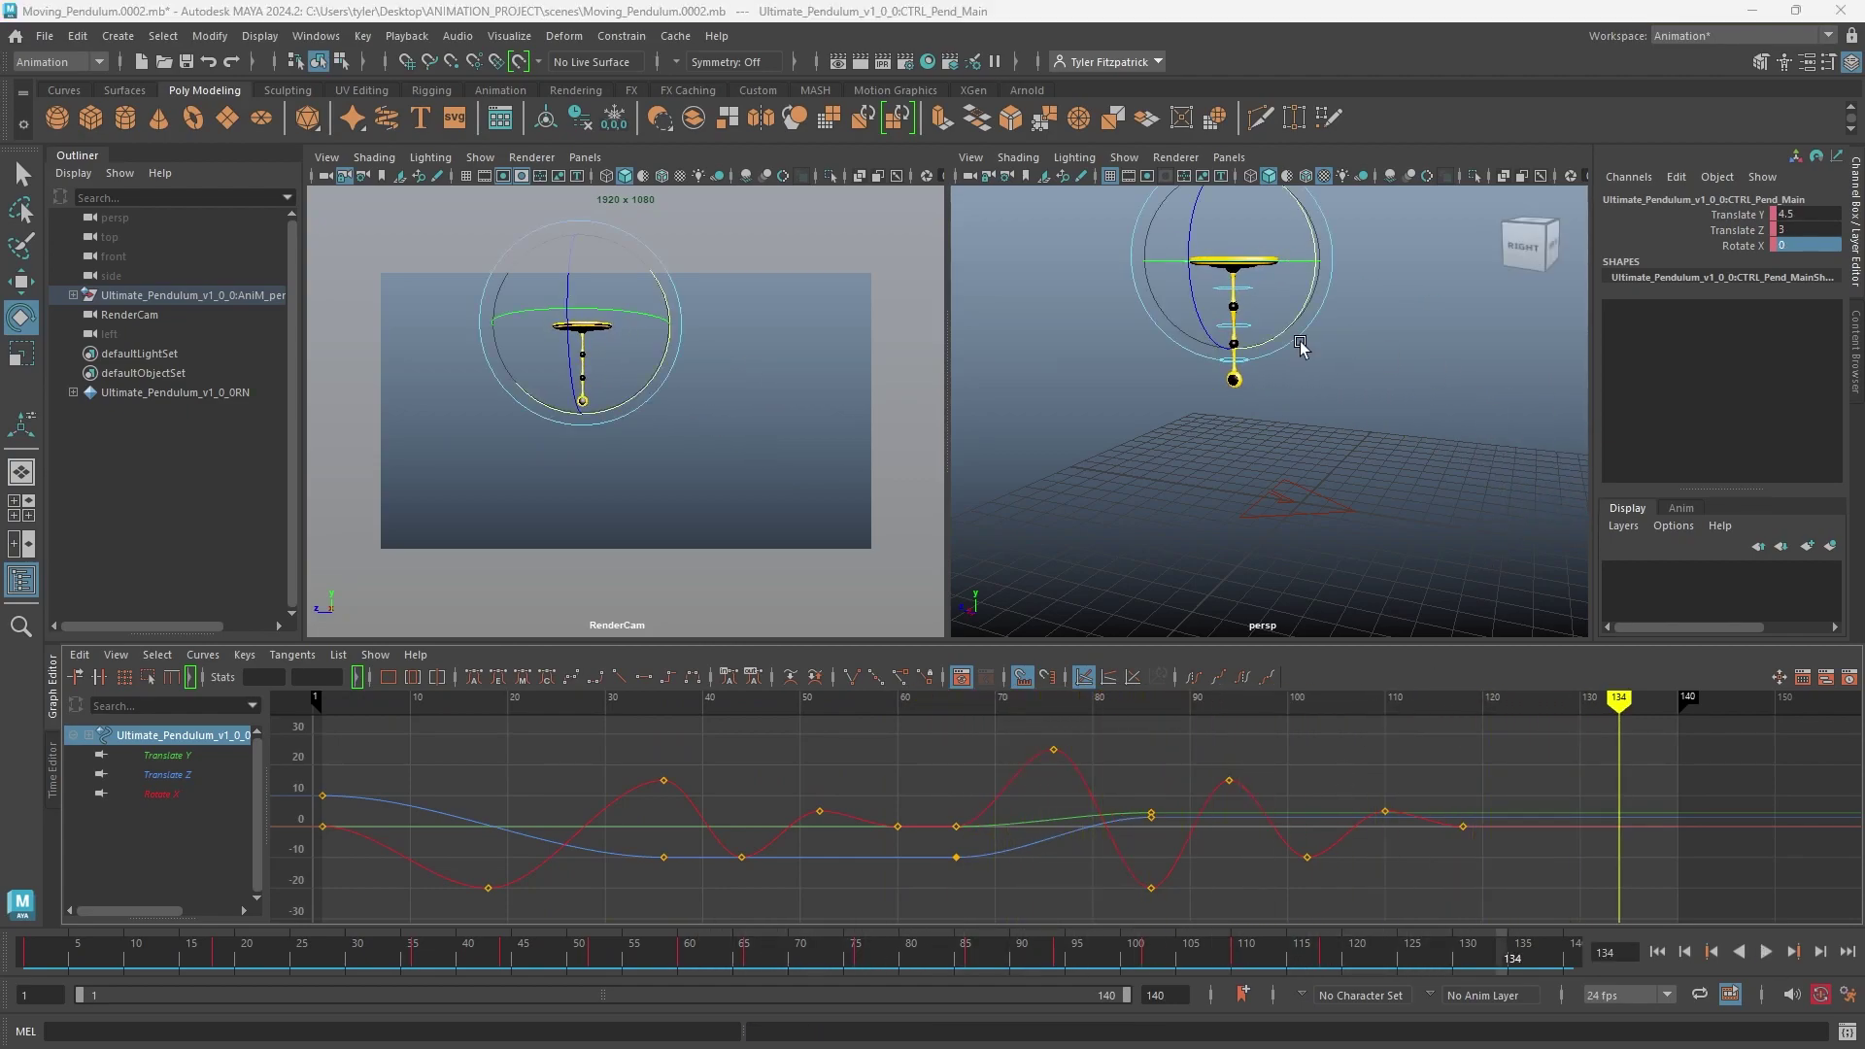
left_click_drag(485, 710, 321, 719)
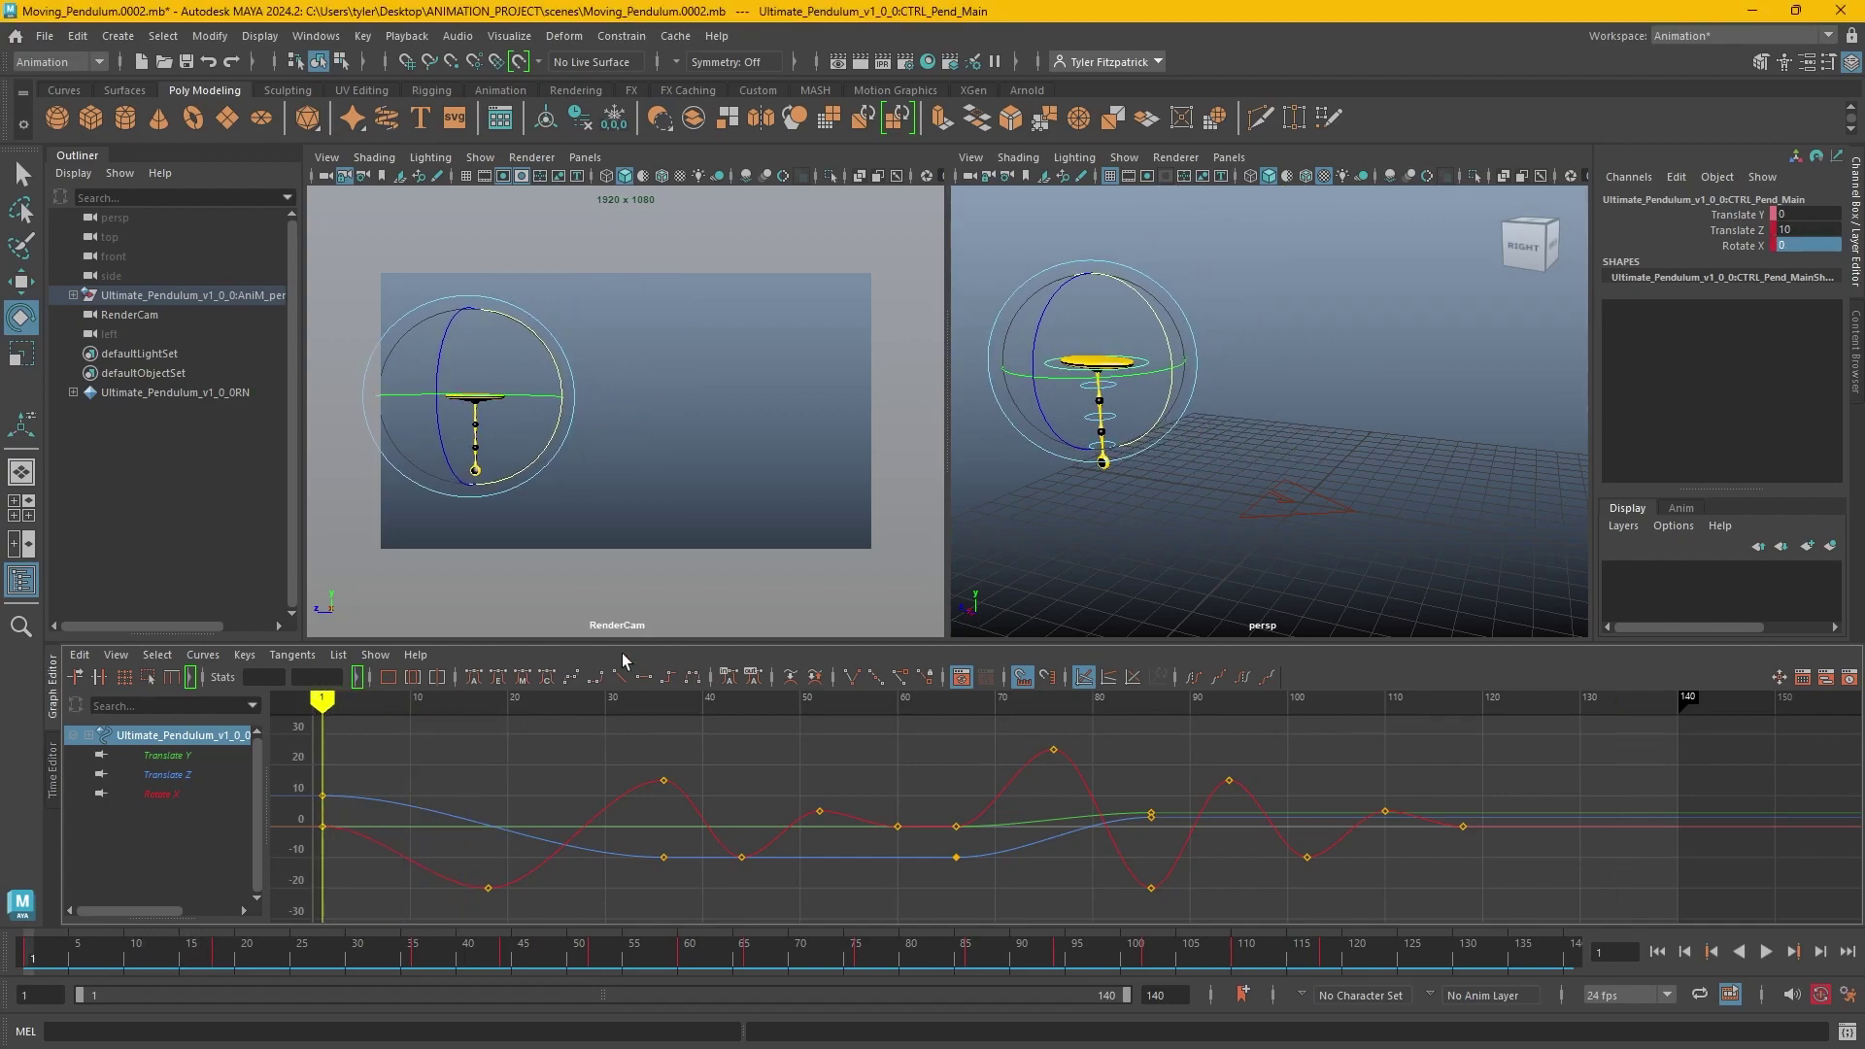
key("f")
scroll(1323, 406, "up", 5)
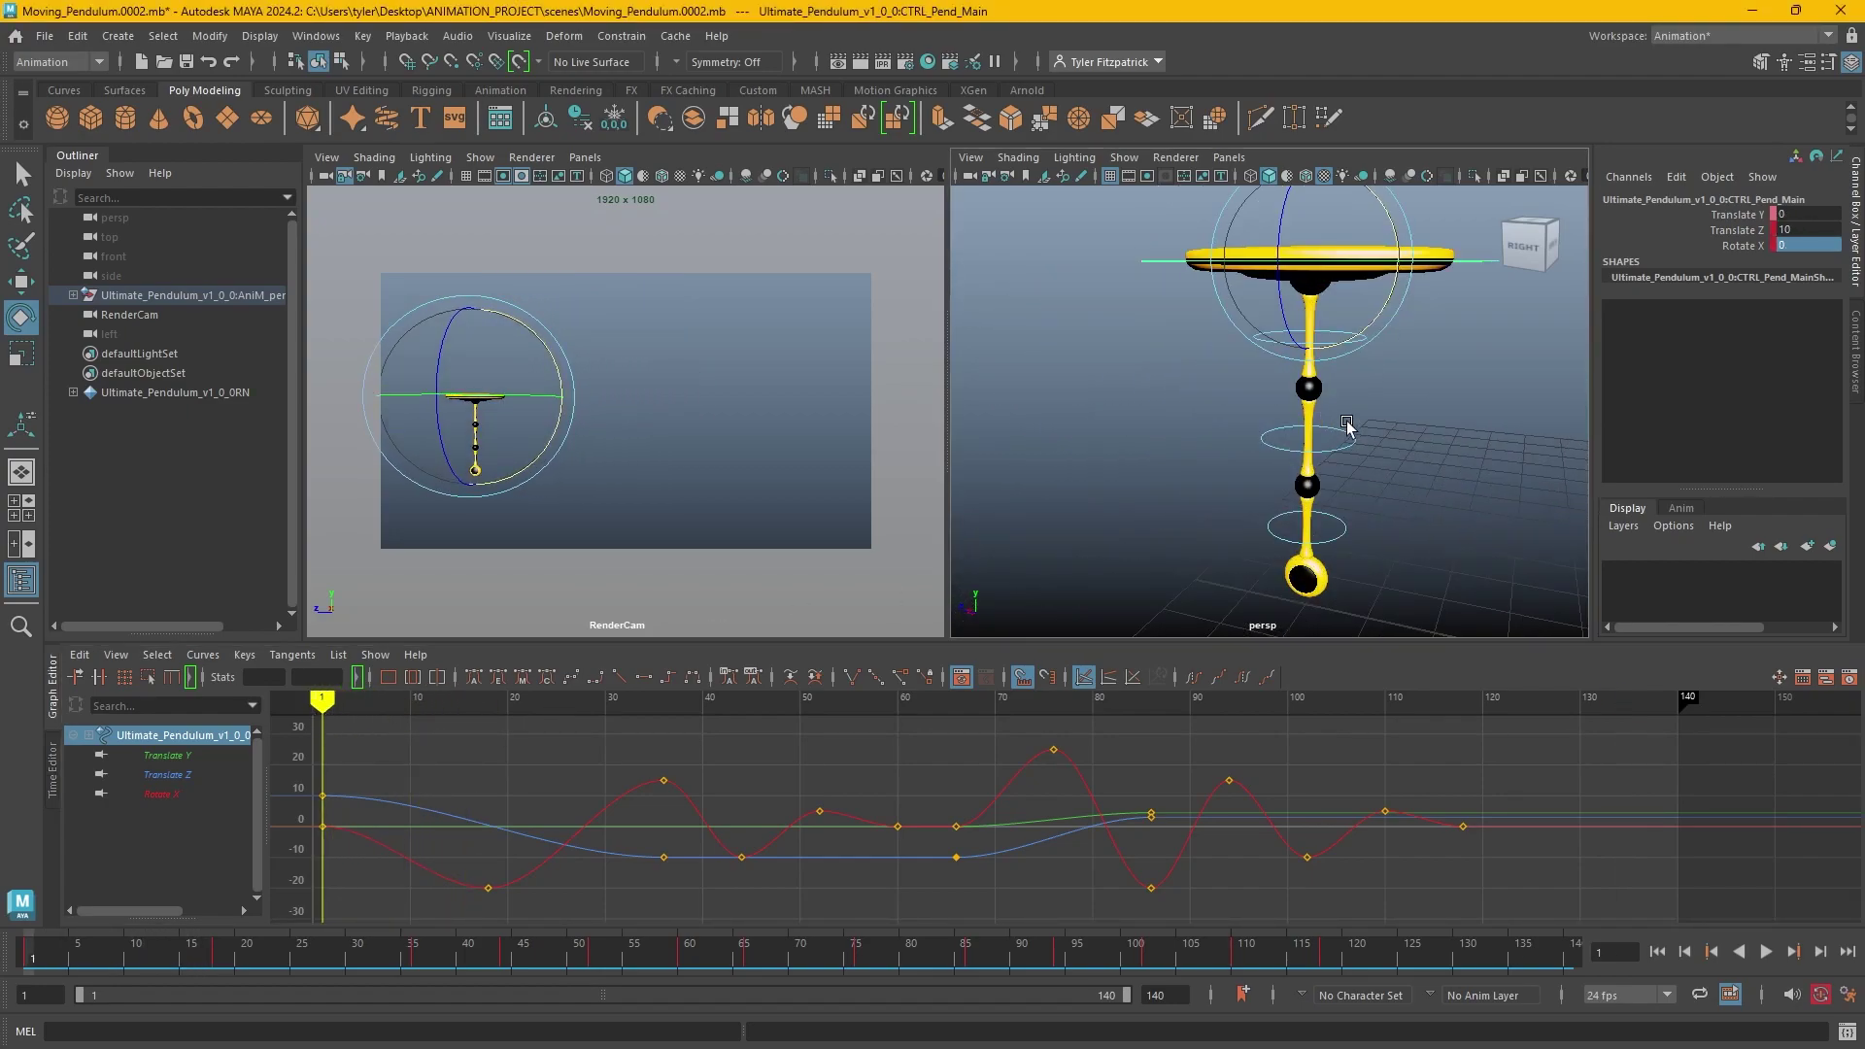
key("q")
left_click(1219, 278)
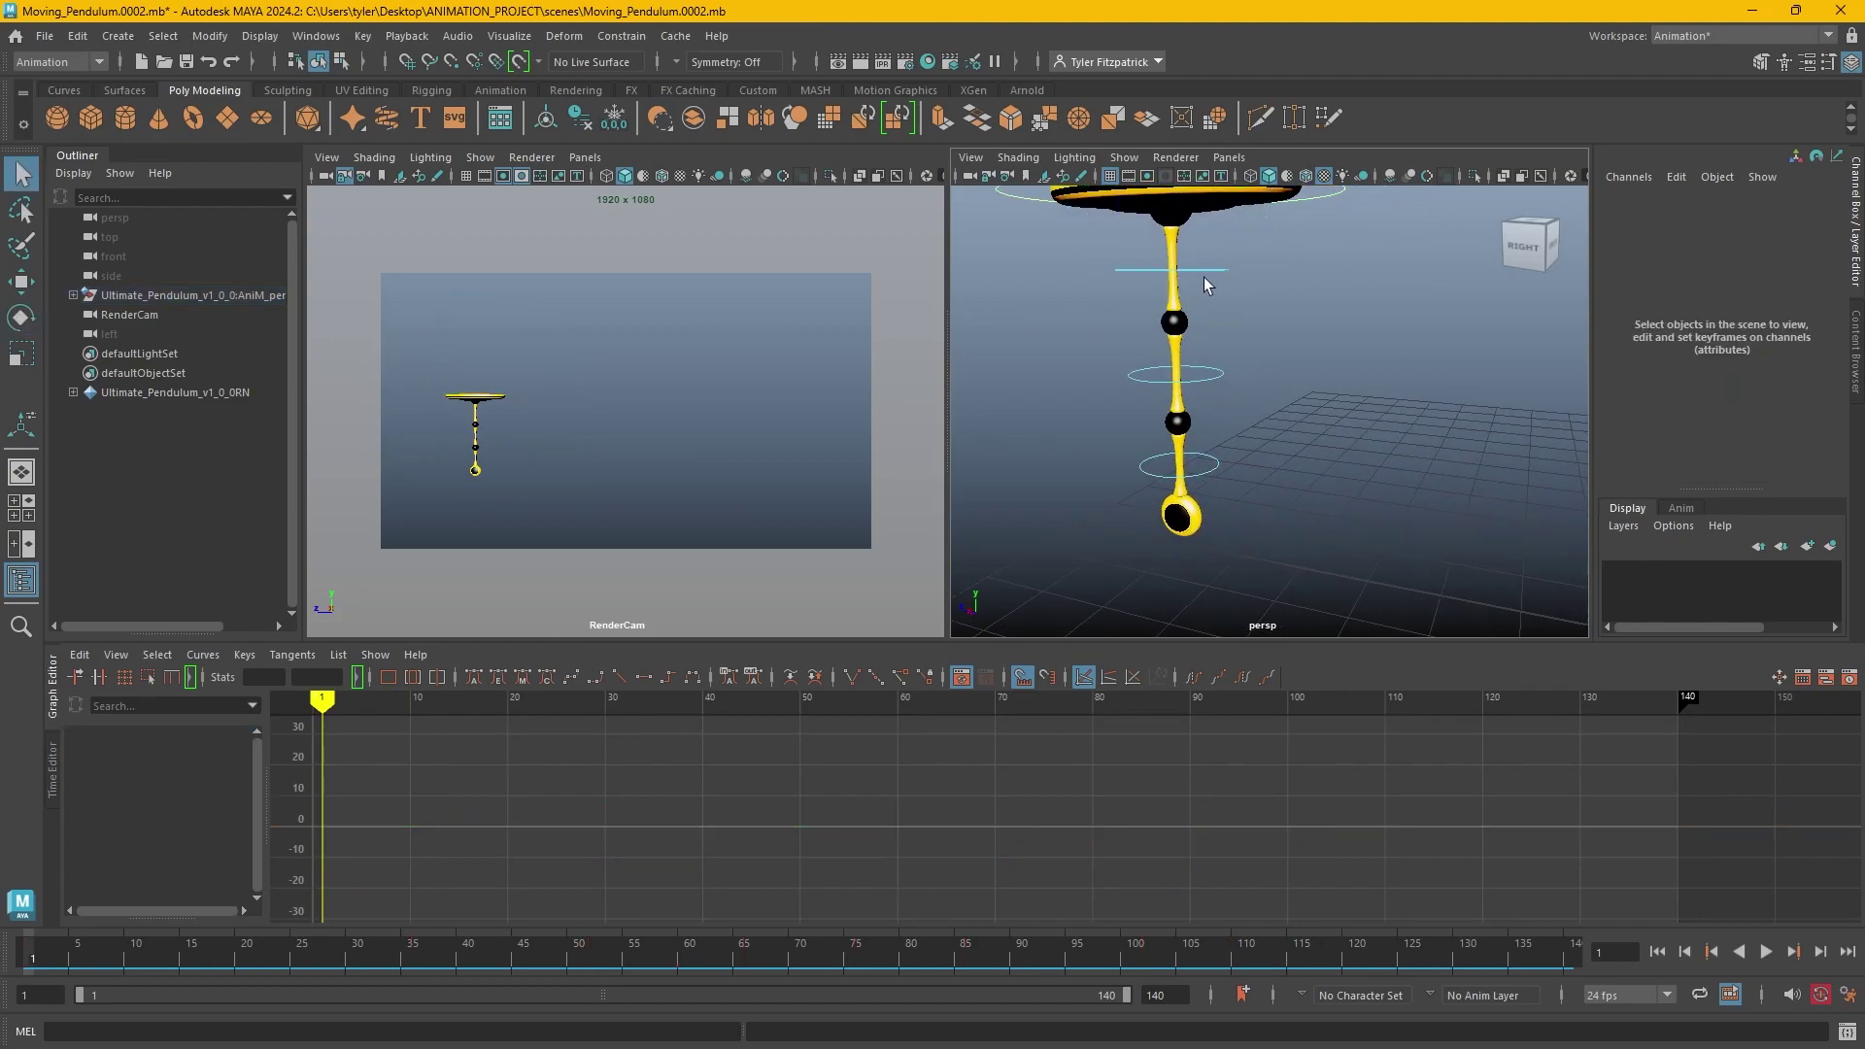
left_click_drag(1204, 276, 1156, 322, "alt")
middle_click_drag(1157, 323, 1408, 445, "alt")
Select CTRL_Pend_Main, isolate its Rotate X curve, select all its keys, then pick Pend_01.
left_click(1336, 357)
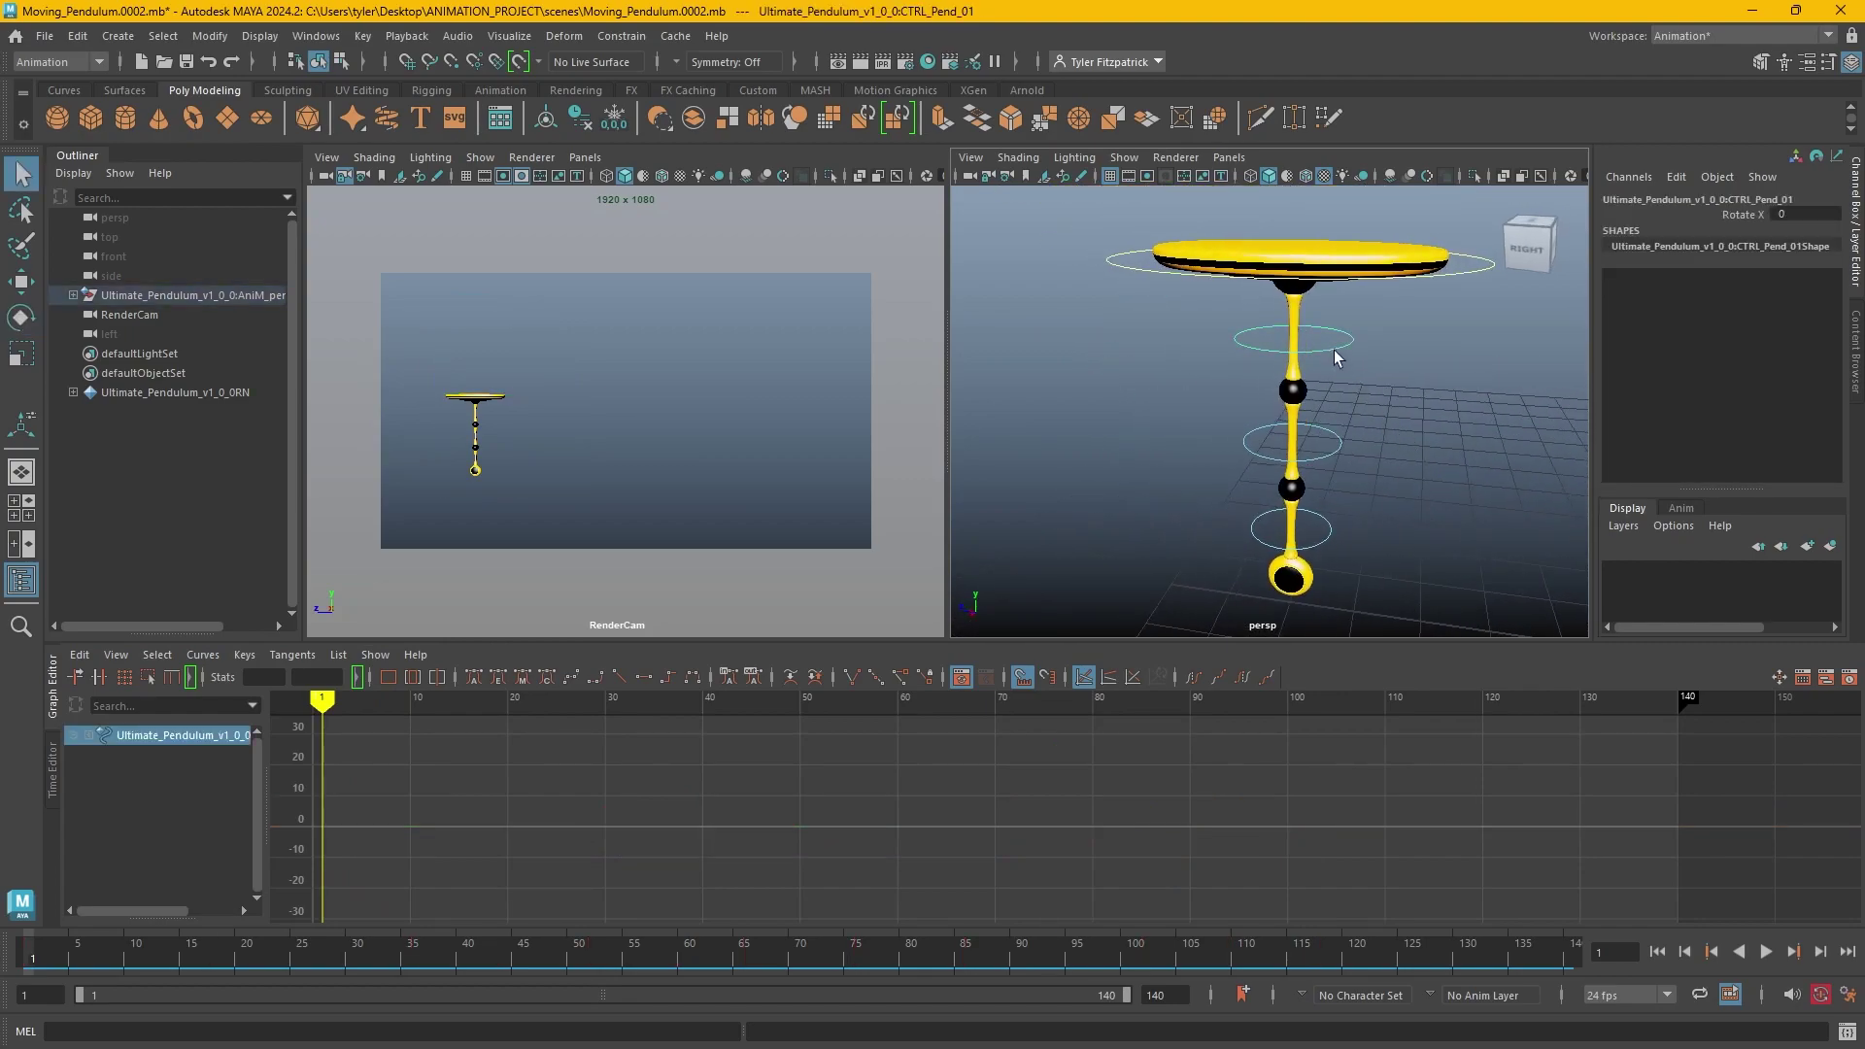
left_click(1465, 283)
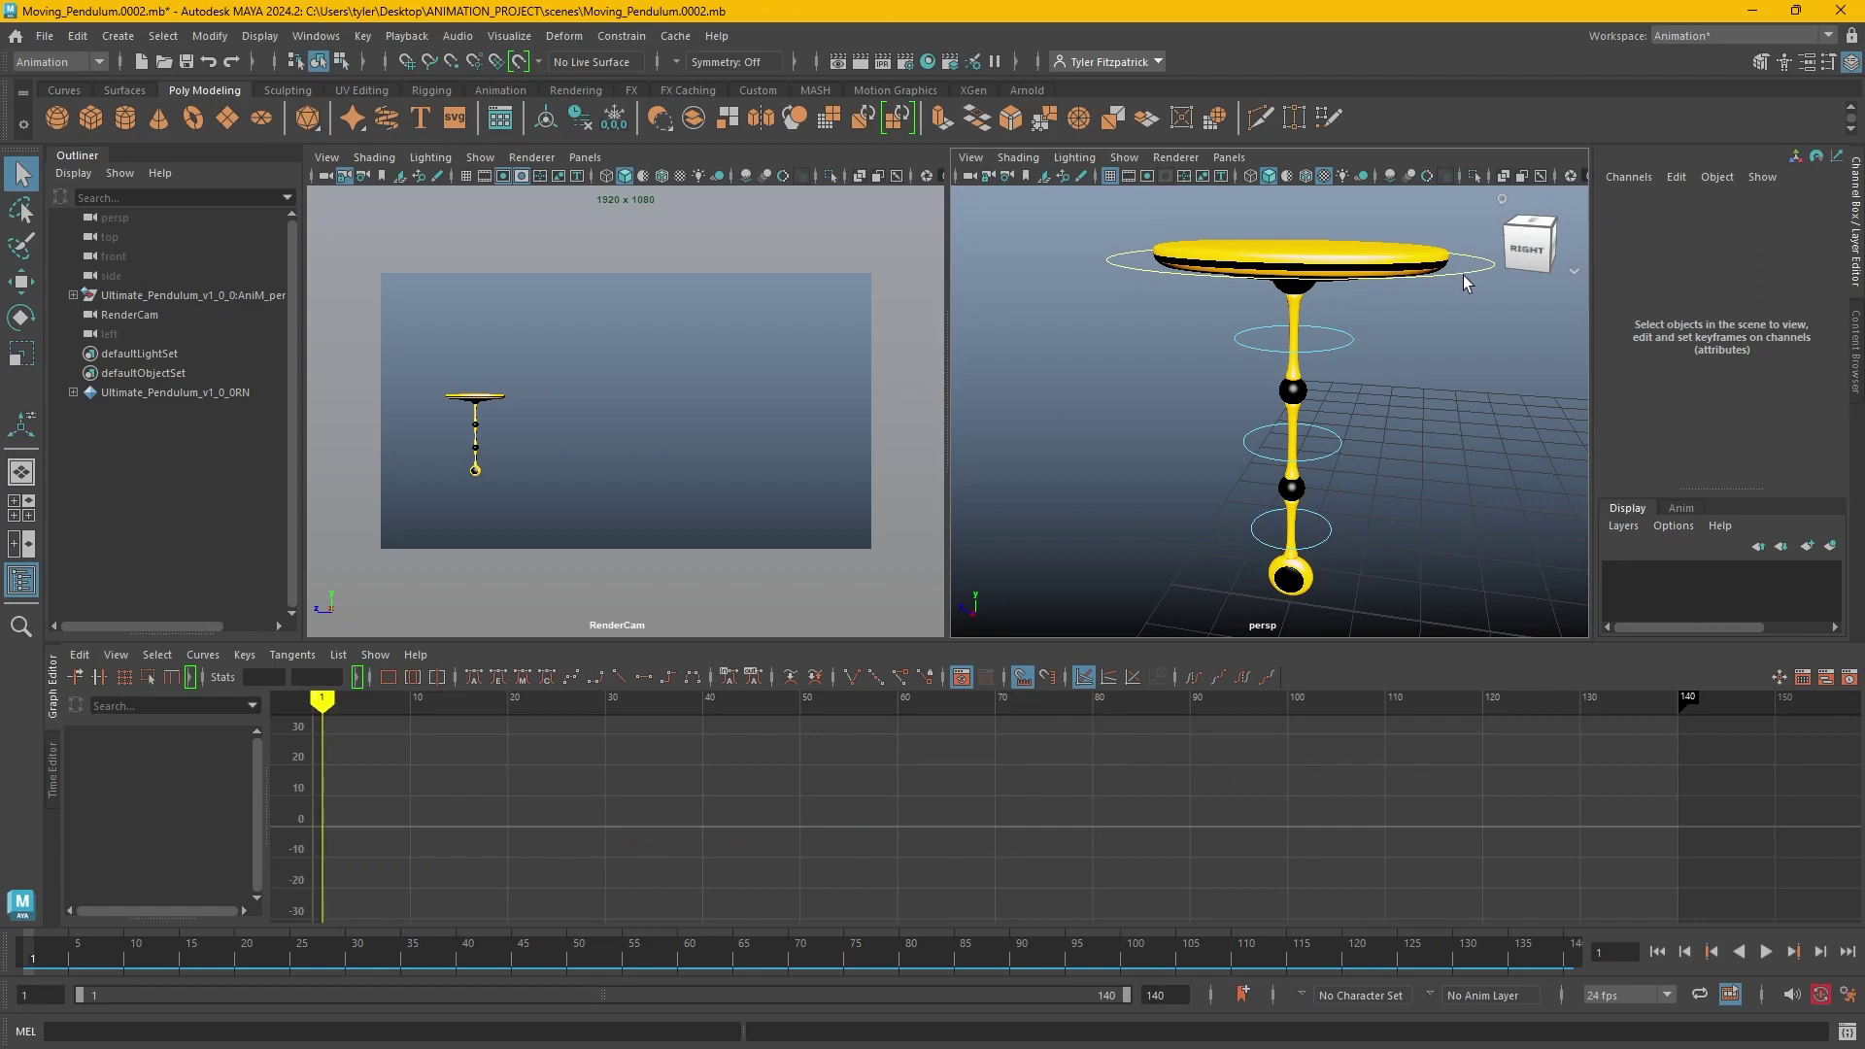
left_click(1465, 280)
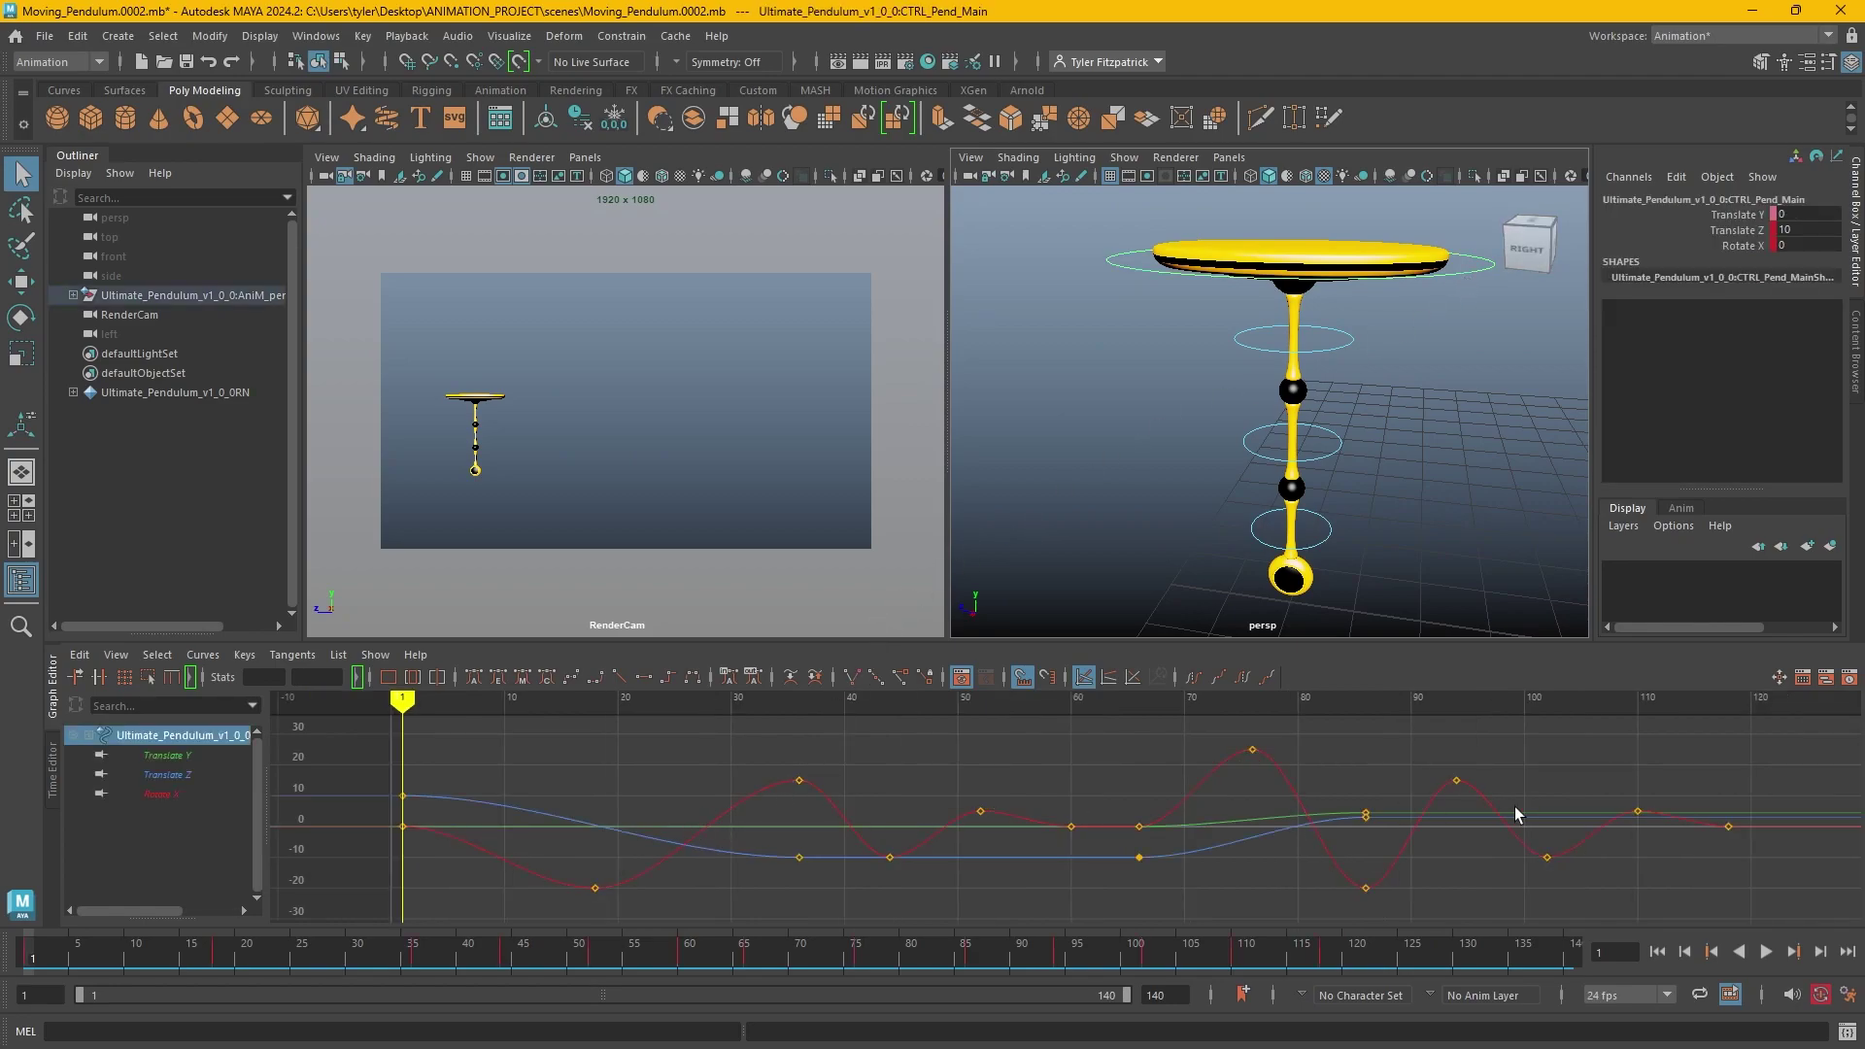
left_click(177, 795)
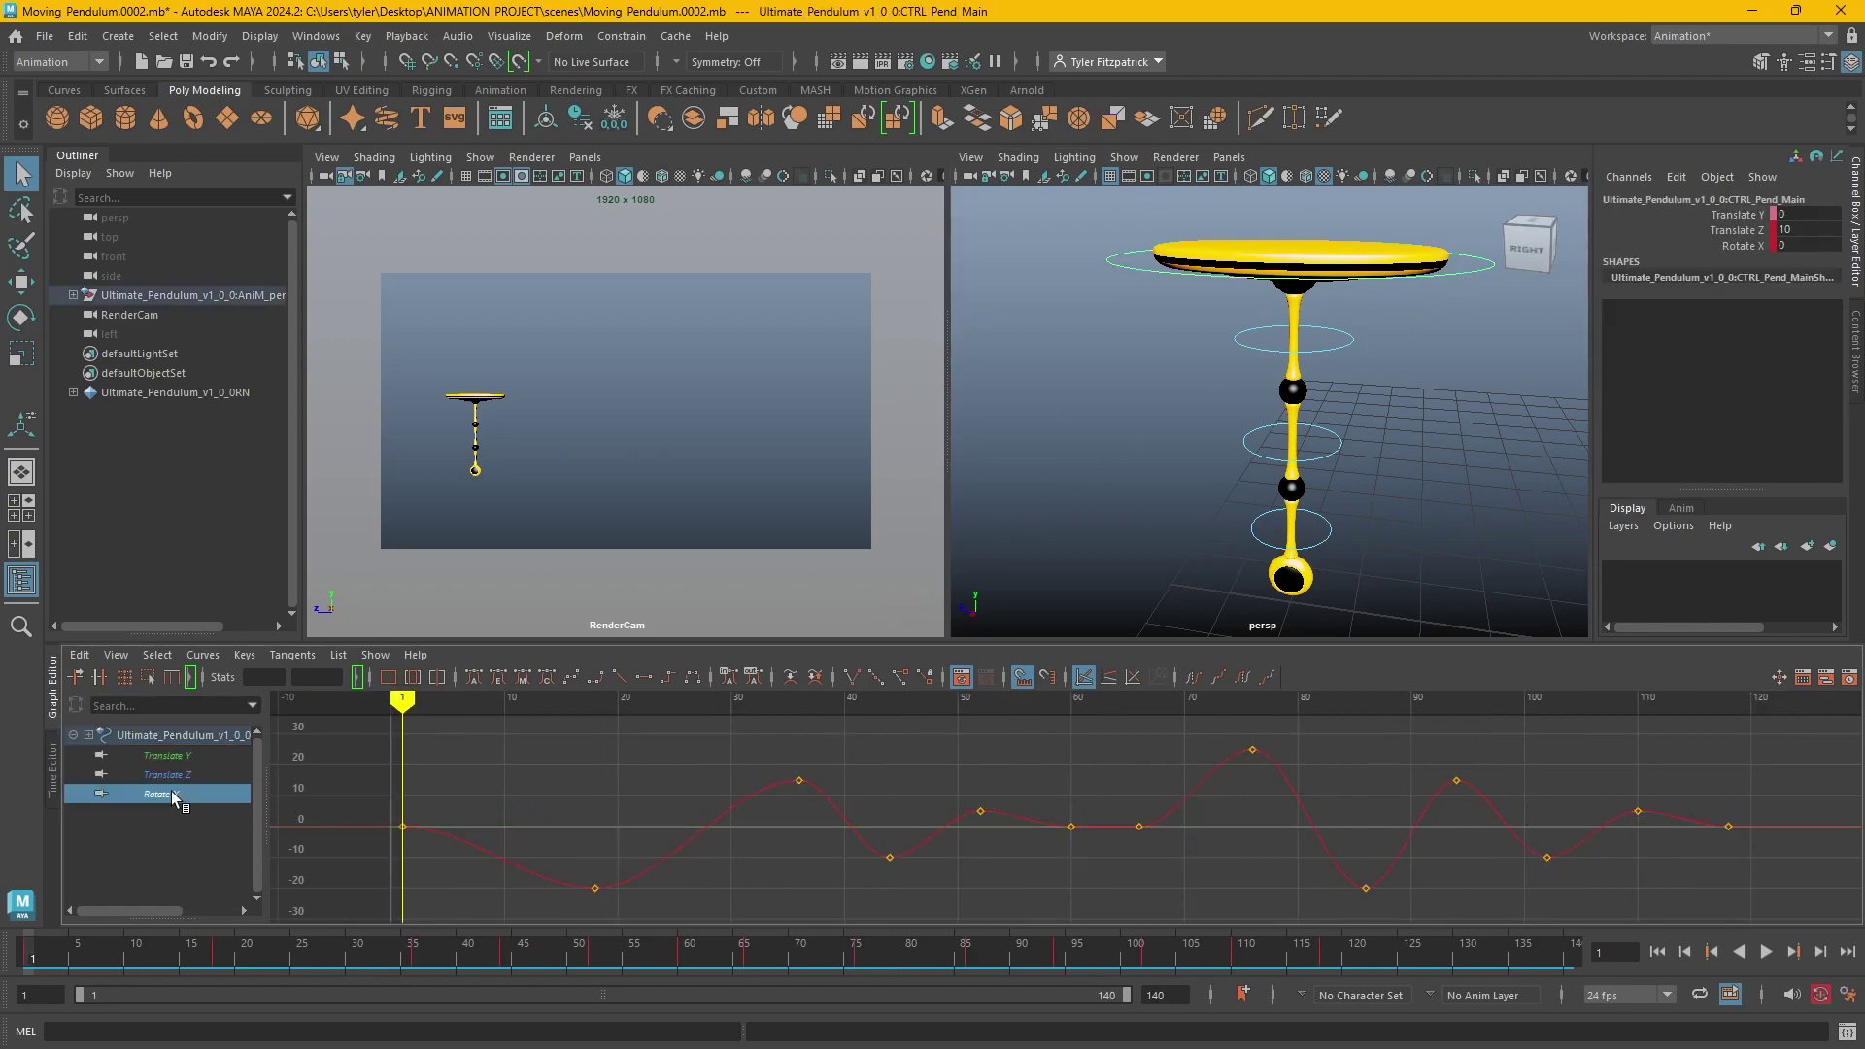
key("f")
middle_click_drag(1078, 844, 870, 842, "alt")
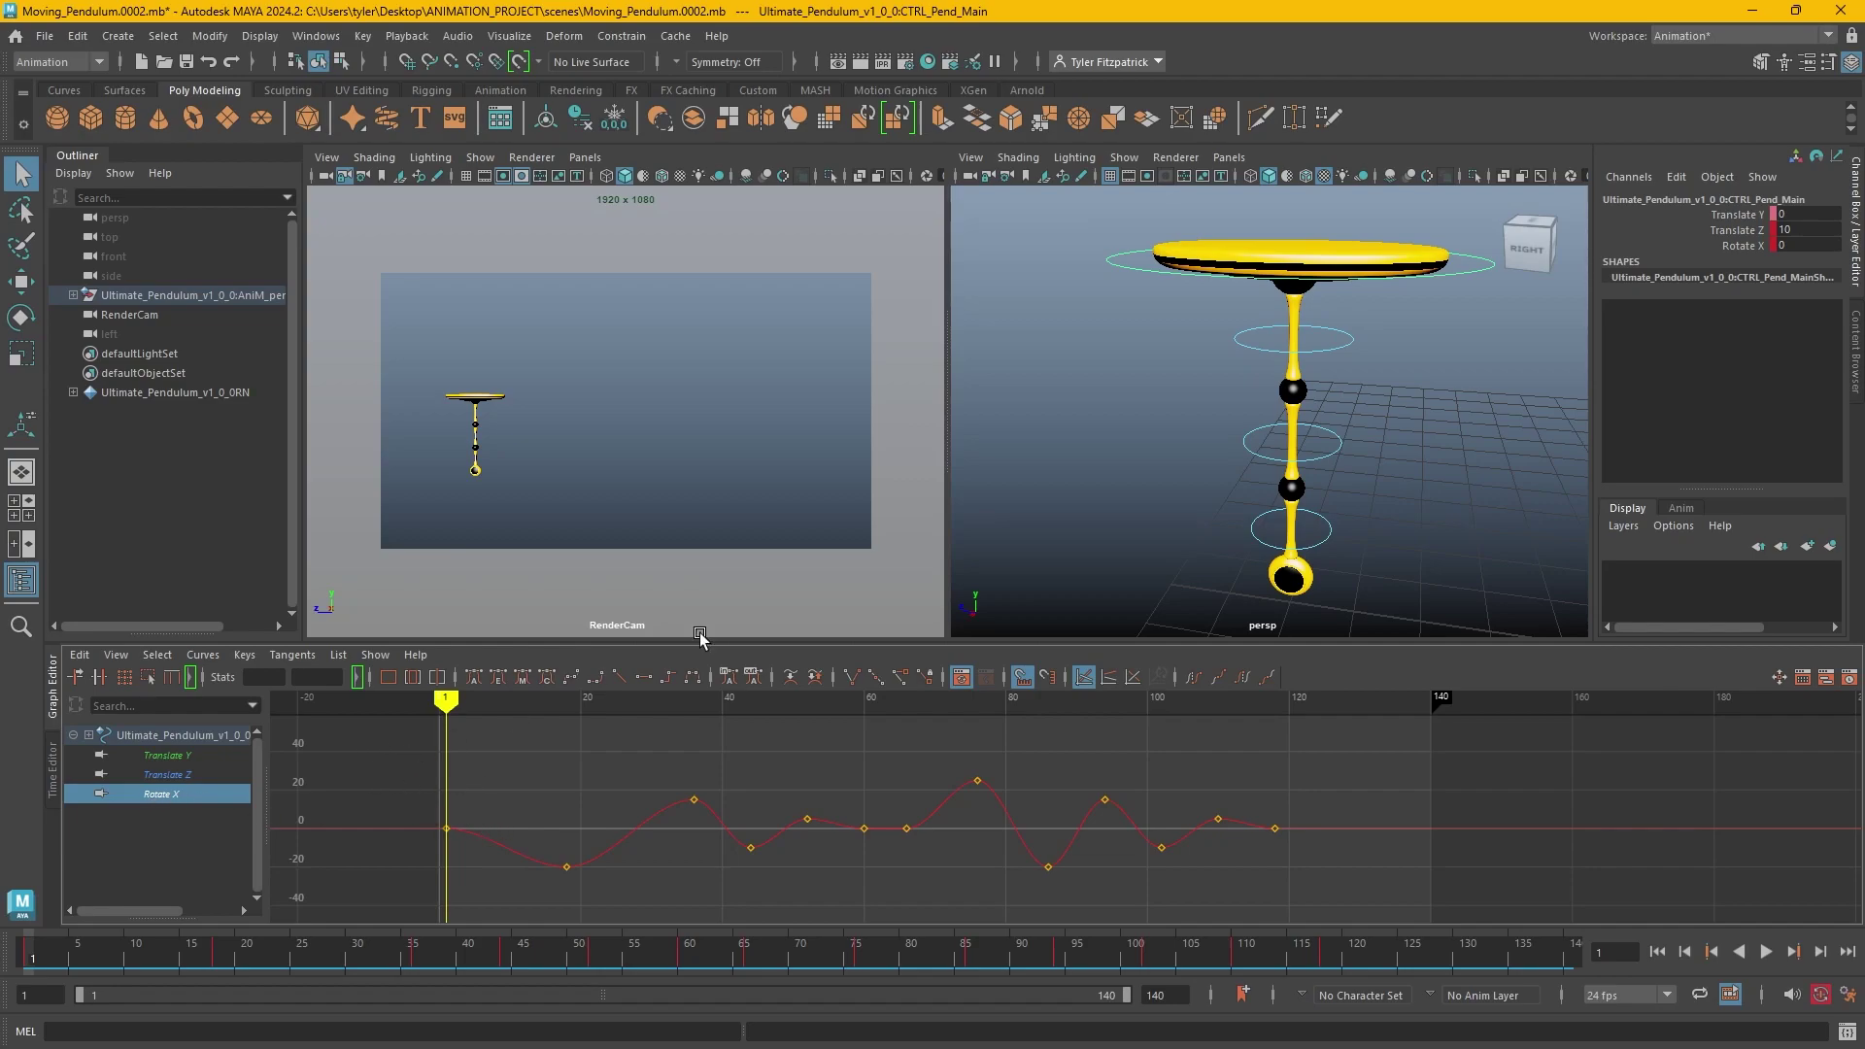
left_click_drag(400, 767, 1346, 884)
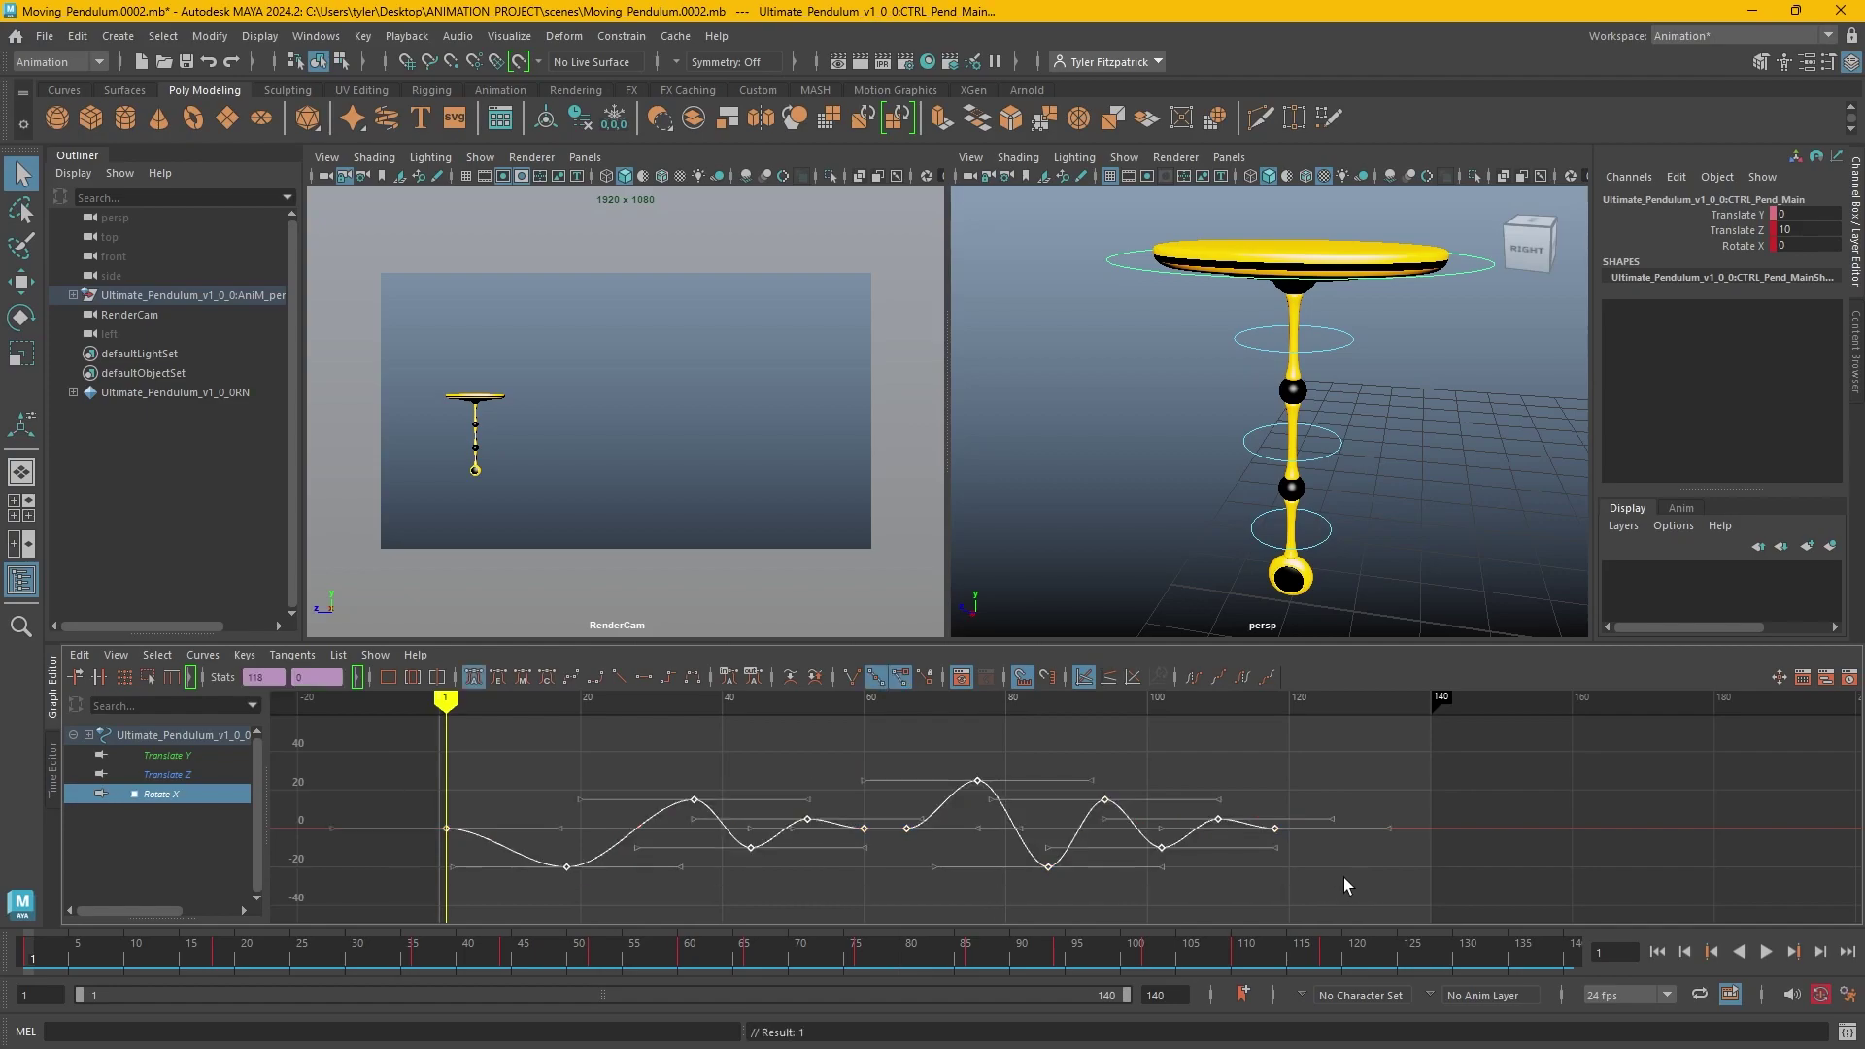
left_click(1346, 339)
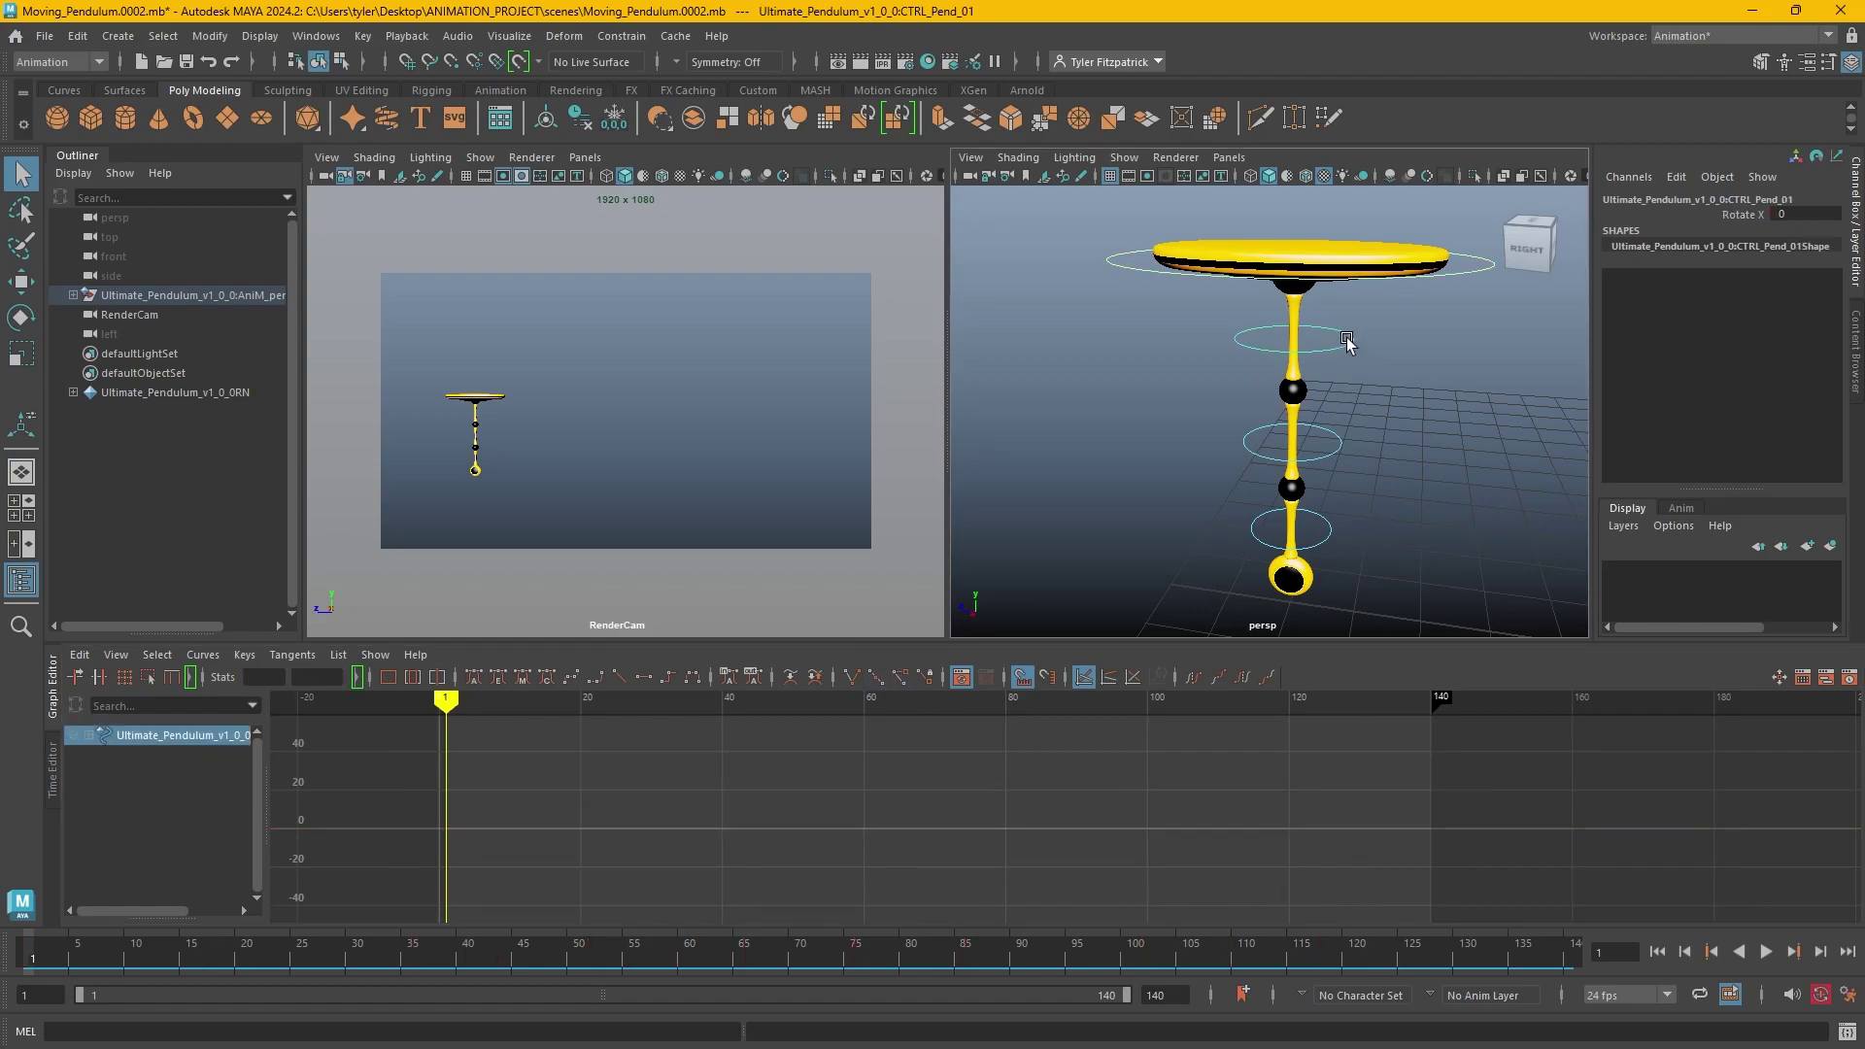
Key Pend_01's Rotate X and paste the Main swing keys onto it, checking the pose at frame 9.
right_click(1730, 218)
left_click(1716, 255)
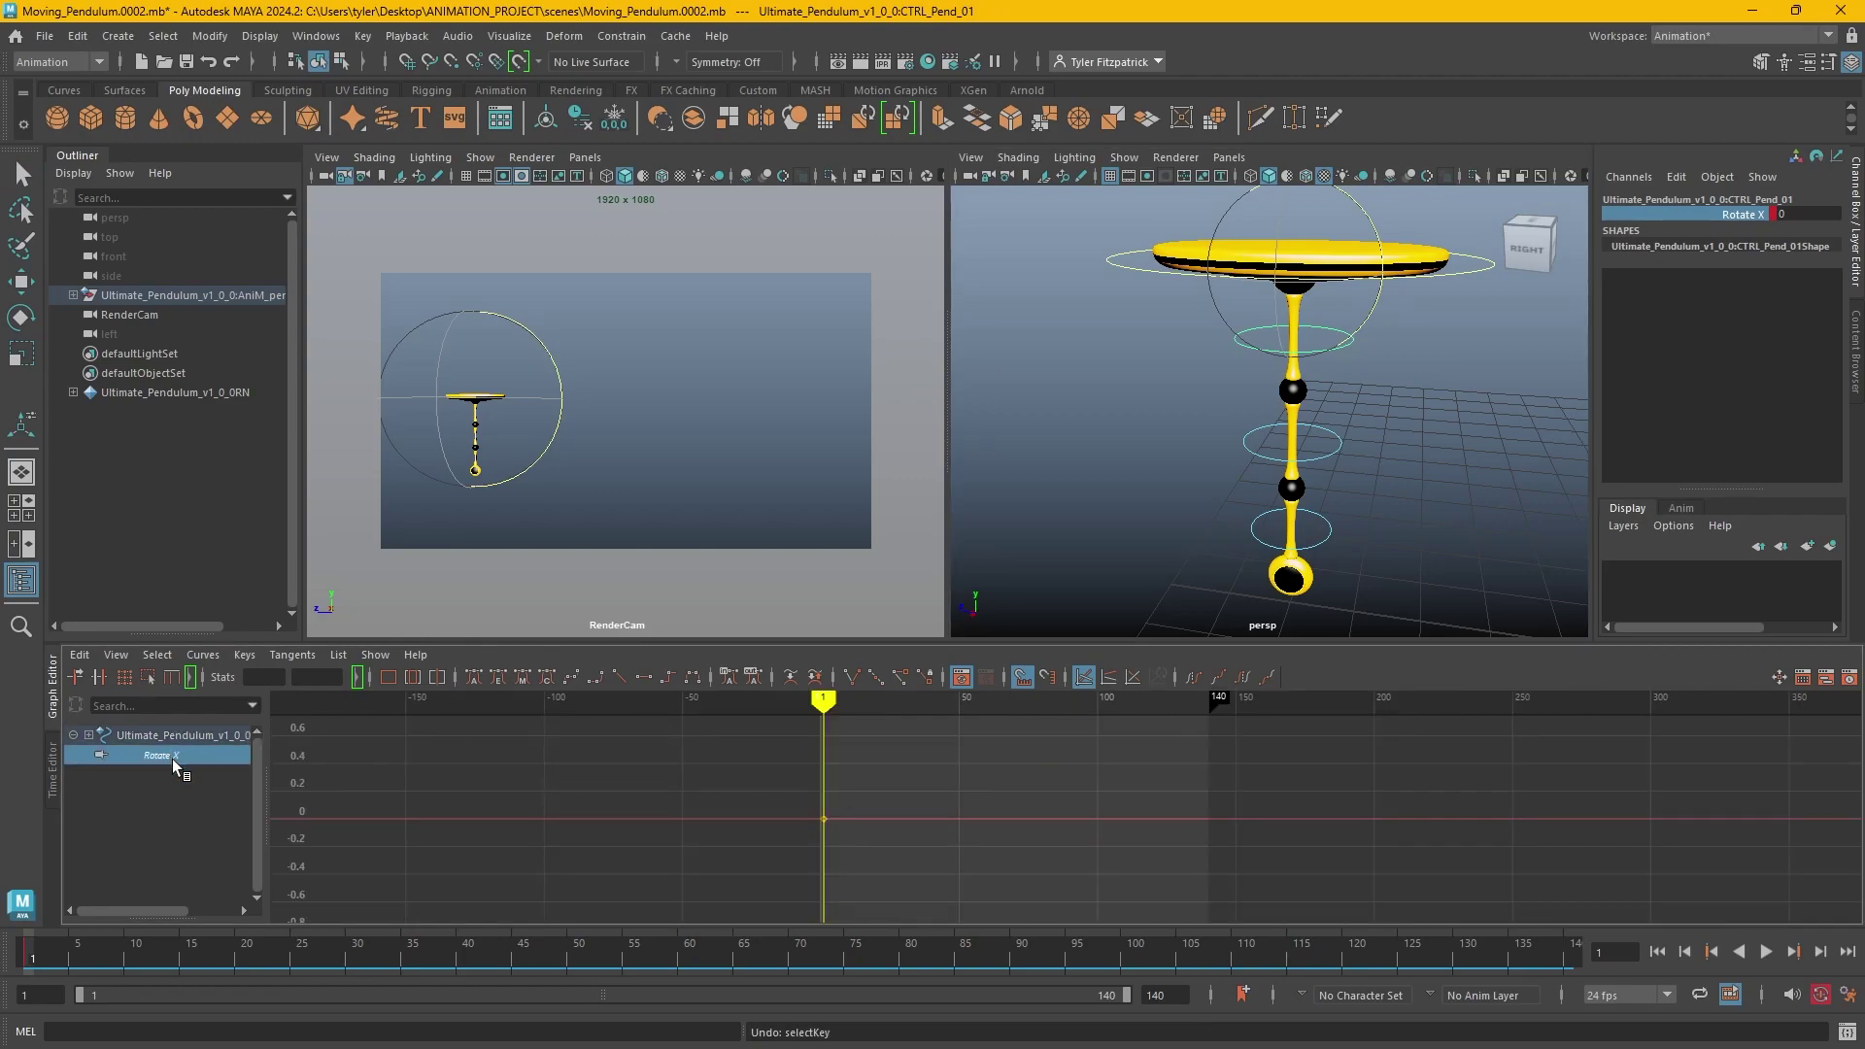
key("ctrl+v")
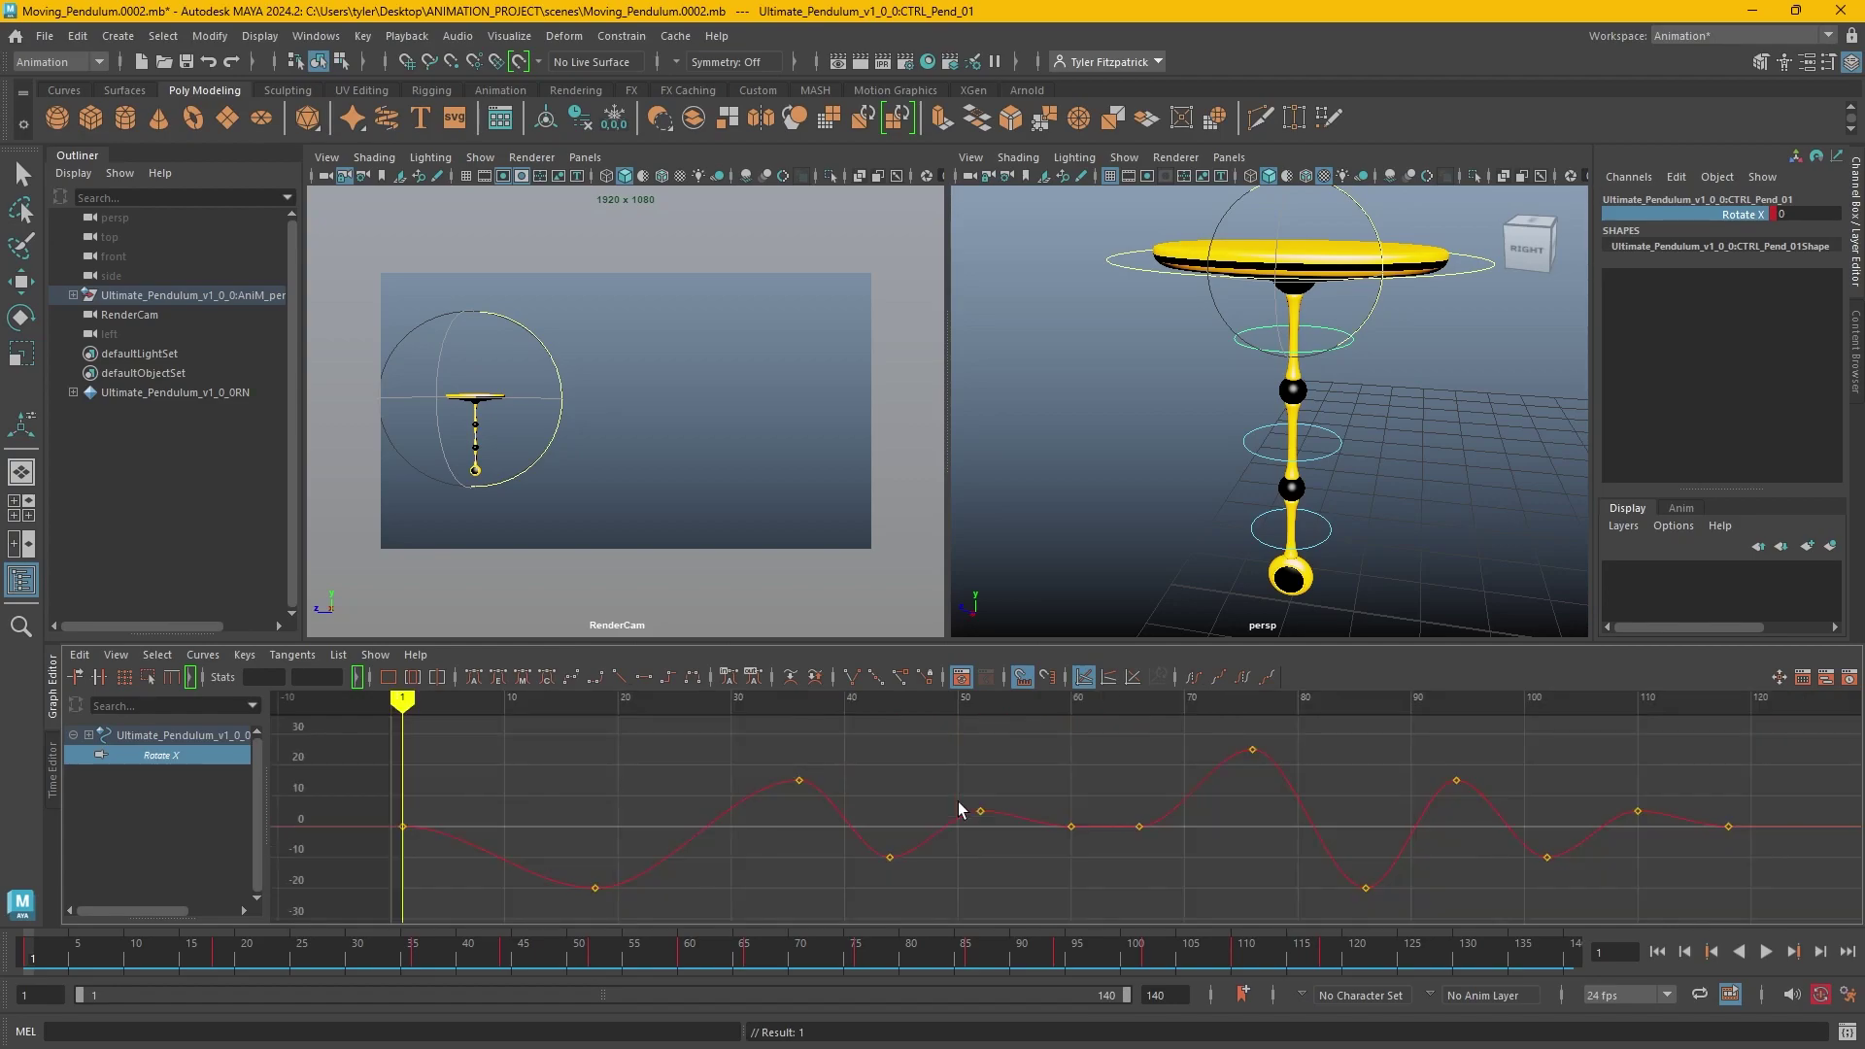
key("f")
scroll(959, 812, "down", 3)
middle_click_drag(949, 801, 803, 818, "alt")
left_click_drag(662, 706, 1229, 788)
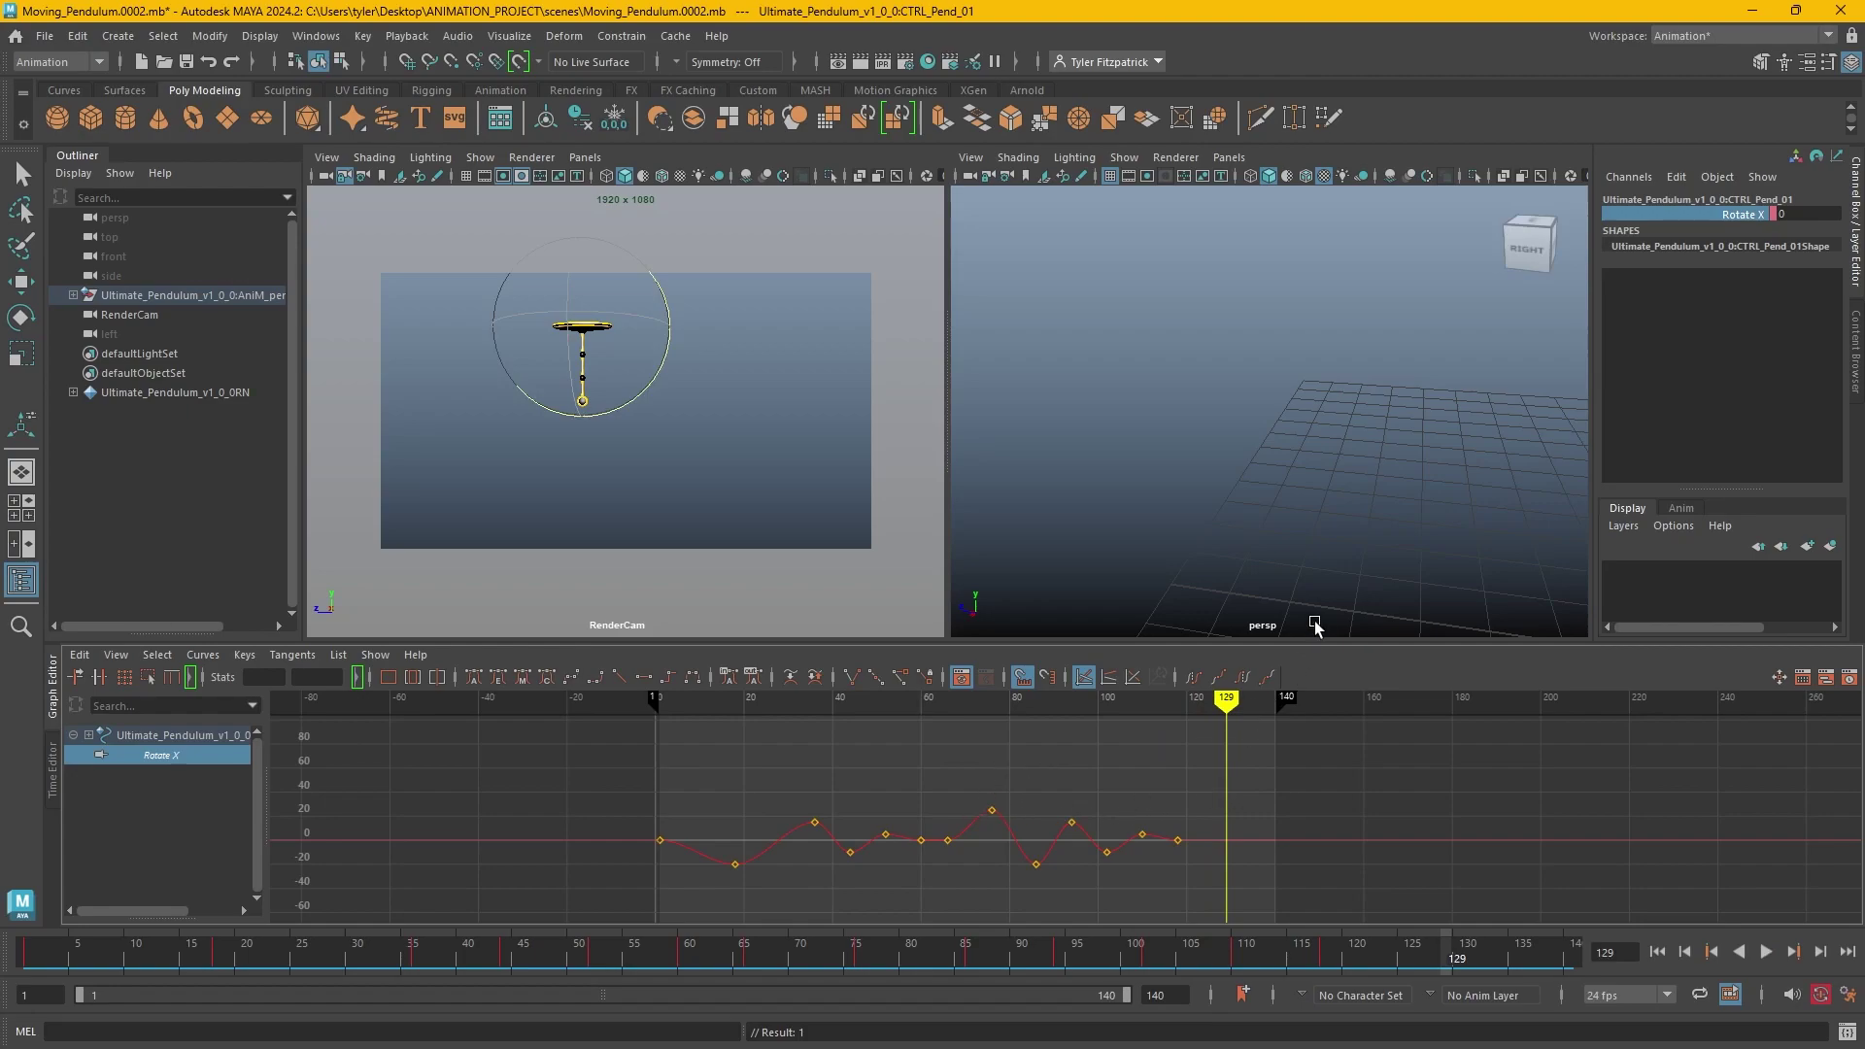
key("f")
scroll(1170, 485, "up", 5)
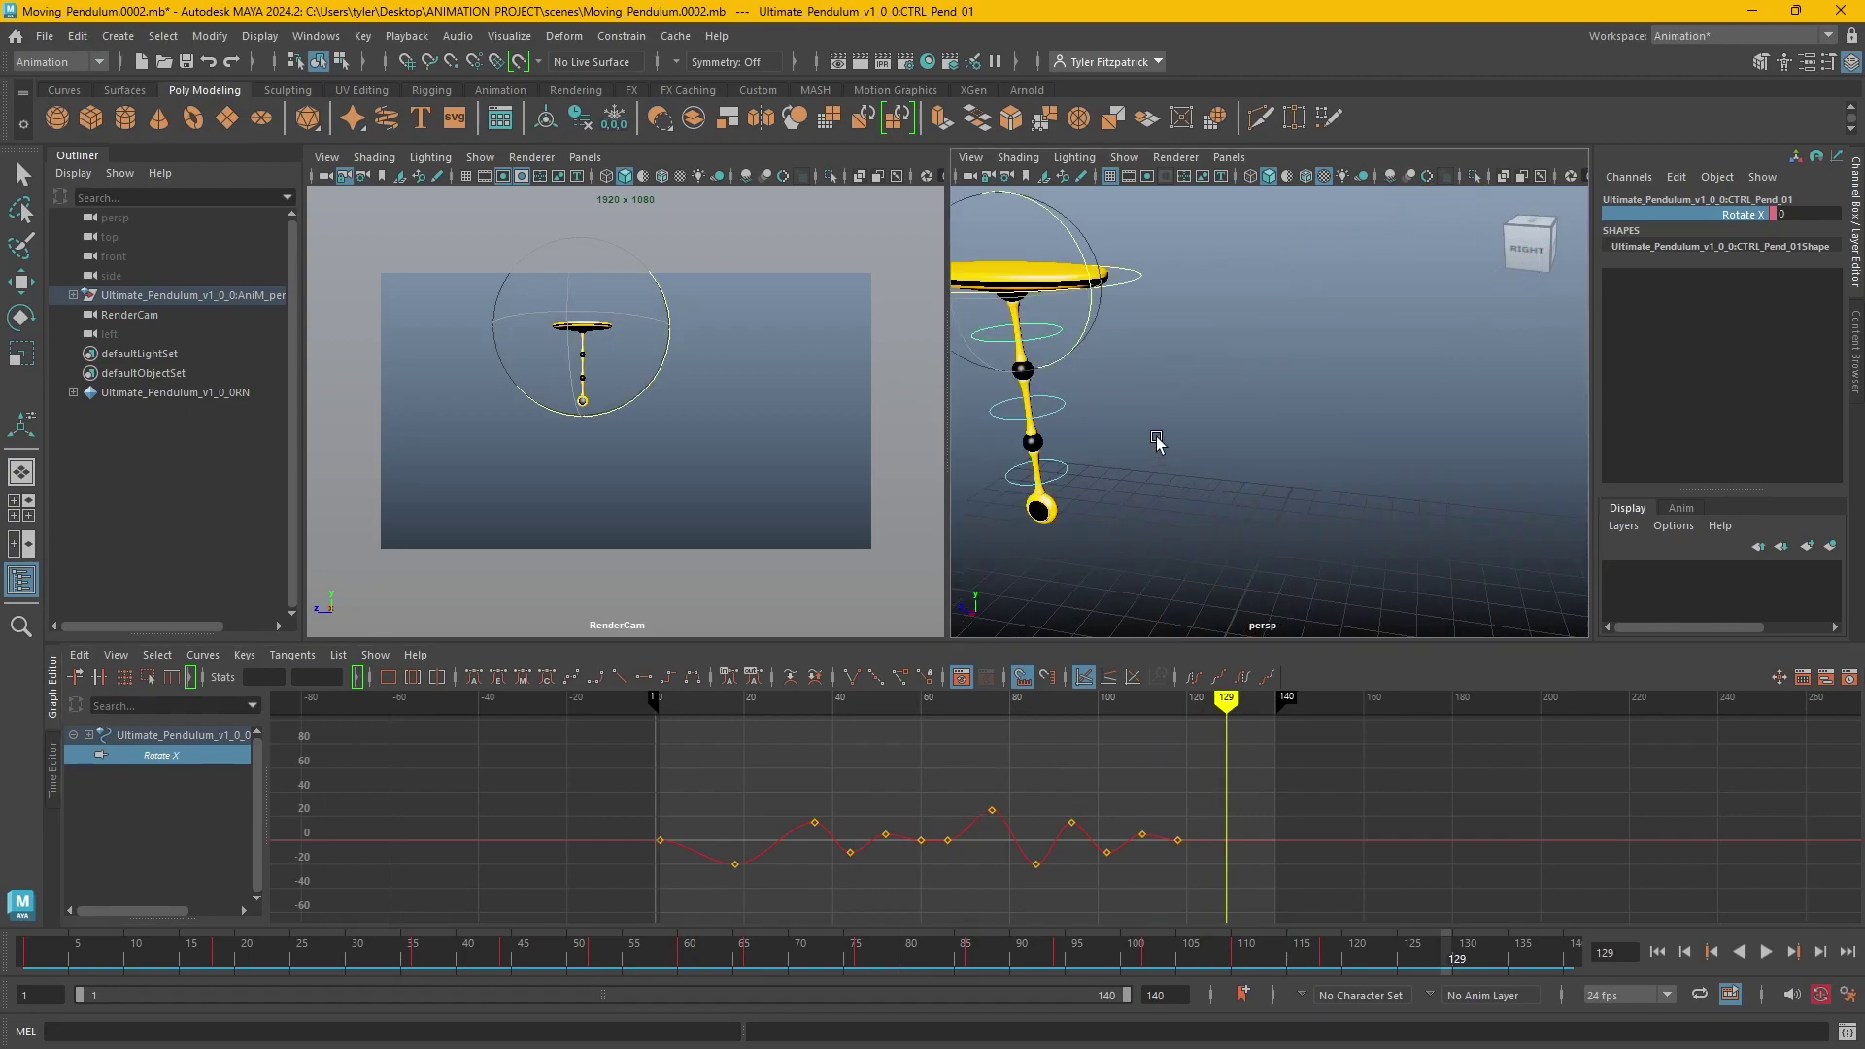
key("f")
key("q")
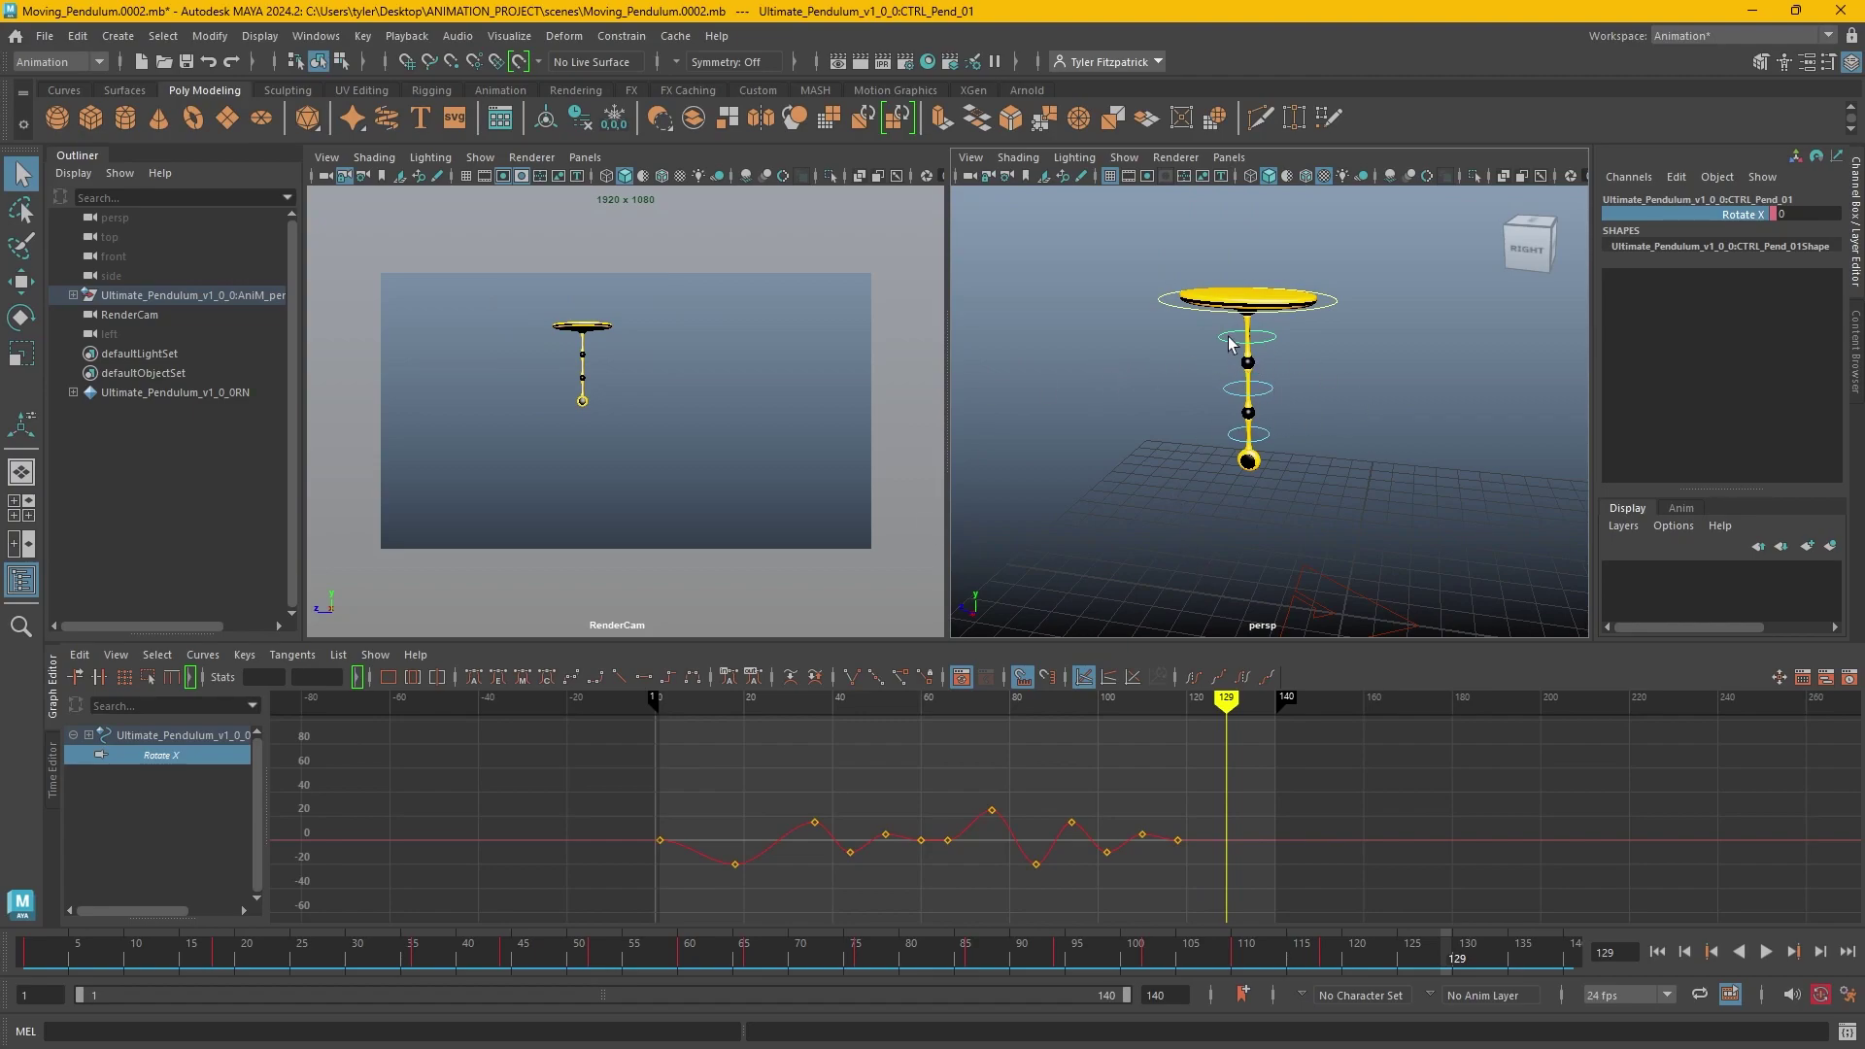
Key Pend_02's Rotate X at frame 1 and paste the swing keys onto its curve.
left_click(1271, 389)
right_click(1739, 220)
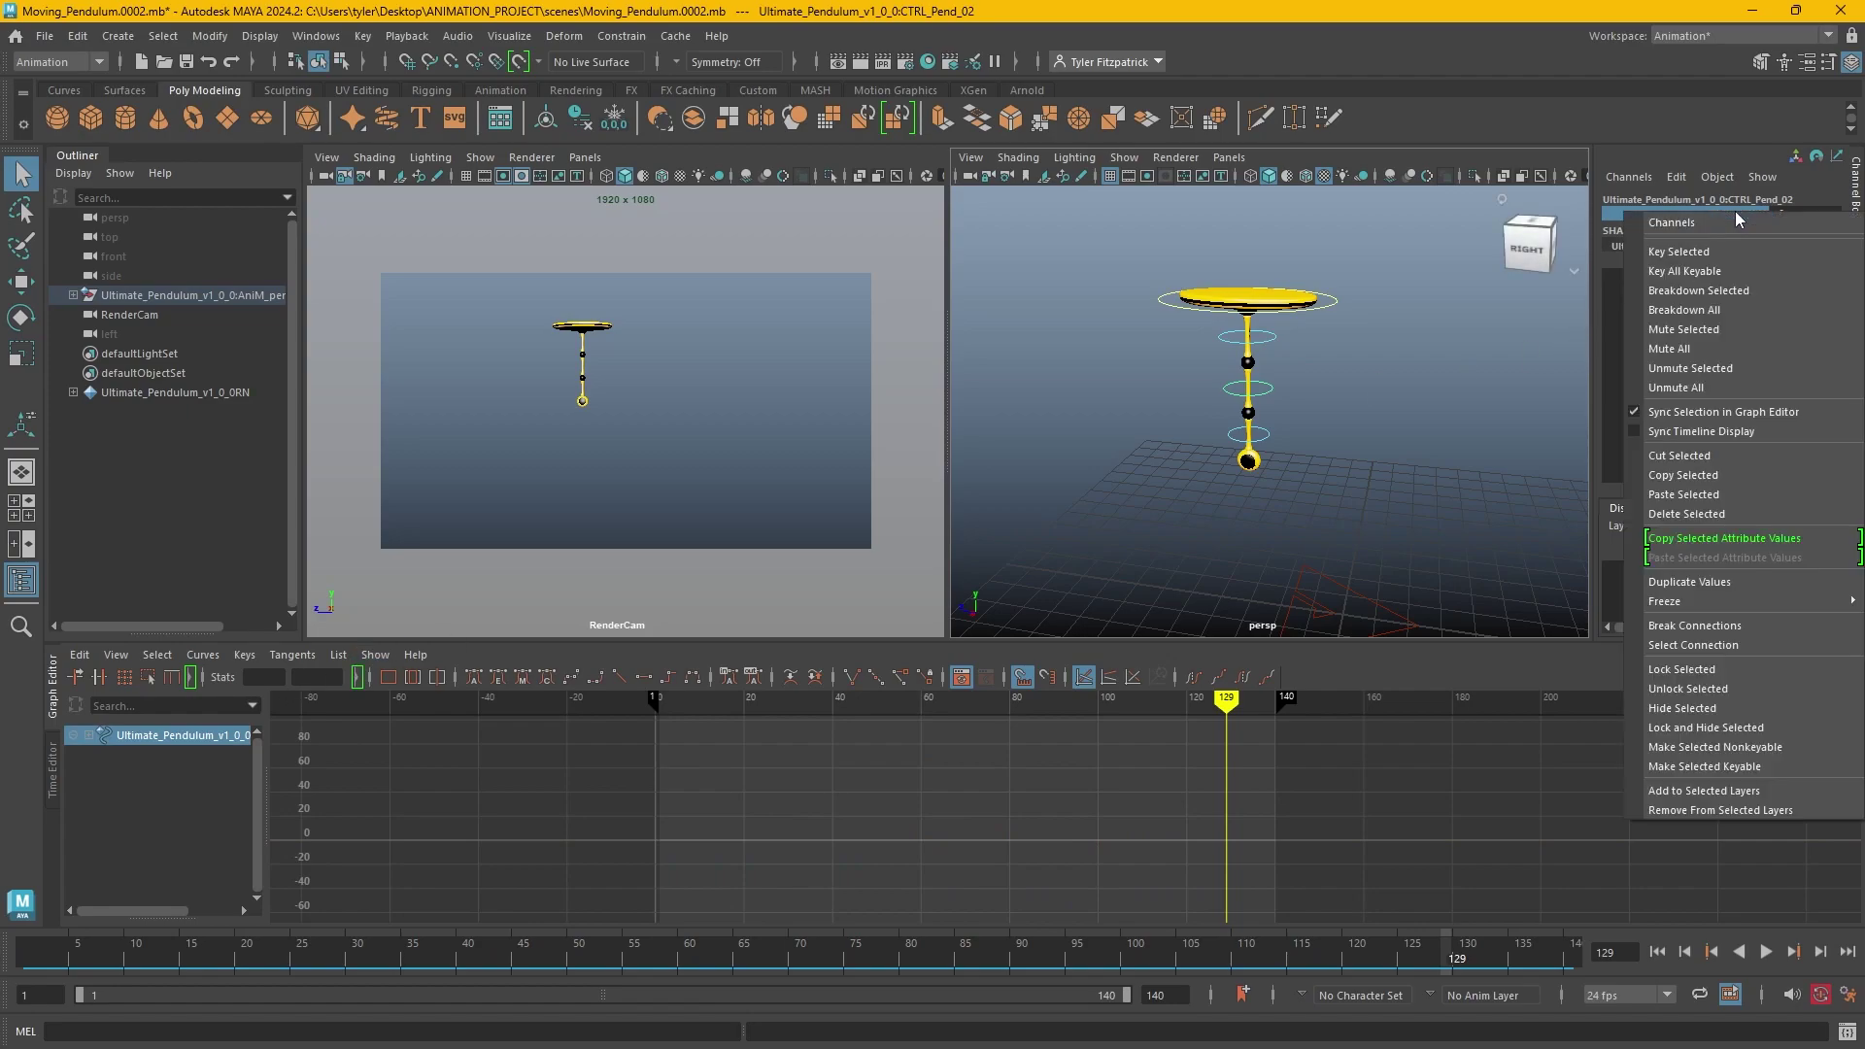
left_click(1679, 251)
left_click(663, 699)
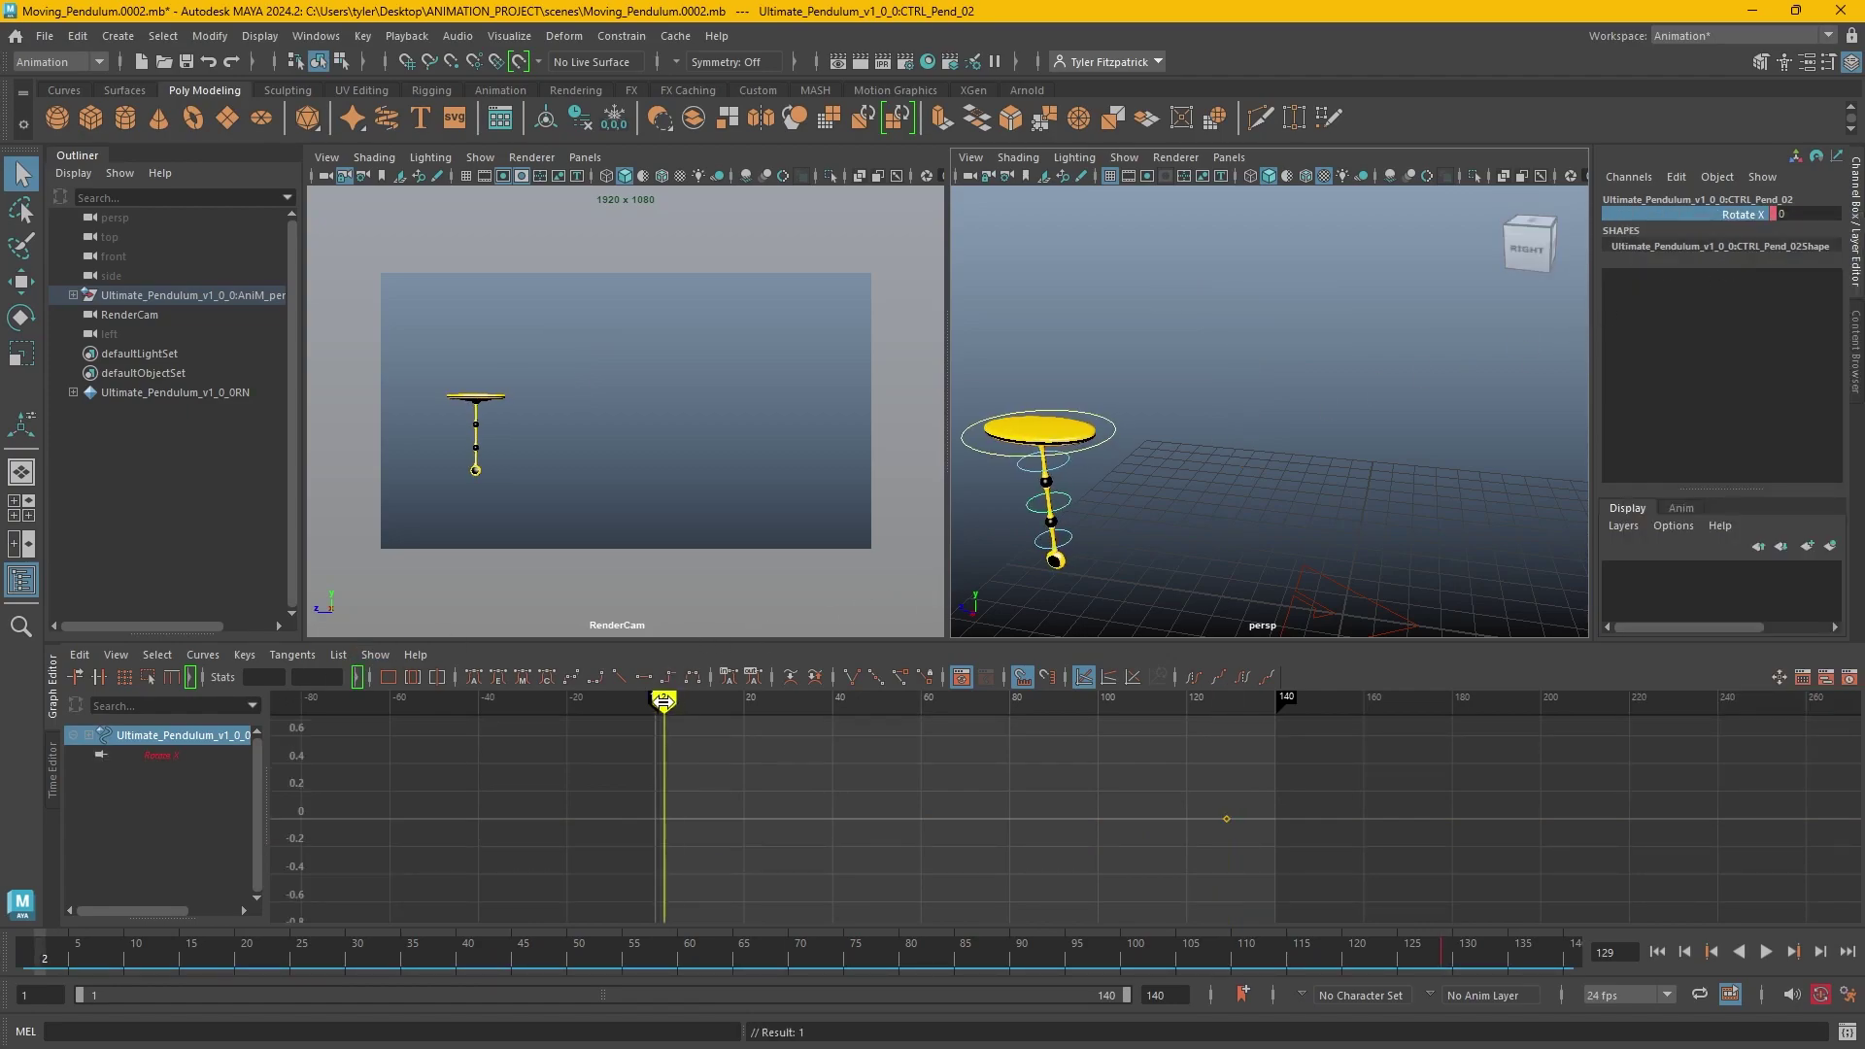
left_click_drag(664, 700, 659, 701)
left_click(171, 761)
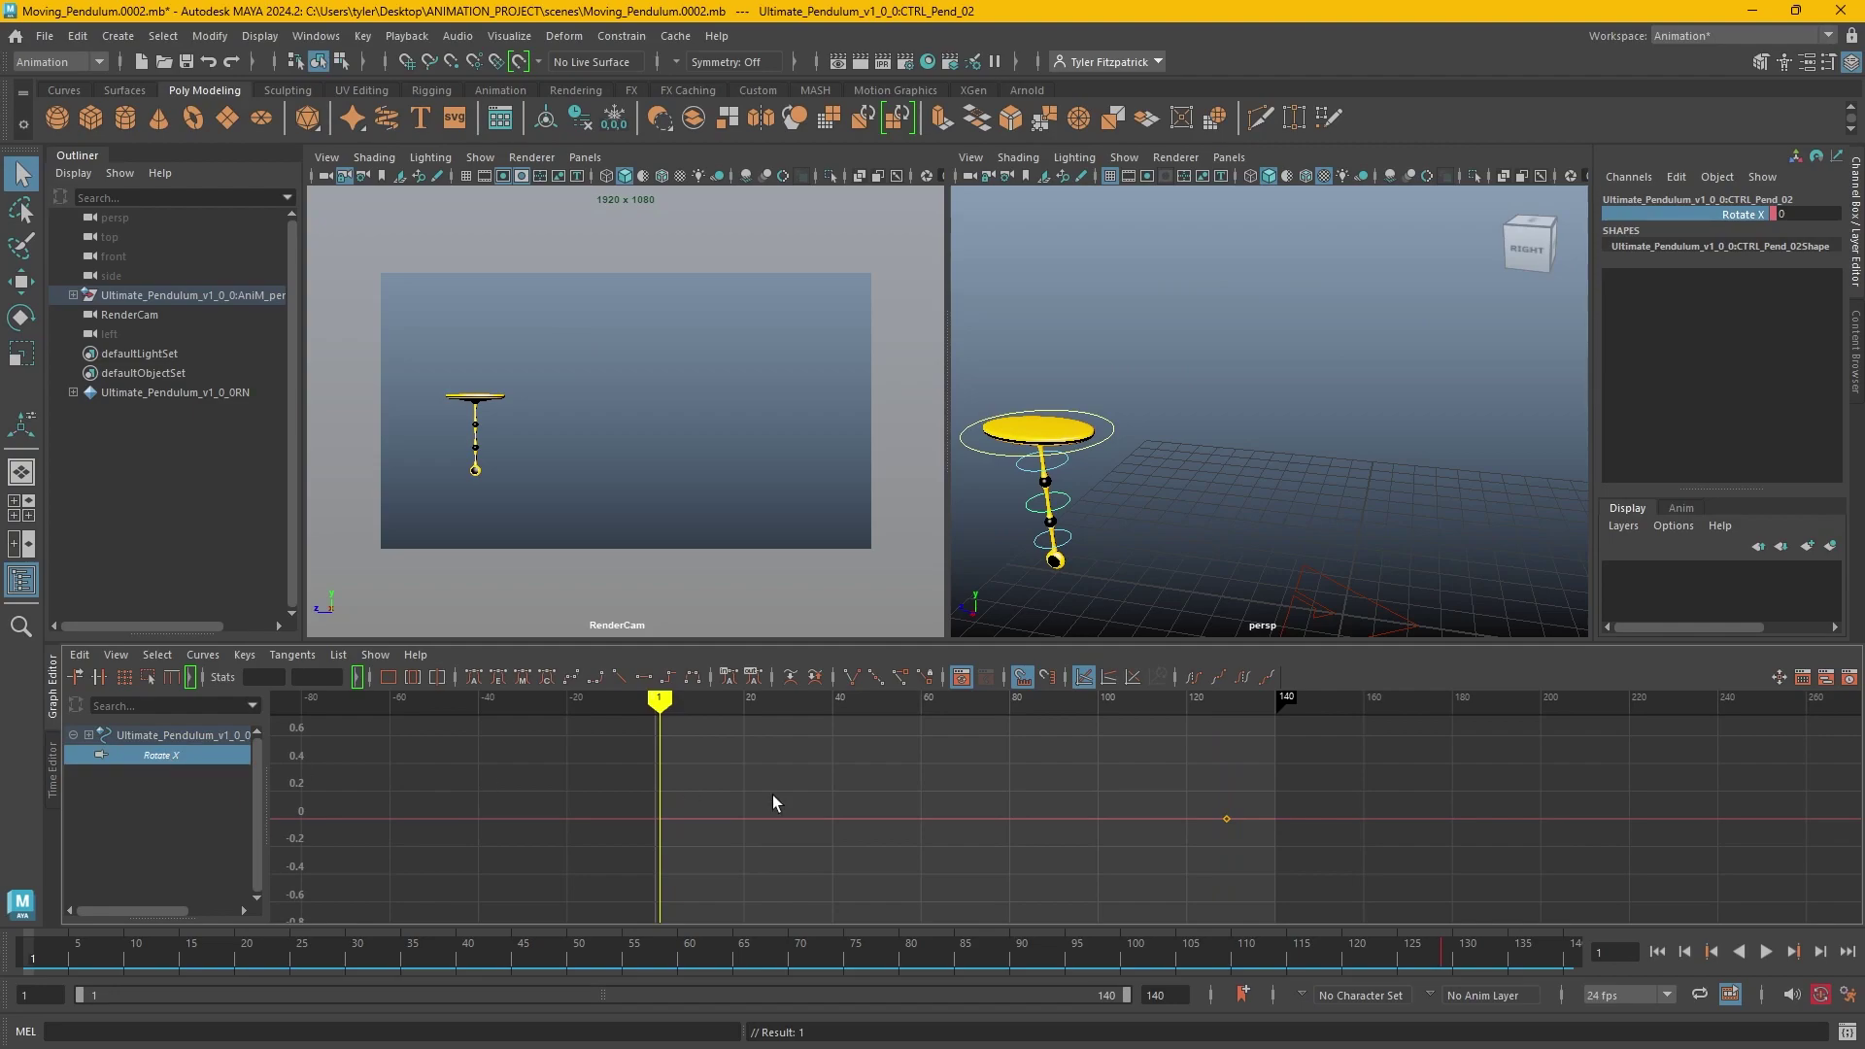
scroll(875, 777, "down", 5)
scroll(1067, 563, "up", 5)
key("a")
middle_click_drag(1013, 789, 1266, 754, "alt")
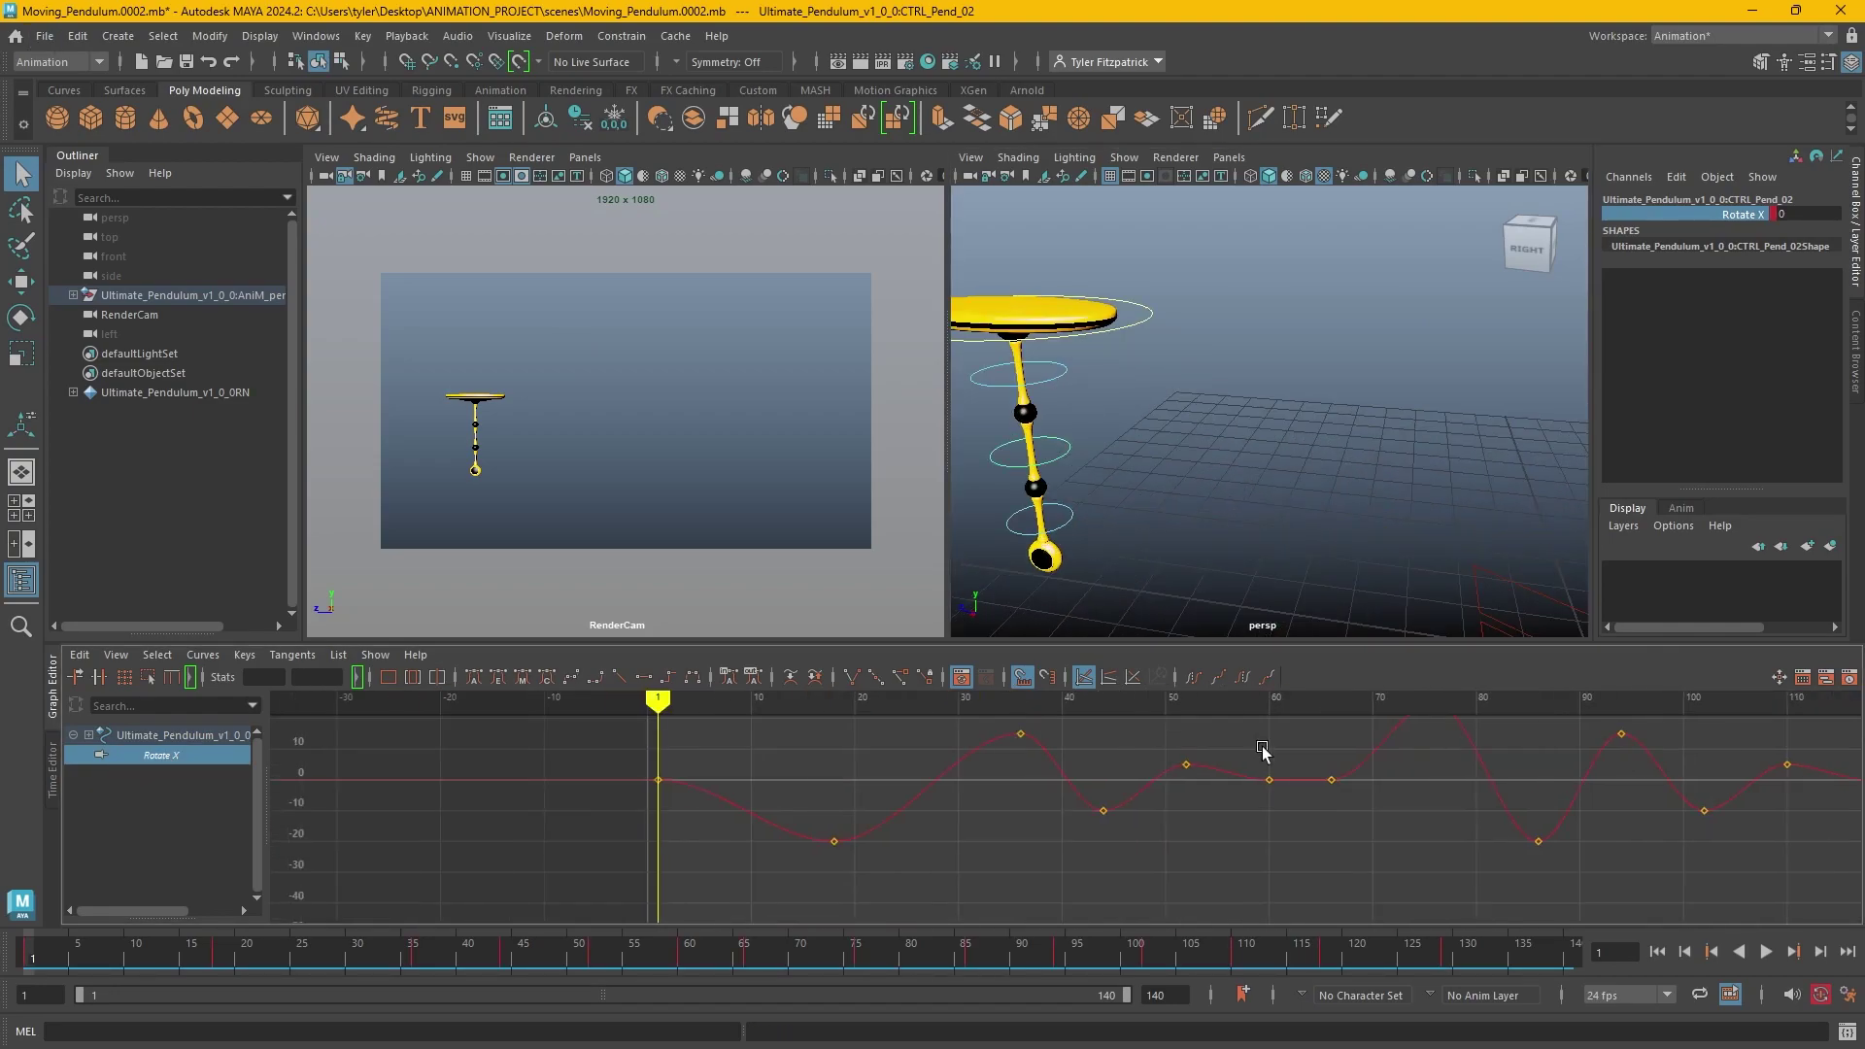
Key Pend_03's Rotate X, paste the swing keys, and scrub to frame 120 then back to 13.
left_click(1033, 540)
right_click(1745, 216)
left_click(1696, 468)
left_click(155, 756)
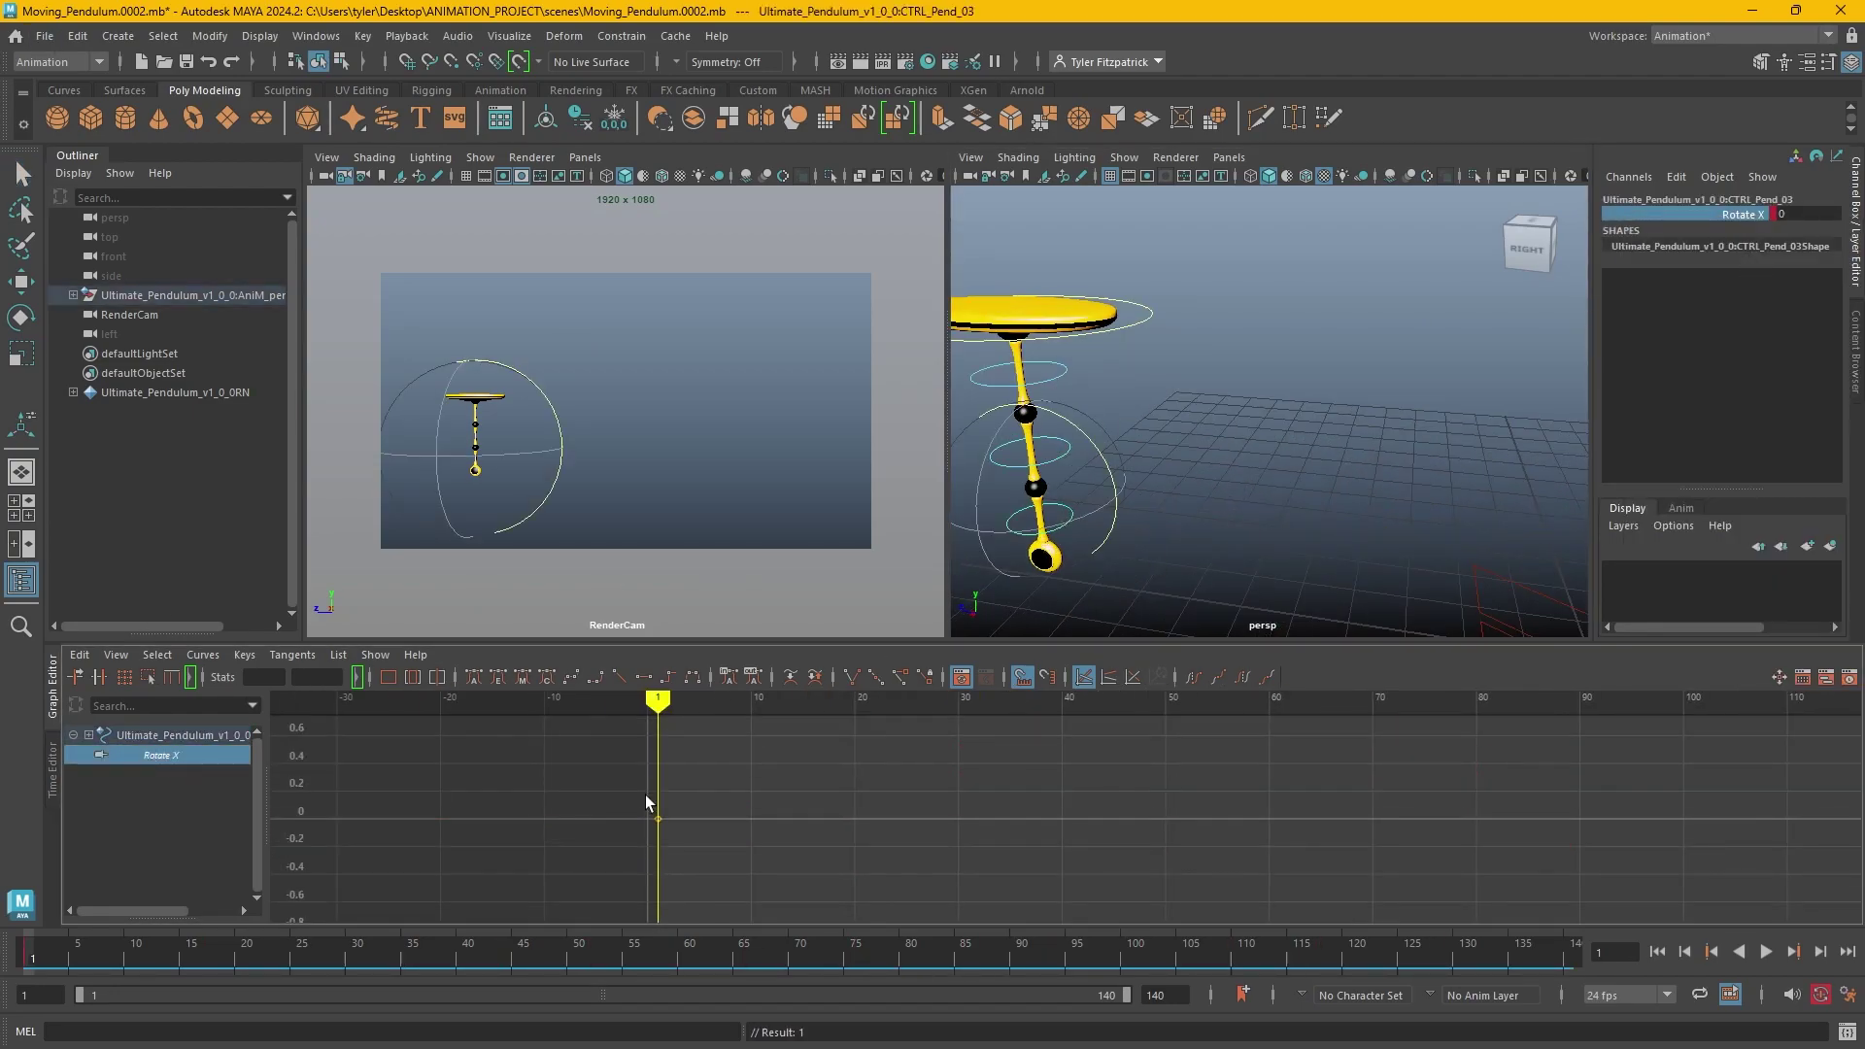
scroll(911, 787, "down", 3)
key("a")
scroll(911, 785, "down", 6)
mouse_move(804, 697)
left_mouse_down()
mouse_move(993, 729)
mouse_move(1333, 724)
left_mouse_up()
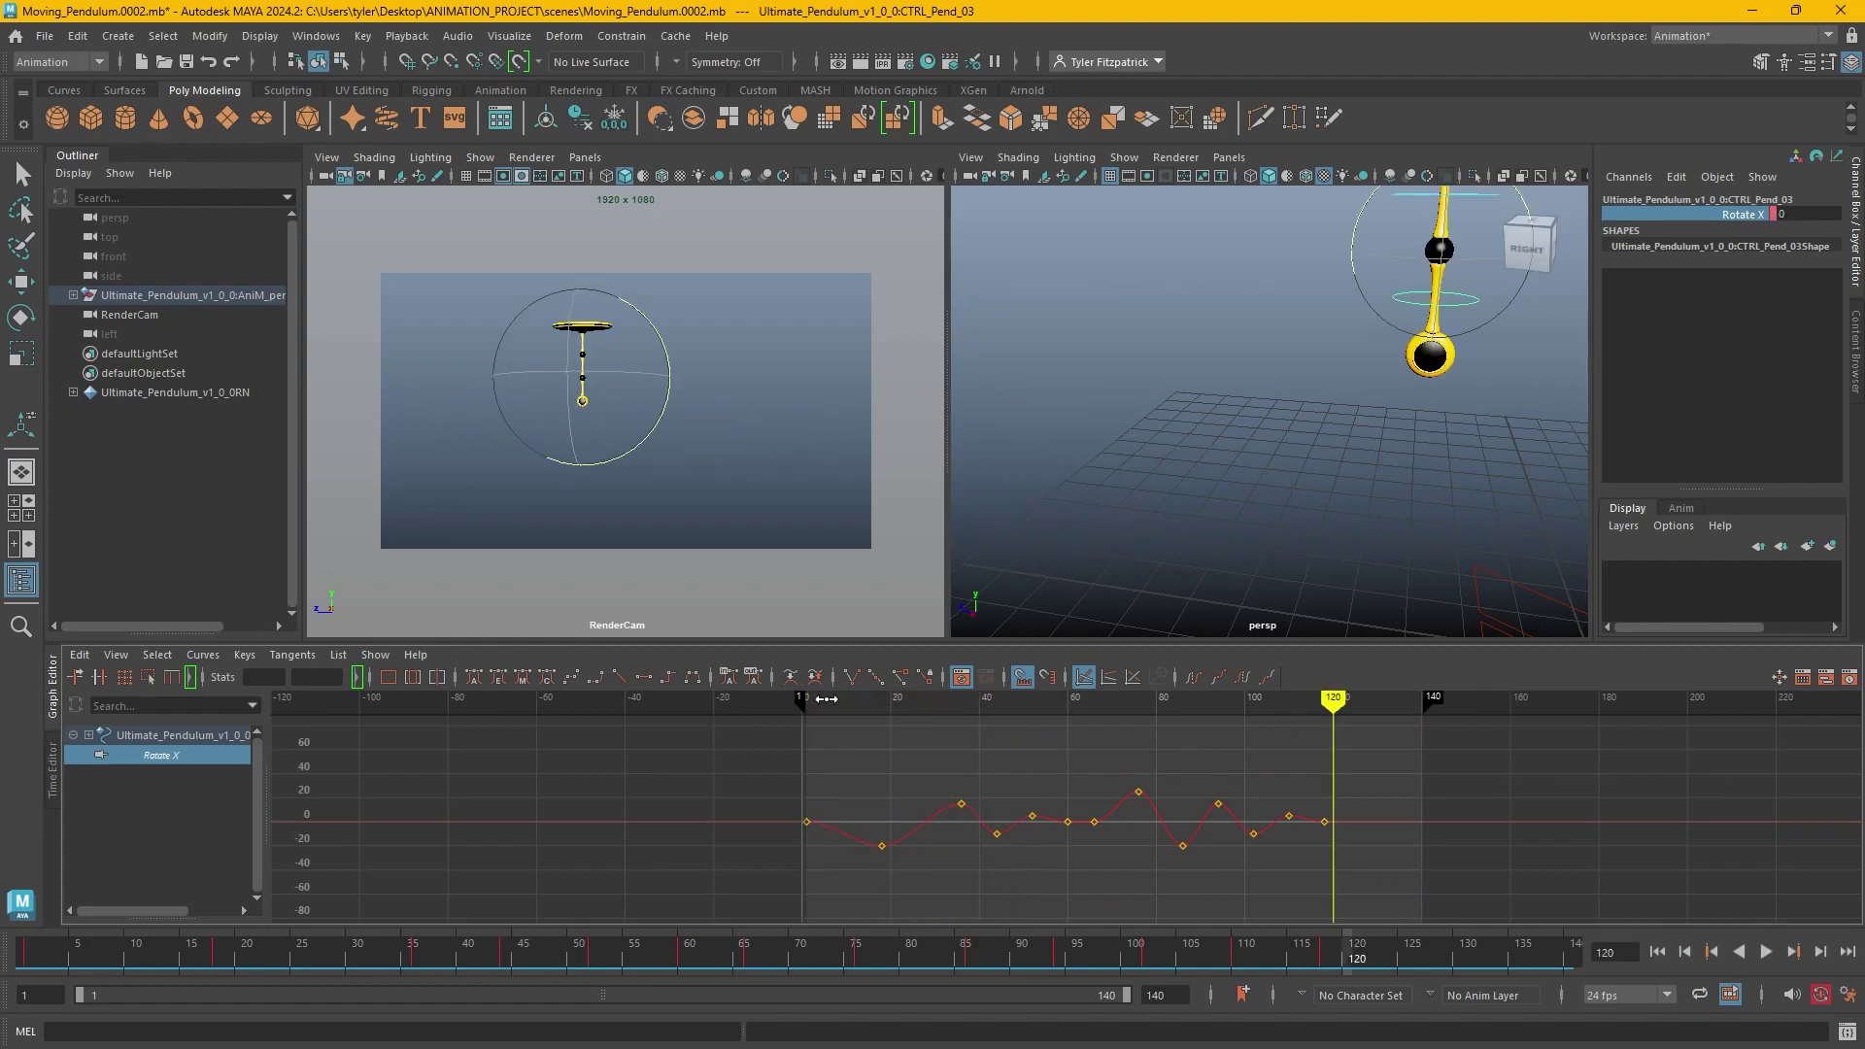
left_click_drag(827, 698, 860, 699)
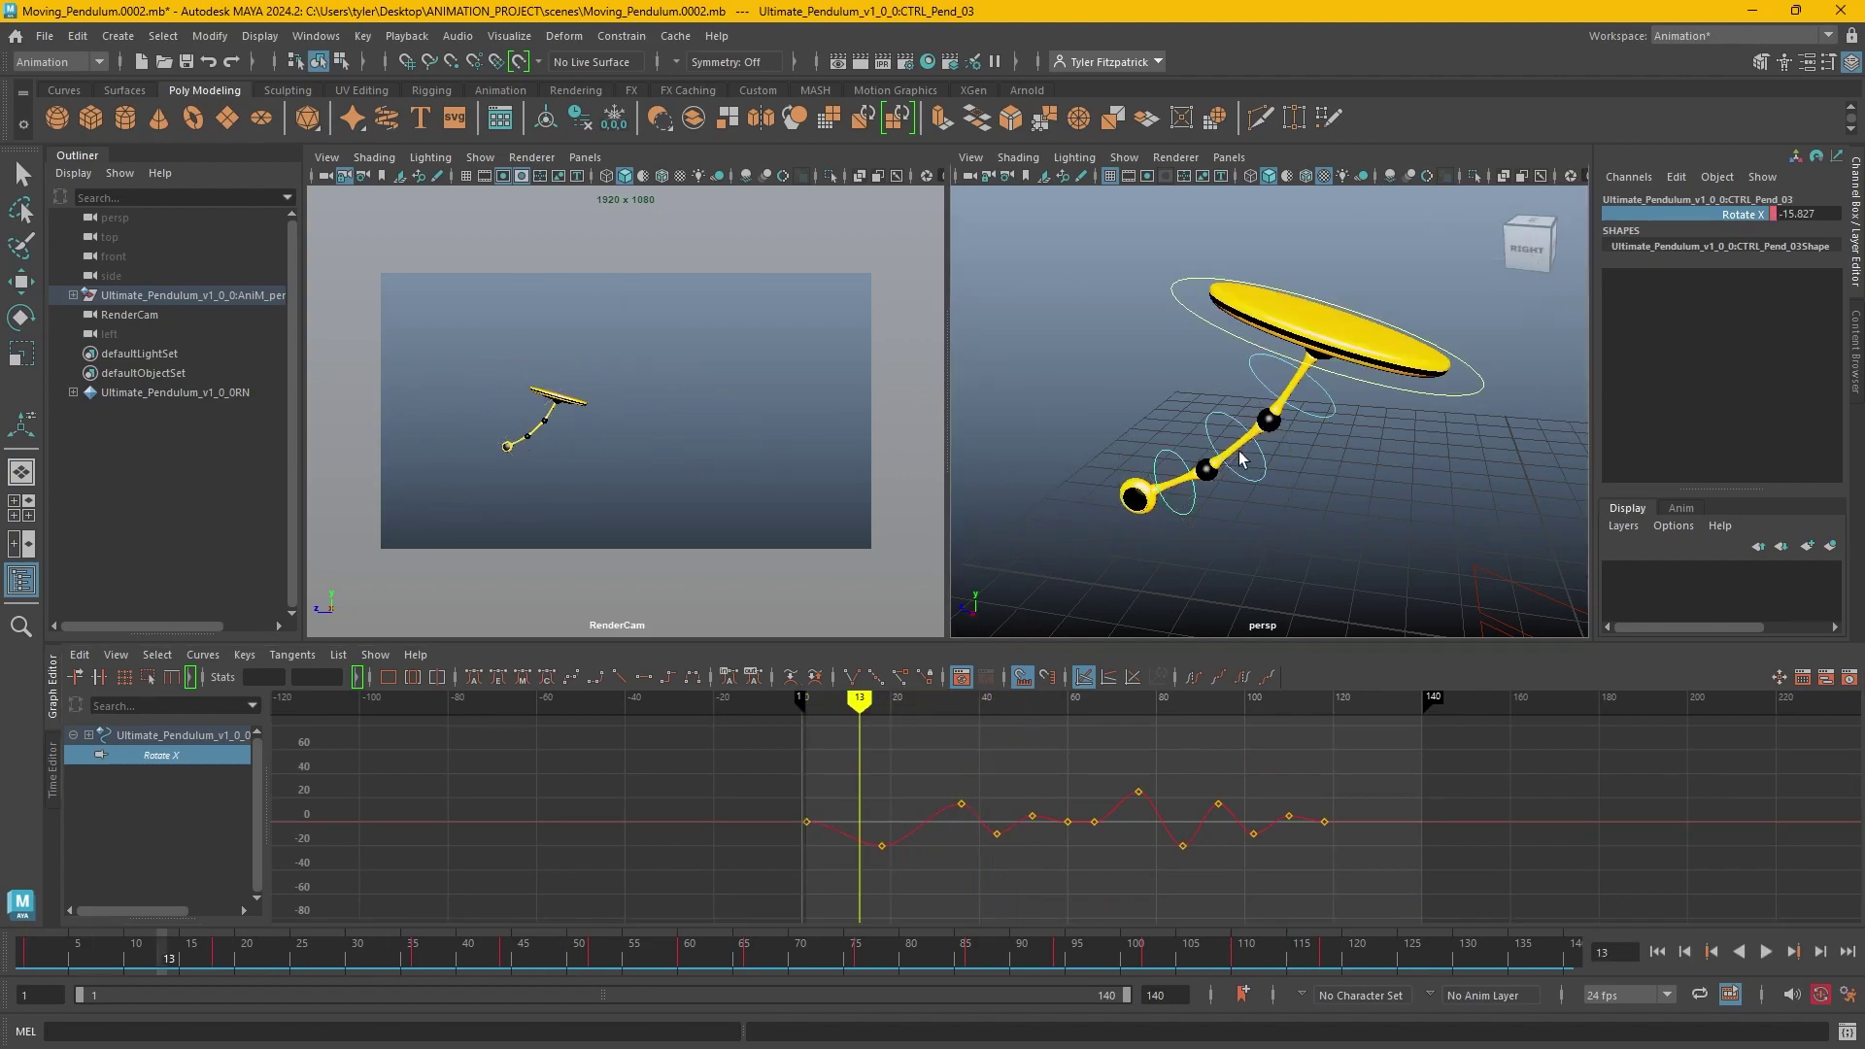
left_click(1333, 418)
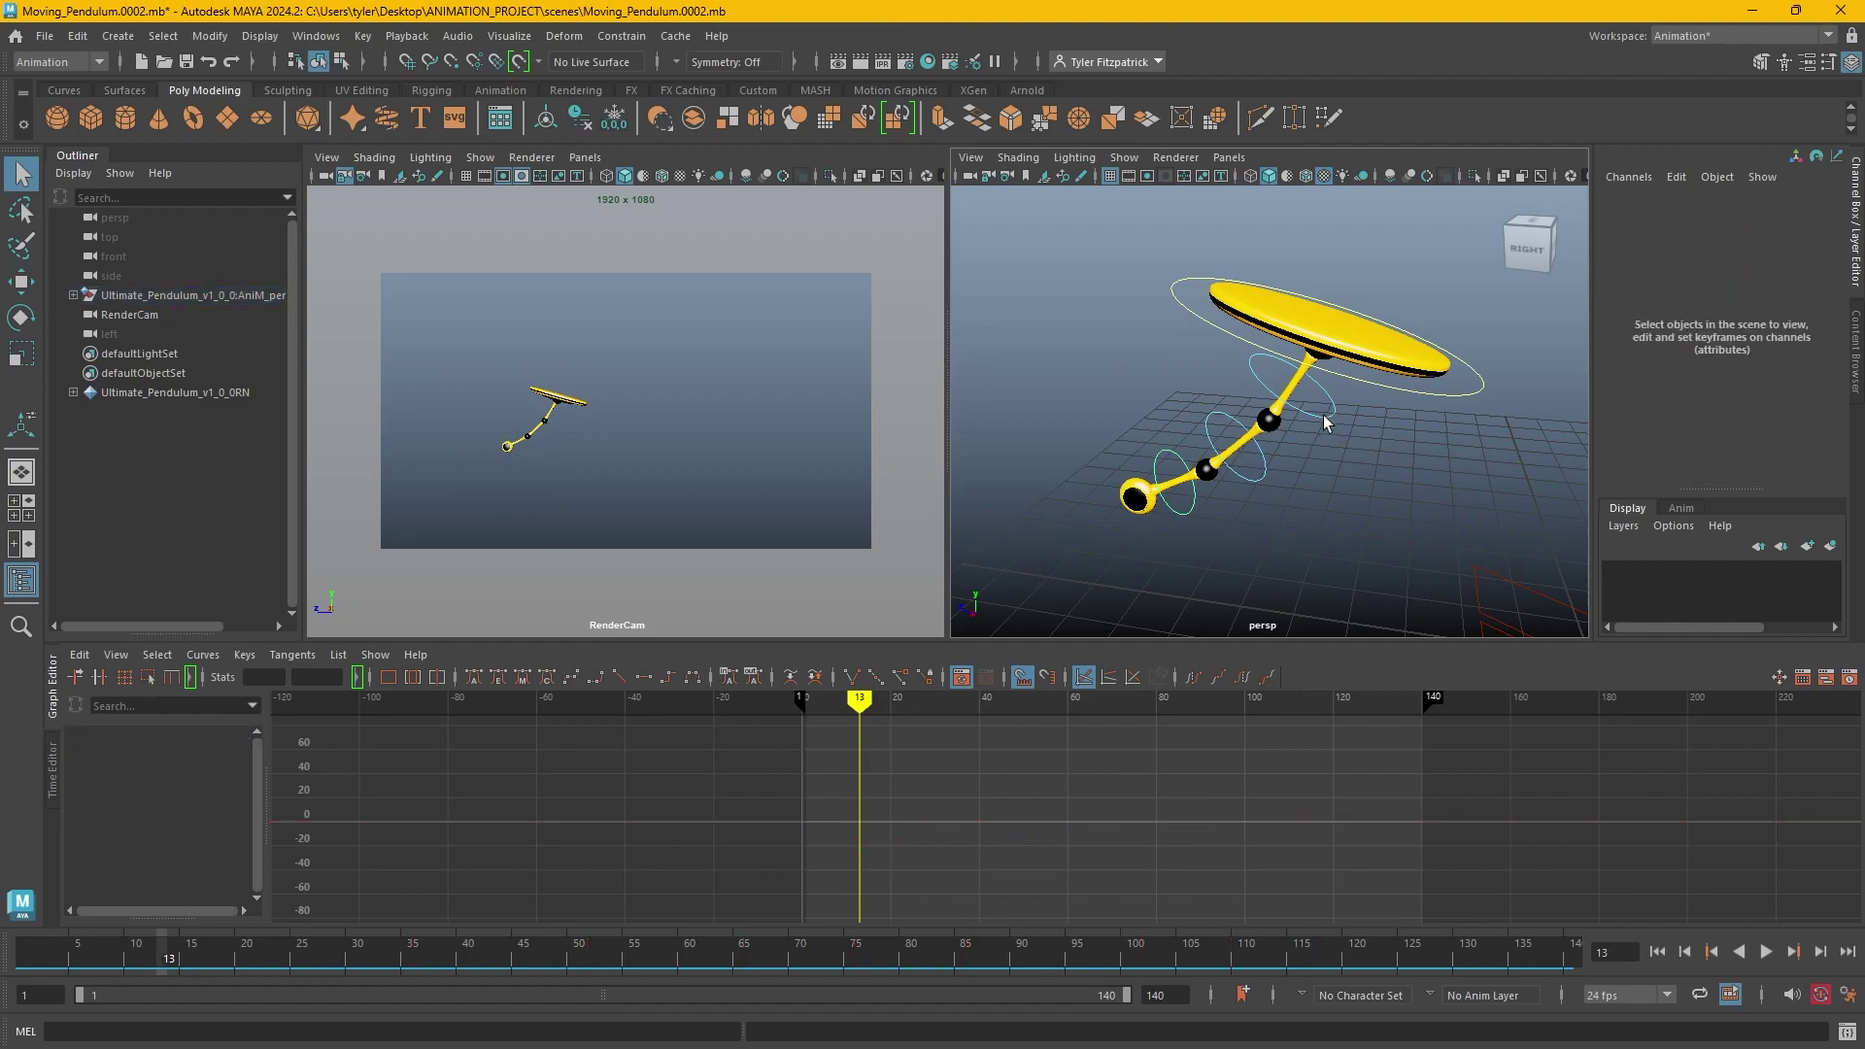
Select all Pend_02 and Pend_03 Rotate X keys and shift them about one frame later.
left_click(1326, 422)
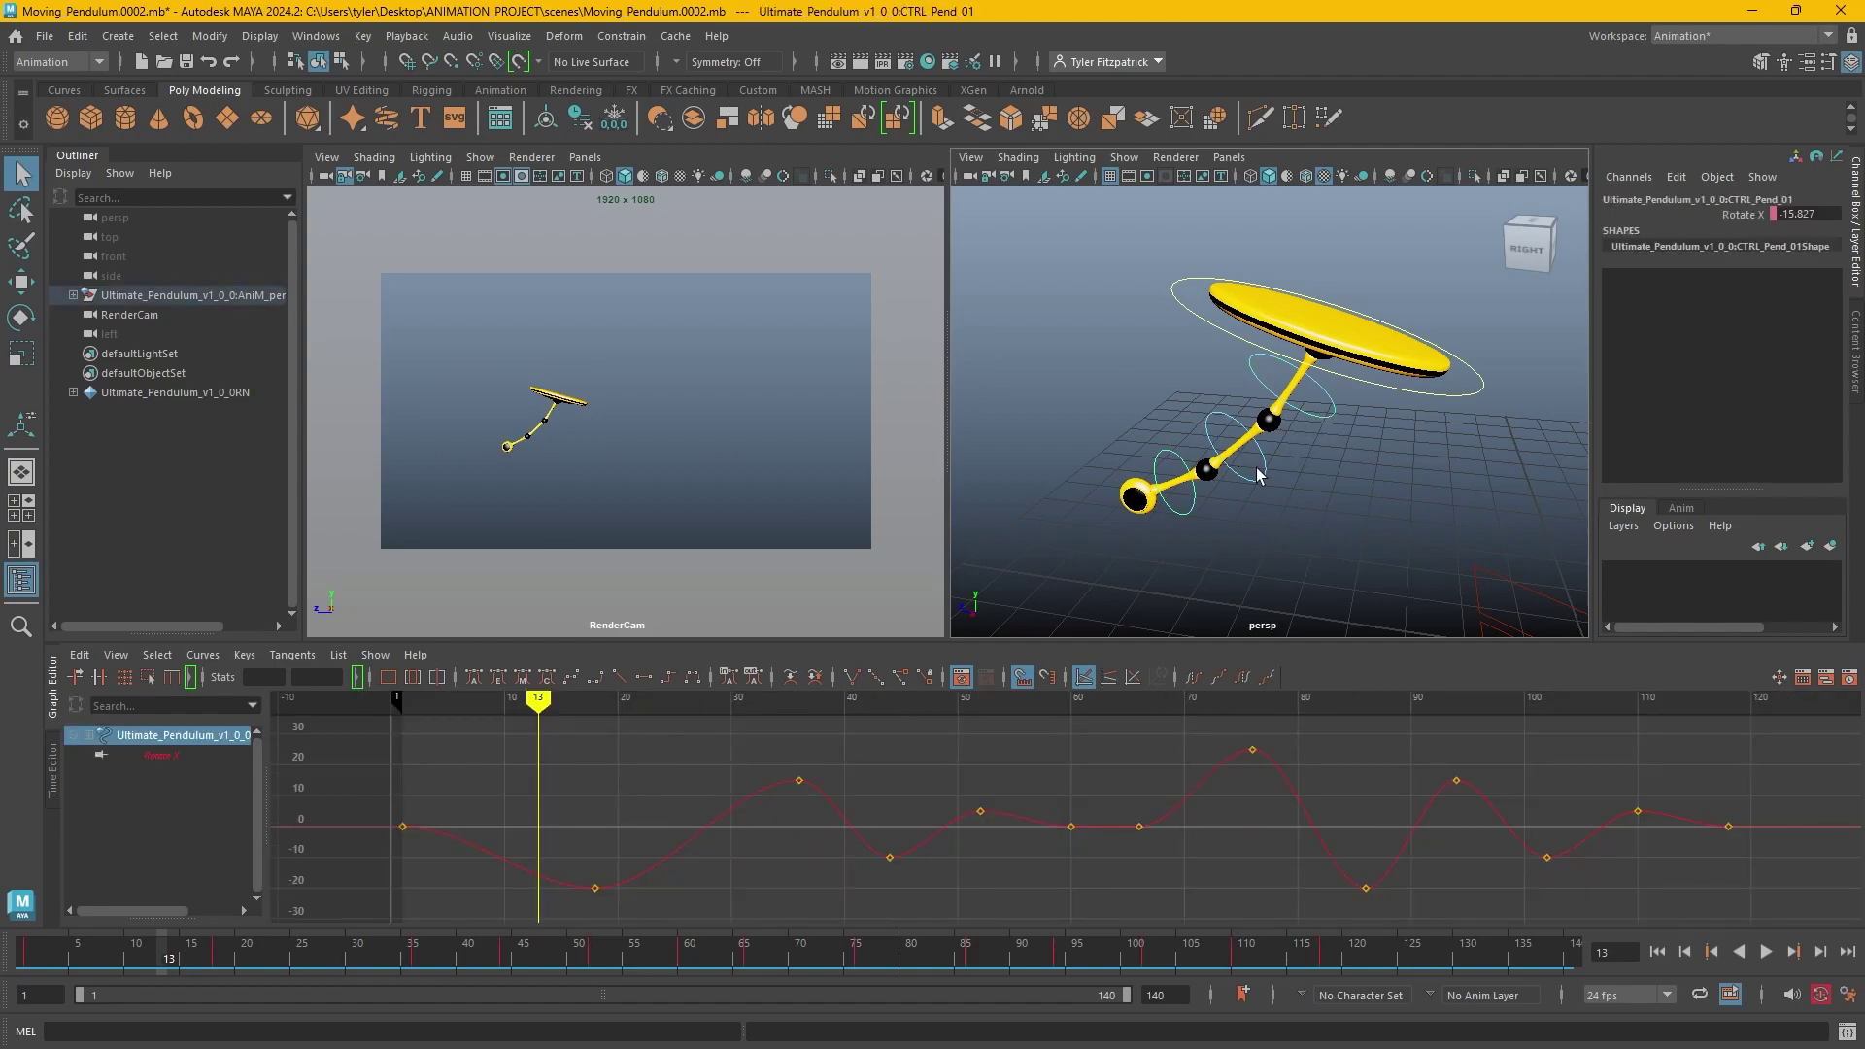
left_click(1193, 520, "shift")
scroll(682, 809, "down", 3)
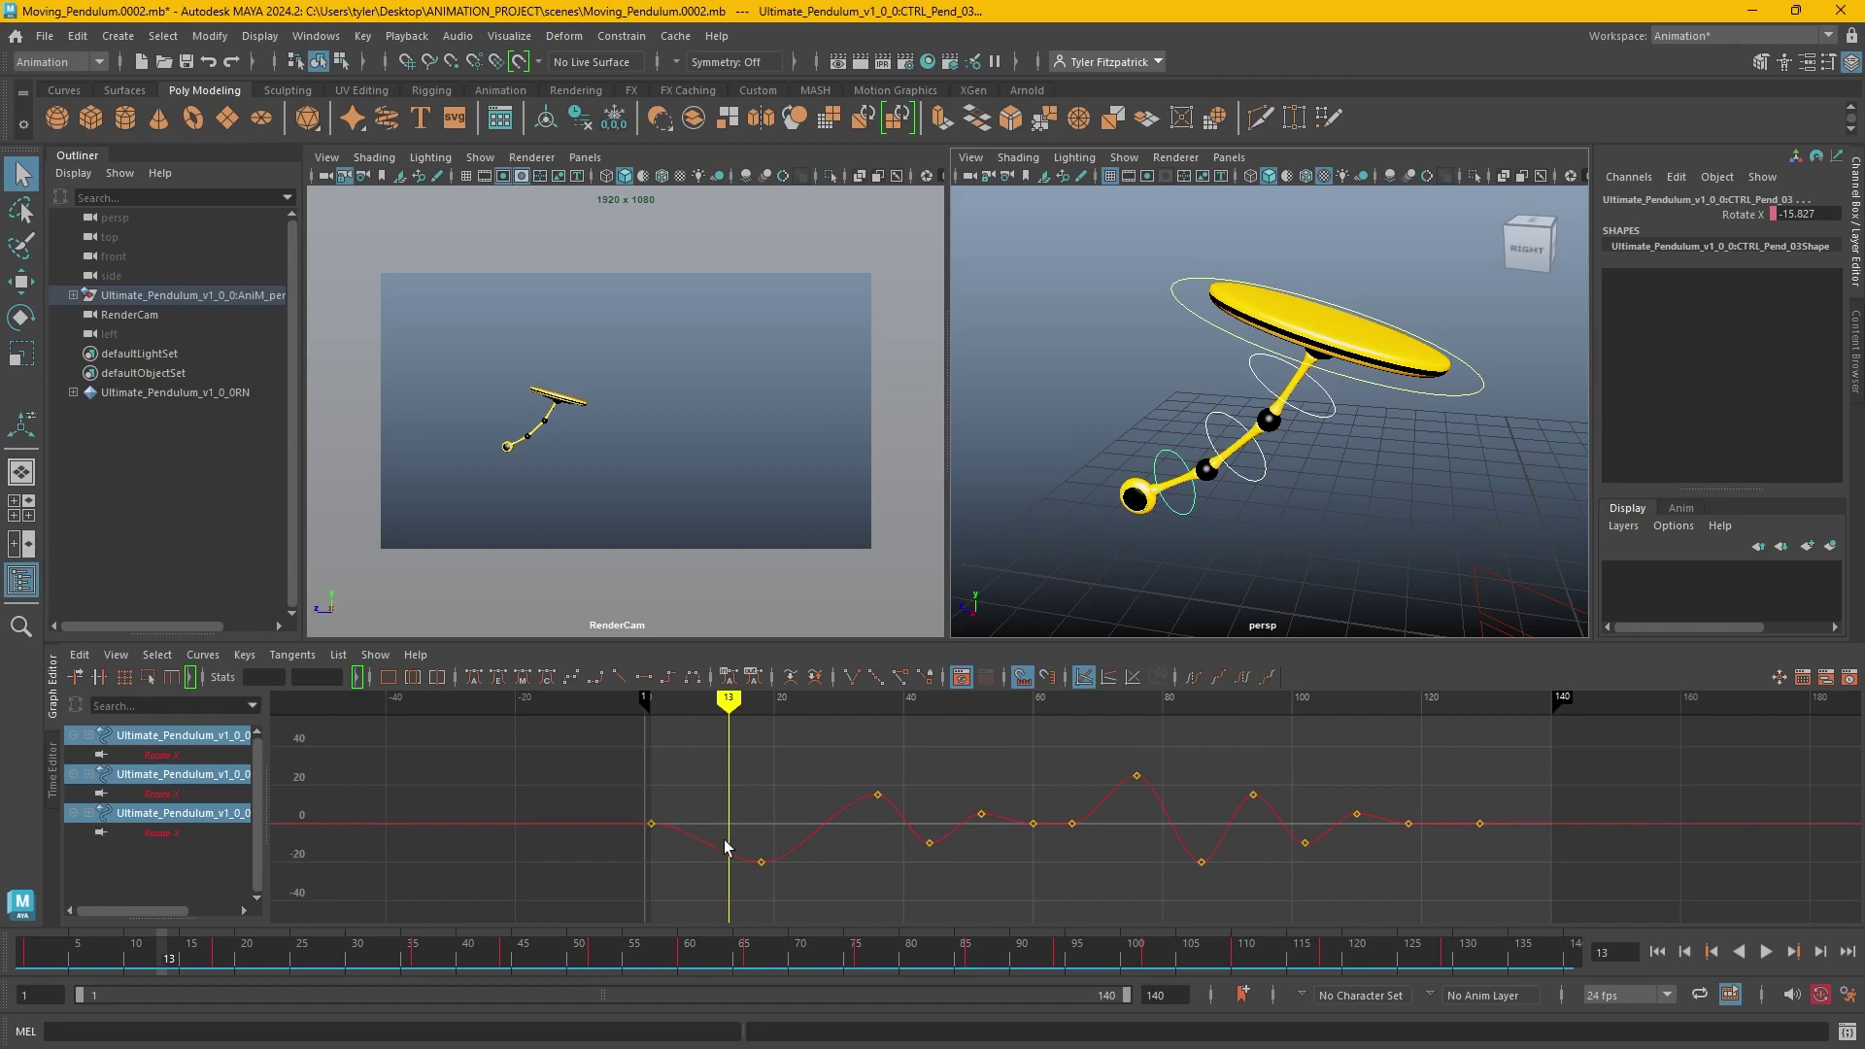
left_click_drag(608, 759, 1582, 919)
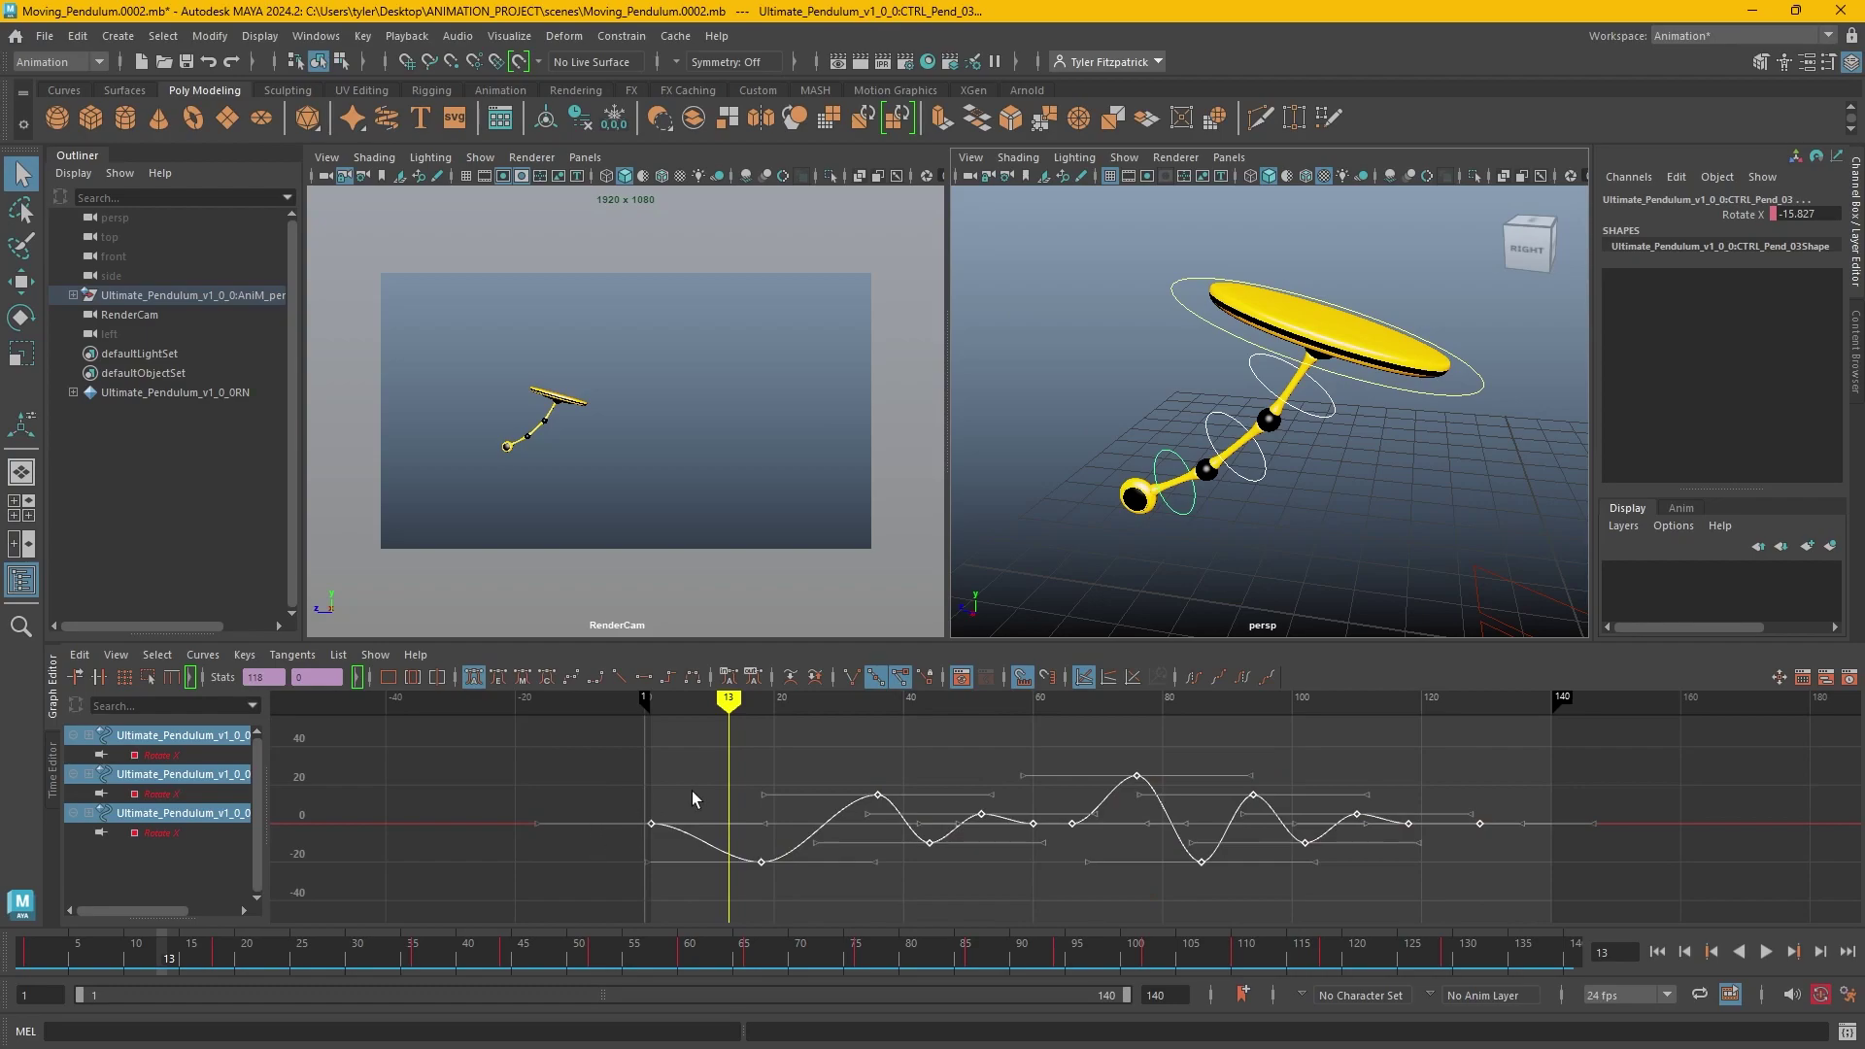
scroll(663, 795, "up", 5)
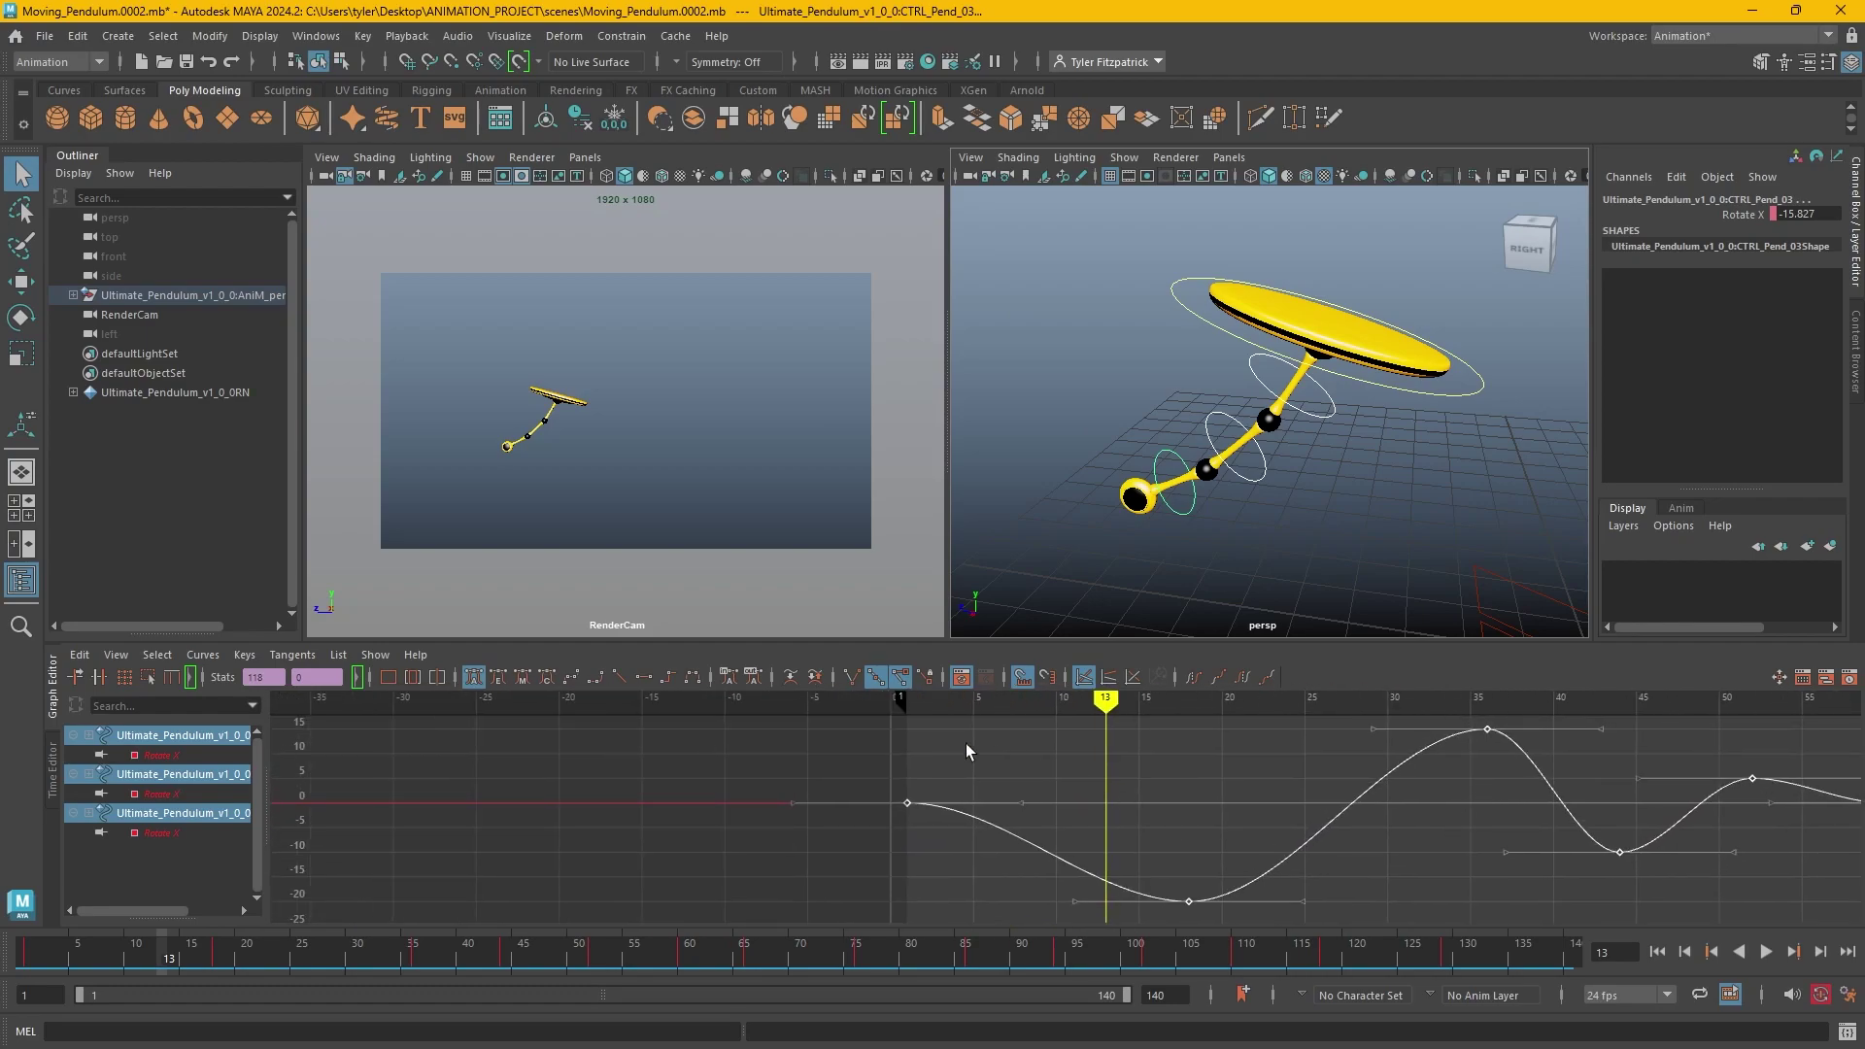
middle_click_drag(921, 736, 980, 749, "shift")
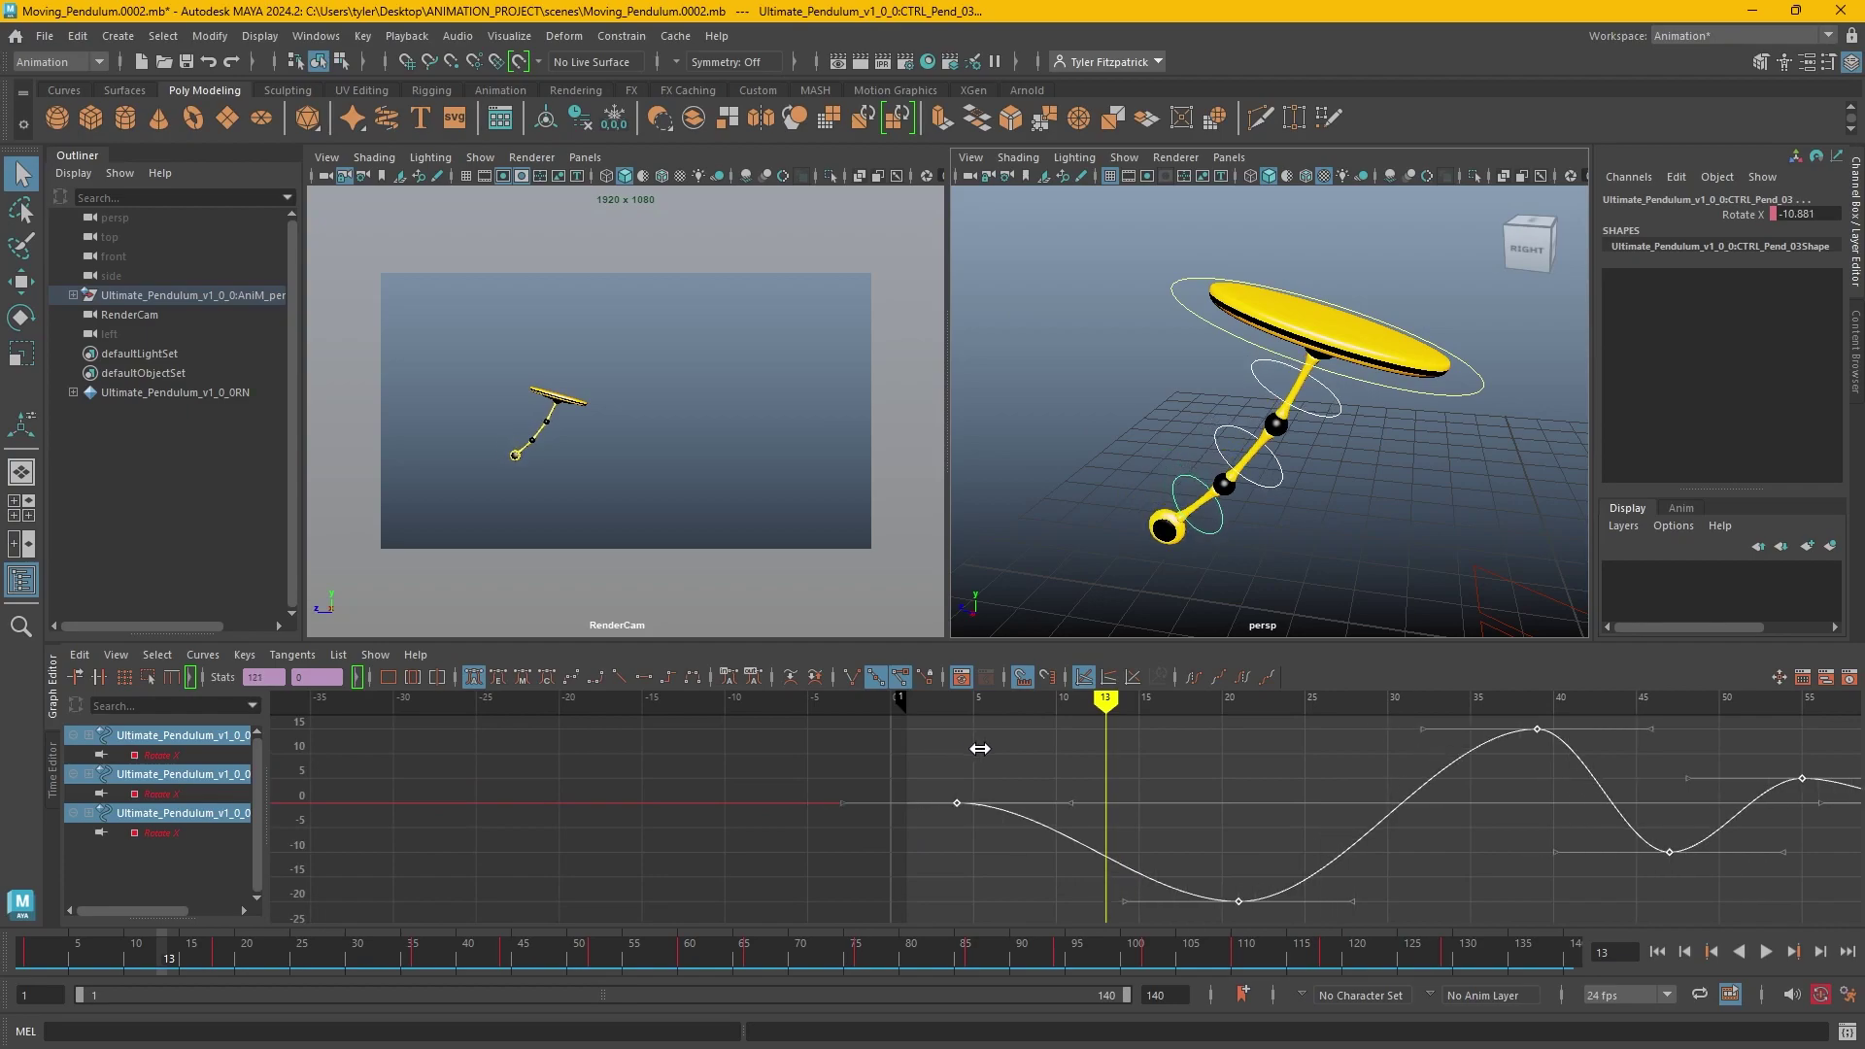
Shift the Pend_02 and Pend_03 keys a further three frames later.
left_click(1279, 473)
left_click(1218, 536, "shift")
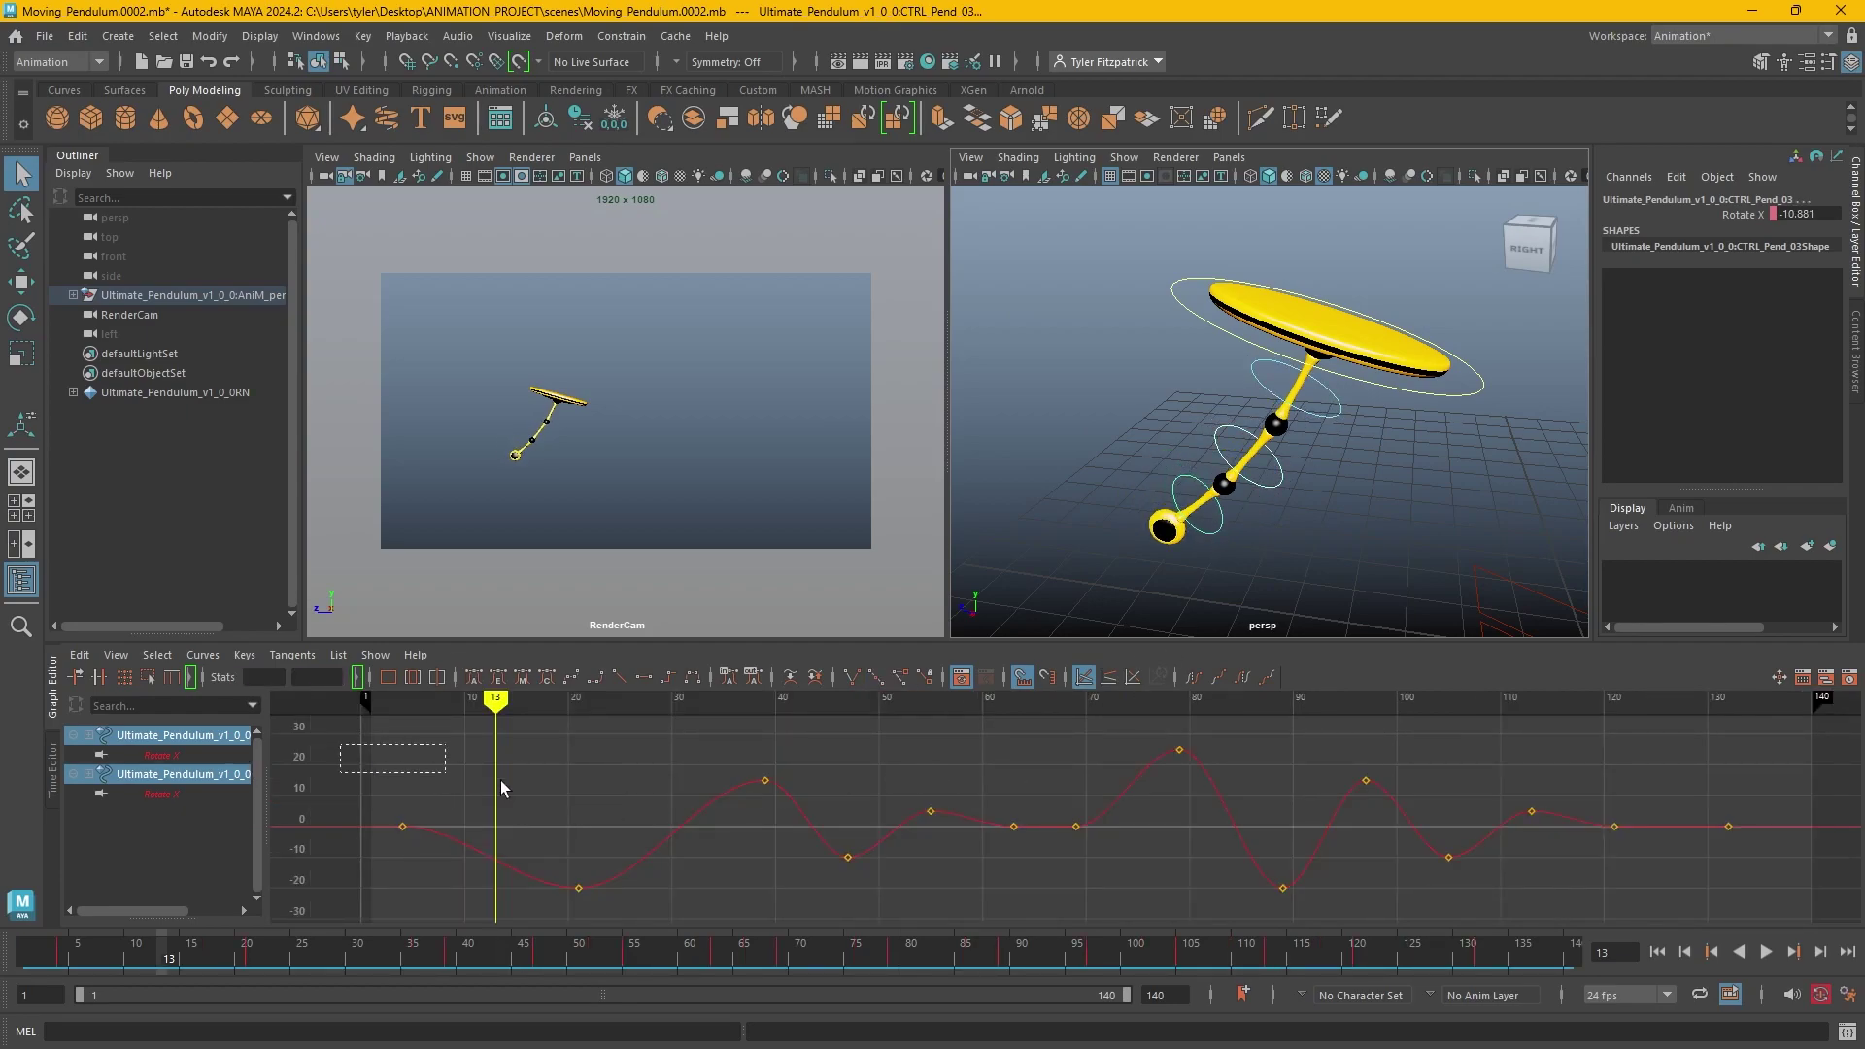
left_click_drag(501, 781, 1787, 945)
middle_click_drag(785, 826, 812, 827, "shift")
Shift Pend_03's keys about three more frames later and play back the staggered swing.
left_click(1239, 528)
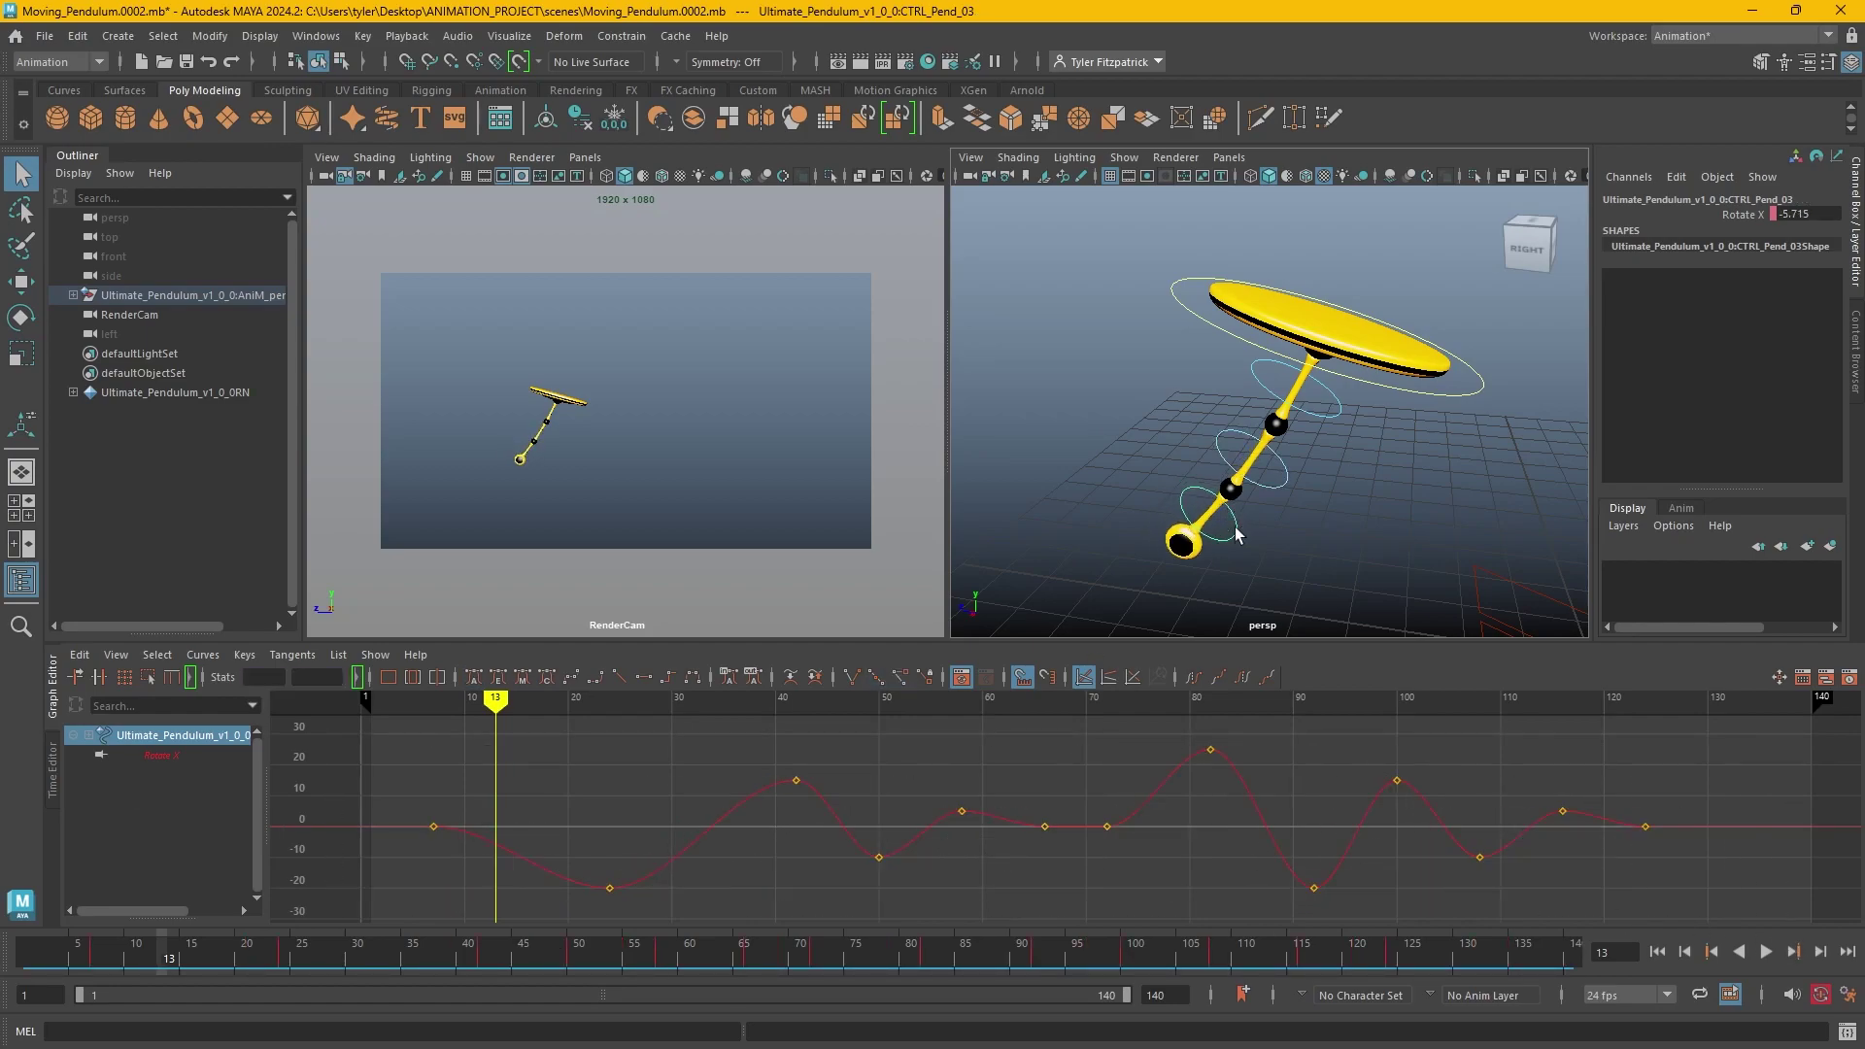
left_click_drag(381, 755, 1739, 901)
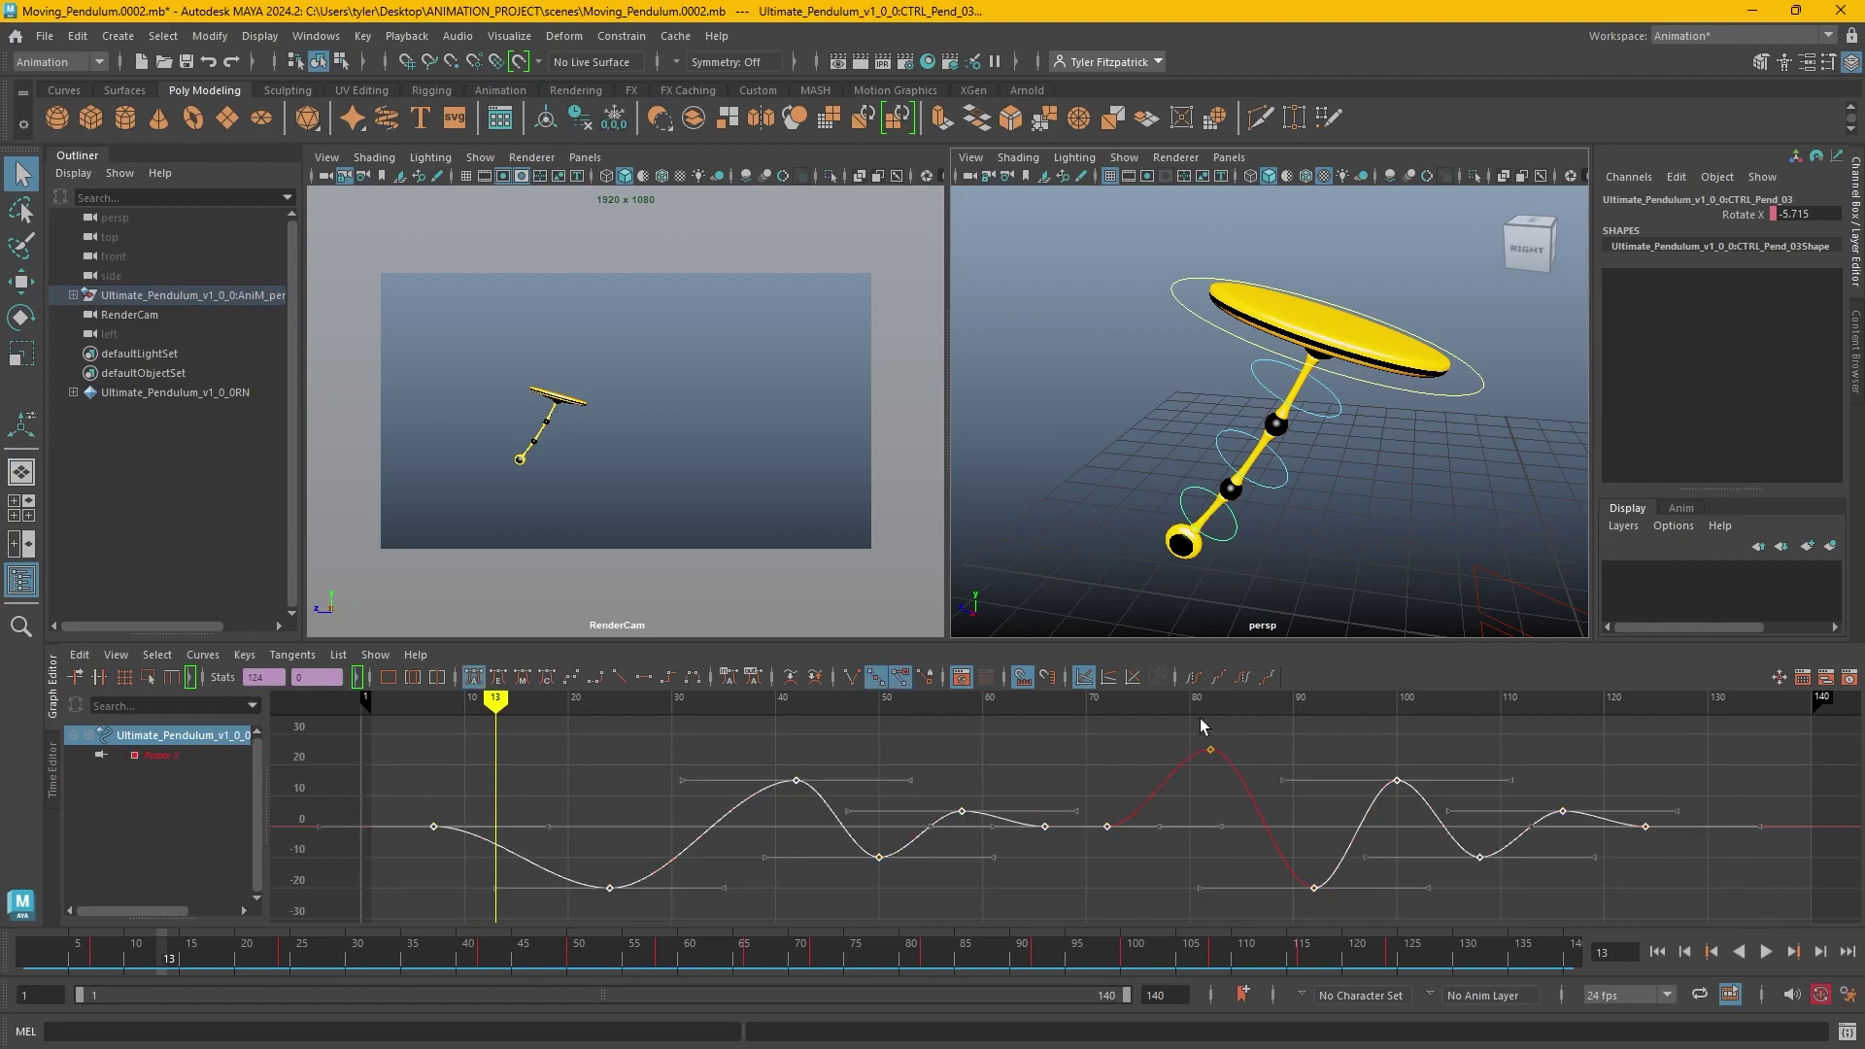
left_click(1210, 749, "shift")
middle_click_drag(614, 782, 651, 782, "shift")
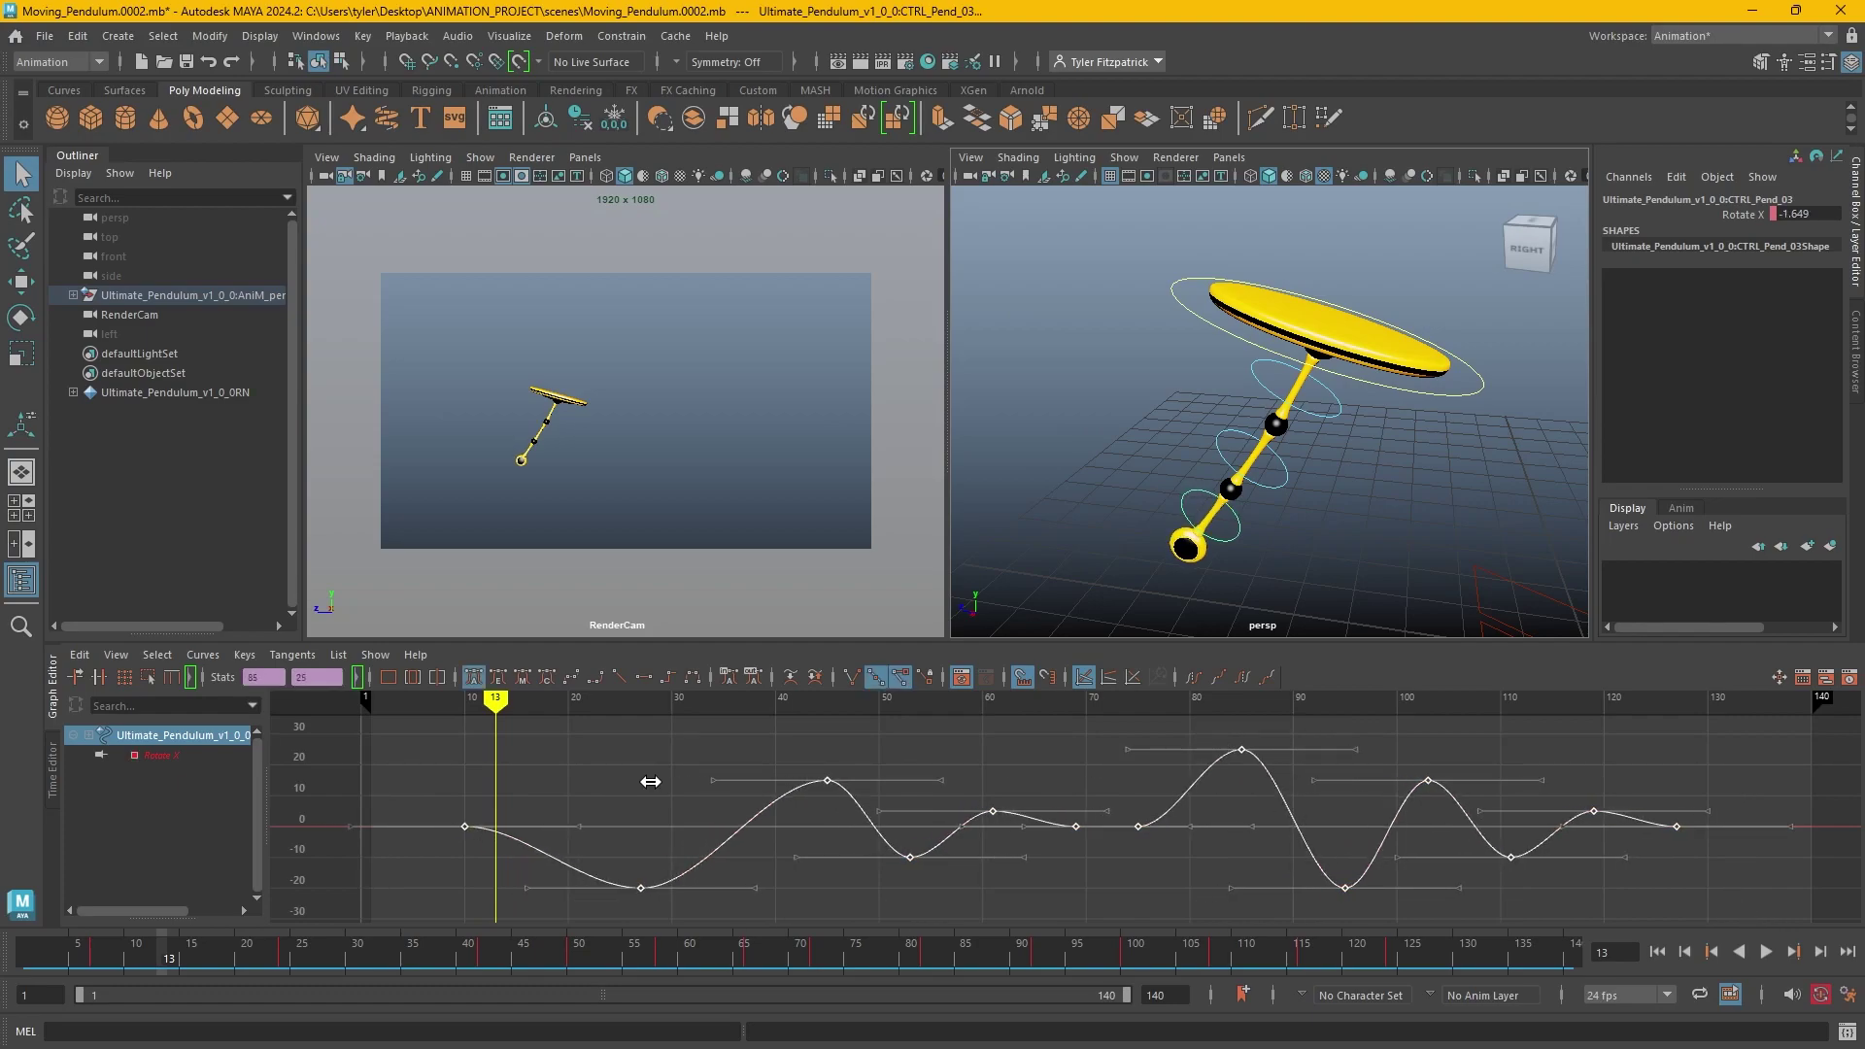
left_click(572, 767)
mouse_move(496, 706)
left_mouse_down()
mouse_move(396, 721)
mouse_move(848, 799)
mouse_move(359, 795)
mouse_move(381, 798)
left_mouse_up()
left_click(1767, 954)
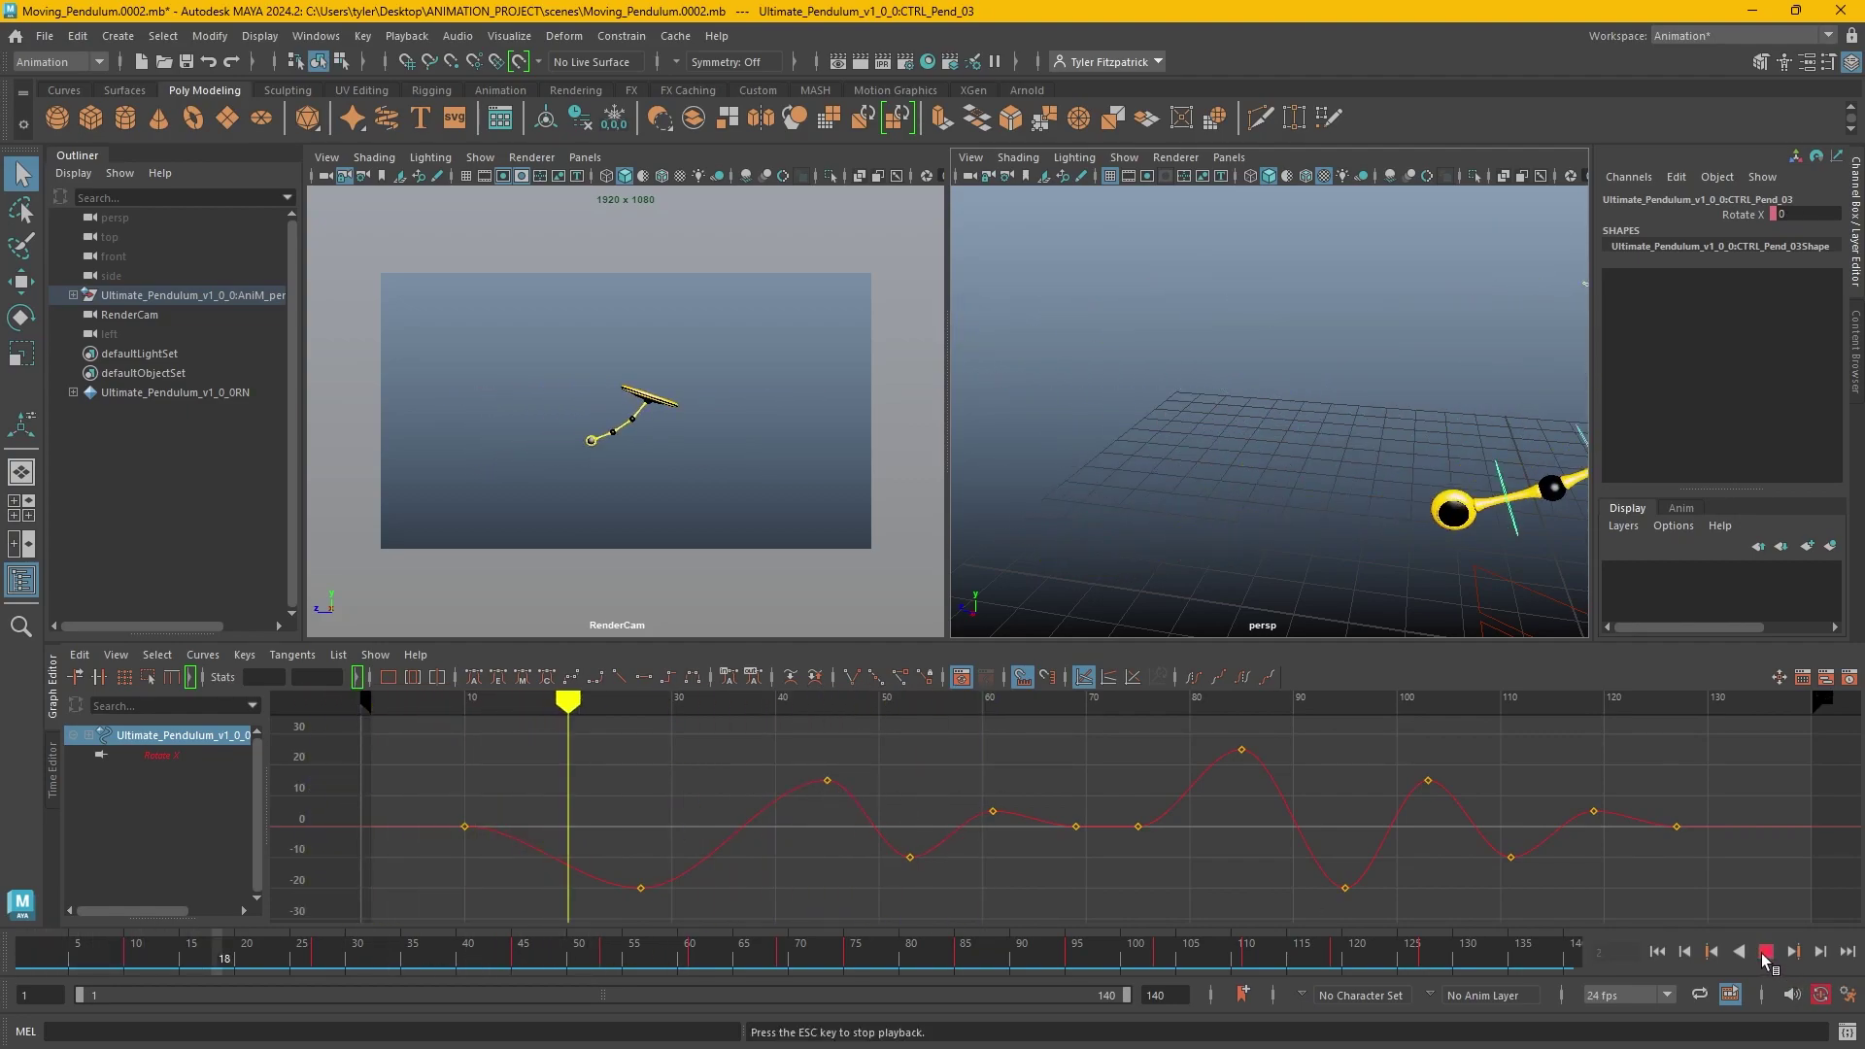
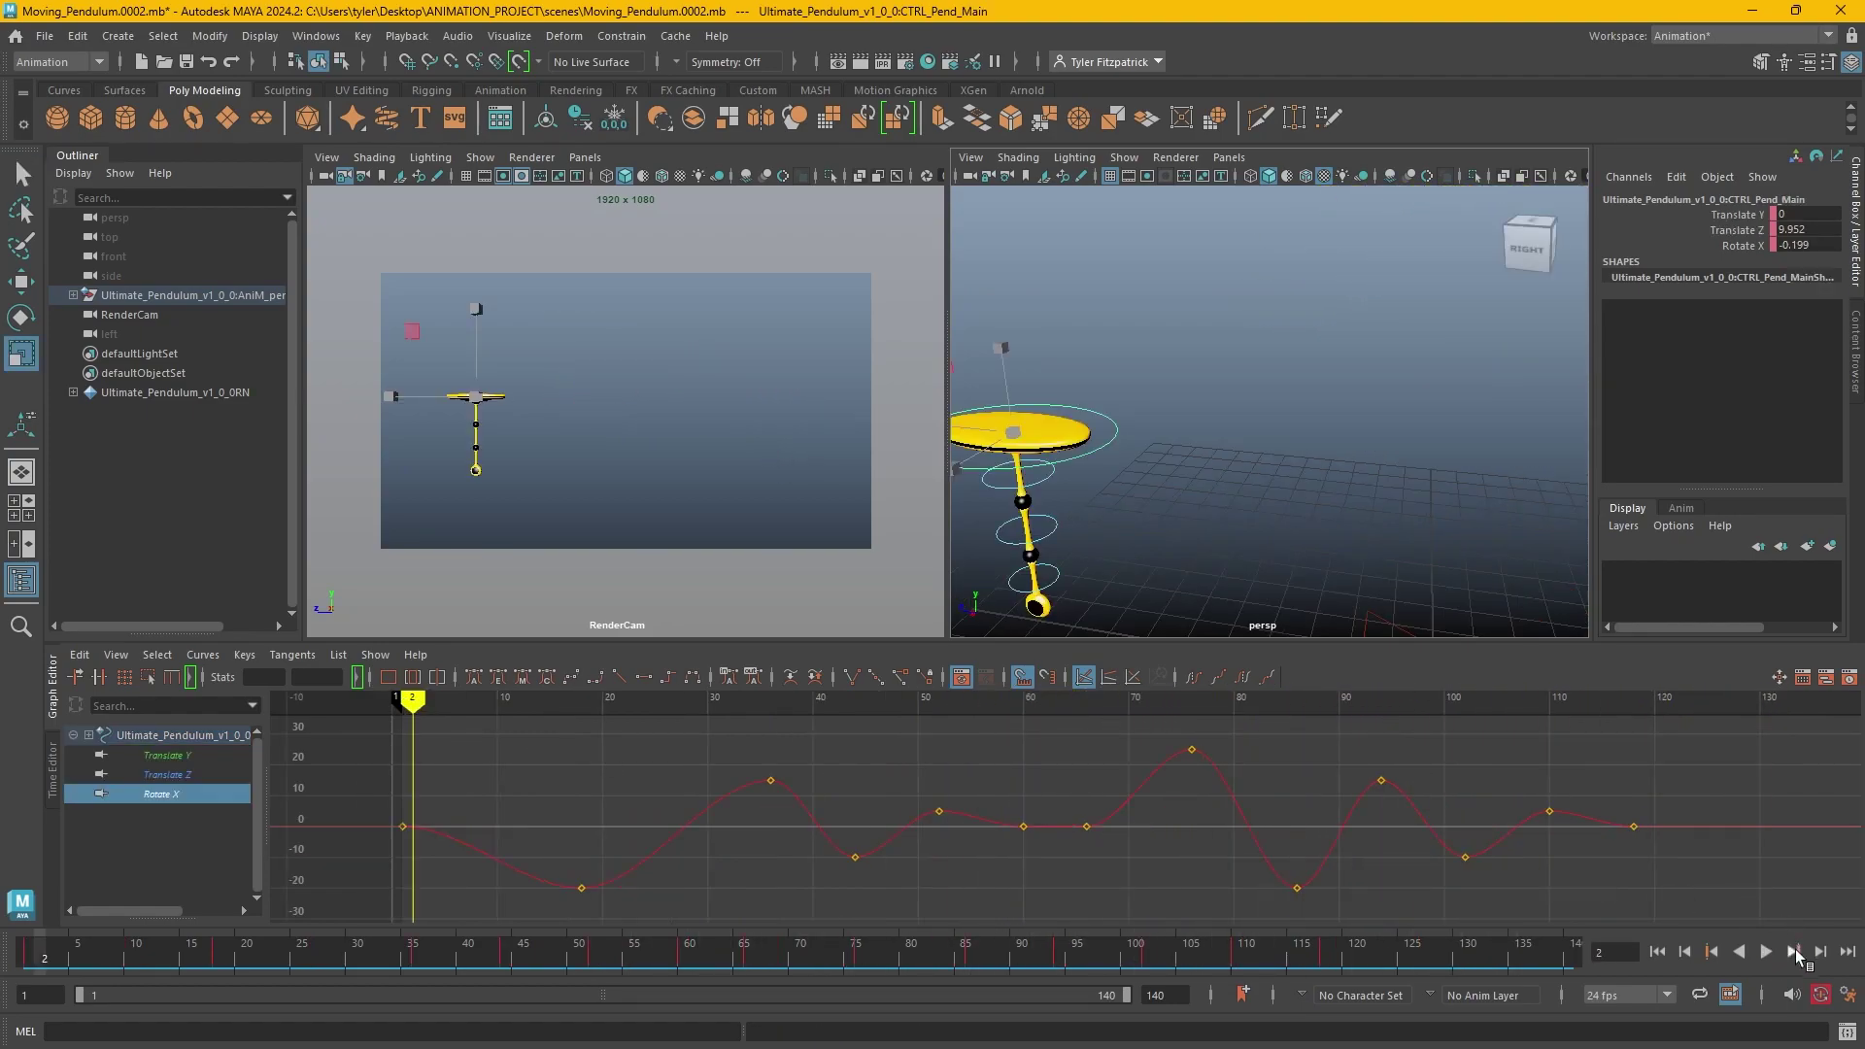
Play back and scrub the staggered pendulum swing to review it.
left_click(1767, 954)
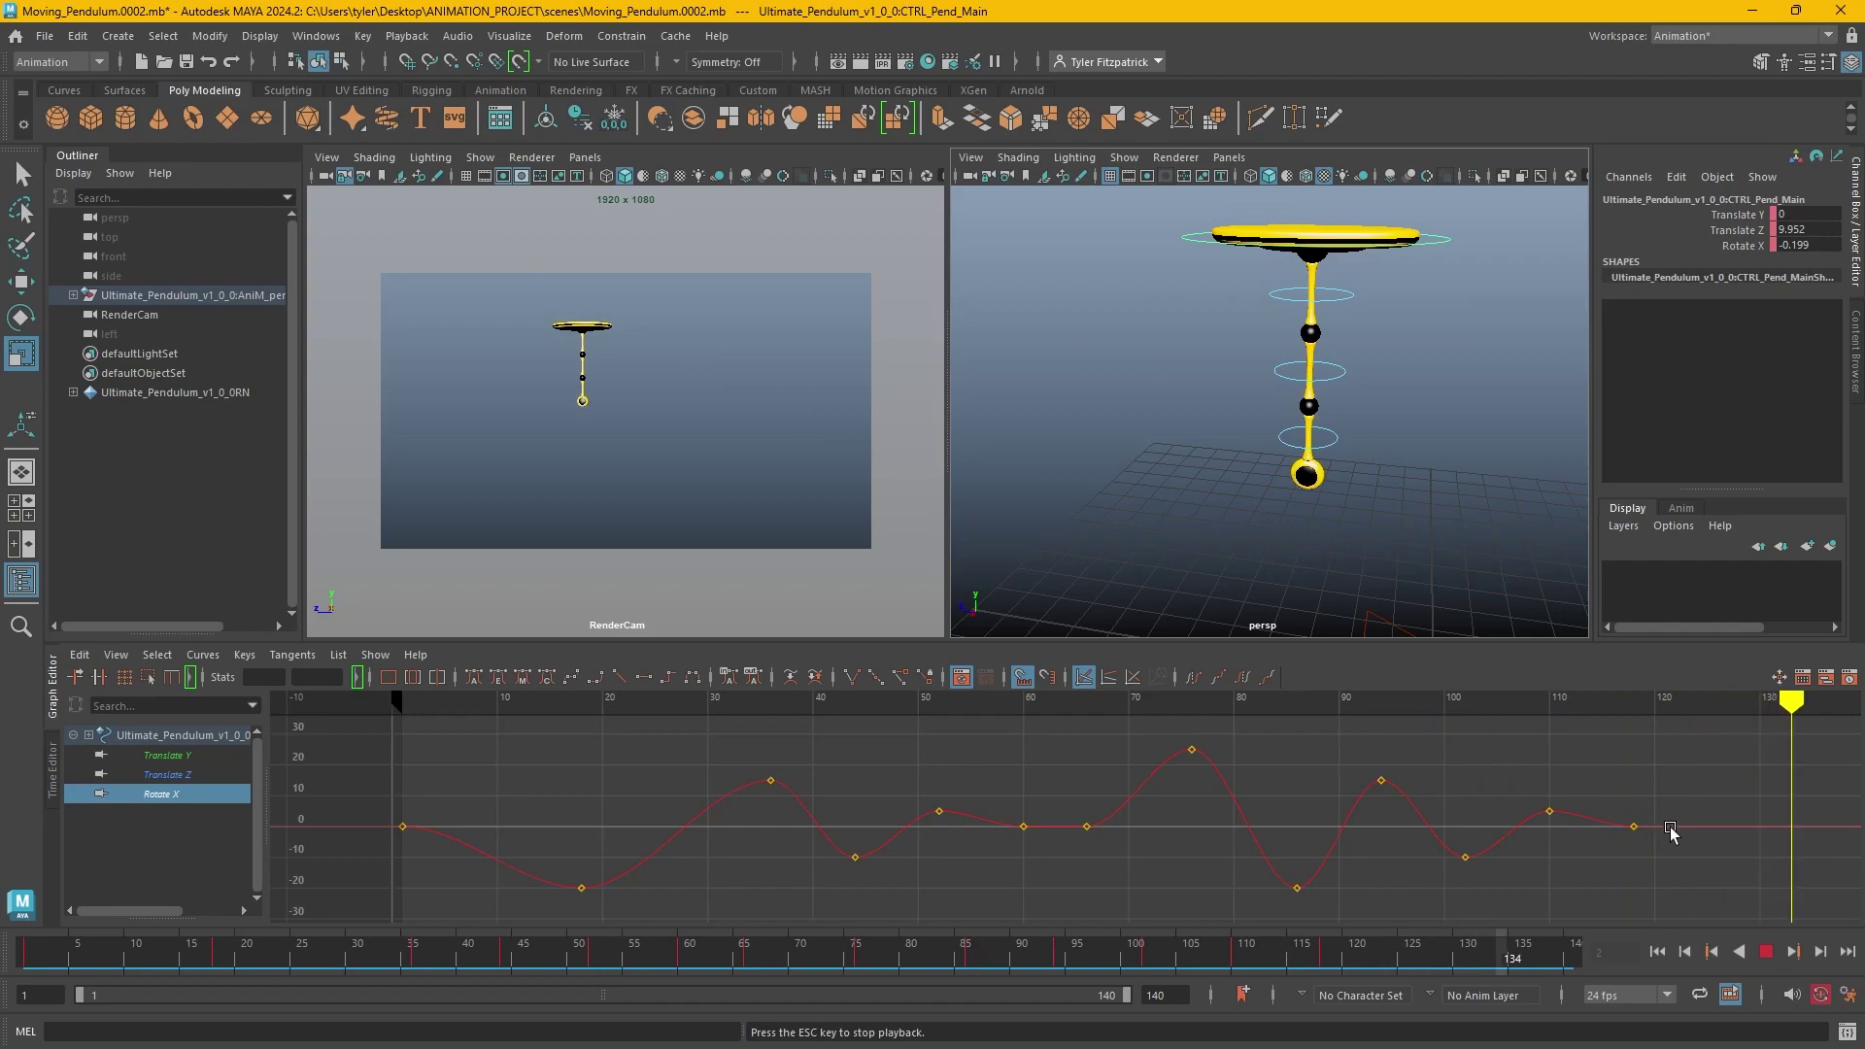
left_click(1768, 954)
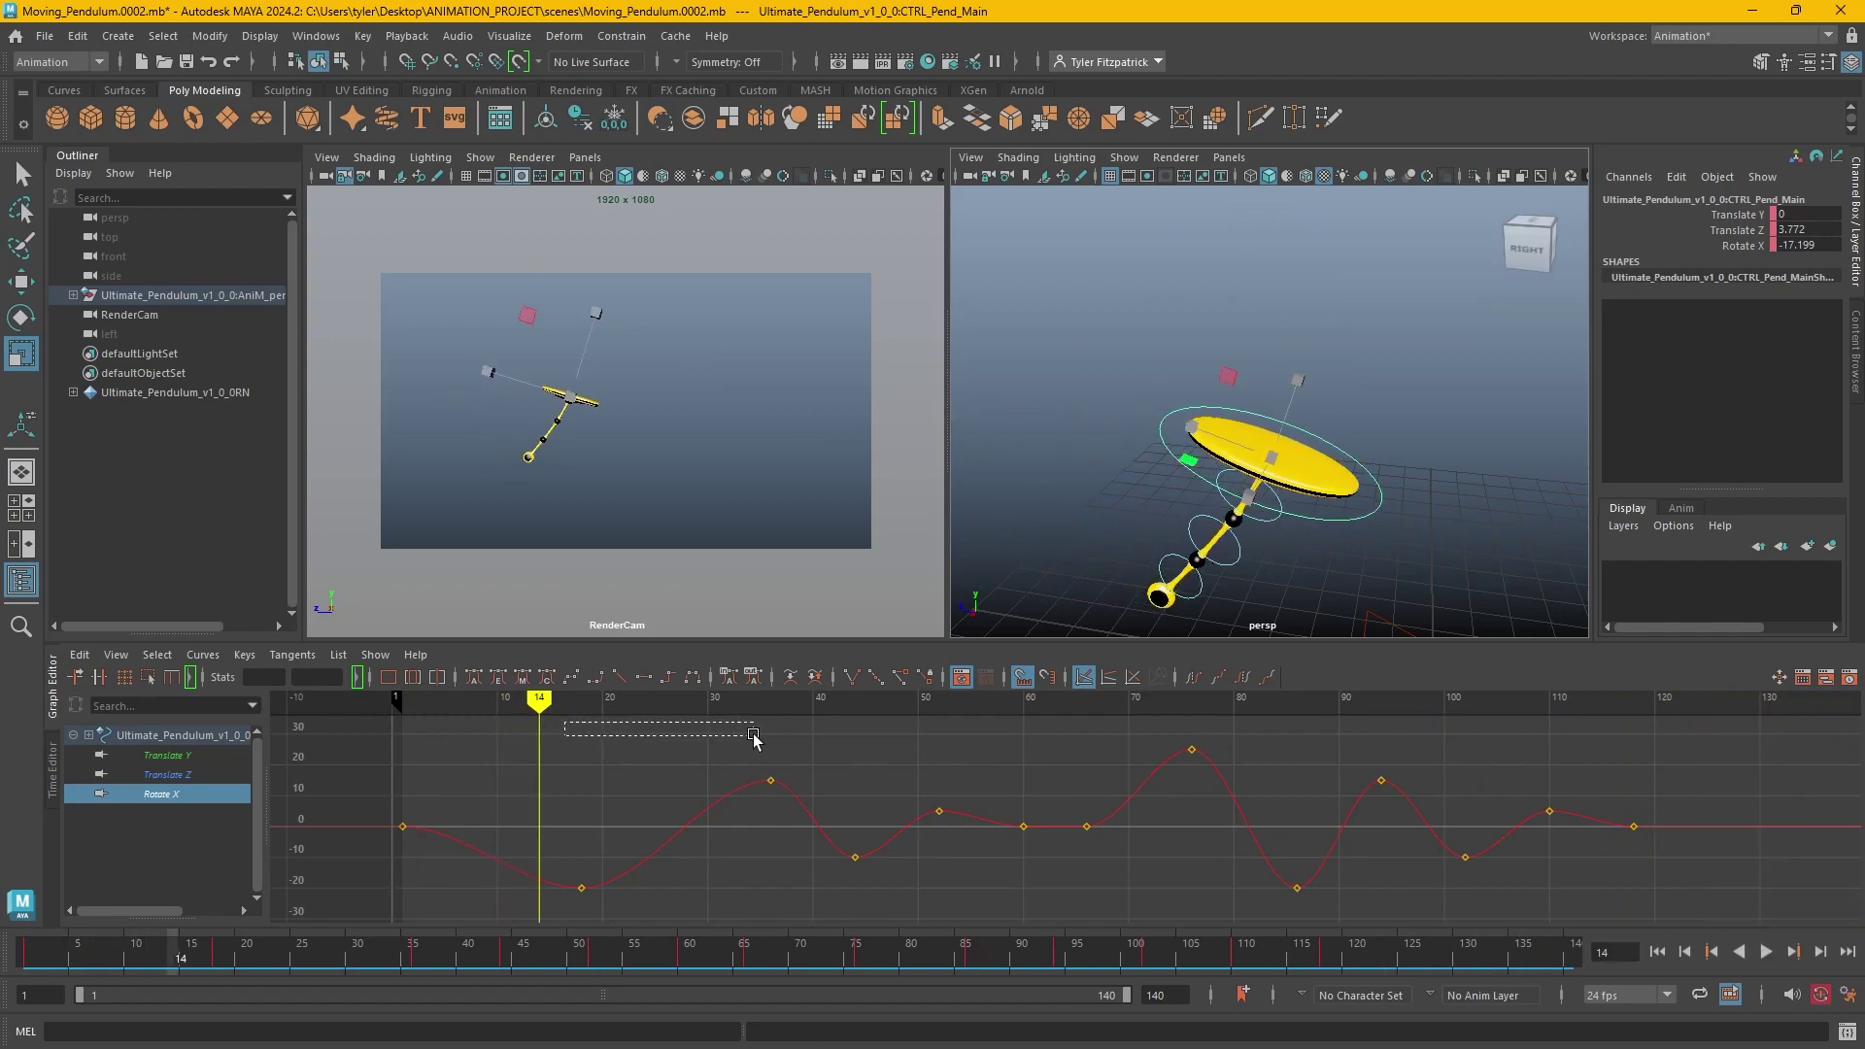
mouse_move(539, 719)
left_mouse_down()
mouse_move(1470, 741)
mouse_move(1059, 740)
left_mouse_up()
Lower CTRL_Pend_01's Rotate X key at frame 63 from 0 to -2.5.
left_click(1201, 375)
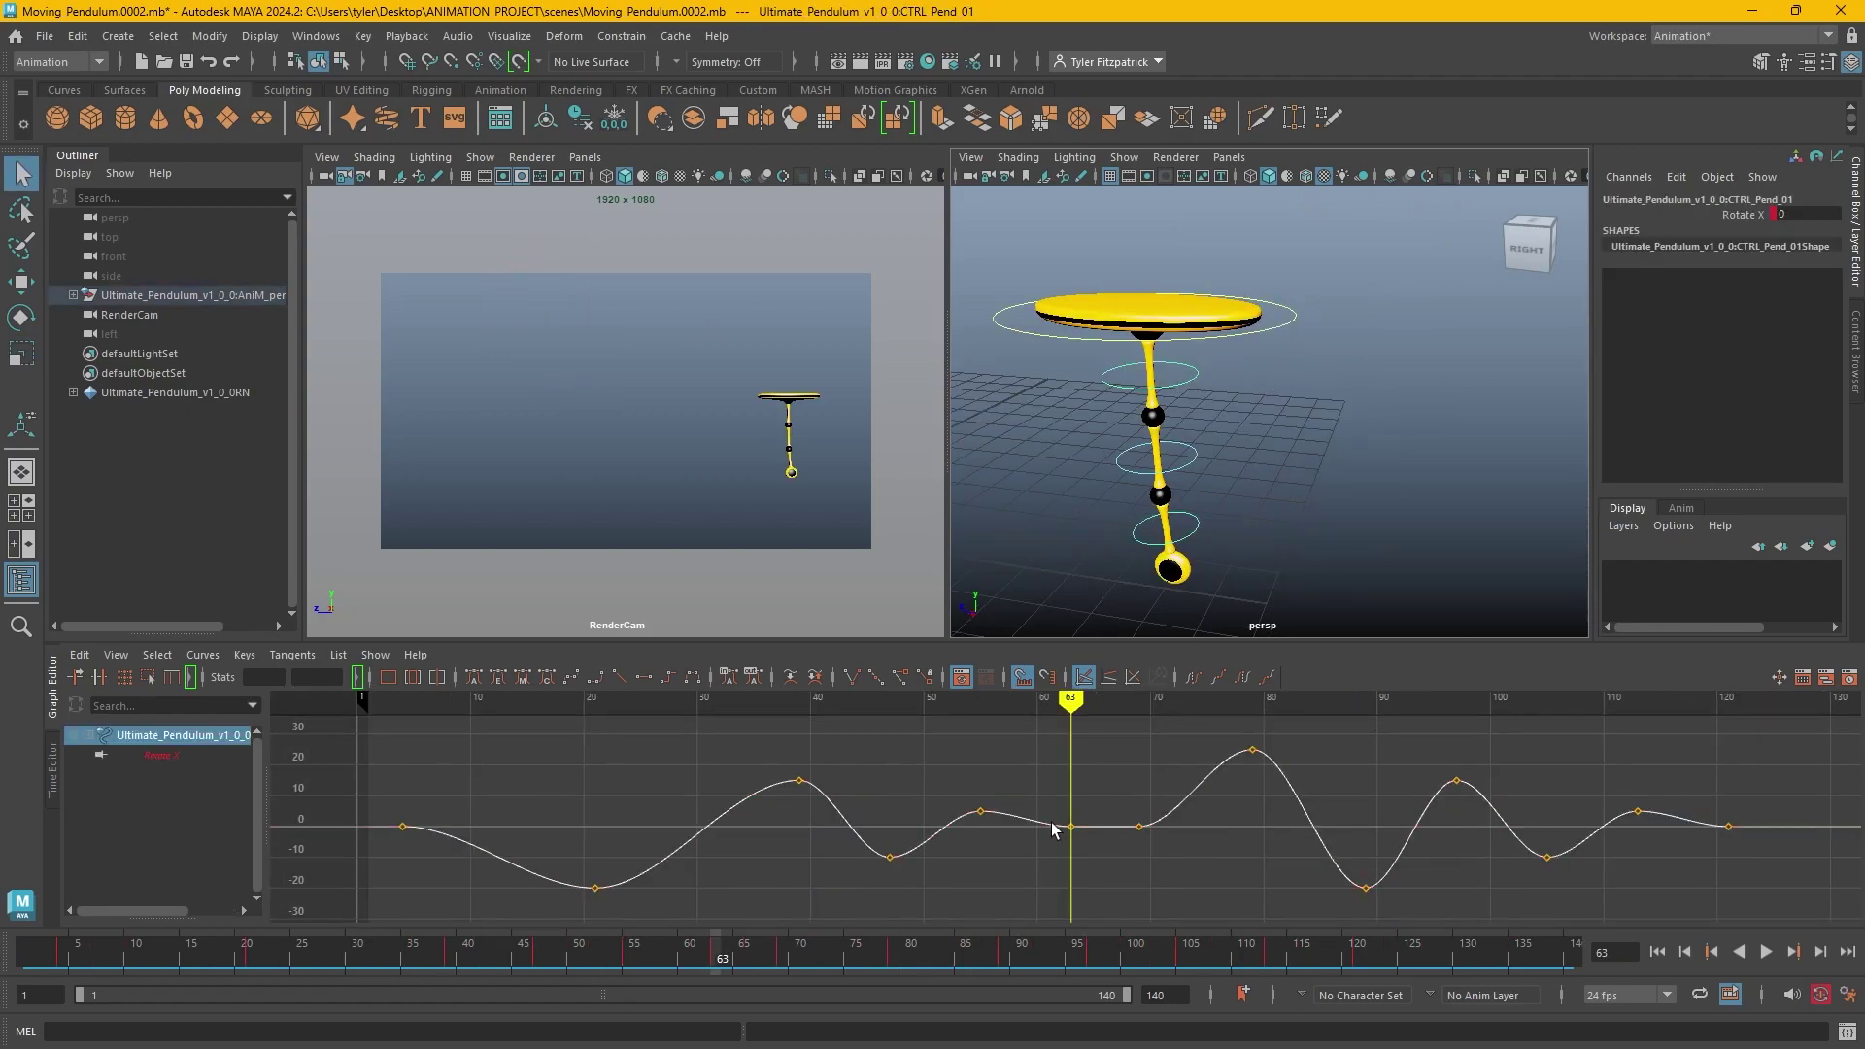
key("alt")
middle_click_drag(1208, 805, 923, 836, "alt")
scroll(975, 805, "up", 4)
left_click(921, 826)
key("ctrl+z")
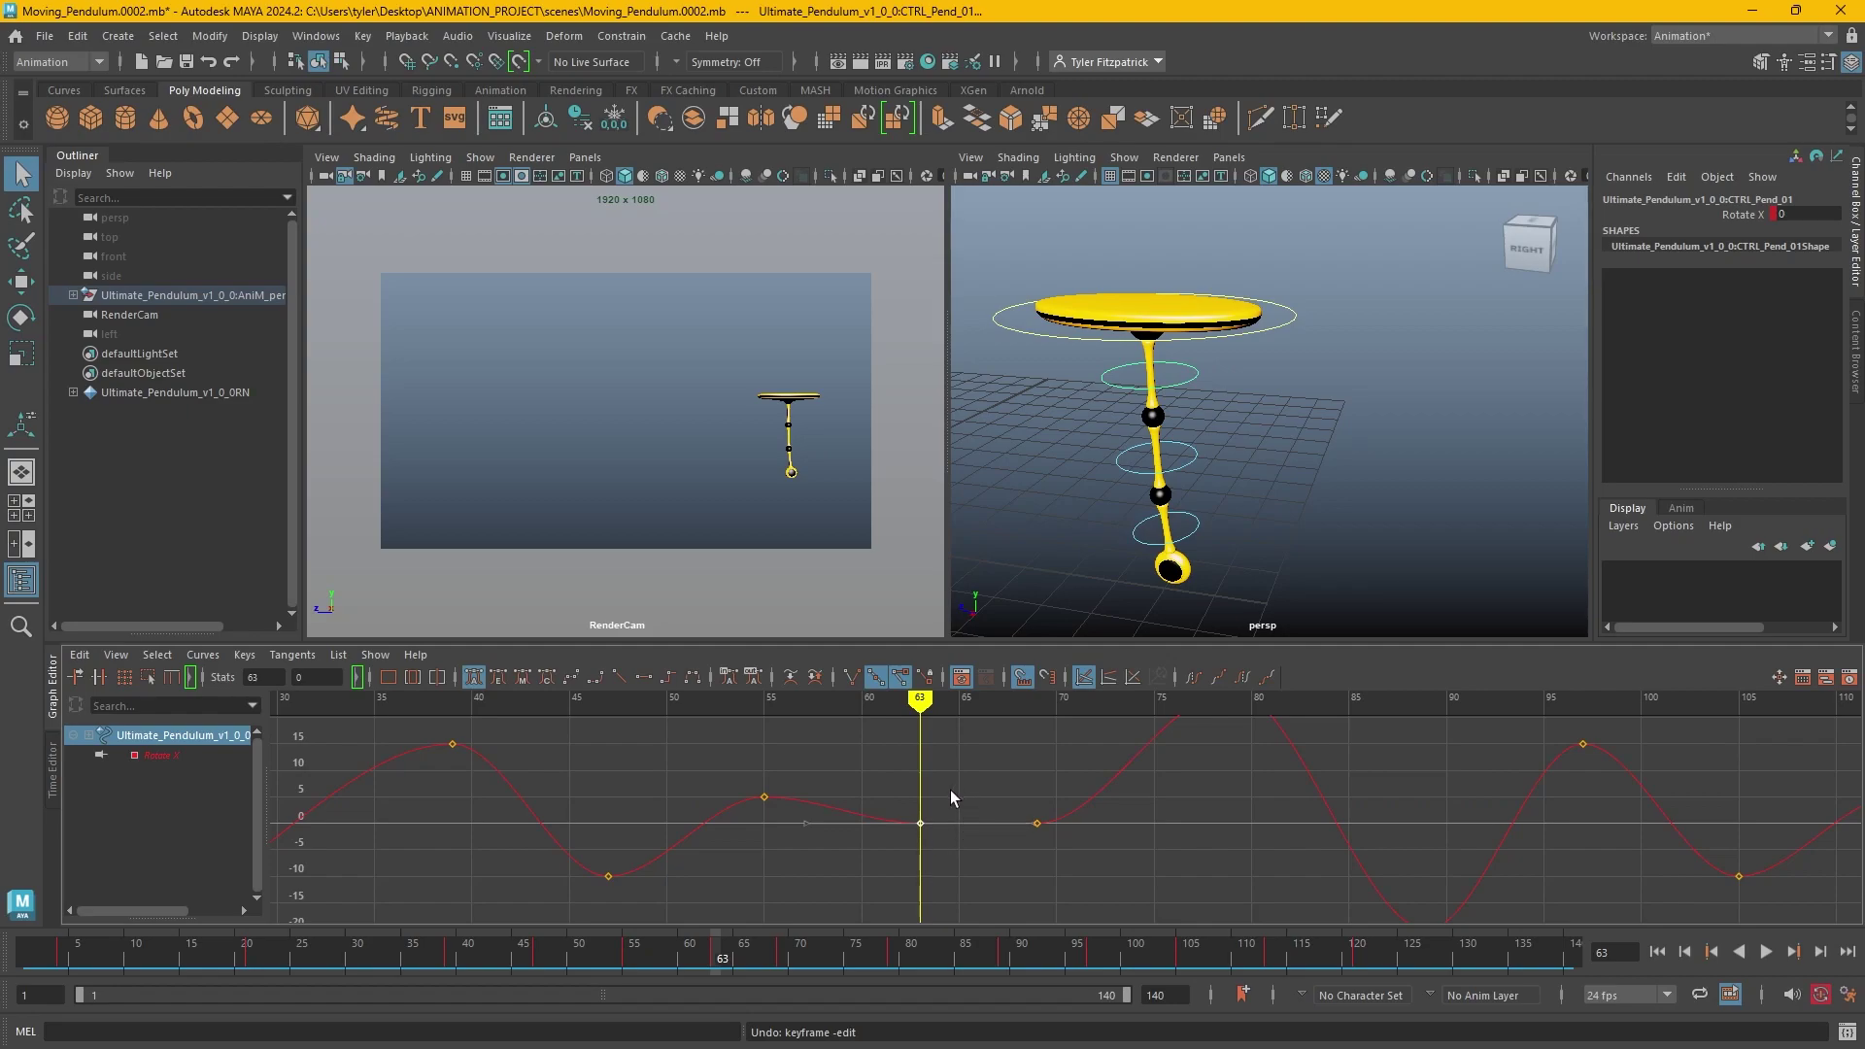
middle_click_drag(951, 798, 935, 819)
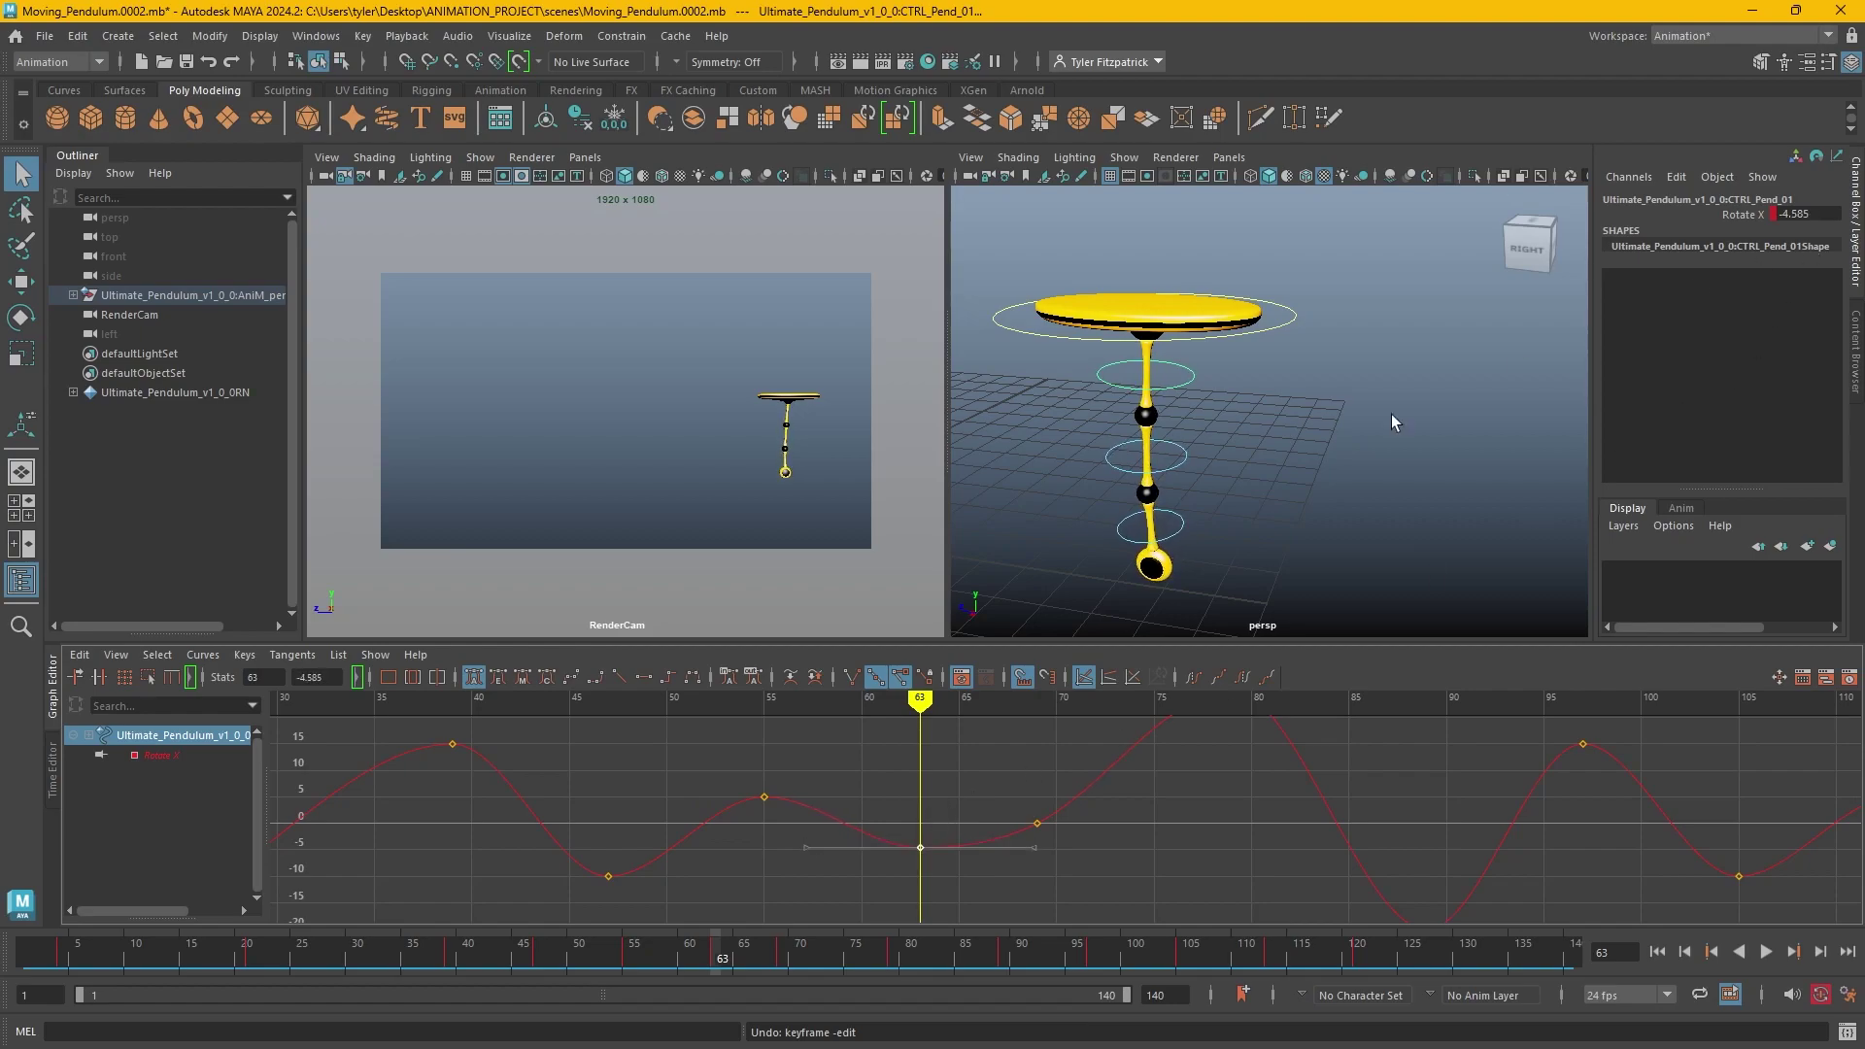
left_click_drag(789, 702, 768, 697)
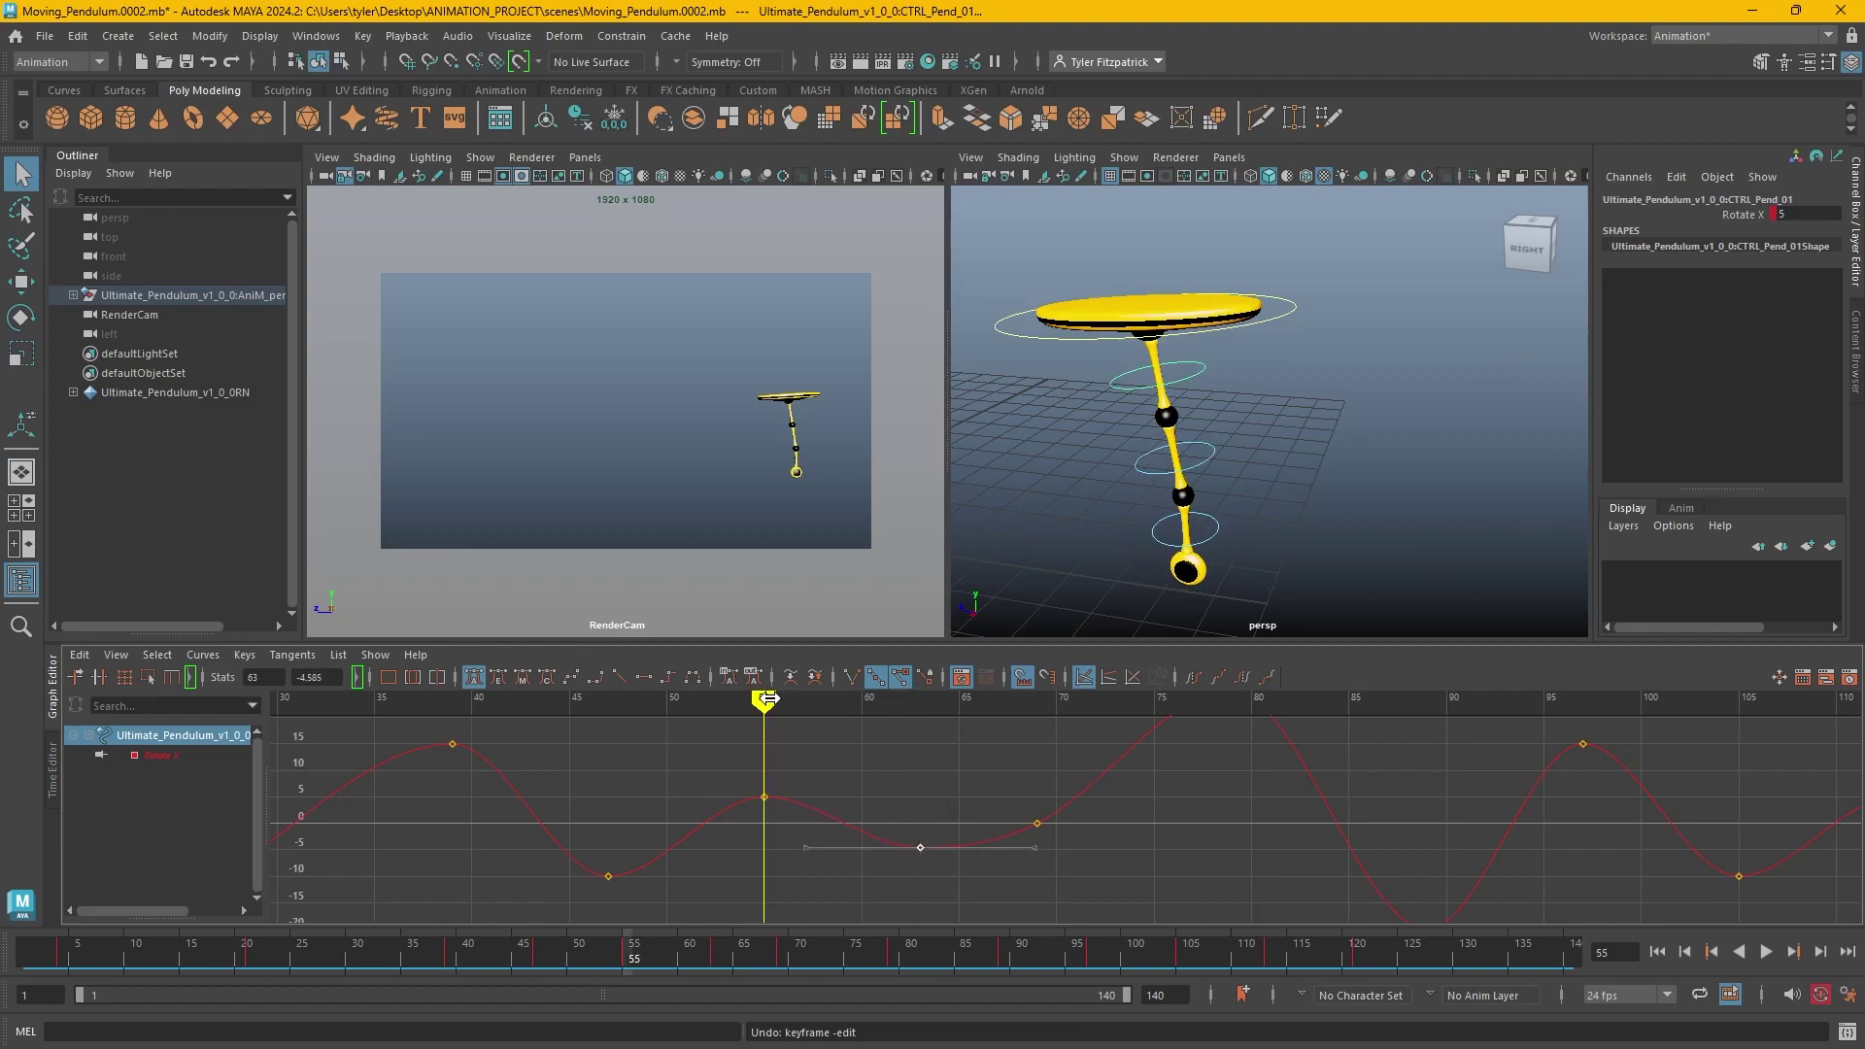
left_click(923, 699)
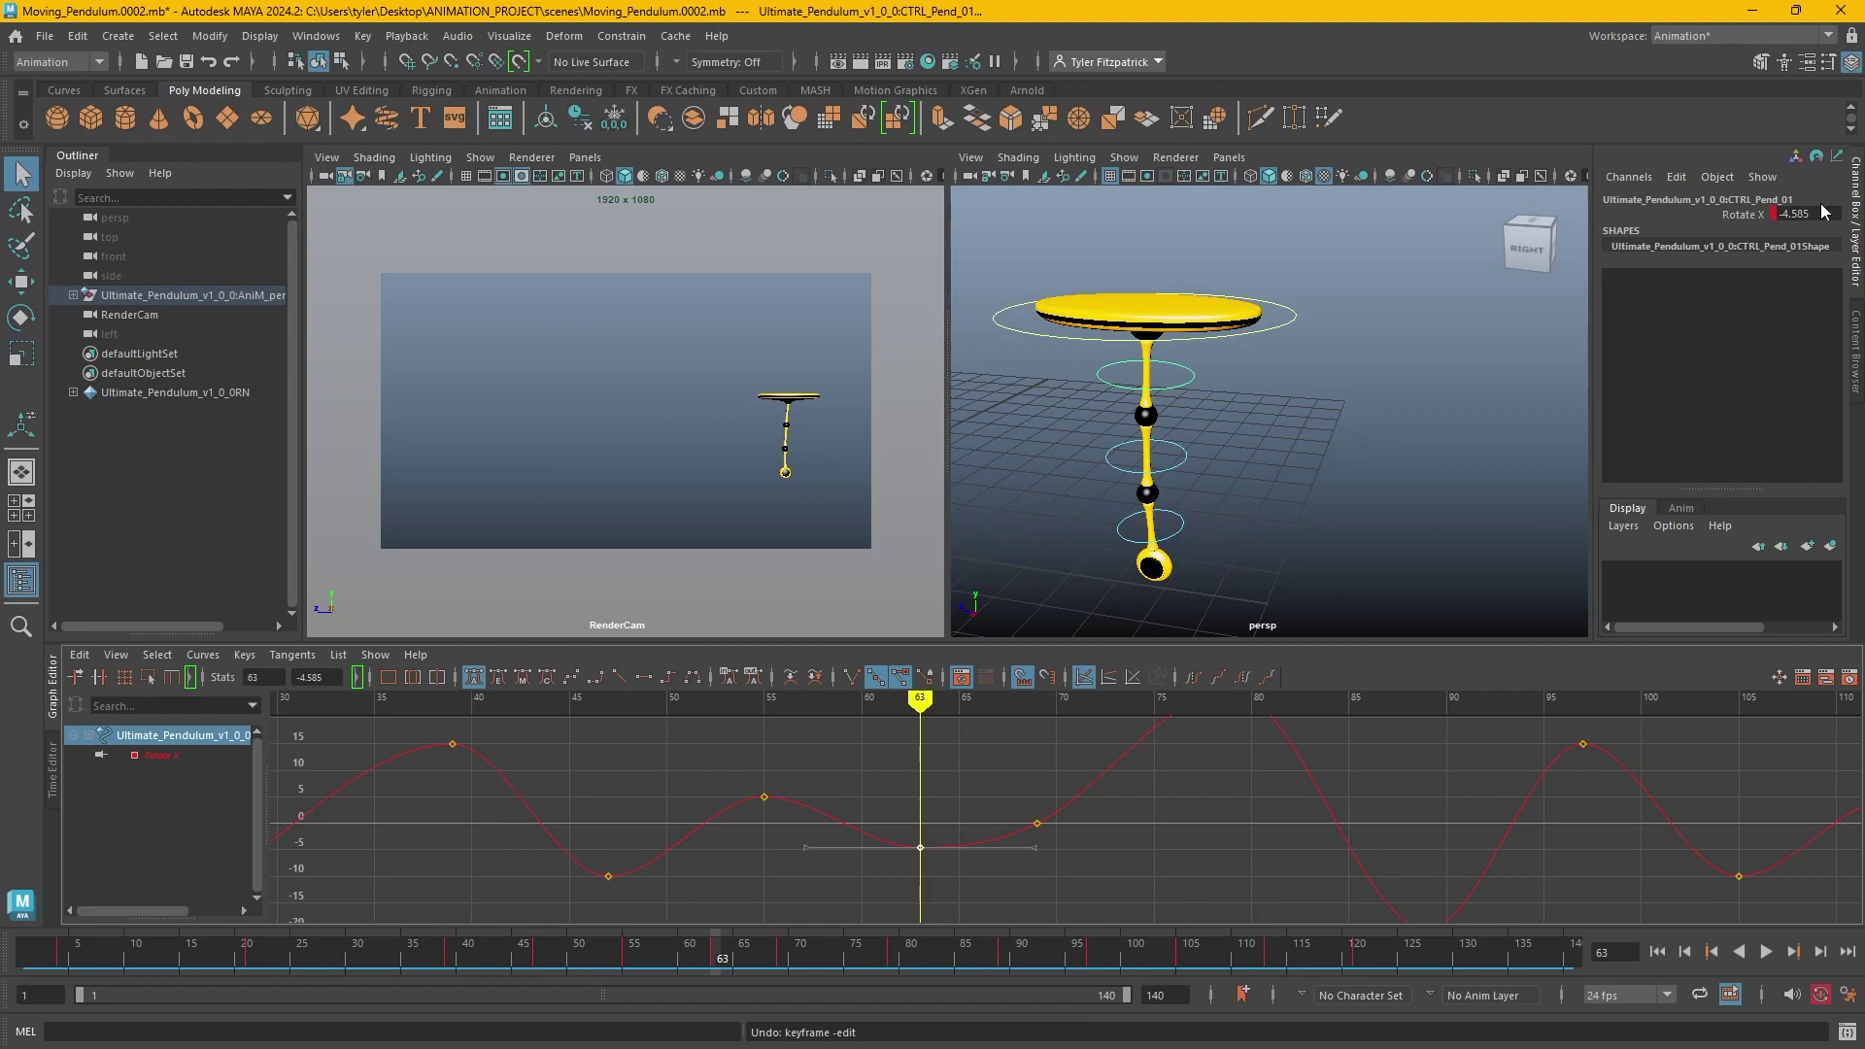
double_click(1808, 211)
key("Return")
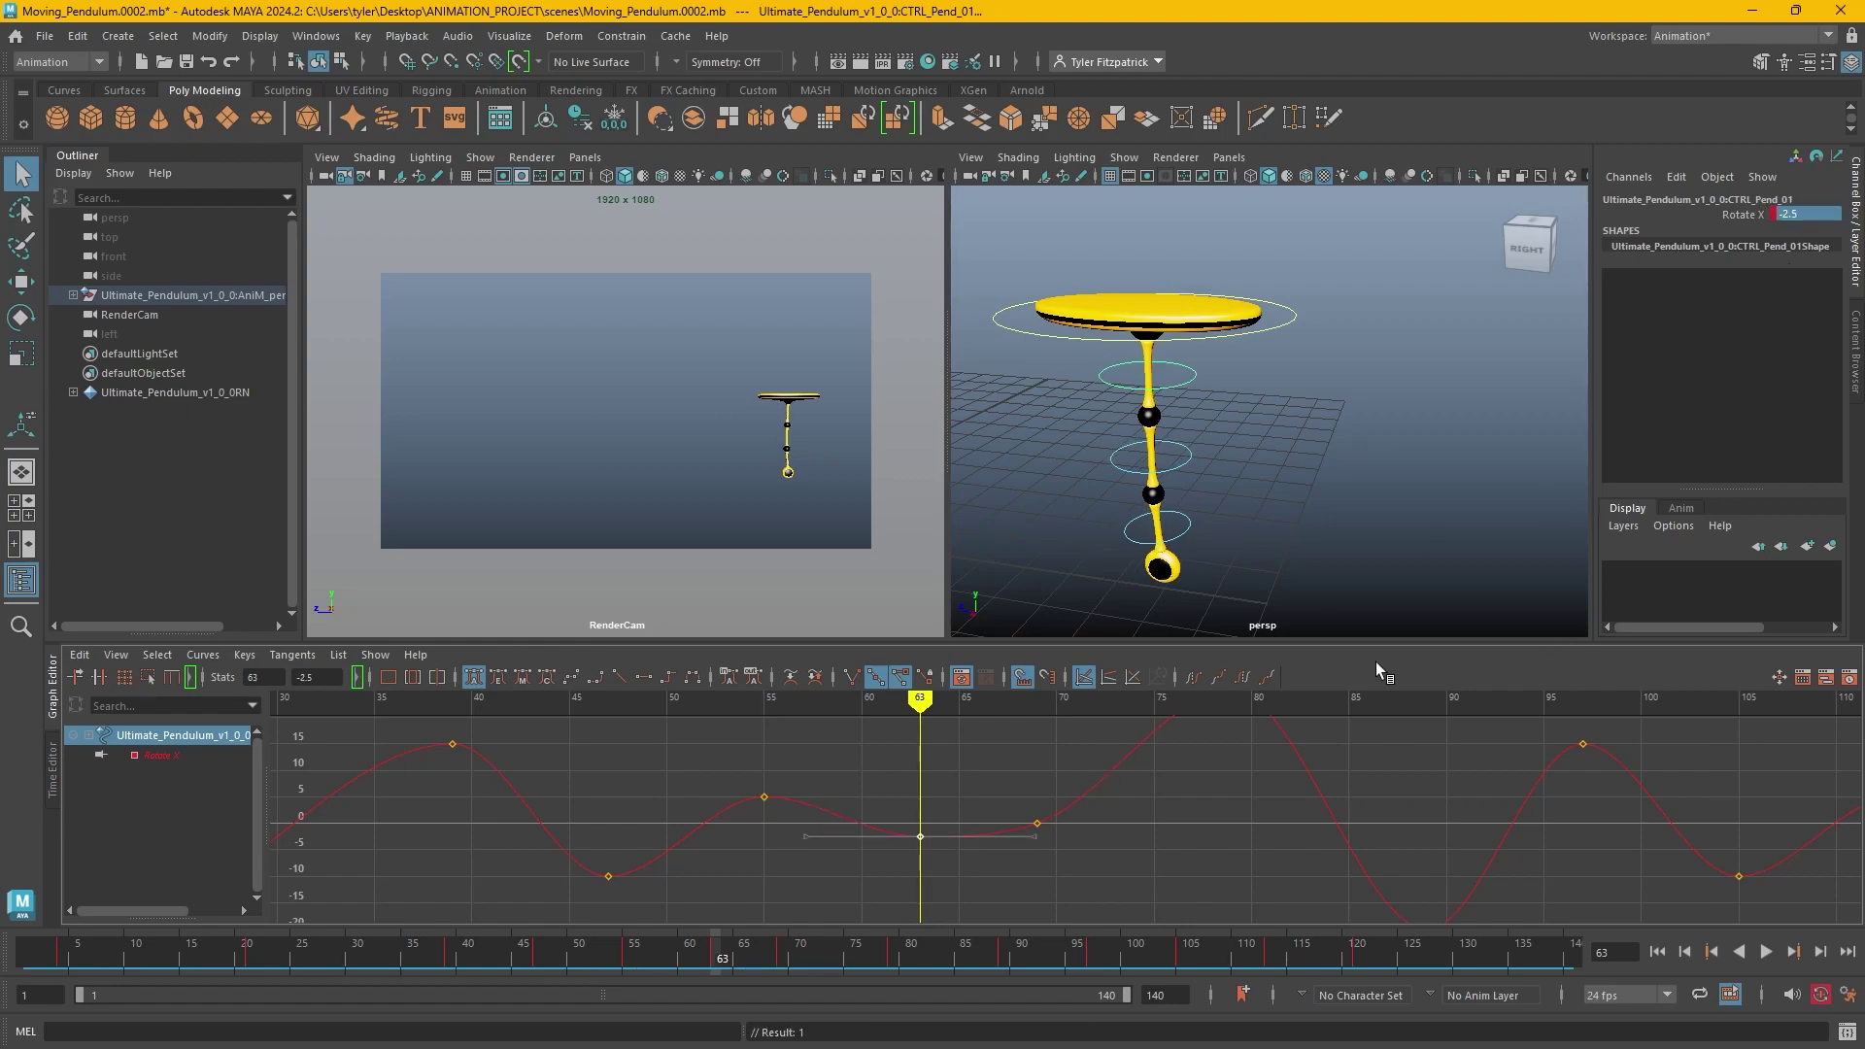
Select Pend_01's Rotate X keys from frame 52 to 63 and scale them vertically.
key("a")
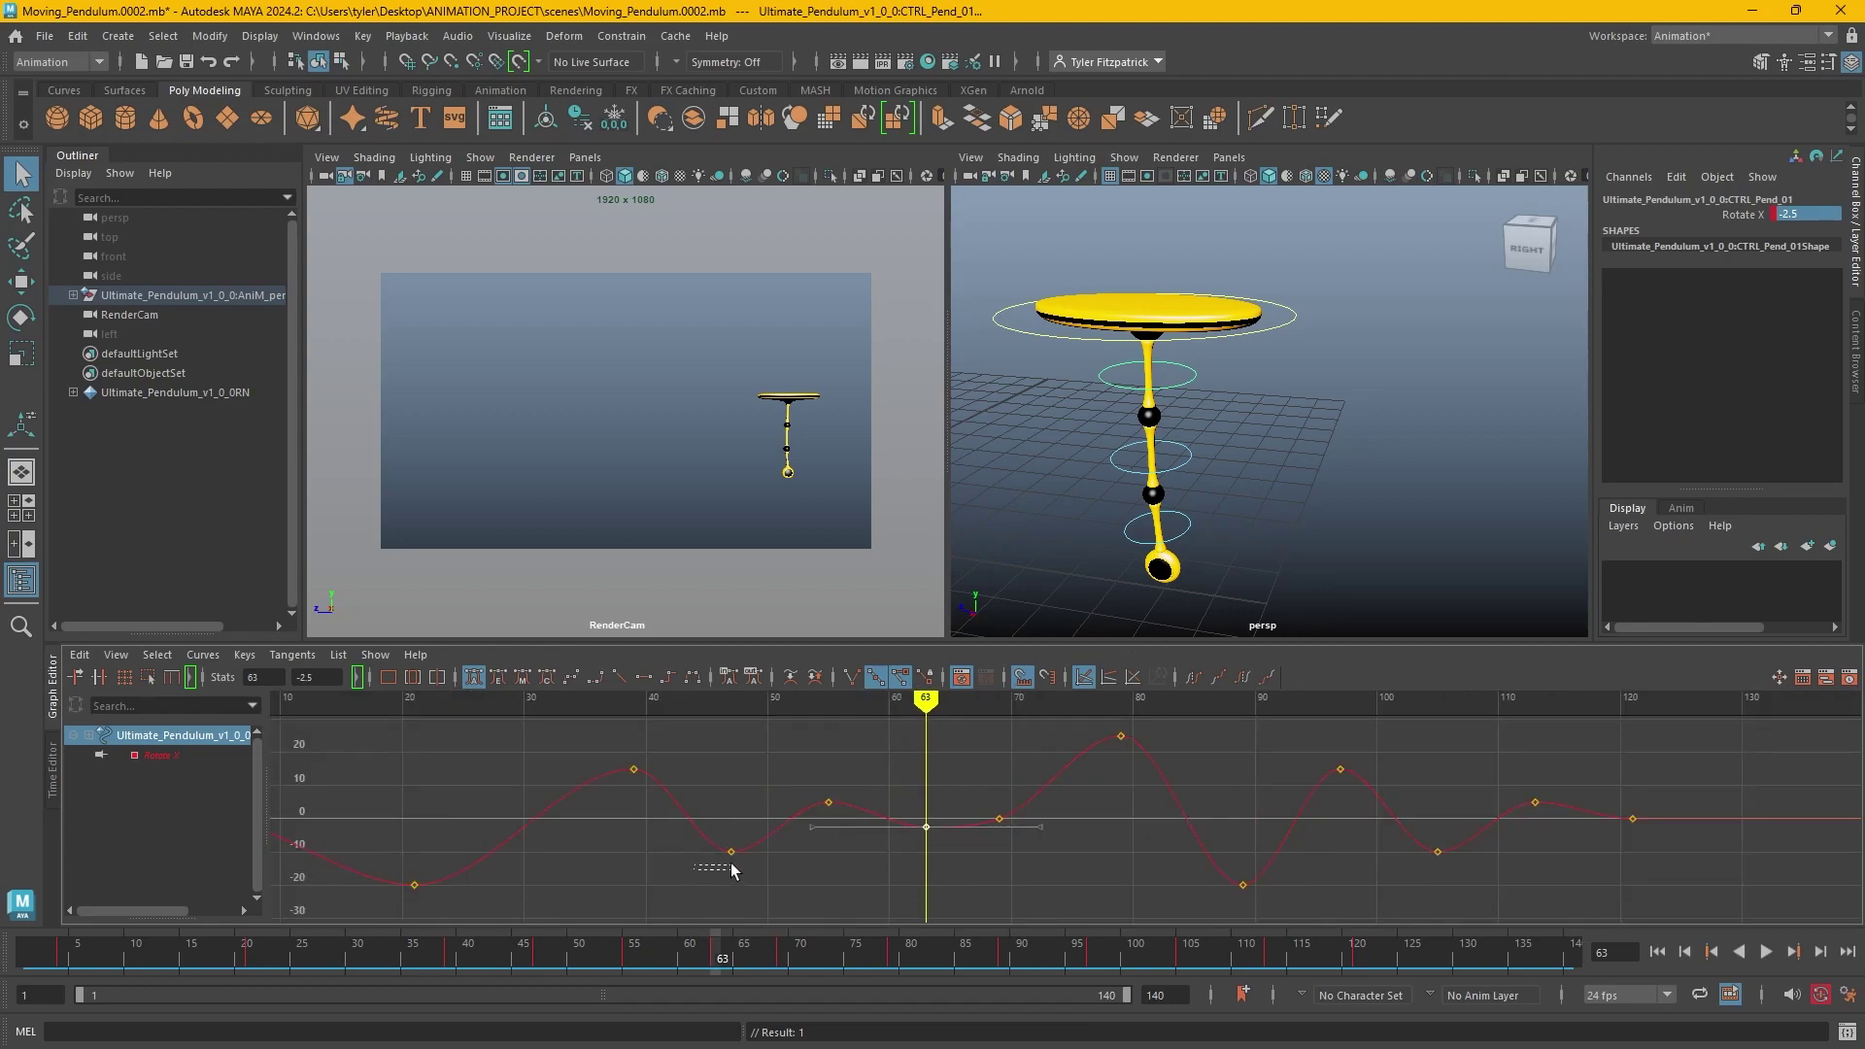
left_click_drag(733, 870, 943, 766)
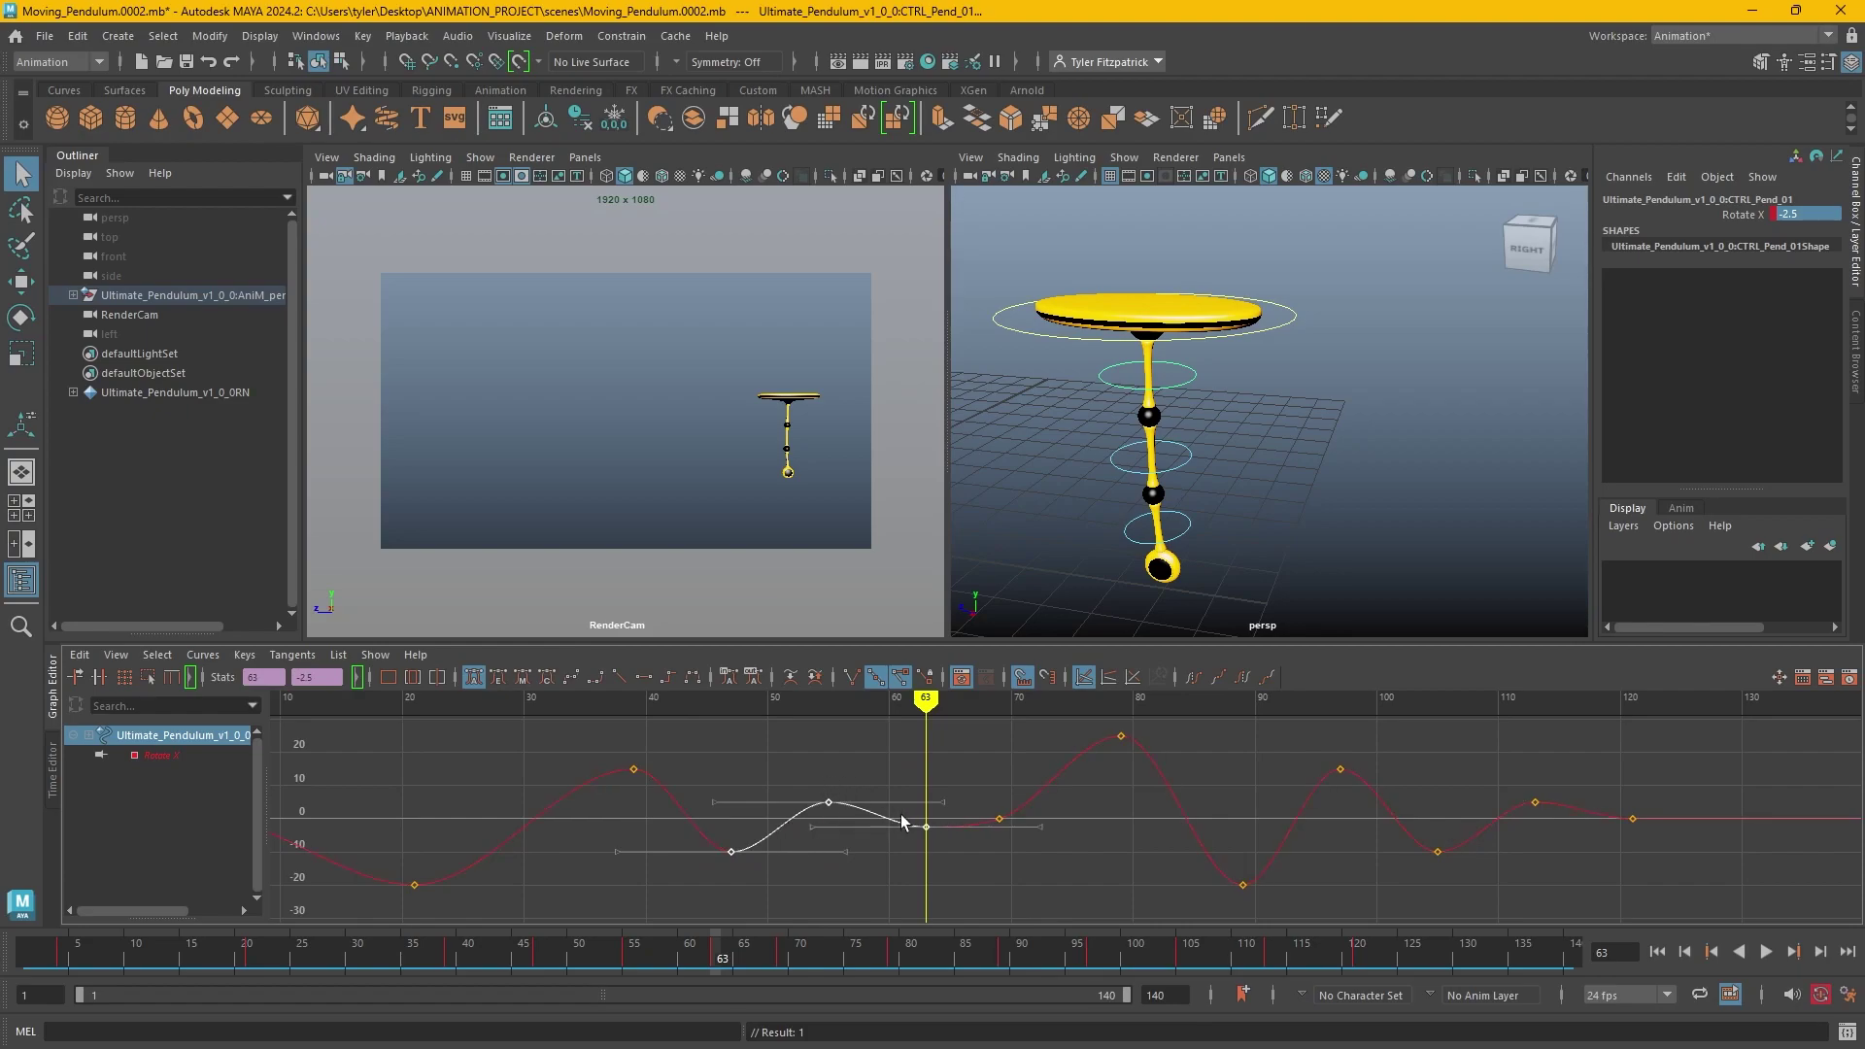
key("r")
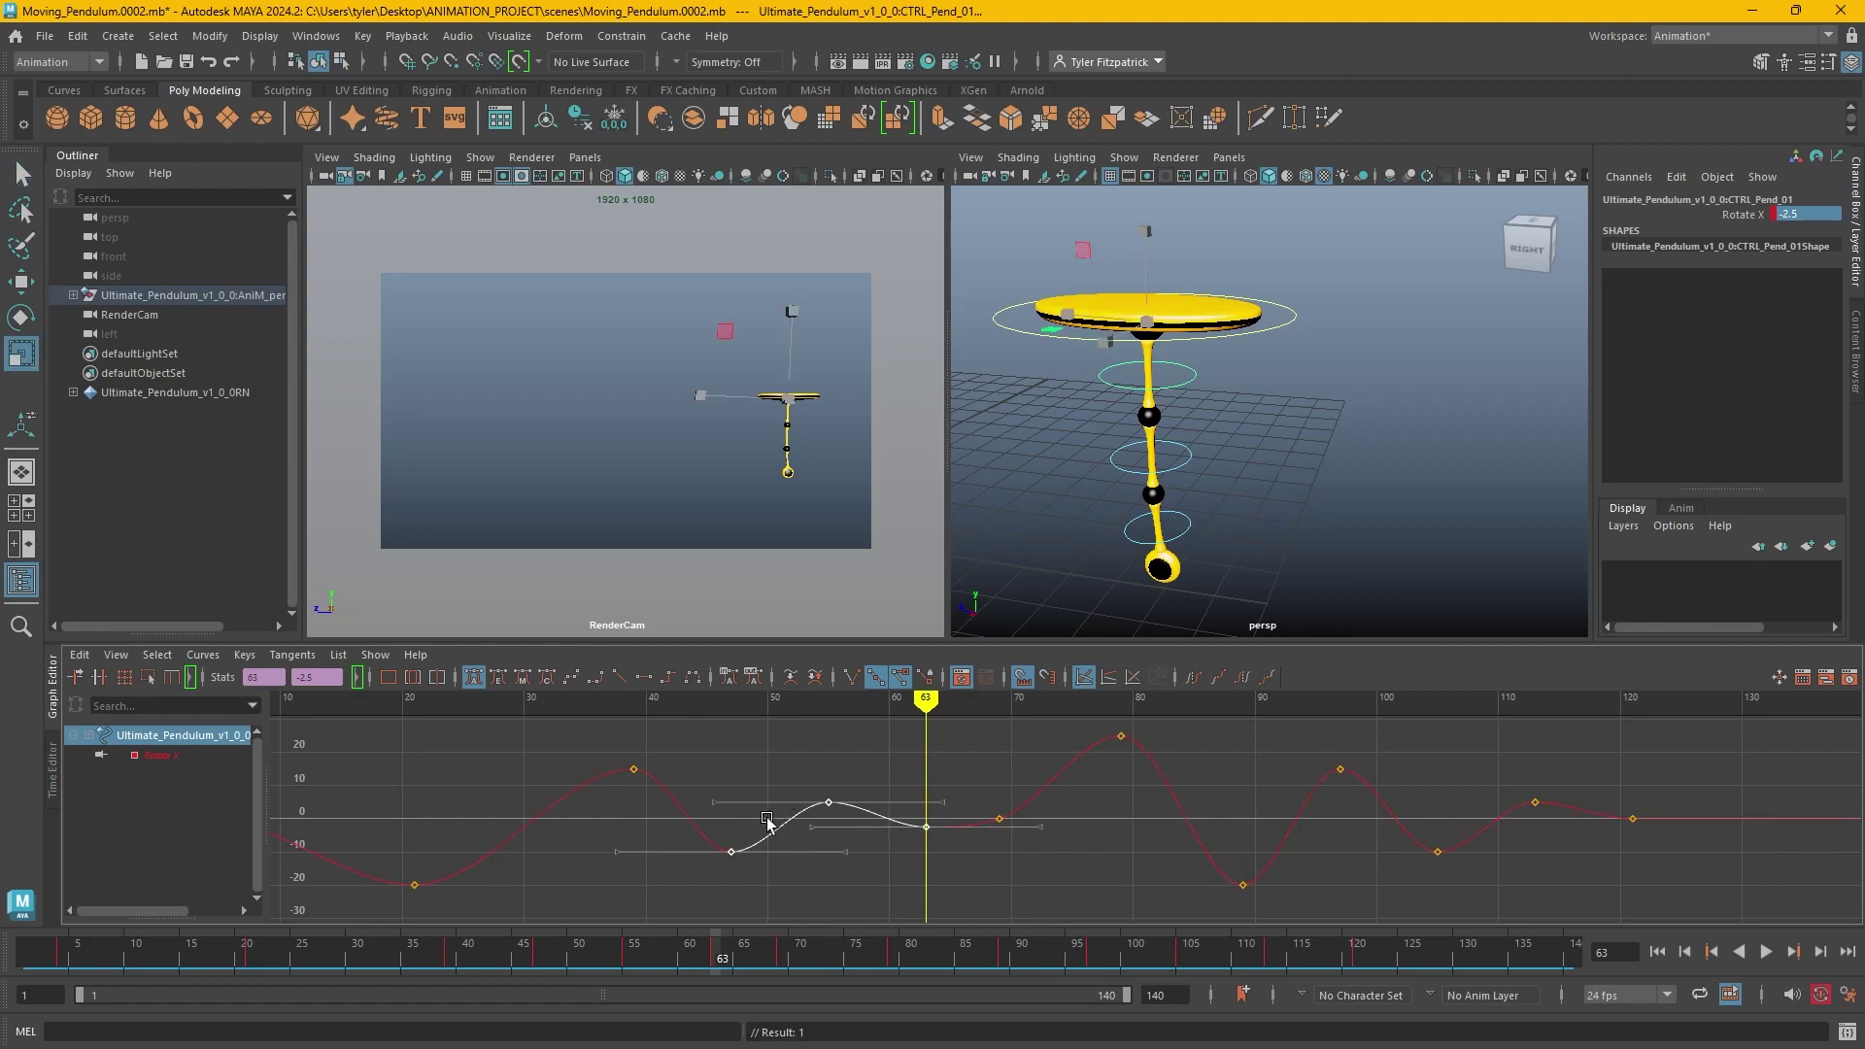
scroll(884, 834, "up", 5)
middle_click_drag(828, 837, 1338, 778, "alt")
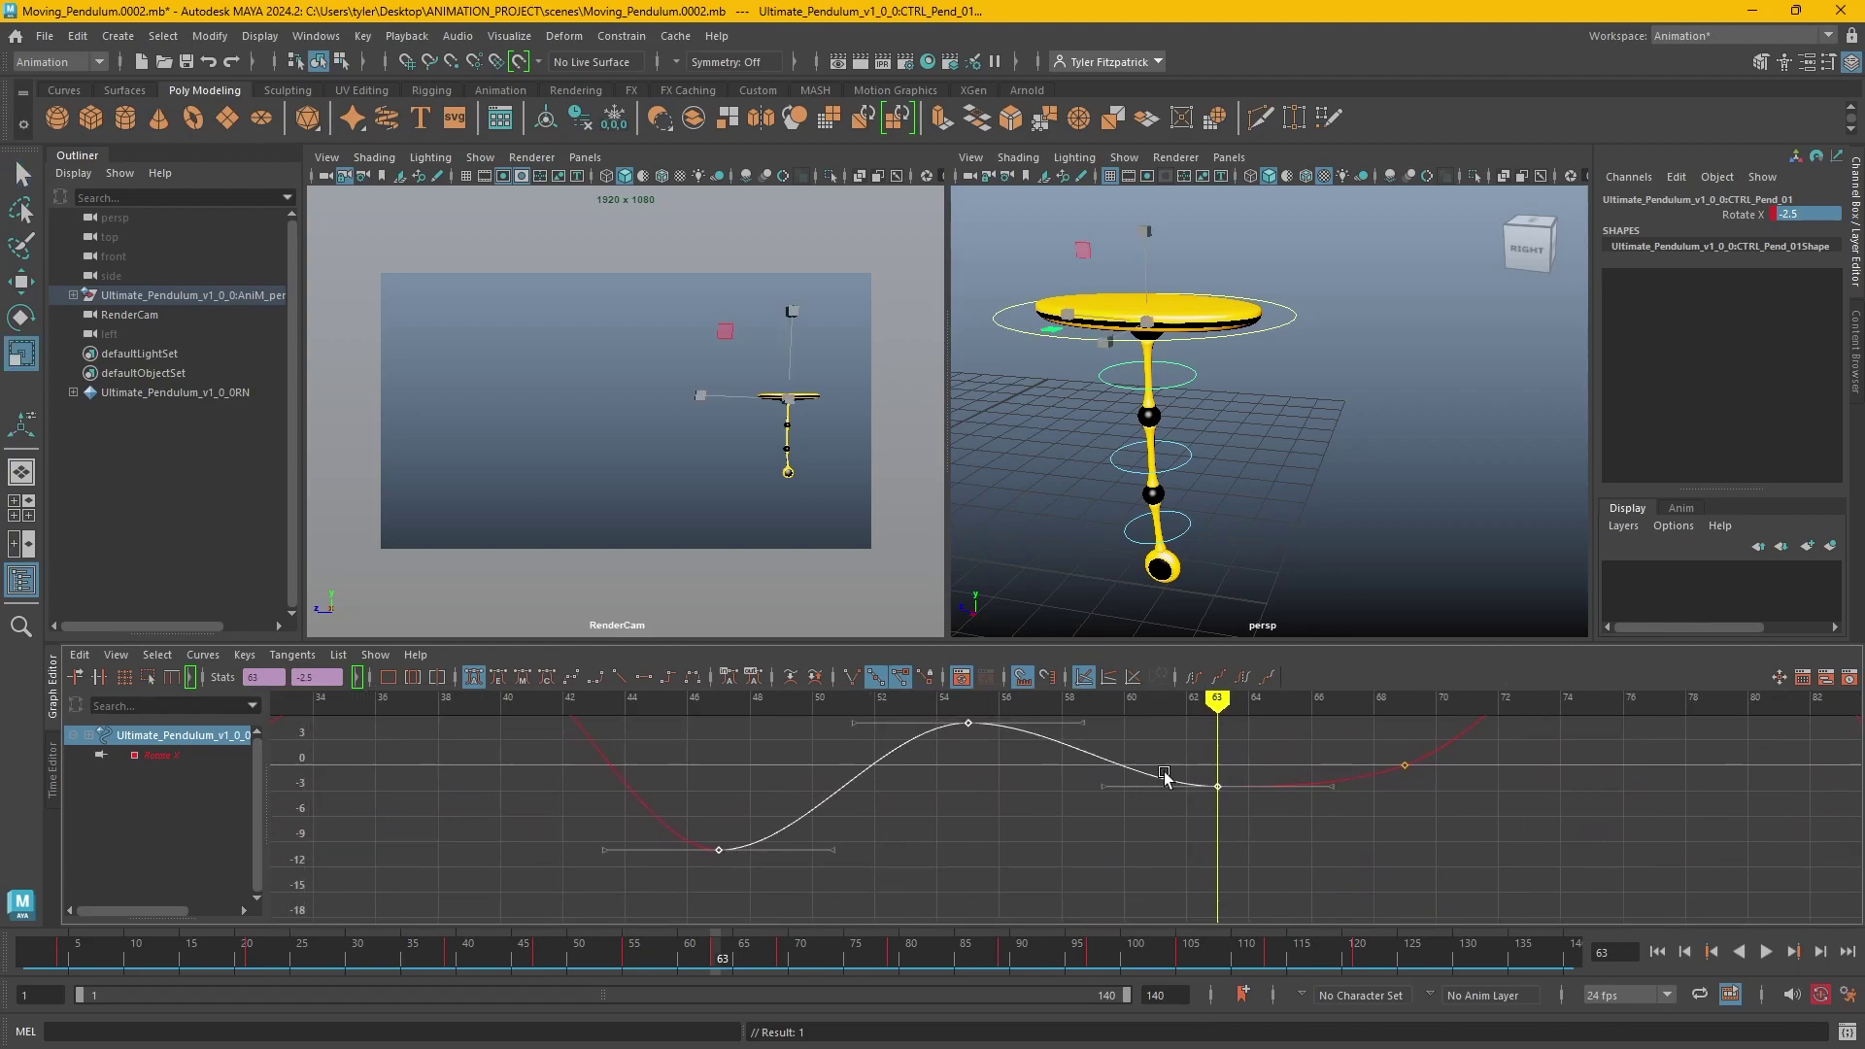
middle_click_drag(1165, 774, 1069, 799, "alt")
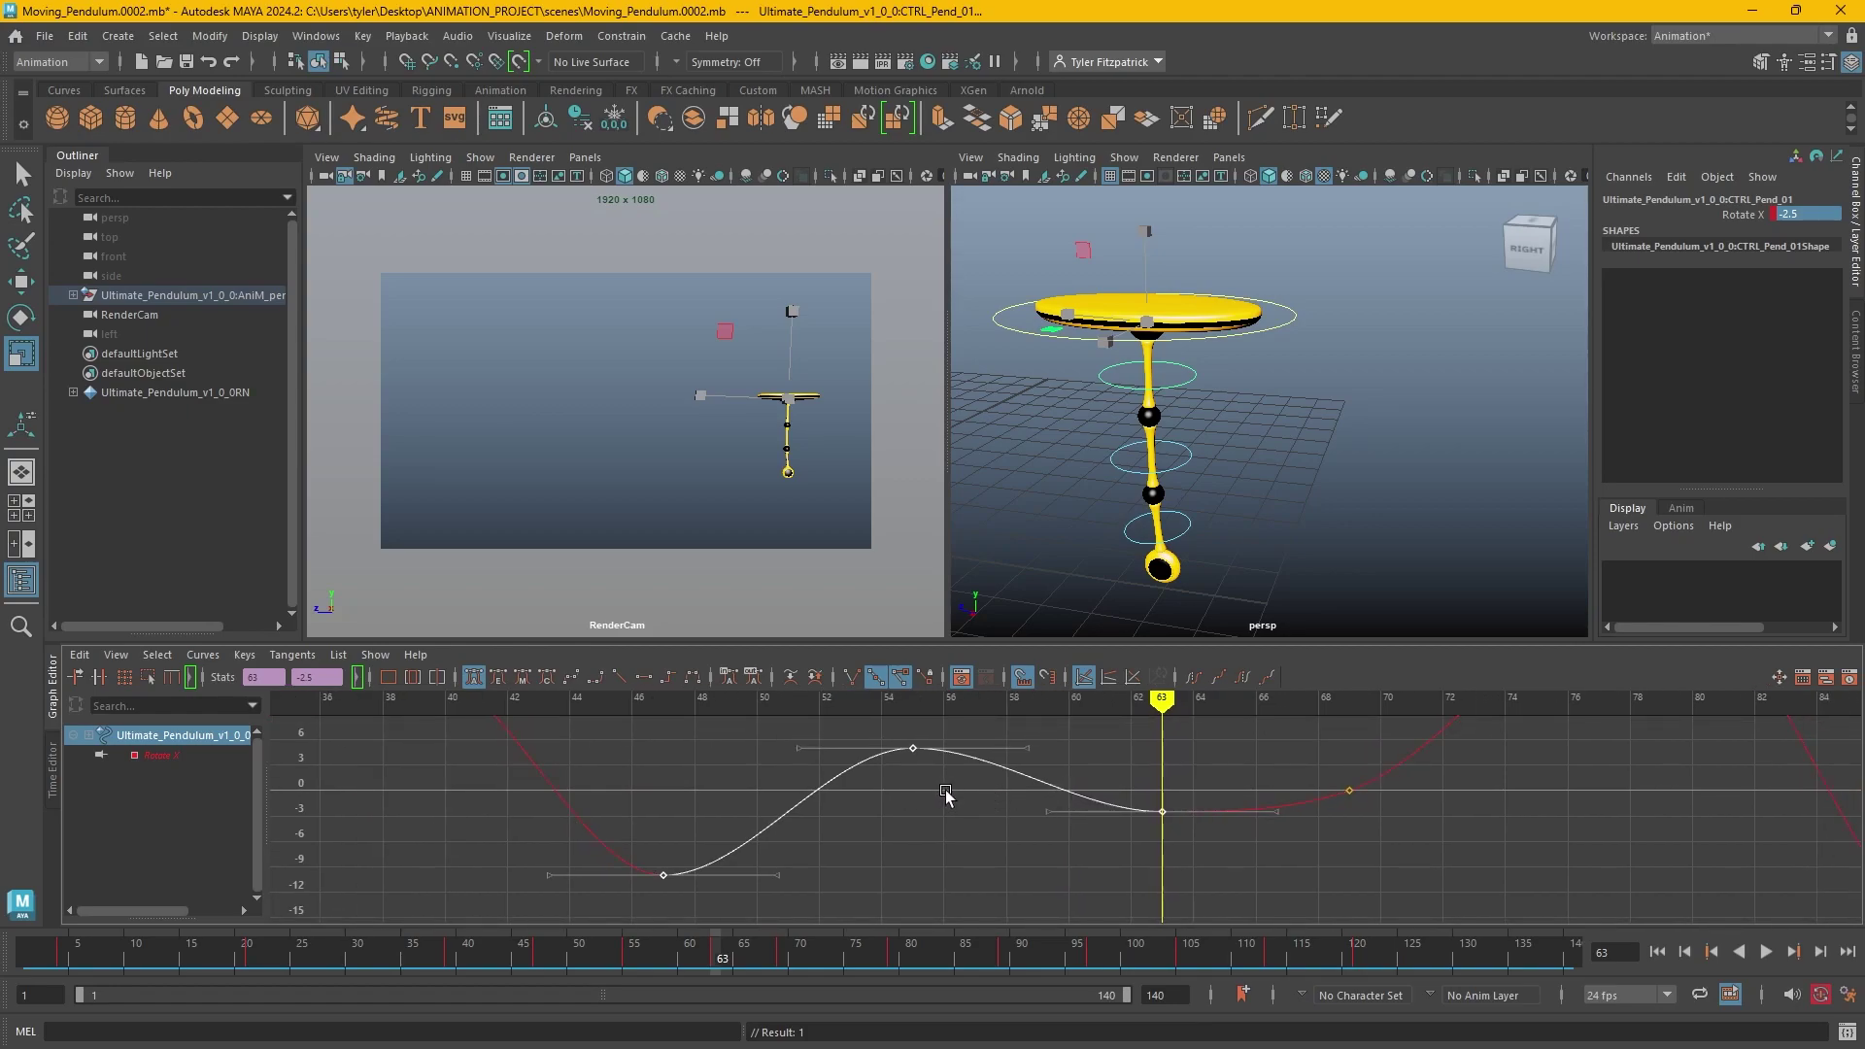
left_click_drag(948, 773, 946, 771)
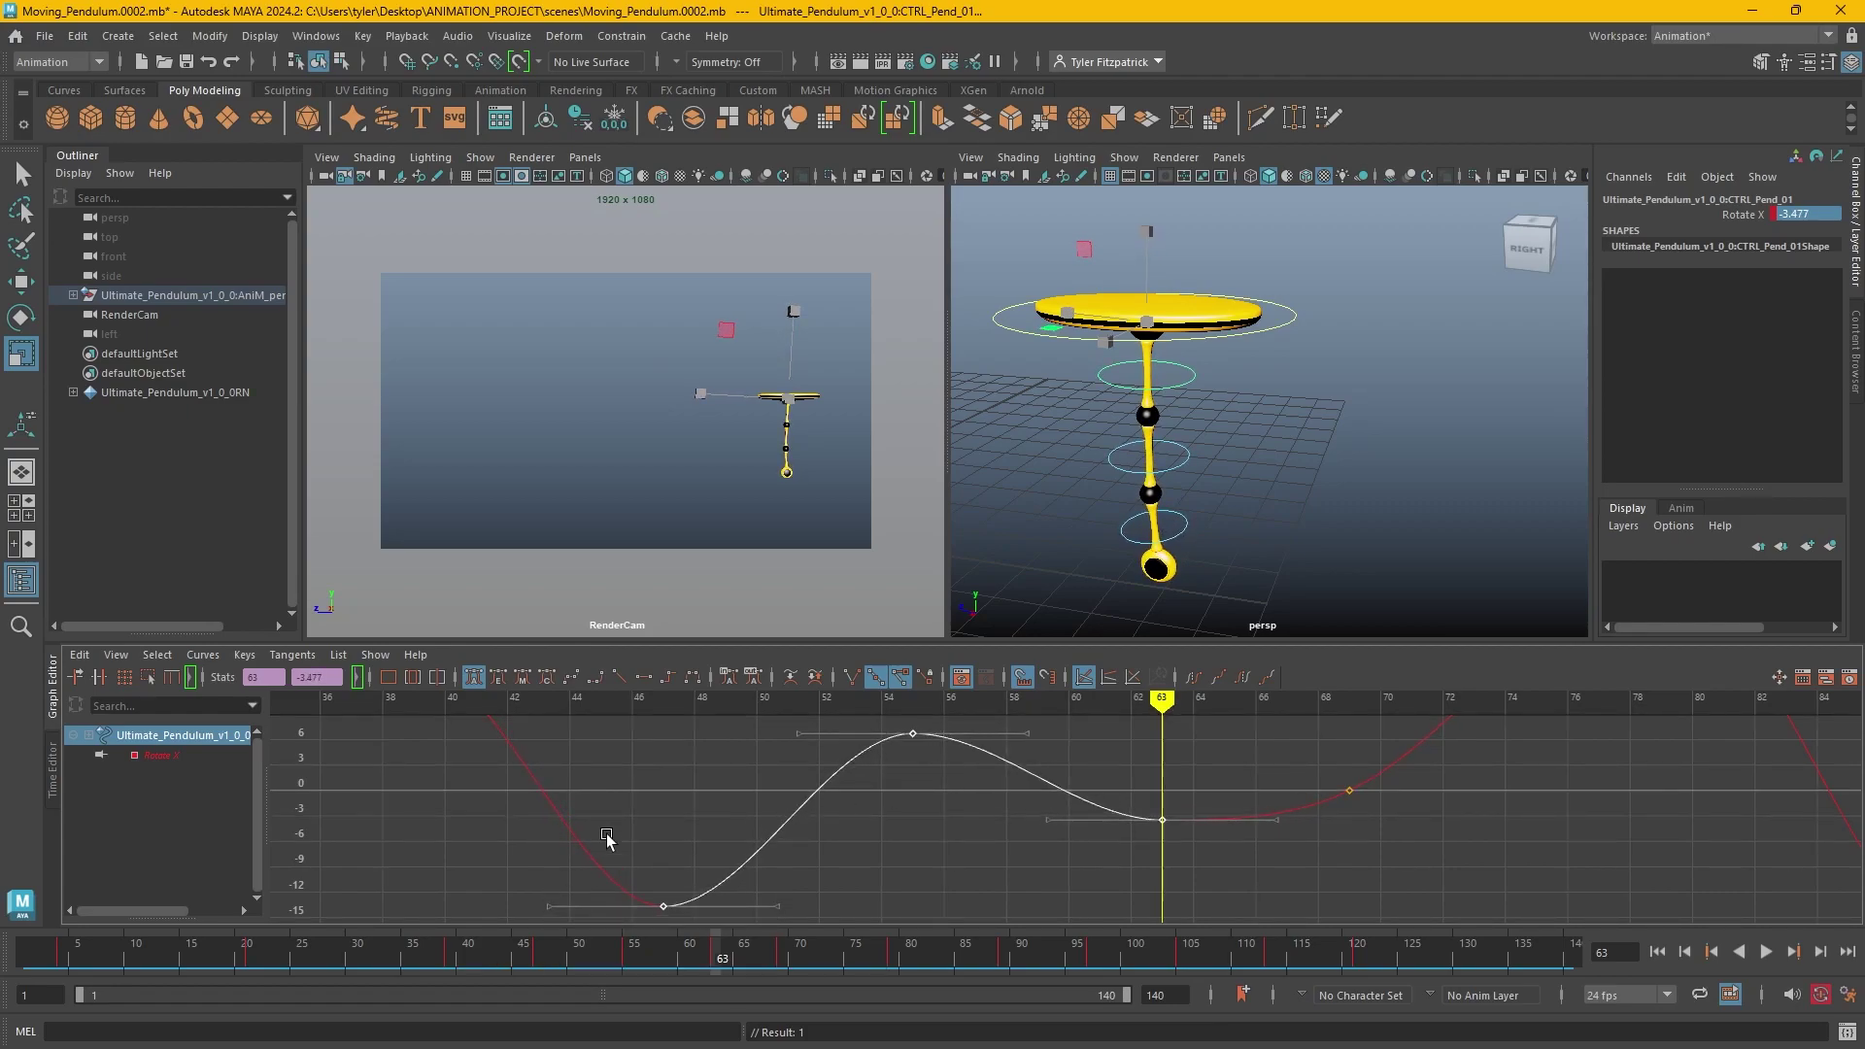
middle_click_drag(856, 823, 842, 768, "alt")
scroll(841, 767, "down", 3)
scroll(916, 851, "down", 1)
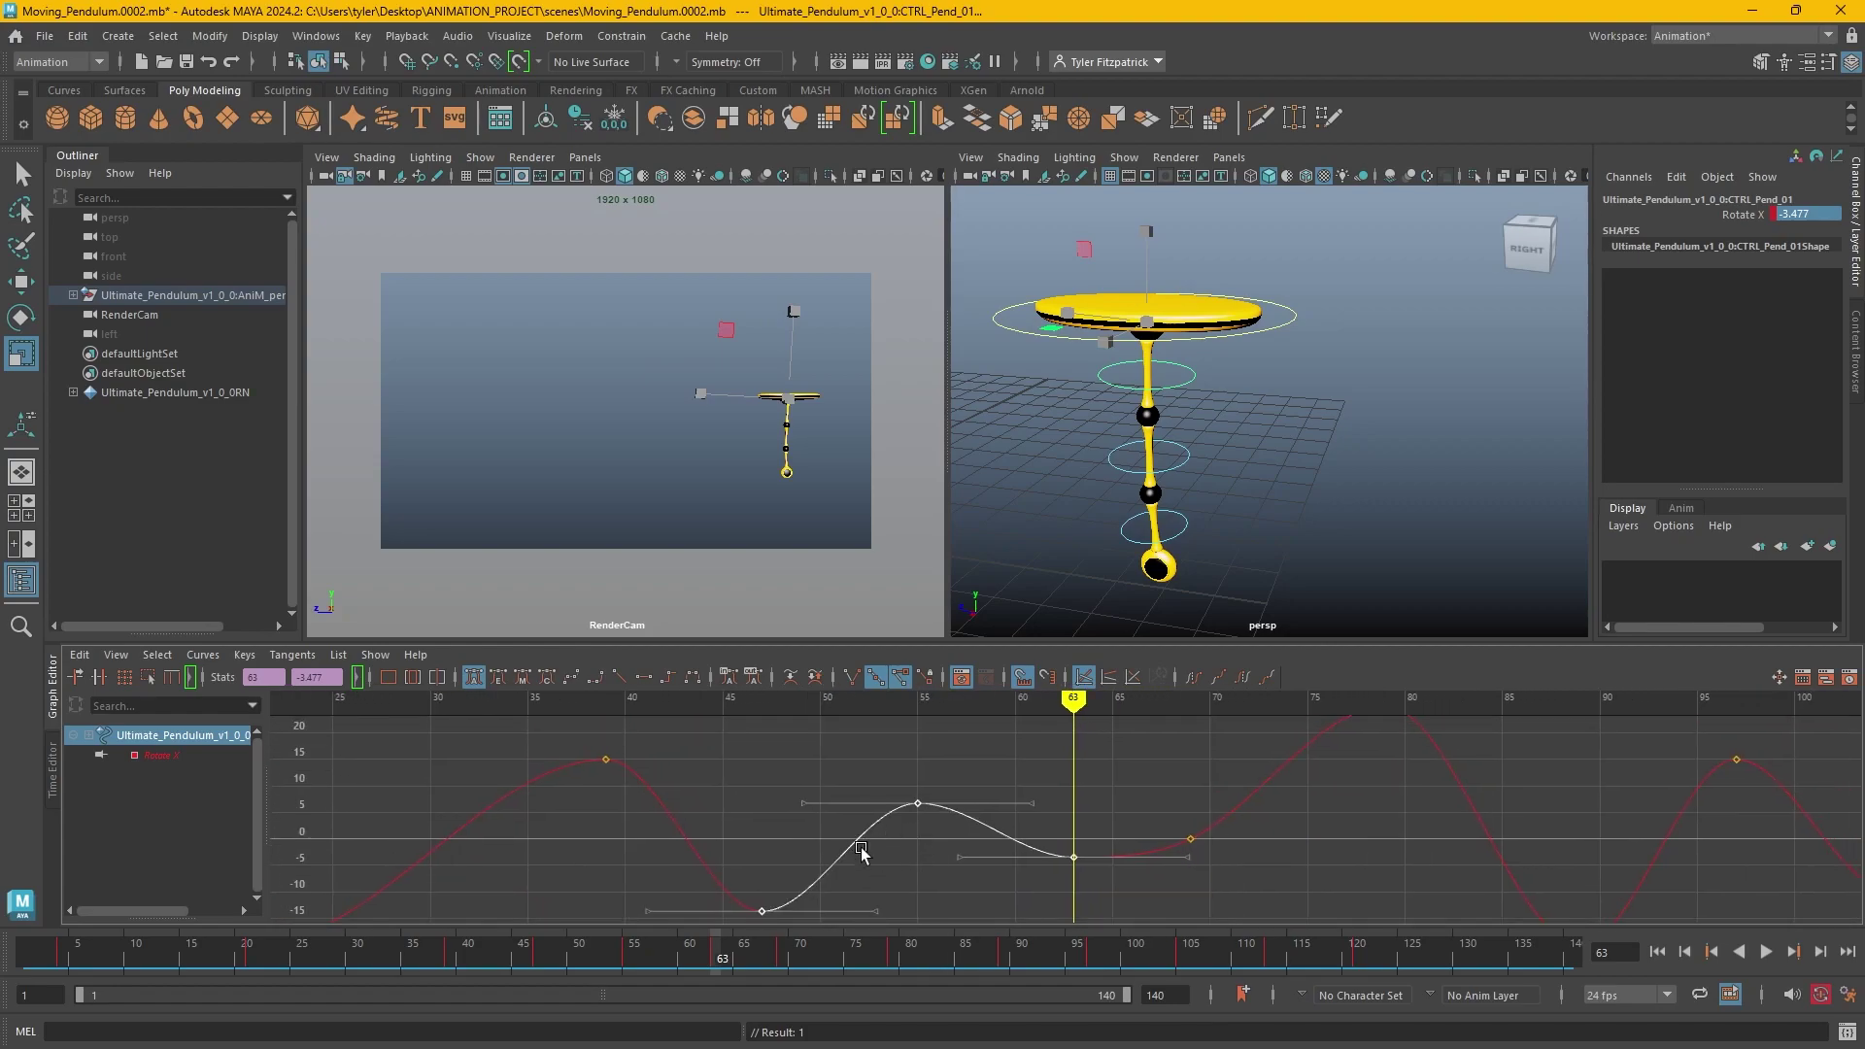
middle_click_drag(916, 860, 873, 819, "alt")
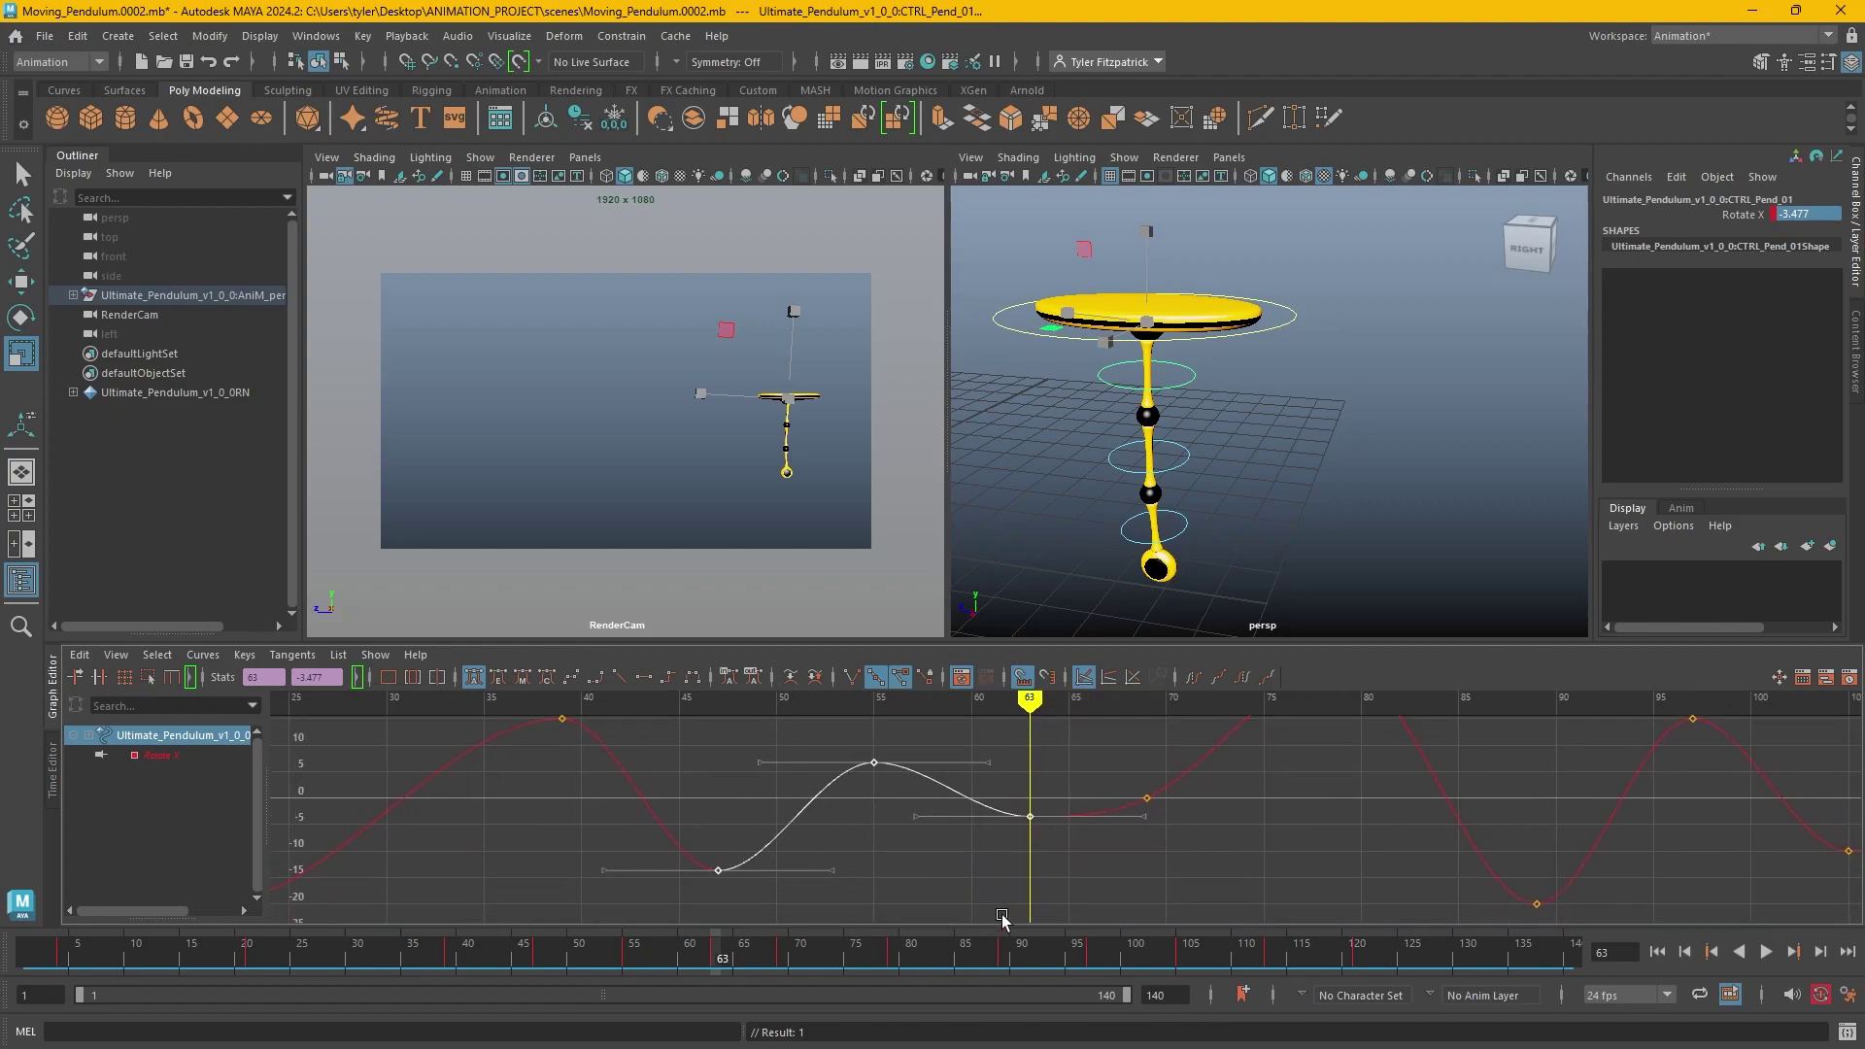
Redo the scaling taller so frame 63 dips to about -3.48, then scrub to review.
key("ctrl+z")
key("ctrl+z")
key("ctrl+z")
key("ctrl+z")
key("ctrl+z")
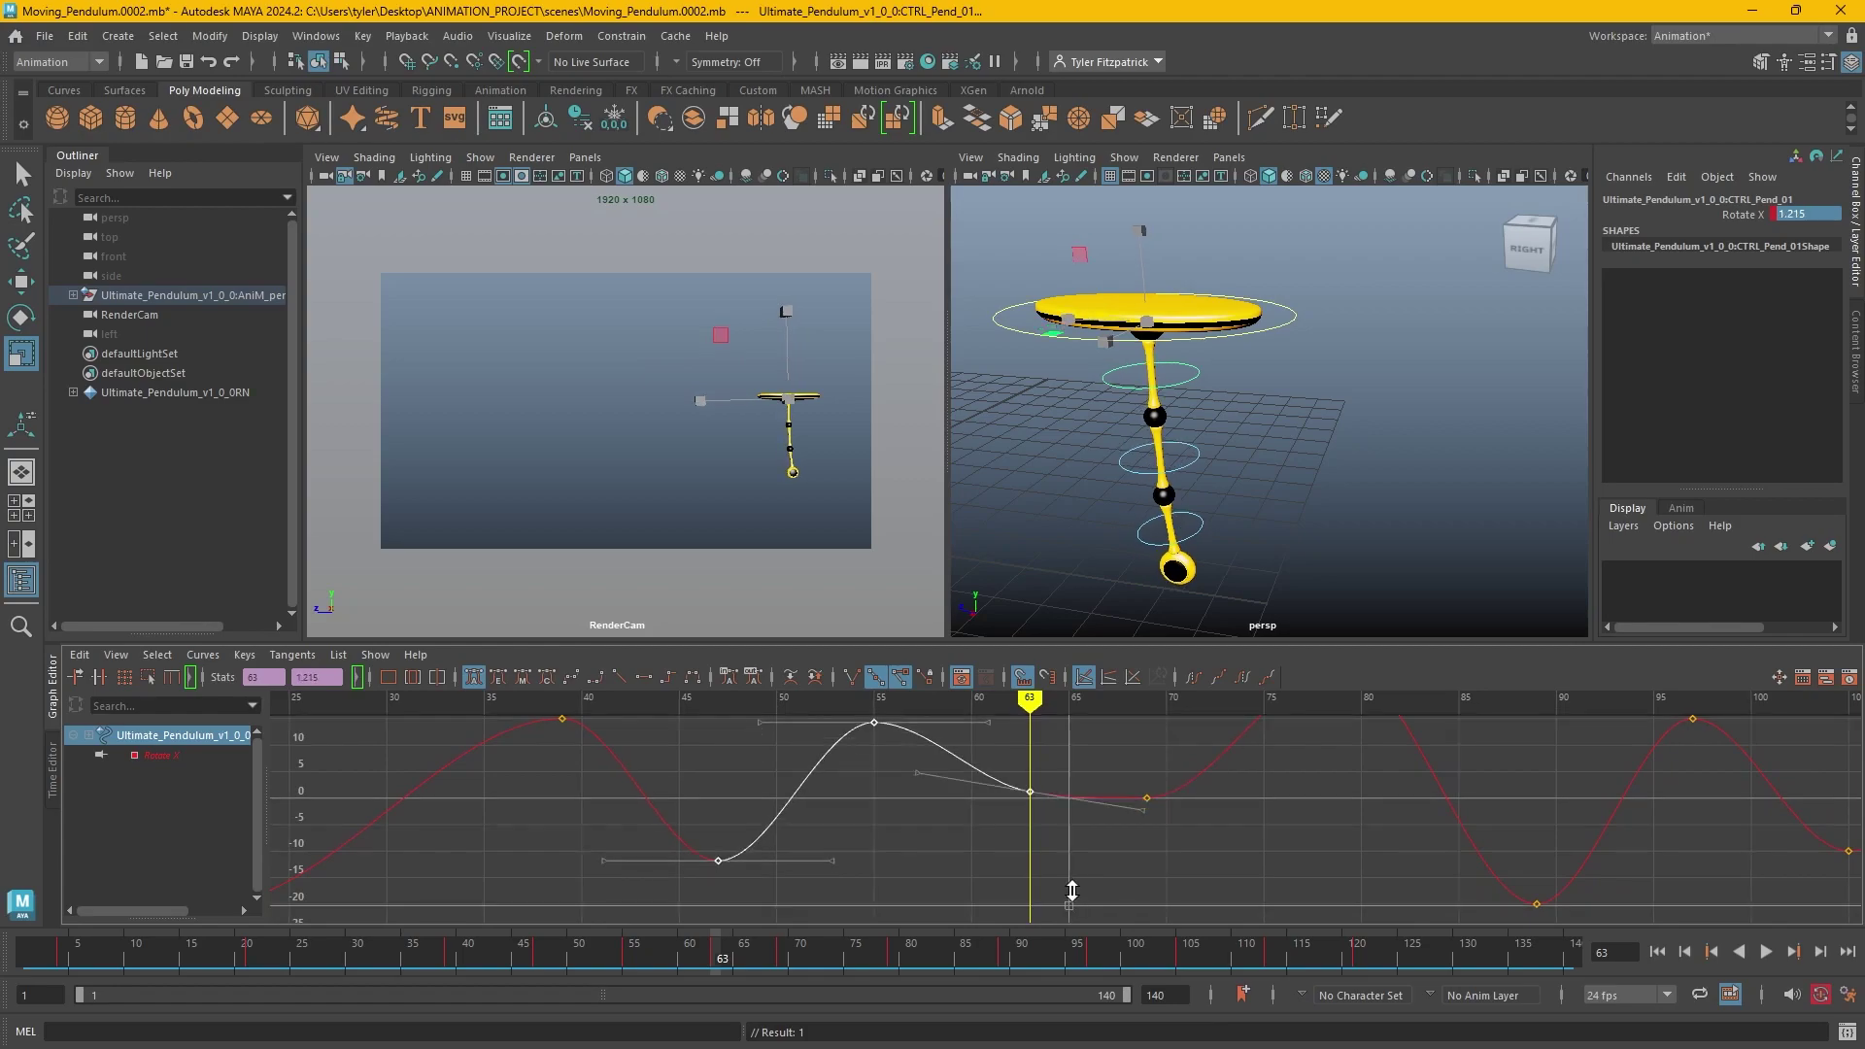
key("ctrl+z")
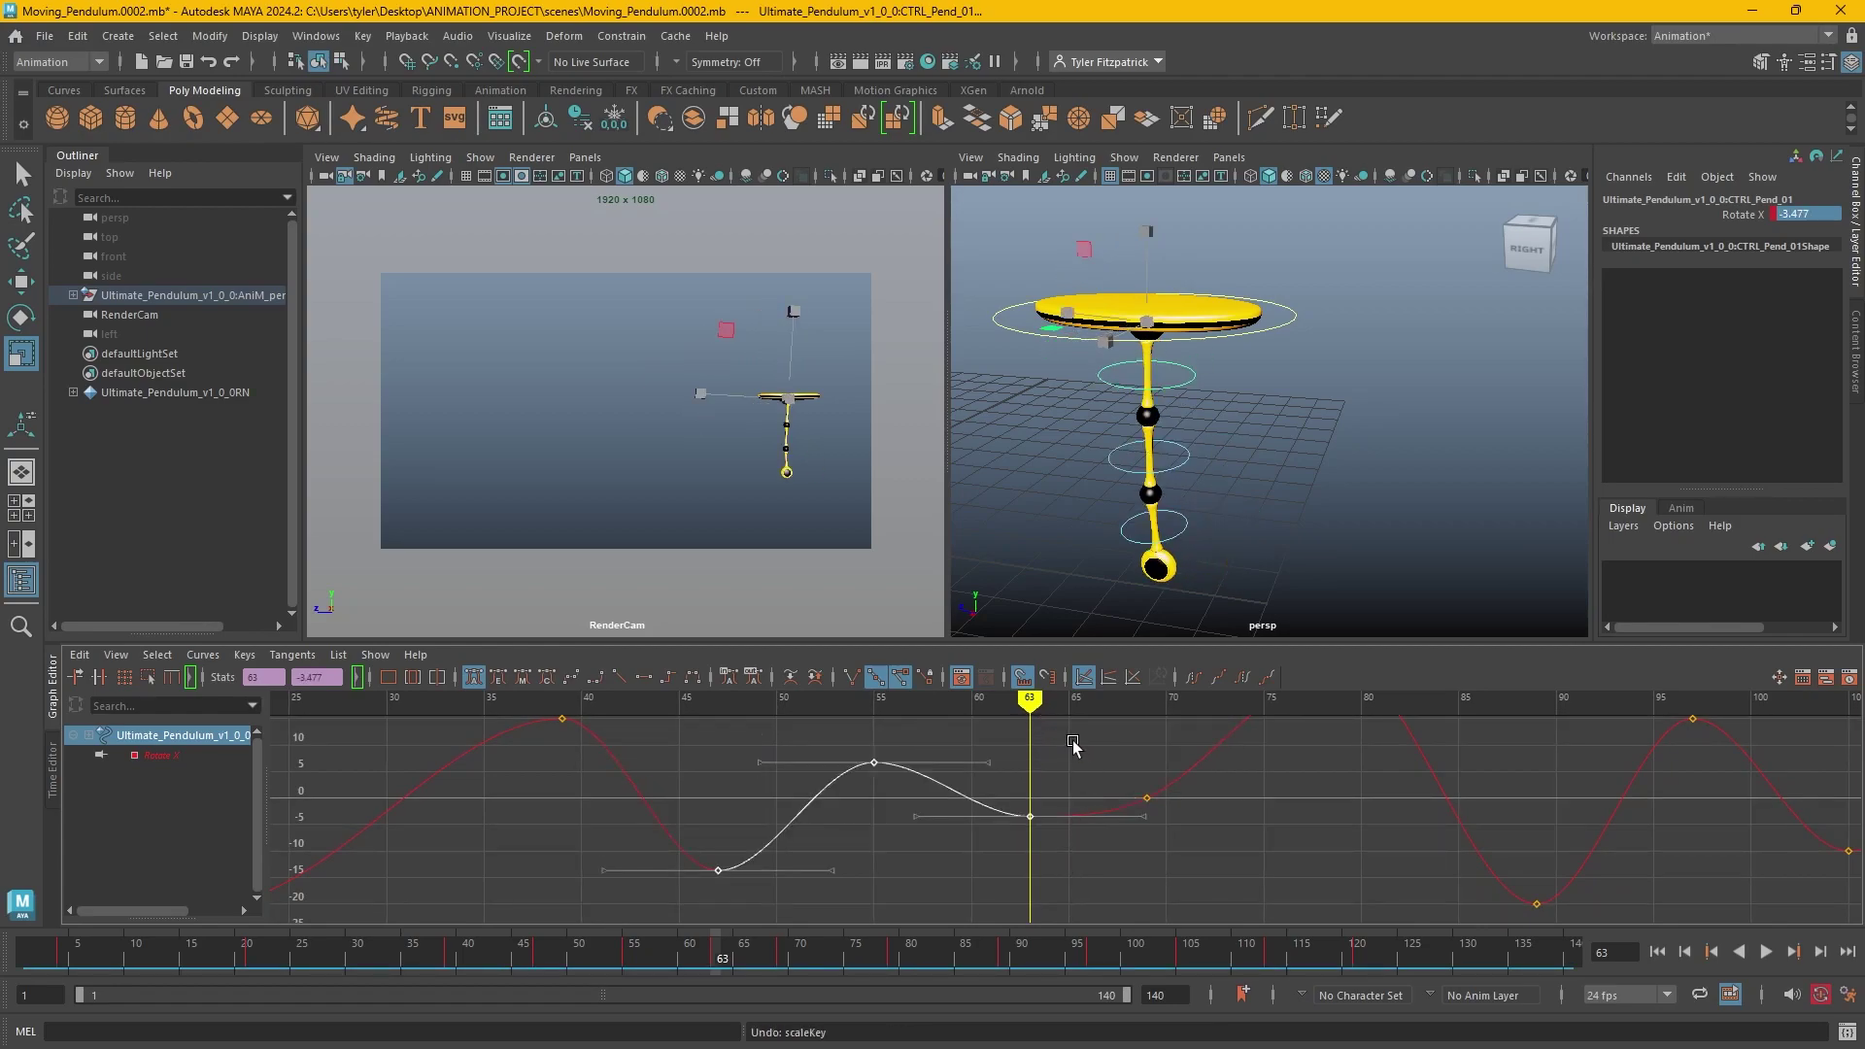
middle_click_drag(1072, 717, 1085, 642, "shift")
key("ctrl+z")
mouse_move(872, 801)
middle_mouse_down()
mouse_move(883, 738)
mouse_move(883, 790)
mouse_move(882, 754)
mouse_move(880, 770)
middle_mouse_up()
left_click_drag(923, 719, 1069, 736)
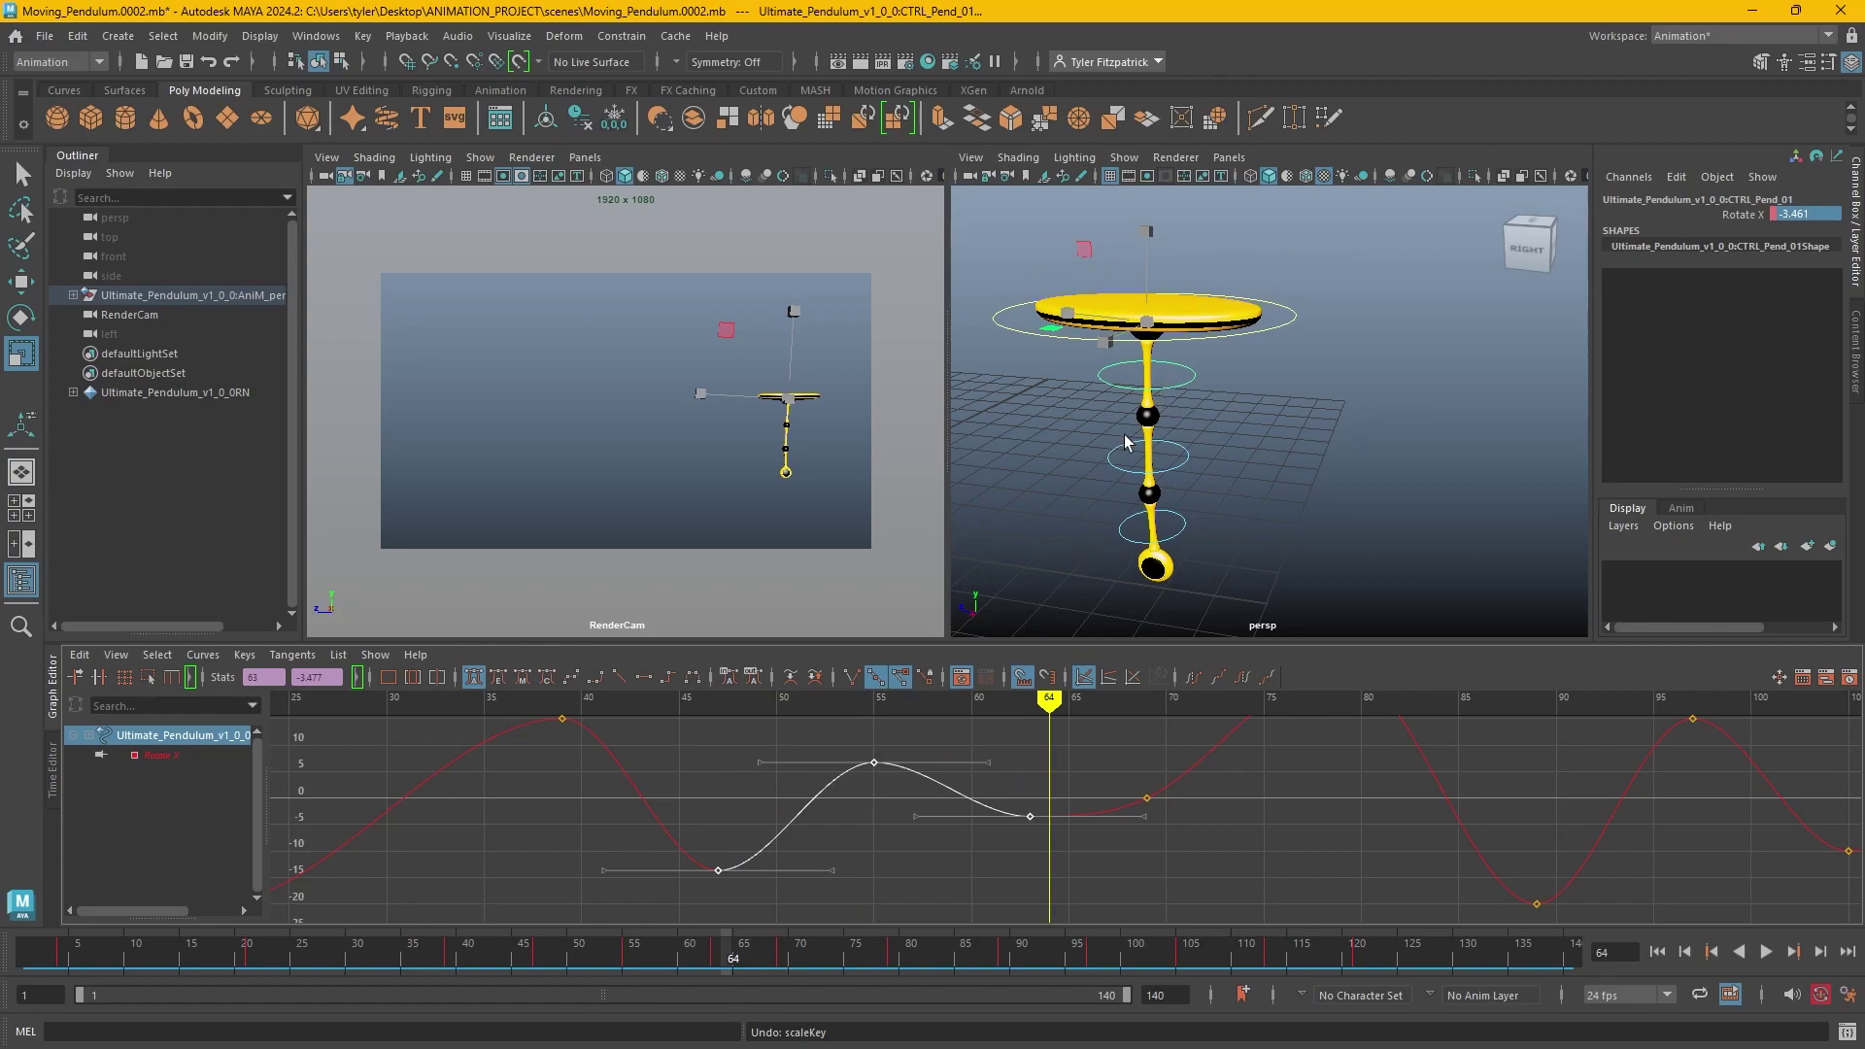
left_click_drag(682, 702, 1030, 702)
Switch to CTRL_Pend_02, delete all its Rotate X keys, then restore them.
key("a")
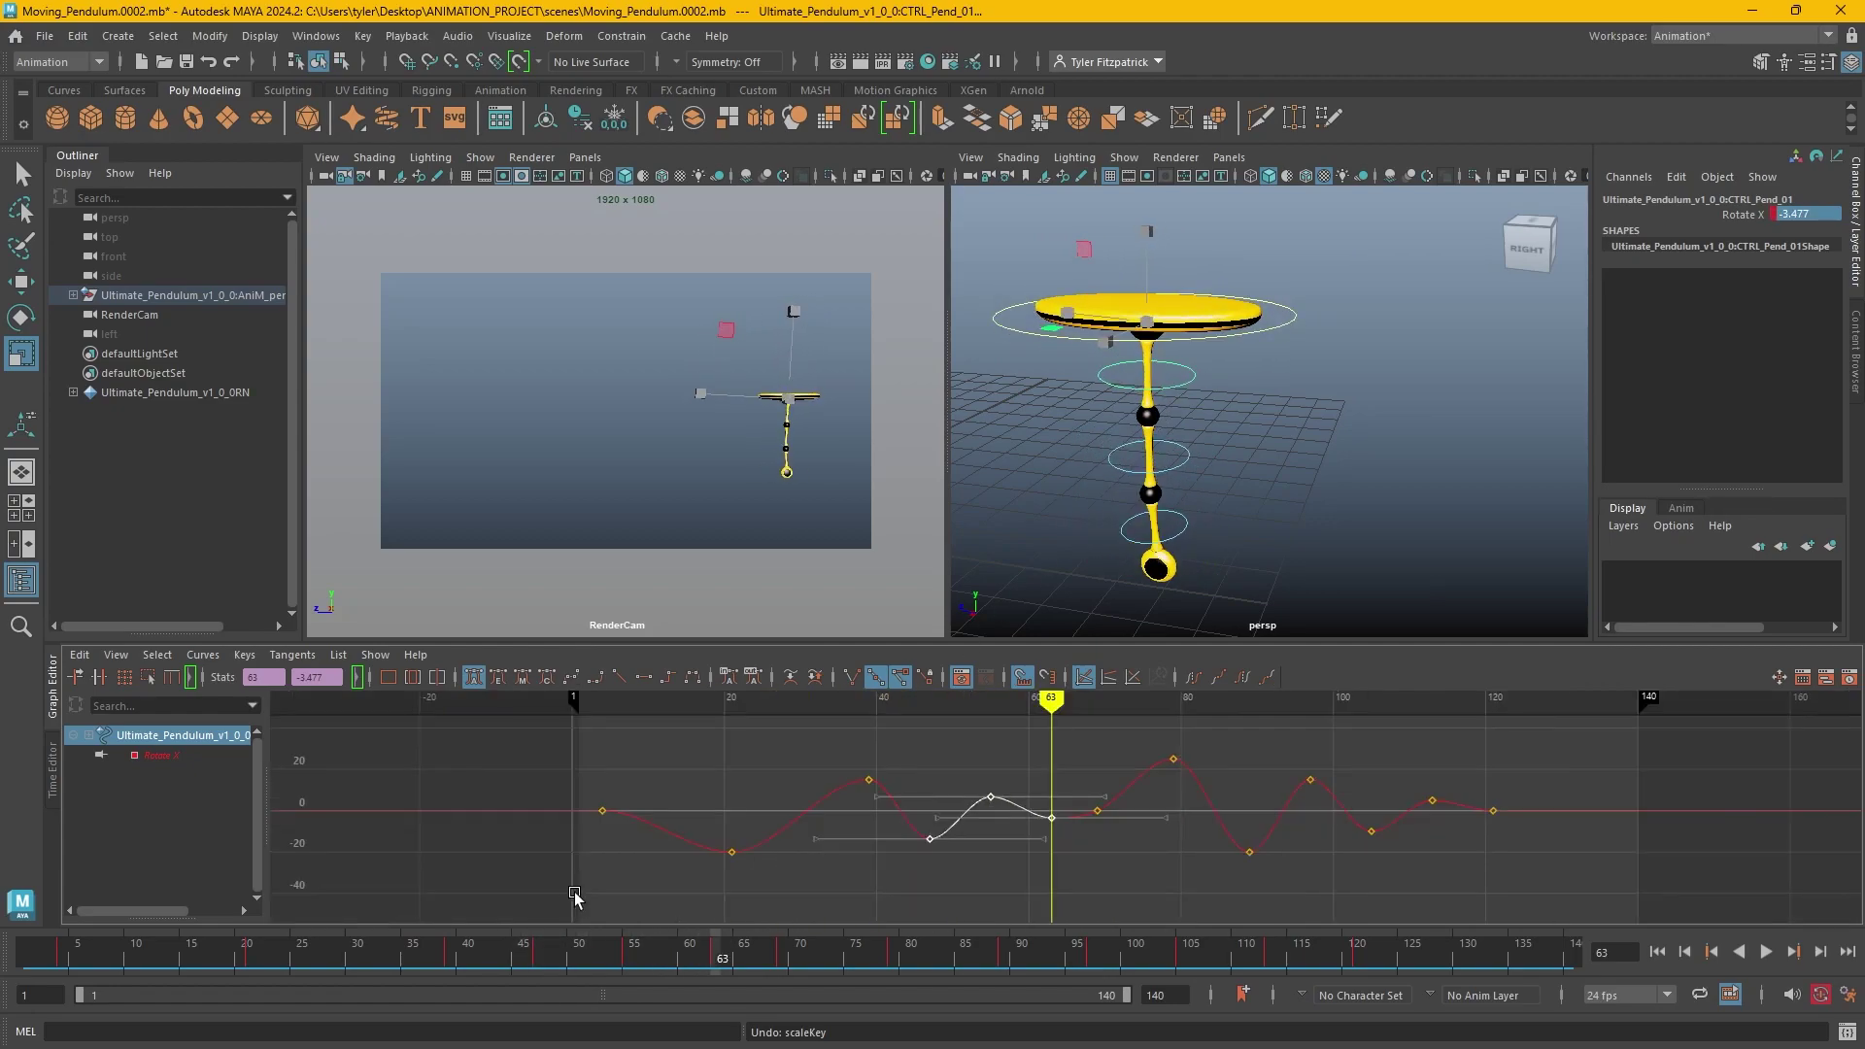
left_click_drag(564, 910, 1595, 758)
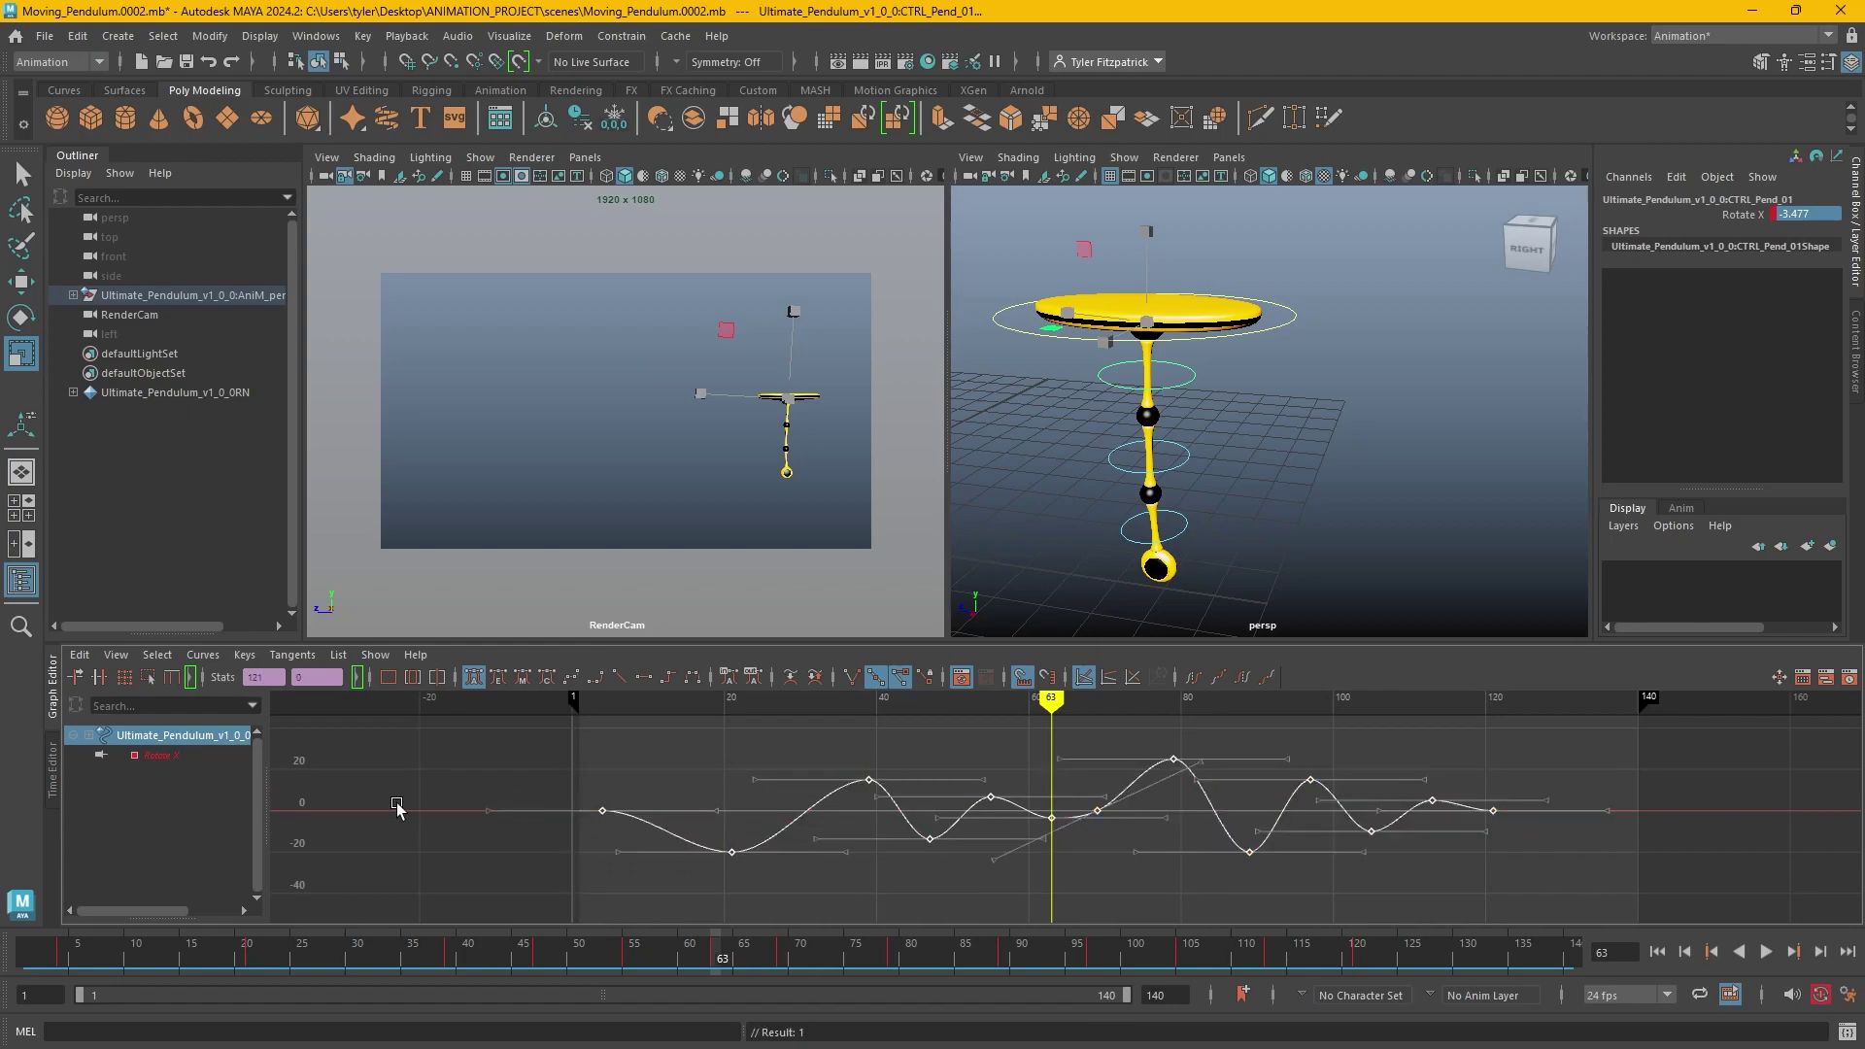
left_click(1184, 460)
key("a")
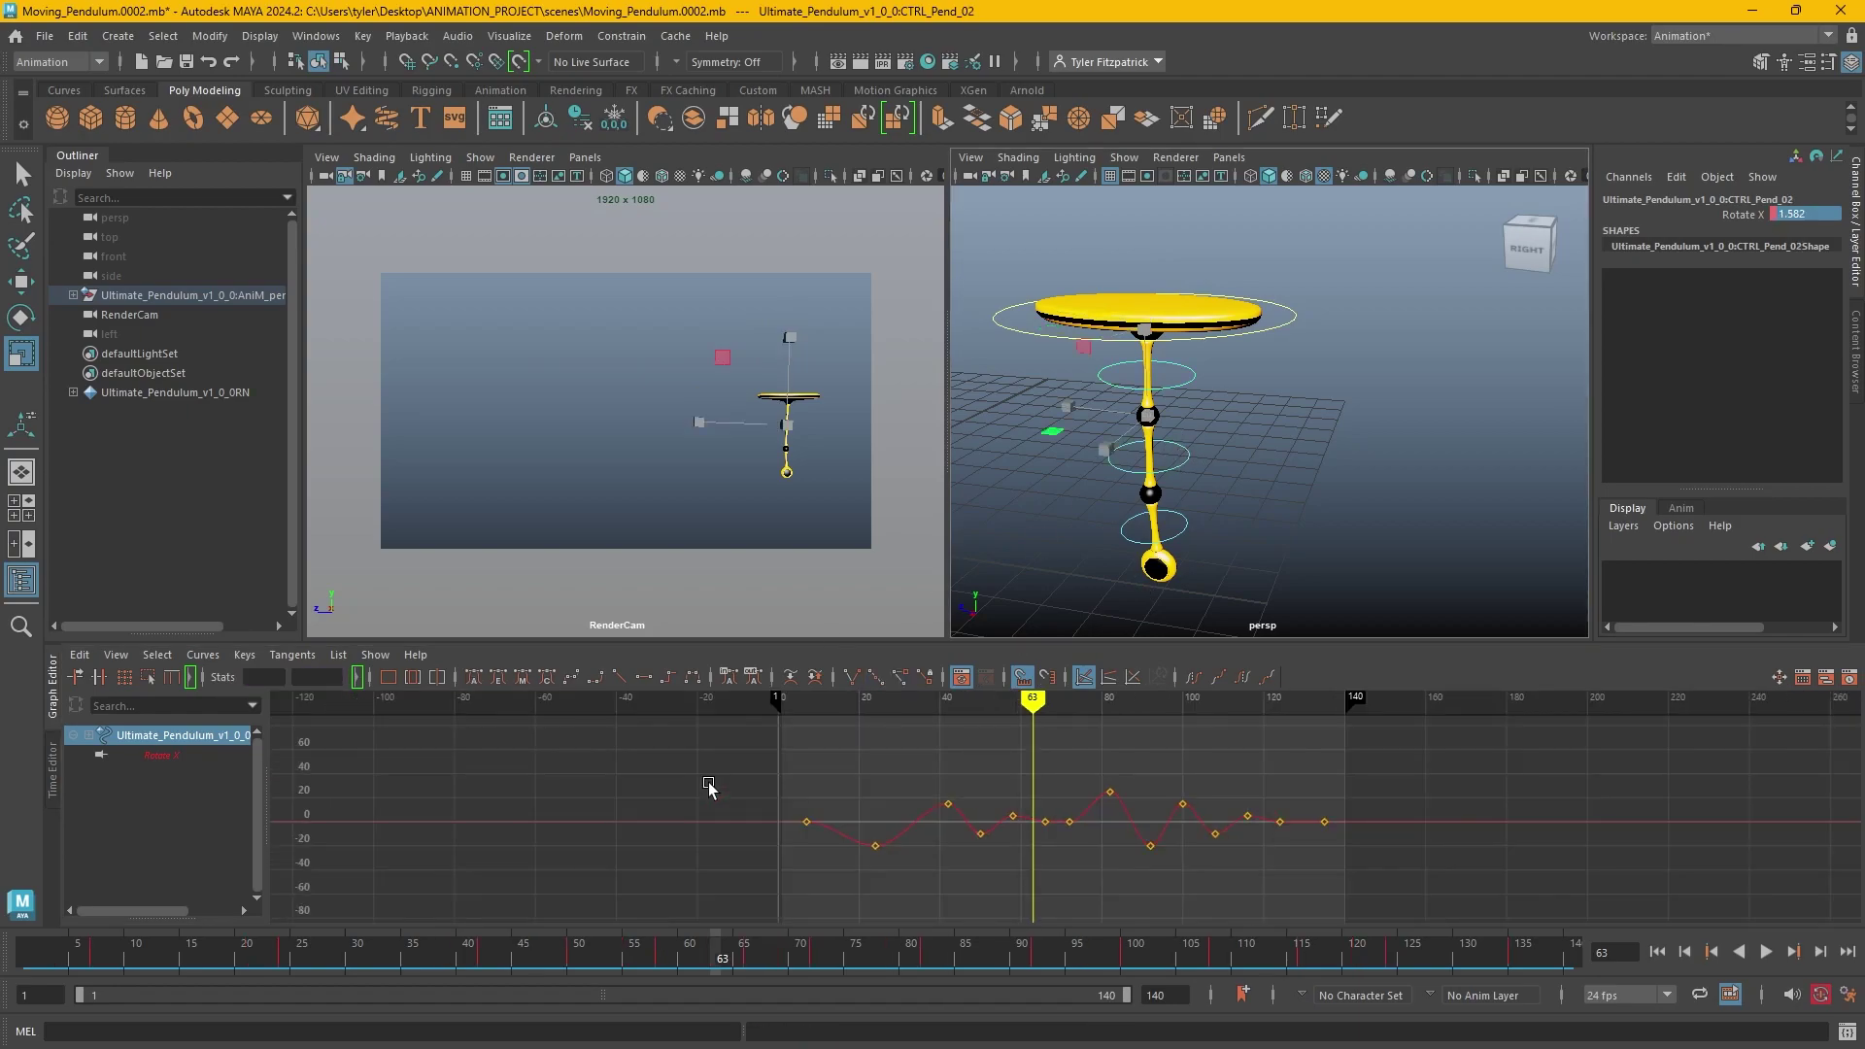
left_click(797, 712)
key("a")
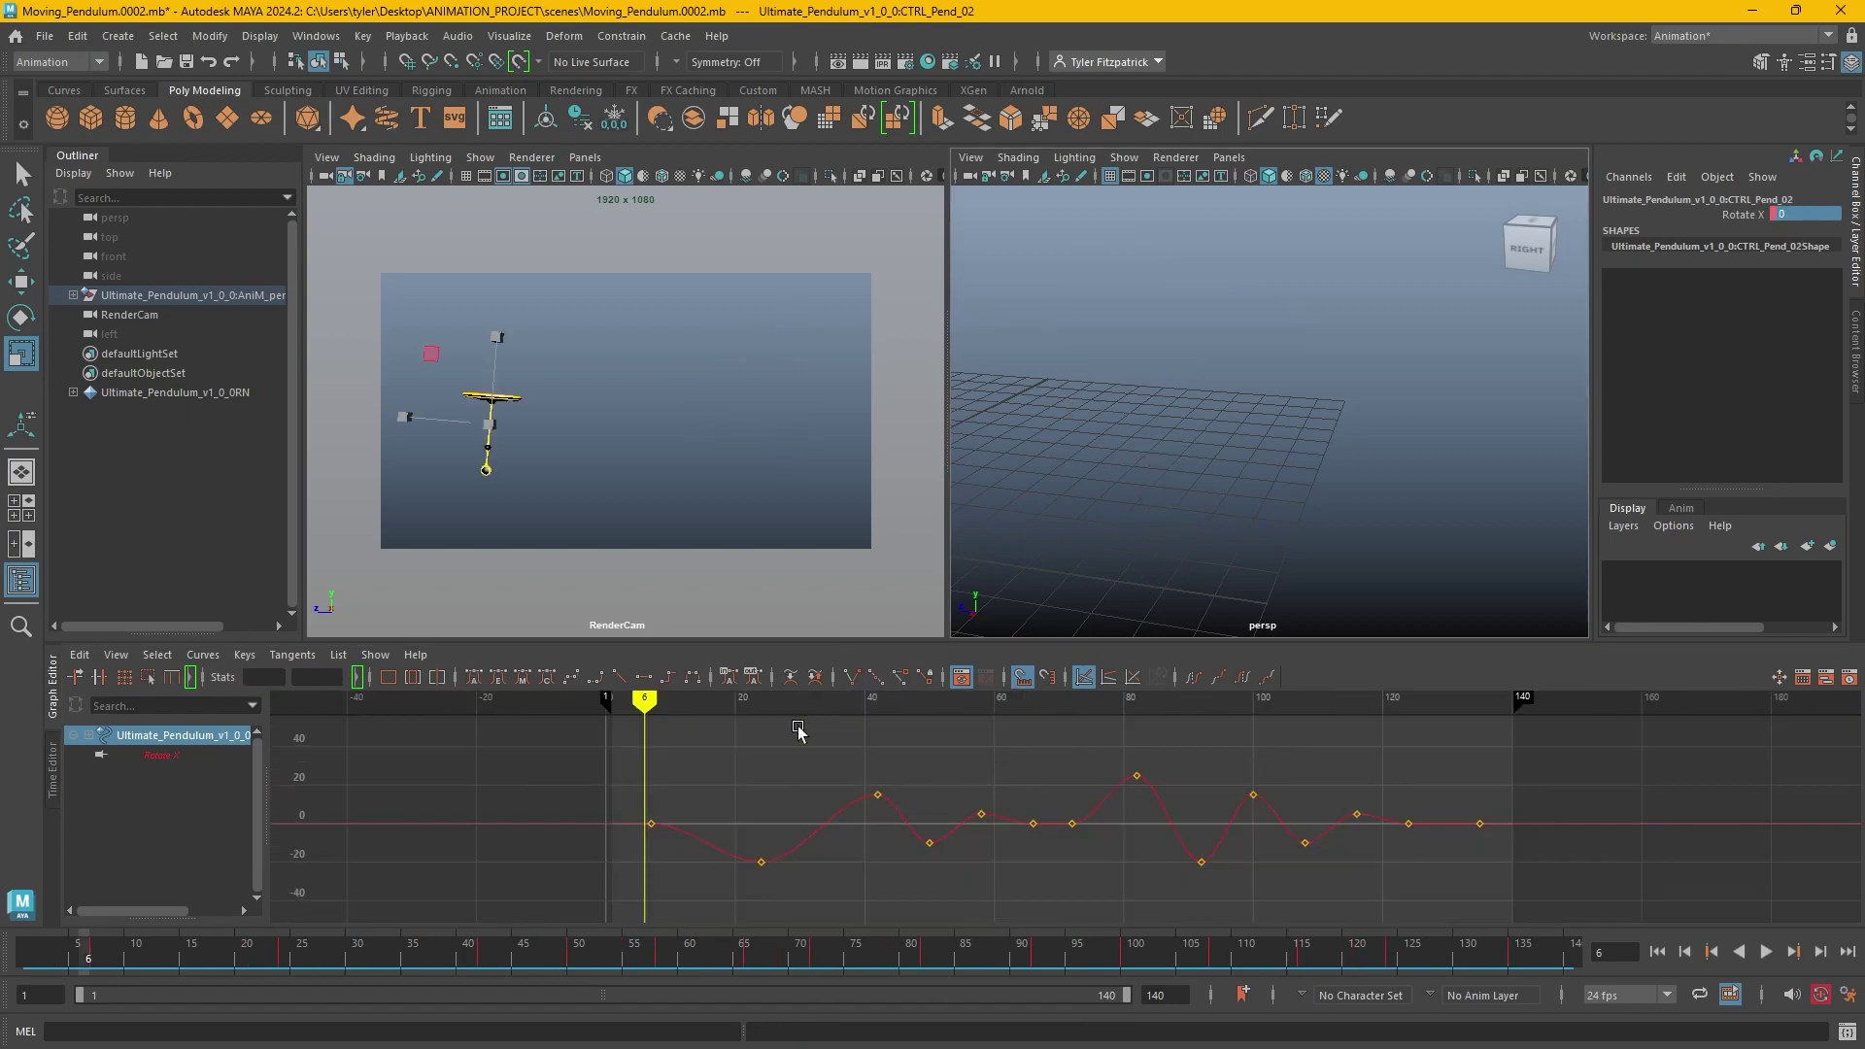
left_click(652, 700)
left_click_drag(622, 911, 1530, 727)
key("Delete")
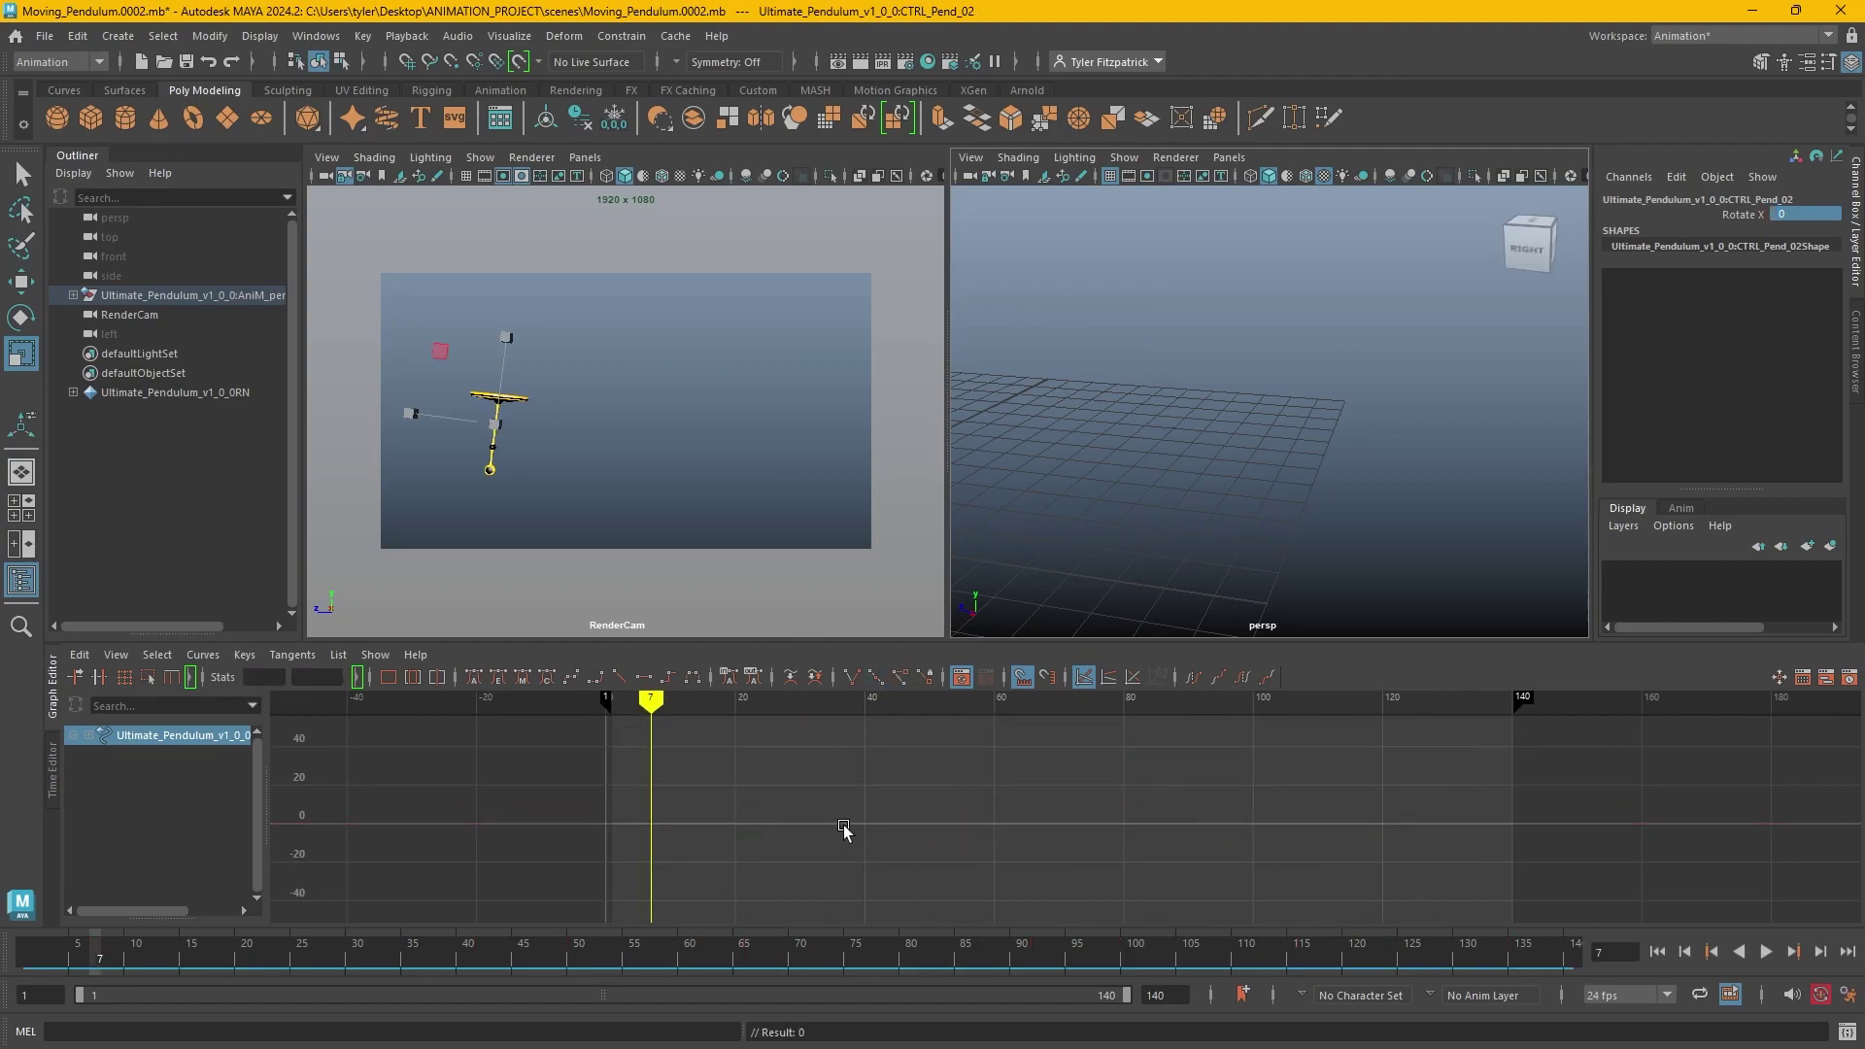
key("ctrl+z")
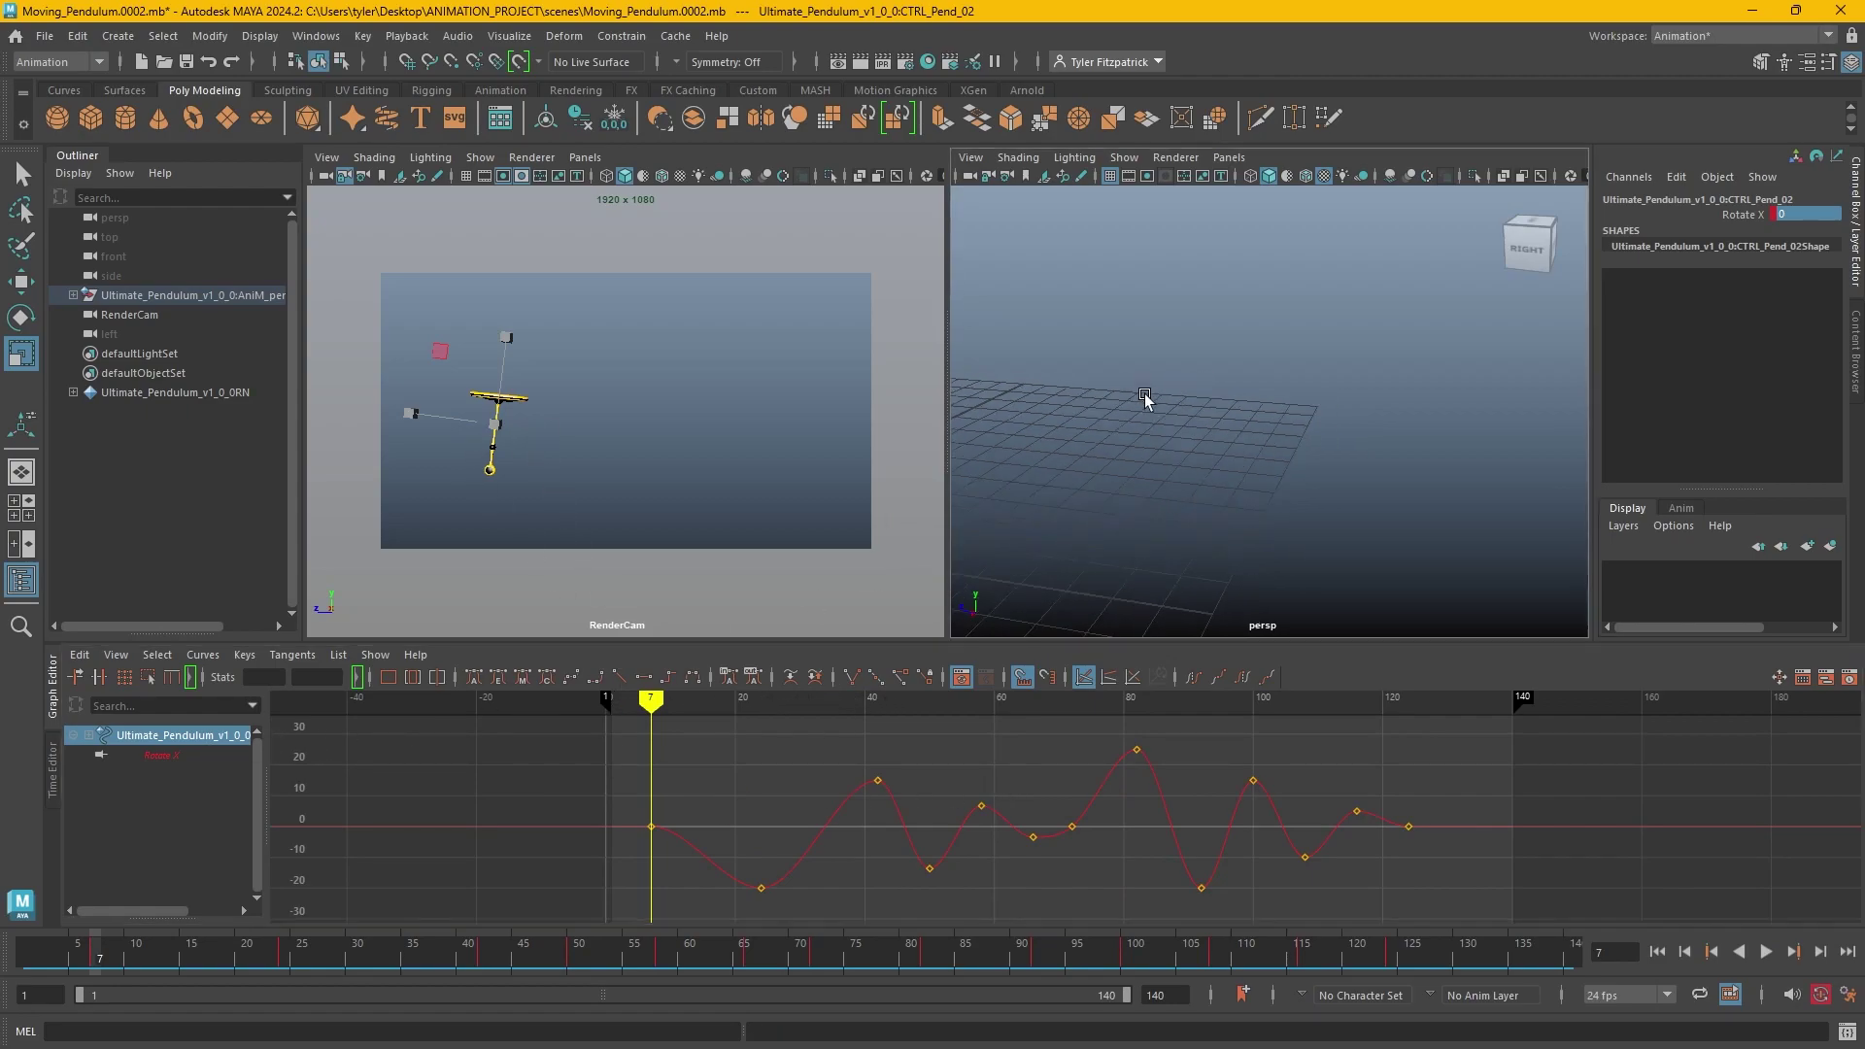
Frame the rig in the perspective view and select CTRL_Pend_03.
key("f")
middle_click_drag(1226, 436, 1357, 369, "alt")
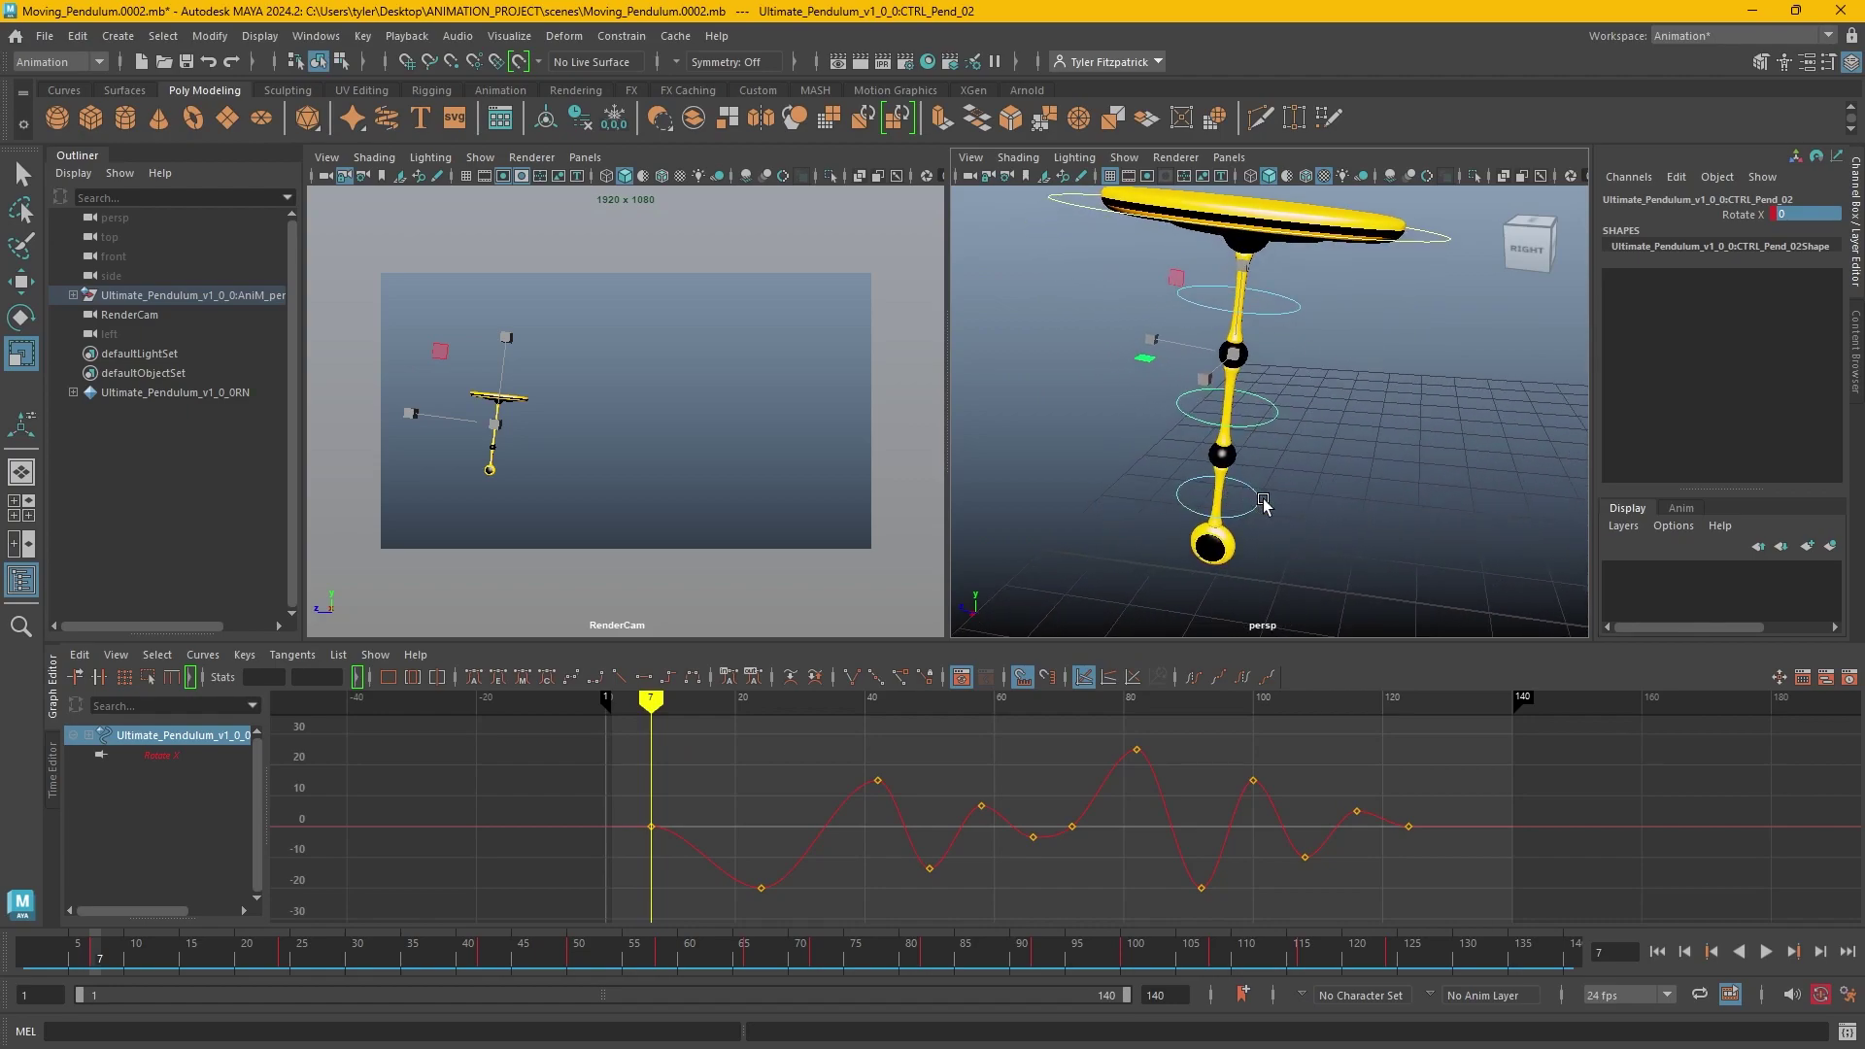
left_click(1263, 502)
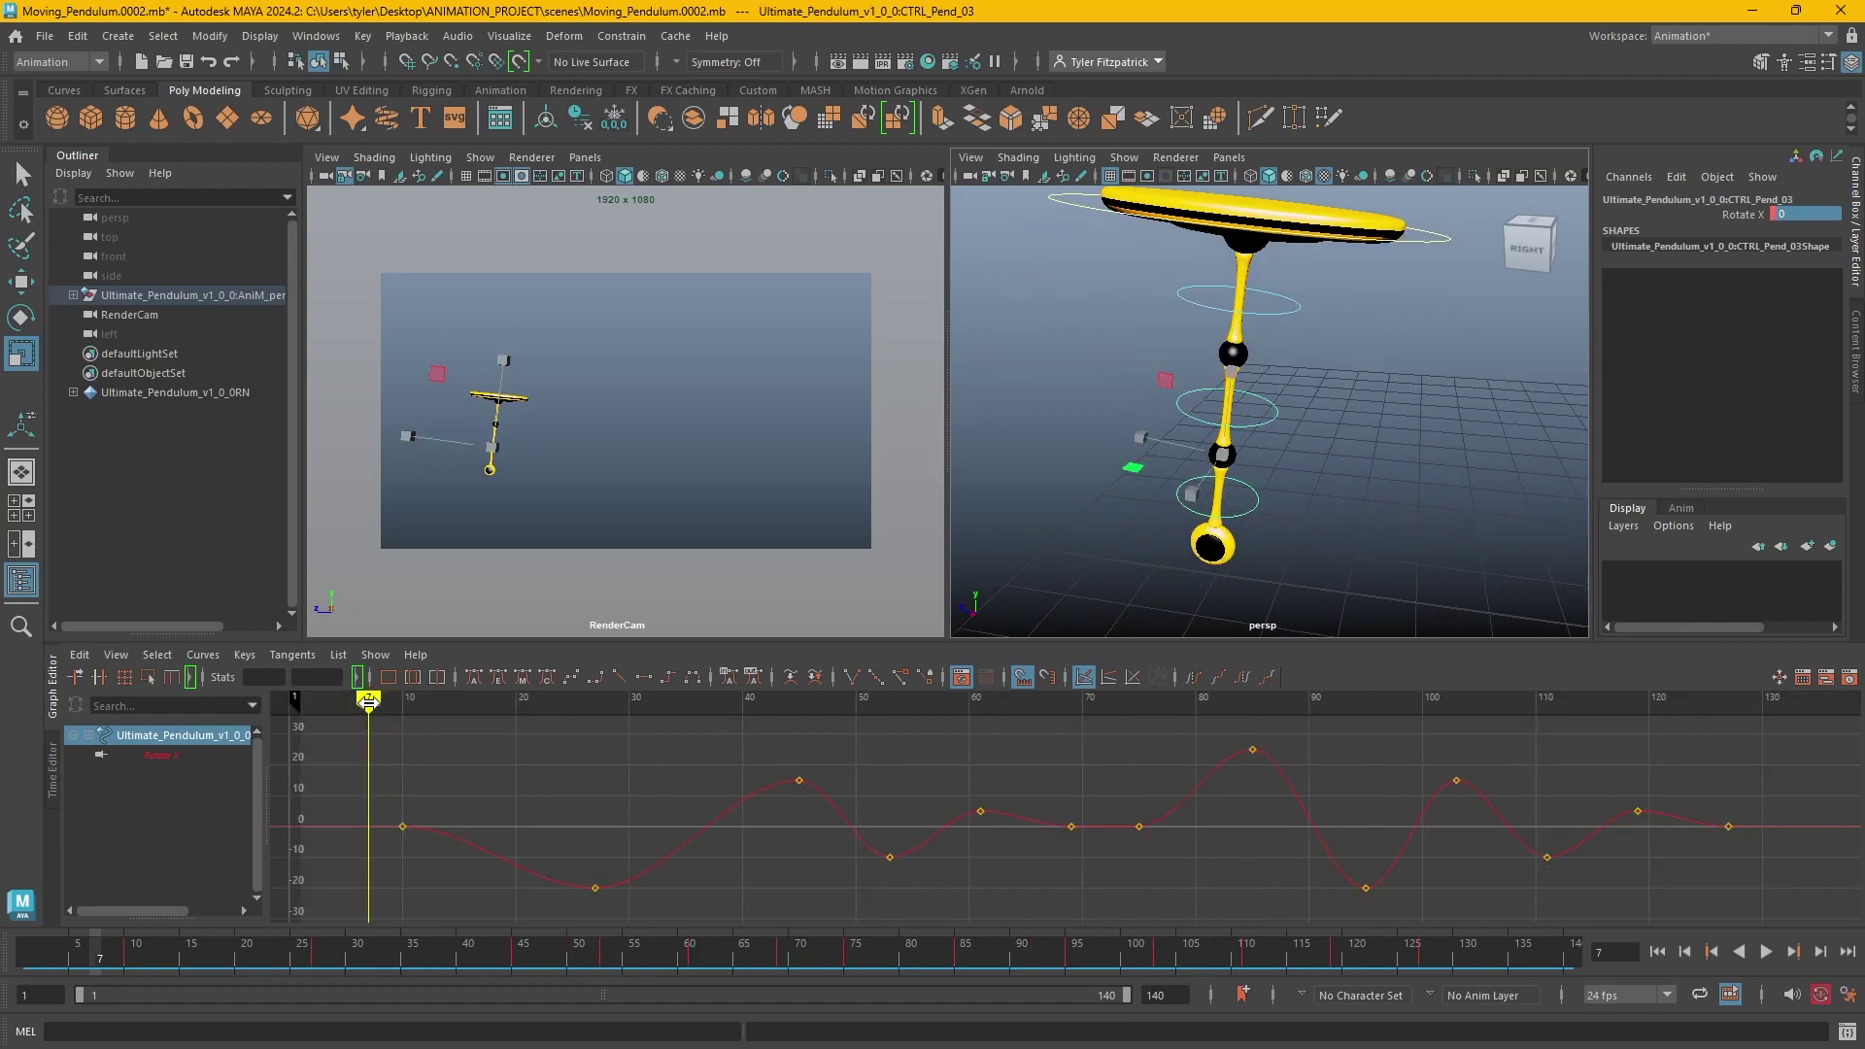
Delete all 13 CTRL_Pend_03 Rotate X keys and restore them with undo.
left_click_drag(368, 702, 409, 702)
middle_click_drag(1134, 797, 1020, 763, "alt")
scroll(1017, 761, "down", 3)
middle_click_drag(863, 796, 835, 824, "alt")
left_click_drag(525, 886, 1497, 731)
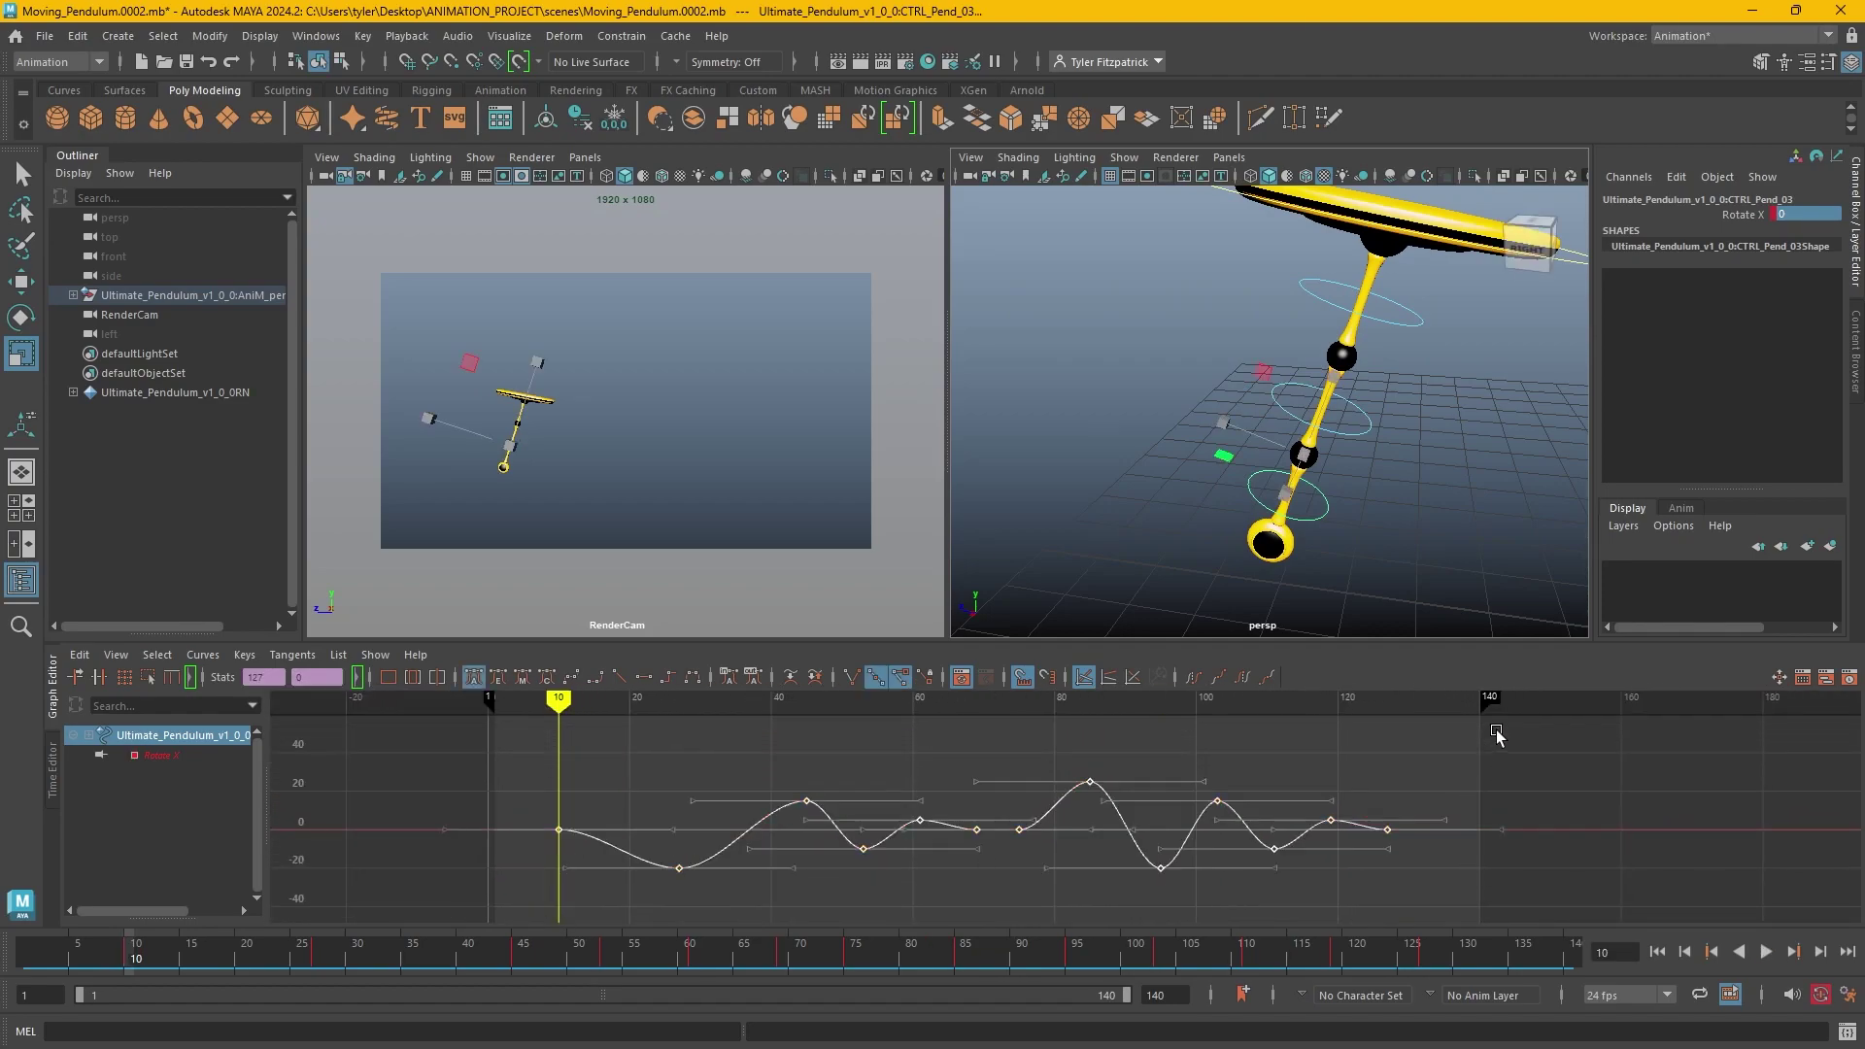
key("Delete")
key("ctrl+z")
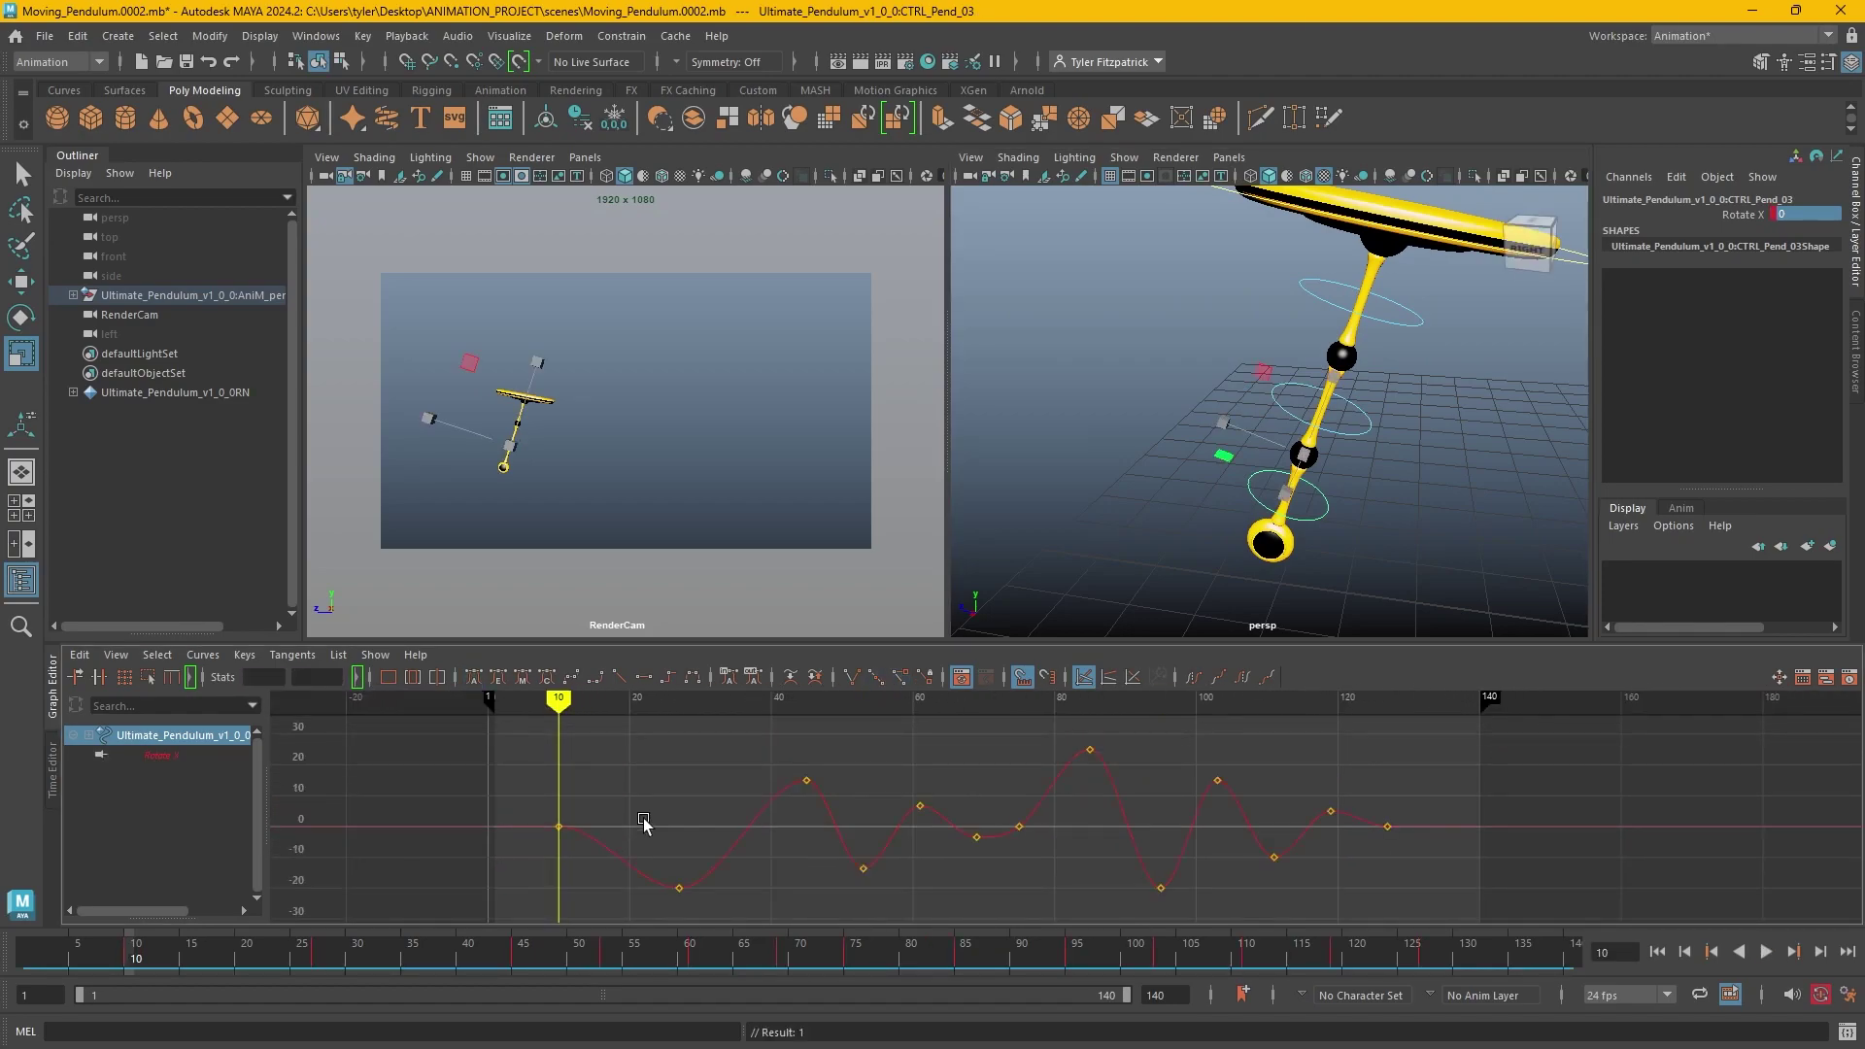
Play the pendulum animation from frame 0 and review the swing around frames 79–94.
mouse_move(559, 699)
left_mouse_down()
mouse_move(486, 699)
mouse_move(501, 700)
left_mouse_up()
left_click(1766, 952)
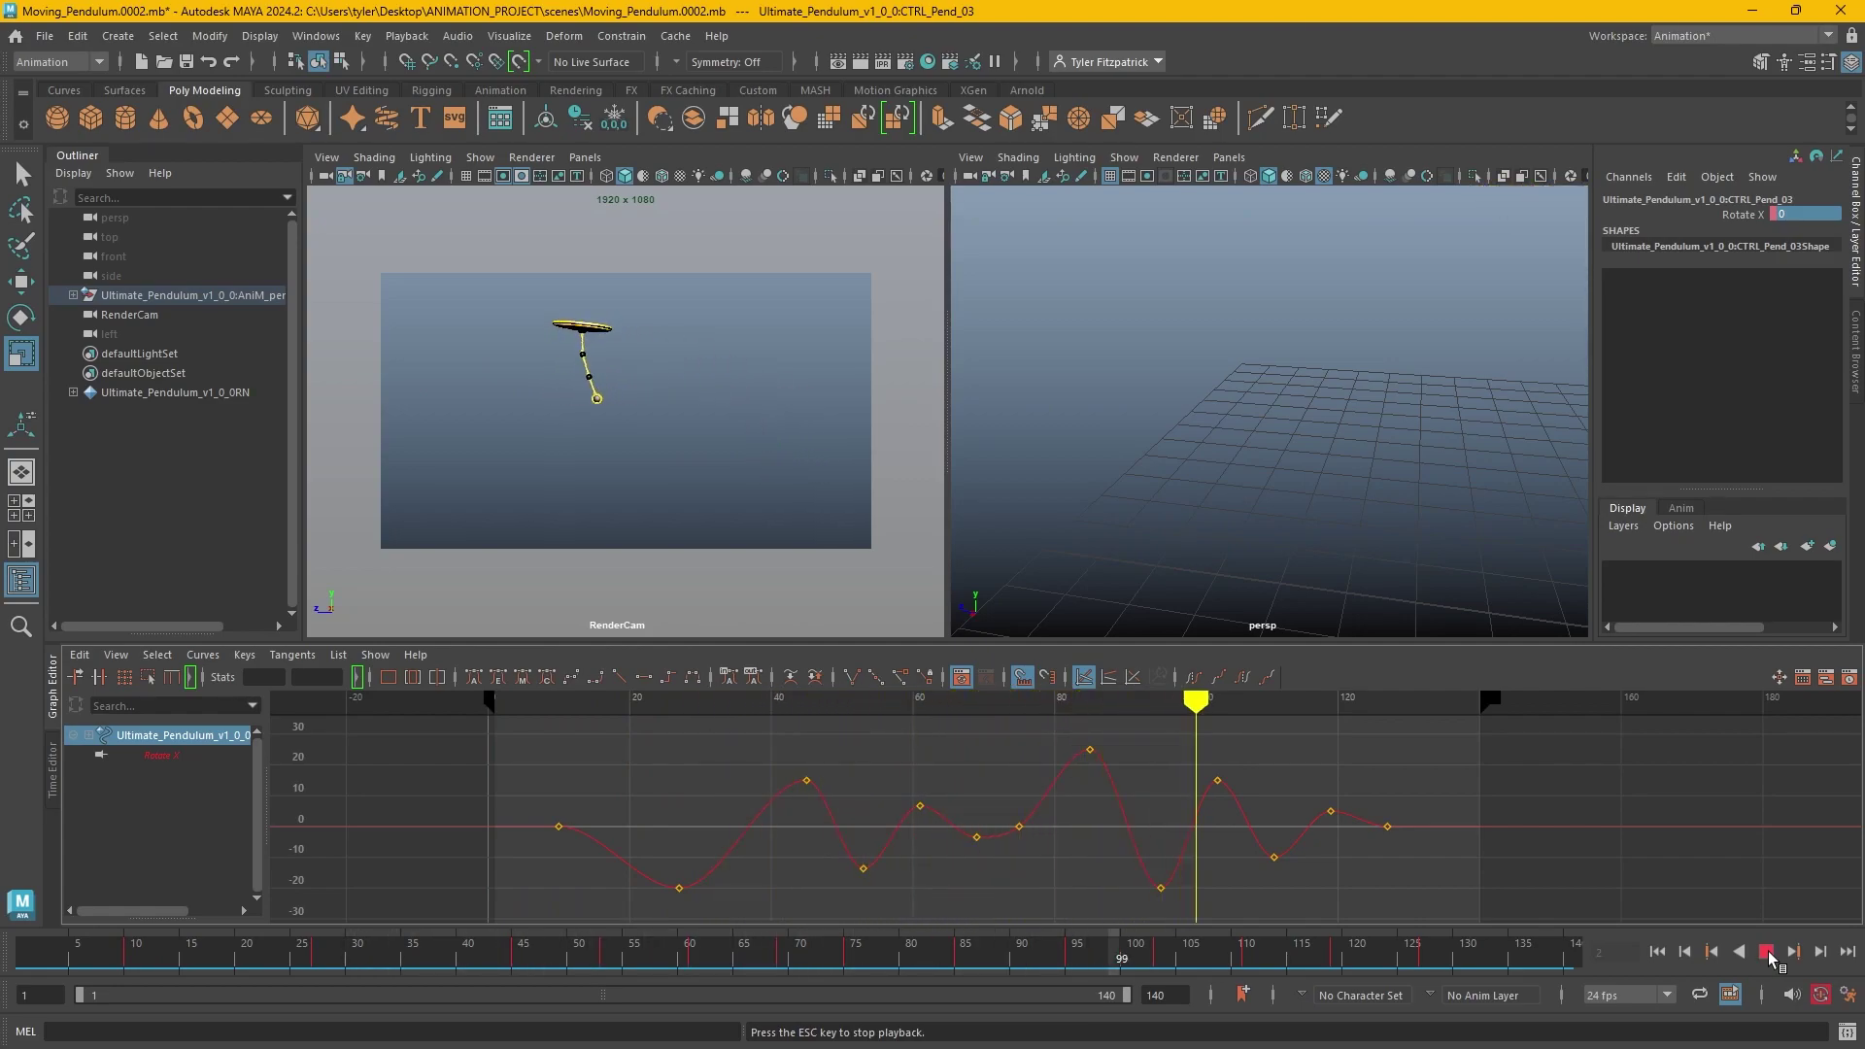
left_click(547, 702)
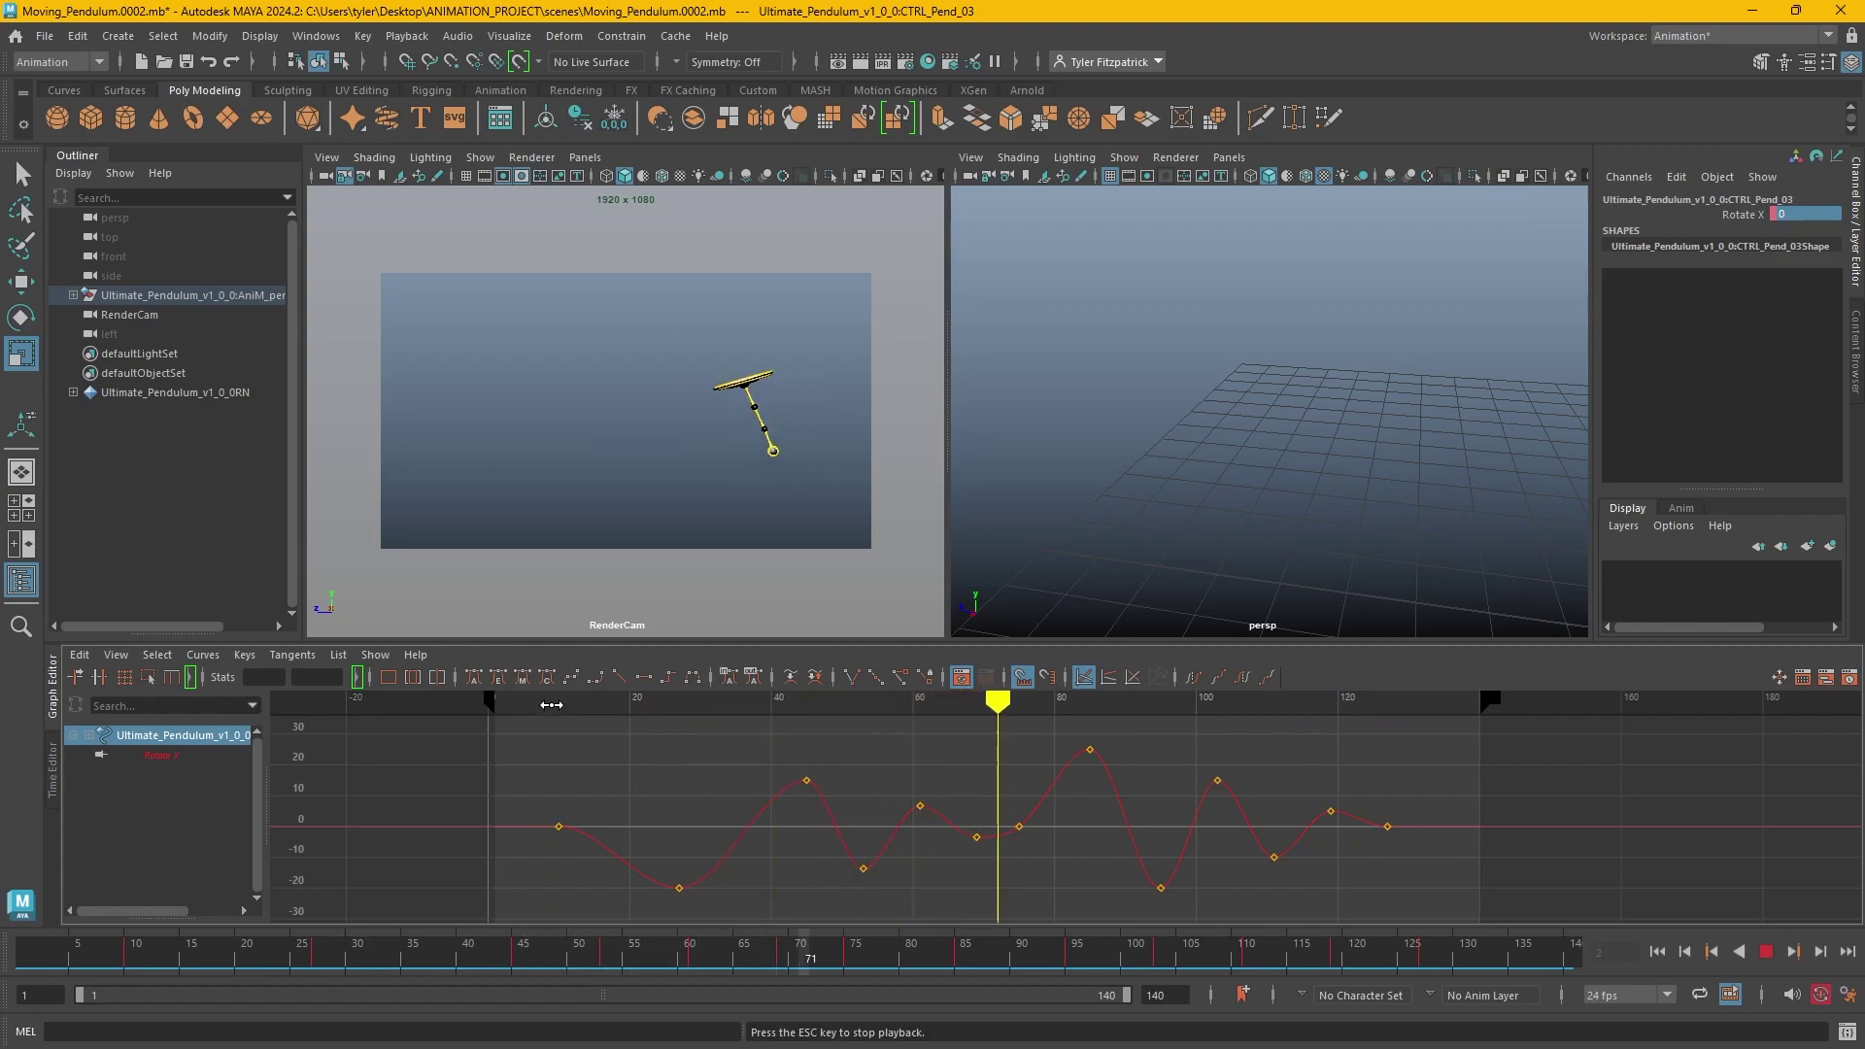
left_click(1766, 954)
left_click_drag(1054, 777, 1155, 782)
Select CTRL_Pend_01 and scrub to about frame 89 to check its pose.
key("f")
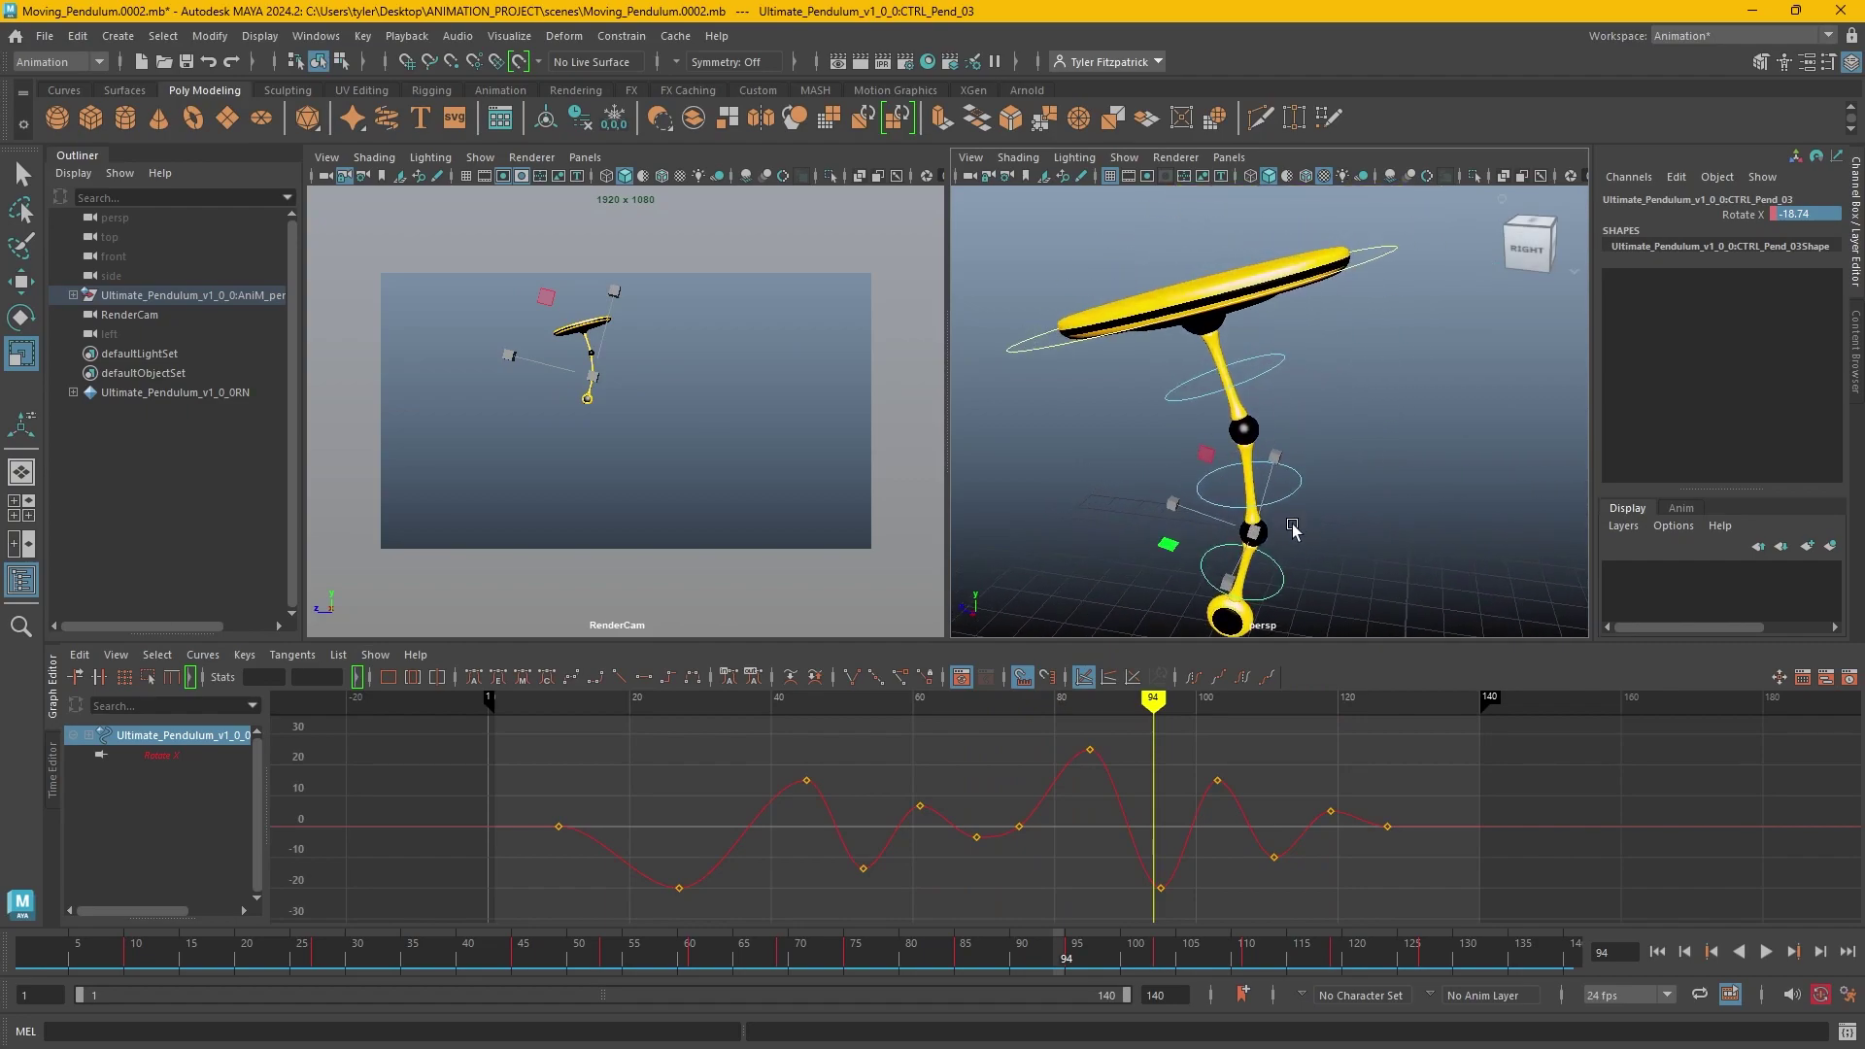
left_click(1280, 357)
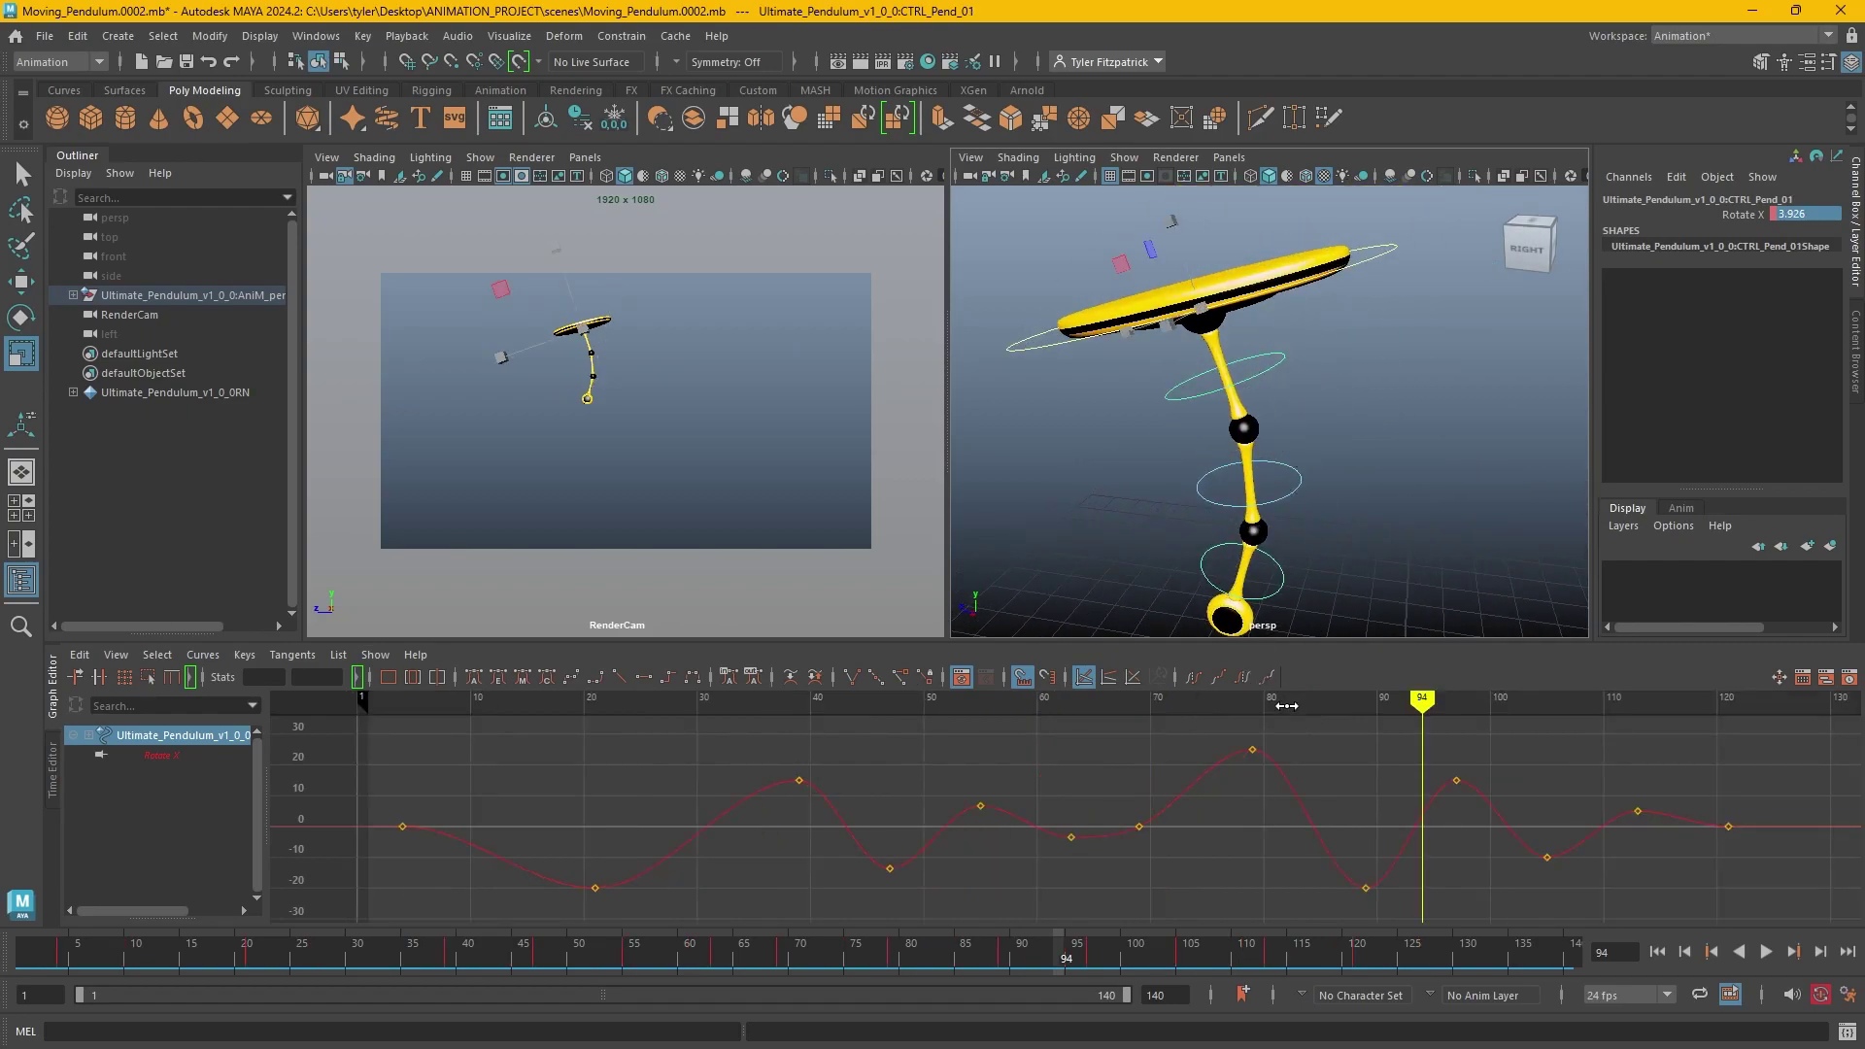
left_click_drag(1285, 706, 1364, 724)
middle_click_drag(1535, 766, 1099, 774, "alt+shift")
Set CTRL_Pend_01's Rotate X key at frame 121 to -2.5.
mouse_move(872, 704)
left_mouse_down()
mouse_move(850, 704)
mouse_move(993, 714)
mouse_move(919, 745)
left_mouse_up()
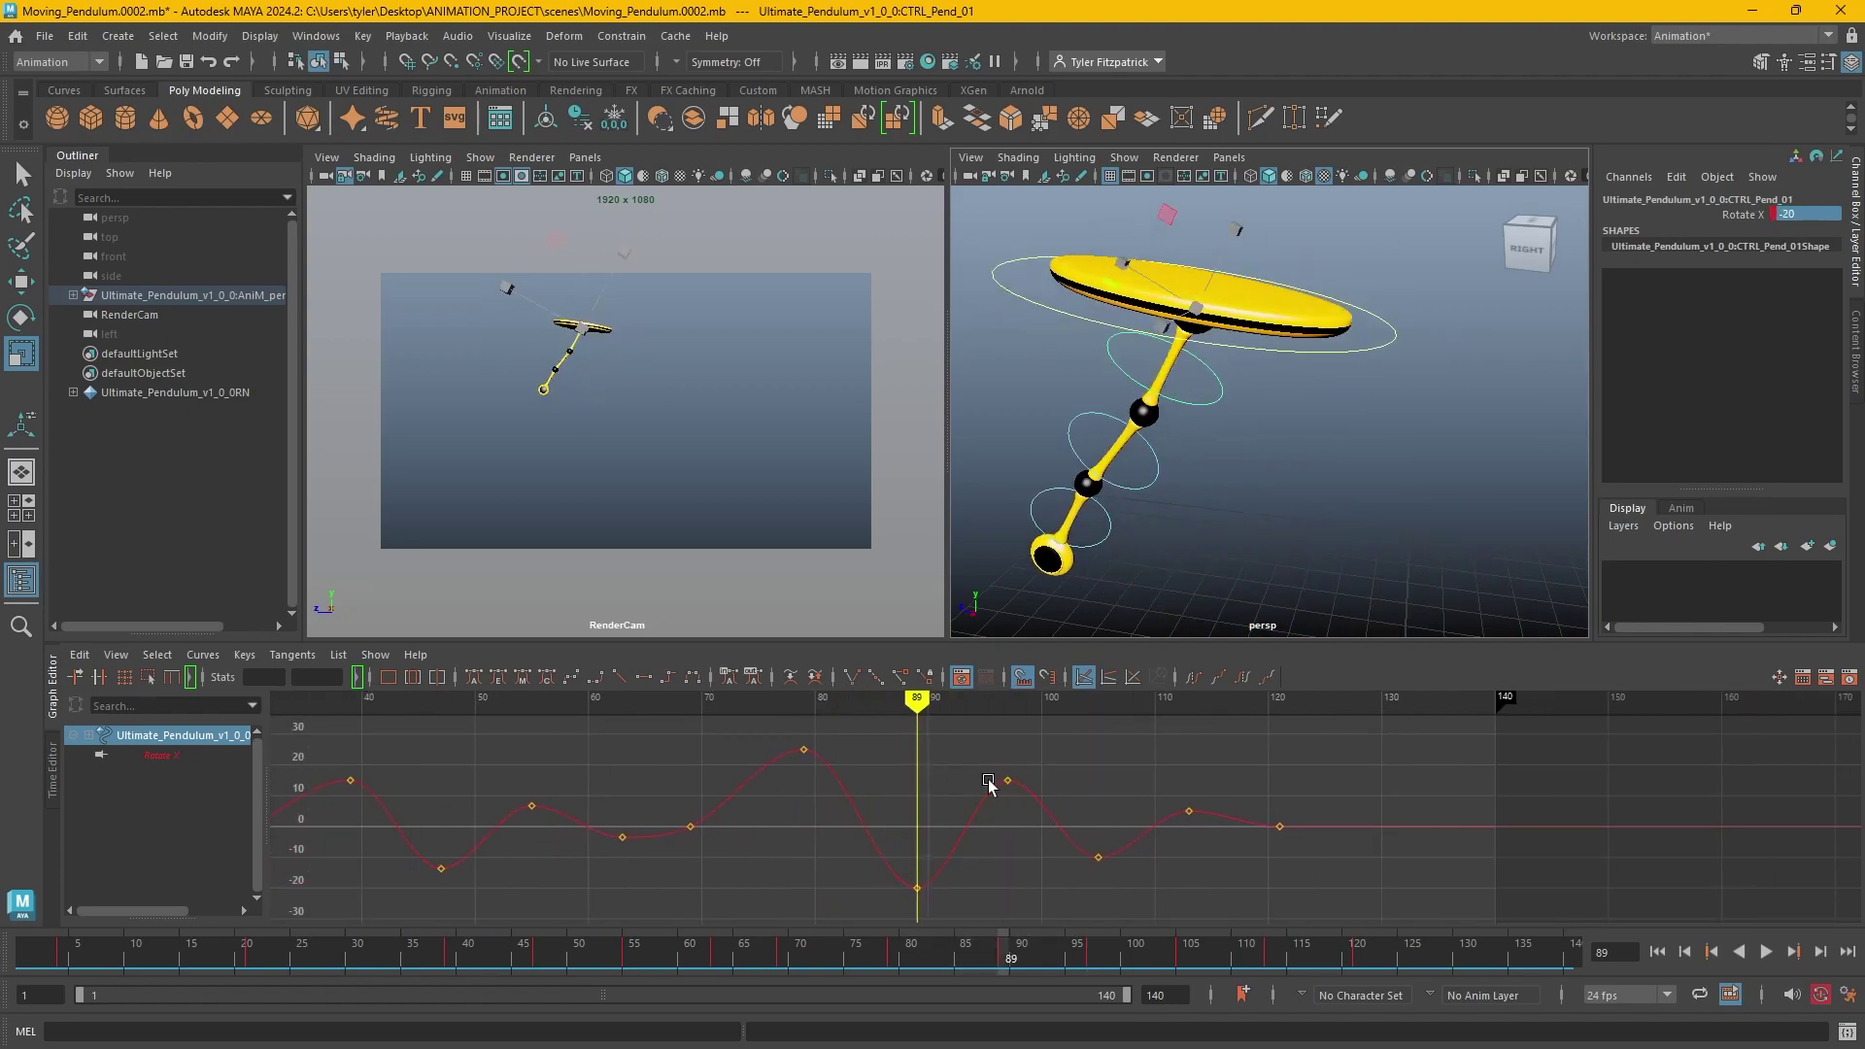
middle_click_drag(989, 785, 834, 897, "alt")
left_click_drag(834, 897, 1248, 774)
key("f")
middle_click_drag(1262, 803, 714, 762, "alt")
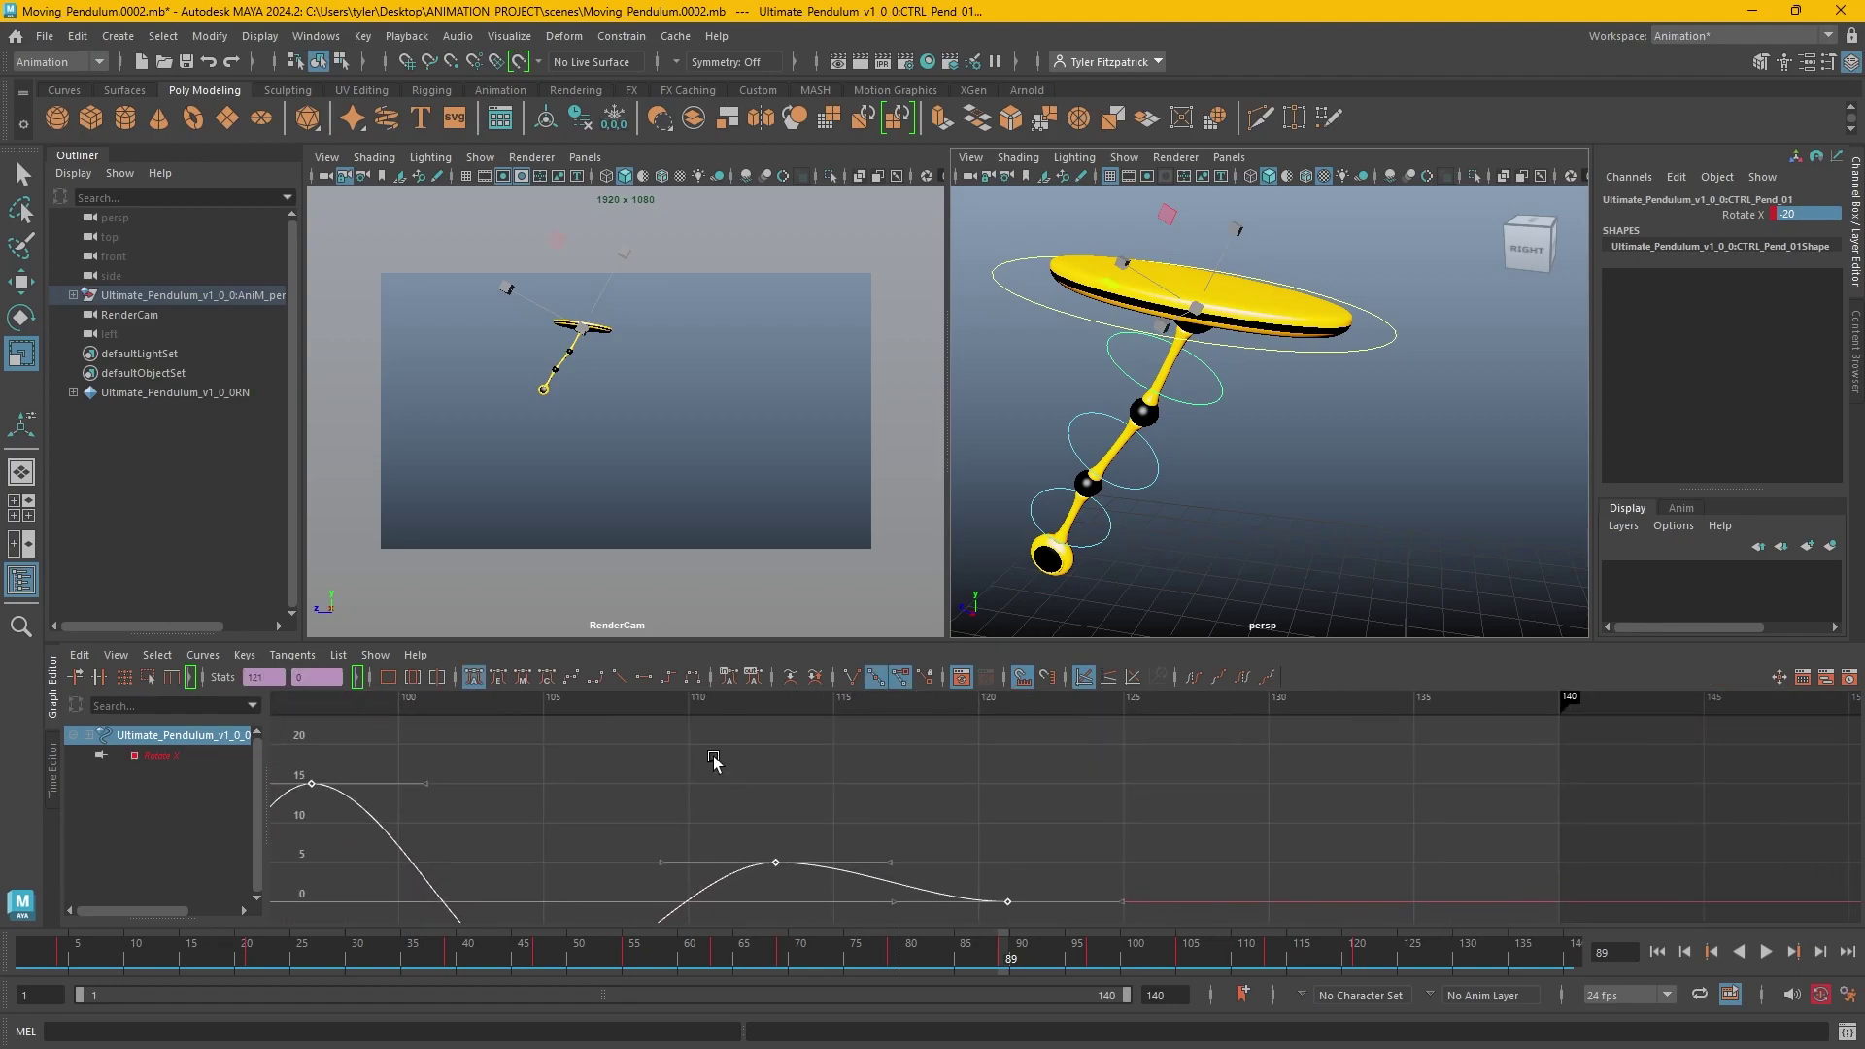
left_click(774, 710)
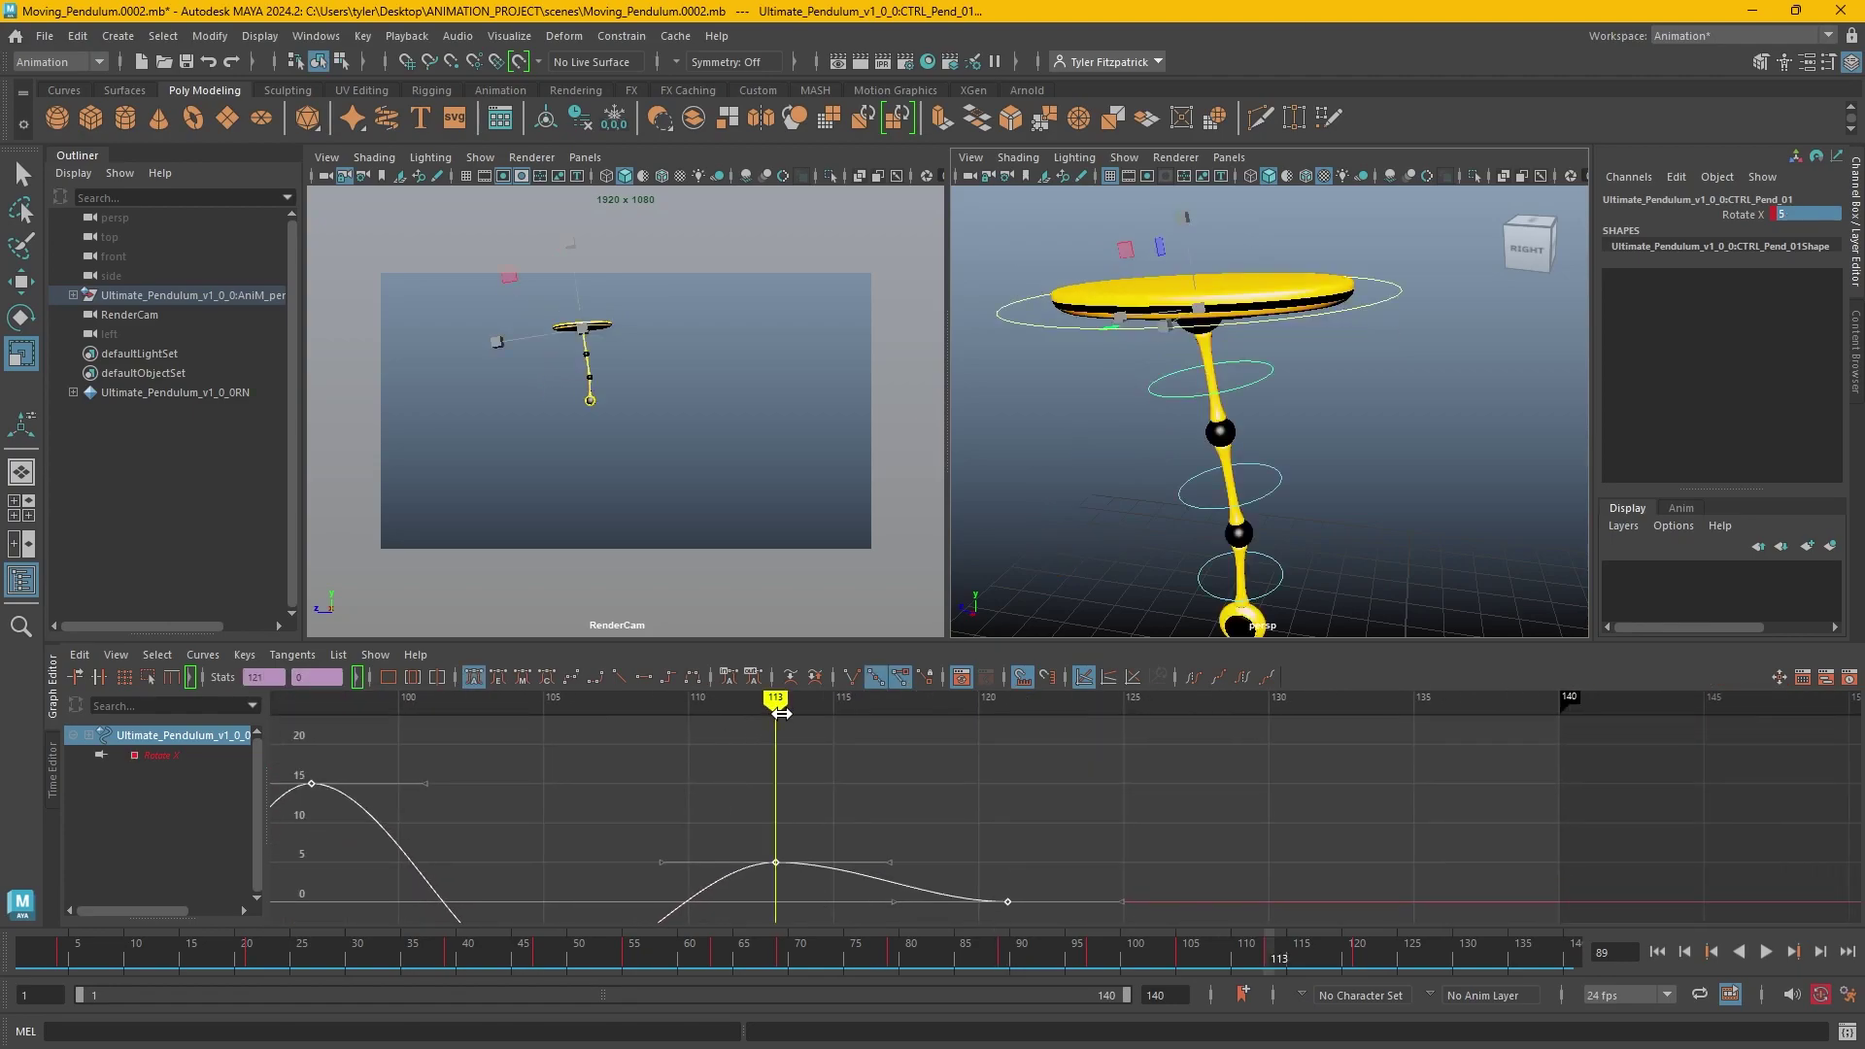
mouse_move(1053, 832)
middle_mouse_down("alt")
mouse_move(913, 879)
mouse_move(1150, 845)
middle_mouse_up("alt")
left_click(1104, 699)
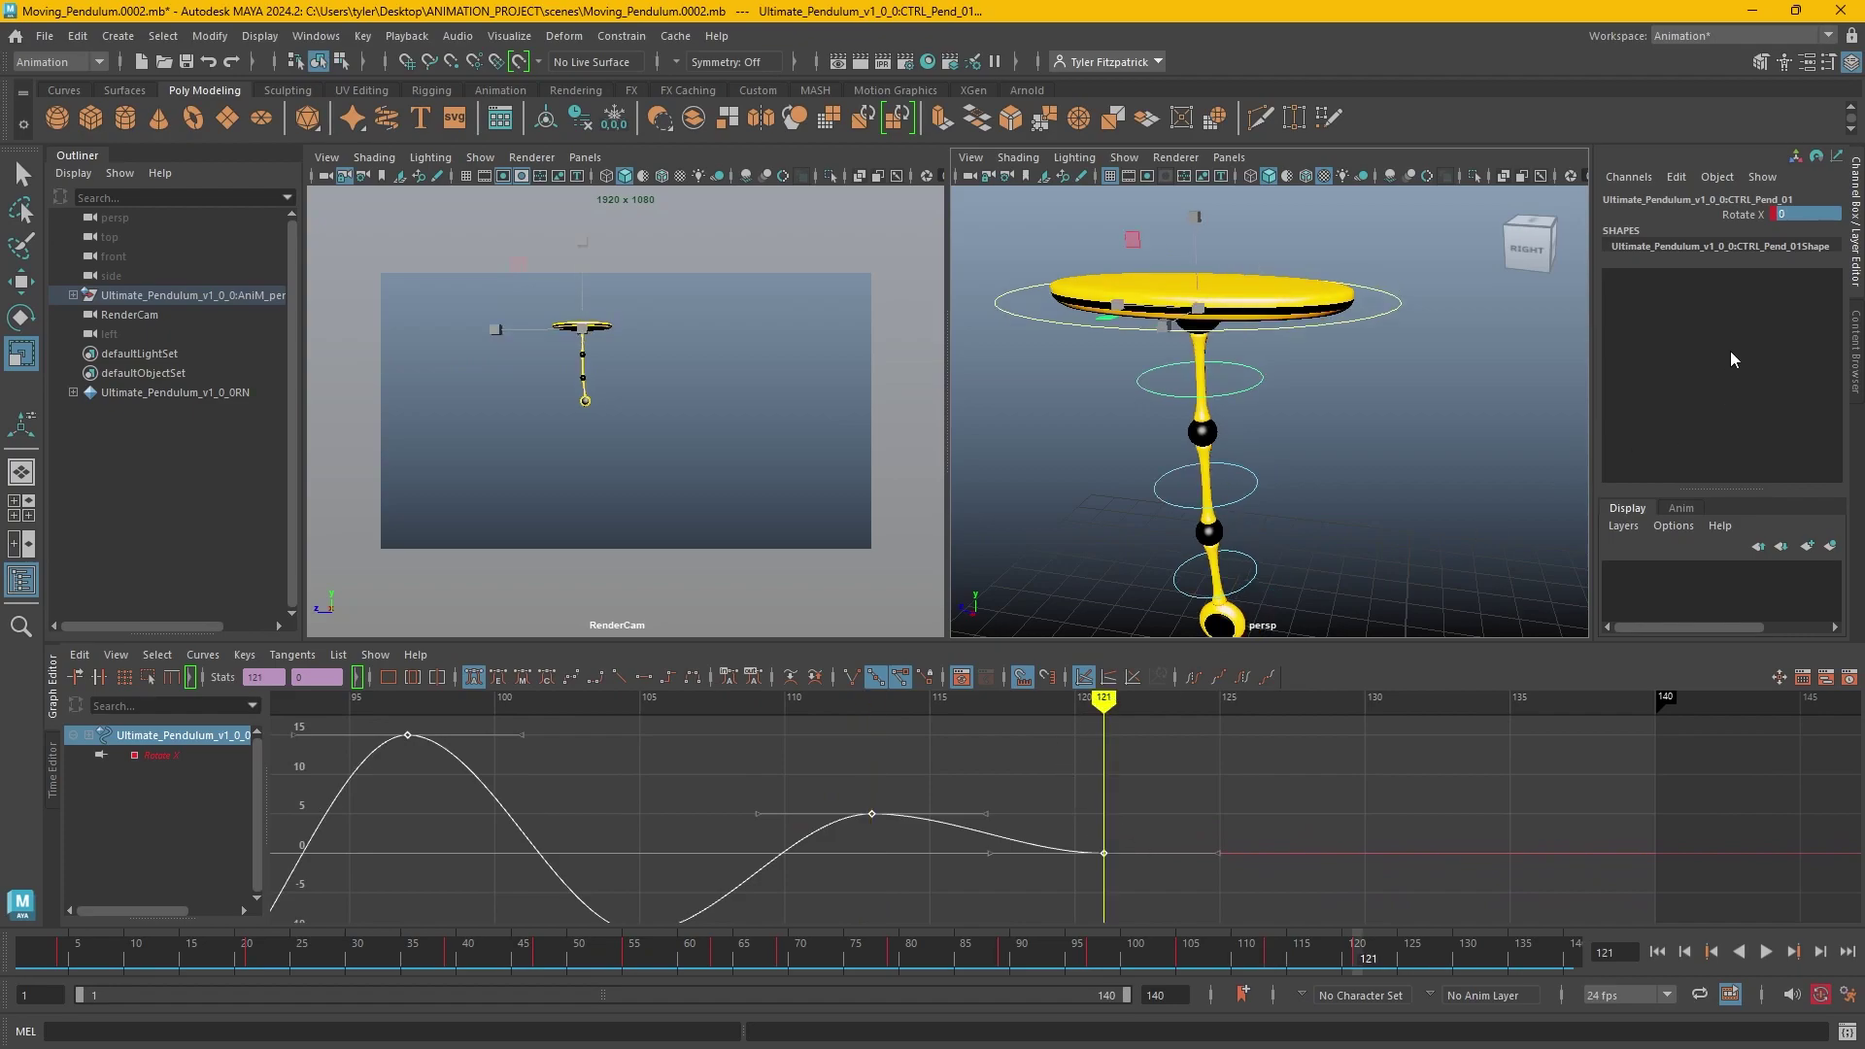
double_click(1793, 215)
type("-2")
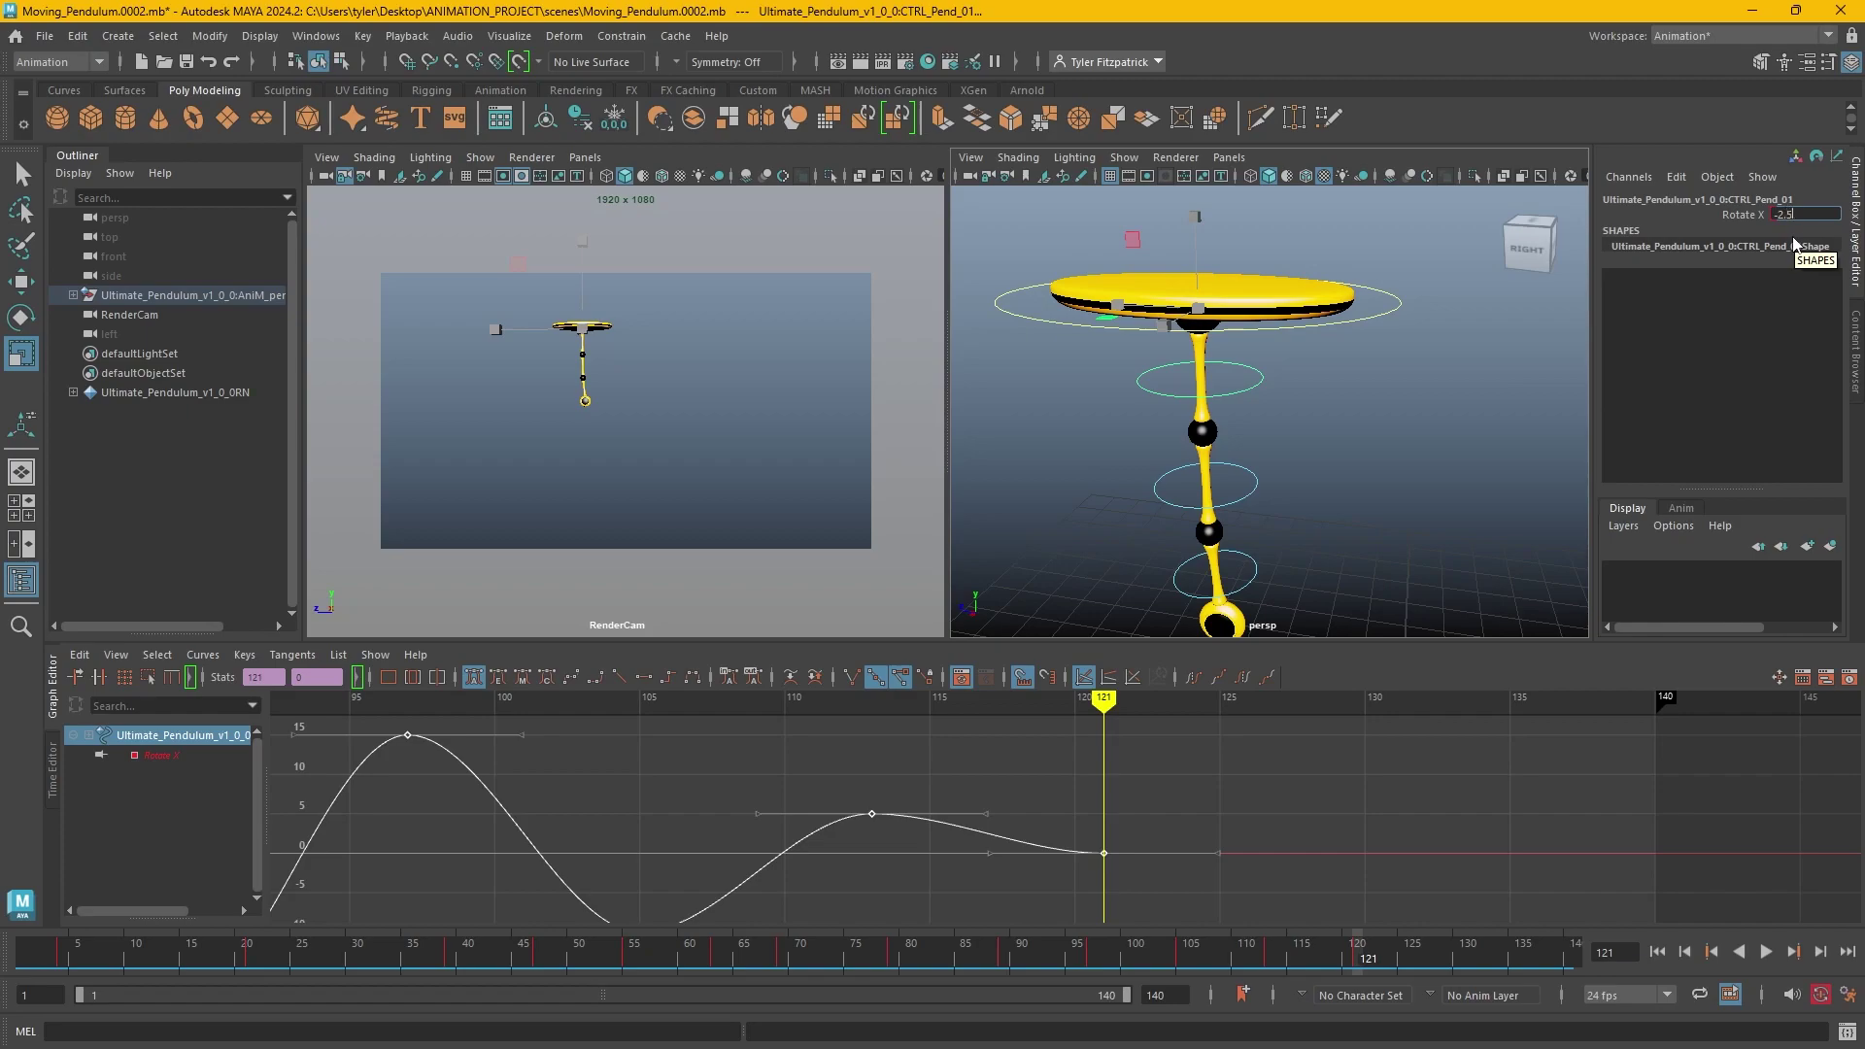
type(".5")
key("Return")
Add a settling Rotate X key of 0 at frame 129.
scroll(1003, 826, "down", 2)
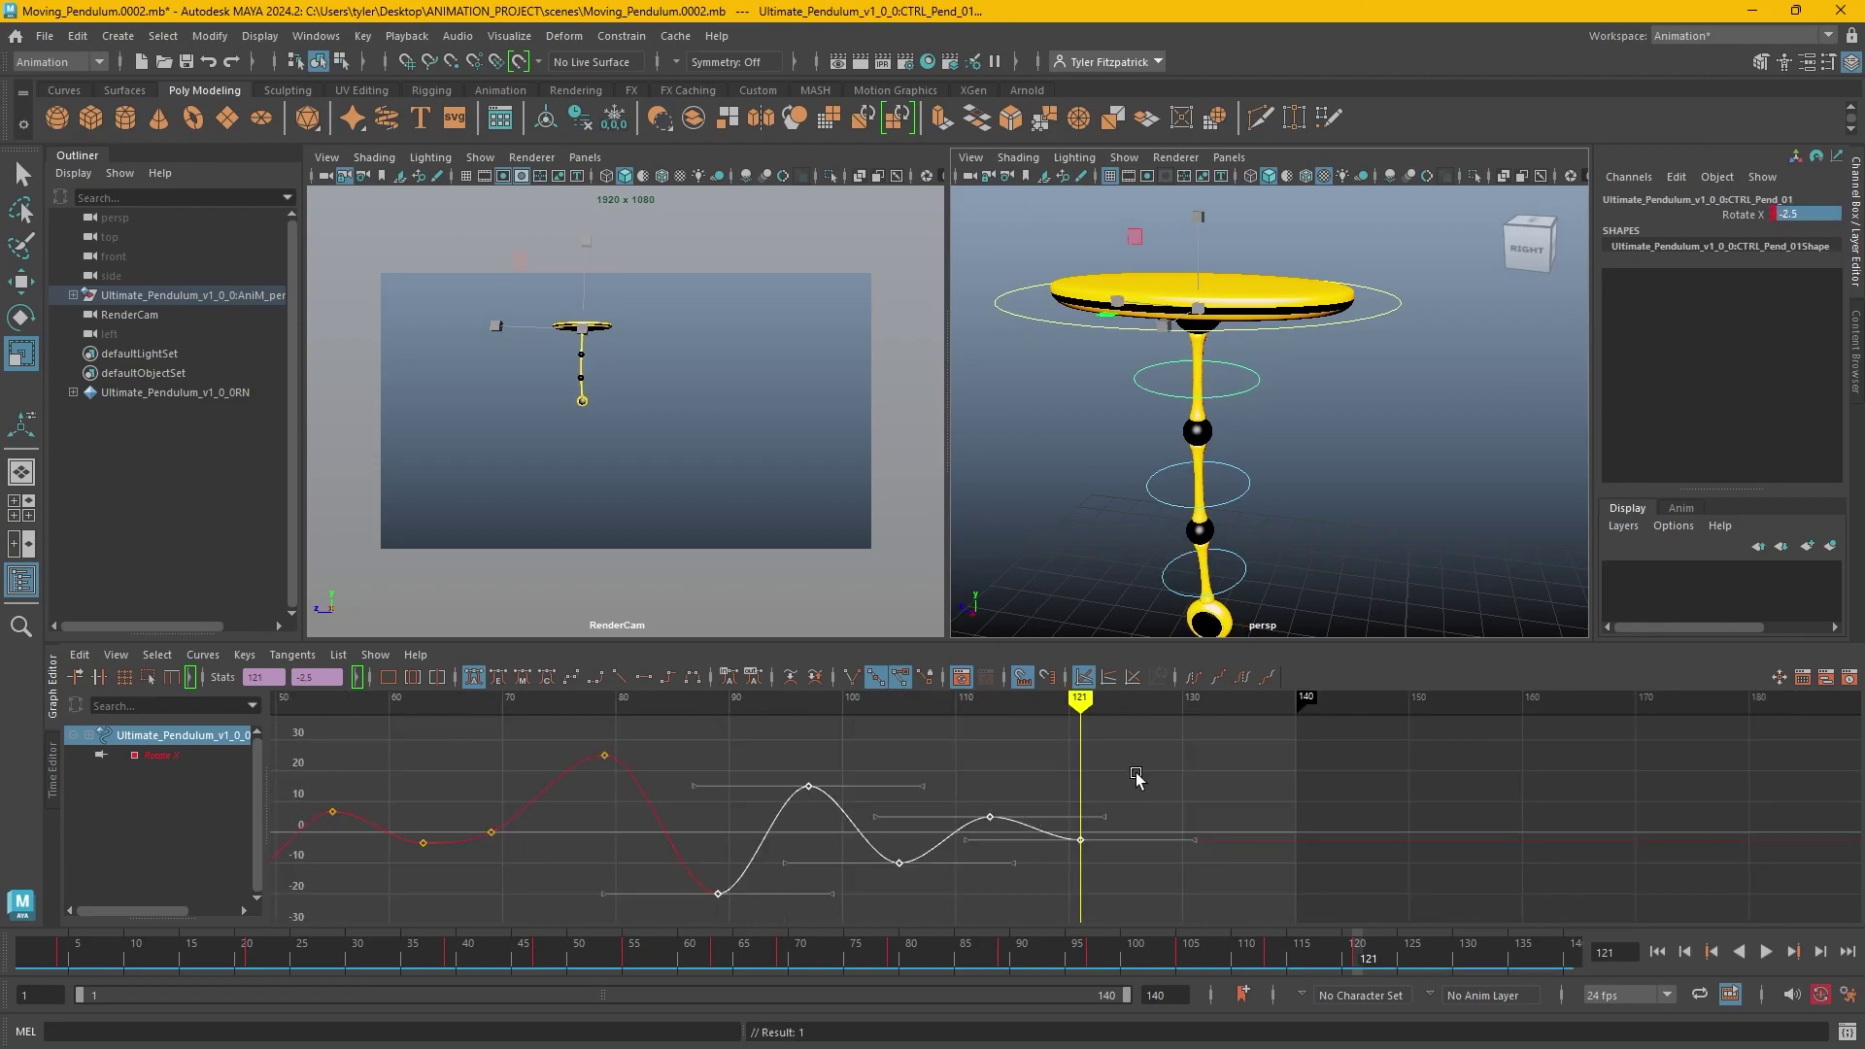
key("alt+period")
key("alt+period")
key("alt+period")
key("alt+period")
key("alt+period")
key("alt+period")
key("alt+period")
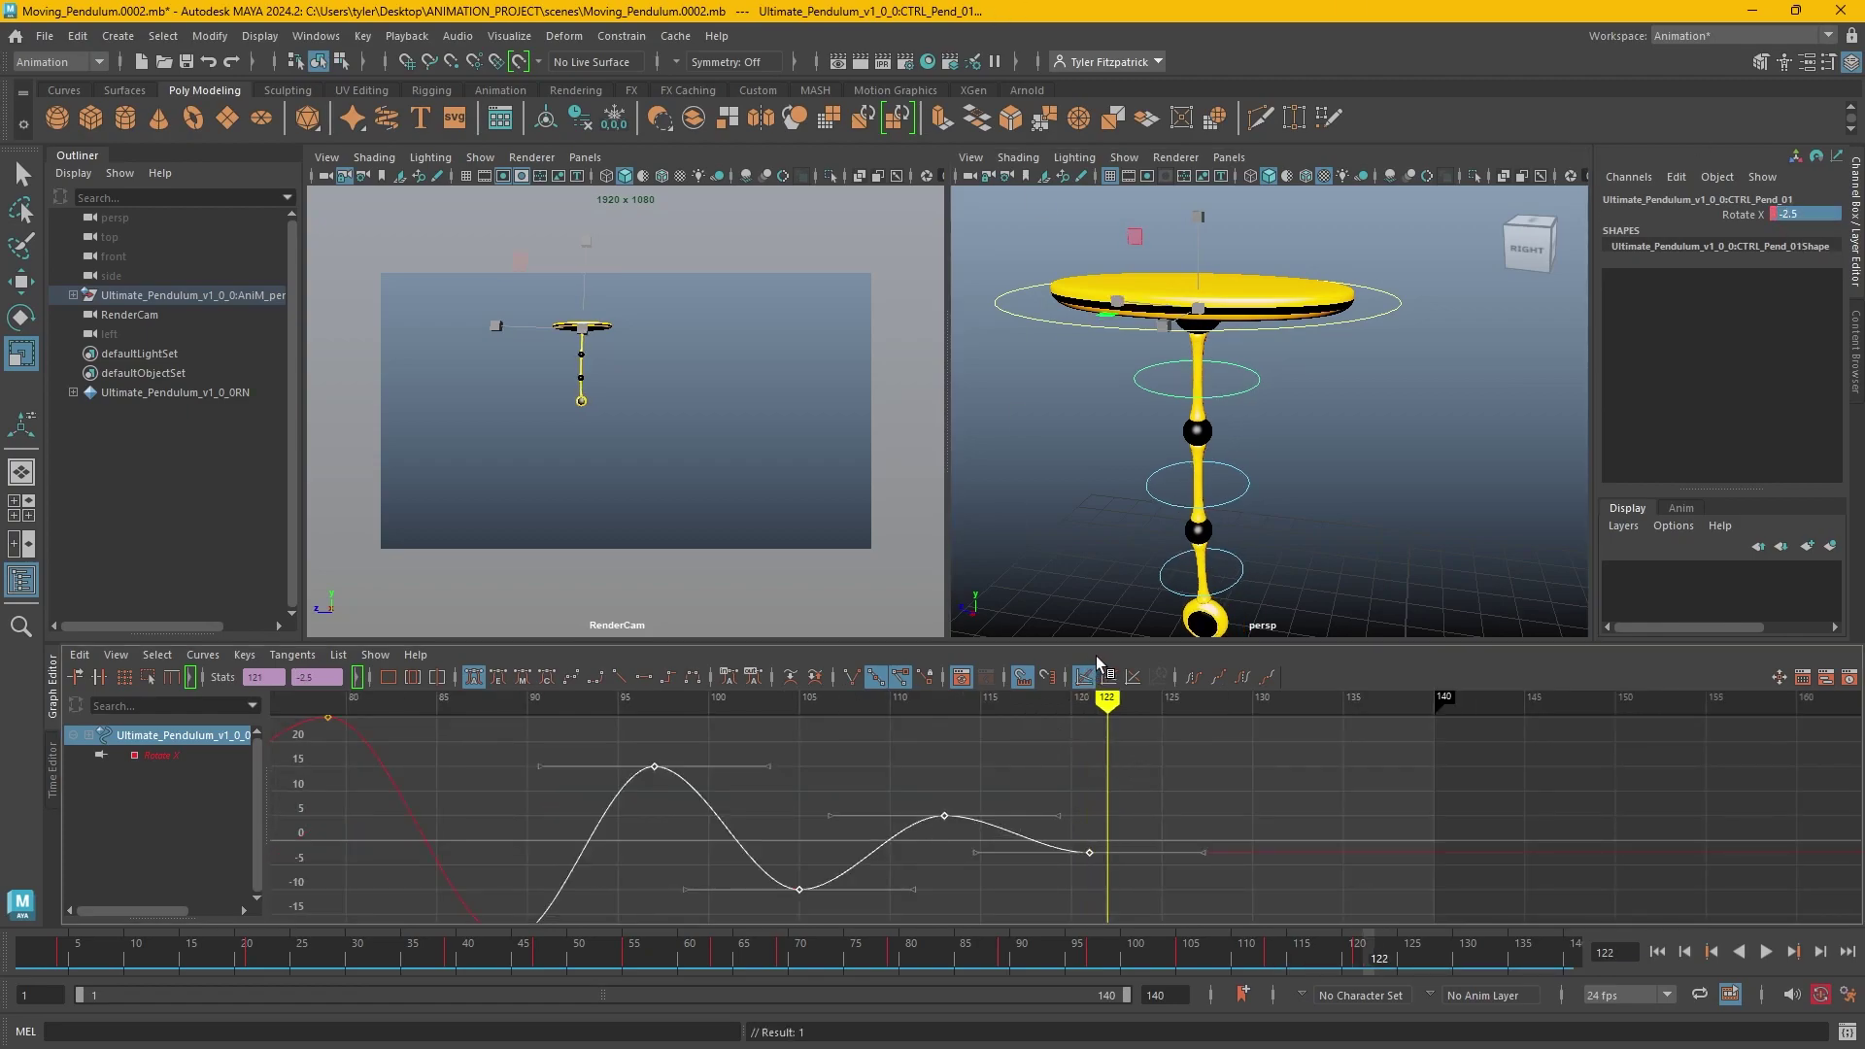
key("alt+period")
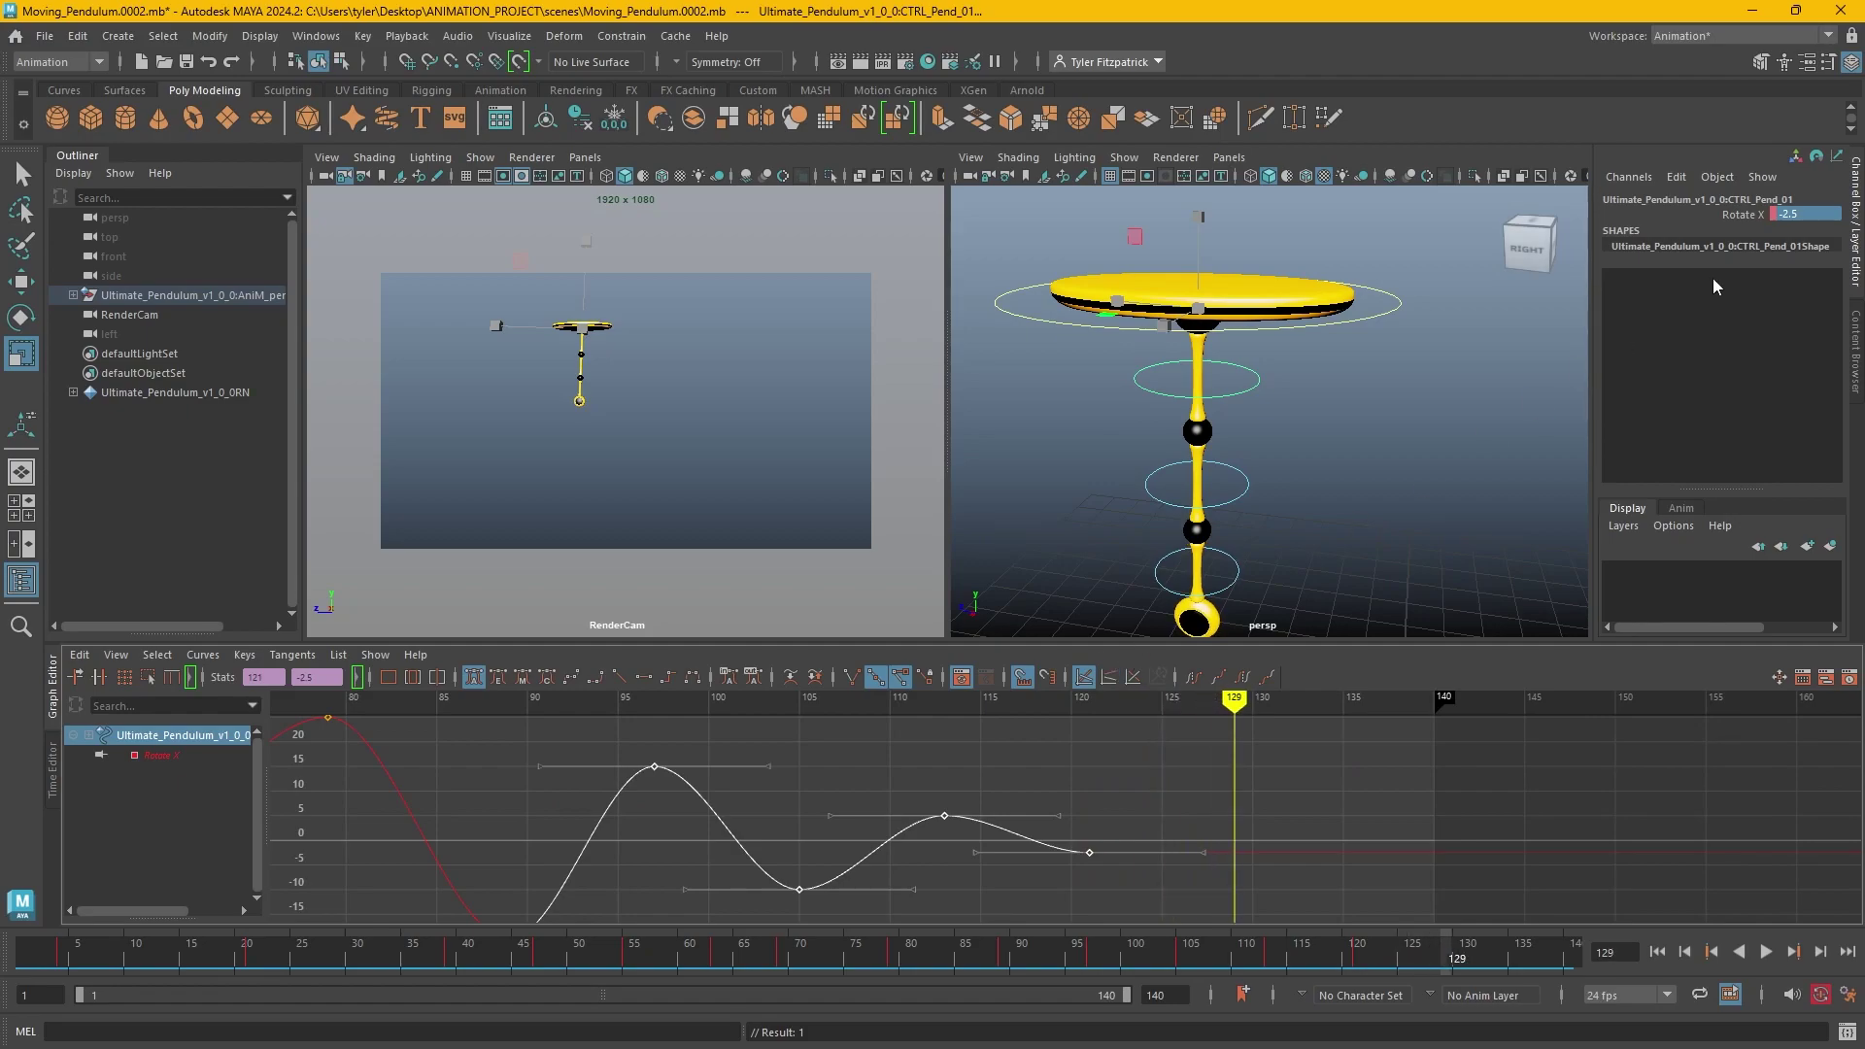
type("0")
key("Return")
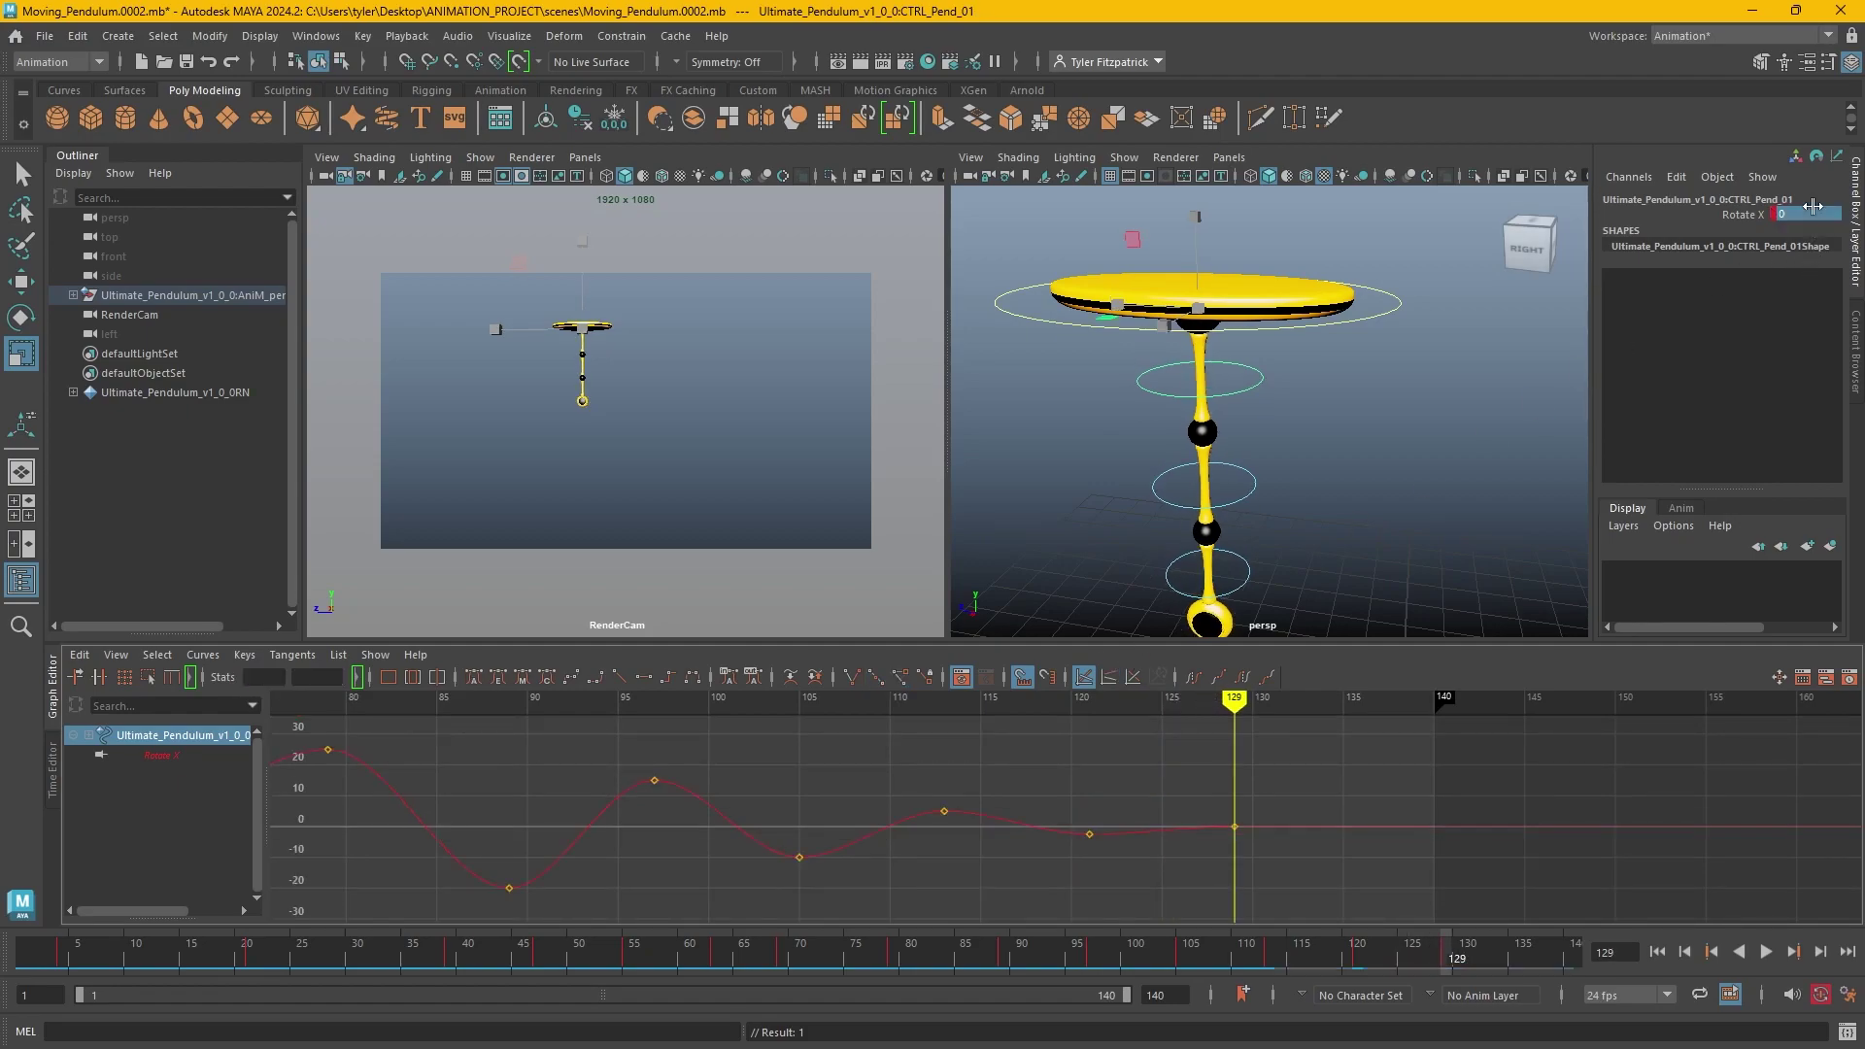
scroll(1164, 829, "down", 4)
Scale CTRL_Pend_01's keys from frame 89 to 129 taller about frame 129, dipping to about -30.
middle_click_drag(970, 825, 884, 867, "alt")
scroll(1046, 814, "up", 2)
left_click_drag(1228, 816, 1292, 802)
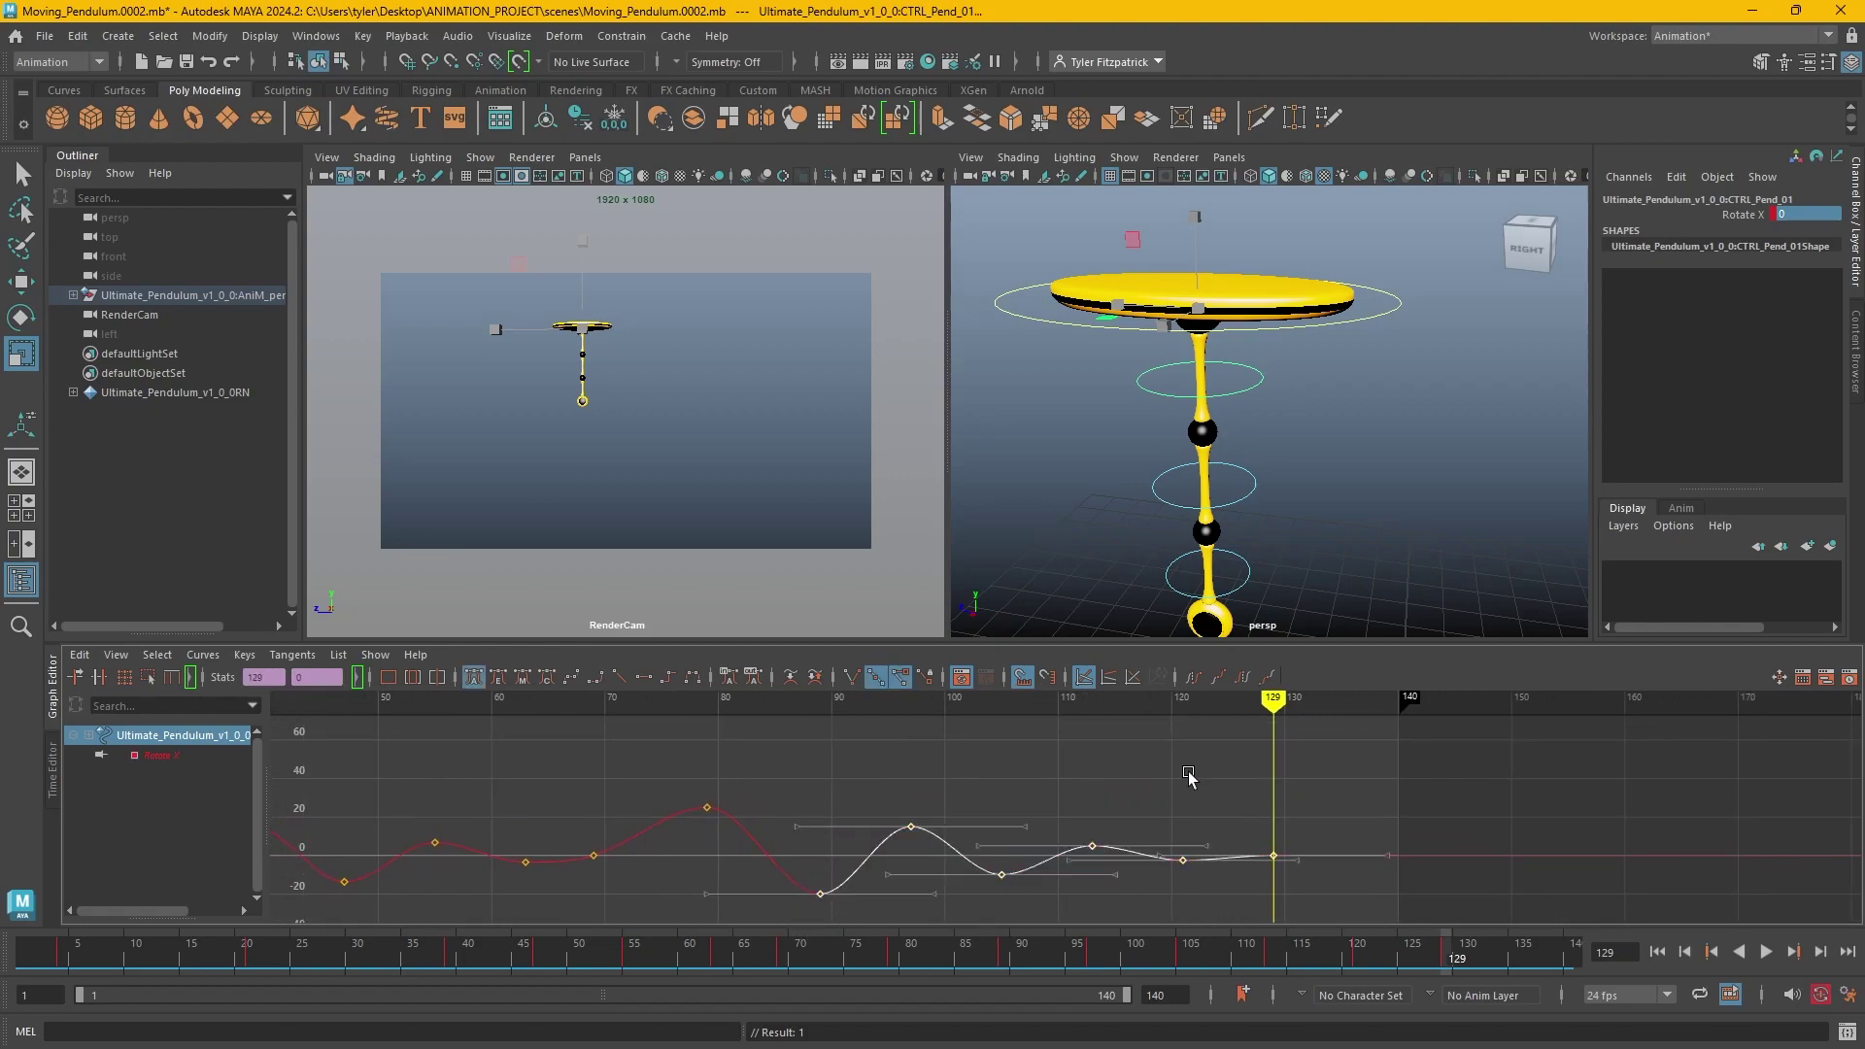
left_click_drag(1203, 692, 1274, 692)
scroll(1059, 860, "up", 4)
middle_click_drag(1004, 824, 868, 765, "alt")
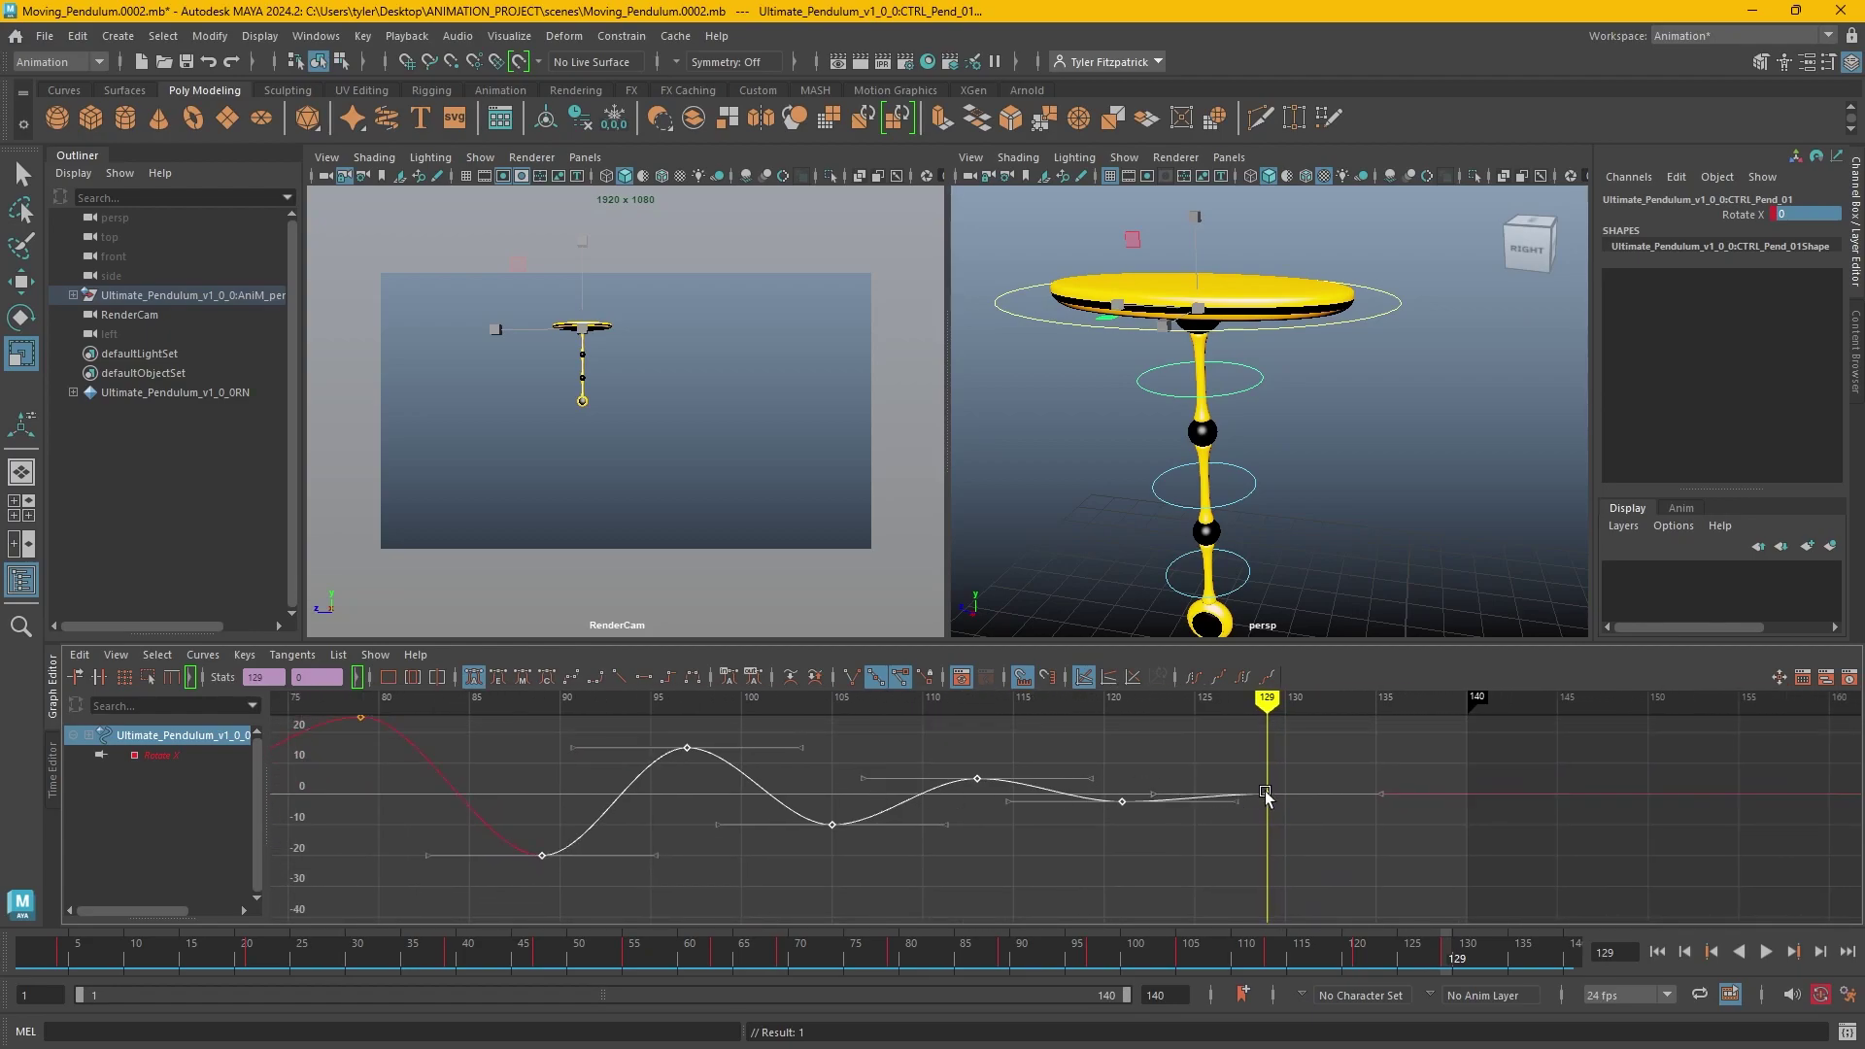
middle_click_drag(1268, 792, 1272, 762, "shift")
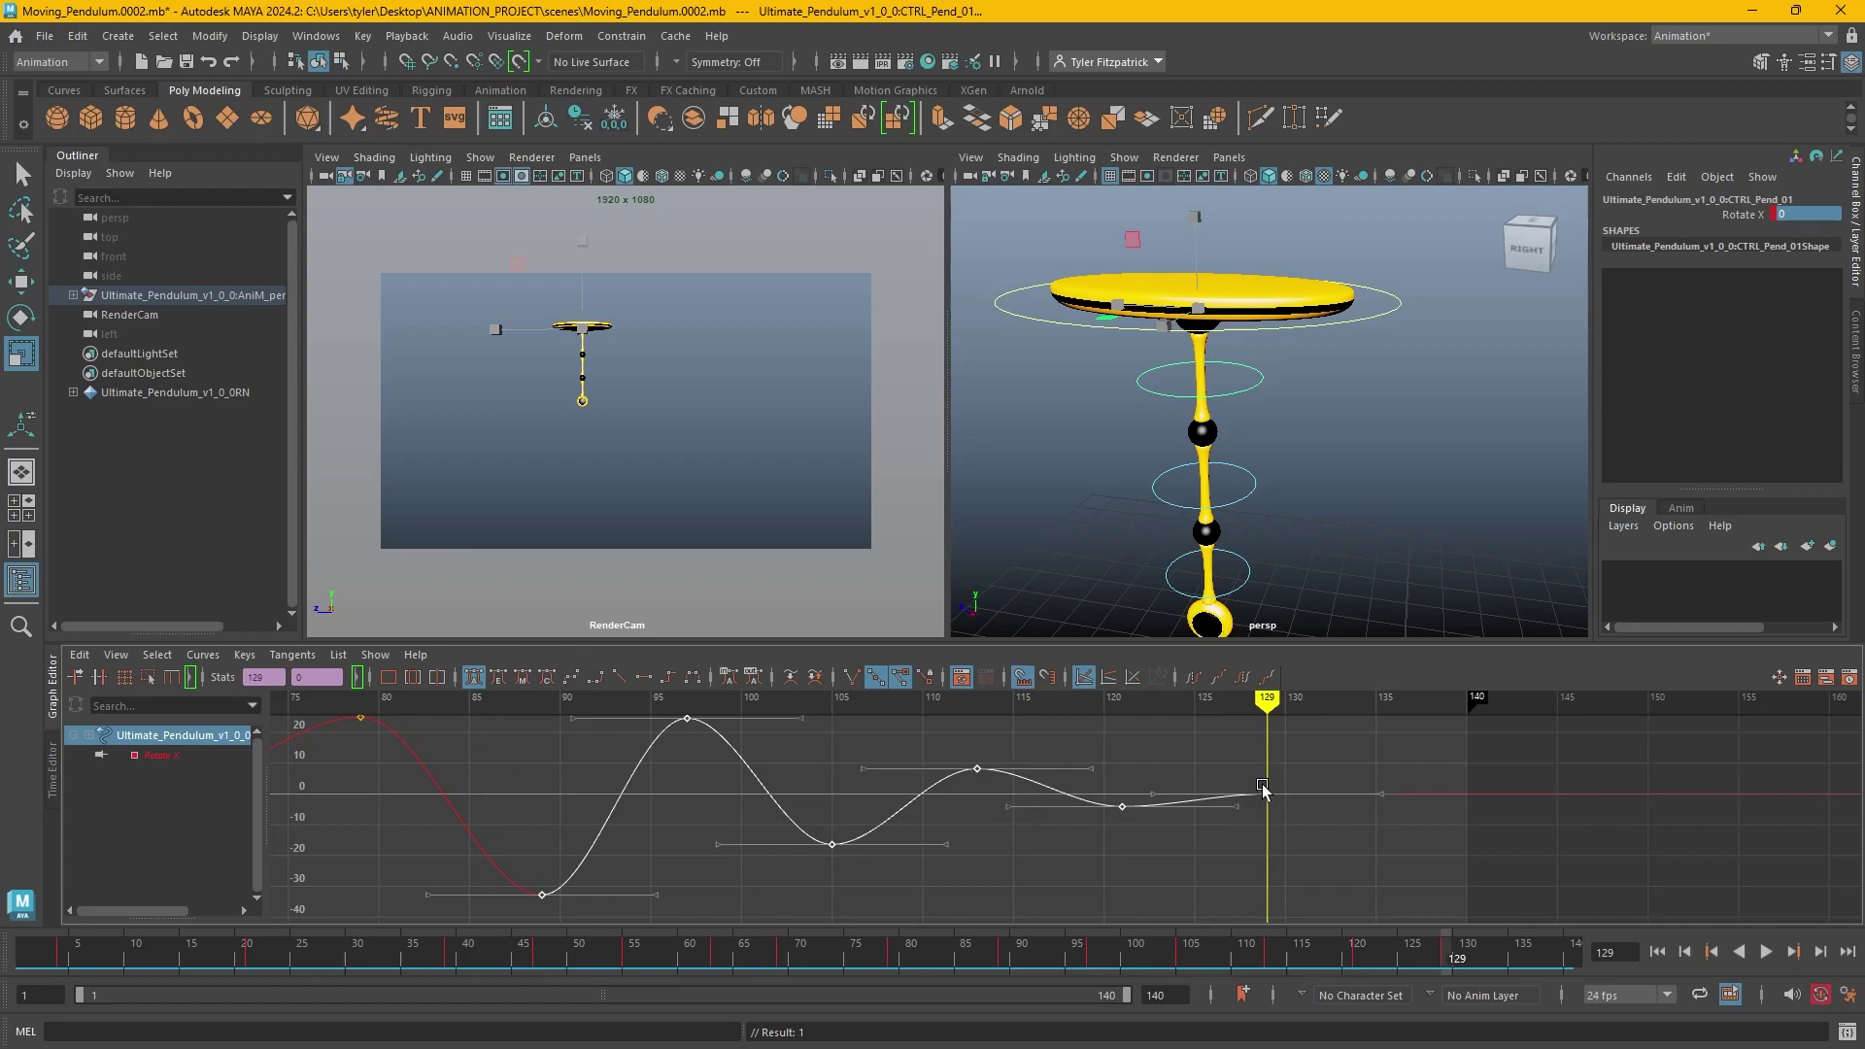
key("ctrl+z")
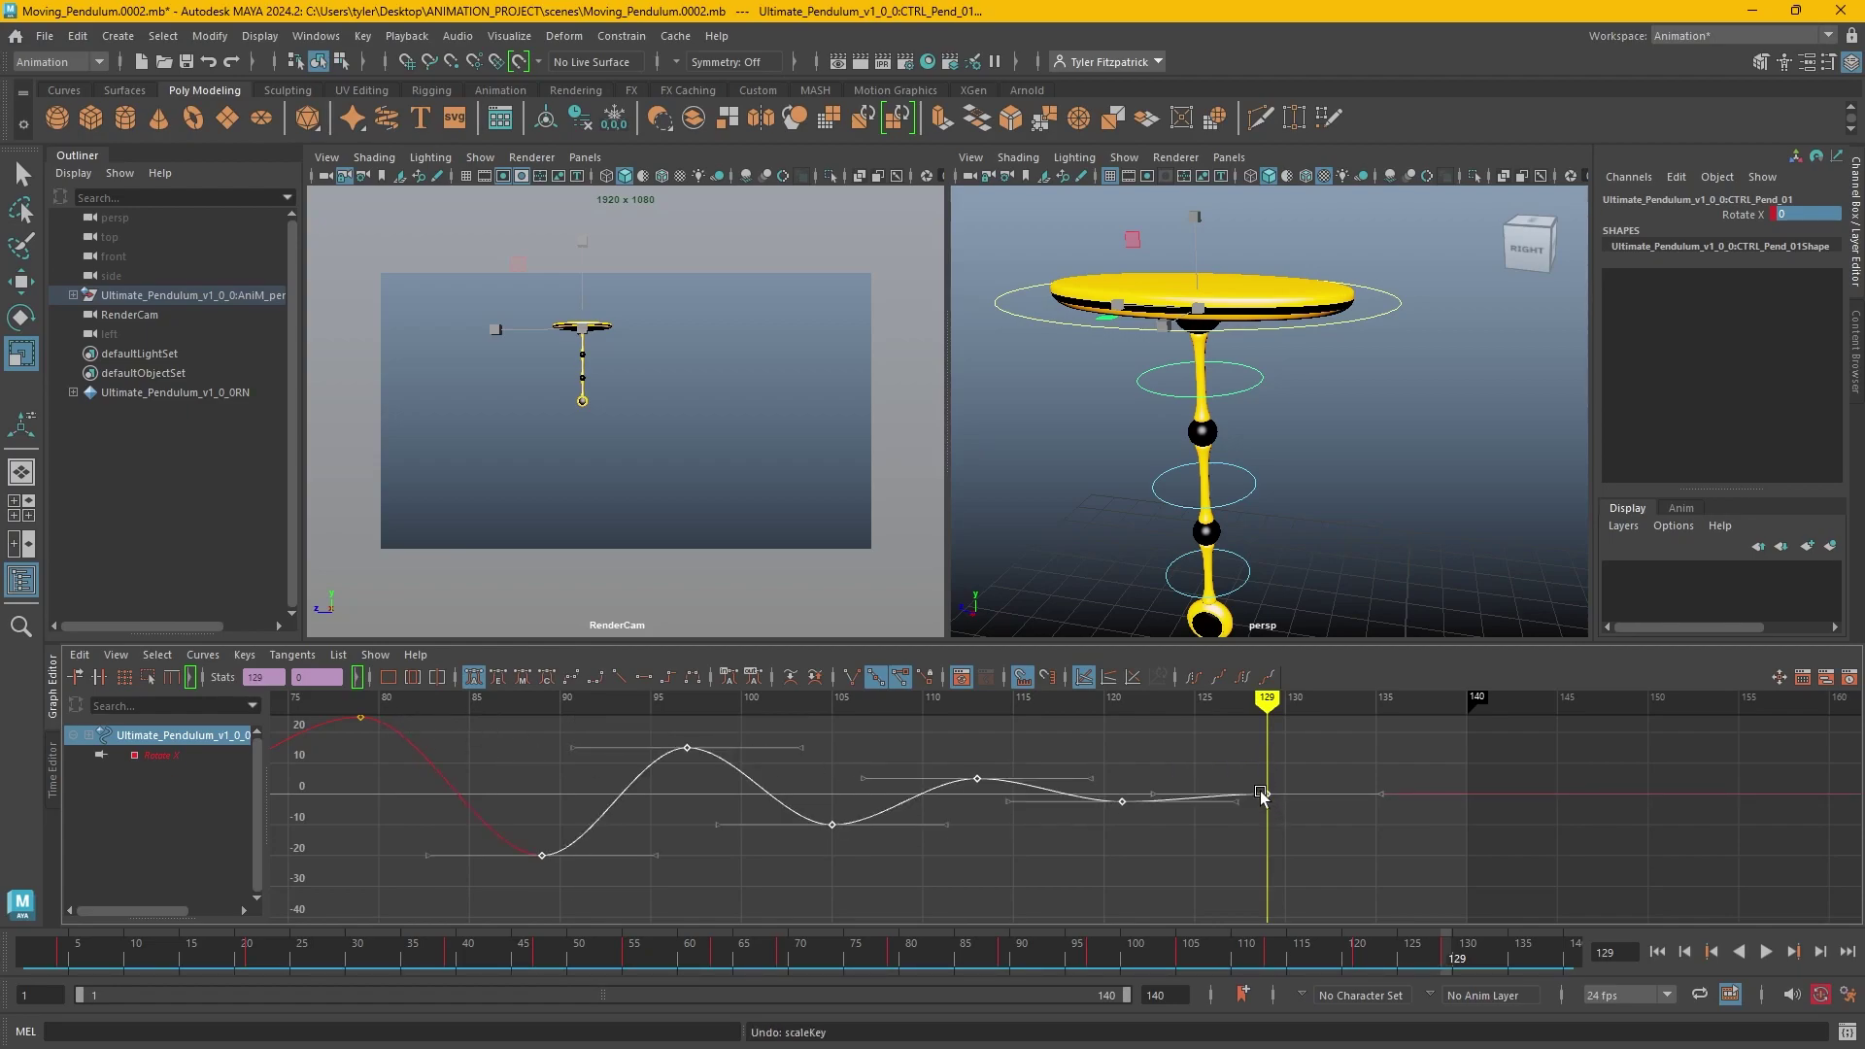
middle_click_drag(1262, 777, 1263, 774)
middle_click_drag(902, 788, 1026, 832, "alt")
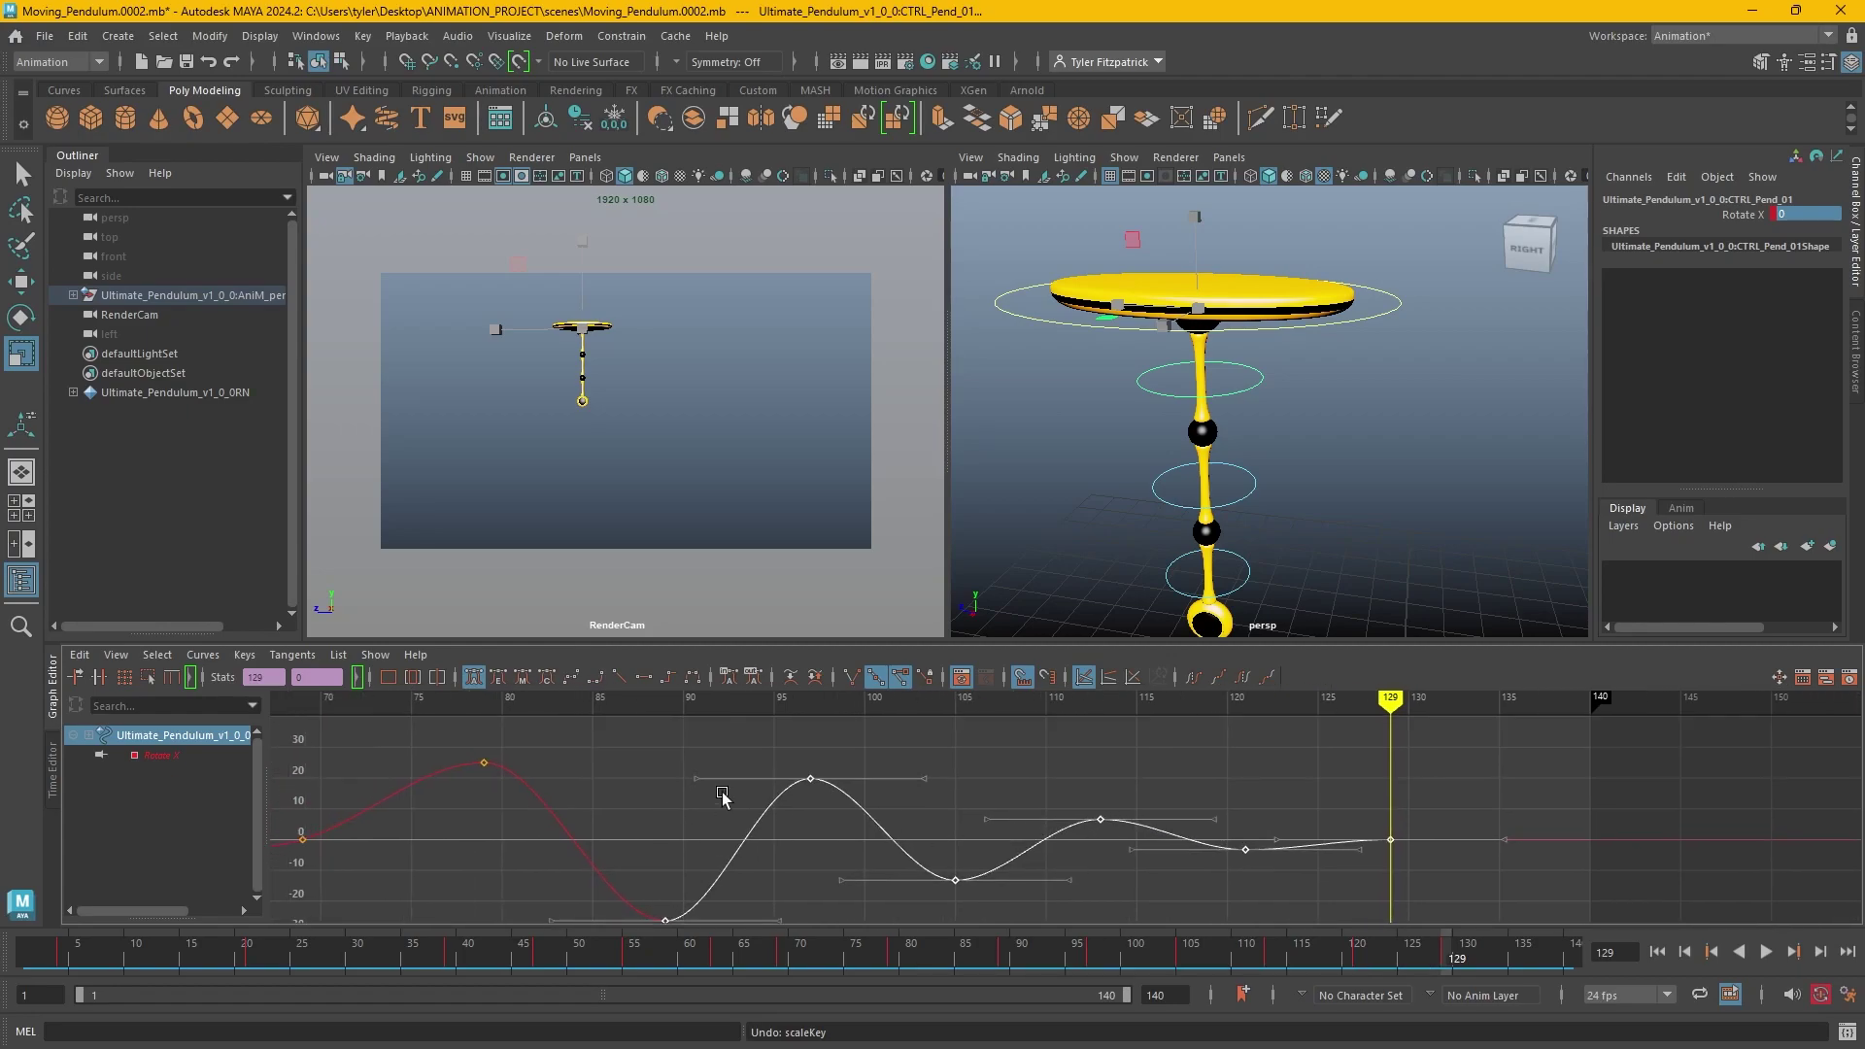
left_click(814, 714)
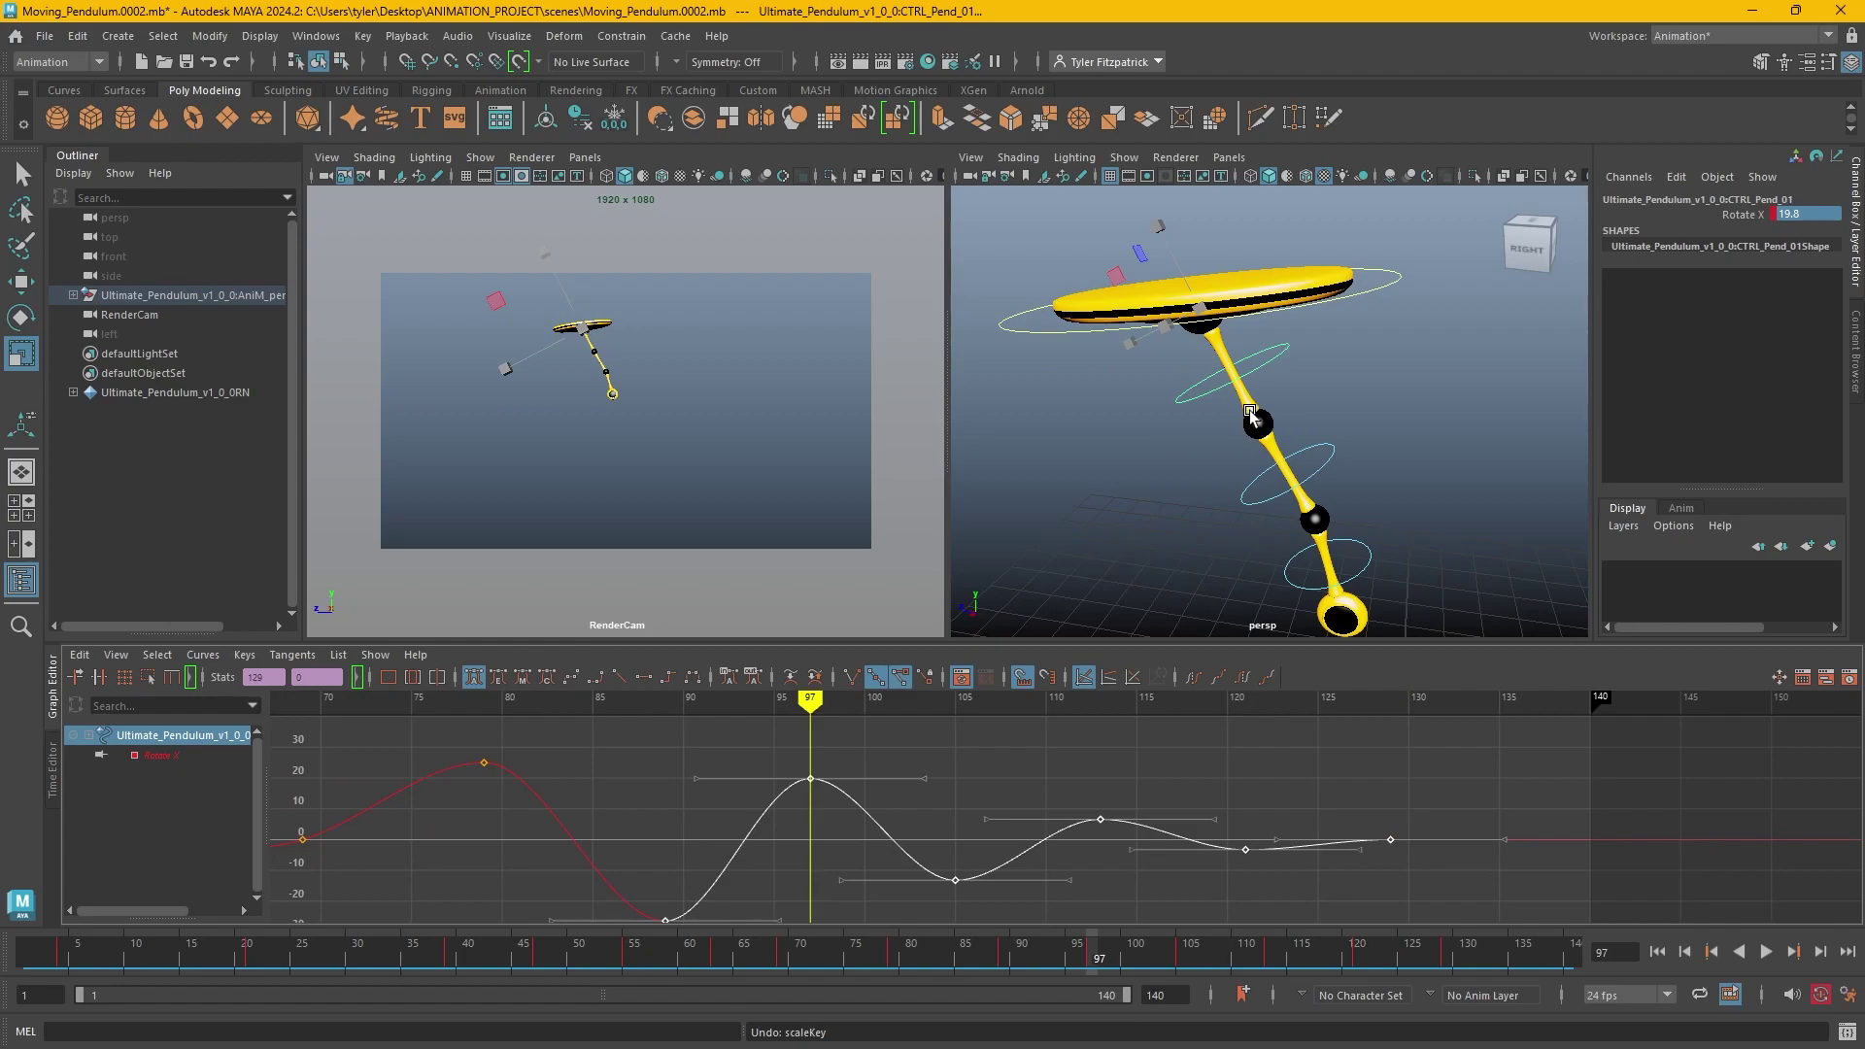
left_click(480, 698)
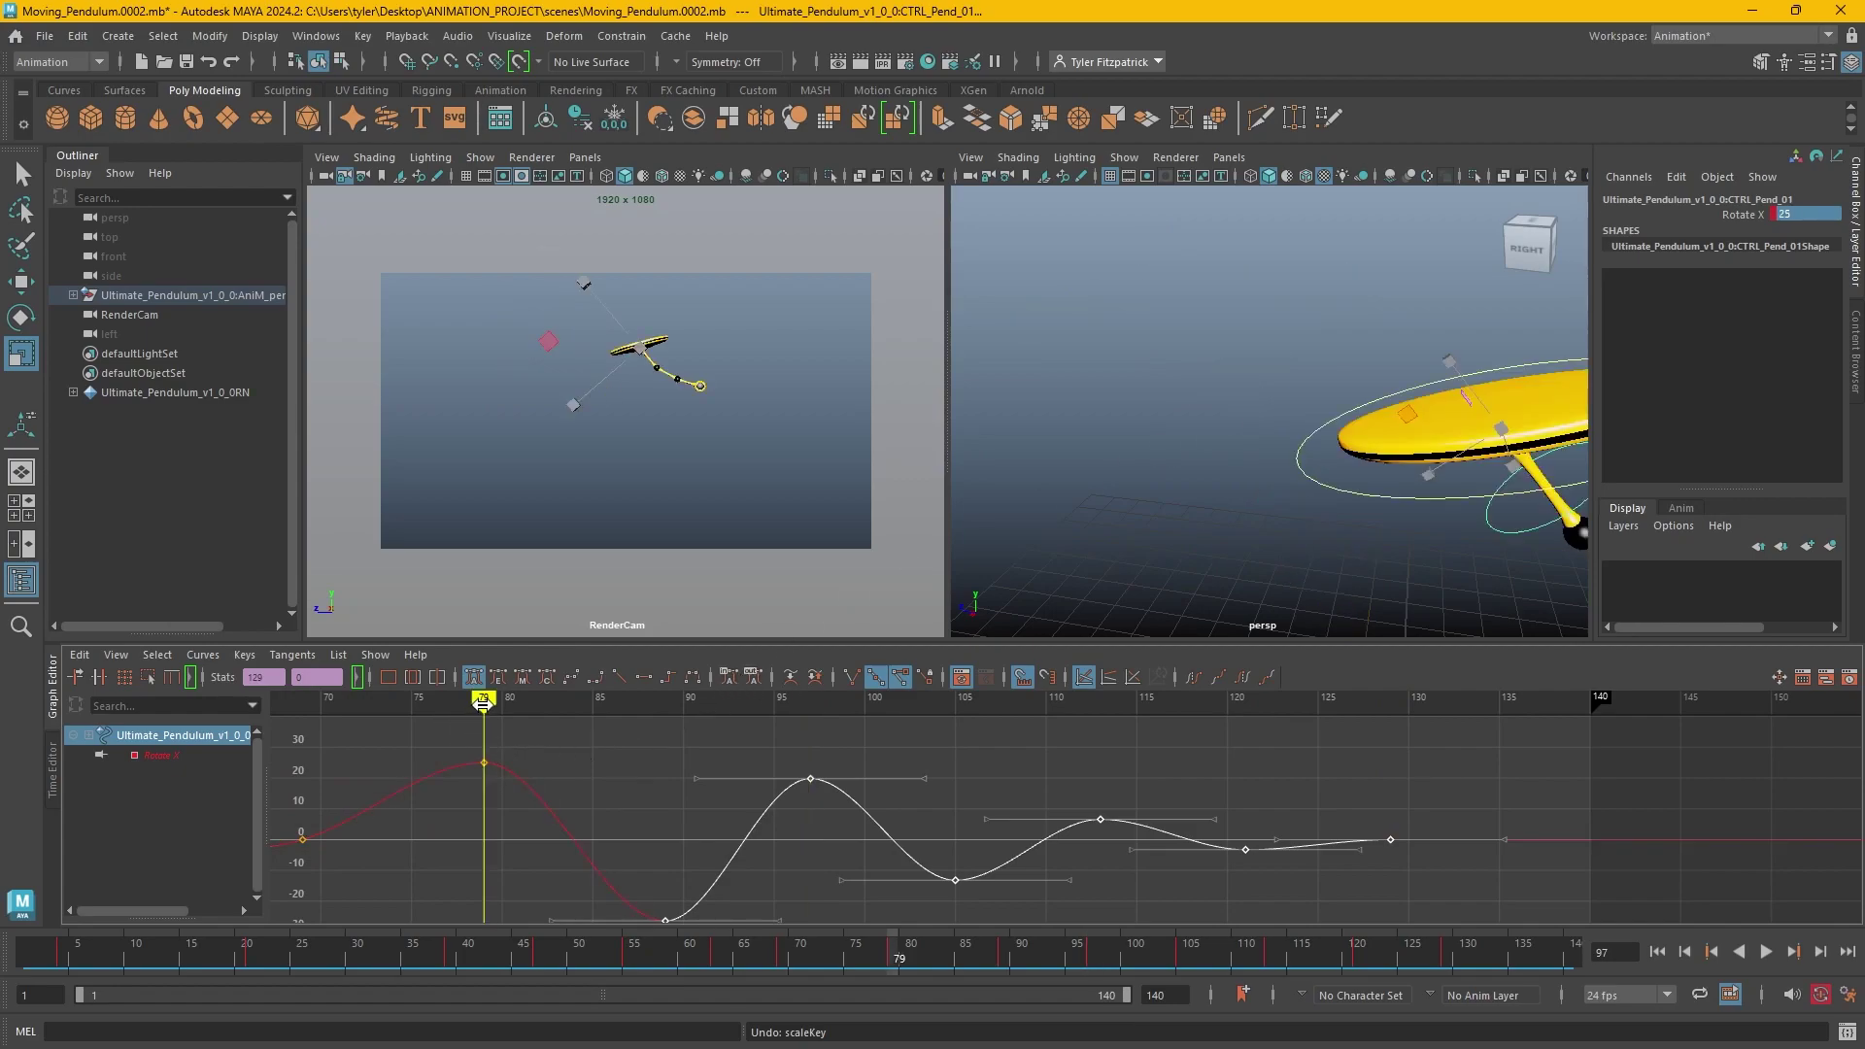
mouse_move(483, 708)
left_mouse_down()
mouse_move(749, 715)
mouse_move(462, 719)
mouse_move(717, 749)
mouse_move(428, 739)
mouse_move(606, 728)
mouse_move(756, 748)
left_mouse_up()
scroll(938, 789, "down", 3)
mouse_move(947, 791)
middle_mouse_down("alt")
mouse_move(1509, 768)
mouse_move(1086, 776)
mouse_move(793, 731)
middle_mouse_up("alt")
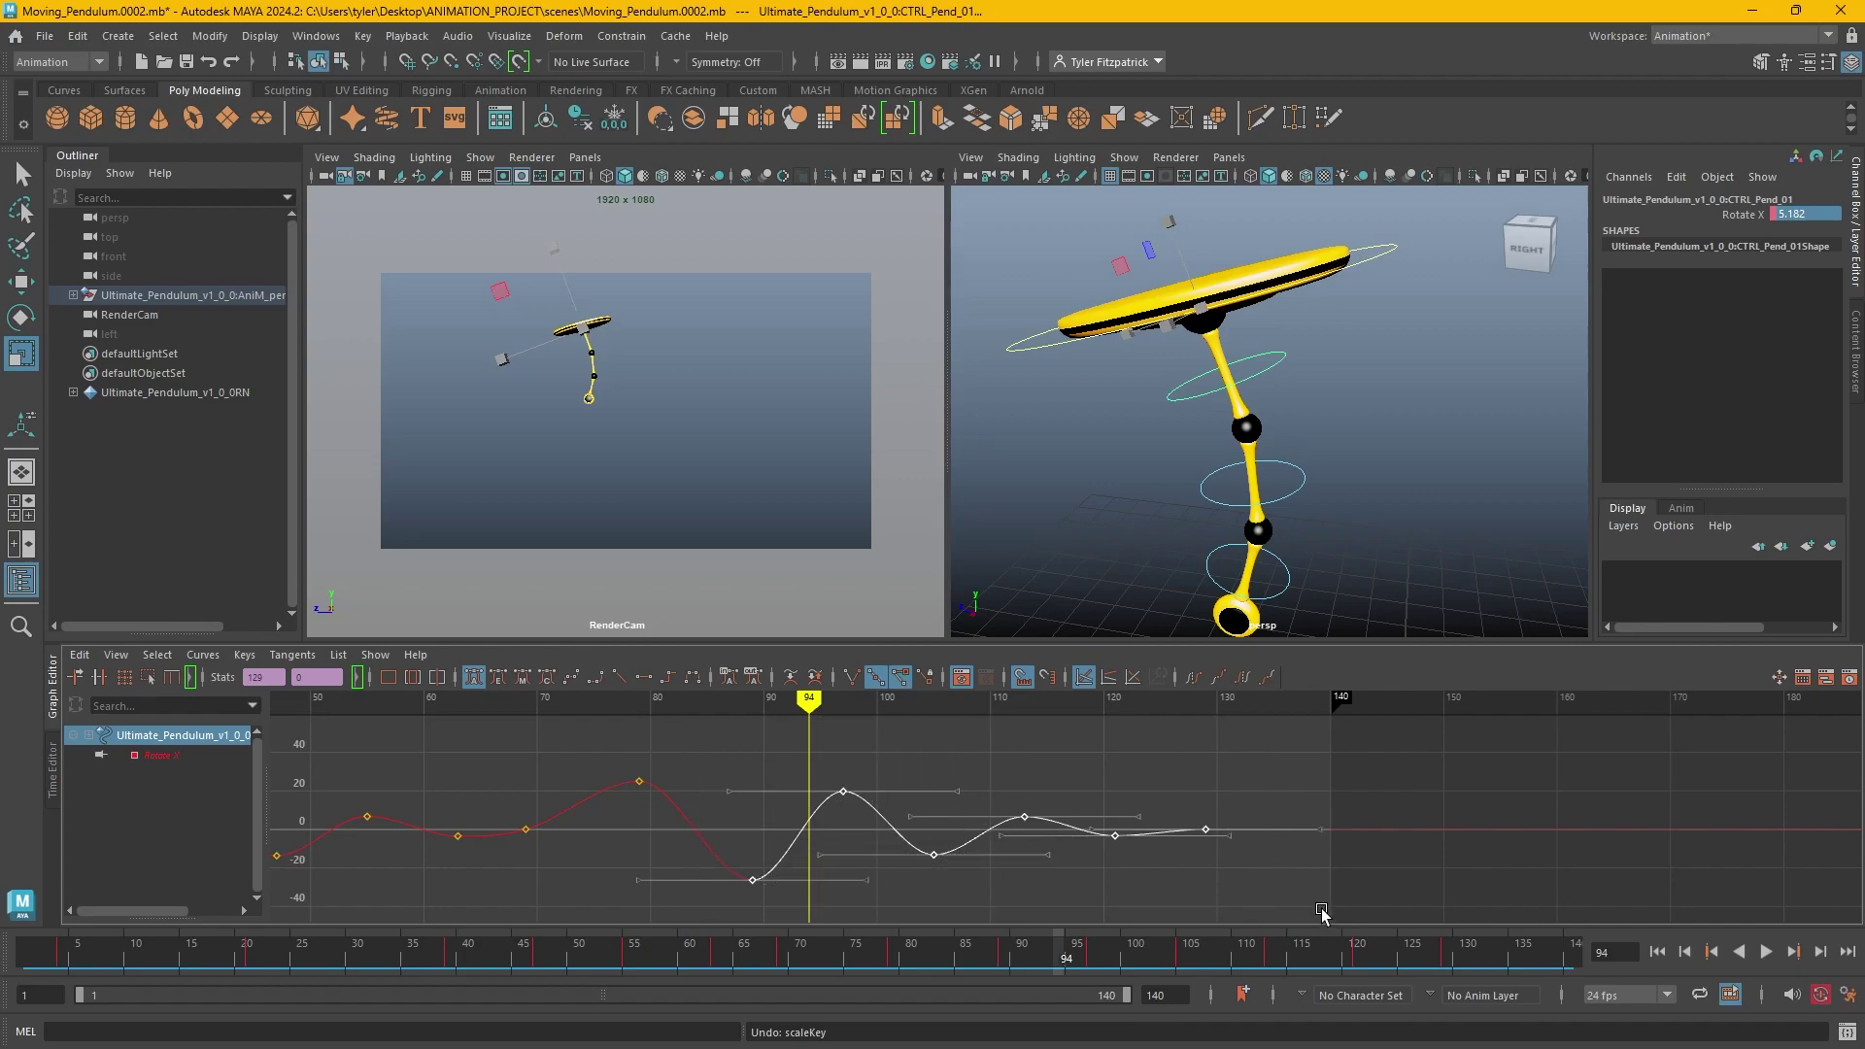
left_click(750, 723)
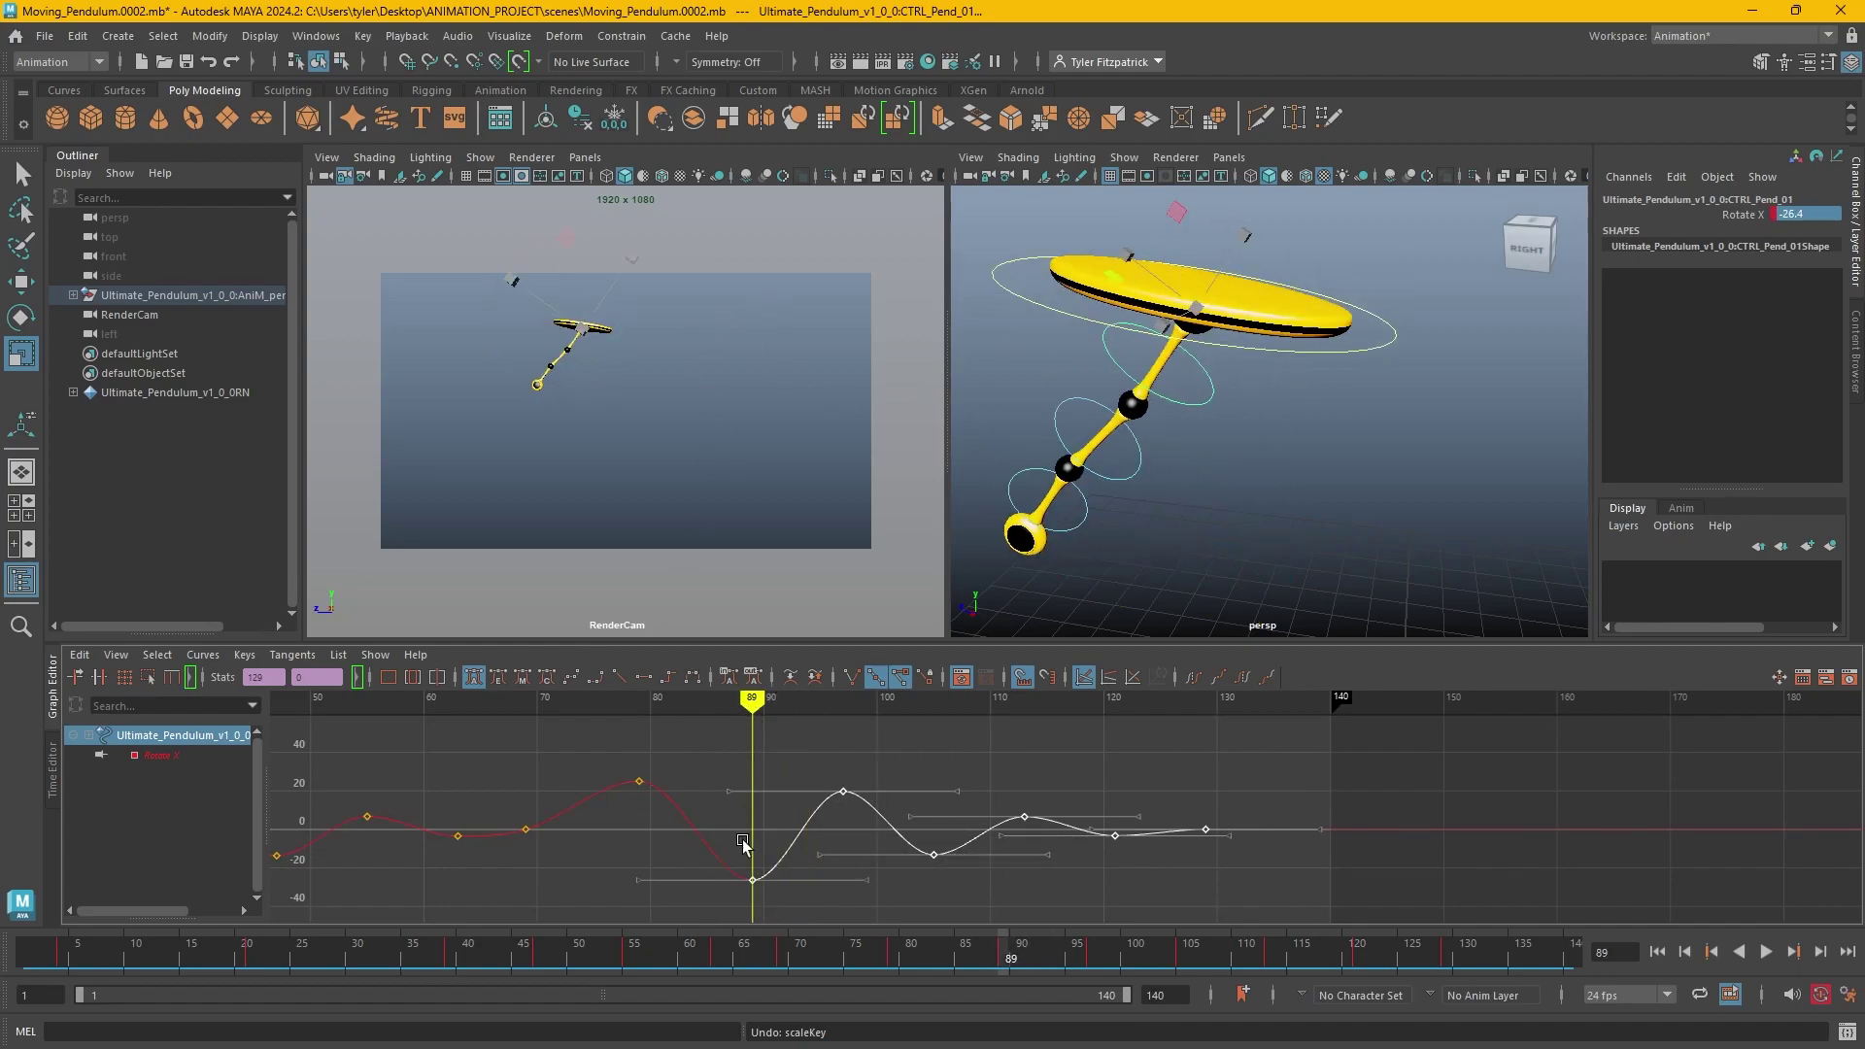
left_click_drag(736, 742, 1296, 919)
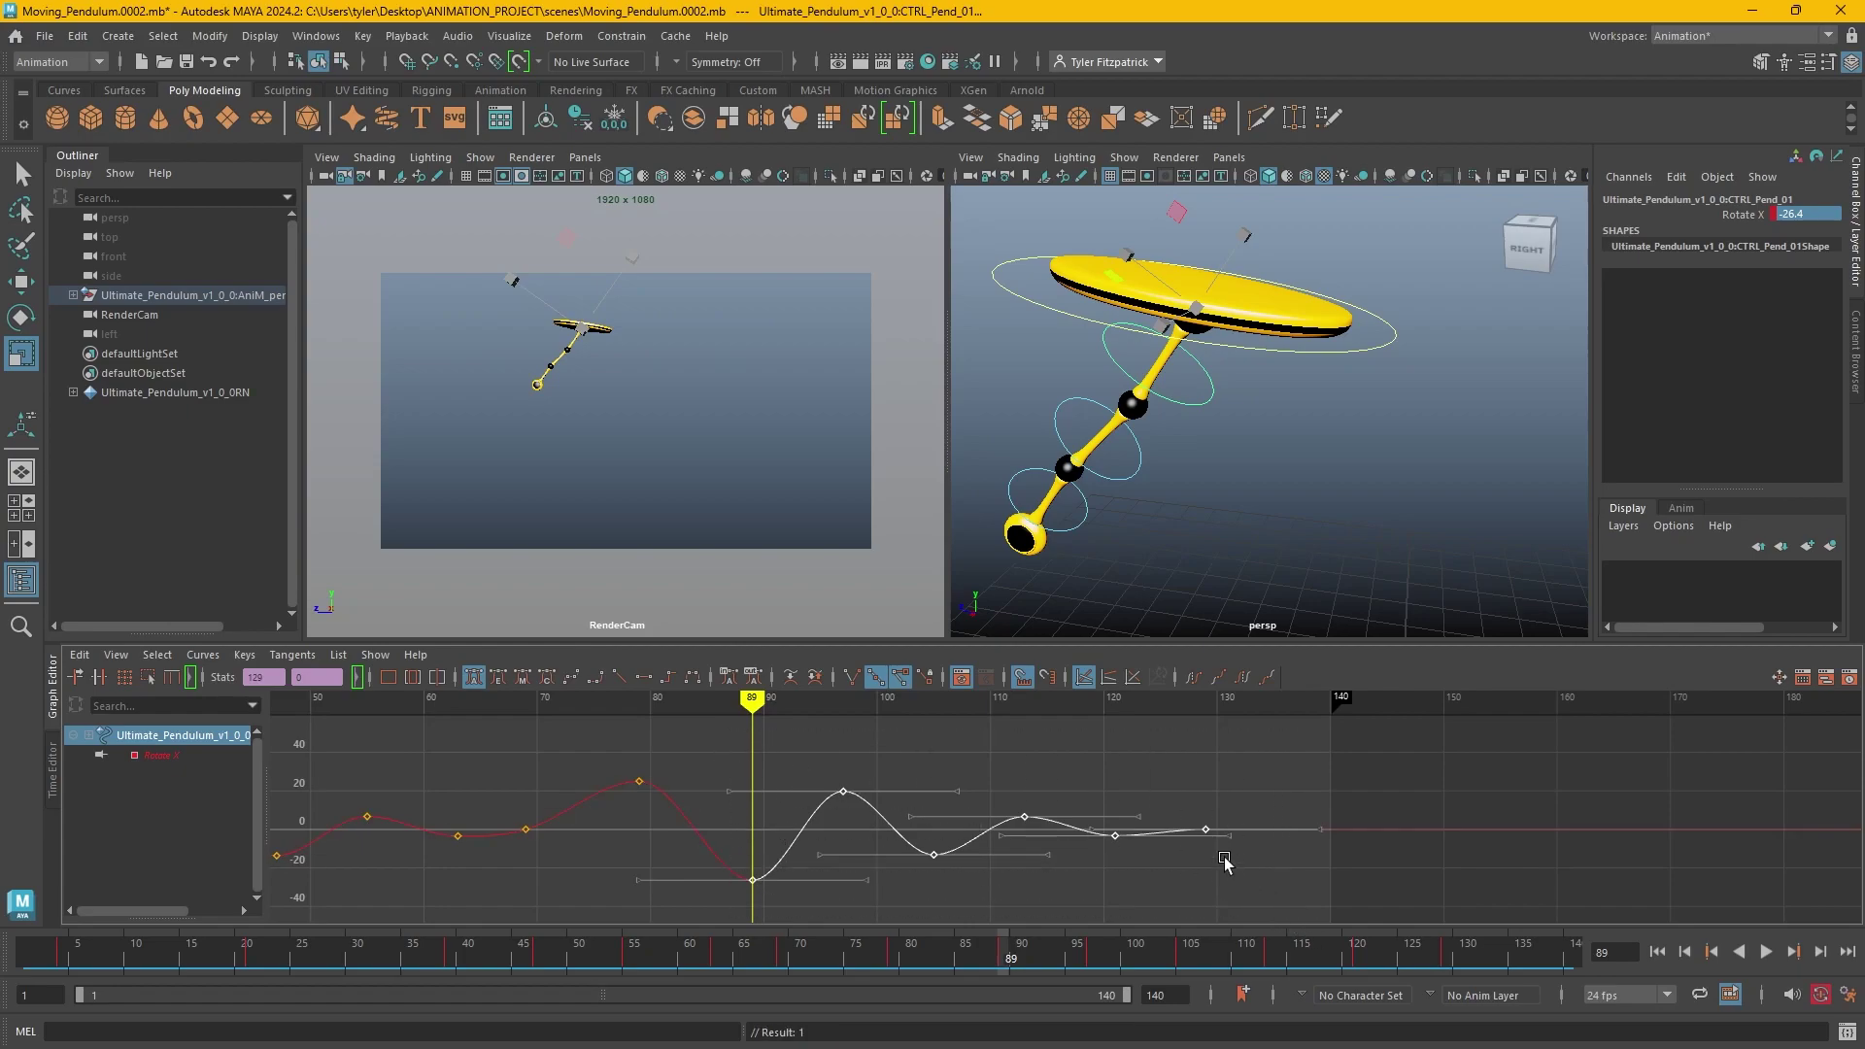
Delete CTRL_Pend_02's Rotate X keys from frame 92 onward, then restore them.
left_click(1138, 468)
key("f")
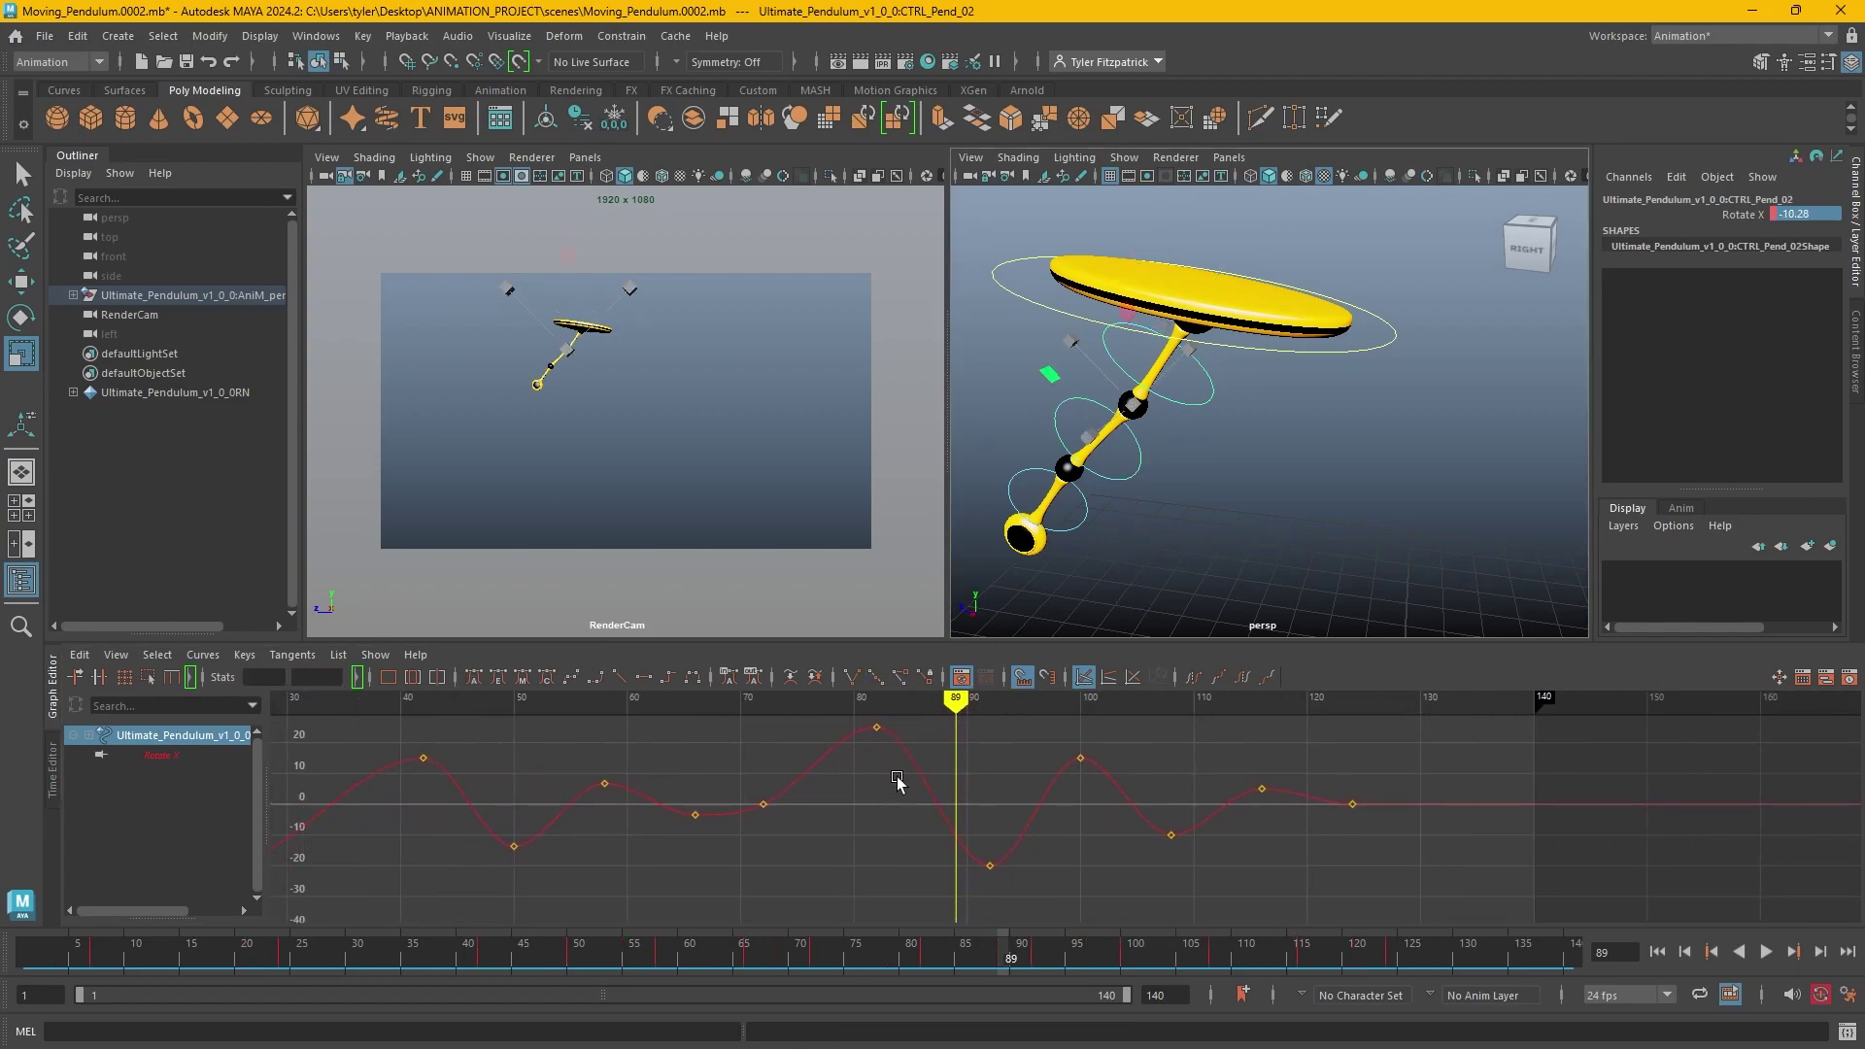
left_click(962, 695)
left_click_drag(963, 696, 990, 695)
left_click_drag(1365, 748, 950, 913)
key("Delete")
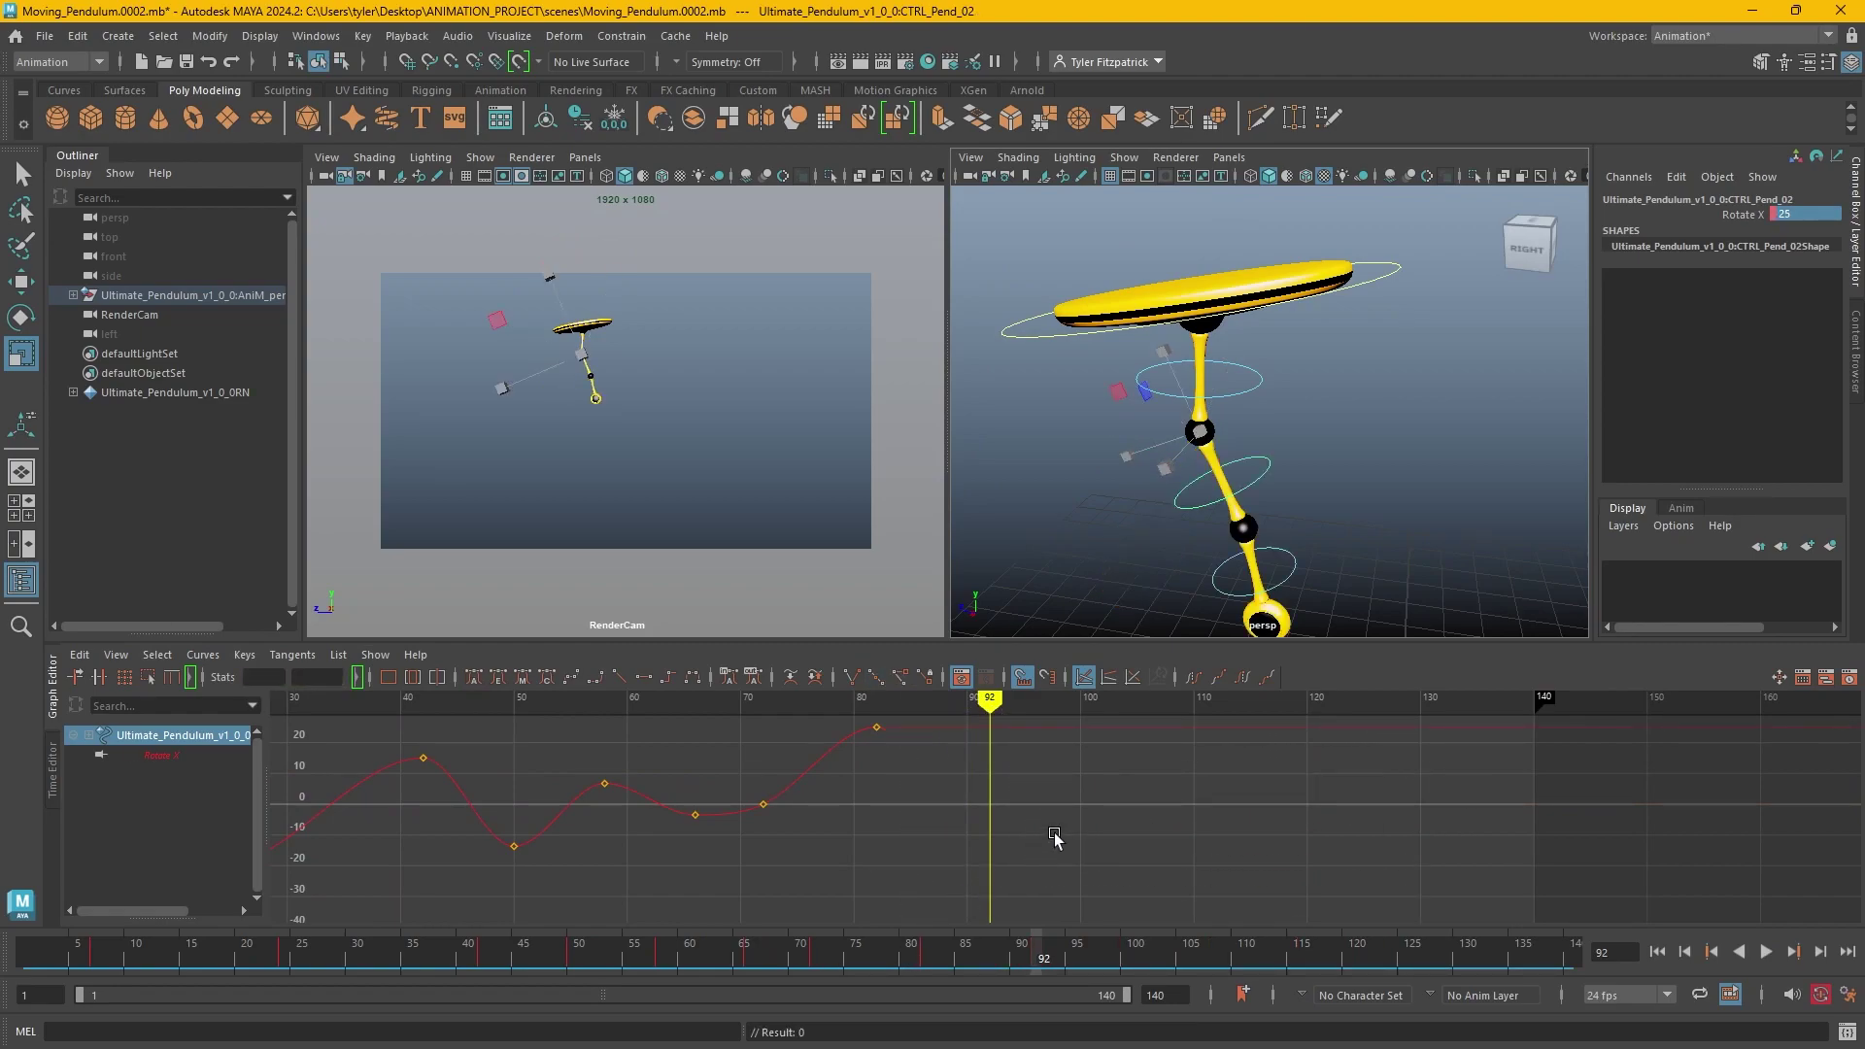
key("ctrl+z")
Replace CTRL_Pend_03's keys from frame 95 onward with the six copied keys, then return to the first frame.
left_click(1164, 555)
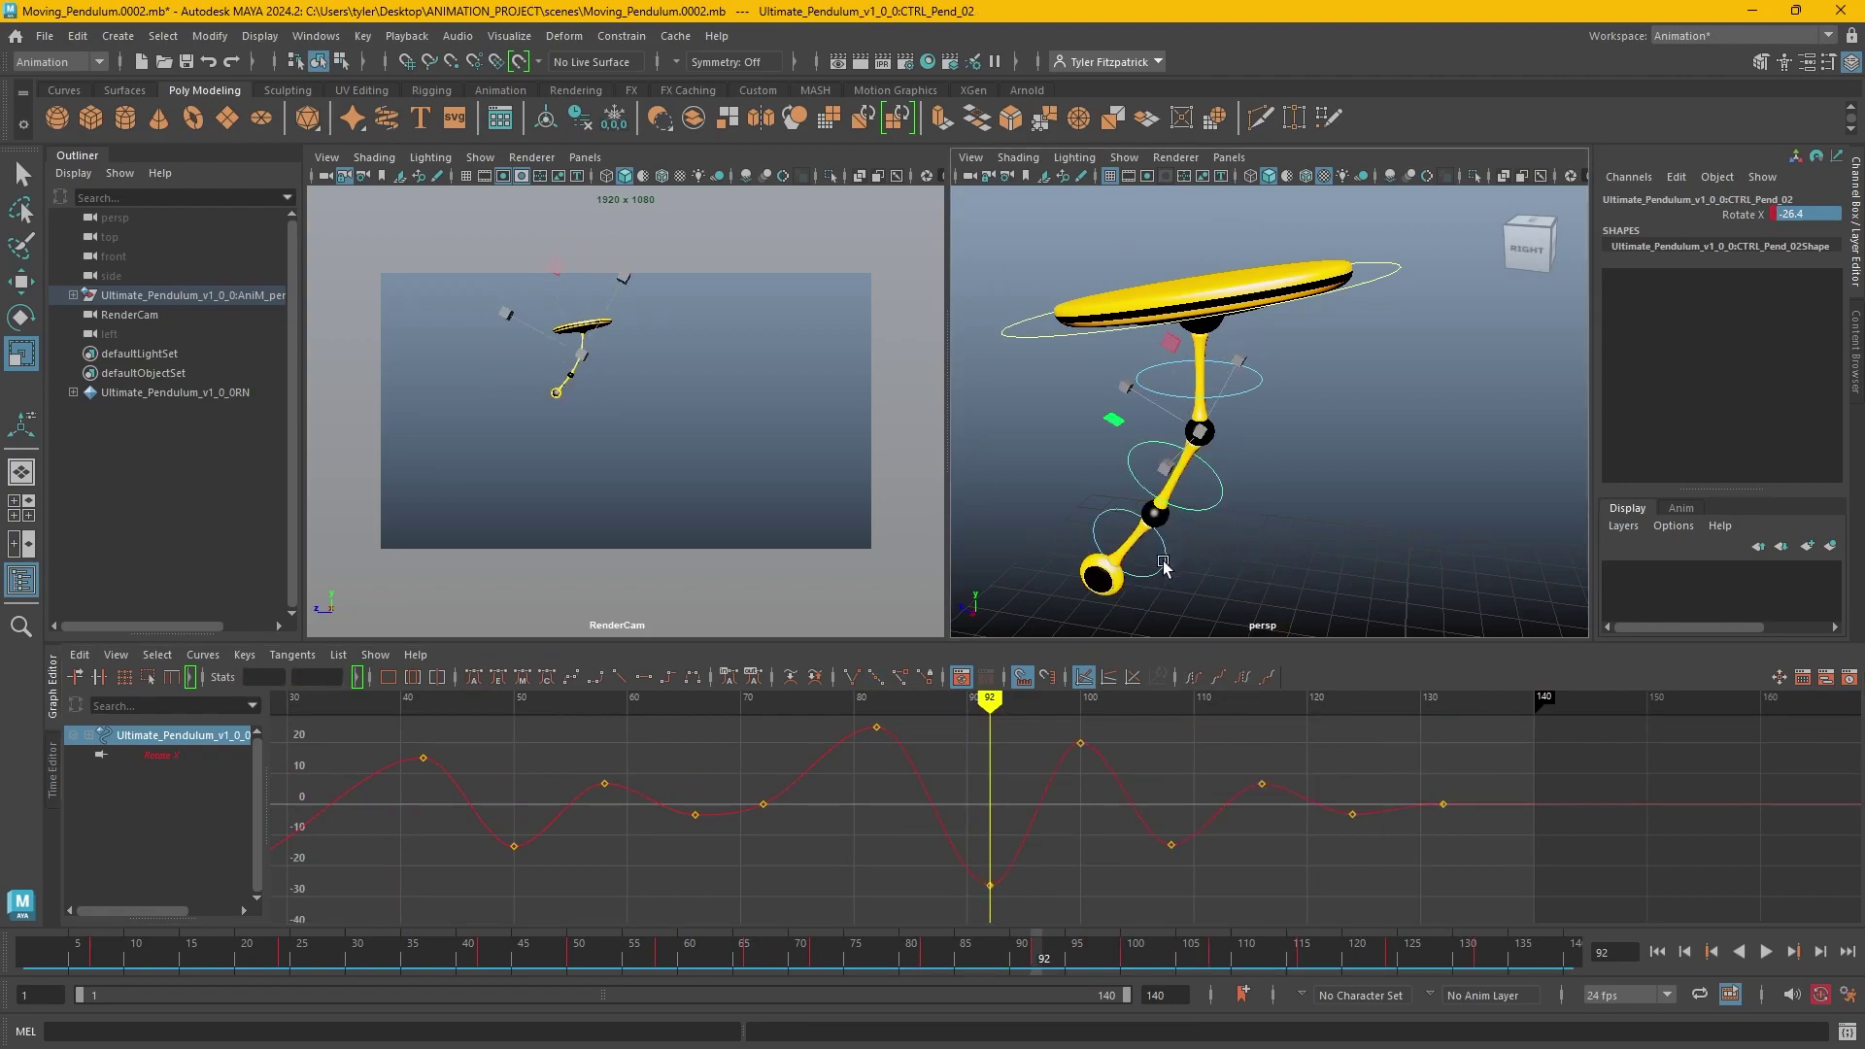
middle_click_drag(928, 788, 753, 837, "alt")
key("period")
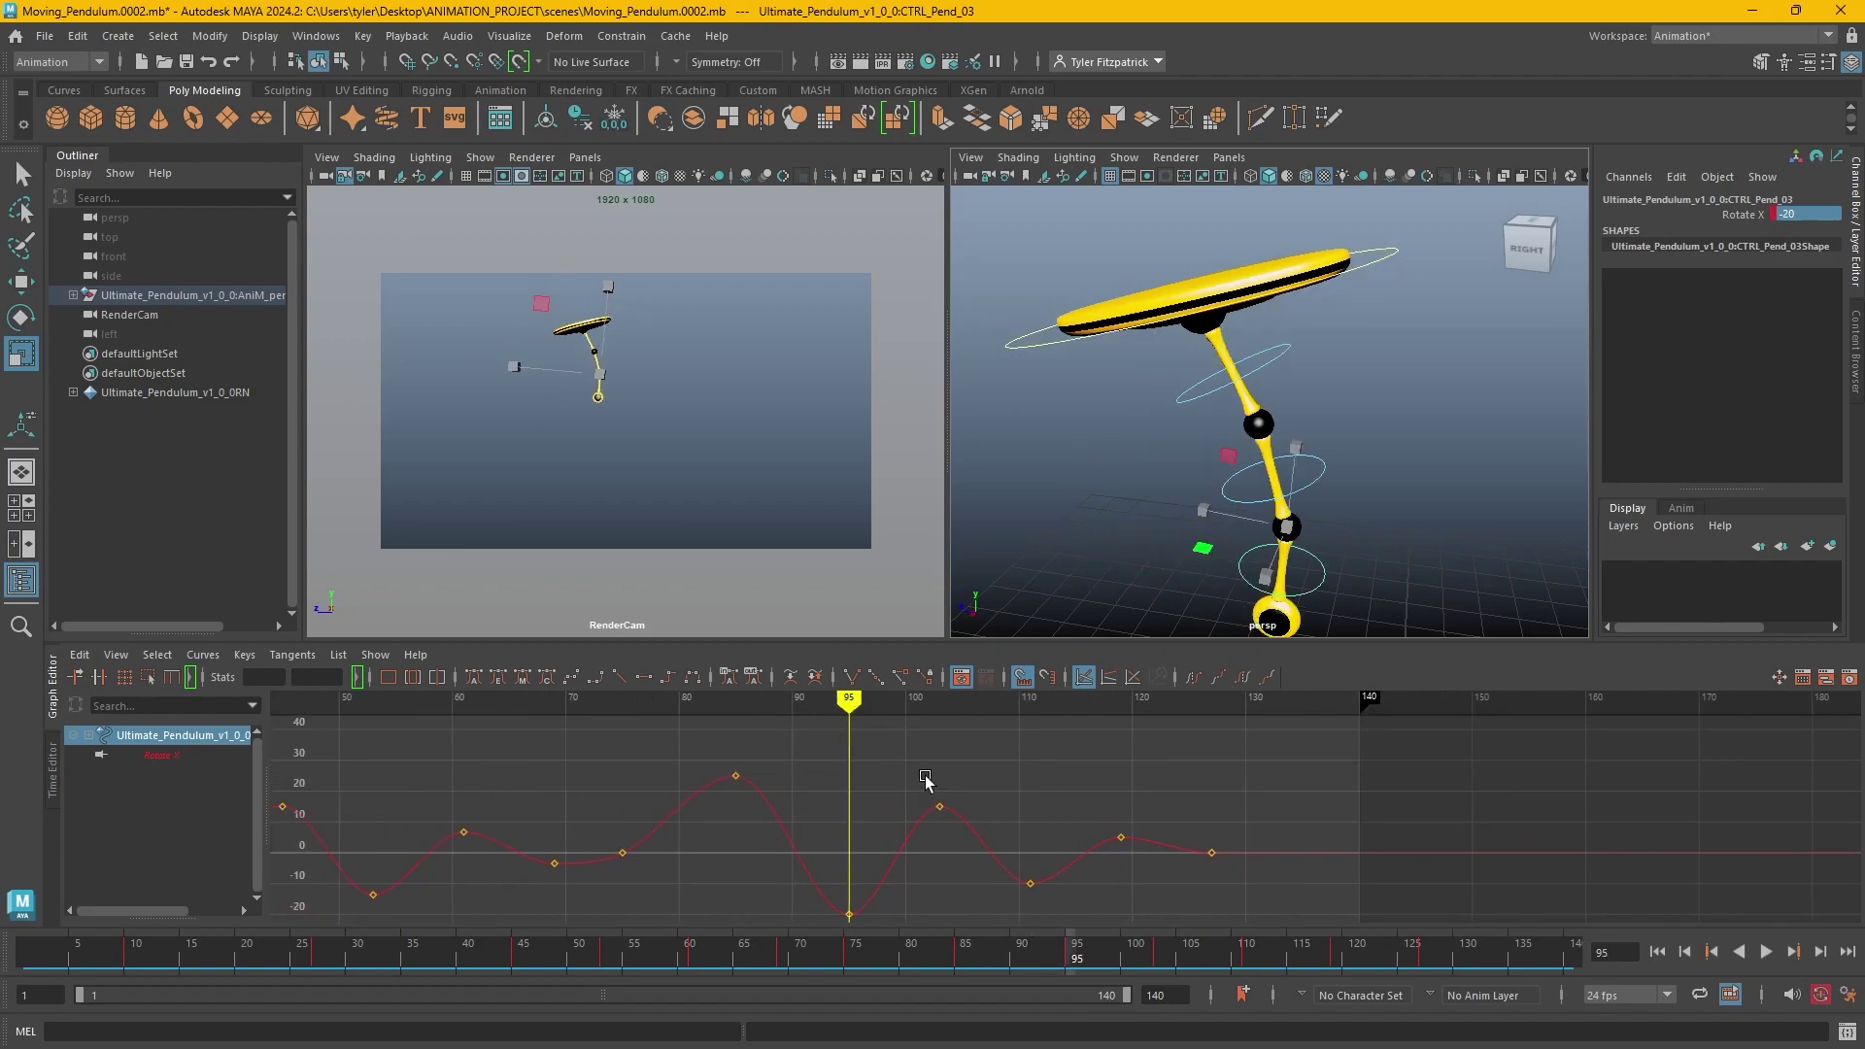
left_click_drag(1250, 800, 836, 962)
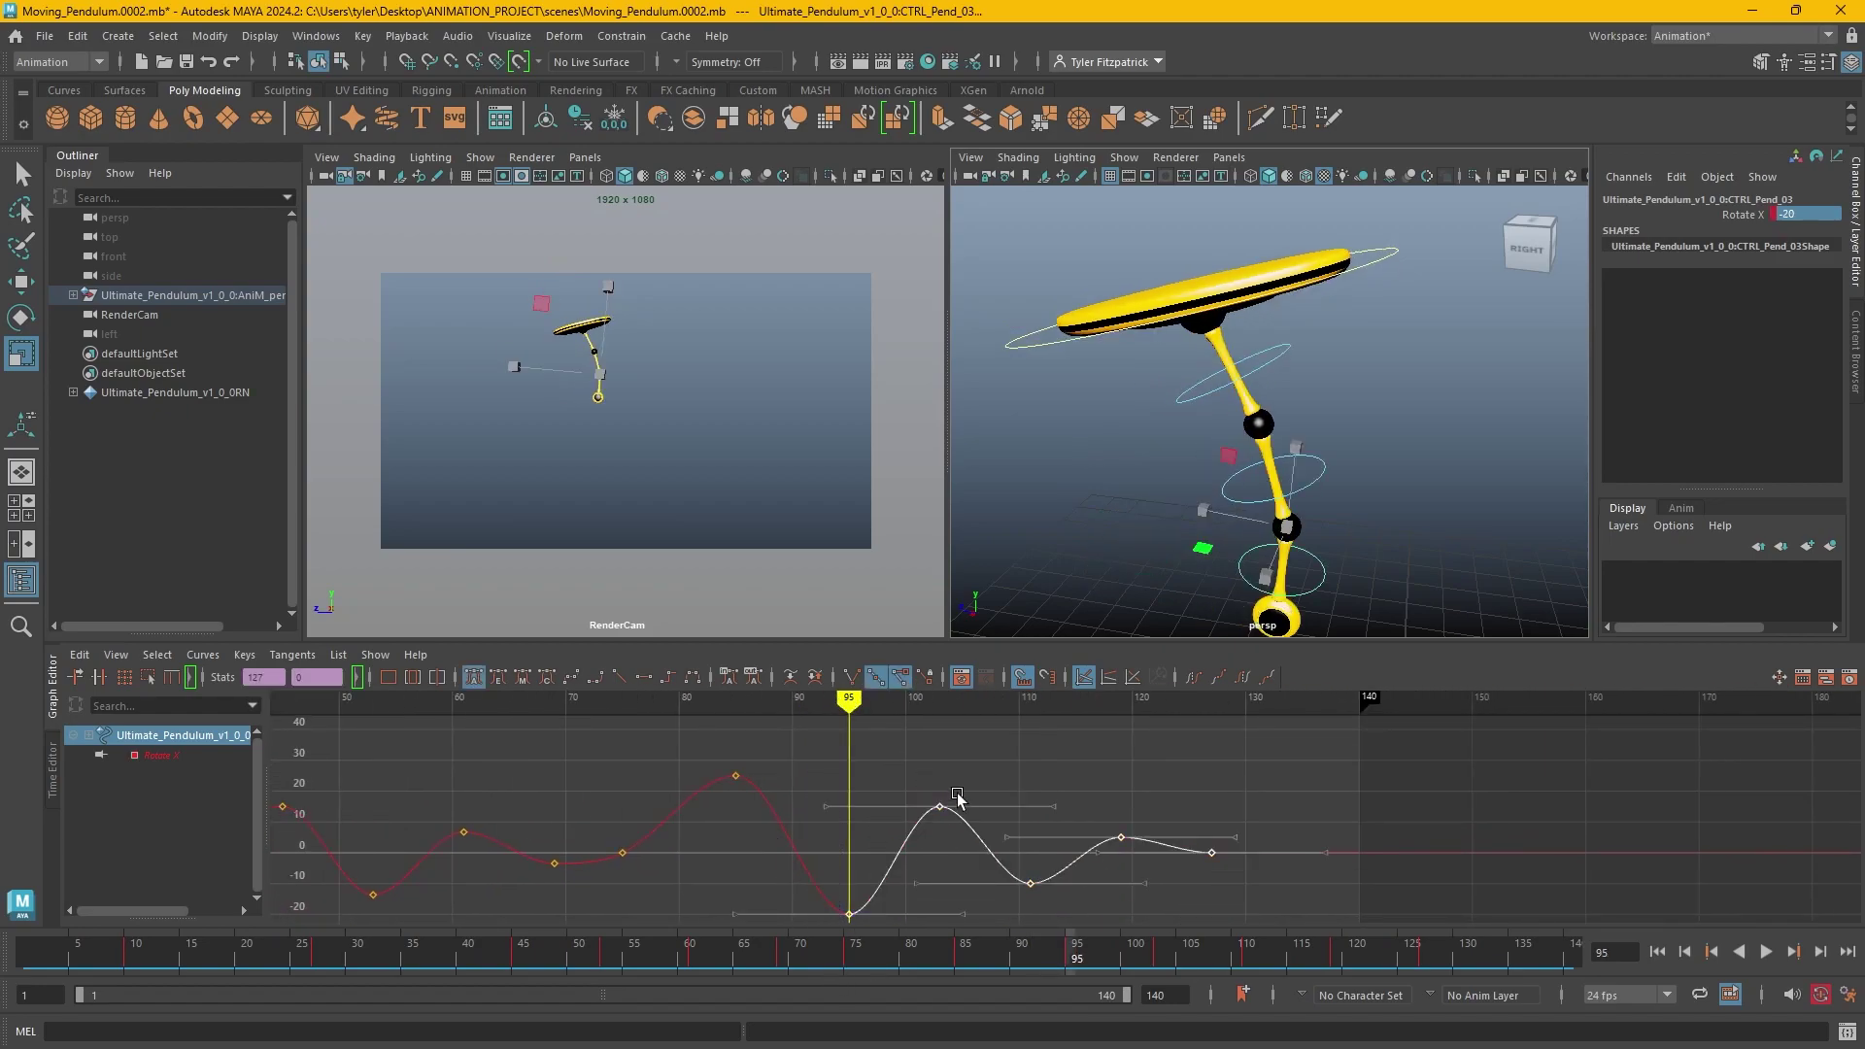
key("Delete")
key("ctrl+v")
middle_click_drag(820, 835, 932, 816, "alt")
scroll(932, 816, "down", 8)
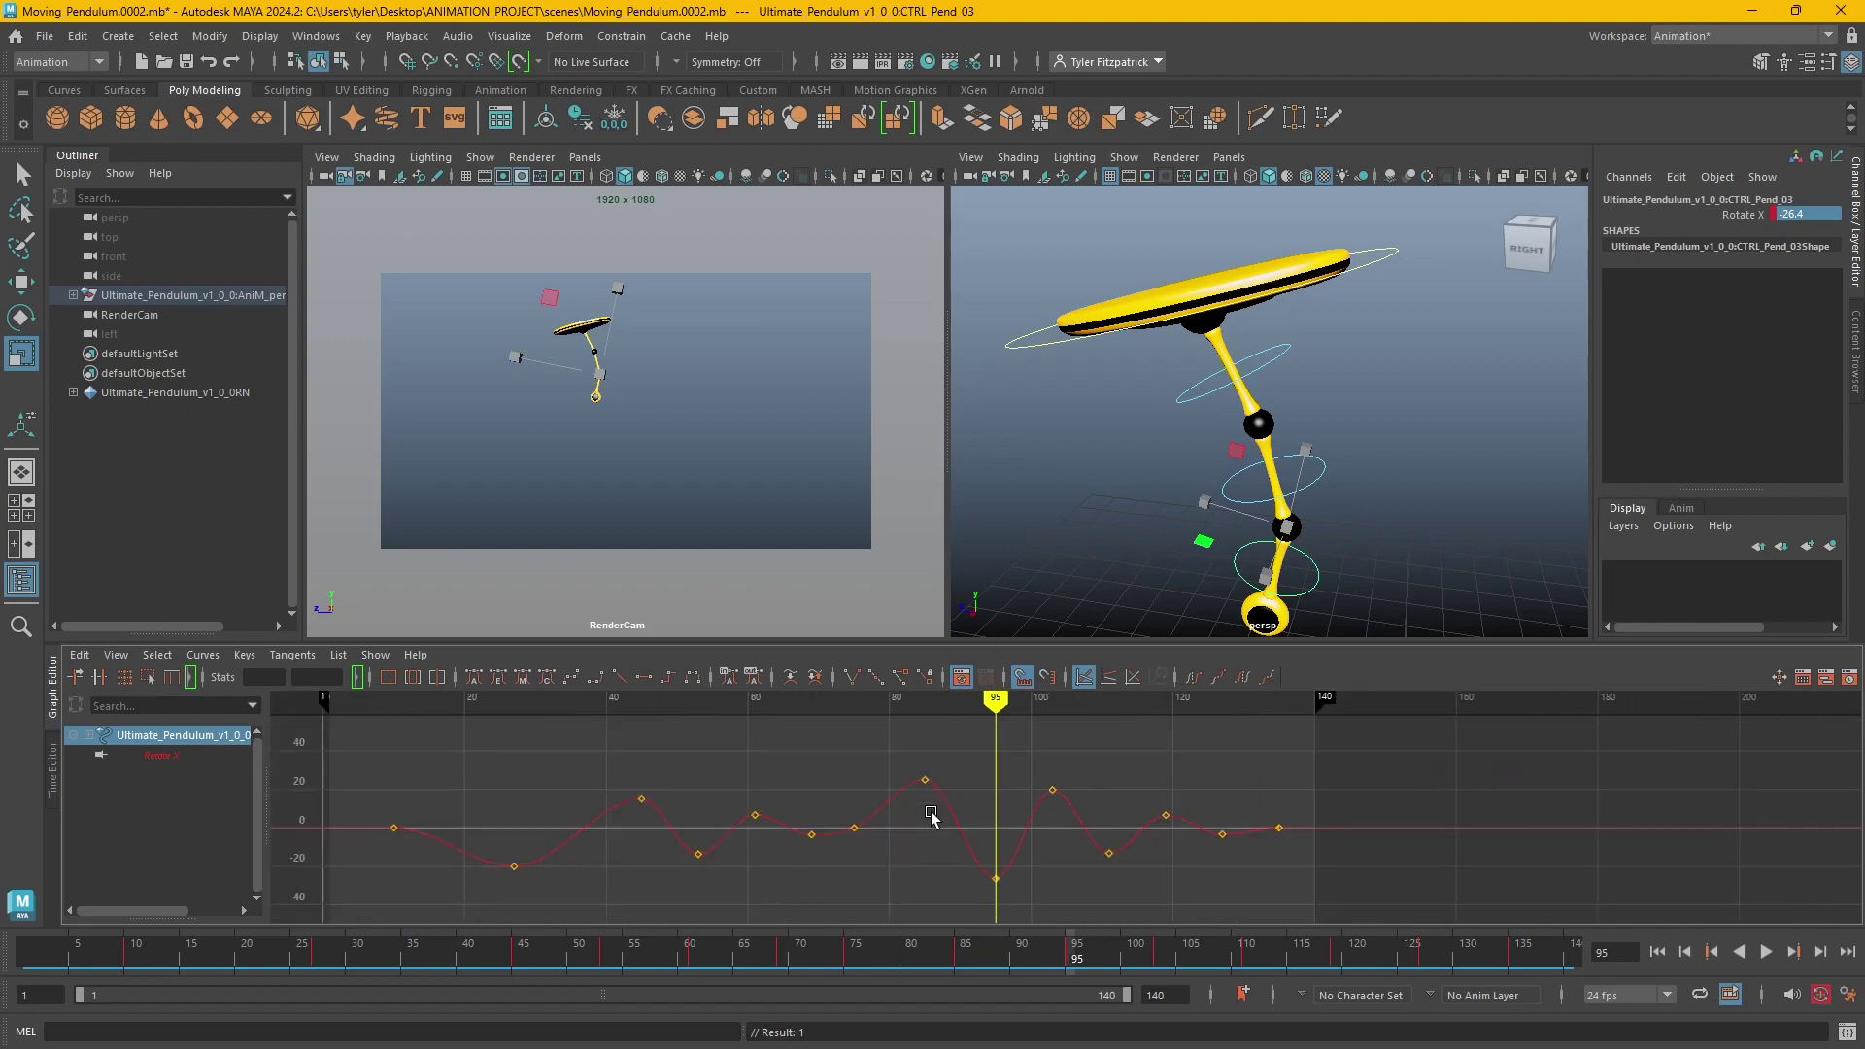
middle_click_drag(764, 777, 861, 765, "alt")
left_click(704, 701)
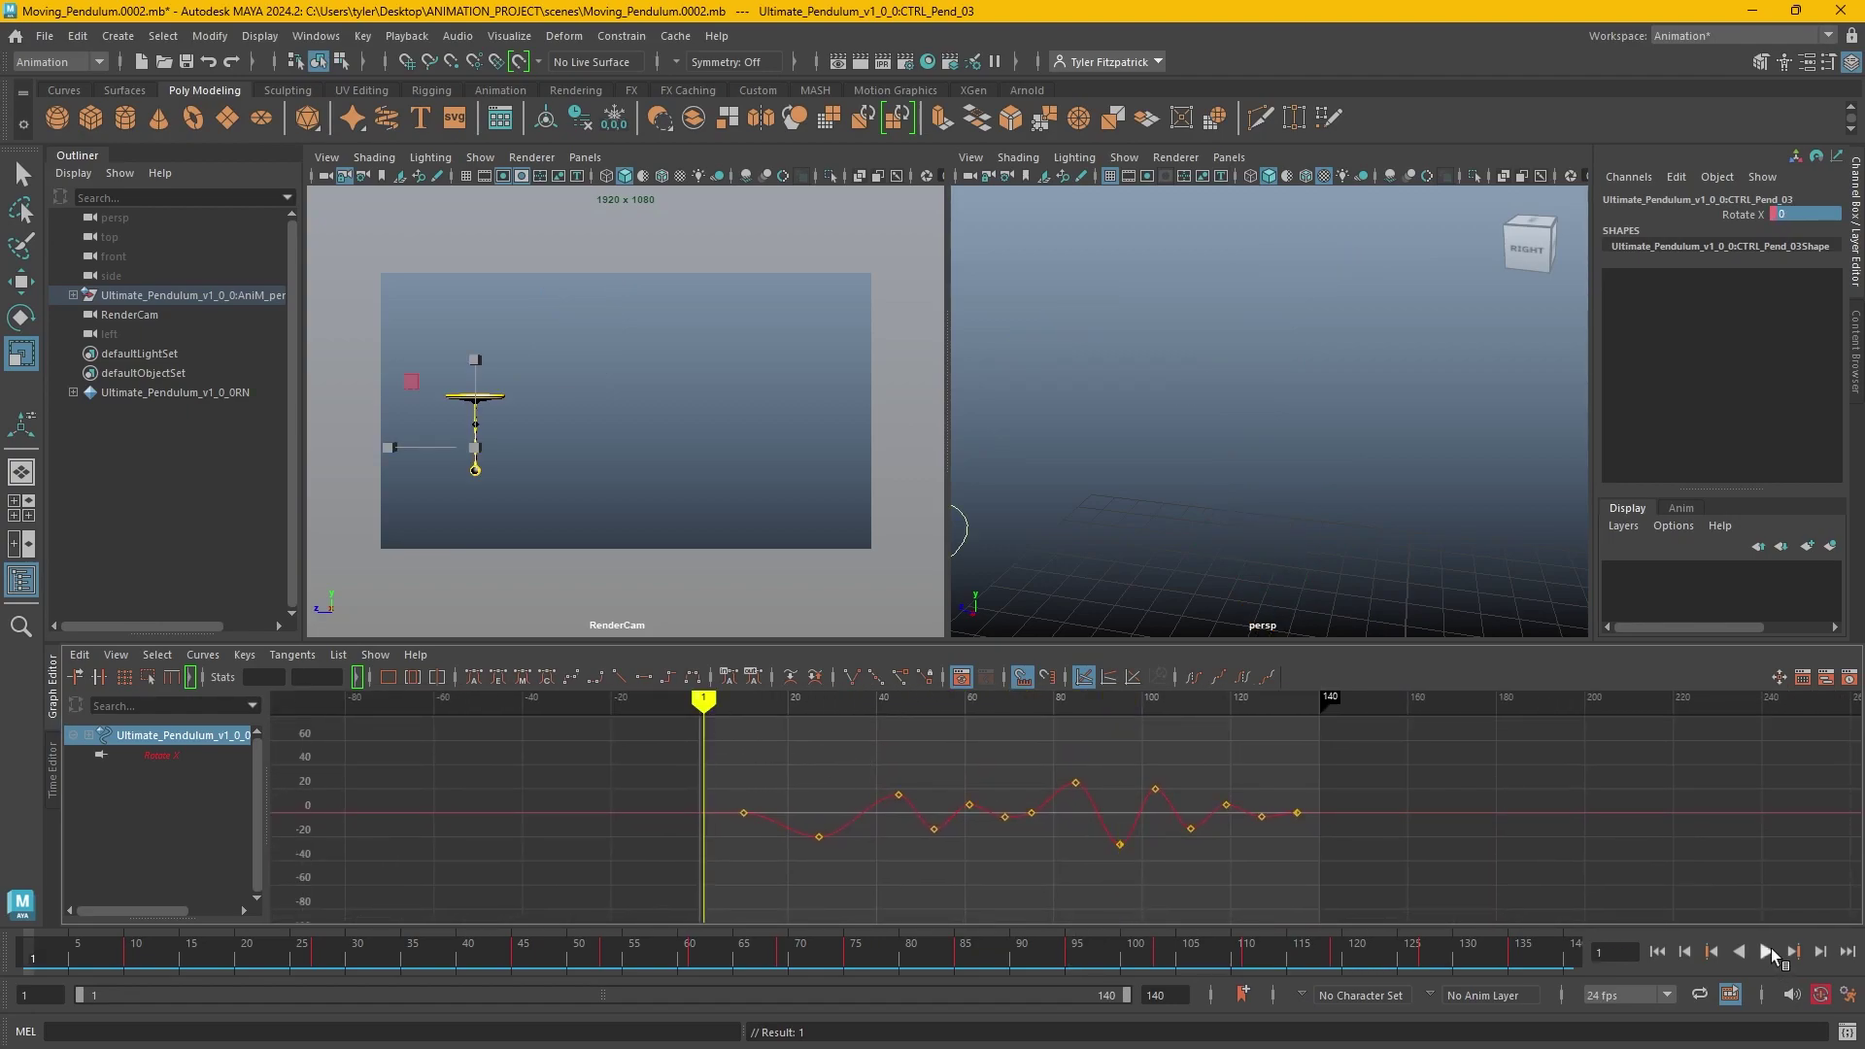
Play the pendulum animation from the start to preview it.
left_click(1767, 952)
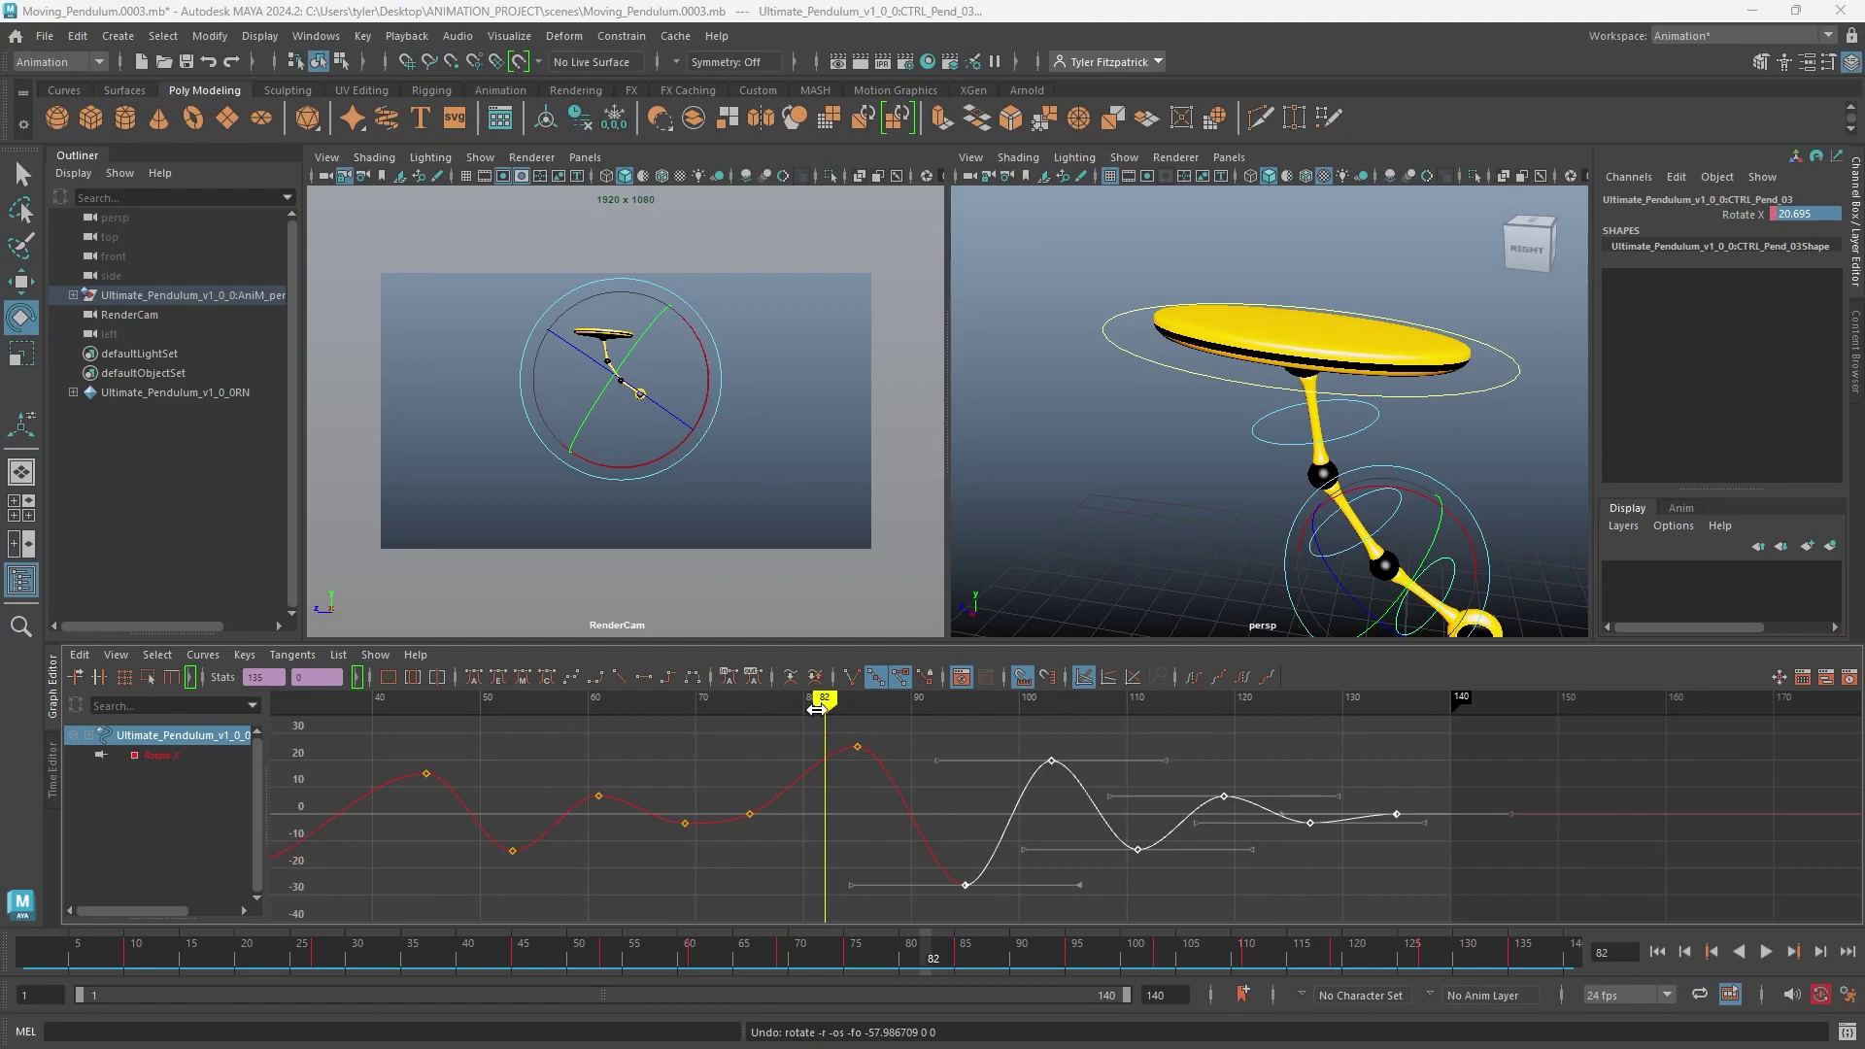
At frame 89, rotate CTRL_Pend_03 back to about -38 degrees to key it.
left_click_drag(814, 709, 900, 726)
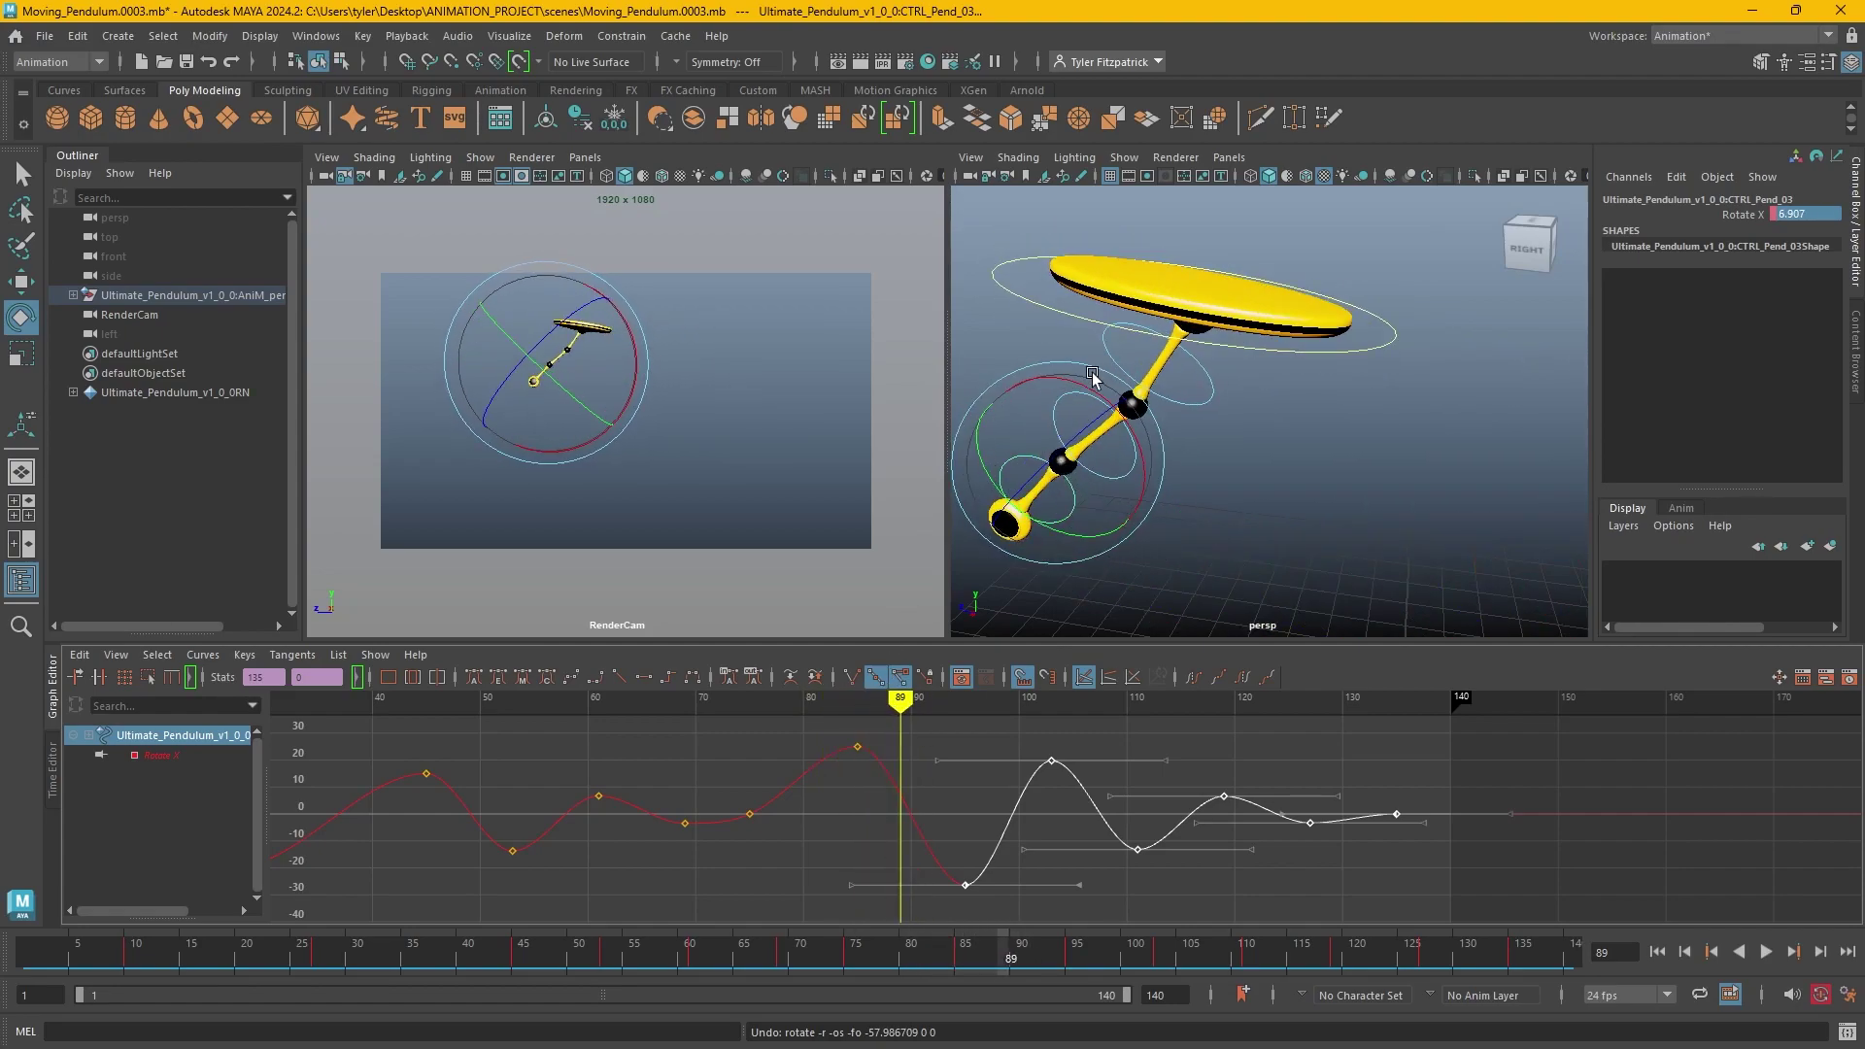
left_click_drag(1070, 382, 1131, 580)
left_click(1128, 382)
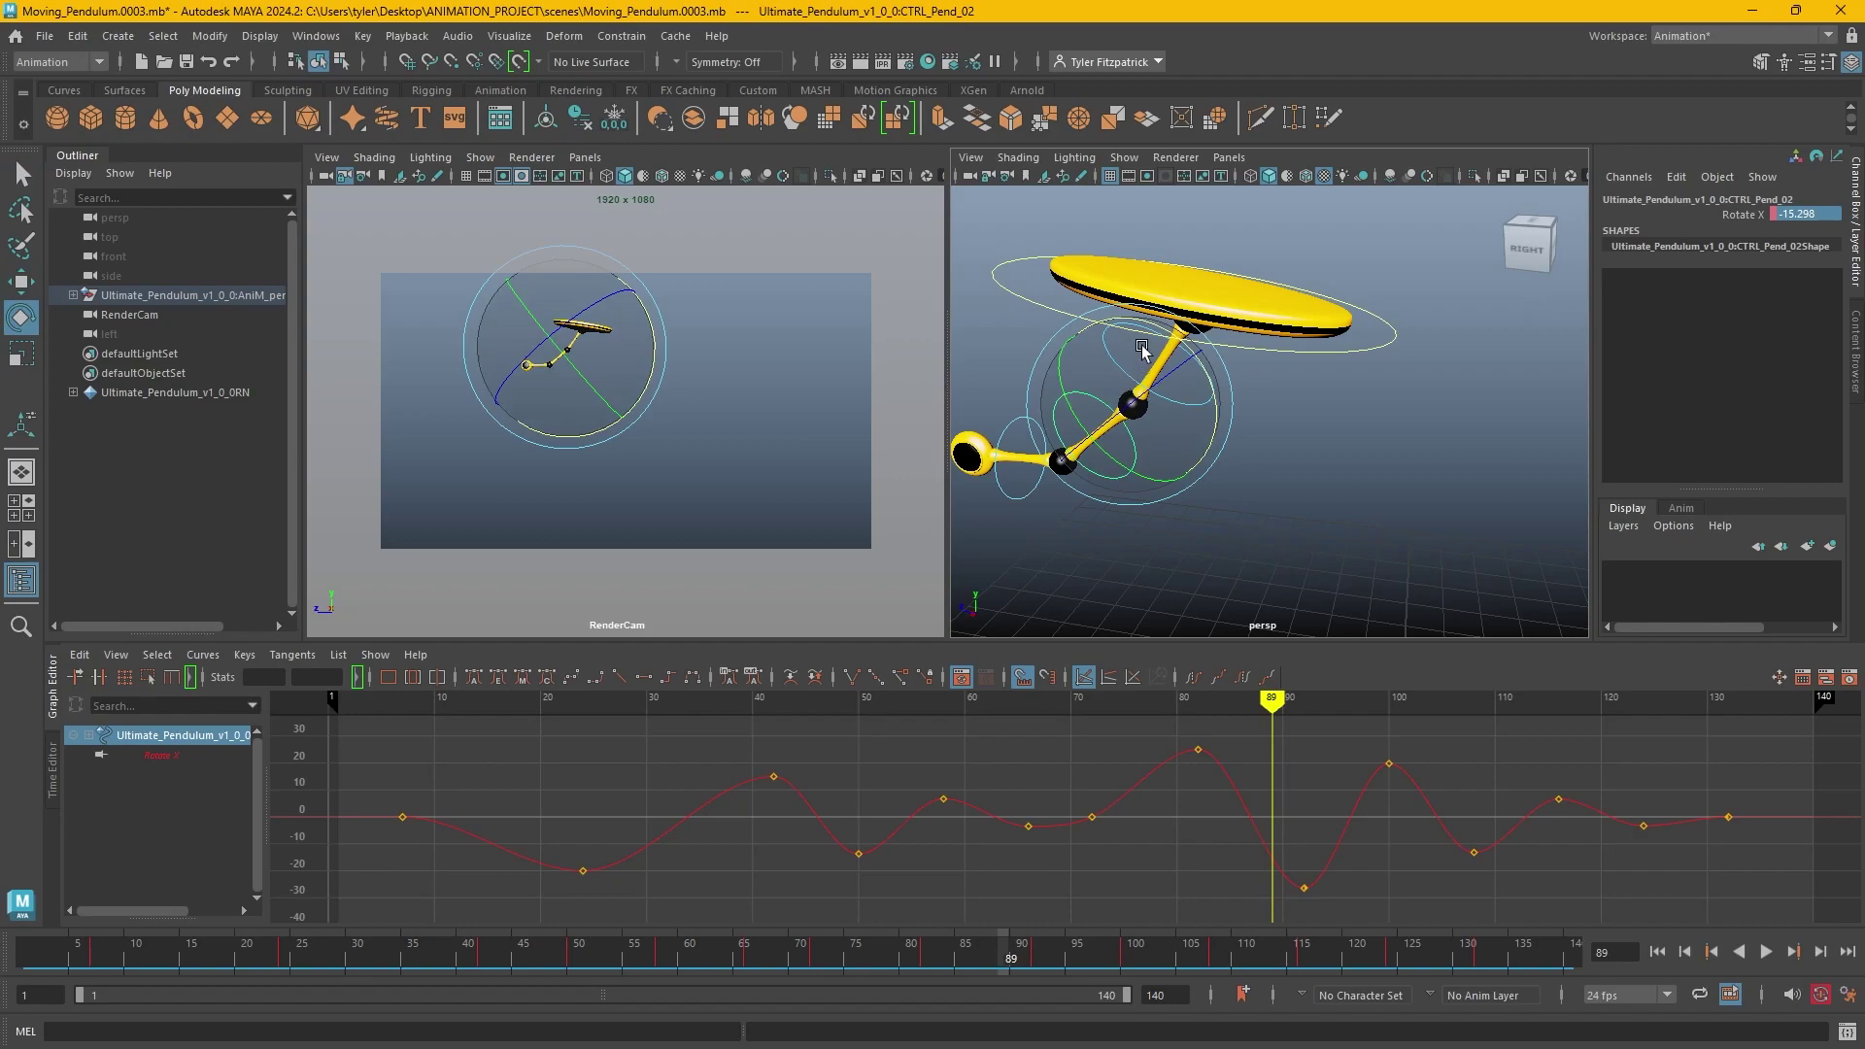
Rotate CTRL_Pend_02 back to about -28 at frame 89 and review frames 82–86.
left_click_drag(1125, 379, 1154, 455)
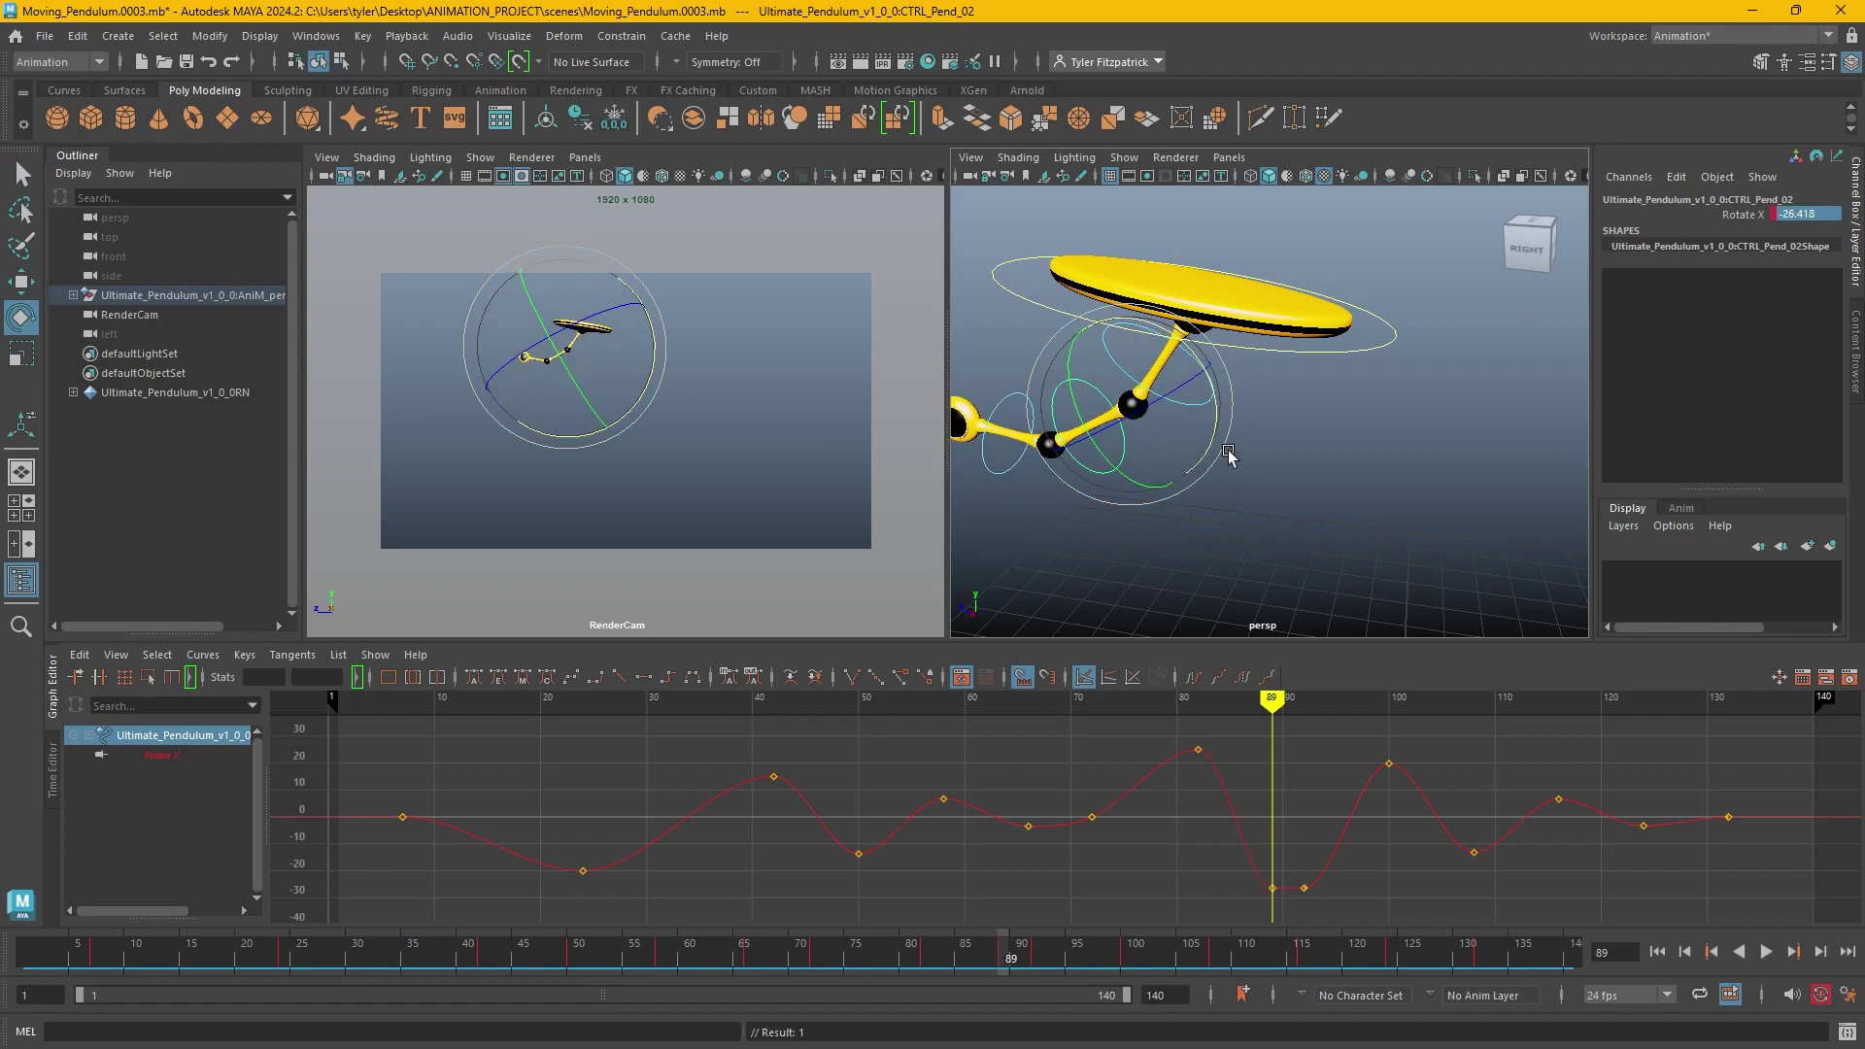
left_click_drag(1166, 335, 1167, 339)
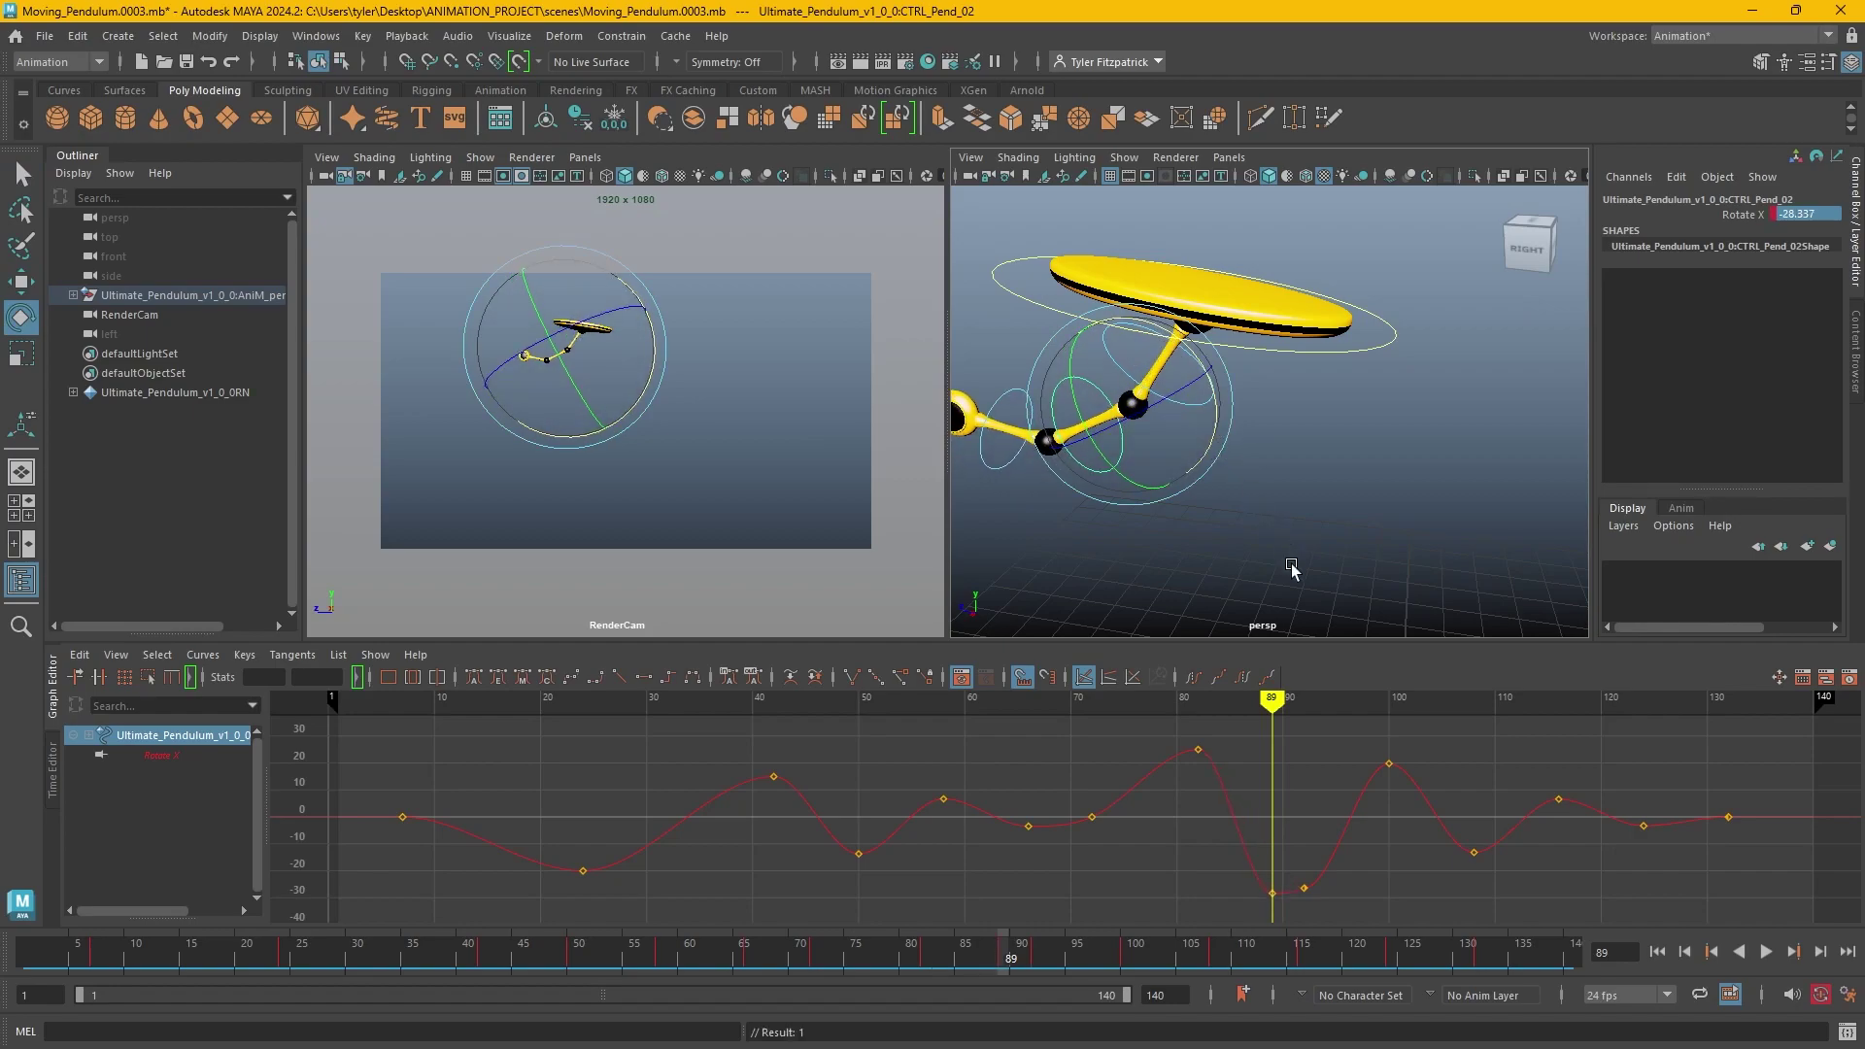
middle_click_drag(1205, 548, 1367, 455, "alt")
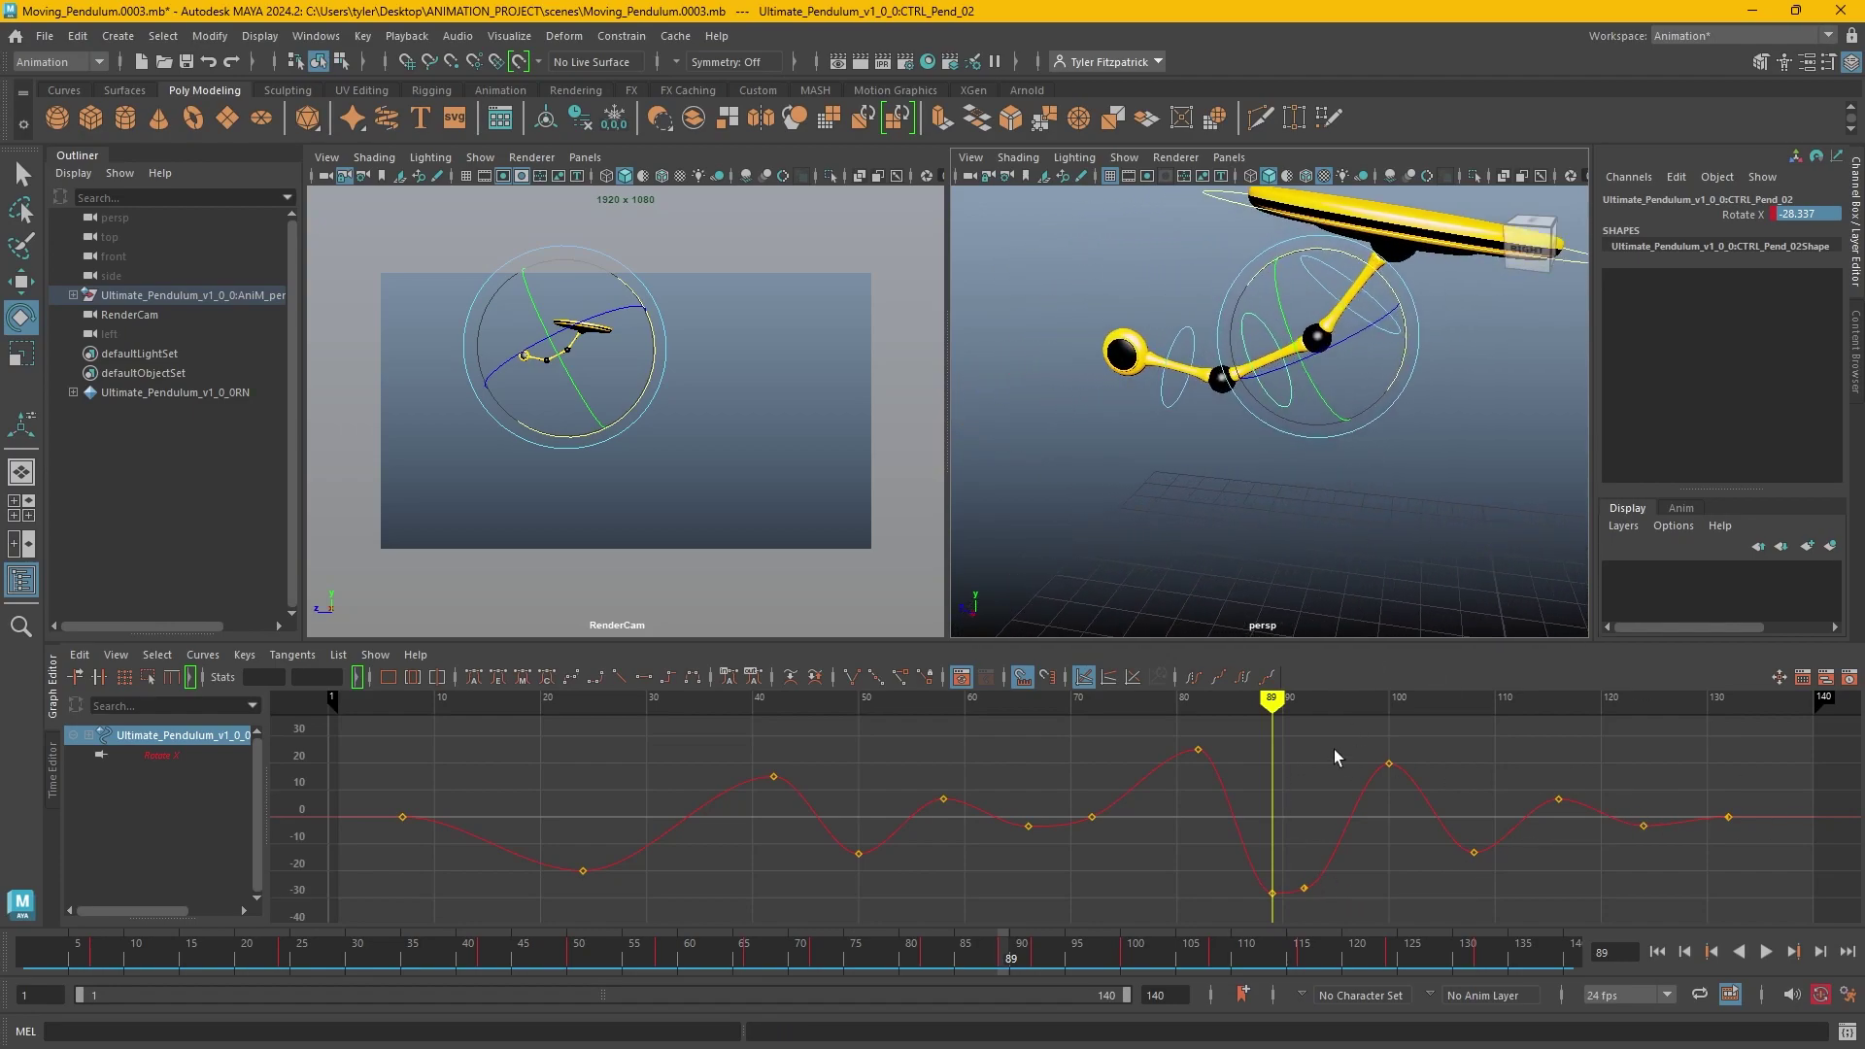
mouse_move(1272, 705)
left_mouse_down()
mouse_move(1117, 709)
mouse_move(1276, 730)
left_mouse_up()
Key CTRL_Pend_03's Rotate X at about -59 on frame 92.
left_click(1190, 336)
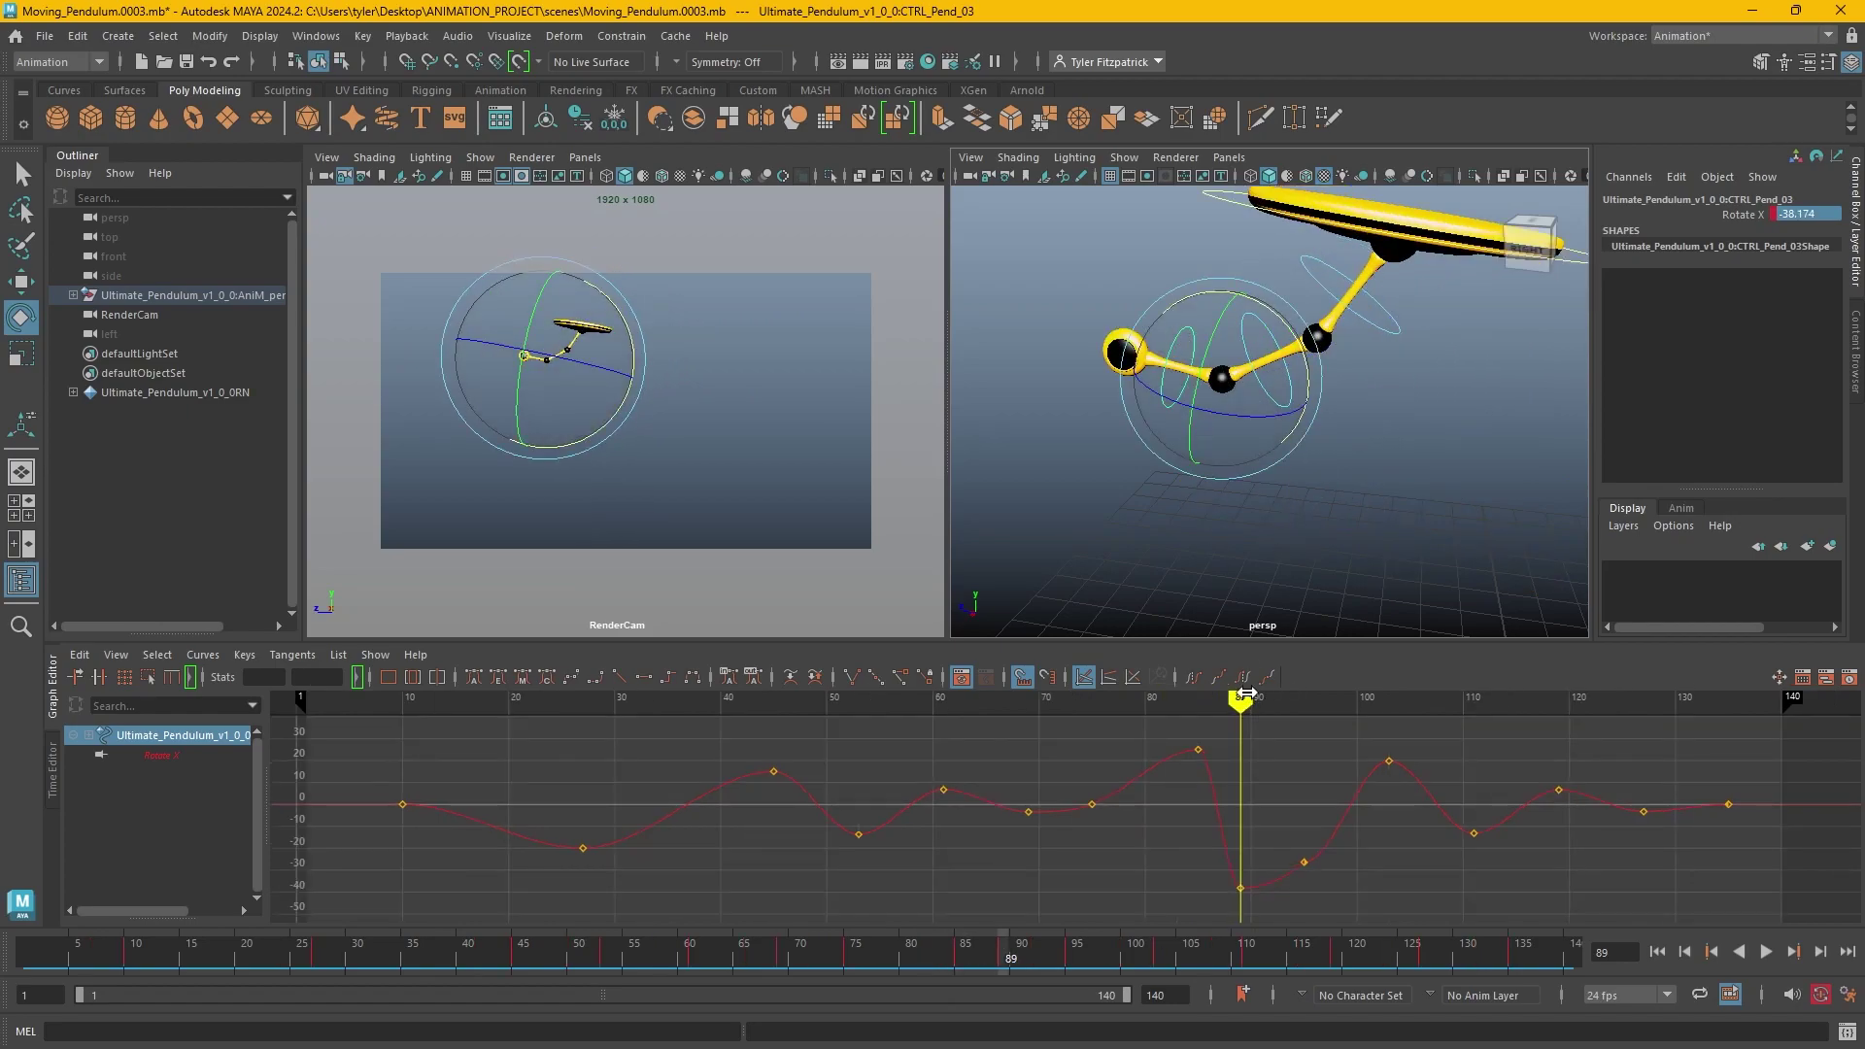
left_click_drag(1247, 706, 1272, 713)
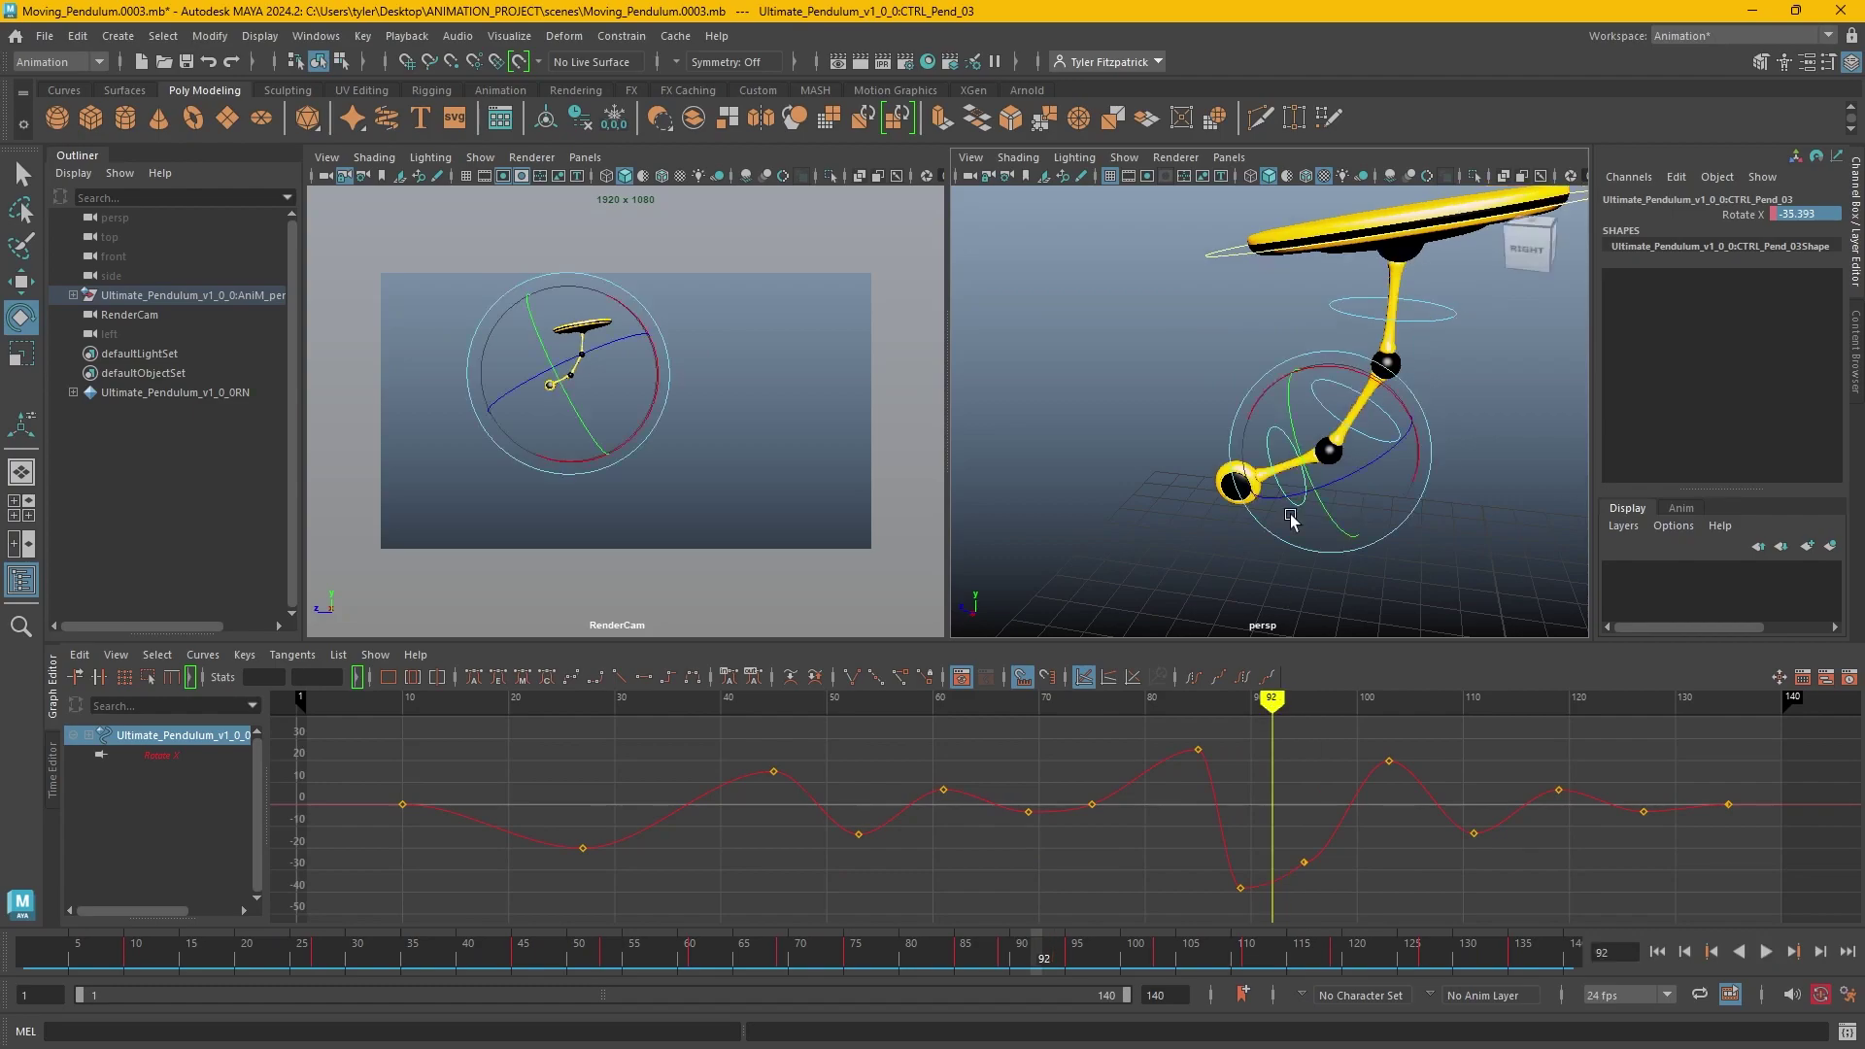
left_click_drag(1333, 371, 1263, 275)
key("s")
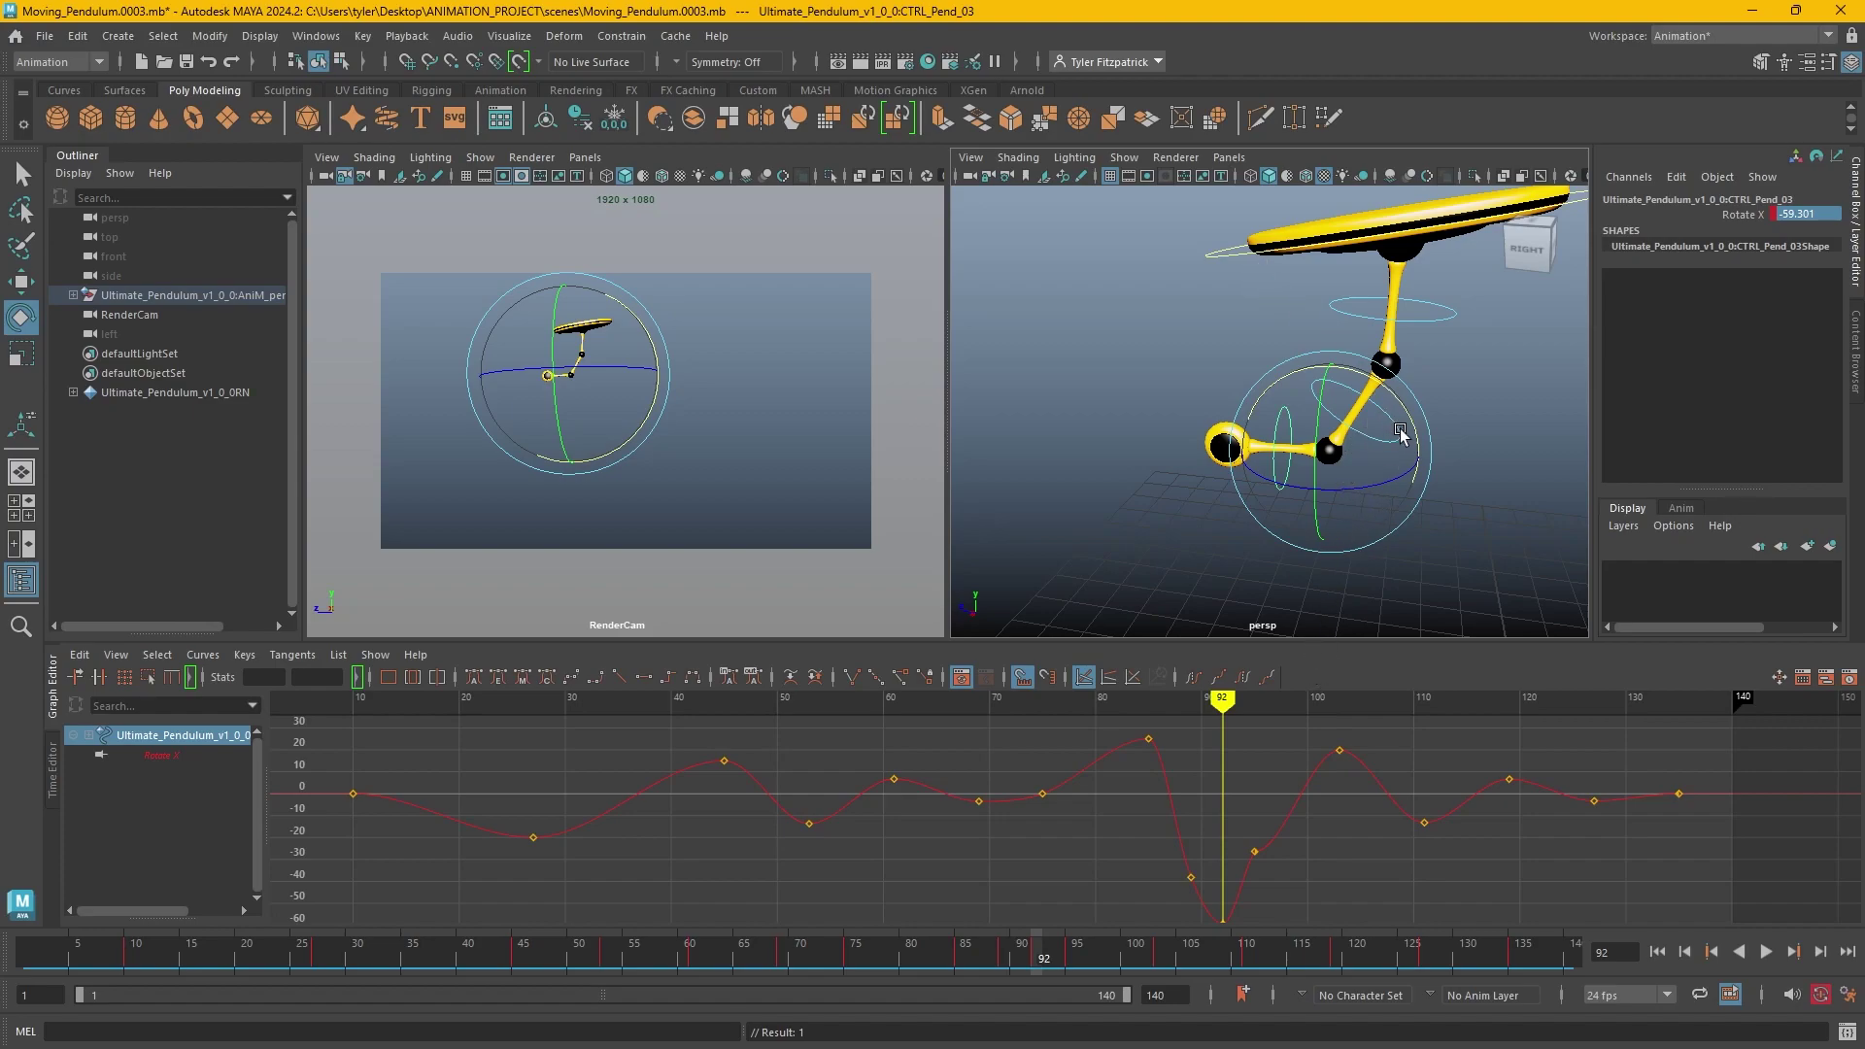
Rotate CTRL_Pend_02 back further to about -32.
left_click(1447, 418)
left_click(1401, 374)
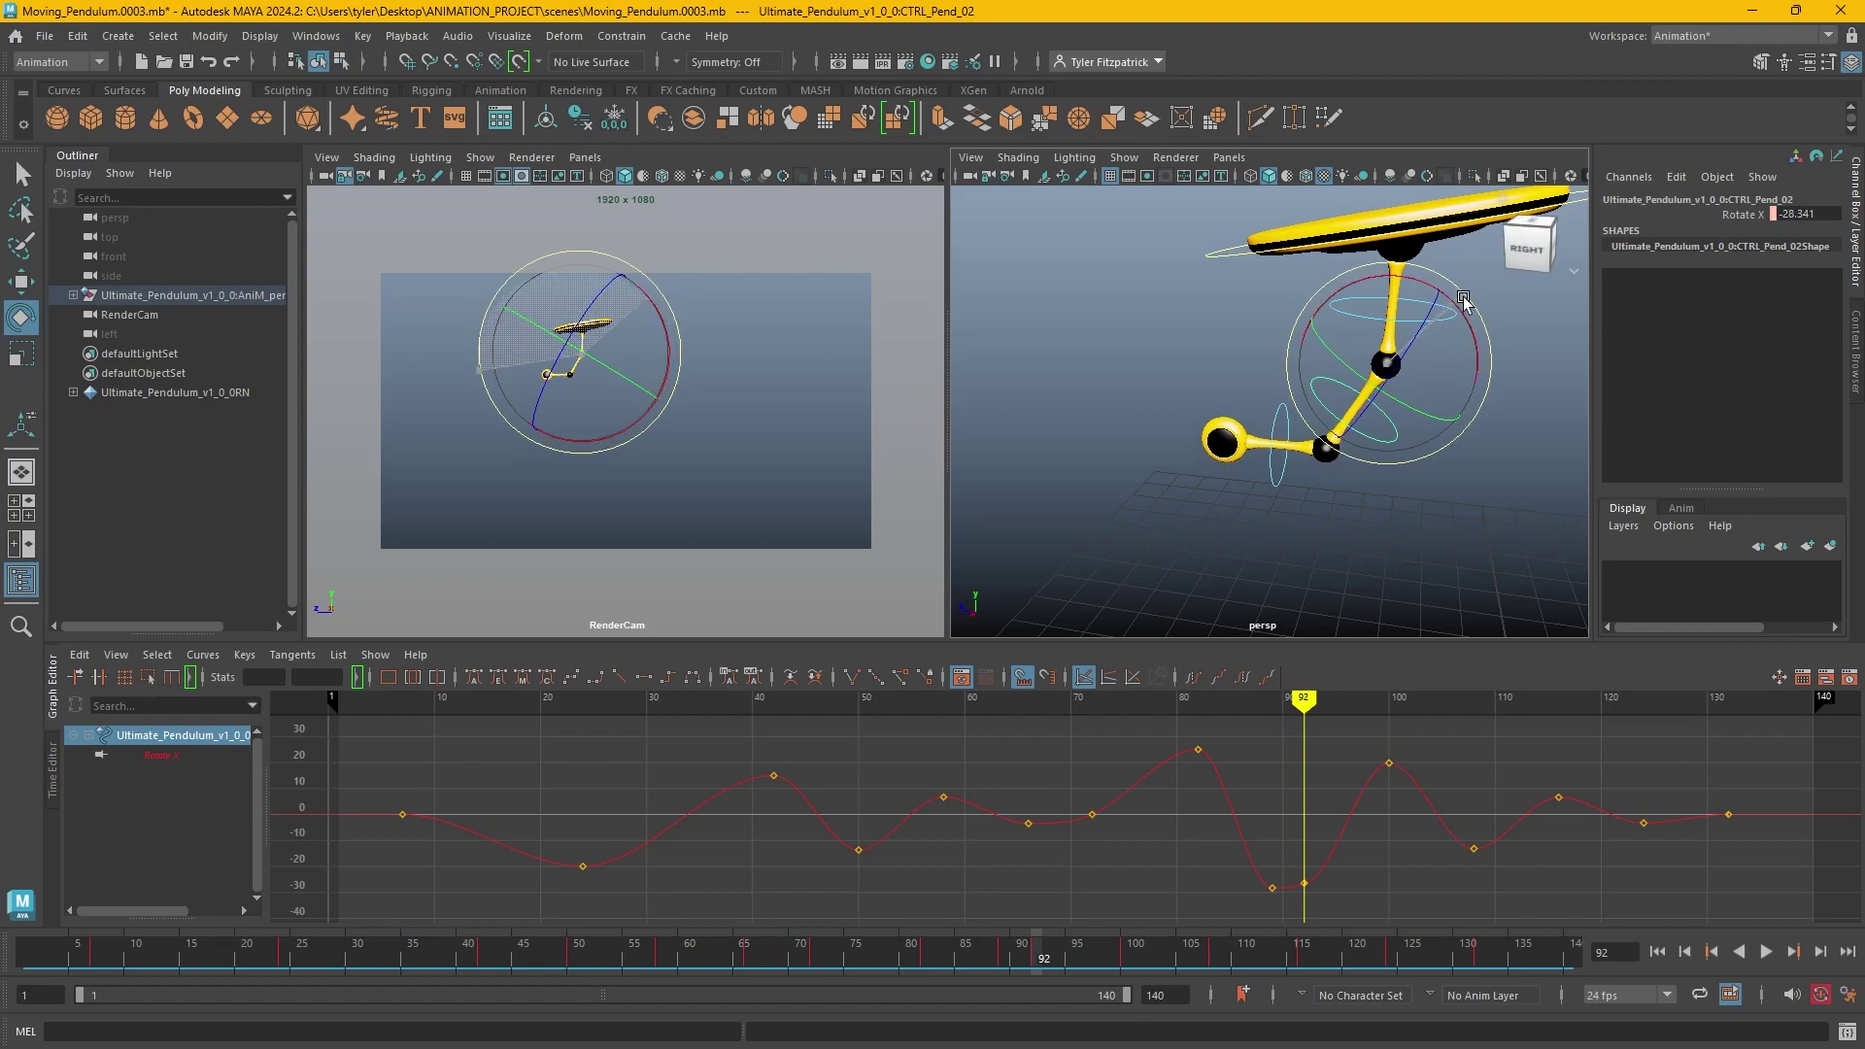
left_click_drag(1464, 302, 1403, 431)
Rotate CTRL_Pend_01 to set a new key at frame 92.
key("f")
scroll(1401, 430, "down", 6)
key("q")
left_click(1350, 352)
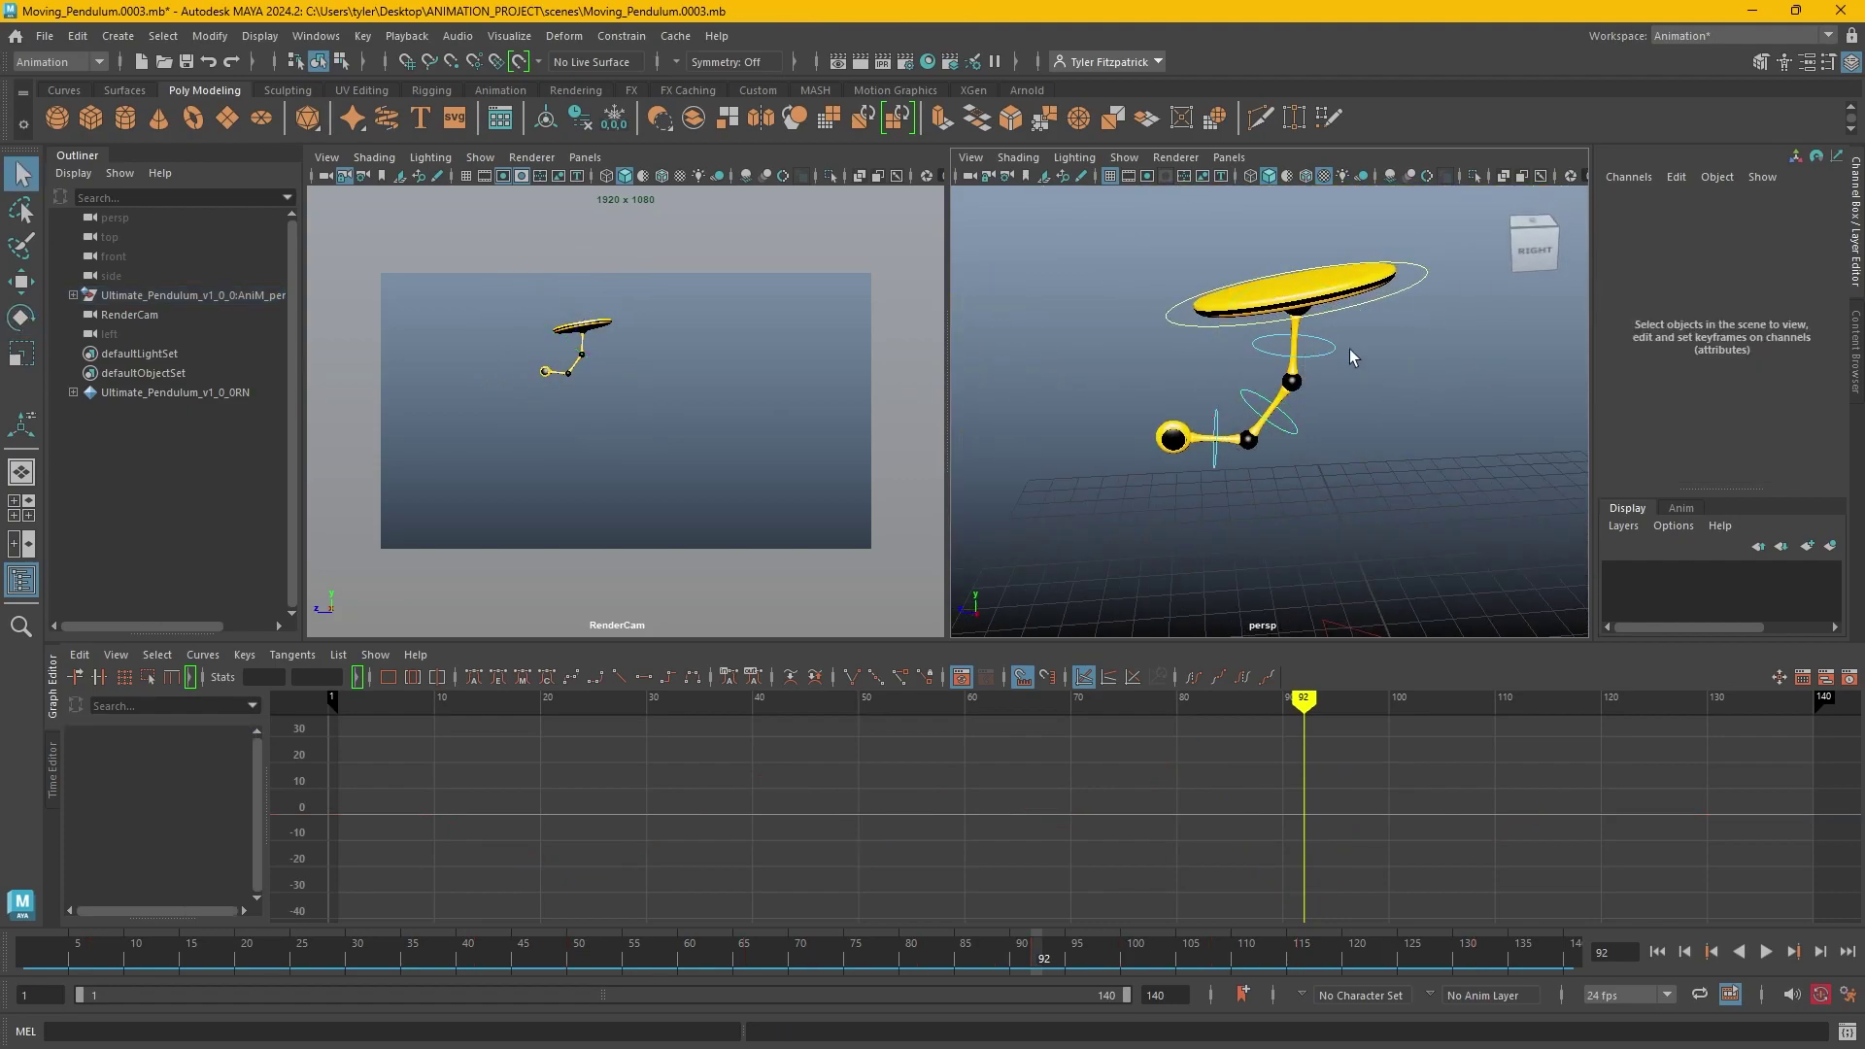
left_click(1336, 347)
key("e")
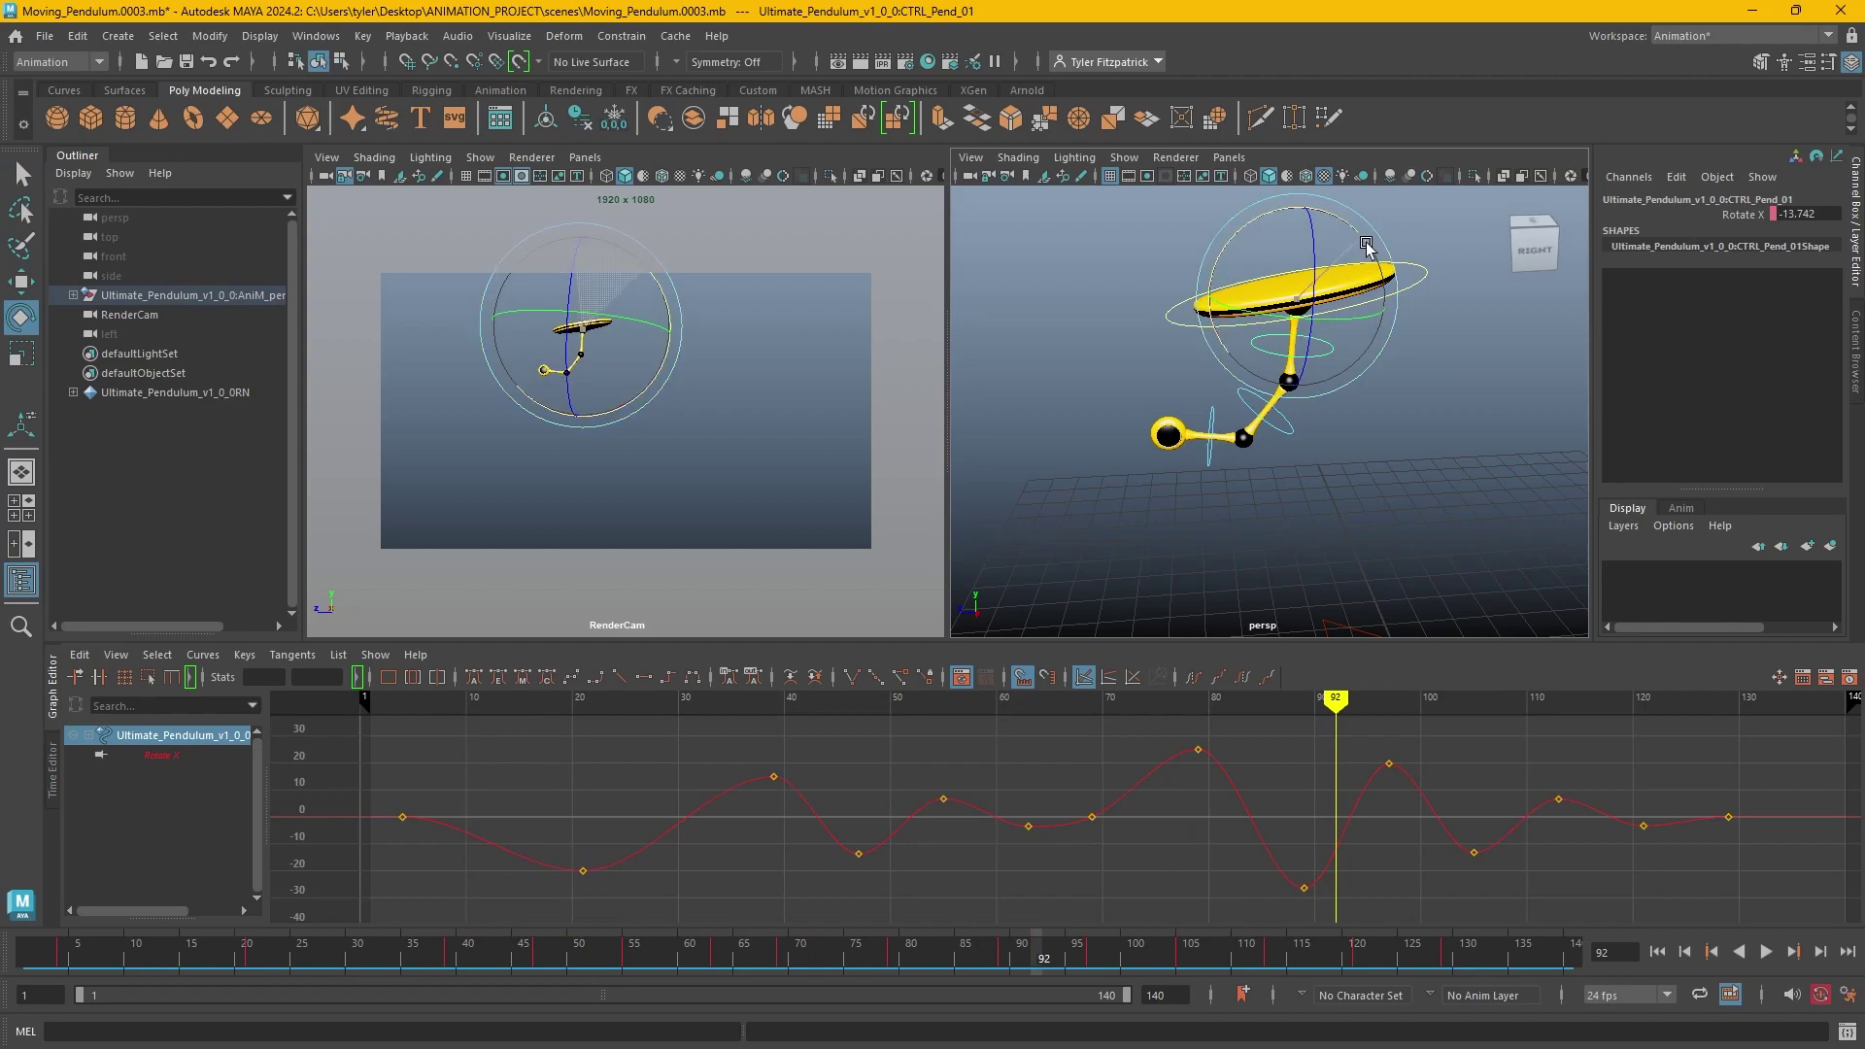
left_click_drag(1367, 246, 1370, 268)
Play the animation from frame 76 to review the swing.
left_click_drag(1337, 699, 1092, 726)
left_click(1765, 952)
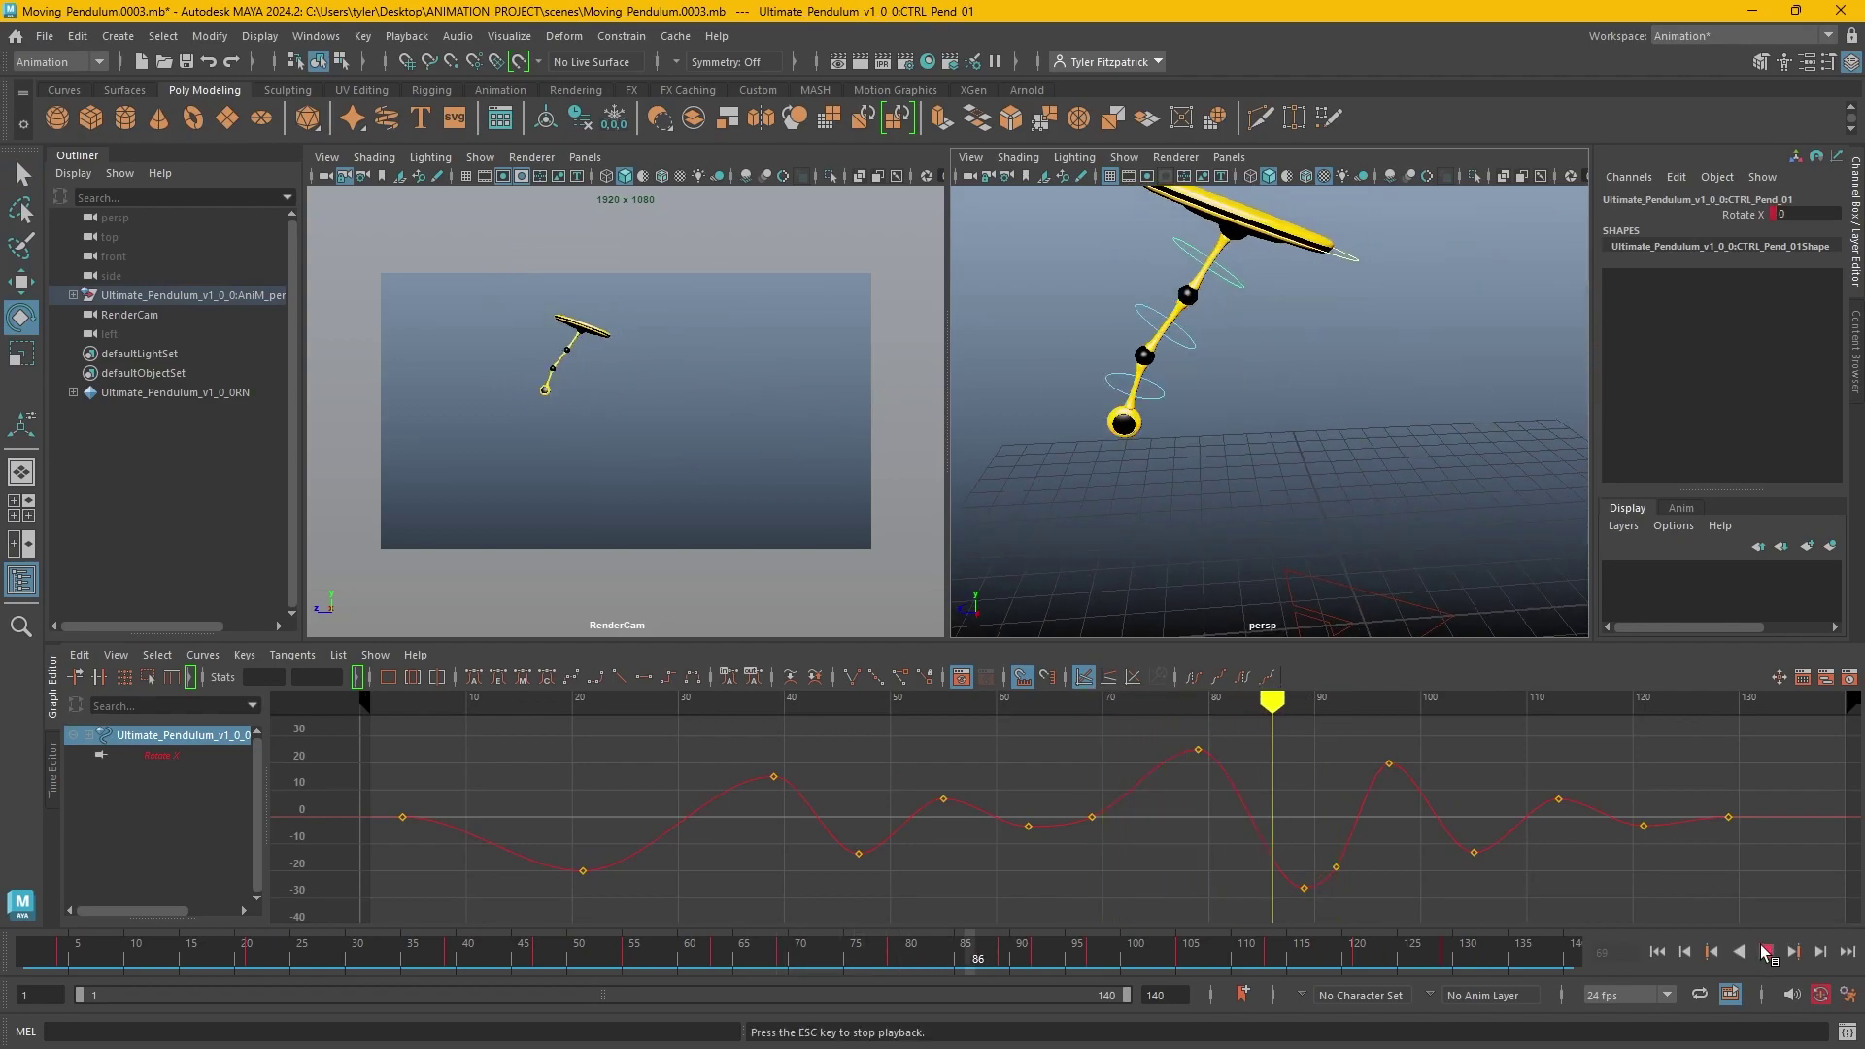
left_click(1765, 951)
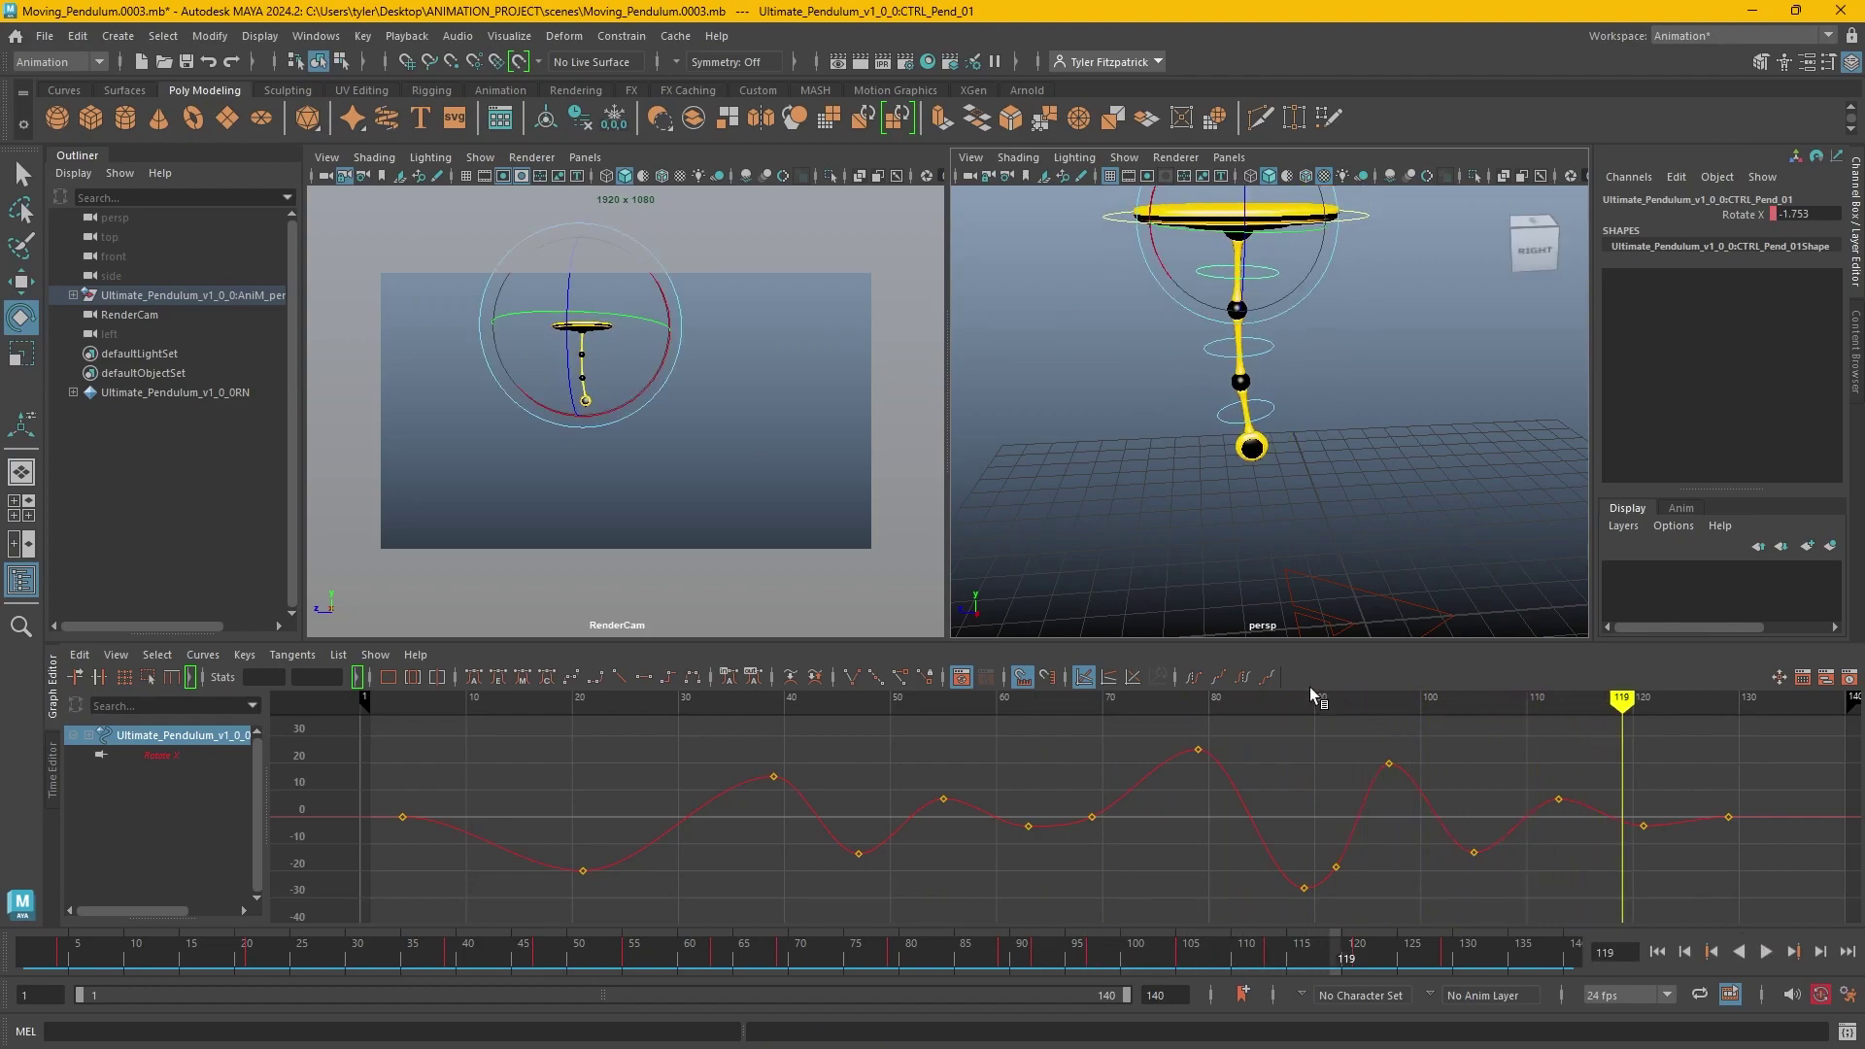
Raise CTRL_Pend_02's frame-100 Rotate X key to about 35, then select Pend_03's frame-95 key.
left_click_drag(1266, 707, 1410, 707)
left_click(1312, 330)
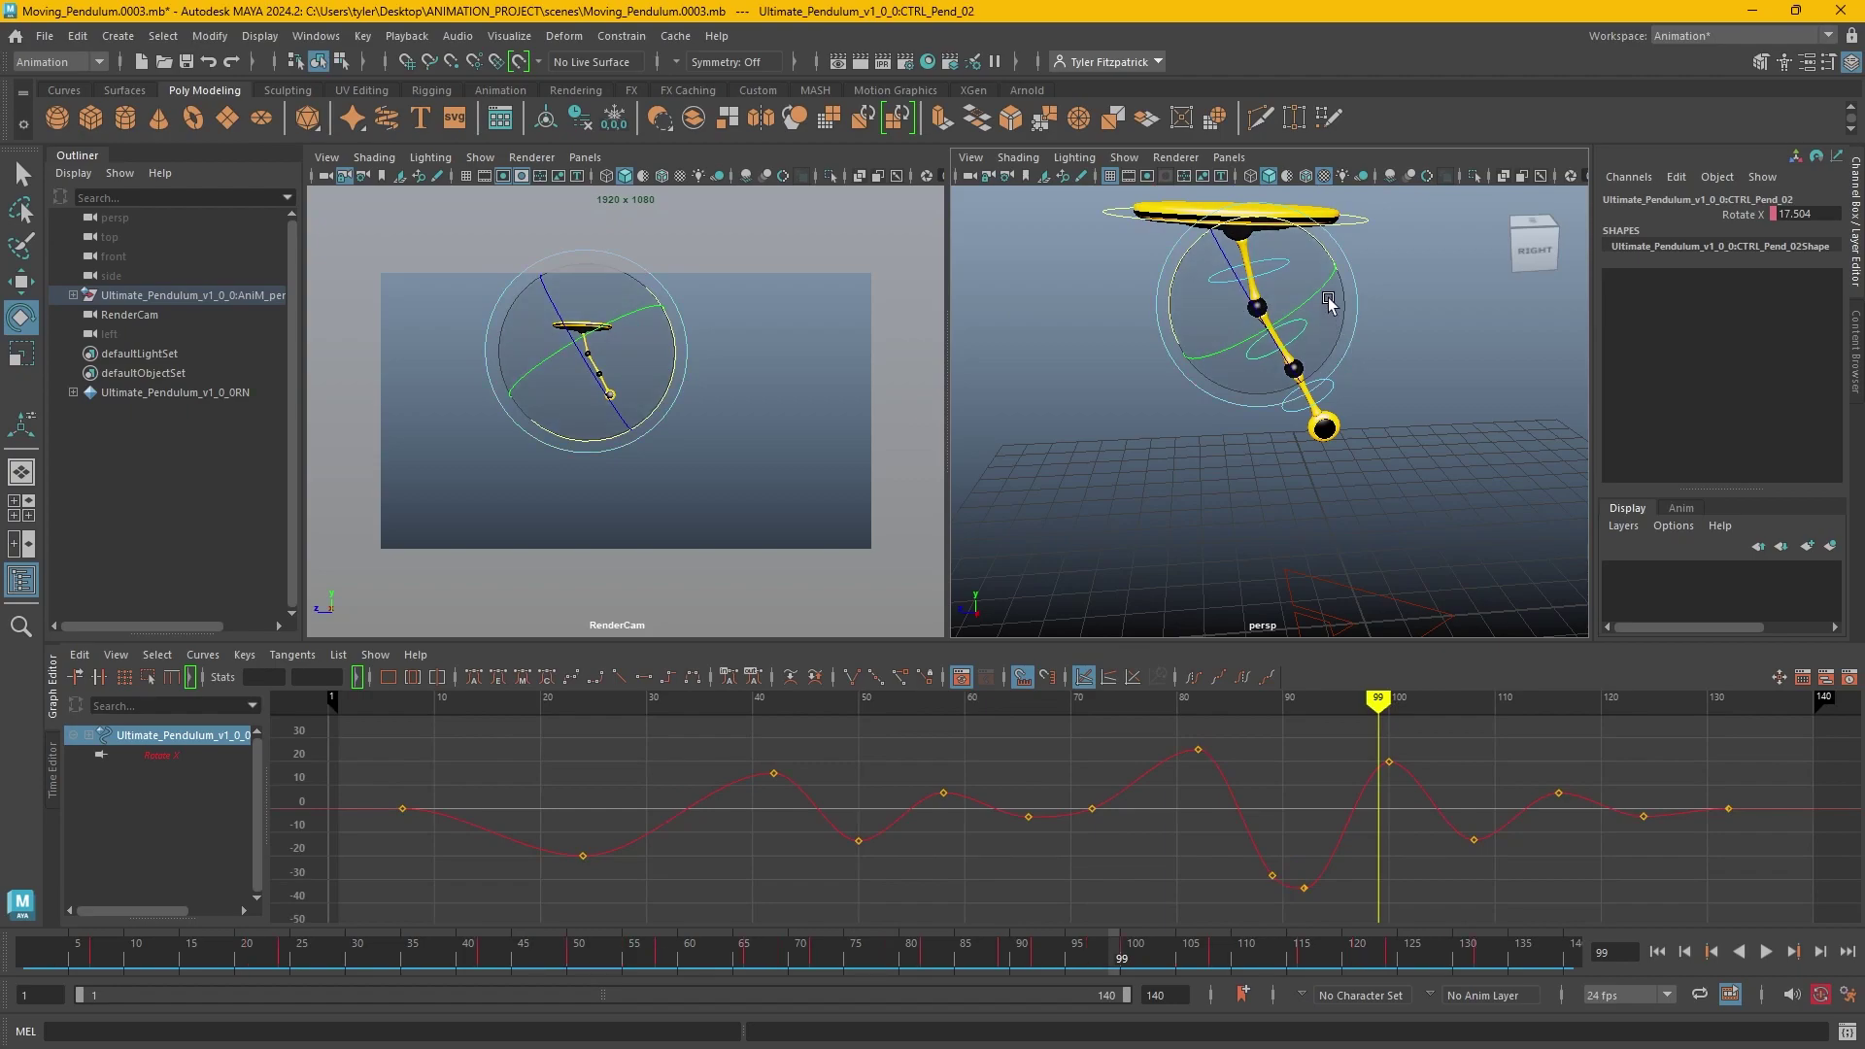
left_click_drag(1384, 707, 1390, 709)
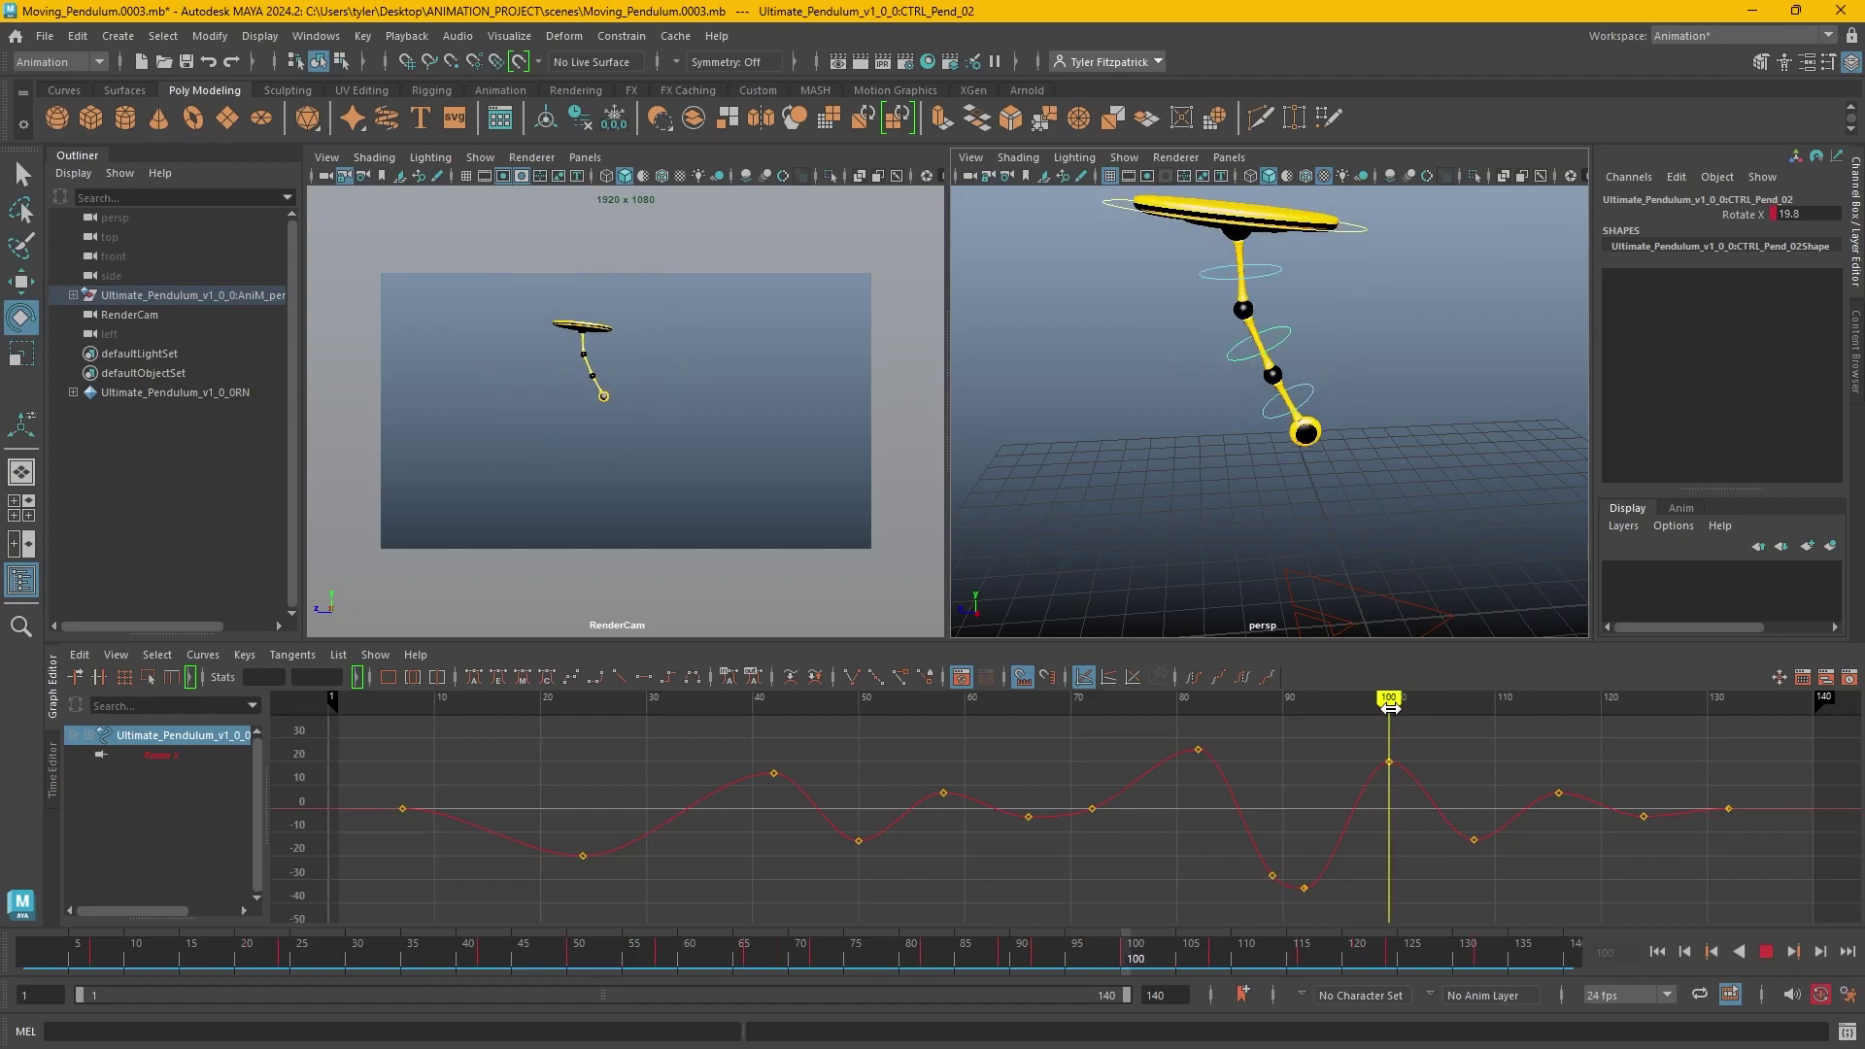
left_click_drag(1324, 314, 1327, 391)
left_click(1327, 388)
left_click(1323, 386)
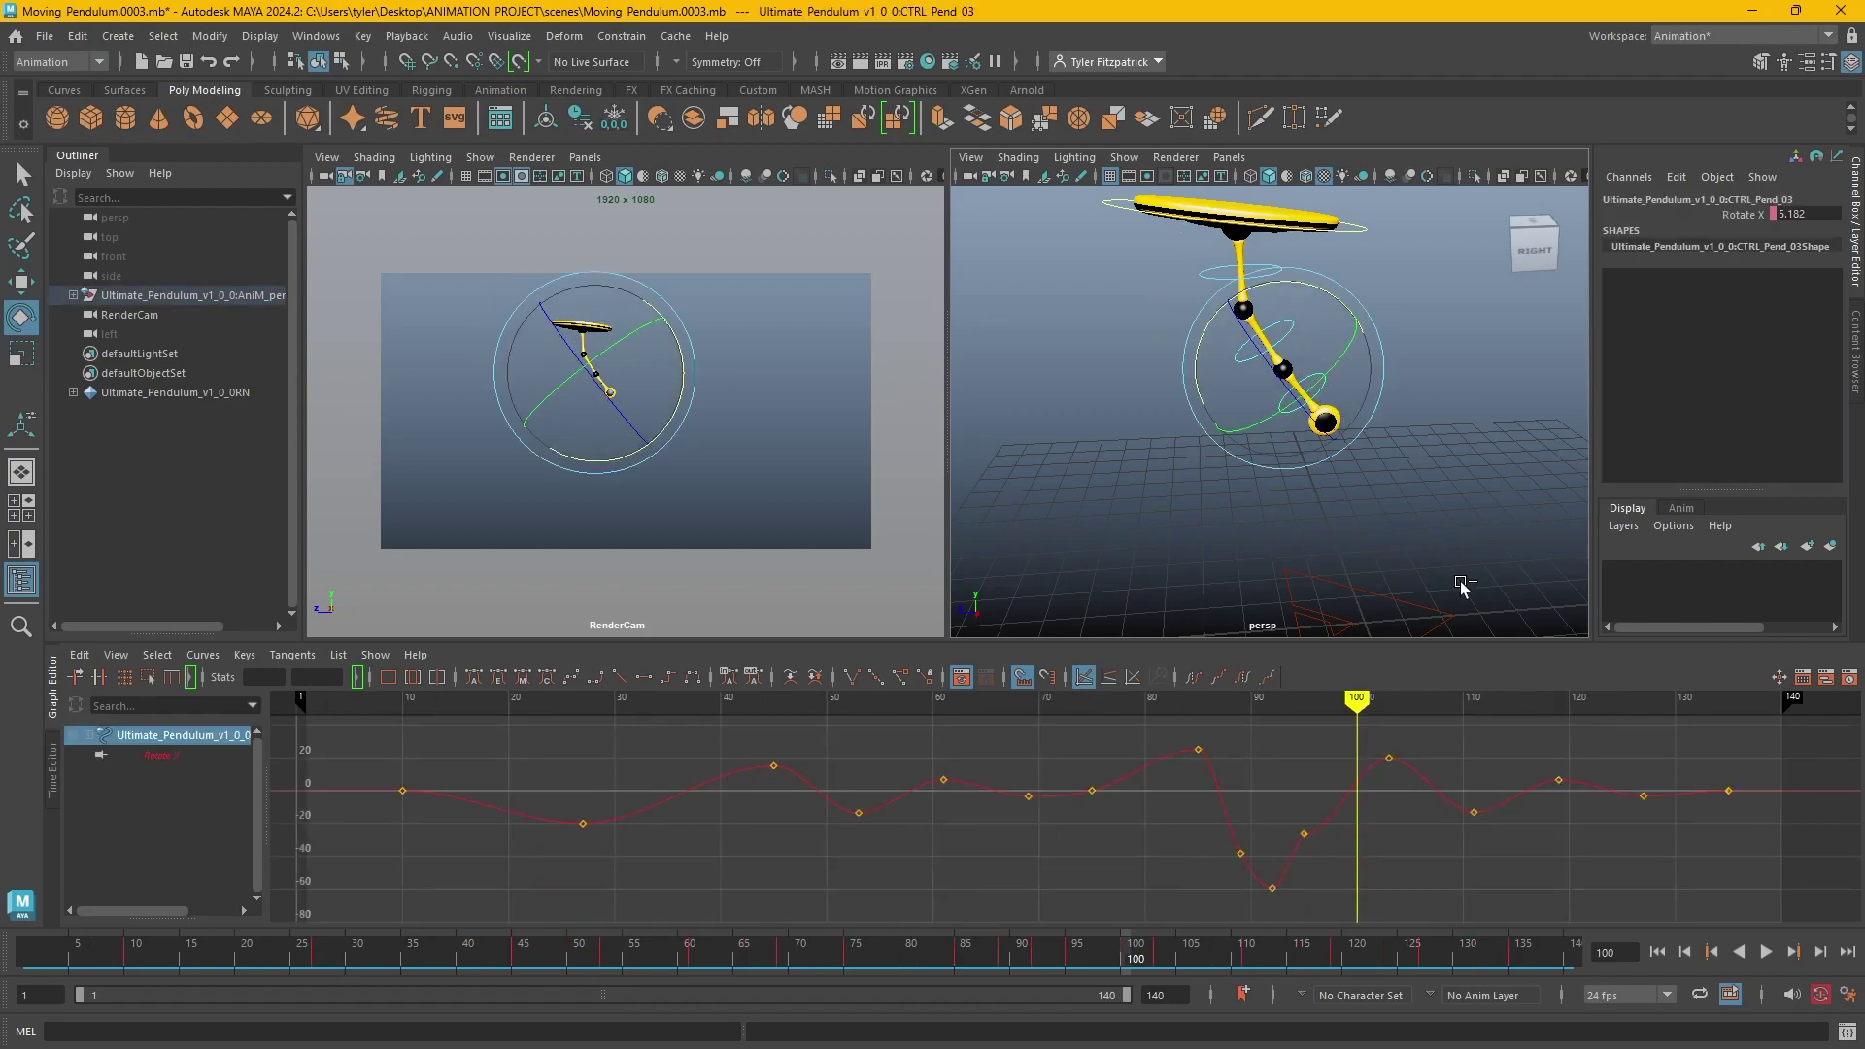
key("ctrl+z")
key("ctrl+z")
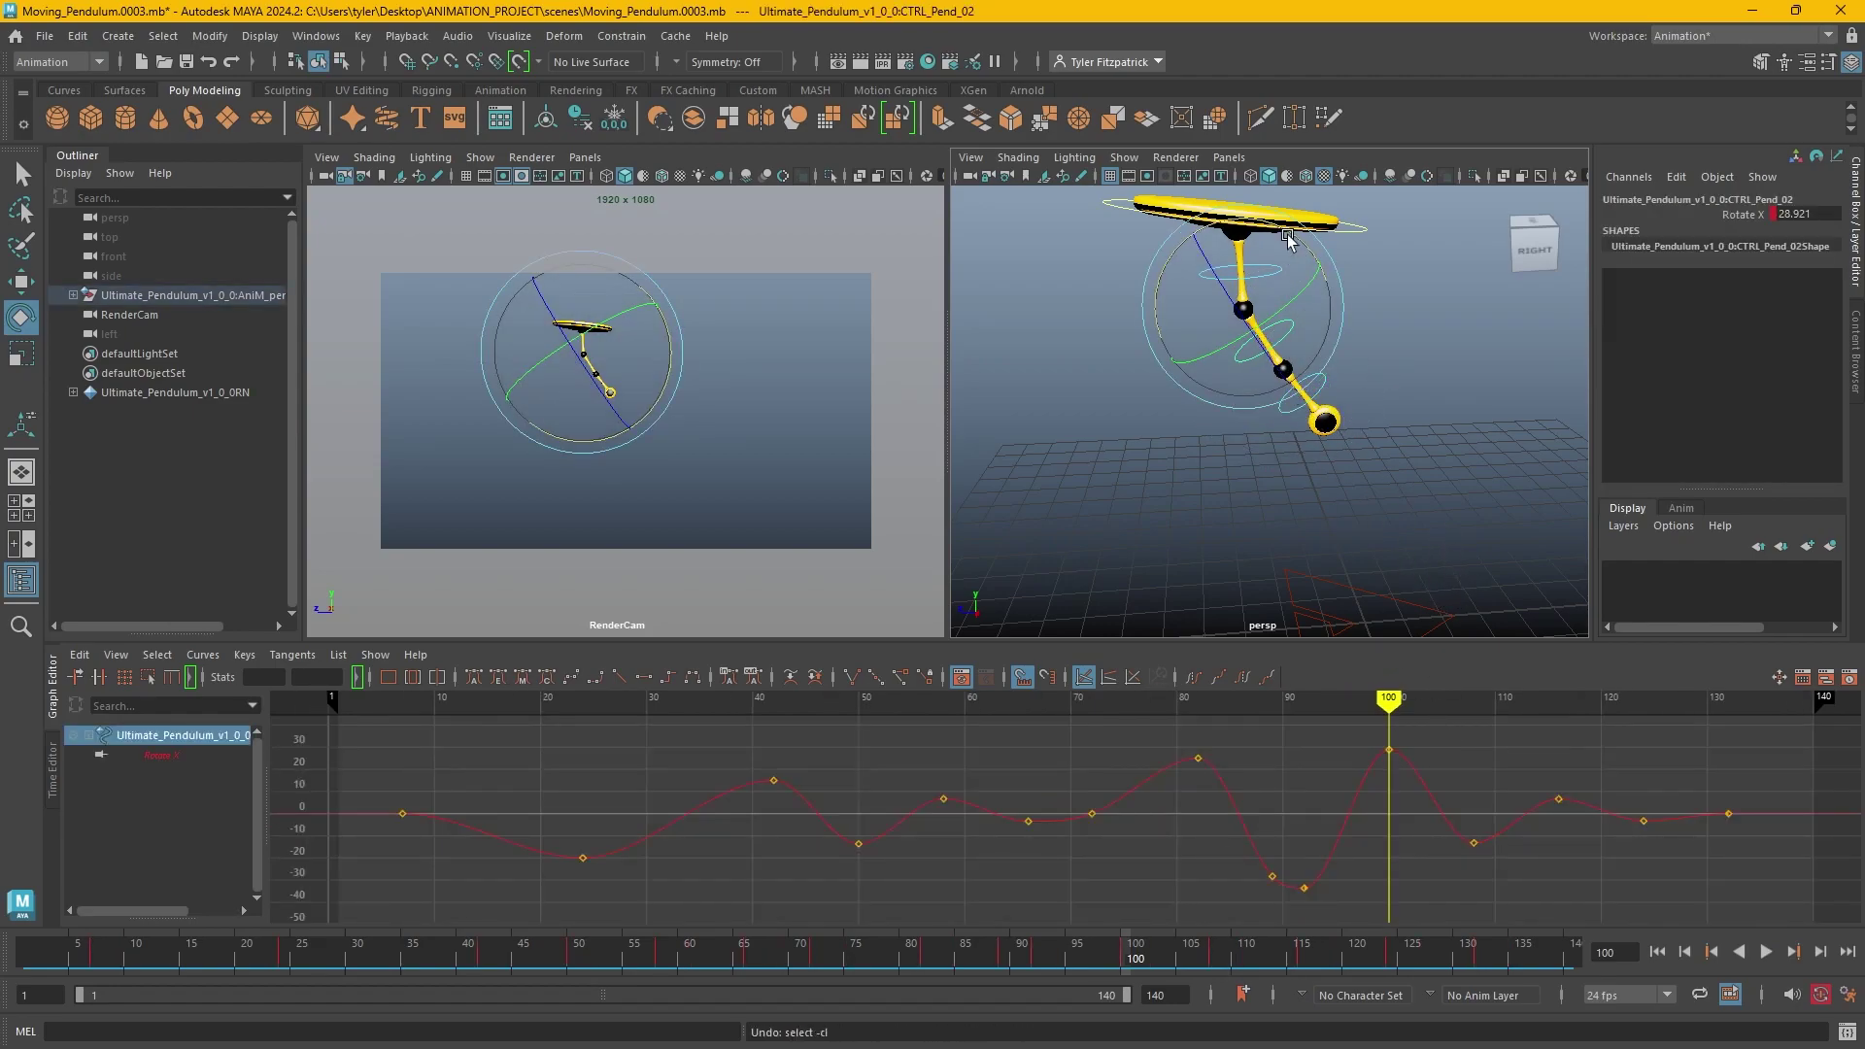
left_click_drag(1287, 233, 1278, 229)
left_click(1325, 391)
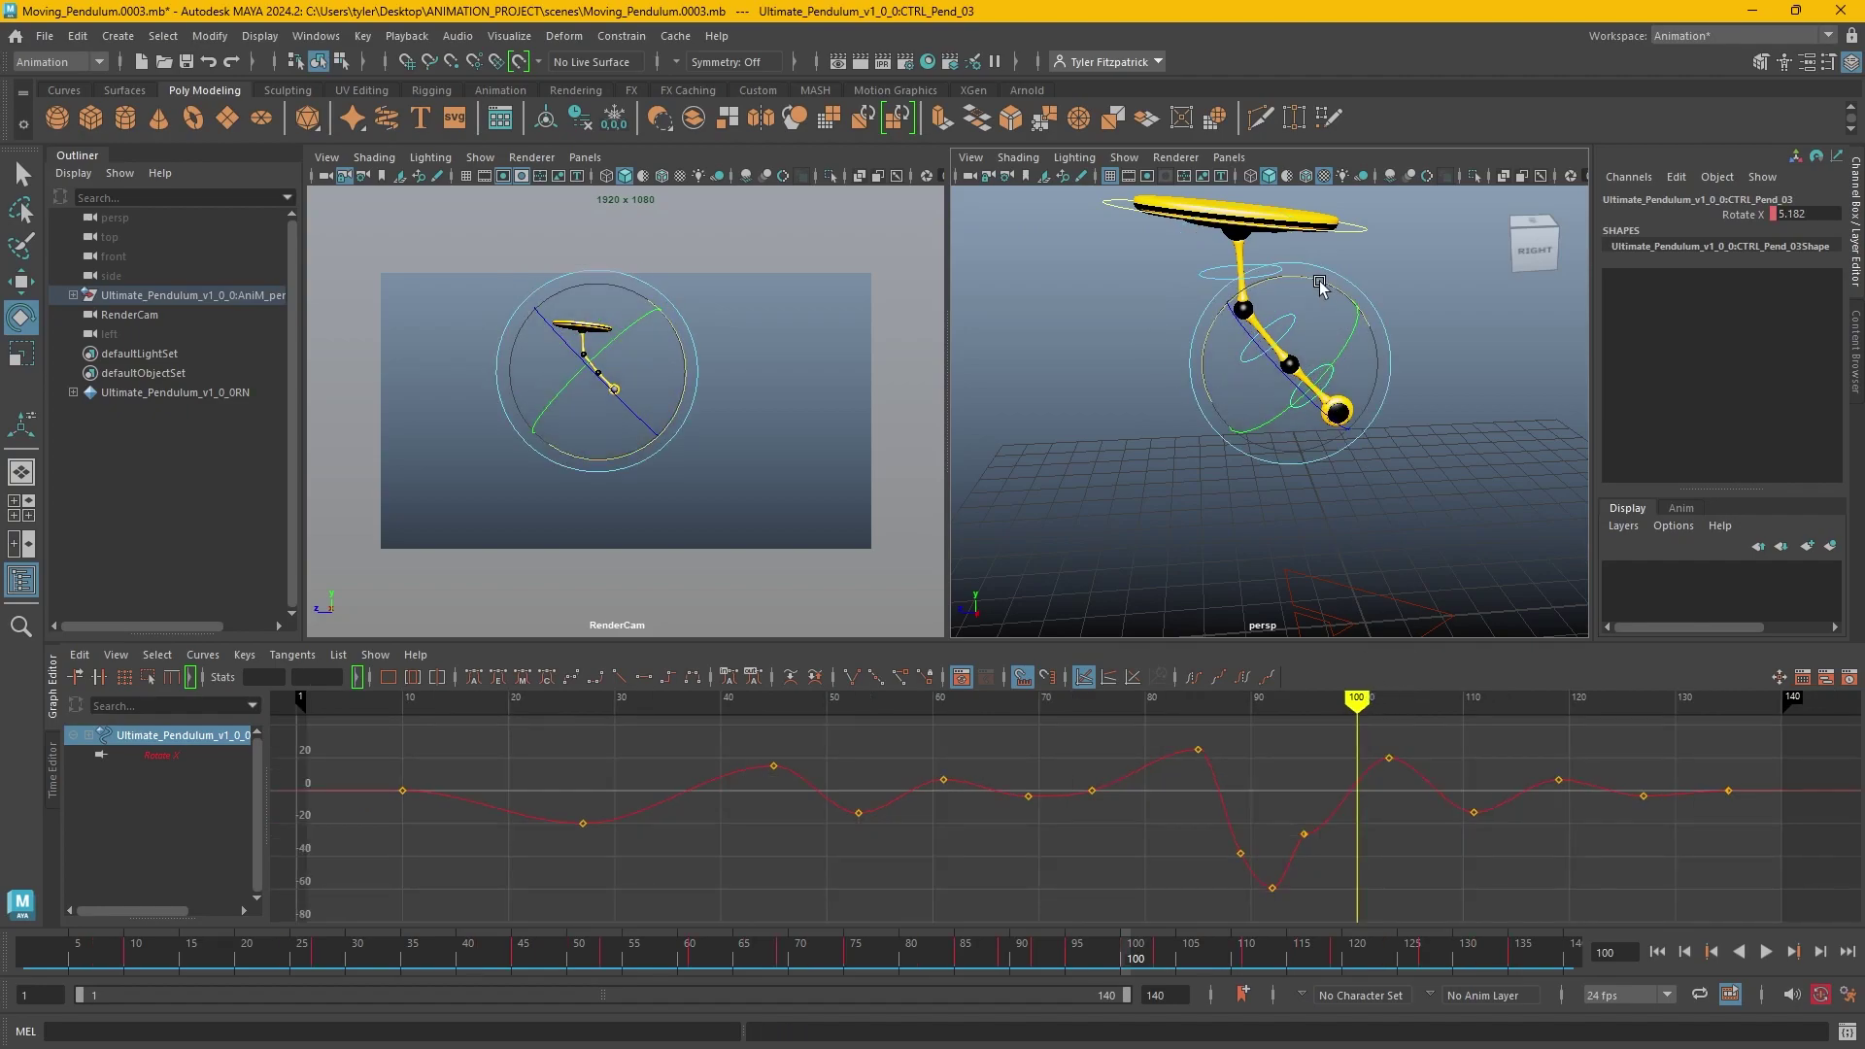
left_click(1304, 834)
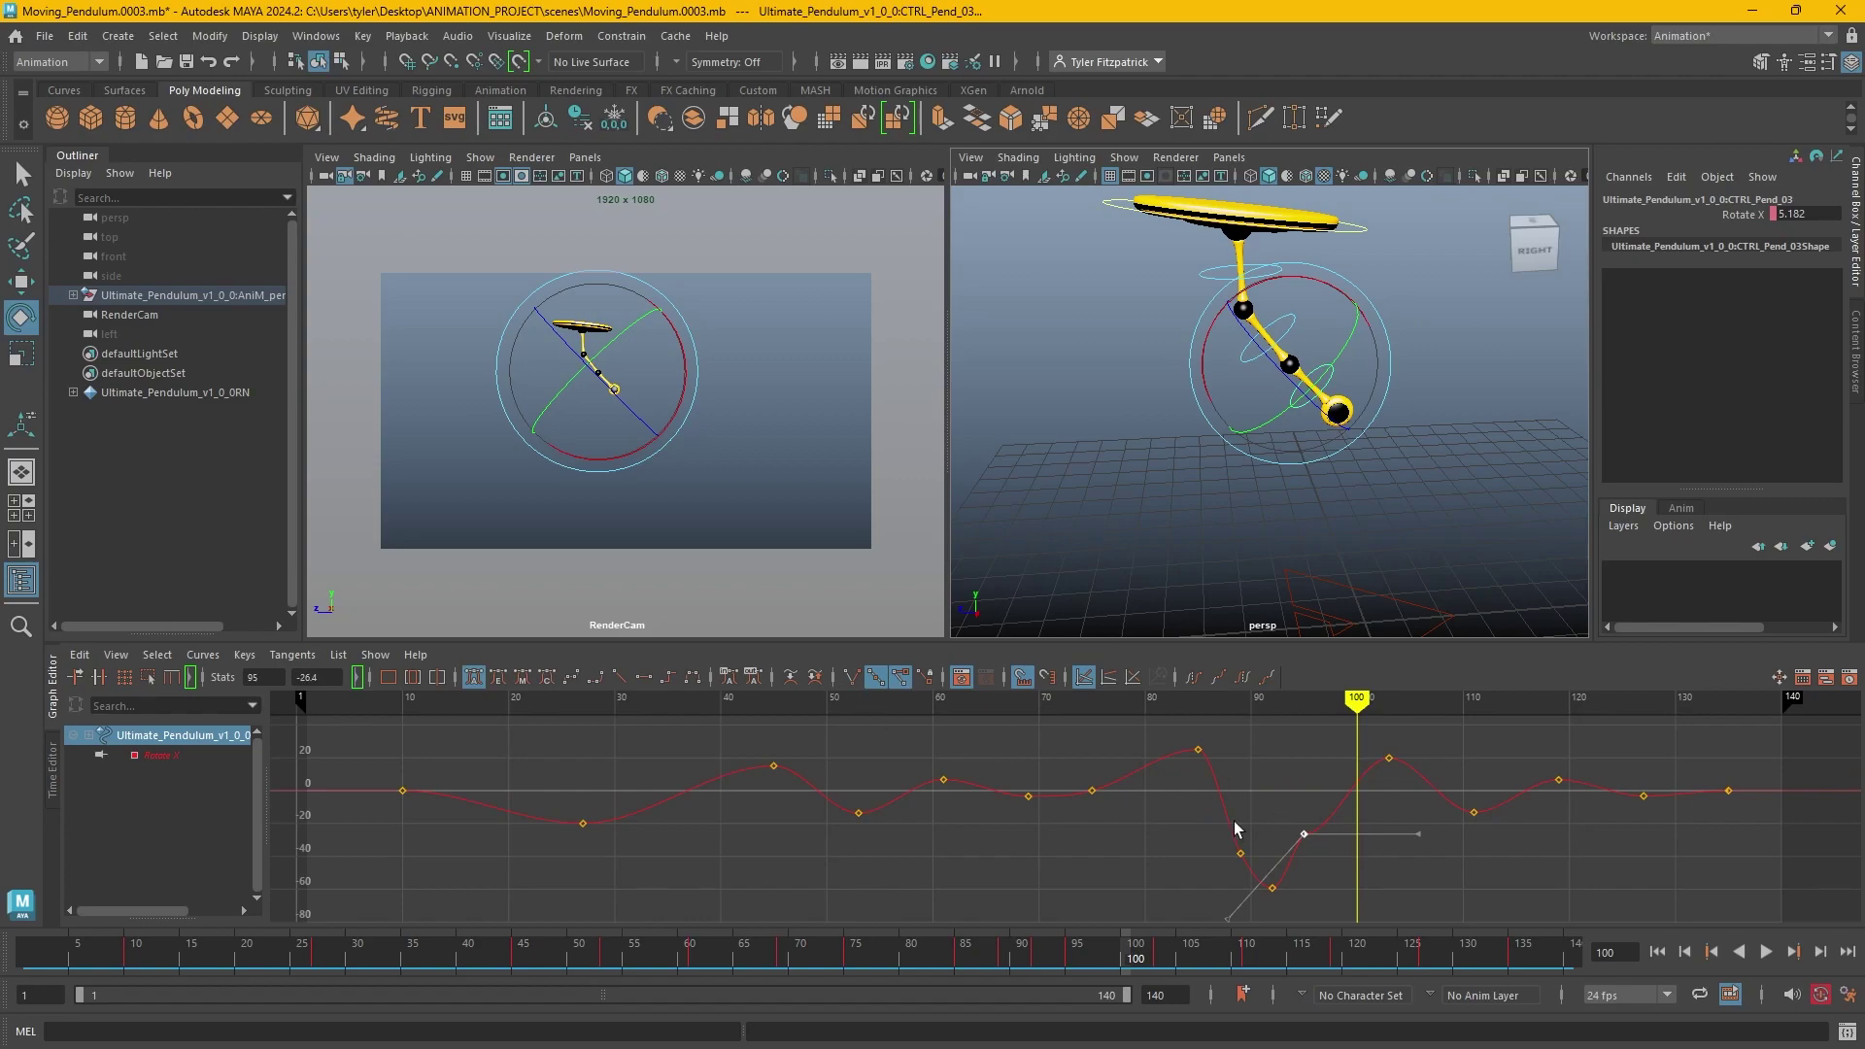
Delete the frame-89 key from Pend_03's Rotate X curve.
scroll(1238, 829, "up", 2)
middle_click_drag(1379, 862, 918, 758, "alt")
scroll(1214, 801, "down", 1)
middle_click_drag(1220, 802, 1174, 833, "alt")
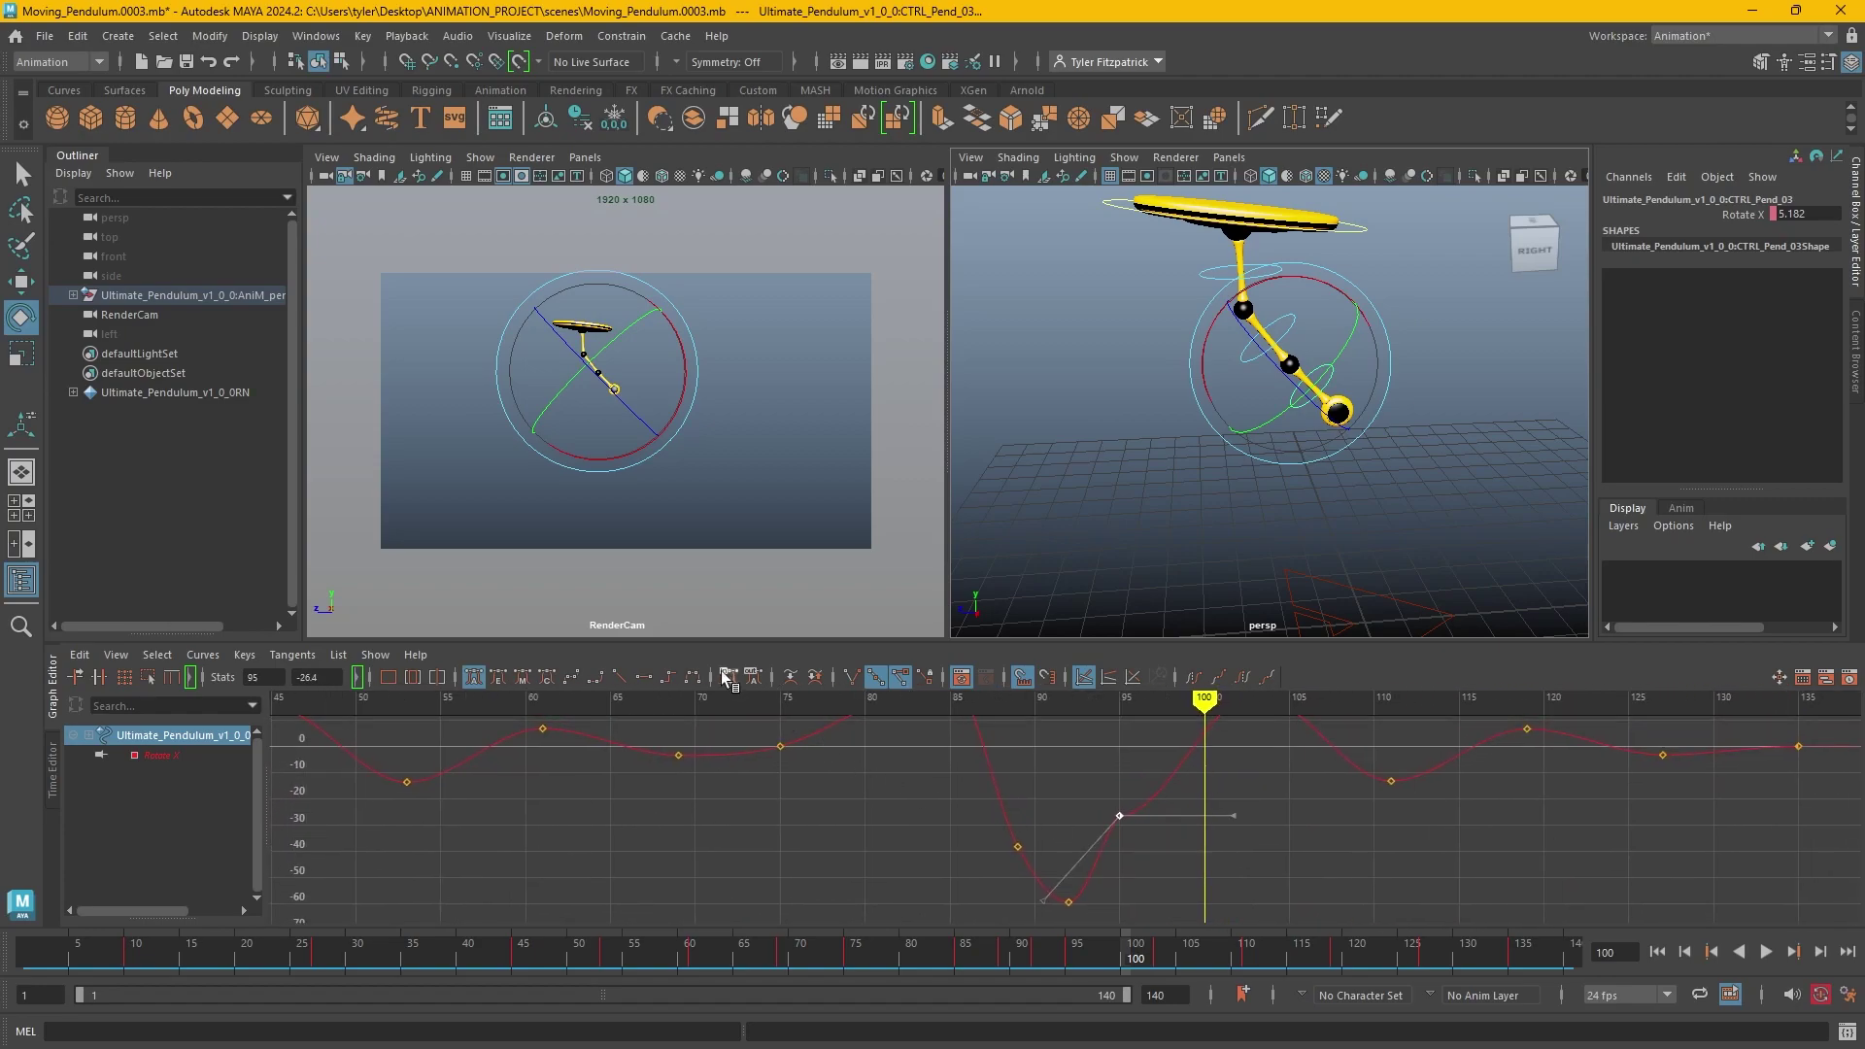
left_click(1127, 777)
key("a")
scroll(1031, 847, "up", 2)
middle_click_drag(1016, 857, 1042, 782, "alt")
left_click_drag(1034, 799, 975, 842)
key("Delete")
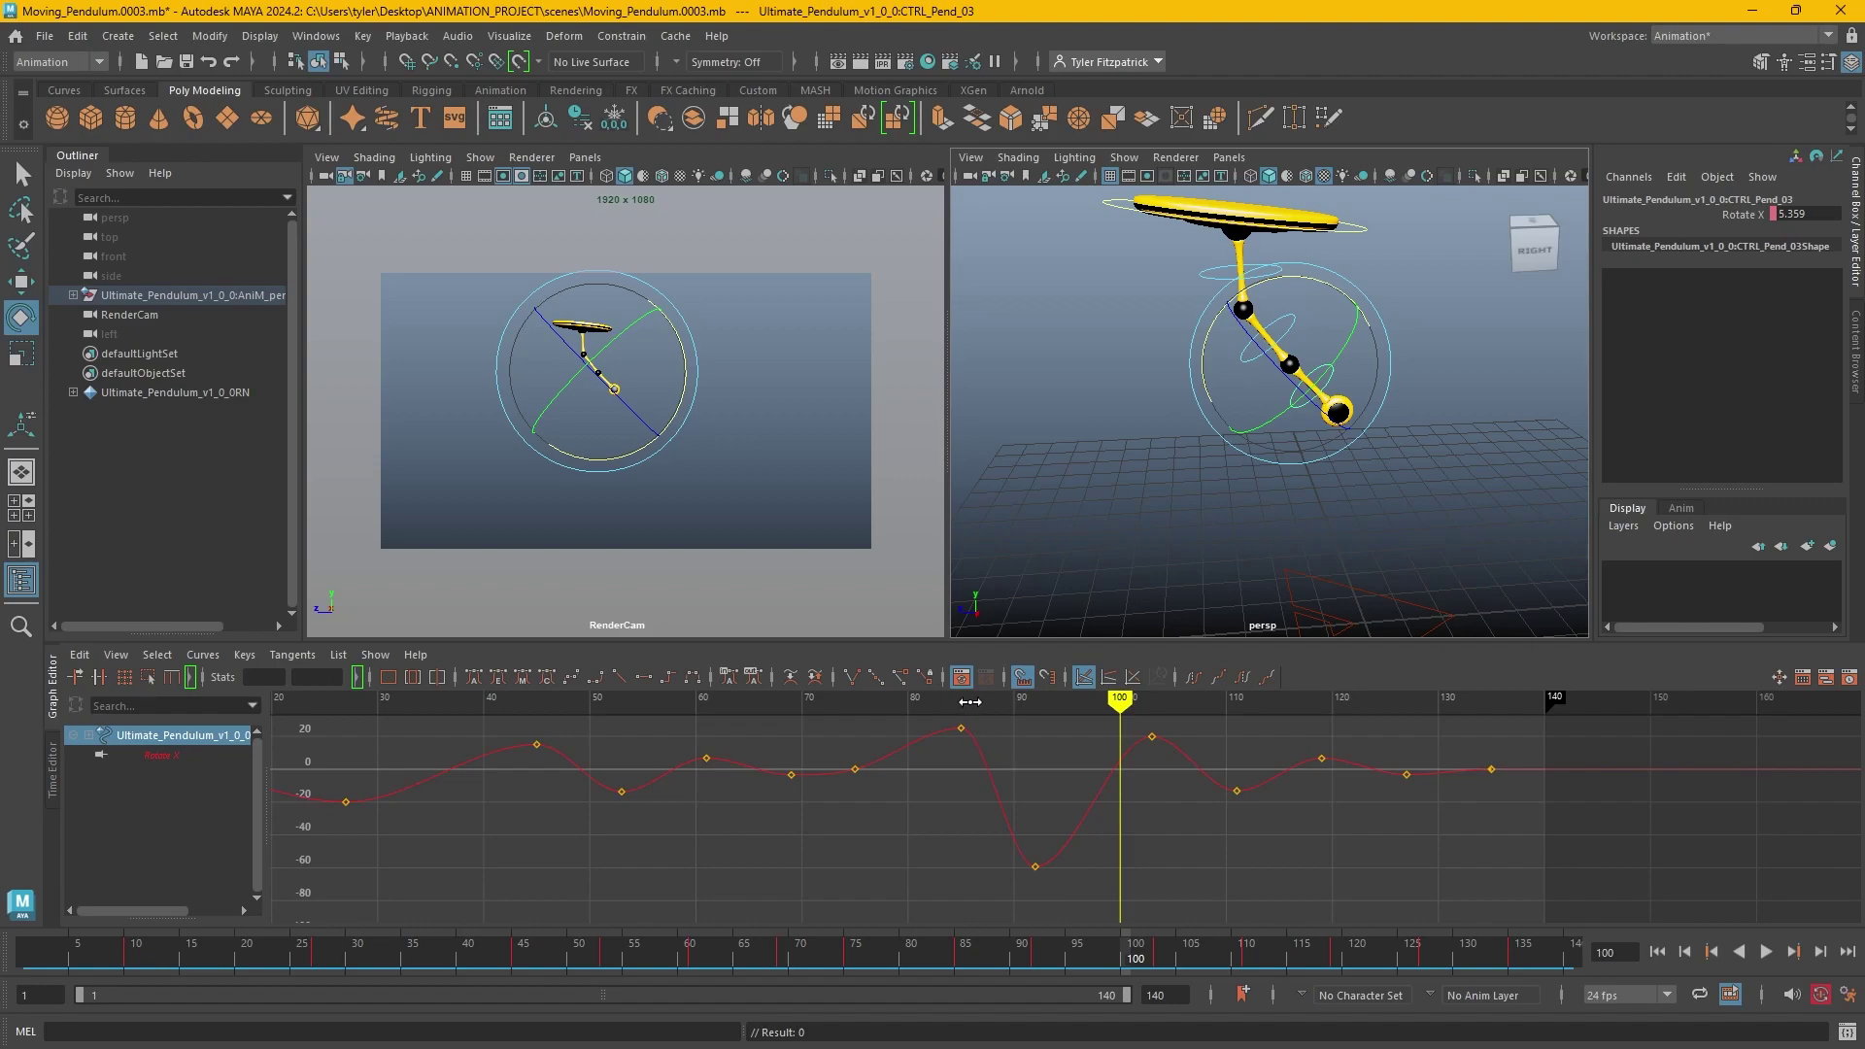
Rotate CTRL_Pend_03 to 44.329 at frame 99 to add a new key.
left_click_drag(967, 702, 1110, 701)
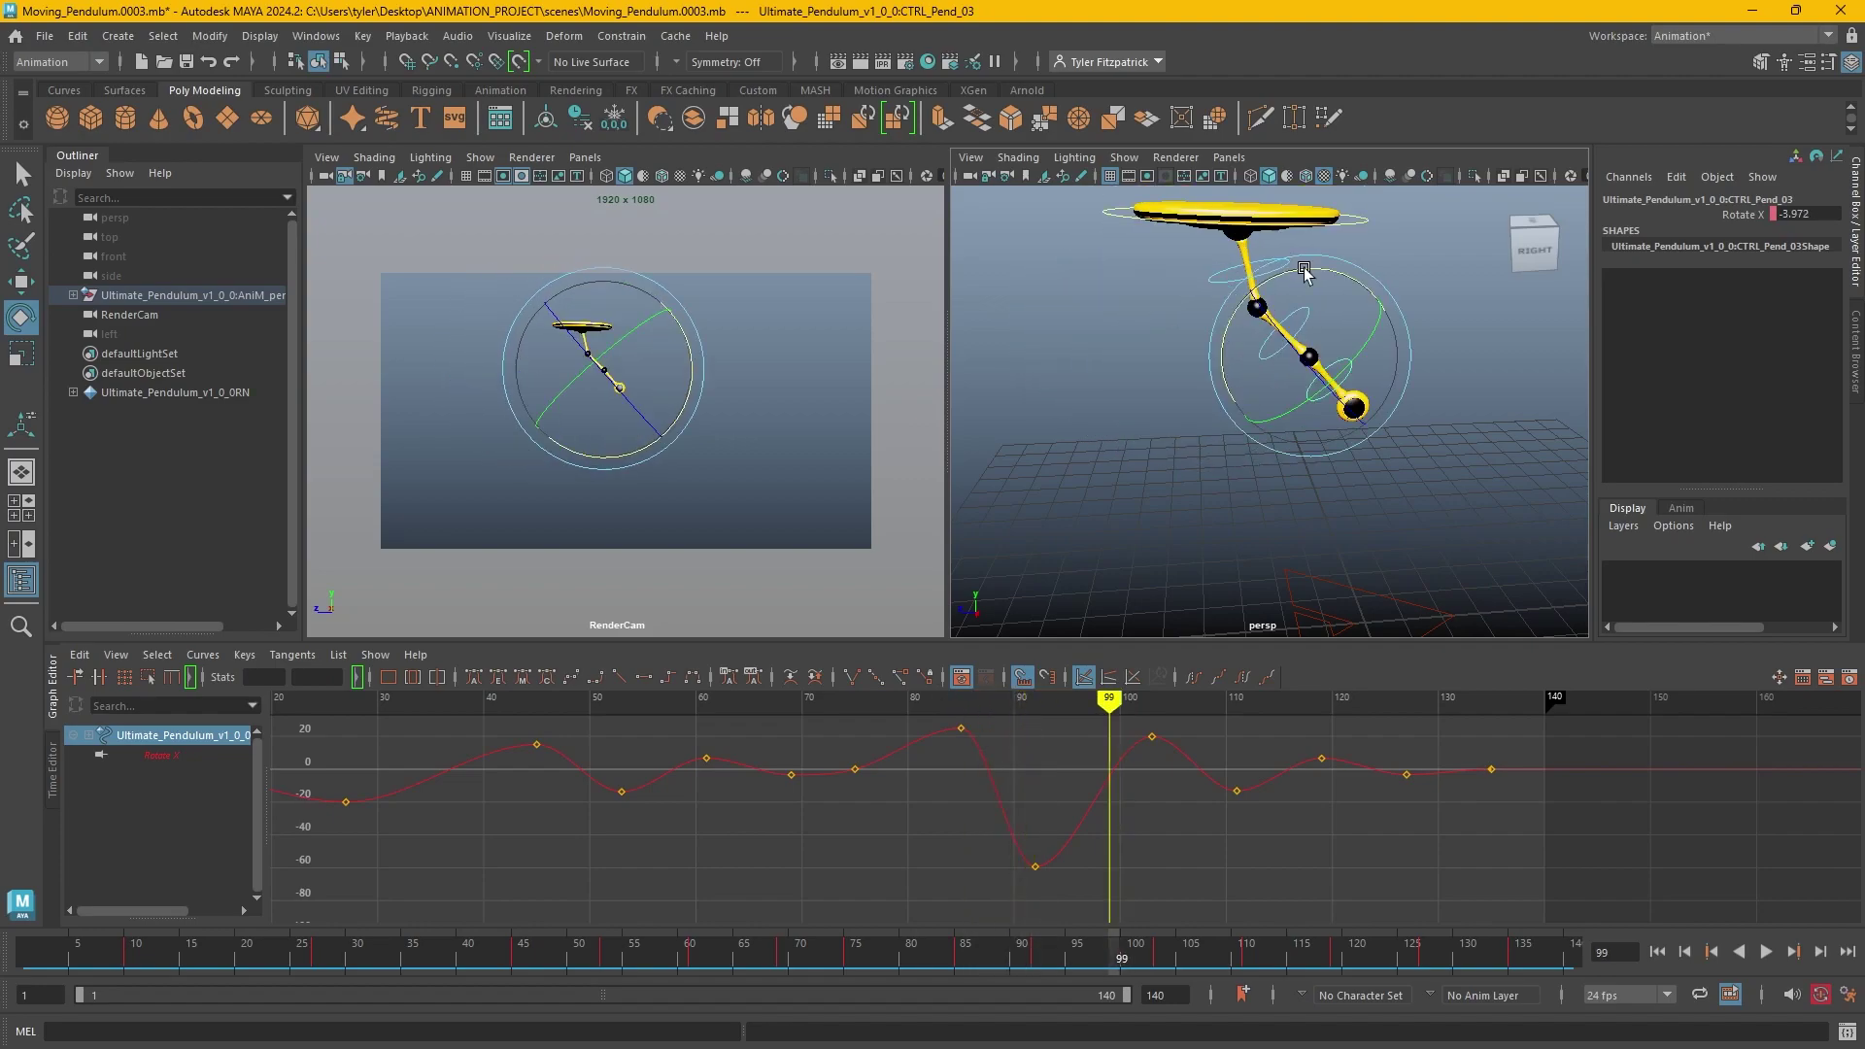
left_click_drag(1308, 270, 1220, 284)
middle_click_drag(1401, 411, 1340, 523, "alt")
middle_click_drag(1241, 814, 1230, 901, "alt")
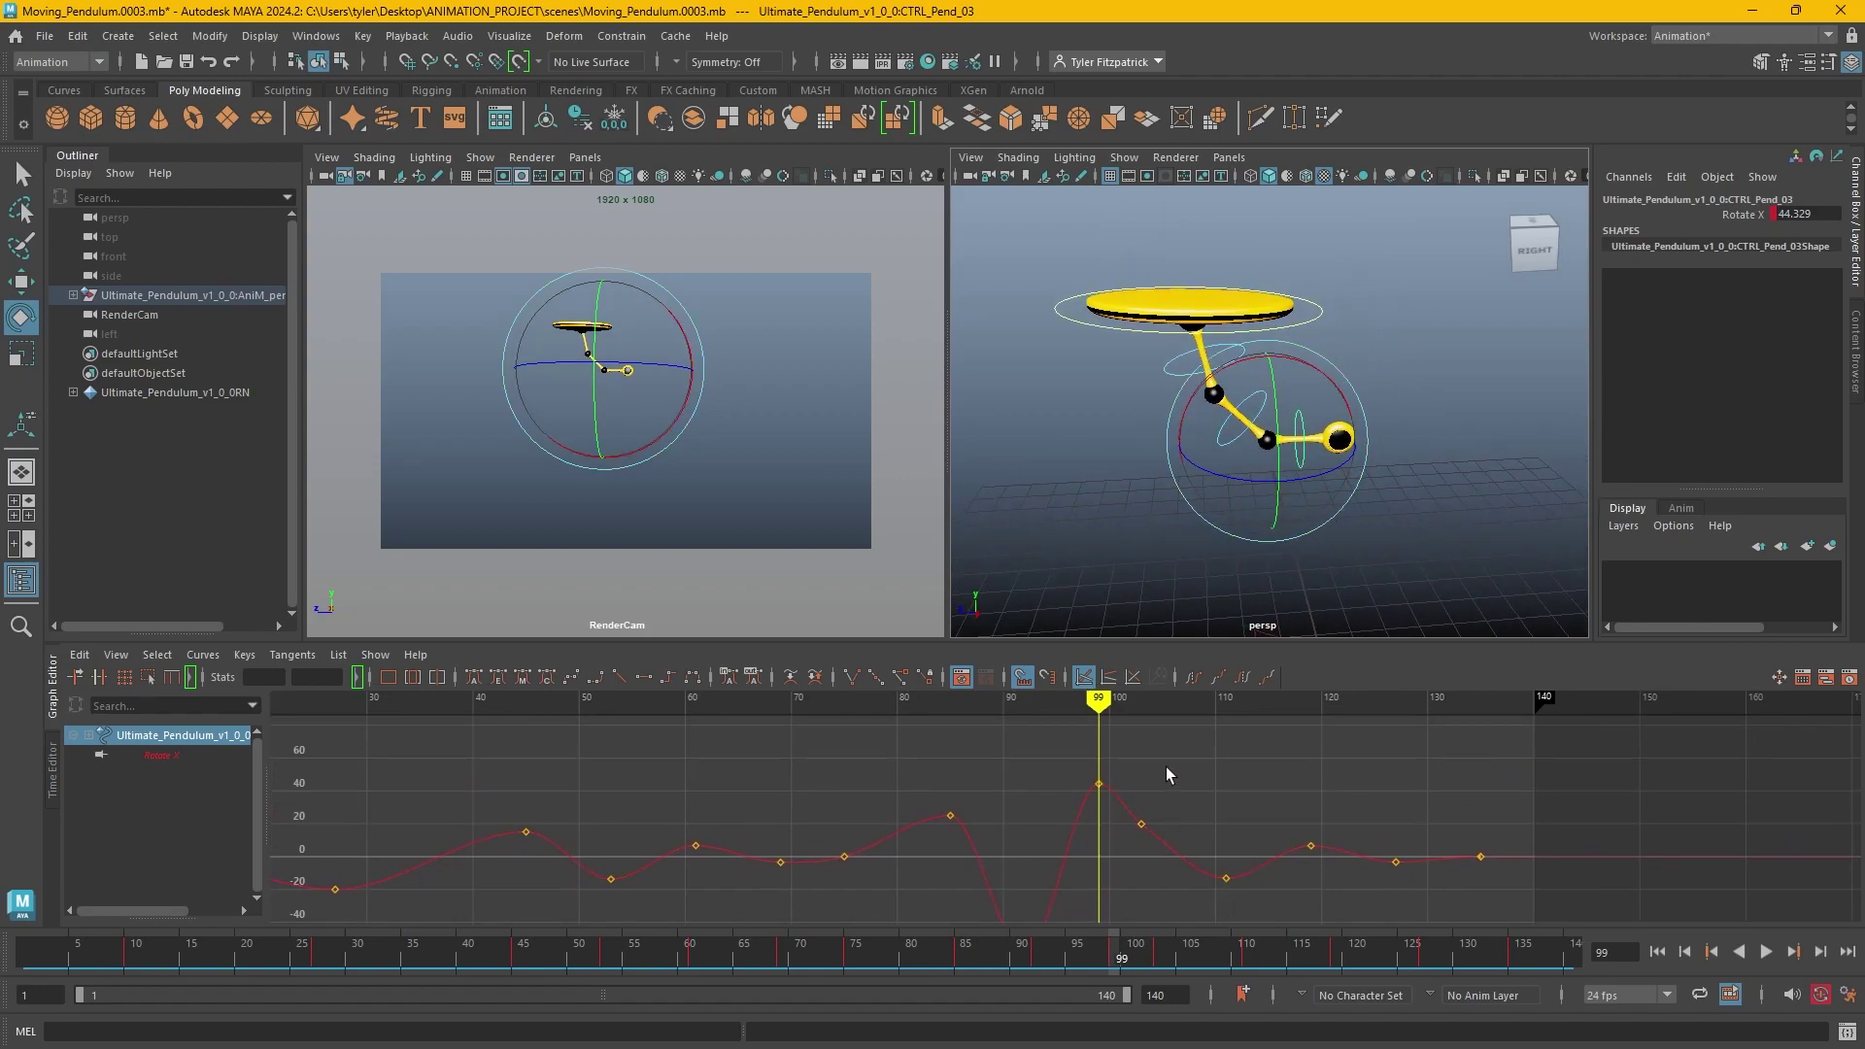
left_click_drag(1076, 706, 1002, 788)
Raise Pend_03's frame-85 key to 43.909.
middle_click_drag(1048, 838, 1014, 759, "alt")
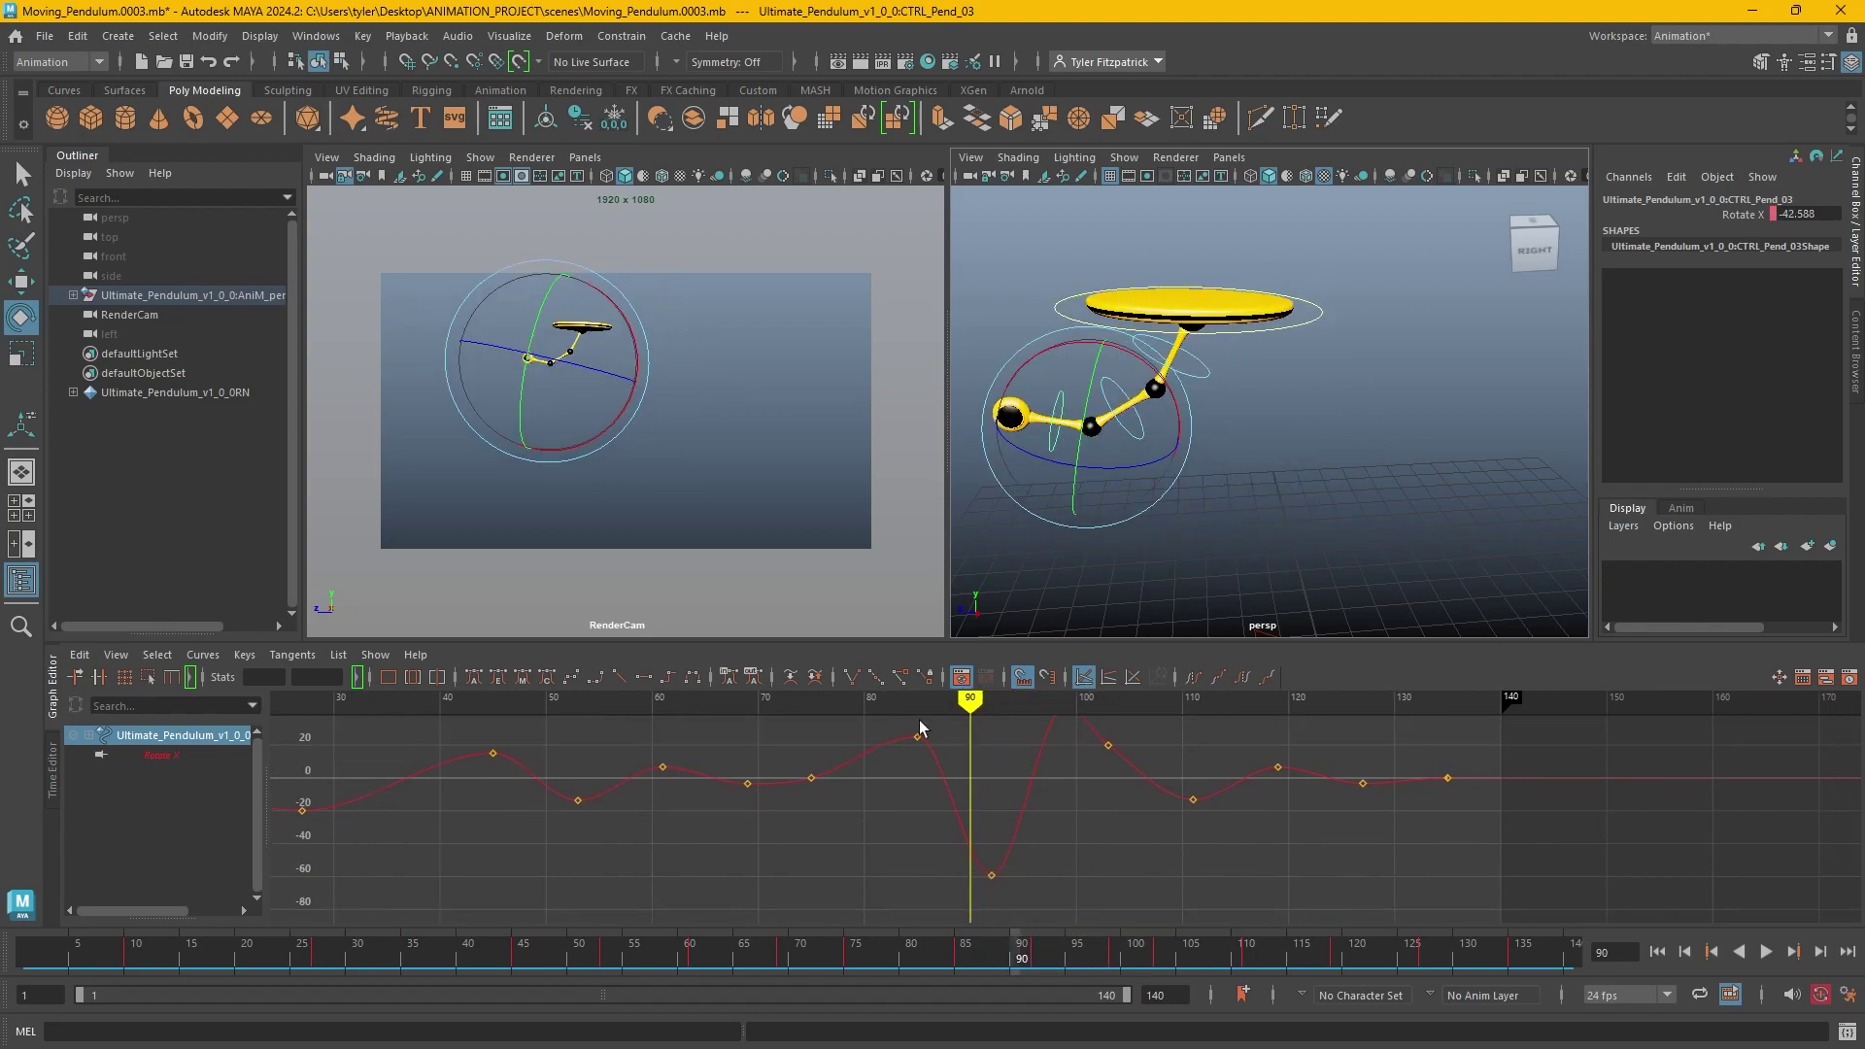
left_click_drag(921, 708, 916, 708)
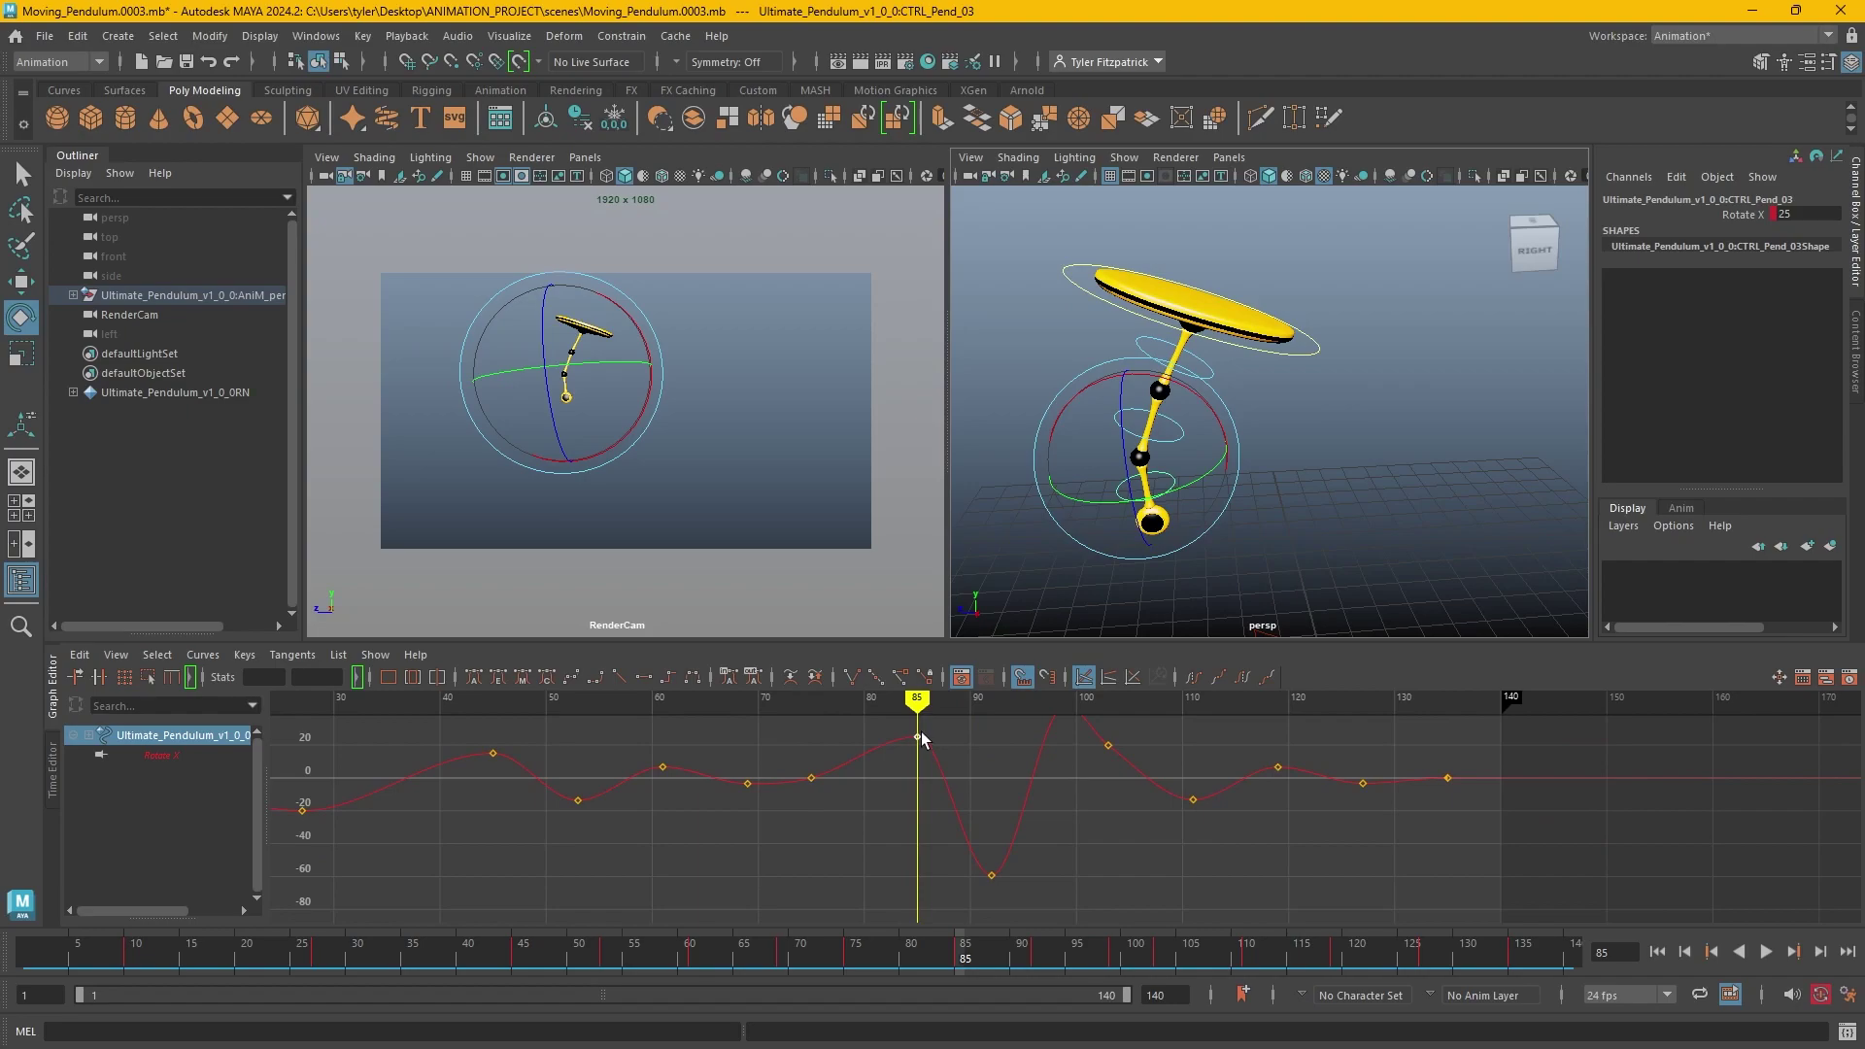
middle_click_drag(1035, 763, 1054, 816, "alt")
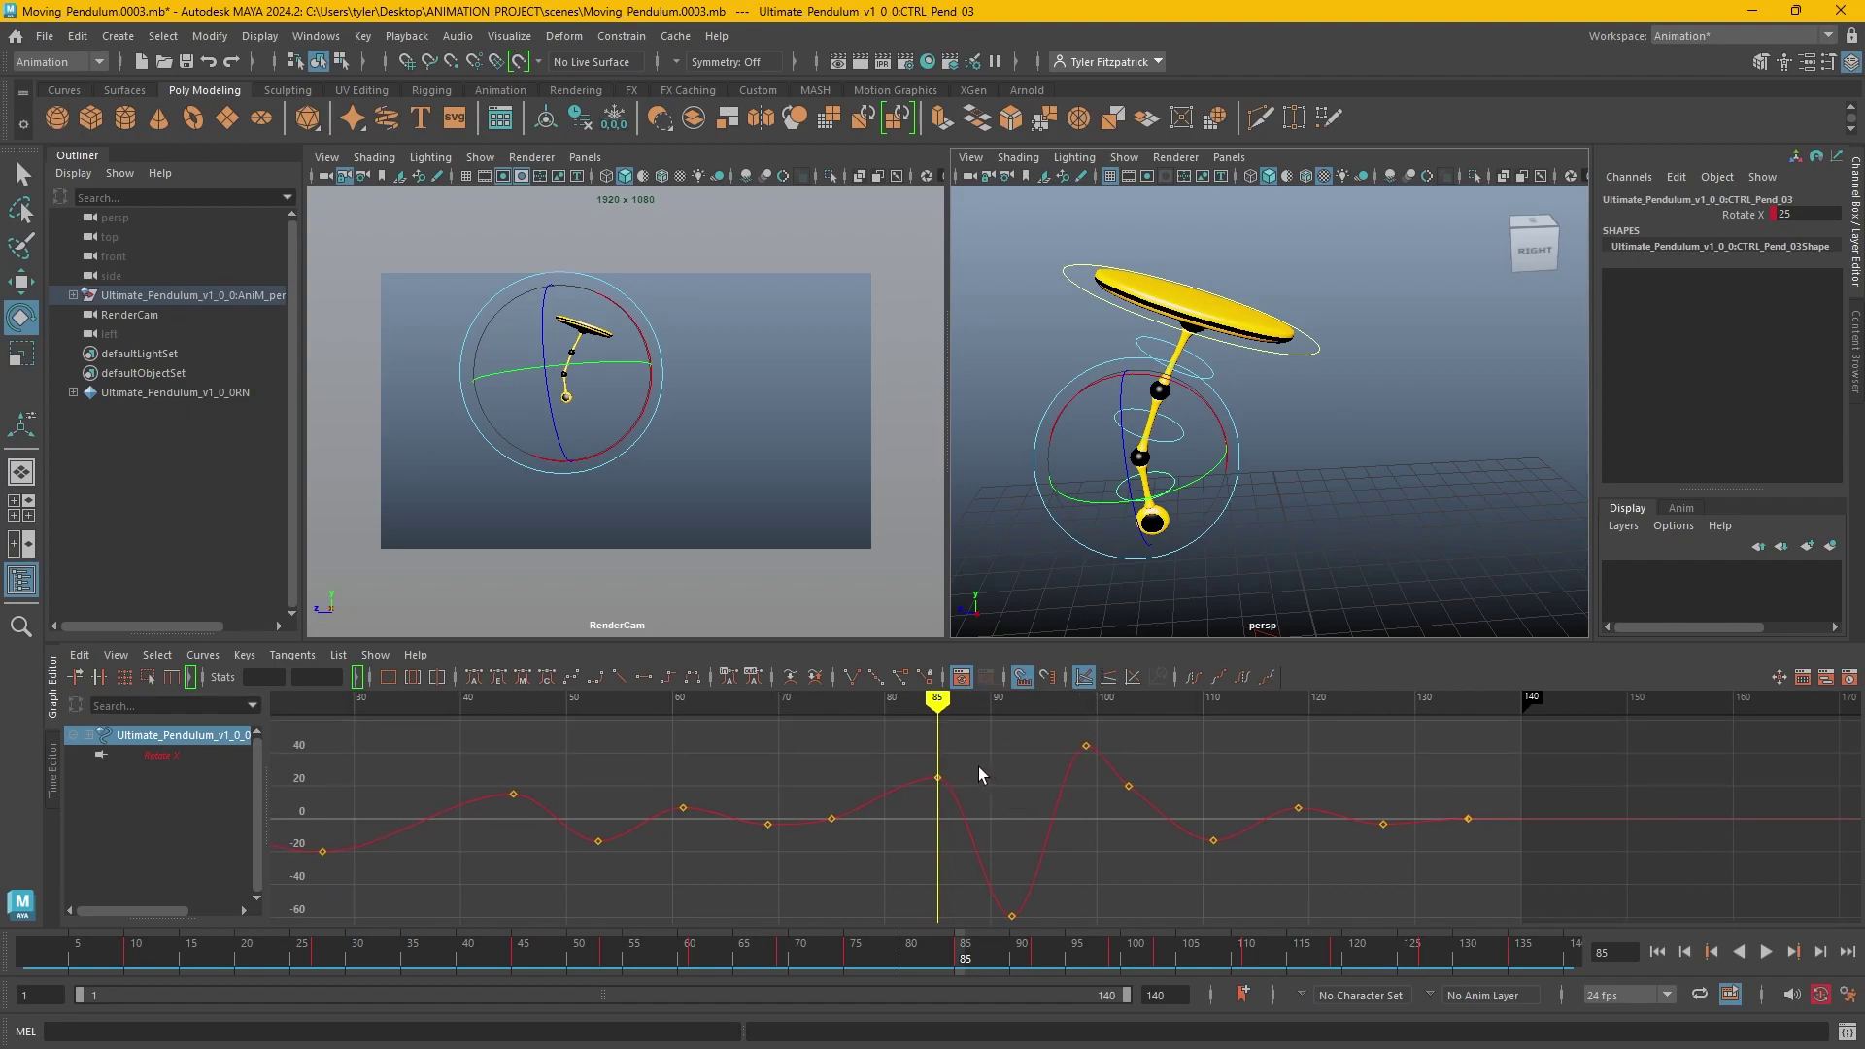
left_click(940, 780)
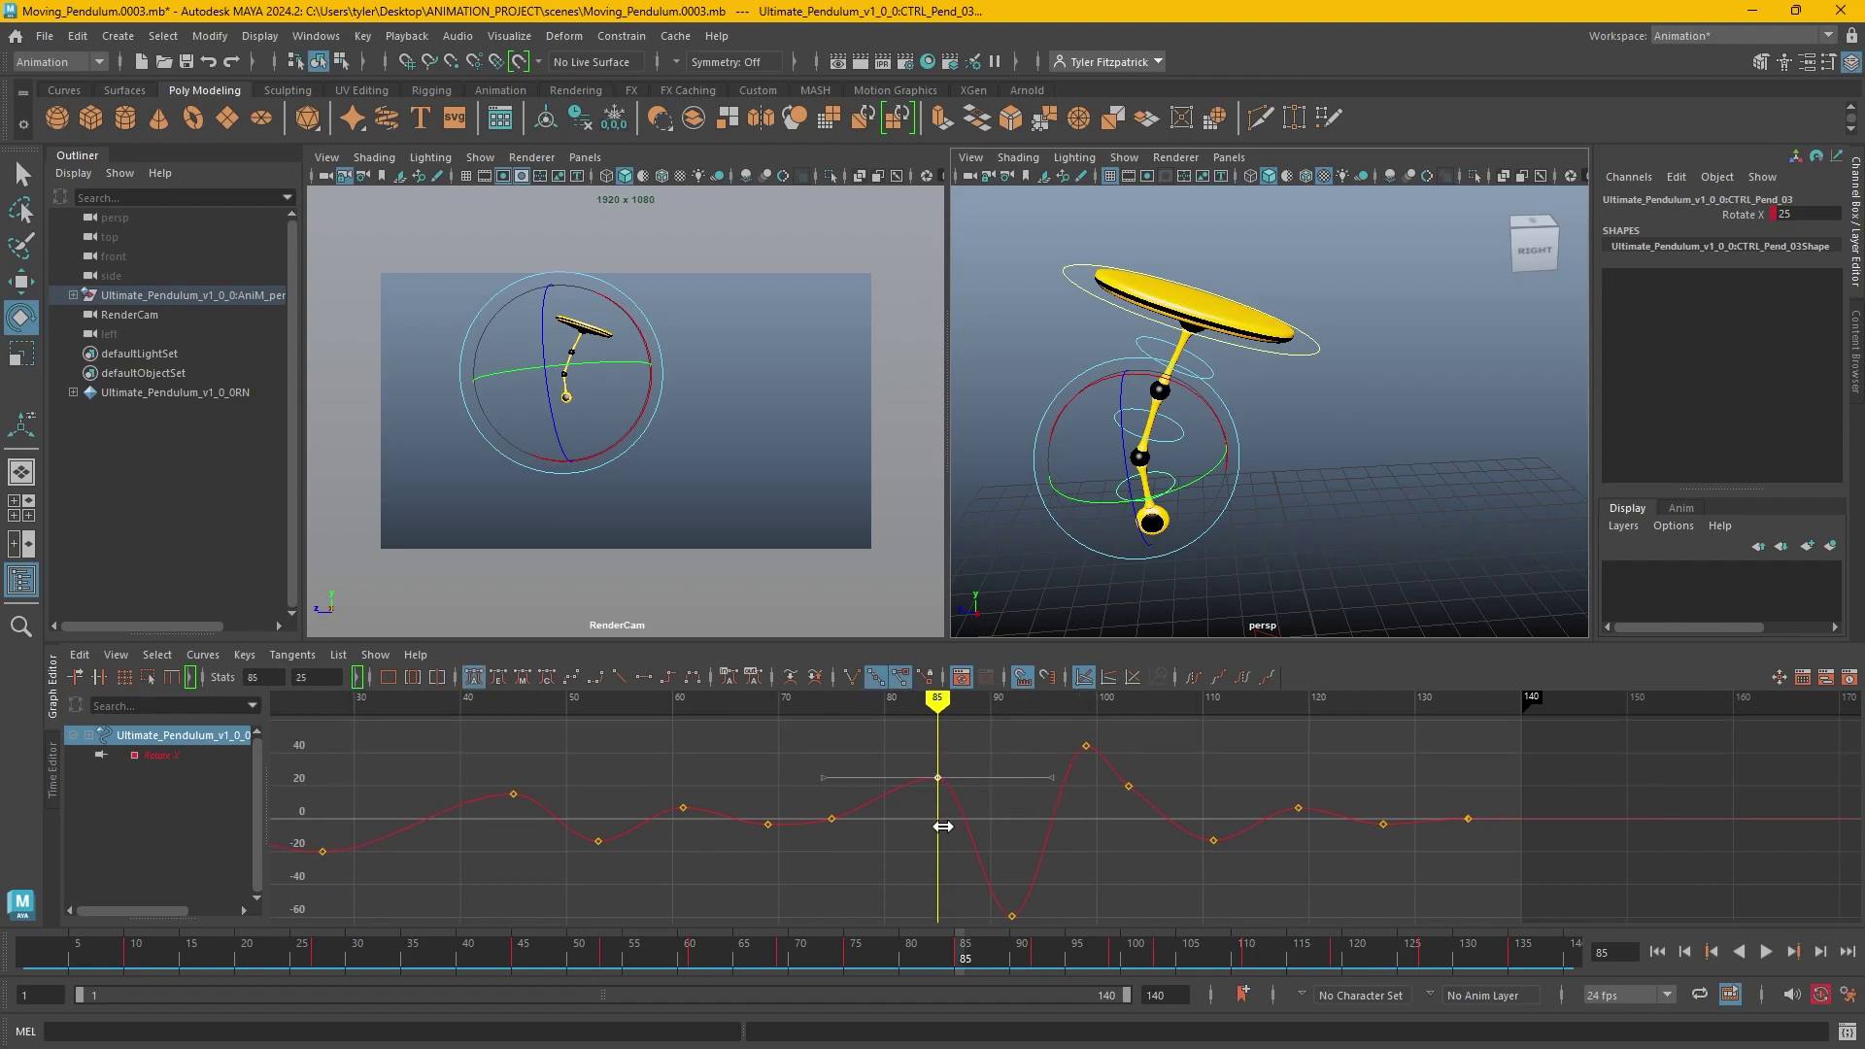
middle_click_drag(942, 824, 1000, 854)
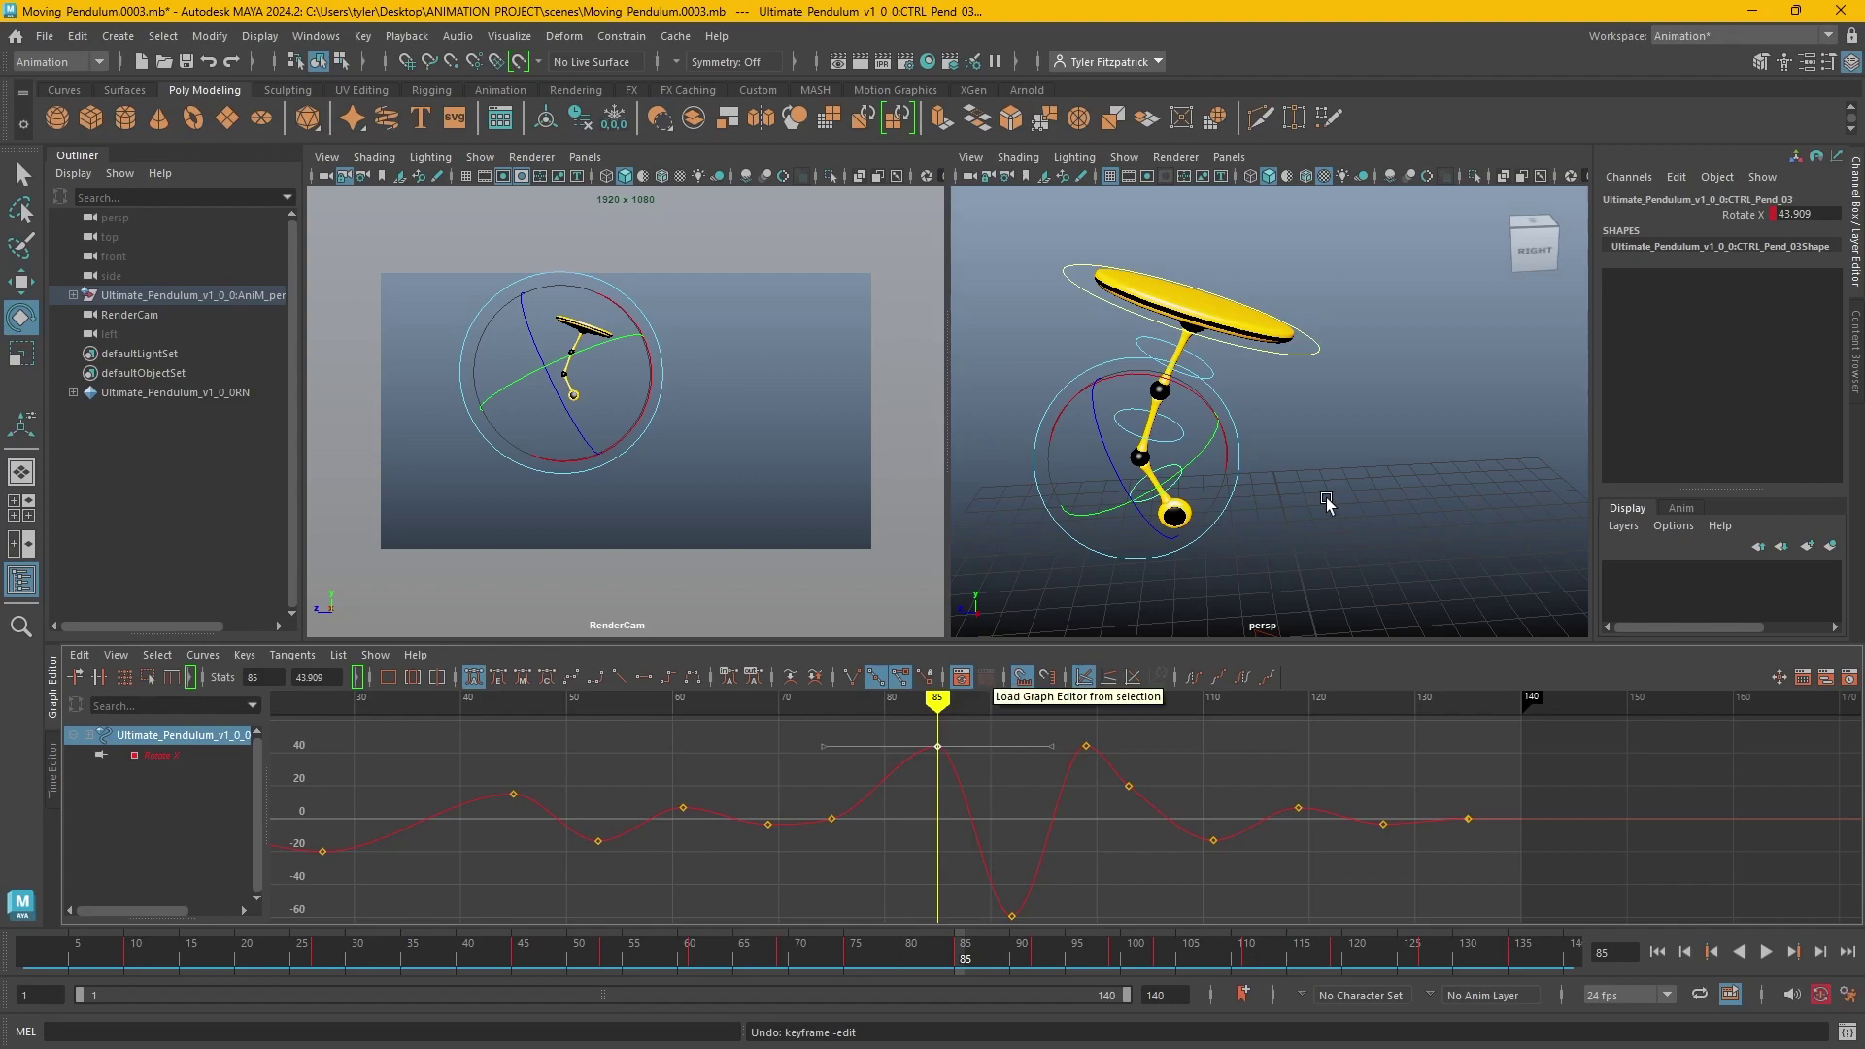
Select CTRL_Pend_02's Rotate X key at frame 82.
key("q")
left_click(1125, 411)
left_click(1198, 771)
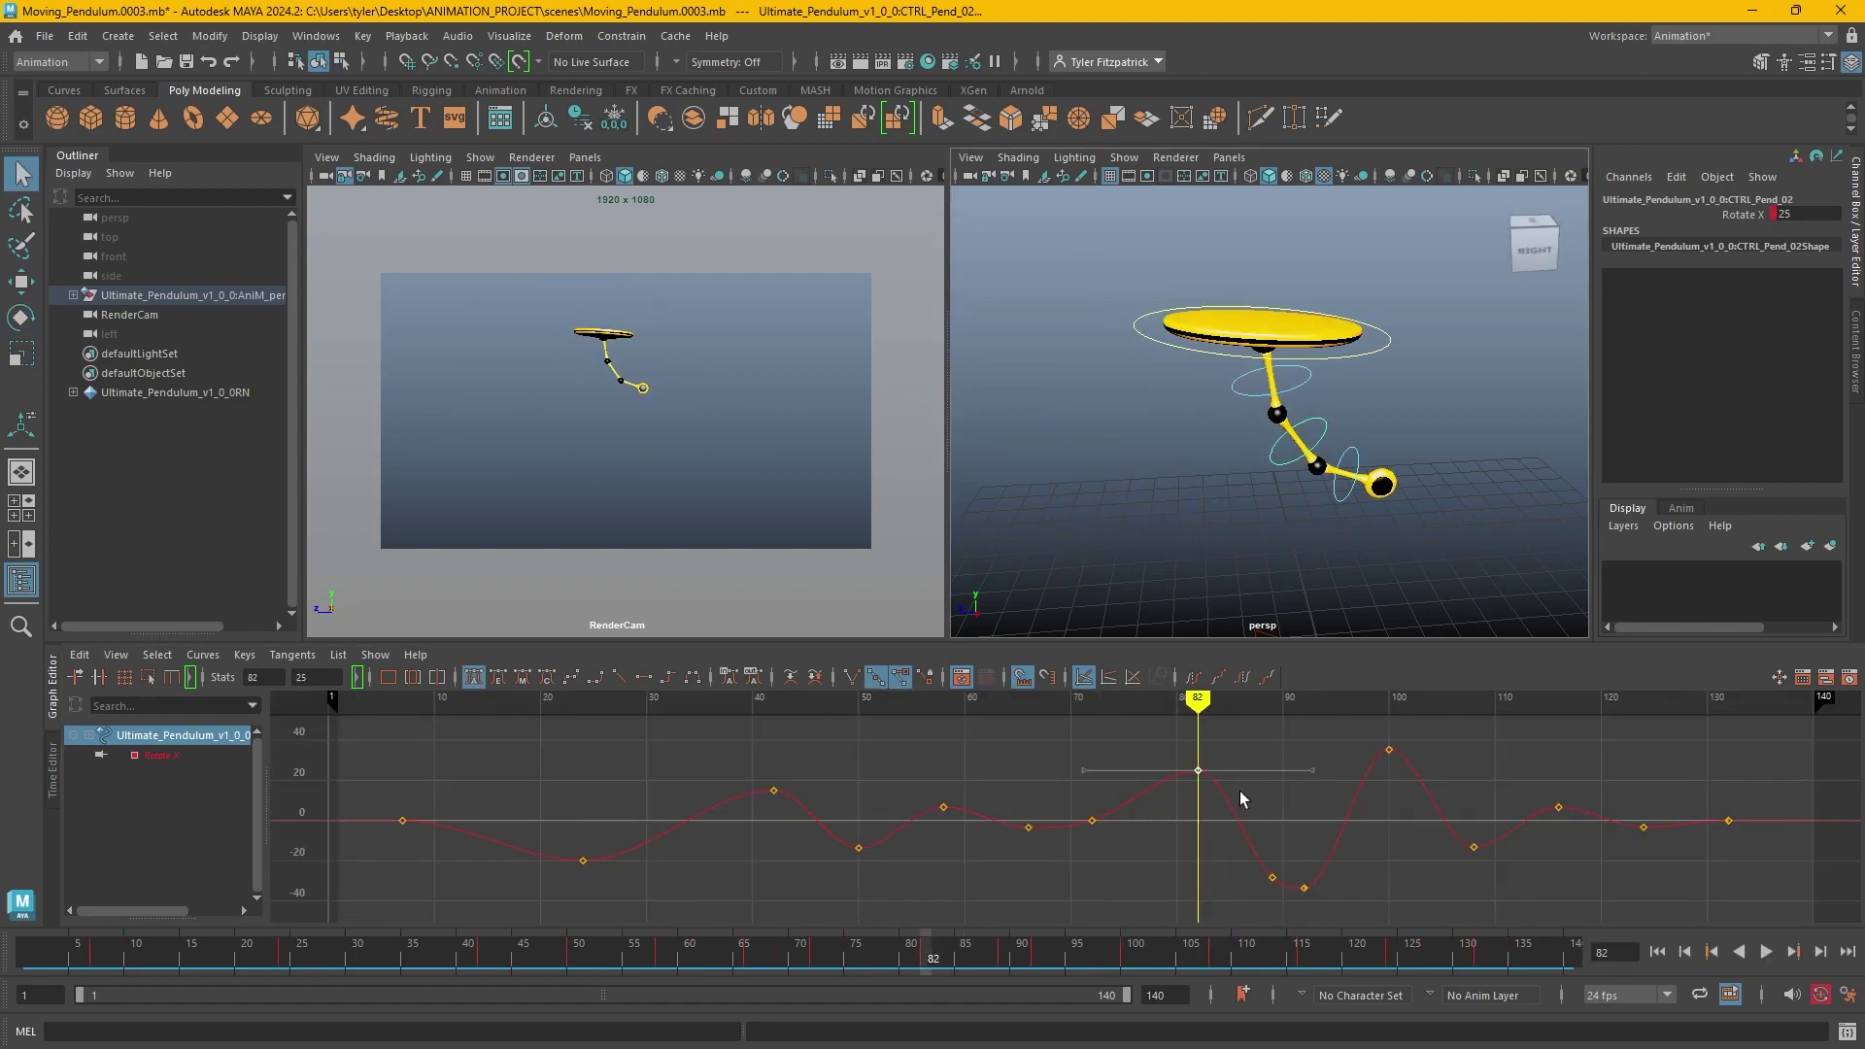
Undo the Pend_02 frame-82 key edit, restoring 36.608, and play back the animation.
key("ctrl+z")
key("ctrl+z")
left_click_drag(1199, 703, 1400, 785)
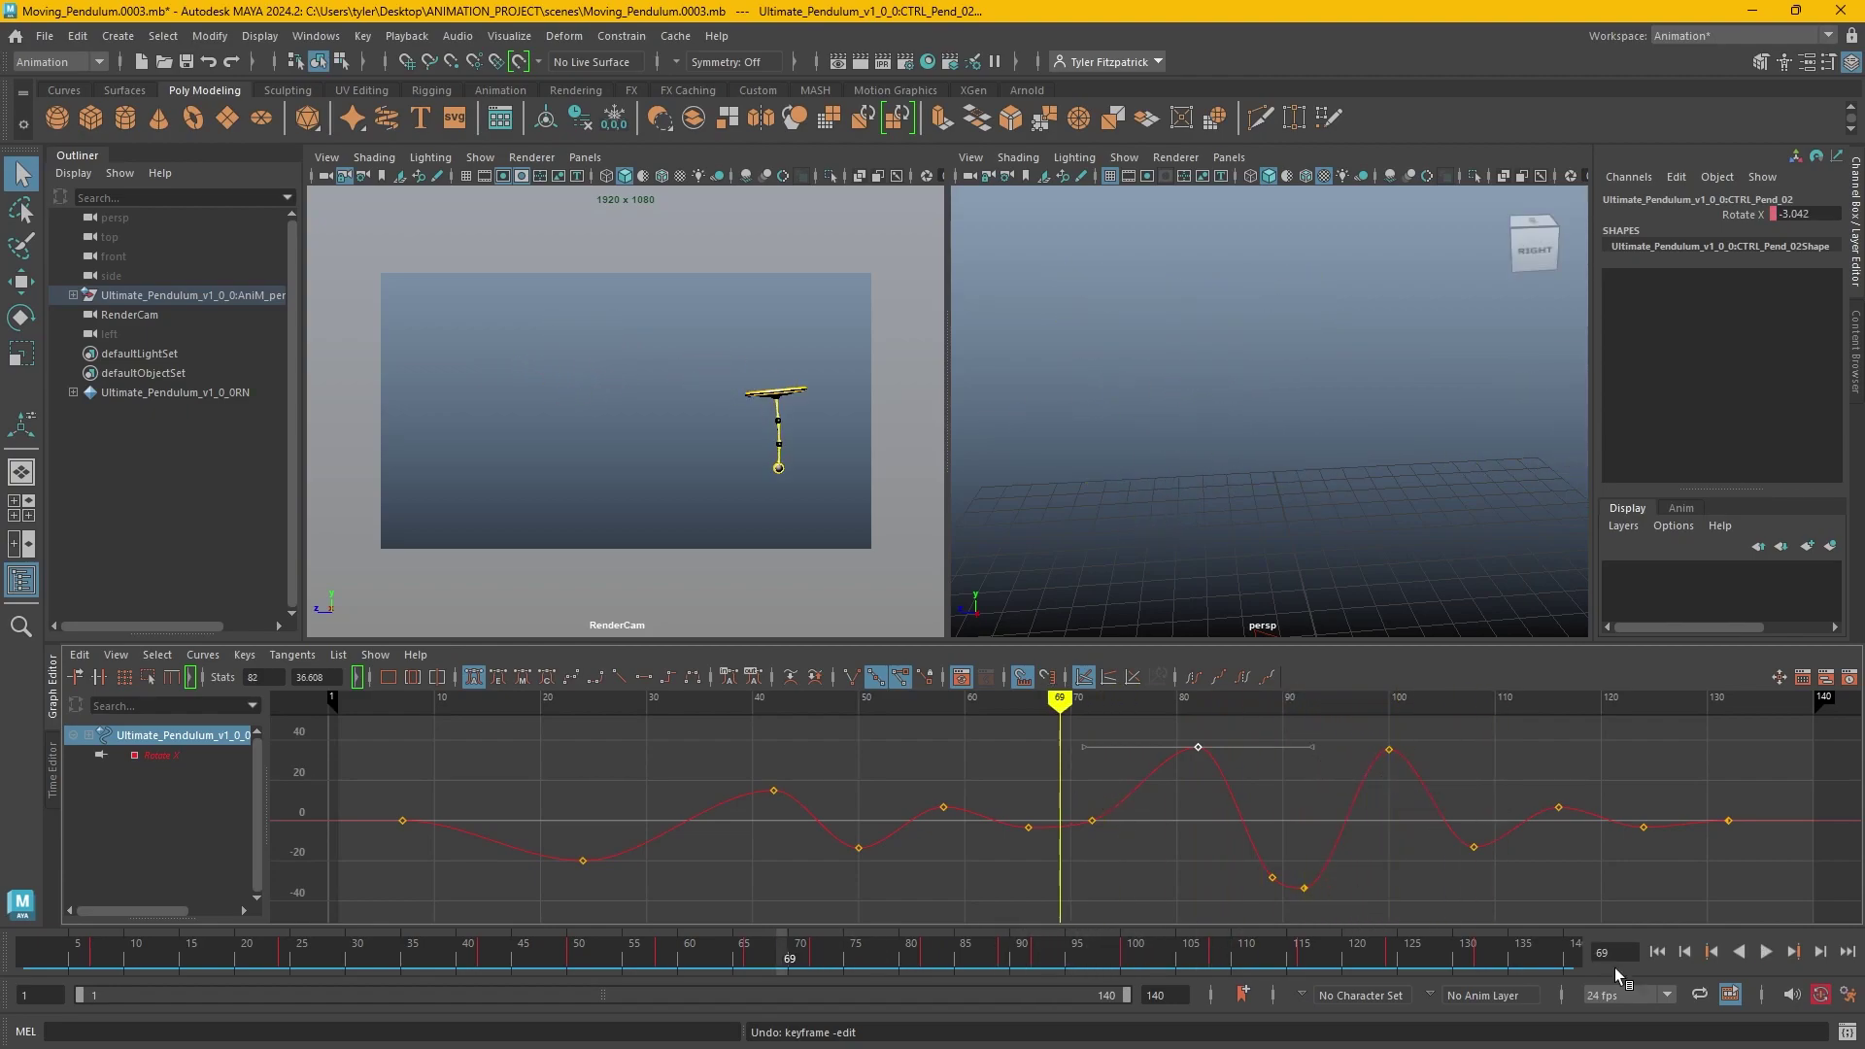
left_click(1766, 952)
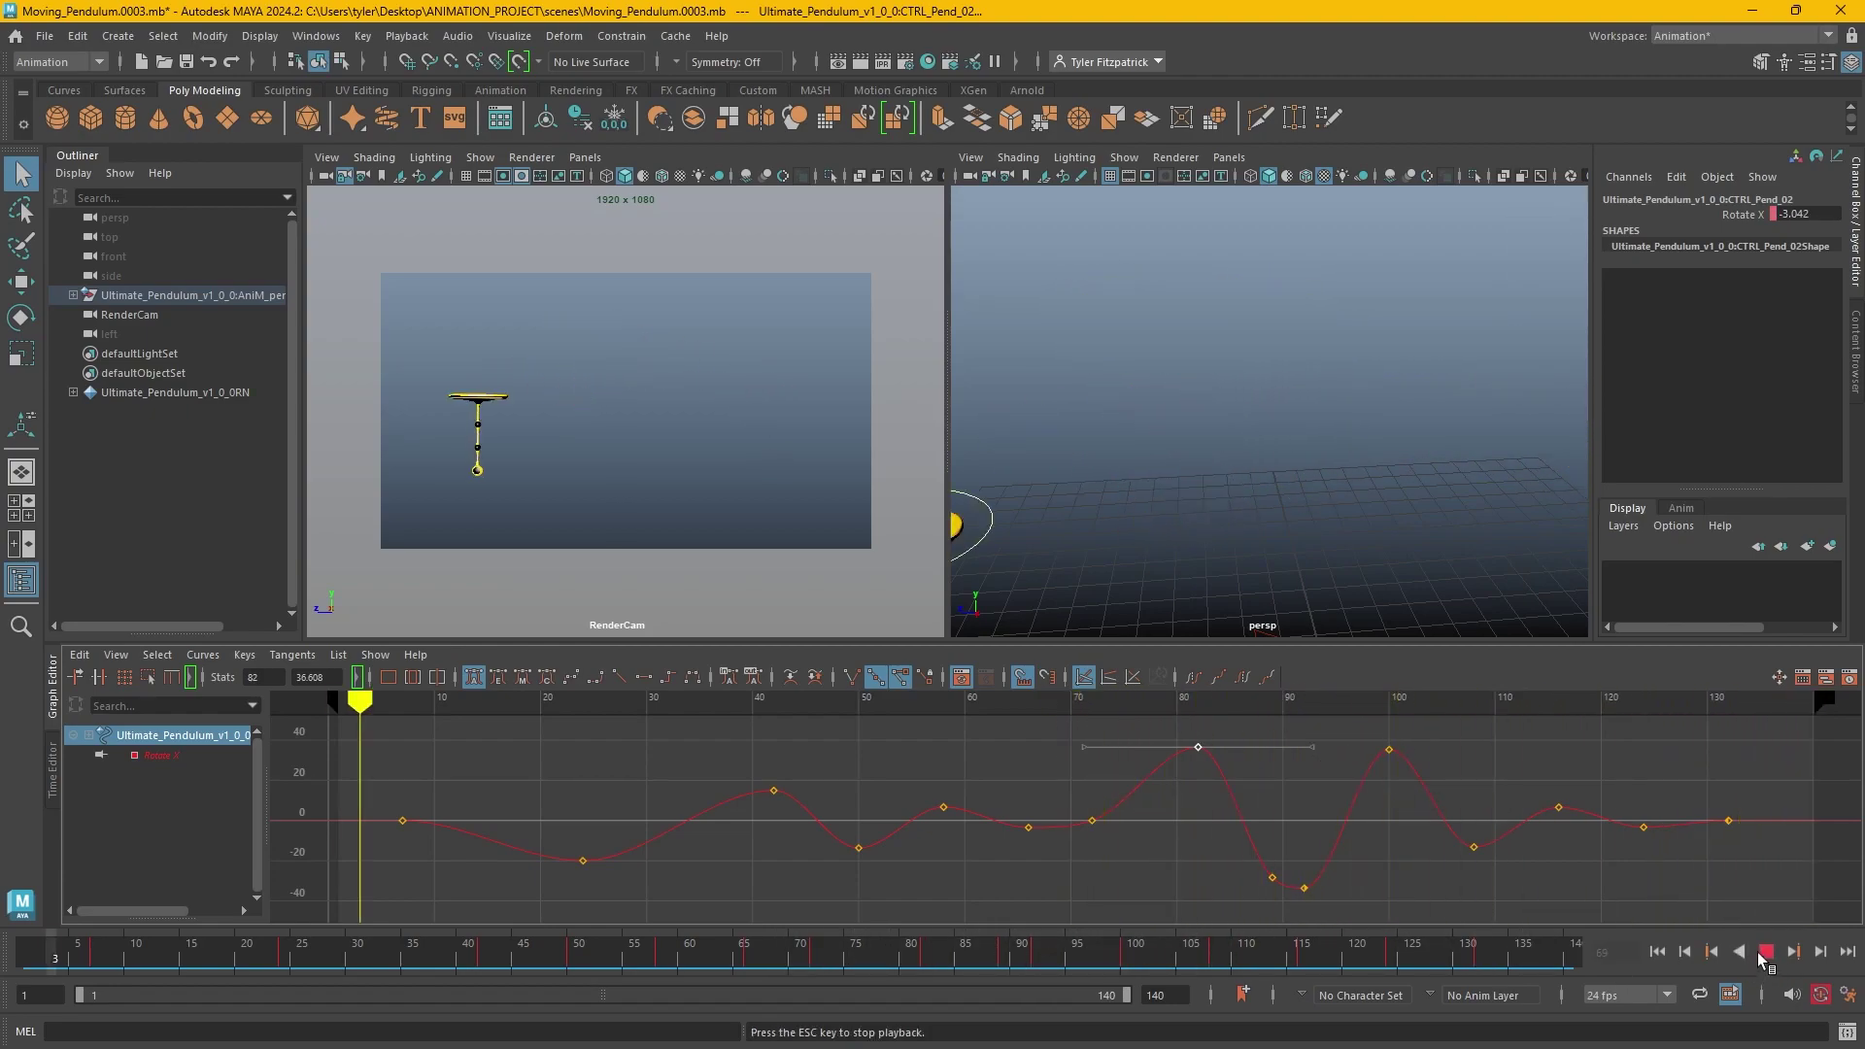
left_click(1765, 954)
Delete CTRL_Pend_03's Rotate X key near frame 111.
left_click_drag(1218, 703, 1272, 726)
mouse_move(1275, 736)
left_mouse_down()
mouse_move(1313, 737)
mouse_move(1267, 745)
mouse_move(1286, 745)
left_mouse_up()
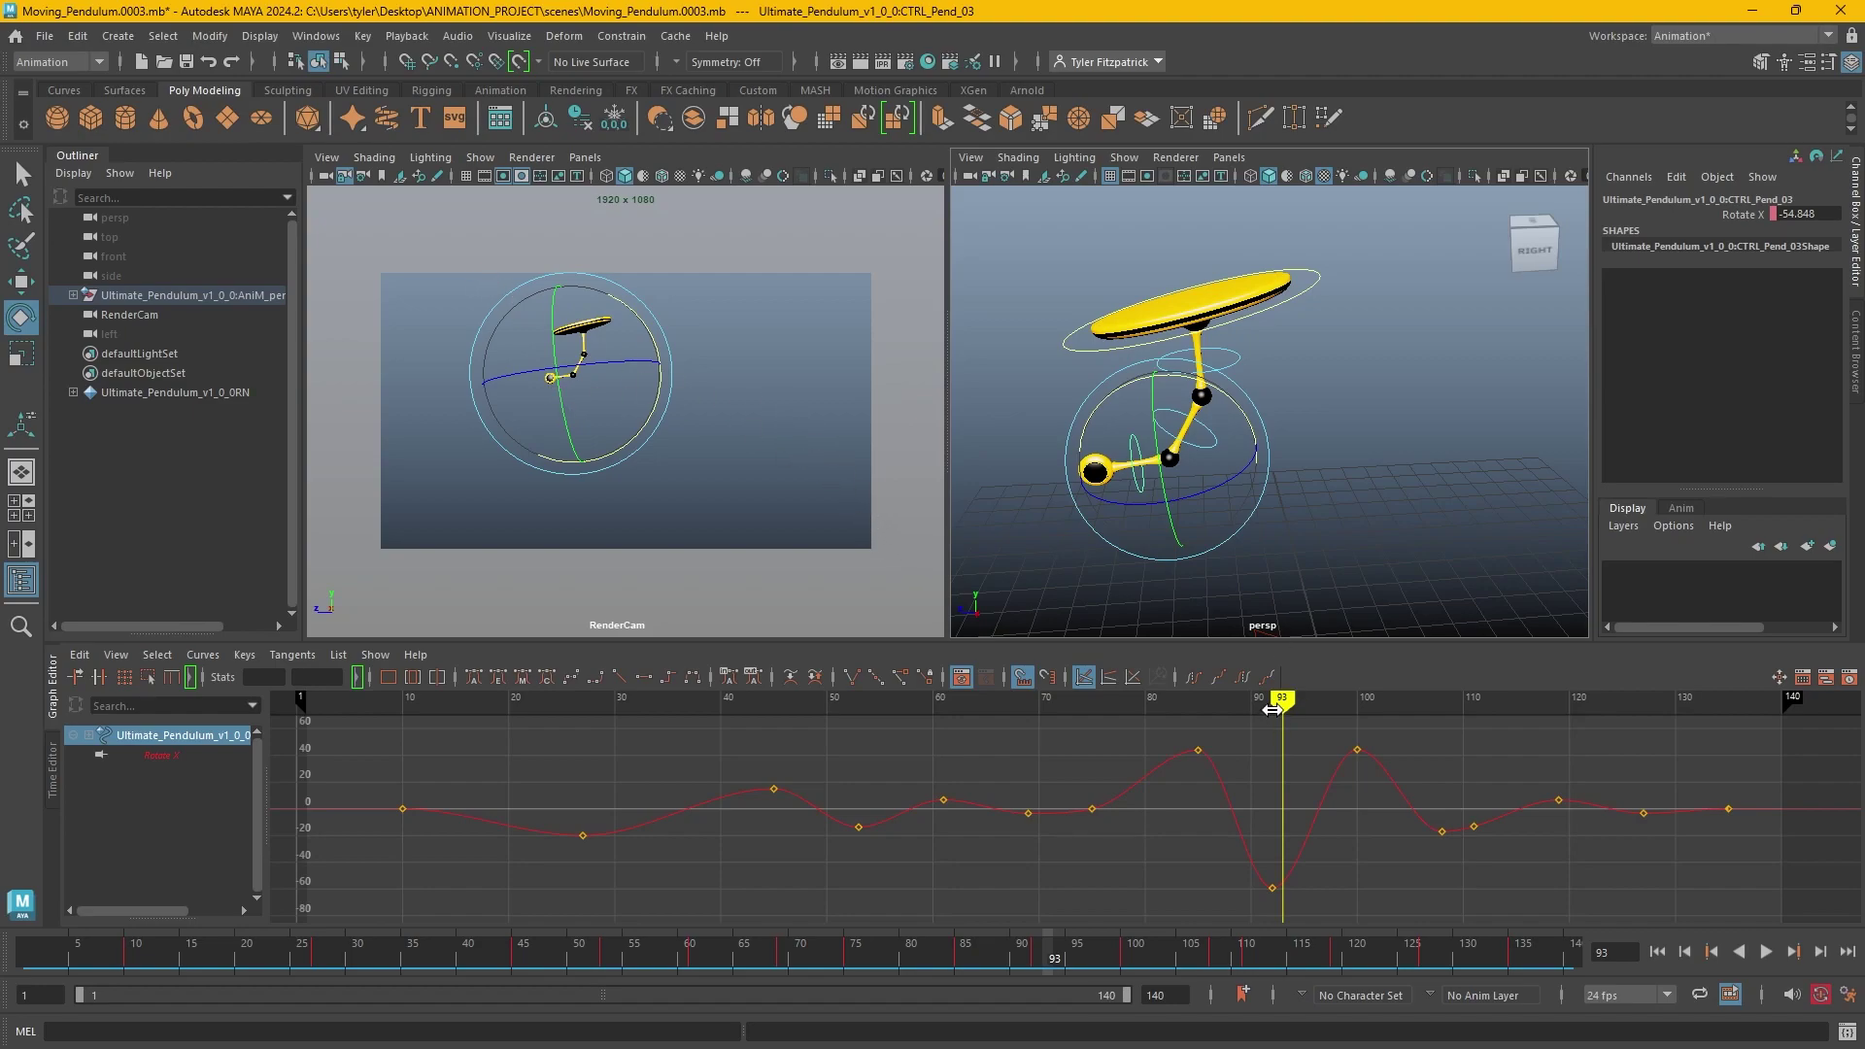
mouse_move(1282, 729)
left_mouse_down()
mouse_move(1537, 808)
mouse_move(1365, 803)
mouse_move(1354, 825)
mouse_move(1466, 853)
left_mouse_up()
key("Delete")
Key CTRL_Pend_03 at 15.27 on frame 117 and delete its key near frame 119.
key("alt+v")
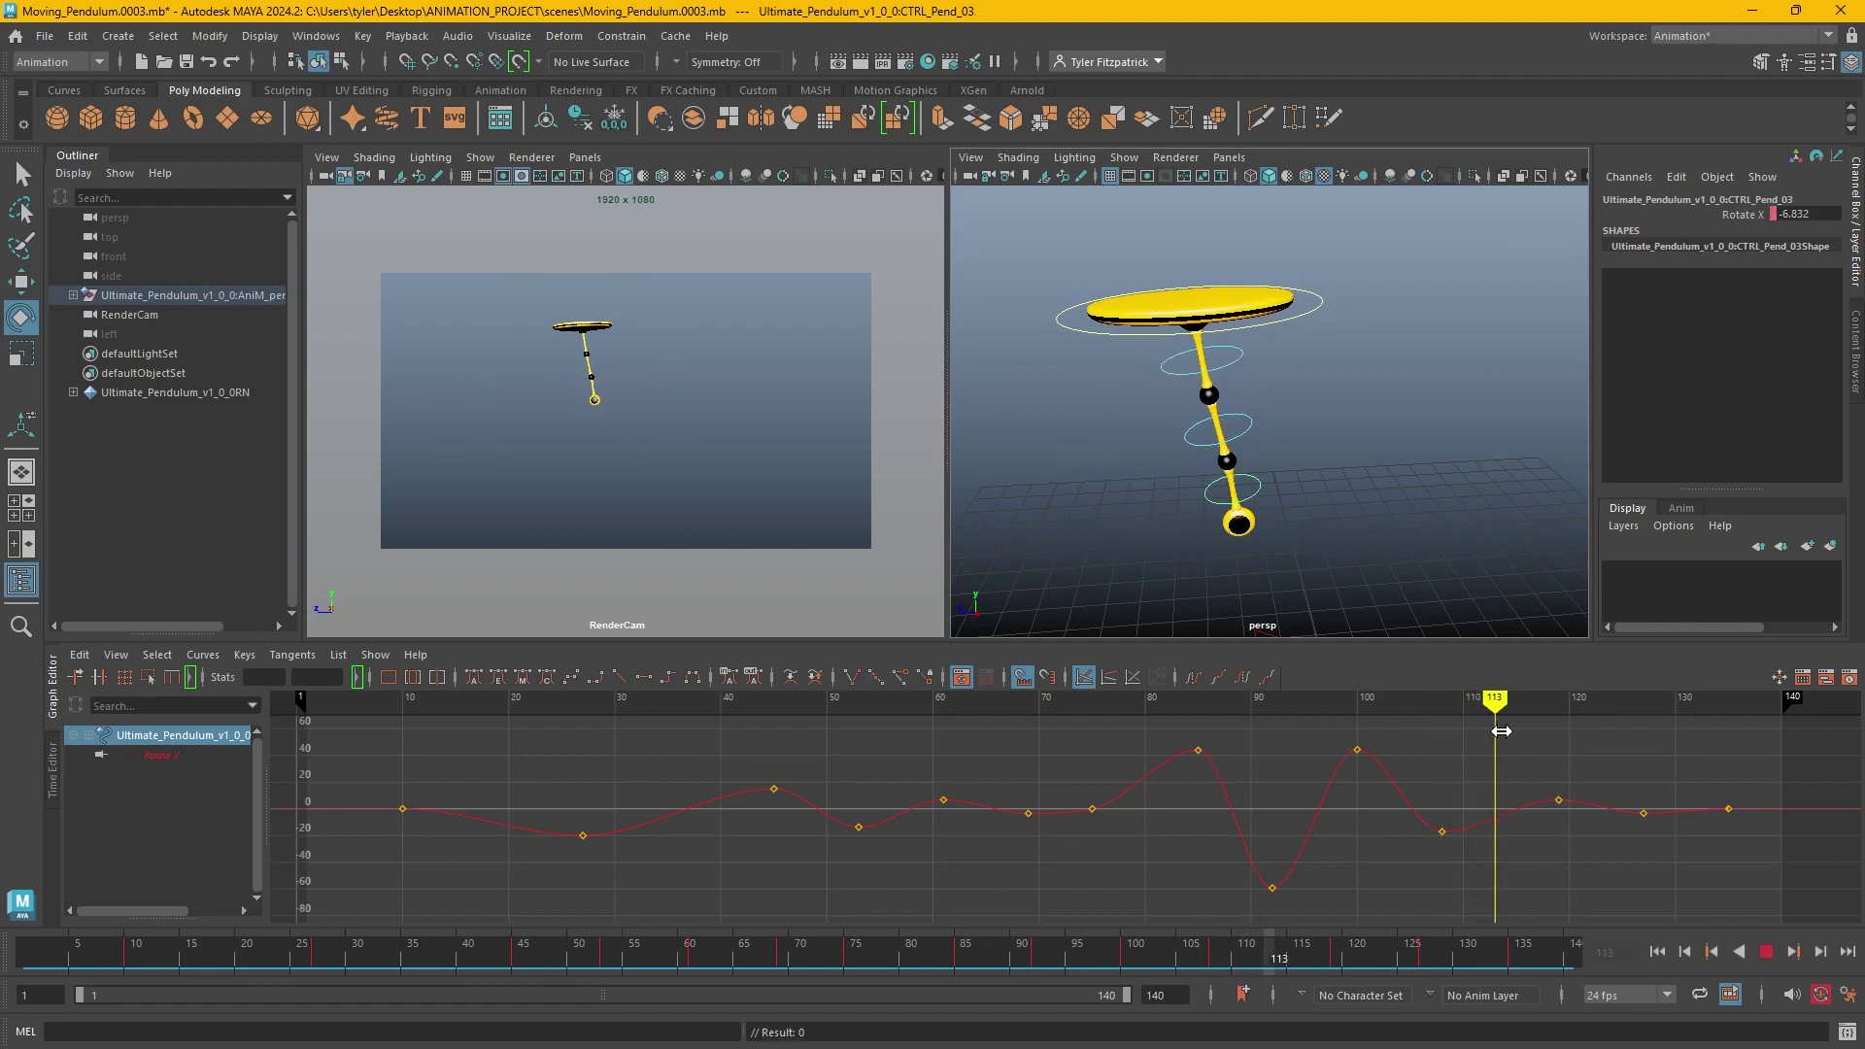
mouse_move(1502, 732)
left_mouse_down()
mouse_move(1519, 737)
mouse_move(1445, 766)
left_mouse_up()
key("alt+period")
key("alt+period")
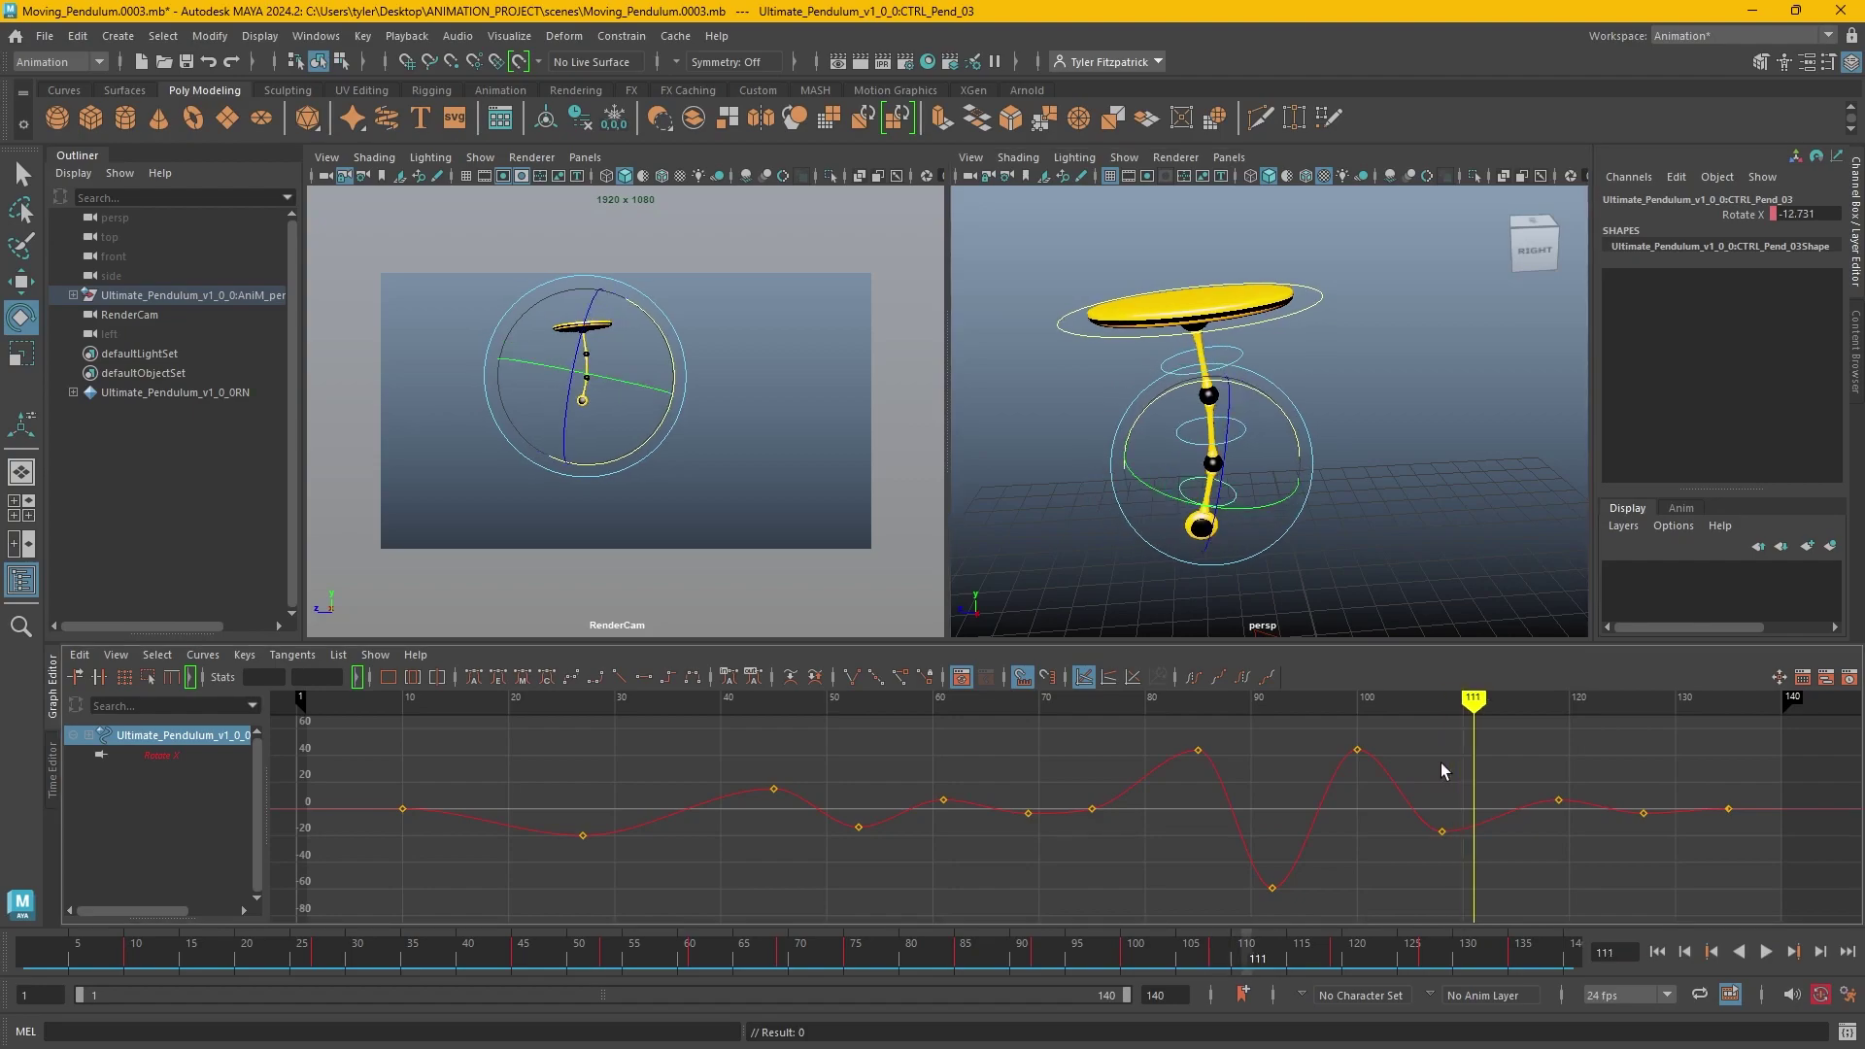
key("alt+period")
key("alt+period")
key("alt+period")
key("alt+period")
key("alt+period")
key("alt+period")
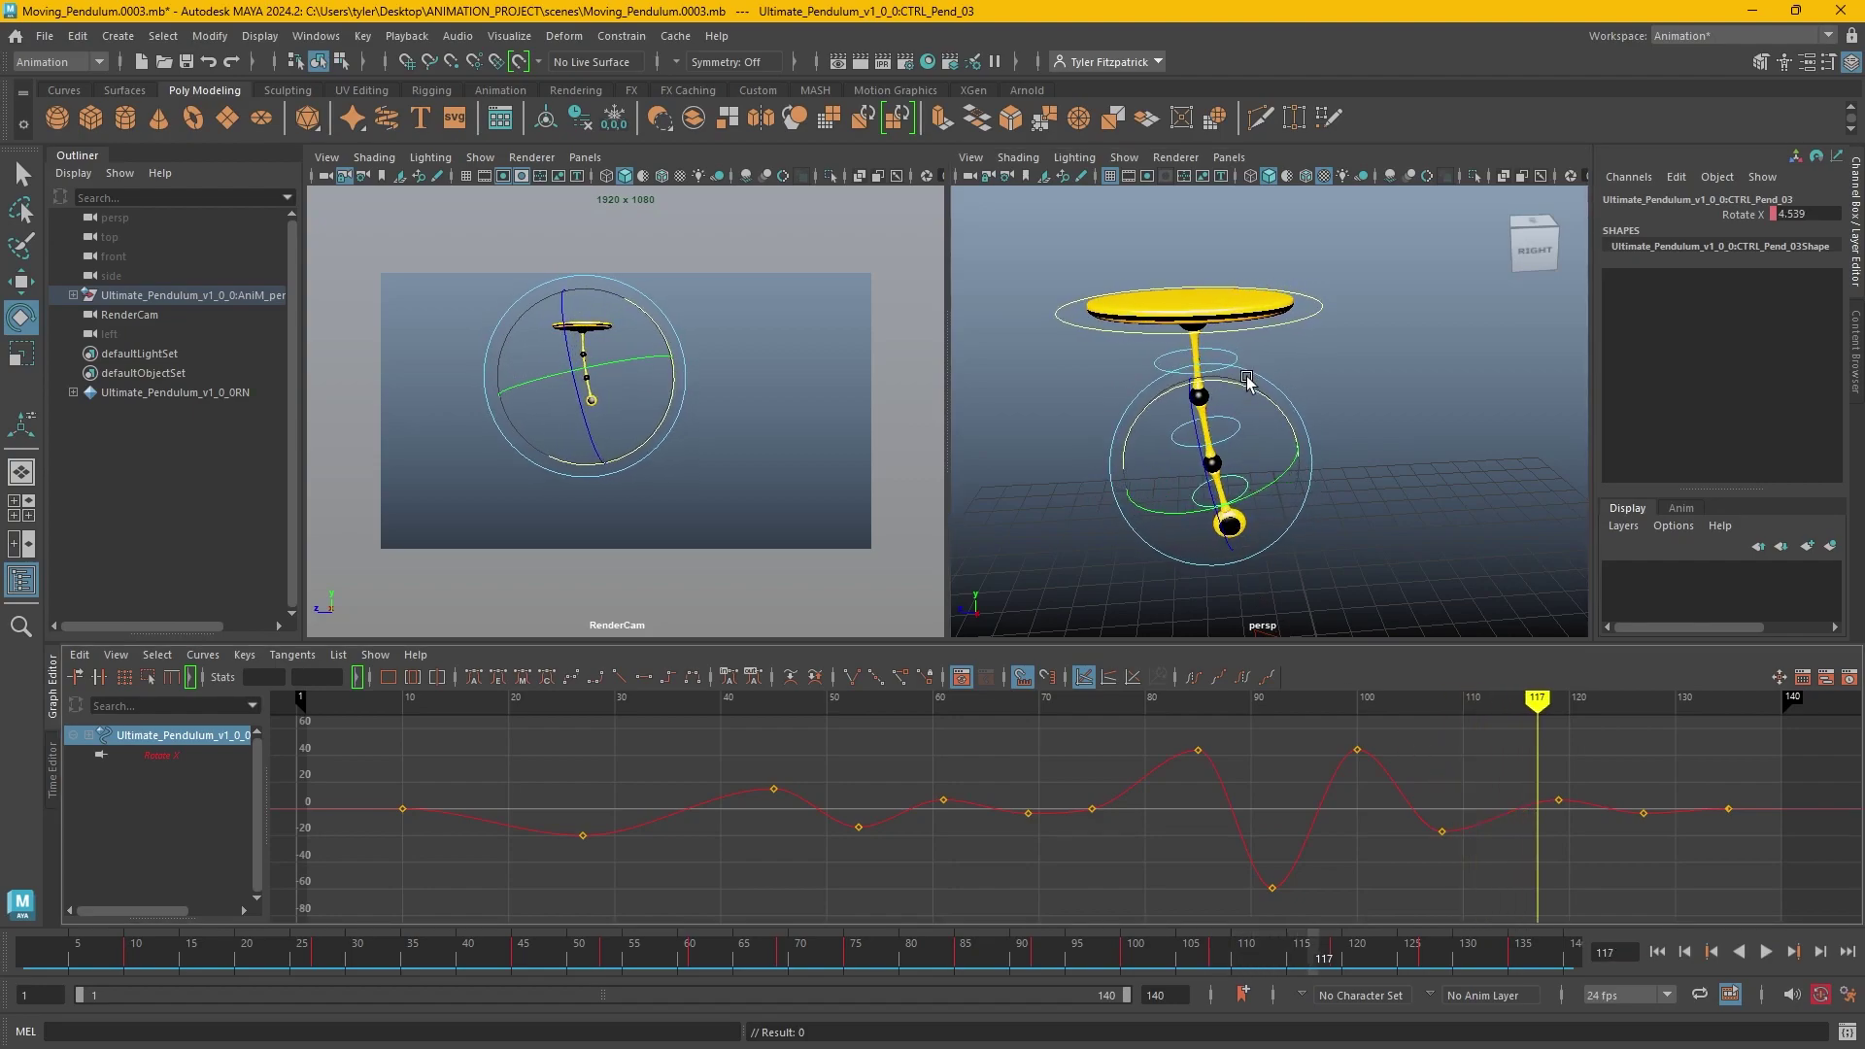
left_click_drag(1247, 378, 1228, 389)
key("s")
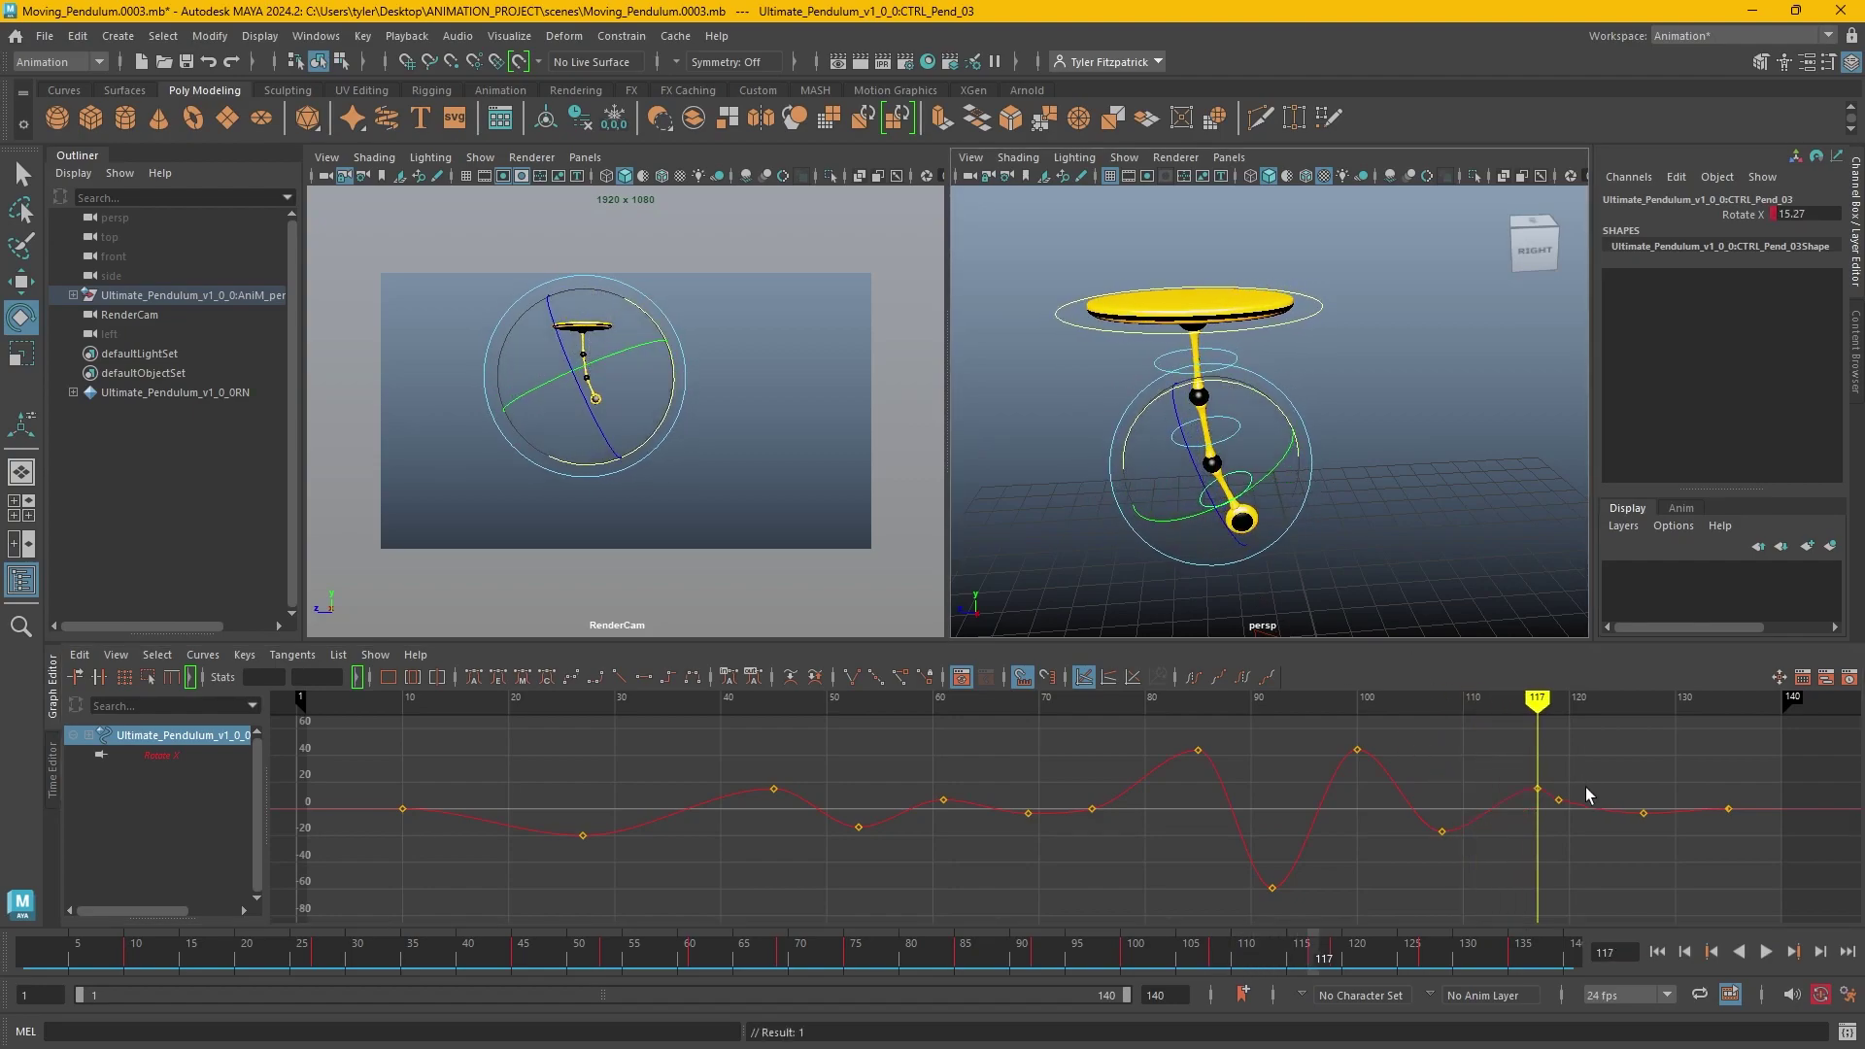
left_click_drag(1590, 794, 1538, 832)
key("Delete")
Re-key CTRL_Pend_03's follow-through poses at frames 125 and 133.
left_click_drag(1537, 701, 1622, 703)
left_click_drag(1255, 396, 1266, 412)
left_click_drag(1670, 797, 1631, 830)
key("Delete")
left_click_drag(1622, 703, 1707, 704)
left_click_drag(1263, 409, 1256, 400)
left_click_drag(1707, 703, 1793, 706)
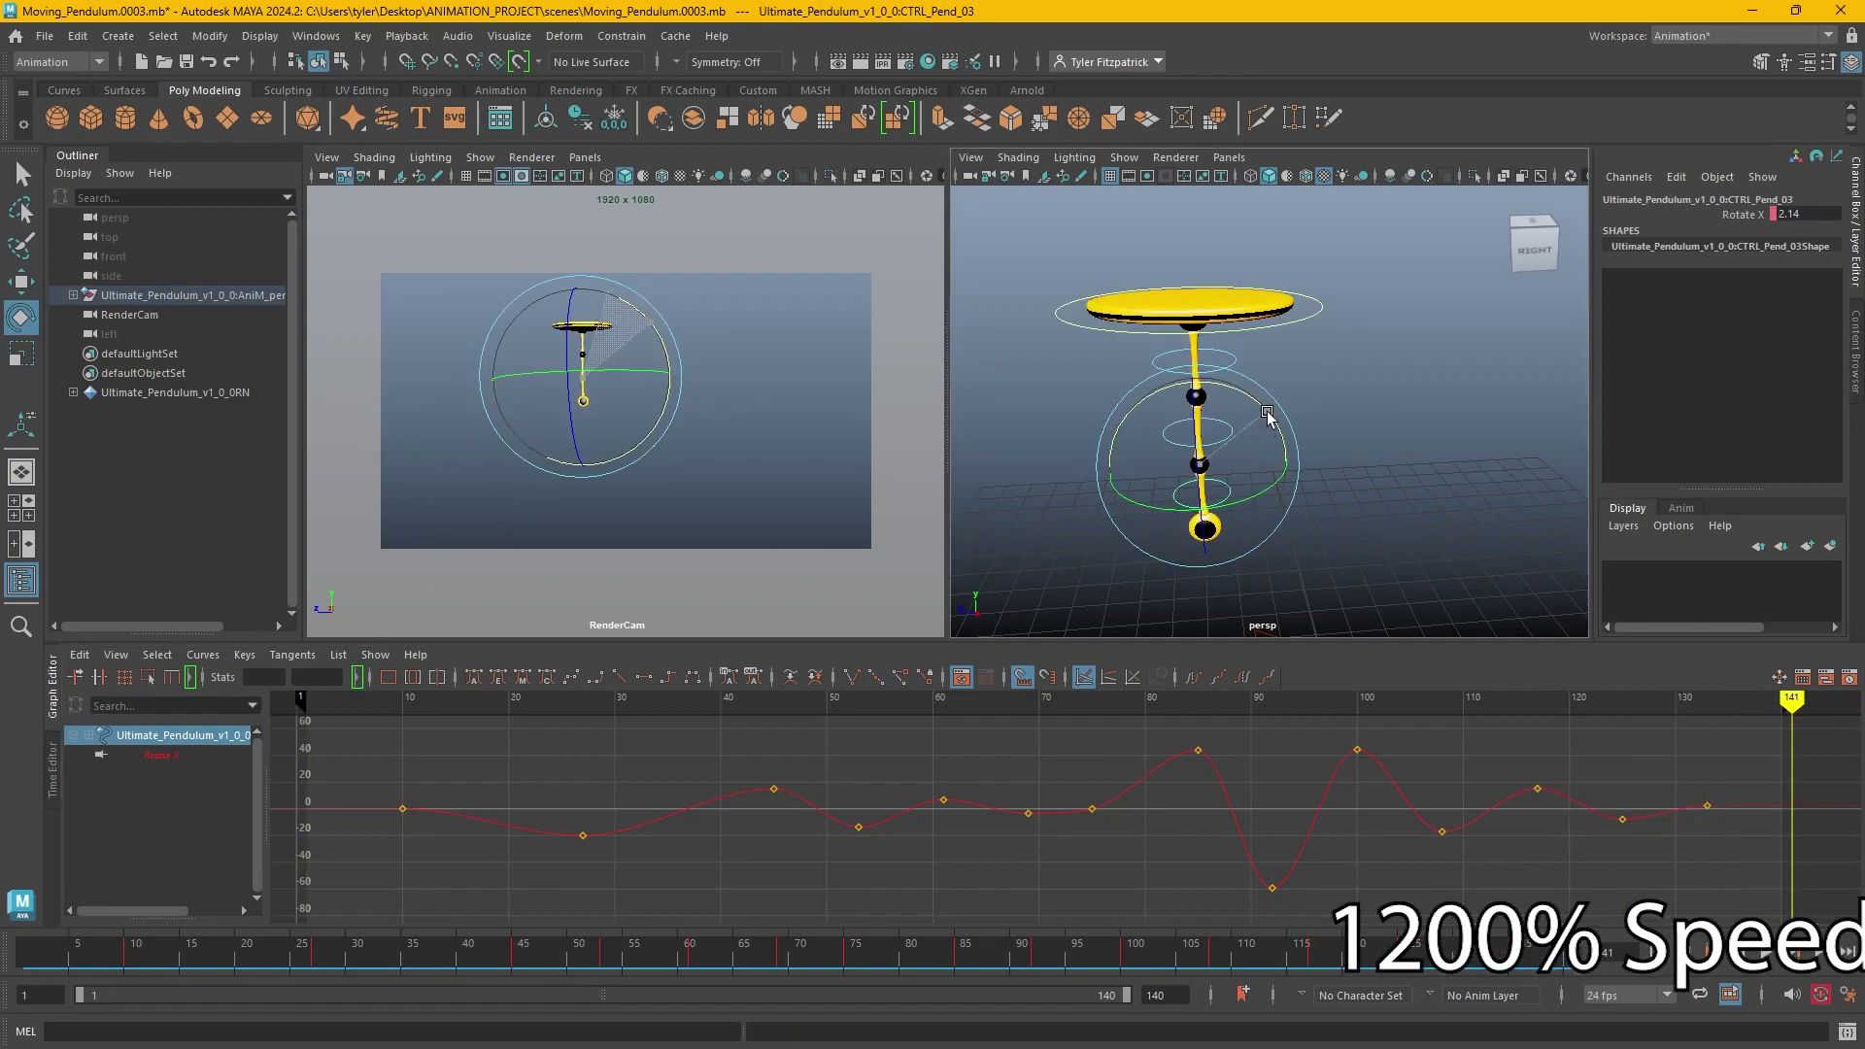
left_click_drag(1267, 414, 1264, 409)
Load CTRL_Pend_02's Rotate X curve, play, and scrub its swing between frames 82 and 130.
key("alt+v")
key("alt+v")
left_click_drag(1228, 767, 1706, 766)
key("q")
left_click(1234, 443)
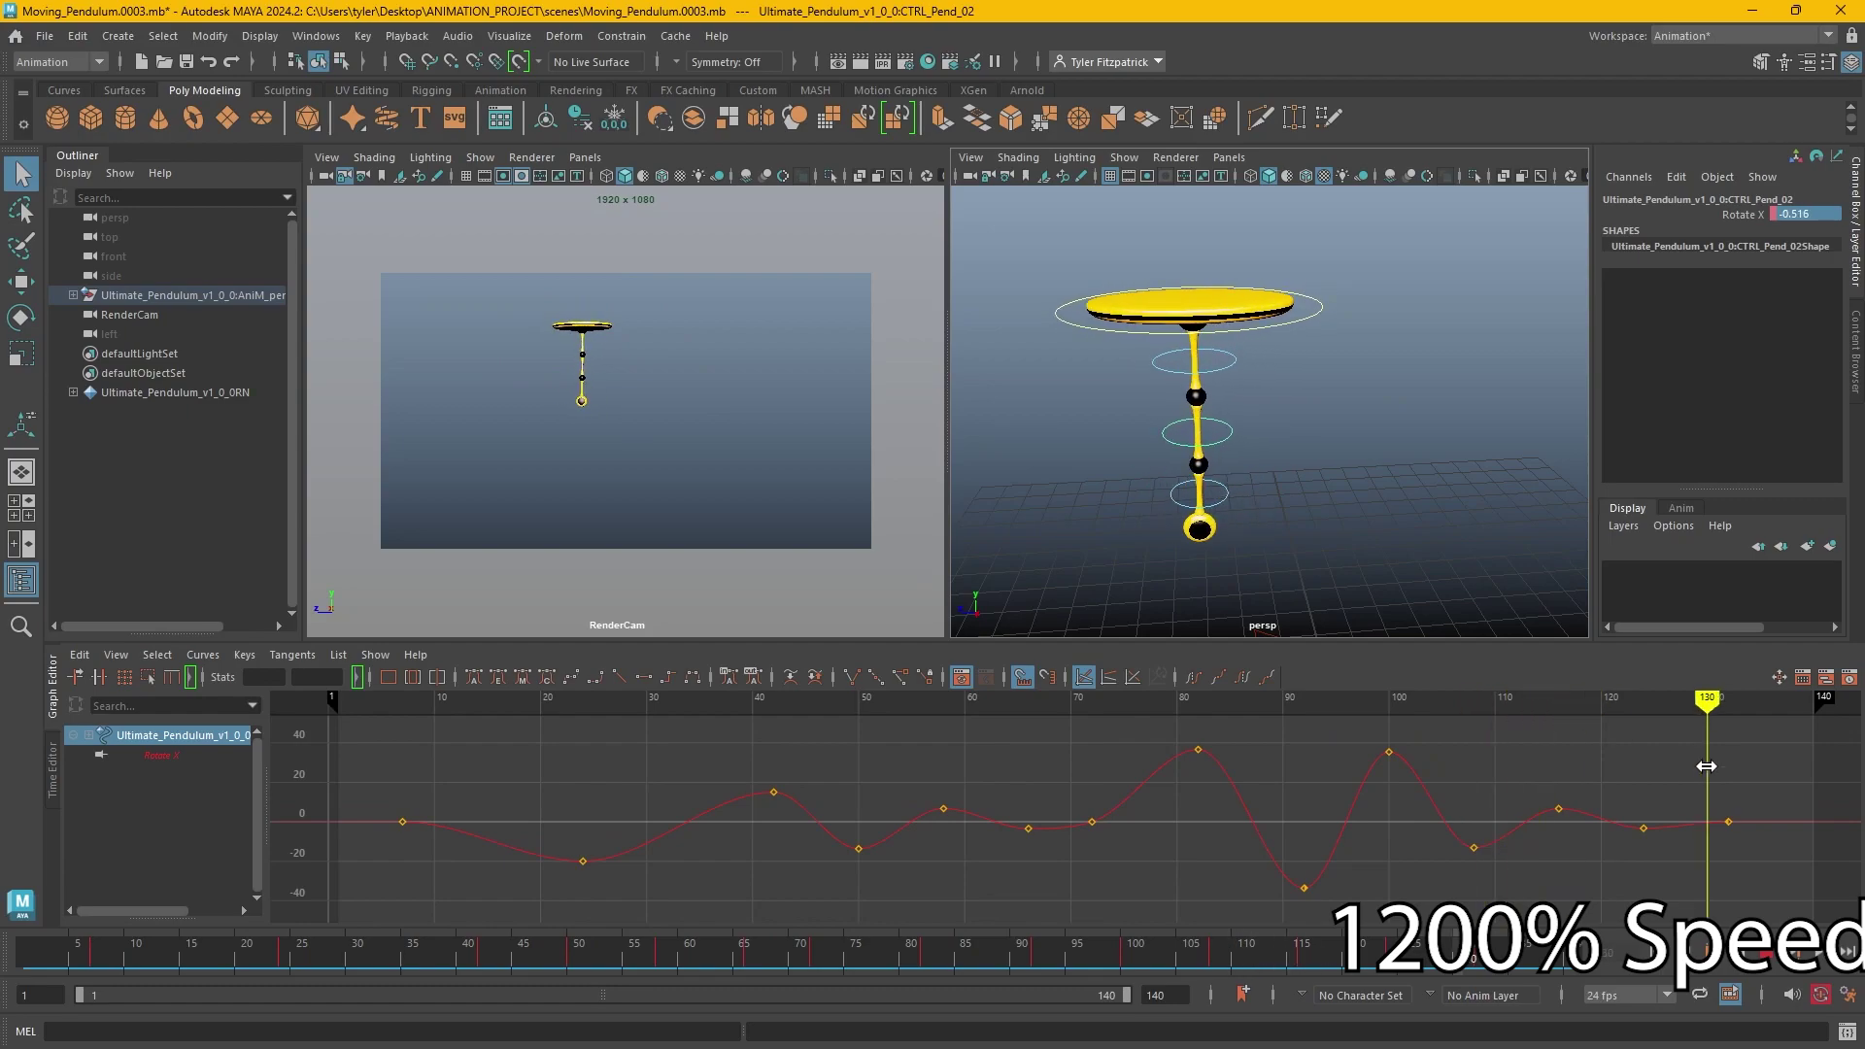
left_click(1766, 953)
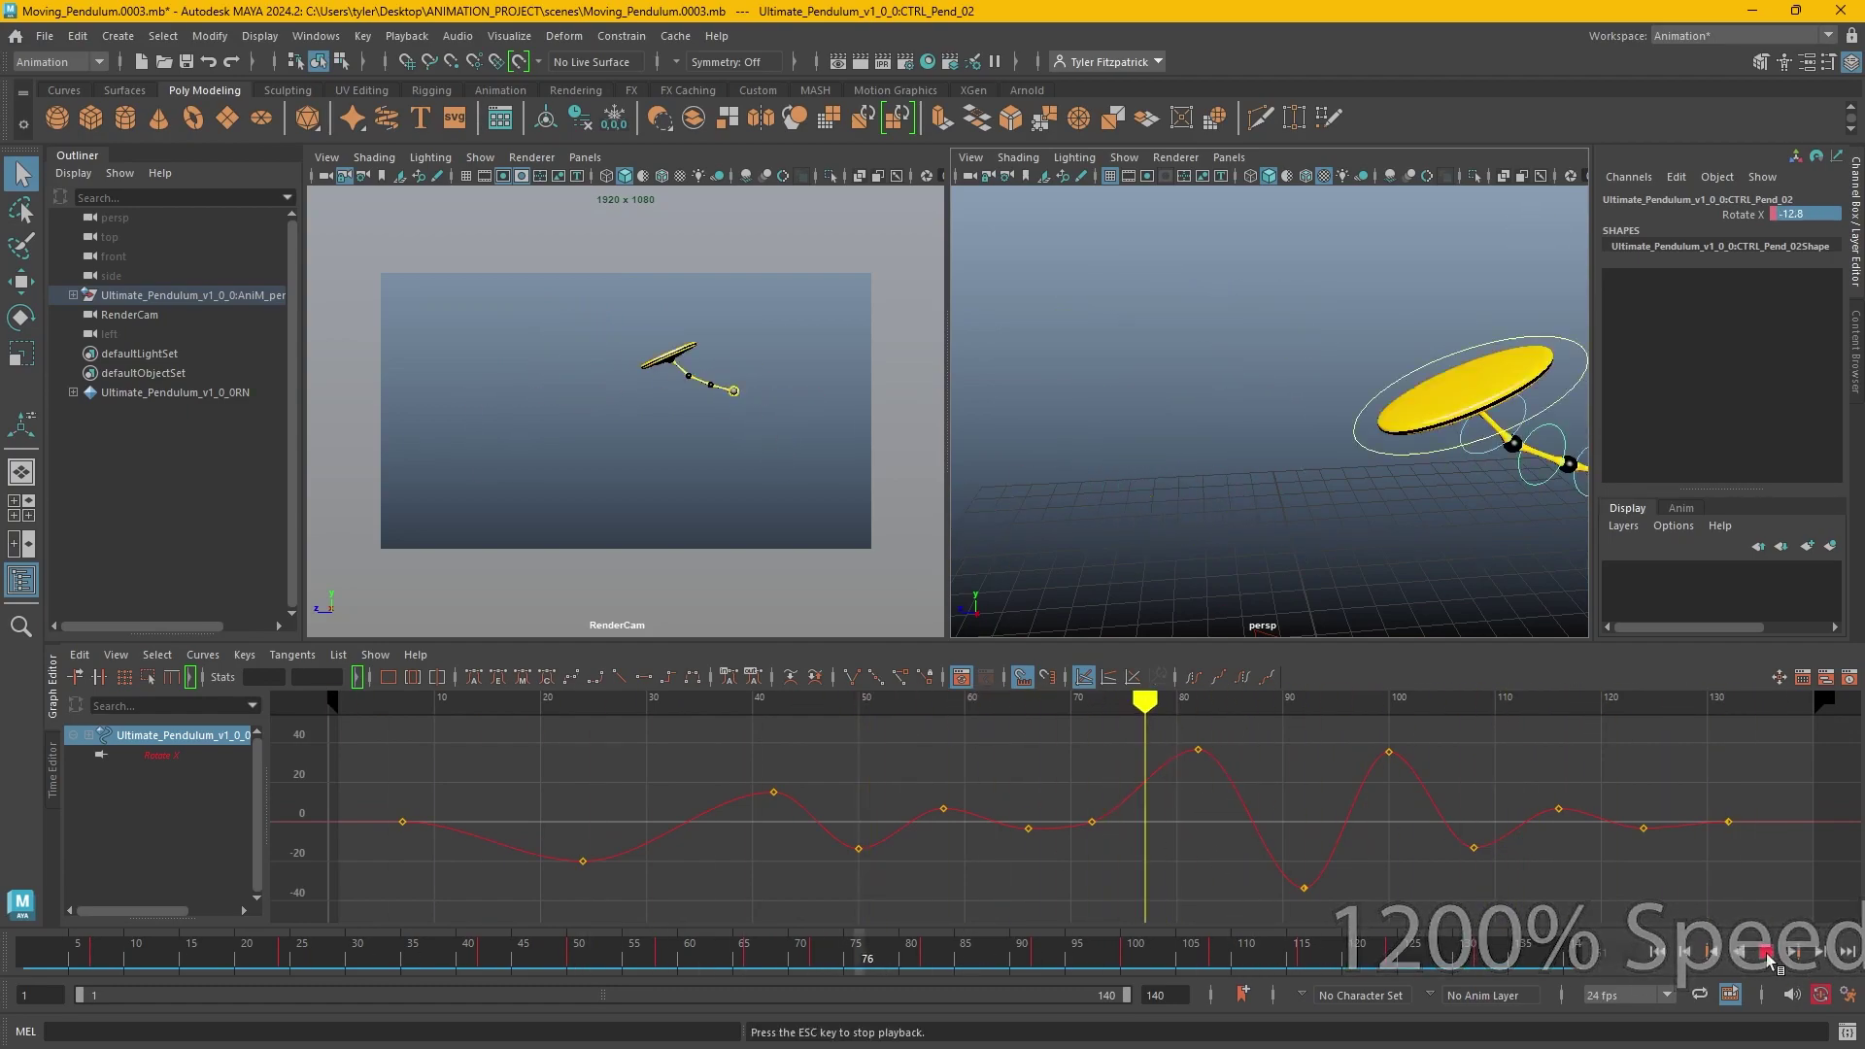
left_click(1766, 953)
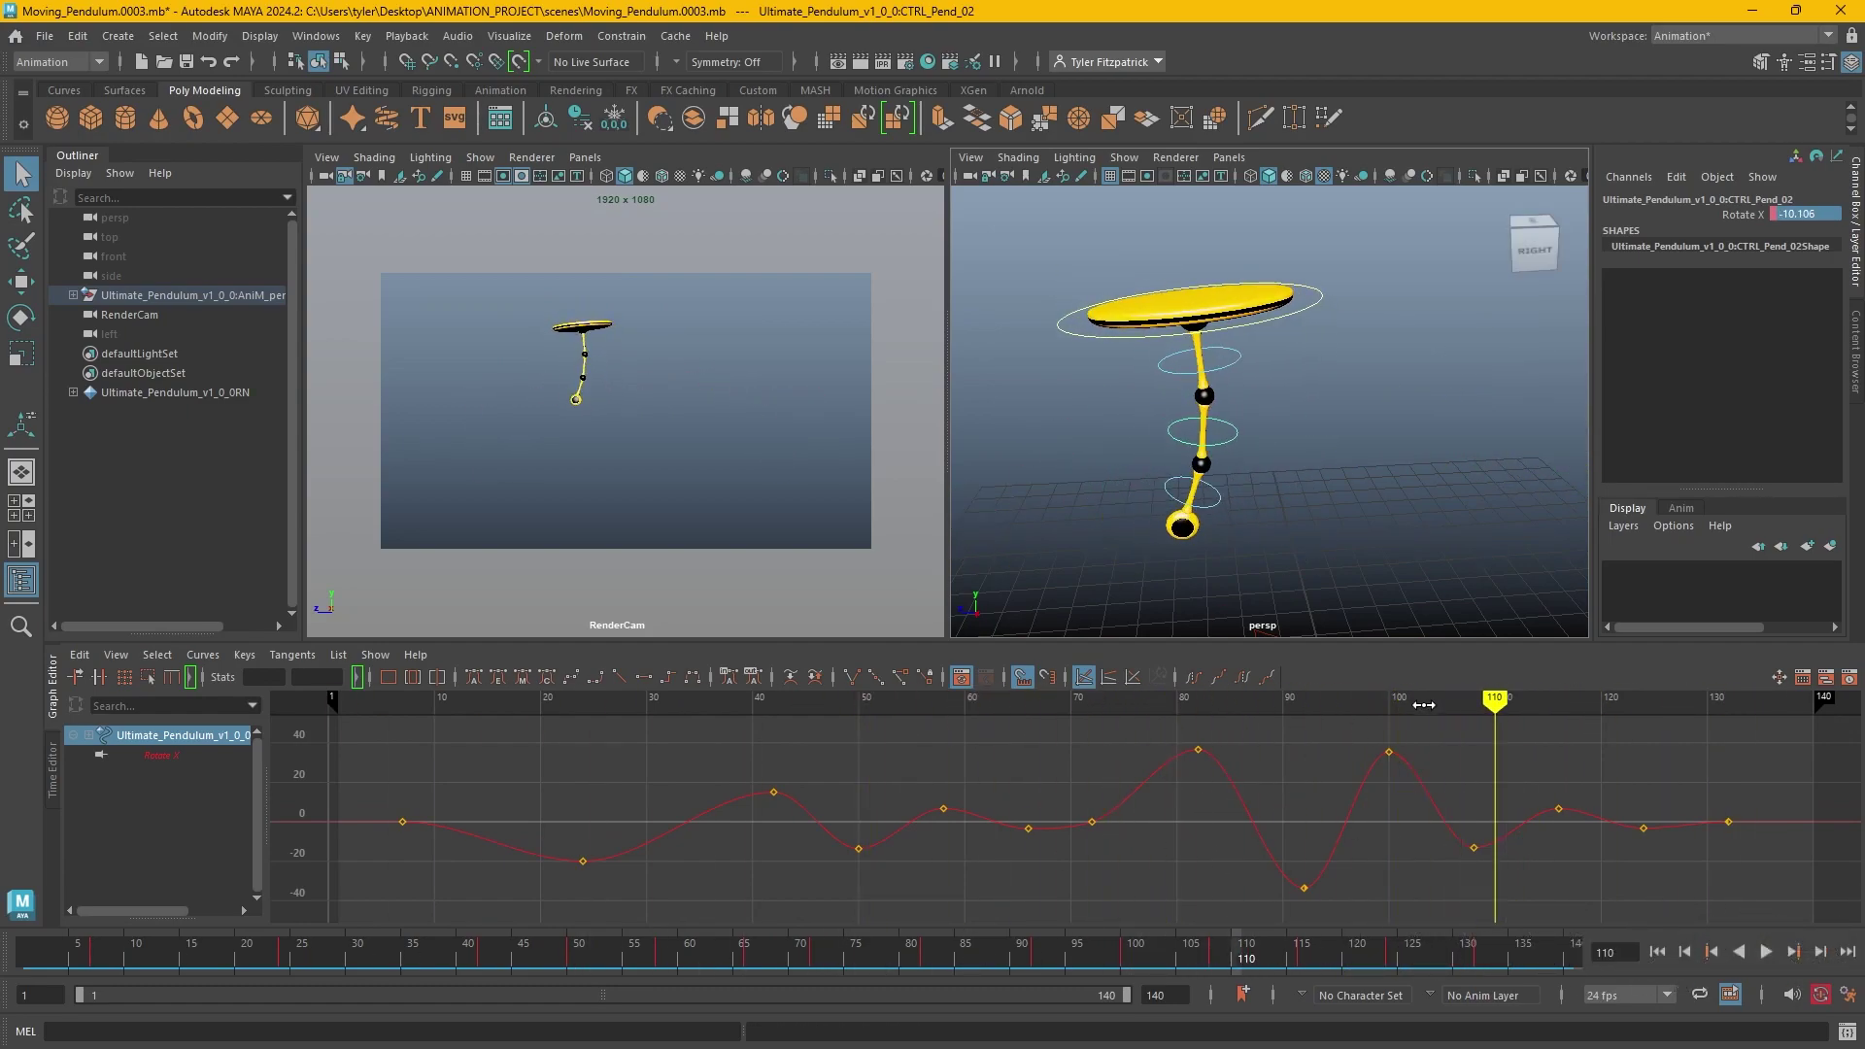
left_click_drag(1424, 705, 1675, 874)
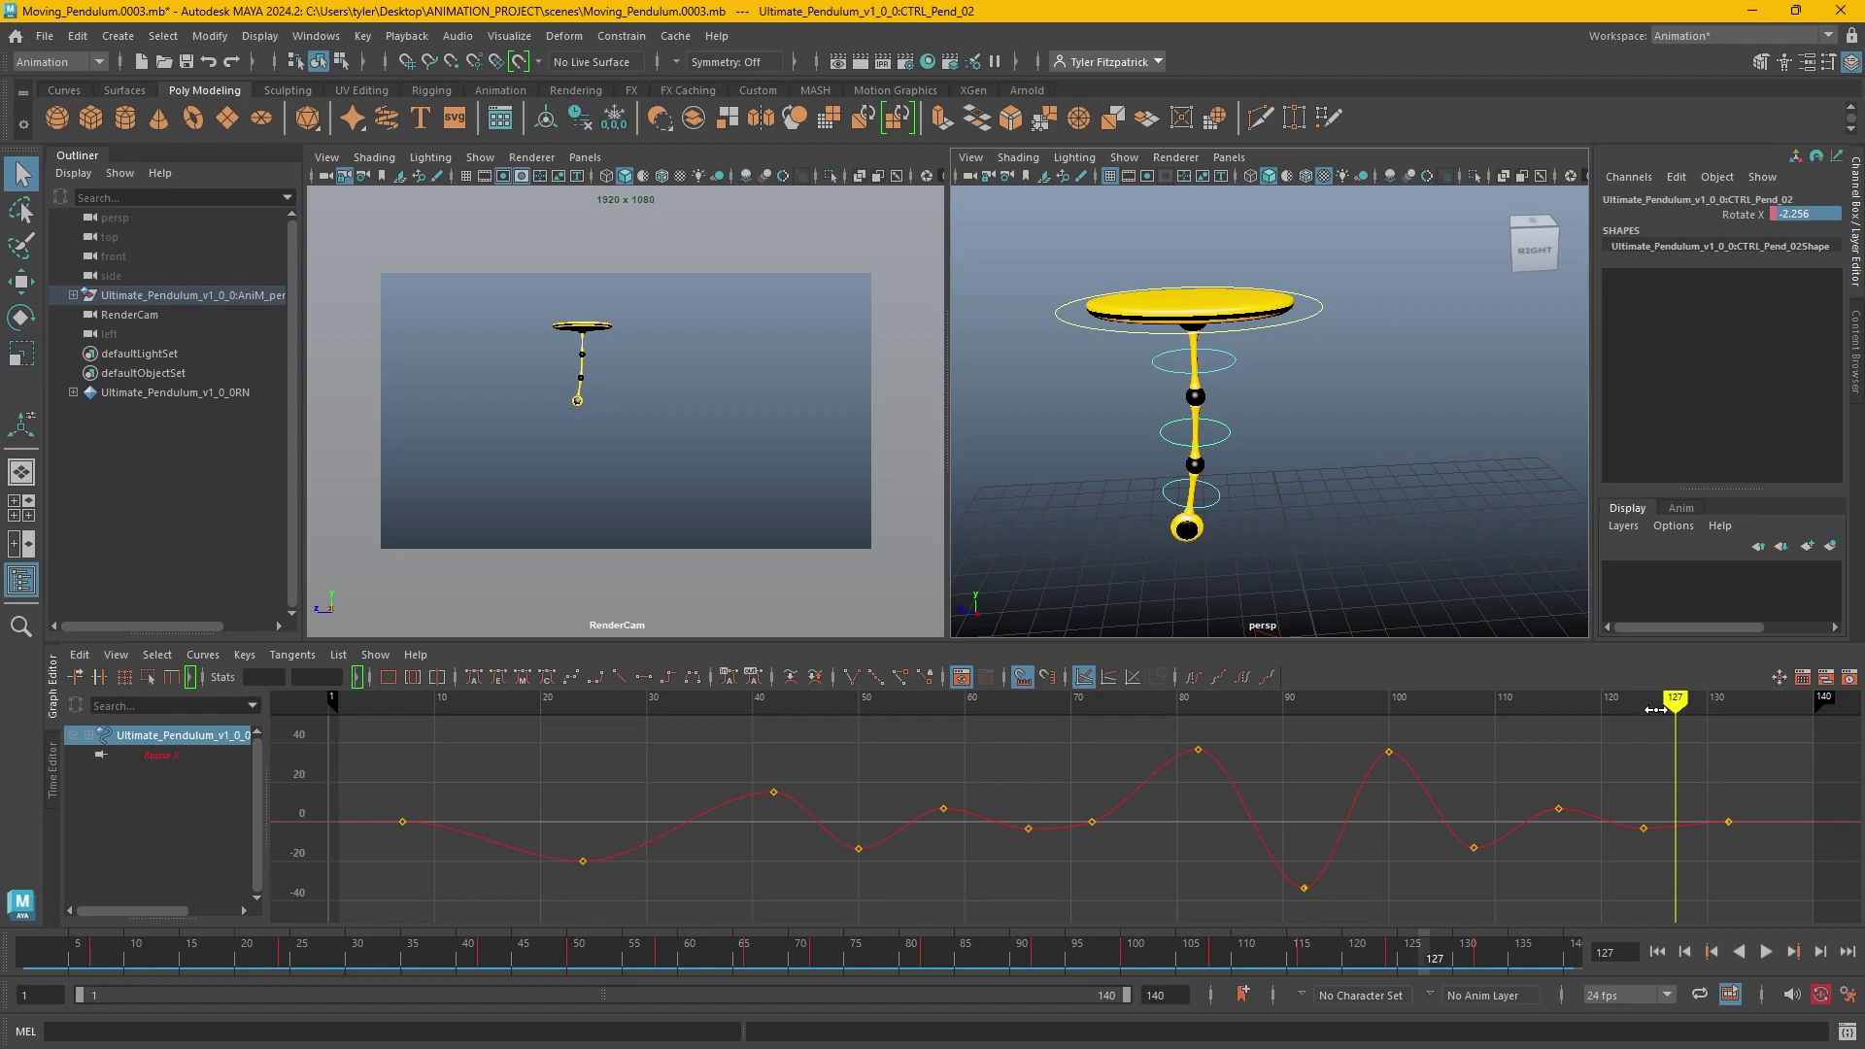
left_click_drag(1655, 710, 1275, 695)
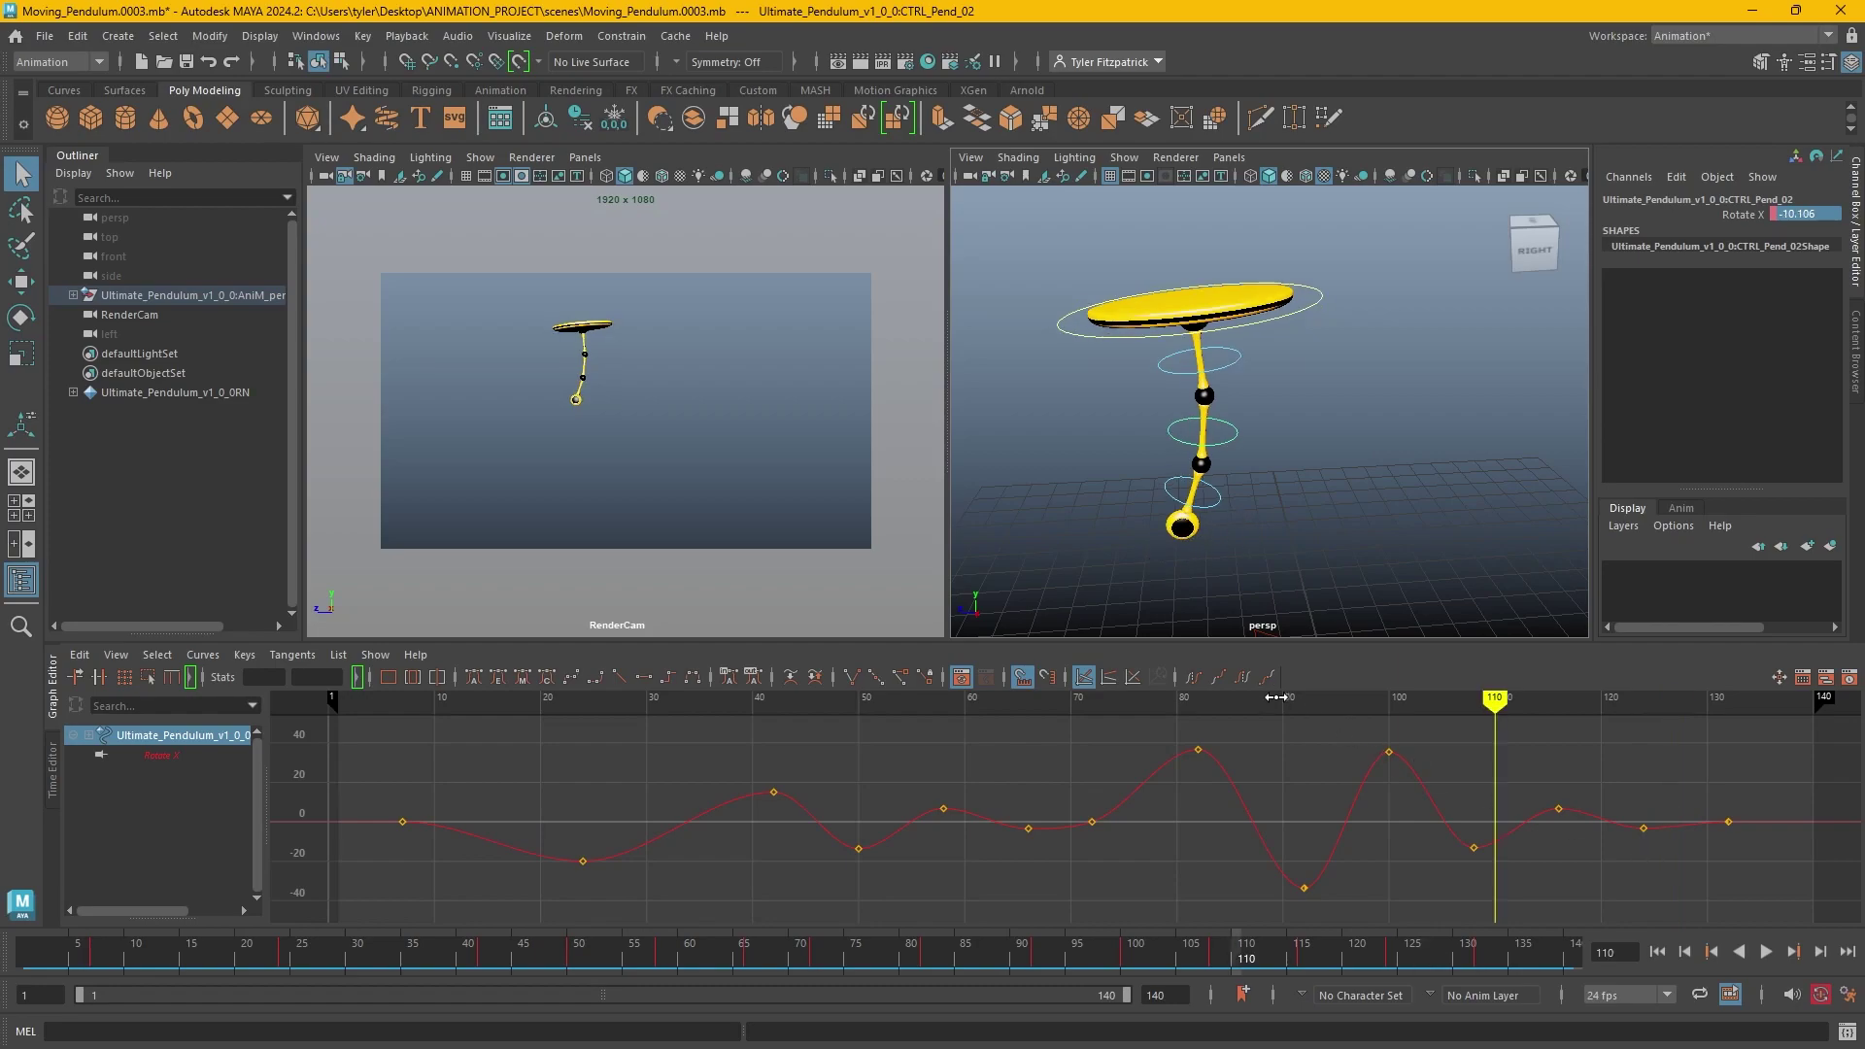